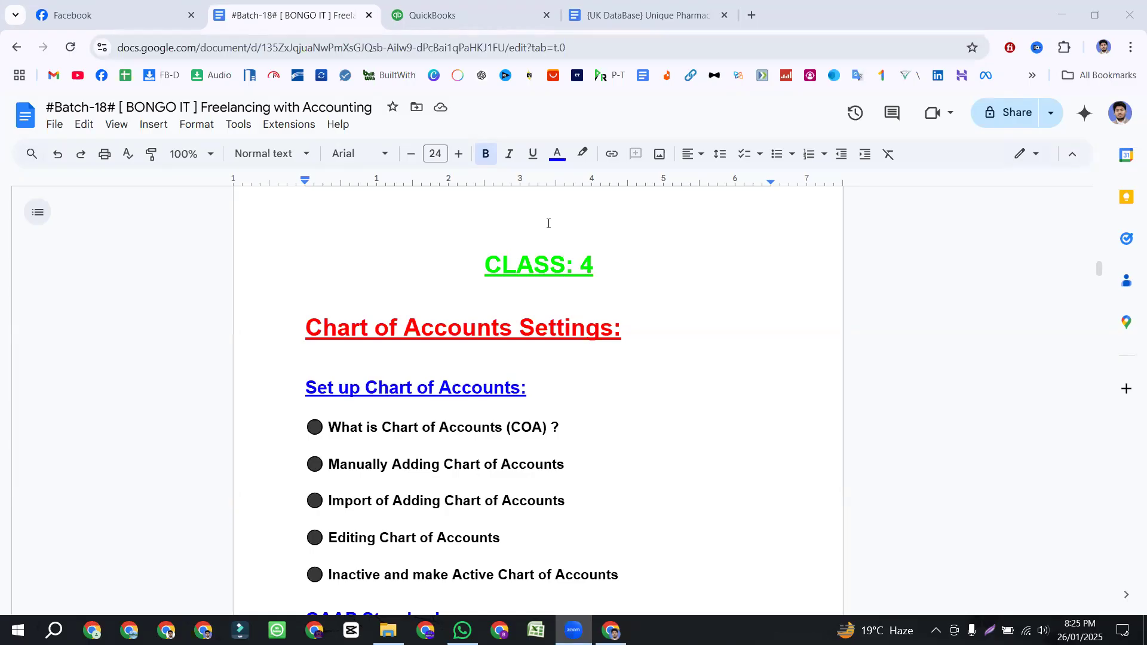
- Review the Company Information Settings topics listed under Class 3 and Class 2, highlighting each list
scroll(548, 223, "up", 10)
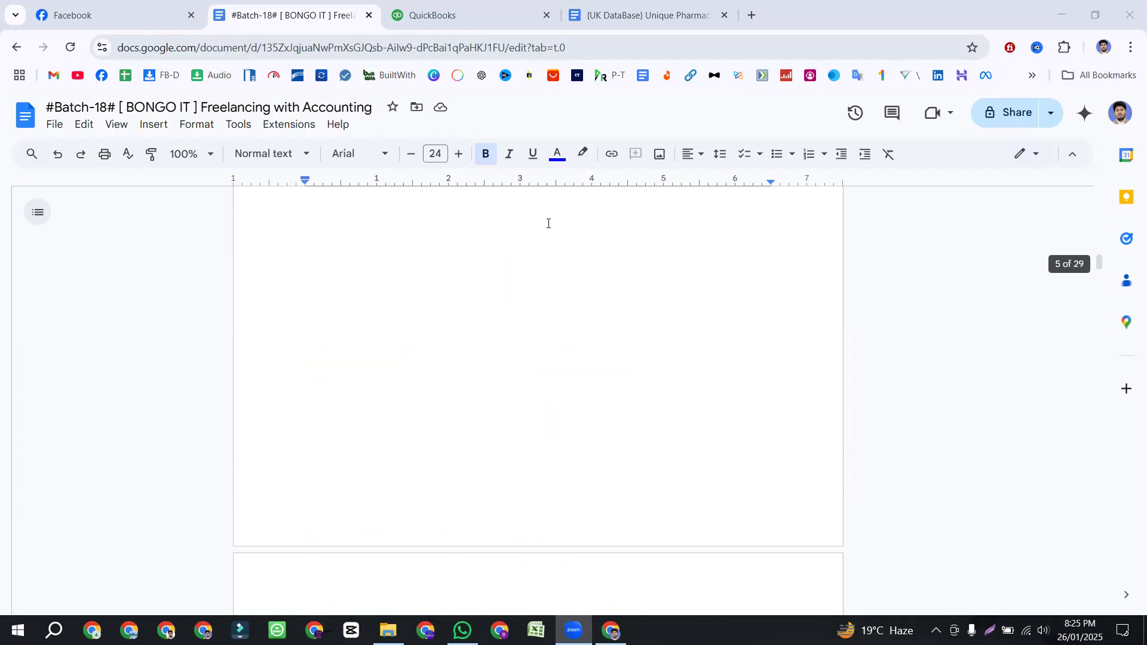
scroll(548, 223, "up", 3)
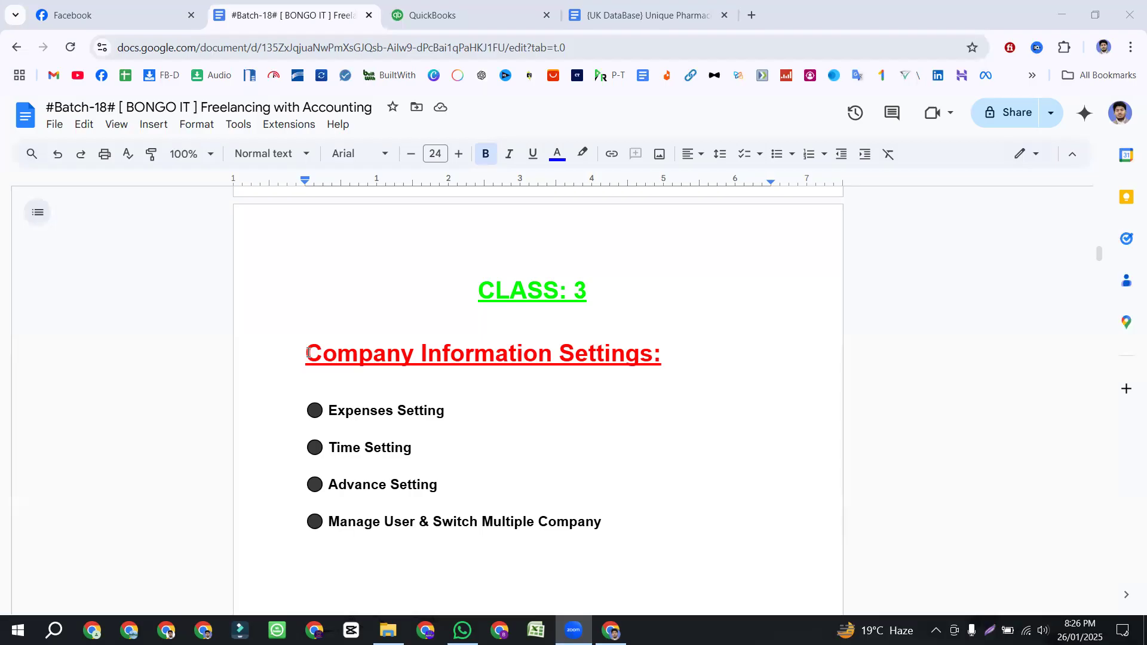
left_click_drag(308, 352, 615, 514)
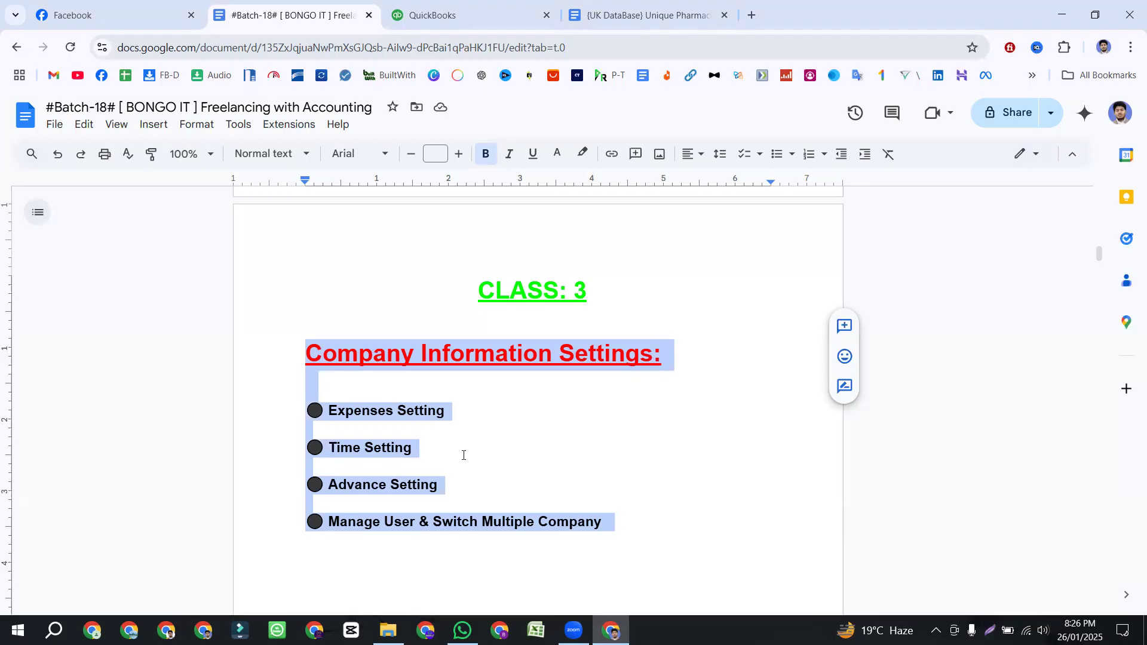
scroll(463, 454, "up", 8)
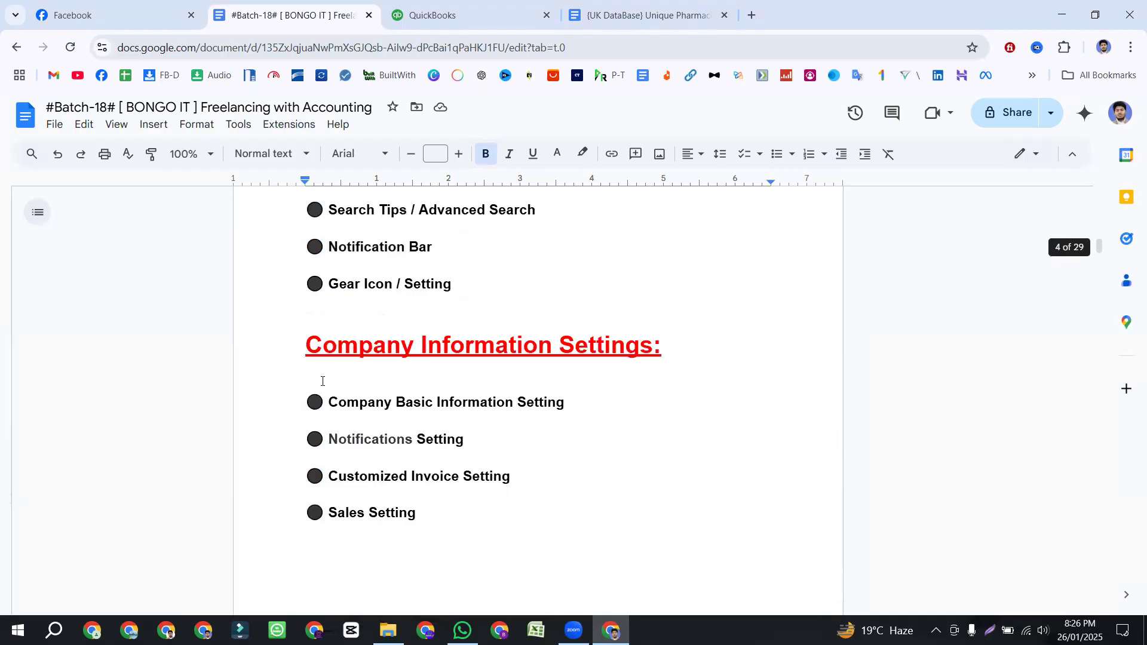
left_click_drag(307, 347, 460, 527)
- Highlight the Features & Overview topics of Class 2, from Navigation Panel to Gear Icon / Setting, and read through them
scroll(460, 527, "up", 3)
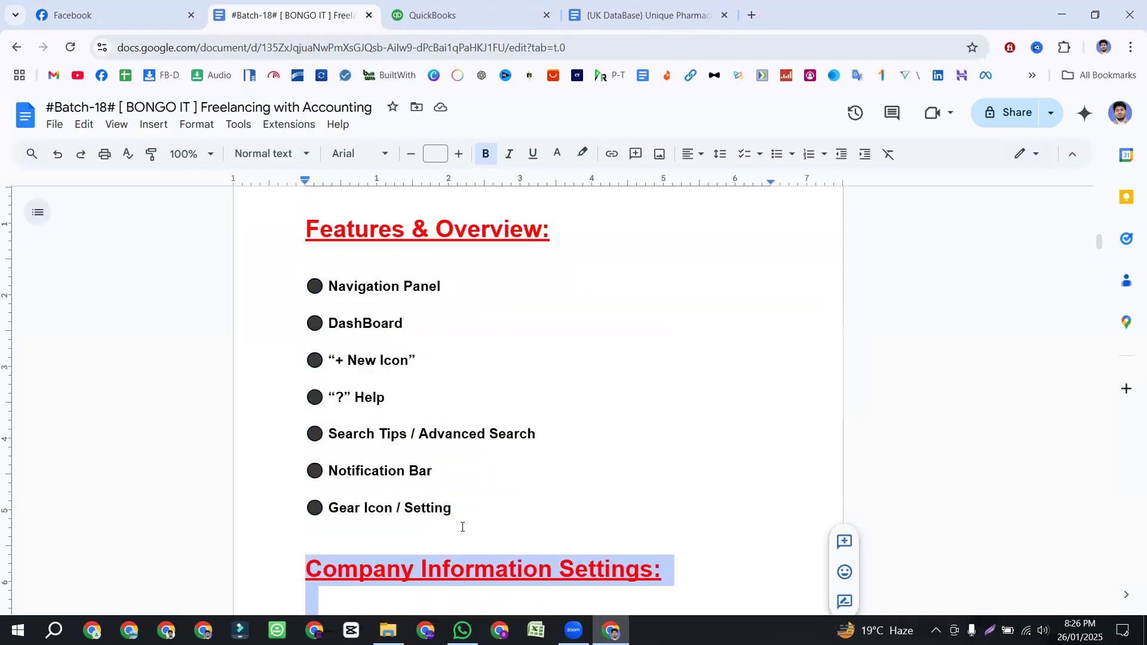
left_click_drag(306, 287, 494, 504)
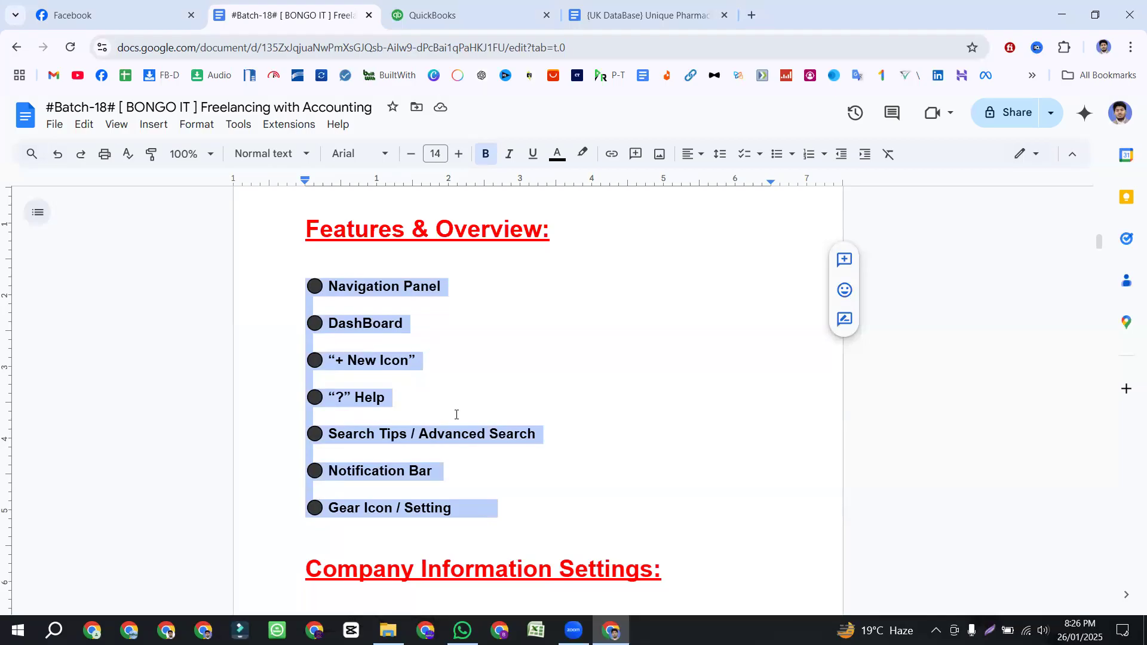
scroll(455, 413, "down", 5)
scroll(456, 411, "up", 3)
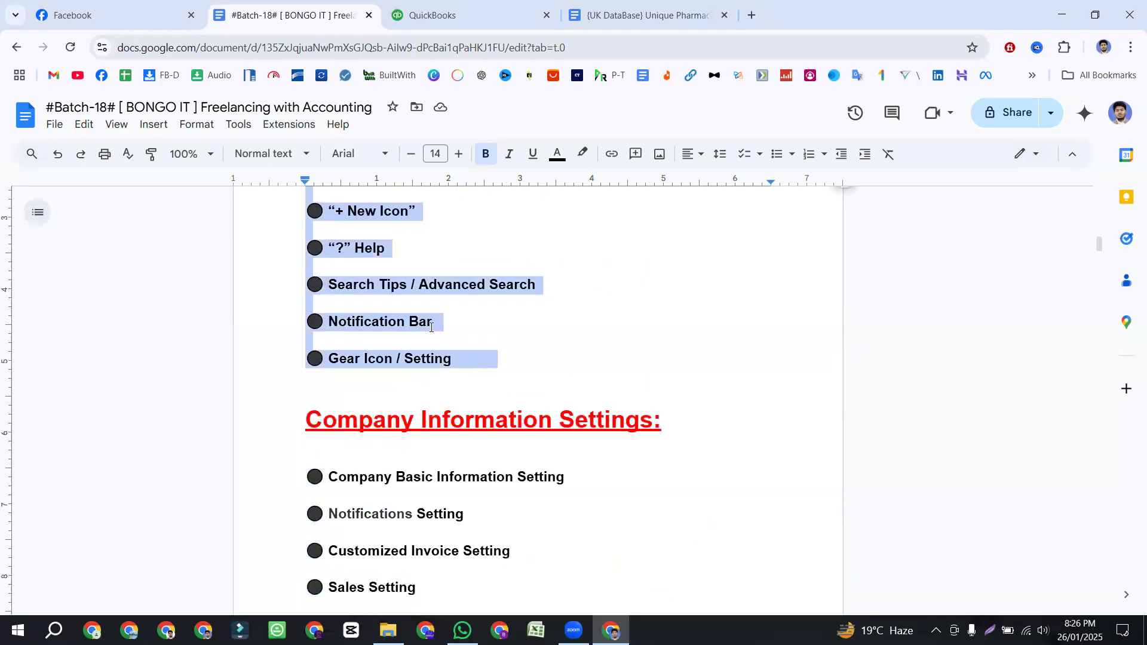
scroll(431, 327, "up", 1)
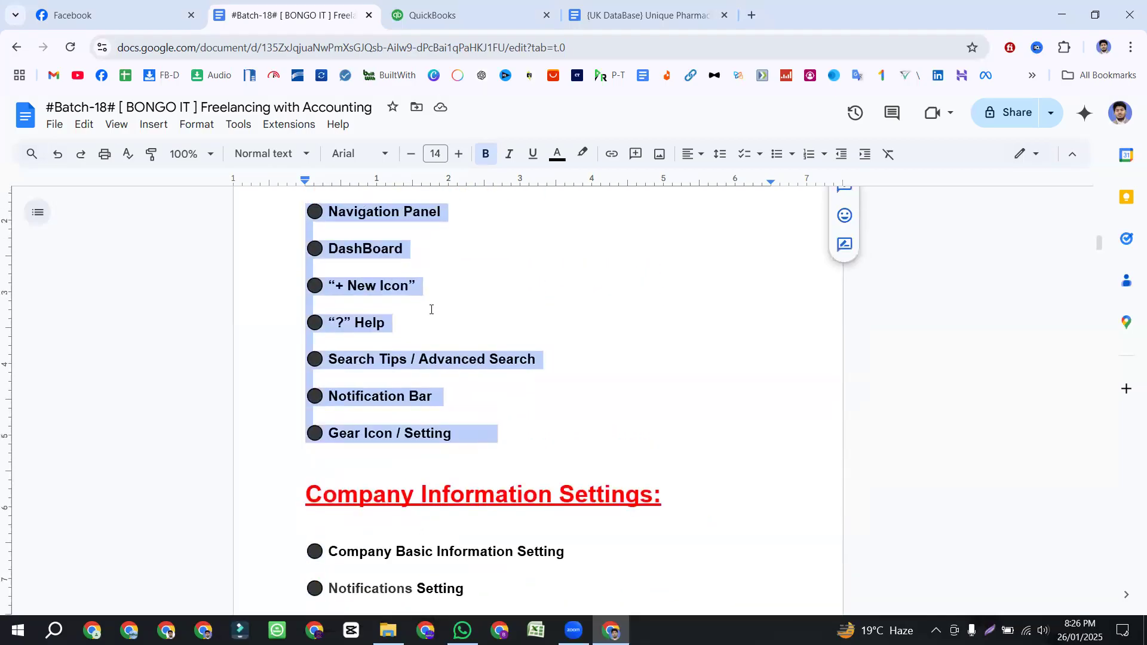
scroll(490, 376, "up", 2)
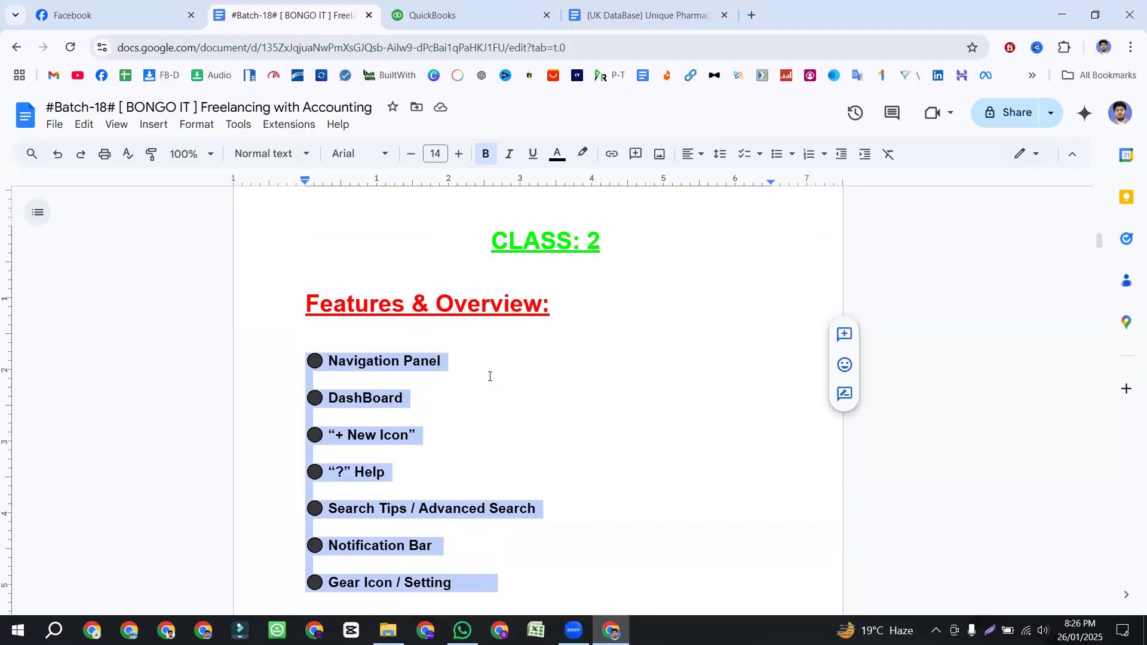
- Highlight the Setup a New Company section and its requirements, and return to the Class 4 heading
scroll(489, 376, "up", 3)
scroll(489, 376, "down", 13)
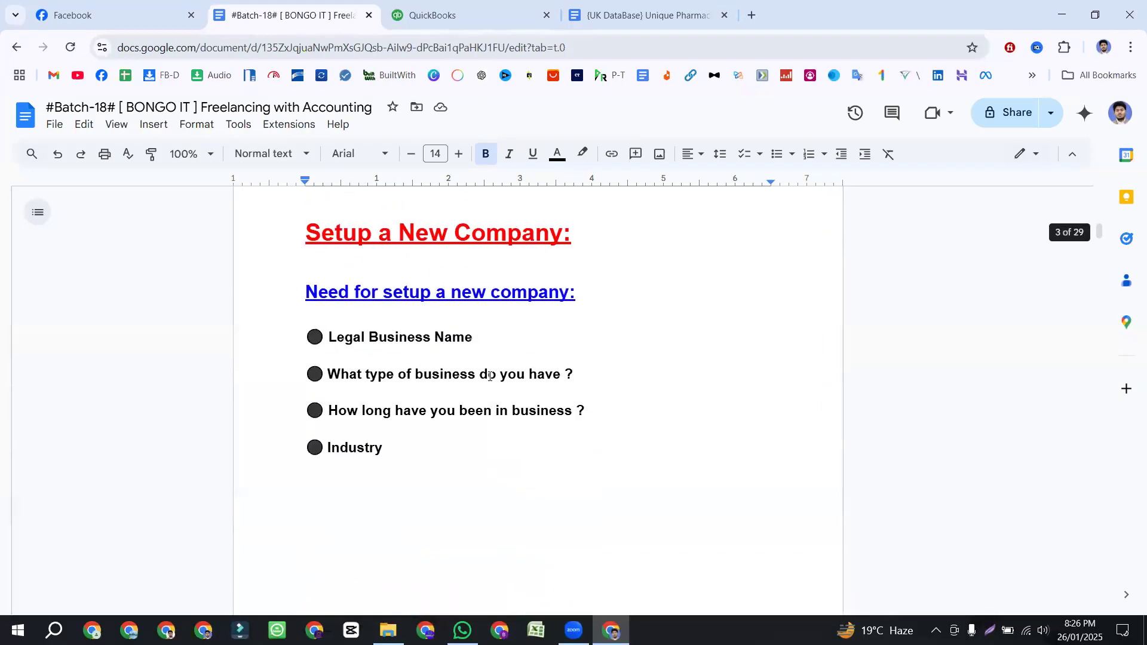
left_click_drag(300, 233, 450, 445)
scroll(523, 384, "down", 15)
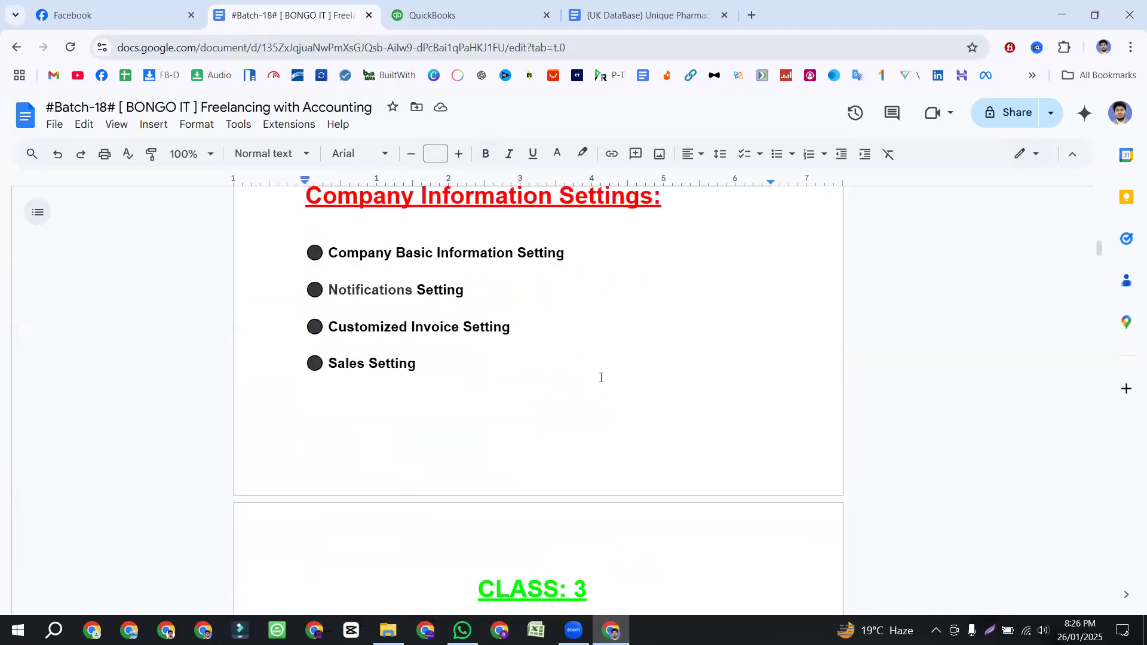
scroll(601, 377, "down", 10)
scroll(600, 378, "down", 3)
scroll(600, 378, "up", 5)
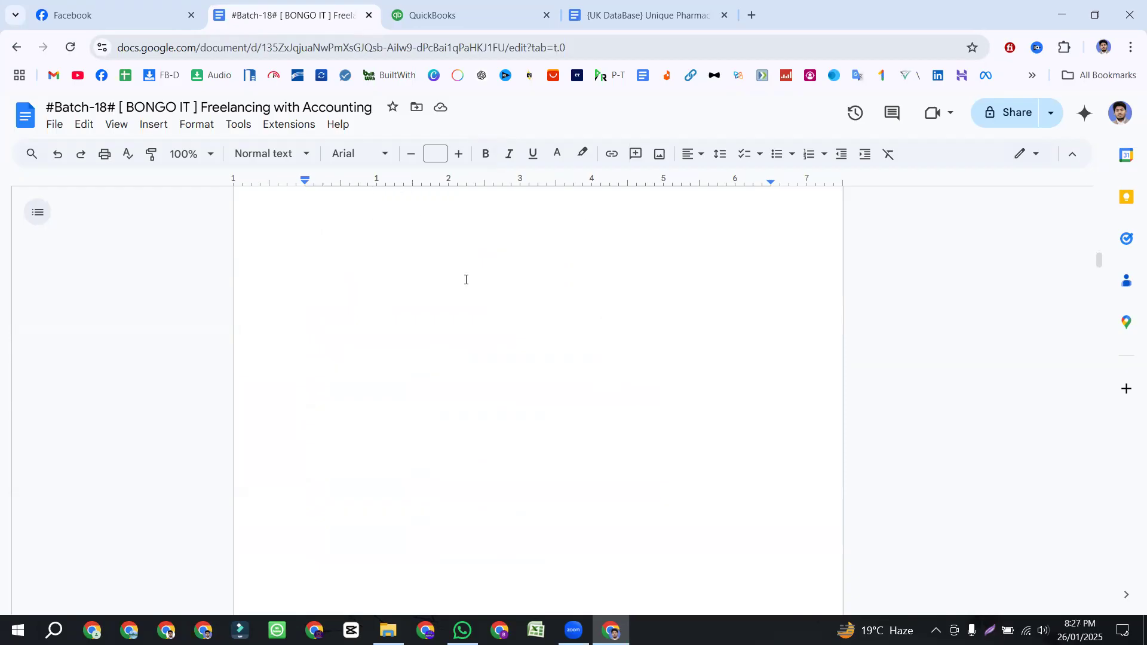
scroll(602, 282, "down", 6)
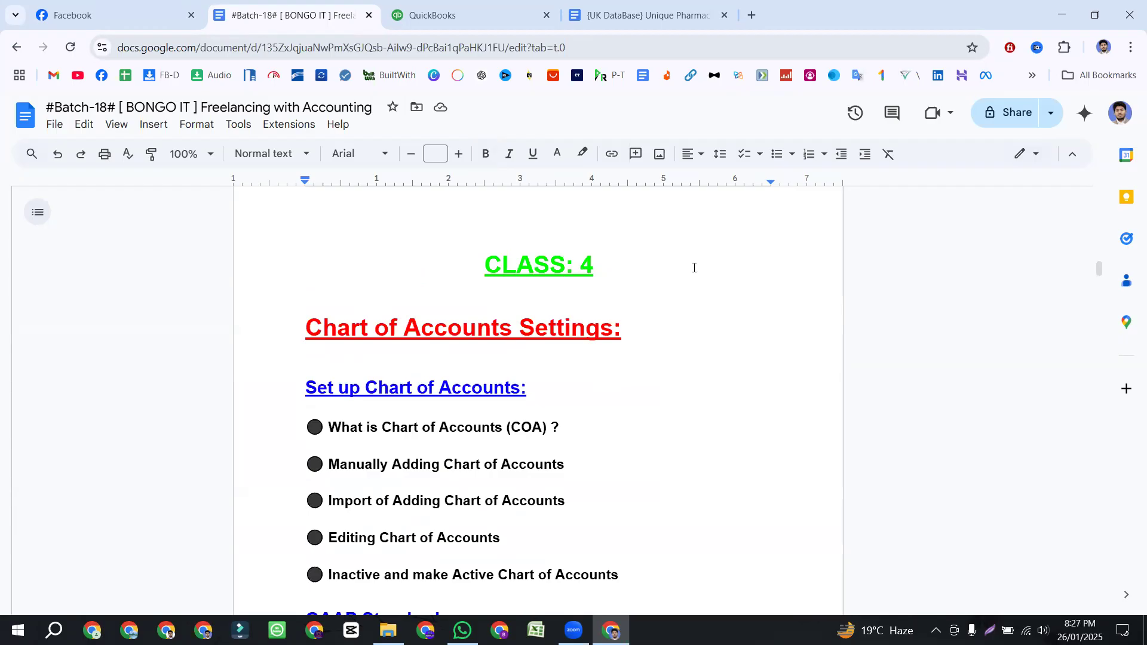
- Switch to QuickBooks, dismiss the trial expiry notice and duplicate the Unique Pharmaceuticals LLC homepage in another browser tab
left_click(454, 15)
right_click(454, 17)
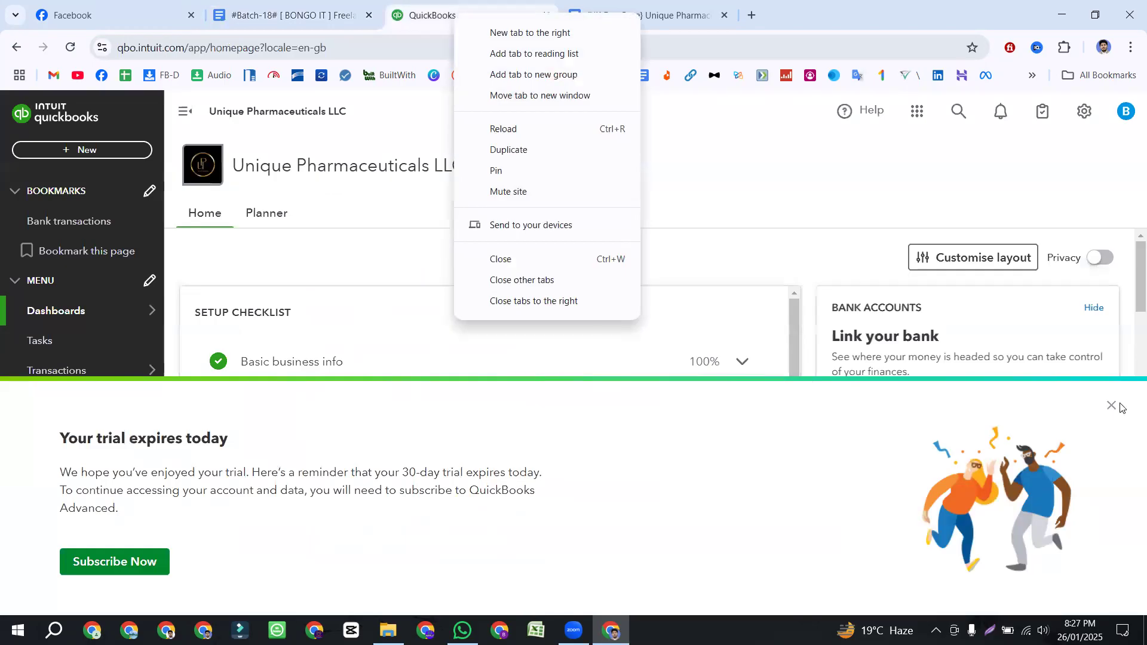
left_click(1111, 406)
right_click(452, 11)
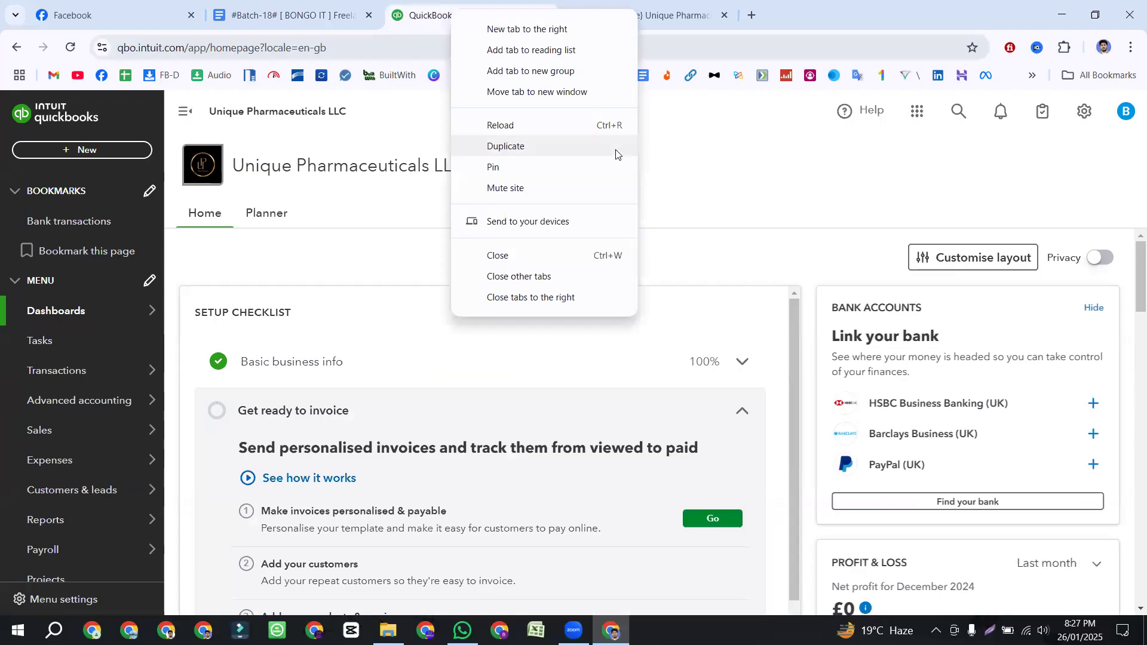
left_click(561, 145)
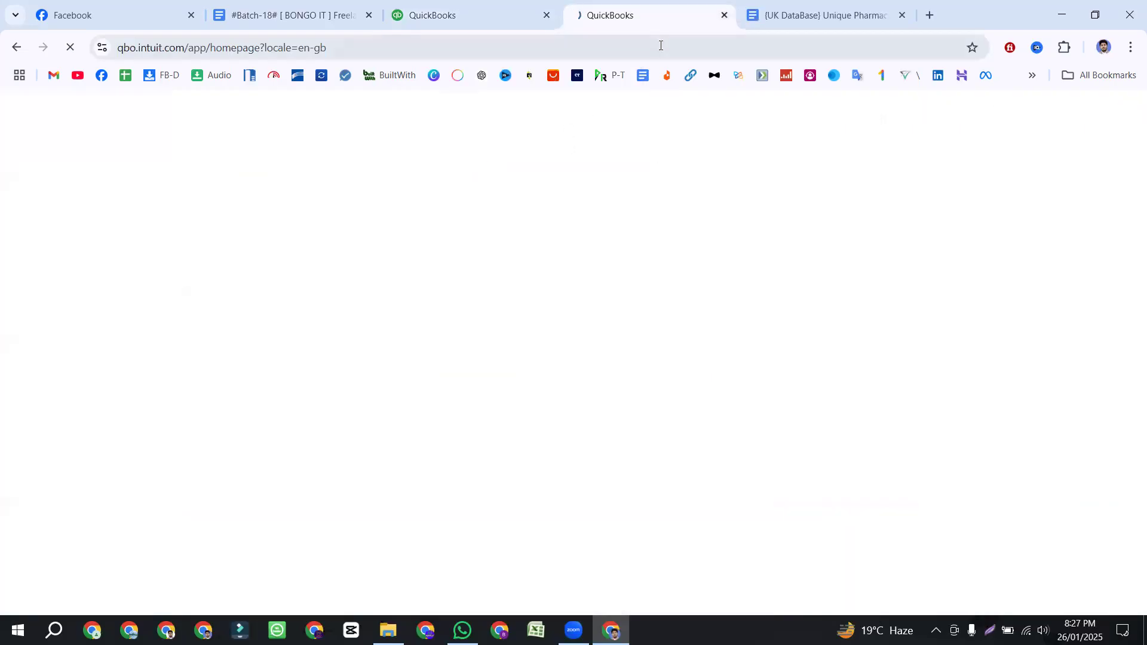
left_click(465, 5)
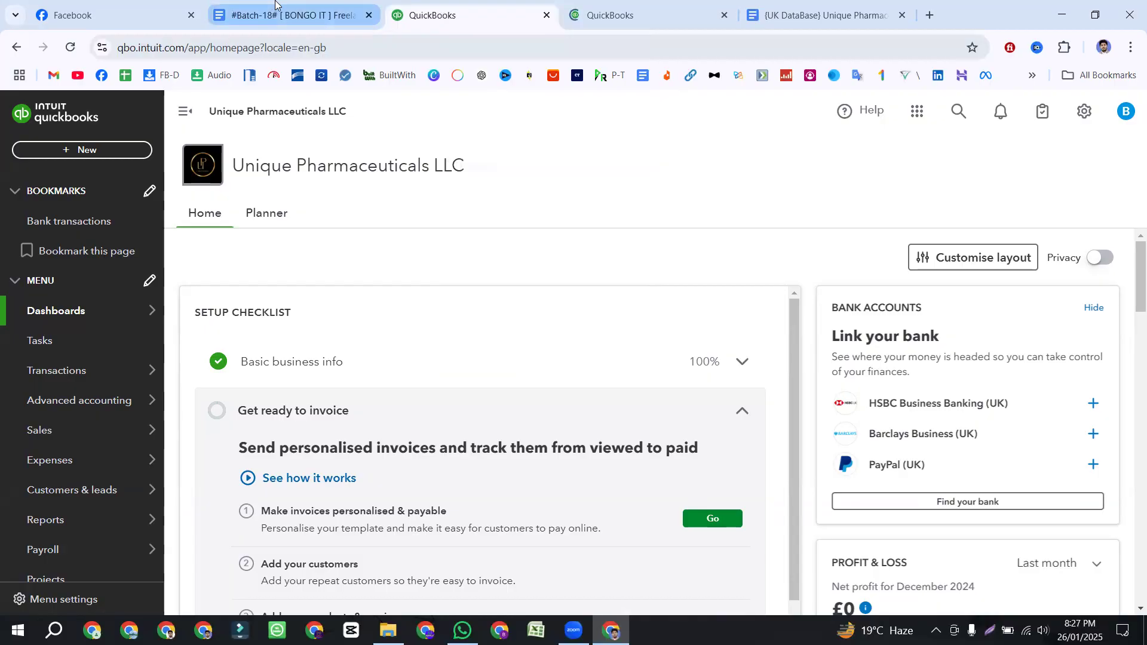
- Switch to the Google Docs course outline and highlight the "What is Chart of Accounts (COA) ?" topic under Class 4
left_click(287, 14)
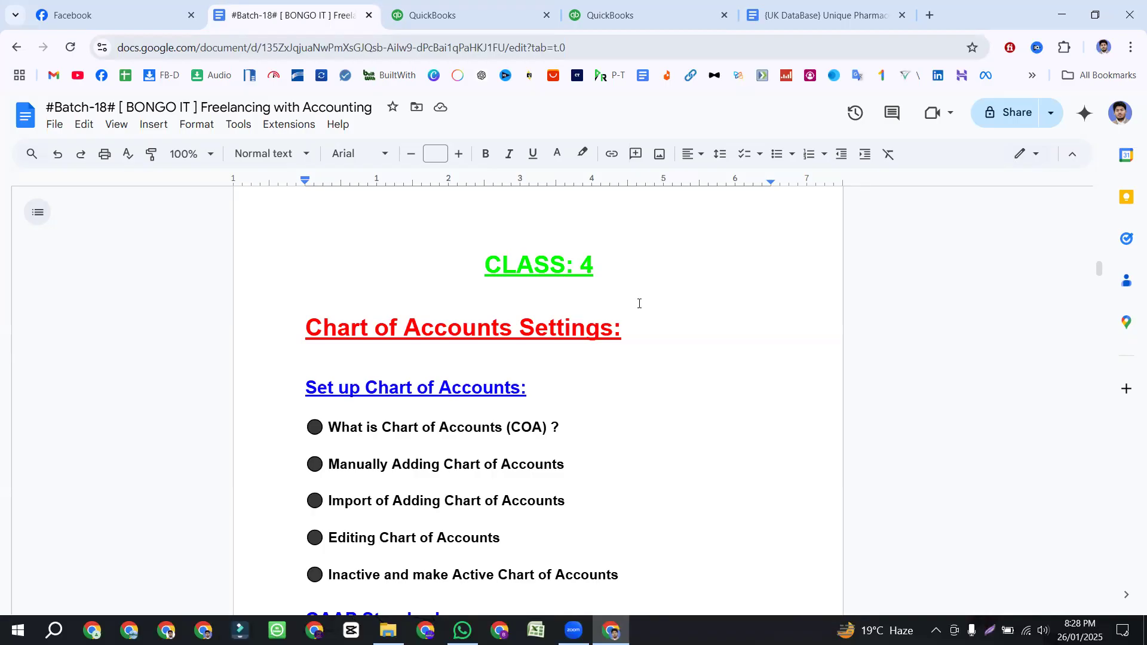
scroll(638, 304, "down", 1)
left_click_drag(562, 351, 269, 350)
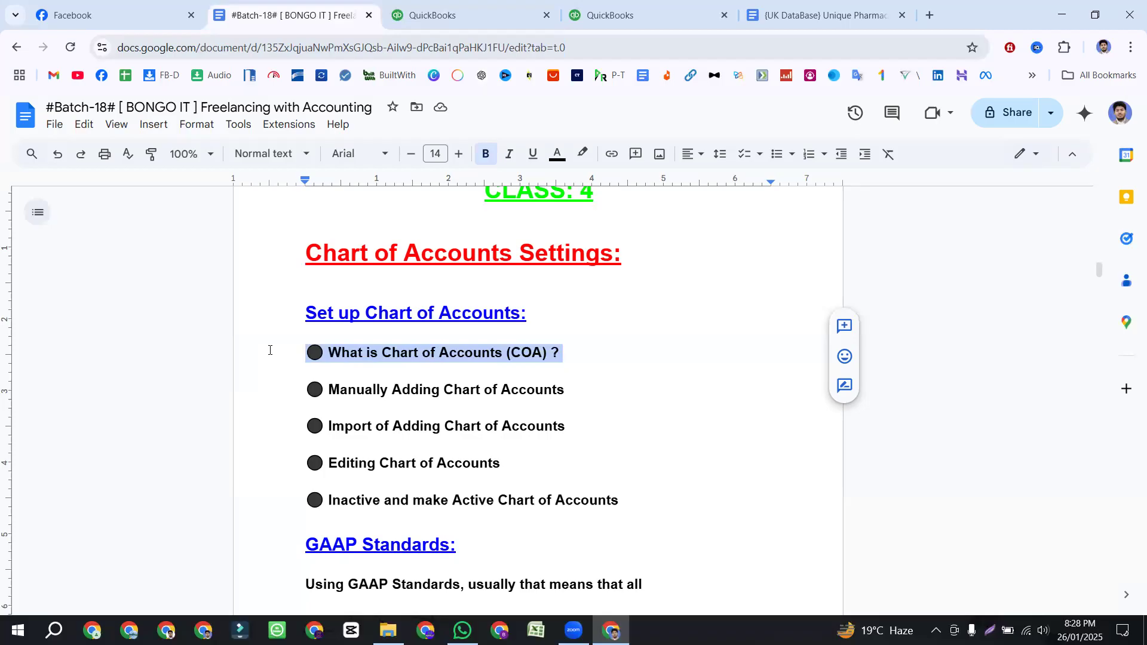
left_click_drag(512, 352, 539, 352)
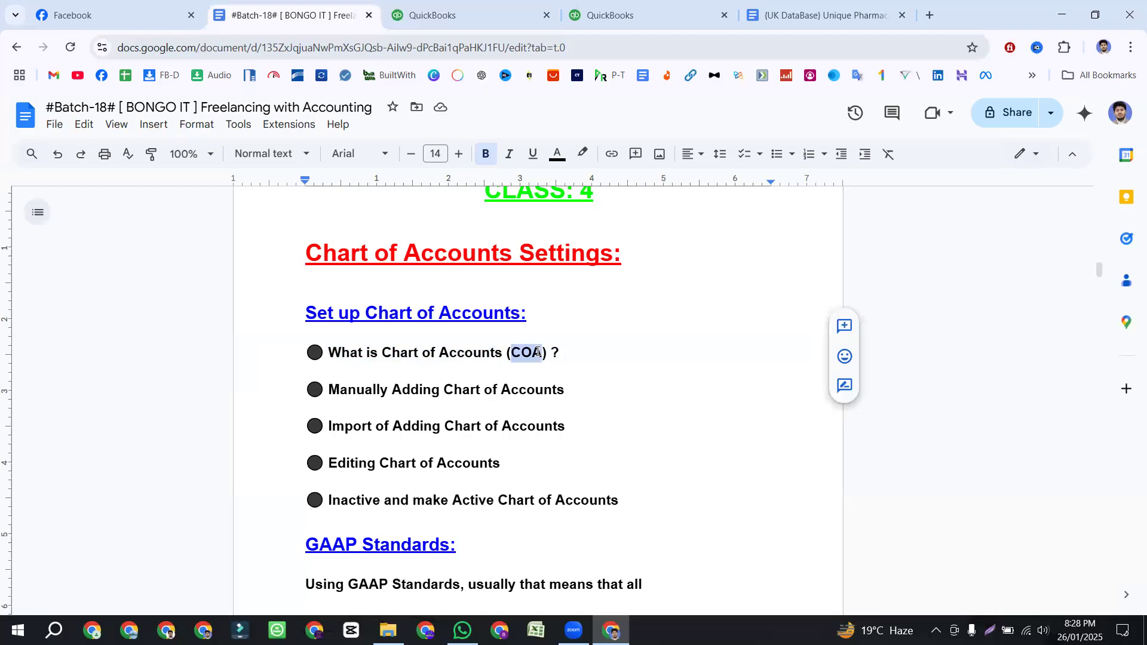
left_click_drag(311, 354, 574, 354)
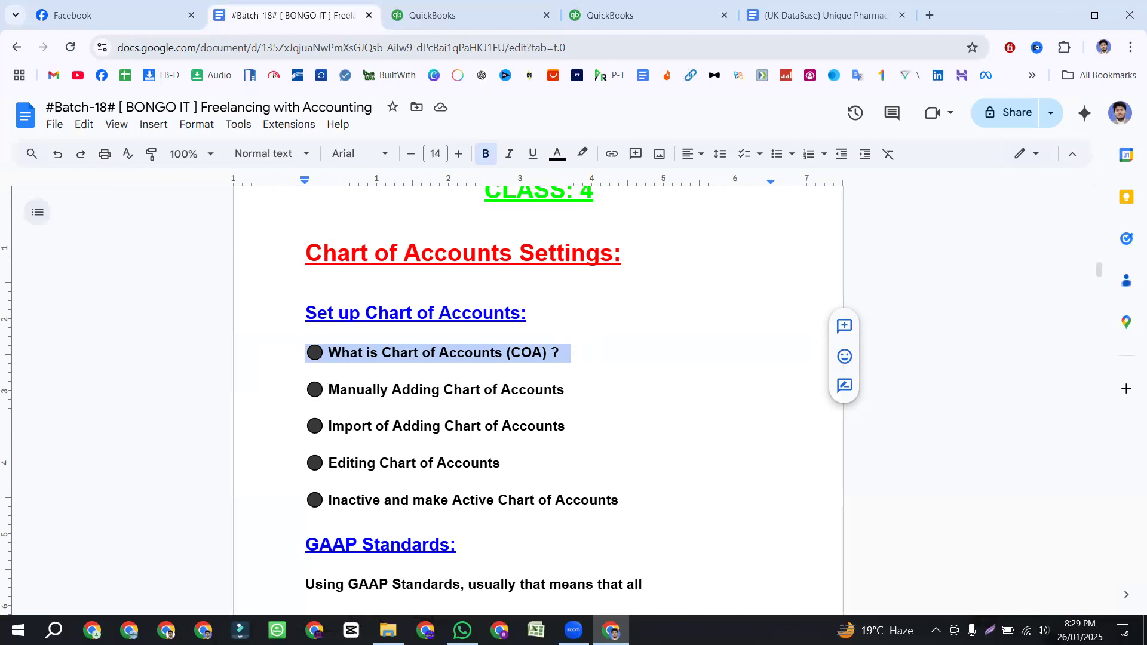
left_click(575, 353)
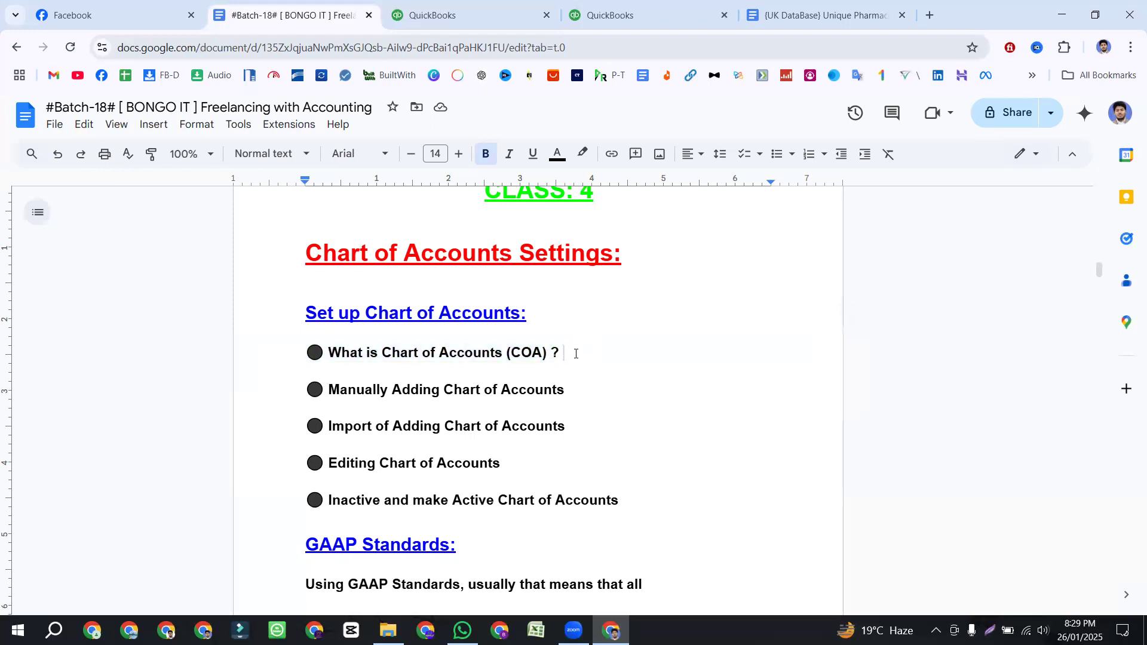
left_click_drag(561, 352, 298, 351)
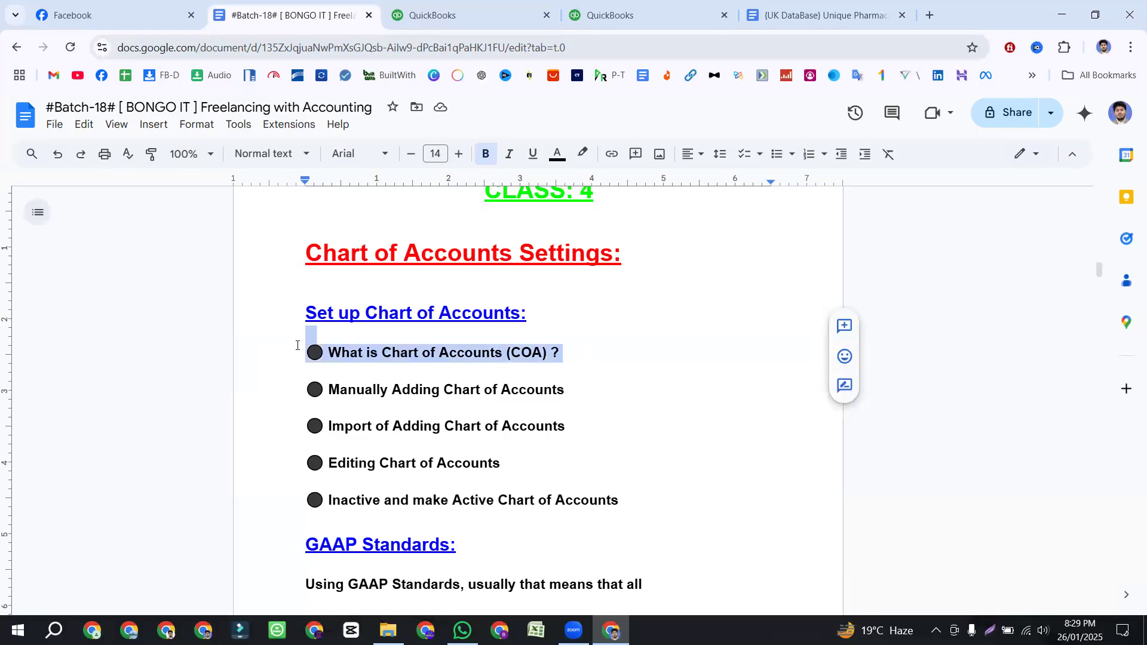
- Highlight the manual adding, importing, editing, and inactive/active Chart of Accounts topics one after another
left_click(311, 396)
left_click_drag(311, 396, 573, 388)
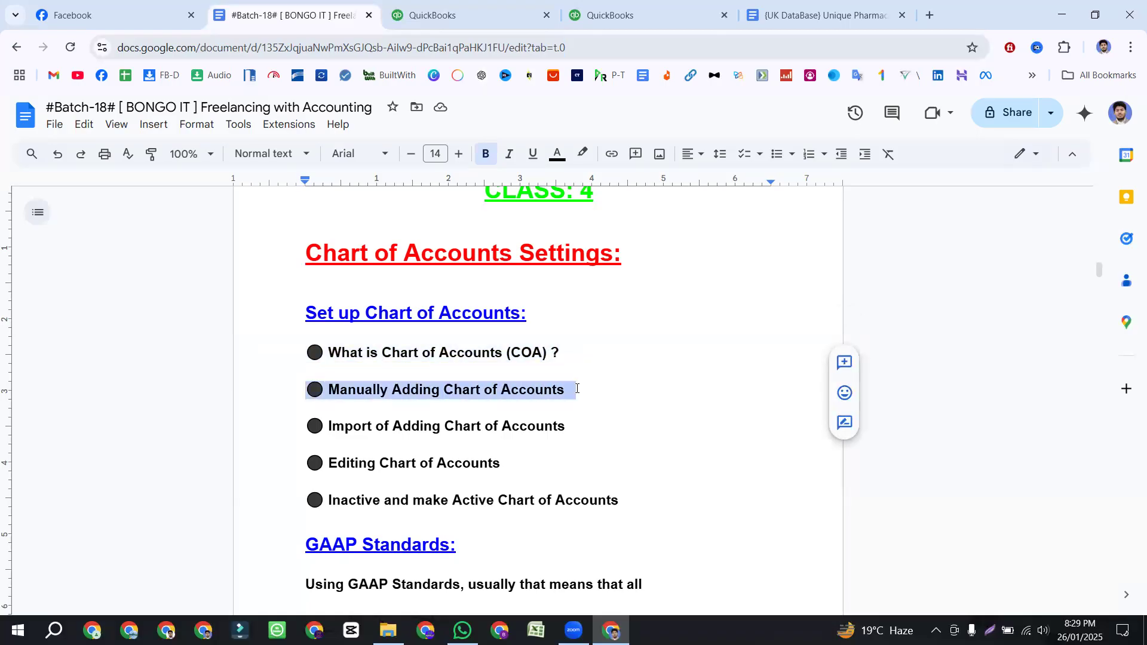
left_click_drag(305, 428, 579, 427)
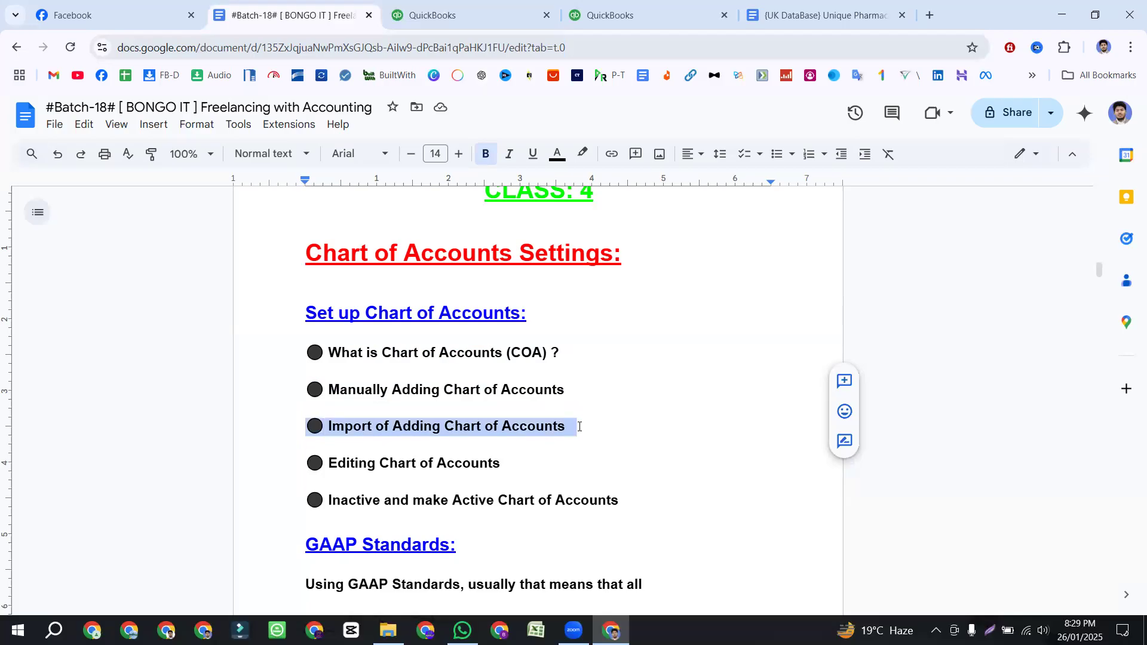
left_click_drag(524, 461, 313, 469)
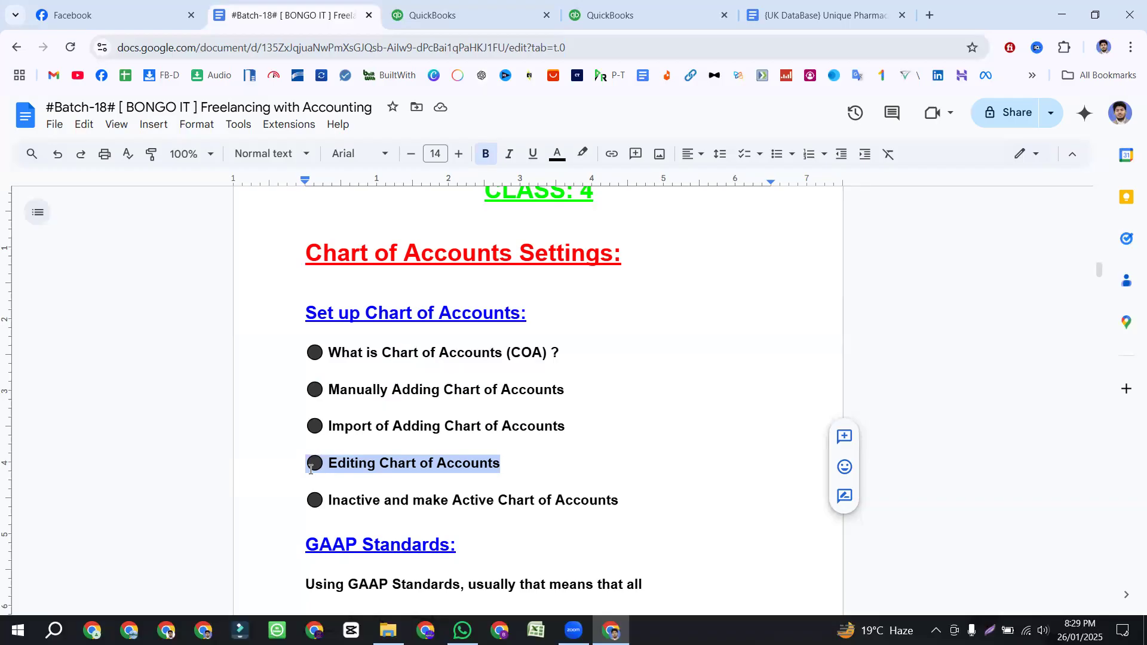
left_click_drag(631, 505, 311, 507)
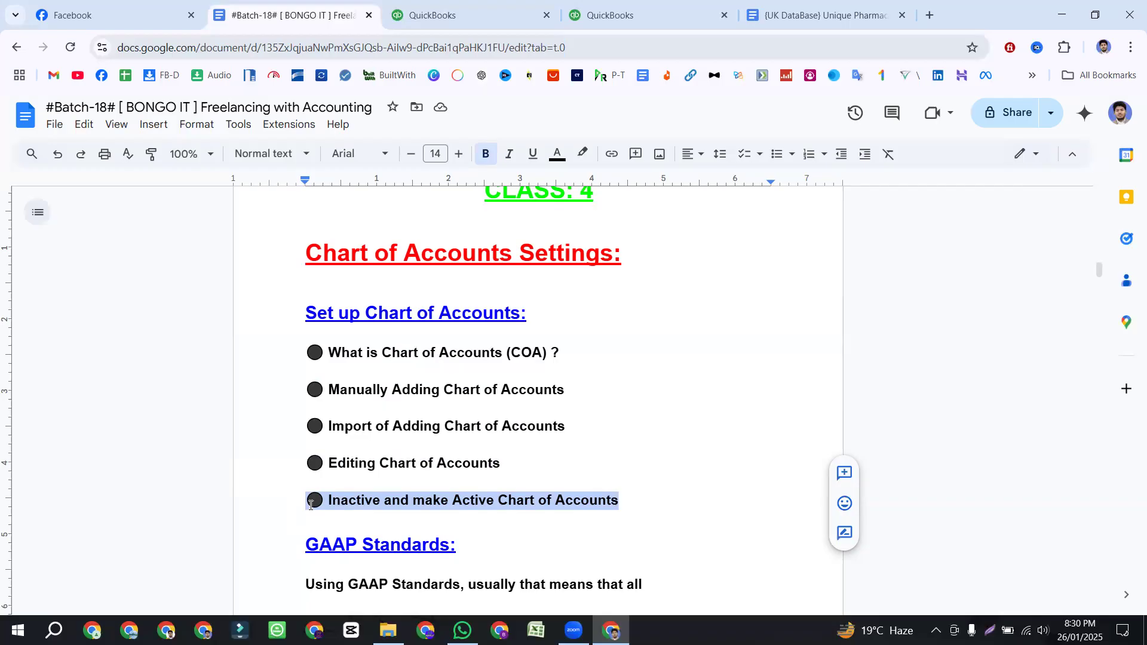
- Switch to QuickBooks and look through the navigation menu, including the Expenses submenu
left_click(469, 11)
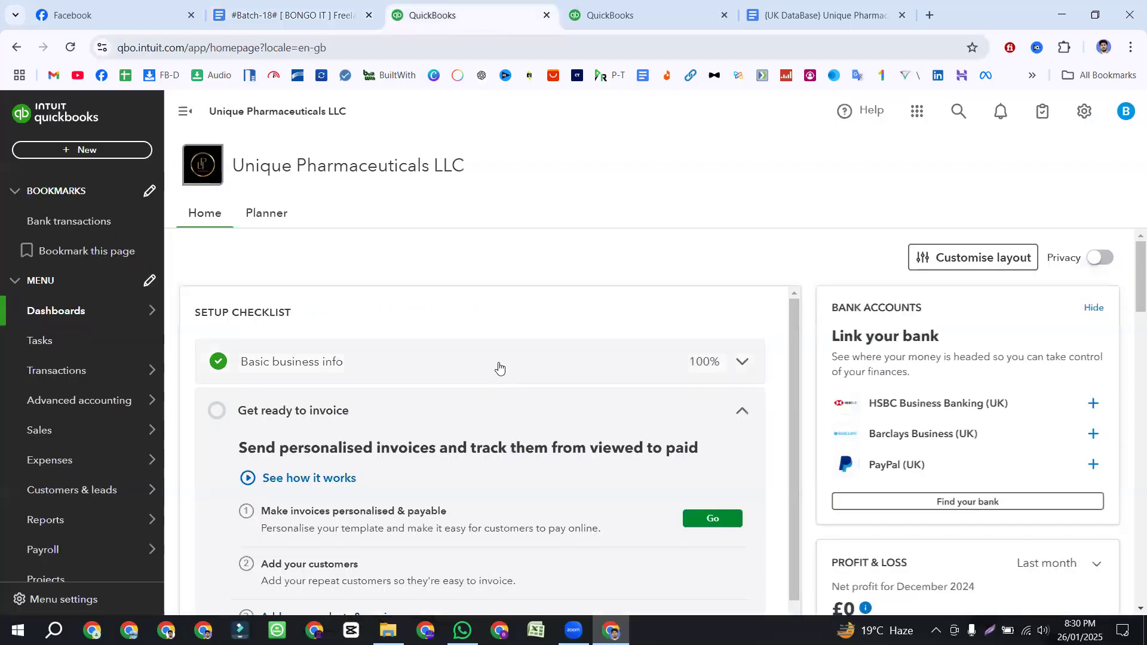
scroll(70, 464, "down", 2)
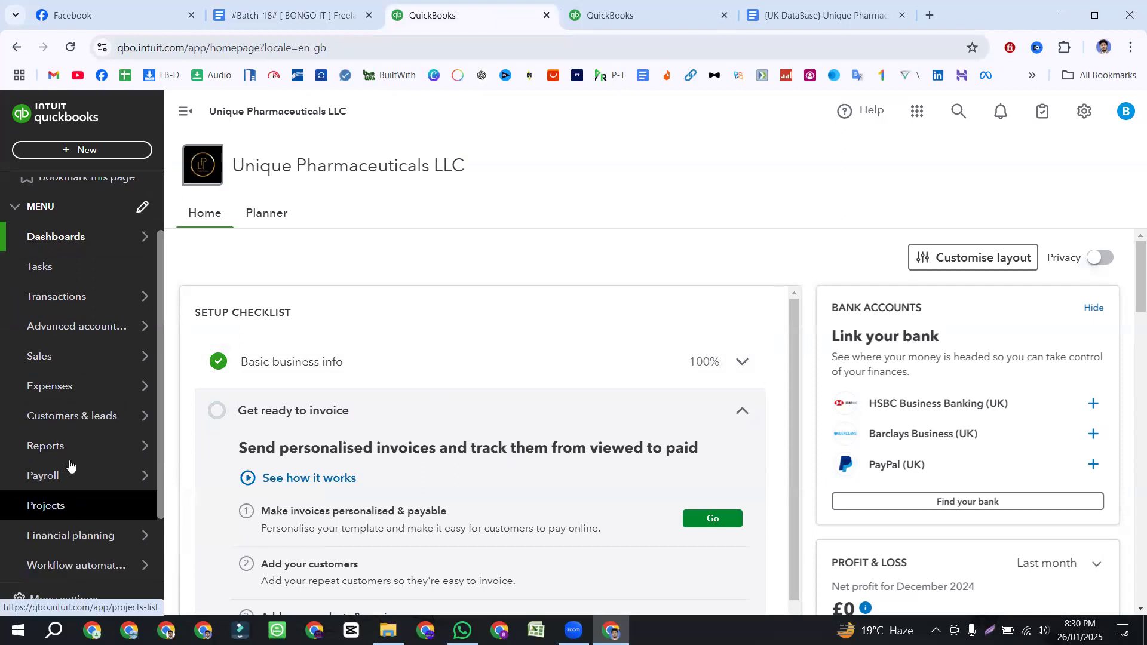
mouse_move(57, 400)
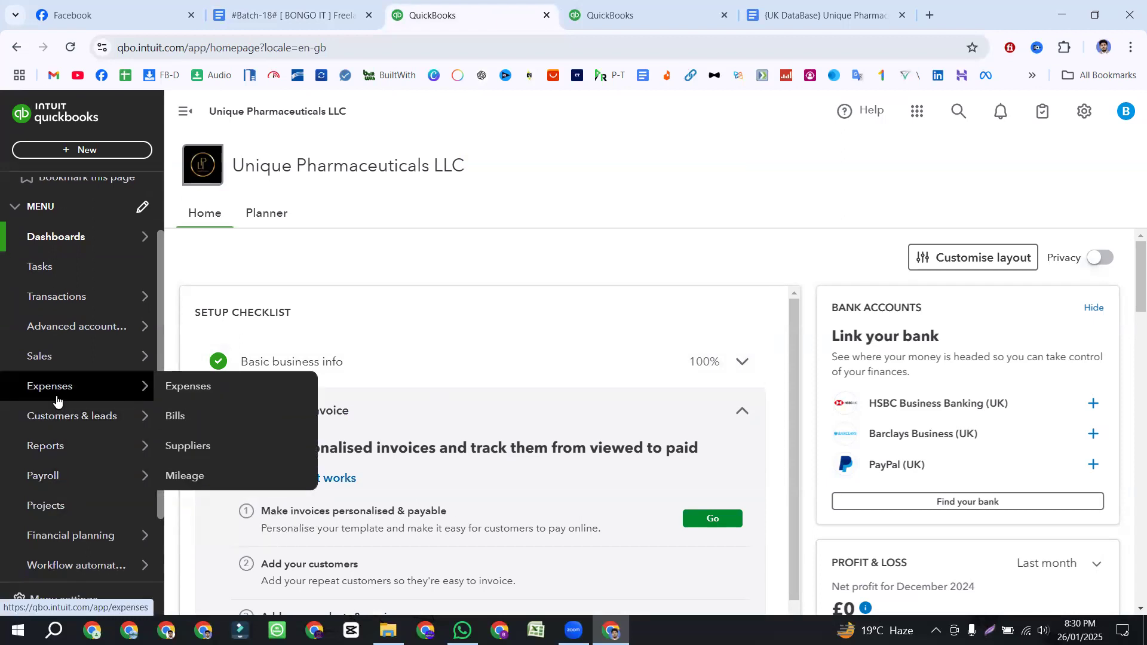
- Switch back to the course outline, highlight part of the inactive/active accounts topic and examine the GAAP Standards section
left_click(270, 6)
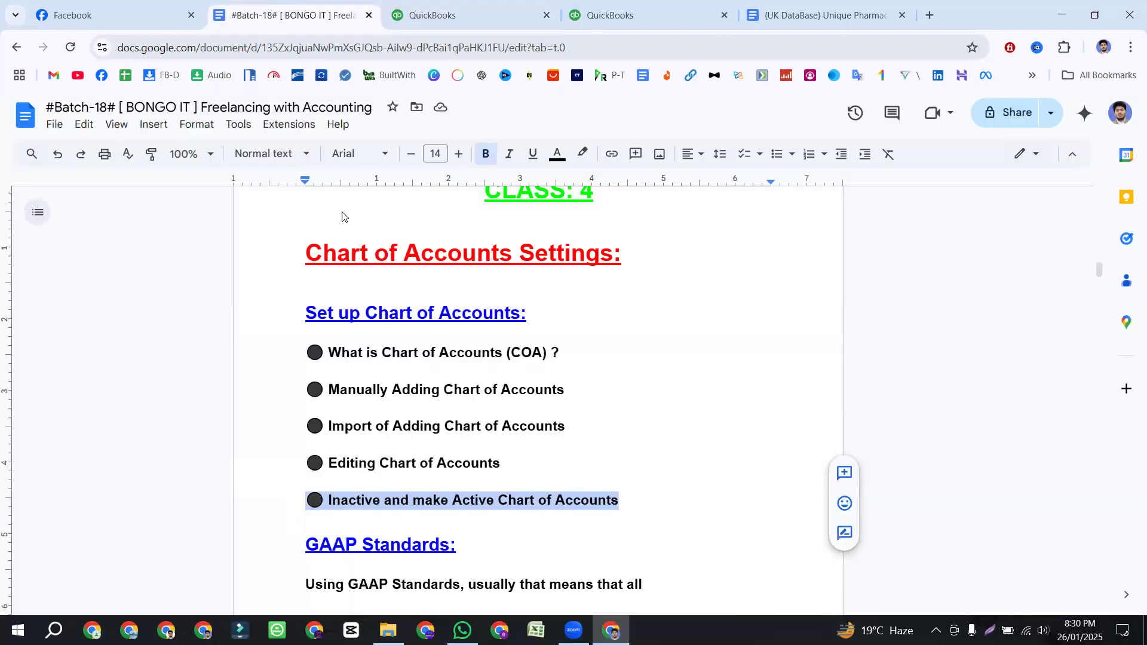
left_click(396, 501)
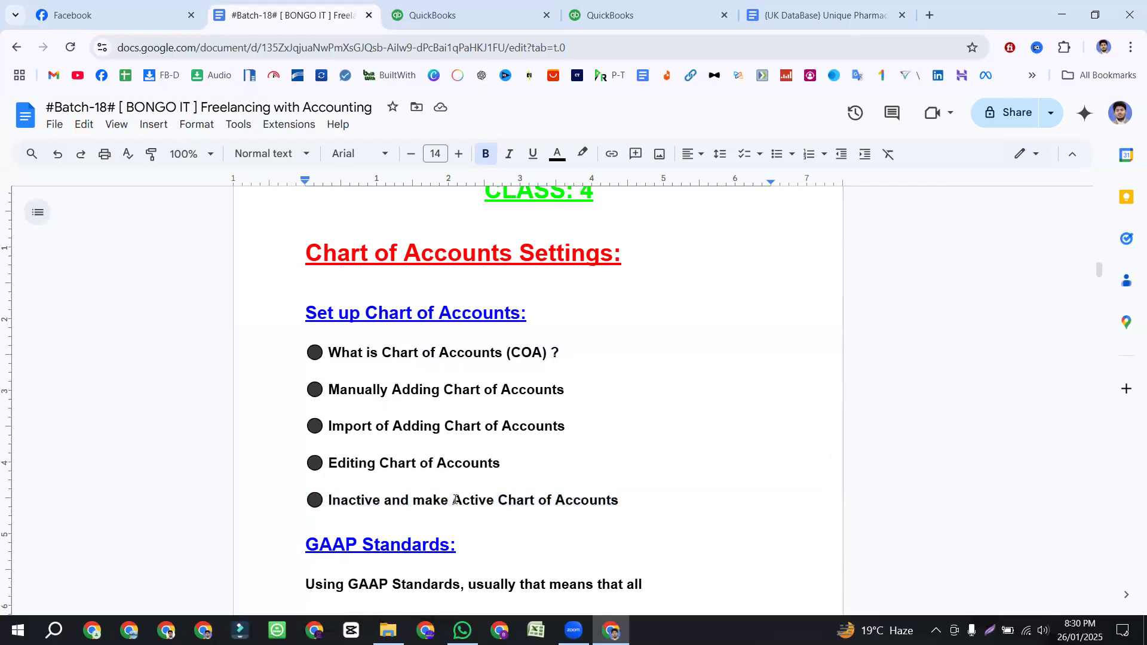
left_click_drag(452, 502, 526, 501)
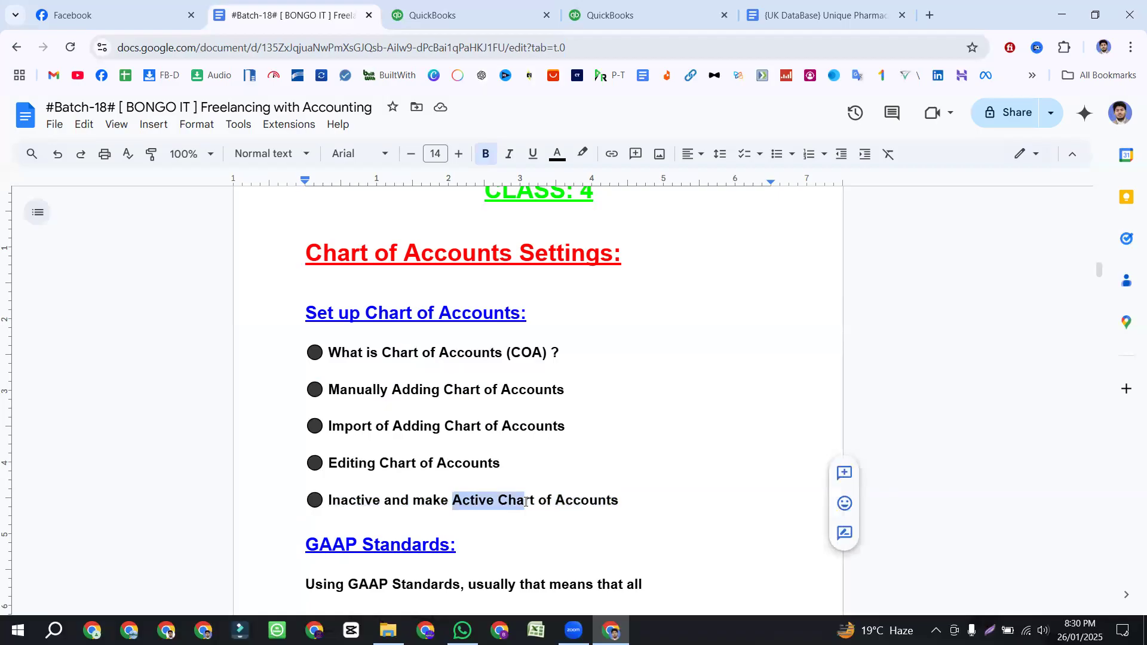
scroll(525, 501, "down", 3)
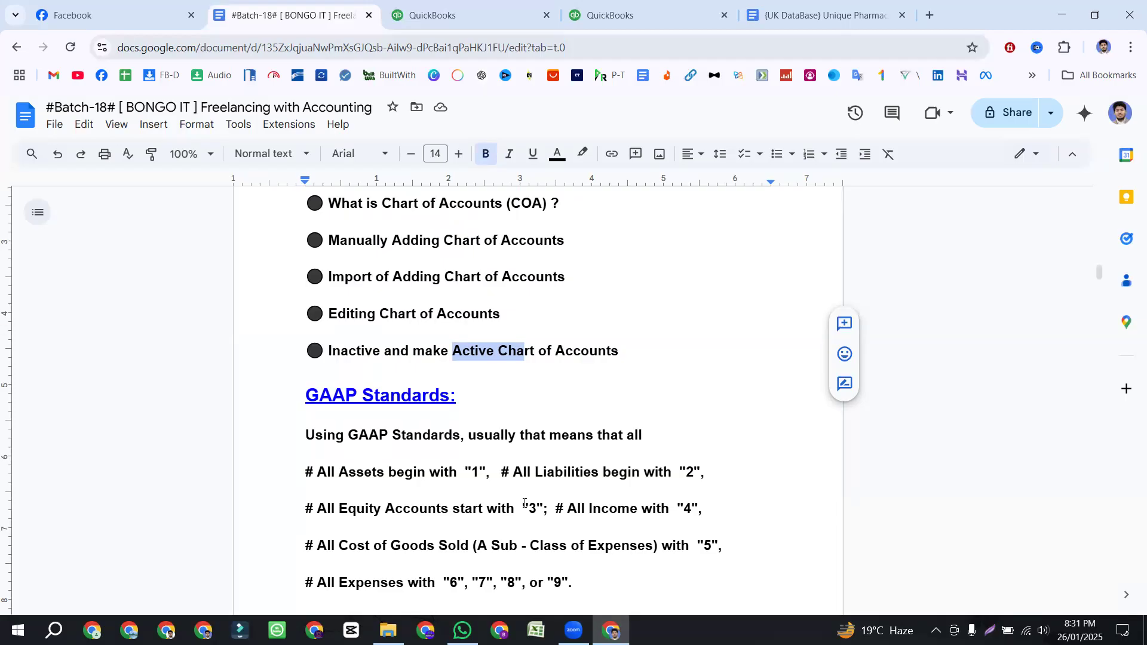
scroll(524, 502, "down", 1)
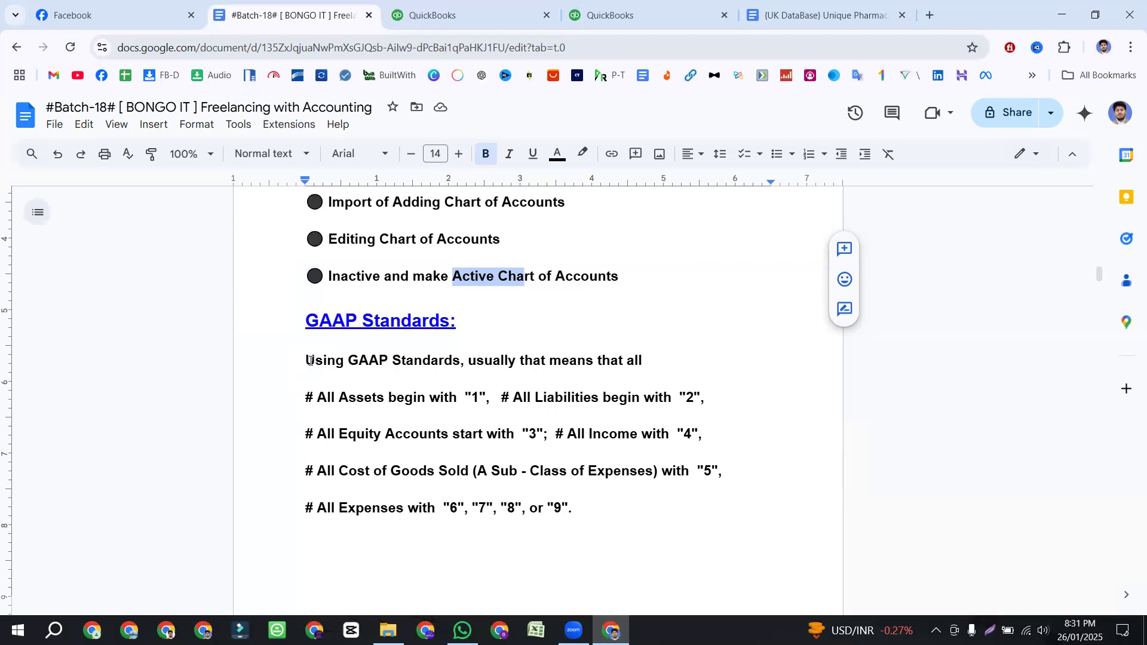
- Highlight the GAAP Standards intro line, the assets numbering rule and the expense numbers "6", "7", "8", or "9" in turn
left_click_drag(307, 360, 650, 366)
left_click_drag(306, 397, 489, 403)
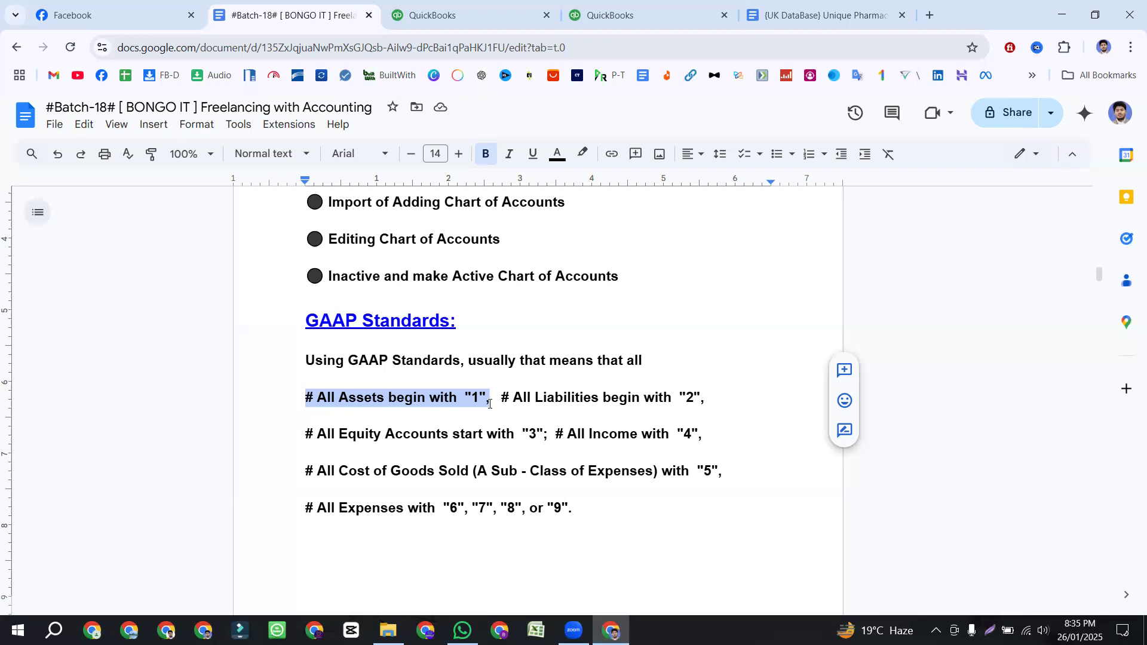
left_click_drag(445, 509, 572, 509)
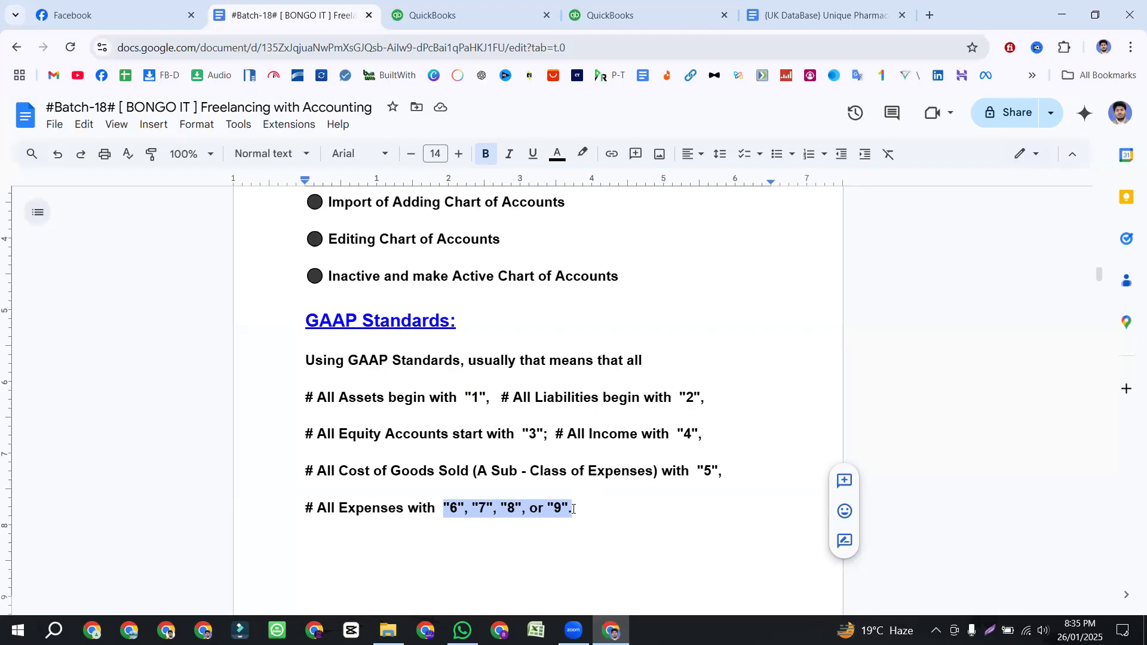
scroll(573, 508, "up", 1)
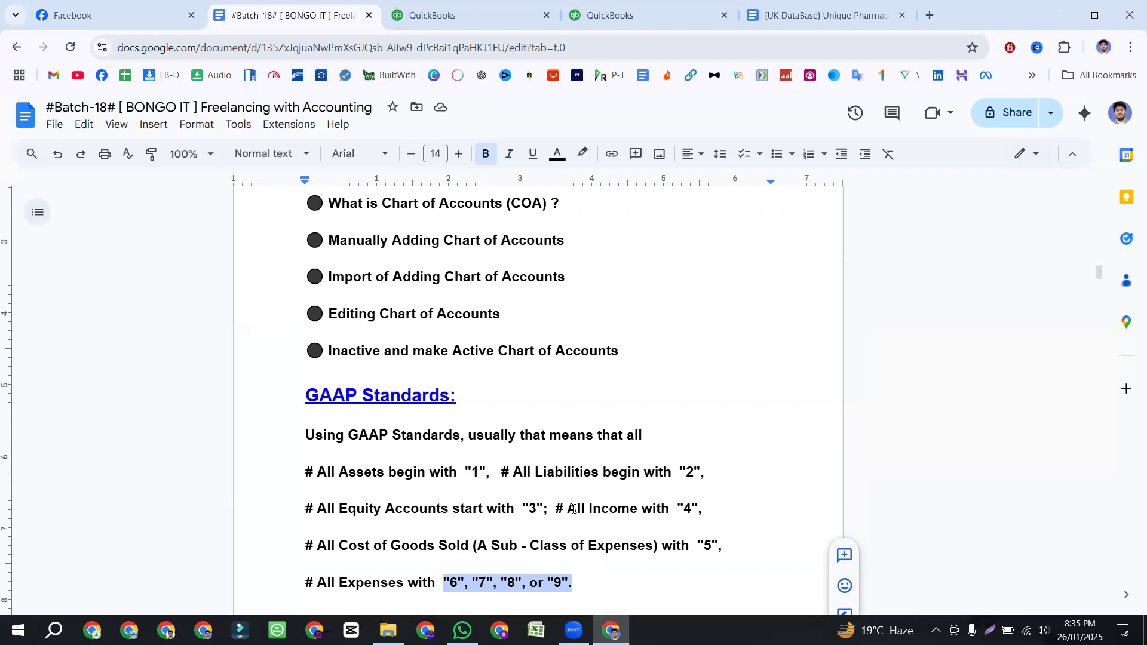
scroll(573, 508, "up", 6)
scroll(573, 507, "down", 2)
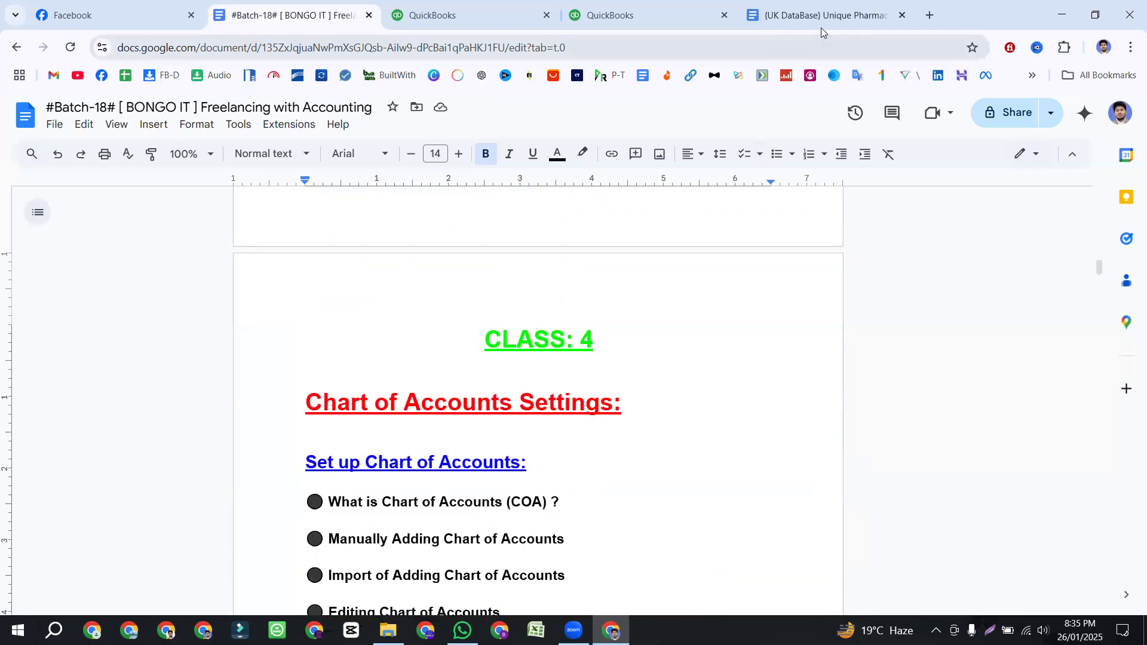
- Switch to the Unique Pharmaceuticals LLC practice document and highlight the company name and the introduction down through the tax setup question
left_click(783, 22)
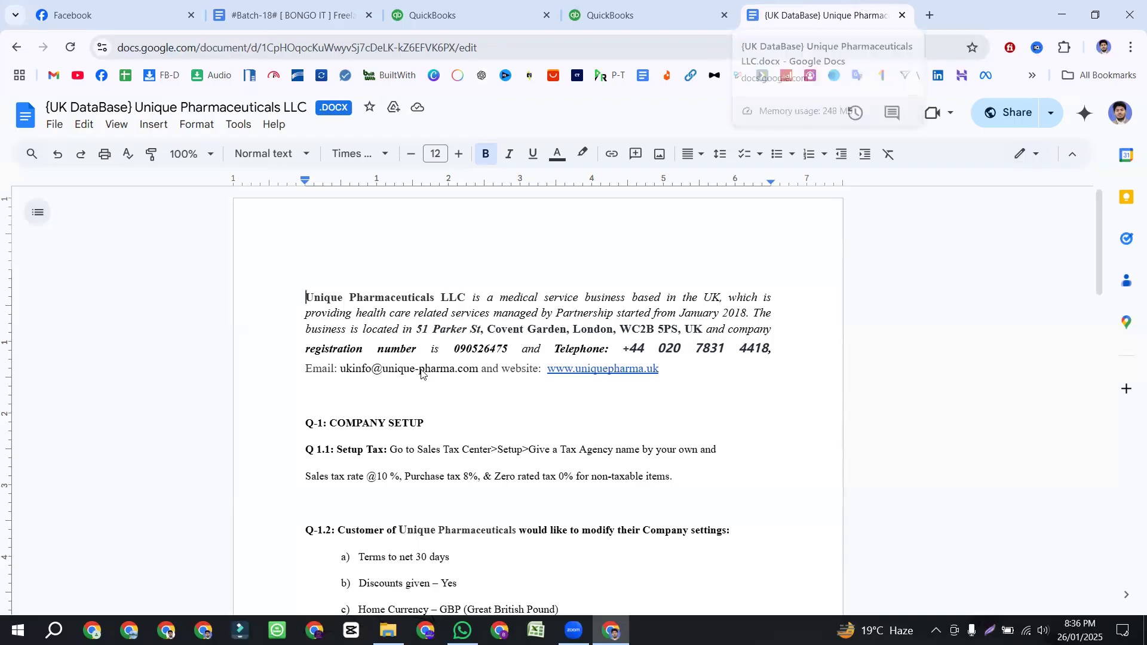
left_click_drag(305, 297, 463, 296)
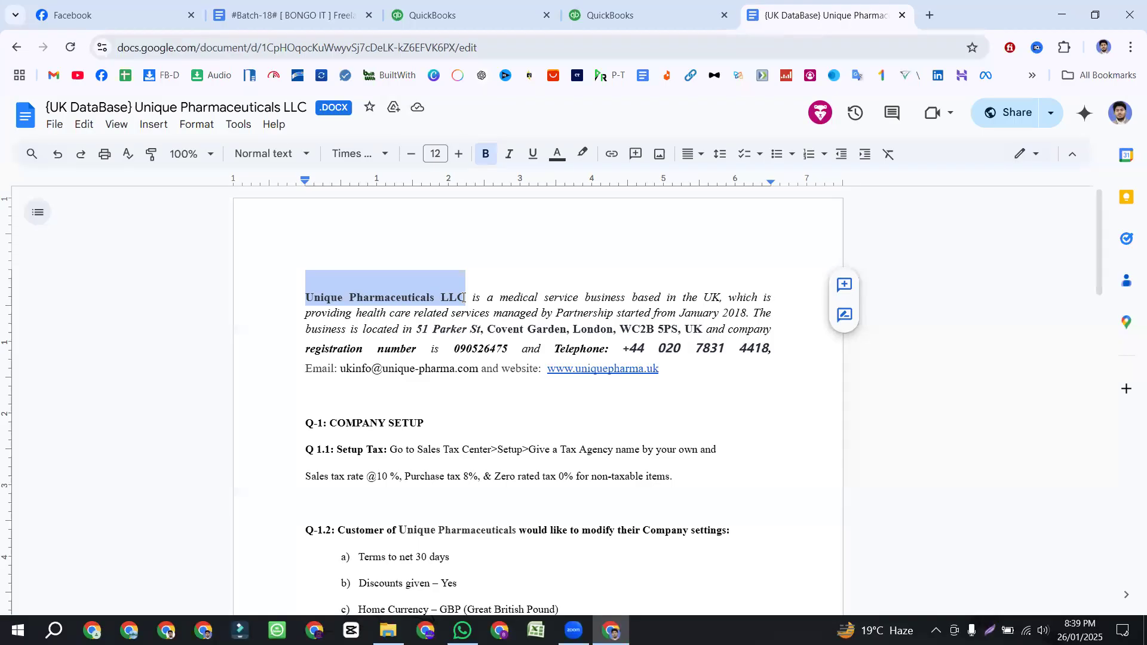
left_click(492, 297)
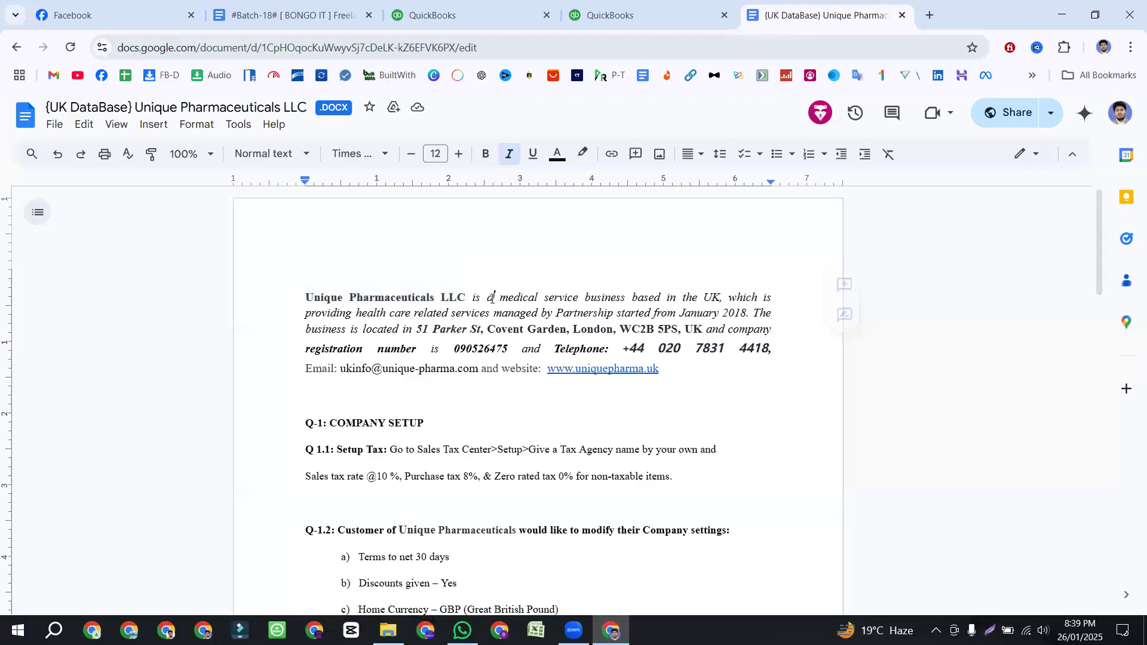
left_click_drag(305, 294, 717, 440)
scroll(732, 440, "down", 1)
left_click(648, 430)
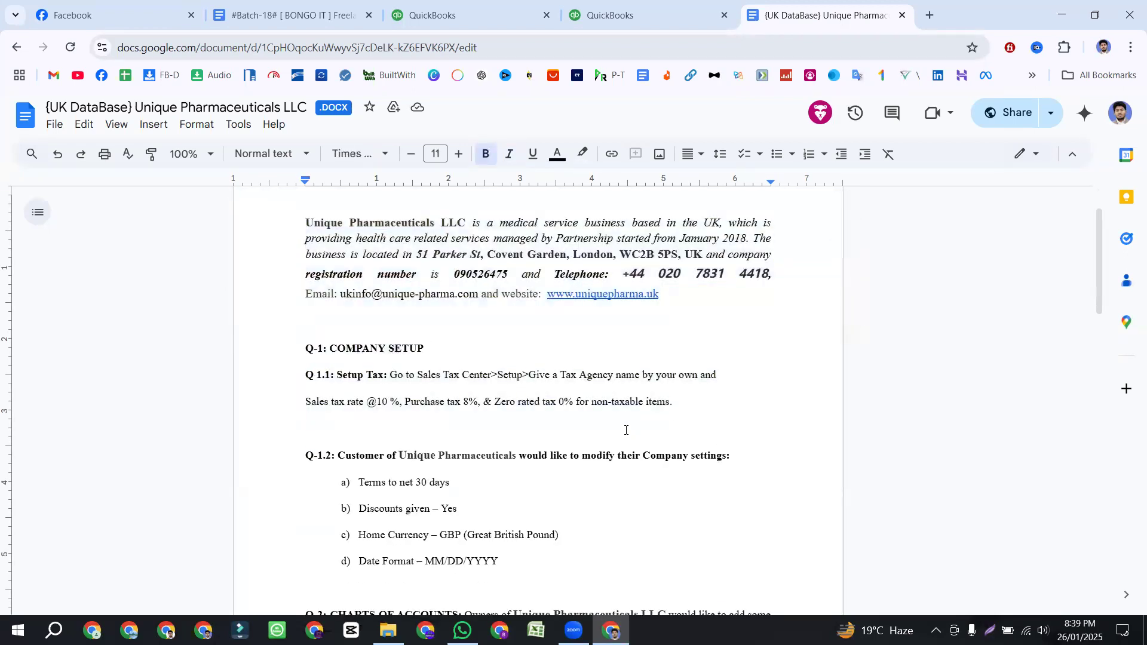
scroll(633, 429, "up", 1)
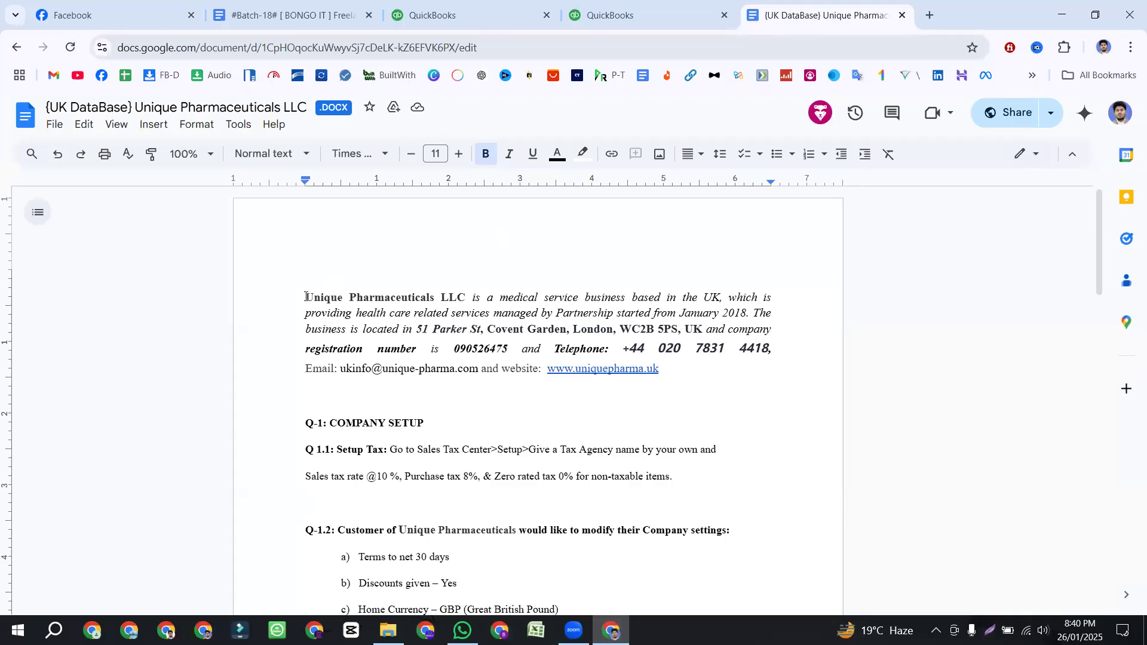
- Highlight the practice document from the company name onward, look through all its questions to the end, and clear the selection
left_click_drag(305, 297, 476, 297)
left_click_drag(655, 353, 640, 463)
scroll(675, 428, "down", 5)
scroll(681, 472, "down", 4)
scroll(683, 507, "down", 4)
scroll(686, 511, "down", 8)
scroll(634, 460, "up", 15)
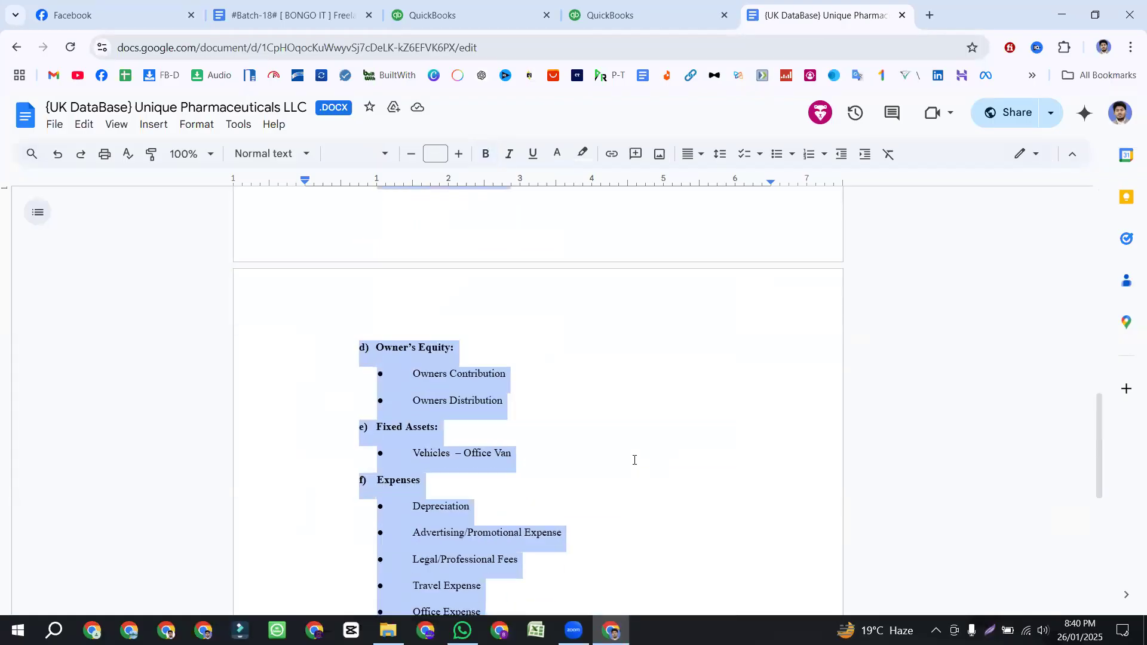
scroll(634, 459, "up", 8)
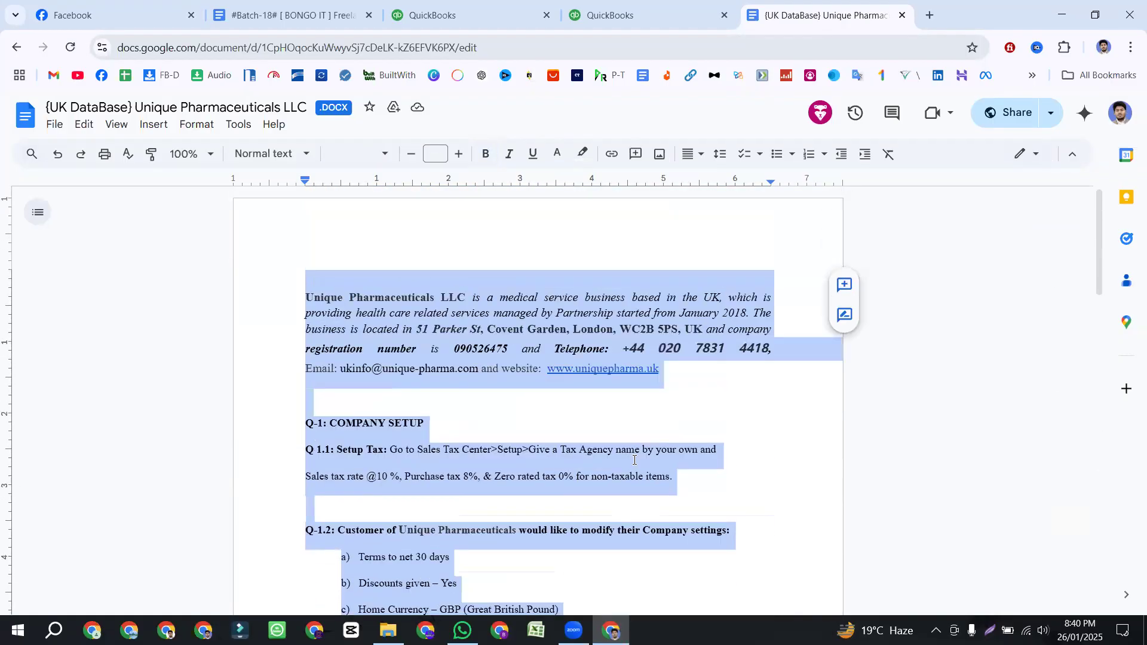
left_click(470, 428)
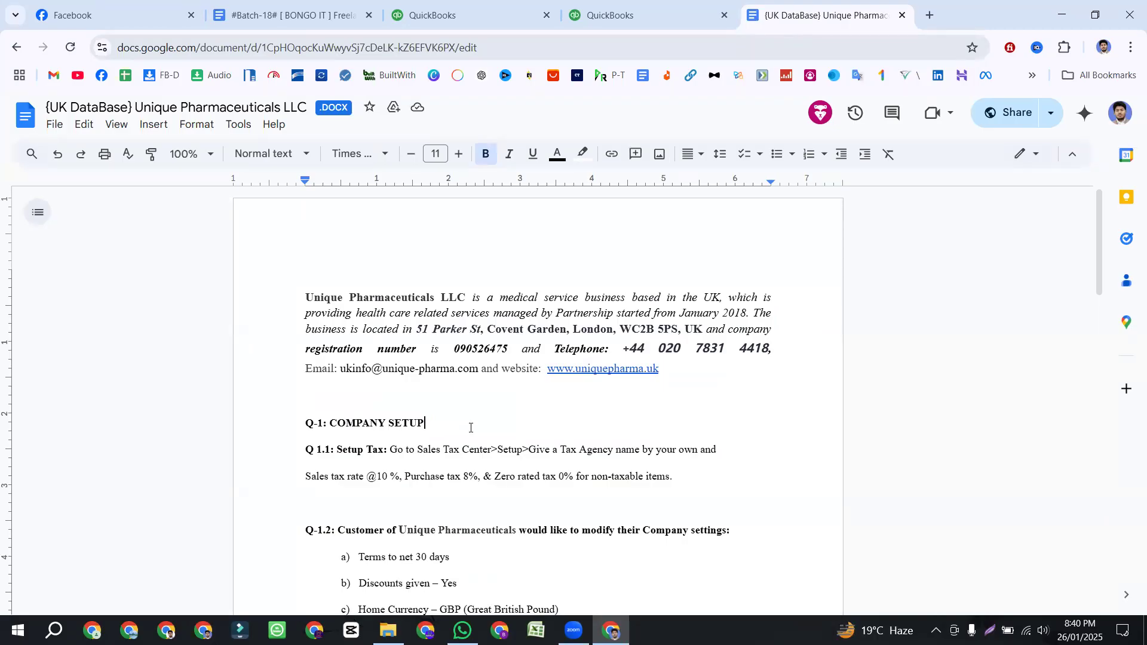
- Highlight the Partnership ownership, the UK location and the business address in the company introduction
left_click(301, 352)
left_click_drag(301, 353, 672, 313)
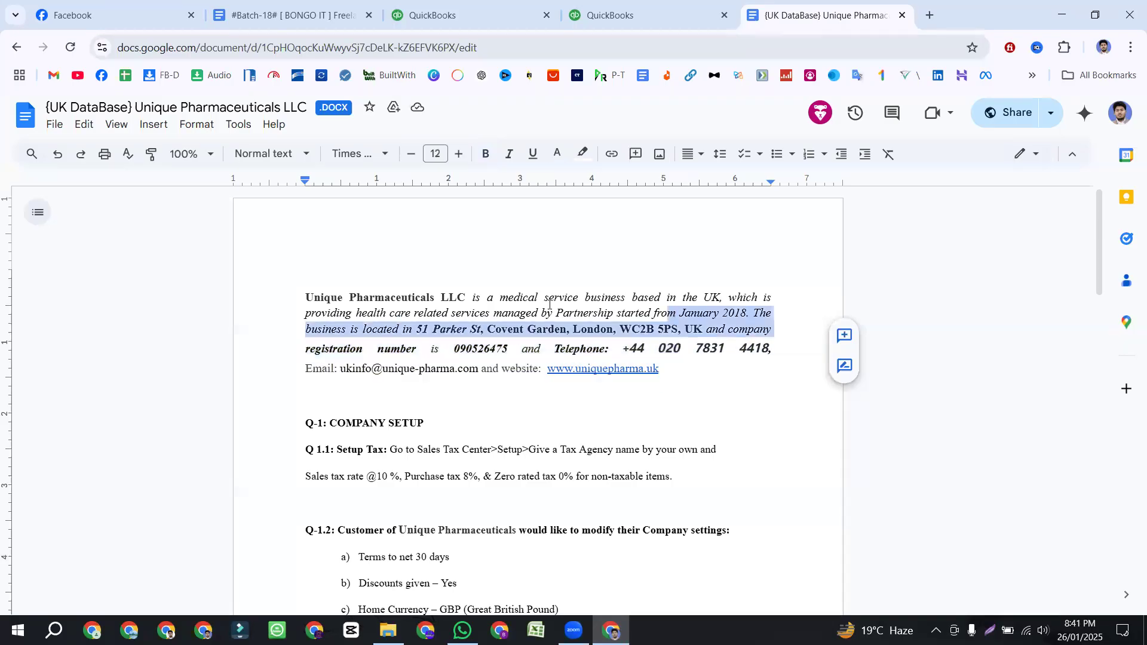
left_click(548, 299)
left_click_drag(557, 313, 627, 310)
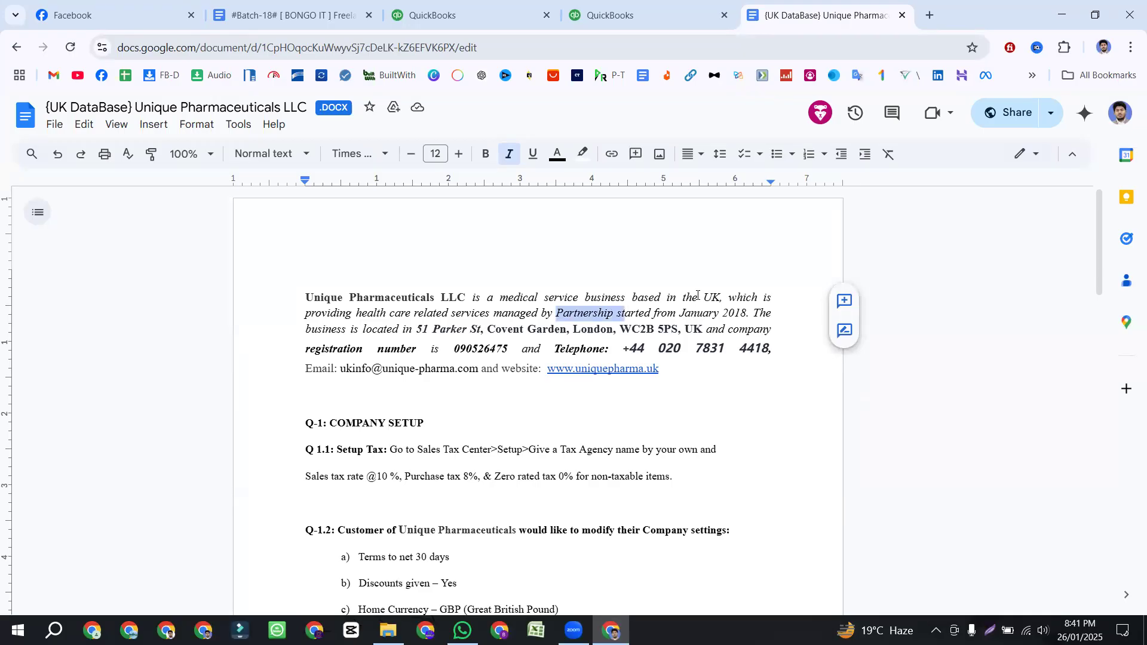
left_click_drag(697, 295, 730, 295)
left_click_drag(416, 329, 712, 331)
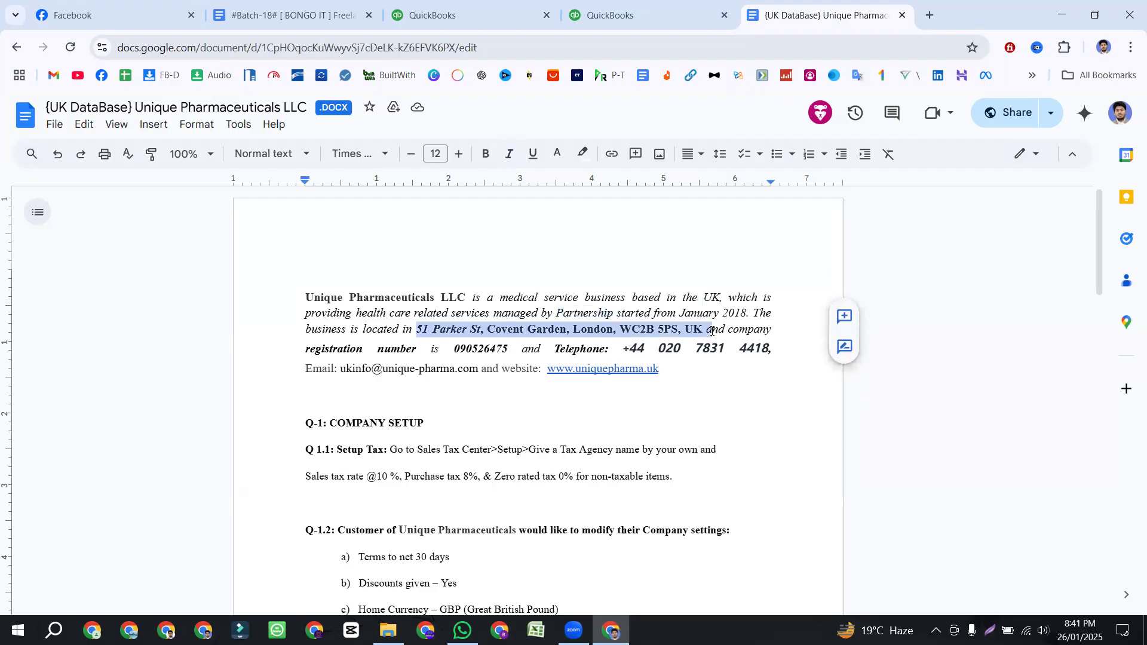
- Highlight the Q 1.1 Setup Tax instruction under Company Setup and clear the selection
scroll(342, 368, "down", 1)
left_click_drag(312, 376, 714, 376)
left_click(385, 397)
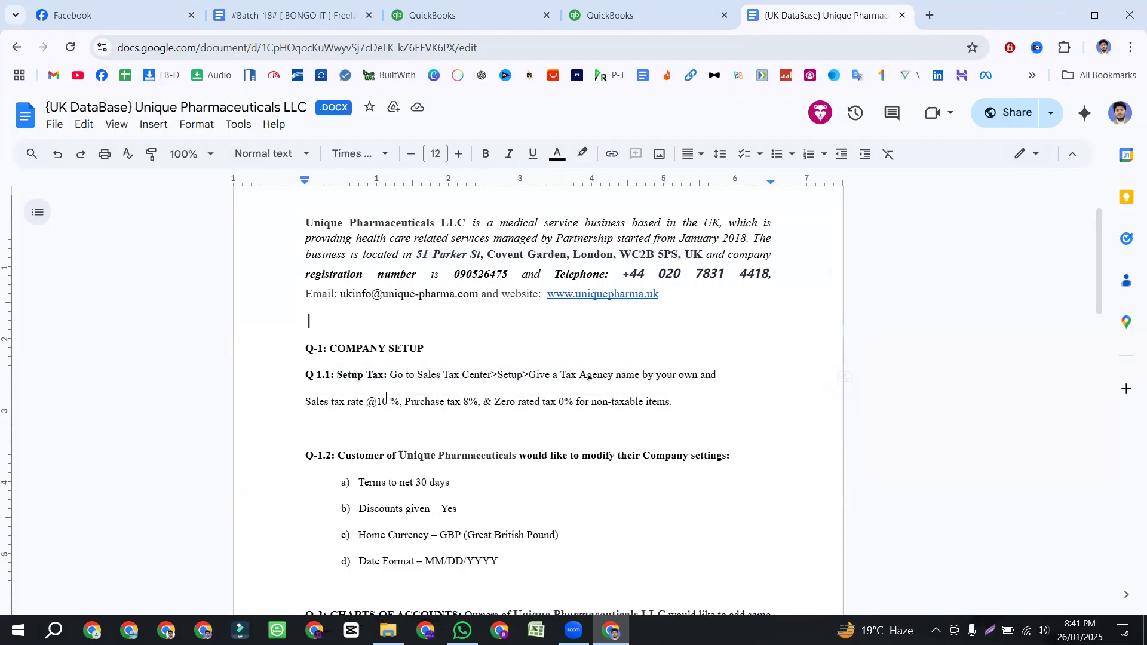
- Highlight the Q-1.2 heading and, one by one, its payment terms, discounts, home currency and date format settings
left_click_drag(305, 455, 461, 455)
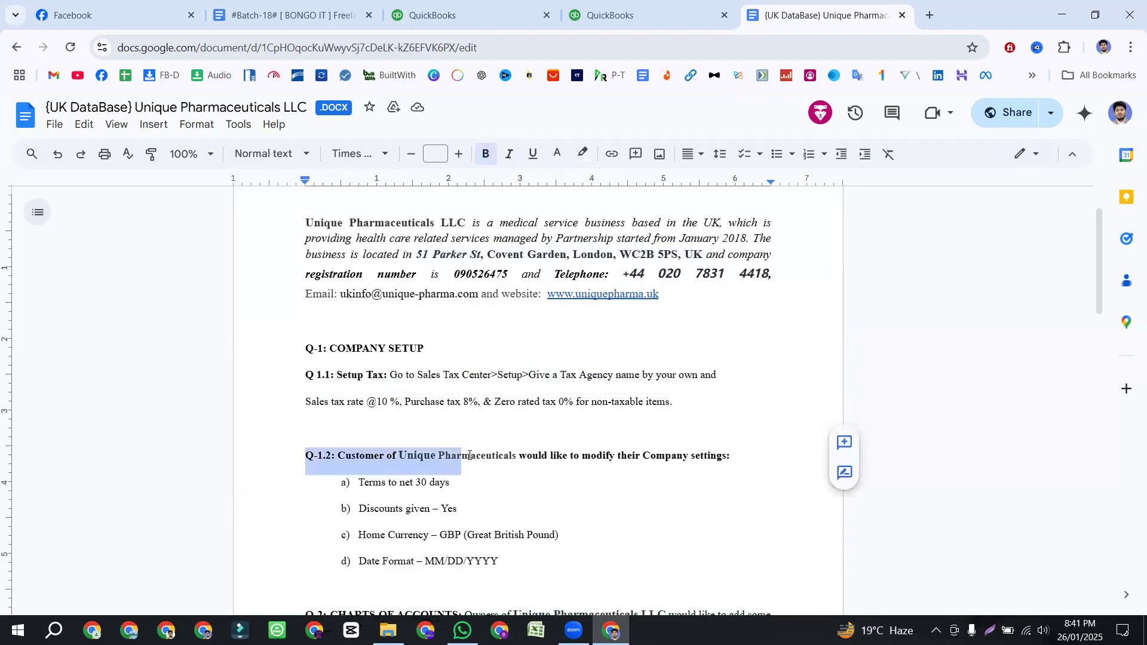
scroll(467, 452, "down", 2)
left_click(338, 332)
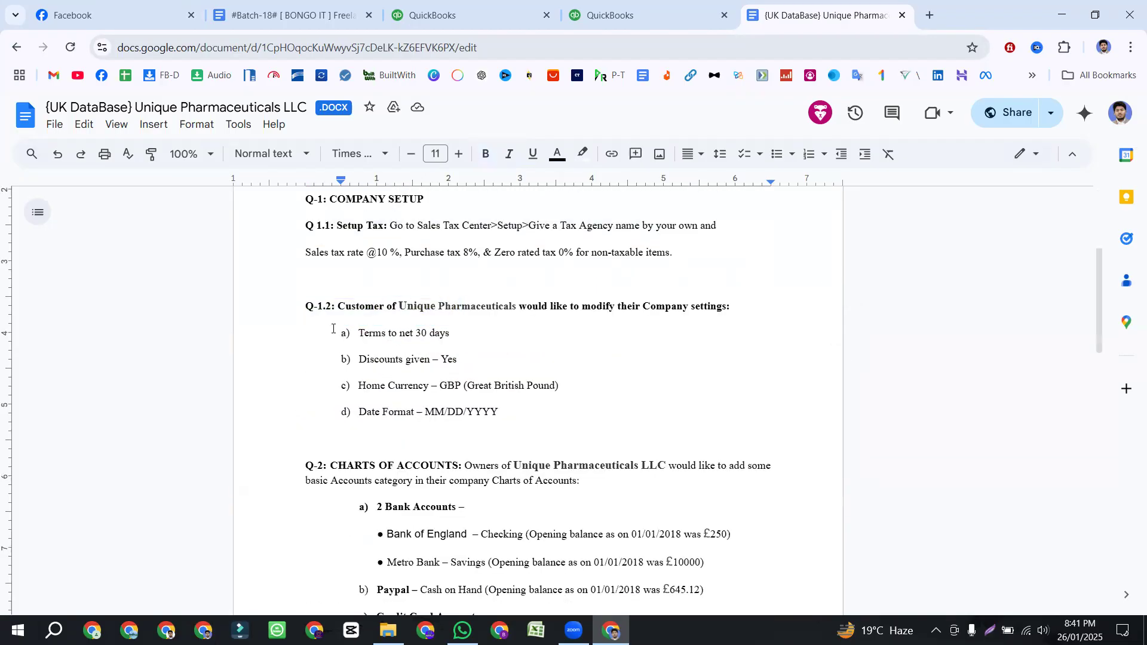
left_click_drag(338, 332, 487, 331)
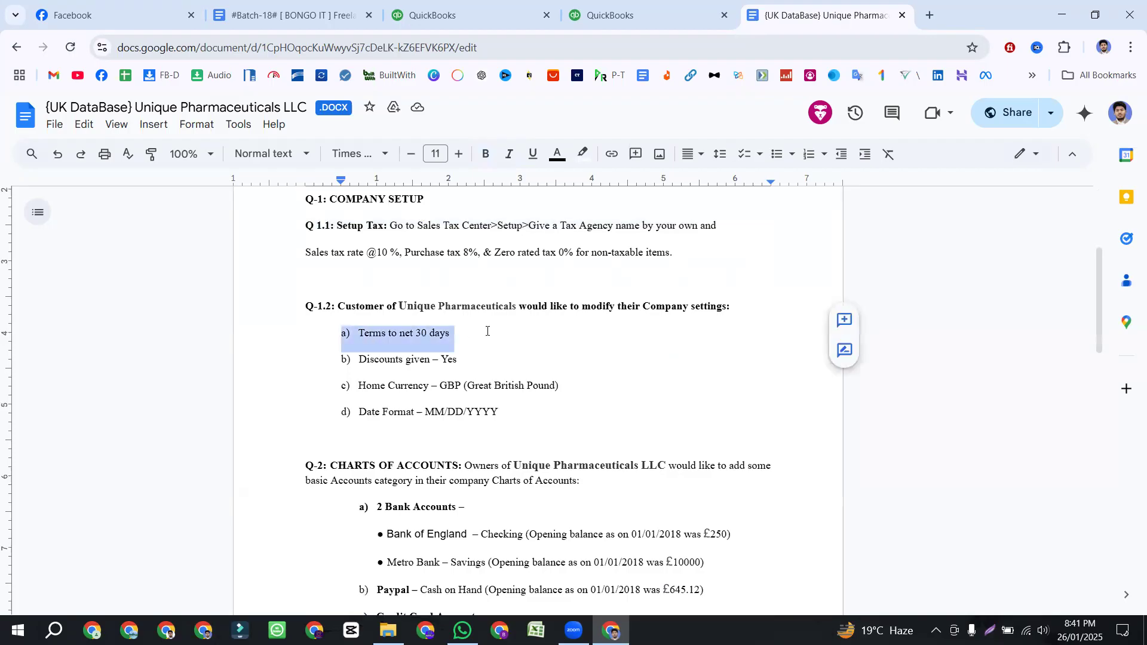
left_click(338, 359)
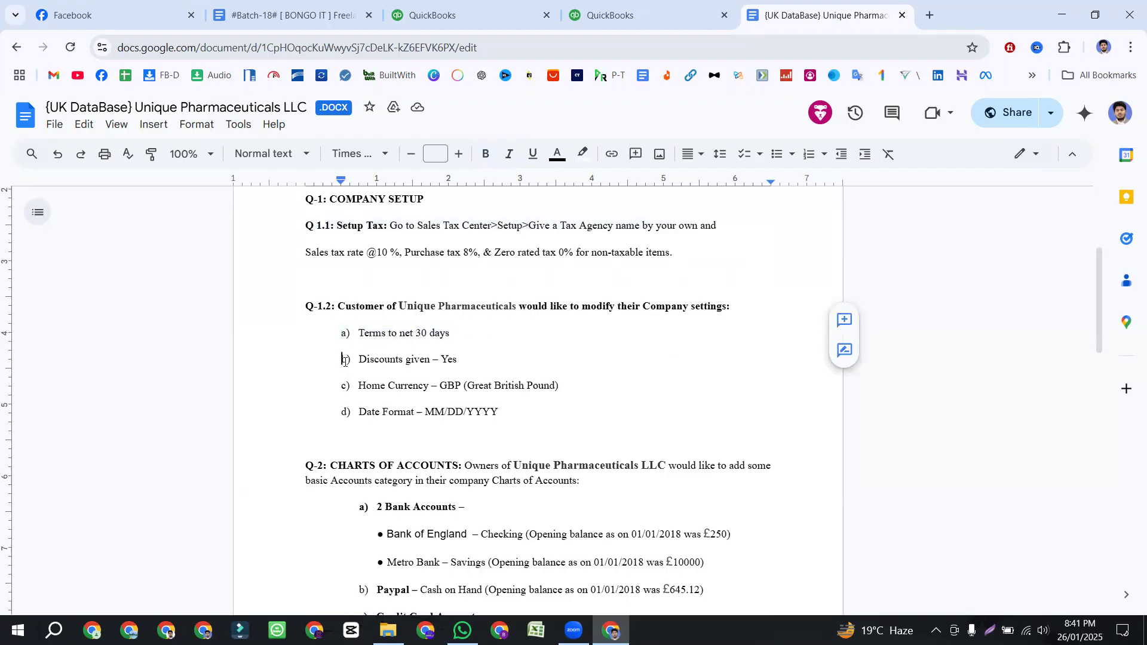
left_click_drag(338, 359, 501, 358)
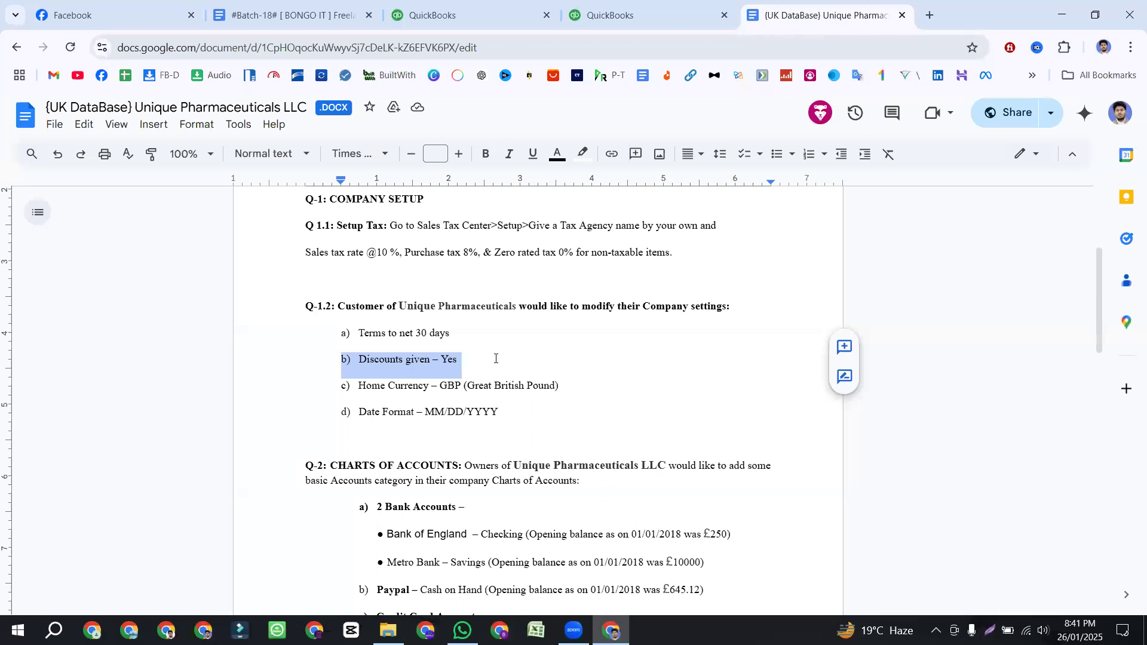
left_click_drag(338, 385, 565, 380)
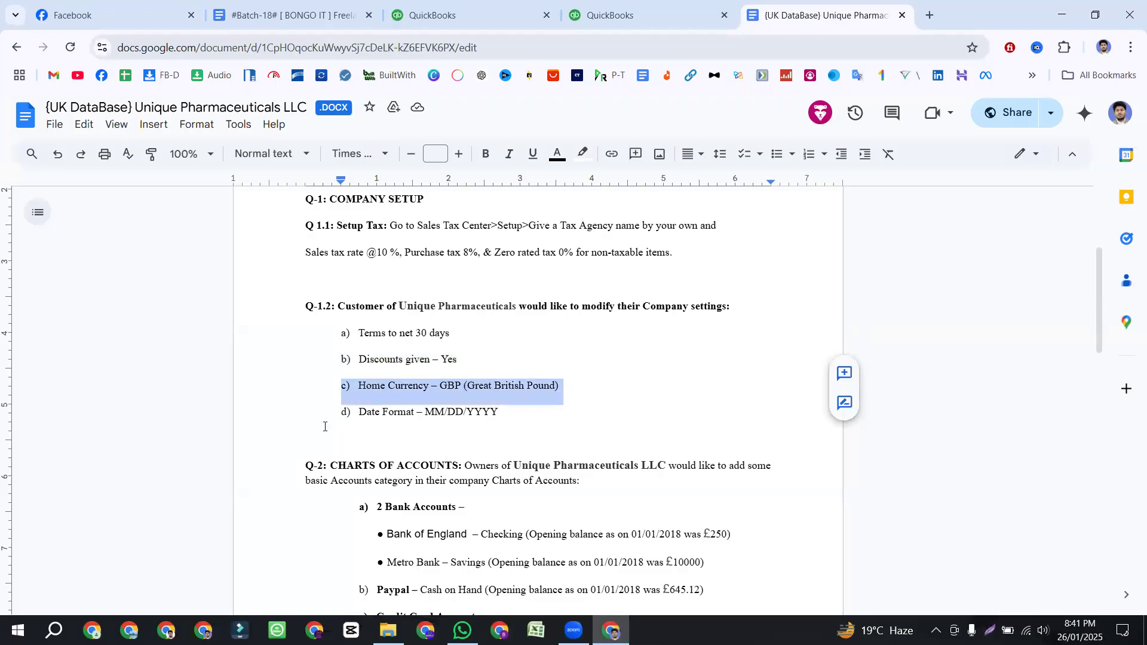
left_click_drag(338, 414, 521, 415)
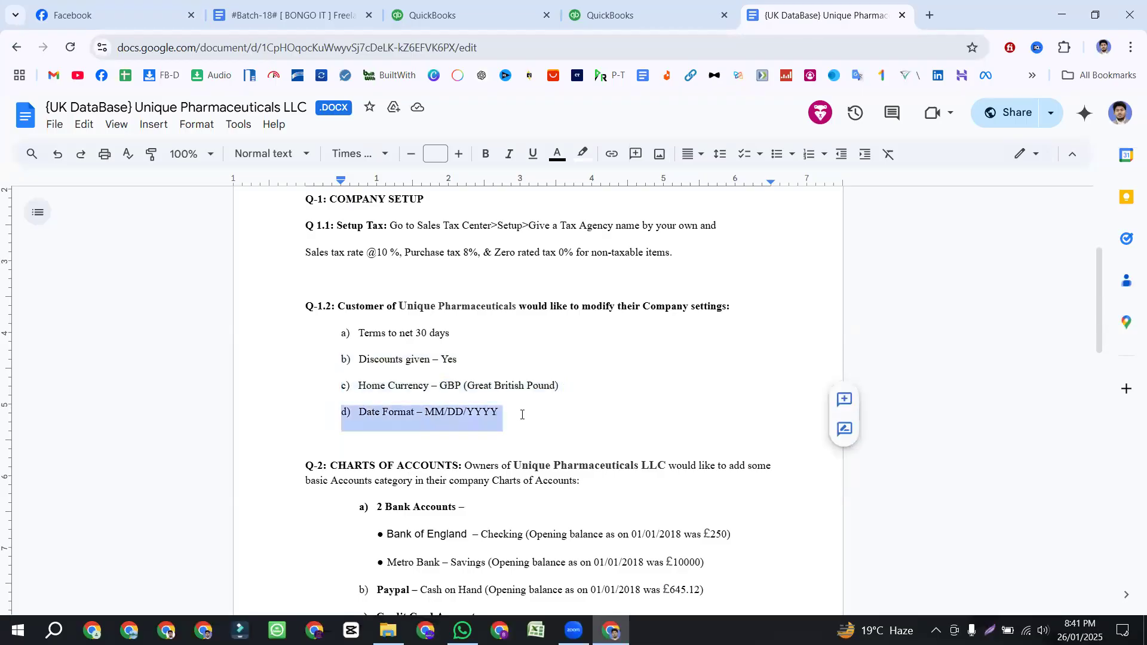
- Highlight the Q-2 Charts of Accounts section through the end of the document, review it, and clear the selection
scroll(467, 414, "down", 3)
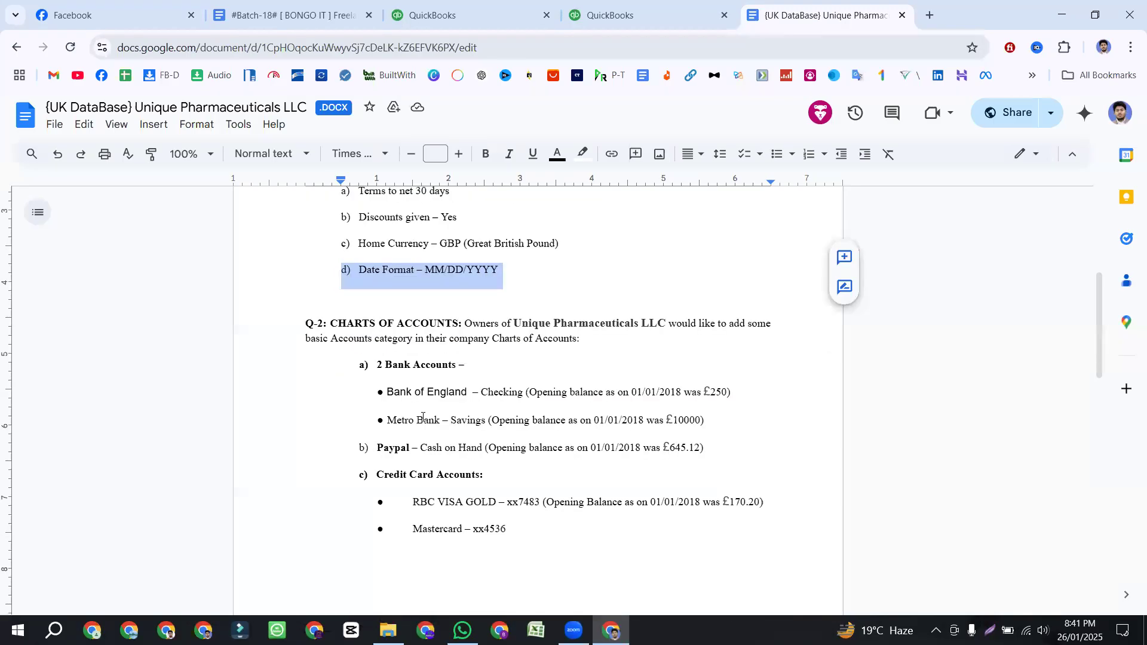
left_click_drag(305, 316, 682, 459)
scroll(701, 459, "down", 5)
scroll(696, 460, "down", 8)
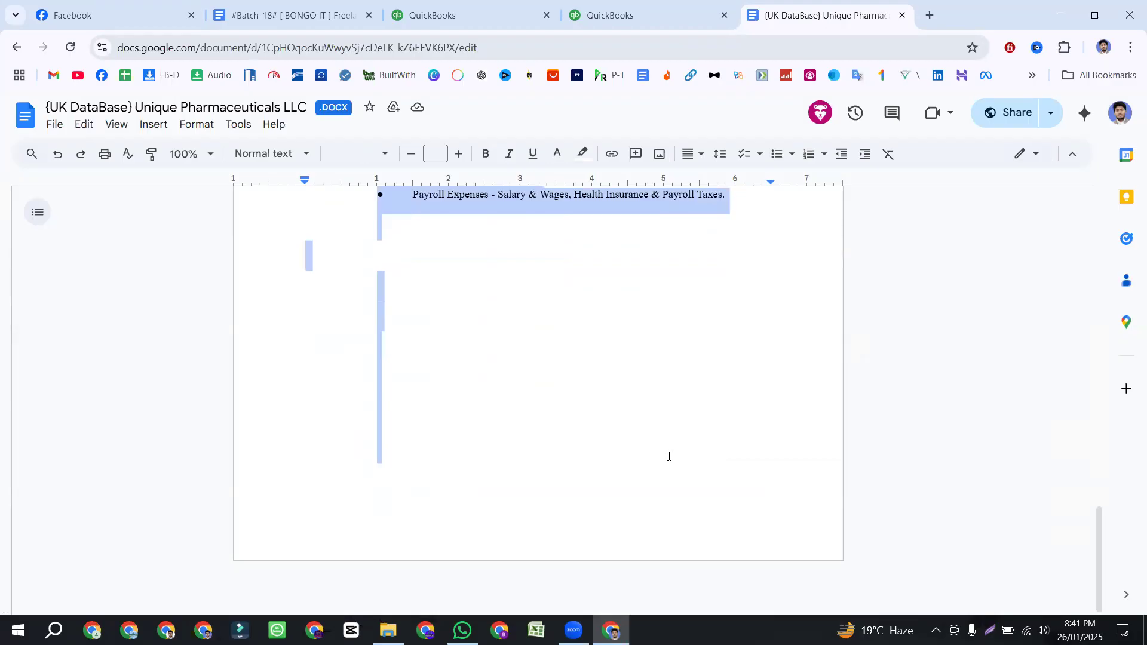
scroll(682, 458, "up", 10)
scroll(669, 456, "up", 6)
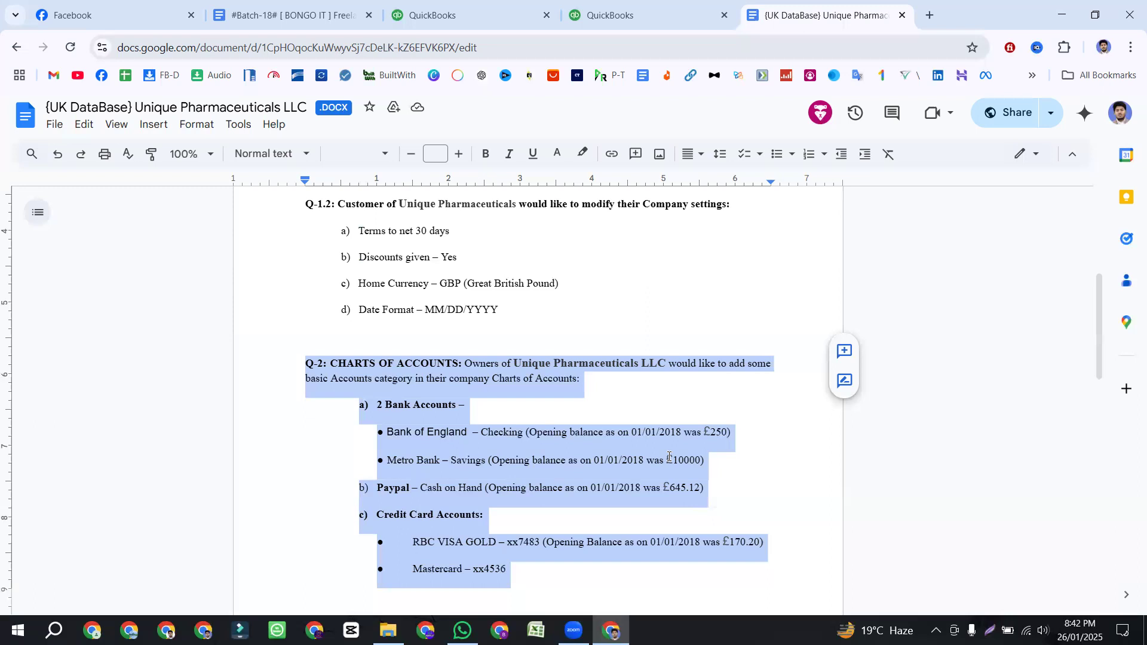
scroll(668, 430, "up", 5)
left_click(666, 401)
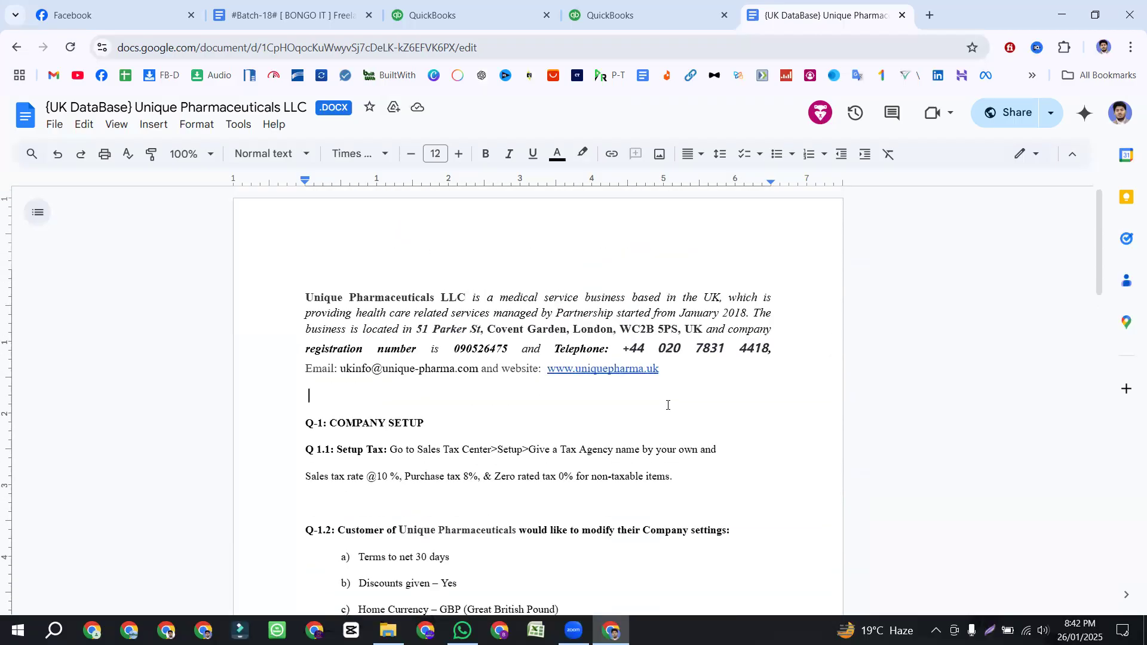
- Review the practice questions again and highlight the whole Q-1.2 company settings block
scroll(665, 409, "down", 3)
scroll(665, 409, "down", 3)
scroll(348, 292, "up", 2)
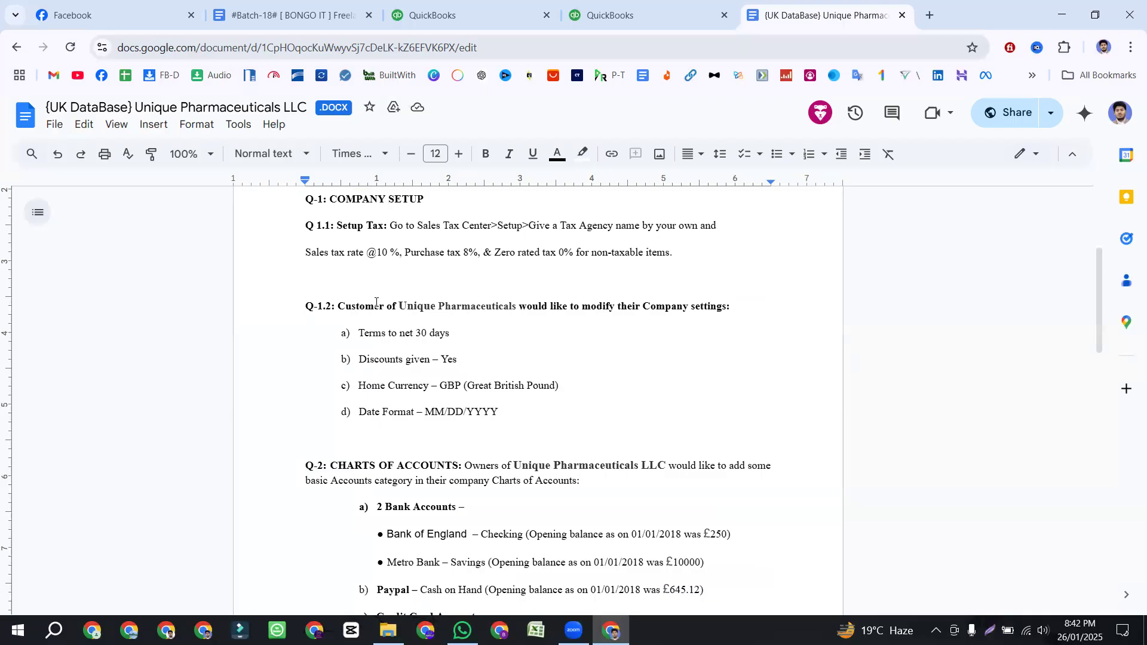
scroll(376, 303, "up", 5)
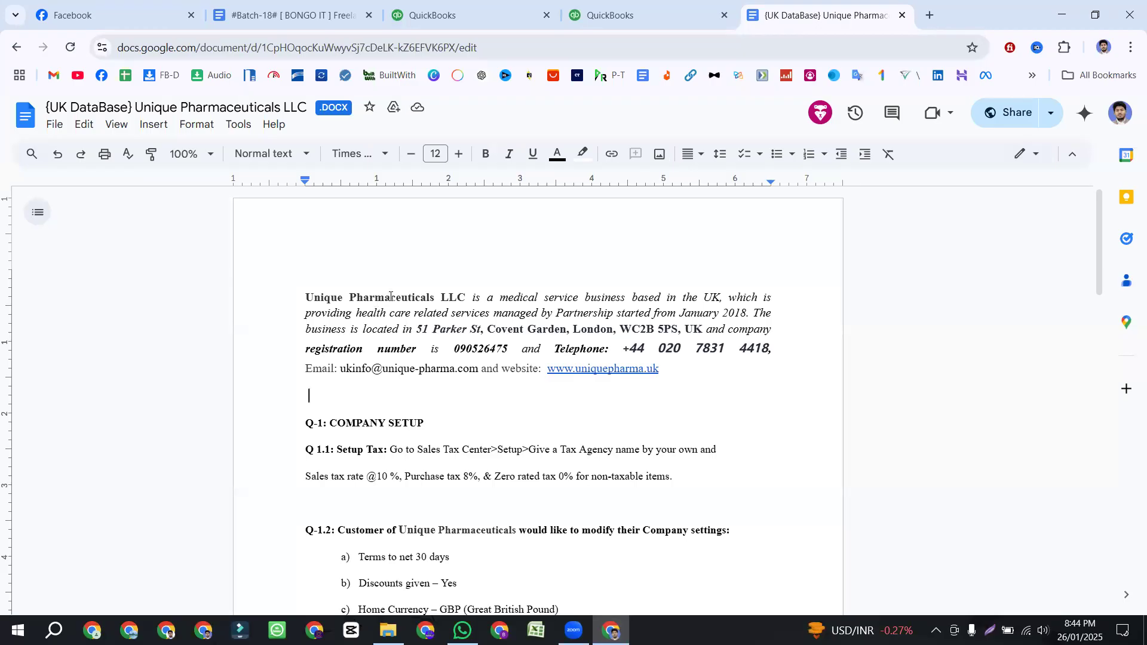
scroll(338, 379, "down", 4)
scroll(338, 379, "down", 1)
left_click_drag(305, 230, 521, 370)
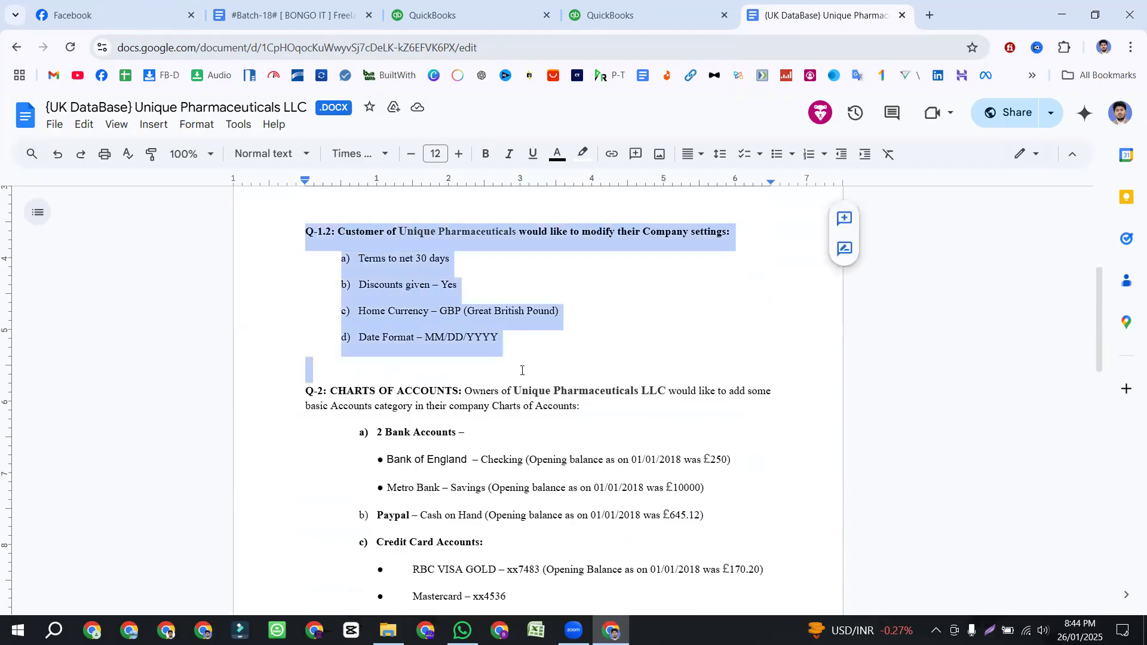
left_click(522, 370)
- Highlight the Q-2 Charts of Accounts heading, the 2 Bank Accounts item and the Paypal account in turn
left_click_drag(305, 390, 472, 392)
left_click(657, 391)
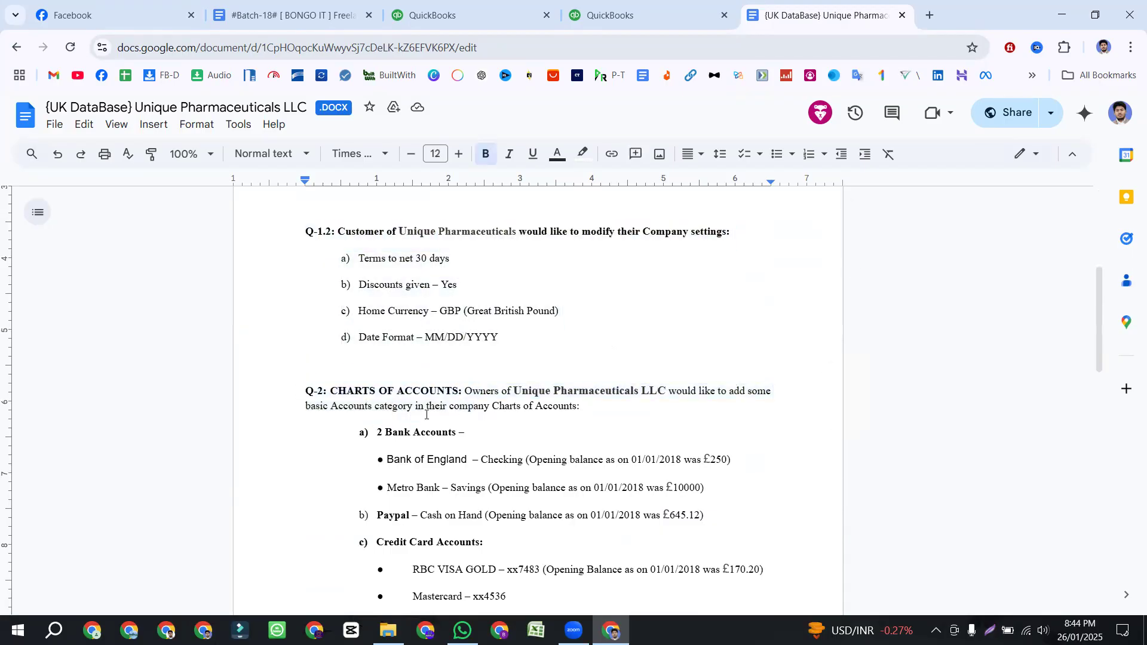
left_click_drag(354, 432, 472, 442)
left_click_drag(358, 515, 521, 517)
- Highlight the Credit Card Accounts heading and the Mastercard entry in the Q-2 accounts list
left_click(497, 546)
triple_click(497, 546)
scroll(456, 447, "down", 3)
scroll(470, 440, "down", 2)
left_click(732, 346)
triple_click(507, 379)
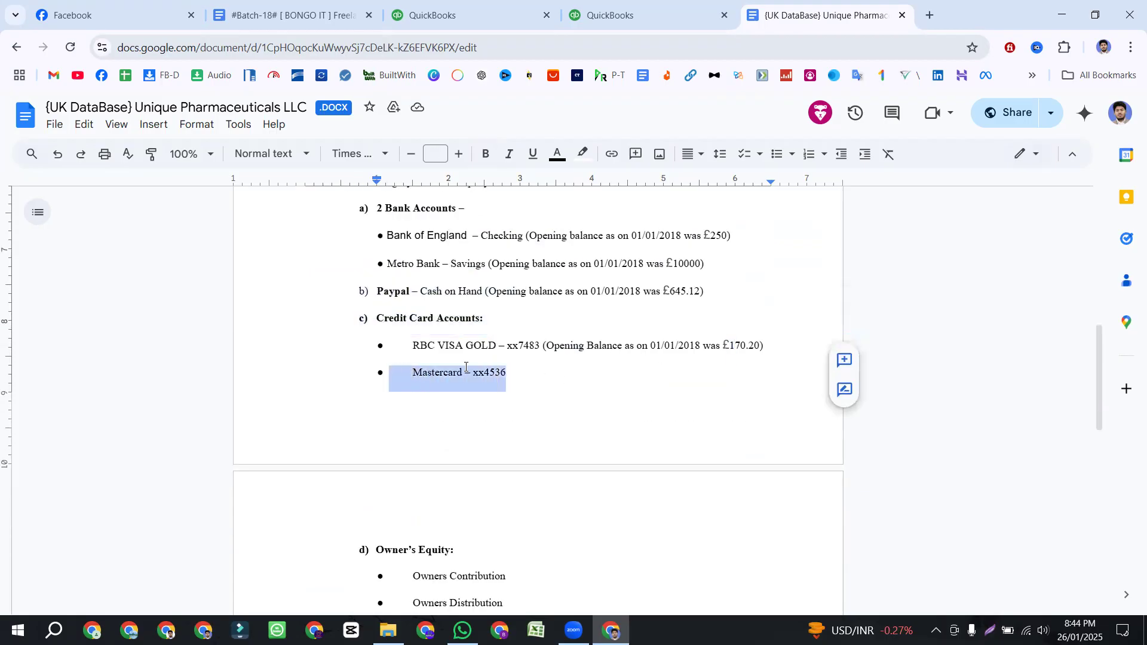
- Highlight the Owner's Equity accounts and the Fixed Assets item with its office van entry
scroll(466, 367, "down", 4)
left_click_drag(357, 332, 545, 387)
scroll(454, 335, "down", 3)
left_click_drag(361, 265, 433, 303)
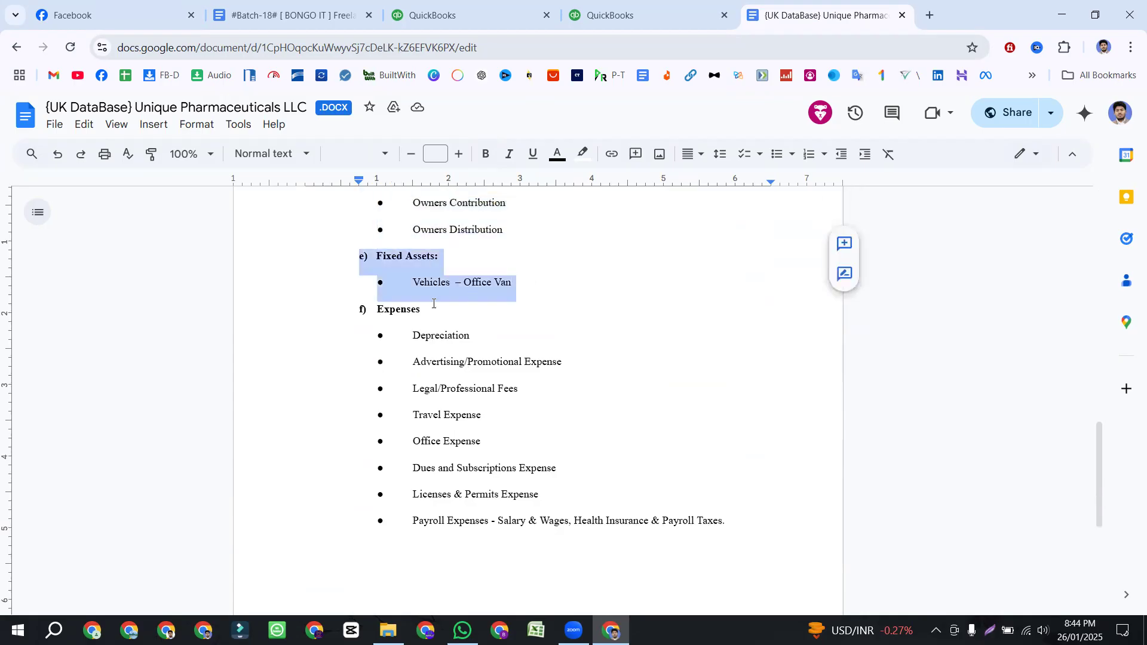
- Highlight the Expenses category with its full list from Depreciation to Payroll Expenses
left_click_drag(355, 310, 727, 528)
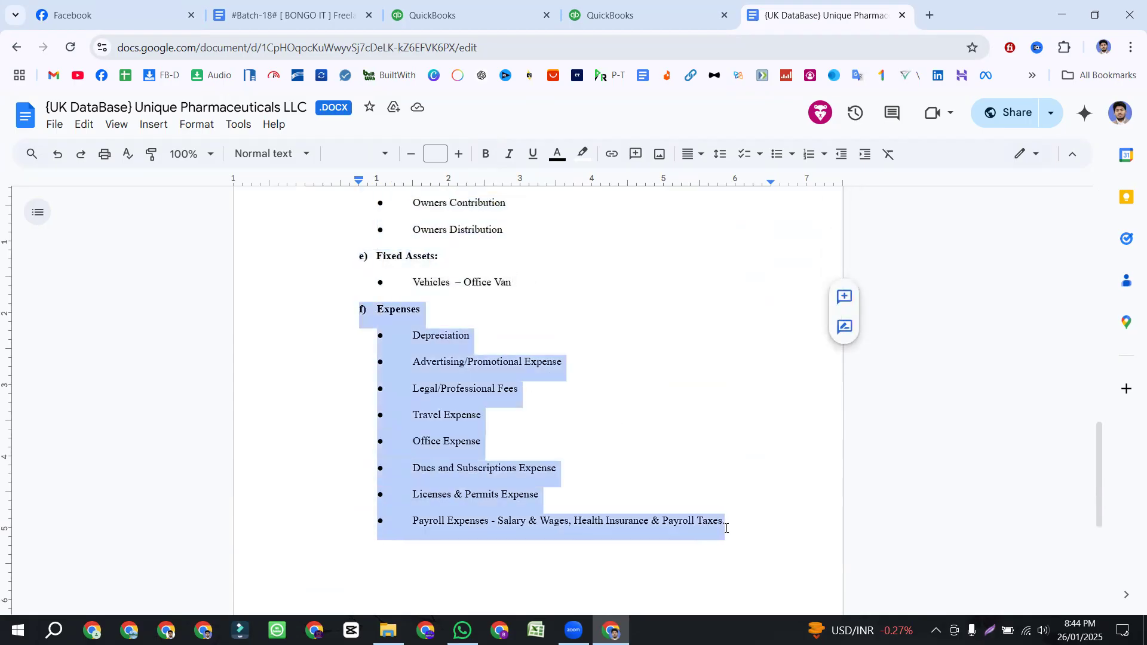
left_click(423, 314)
left_click_drag(358, 309, 472, 339)
left_click_drag(627, 413, 730, 525)
scroll(640, 502, "up", 1)
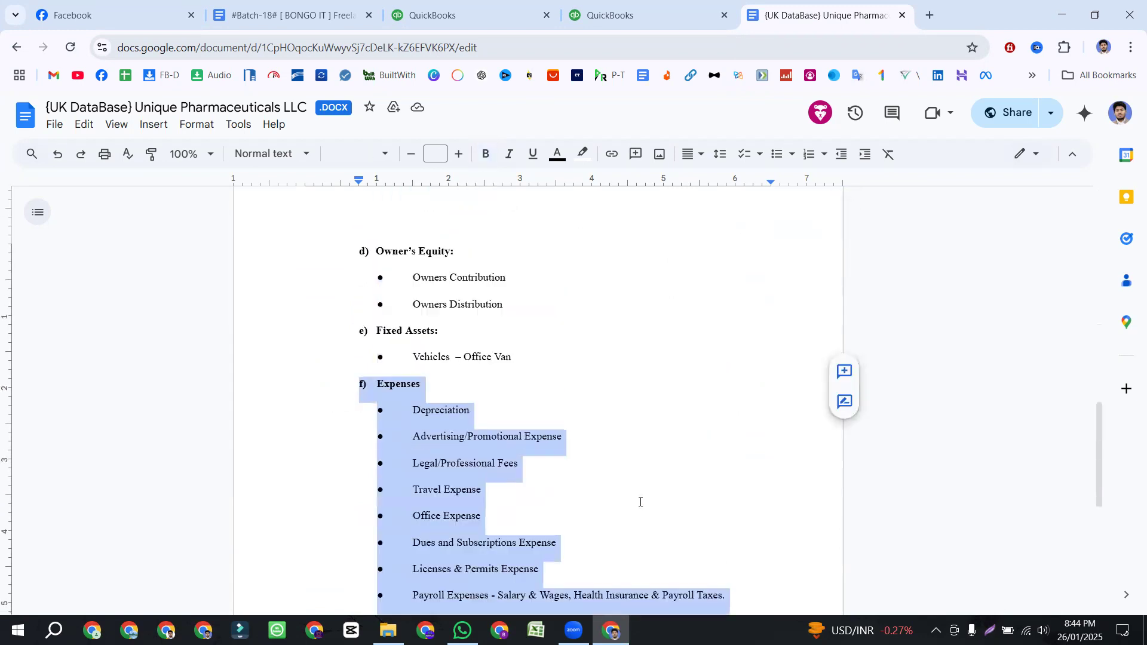
scroll(556, 486, "down", 1)
scroll(556, 486, "up", 1)
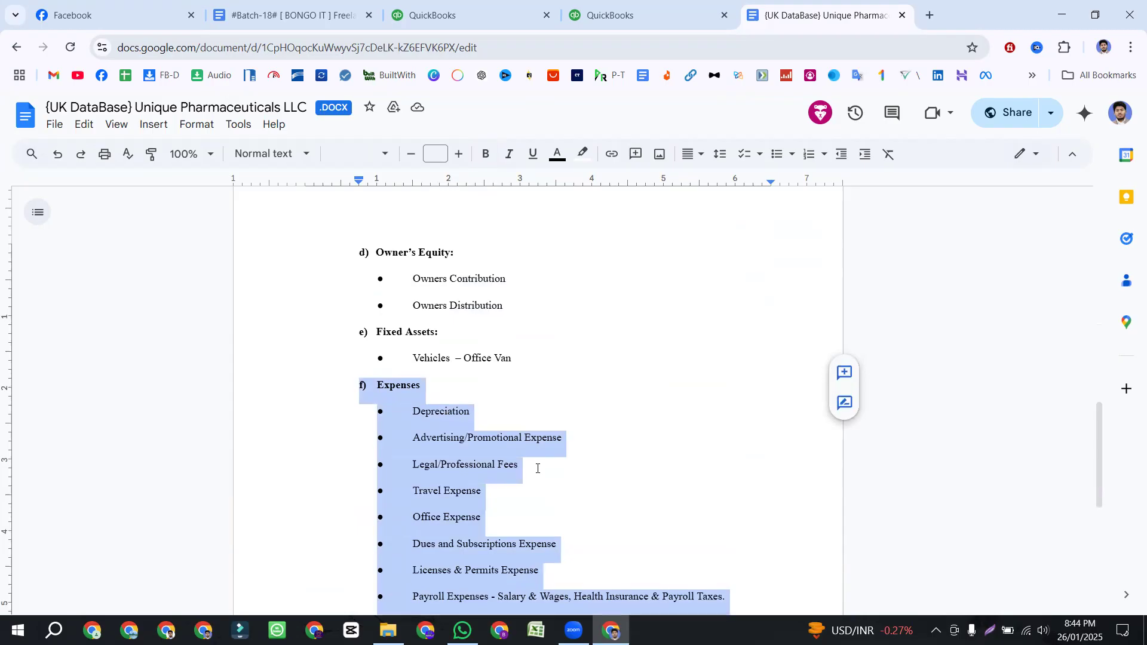
scroll(537, 468, "up", 6)
scroll(537, 468, "up", 2)
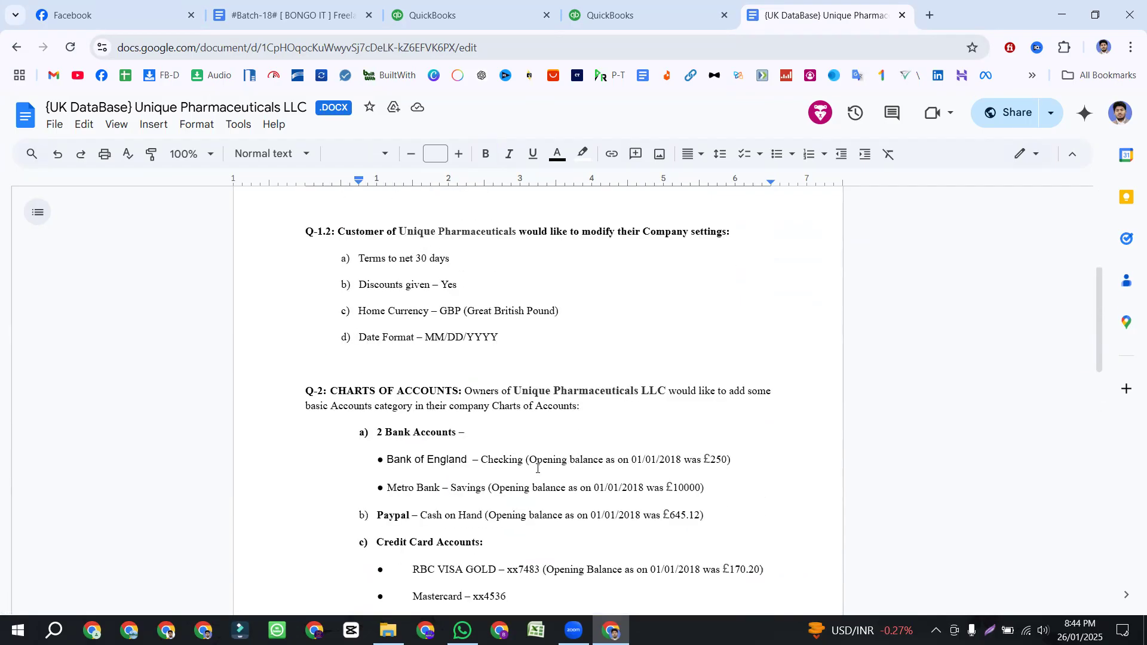
scroll(536, 468, "down", 2)
- Switch to QuickBooks and open the Chart of accounts for Unique Pharmaceuticals LLC
left_click(433, 13)
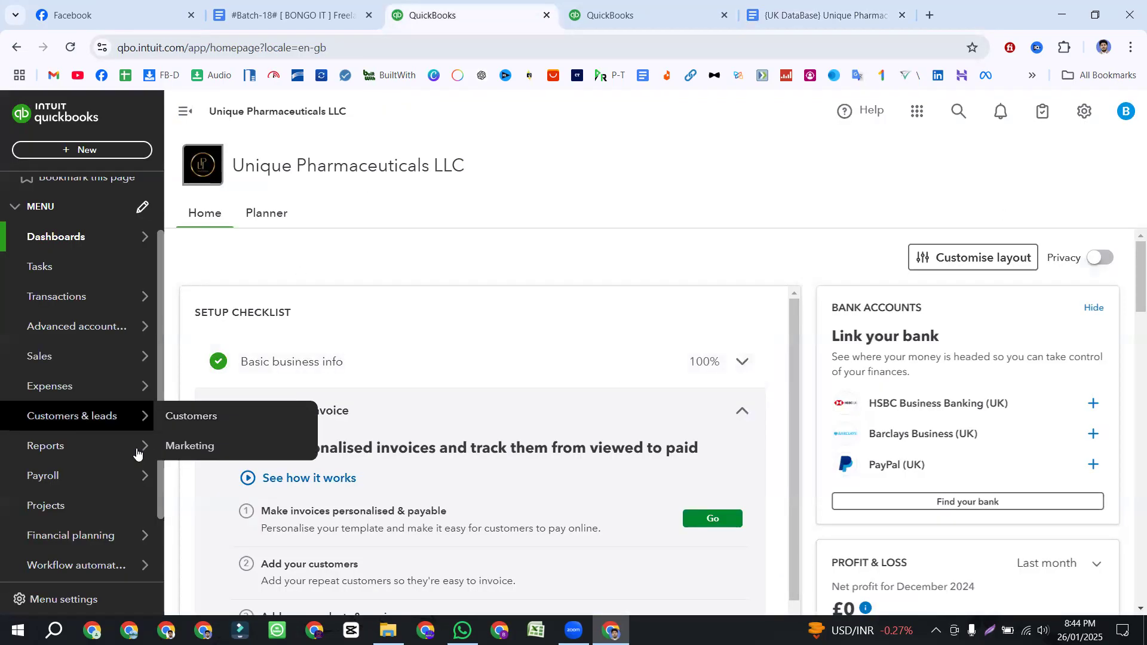
scroll(98, 433, "down", 1)
scroll(99, 433, "down", 1)
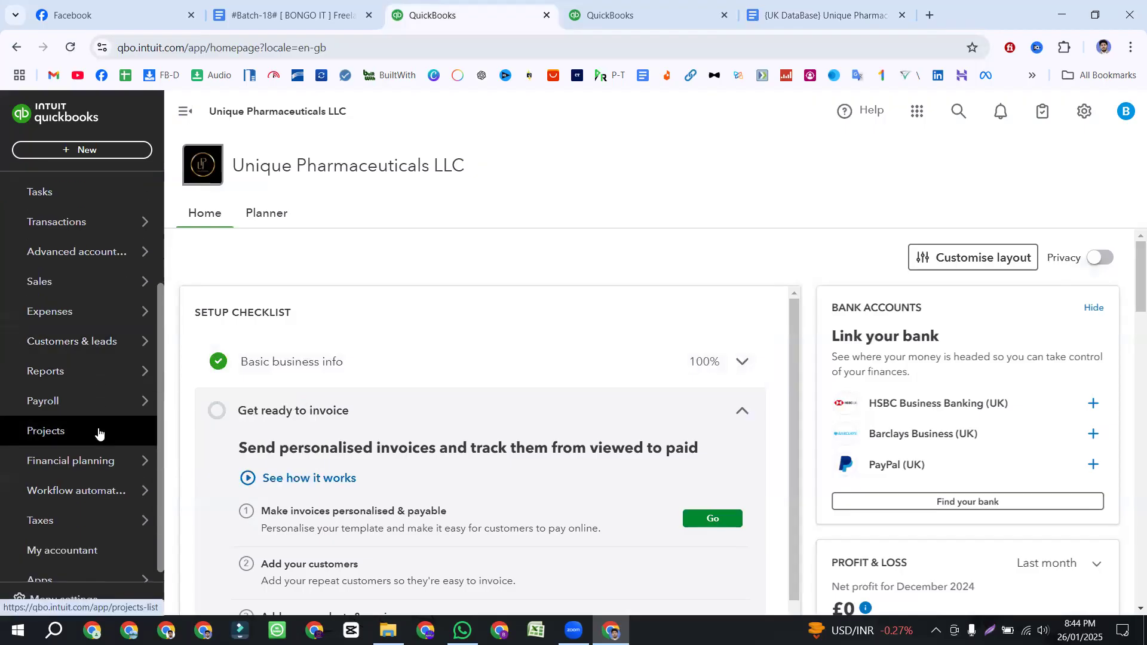
scroll(82, 440, "up", 2)
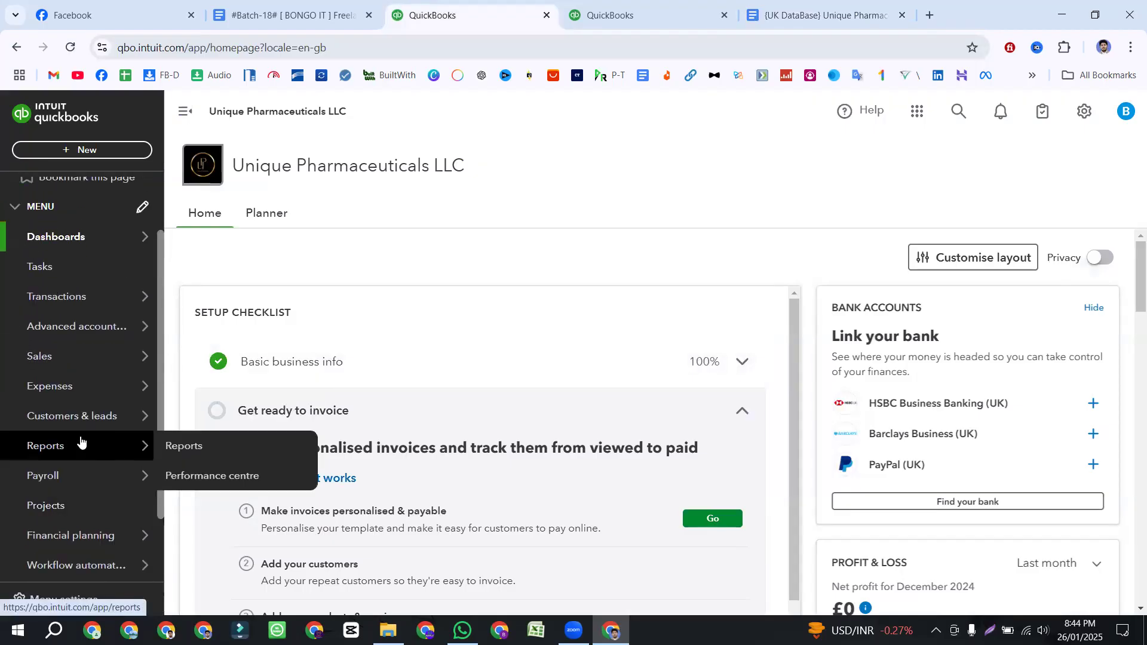
mouse_move(72, 300)
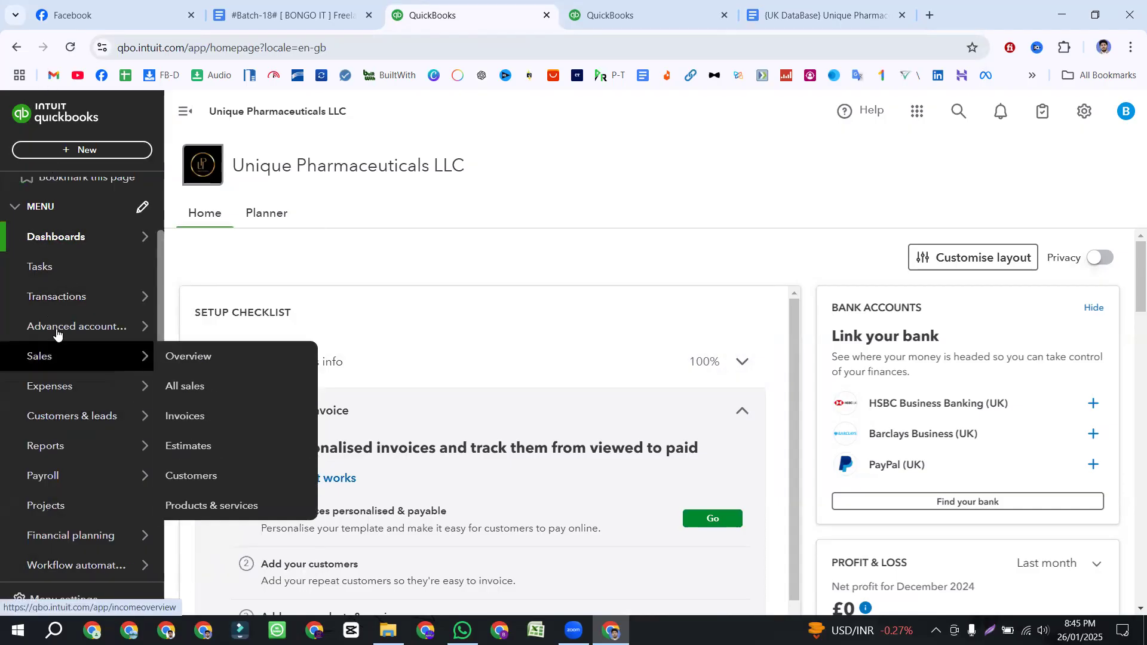
mouse_move(52, 319)
mouse_move(34, 299)
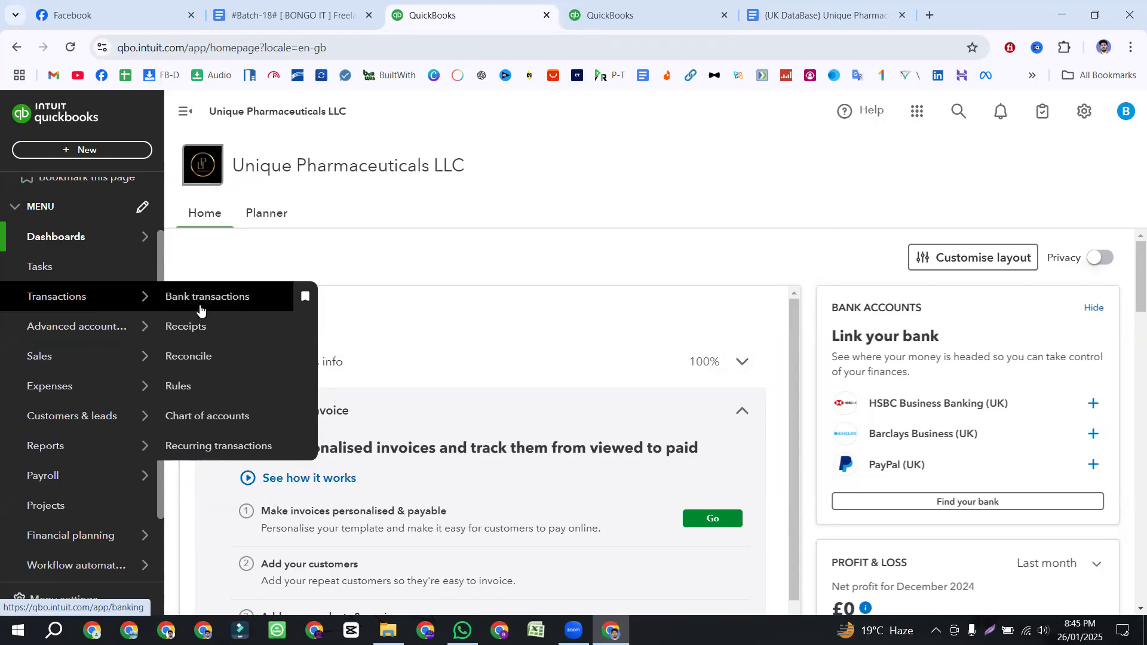
left_click(201, 421)
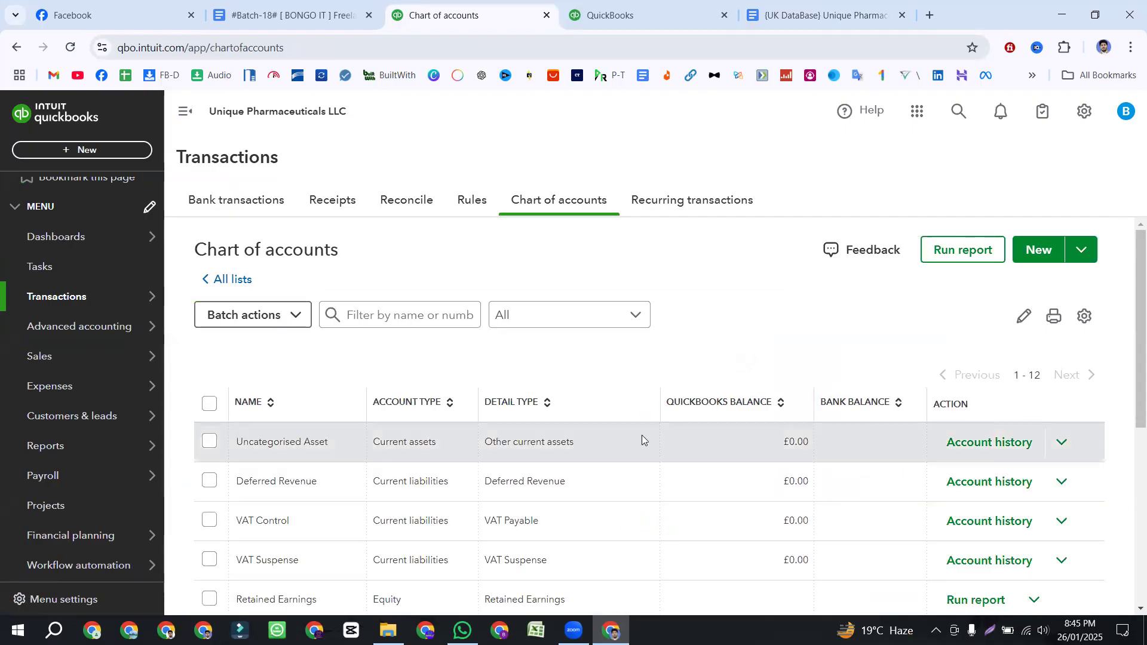
- Enlarge the page and examine the names, account types and detail types of the existing accounts in the chart
scroll(641, 436, "down", 3)
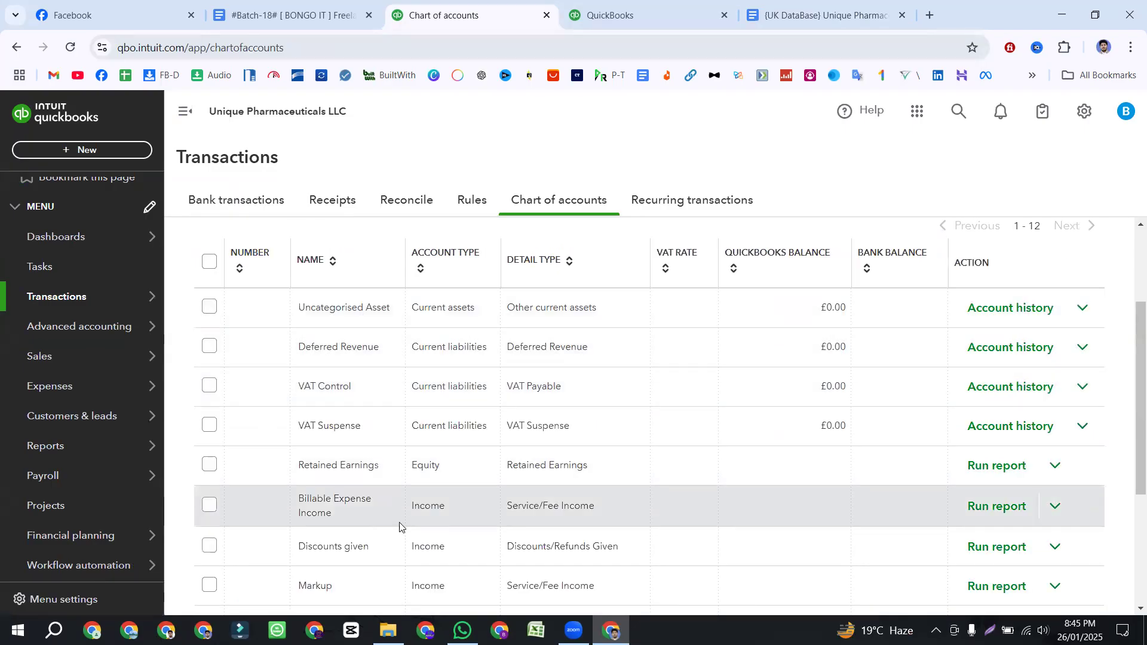
scroll(593, 328, "down", 4)
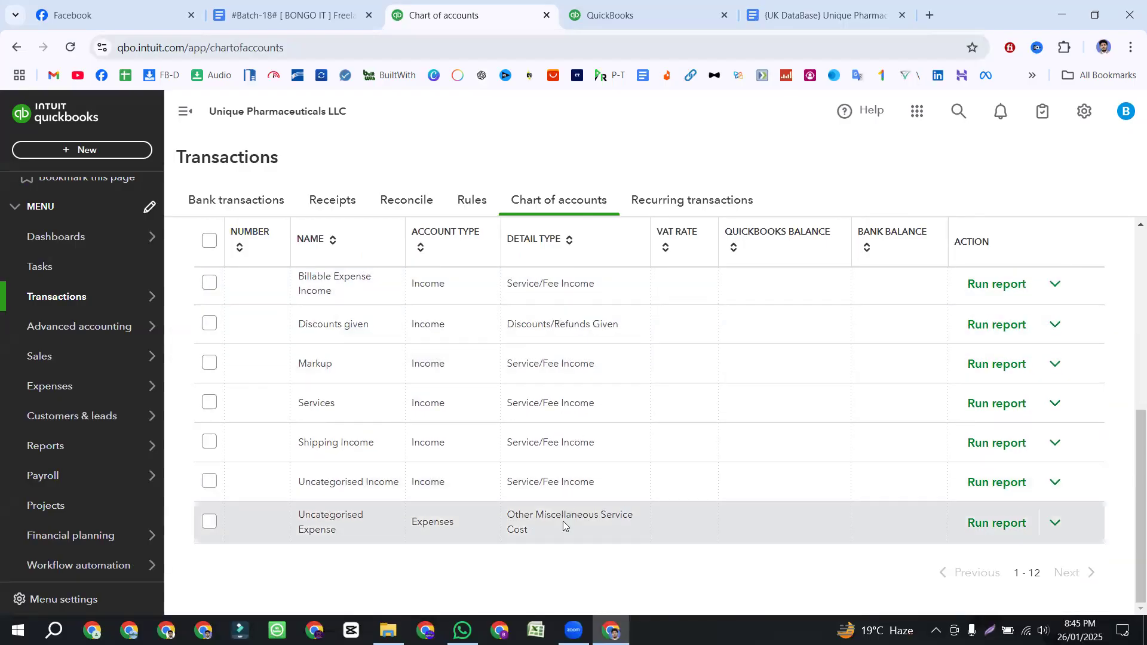
scroll(563, 525, "up", 4)
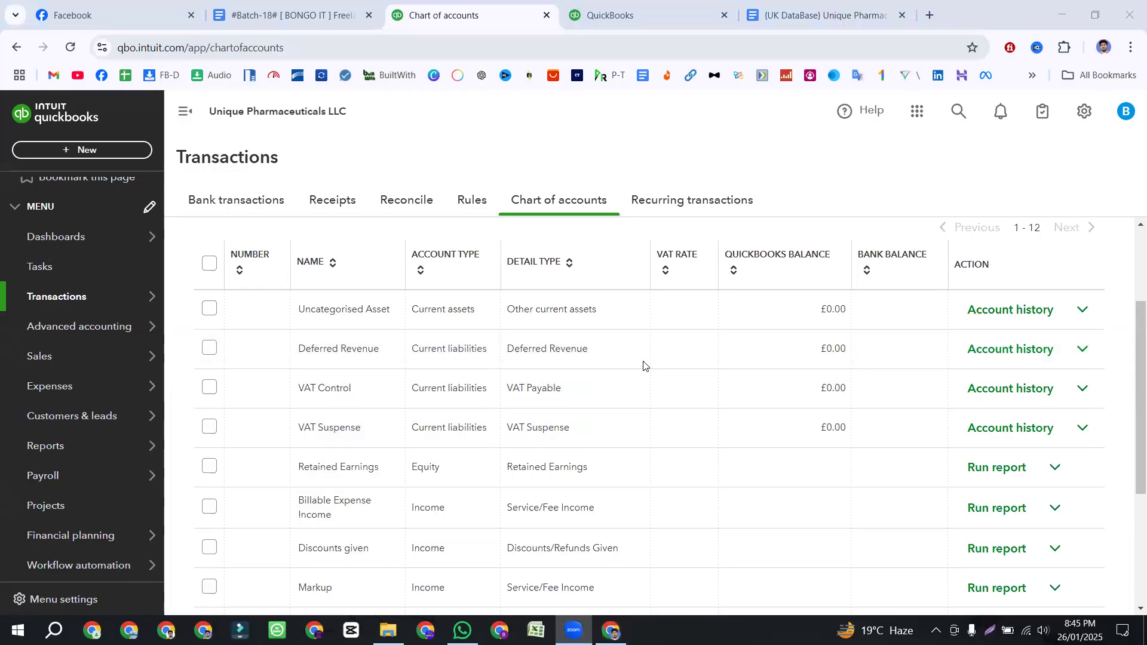
key("ctrl+plus")
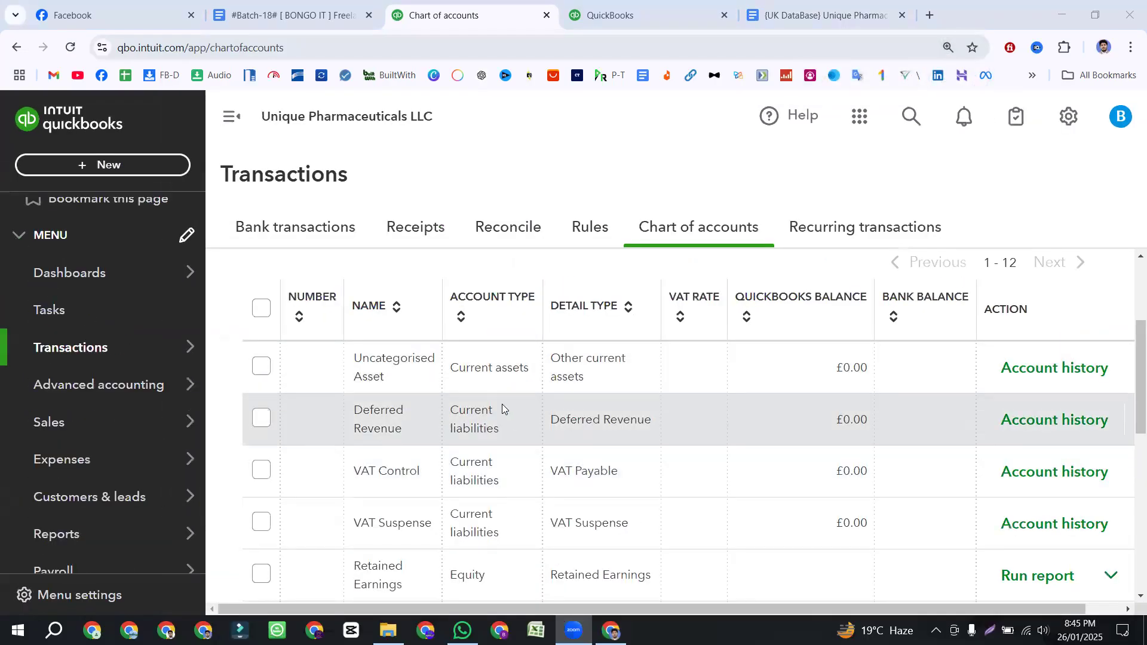
scroll(502, 407, "up", 2)
scroll(572, 447, "down", 2)
scroll(572, 448, "up", 2)
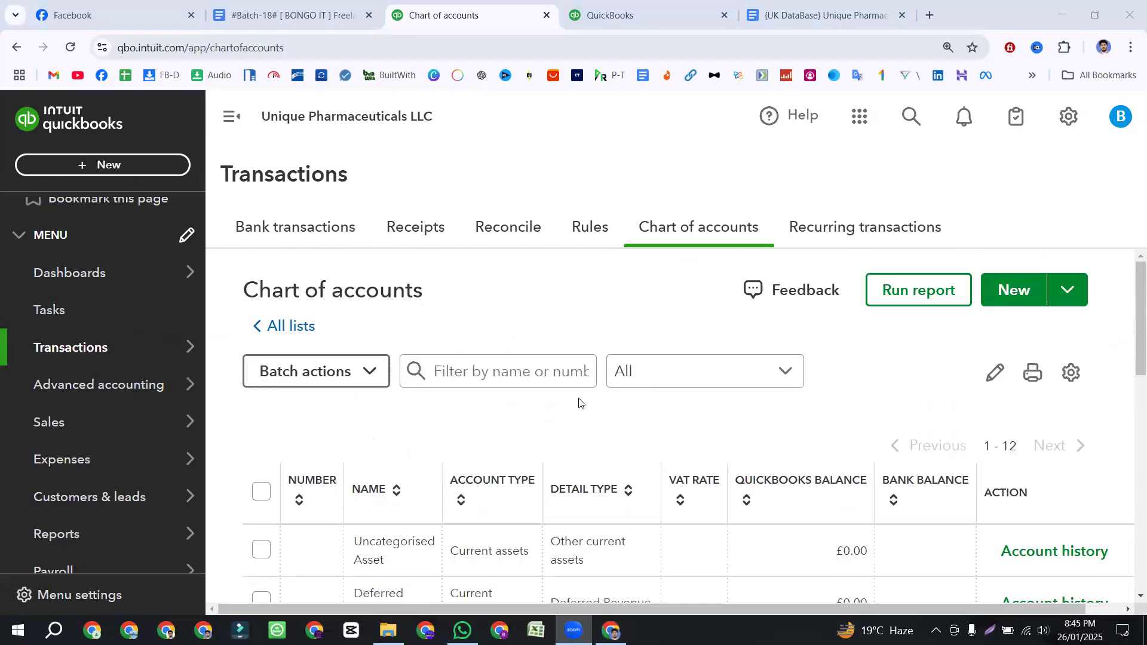
scroll(555, 454, "down", 1)
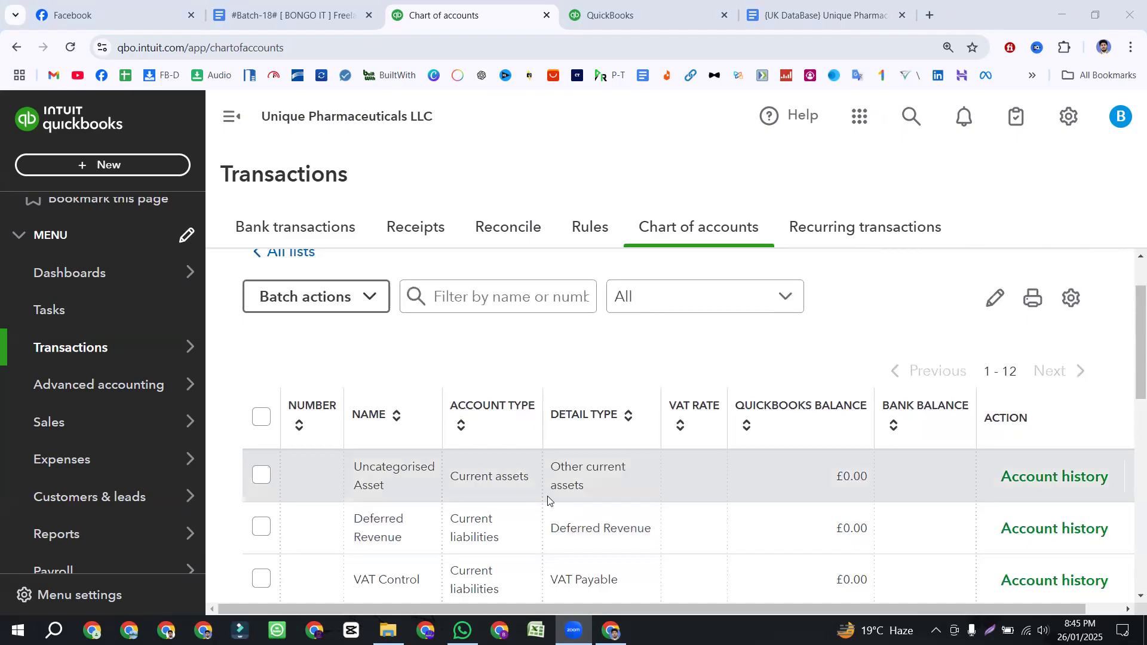
scroll(547, 500, "down", 2)
scroll(617, 435, "down", 2)
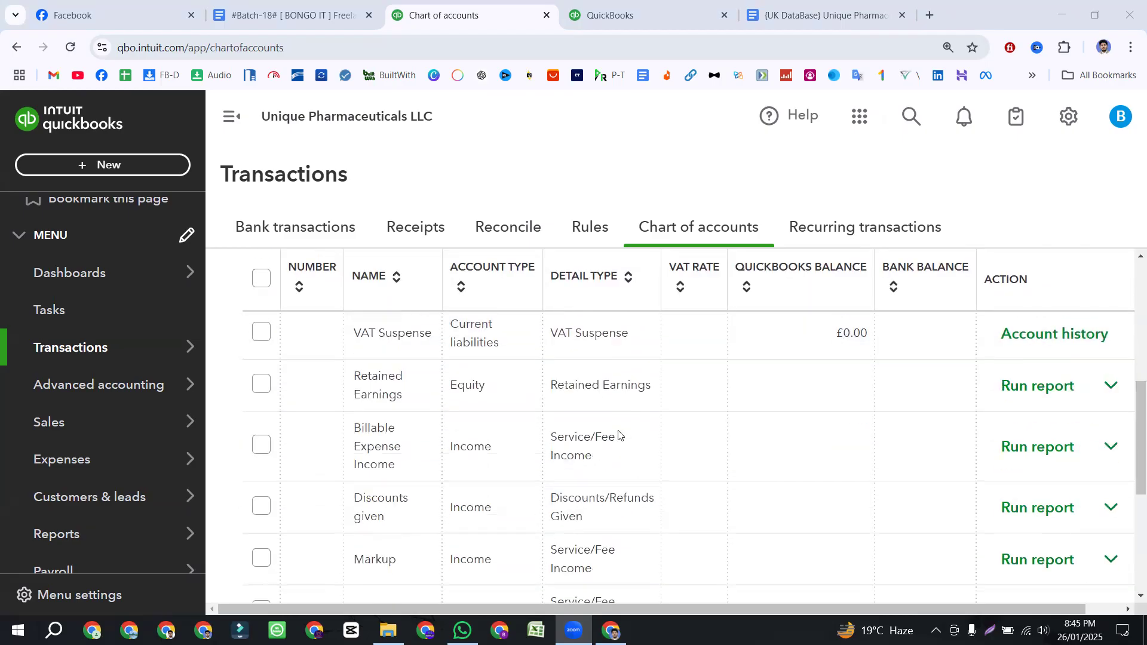
scroll(618, 434, "down", 5)
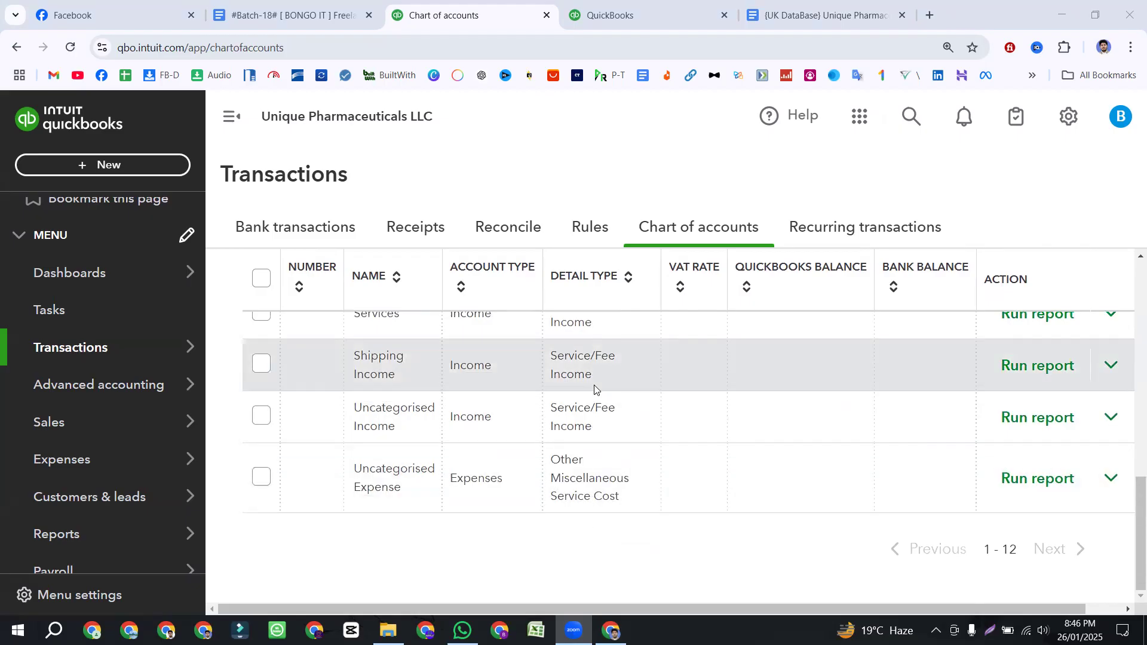
scroll(595, 389, "up", 5)
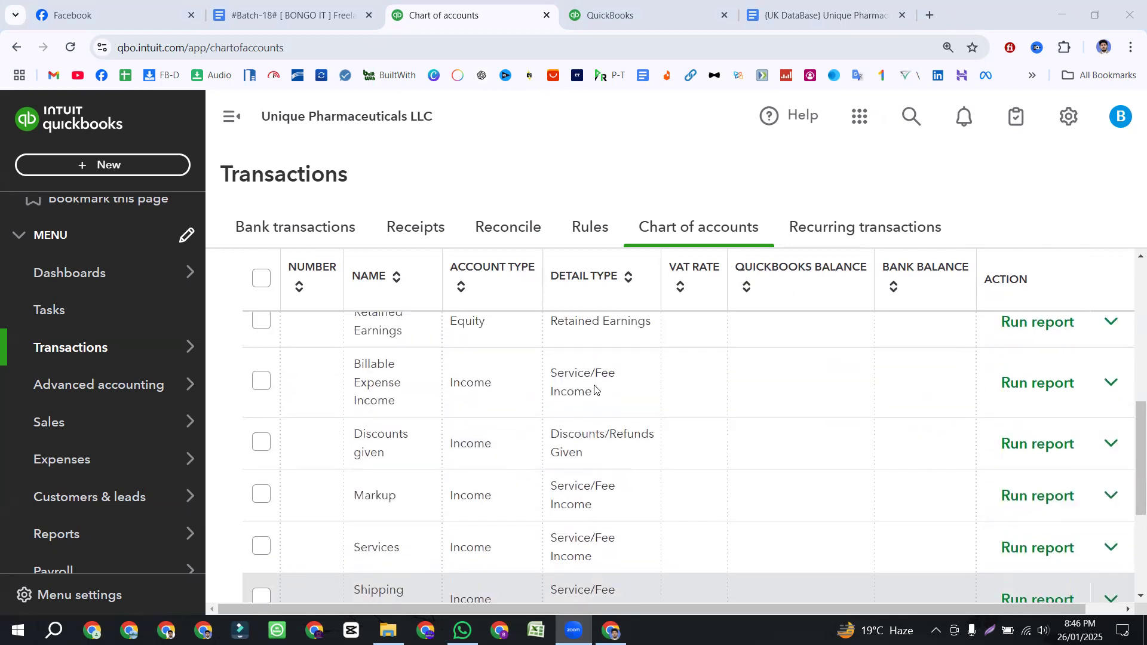
scroll(594, 389, "up", 1)
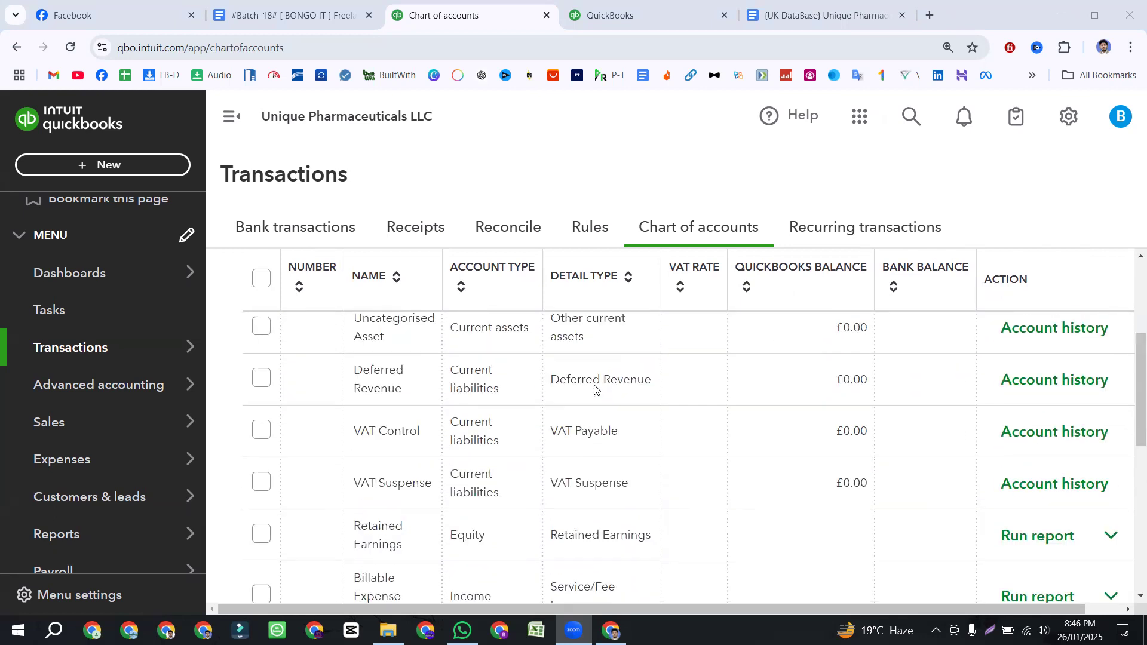
scroll(594, 389, "up", 2)
scroll(593, 391, "down", 6)
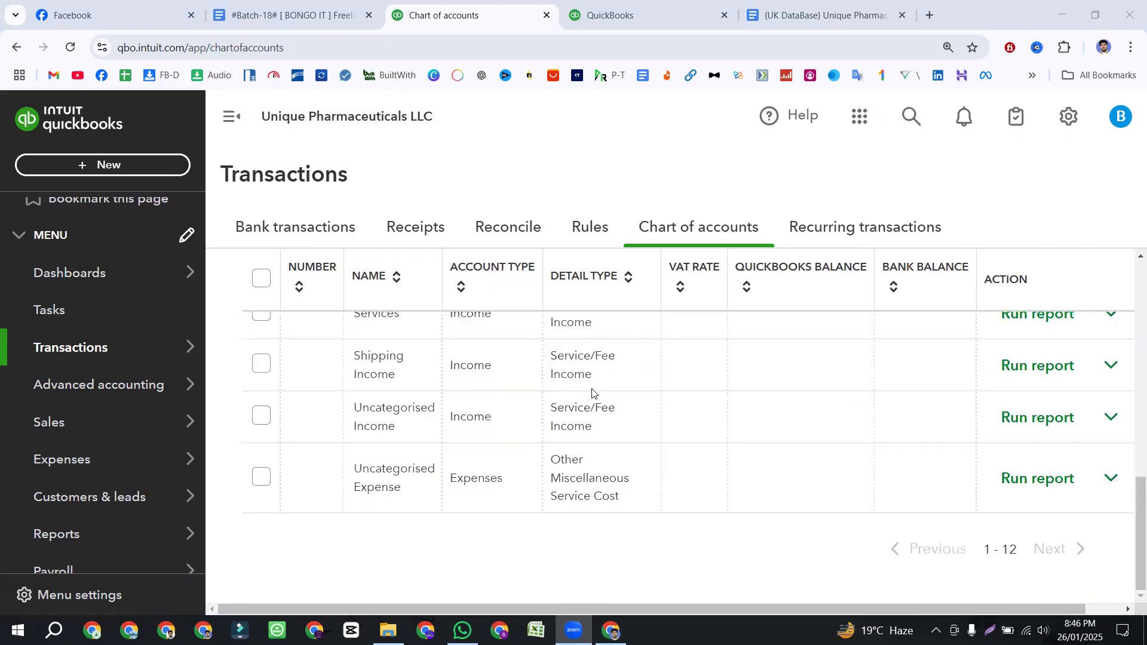
scroll(592, 392, "up", 6)
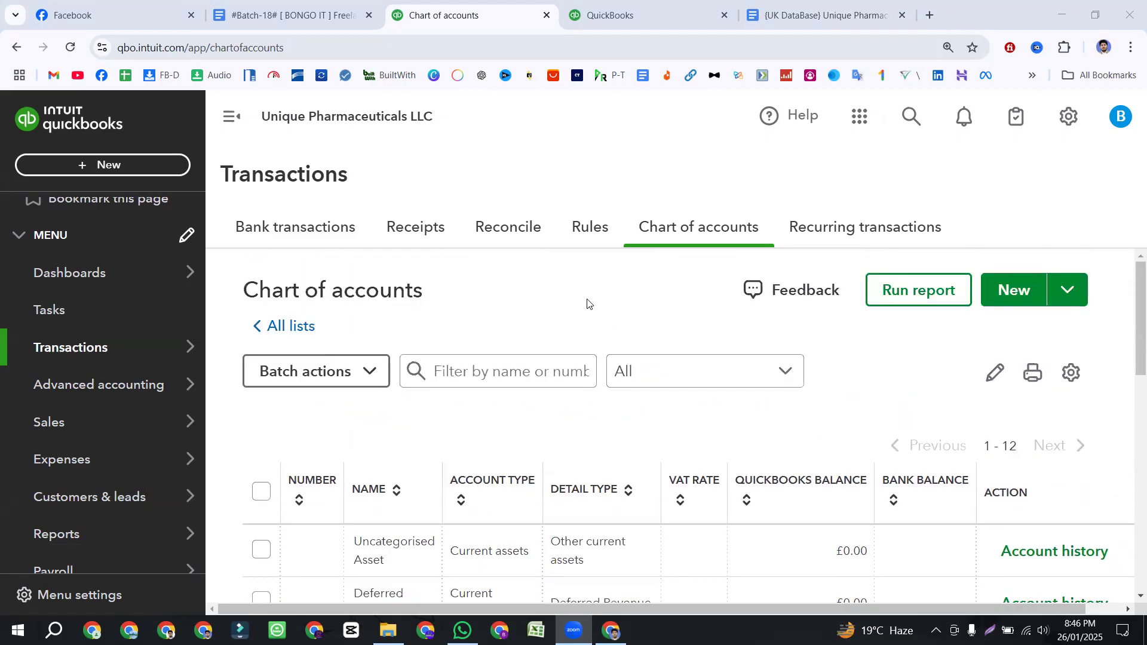
- Switch to the Unique Pharmaceuticals LLC document and move its browser tab ahead of the QuickBooks tabs
left_click(790, 16)
left_click_drag(790, 16, 472, 17)
scroll(490, 295, "up", 2)
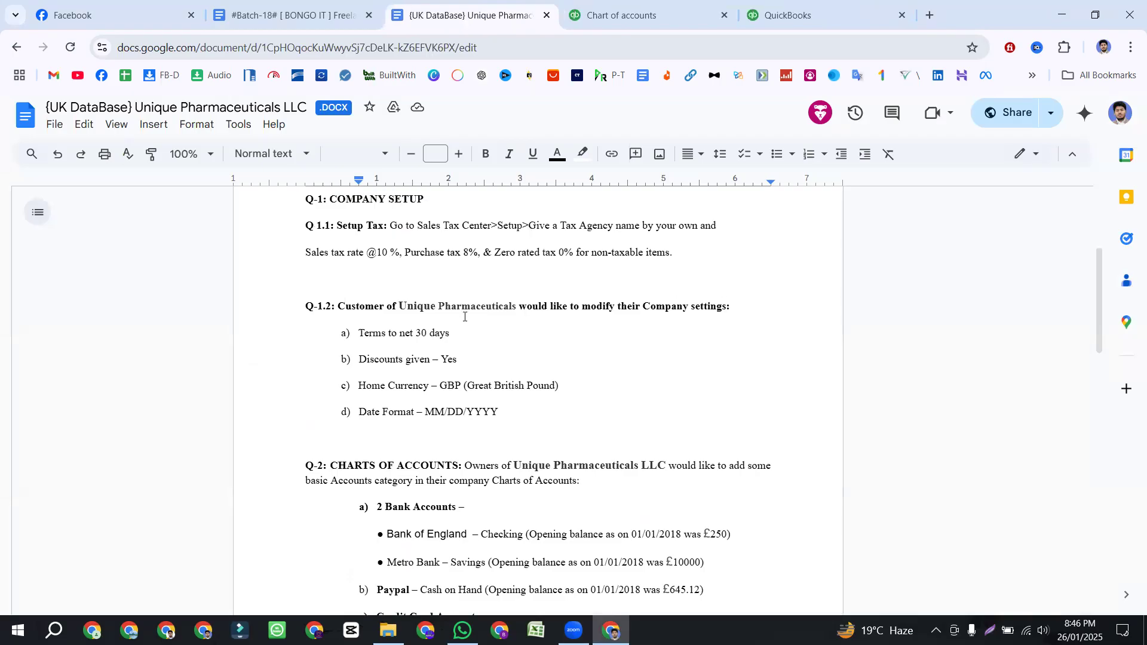
- Highlight the Q-2 Charts of Accounts instruction, the 2 Bank Accounts heading and the Bank of England – Checking entry
scroll(464, 316, "down", 1)
left_click_drag(306, 393, 607, 410)
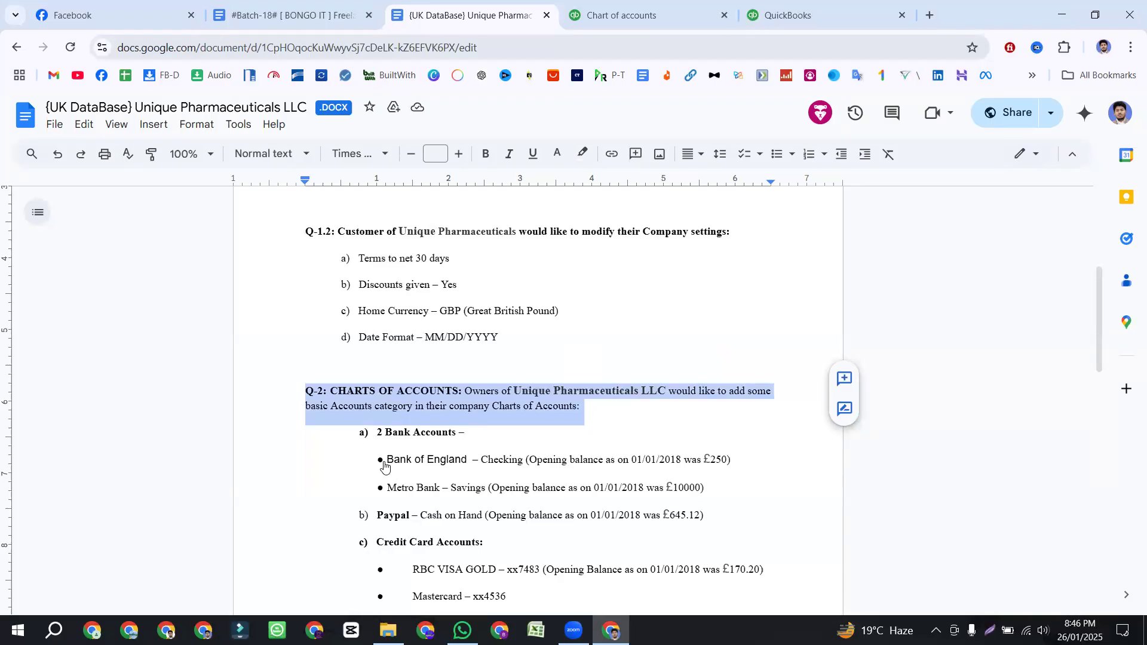
left_click_drag(386, 460, 503, 461)
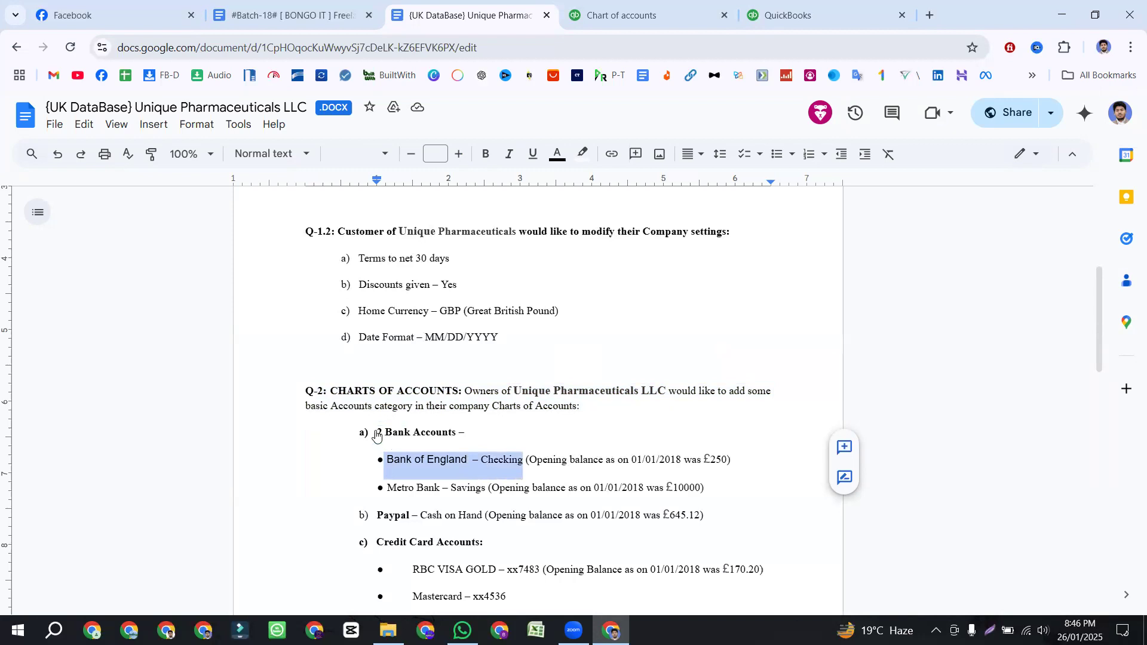
left_click_drag(376, 432, 475, 434)
left_click_drag(315, 391, 509, 440)
left_click(441, 470)
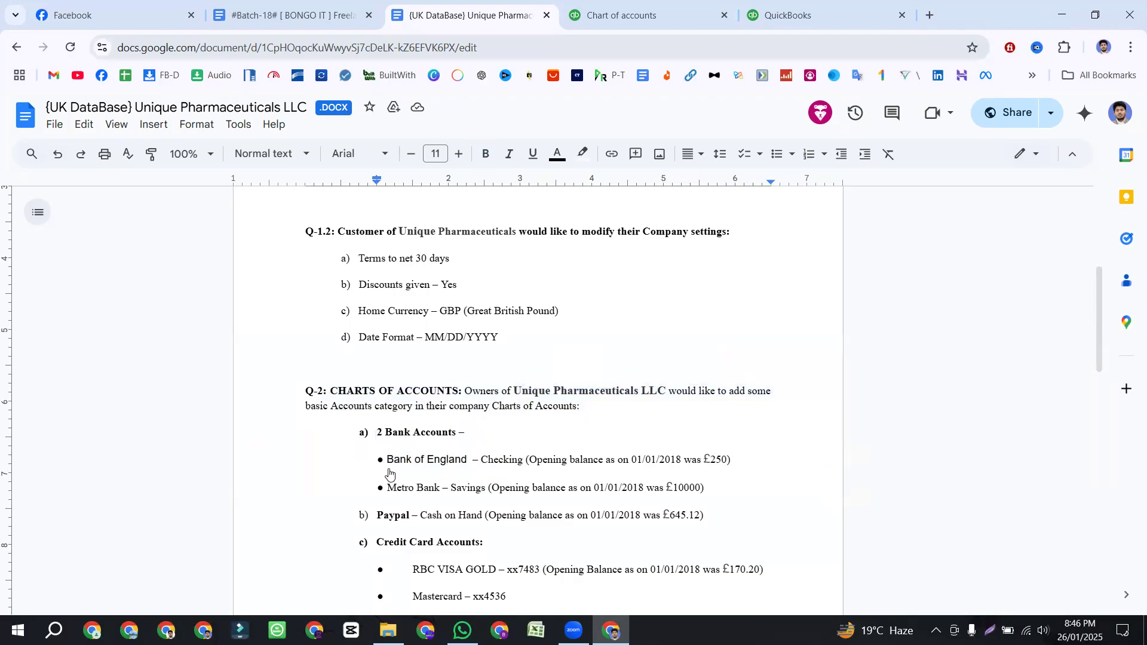
left_click_drag(387, 461, 493, 465)
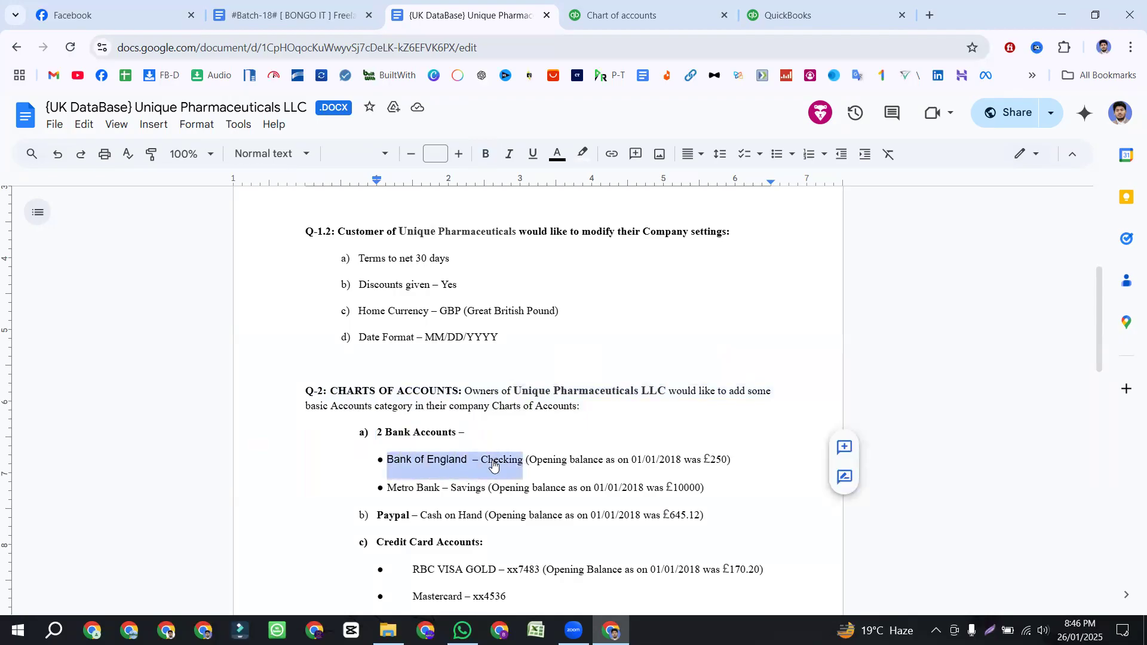
- Return to the QuickBooks chart of accounts and open the form for a new account
left_click(627, 15)
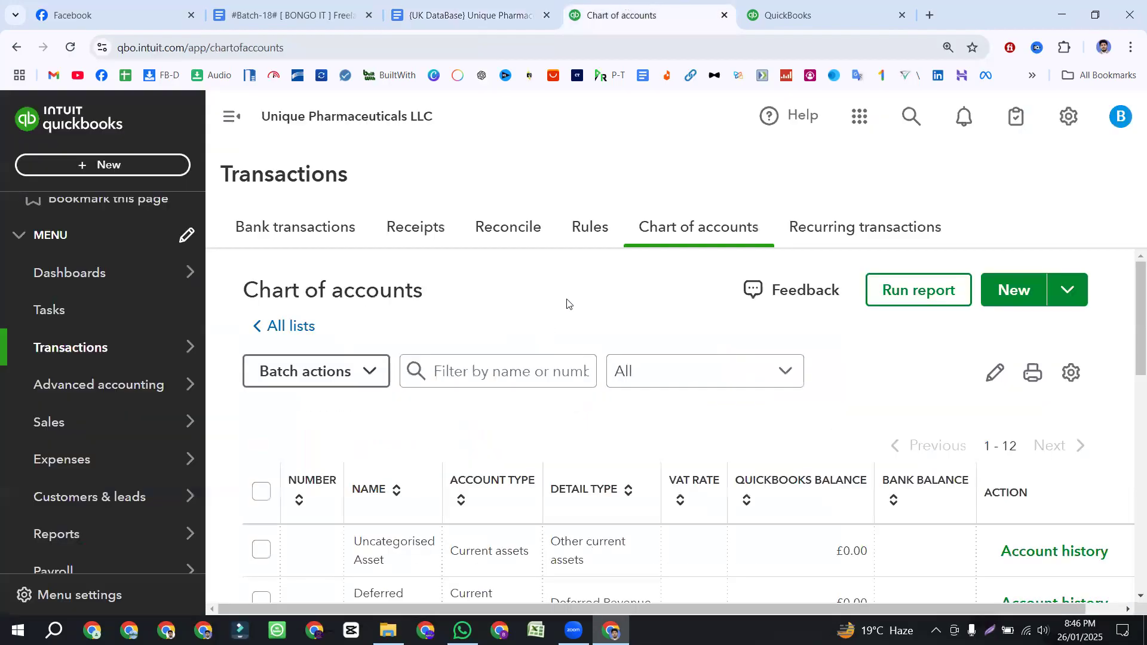
scroll(671, 291, "down", 5)
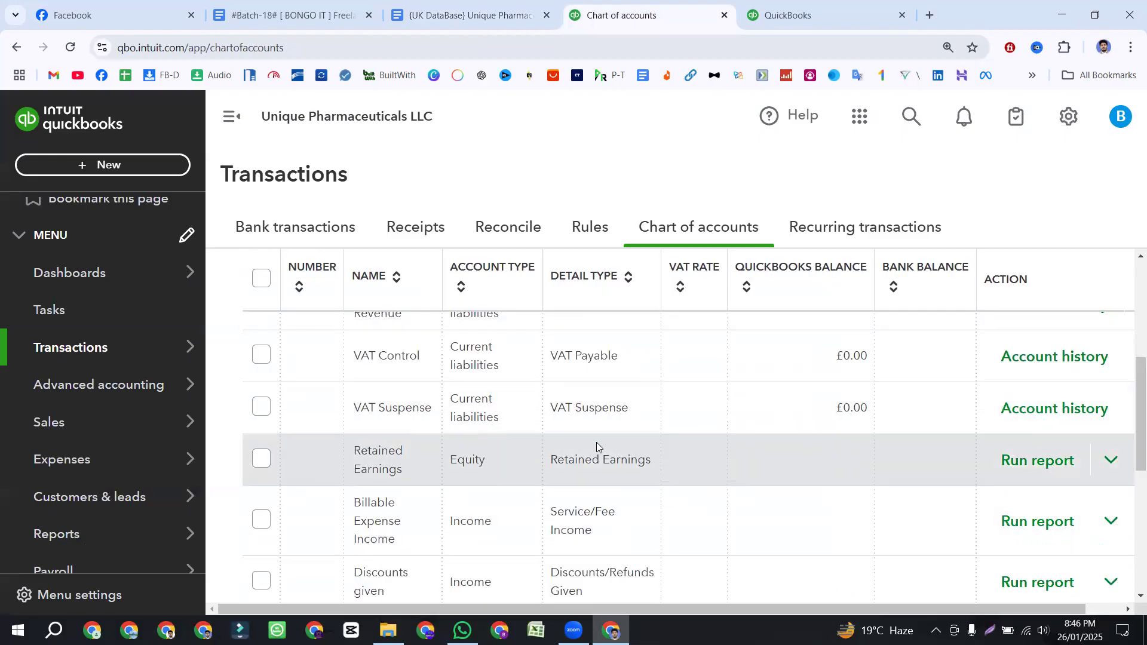
scroll(597, 446, "up", 4)
scroll(596, 447, "up", 2)
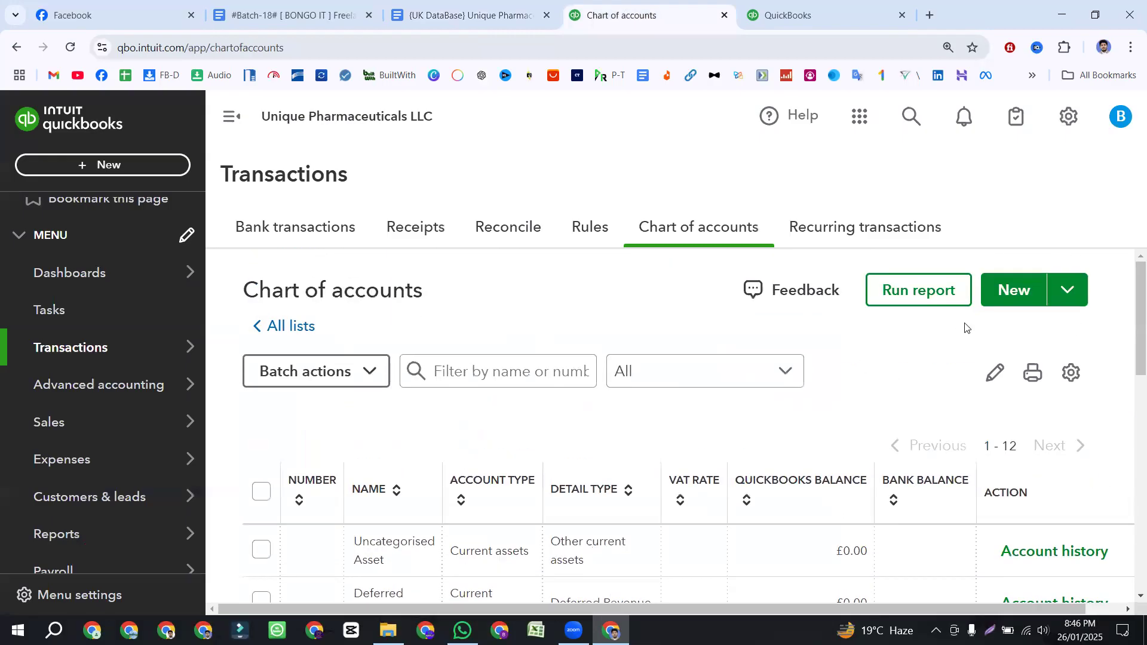
left_click(1011, 292)
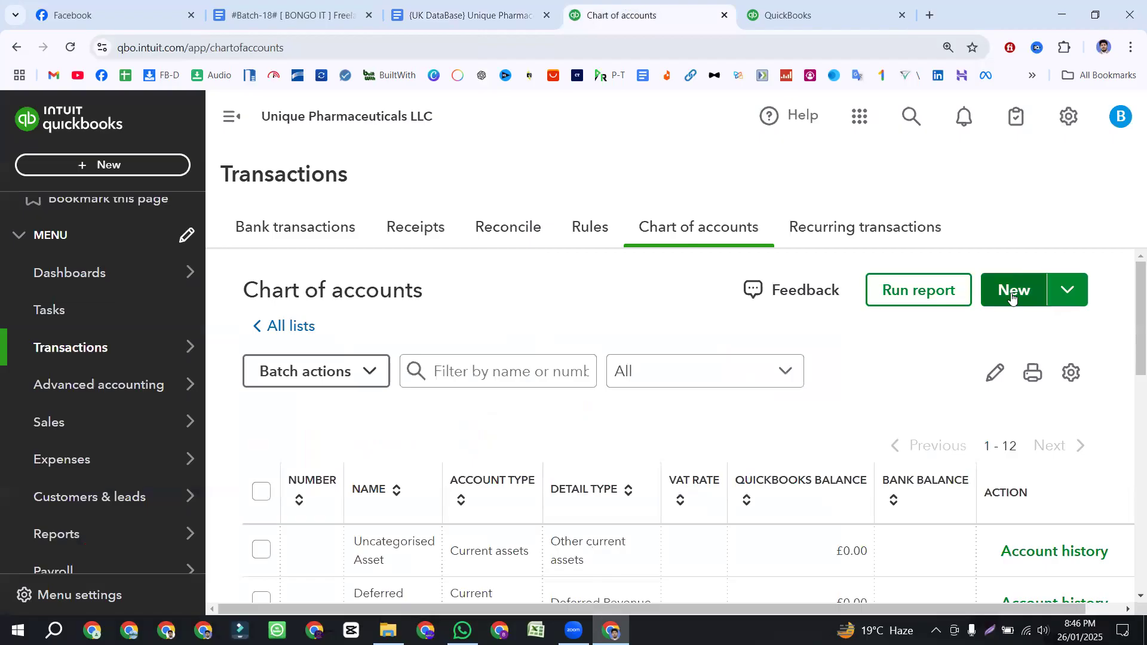
left_click(1012, 293)
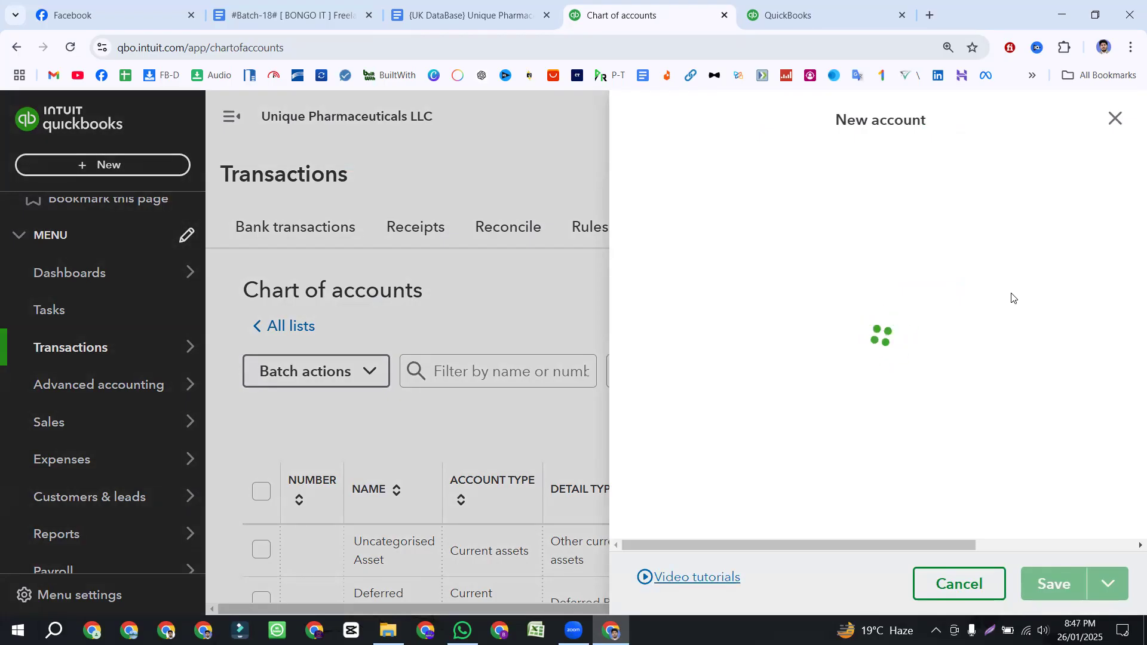
- Highlight the required-field asterisks on Account name, Account type and Detail type, and place the cursor in the Account number field
left_click(714, 198)
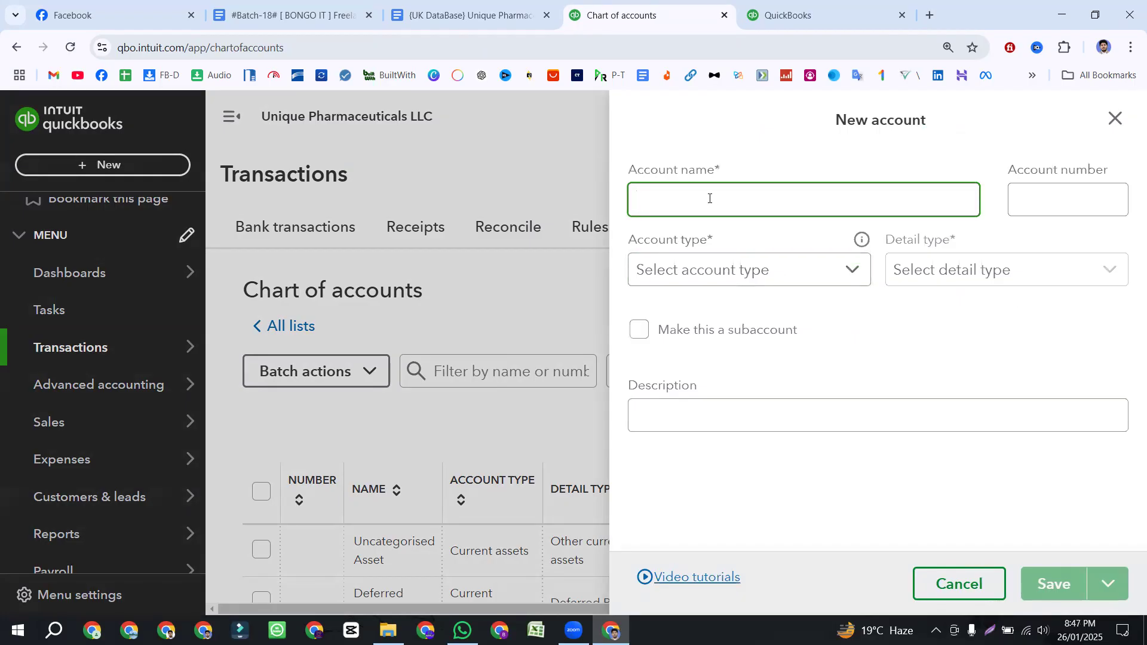
left_click(717, 172)
left_click_drag(716, 172, 702, 172)
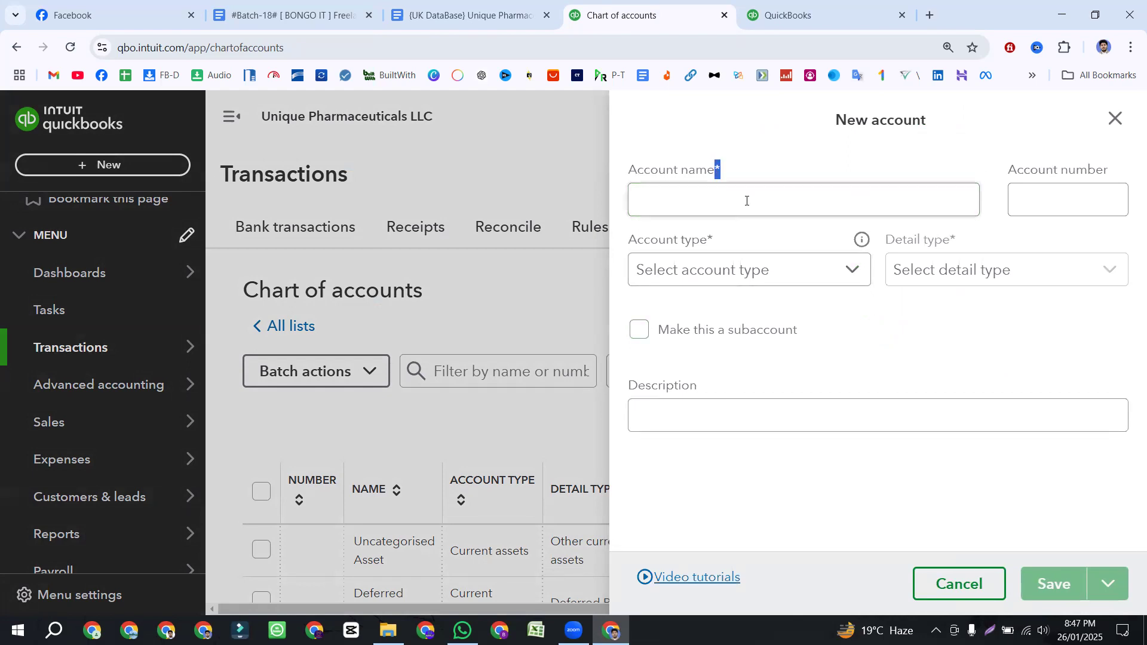
left_click(716, 166)
left_click_drag(710, 241, 724, 238)
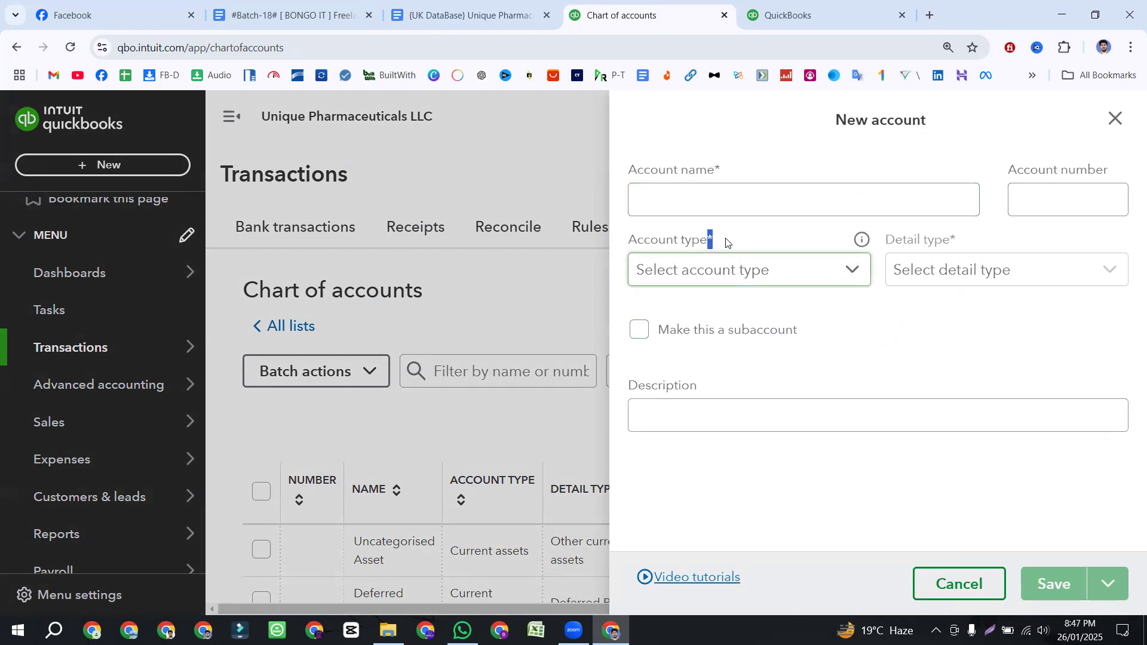
left_click_drag(965, 245, 944, 240)
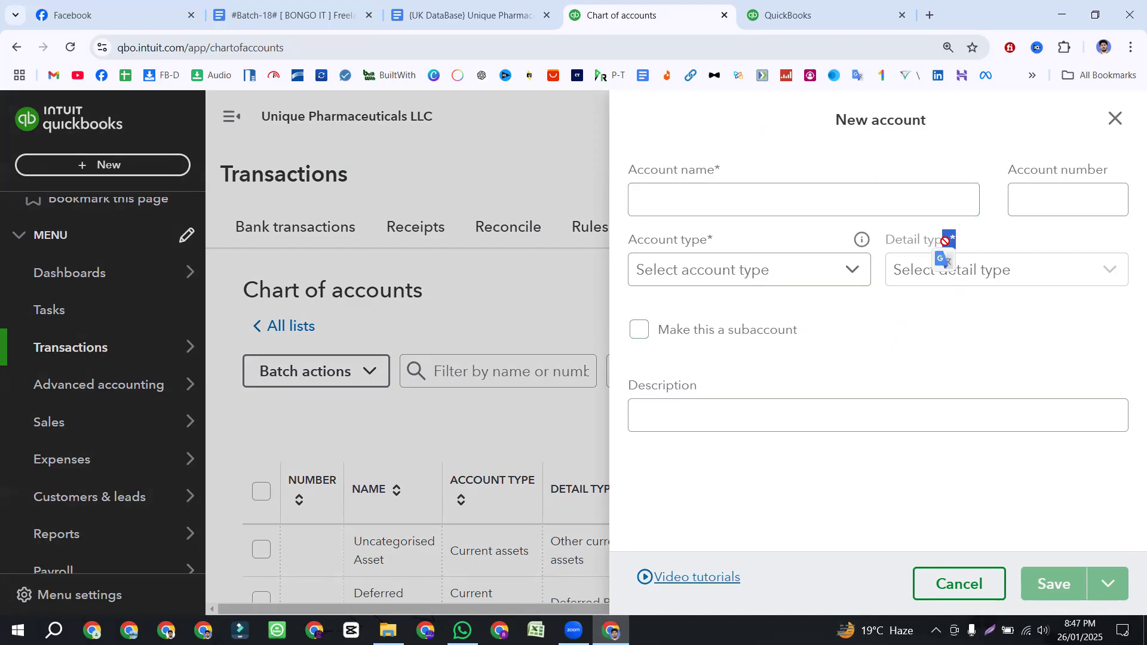
left_click(1070, 188)
left_click(1070, 187)
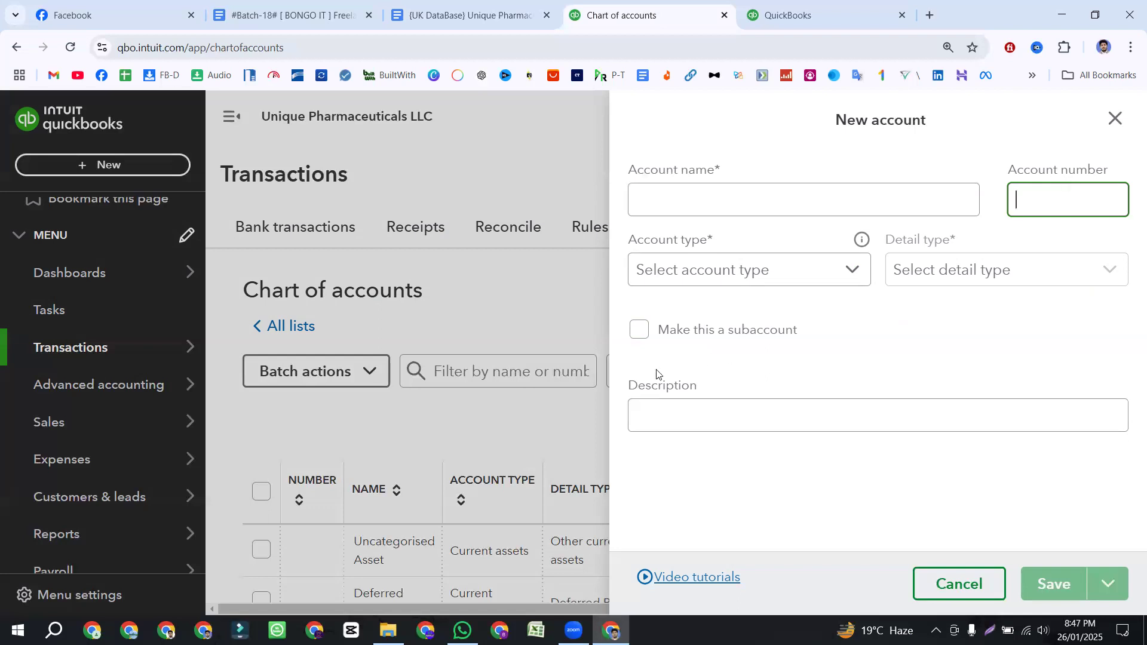
- Switch the new account's subaccount option on and off, and highlight its label
left_click(642, 332)
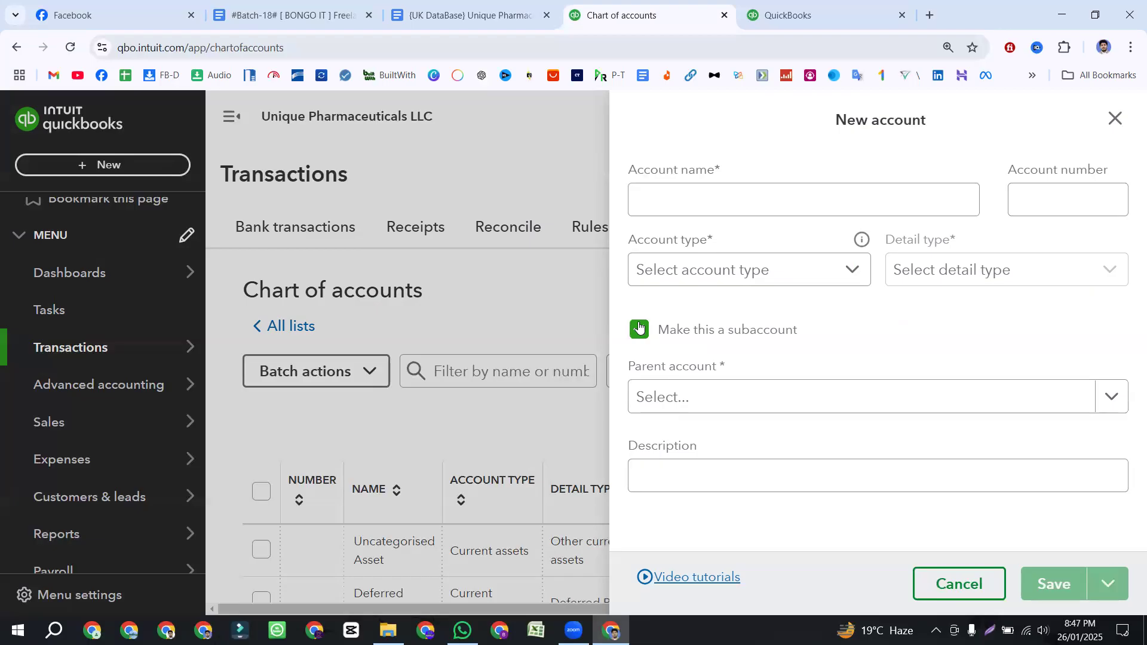
left_click(686, 334)
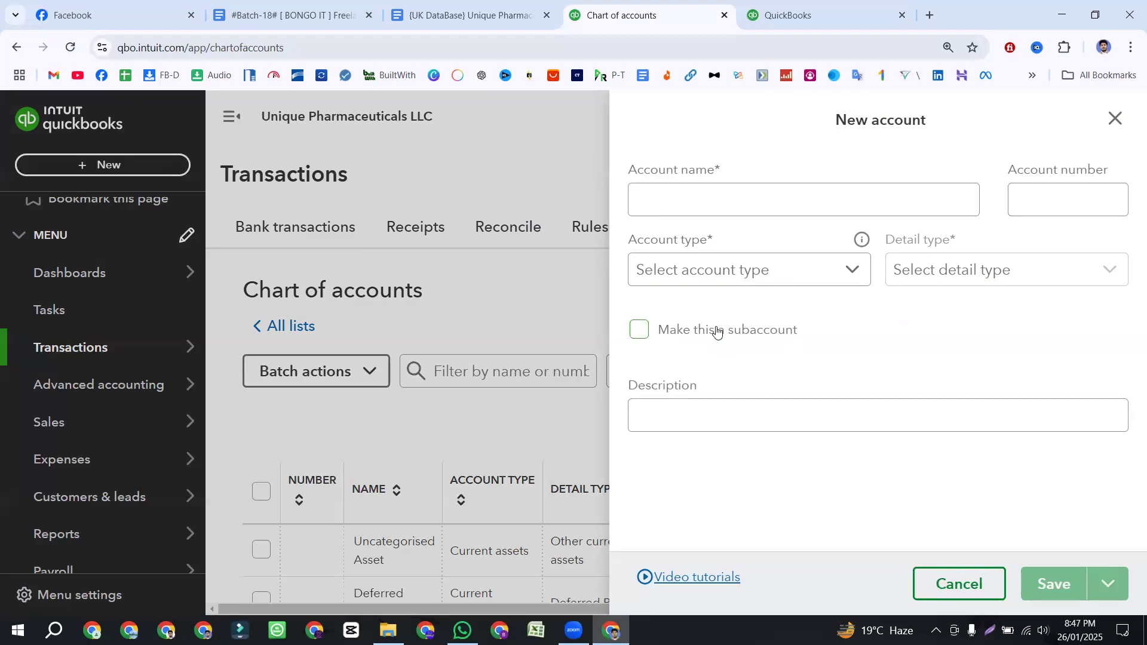
left_click_drag(666, 339, 798, 334)
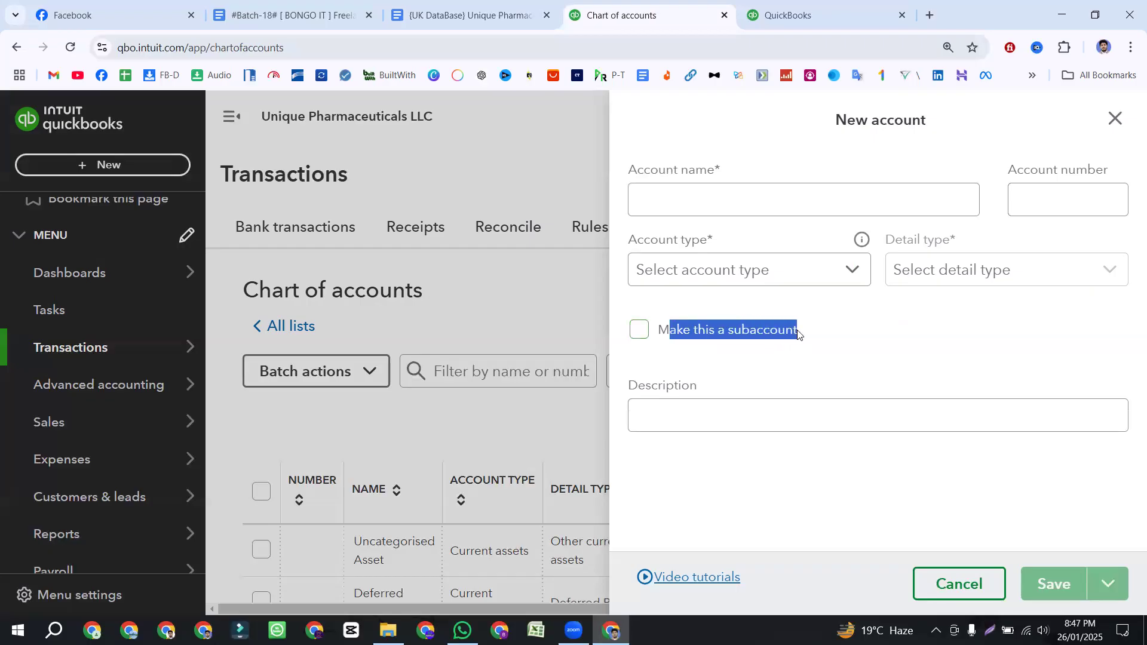
left_click(799, 336)
- Enable the subaccount option, highlight the Parent account label, examine the available parent accounts, and turn the option off again
left_click(637, 334)
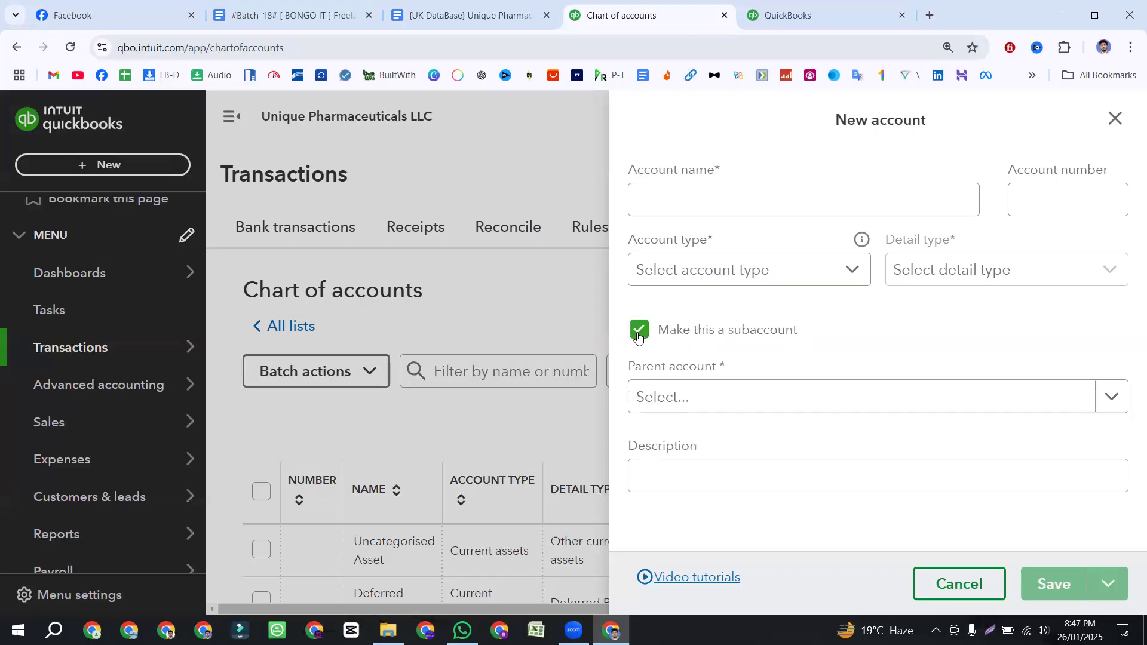
left_click_drag(628, 366, 714, 368)
left_click(729, 363)
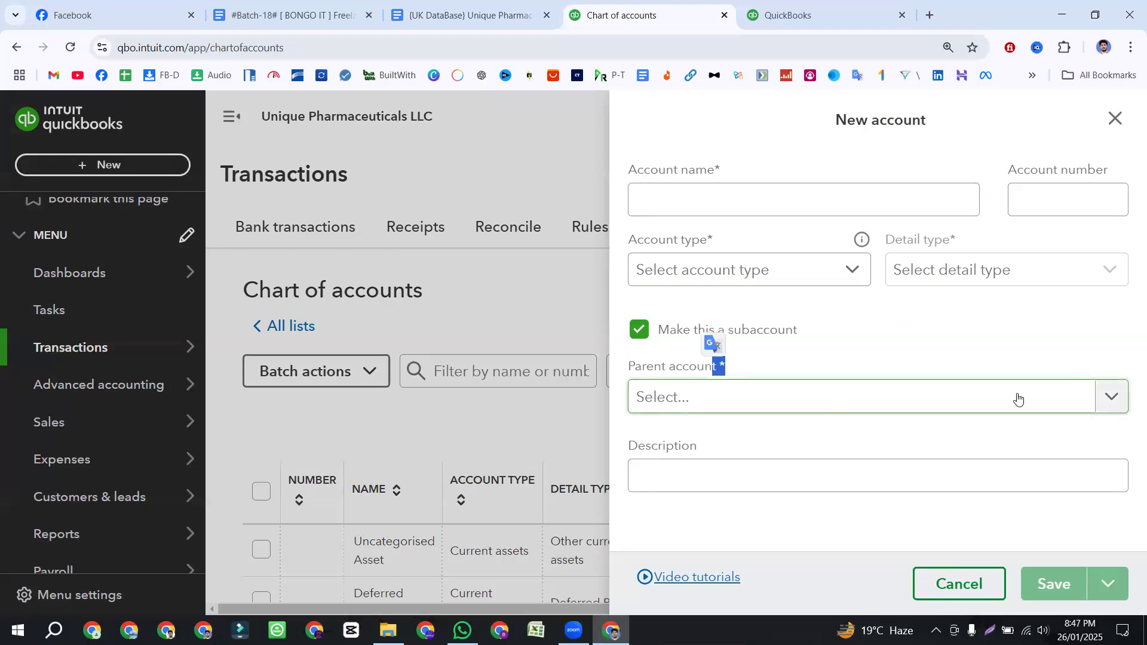
left_click(1108, 397)
scroll(782, 547, "down", 3)
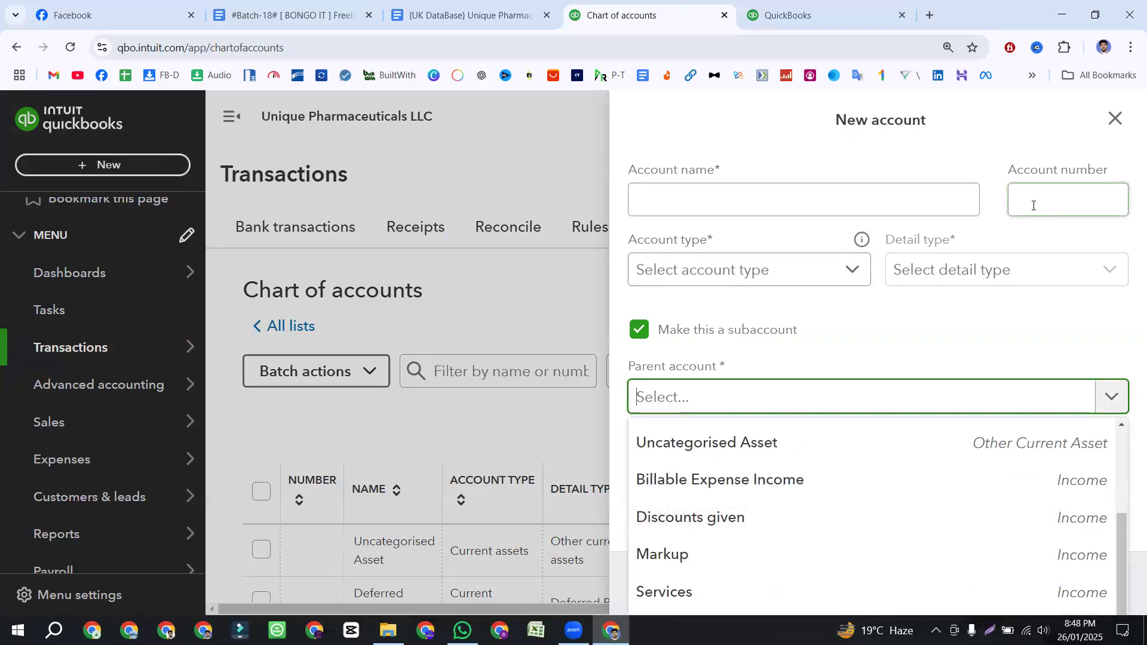
scroll(727, 541, "down", 1)
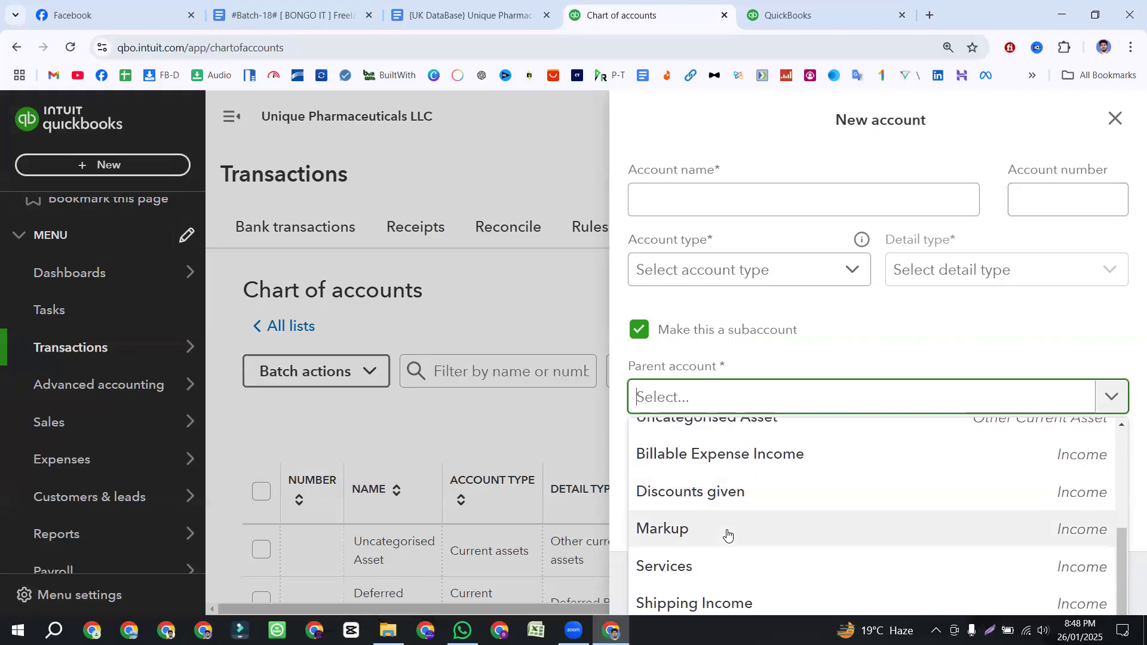
left_click(870, 325)
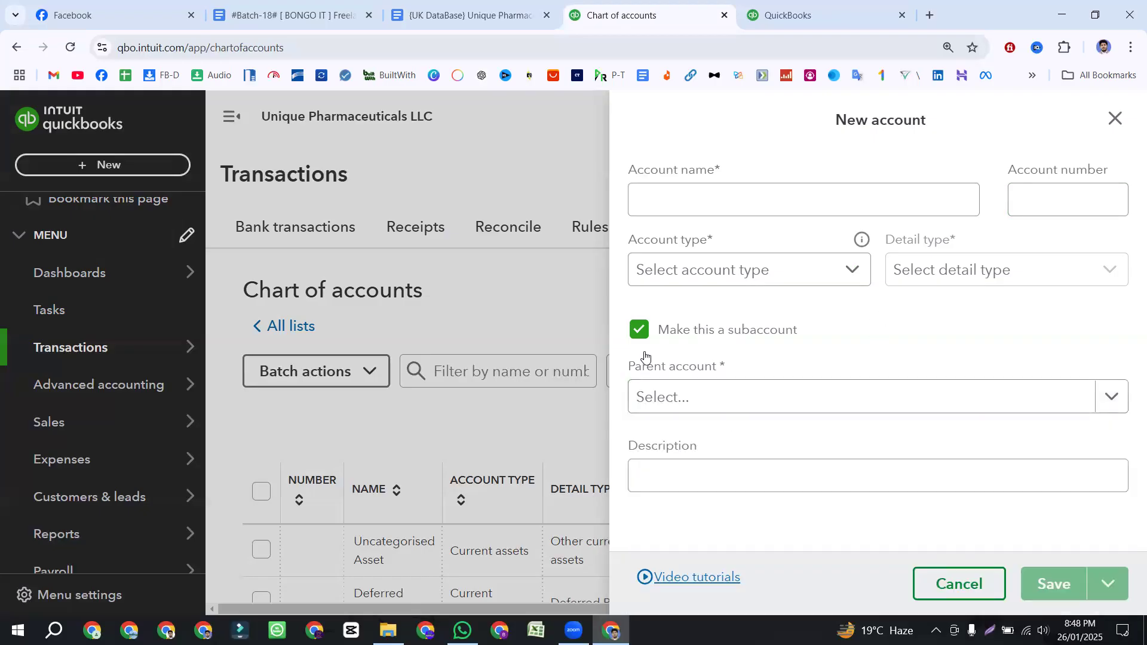
left_click(644, 334)
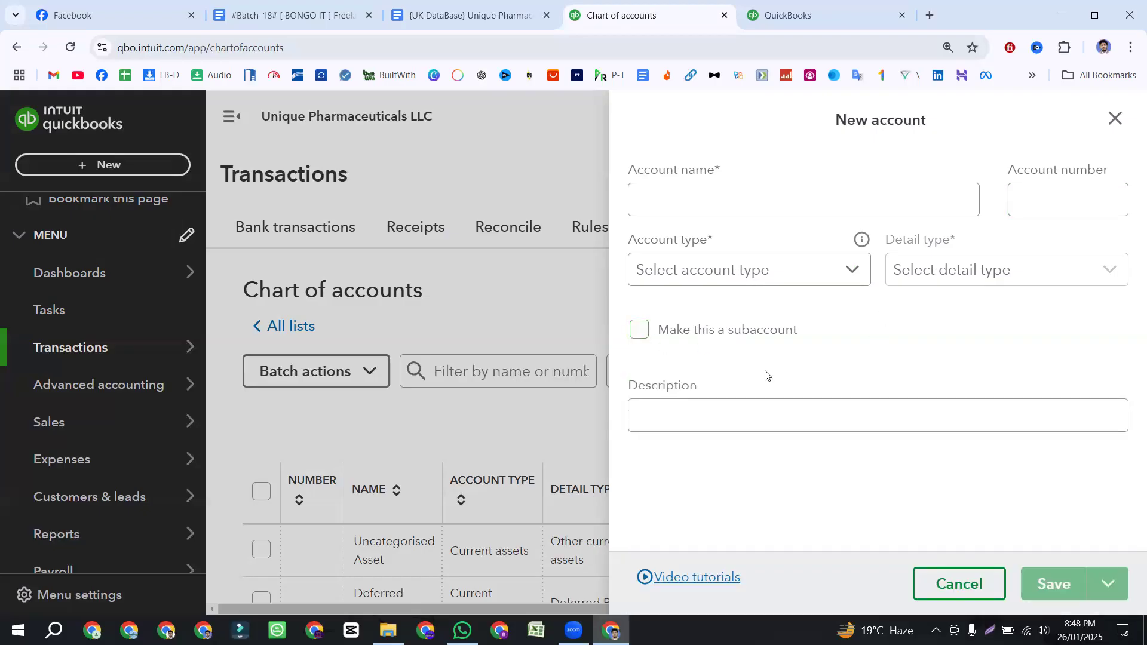
- Name the new account "Bank of England – Checking", using the entry from the practice document, and highlight the entered name
left_click(690, 411)
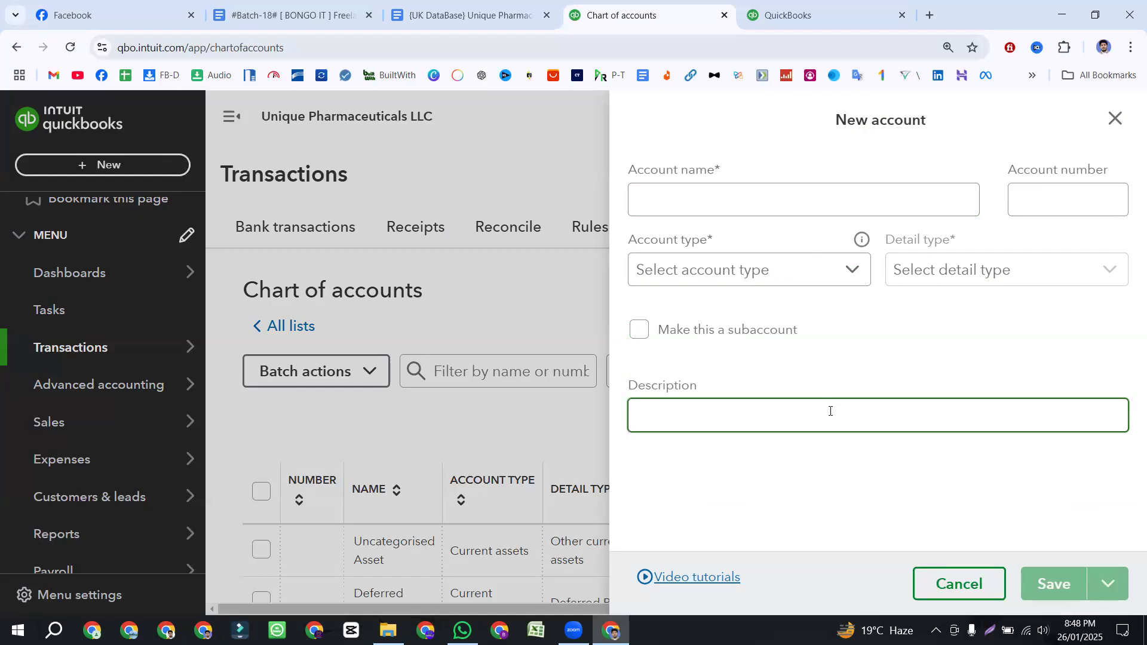
left_click(658, 185)
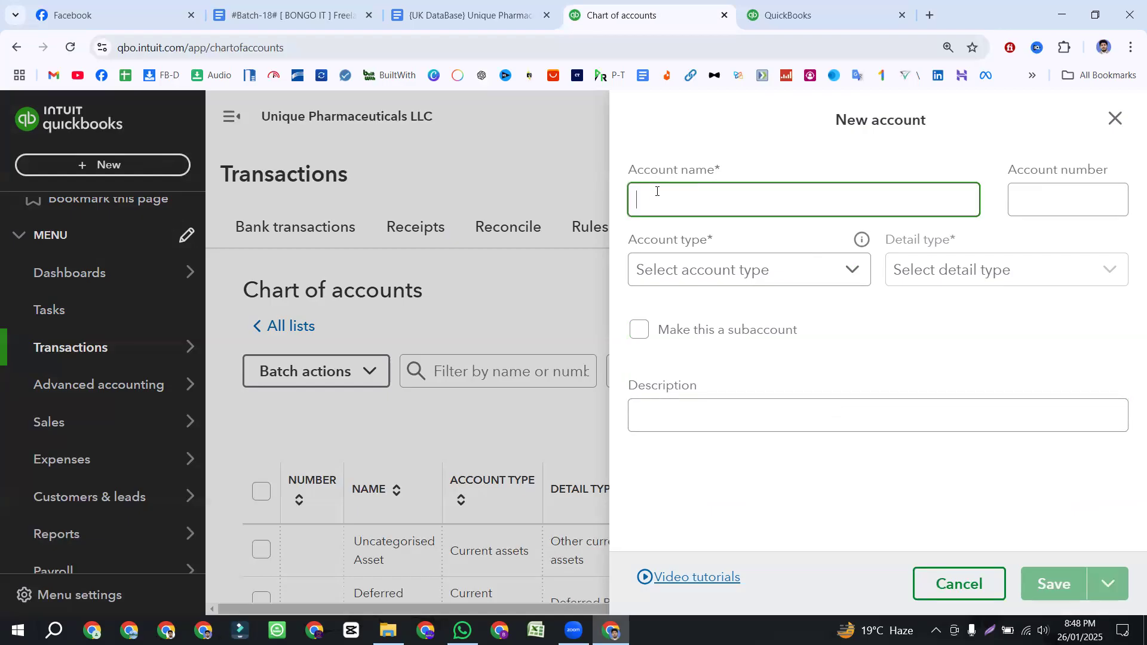
left_click(525, 13)
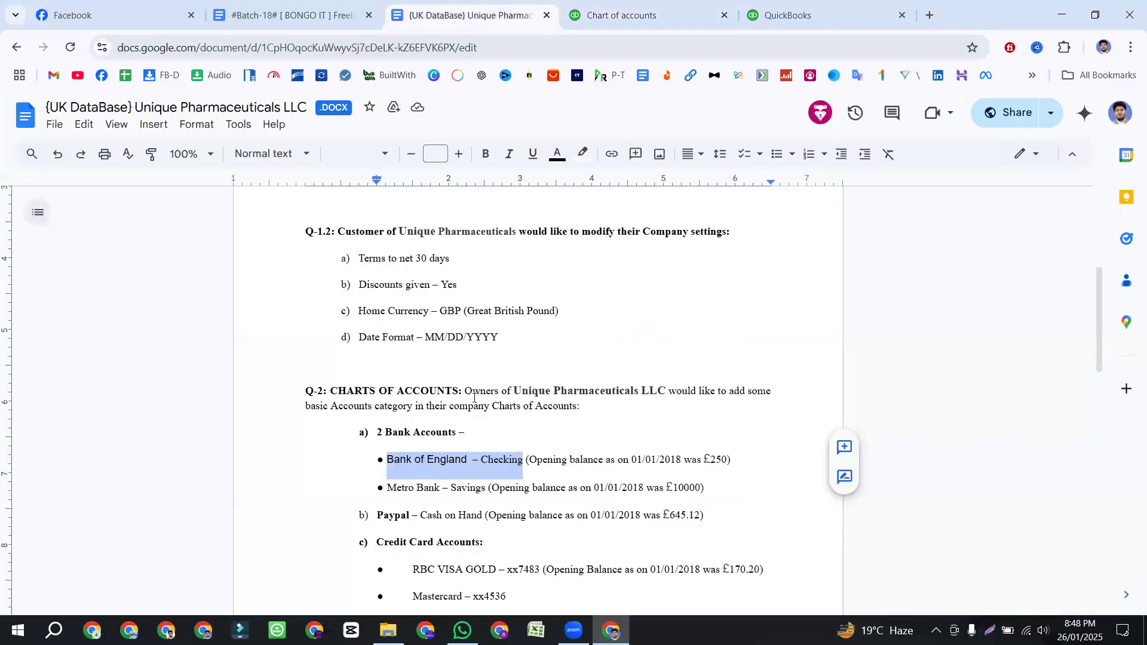
left_click(602, 8)
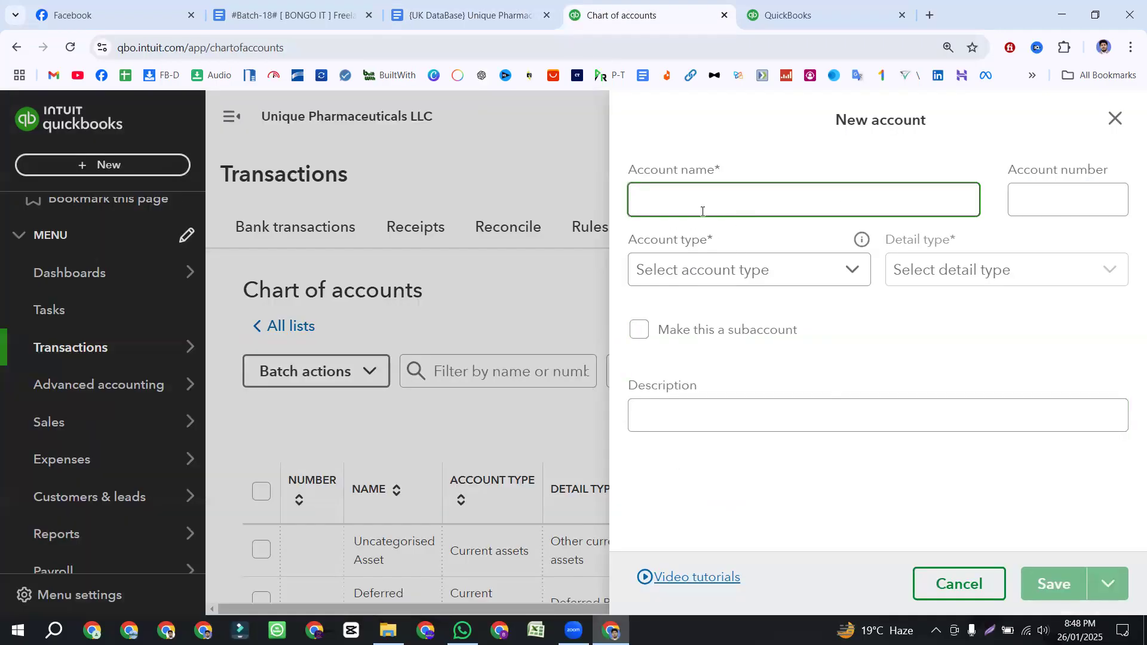
type("Bank of England  - Checking")
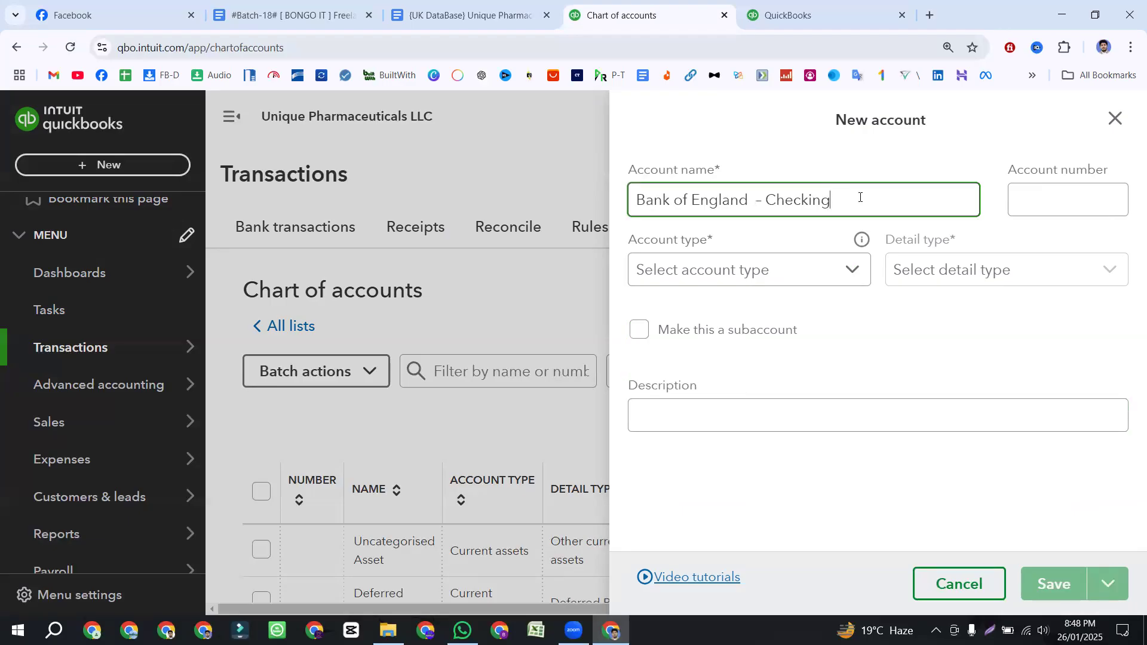
left_click_drag(860, 197, 632, 193)
- Consult the Unique Pharmaceuticals practice document, return to the new account form, and set the chart-of-accounts number to 1000
left_click(1031, 194)
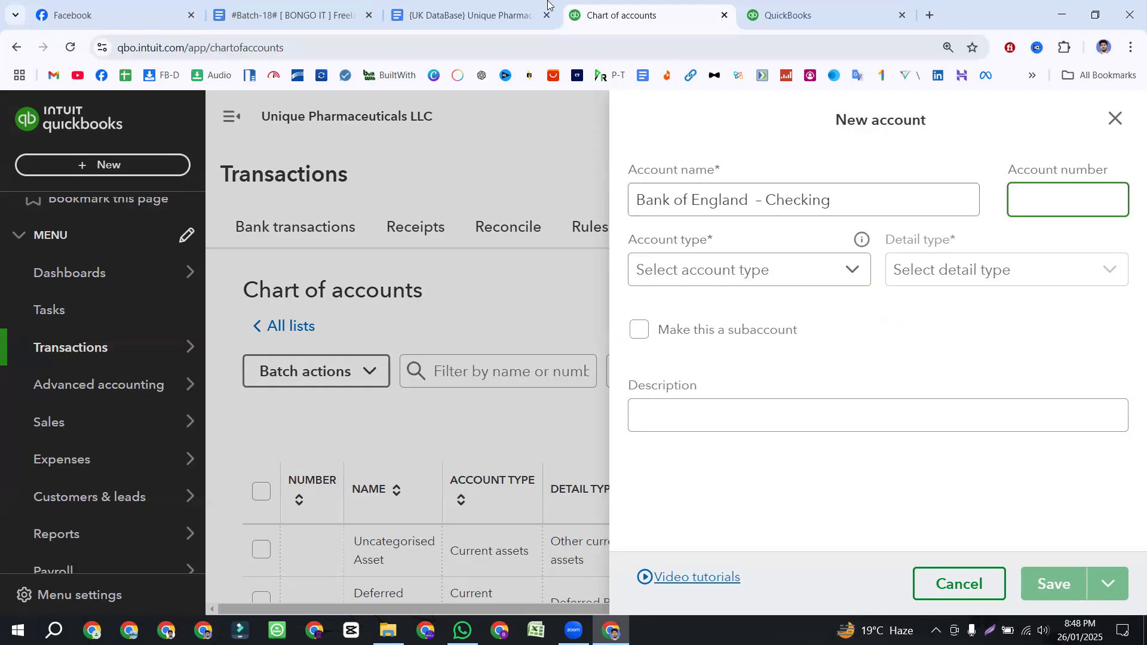
left_click(382, 6)
left_click(380, 6)
scroll(322, 427, "down", 6)
left_click_drag(306, 397, 486, 398)
left_click(621, 6)
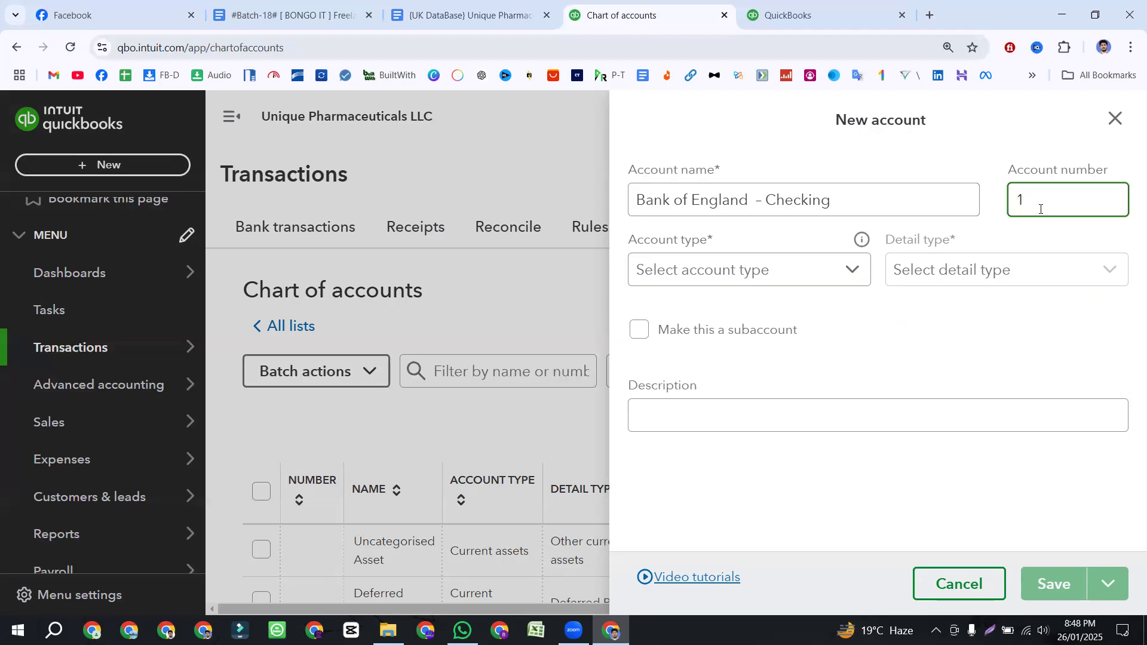
type("000")
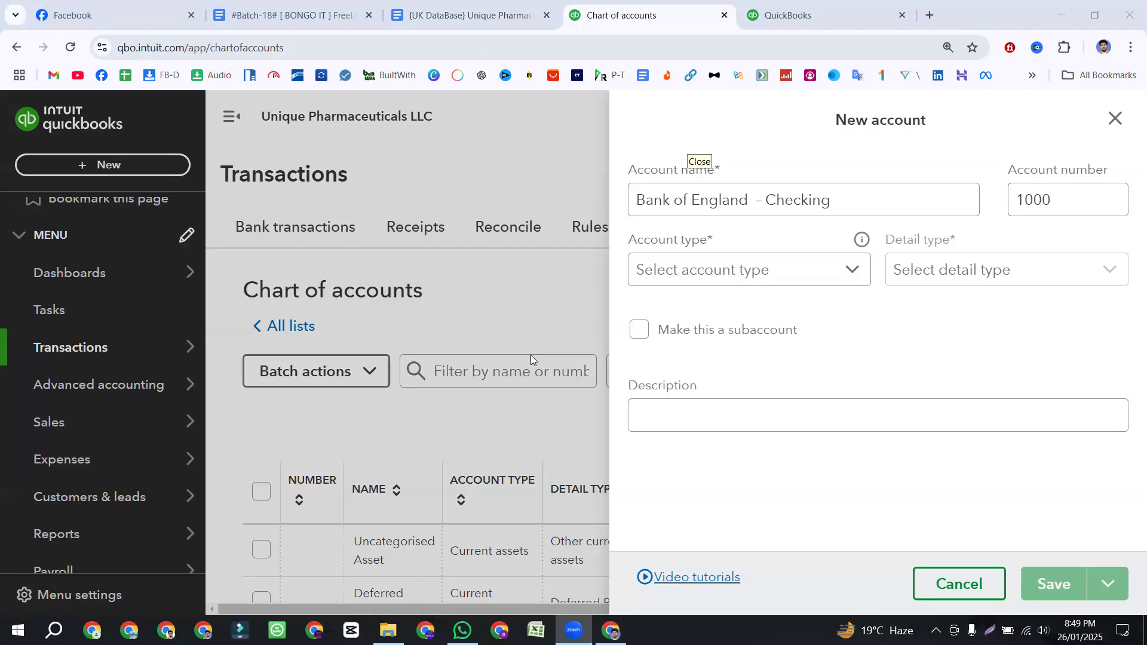
- Highlight the whole account number and its individual digits, and leave the cursor at the end of the number
left_click(1069, 202)
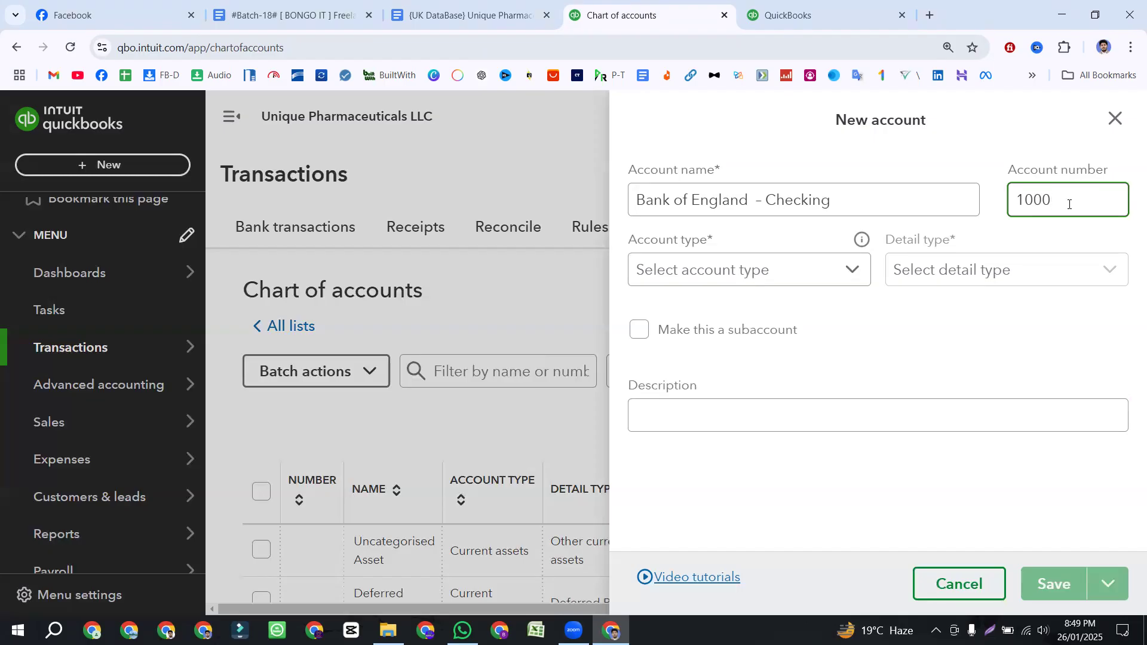
left_click_drag(1069, 202, 1018, 202)
left_click(1043, 199)
double_click(1021, 200)
left_click(1021, 201)
mouse_move(1021, 200)
left_mouse_down()
mouse_move(1072, 199)
mouse_move(1020, 199)
mouse_move(1029, 200)
left_mouse_up()
left_click(1069, 197)
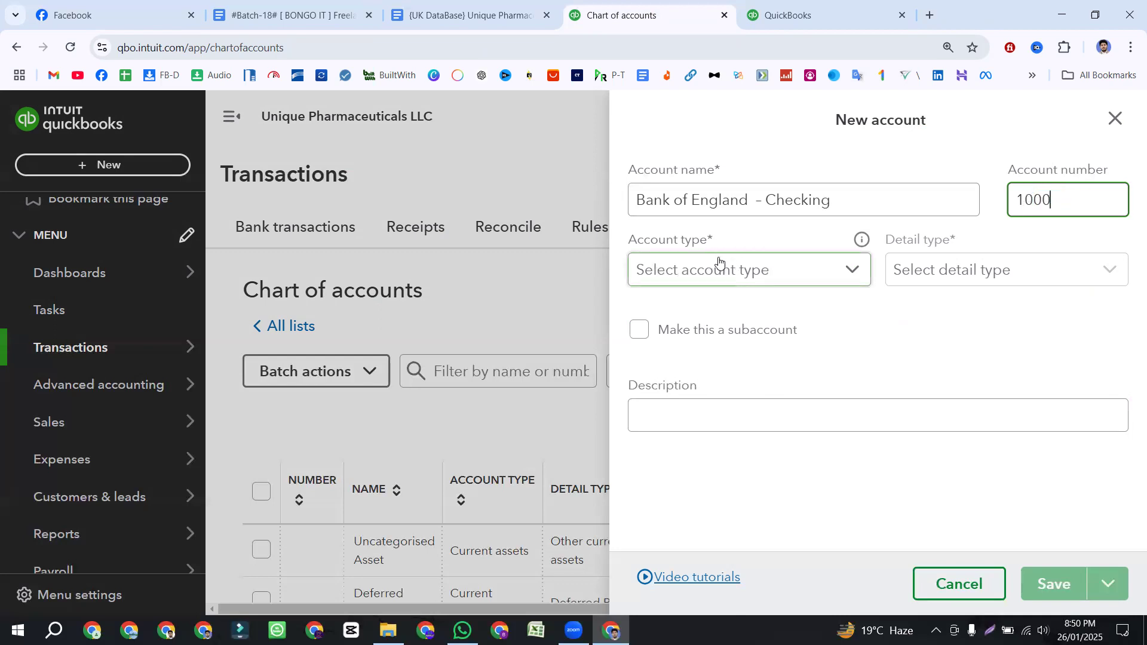
- Examine the full range of Account type options for the new account, and close the list without choosing one
left_click(820, 278)
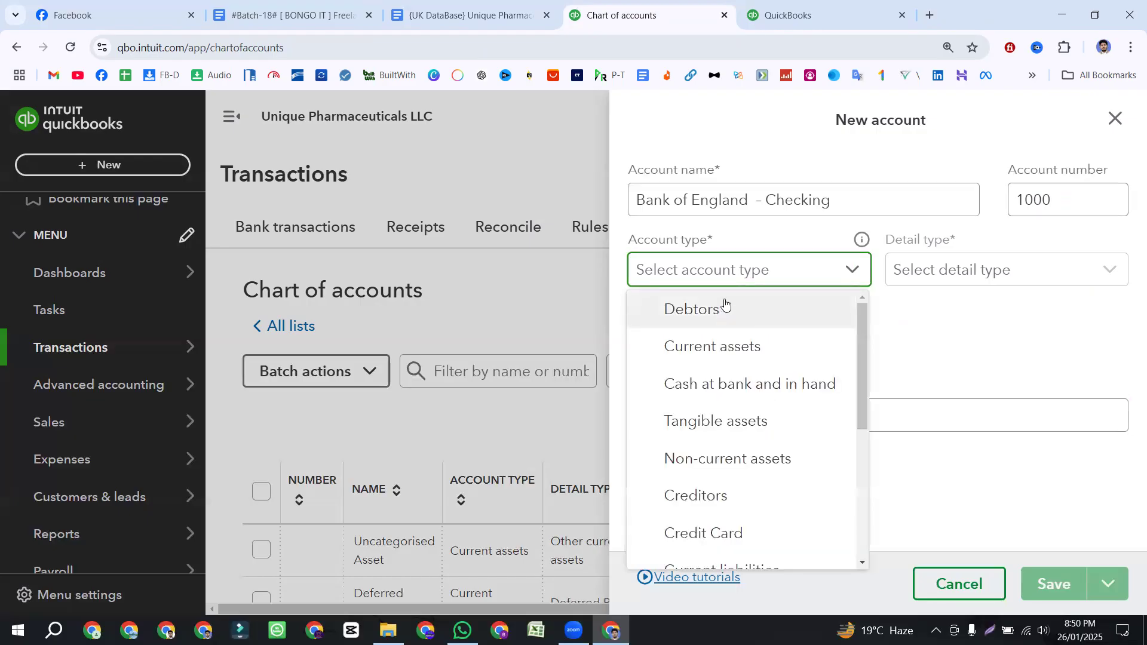
scroll(742, 526, "down", 5)
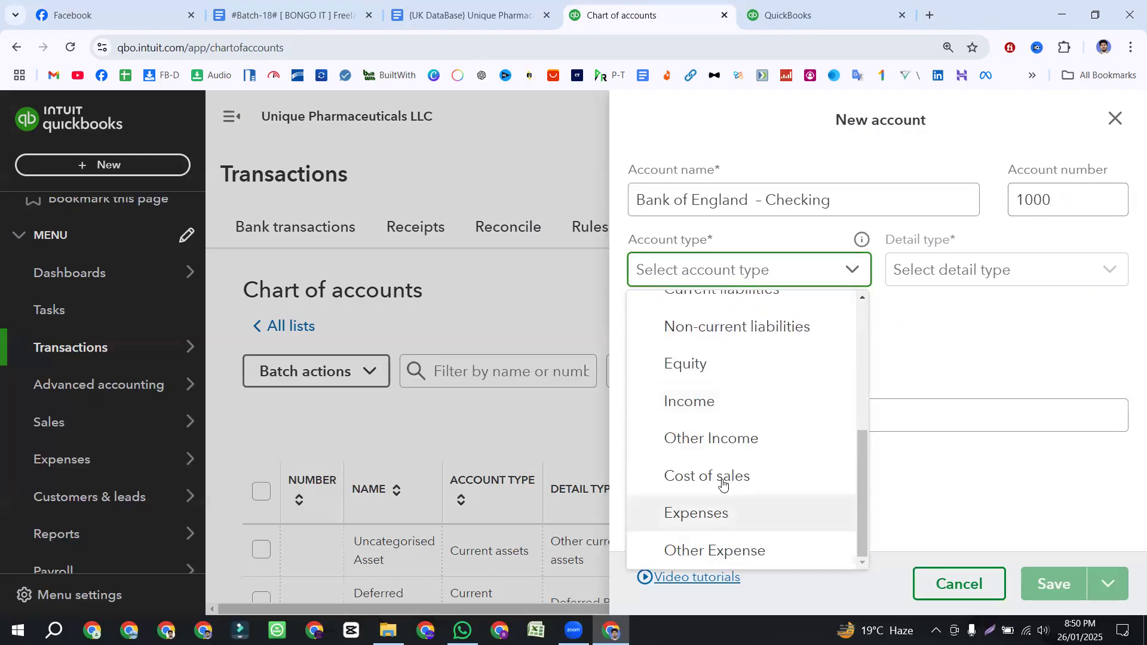
scroll(723, 484, "up", 5)
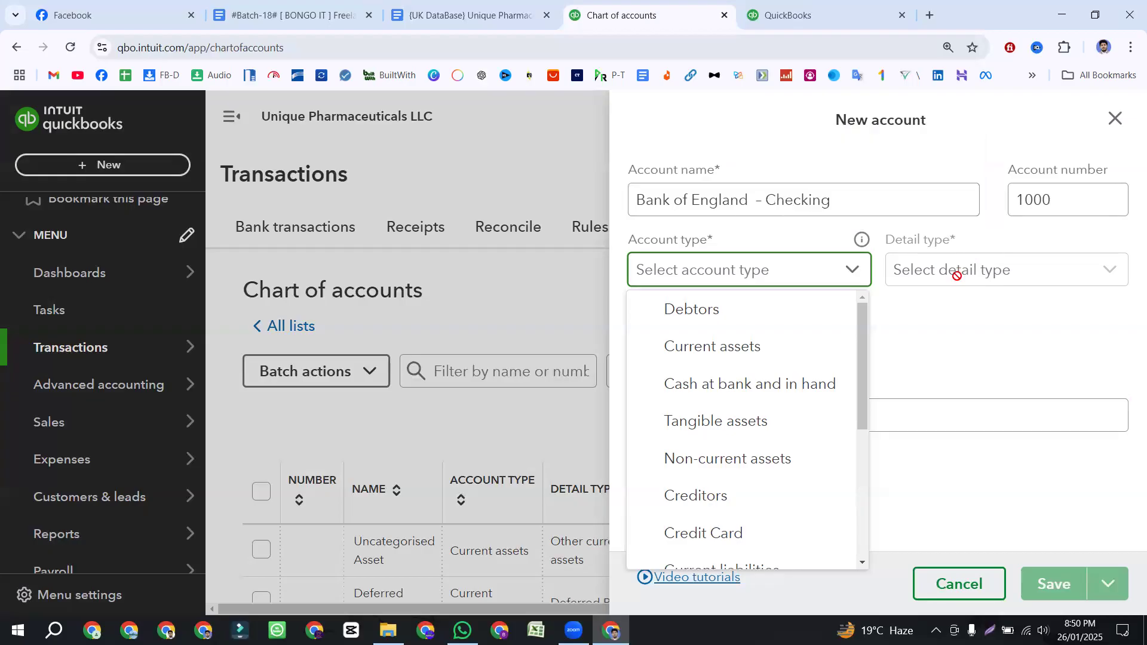
left_click(665, 202)
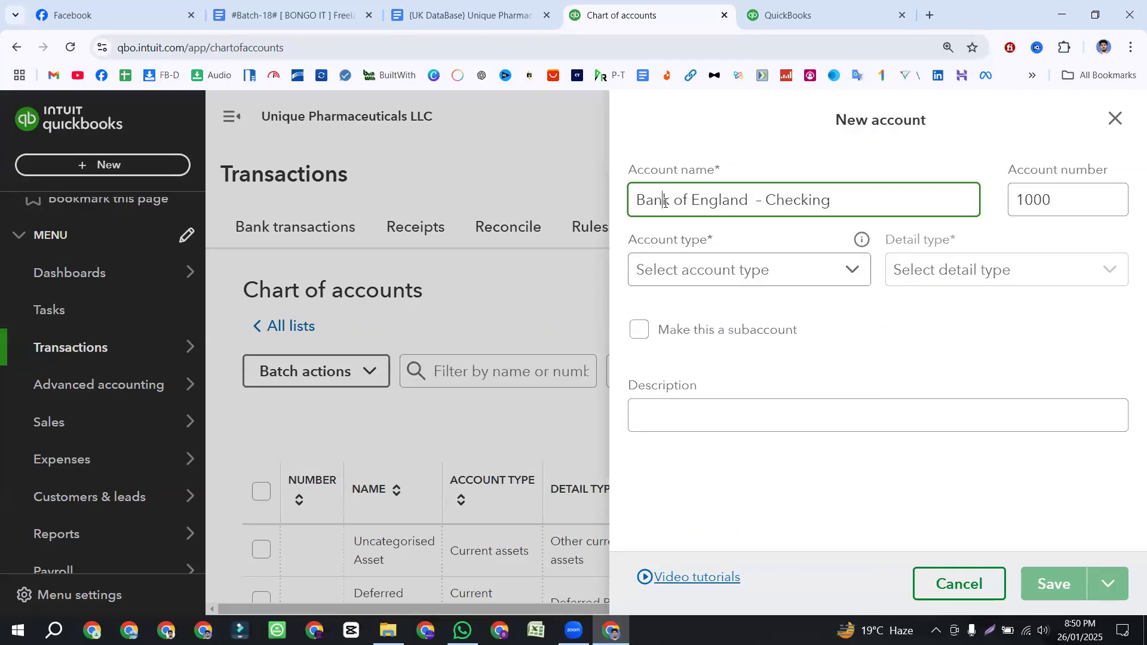
left_click(949, 270)
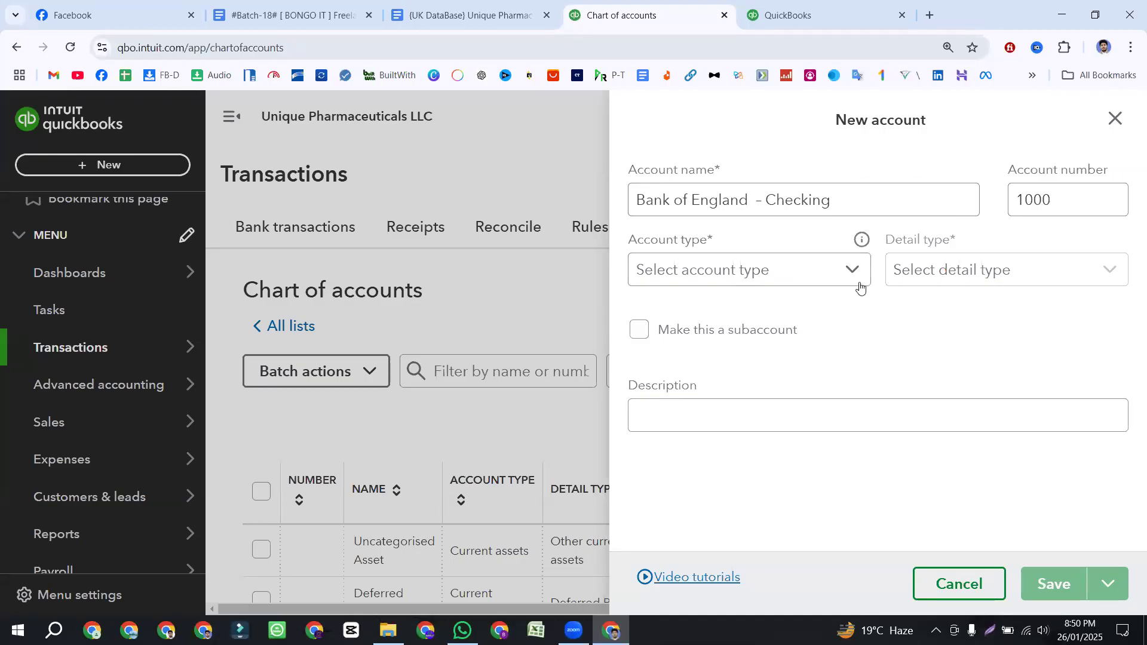
- Review the Account type options again, and highlight the required-field asterisks on Account type and Detail type
left_click(750, 272)
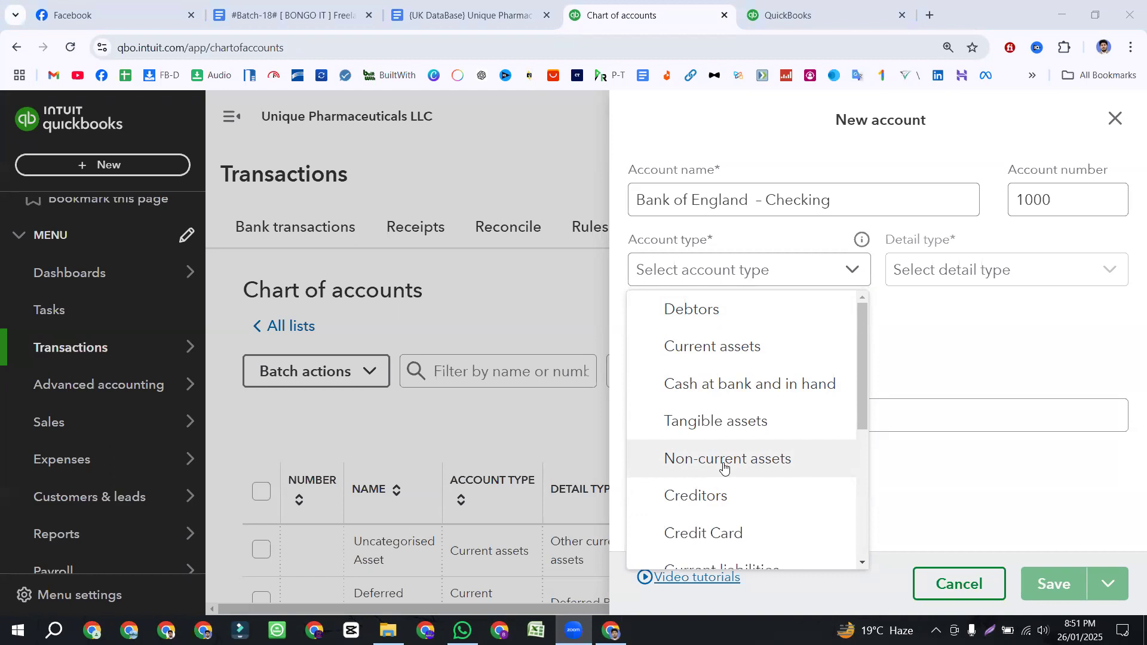
left_click_drag(716, 240, 703, 239)
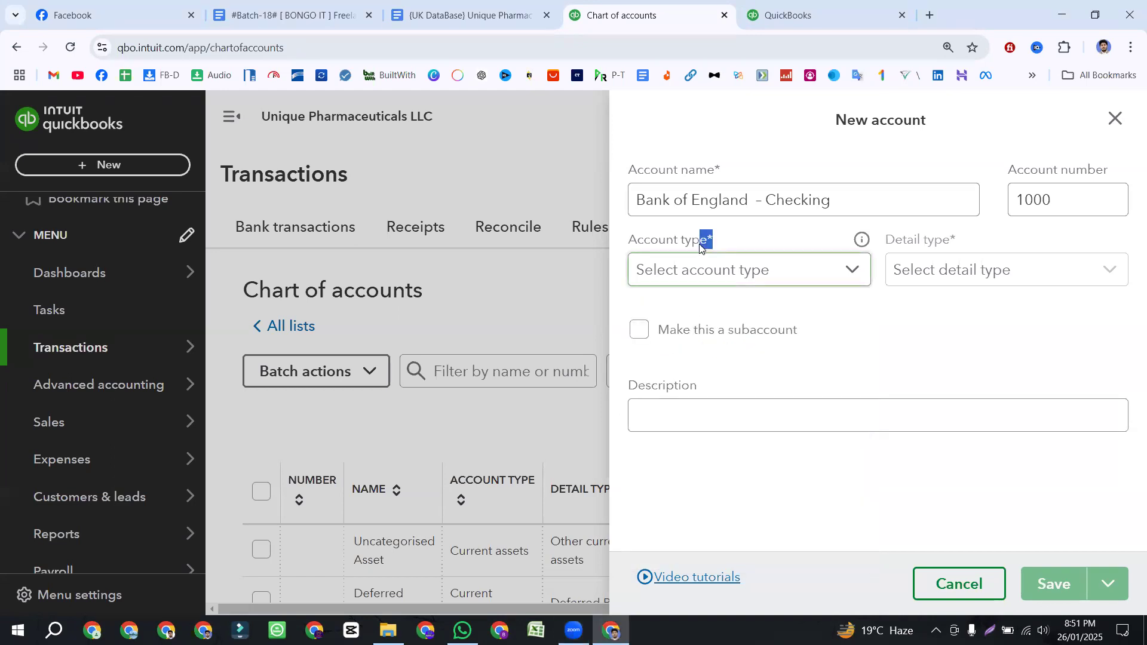
left_click_drag(959, 240, 949, 238)
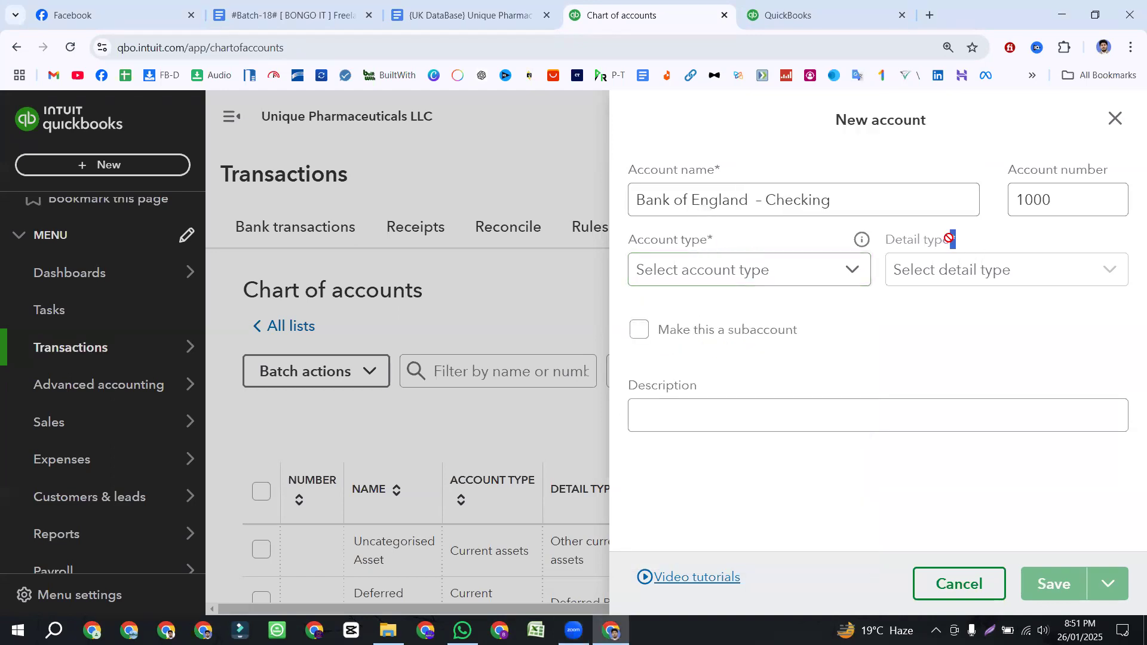
- Look through the account types and set the new account's type to Other Expense
left_click(716, 273)
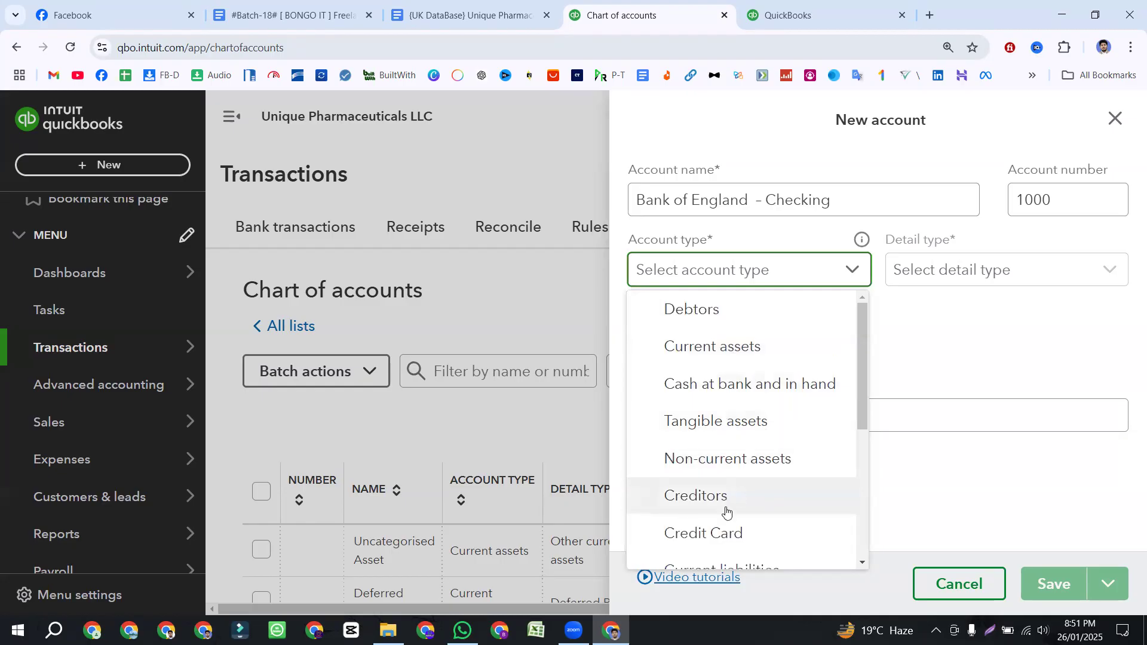
scroll(717, 495, "down", 1)
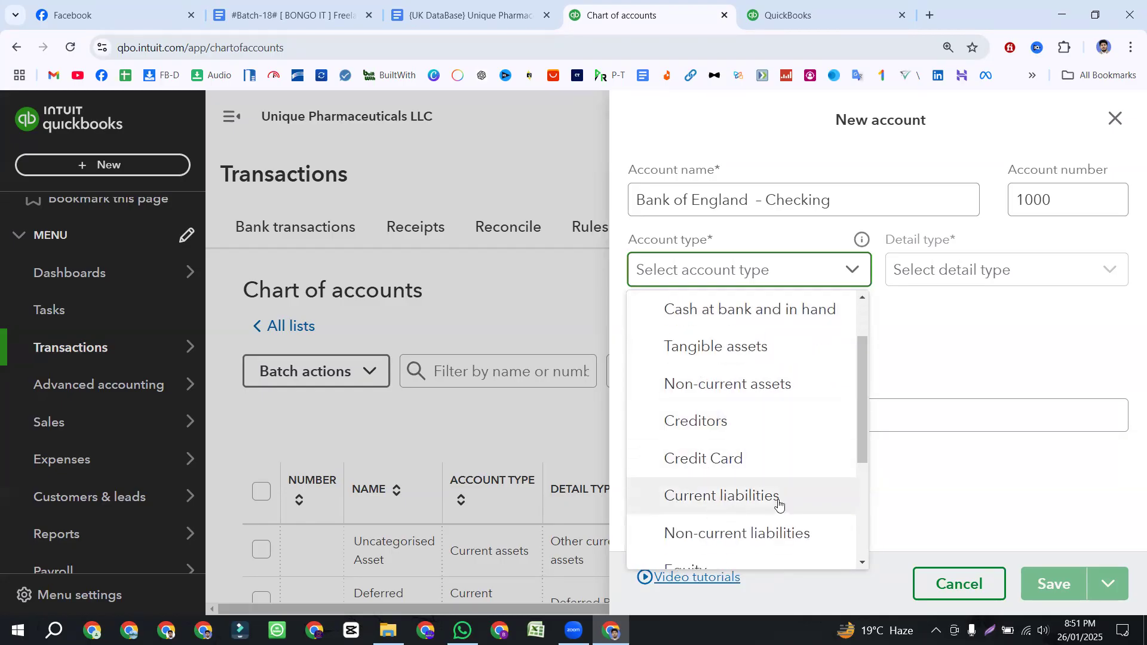
scroll(776, 501, "down", 2)
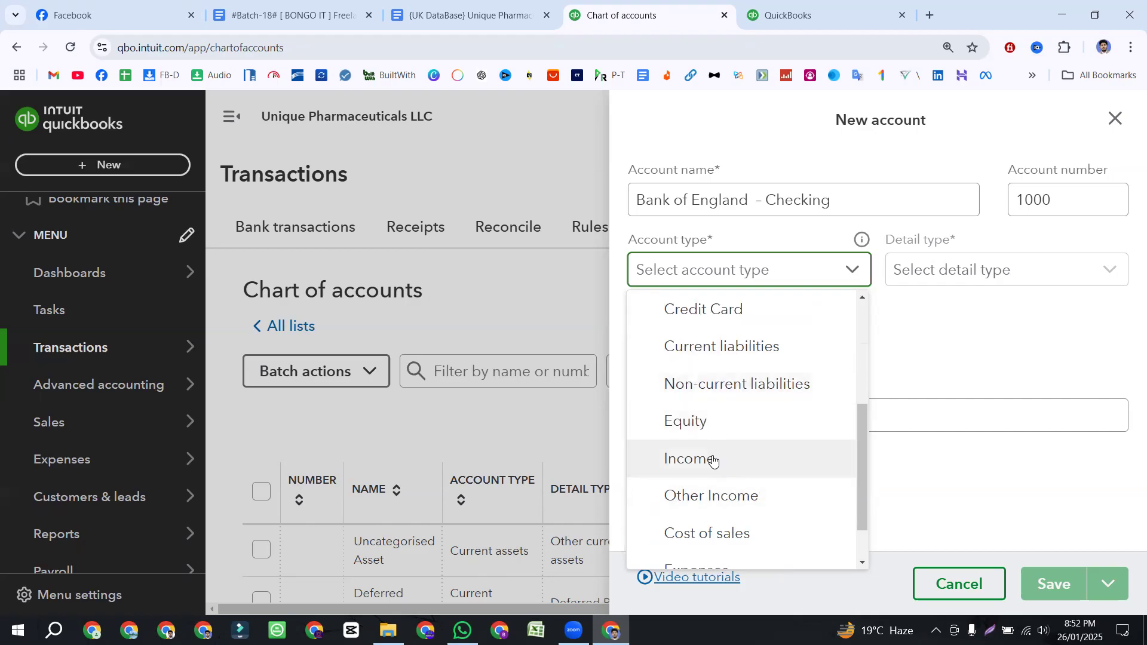
scroll(720, 500, "down", 1)
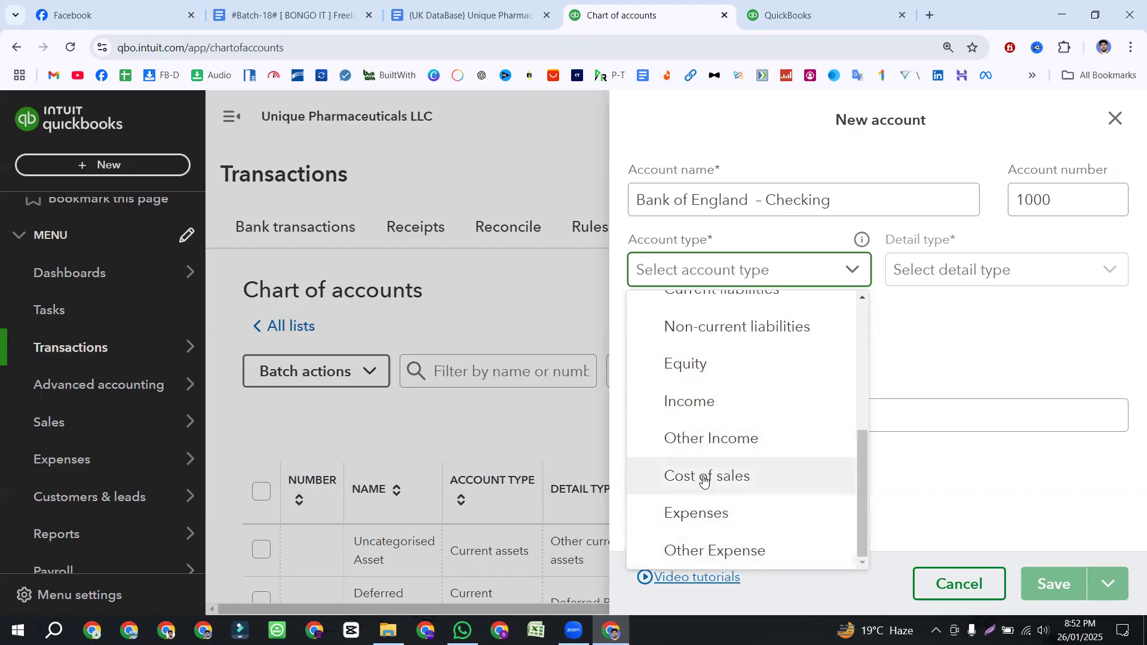
left_click(707, 549)
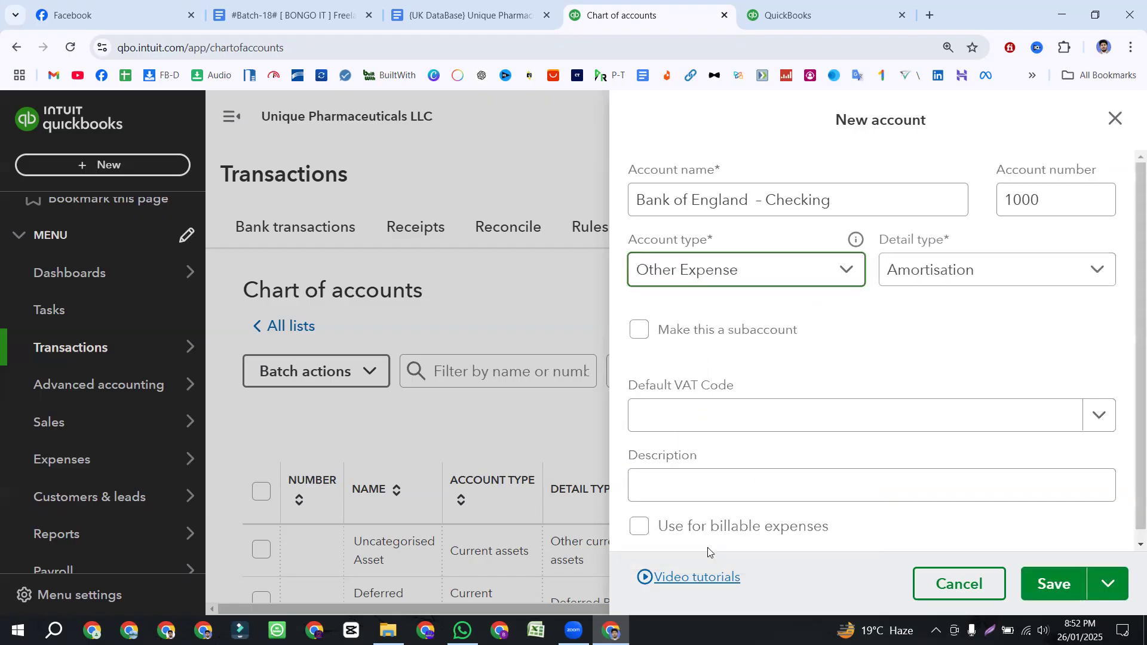
- Examine the Detail type options available for Other Expense, keeping Other Expense as the account type
left_click(937, 275)
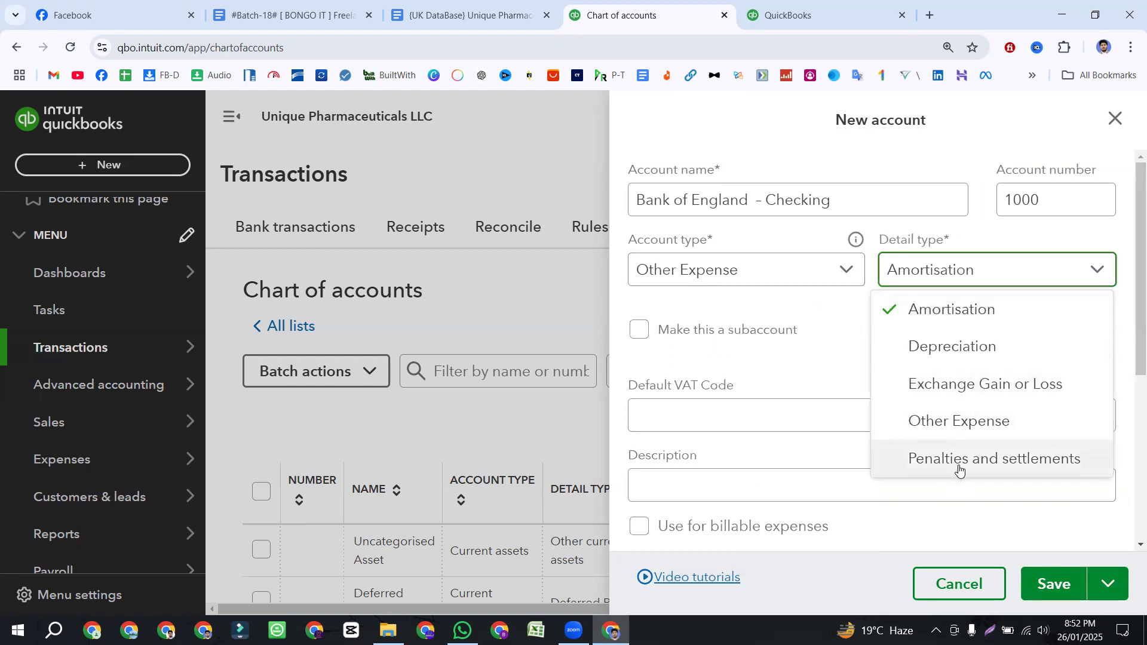
left_click(701, 275)
left_click(700, 276)
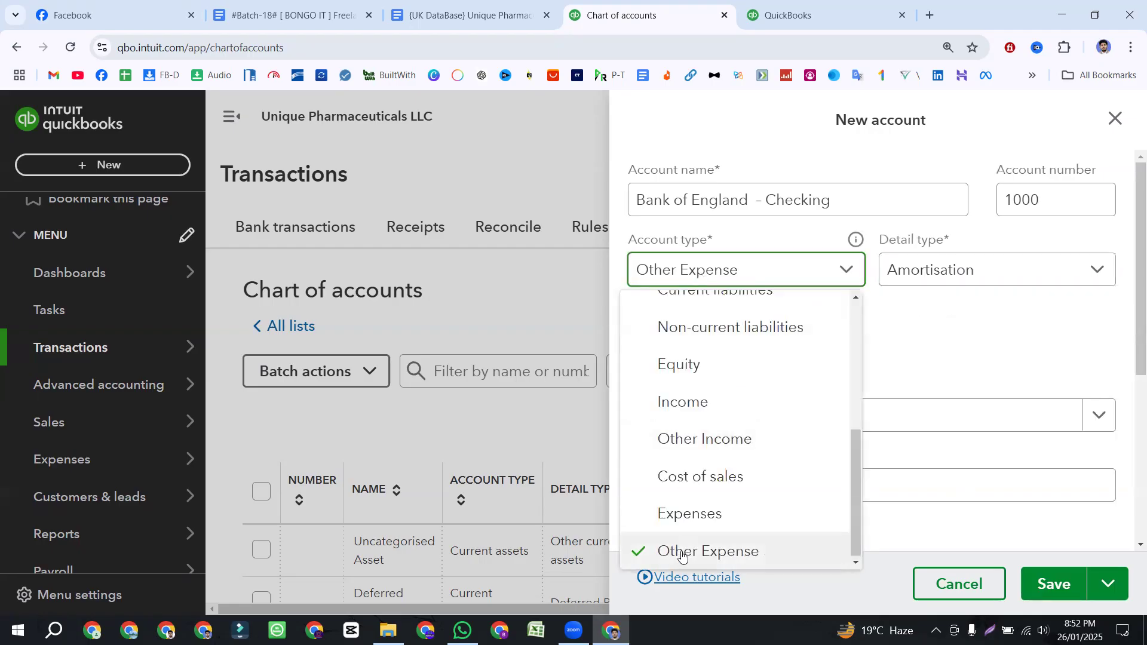
left_click(631, 545)
left_click(941, 277)
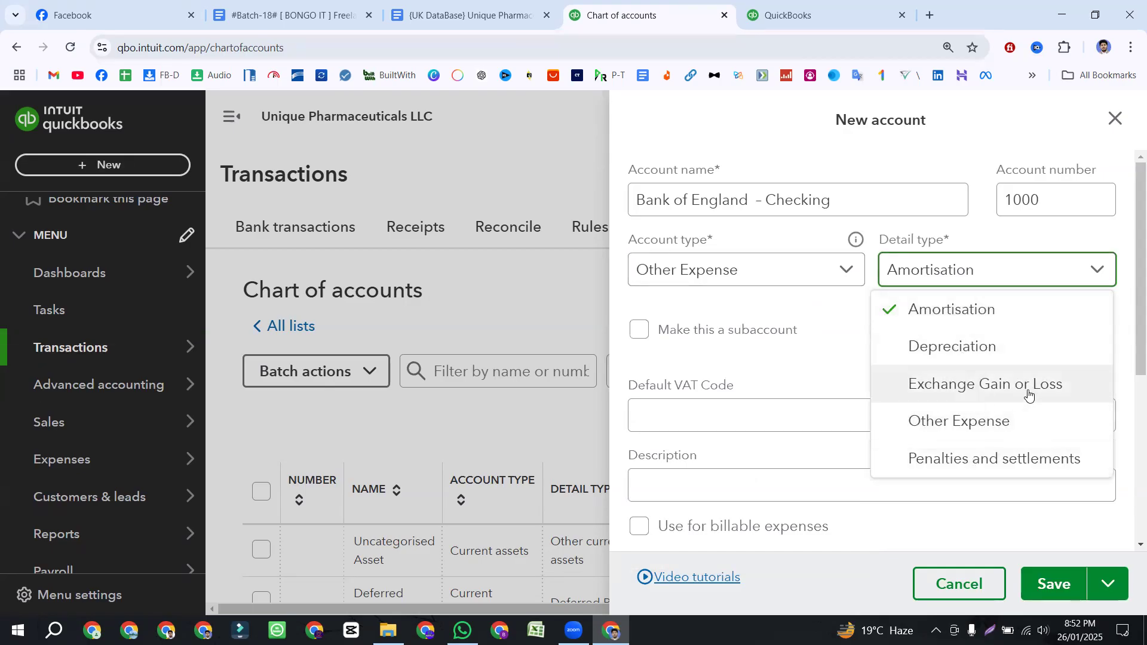
- Change the new account's type to Expenses and look through the full range of its Detail type options
left_click(764, 281)
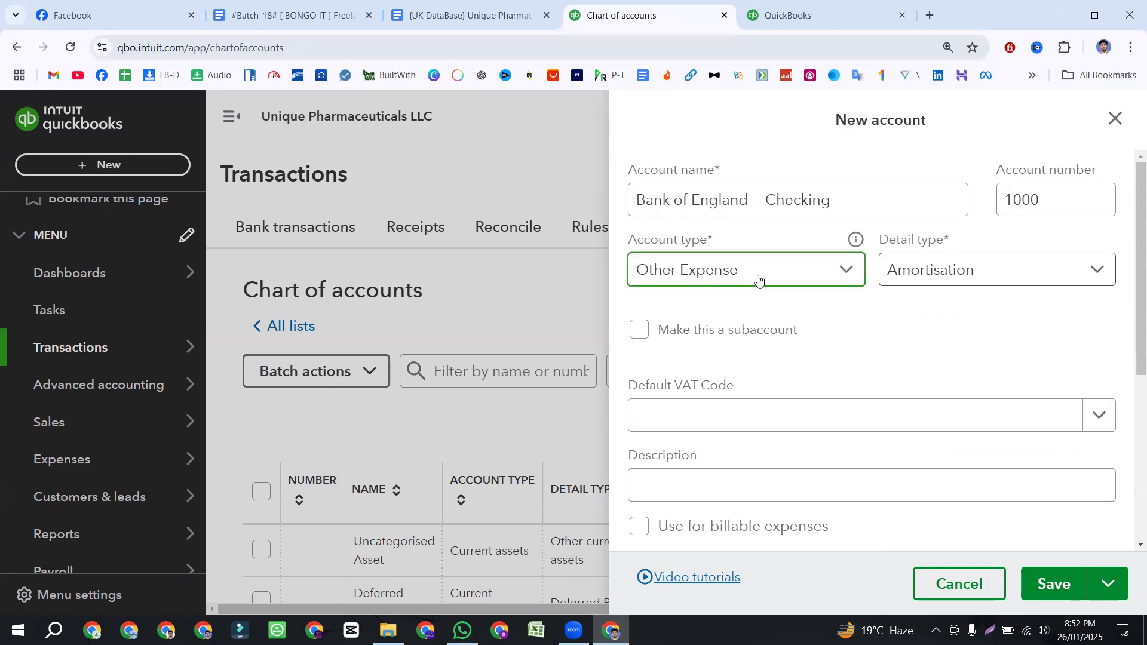
left_click(693, 512)
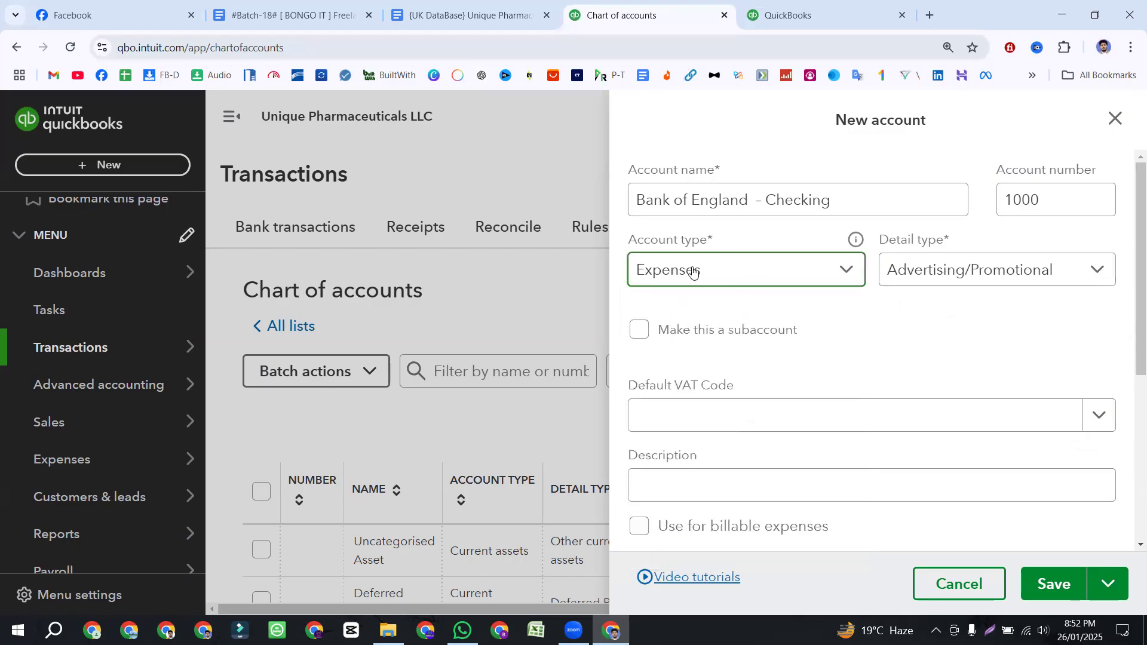
left_click(960, 266)
scroll(875, 381, "down", 3)
scroll(875, 381, "down", 10)
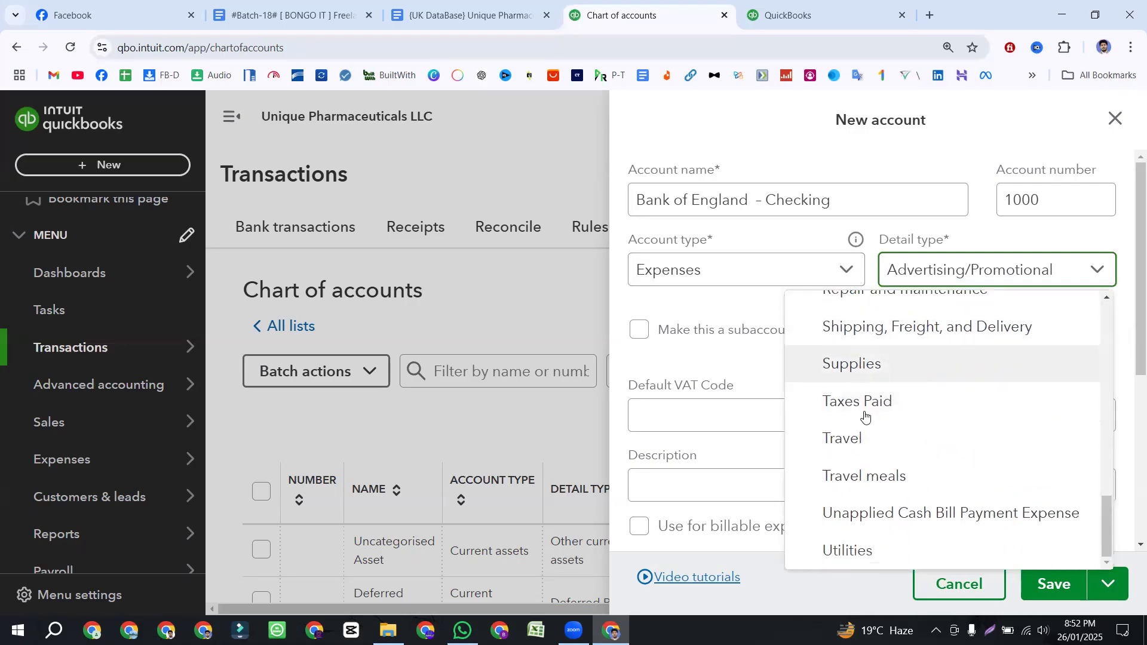
scroll(866, 481, "up", 10)
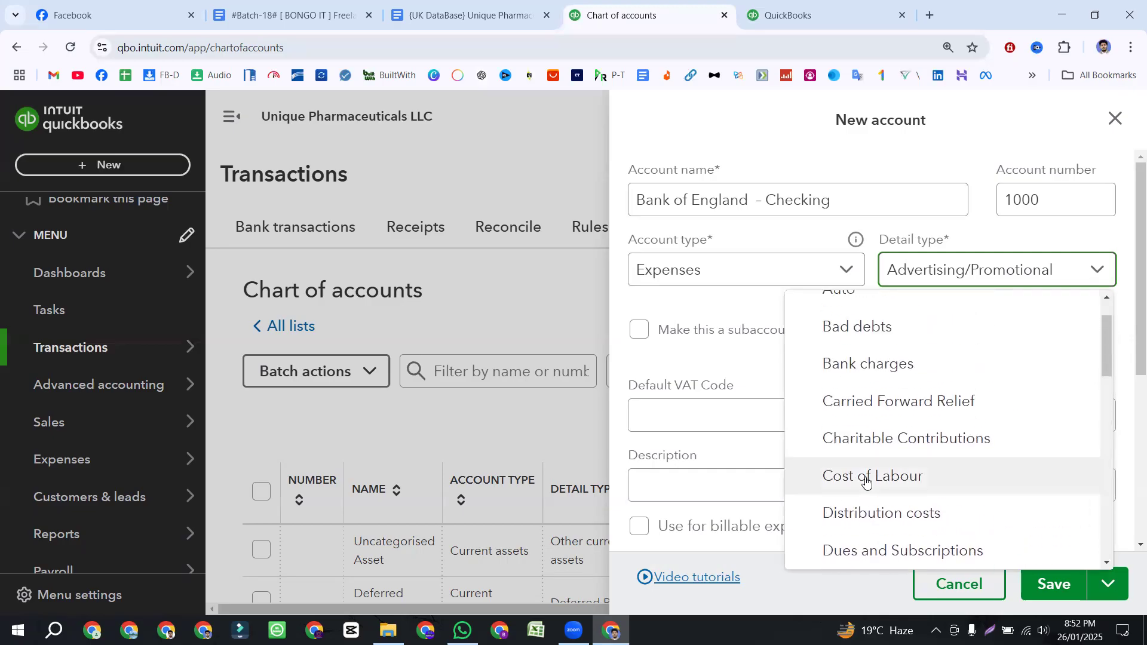
- Switch the account type back to Other Expense and review its Detail type options
left_click(692, 270)
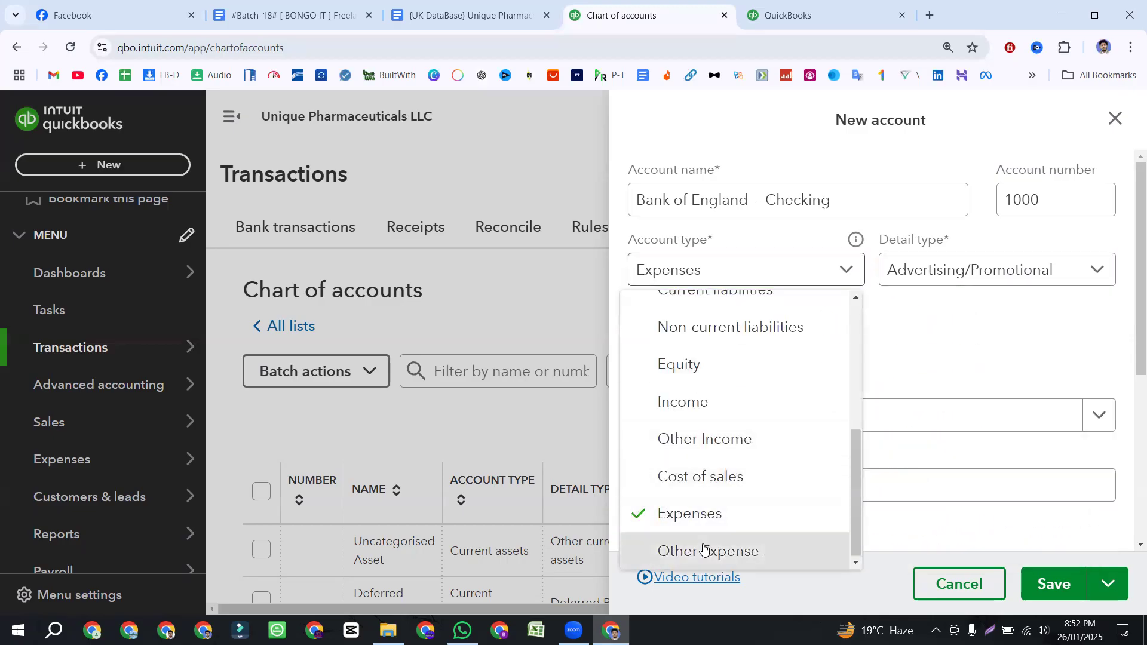
left_click(702, 549)
left_click(926, 275)
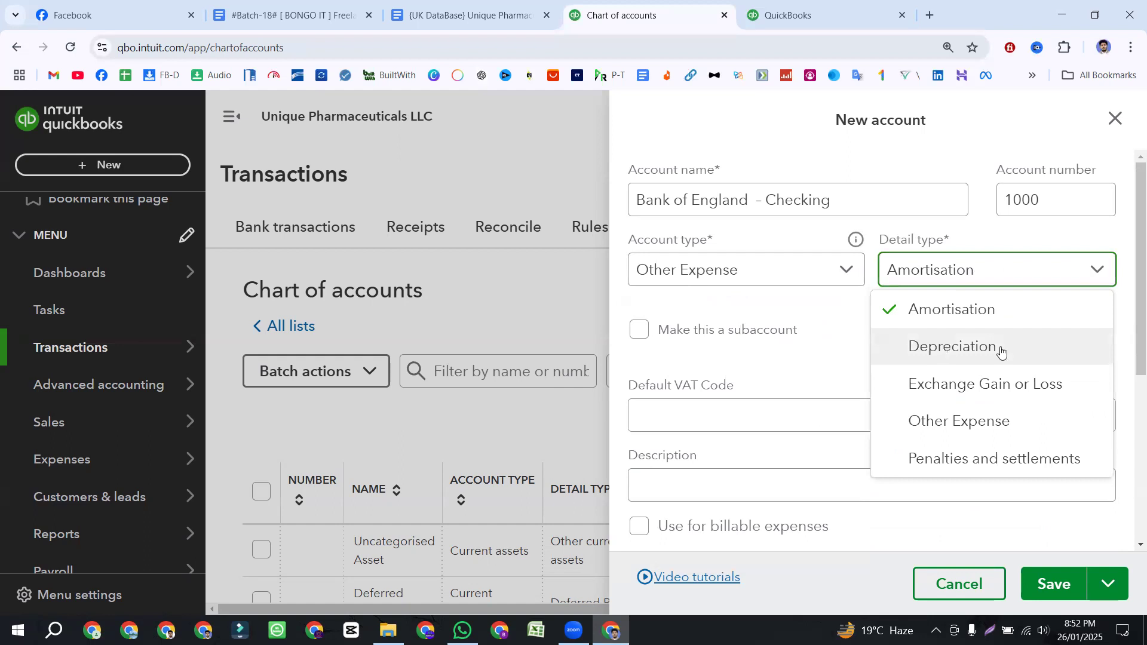
- Change the account type to Debtors and check which Detail type options it offers
left_click(724, 269)
scroll(687, 406, "up", 6)
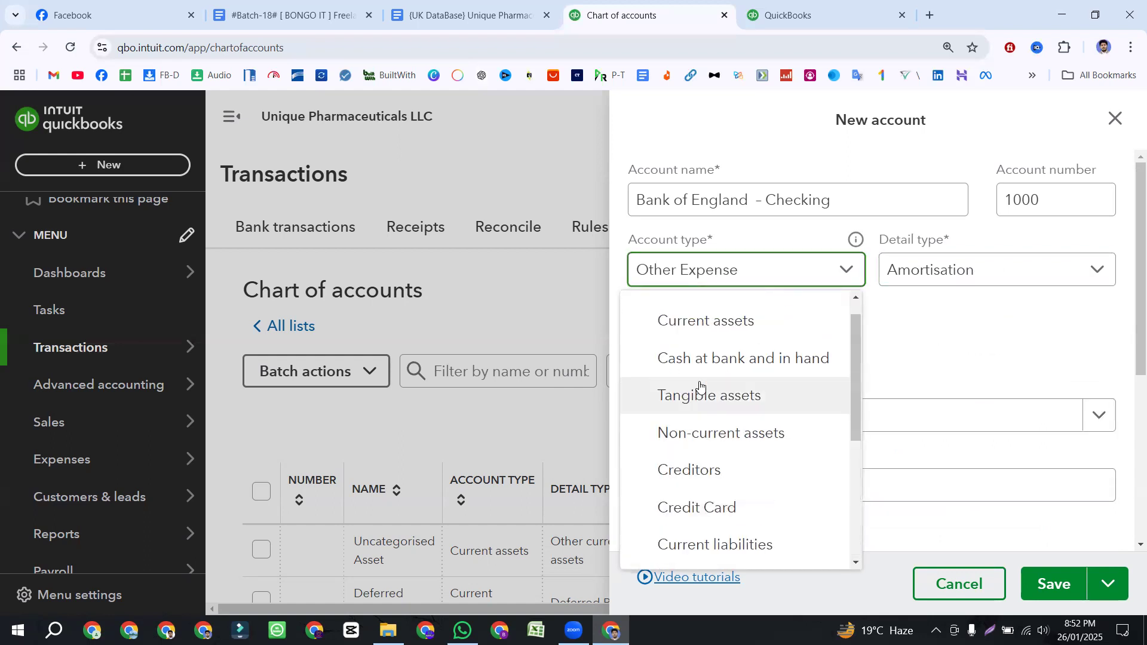
scroll(693, 359, "up", 1)
left_click(683, 316)
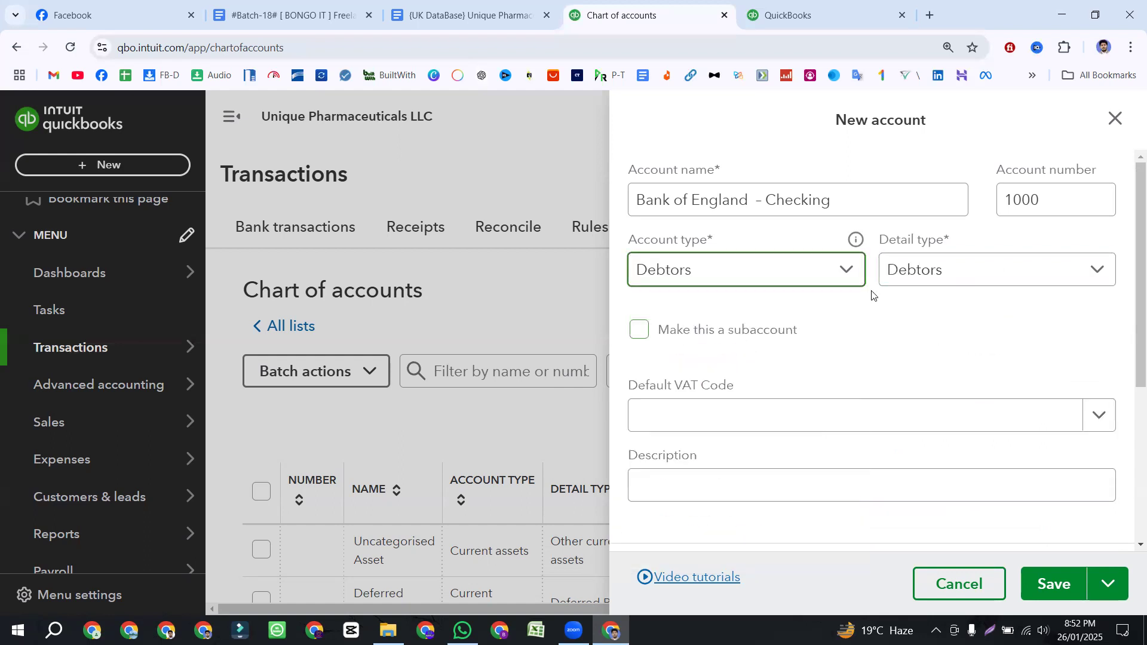
left_click(912, 274)
- Set the account type to Current assets and examine all of its Detail type options
left_click(737, 278)
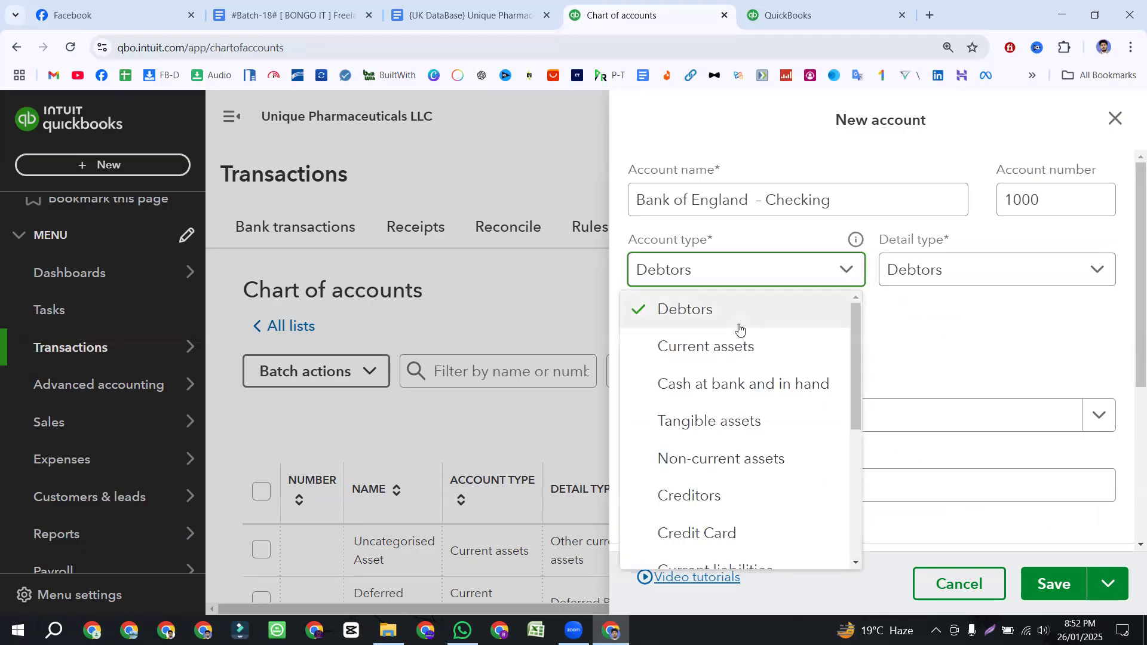
left_click(710, 354)
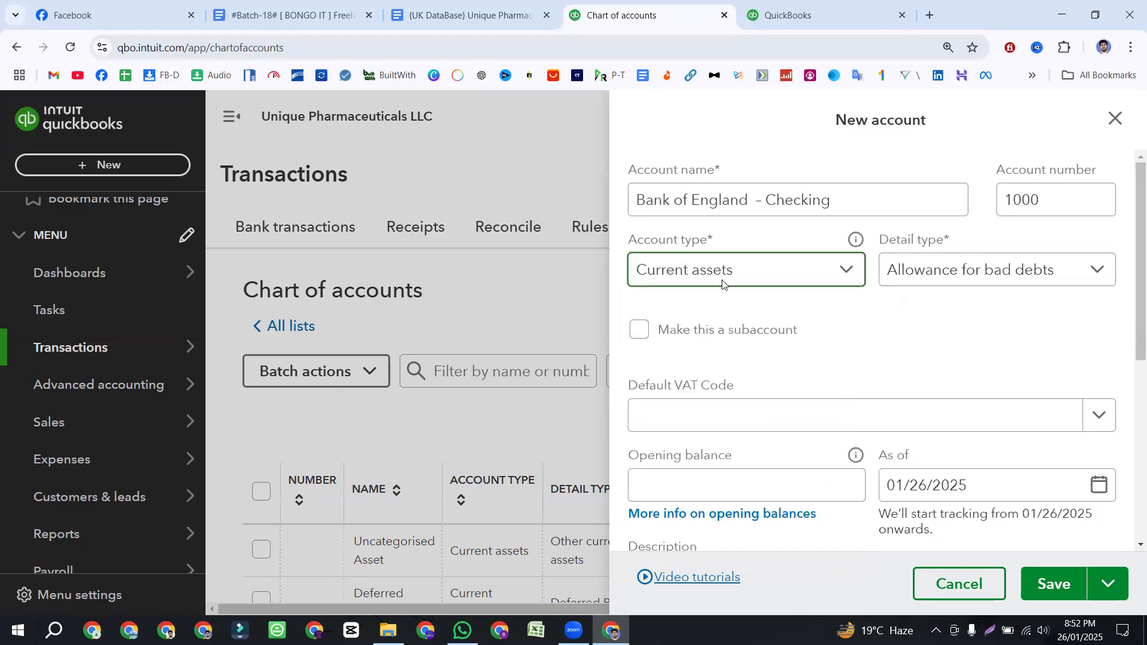
left_click(988, 267)
scroll(966, 442, "down", 1)
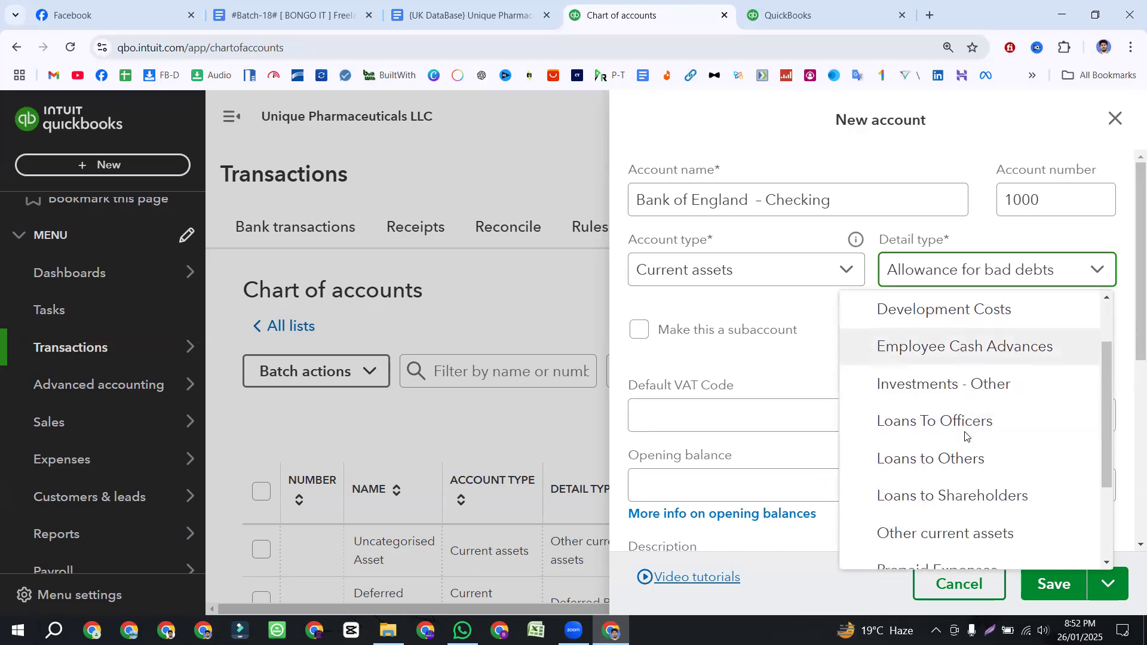
scroll(965, 436, "down", 2)
scroll(965, 440, "up", 3)
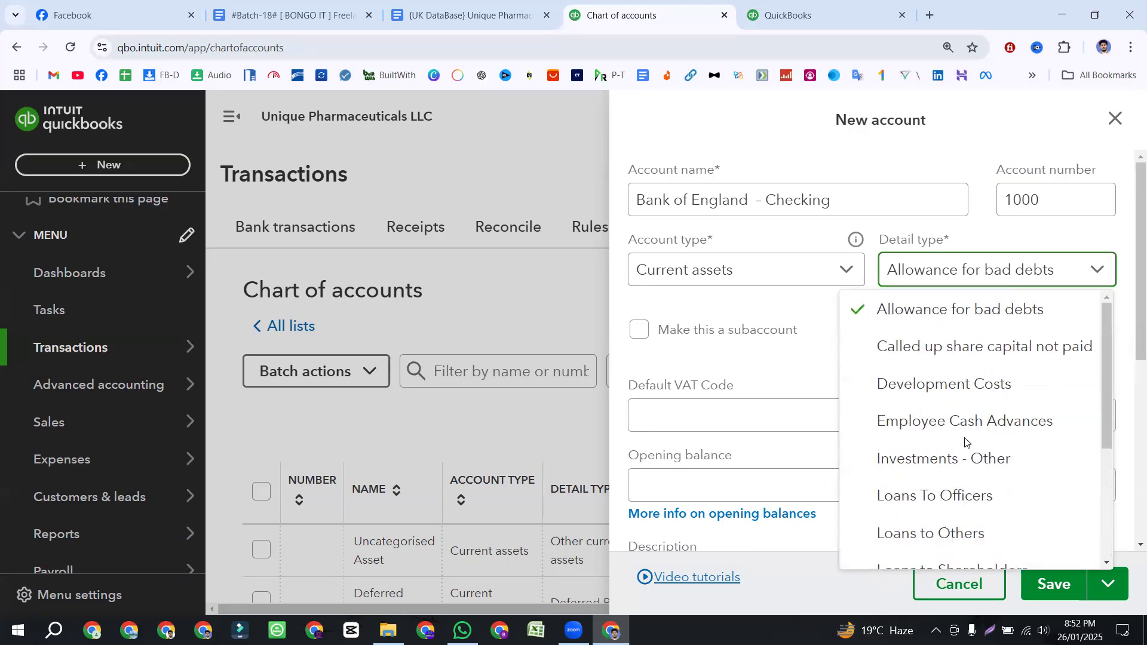
- Set the account type to Cash at bank and in hand and review its Detail type options
left_click(756, 265)
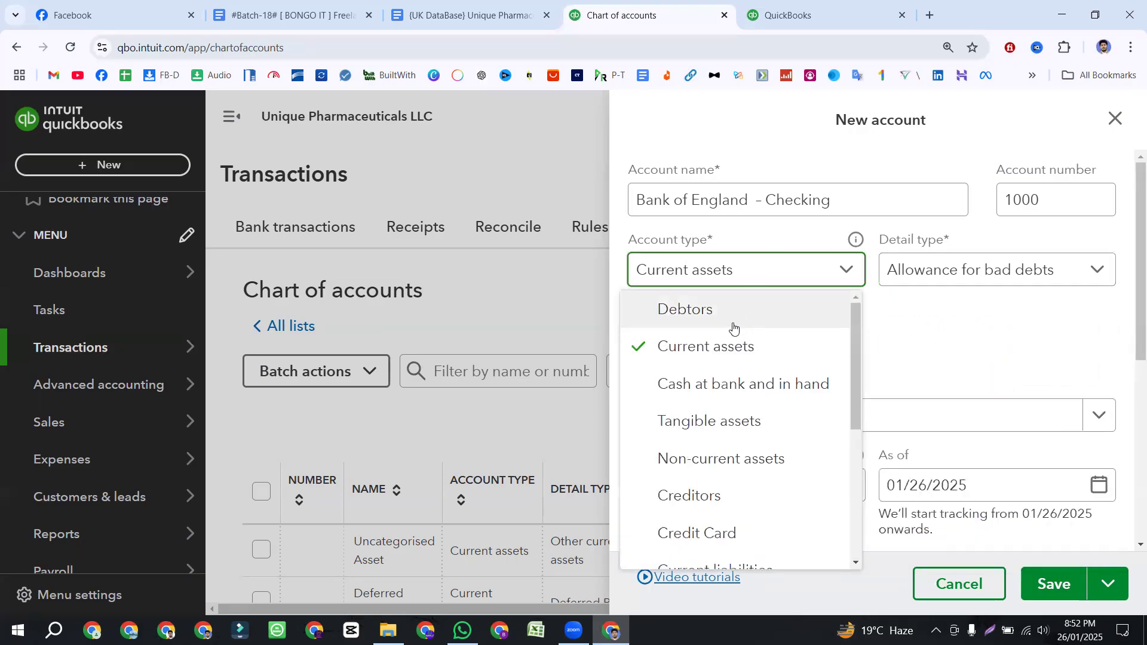
left_click(725, 389)
left_click(961, 270)
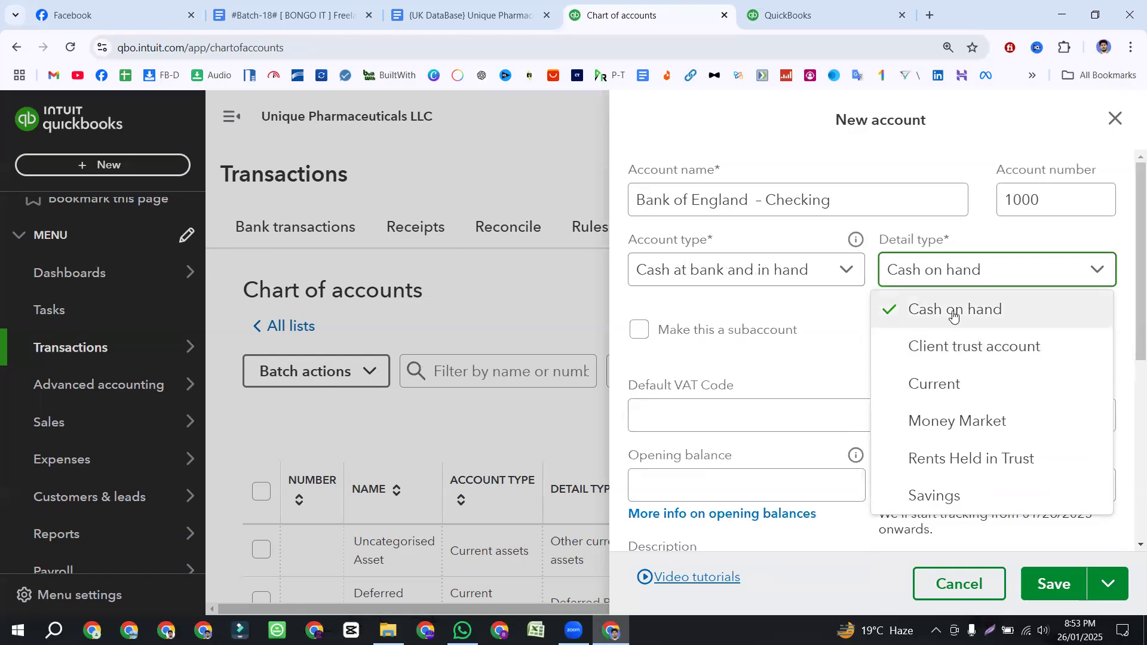
- Change the account type to Tangible assets and look through its entire range of Detail type options
left_click(779, 272)
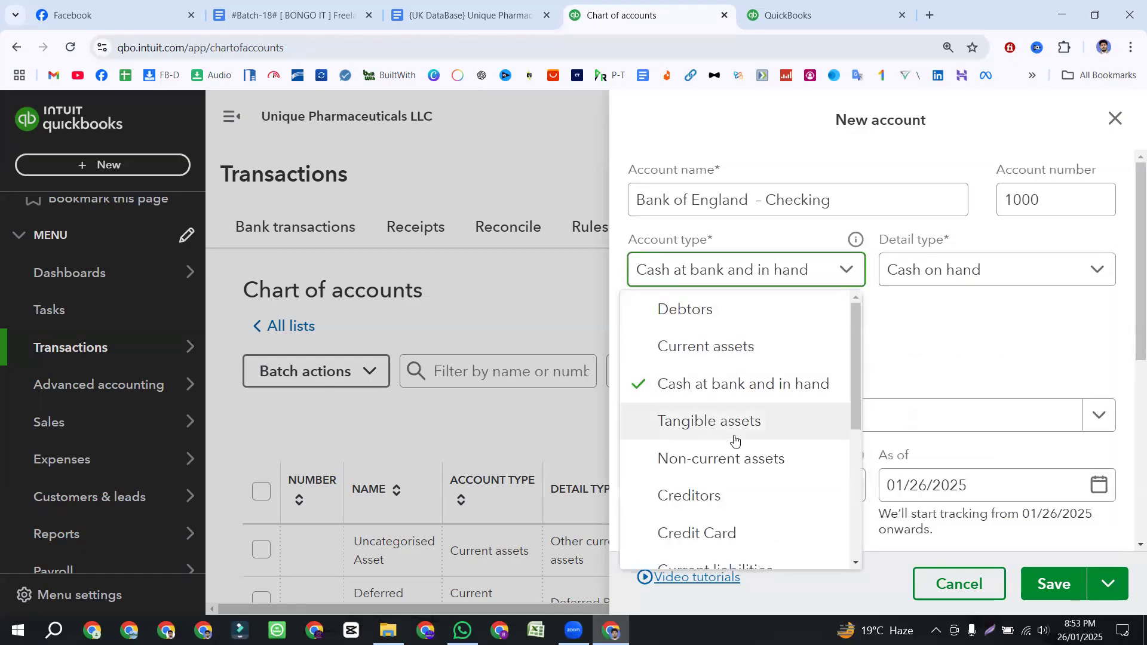
left_click(731, 433)
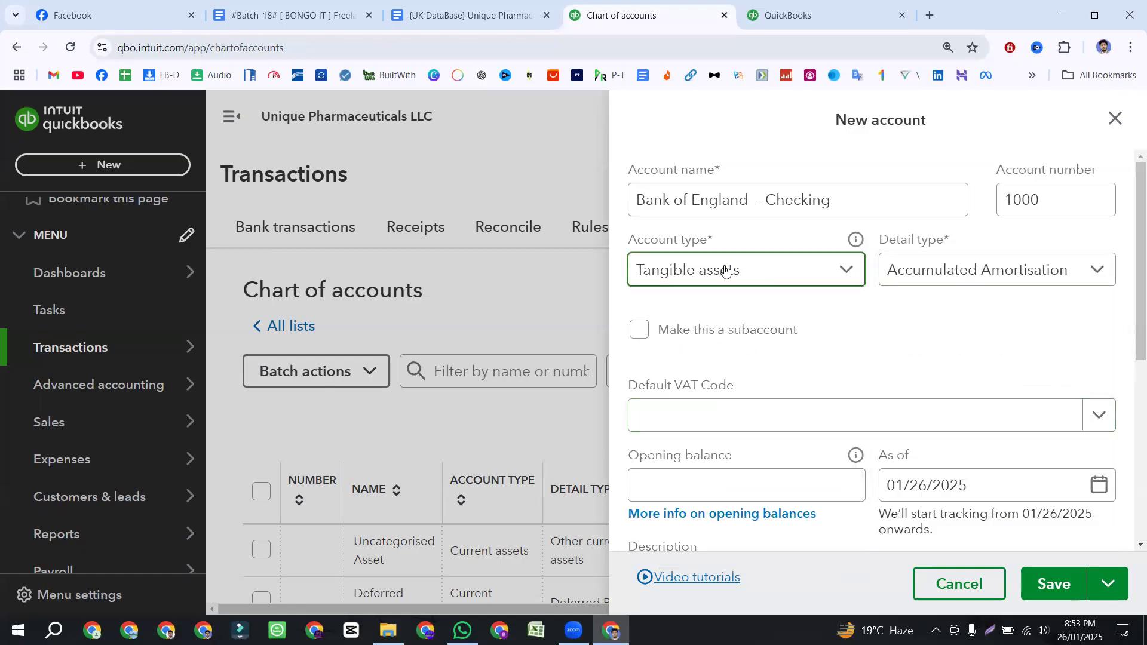
left_click(977, 270)
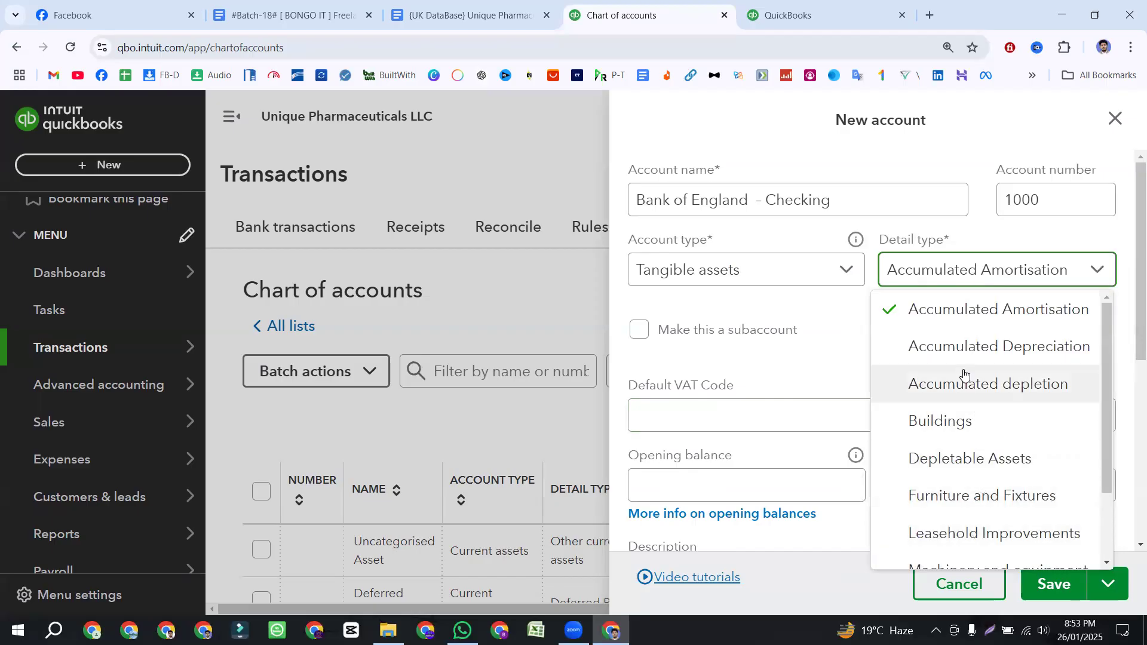
scroll(969, 394, "down", 2)
left_click(756, 273)
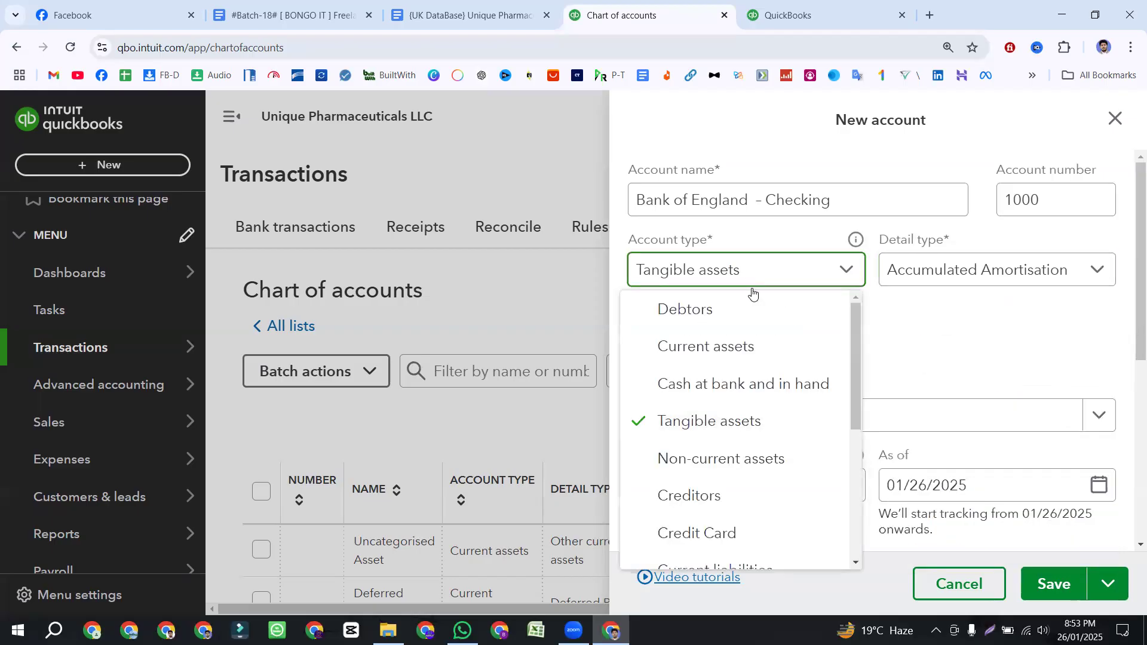
left_click(921, 273)
scroll(961, 516, "down", 2)
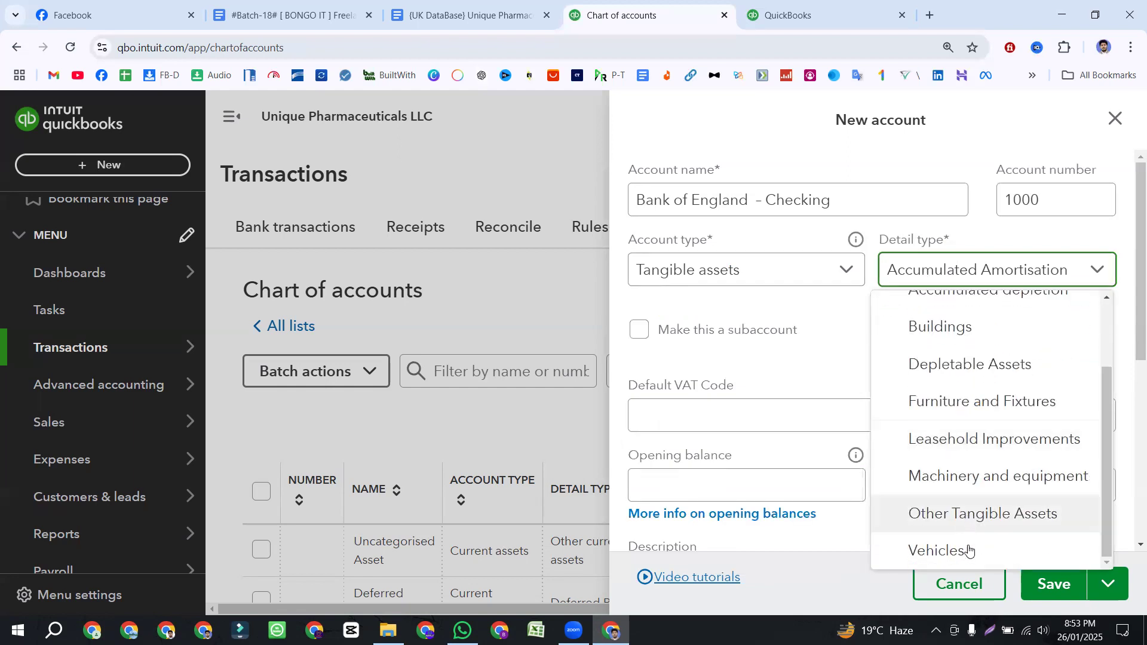
scroll(968, 478, "up", 3)
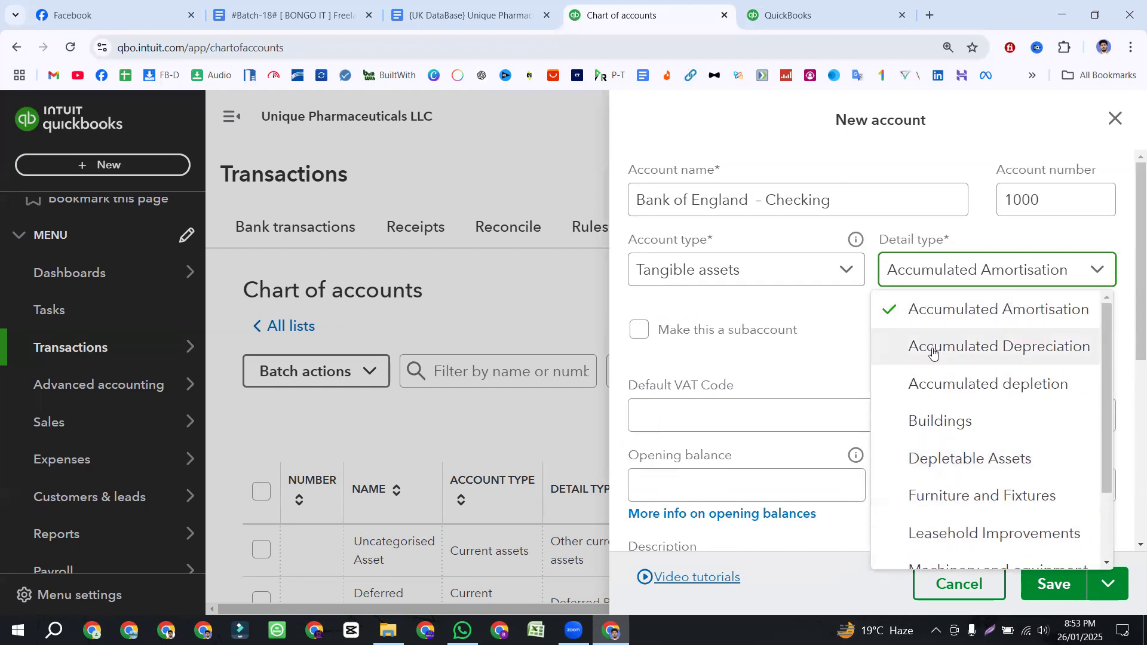
- Set the account type to Non-current assets and examine its available Detail type options
left_click(731, 270)
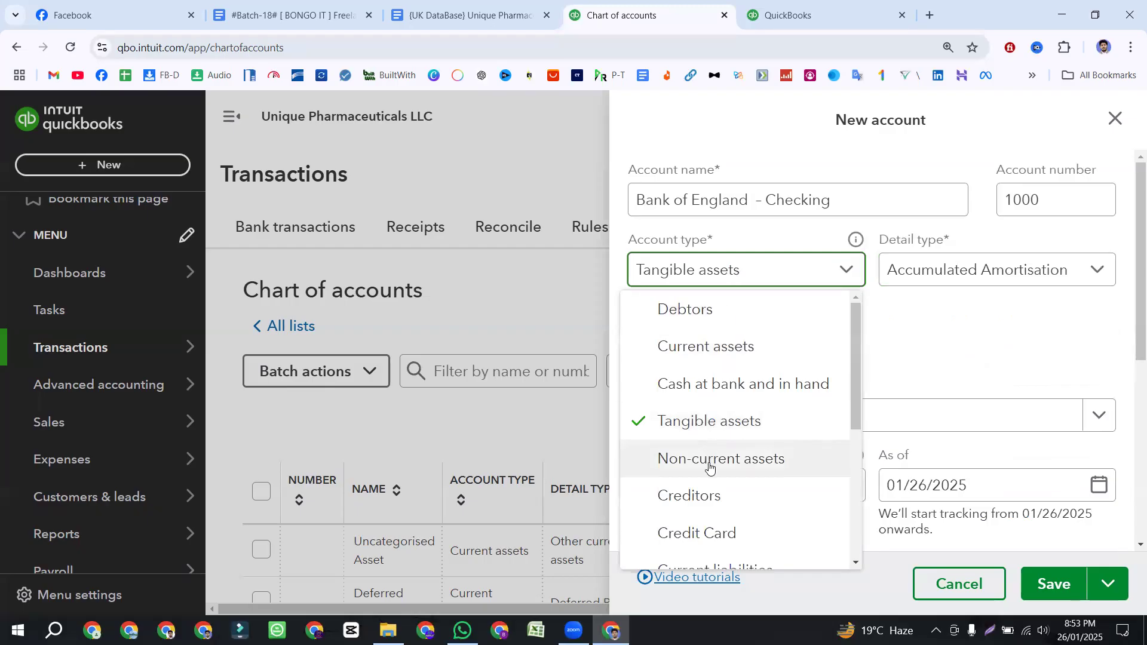
left_click(731, 468)
left_click(940, 266)
scroll(920, 394, "down", 2)
scroll(908, 417, "down", 1)
scroll(902, 451, "up", 3)
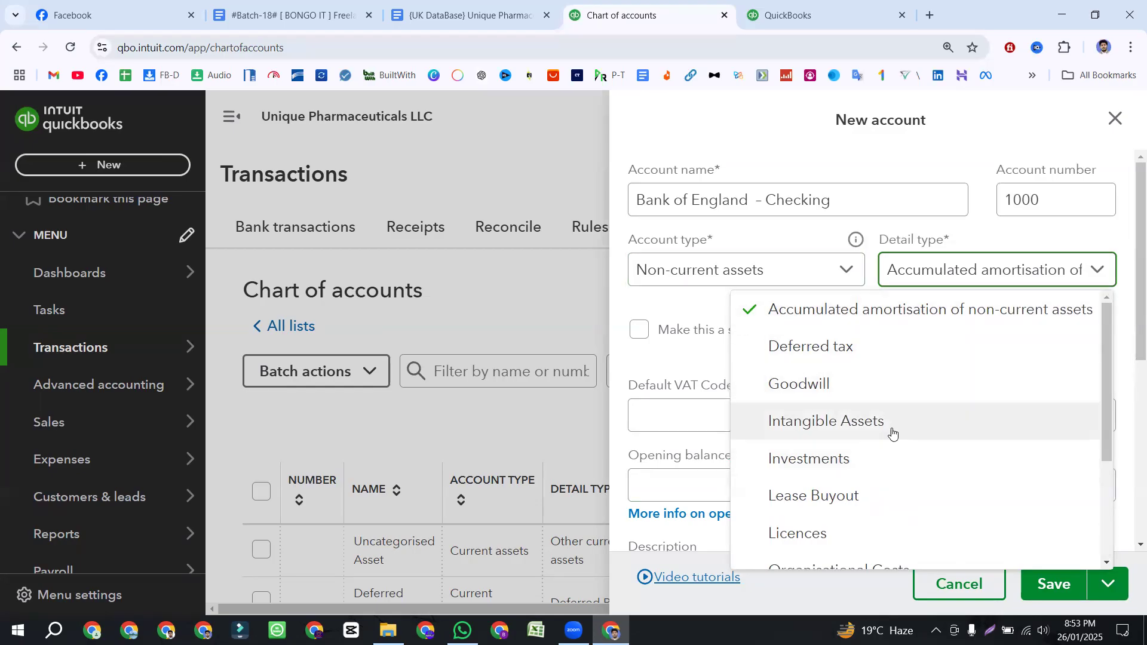
- Check the Detail type options for the Creditors account type and for Credit Card, leaving the account type on Credit Card
left_click(671, 280)
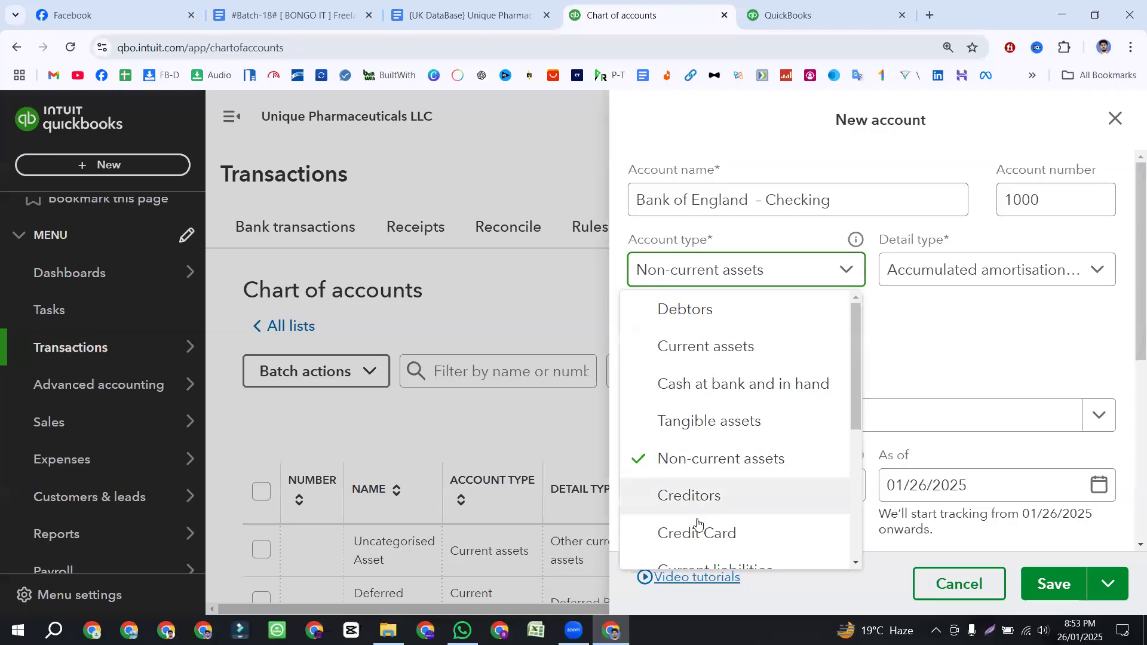
left_click(691, 498)
left_click(922, 269)
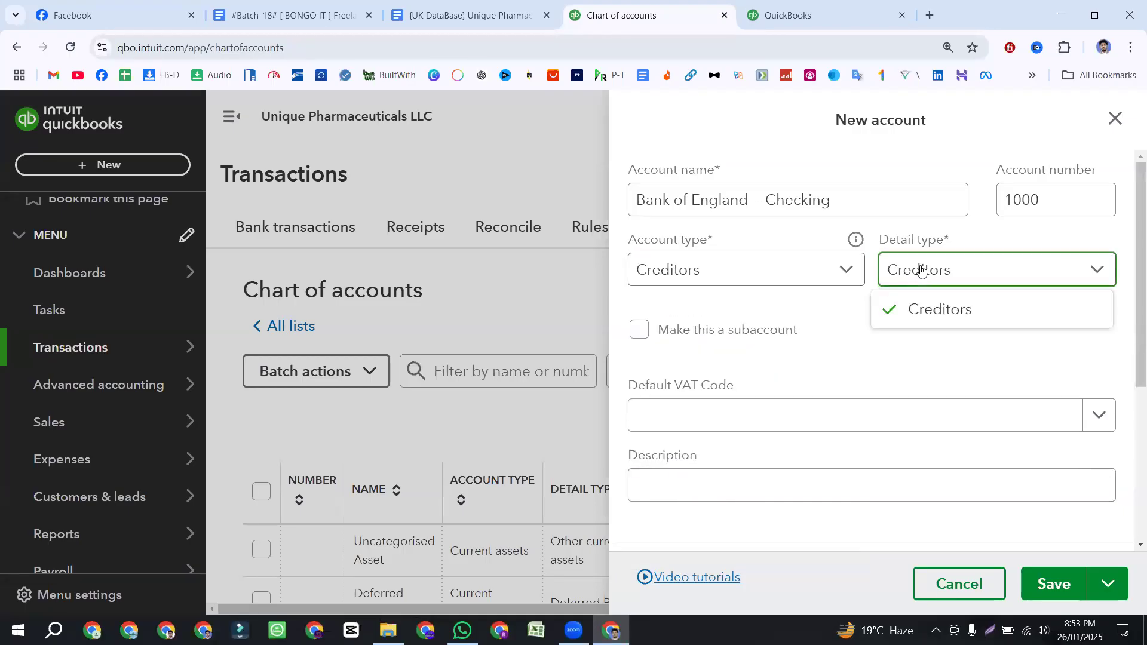
left_click(671, 268)
left_click(681, 276)
left_click(682, 276)
scroll(705, 448, "down", 2)
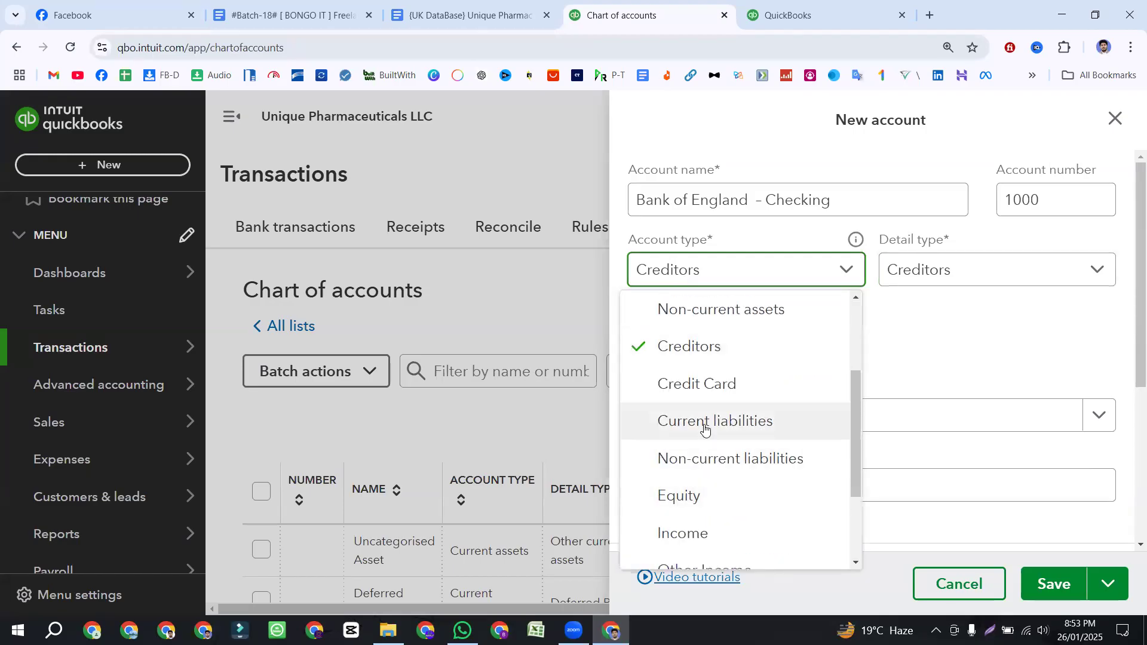
left_click(698, 389)
left_click(941, 265)
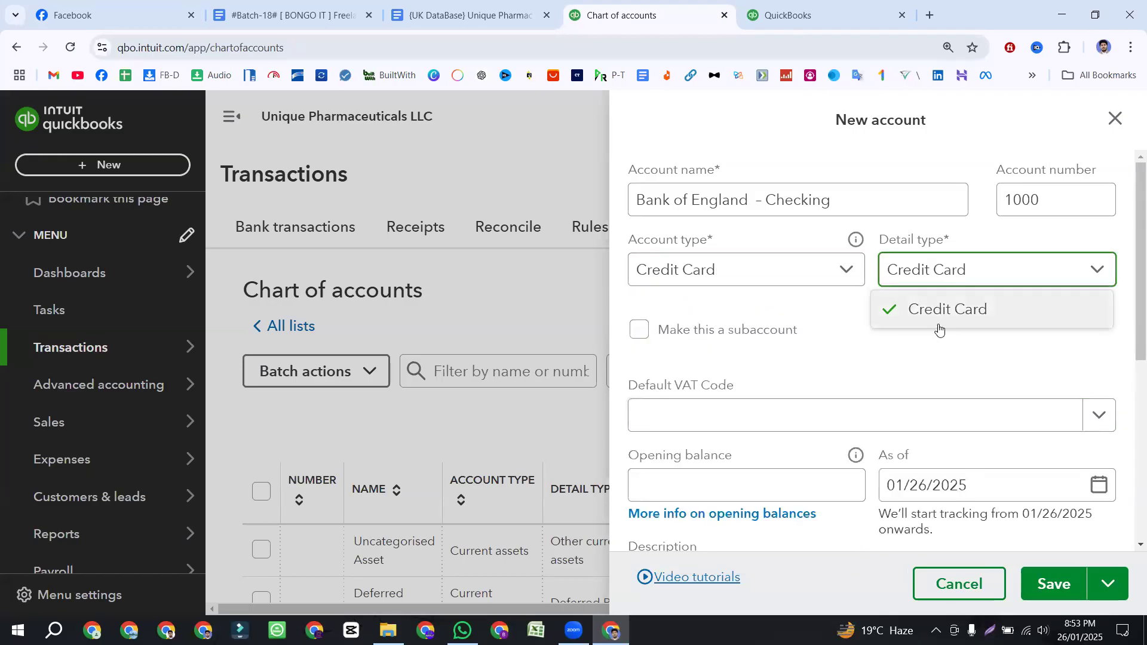
- Change the account type to Current liabilities and look through all of its Detail type options
left_click(736, 284)
left_click(736, 280)
scroll(707, 417, "down", 2)
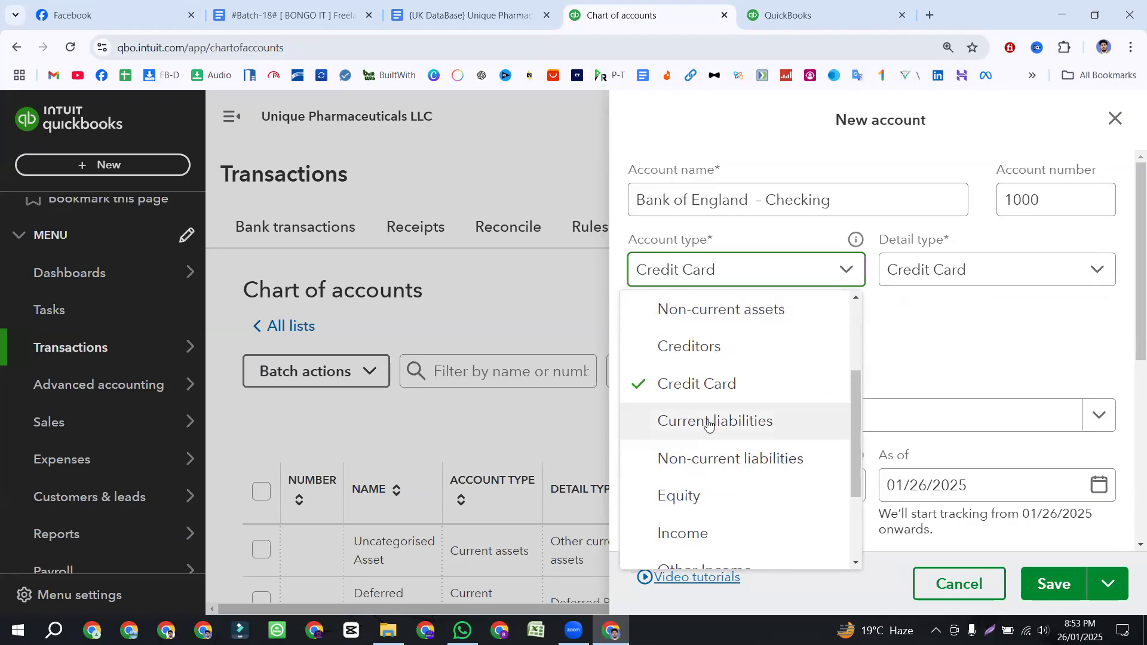
left_click(706, 418)
left_click(936, 276)
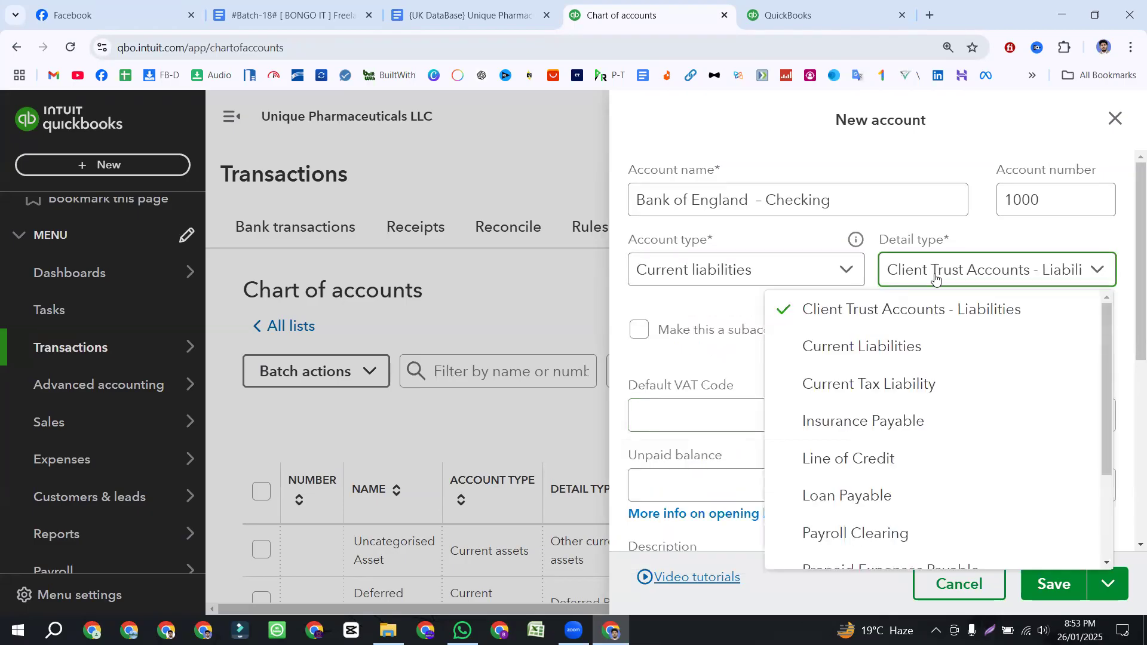
scroll(866, 406, "down", 2)
scroll(858, 432, "up", 2)
scroll(858, 431, "down", 2)
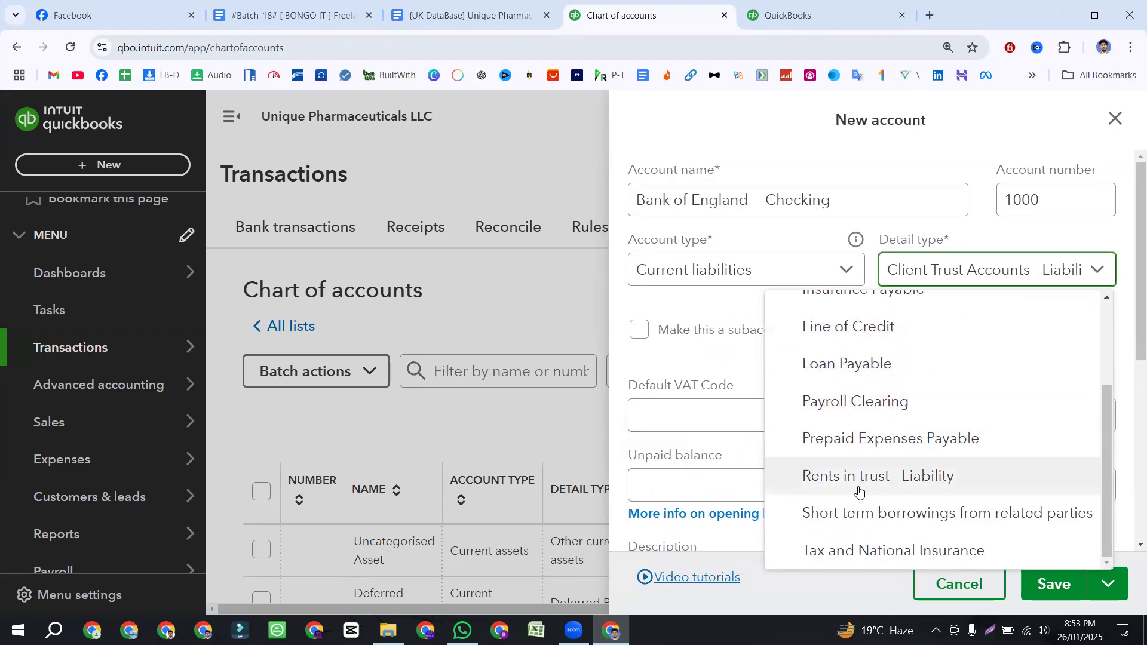
- Set the account type to Non-current liabilities and review the Detail type options it offers
left_click(725, 271)
left_click(716, 275)
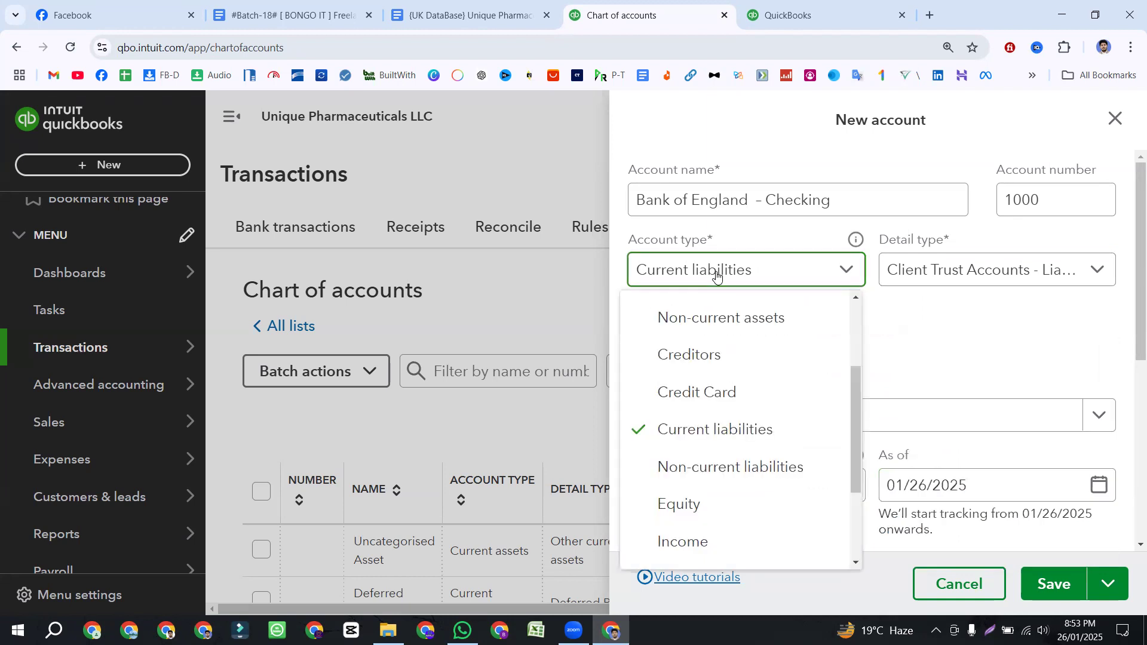
left_click(710, 467)
left_click(929, 279)
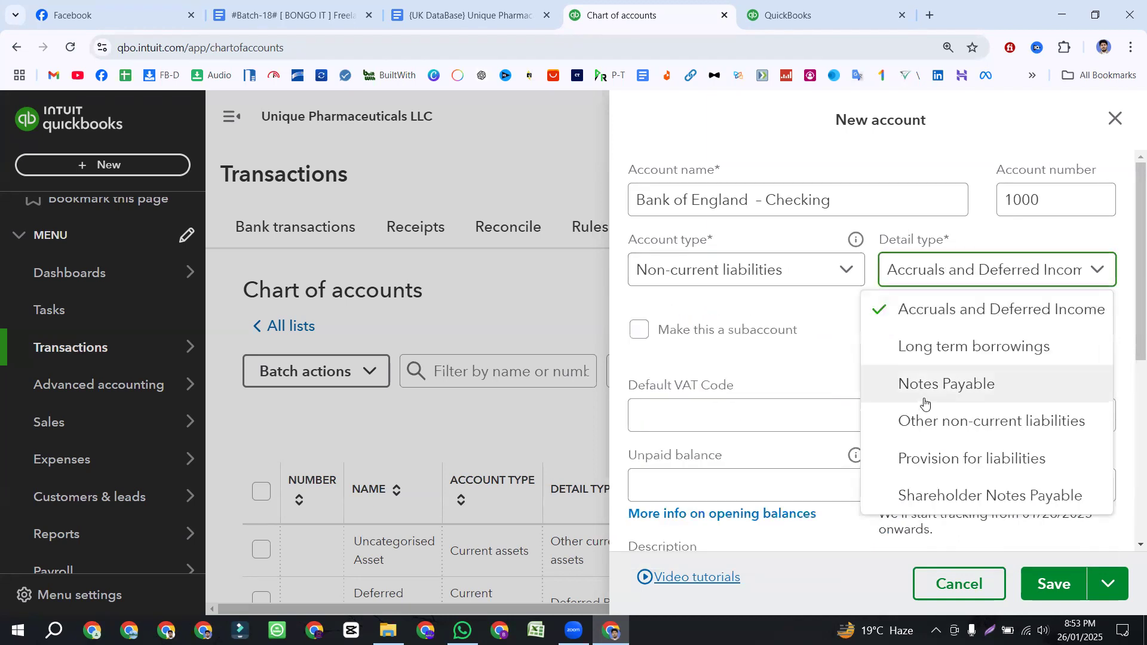
- Set the account type to Equity and examine the full range of its Detail type options
left_click(750, 268)
scroll(728, 442, "down", 2)
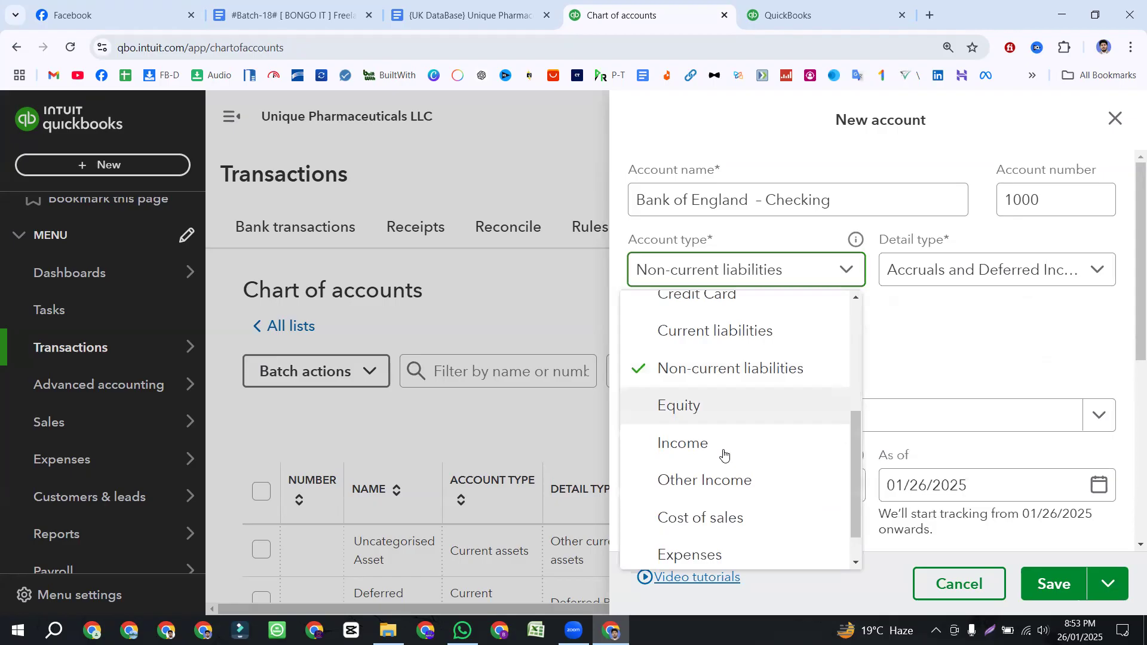
scroll(717, 404, "up", 1)
left_click(707, 449)
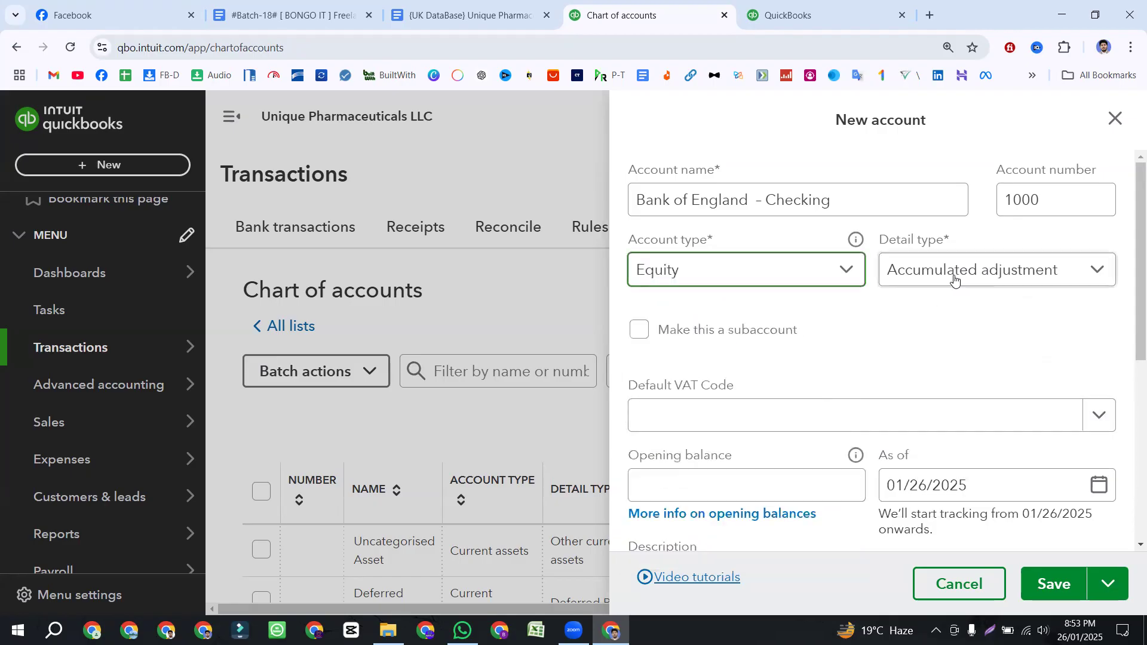
left_click(952, 274)
scroll(932, 466, "down", 4)
scroll(972, 466, "up", 5)
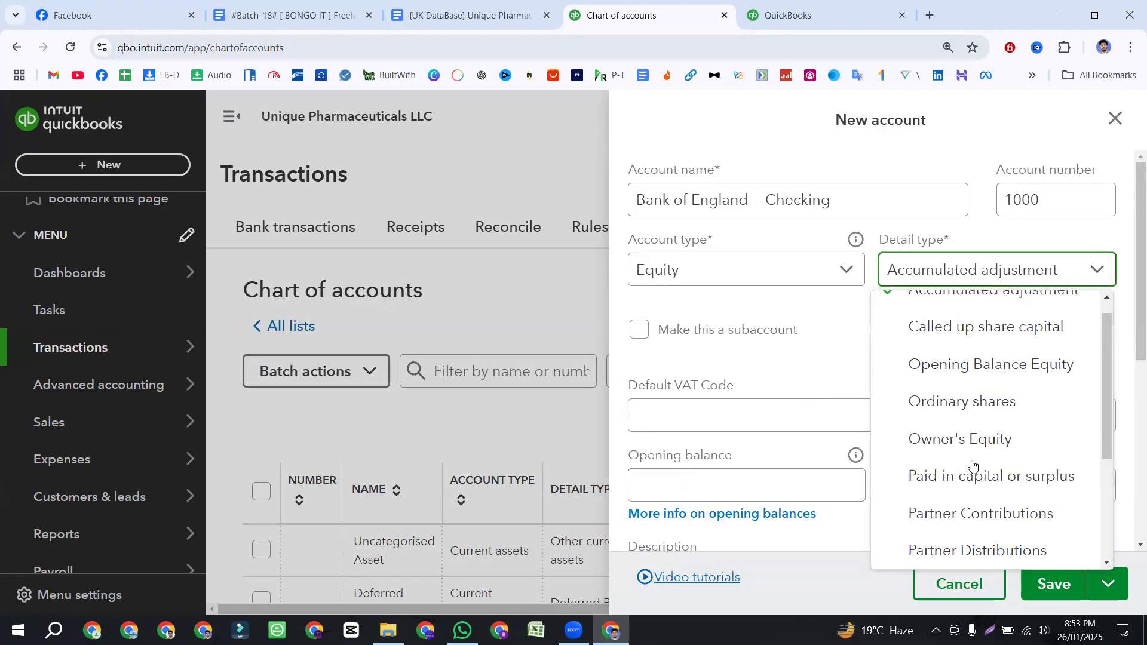
- Set the account type to Income and look through its Detail type options
left_click(732, 279)
left_click(695, 472)
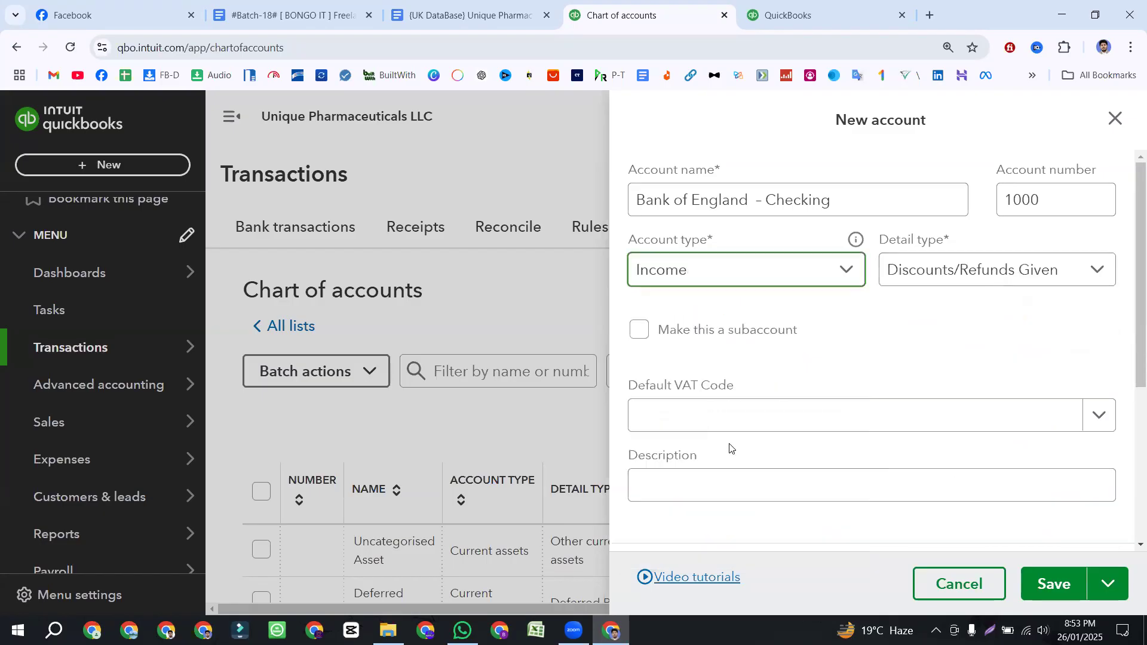
left_click(939, 269)
scroll(938, 469, "down", 2)
scroll(939, 463, "up", 2)
- Switch the account type briefly to Other Income, return it to Income and examine Income's full Detail type list again
left_click(696, 271)
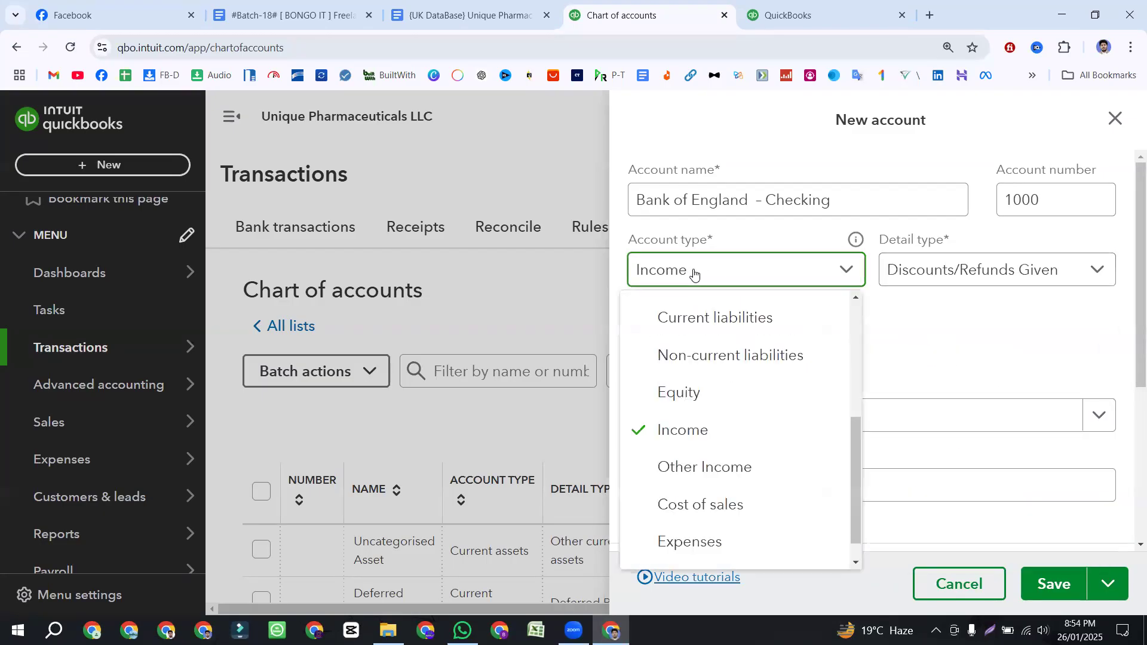
left_click(709, 469)
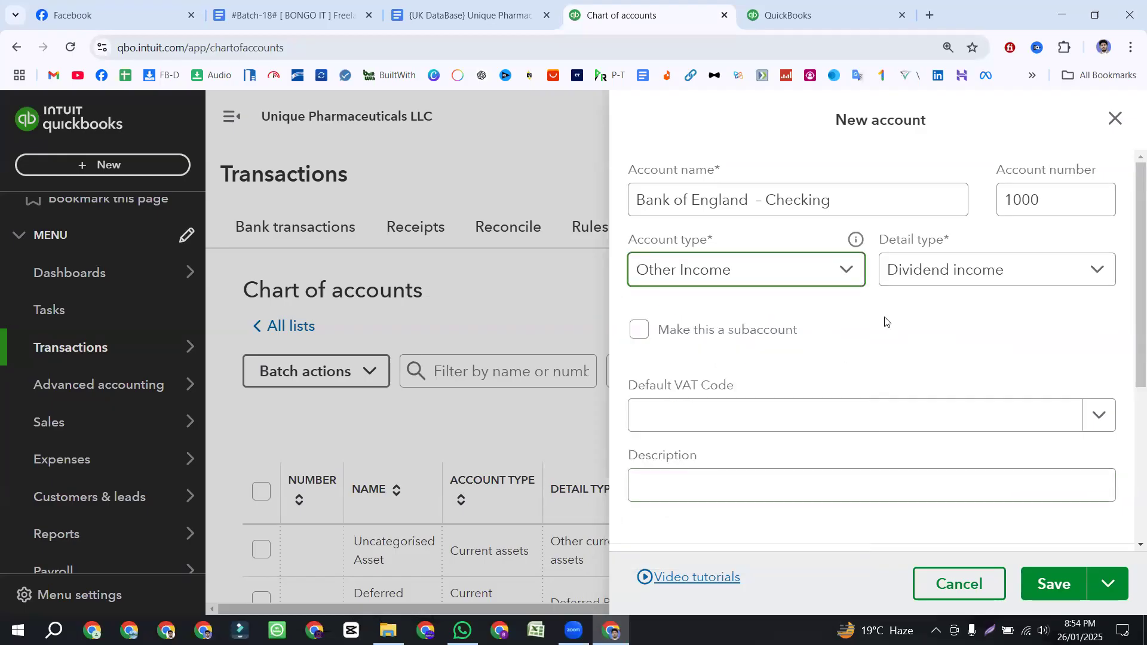
left_click(722, 279)
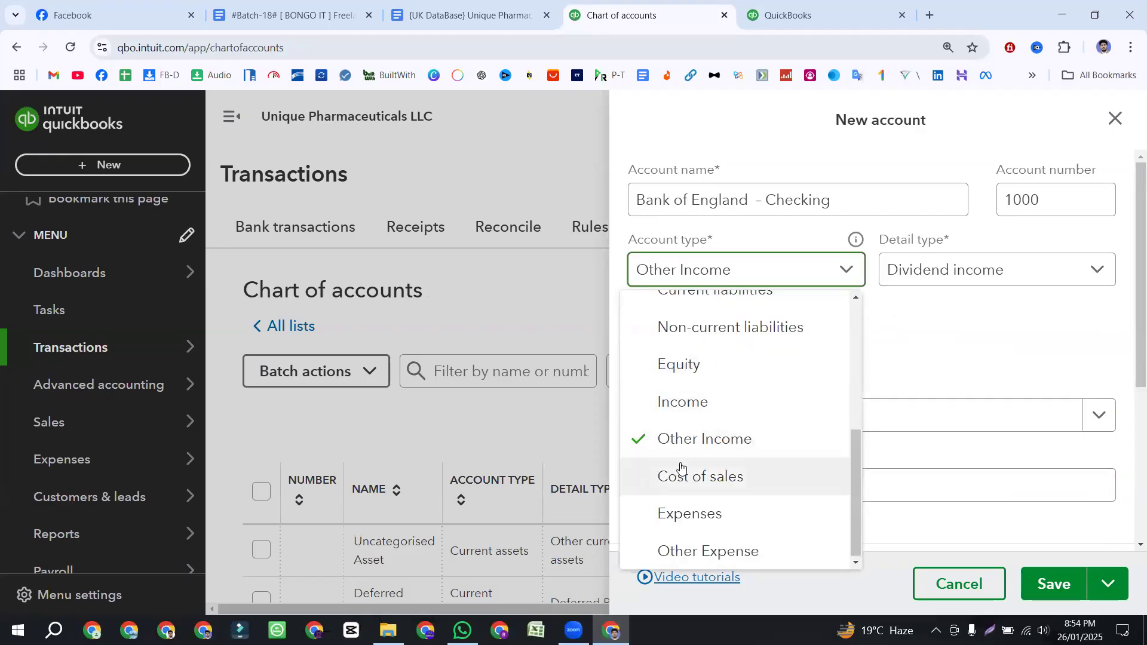
left_click(679, 401)
left_click(950, 280)
scroll(931, 439, "down", 2)
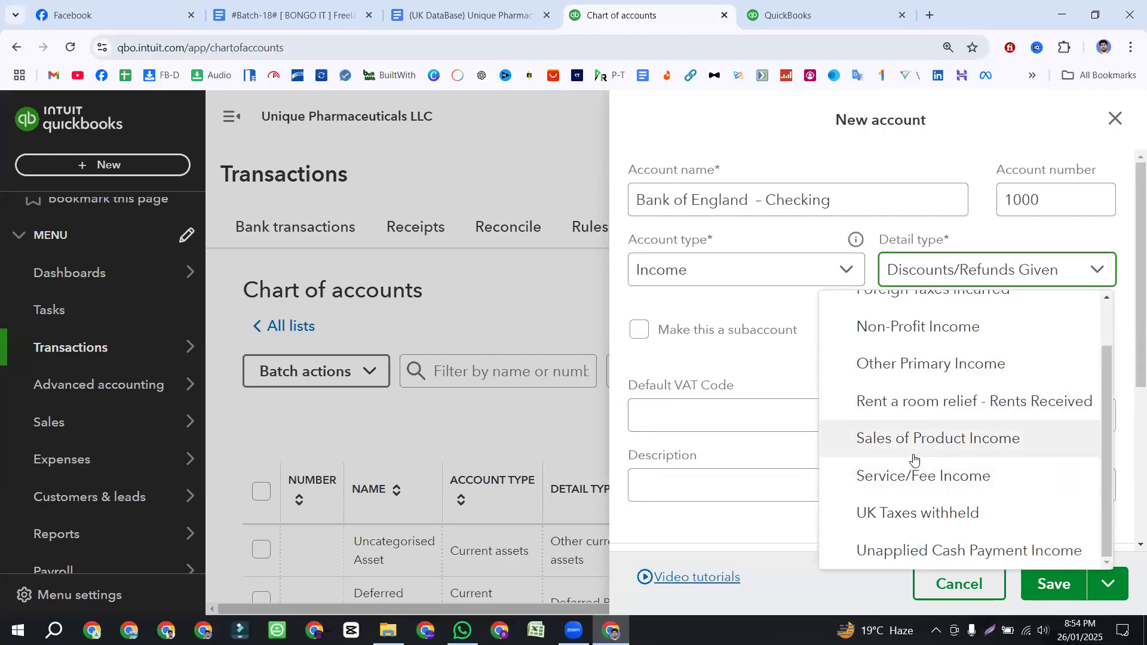
scroll(903, 454, "up", 2)
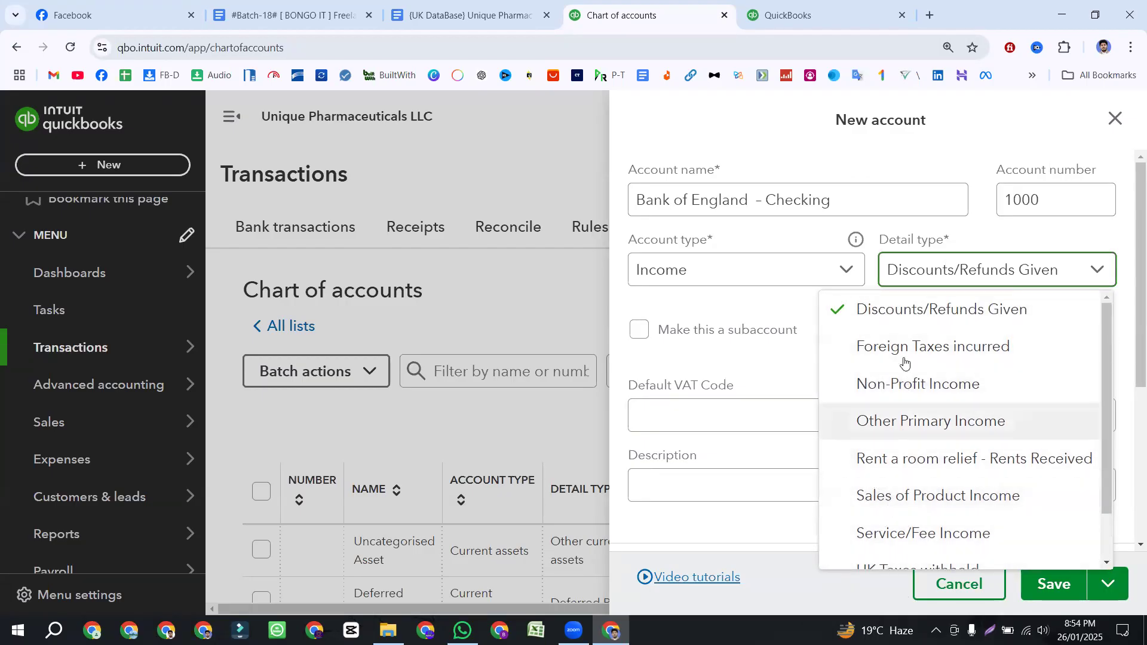
scroll(871, 476, "down", 1)
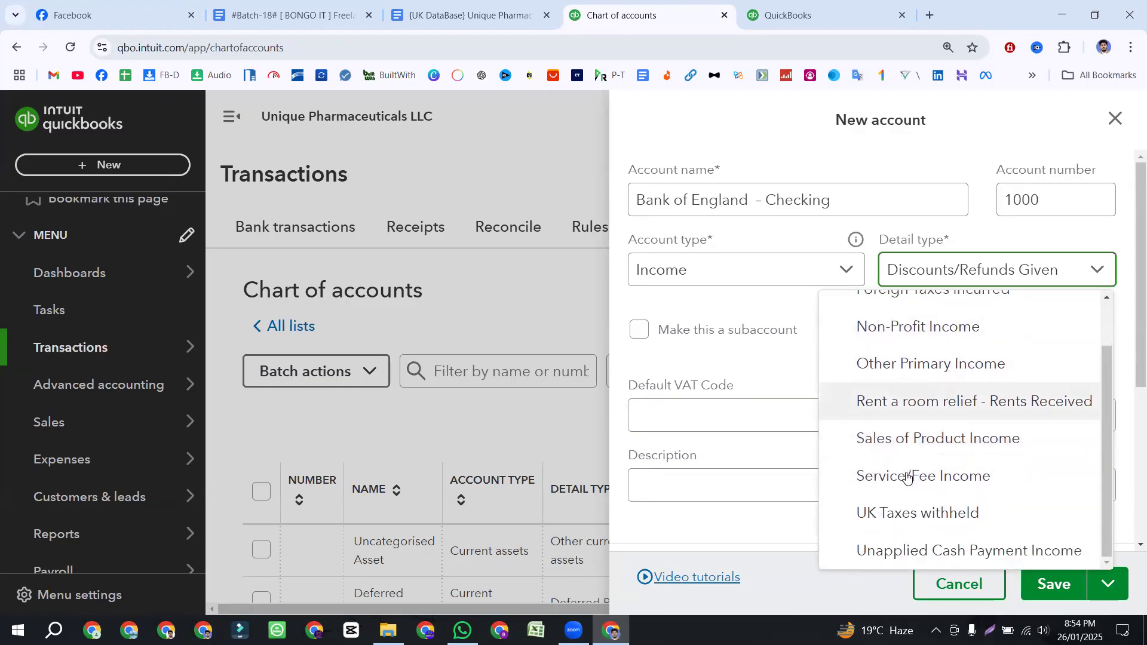
- Review the Detail type options for the Other Income account type and for Cost of sales, leaving the account type on Cost of sales
left_click(718, 261)
left_click(681, 466)
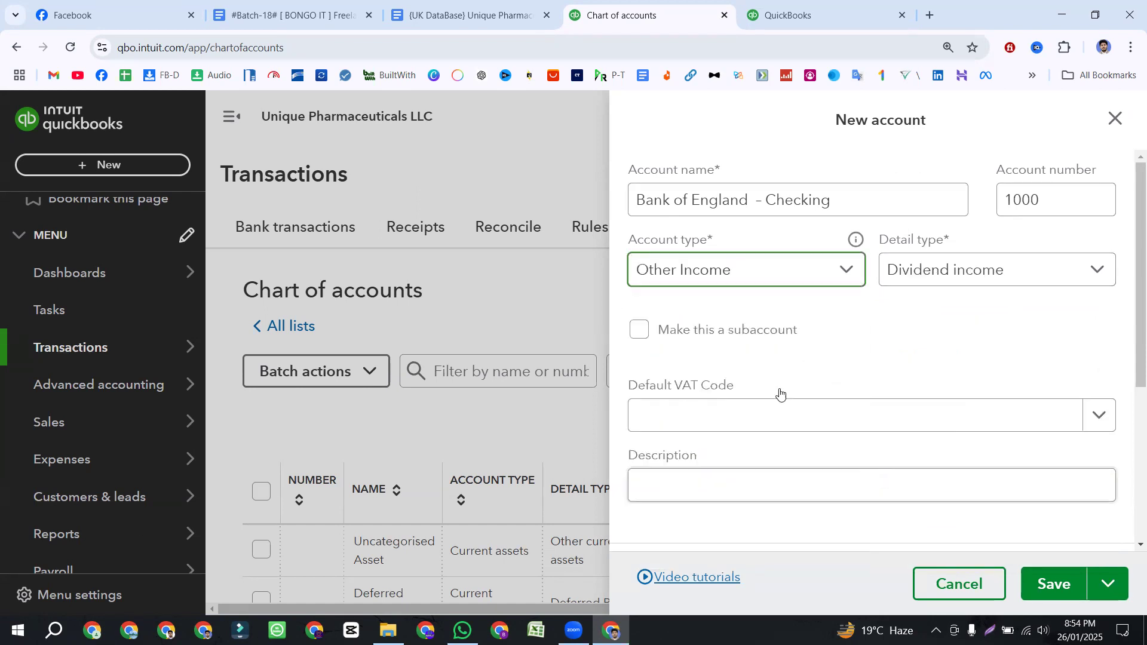
left_click(908, 278)
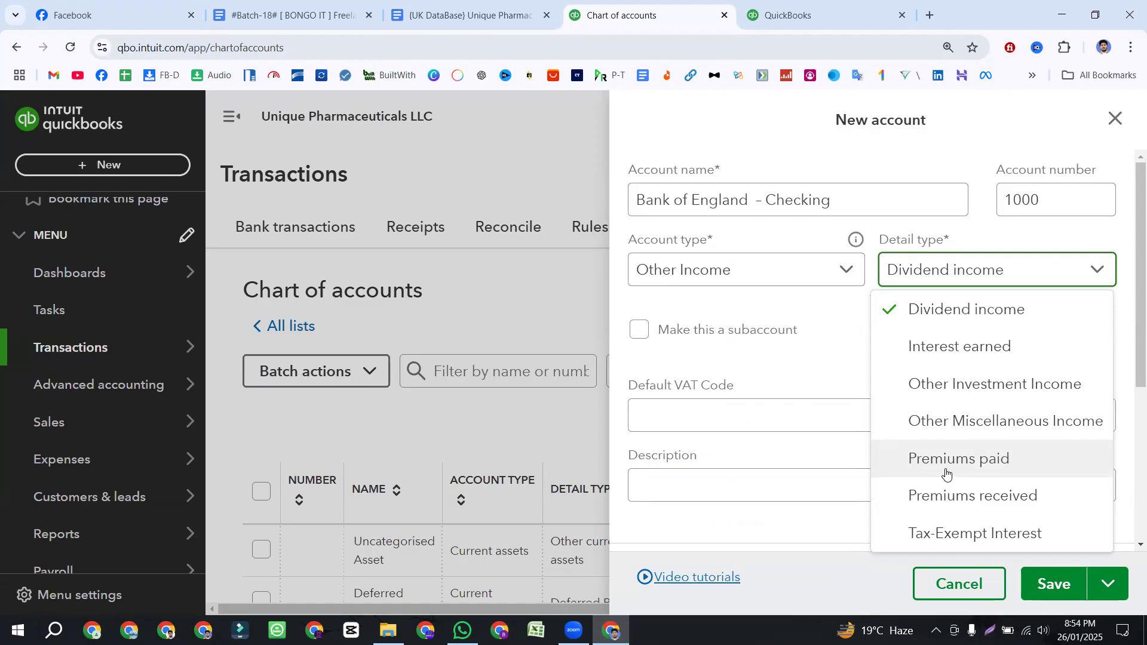
left_click(687, 270)
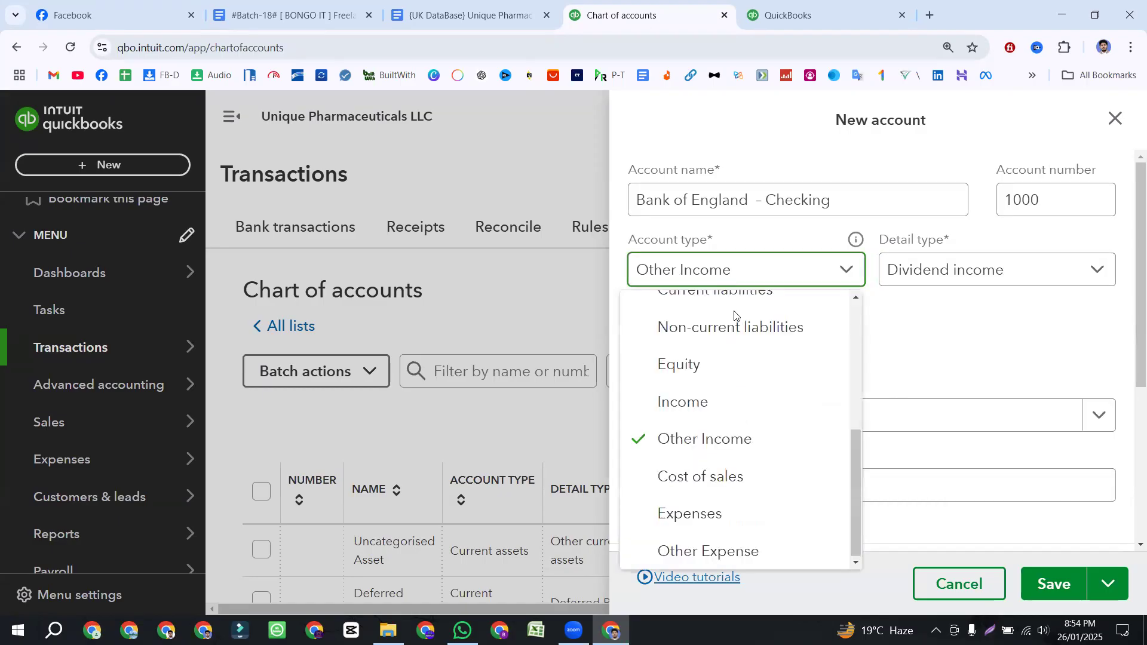
left_click(726, 477)
left_click(925, 275)
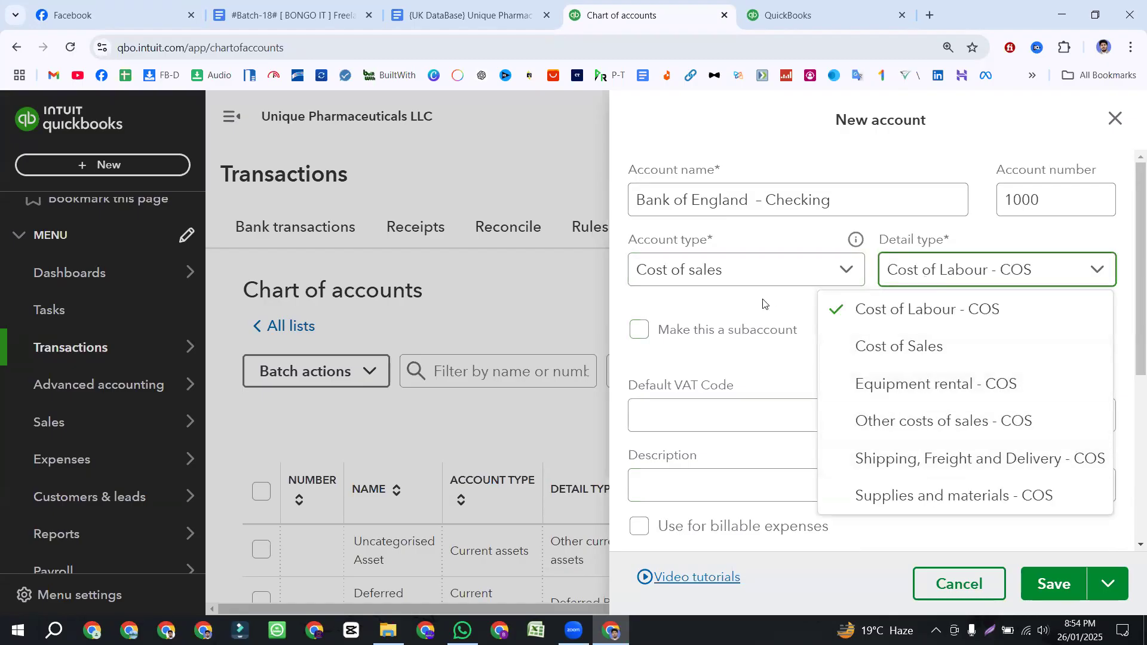
- Change the account type to Expenses and browse its long list of Detail type options
left_click(735, 271)
left_click(720, 515)
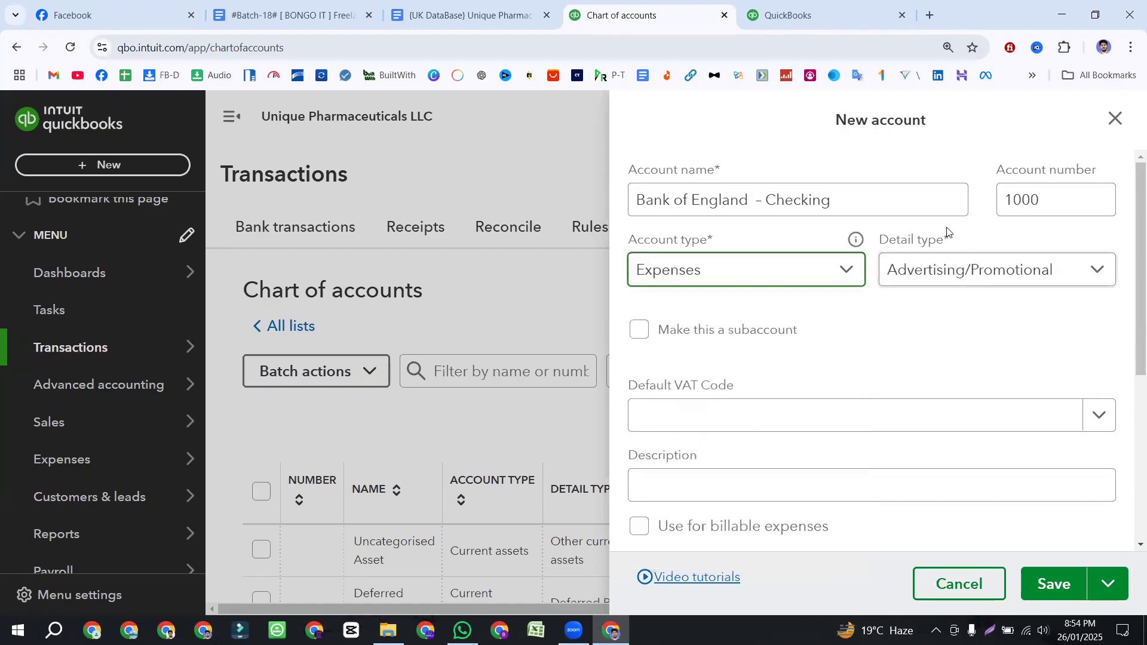
left_click(944, 263)
scroll(932, 363, "down", 5)
scroll(932, 364, "down", 5)
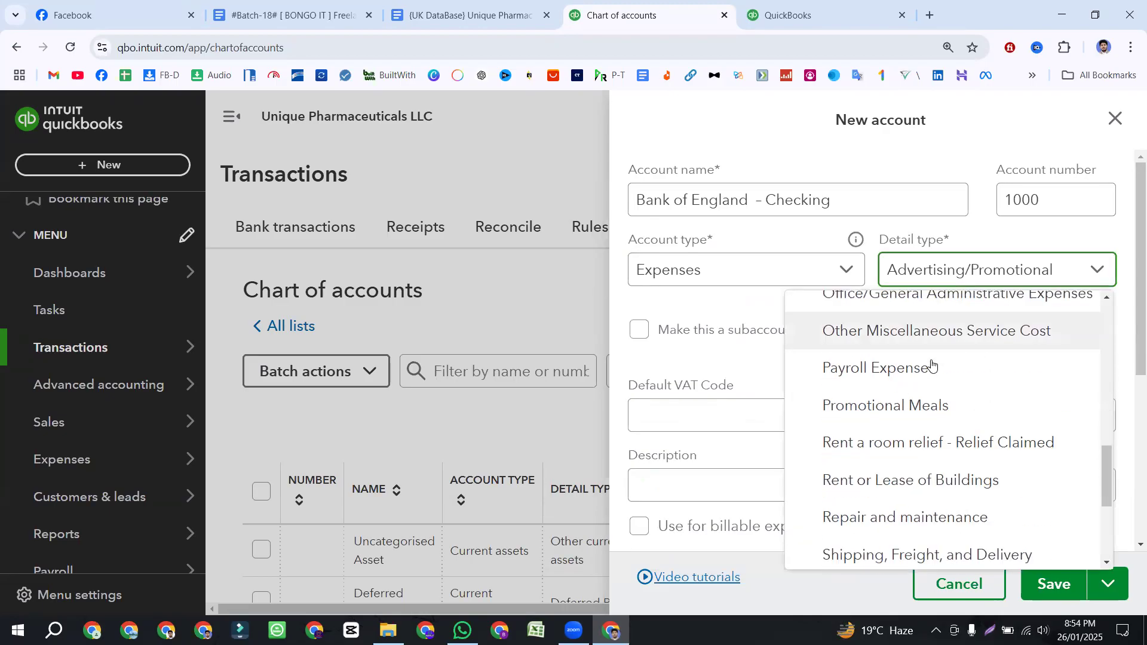
- Set the account type to Other Expense and check the Detail type options it offers
left_click(712, 275)
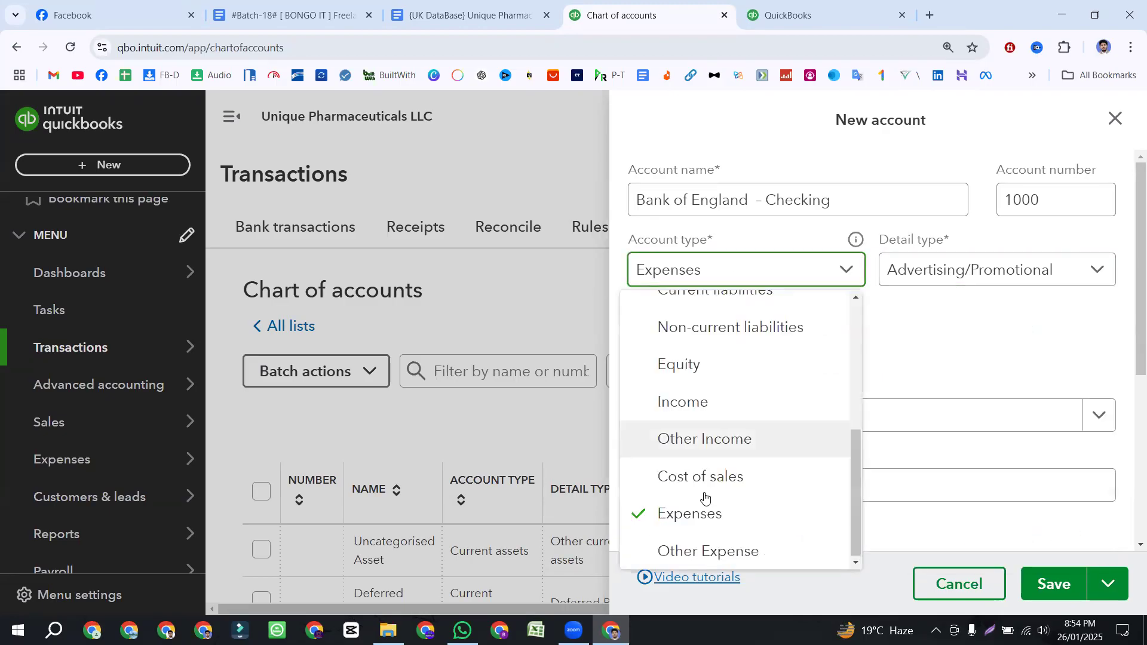
left_click(731, 548)
left_click(935, 276)
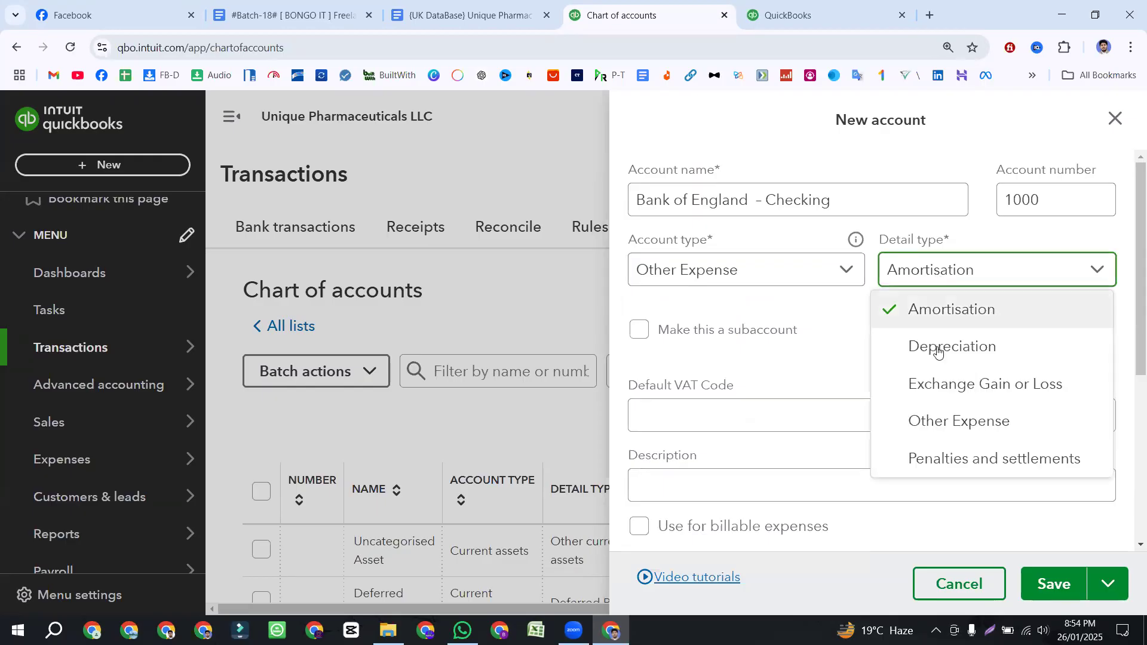
left_click(819, 327)
- Clear the account name and re-enter it as Bank of England – Checking
left_click(832, 195)
left_click_drag(833, 200, 659, 212)
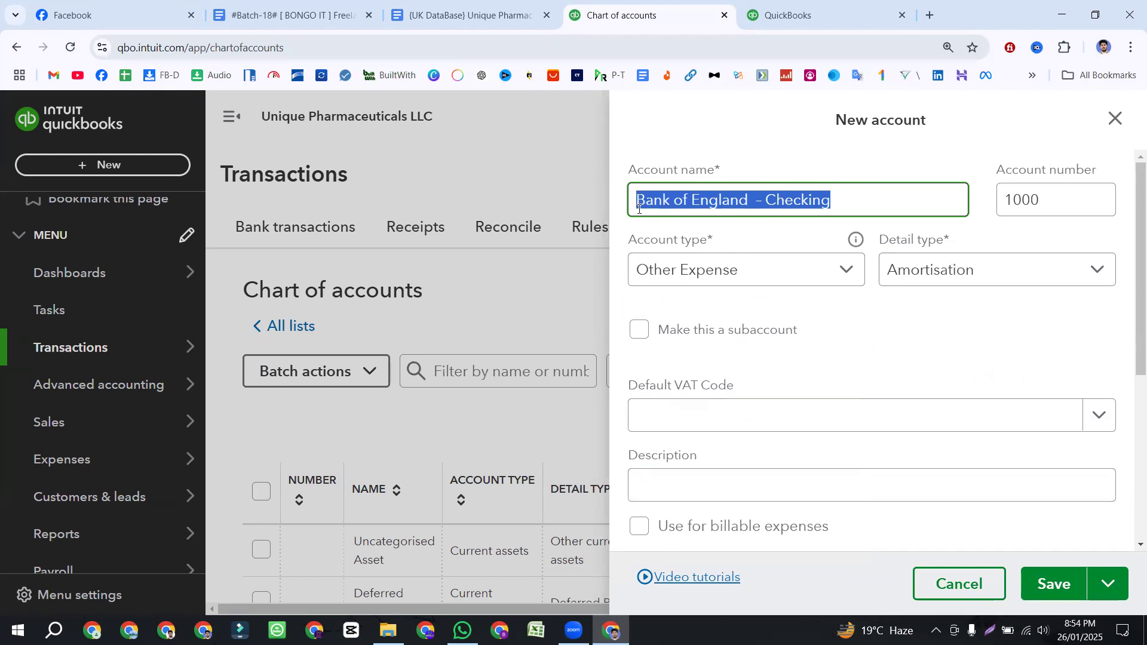
key("BackSpace")
type("Bank of England  - Checking")
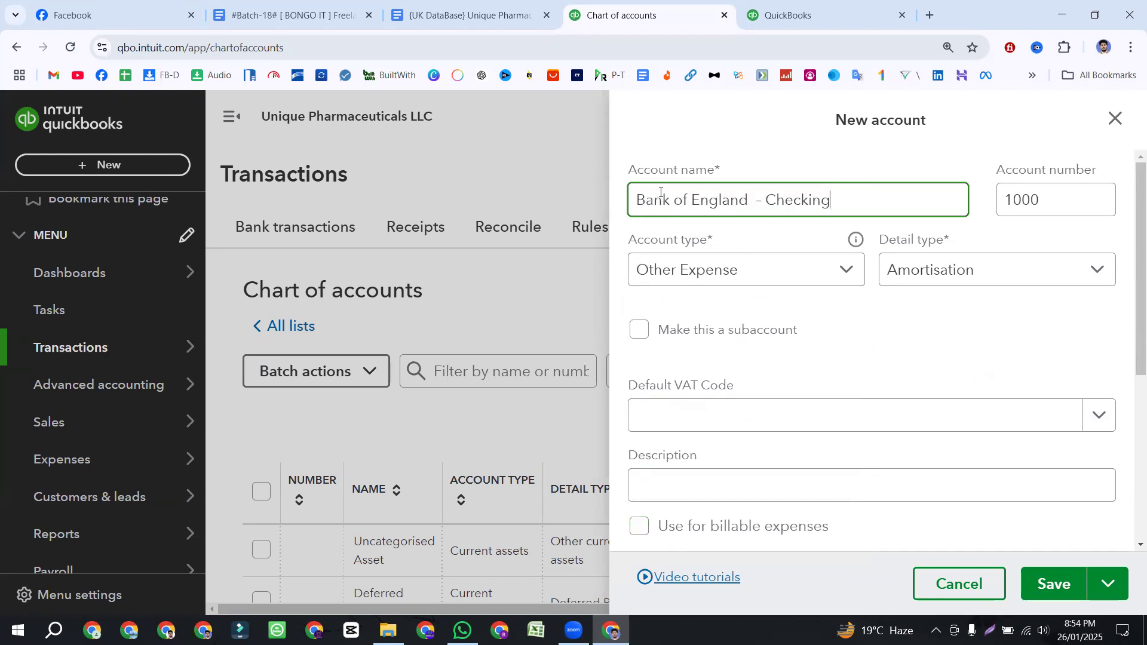
- Look over the available account types and set the account type to Cash at bank and in hand
left_click(791, 269)
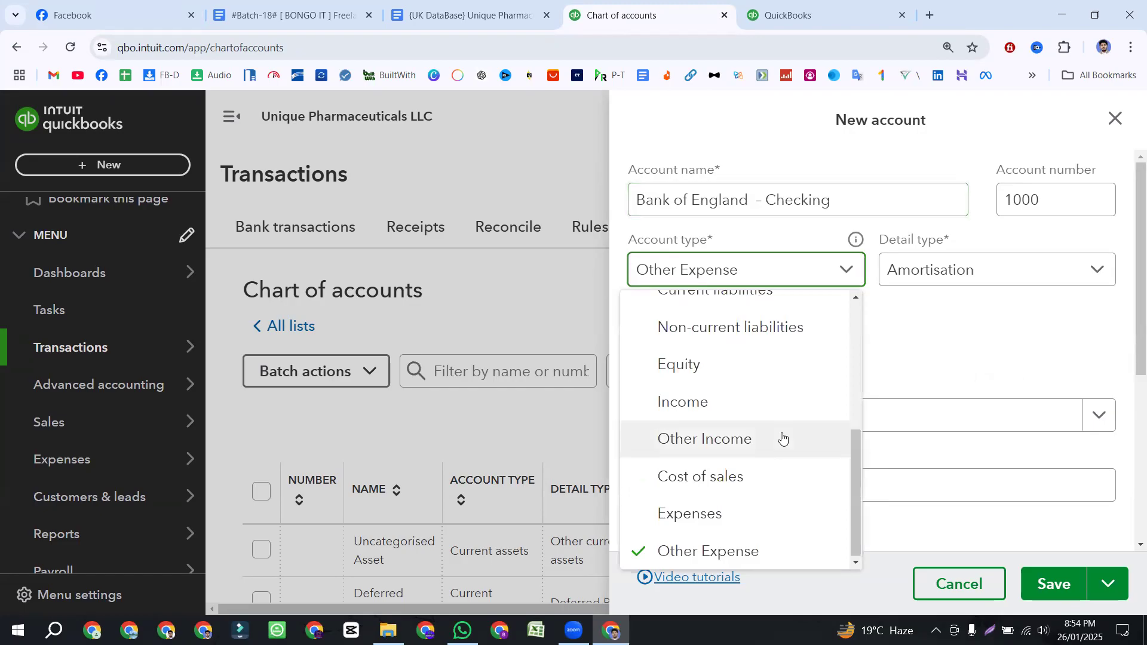
scroll(764, 438, "up", 5)
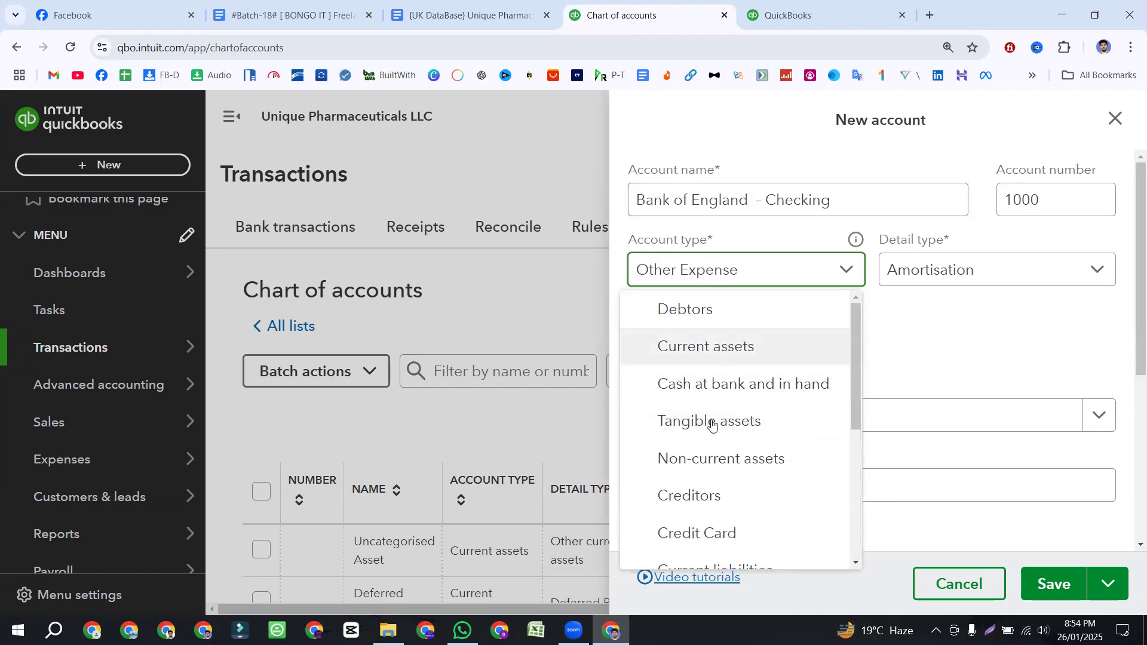
scroll(711, 473, "down", 1)
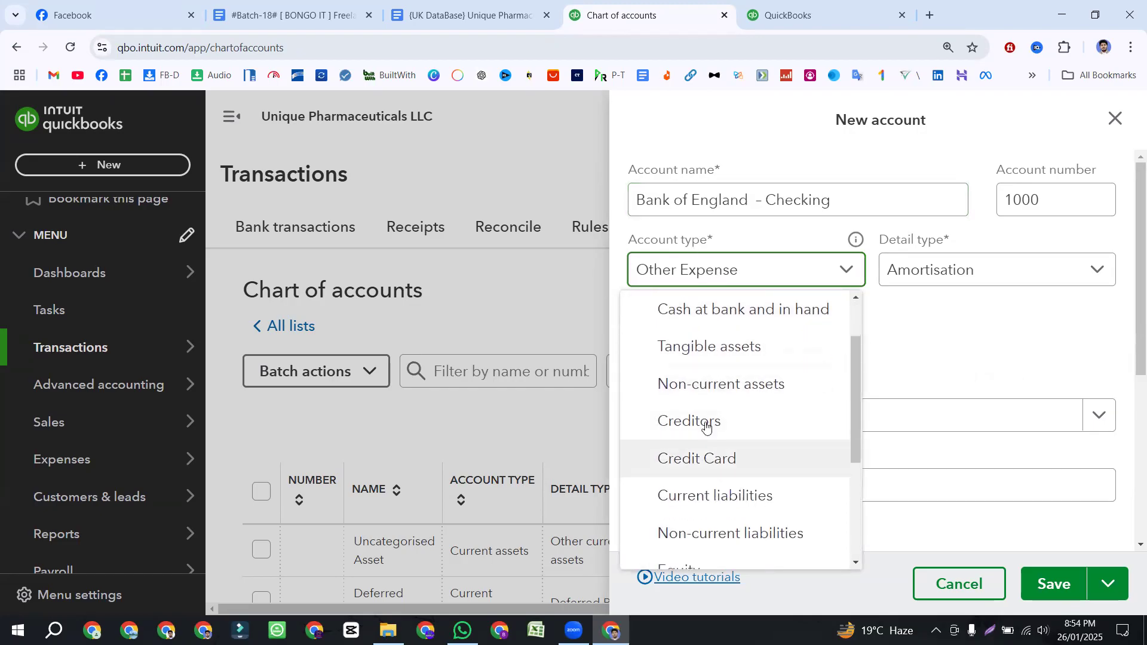
scroll(709, 474, "up", 1)
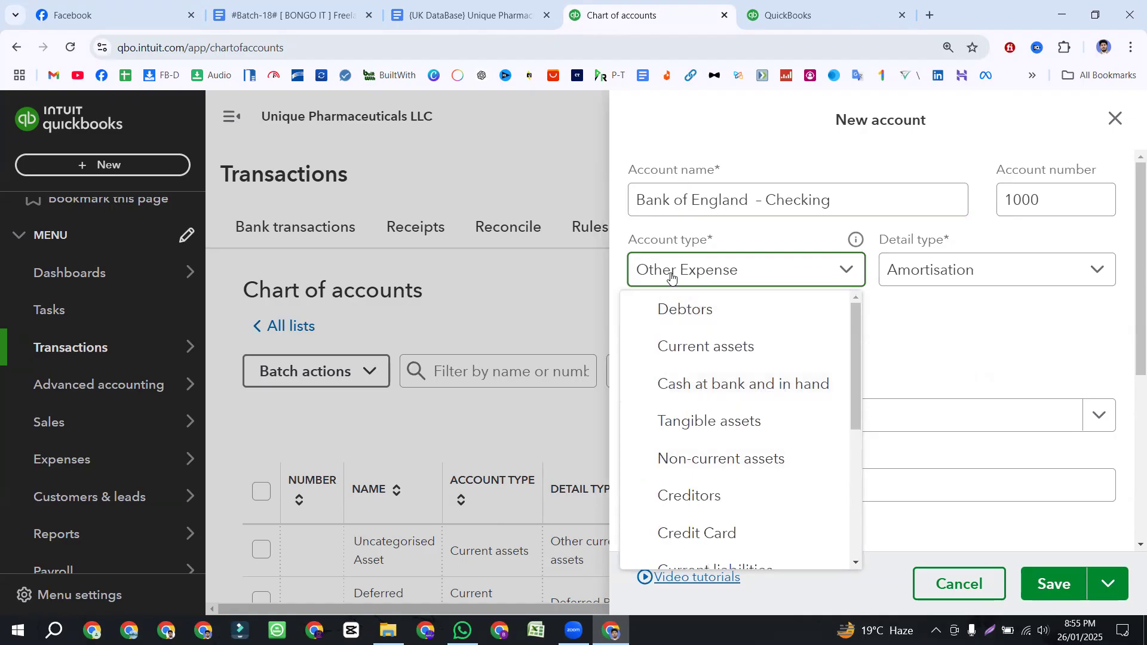
left_click(725, 391)
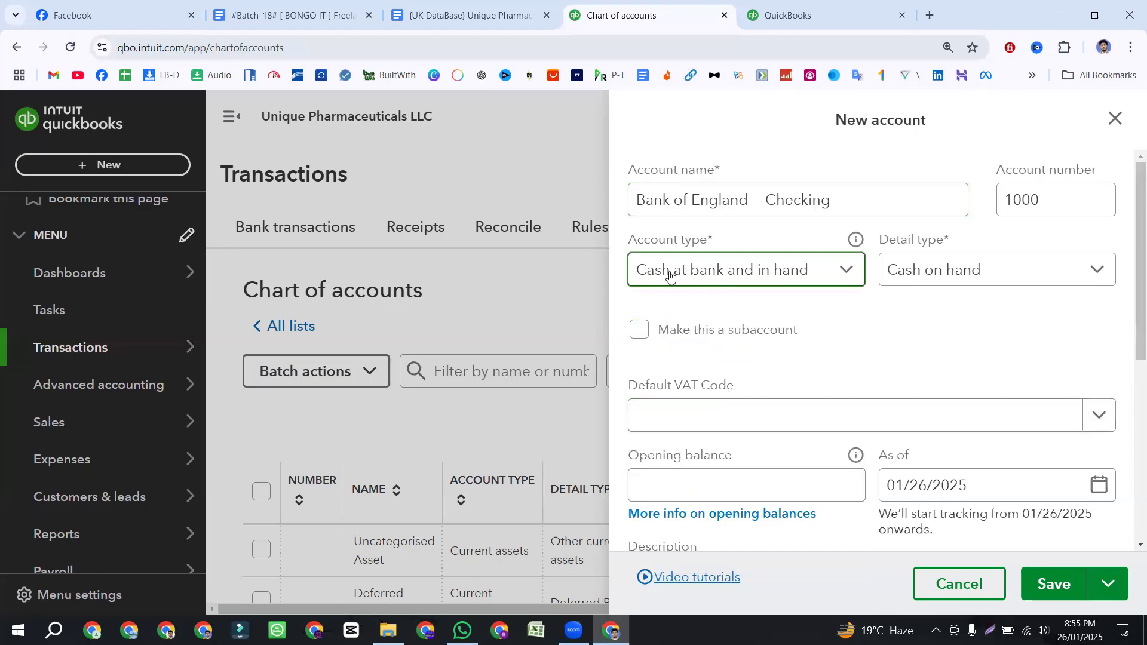
- Compare the Detail type options with the word Checking in the account name and set the detail type to Current
left_click(974, 274)
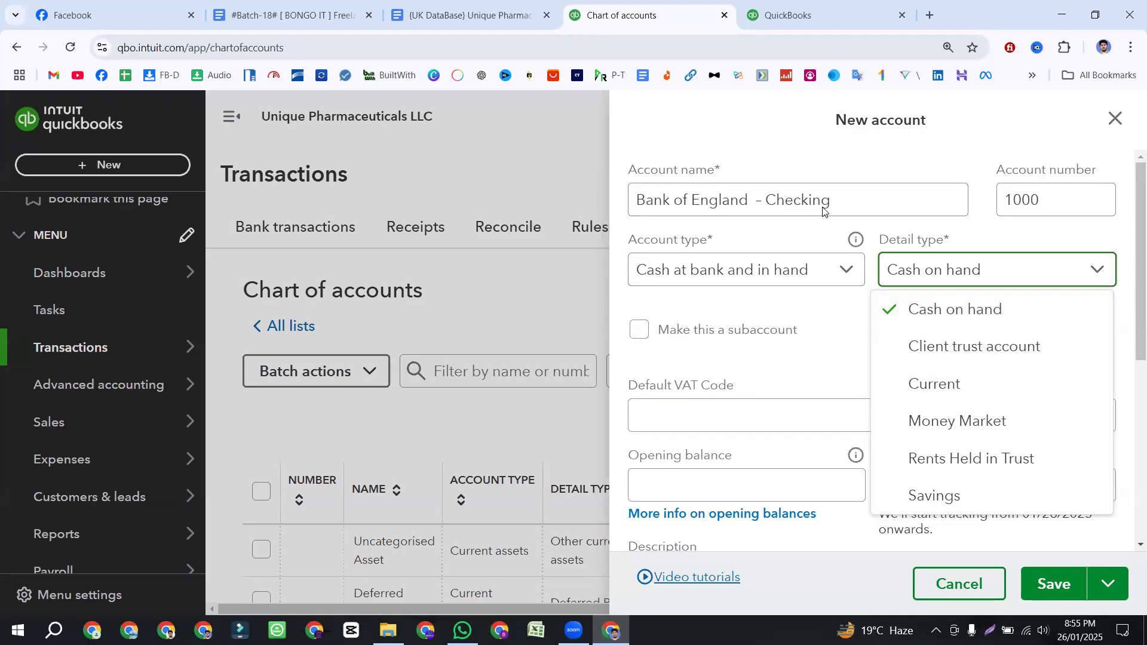
left_click_drag(835, 201, 792, 205)
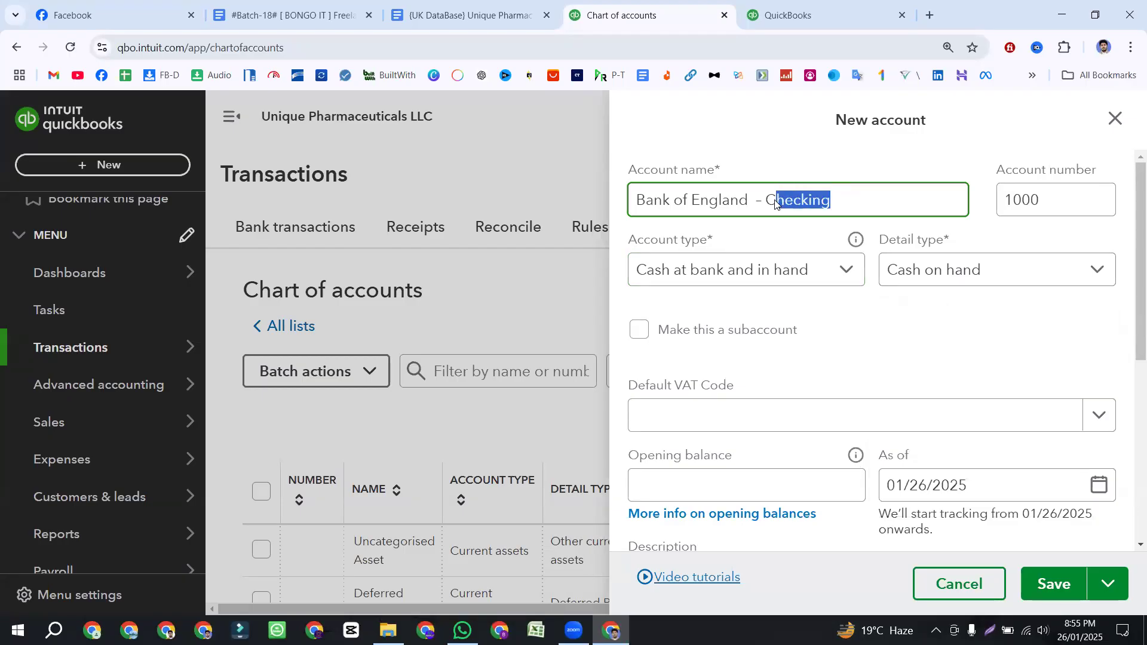
left_click(932, 272)
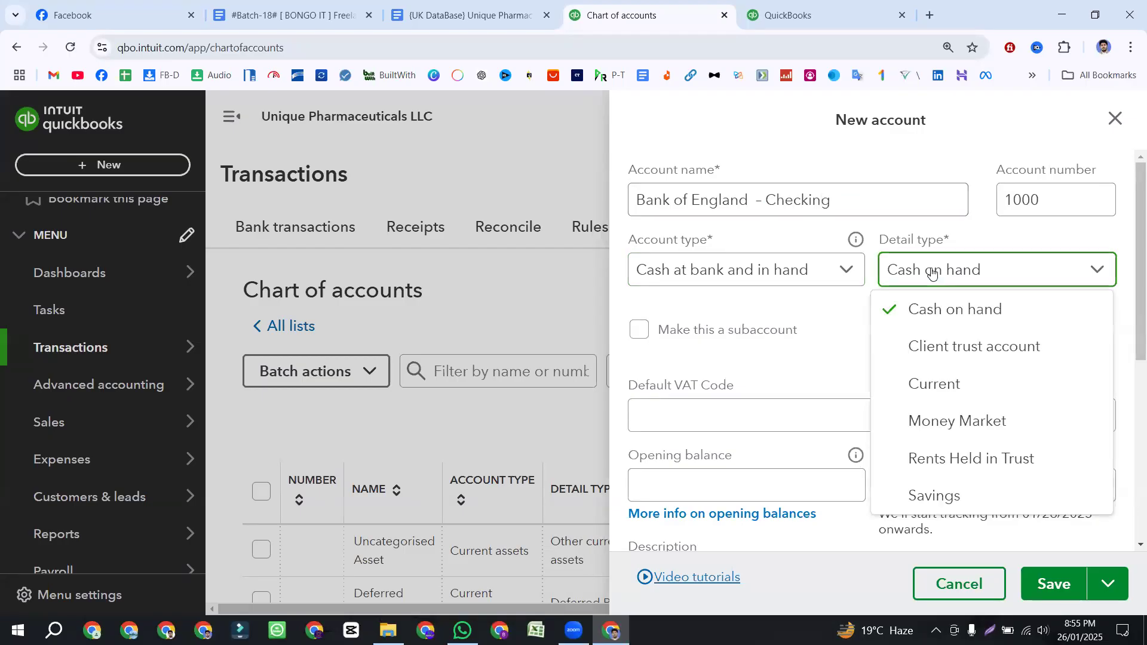
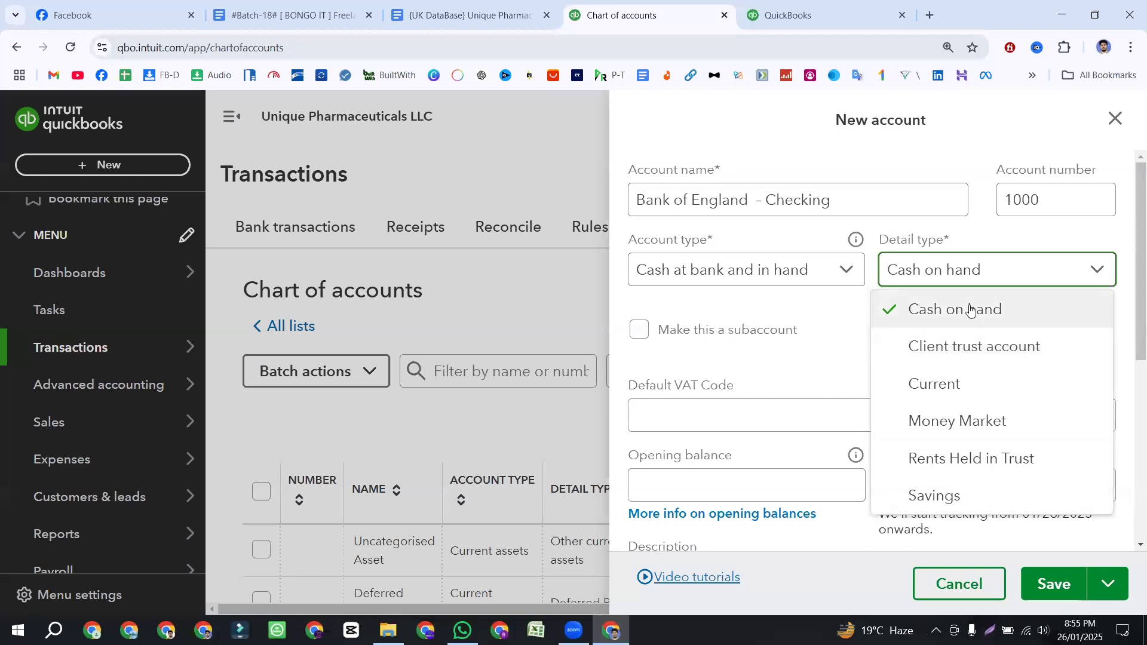
left_click(948, 394)
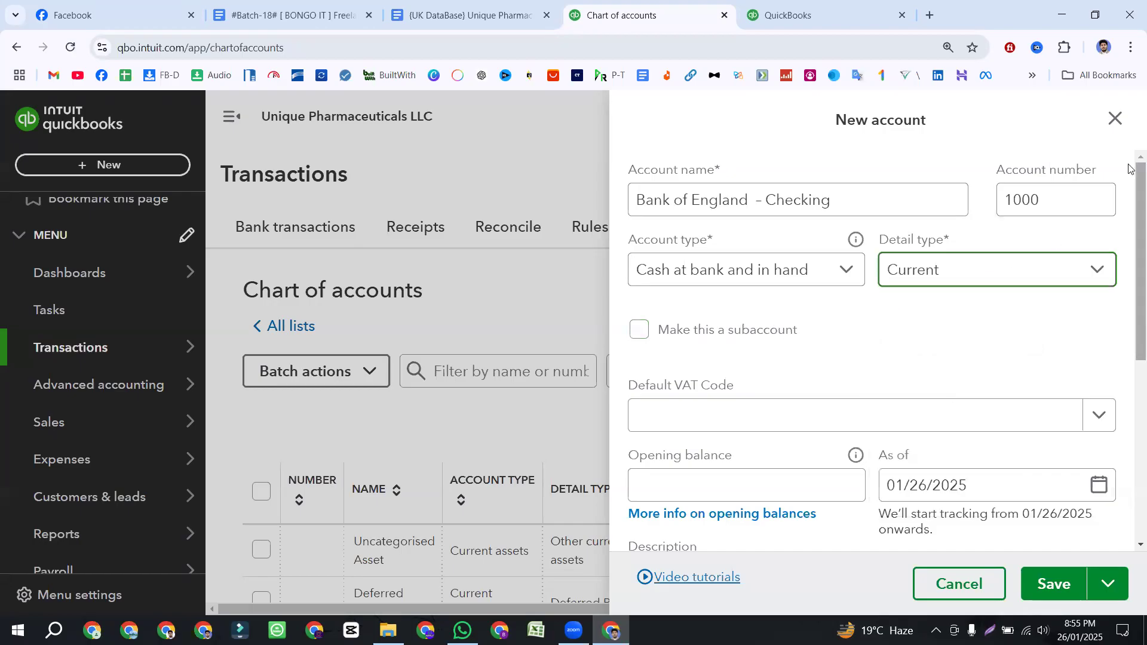
- Review the account number and account name, and check the Default VAT Code options without choosing one
left_click(1069, 186)
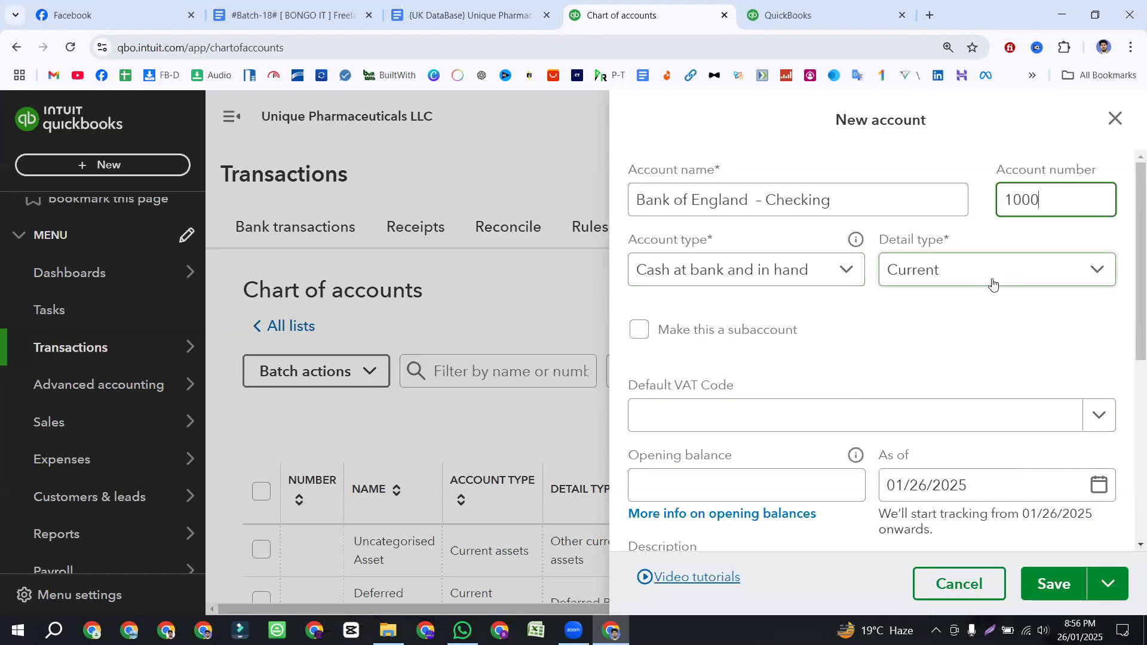
left_click(757, 202)
left_click_drag(832, 201, 637, 201)
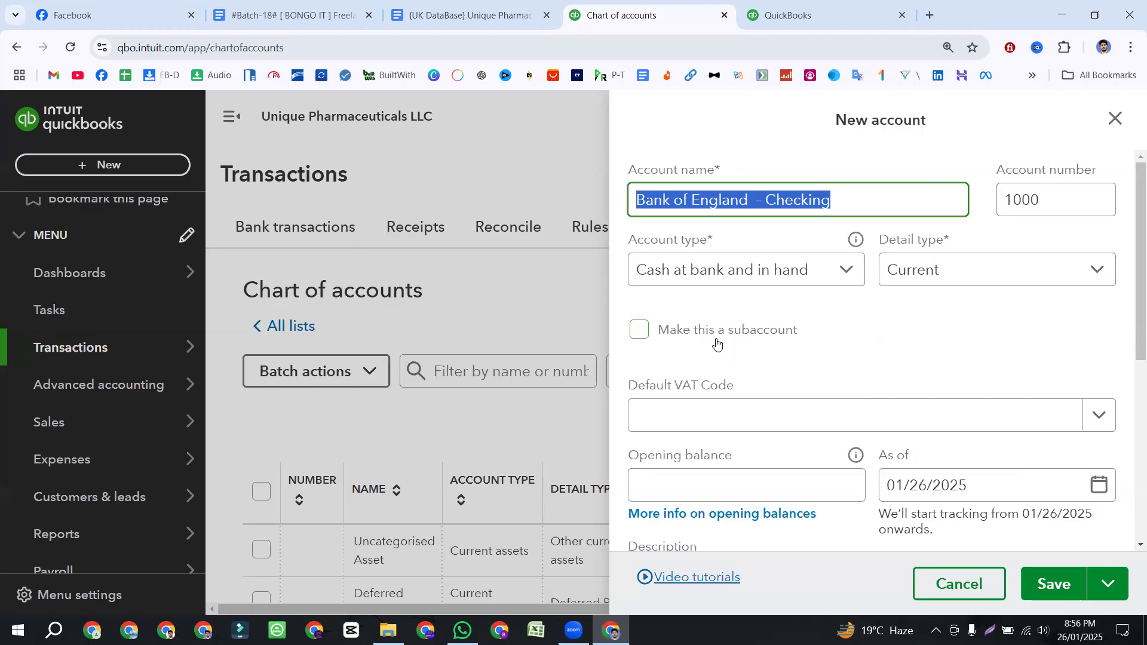
left_click(673, 420)
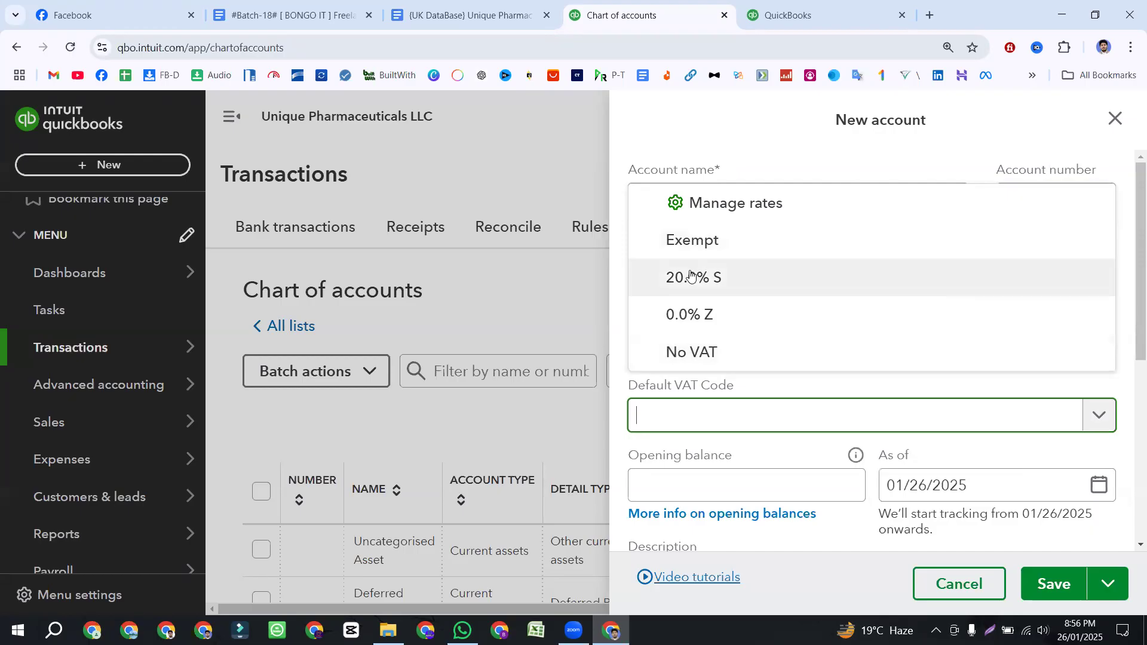
left_click(620, 443)
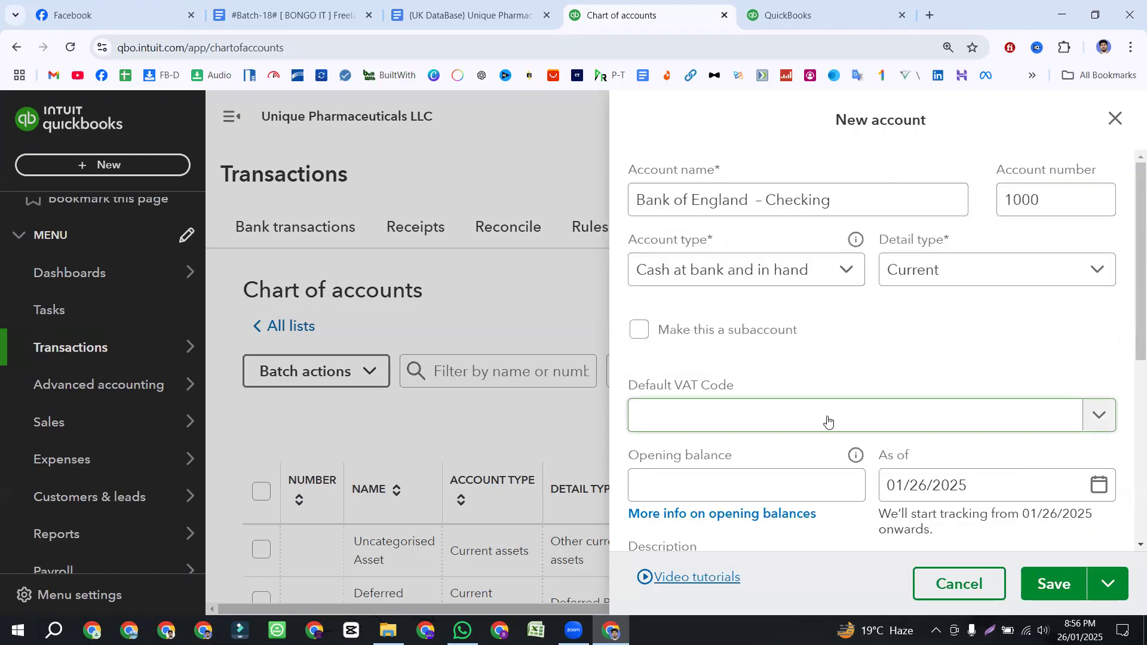
- Go to the opening balance entry, switch to the Unique Pharmaceuticals Google Docs document and find the Bank of England – Checking opening balance details
scroll(827, 416, "down", 3)
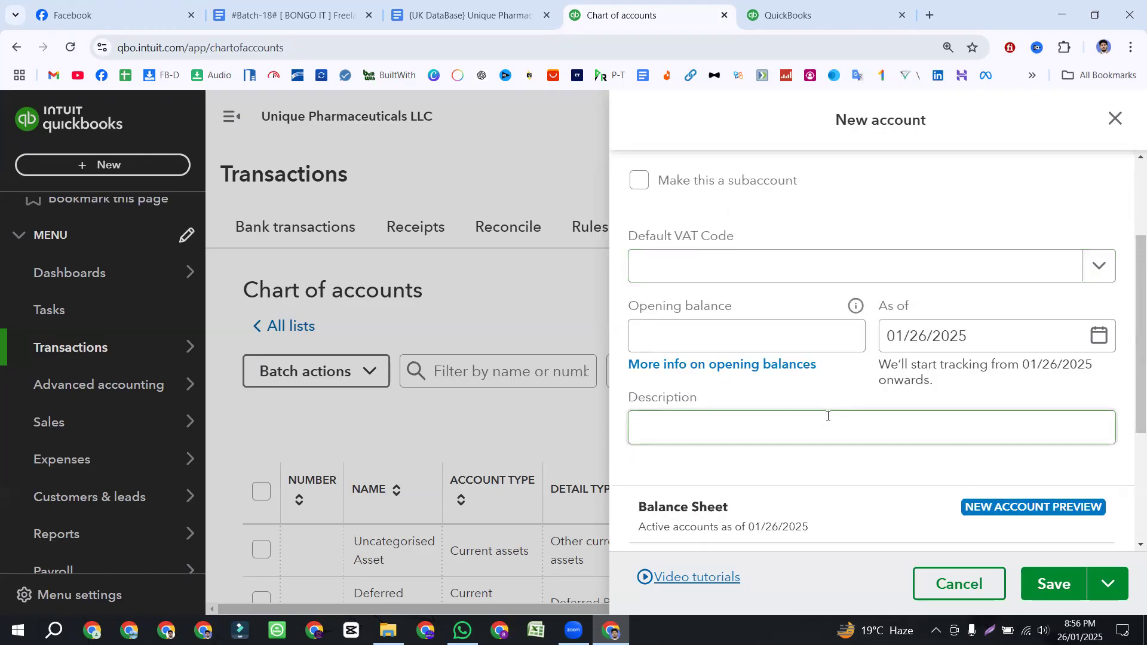
left_click(661, 333)
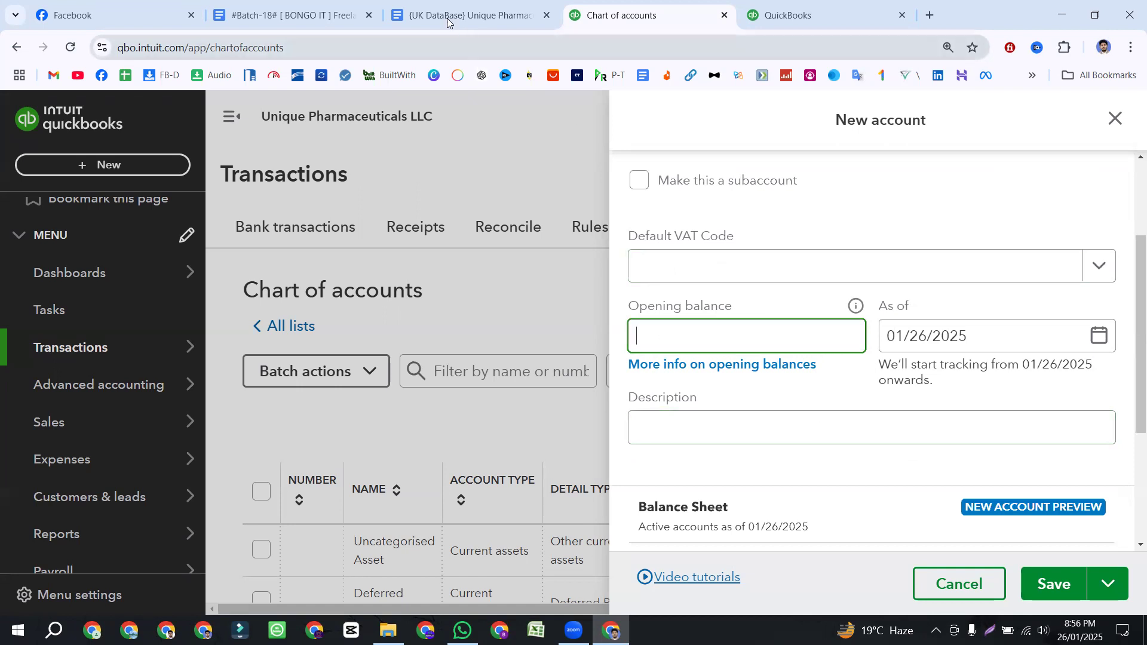
scroll(701, 335, "up", 1)
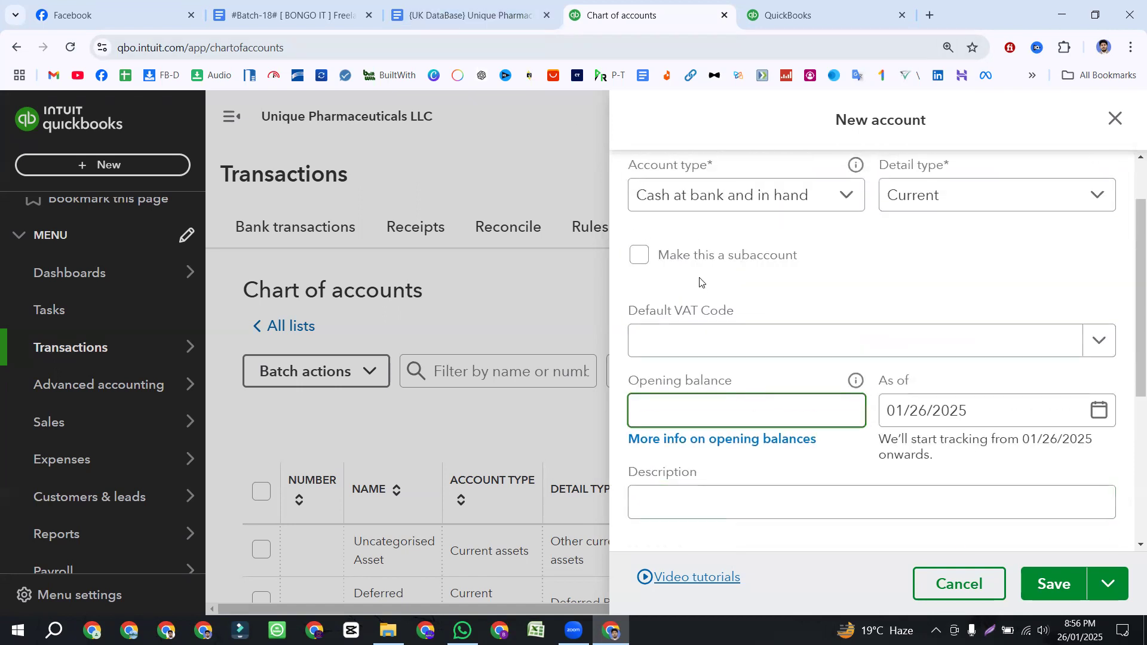
left_click(468, 15)
left_click(684, 459)
left_click_drag(526, 459, 644, 456)
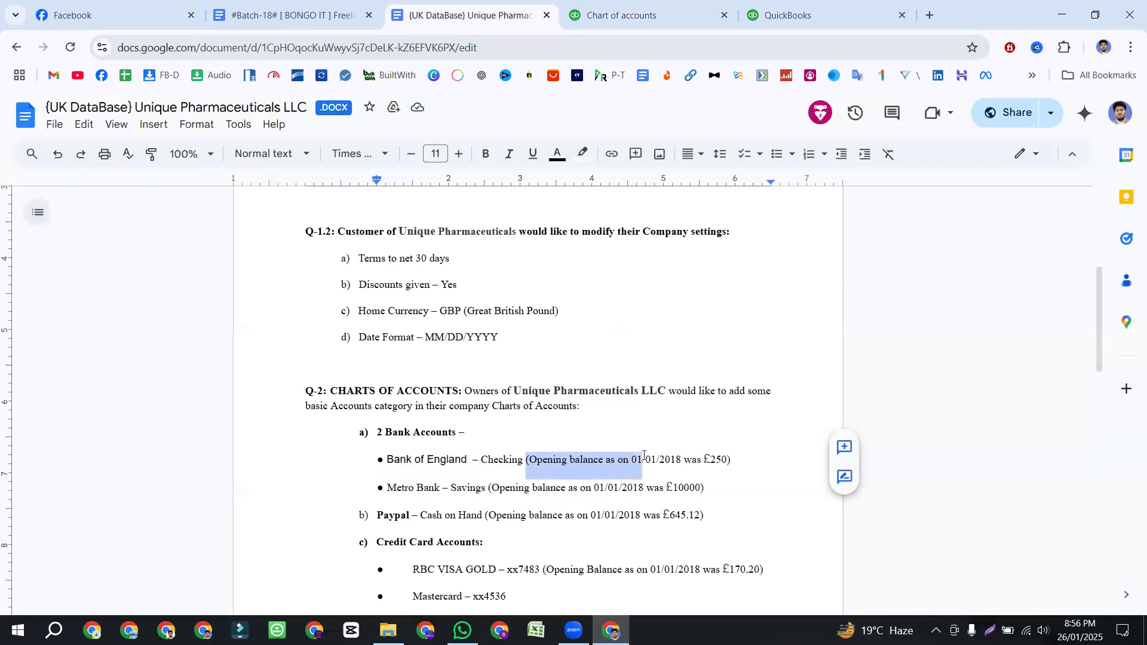
- Examine the Bank of England – Checking line under Q-2 in the document for the opening balance date and amount
key("ctrl+equal")
key("ctrl+equal")
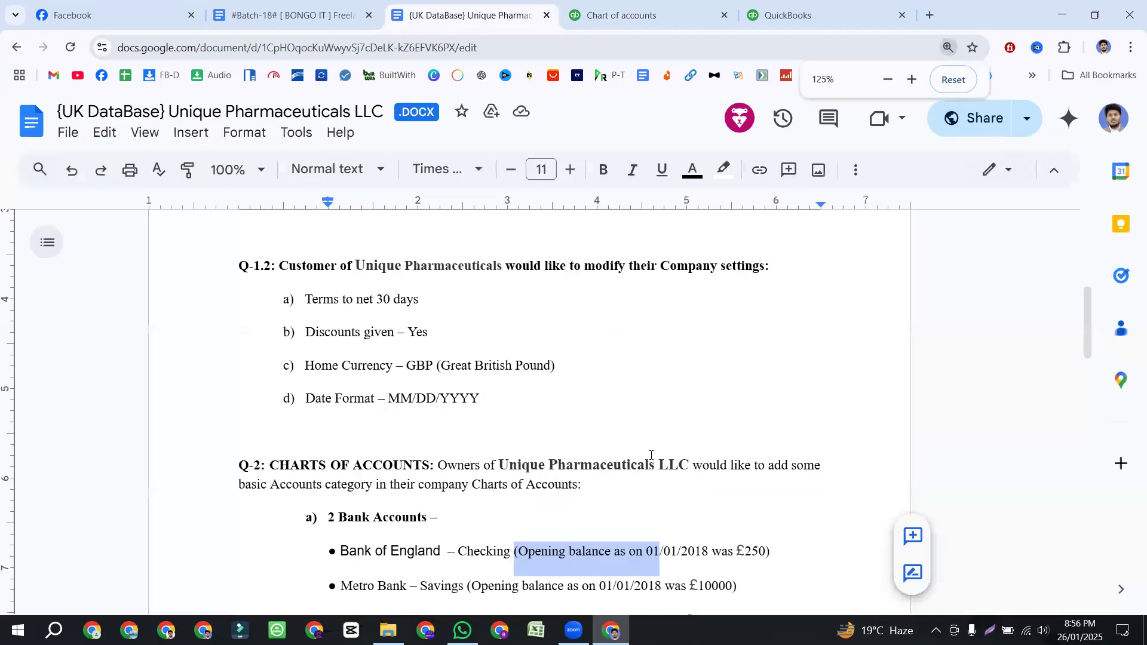
scroll(517, 443, "down", 3)
left_click(498, 401)
left_click_drag(328, 401, 765, 401)
left_click(756, 405)
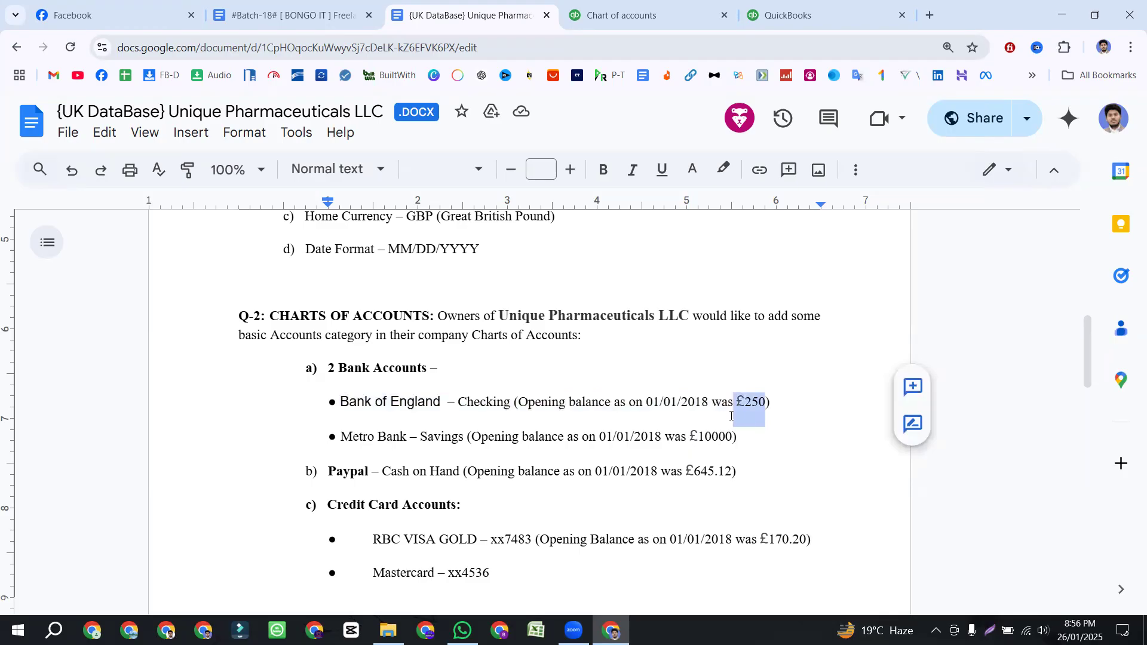
left_click(645, 401)
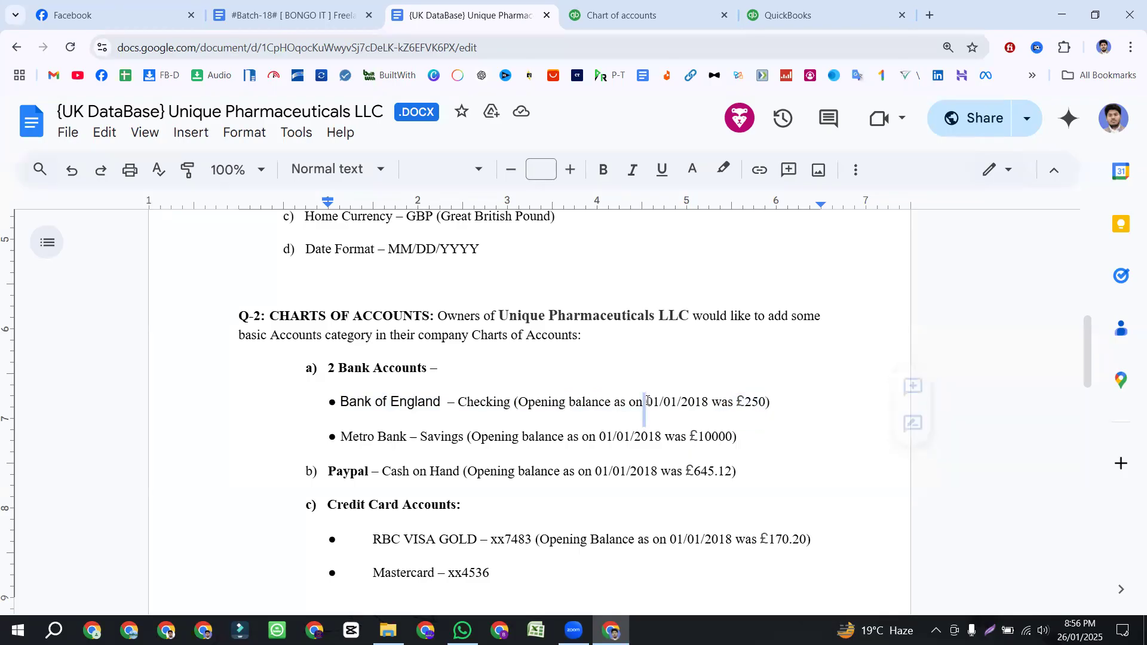
left_click_drag(518, 402, 712, 400)
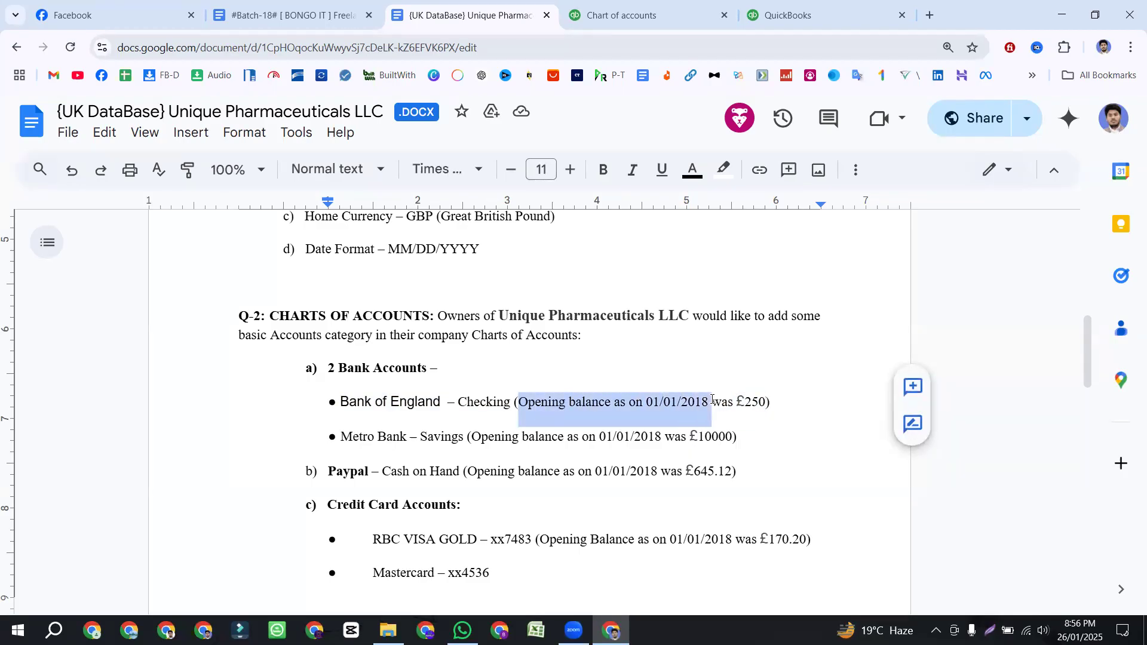
left_click(744, 403)
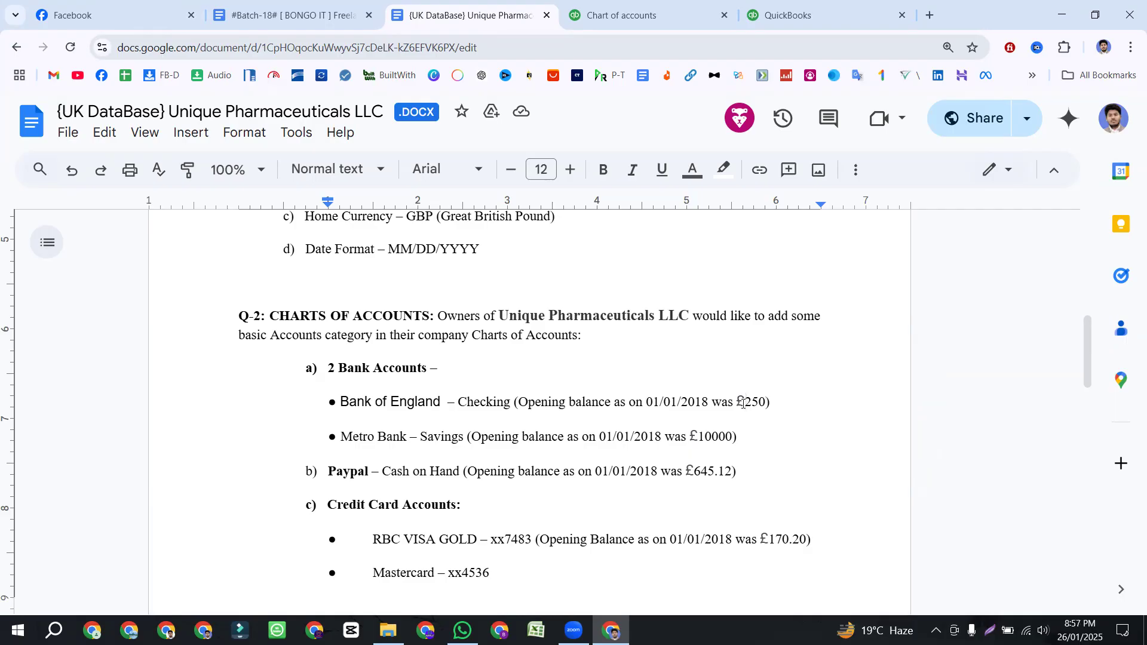
- Copy the amount 250 from the document, switch to QuickBooks and enter it as the new account's opening balance
left_click(751, 417)
left_click_drag(747, 401, 763, 401)
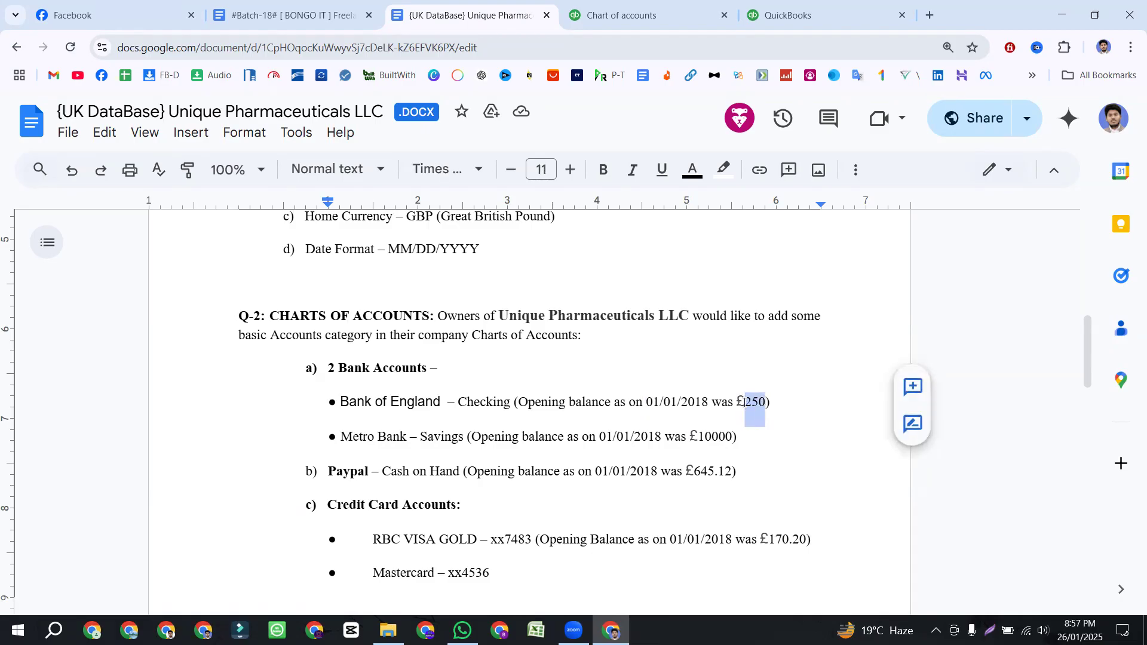
left_click(614, 16)
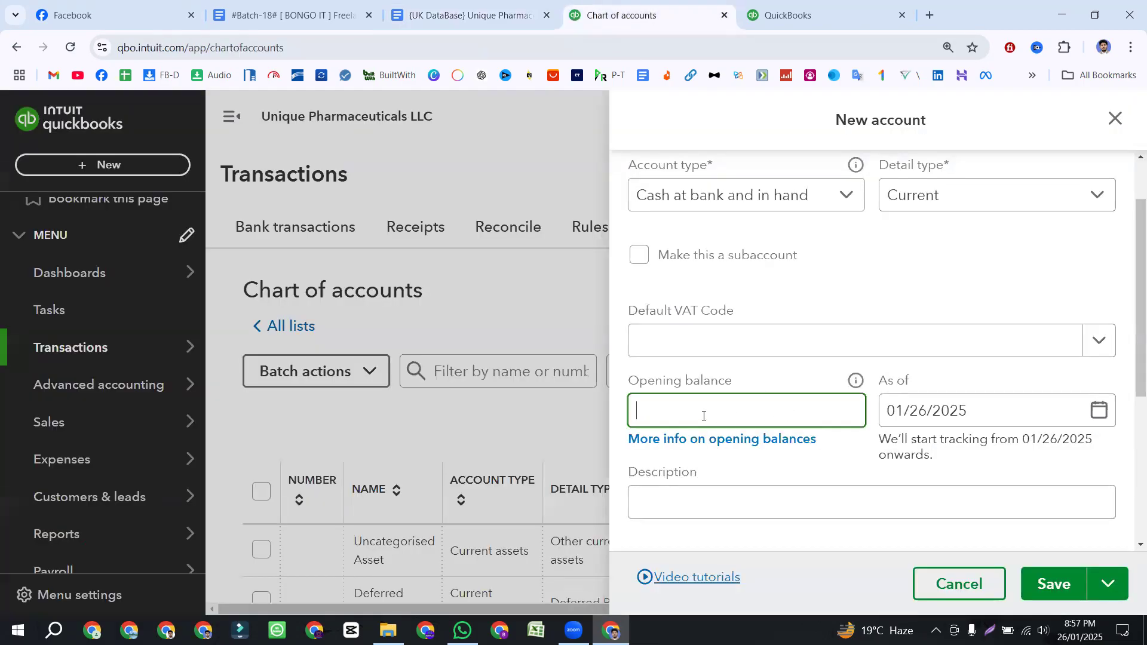
type("250")
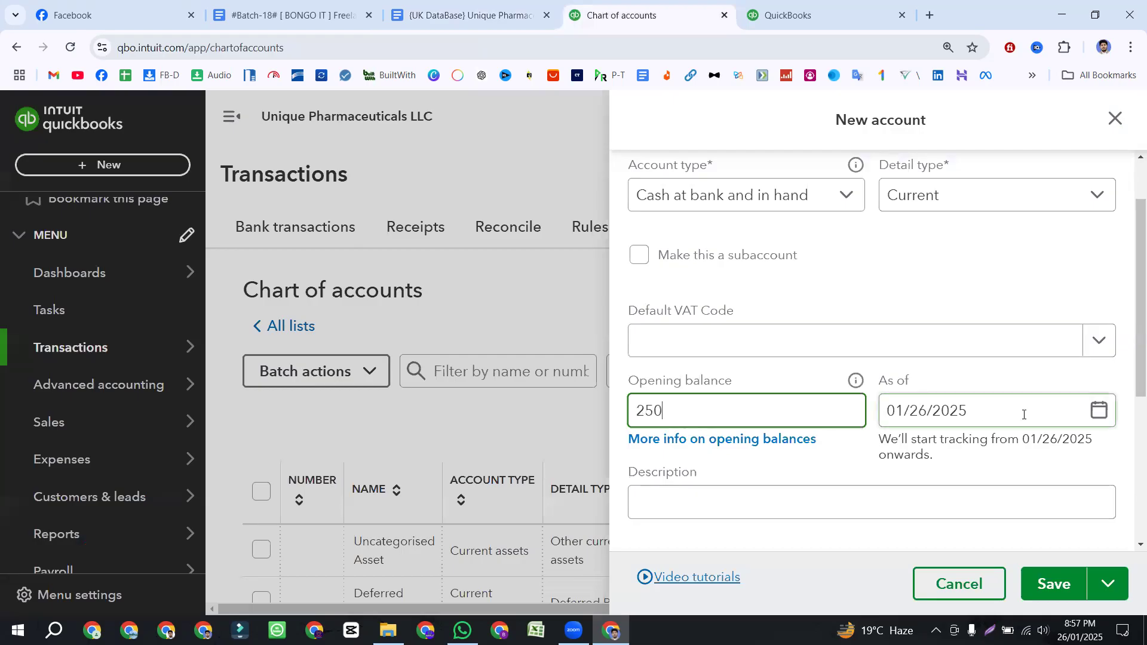
left_click(948, 409)
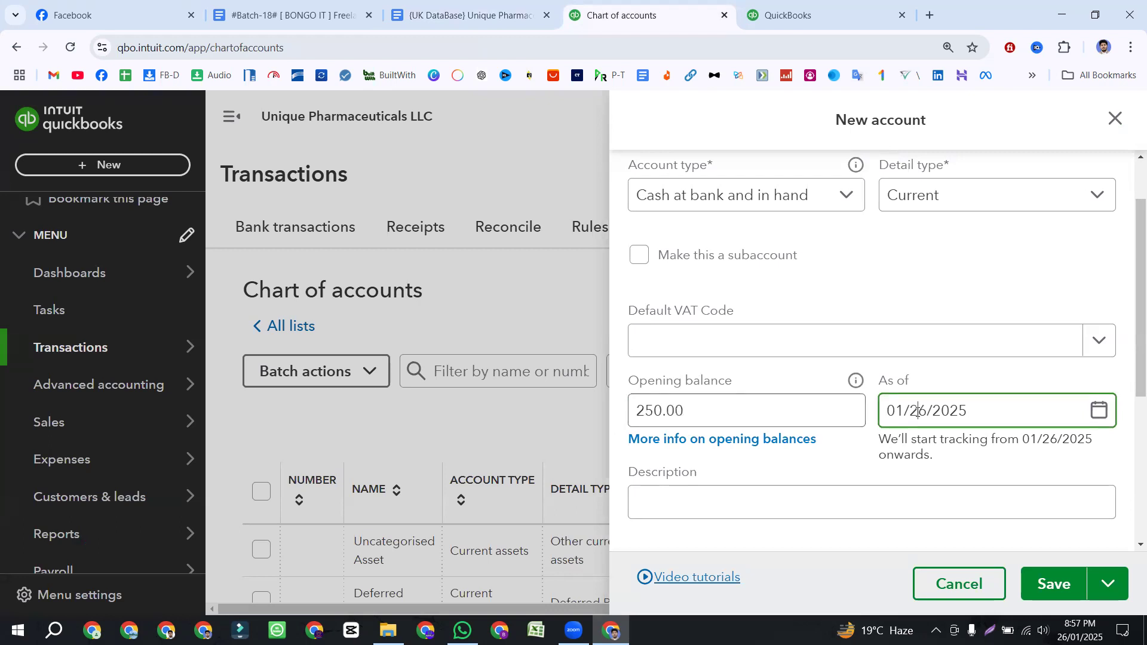
left_click(1101, 410)
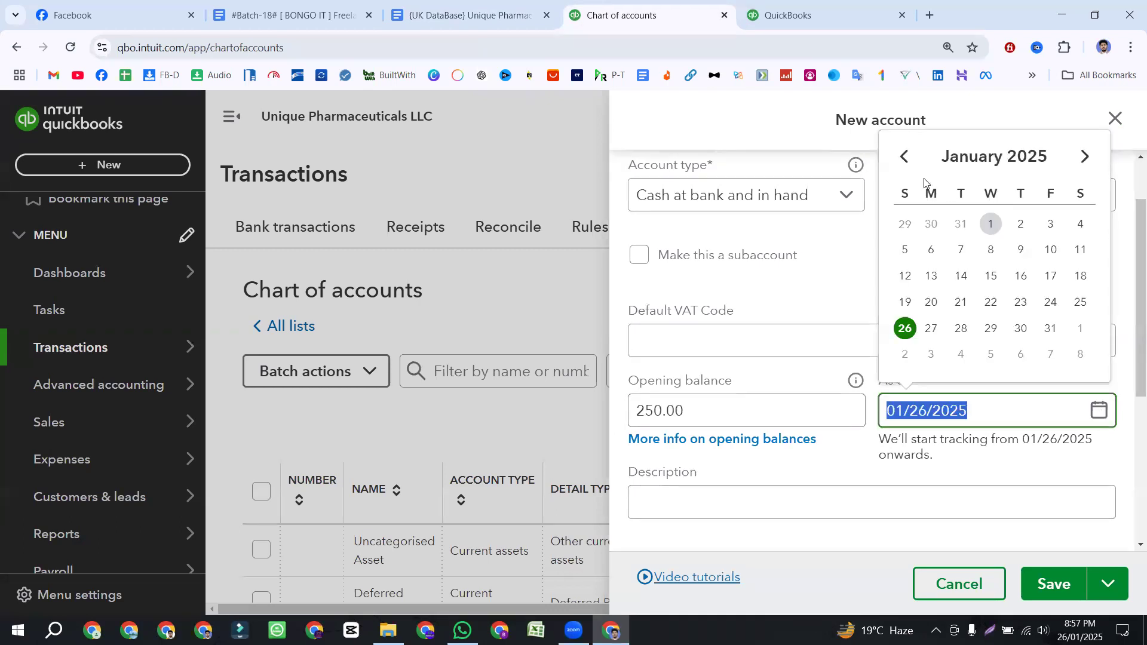
left_click(904, 156)
left_click(905, 157)
left_click(905, 156)
left_click(905, 157)
left_click(904, 157)
left_click(904, 156)
left_click(905, 156)
left_click(905, 157)
left_click(905, 157)
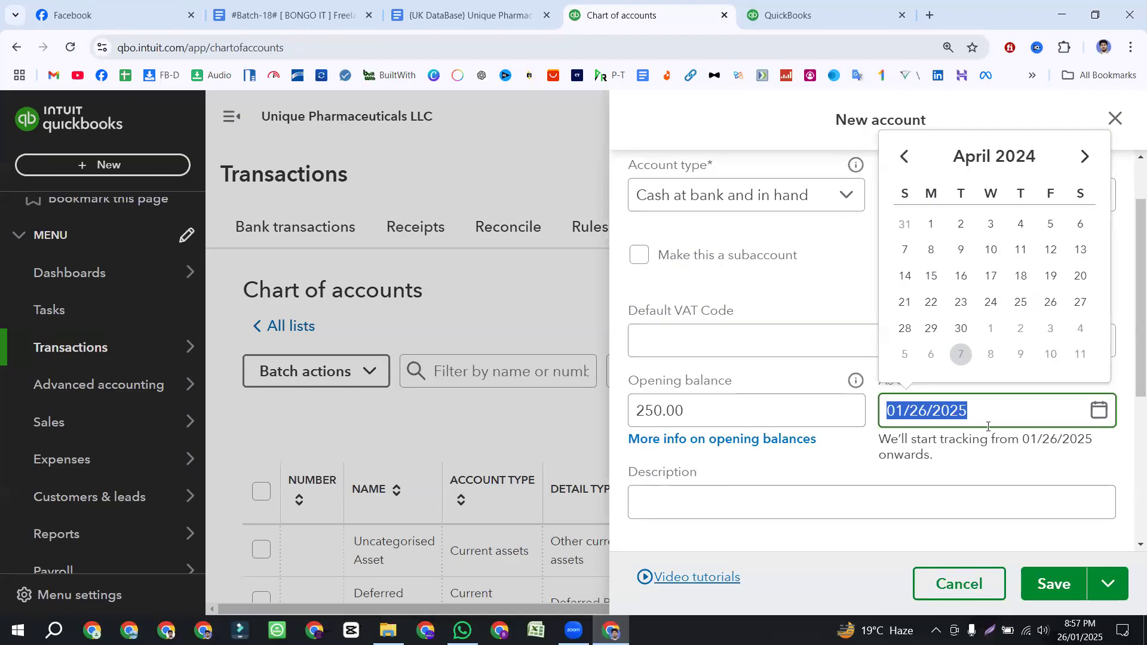
- Replace the opening balance's As of date with 01/01/2018
key("BackSpace")
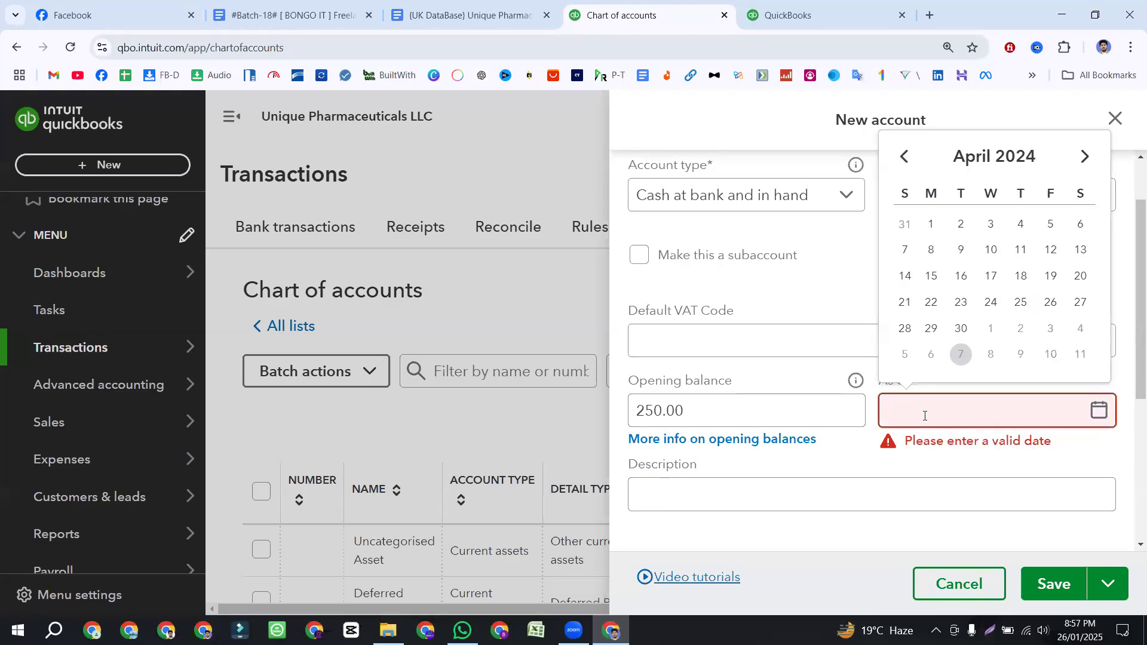
type("01/01/2018")
triple_click(999, 407)
left_click(999, 407)
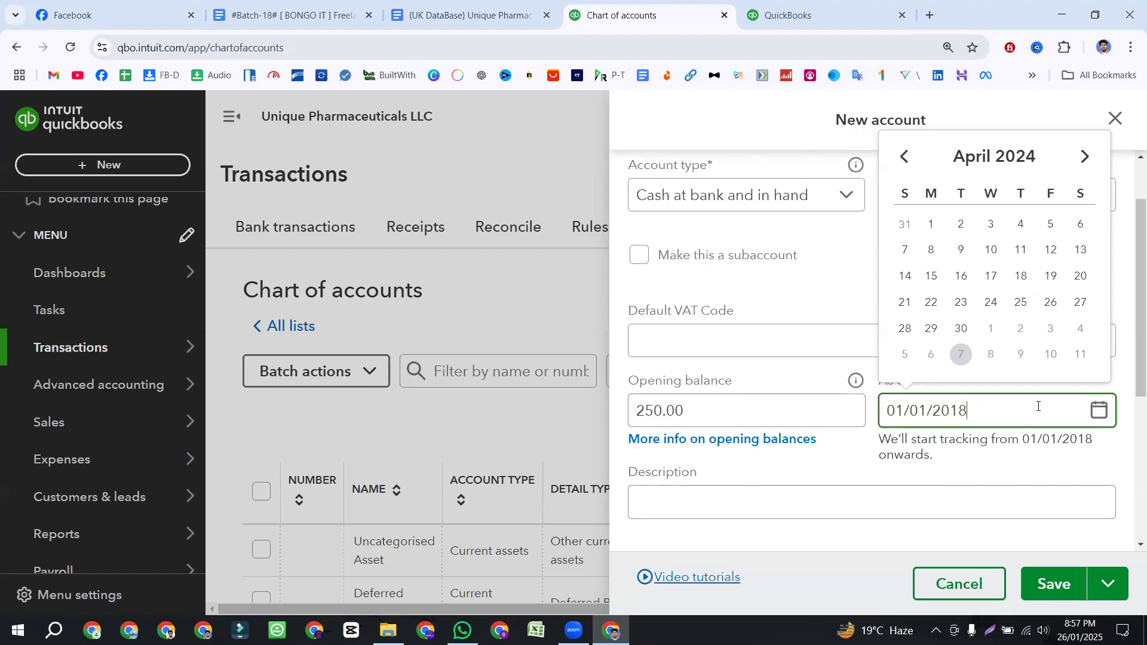
- Check the As of date in the calendar and choose 1 January 2018 there
triple_click(1021, 406)
left_click(1025, 408)
triple_click(1019, 411)
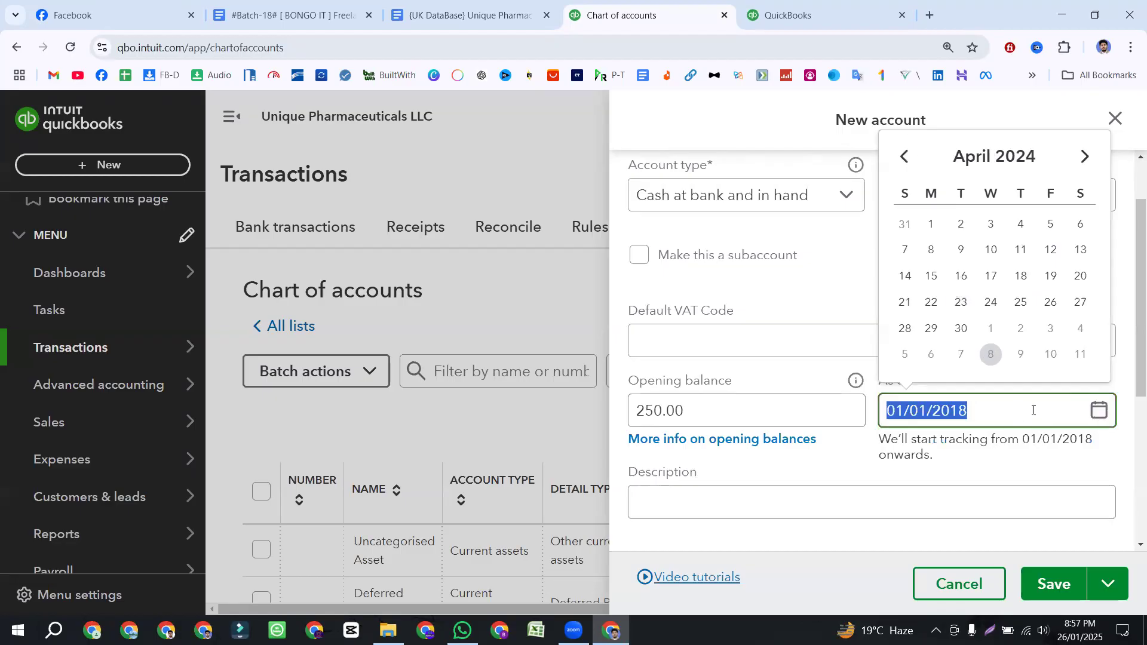
left_click(1099, 412)
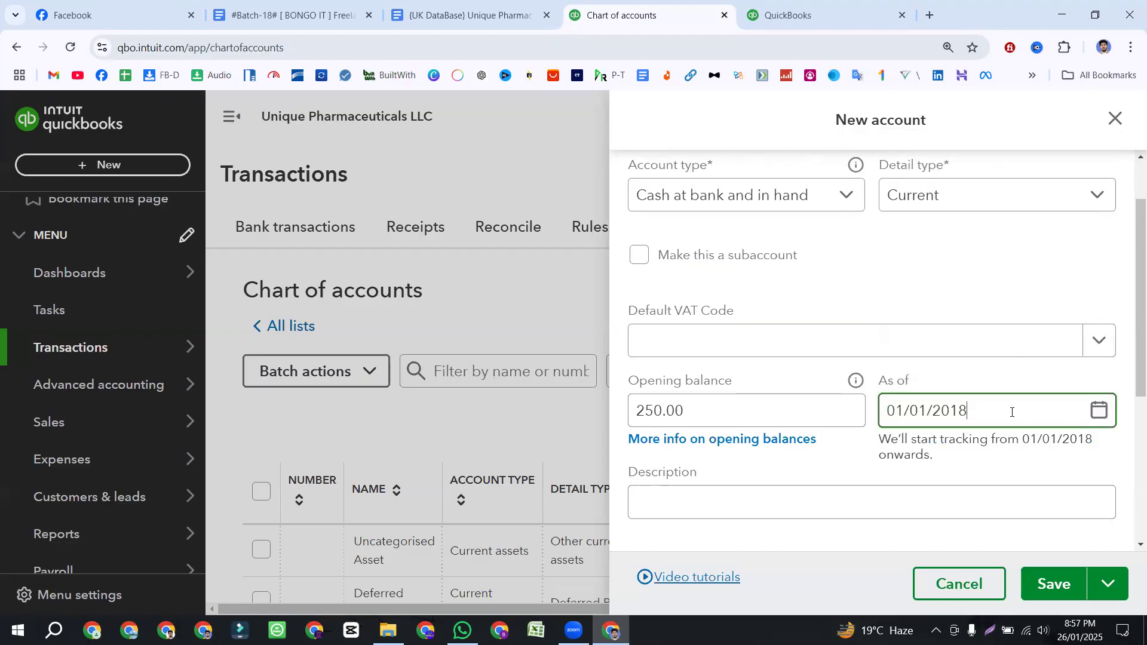
triple_click(1012, 412)
left_click(1098, 411)
left_click(969, 412)
triple_click(969, 412)
left_click(1099, 413)
left_click(1099, 412)
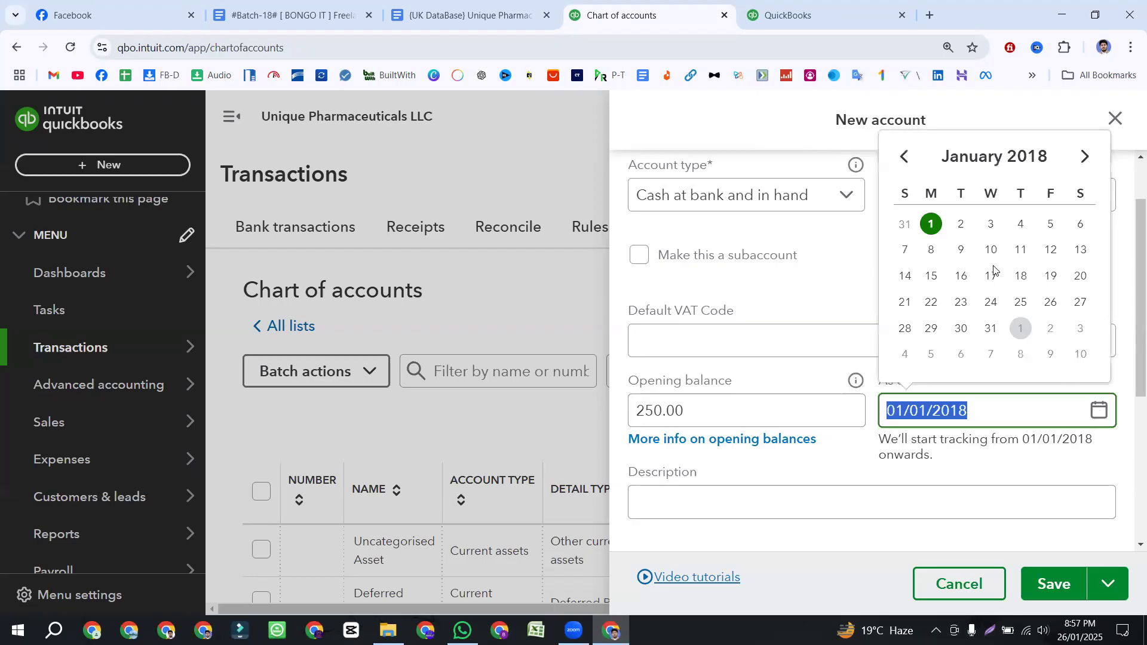
left_click(930, 224)
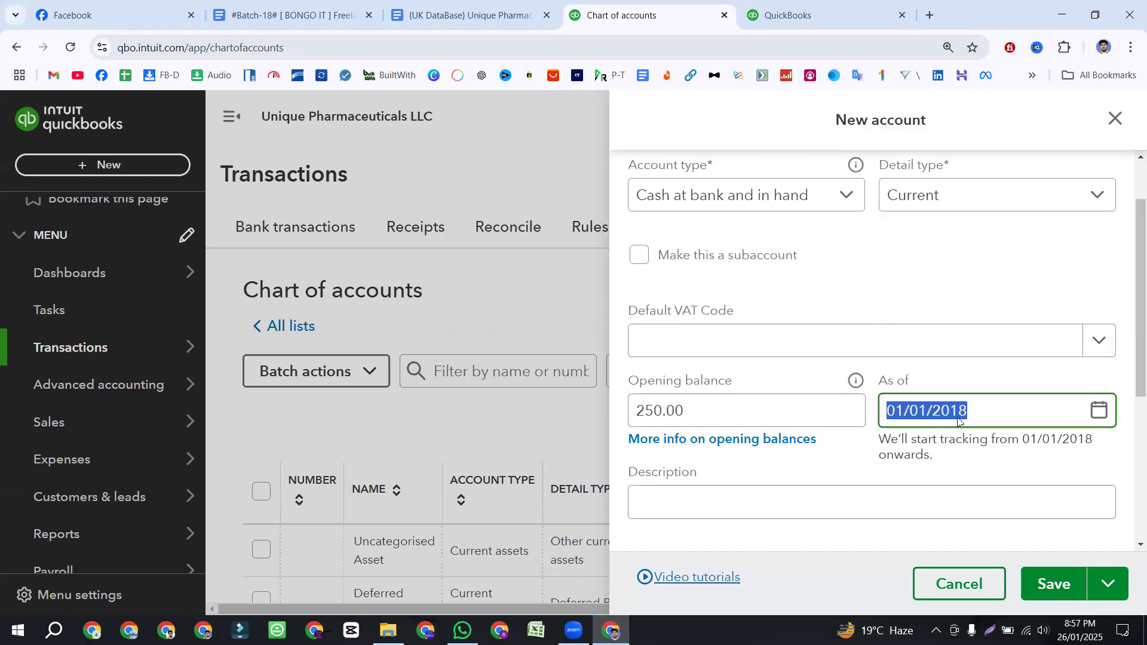
- Fill in the account's description with Bank of England – Checking from the clipboard history
scroll(958, 421, "down", 4)
left_click(690, 281)
type("250")
key("ctrl+a")
key("BackSpace")
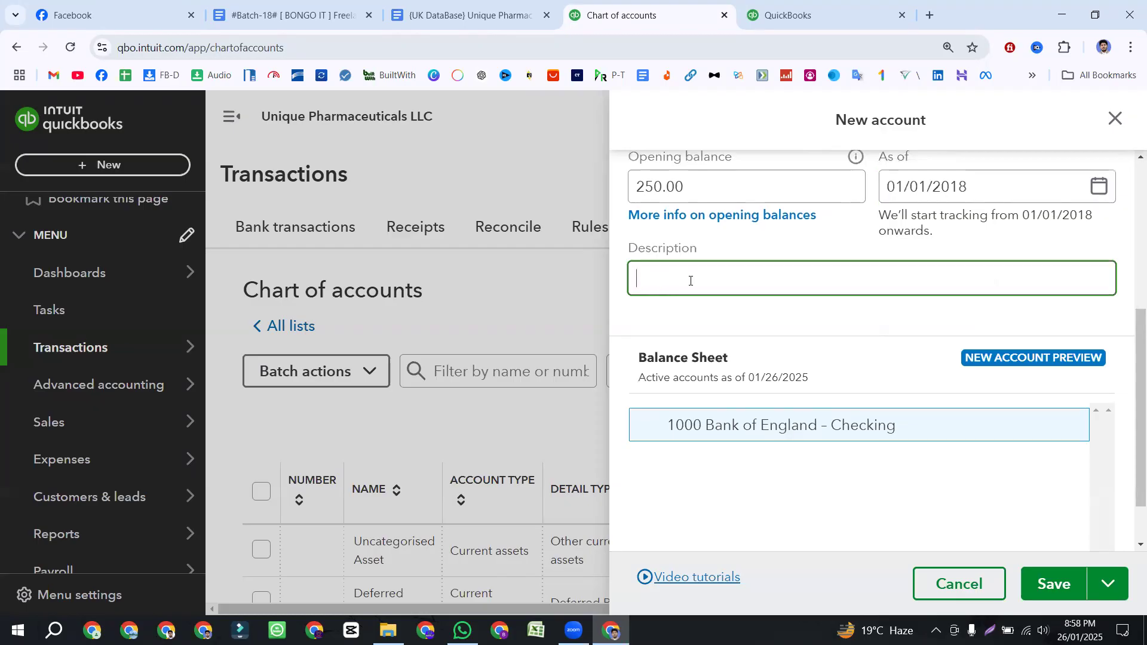
key("super+v")
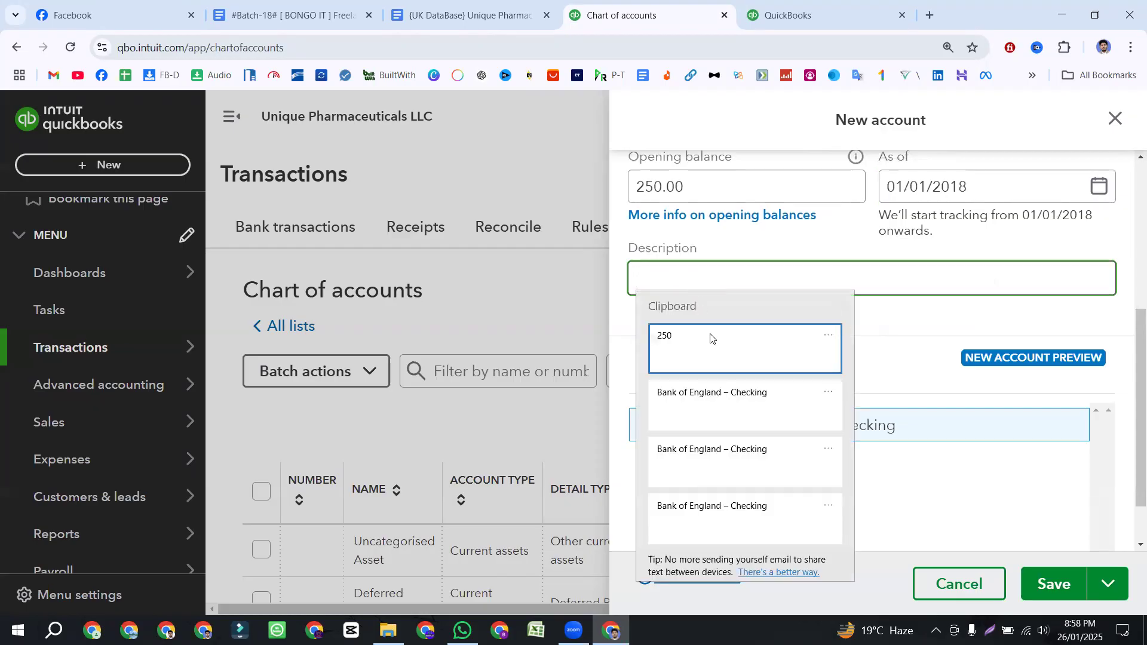
left_click(714, 401)
- Review the completed account details and save the new account
scroll(833, 283, "up", 1)
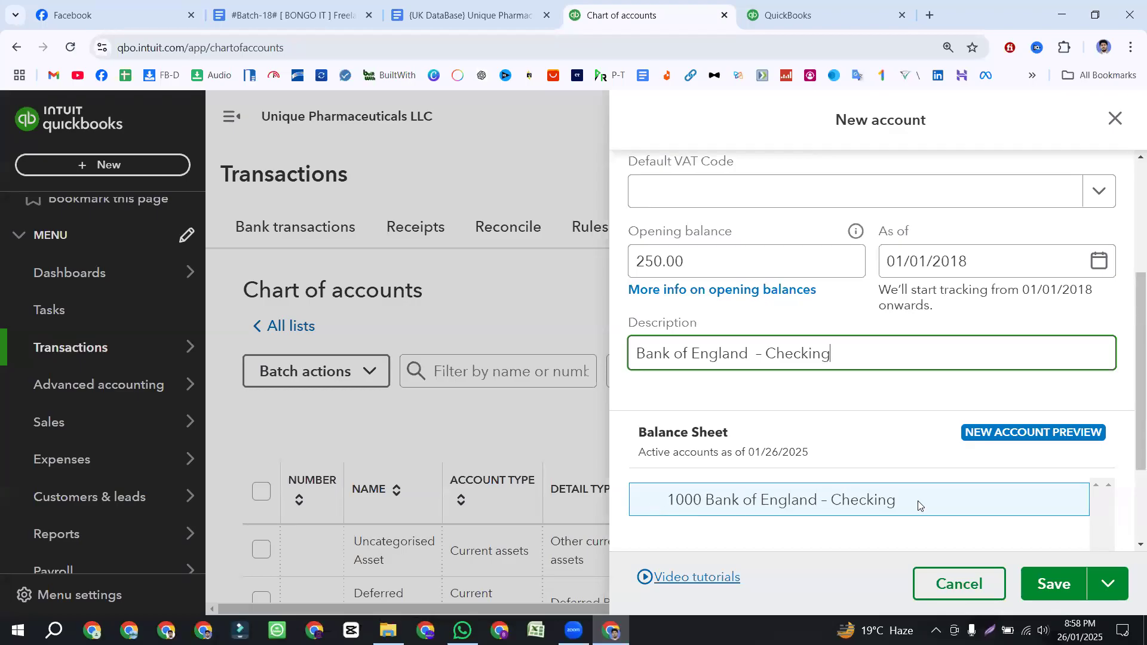
scroll(917, 501, "up", 3)
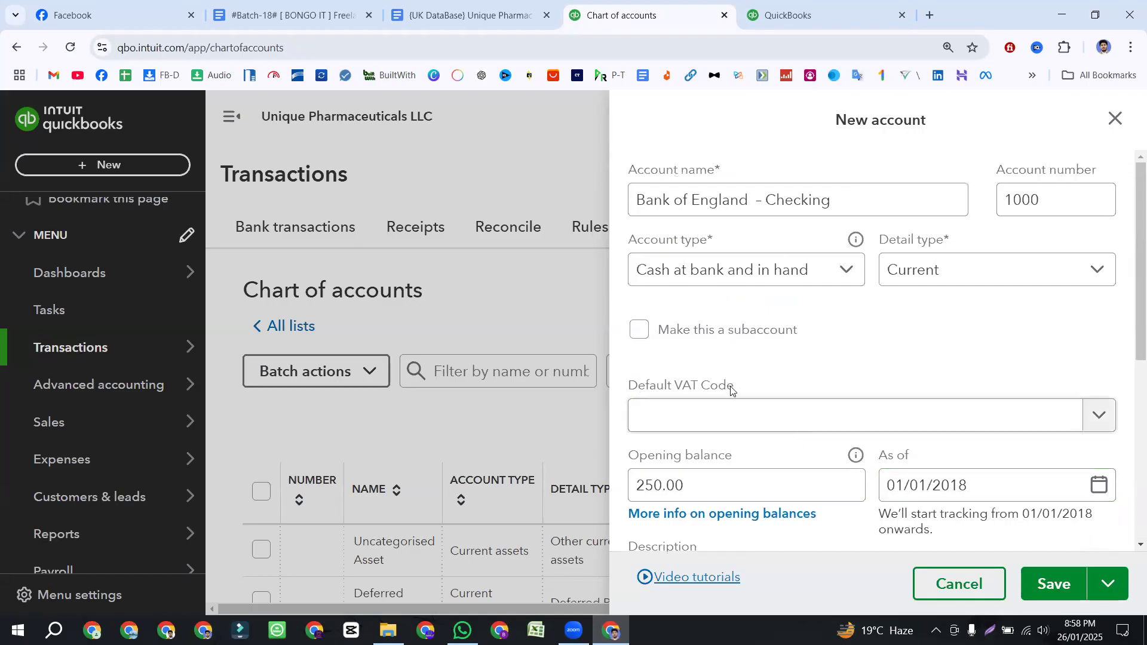
scroll(930, 402, "down", 2)
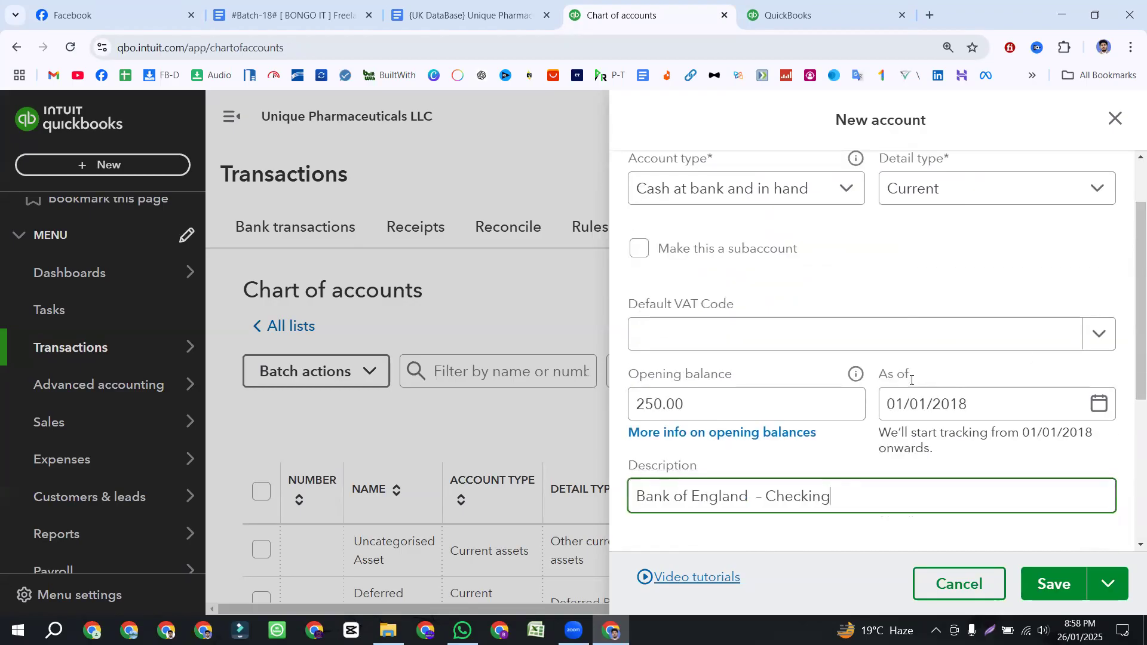
left_click(1048, 591)
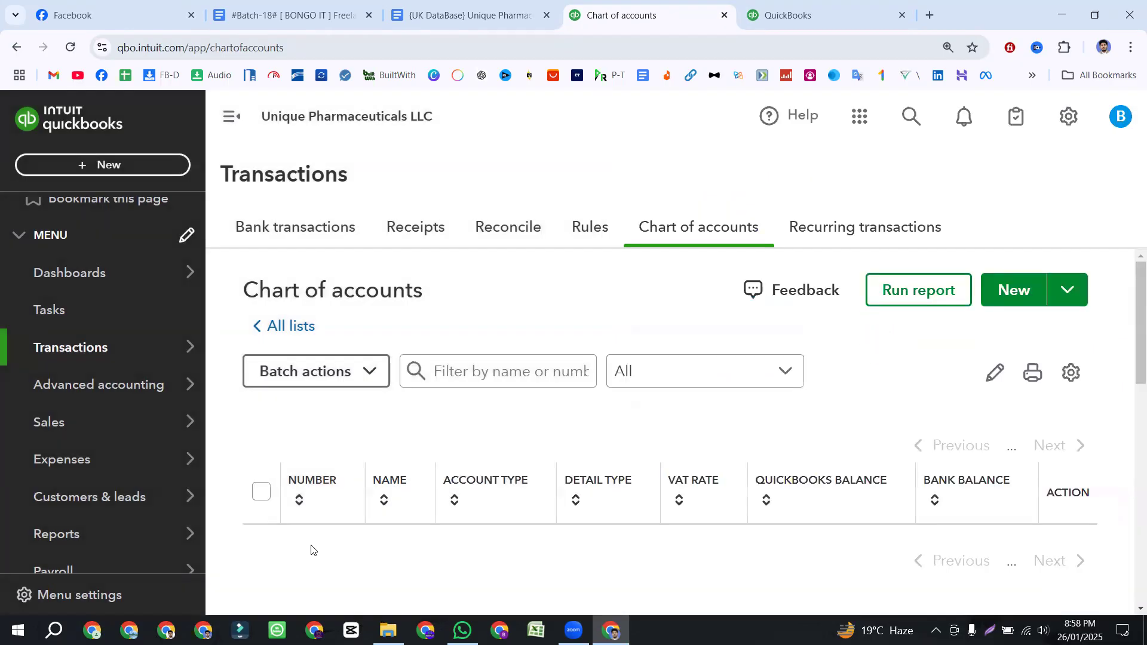
- Look through the updated Chart of Accounts and check the Bank of England – Checking and Opening Balance Equity entries
scroll(325, 454, "down", 2)
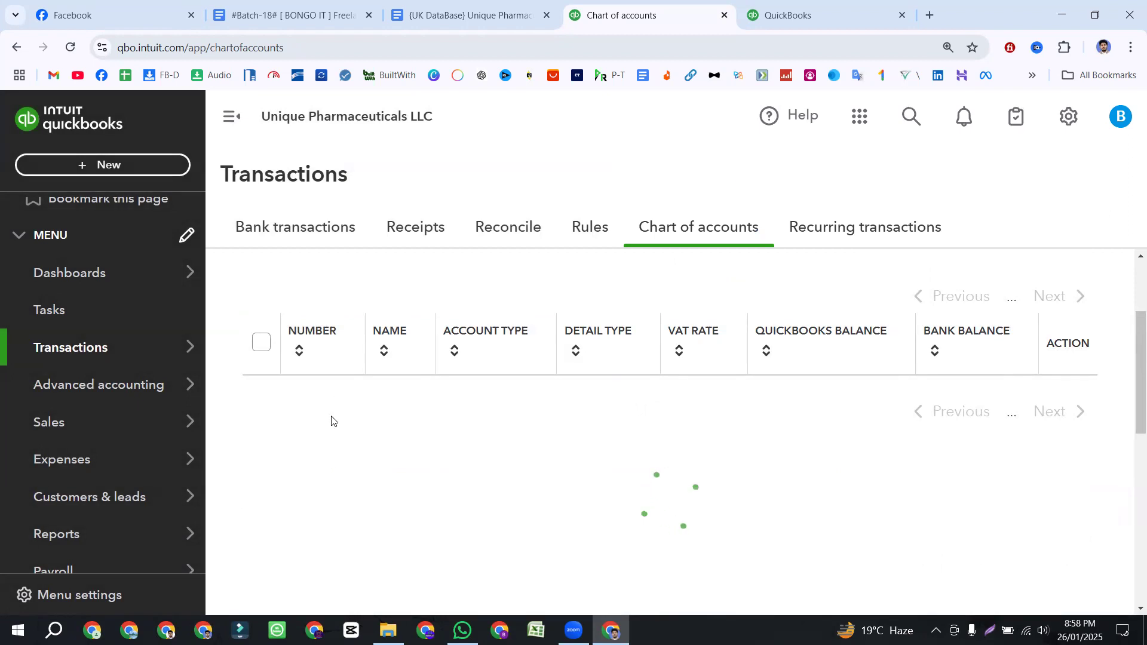
scroll(322, 425, "down", 2)
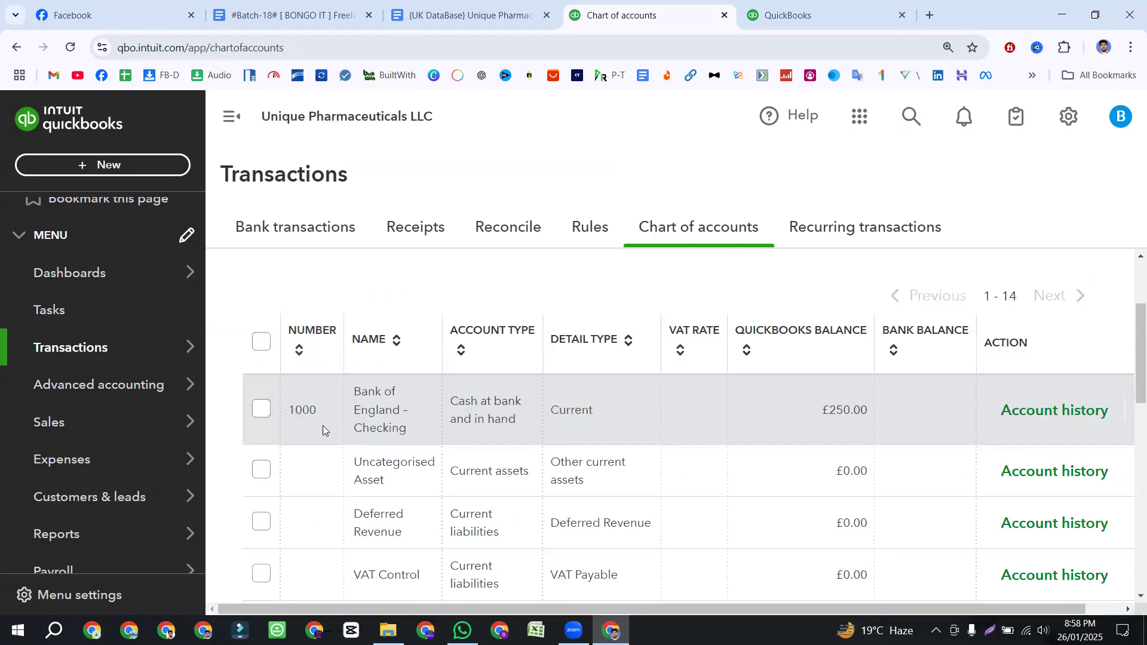
scroll(309, 426, "down", 6)
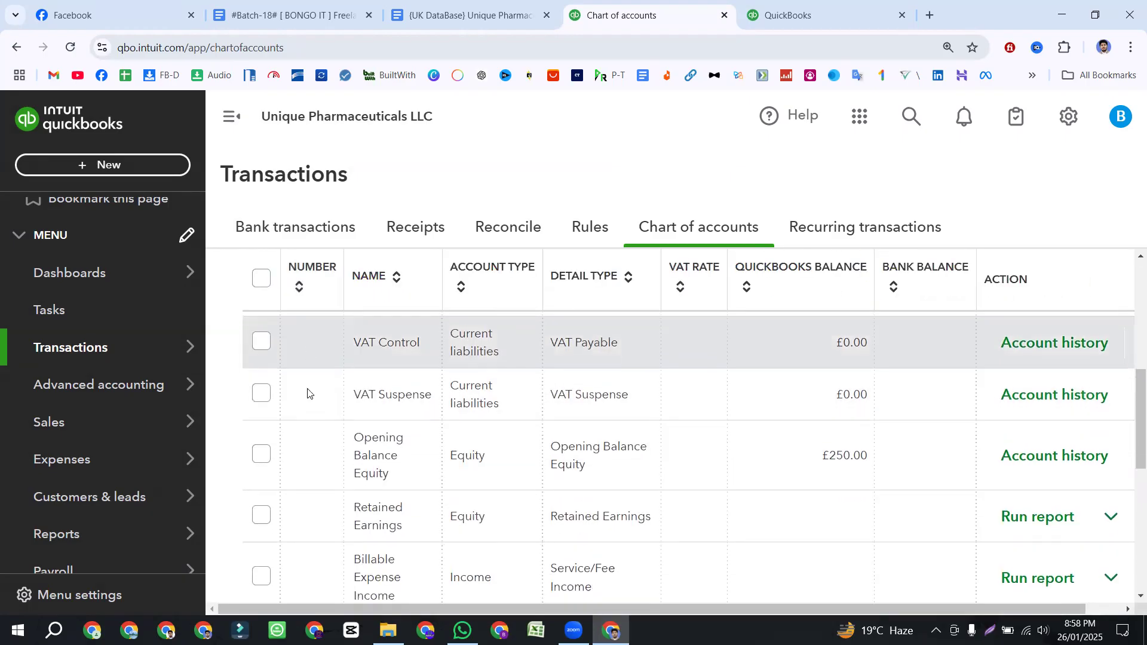
scroll(320, 460, "down", 1)
scroll(320, 460, "up", 10)
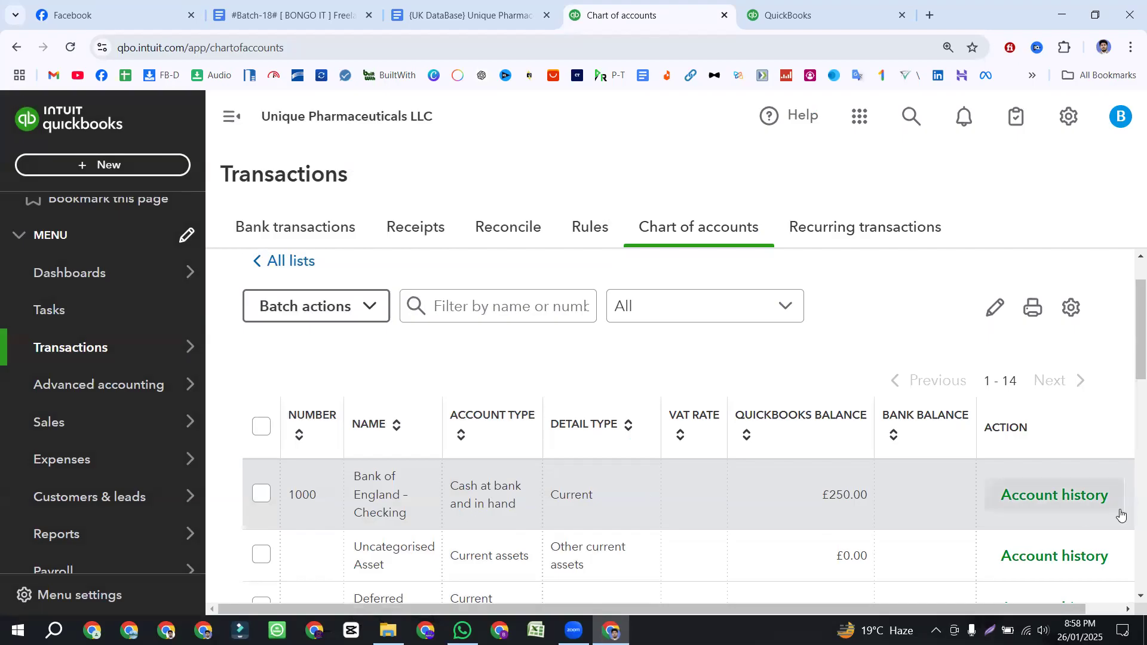
- Inspect the account history of Bank of England – Checking across all its columns and return to the Chart of Accounts
left_click(1078, 493)
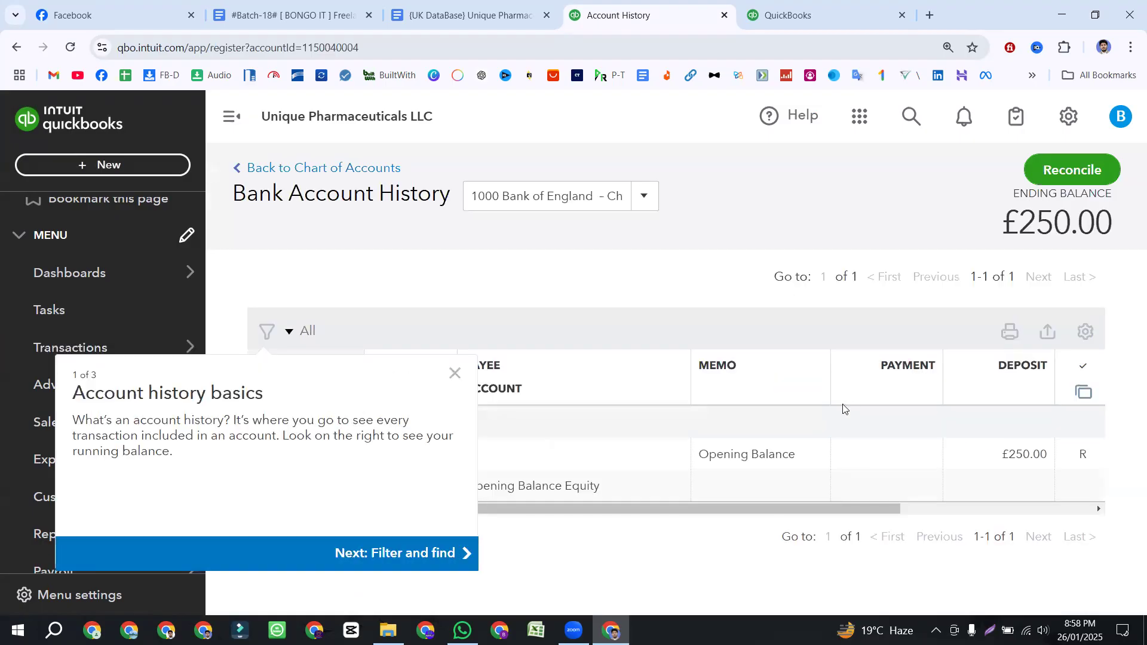
left_click(454, 374)
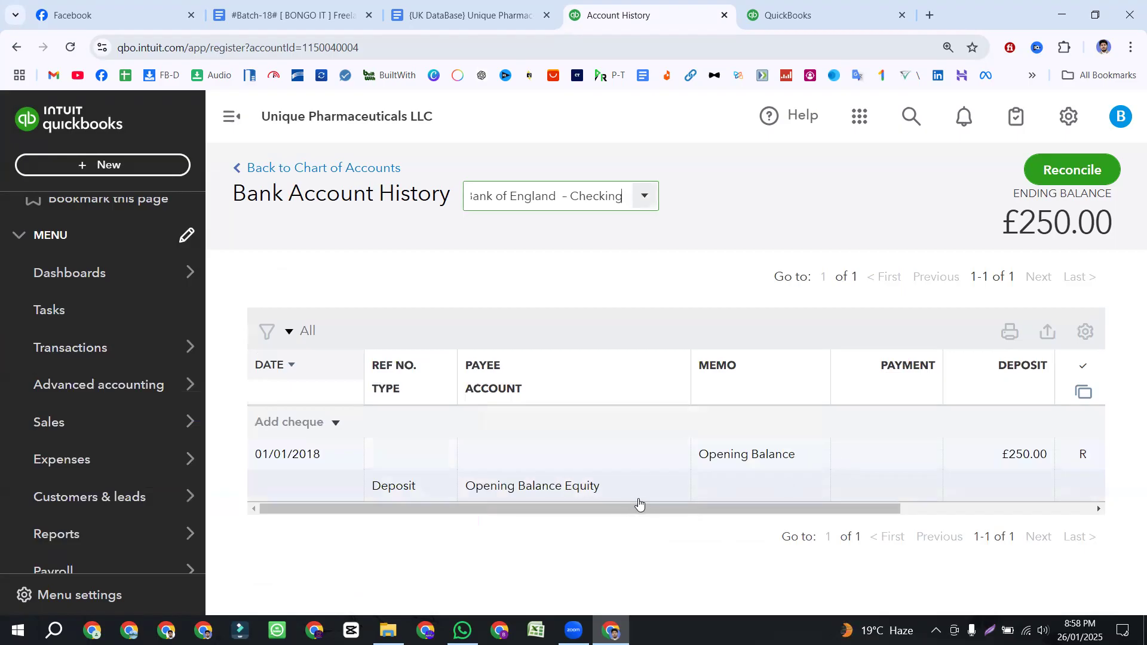
left_click_drag(781, 509, 993, 510)
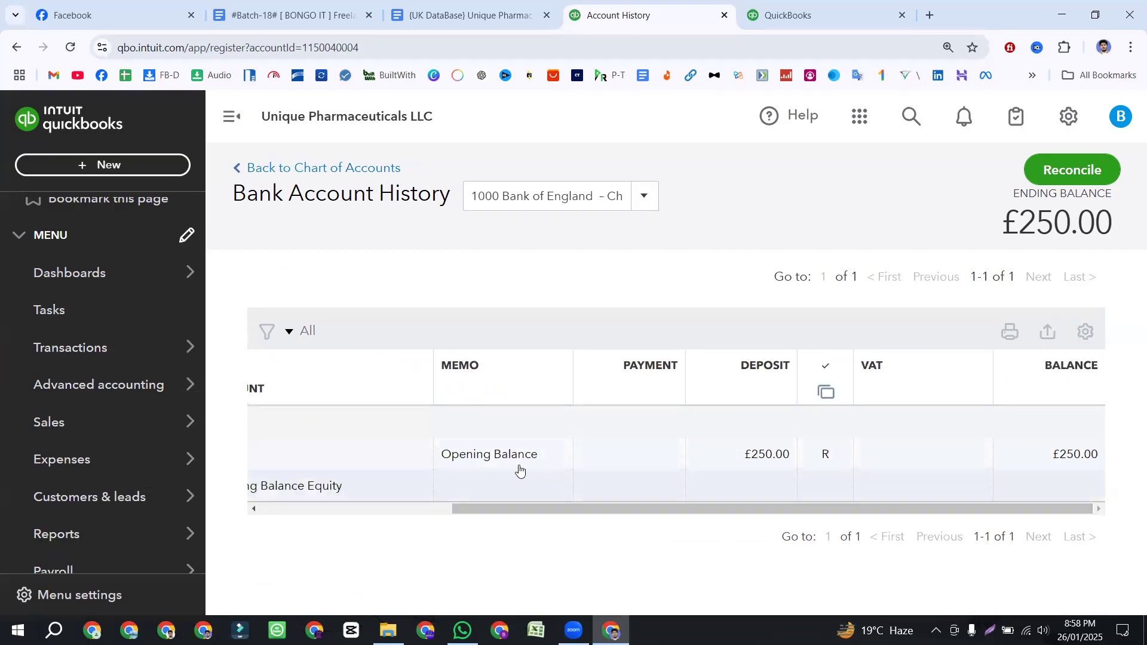
left_click(240, 168)
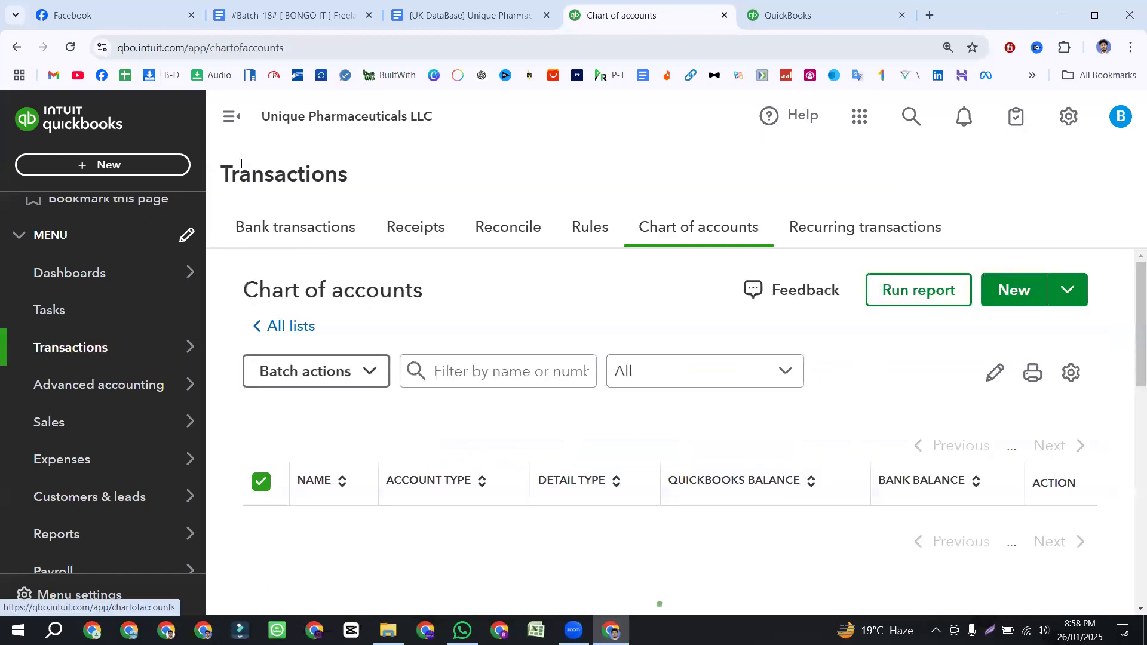
- Open the Bank of England – Checking account for editing from the Chart of Accounts
scroll(716, 468, "down", 2)
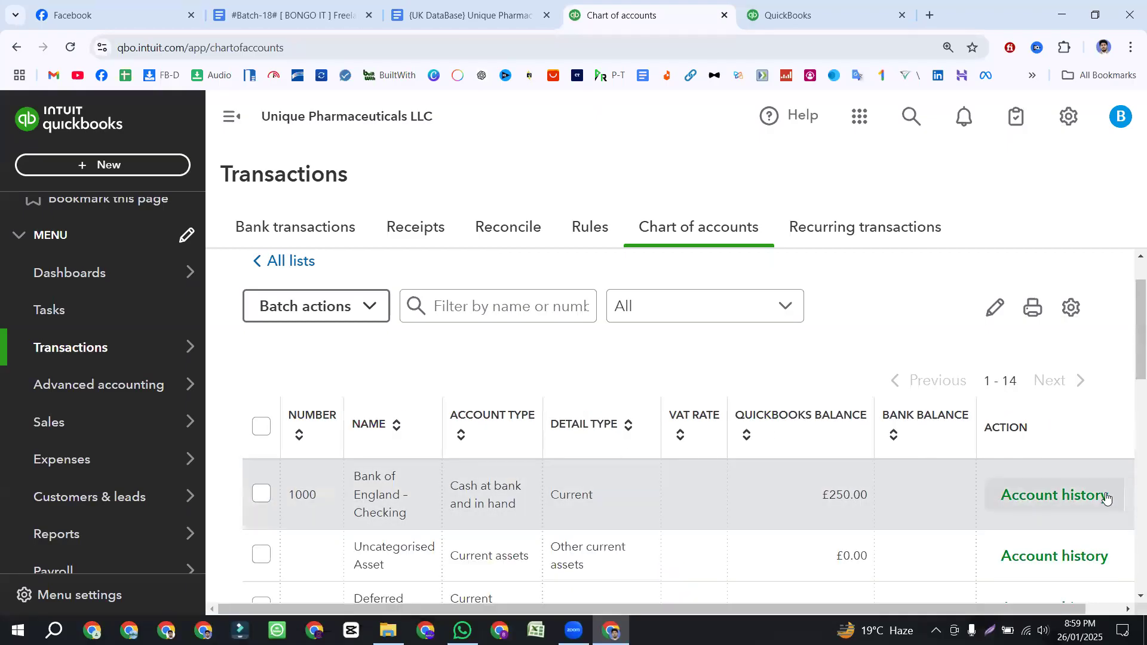
left_click(1105, 609)
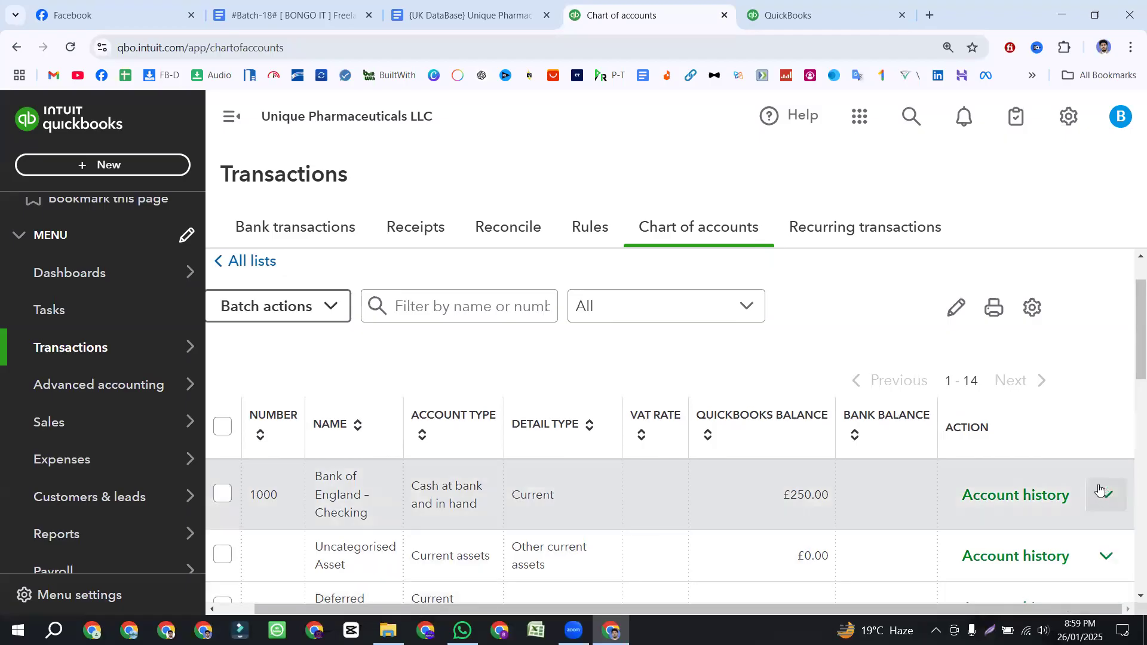
left_click(1109, 495)
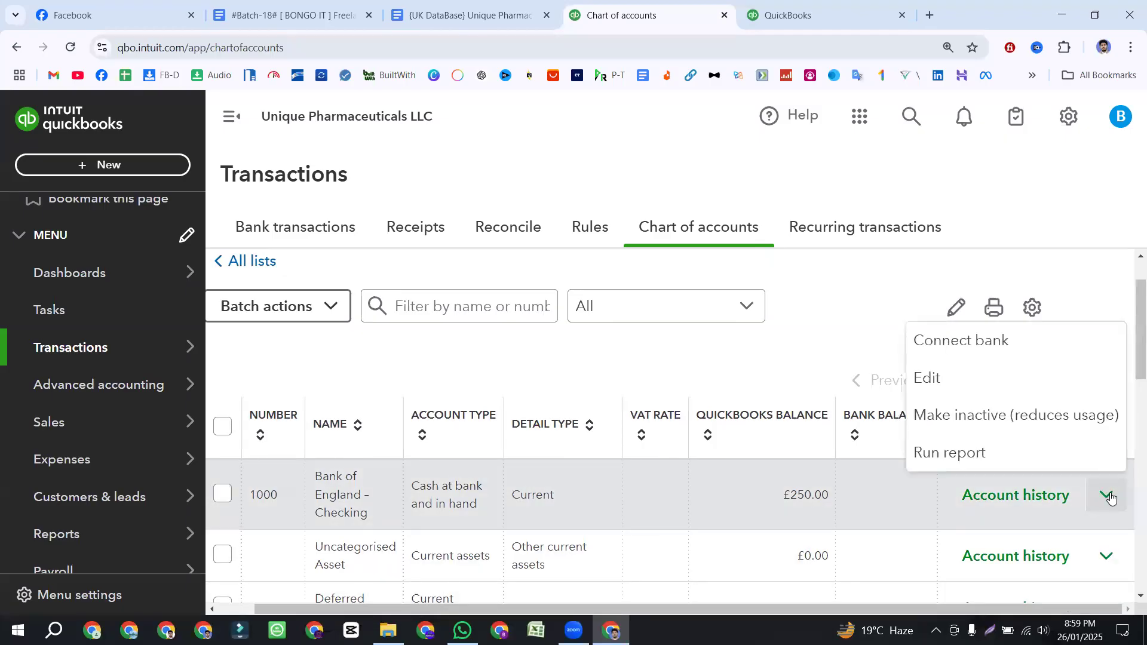
left_click(947, 378)
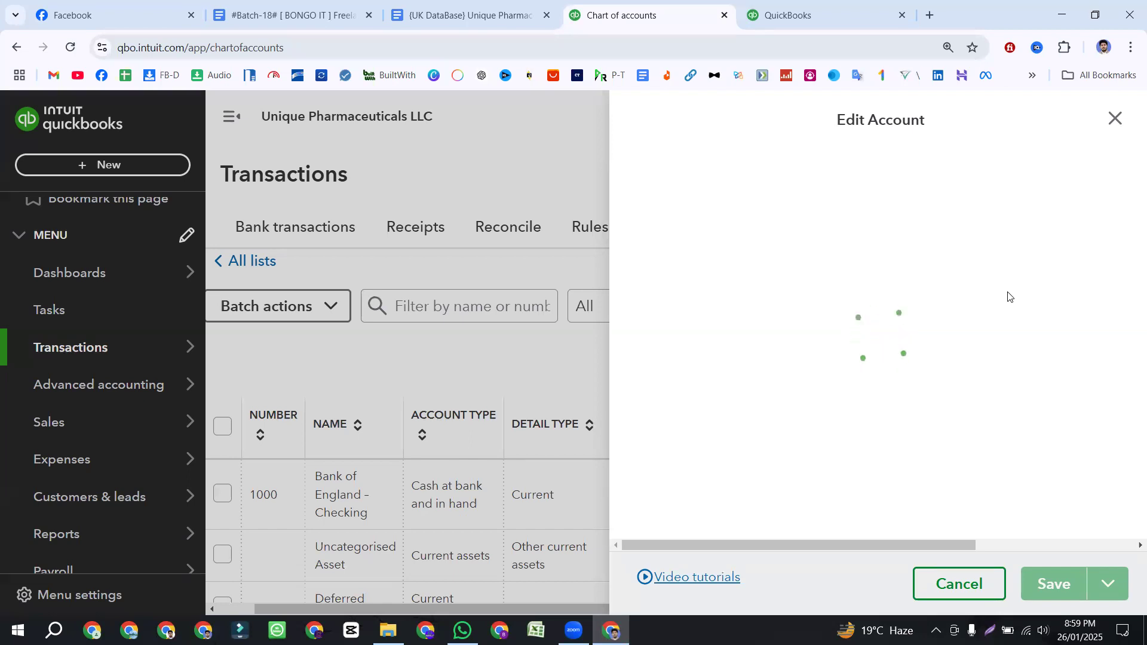
- Review the description and balance of Bank of England – Checking in its edit form
scroll(949, 364, "down", 5)
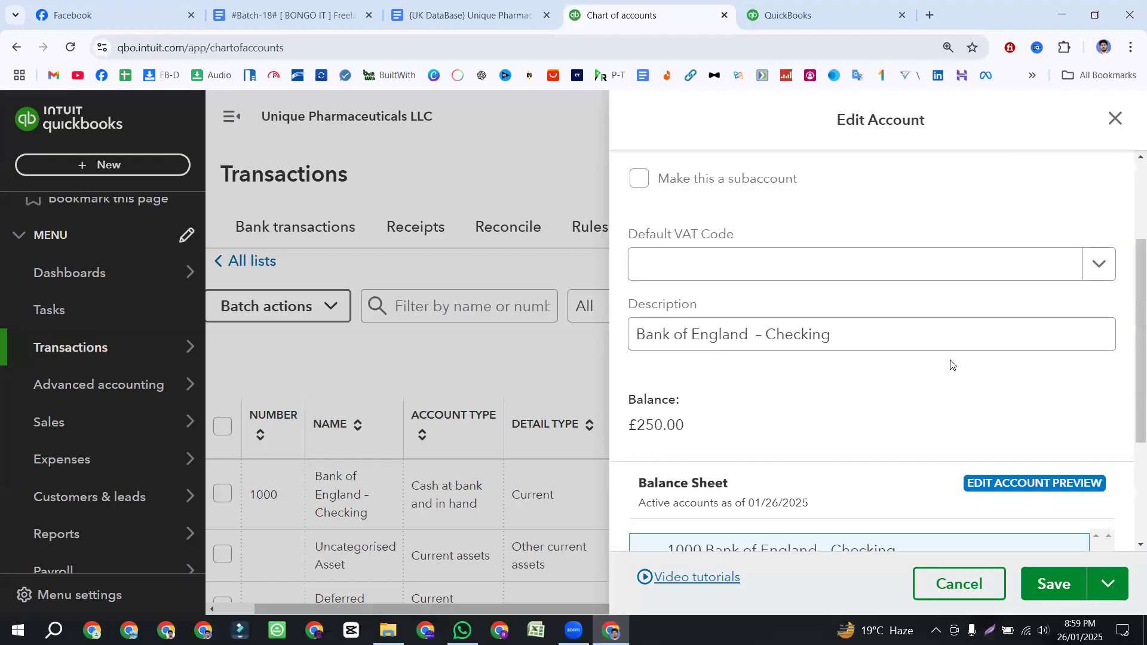
left_click_drag(722, 281, 629, 278)
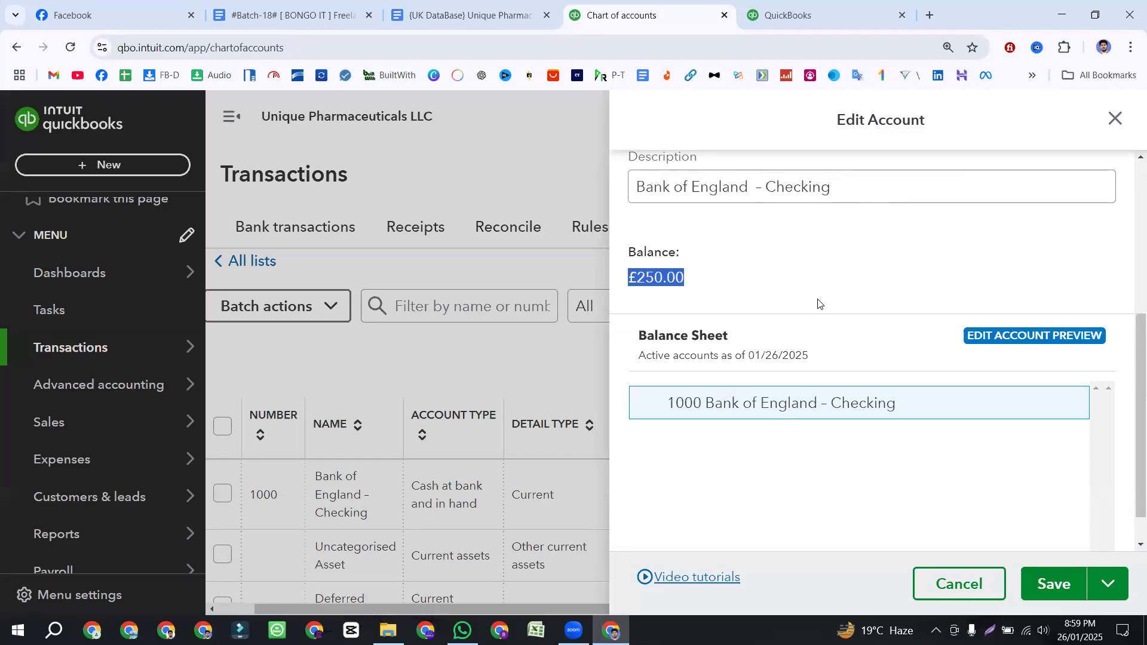
scroll(742, 363, "up", 1)
left_click_drag(740, 359, 630, 350)
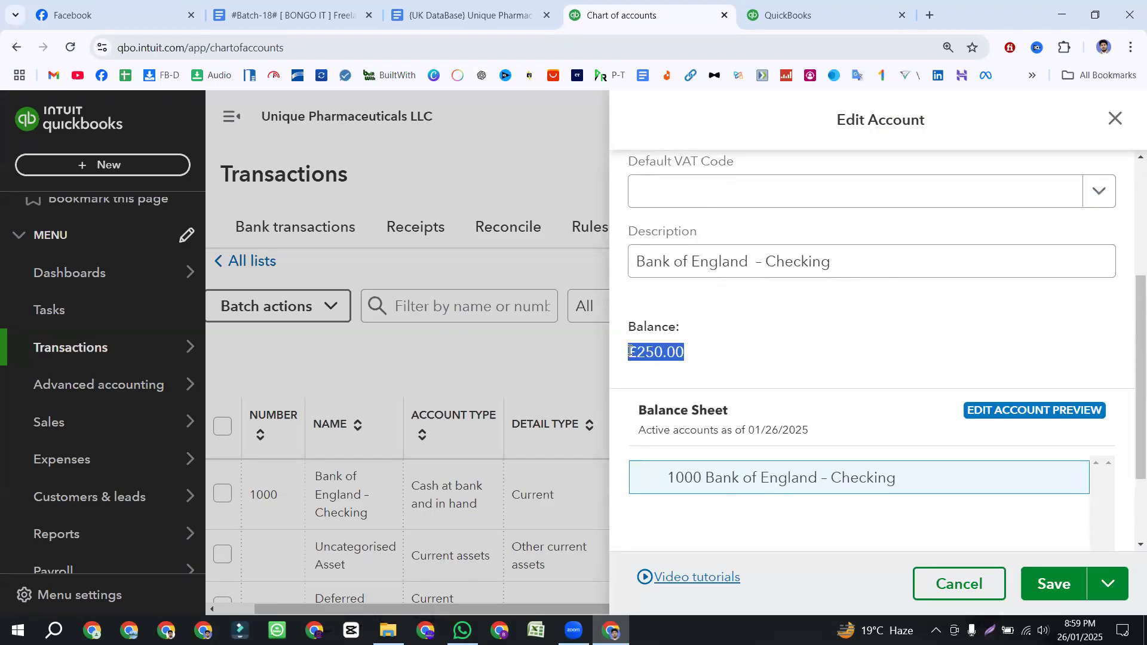
scroll(873, 351, "up", 3)
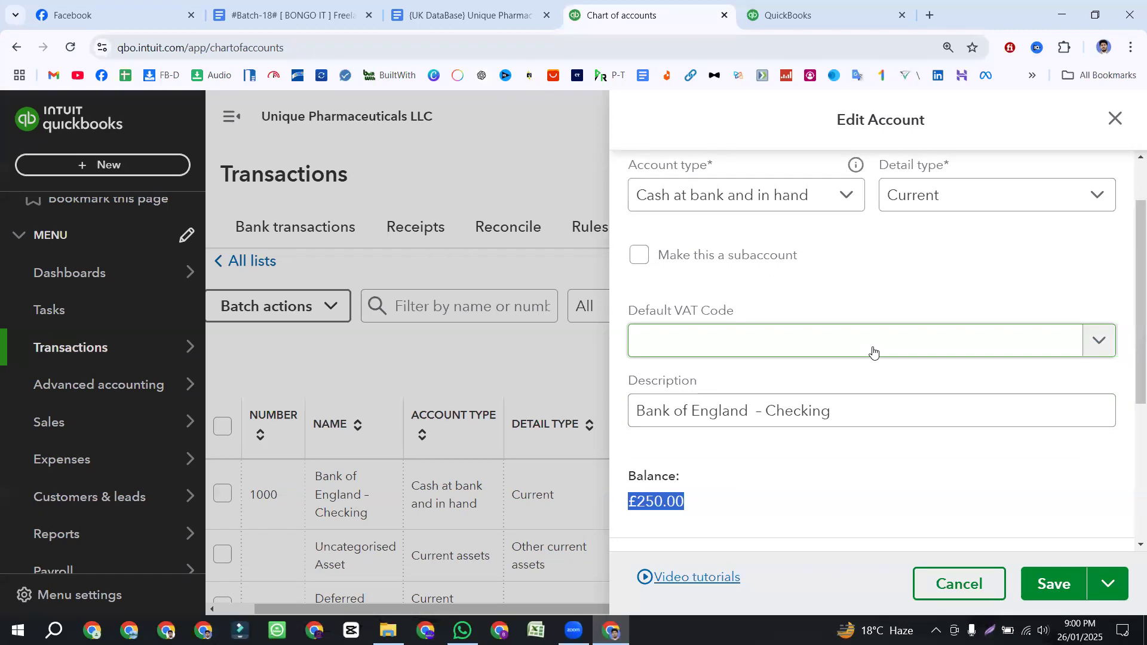
- Read the Metro Bank – Savings item with its opening balance and date in the Q-2 section of the practice document
left_click(460, 13)
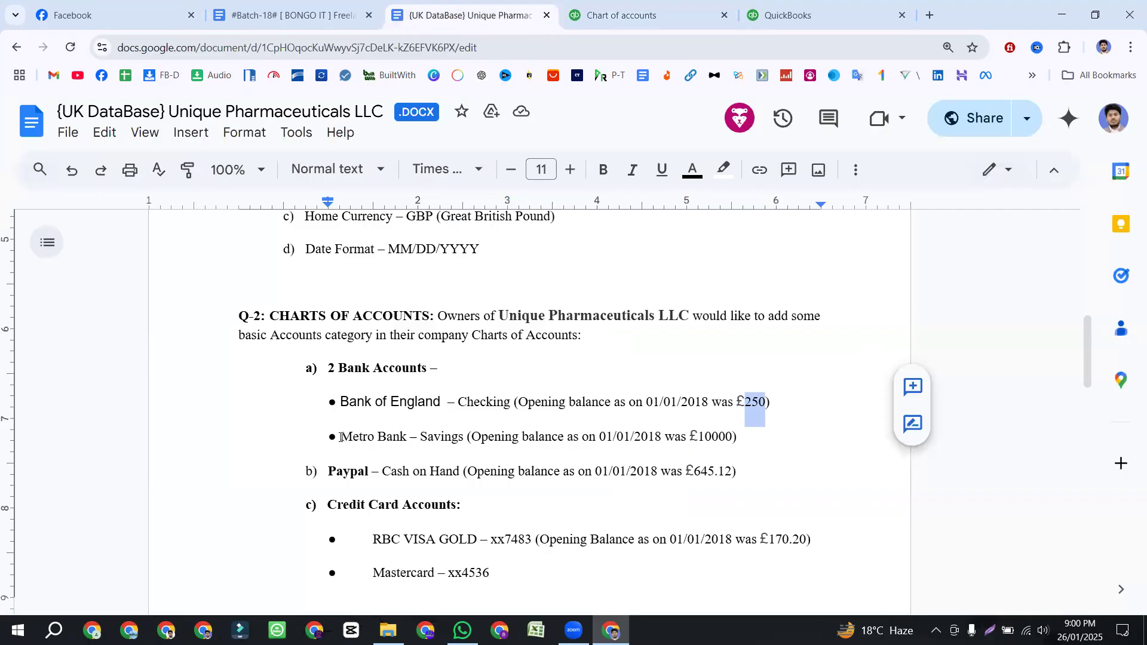
left_click_drag(340, 437, 744, 436)
left_click(473, 436)
left_click(666, 436)
left_click(604, 436)
left_click_drag(605, 436, 666, 433)
left_click(479, 437)
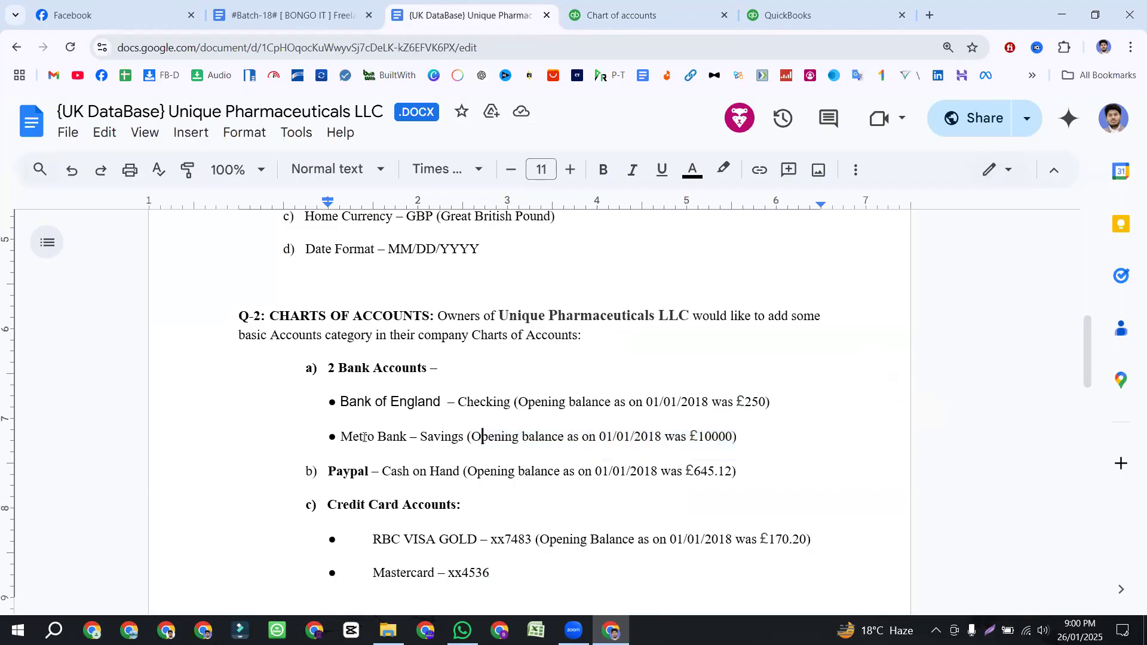
- Copy the name Metro Bank – Savings from the document and cancel the open account edit in QuickBooks
left_click_drag(340, 437, 463, 435)
key("ctrl+c")
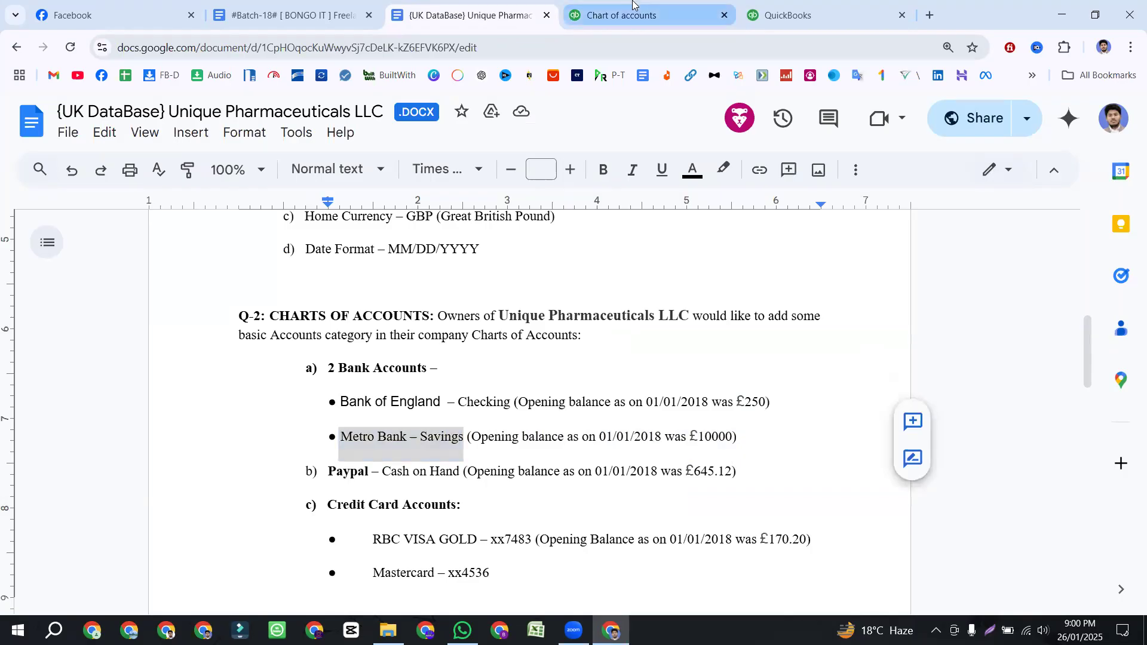
left_click(621, 15)
left_click(953, 583)
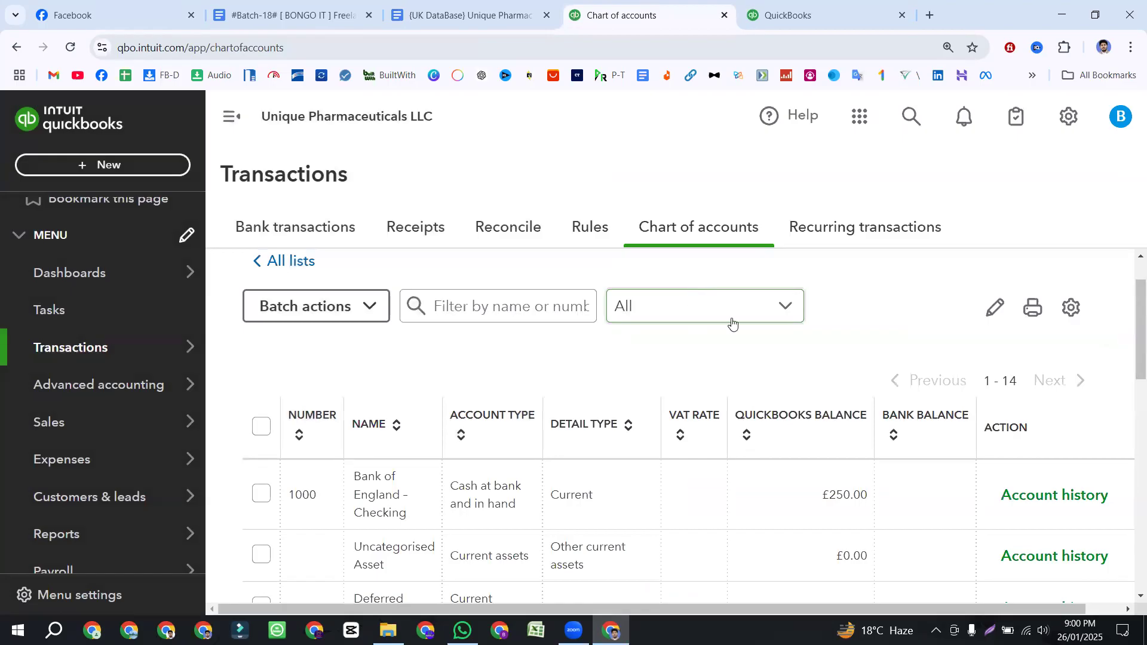
- Start a new account named Metro Bank – Savings with ledger number 1001
scroll(776, 334, "up", 1)
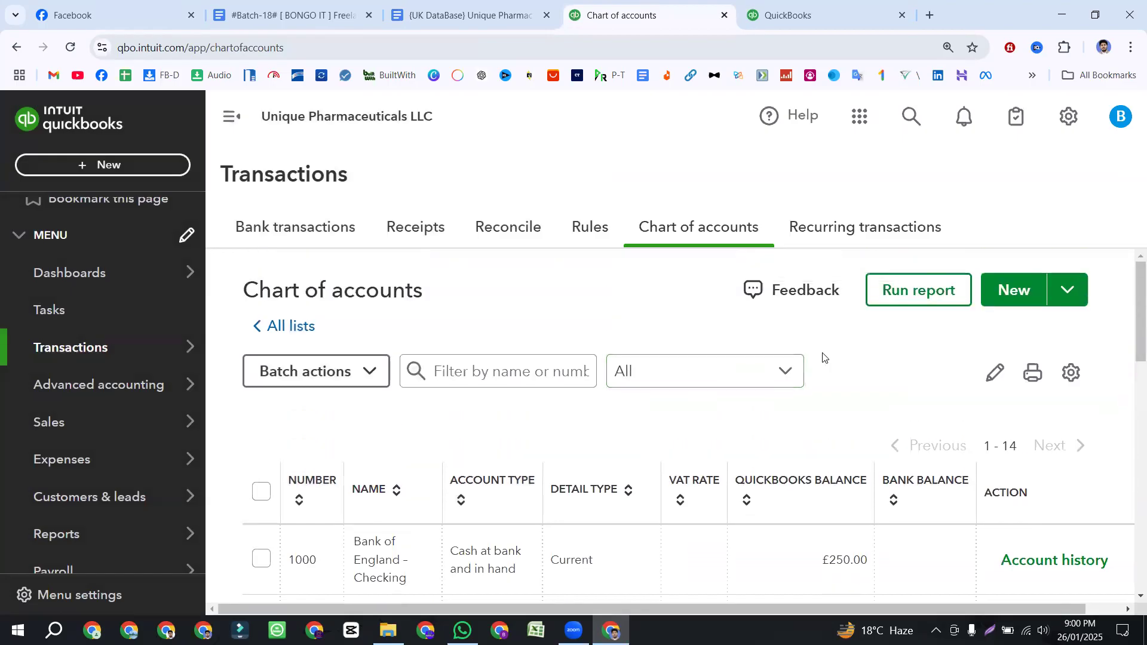
left_click(1013, 303)
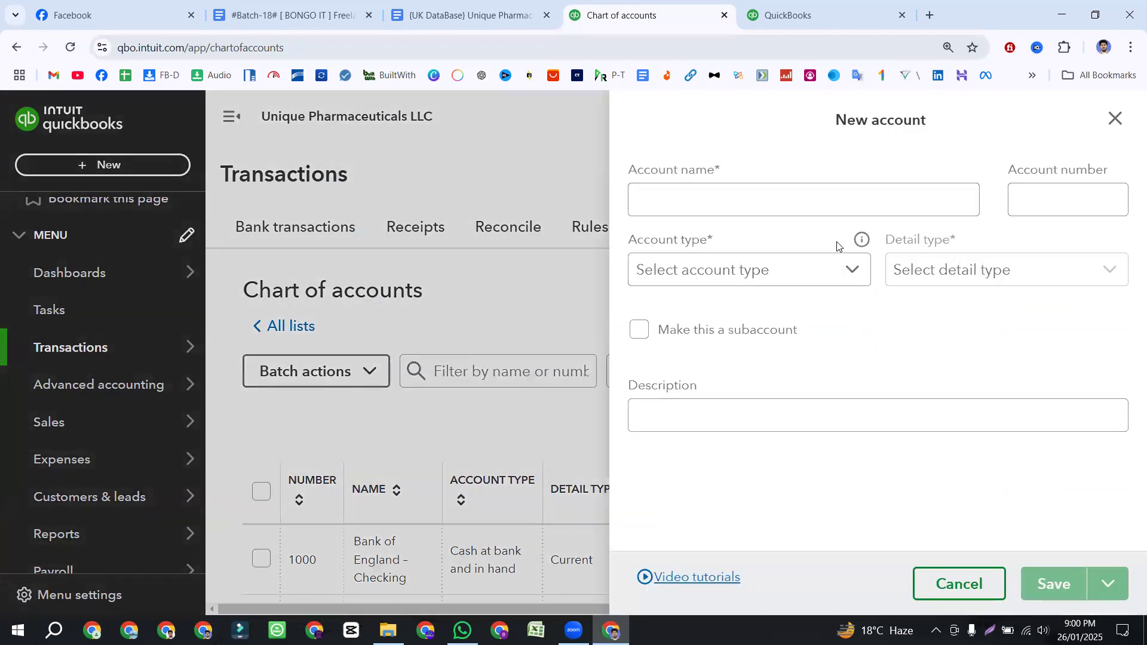
left_click(662, 202)
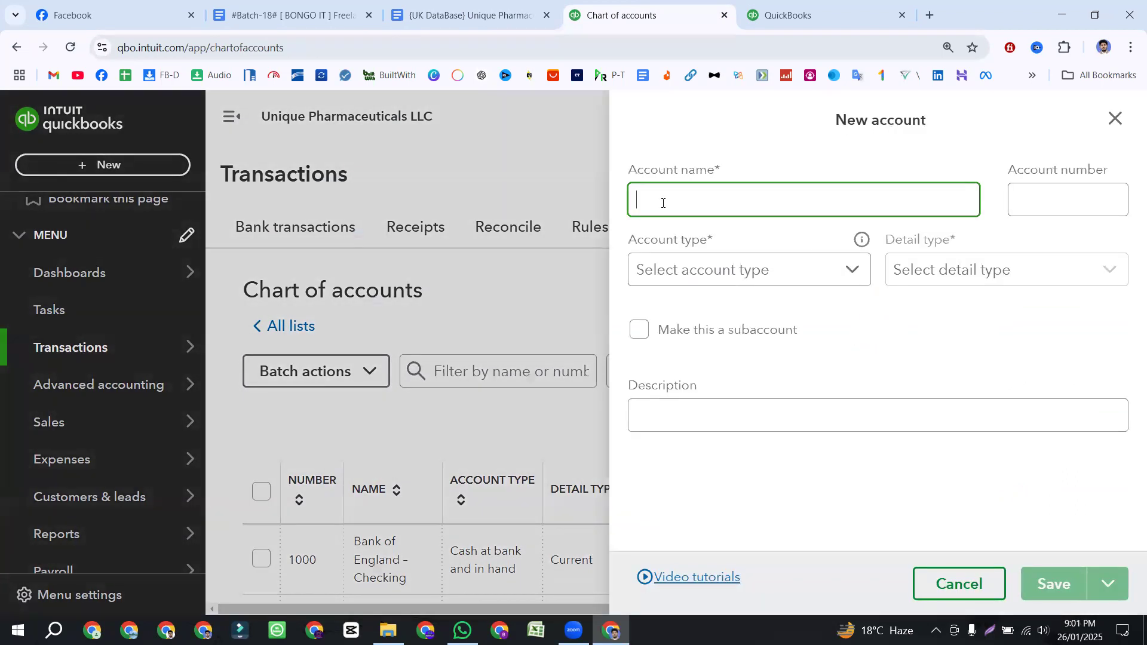
key("ctrl+v")
left_click_drag(802, 202, 728, 201)
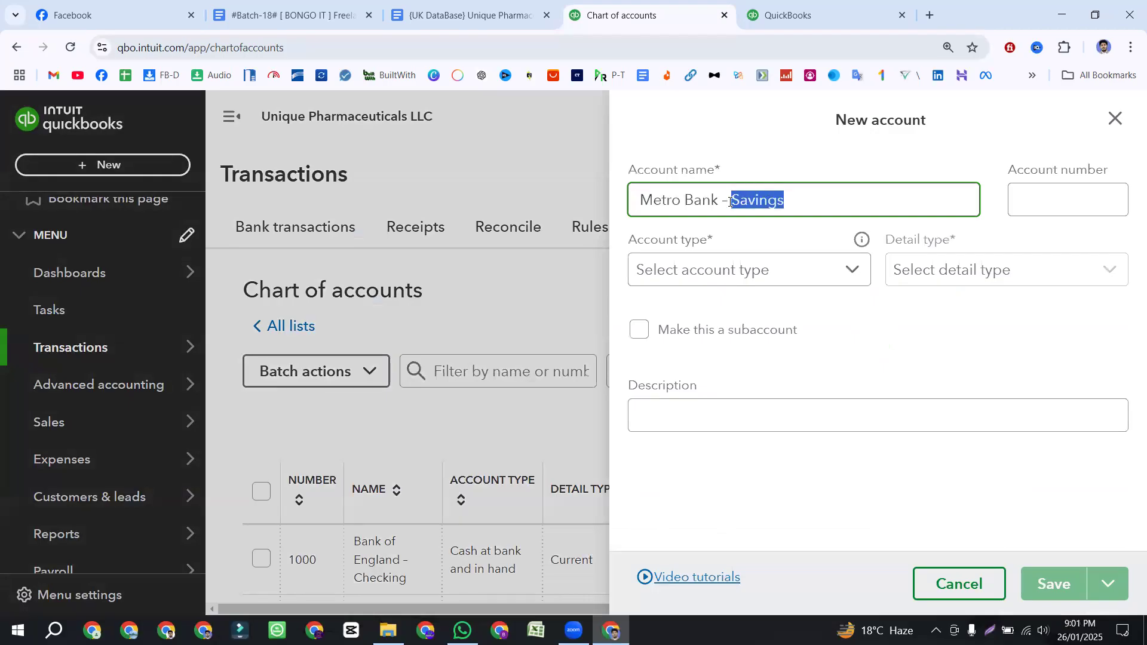
left_click(786, 193)
left_click(1025, 186)
type("100")
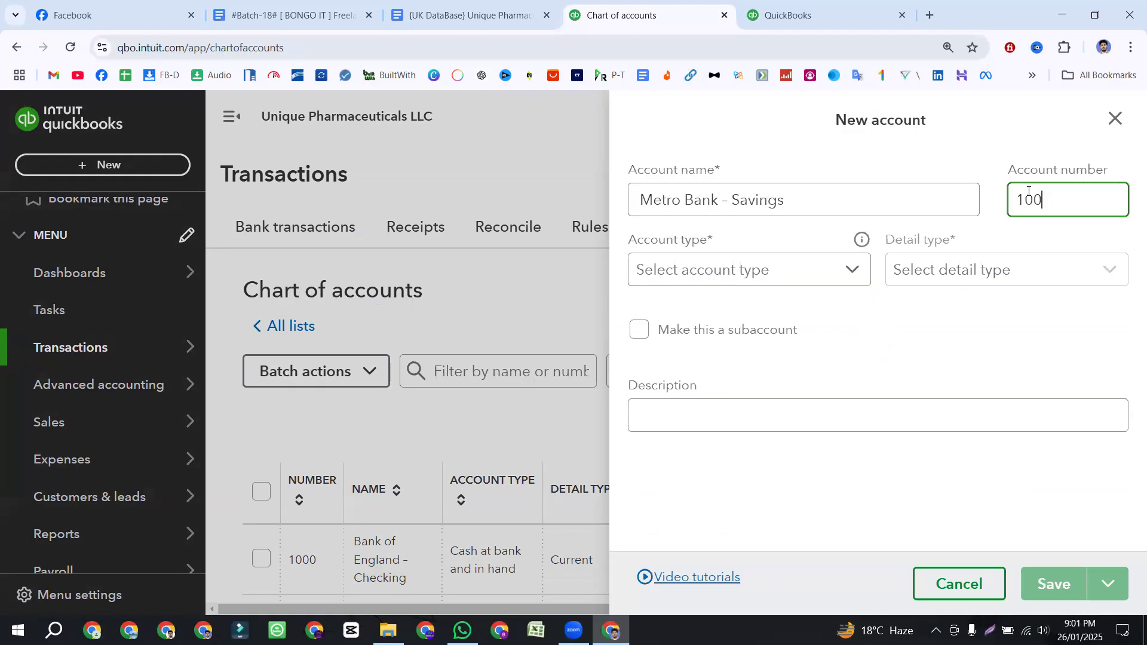
type("1")
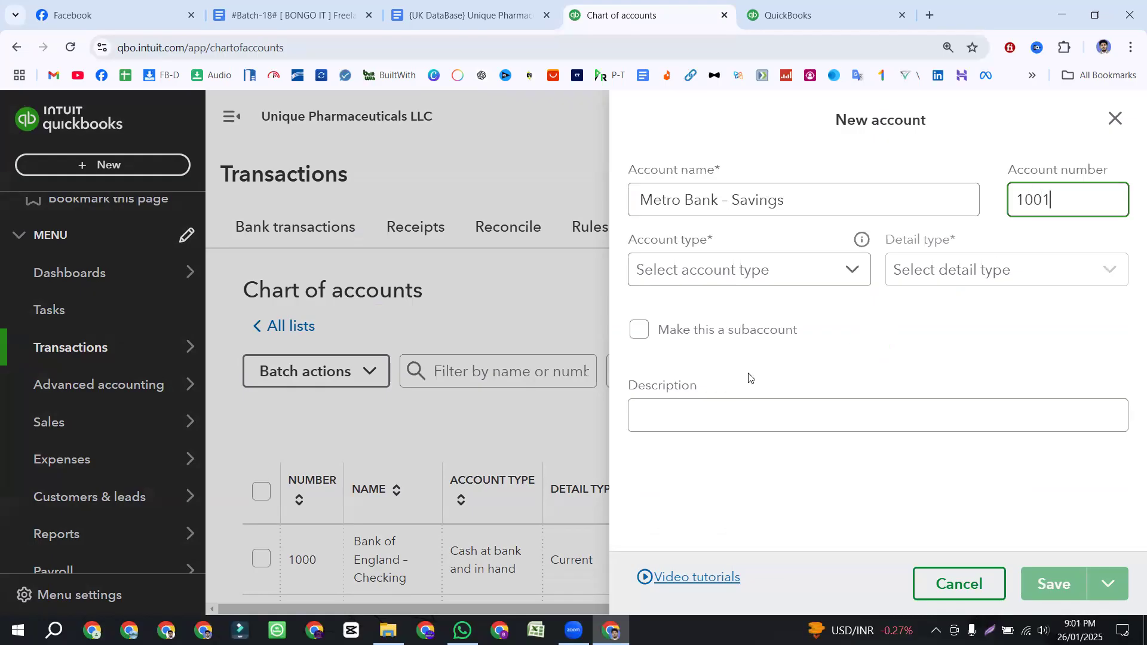
- Set the account type to Cash at bank and in hand and the detail type to Savings
left_click(851, 272)
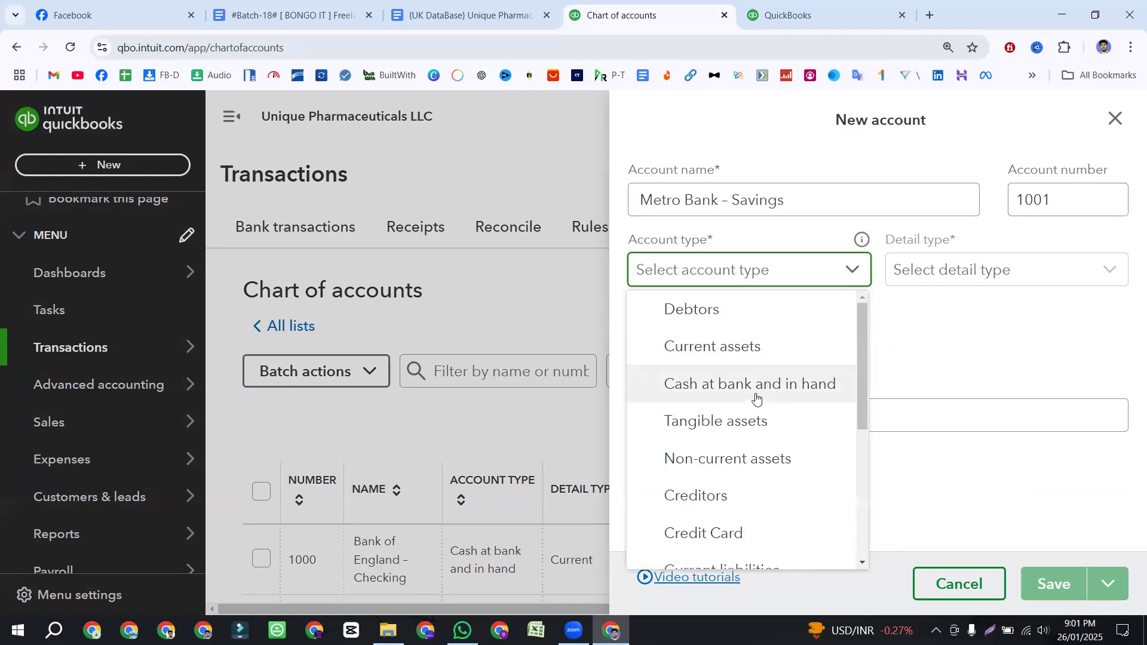
left_click(794, 386)
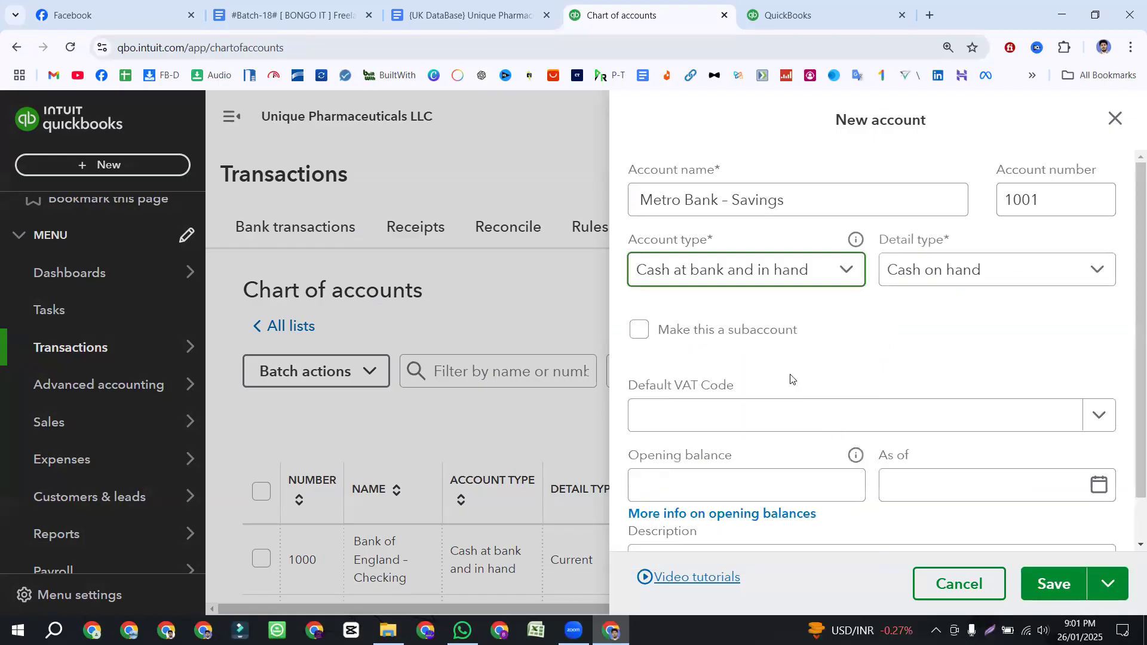
left_click(948, 275)
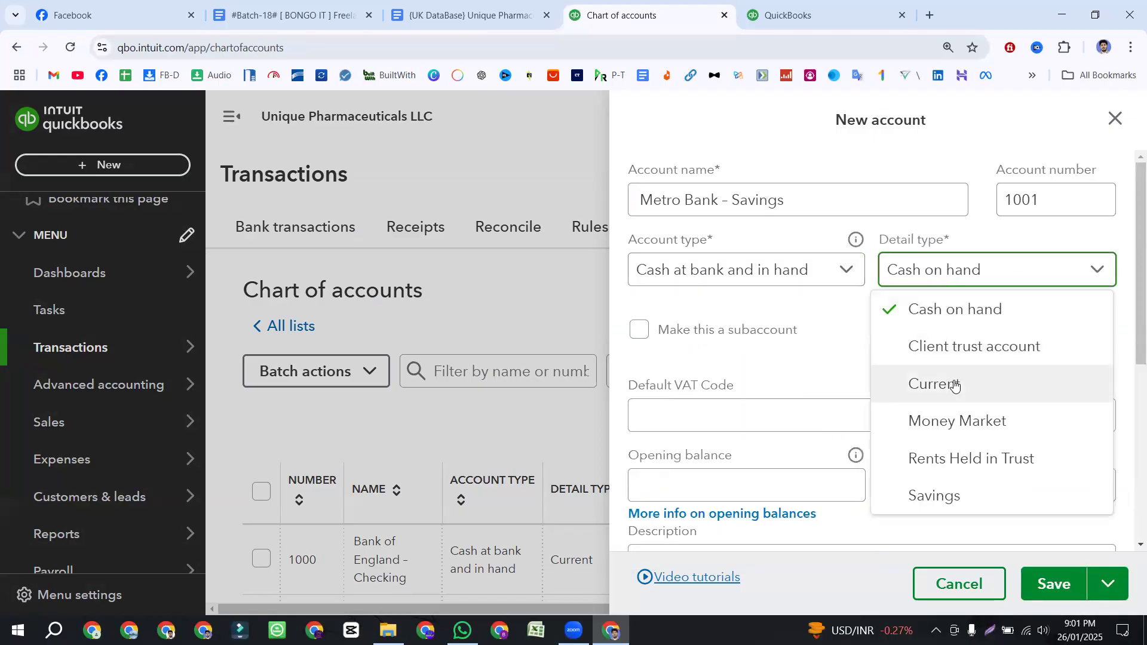
left_click(952, 498)
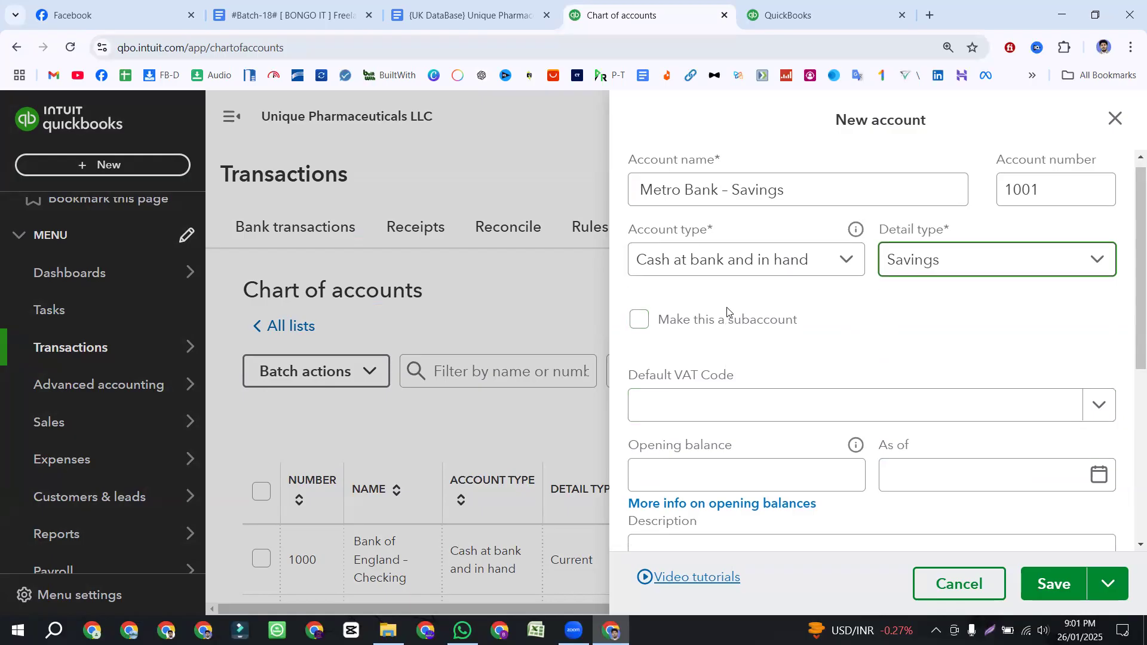
- Enter Metro Bank – Savings as the new account's description
scroll(729, 313, "down", 1)
left_click(687, 410)
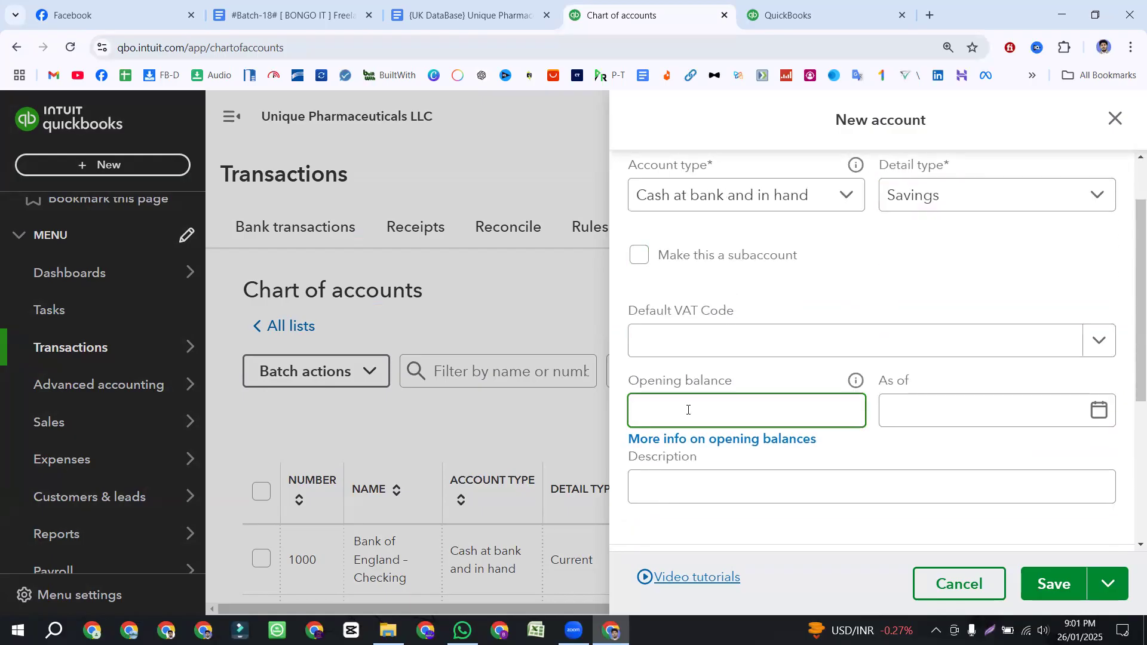
left_click(669, 487)
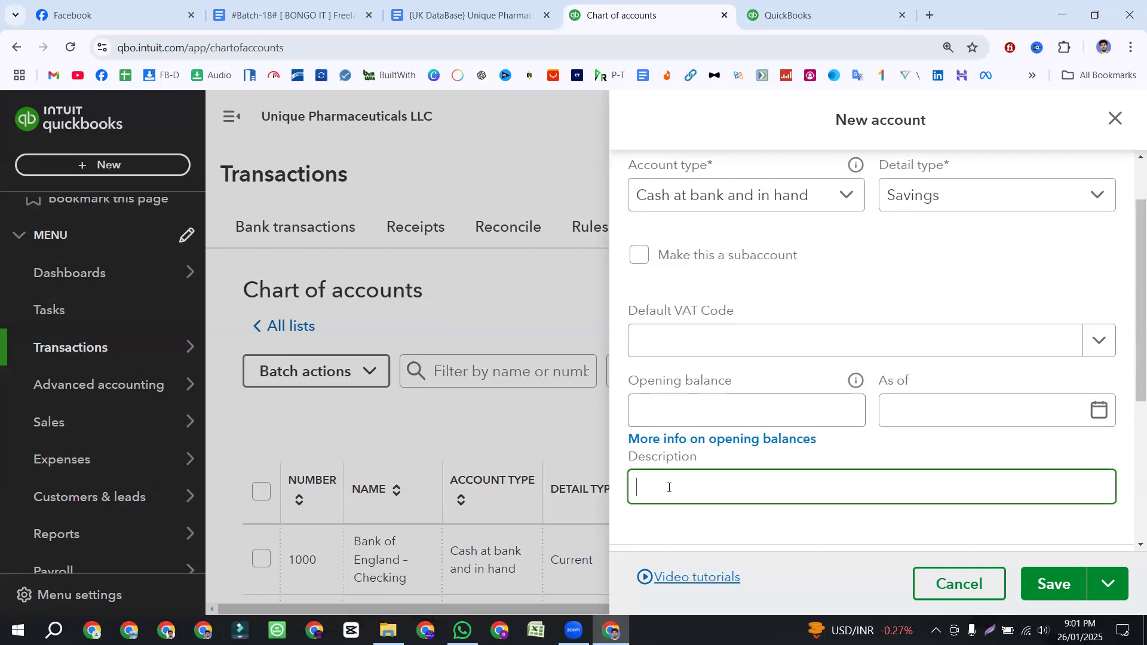
type("Metro Bank - Savings")
left_click_drag(814, 484, 620, 501)
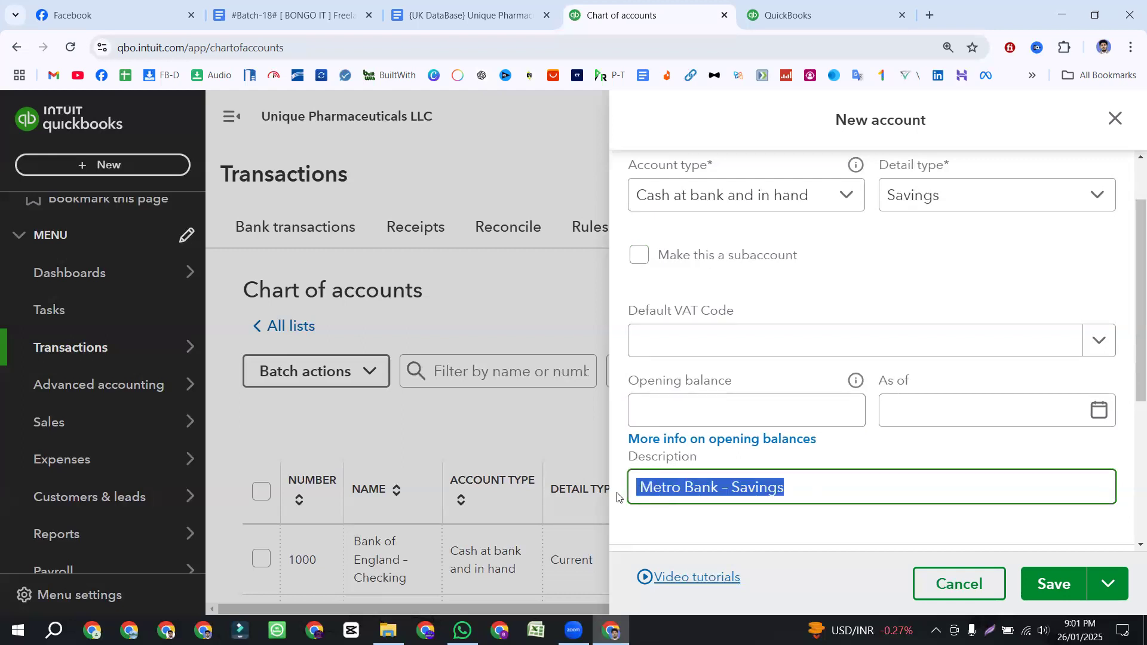
left_click(705, 454)
left_click(646, 457)
left_click(647, 457)
- Copy the Metro Bank opening balance from the practice document and enter 10000 as the new account's opening balance
left_click(689, 405)
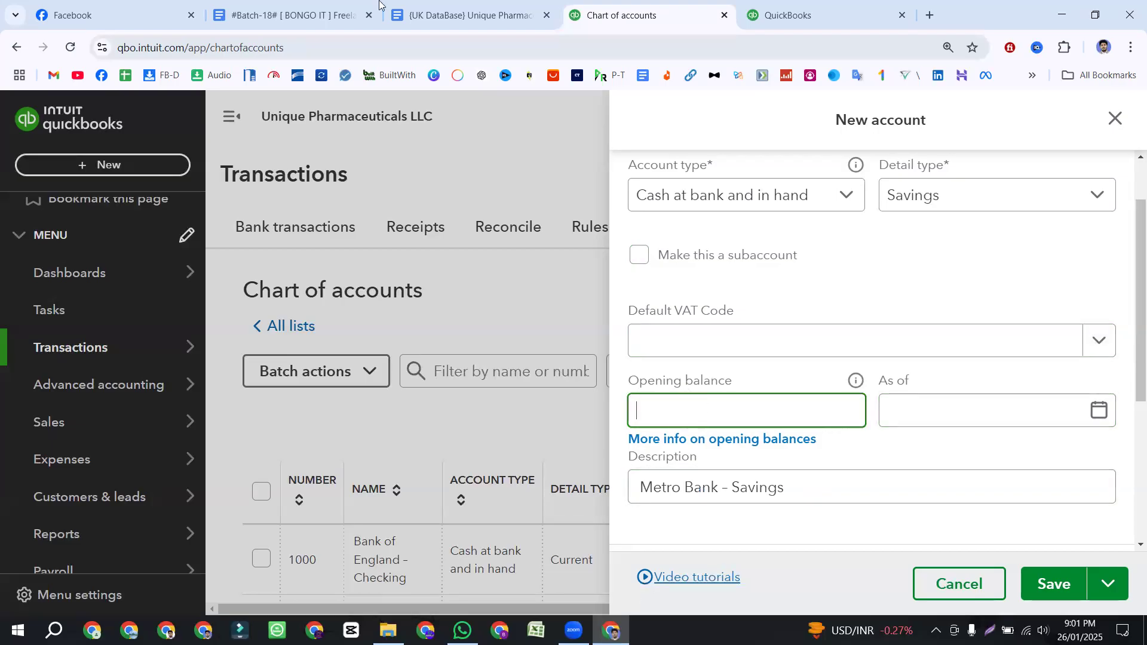
left_click(444, 8)
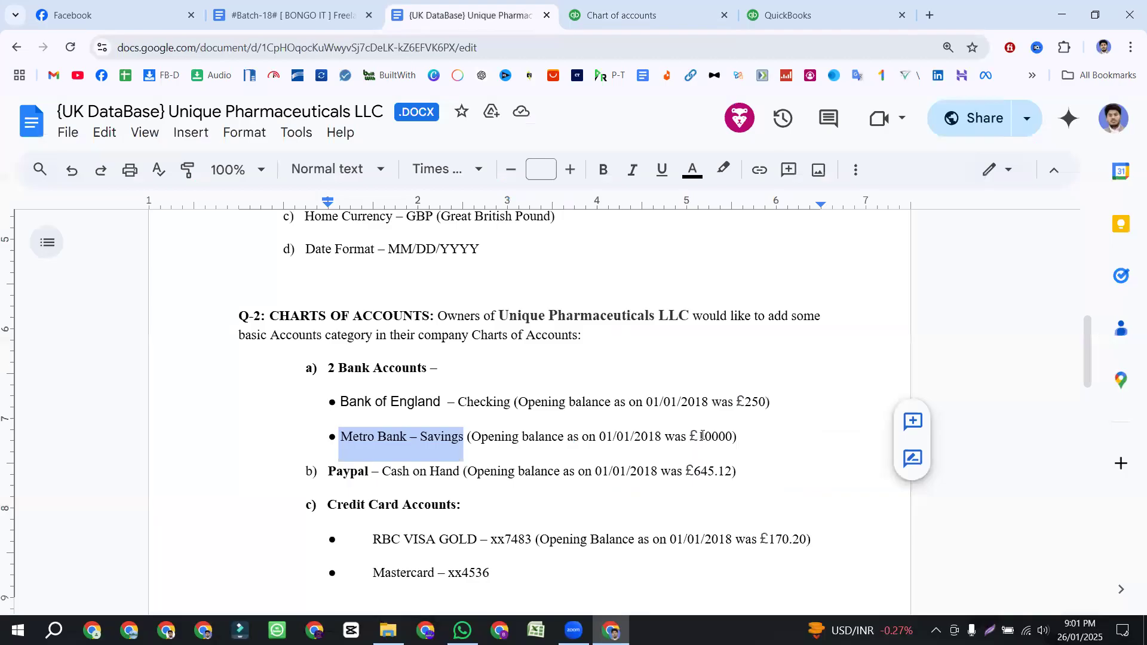
left_click(700, 435)
left_click_drag(701, 435, 732, 434)
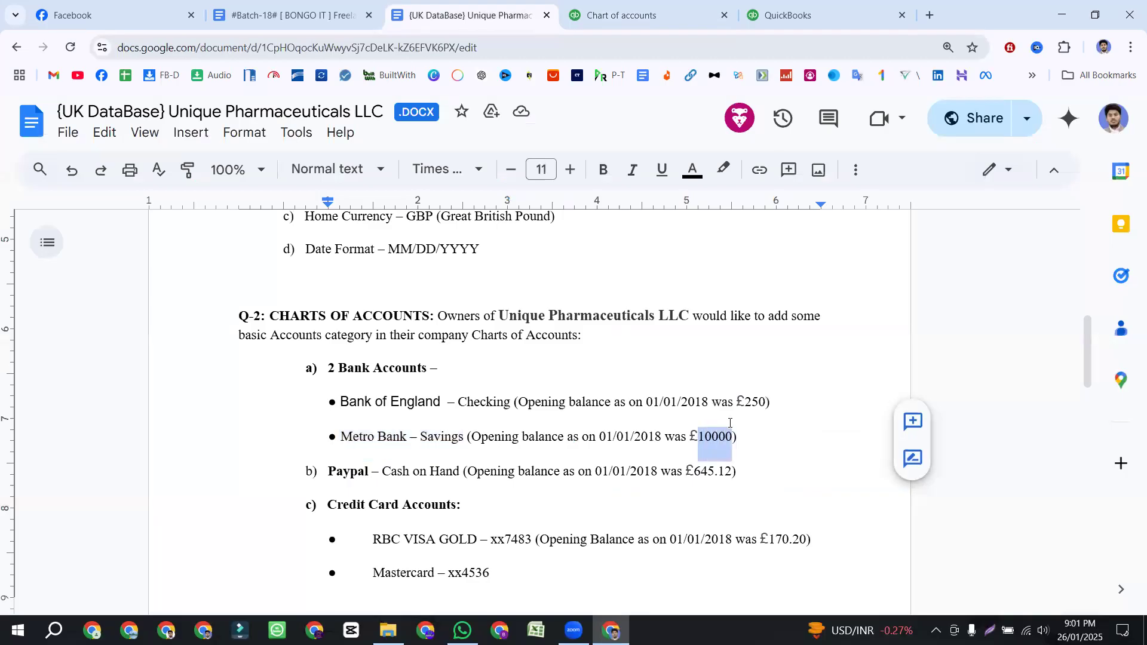
key("ctrl+Left")
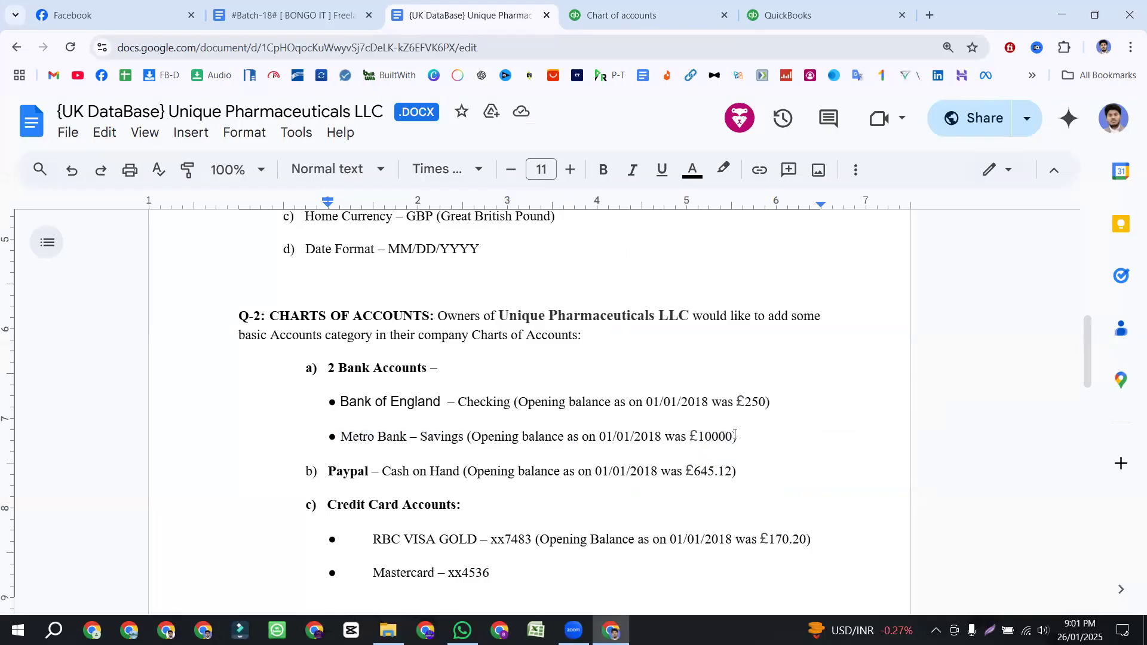
left_click_drag(730, 435, 698, 436)
key("ctrl+c")
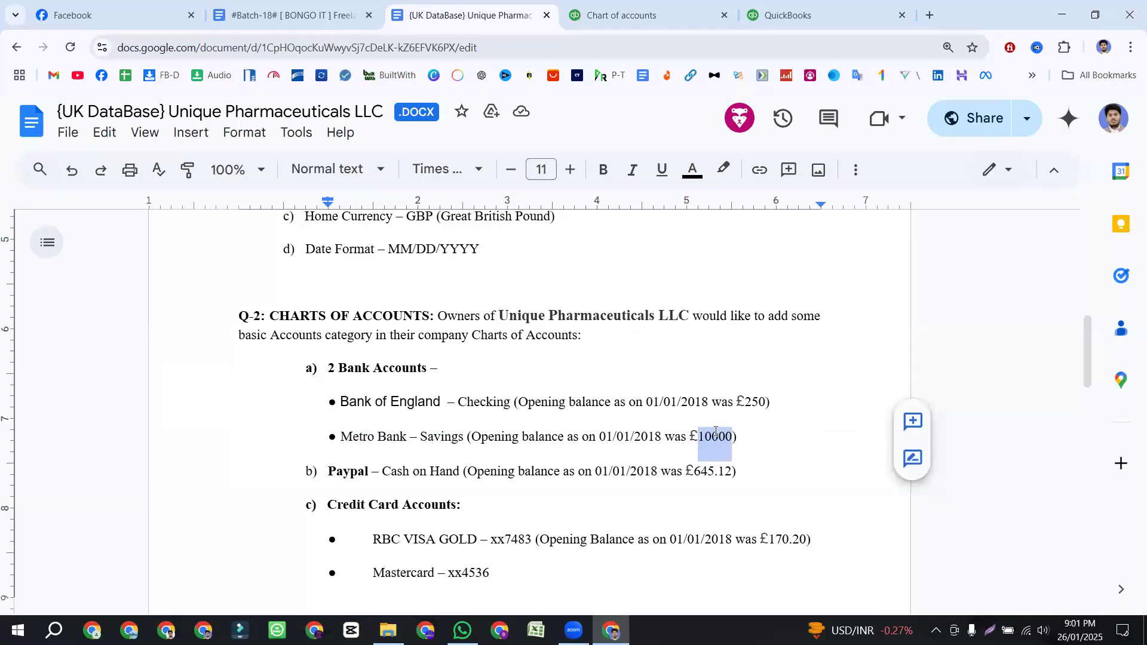
left_click(647, 13)
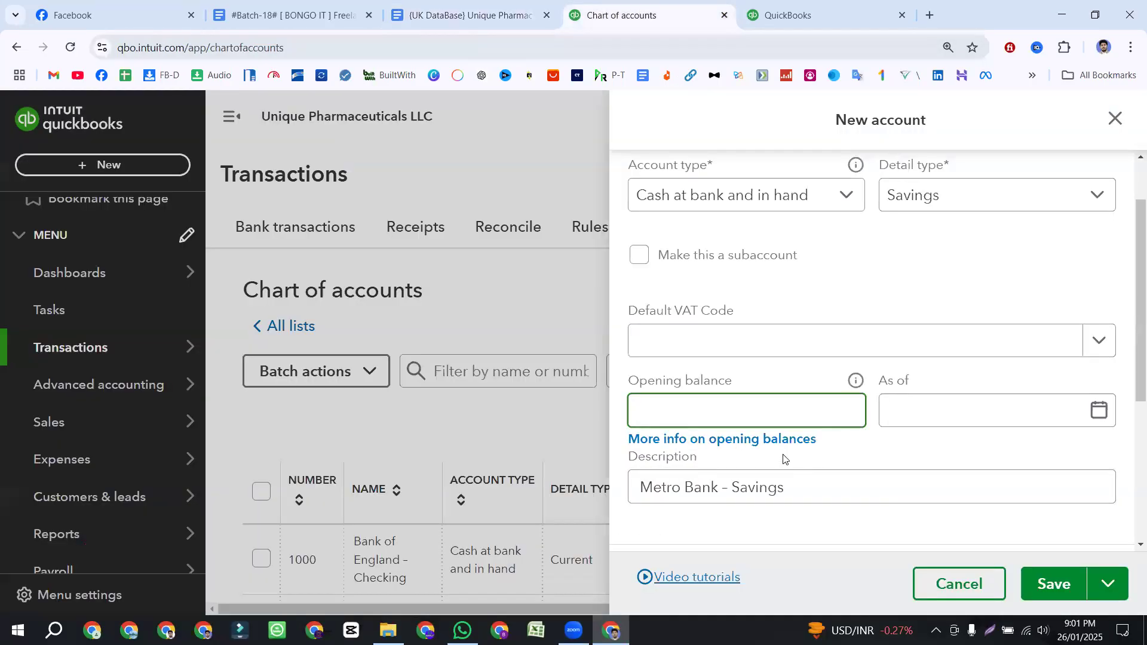
key("ctrl+v")
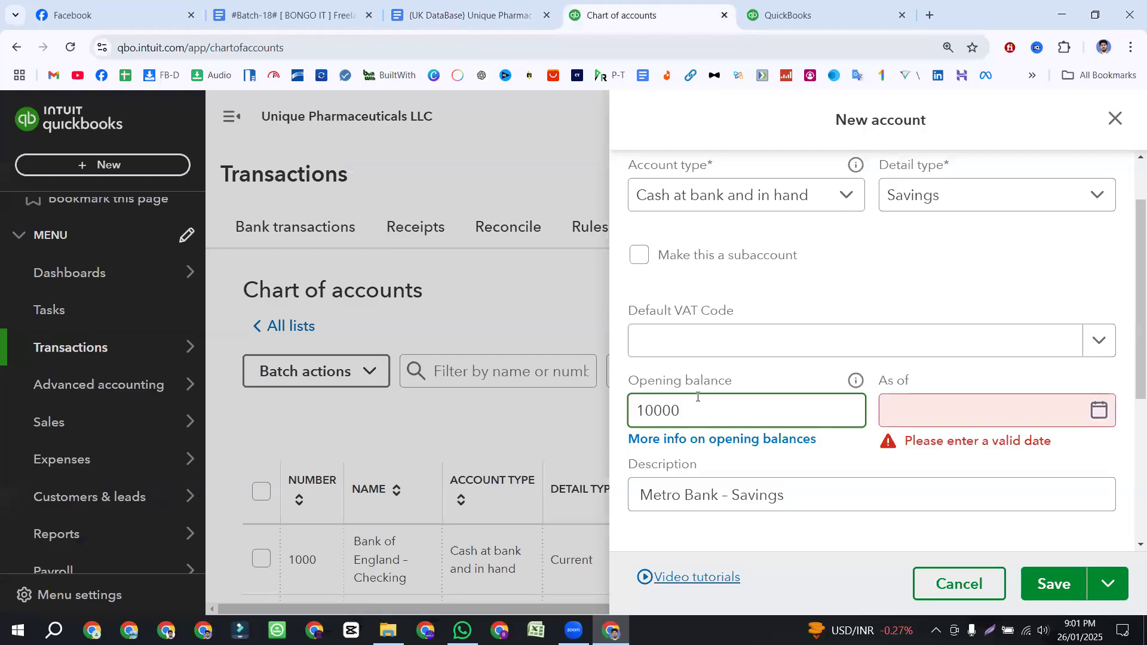
- Set the opening balance's as-of date to 01/01/2018
left_click(954, 420)
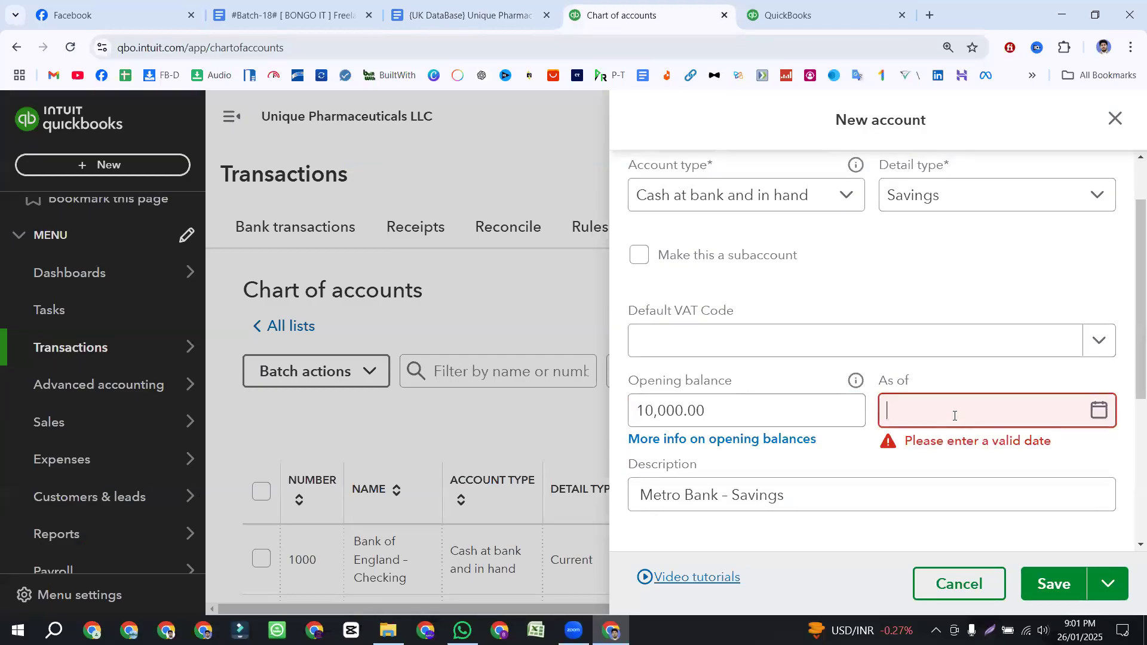
type("01/01/2018")
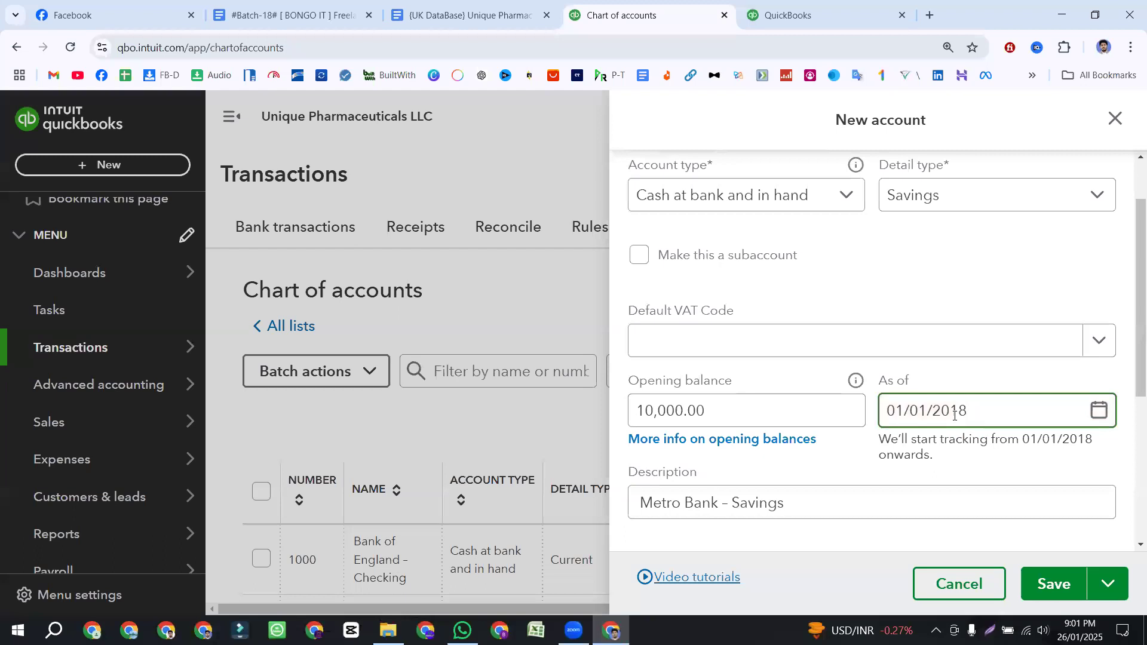
left_click(1102, 416)
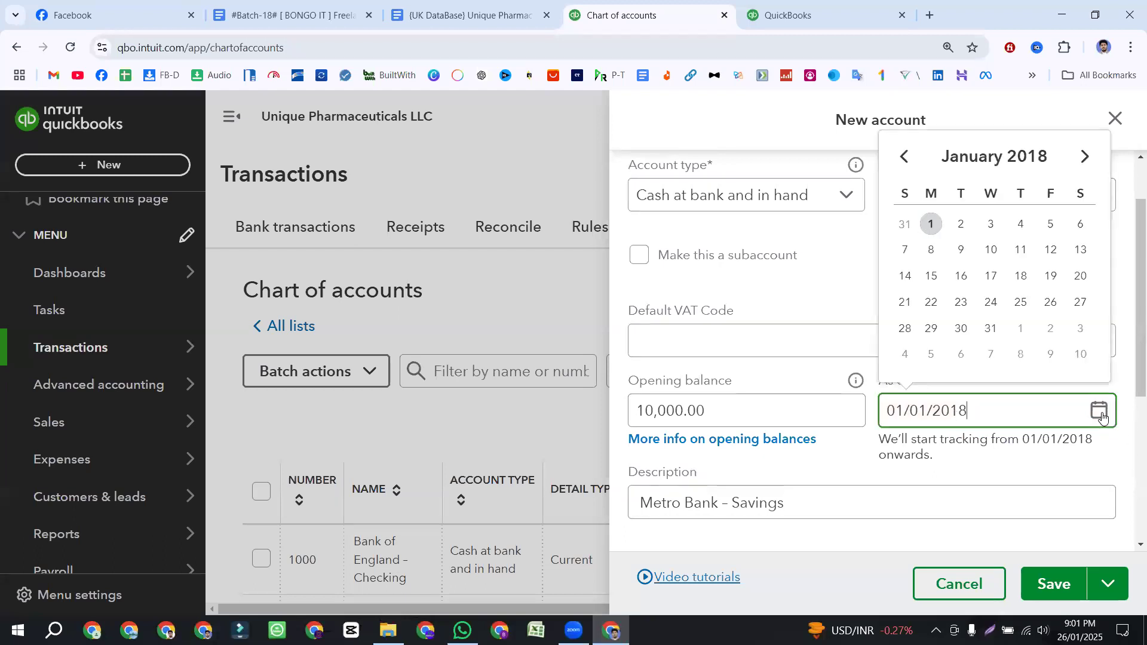
left_click(935, 224)
- Review the Metro Bank – Savings details, save the account and check its entry in the Chart of Accounts
scroll(939, 307, "down", 3)
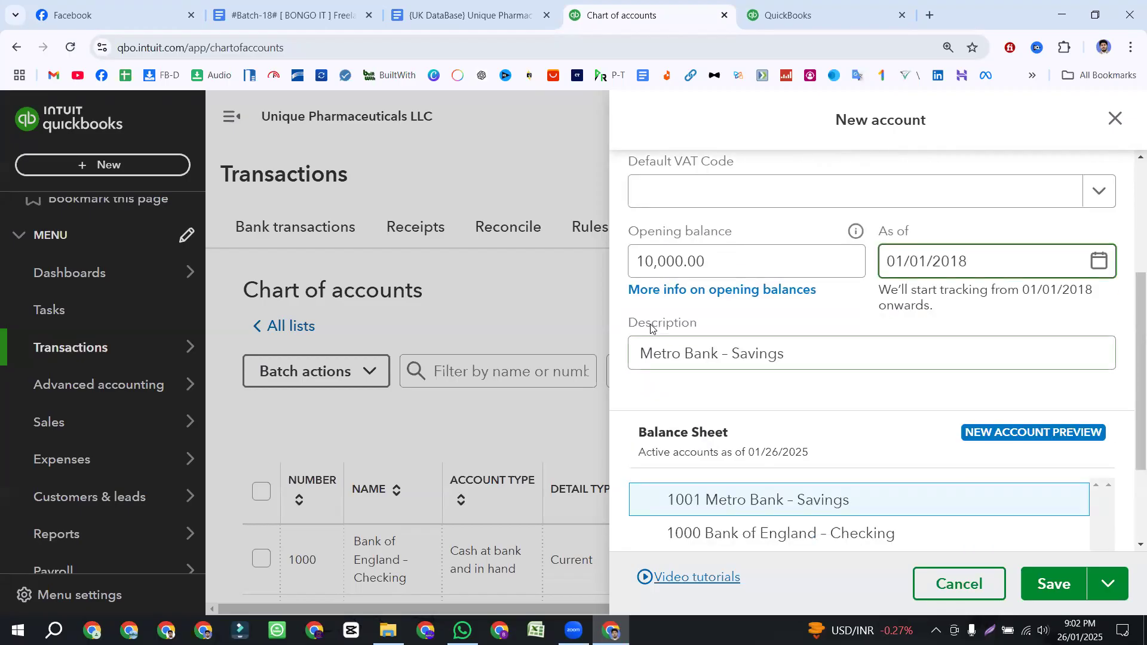
scroll(835, 360, "up", 4)
left_click(1044, 201)
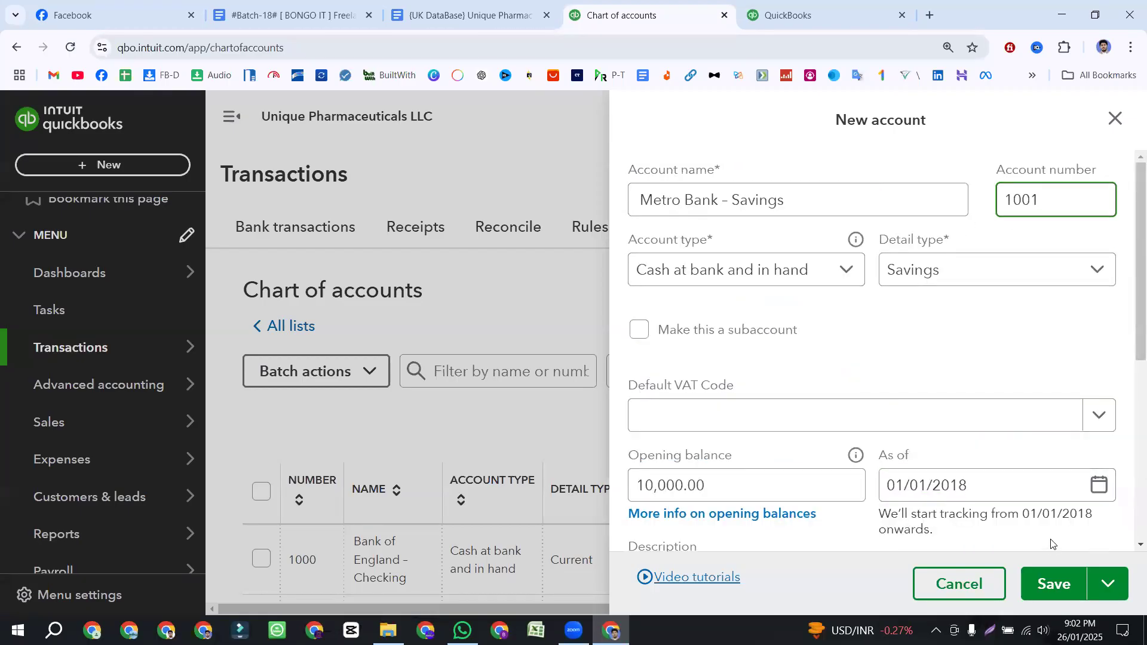
left_click(1053, 584)
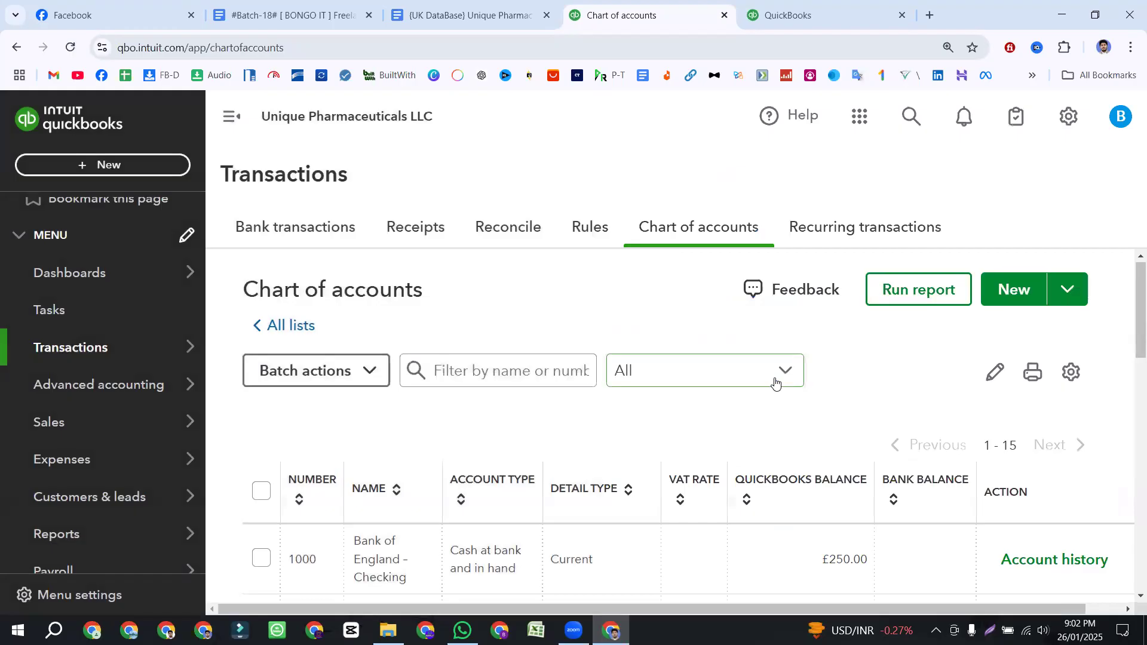
scroll(574, 380, "down", 1)
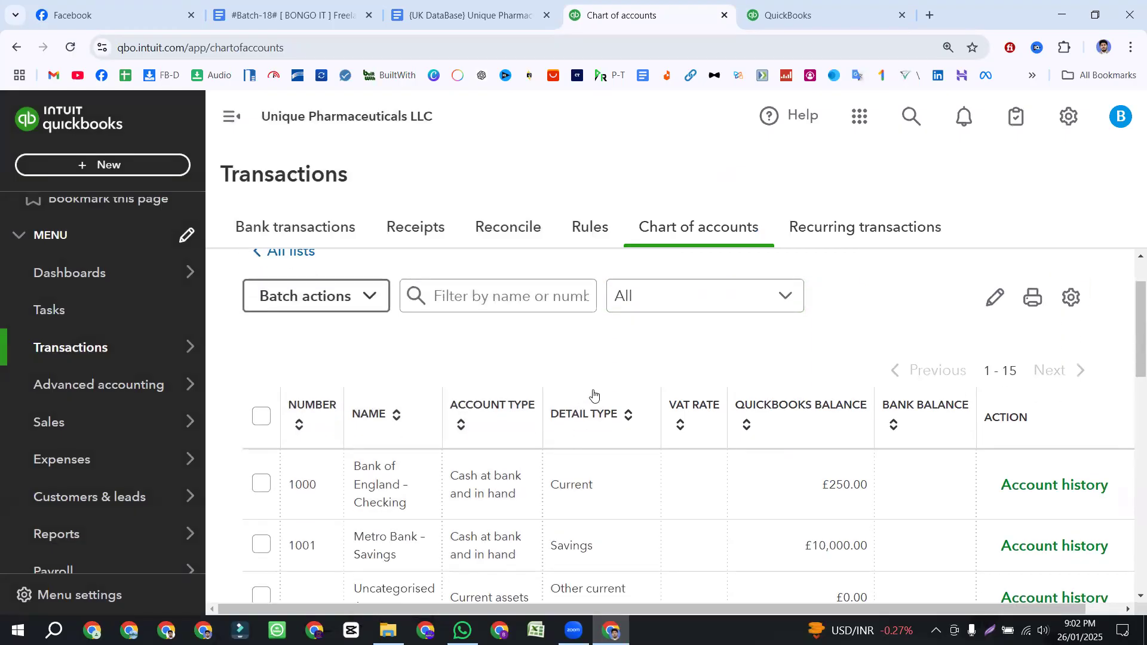
- Compare the saved bank accounts in the Chart of Accounts with the two bank accounts listed in the practice document
scroll(593, 394, "down", 2)
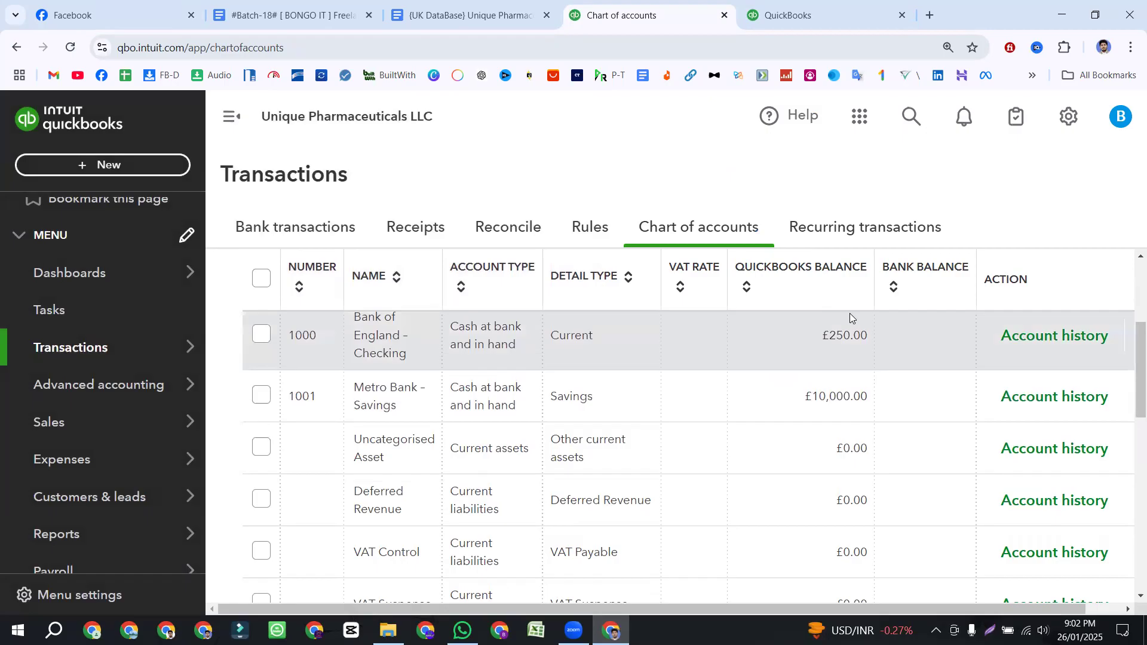
scroll(1036, 422, "up", 1)
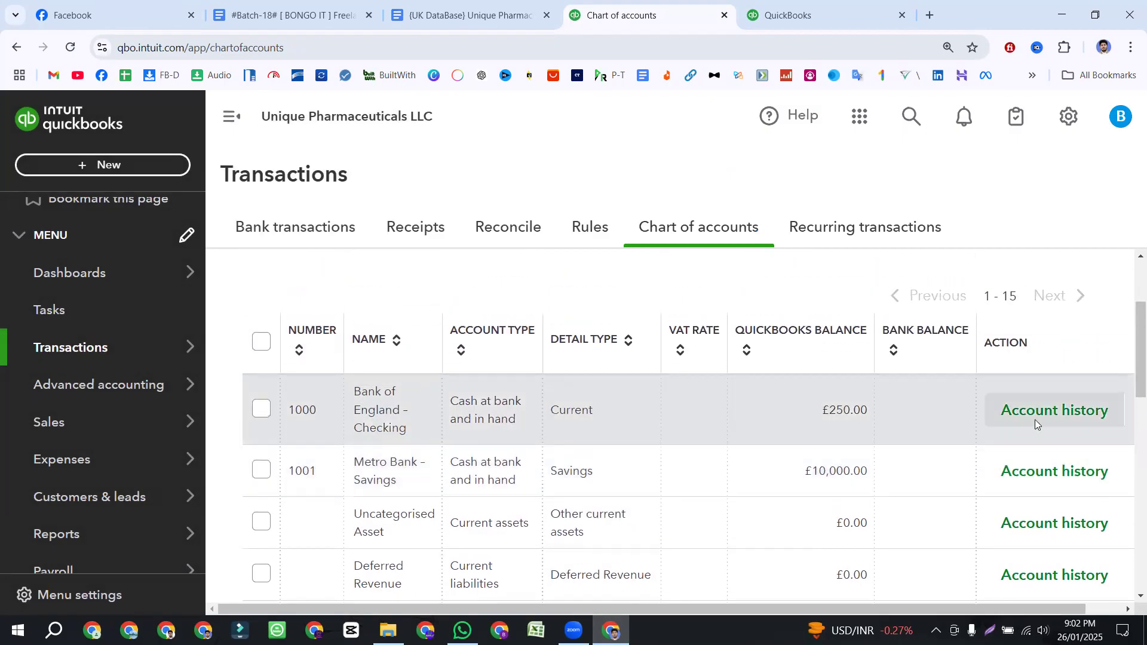
scroll(840, 388, "up", 3)
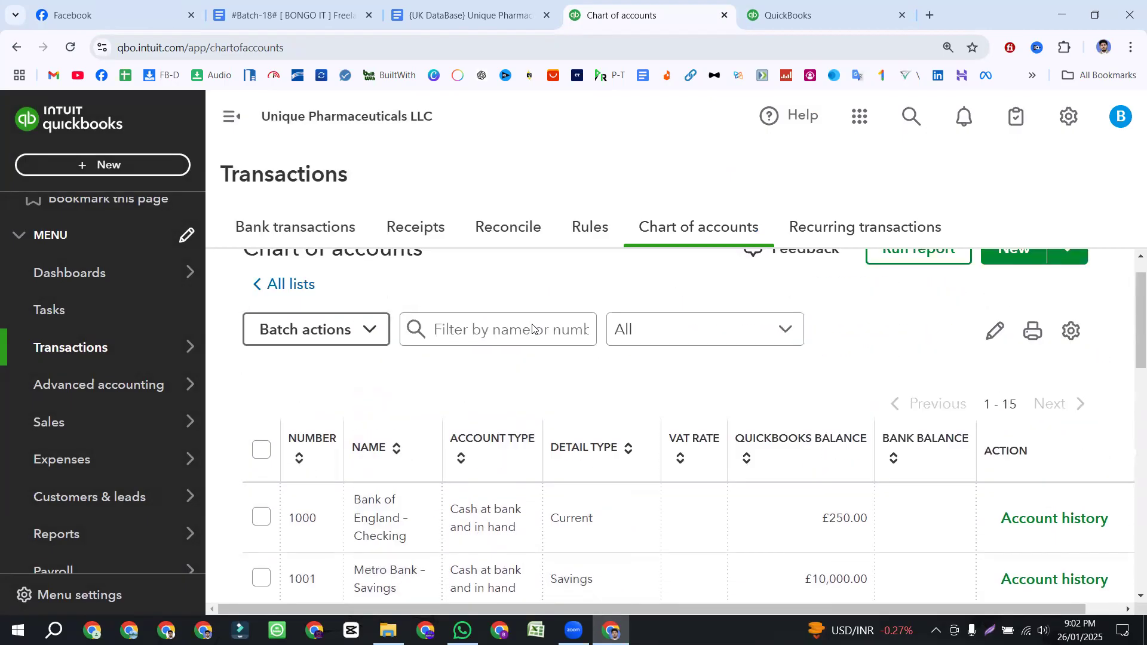
scroll(777, 389, "down", 3)
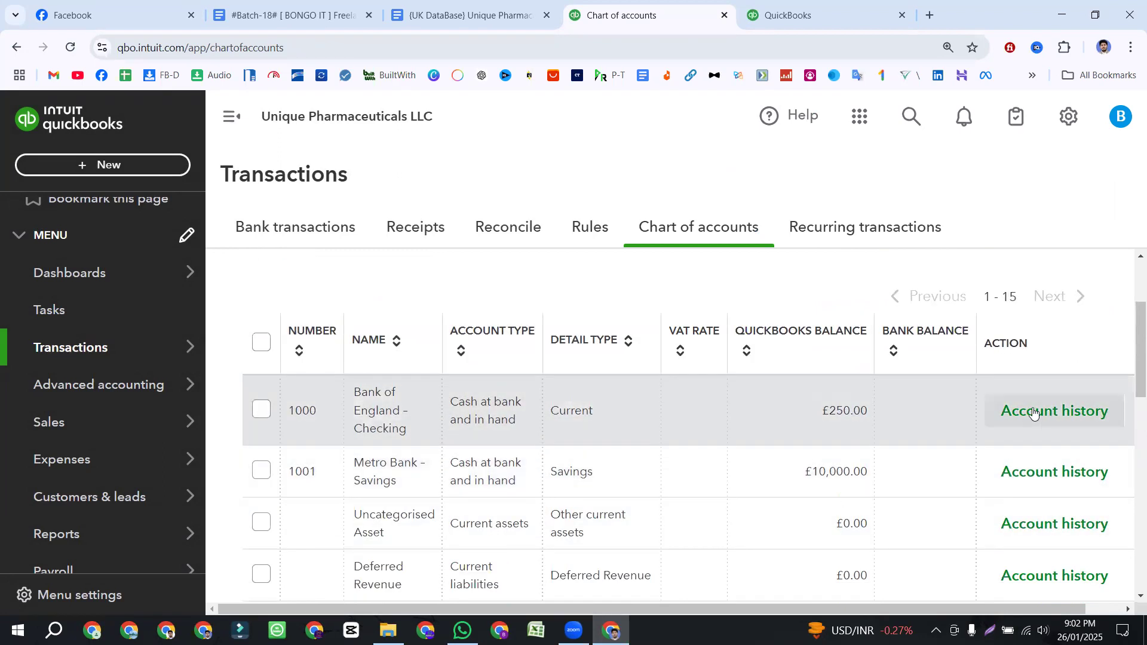
left_click(451, 14)
scroll(578, 455, "down", 1)
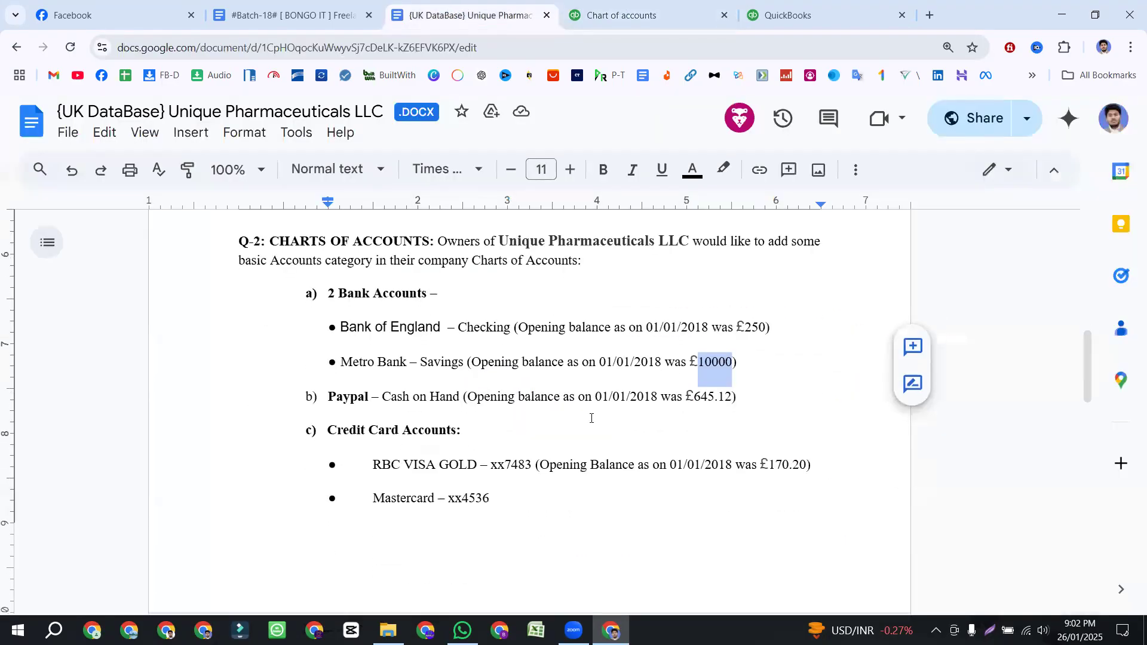
left_click_drag(318, 322, 540, 360)
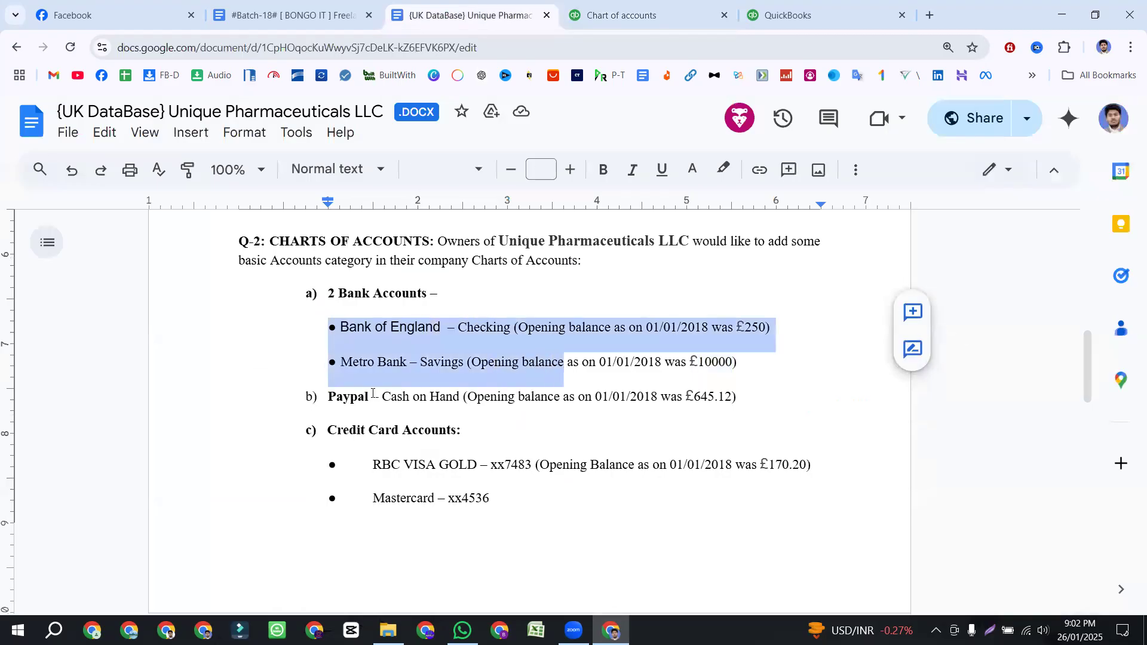
- Copy the name Paypal from the practice document and start a new account in the Chart of Accounts named Paypal
left_click(330, 399)
left_click_drag(329, 400, 369, 396)
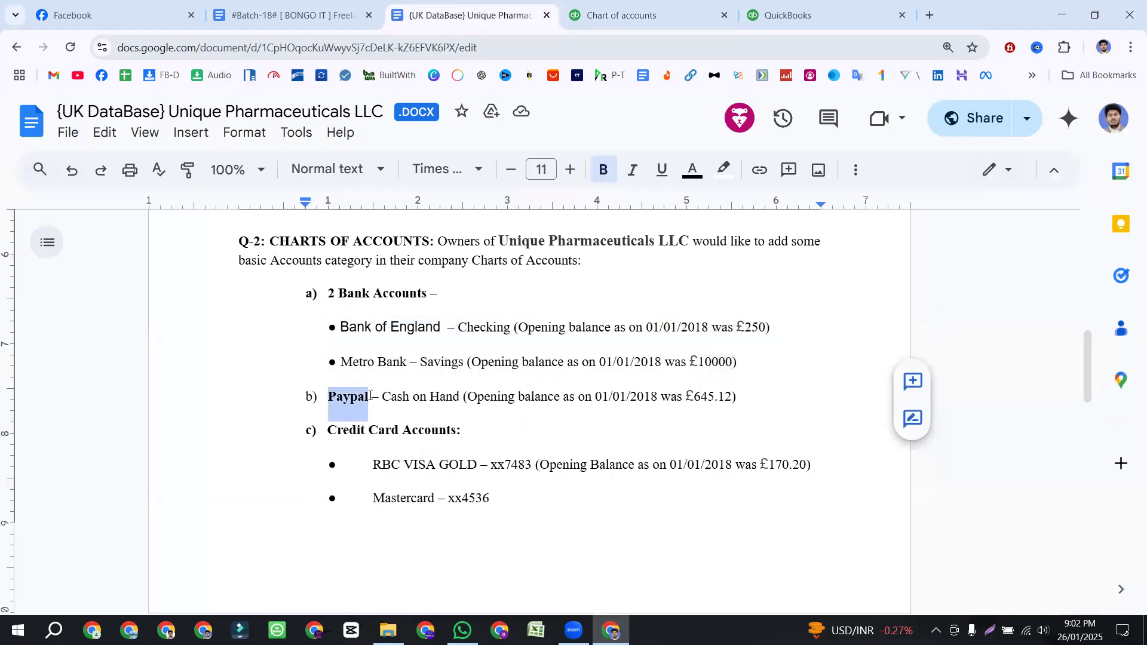
left_click(606, 13)
scroll(901, 449, "up", 3)
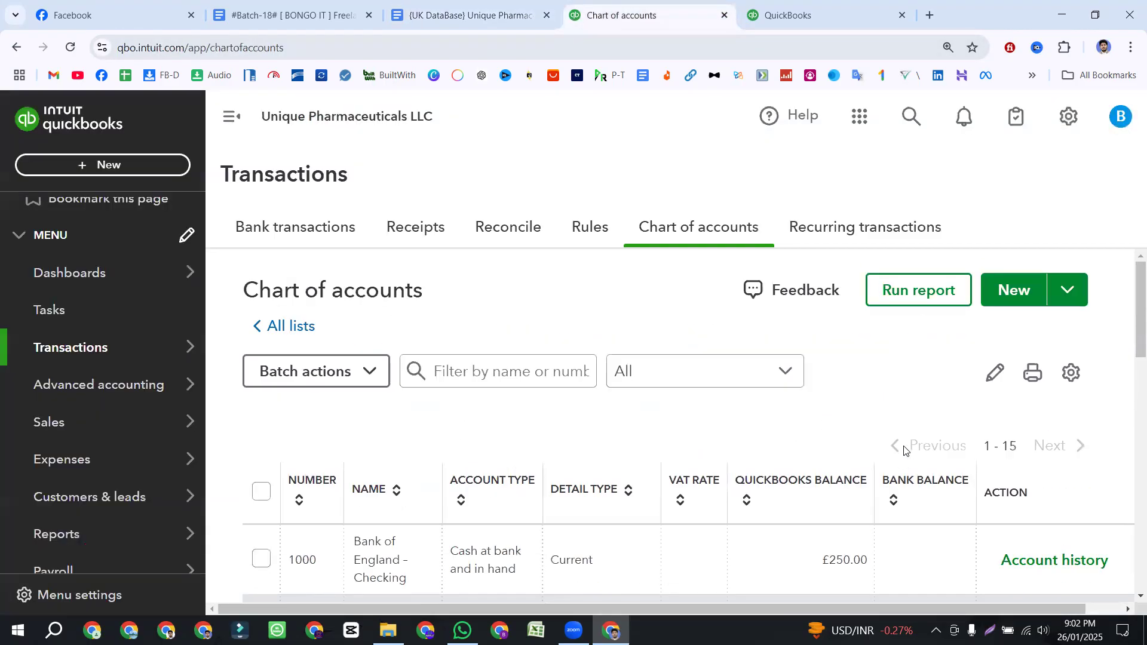
left_click(996, 293)
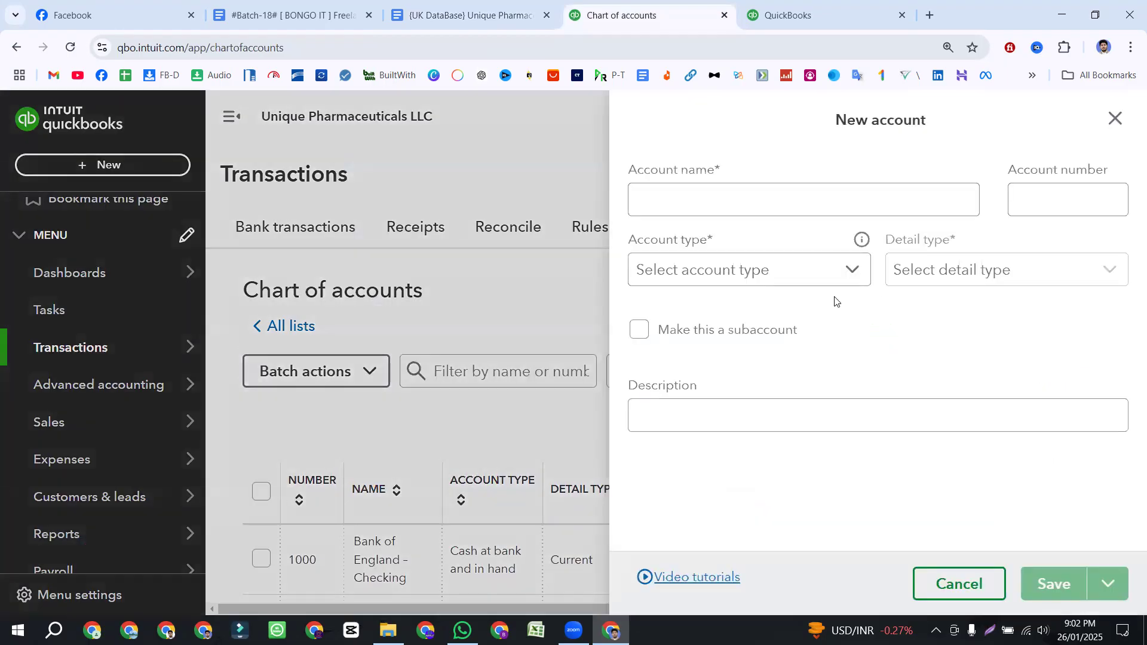
left_click(721, 203)
type("Paypal")
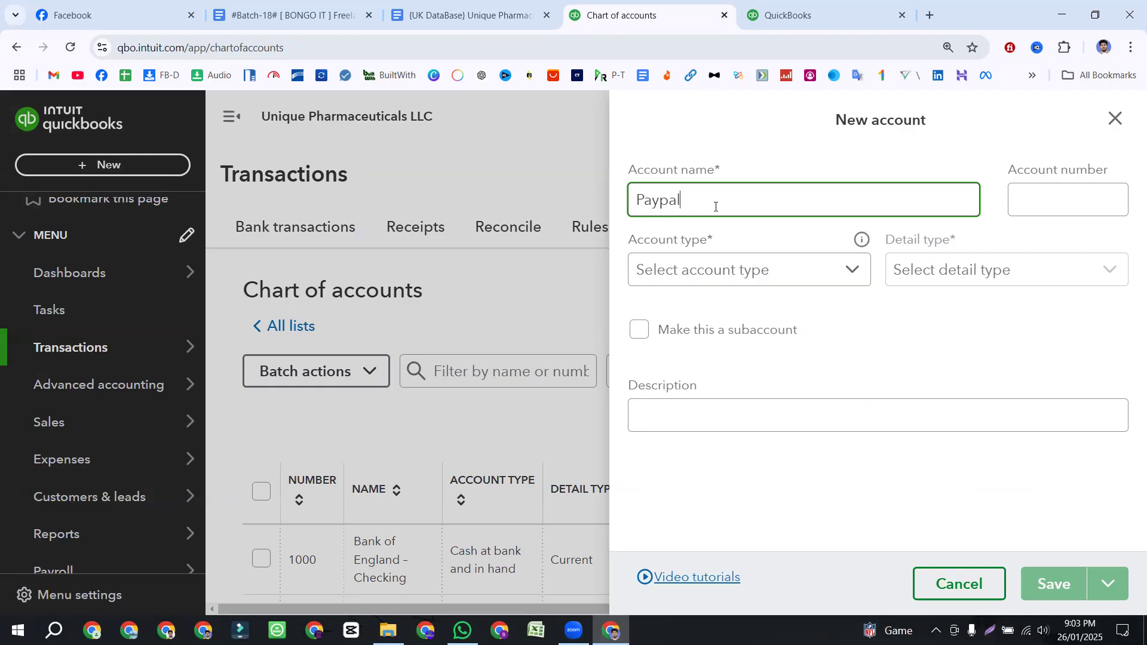
- Number the Paypal account 1002 and set its account type to Cash at bank and in hand
left_click(1028, 206)
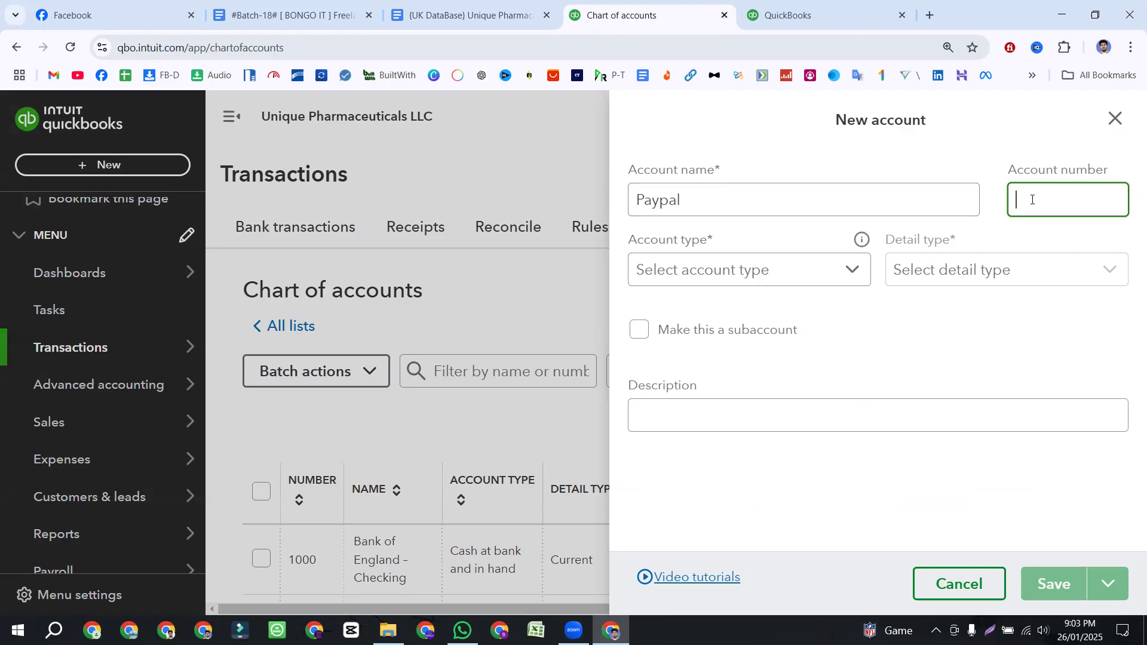
type("1002")
left_click(780, 269)
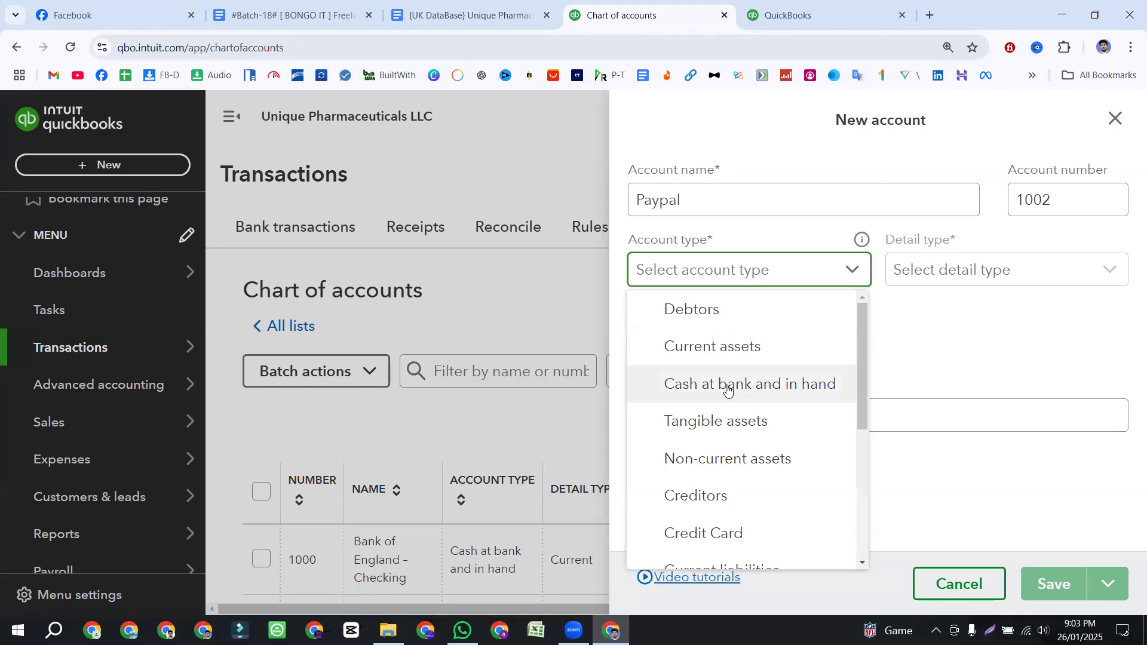
left_click(719, 385)
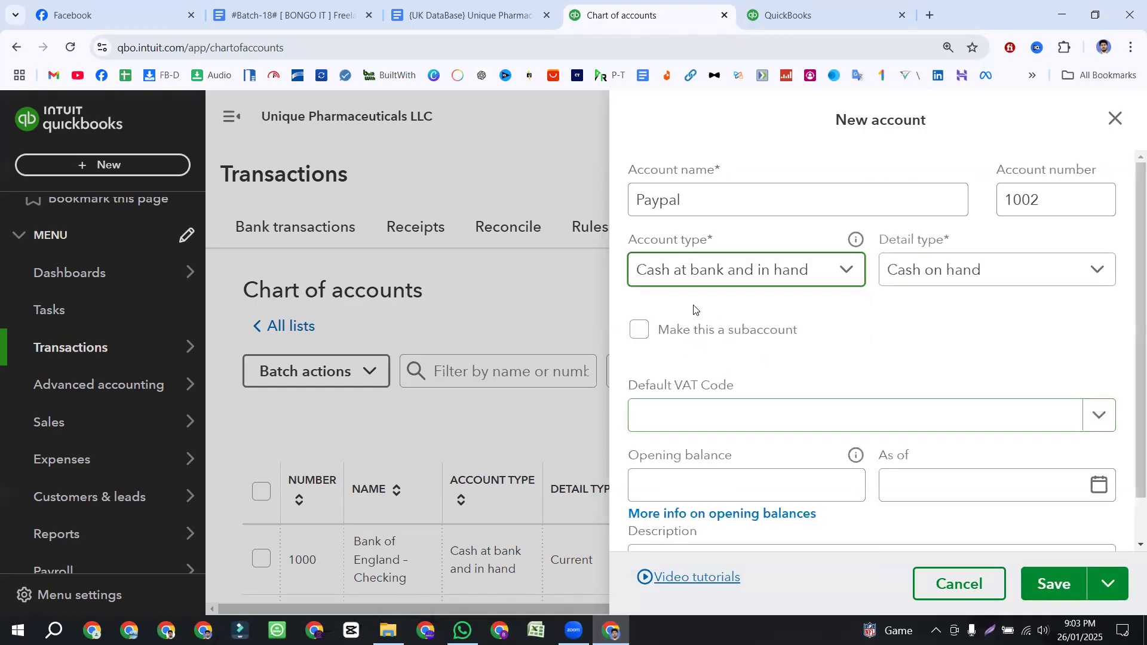
- Check Paypal's category in the practice document and set the new account's detail type to Client trust account
left_click(958, 279)
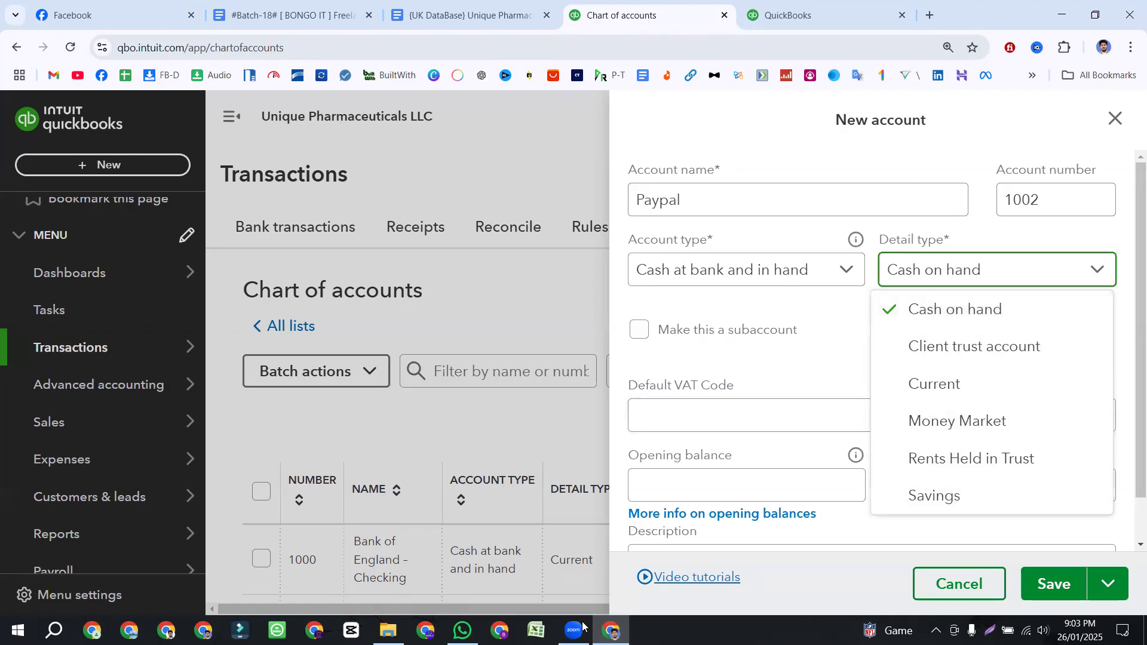
left_click(466, 15)
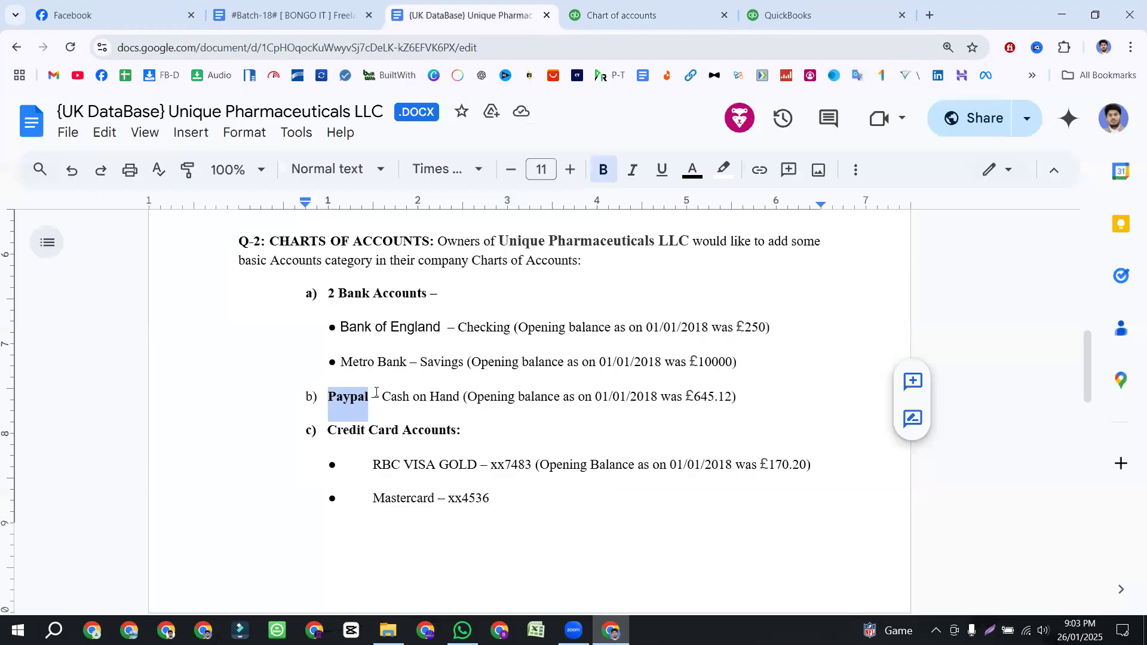
left_click_drag(378, 397, 461, 398)
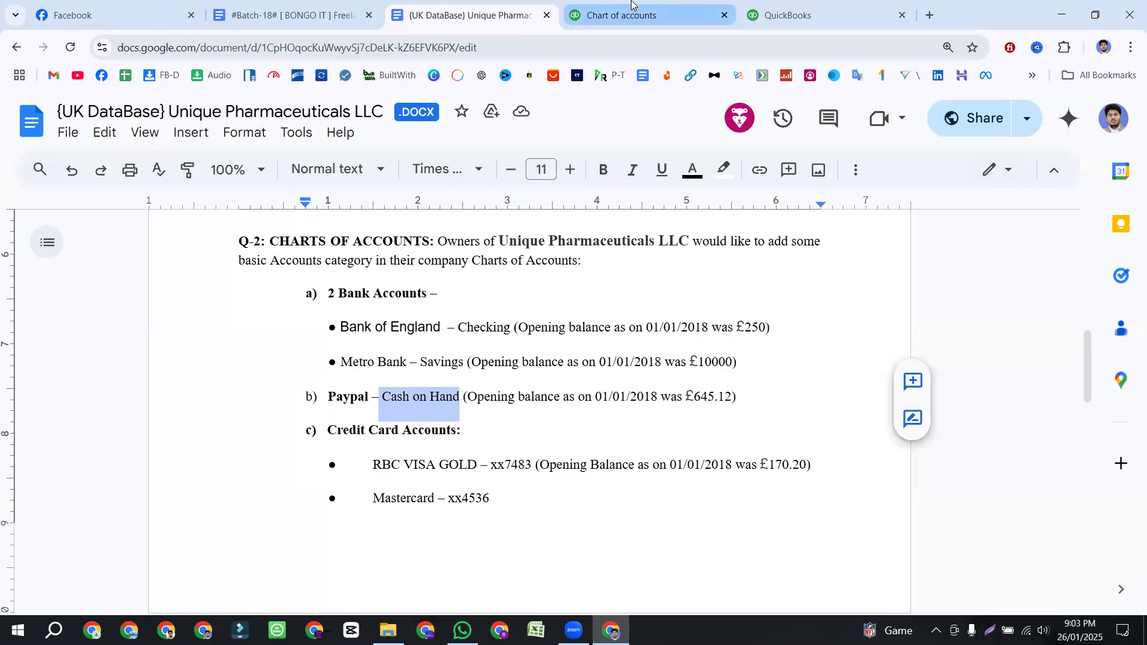
left_click(621, 15)
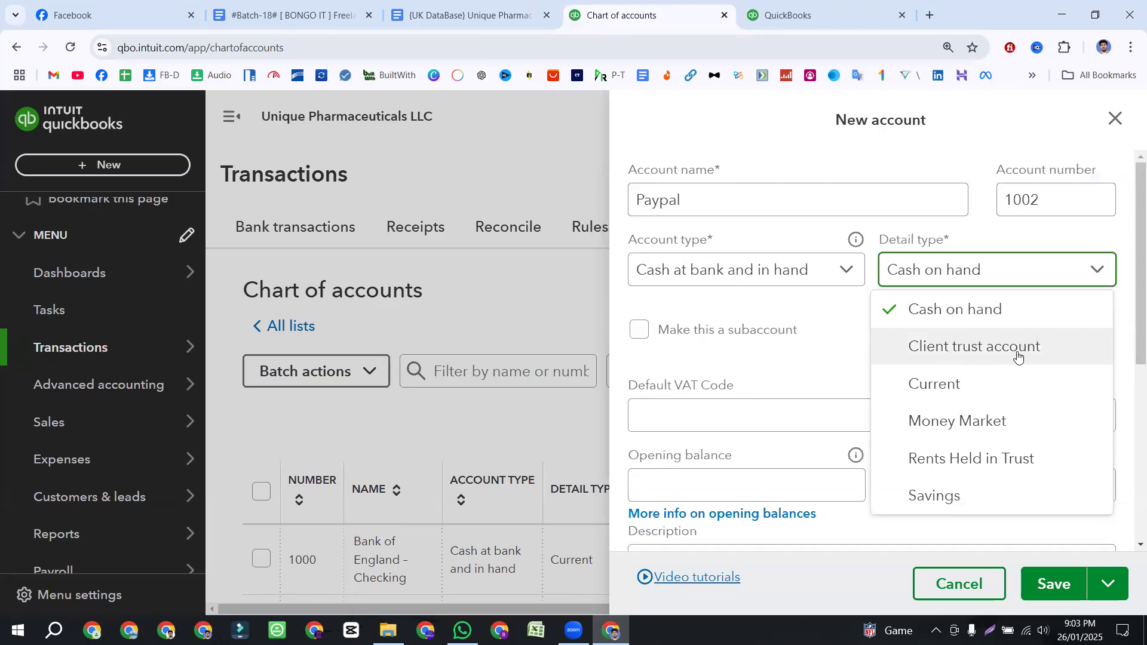
left_click(955, 318)
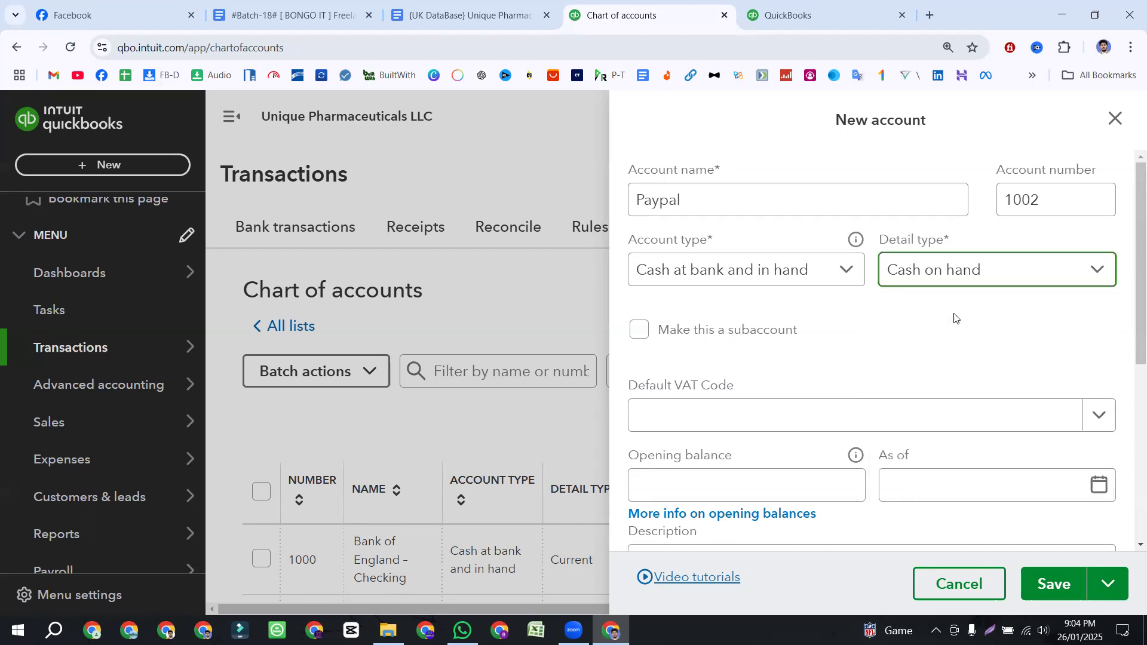
left_click(1028, 280)
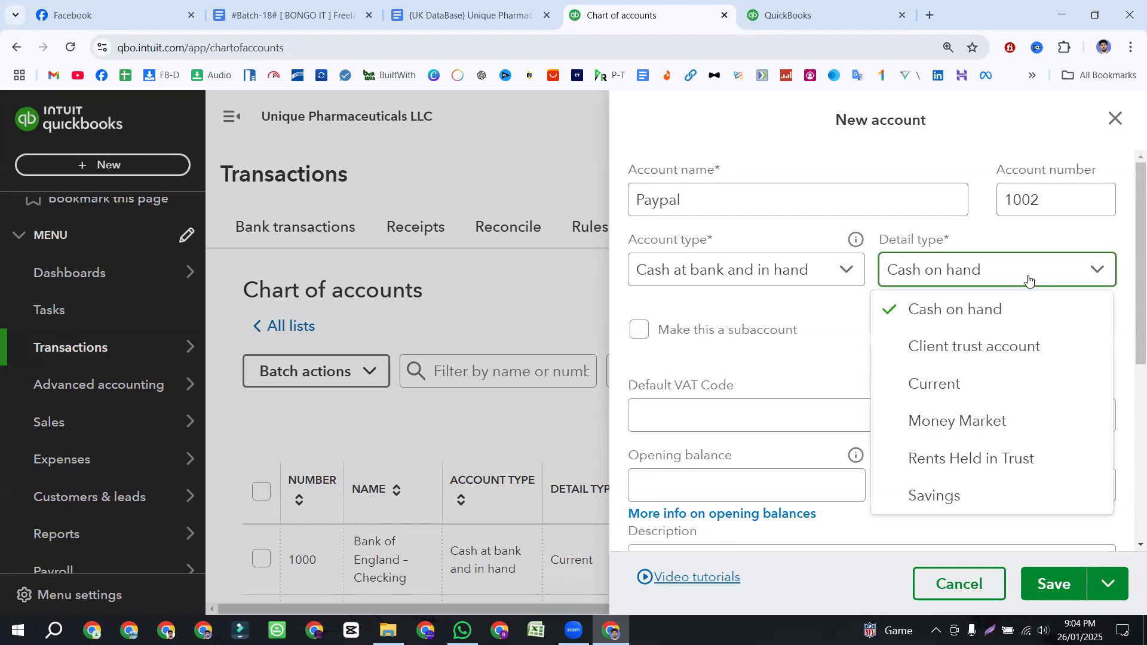
left_click(1003, 348)
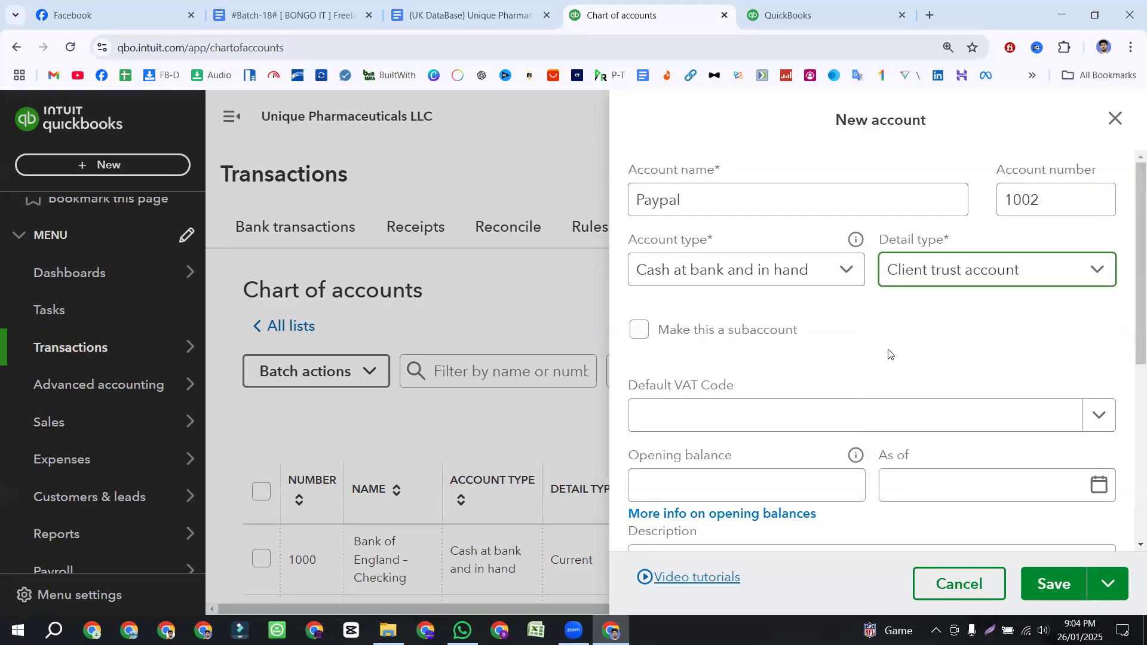
- Copy the Paypal opening balance from the practice document and enter 645.12 as the new account's opening balance
left_click(472, 15)
left_click_drag(694, 397, 731, 395)
key("ctrl+c")
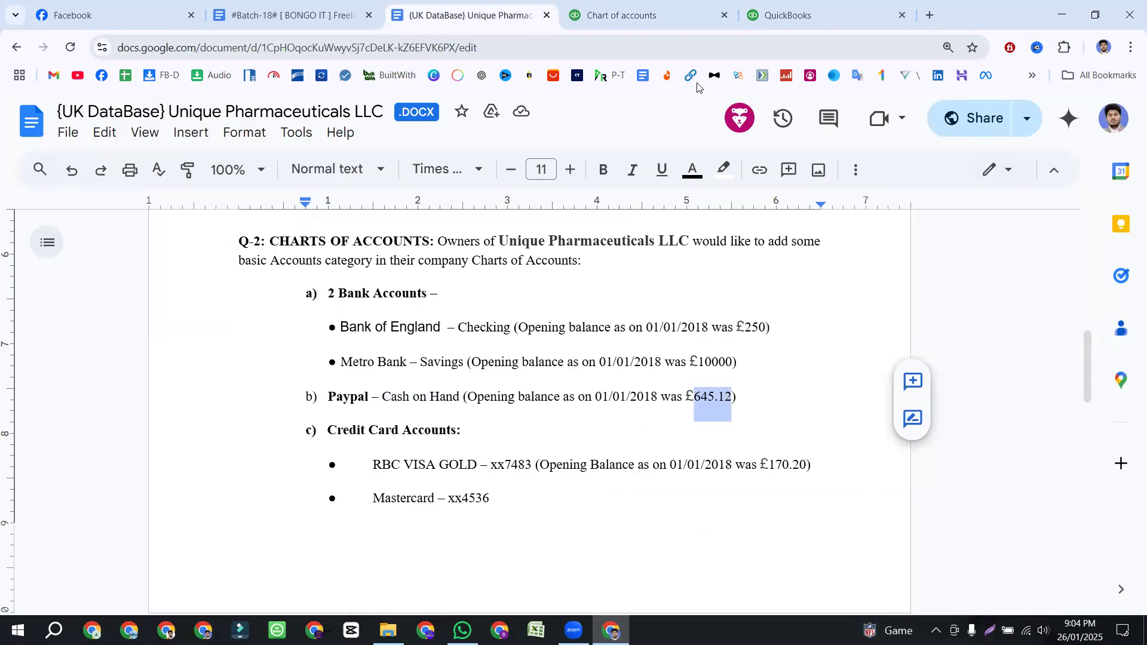
left_click(633, 15)
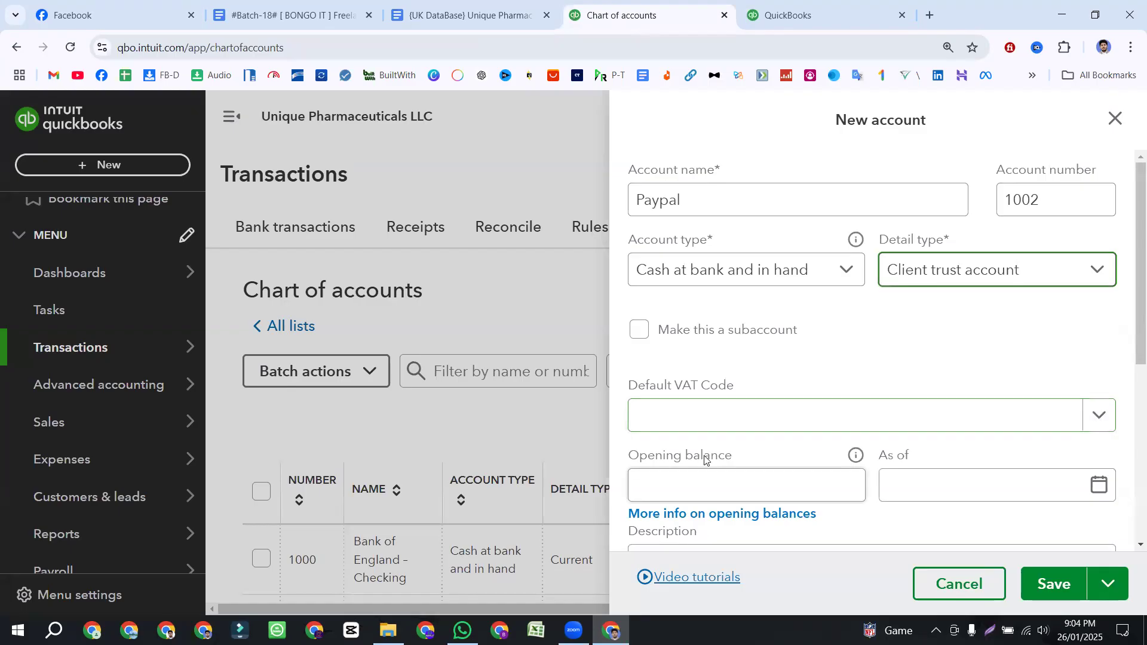
left_click(700, 481)
key("ctrl+v")
- Check Paypal's opening date in the practice document and set the opening balance's as-of date to 01/01/2018
left_click(461, 15)
left_click_drag(597, 396, 657, 397)
left_click(664, 18)
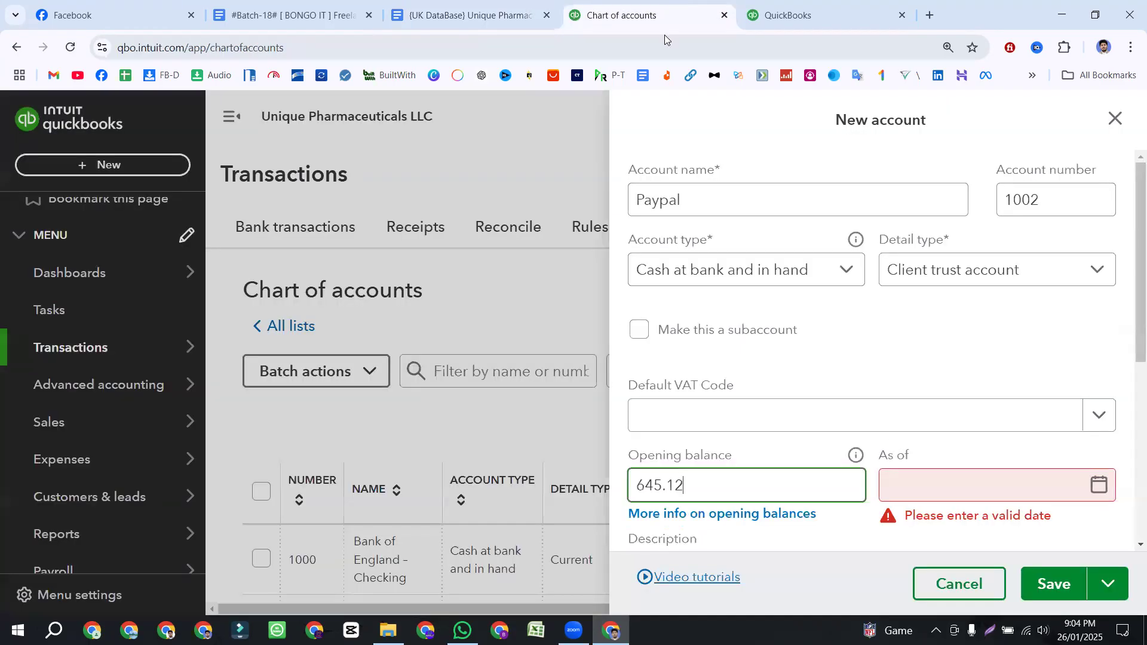
left_click(909, 485)
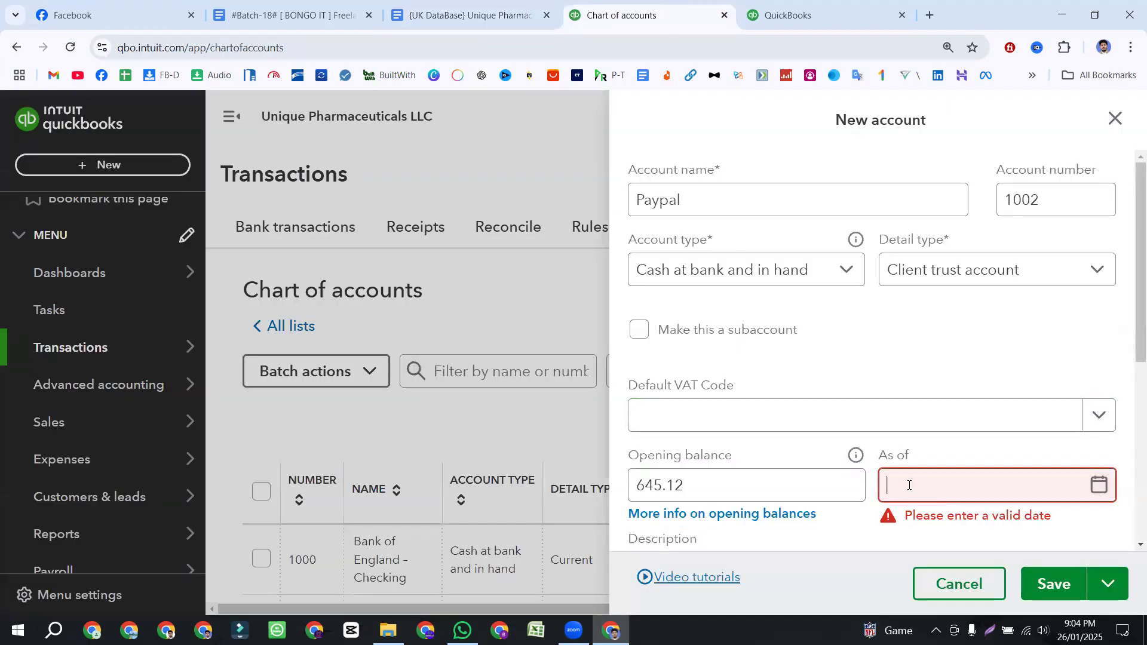
type("01/01/2028")
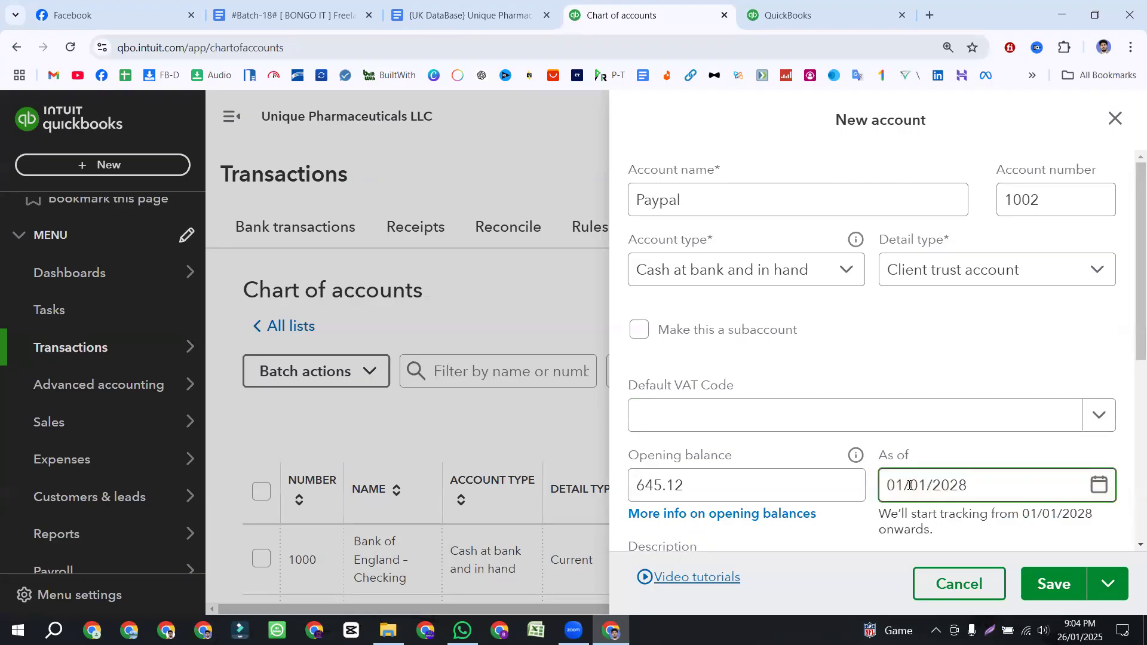
left_click(1099, 484)
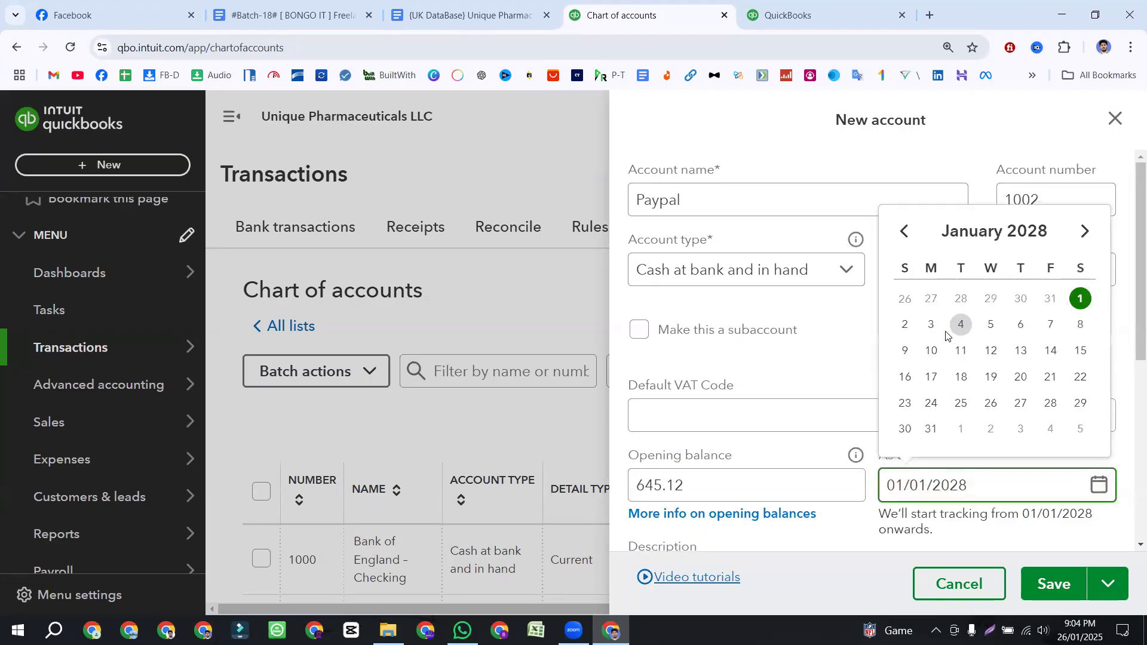
left_click(1079, 298)
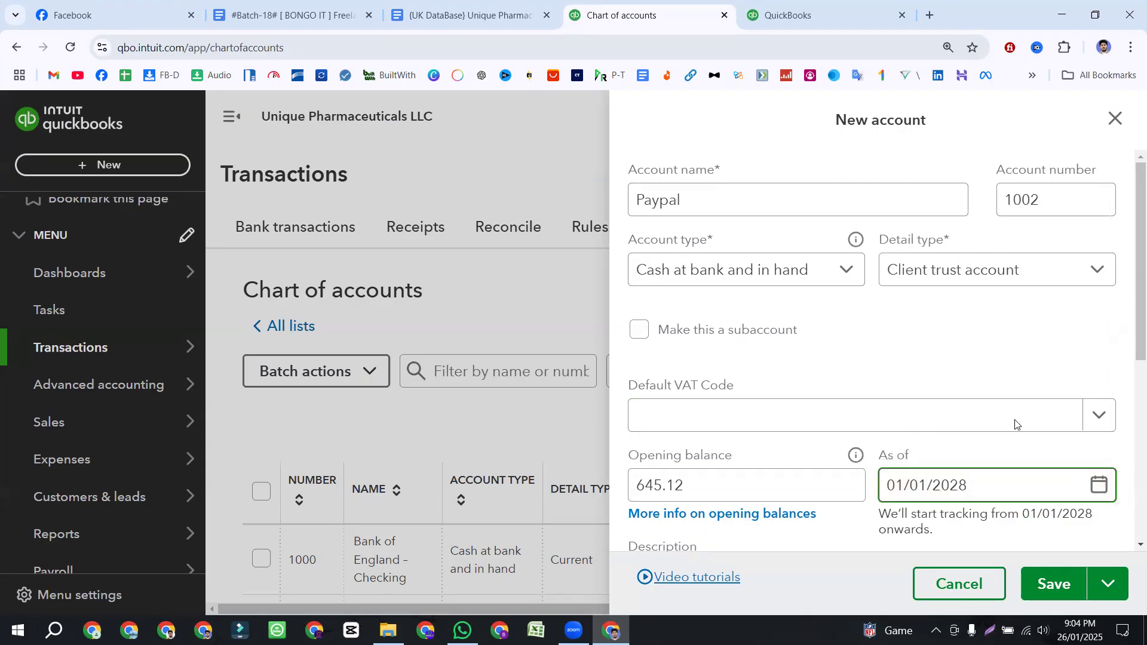
key("BackSpace")
key("BackSpace")
type("18")
left_click(1096, 486)
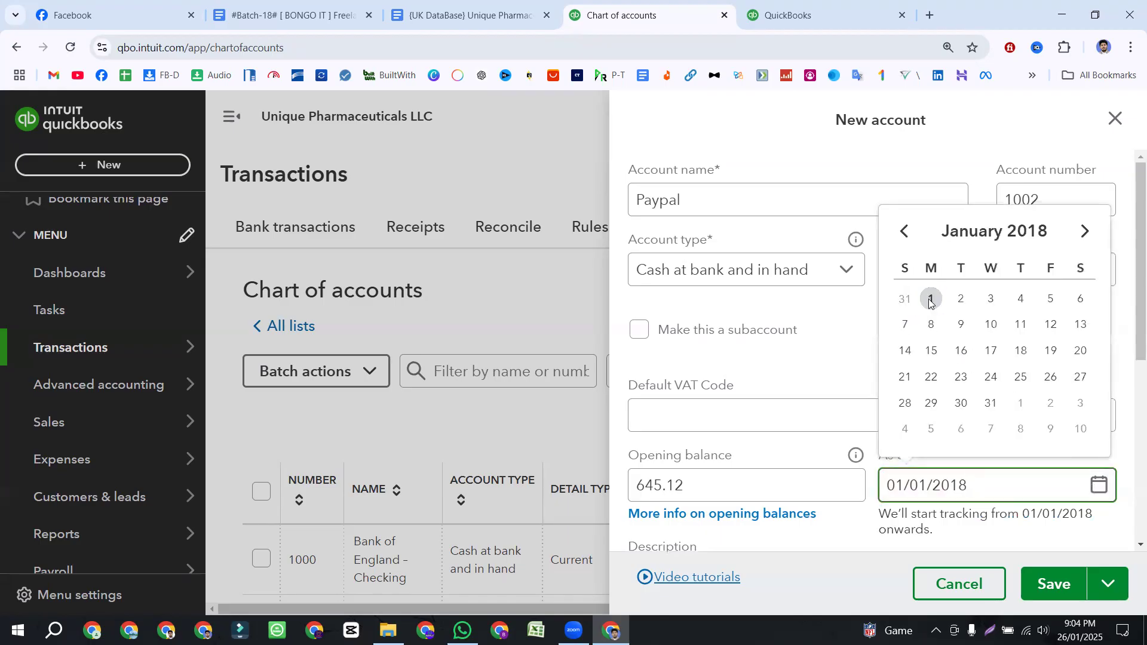
- Enter Paypal as the description, save the account and check its entry in the Chart of Accounts
scroll(819, 414, "down", 3)
left_click(732, 427)
key("super+v")
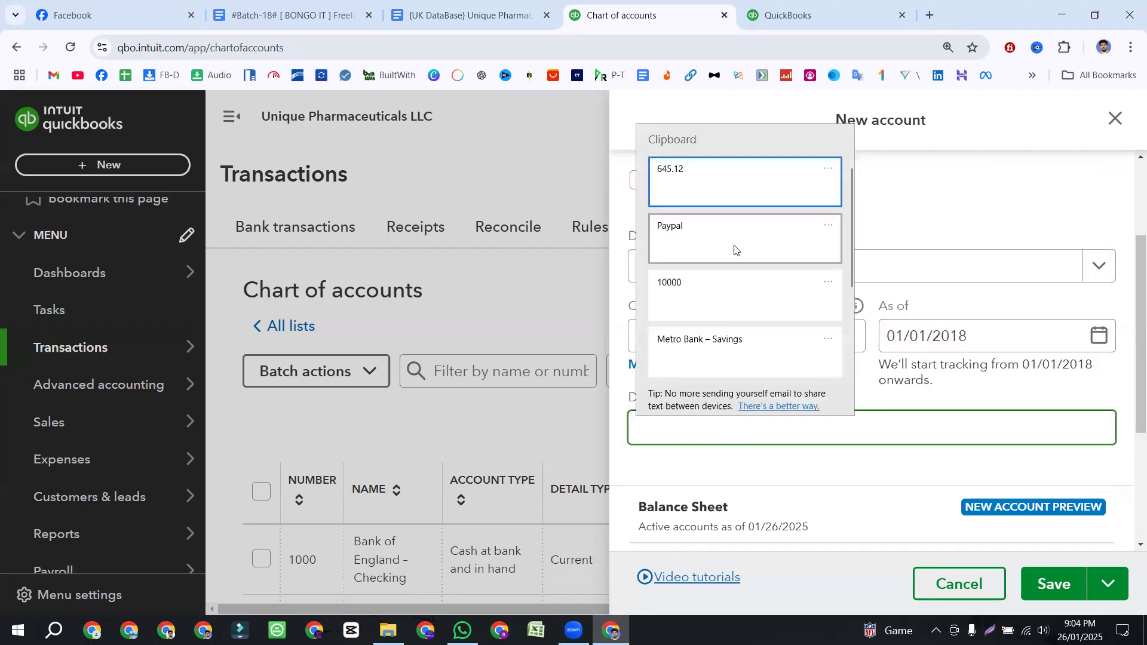
left_click(733, 246)
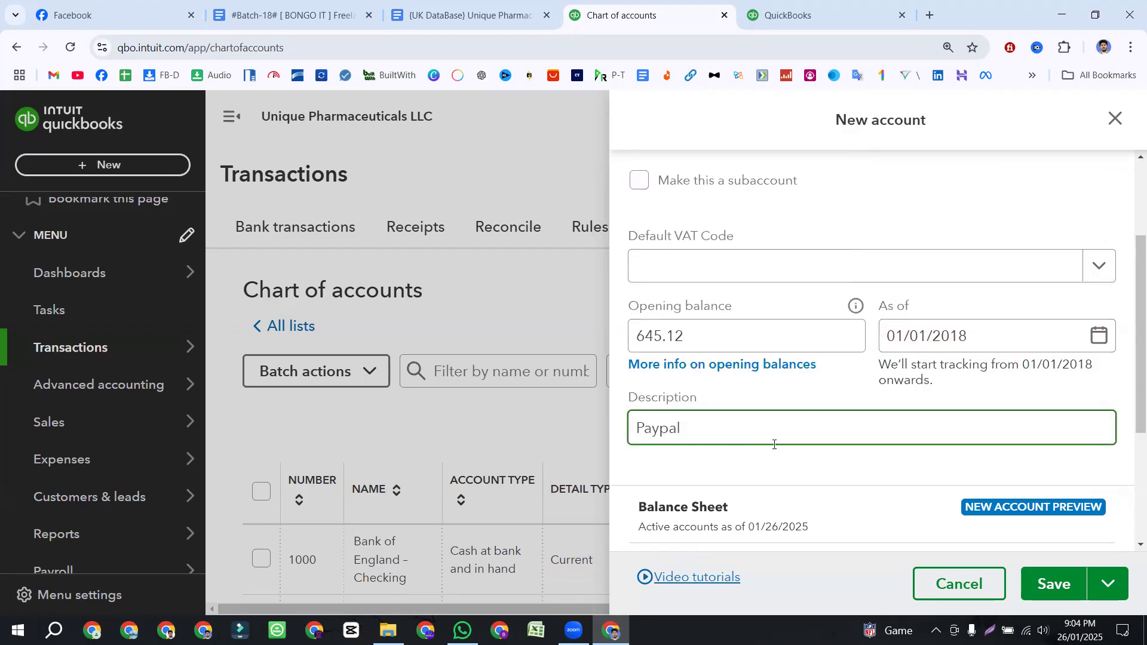
left_click(1056, 583)
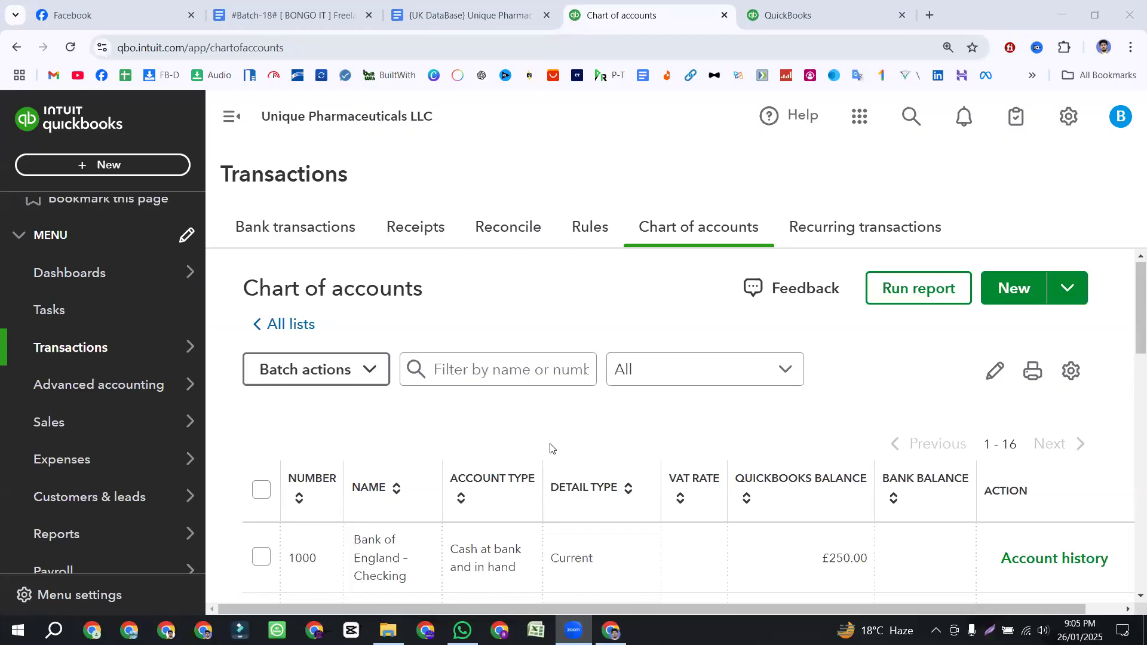
scroll(550, 448, "down", 3)
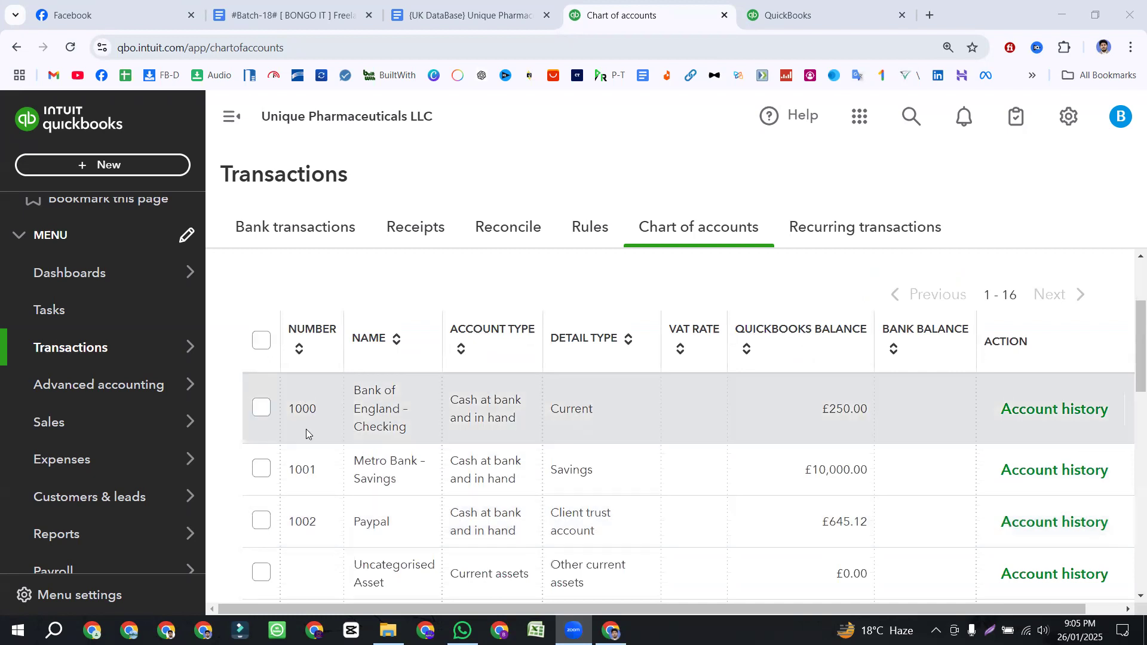
- Copy the first credit card's name, RBC VISA GOLD with its masked digits, from the practice document and enter it as a new account's name
left_click(457, 15)
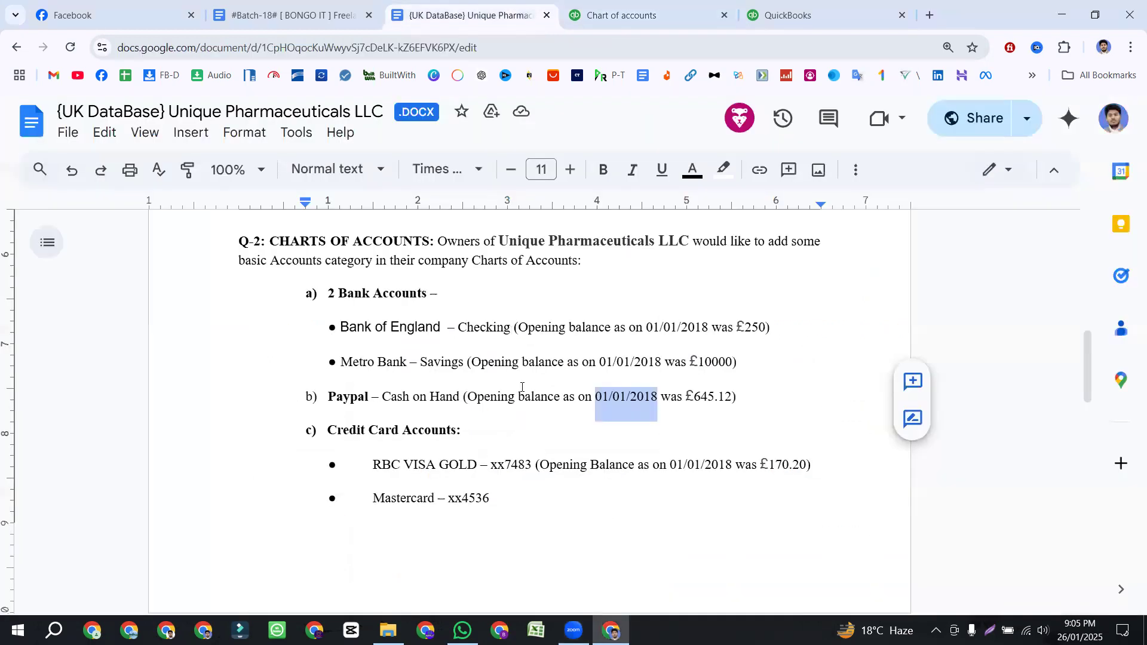
left_click(484, 422)
left_click_drag(326, 430, 461, 429)
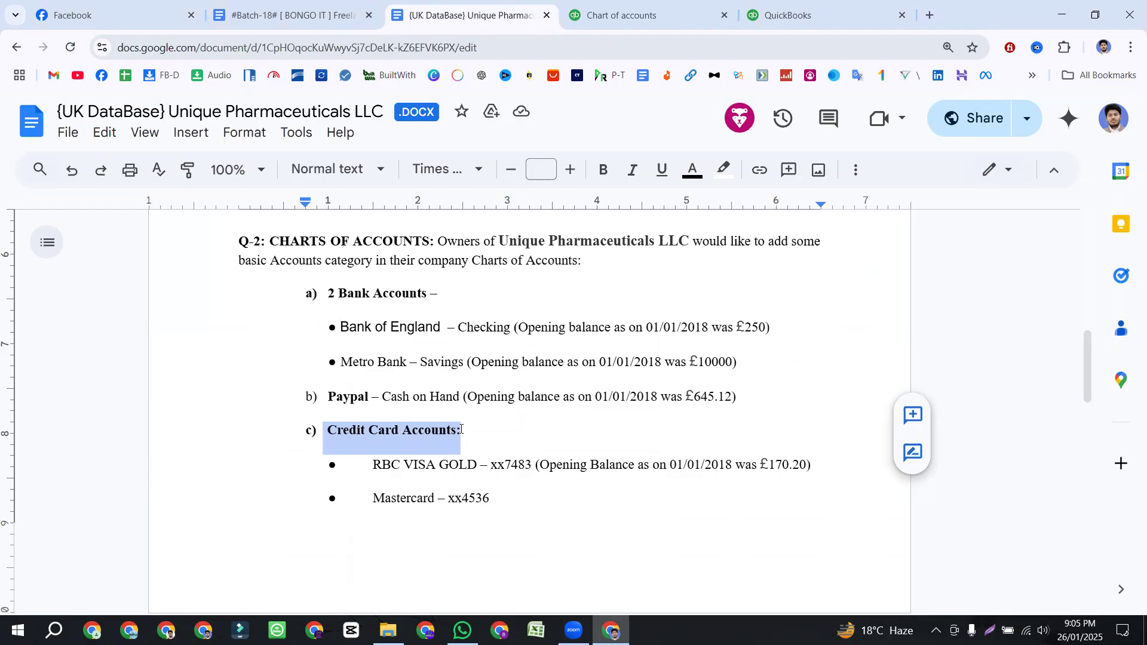
left_click(374, 471)
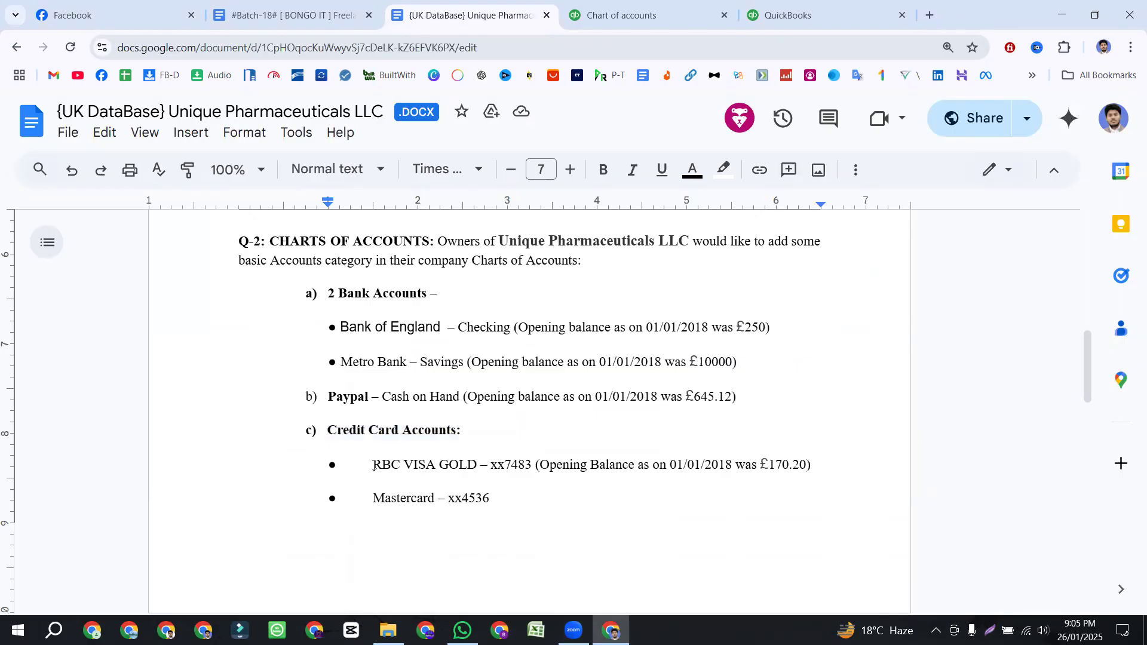
left_click_drag(374, 465, 531, 457)
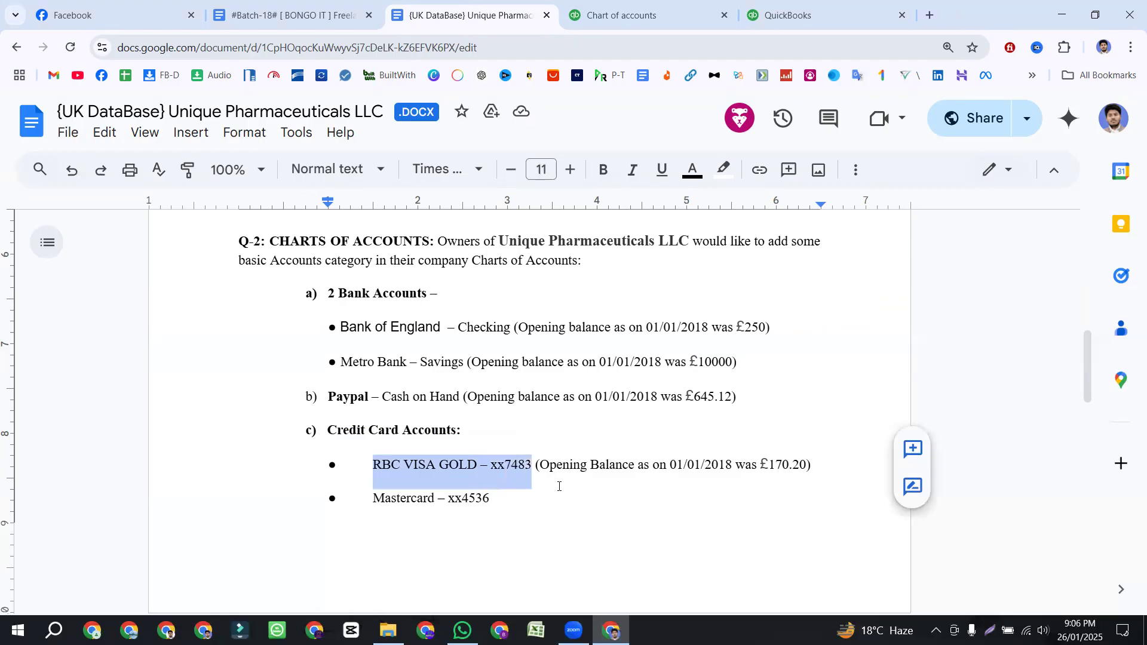
left_click(681, 15)
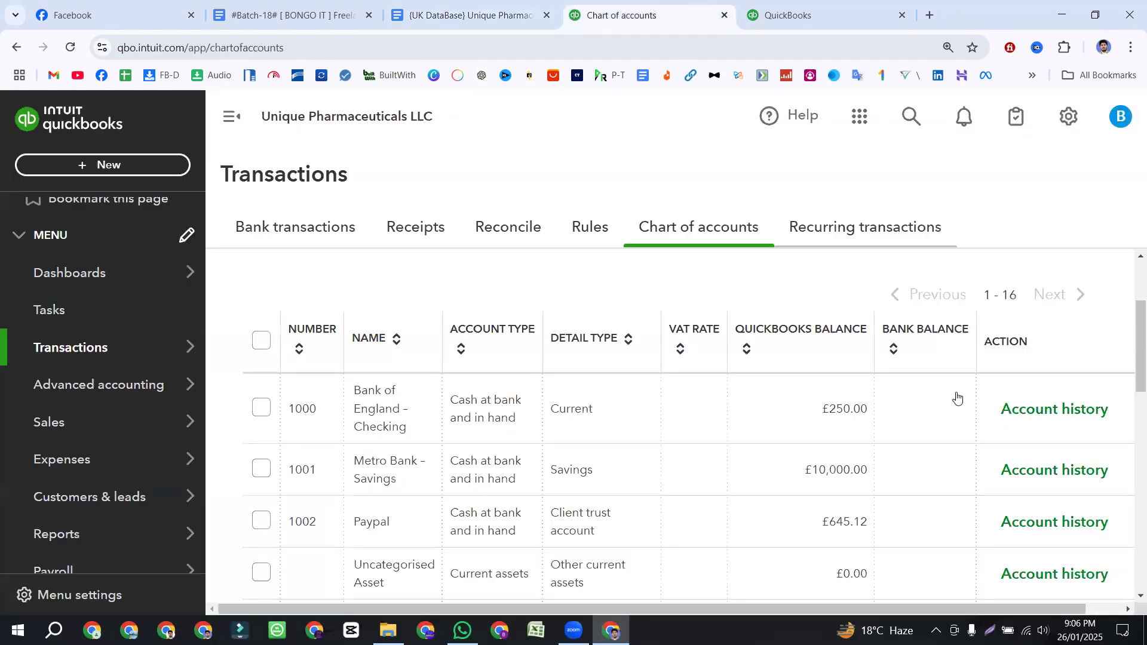
scroll(994, 356, "up", 3)
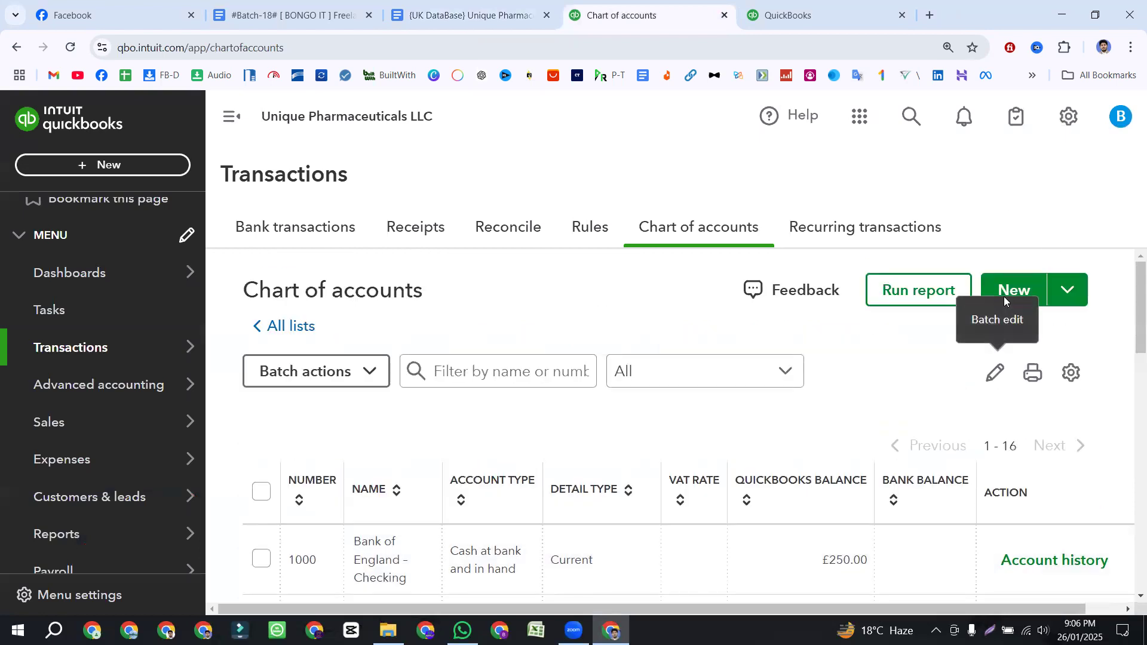
left_click(1003, 293)
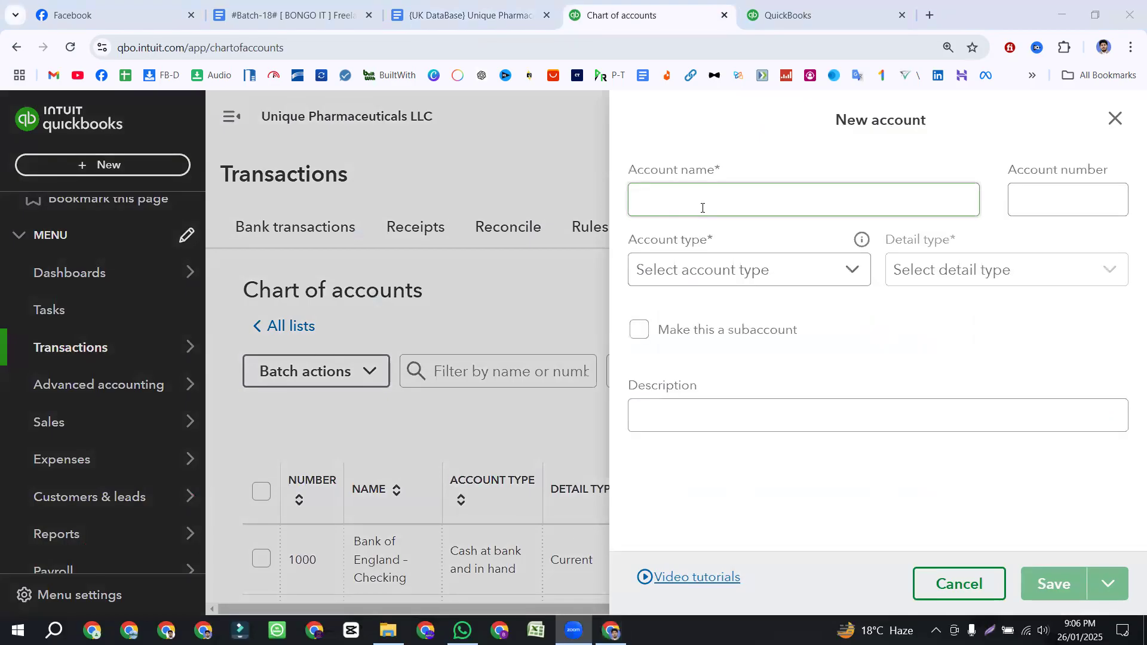
left_click(701, 206)
type("RBC VISA GOLD - xx7483")
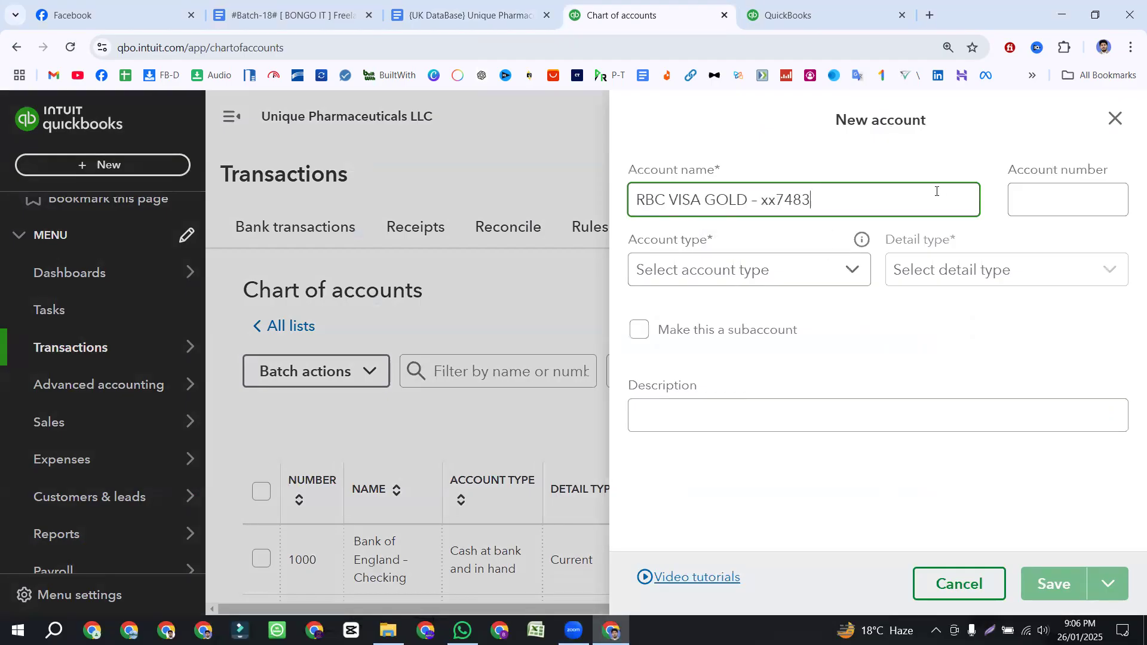
- Check the GAAP numbering rule for liabilities in the Batch-18 document and set the new account's number to 2000
left_click(1020, 200)
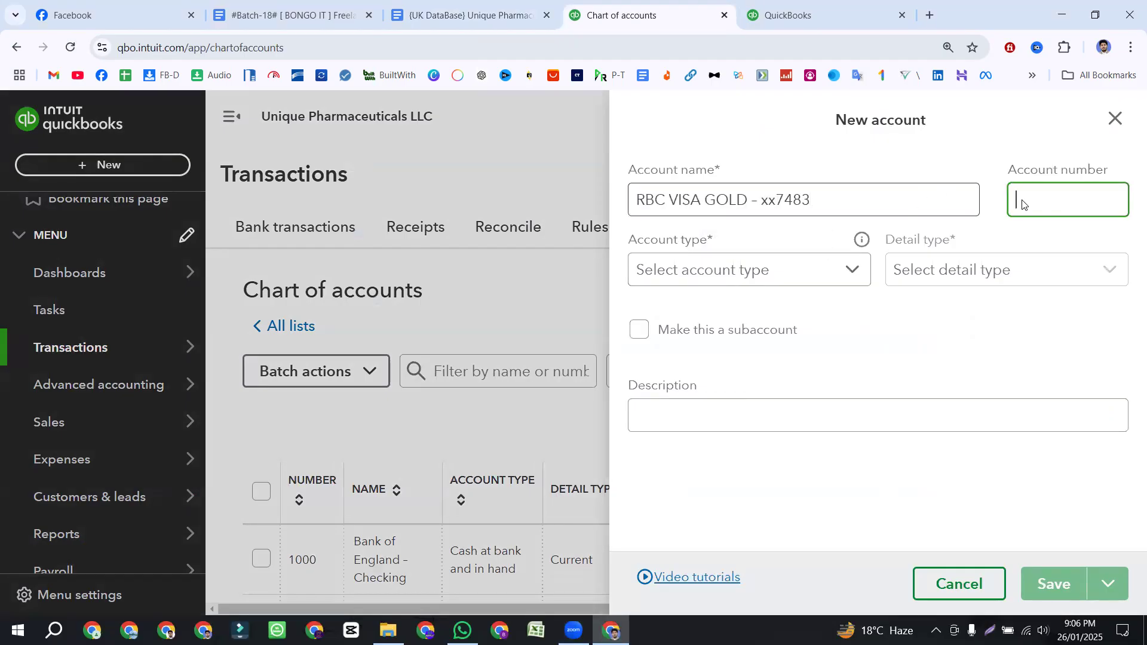
left_click(314, 12)
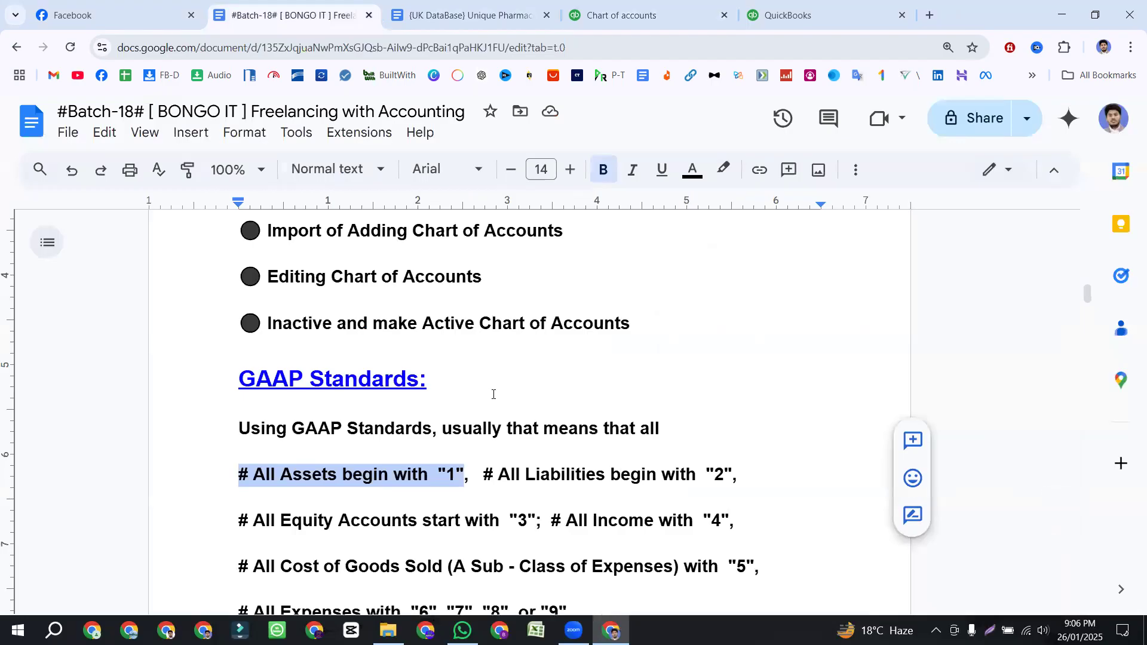
scroll(388, 441, "down", 2)
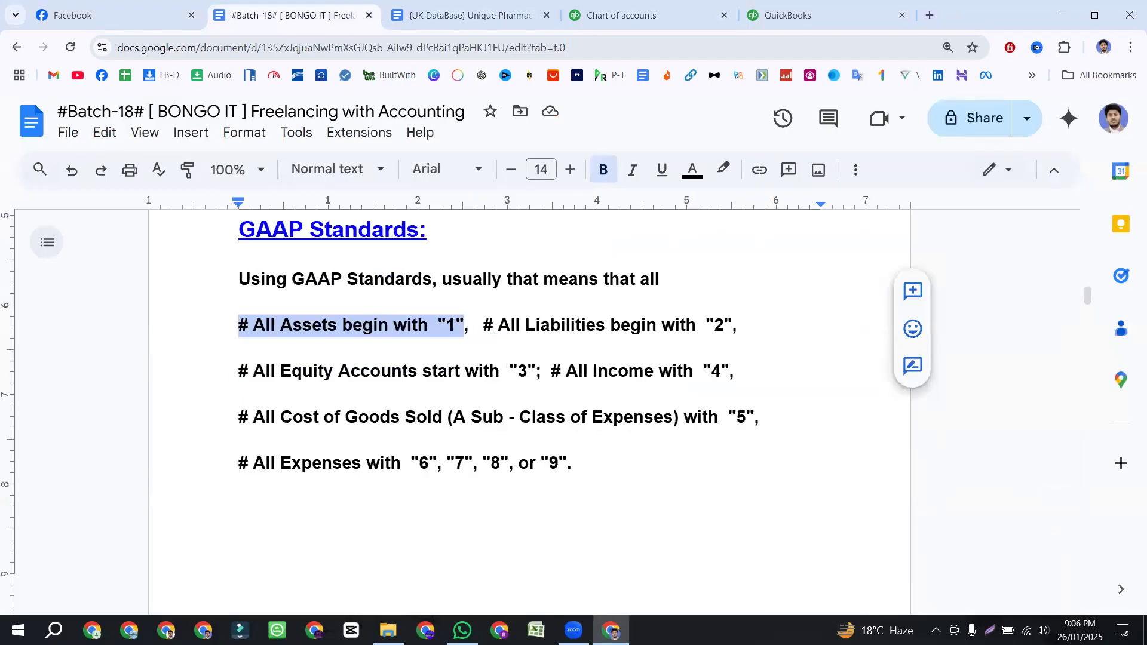
left_click_drag(482, 320, 726, 320)
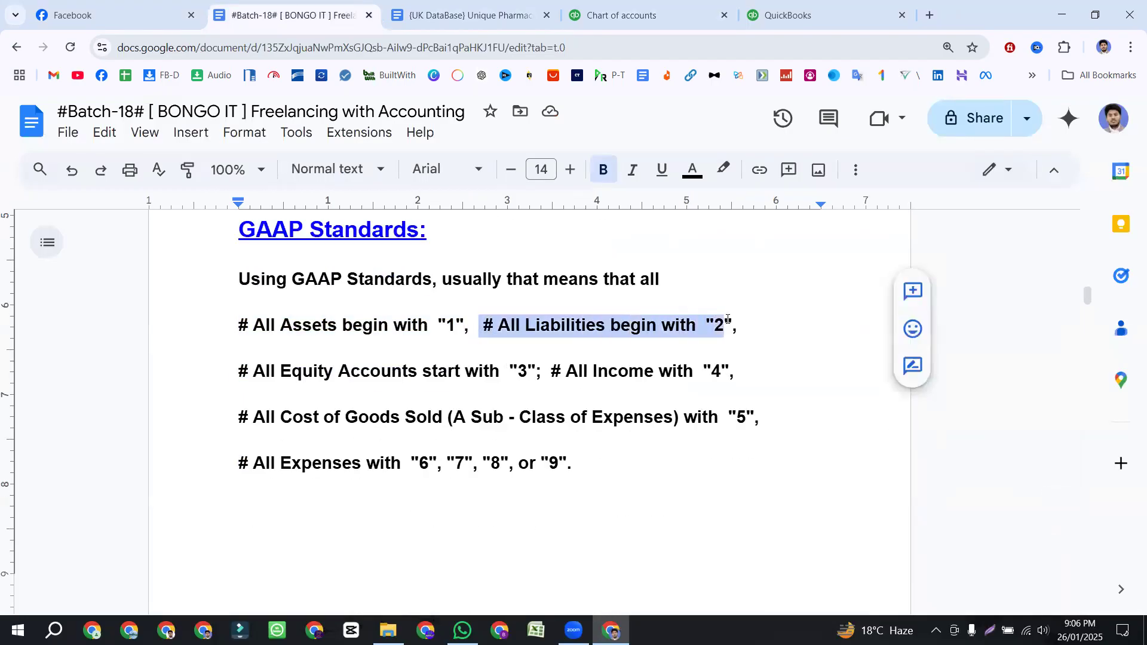
left_click(611, 4)
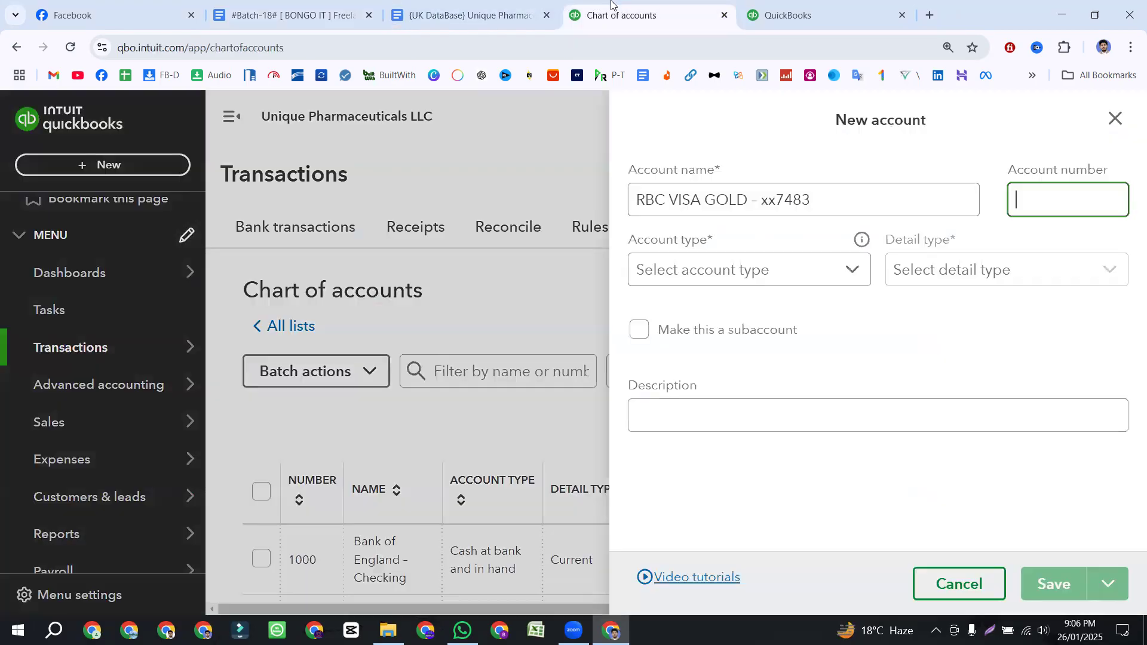
type("2000")
- Set the new account's type to Credit Card and check that its detail type is Credit Card
left_click(740, 268)
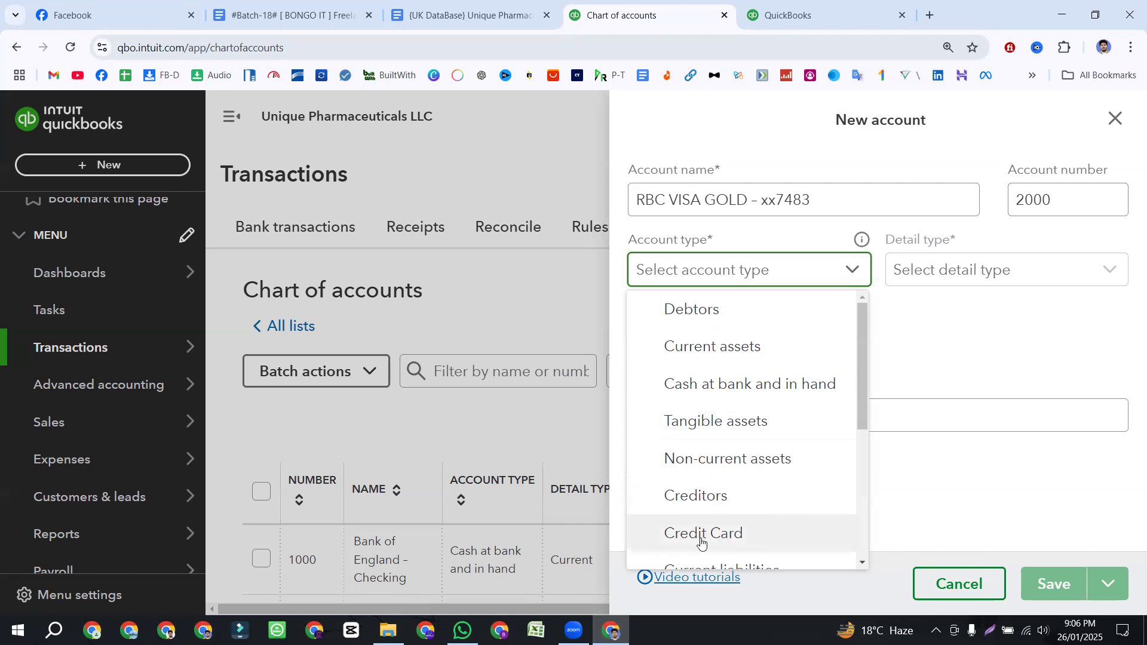
left_click(726, 535)
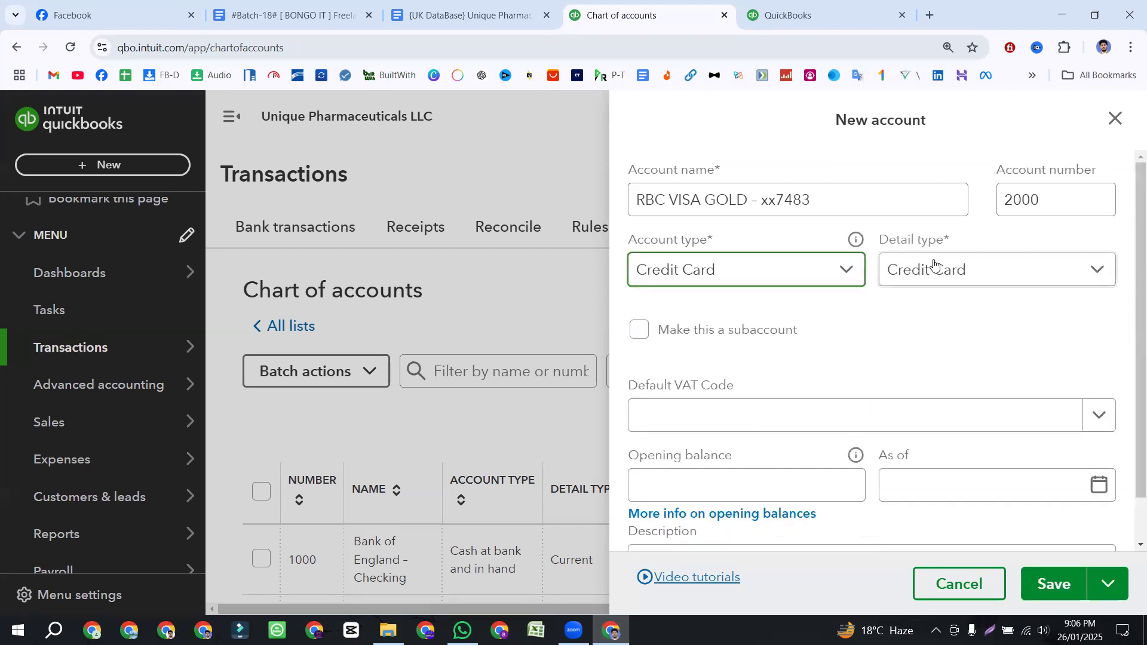
left_click(931, 266)
left_click(671, 268)
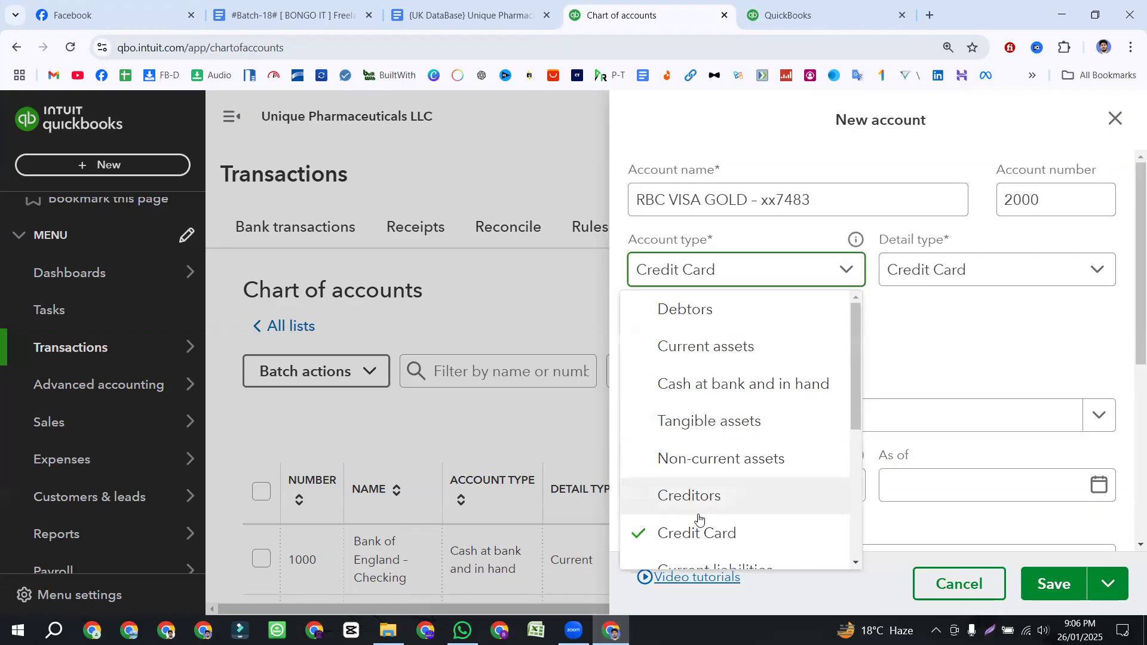
left_click(696, 532)
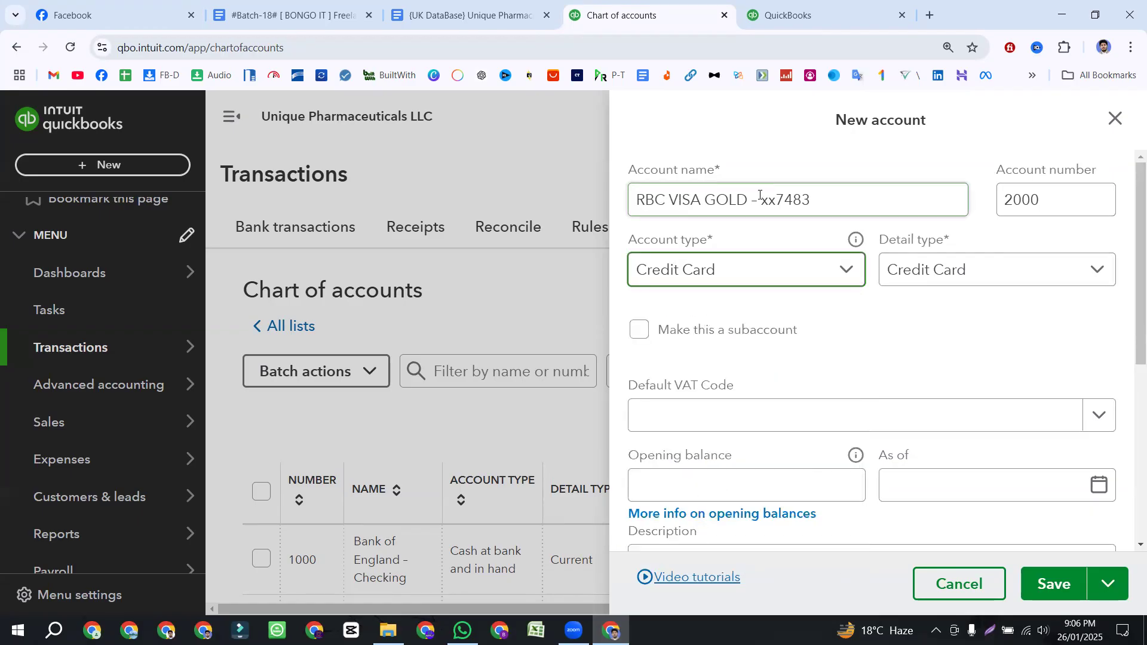
left_click(672, 270)
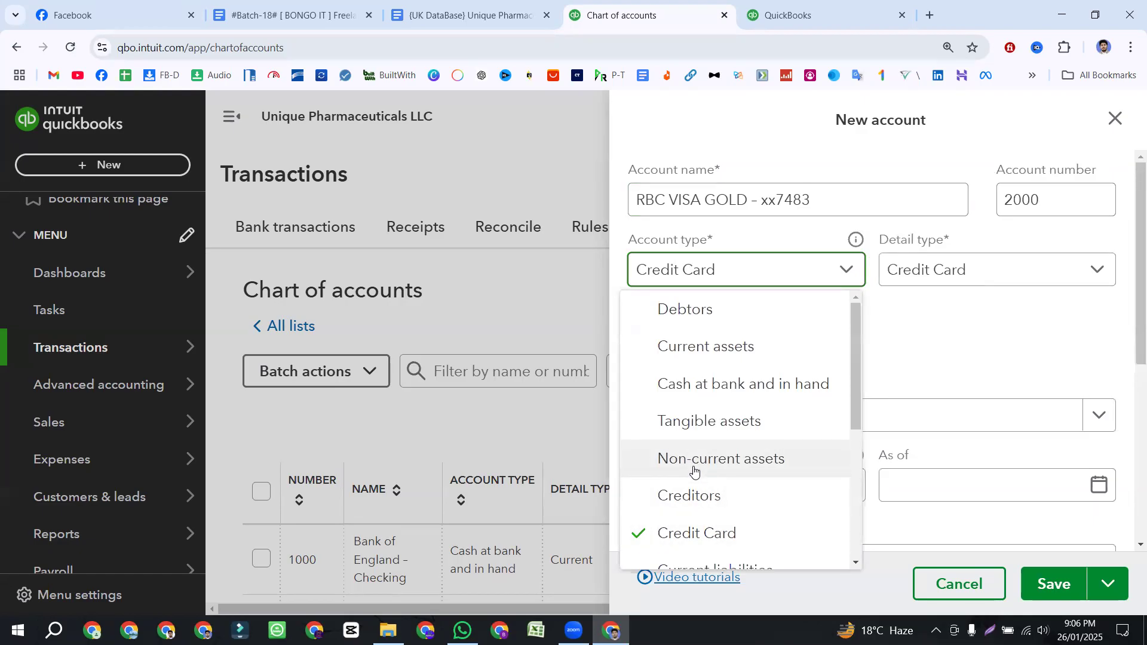
left_click(698, 541)
left_click(954, 273)
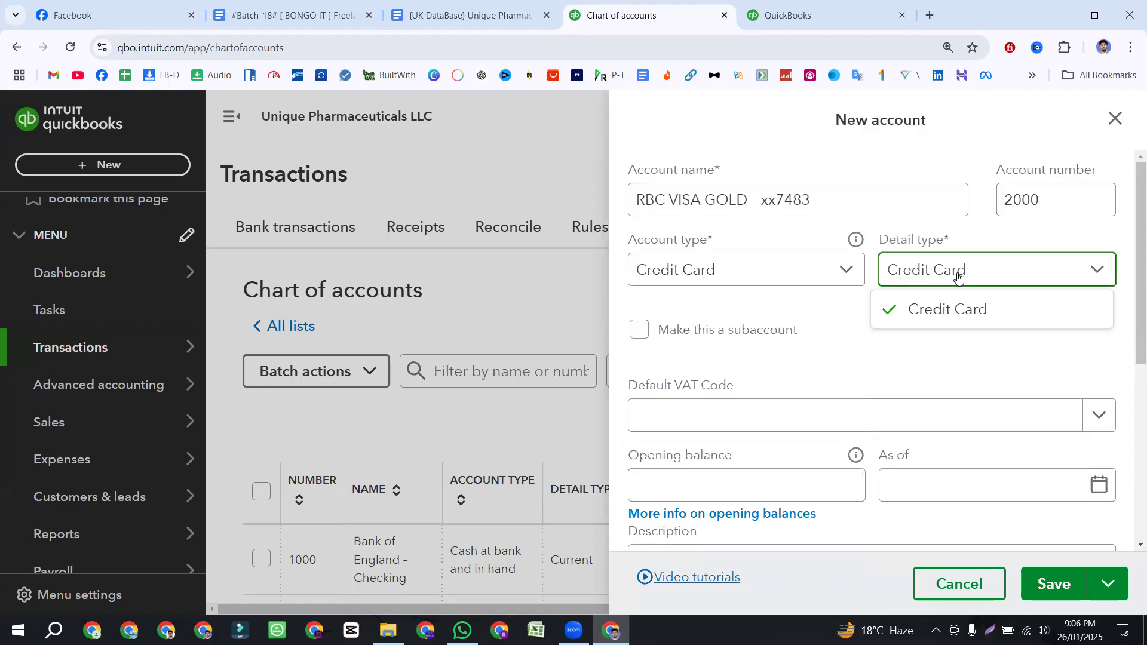
left_click(800, 317)
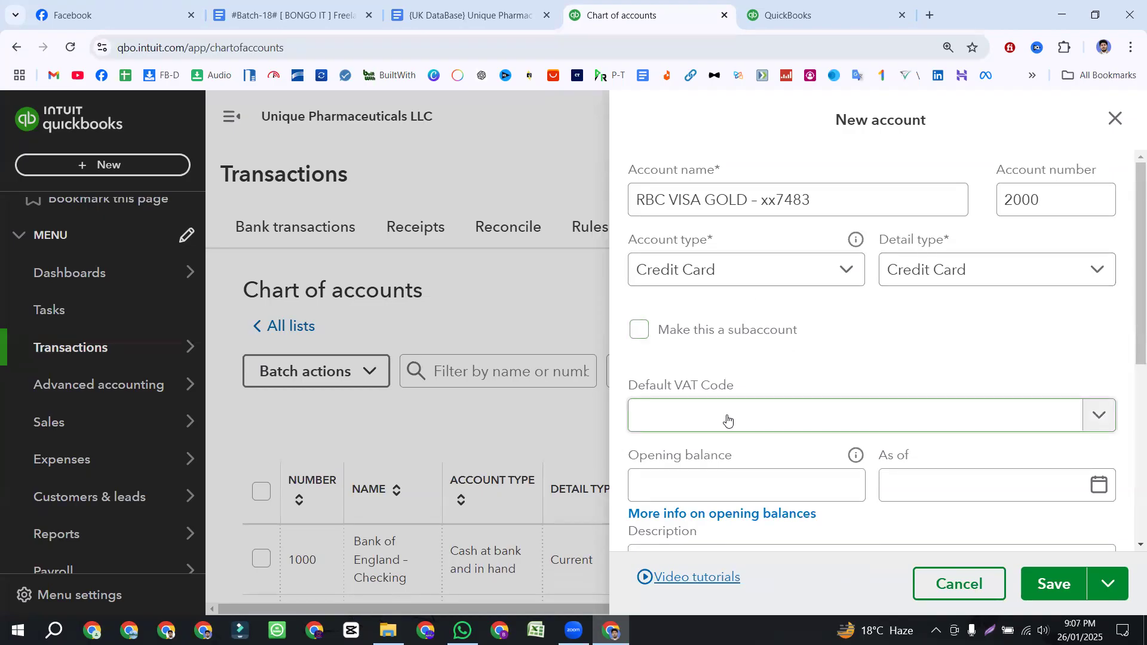
- Enter the same RBC VISA GOLD name with its masked digits as the account's description
scroll(668, 309, "down", 1)
left_click(671, 492)
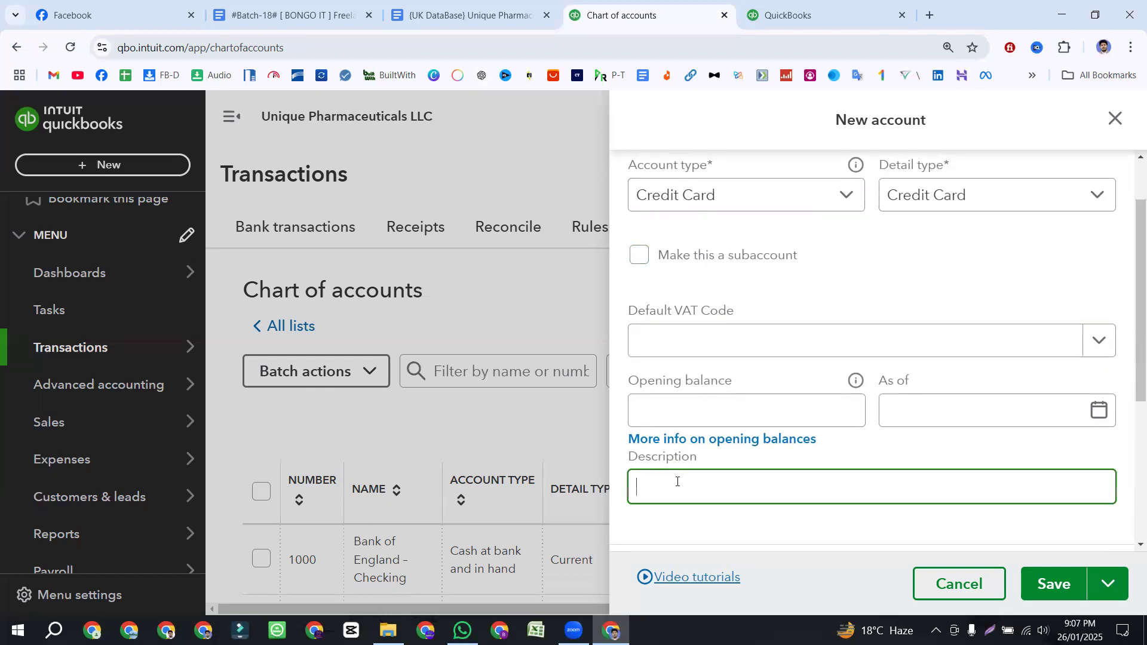
type("RBC VISA GOLD - xx7483")
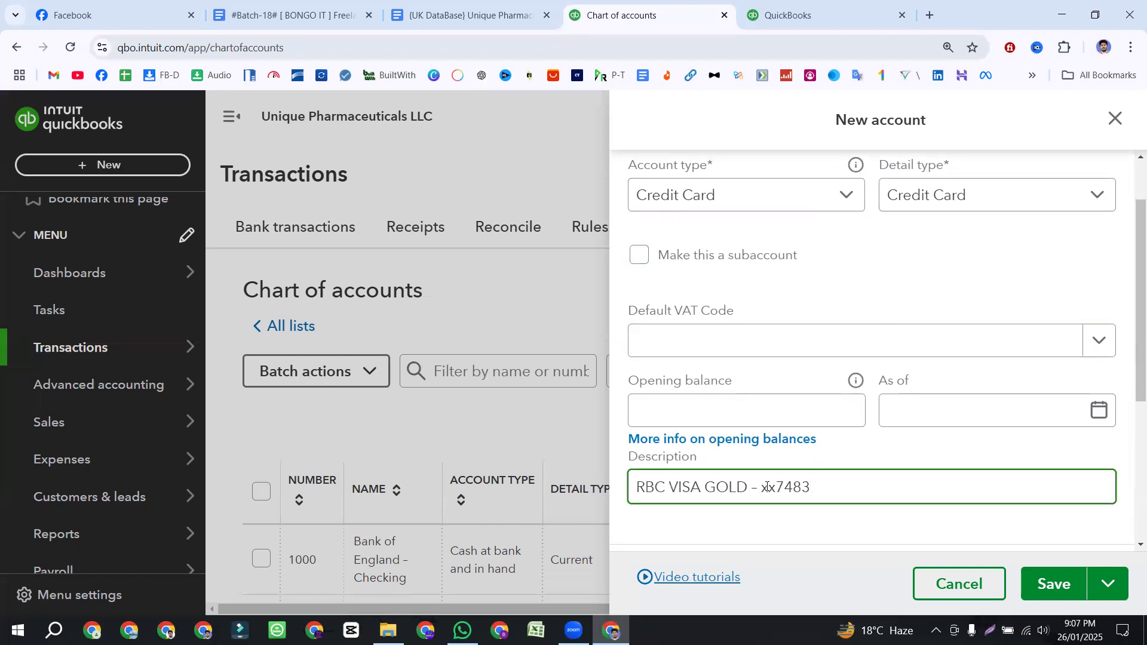
- Copy the RBC VISA GOLD opening balance from the practice document, check its date there and enter 170.20 as the opening balance
left_click(719, 399)
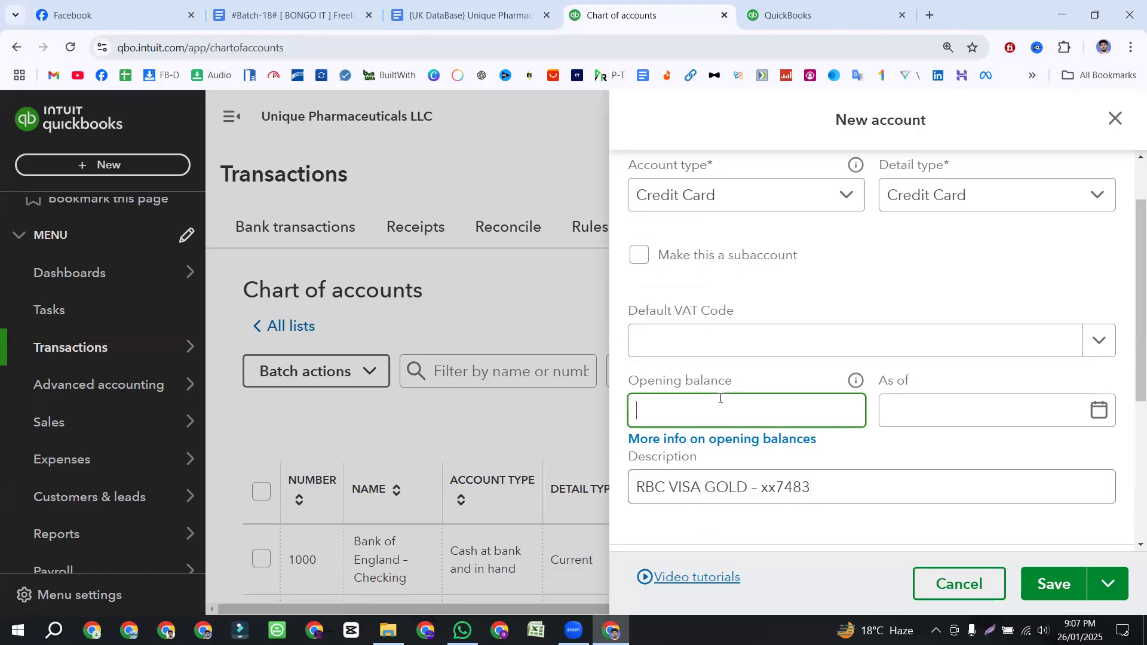
left_click(430, 7)
left_click_drag(768, 465, 805, 461)
key("ctrl+c")
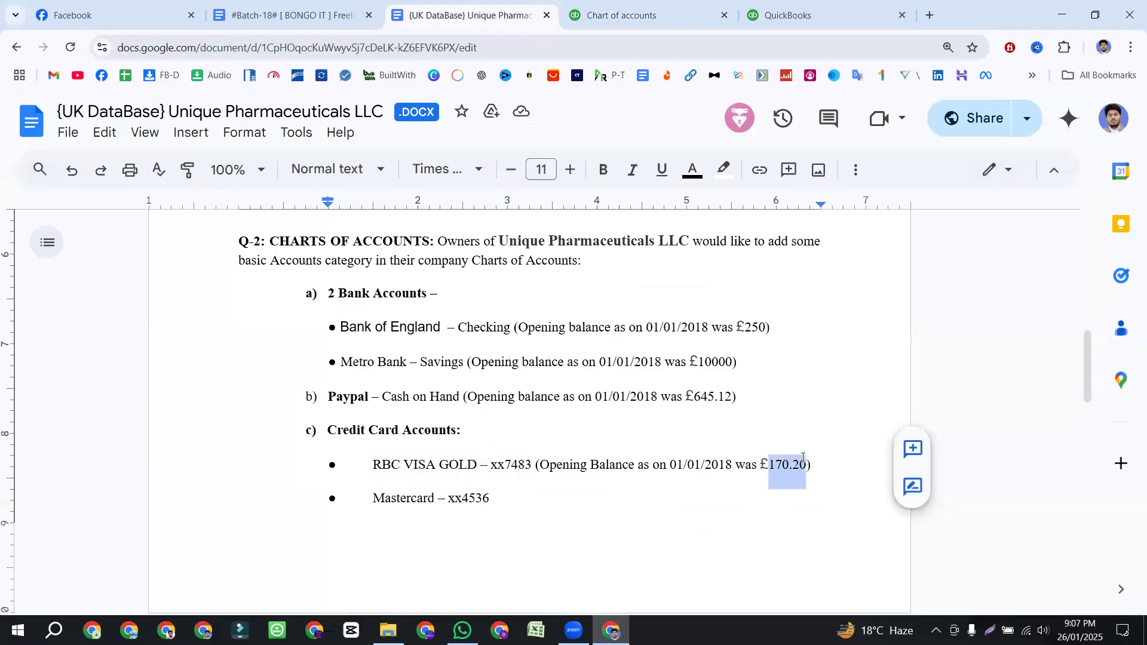
left_click_drag(670, 464, 599, 464)
left_click_drag(720, 464, 745, 460)
left_click(631, 15)
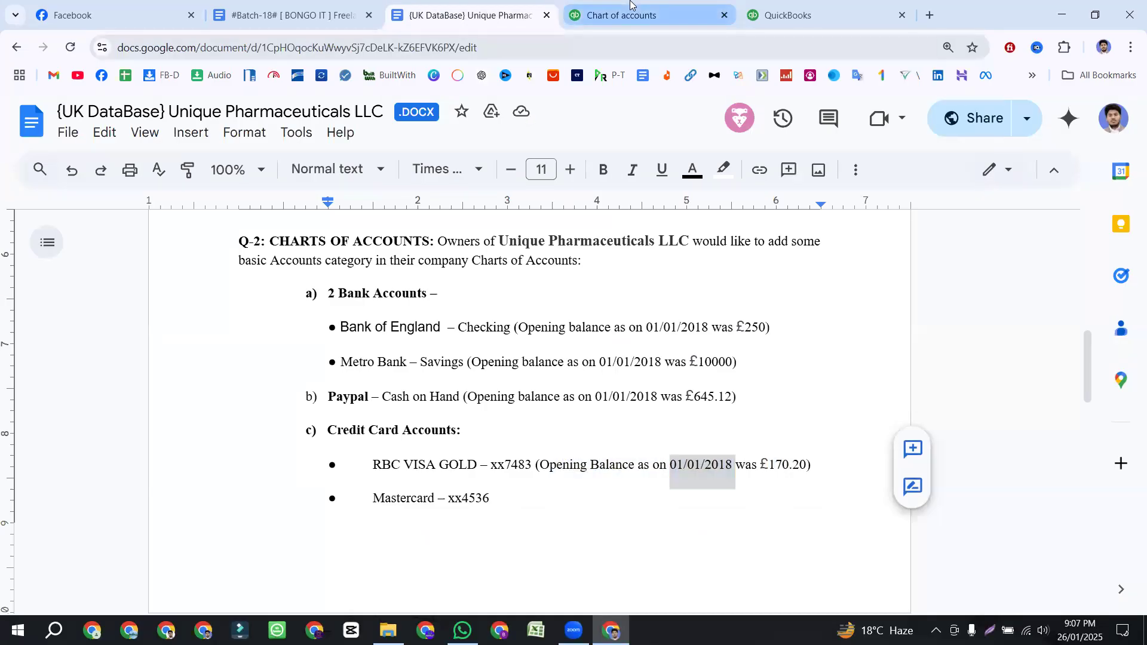
key("ctrl+v")
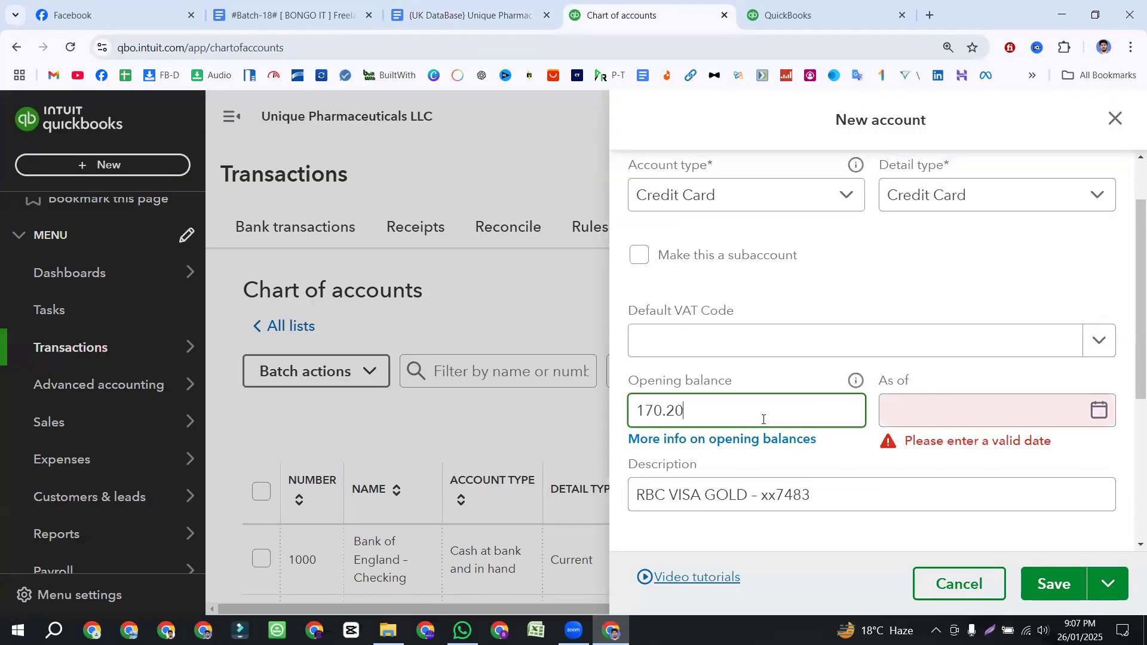
- Set the opening balance's as-of date to 01/01/2018 and review the completed account details
left_click(906, 404)
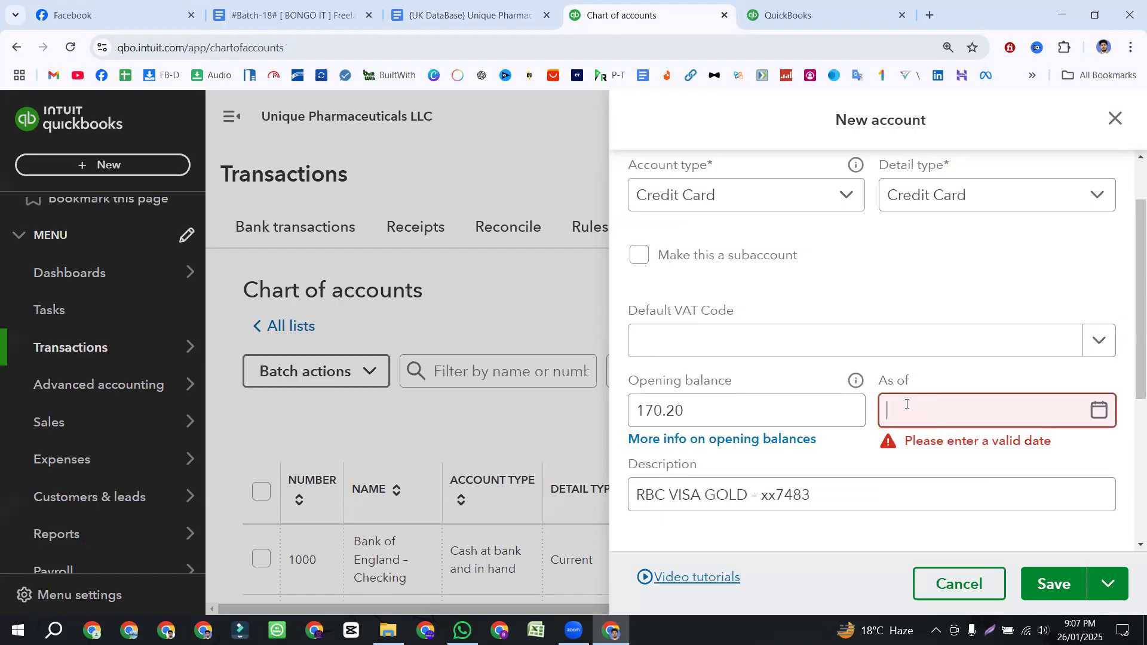
type("01/01/2018")
left_click(1098, 411)
left_click(932, 222)
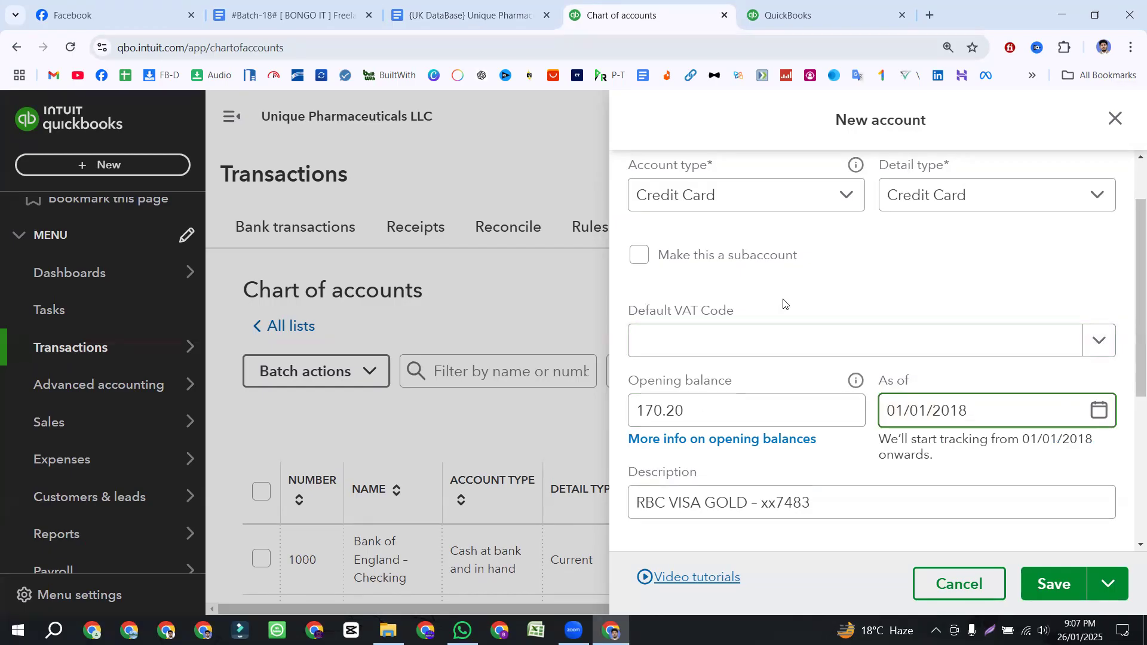
scroll(783, 302, "down", 1)
scroll(782, 302, "up", 2)
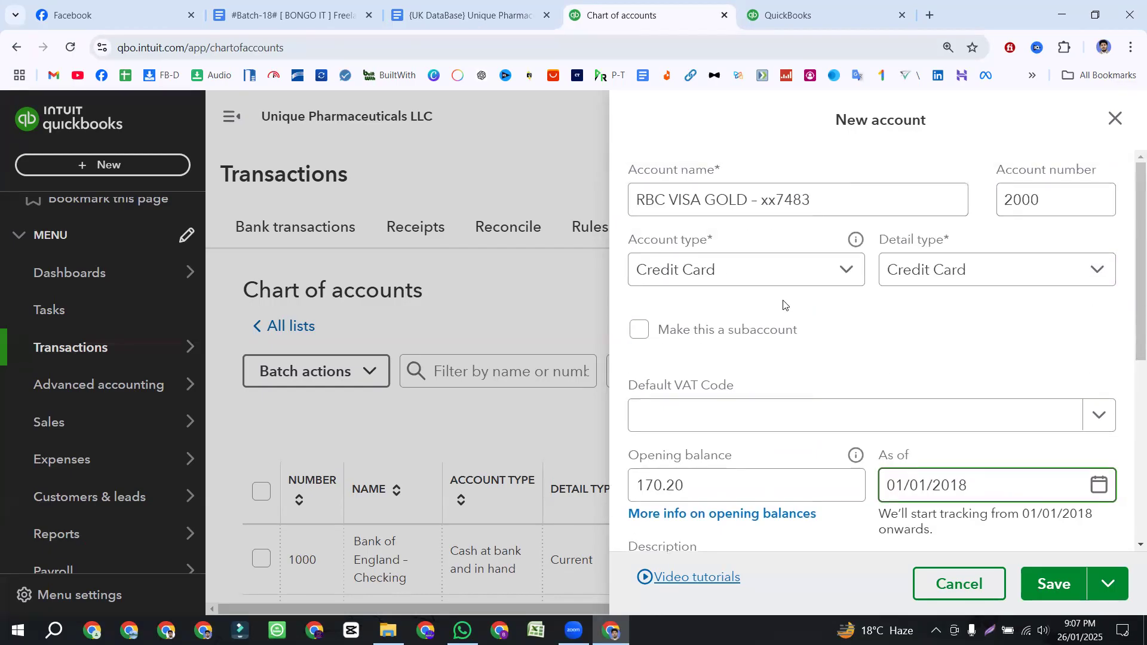
scroll(860, 397, "down", 1)
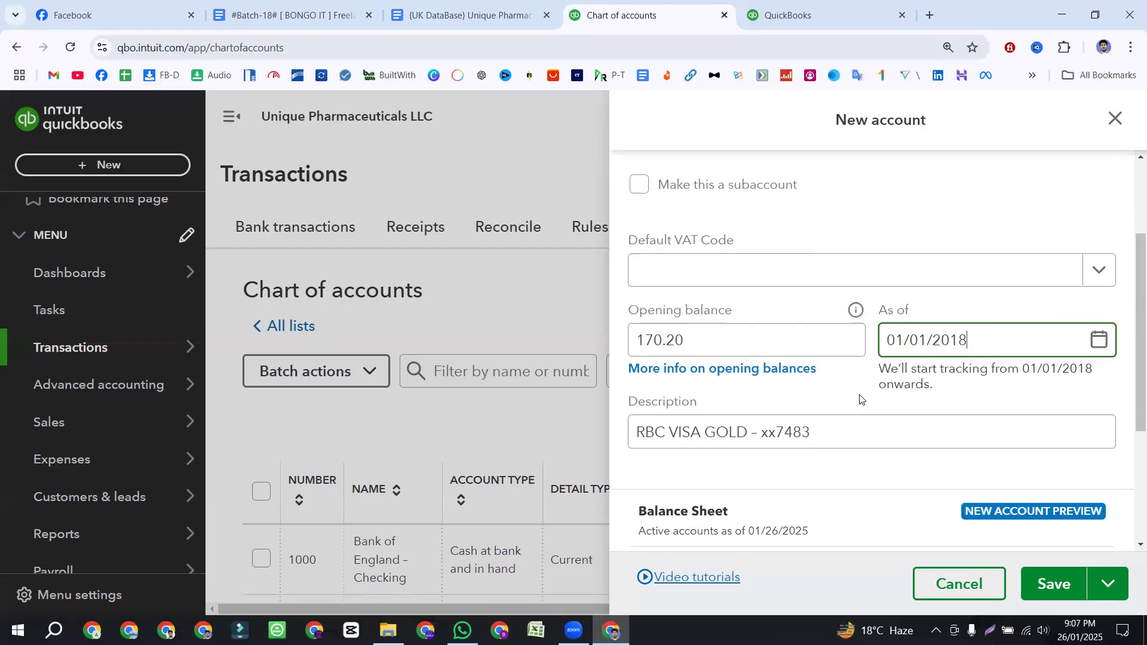
- Change the account number to 1000, the number of the Bank of England account, try to save and read the response
scroll(860, 397, "up", 1)
left_click(1048, 211)
left_click_drag(1034, 199, 998, 202)
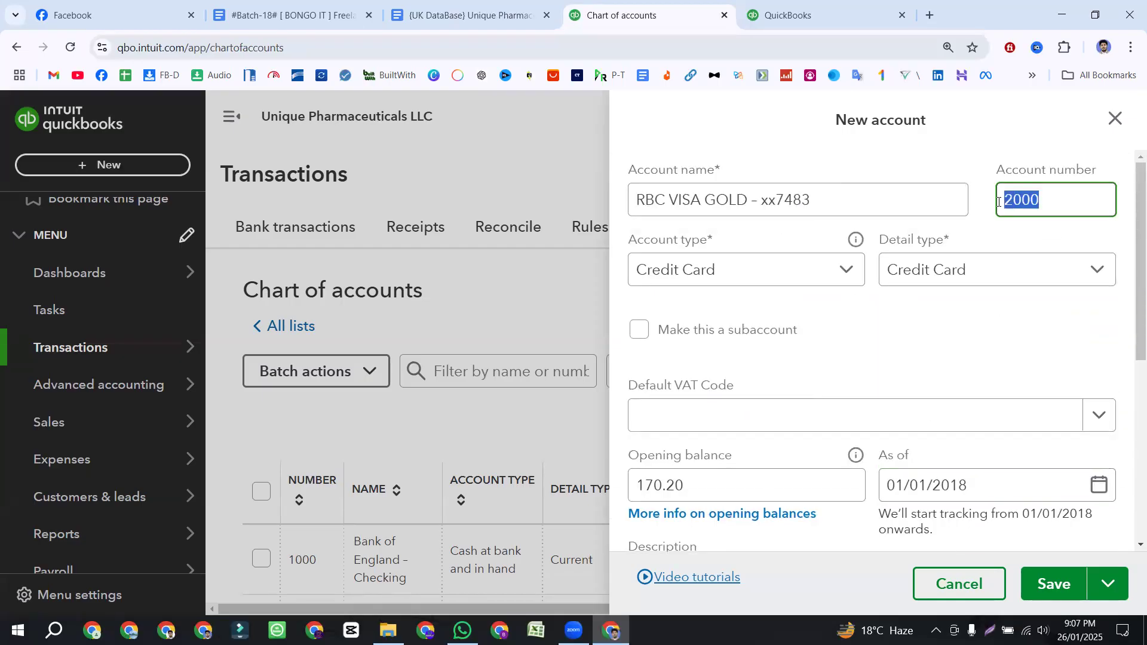
type("1000")
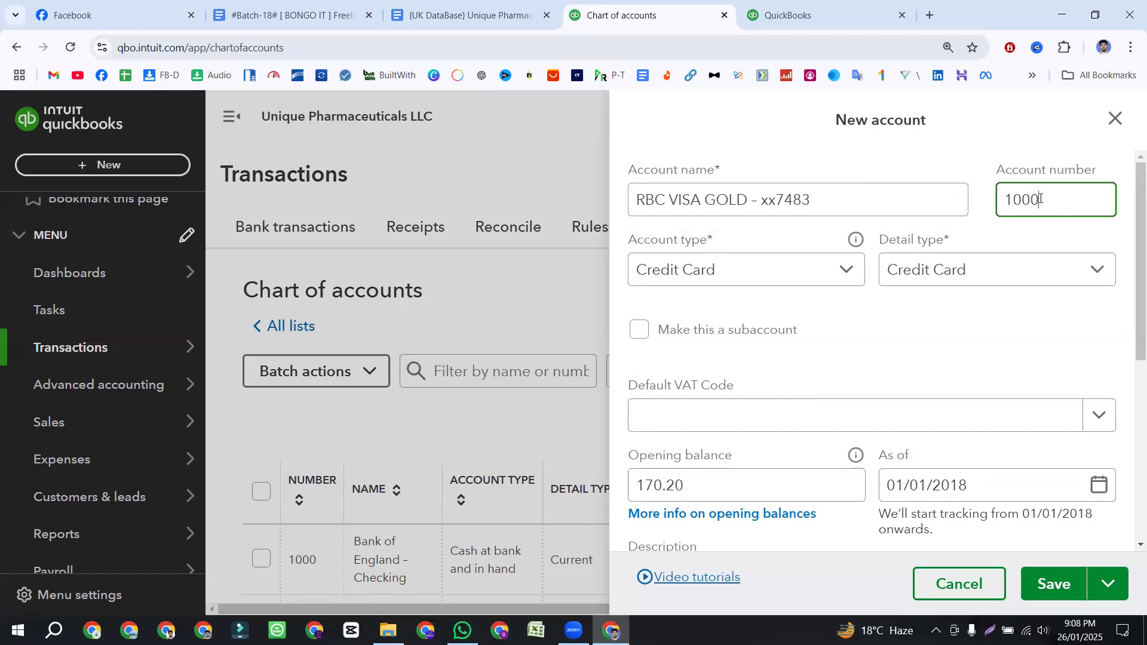
left_click(1050, 583)
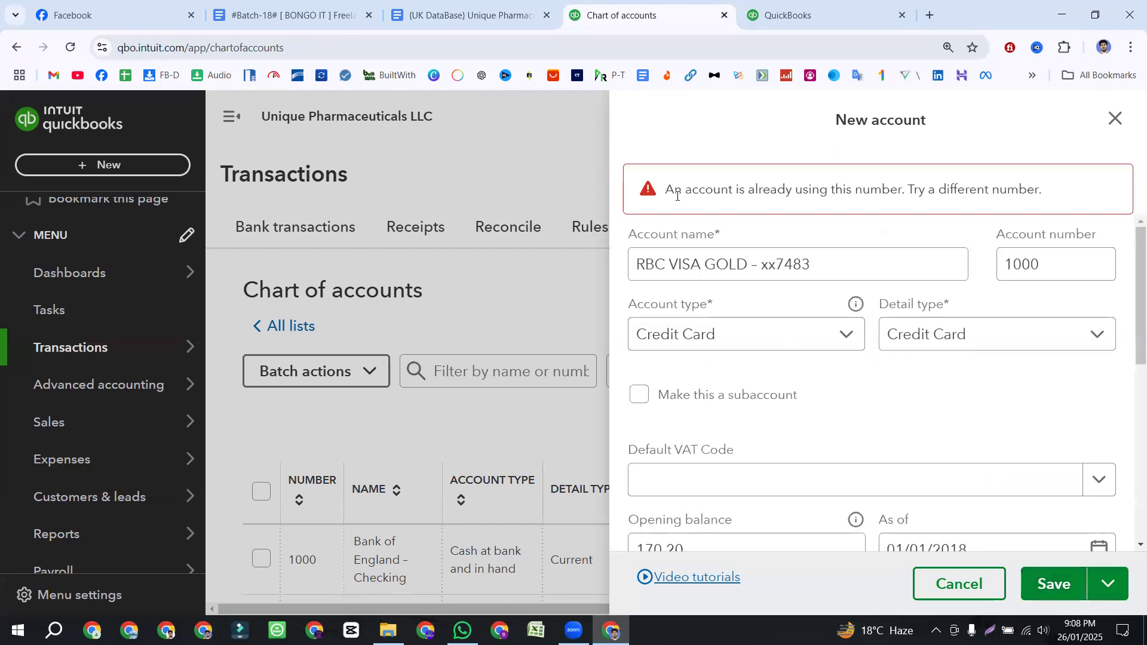
left_click_drag(666, 191, 1045, 190)
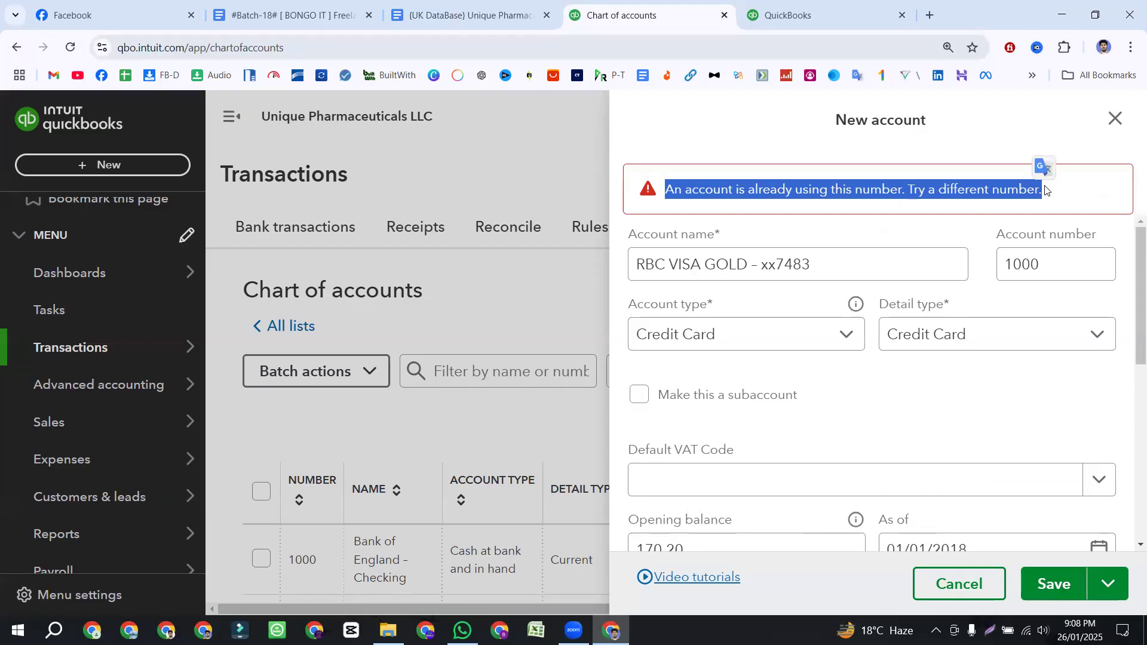
- Set the new RBC VISA GOLD account's number to 2000, save the account and check its row in the chart of accounts
left_click(1061, 256)
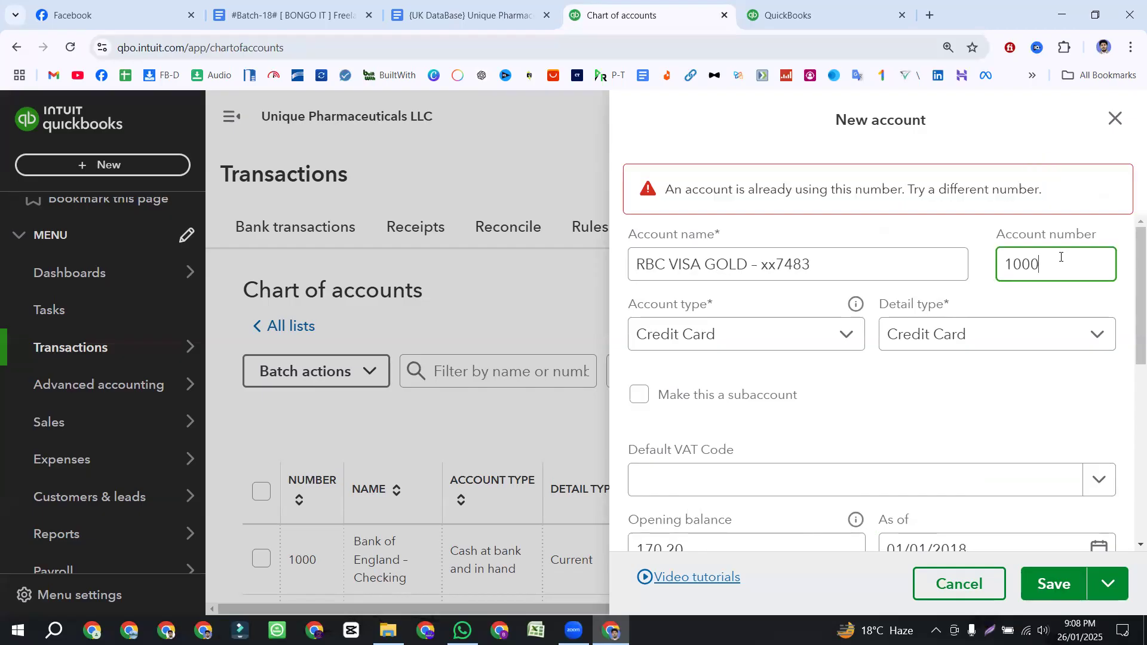
key("BackSpace")
key("BackSpace")
key("BackSpace")
key("BackSpace")
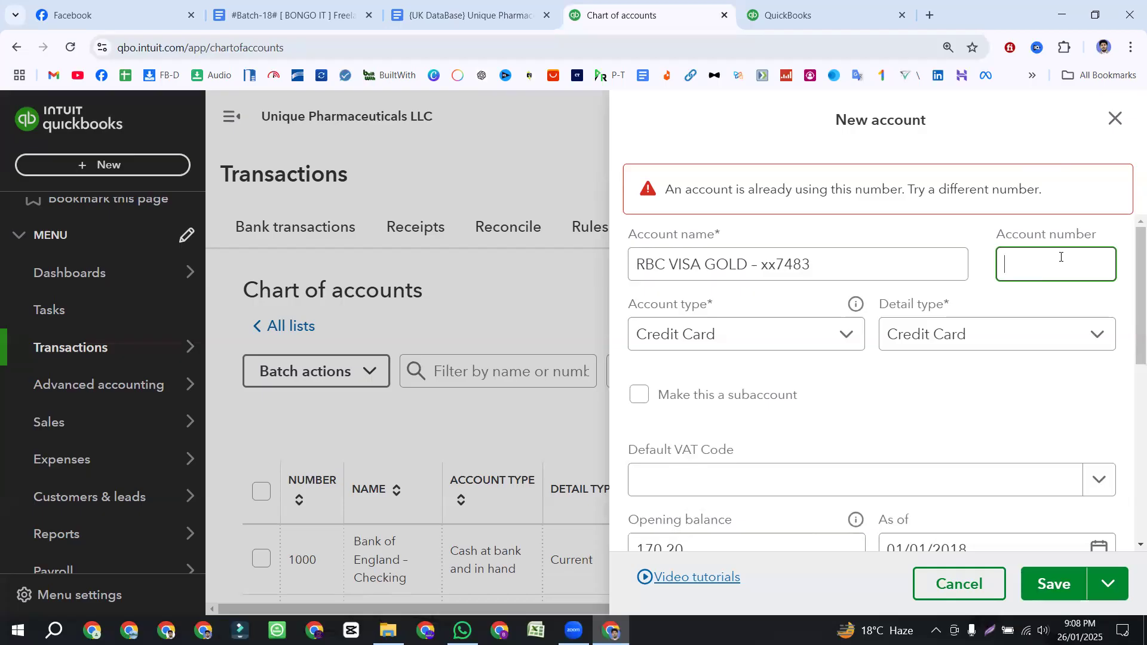
type("2000")
left_click_drag(1013, 264, 1007, 263)
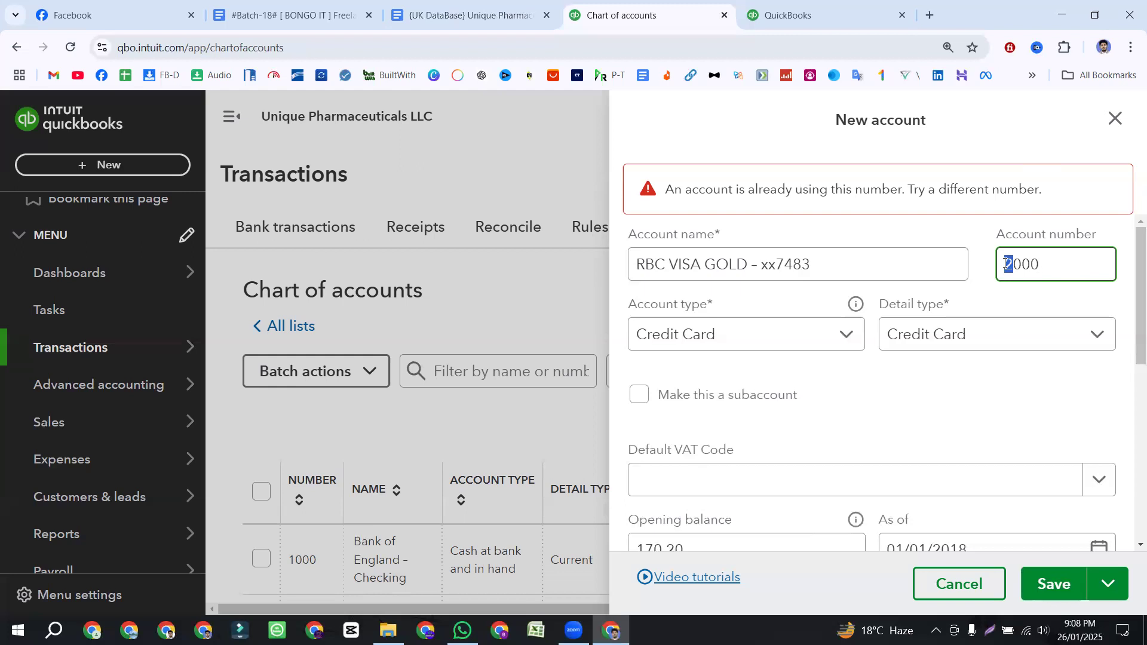
left_click(1049, 583)
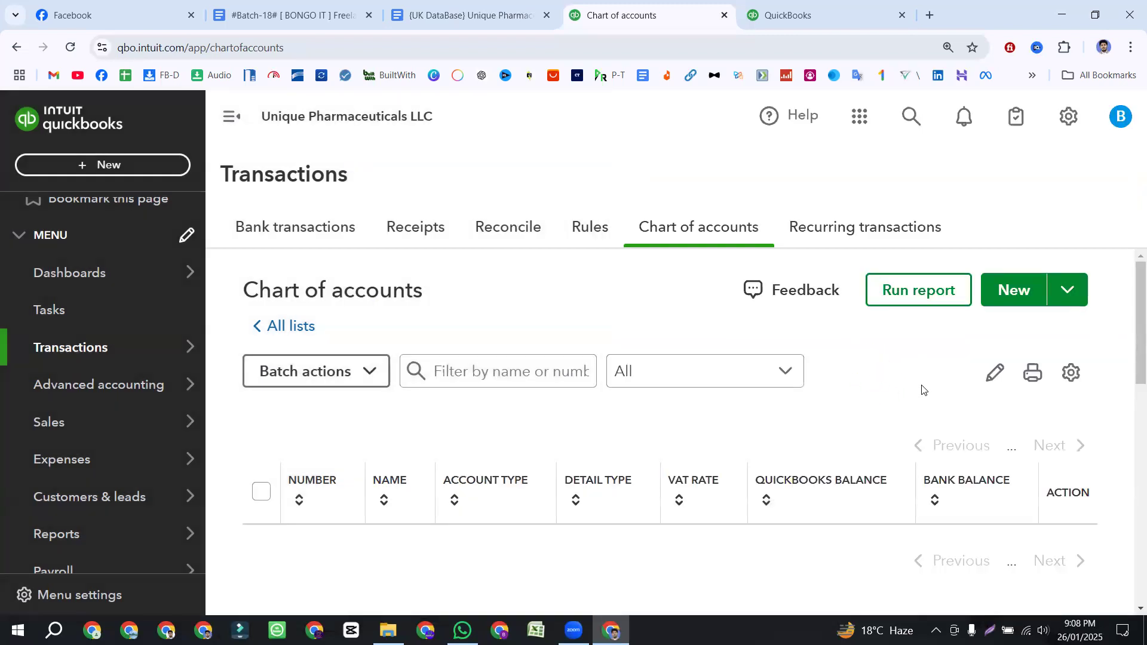
scroll(495, 425, "down", 3)
scroll(496, 425, "down", 2)
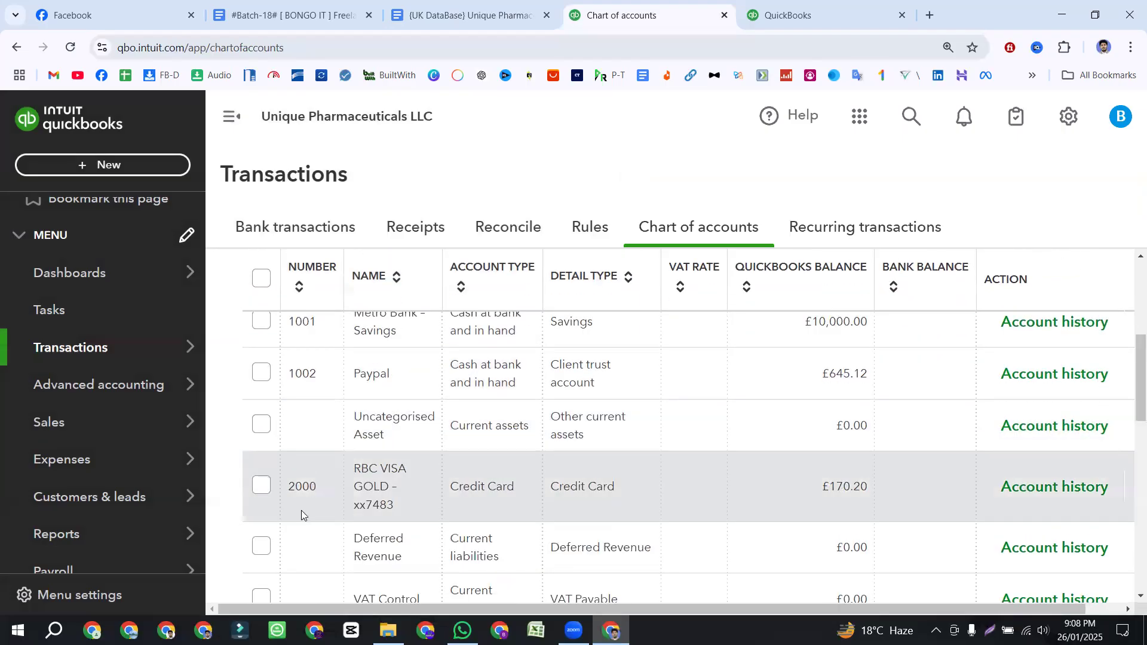
- Switch to the UK DataBase document and copy the Mastercard entry listed under Credit Card Accounts
left_click(471, 12)
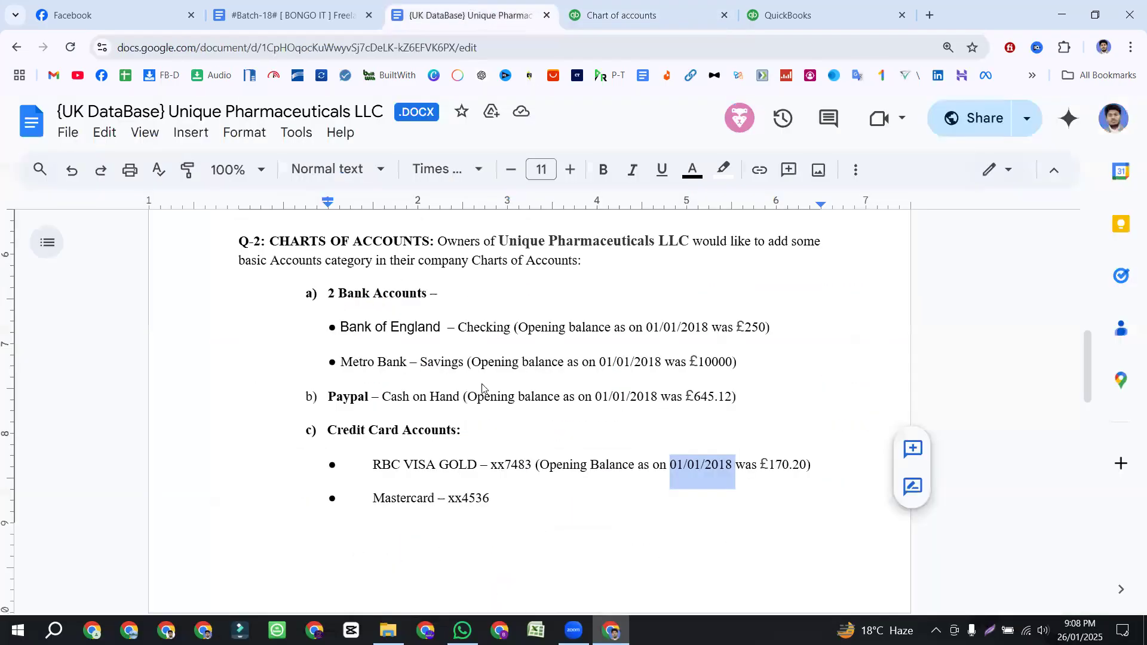
left_click_drag(373, 504, 485, 499)
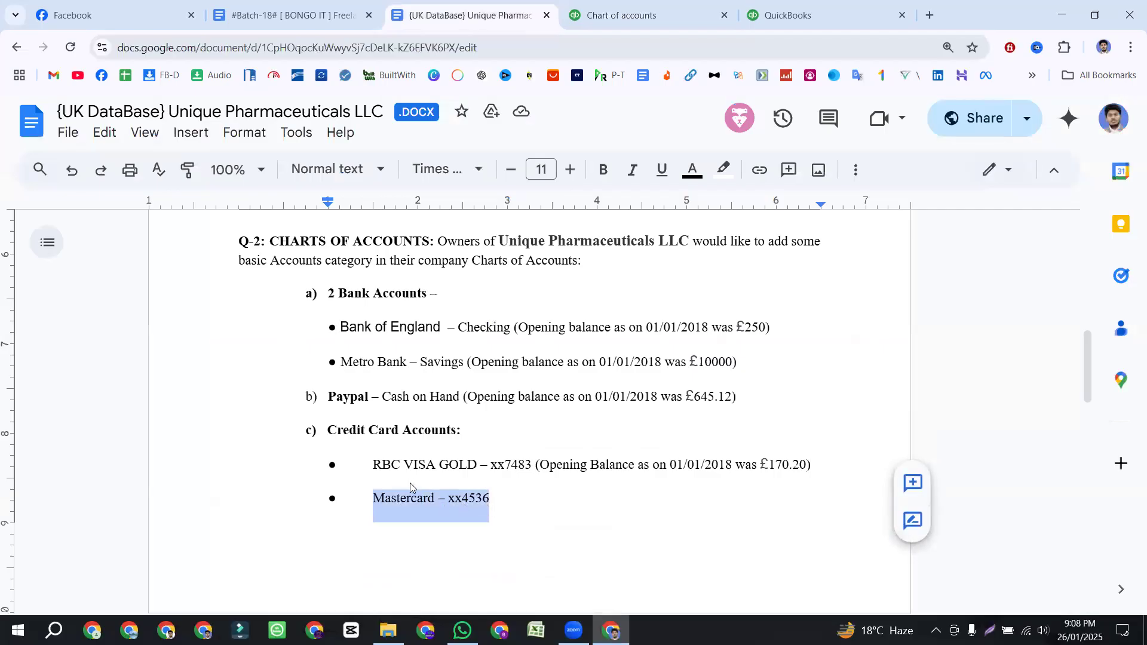
left_click(508, 500)
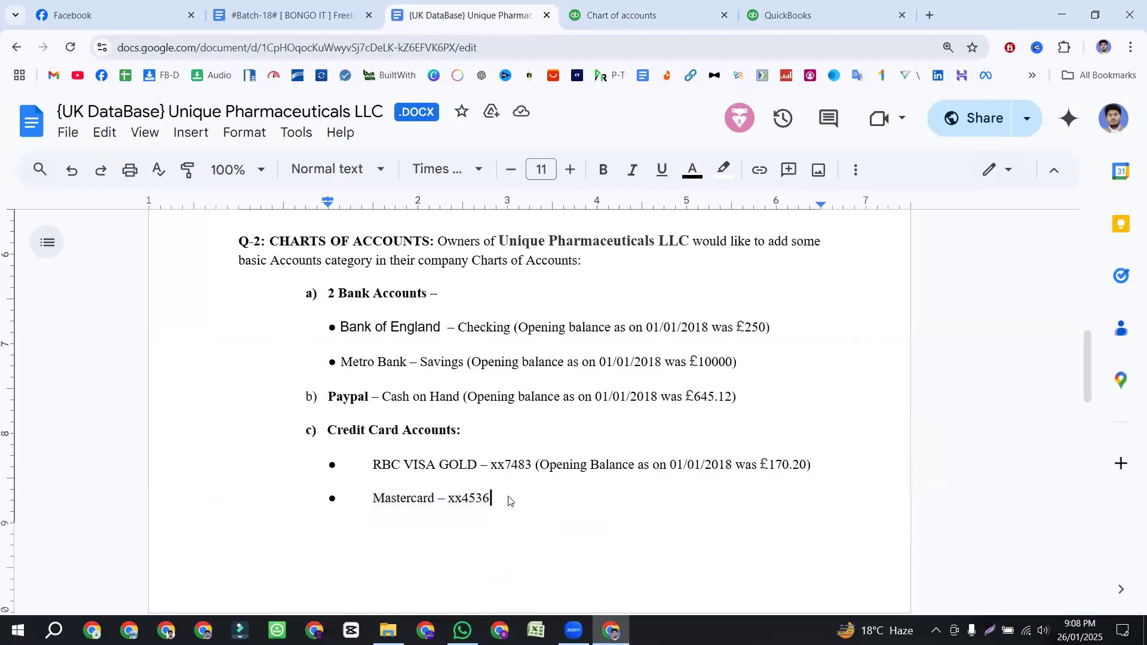
left_click_drag(508, 501, 810, 464)
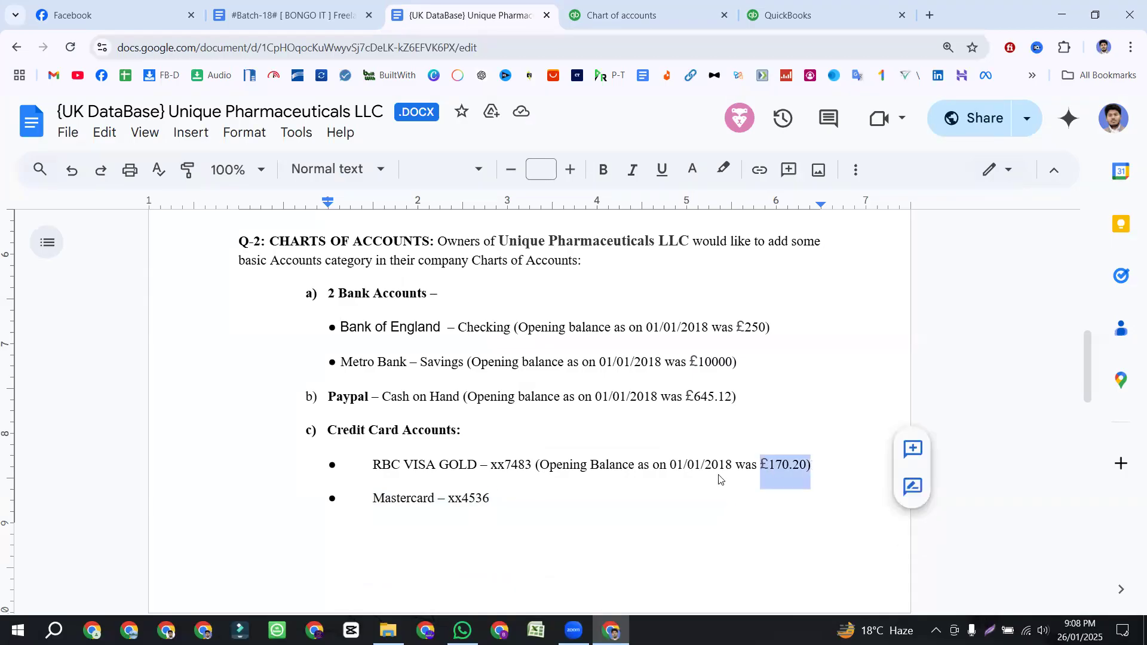
left_click_drag(502, 501, 379, 507)
key("ctrl+c")
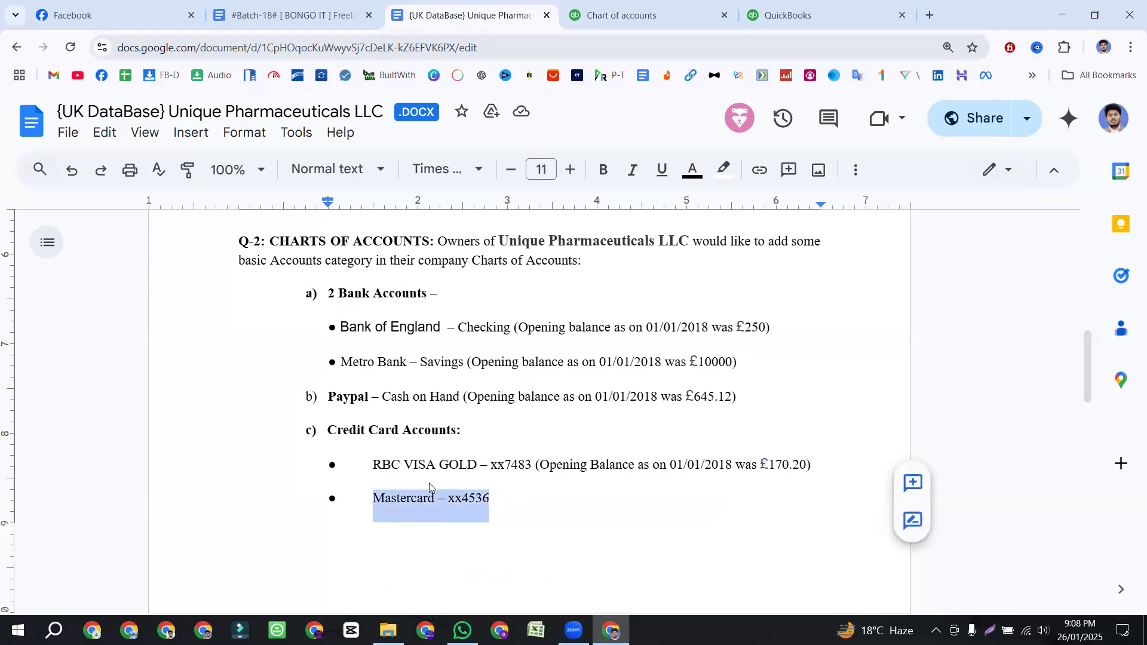
- Return to the QuickBooks chart of accounts and start a new account named with the copied Mastercard entry, numbered 2001
left_click(605, 12)
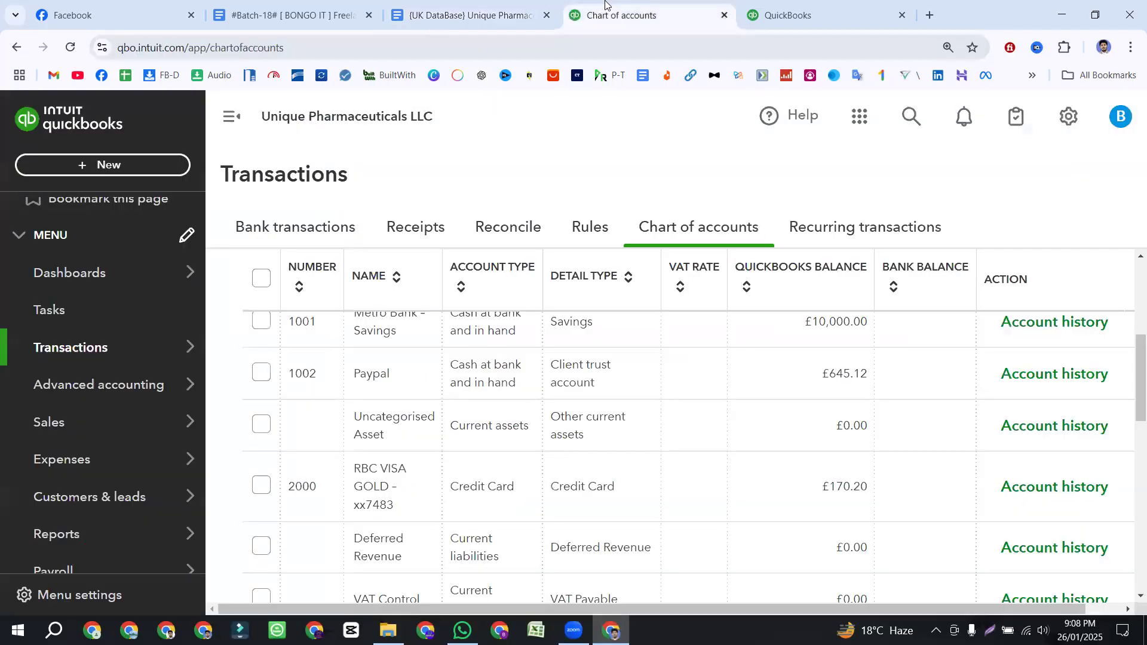
scroll(819, 353, "up", 5)
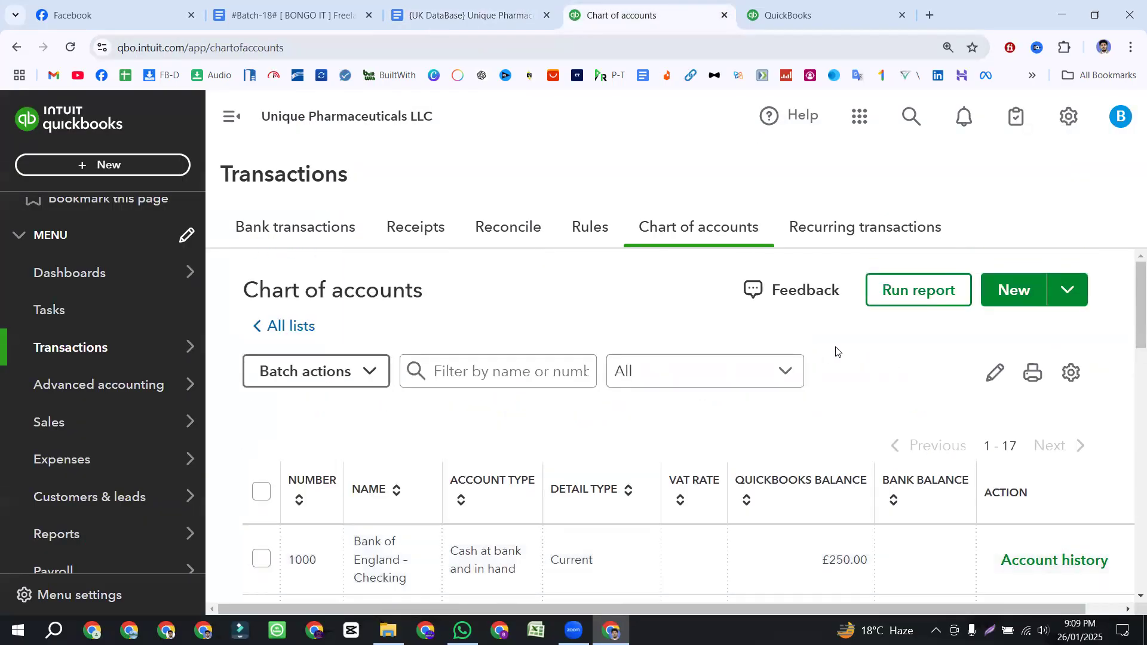
left_click(1002, 301)
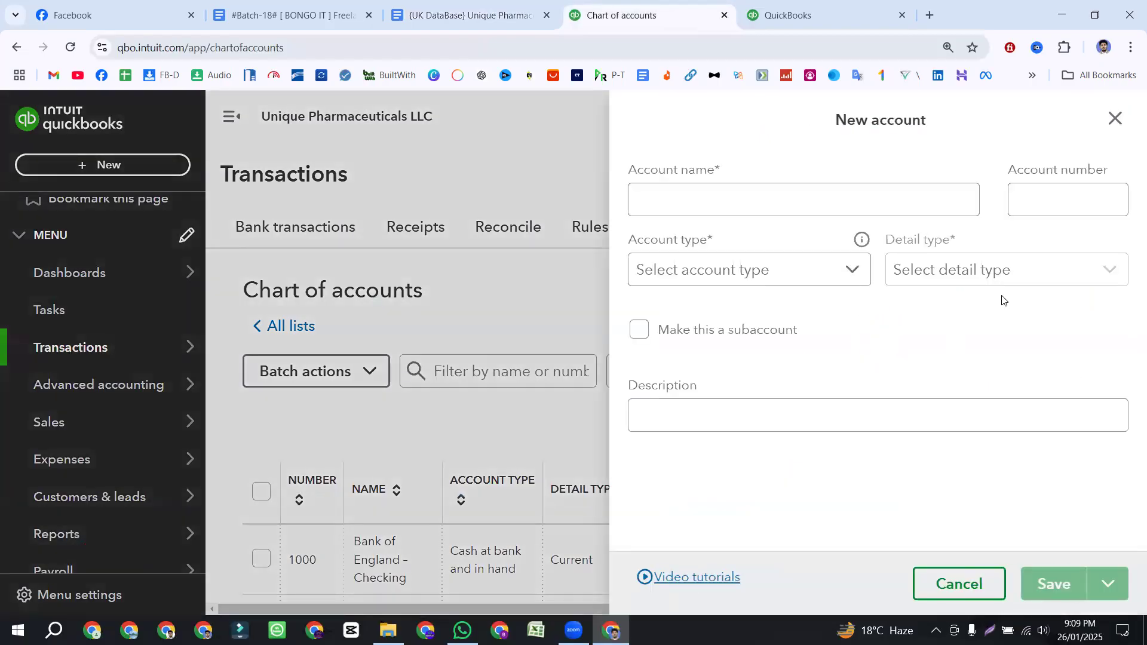
left_click(683, 200)
type("Mastercard - xx4536")
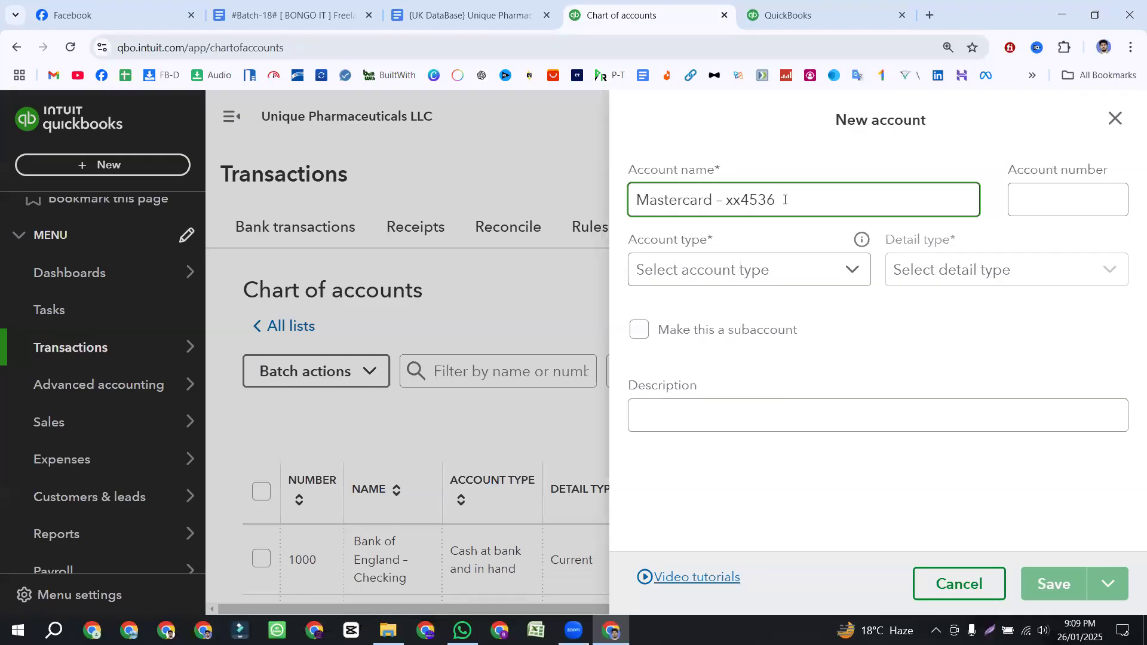
left_click(1021, 200)
type("2001")
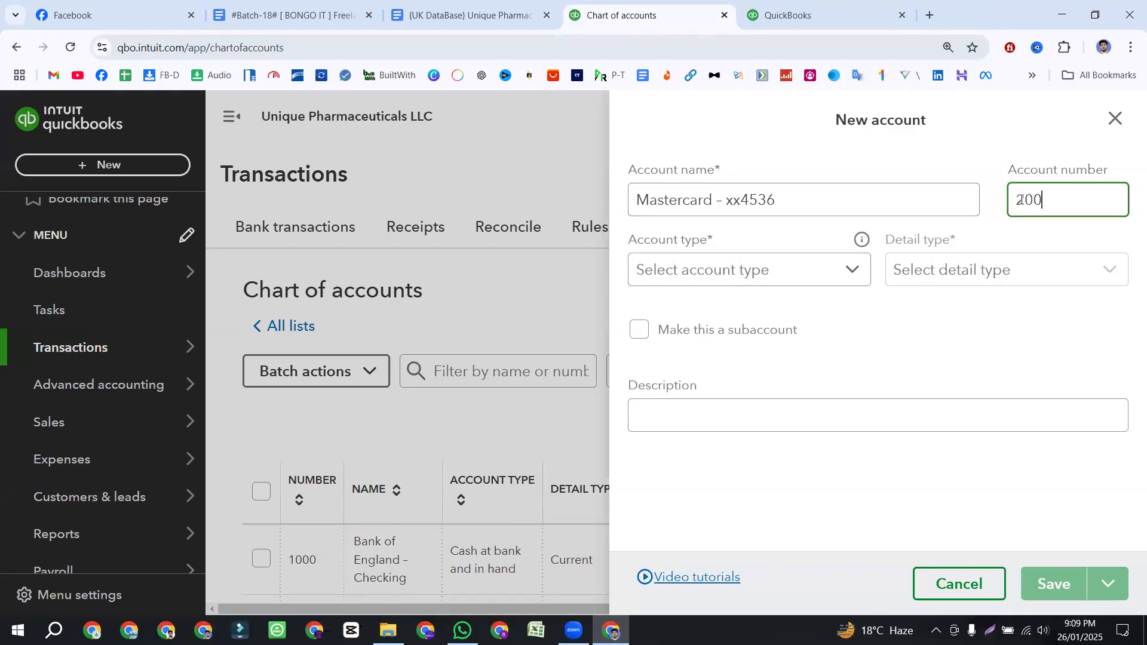
- Set the Mastercard account's account type and detail type both to Credit Card
left_click(814, 270)
left_click(734, 532)
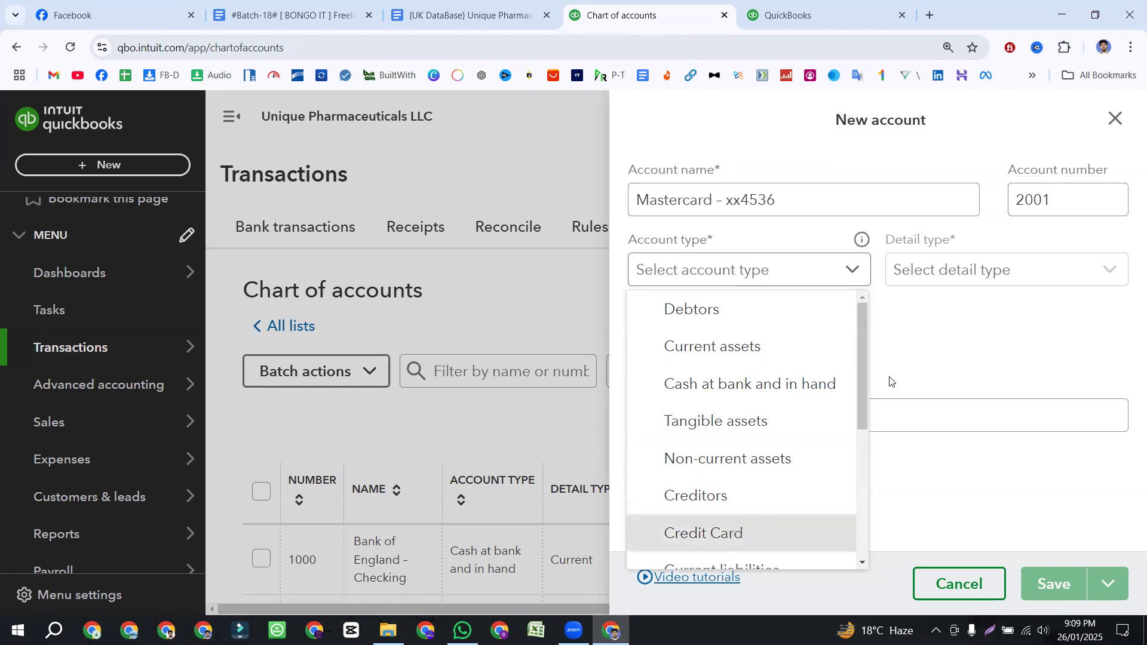
left_click(918, 275)
left_click(916, 312)
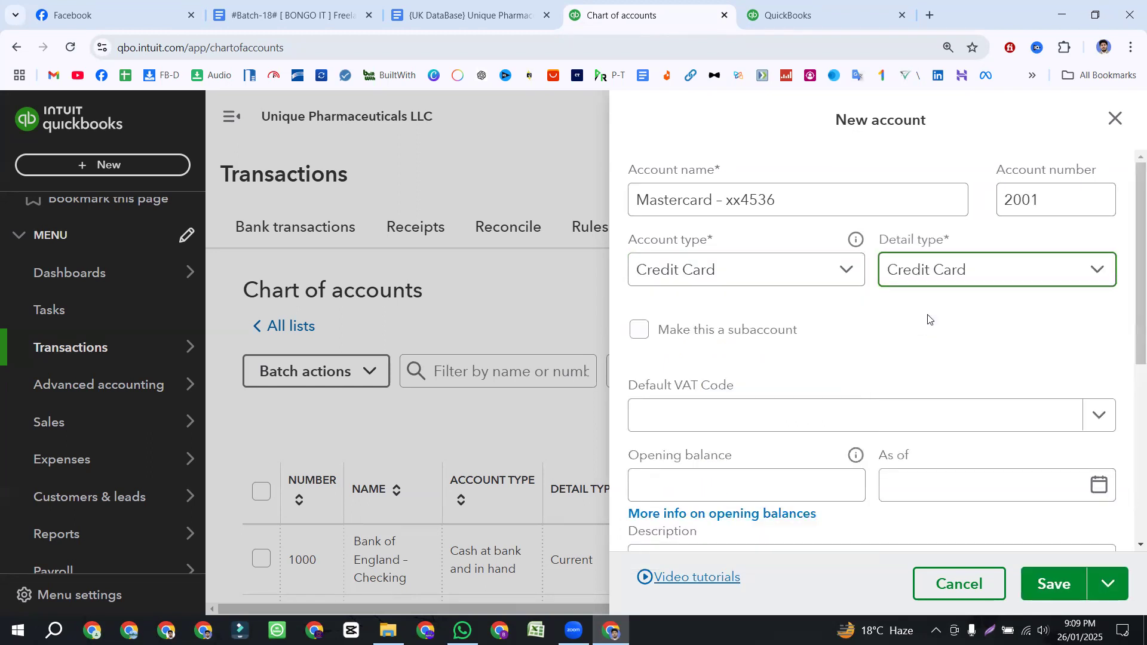
- Leave the opening balance empty and paste the copied Mastercard entry as the account description
scroll(792, 389, "down", 1)
left_click(809, 404)
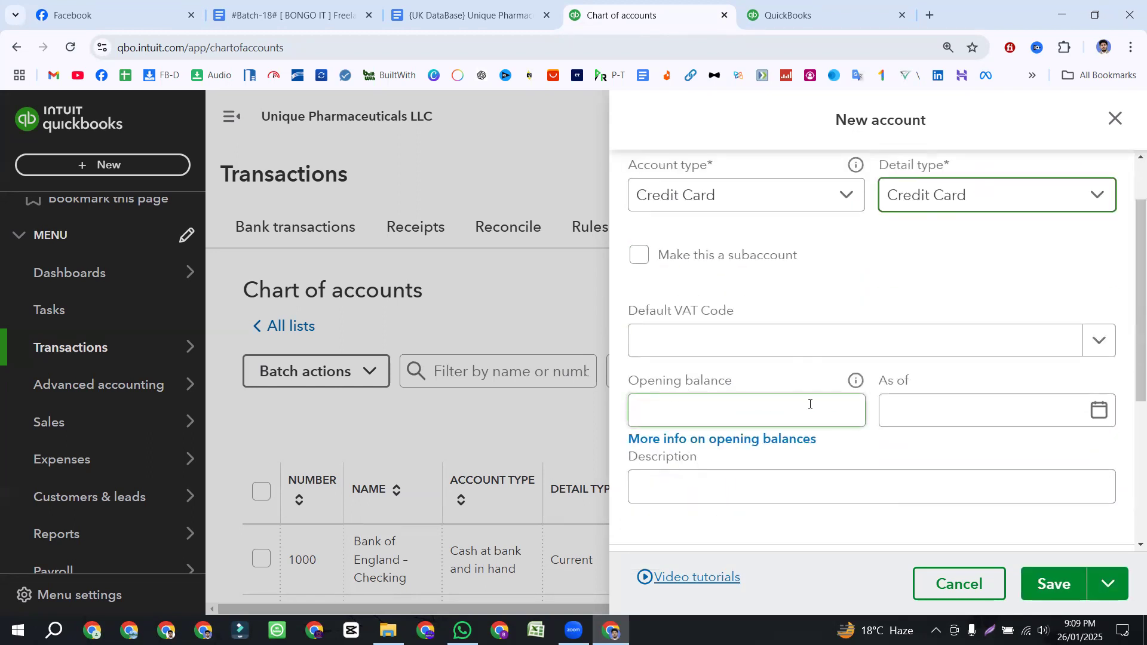
left_click(1003, 410)
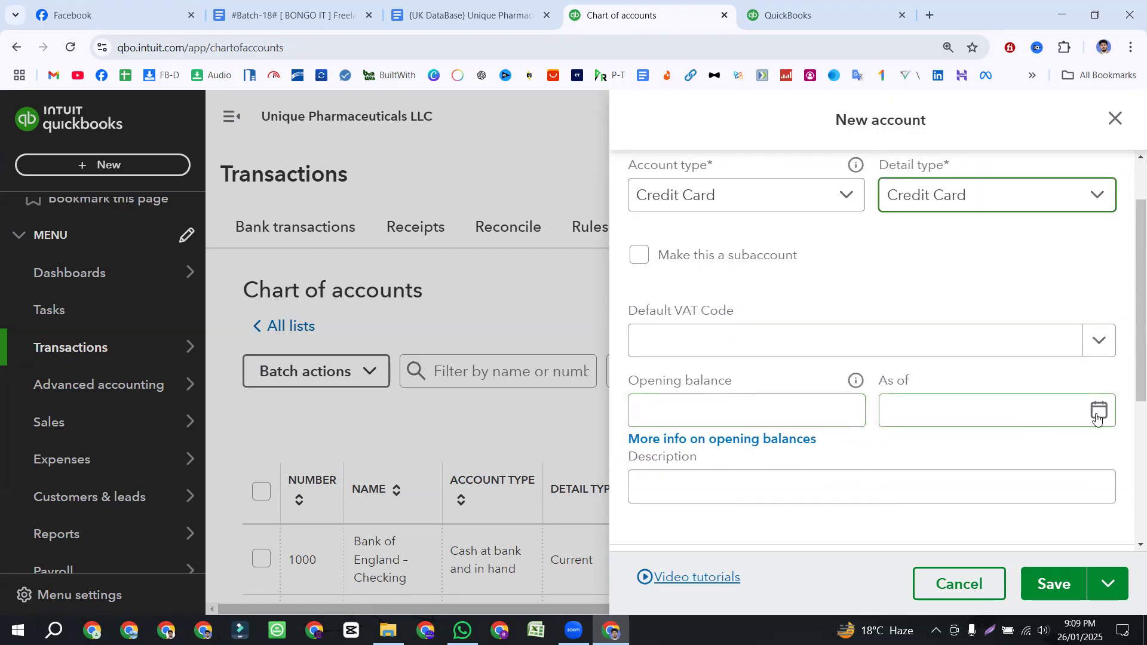
left_click(699, 476)
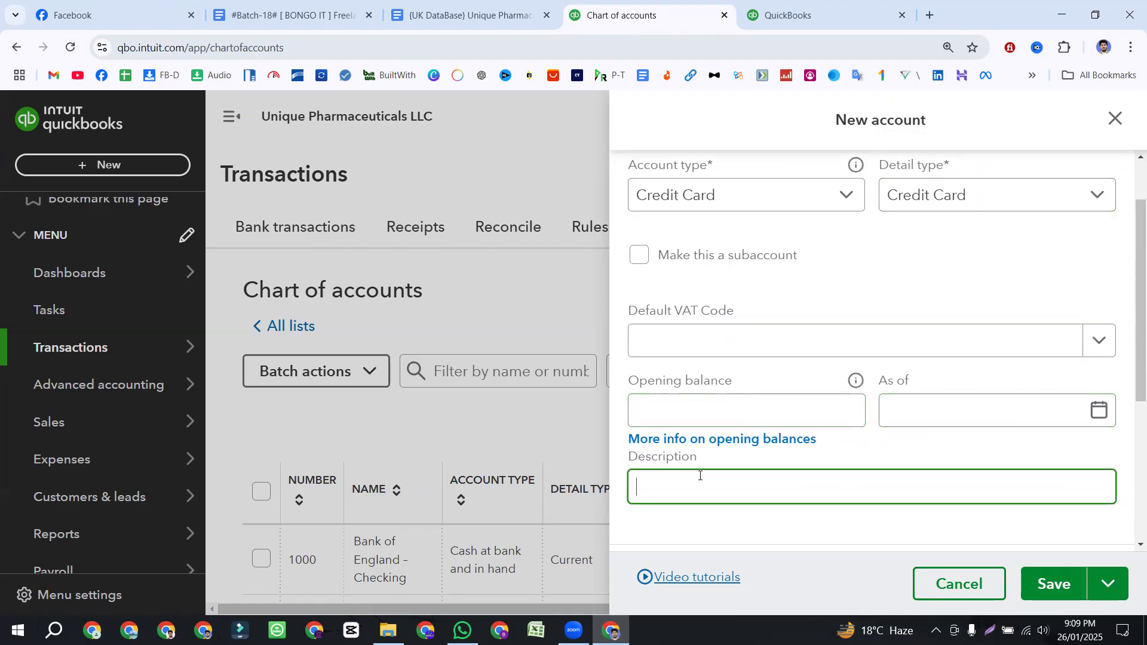
key("ctrl+v")
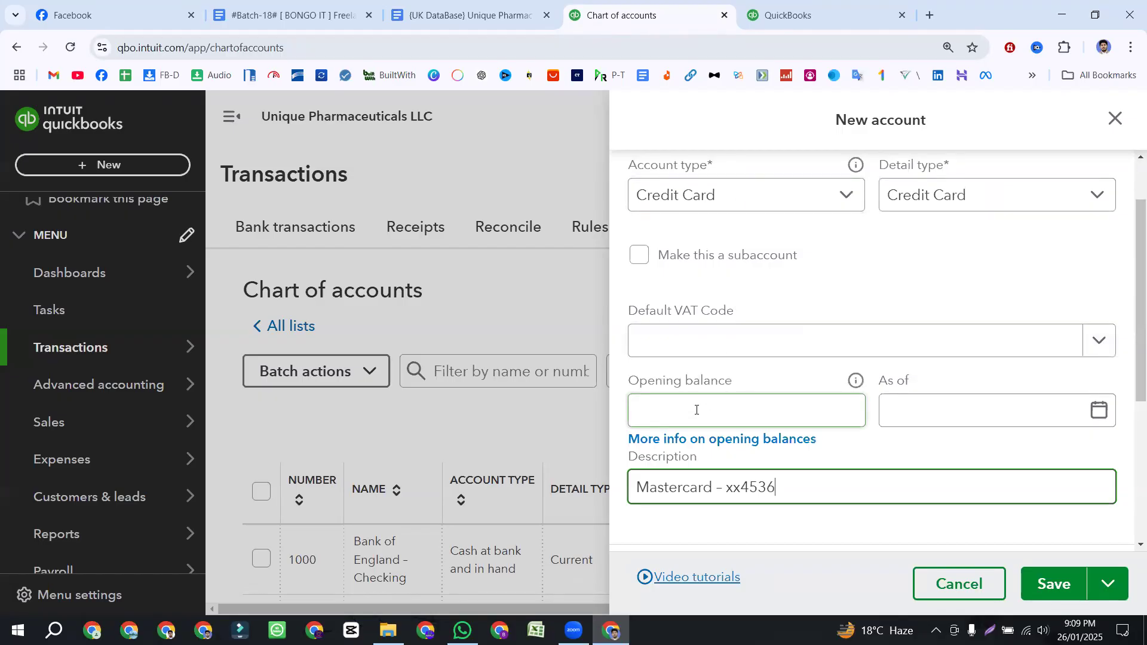
- Set the Mastercard account's as-of date to 01/01/2018
left_click(1098, 410)
key("Down")
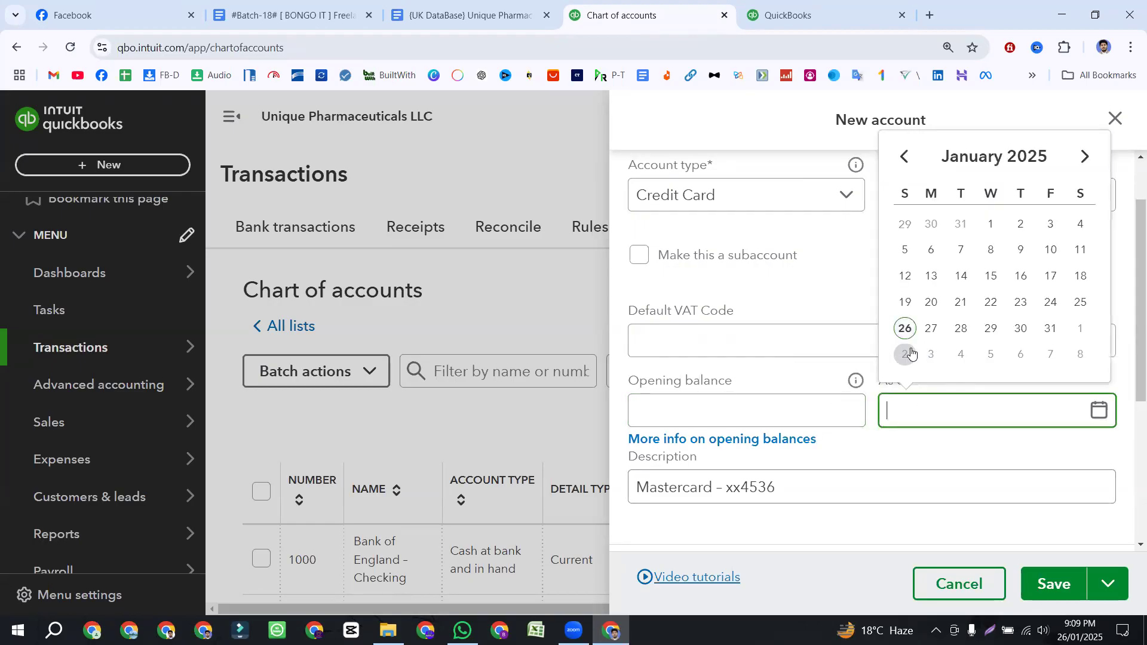
type("01")
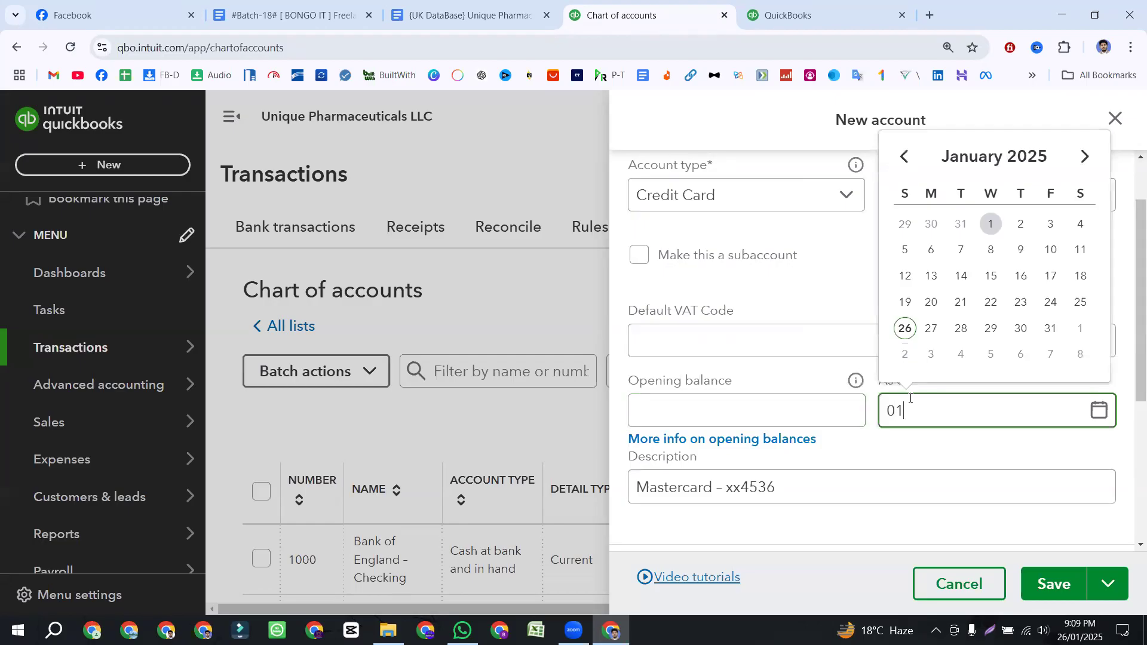
type("/01/2018")
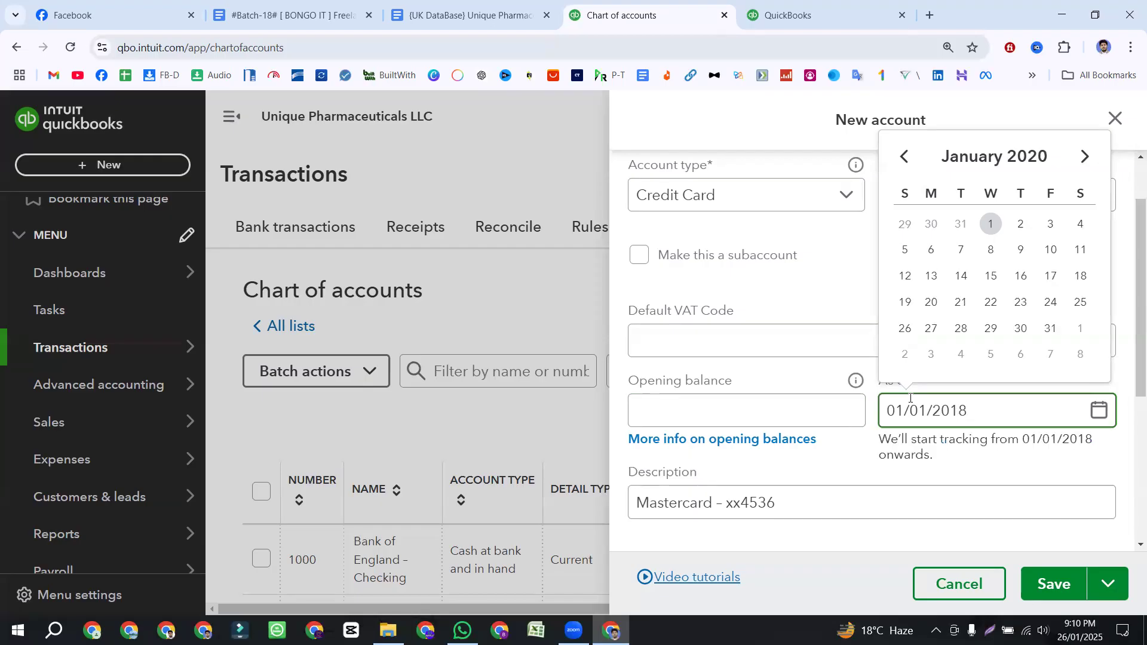
left_click(1098, 411)
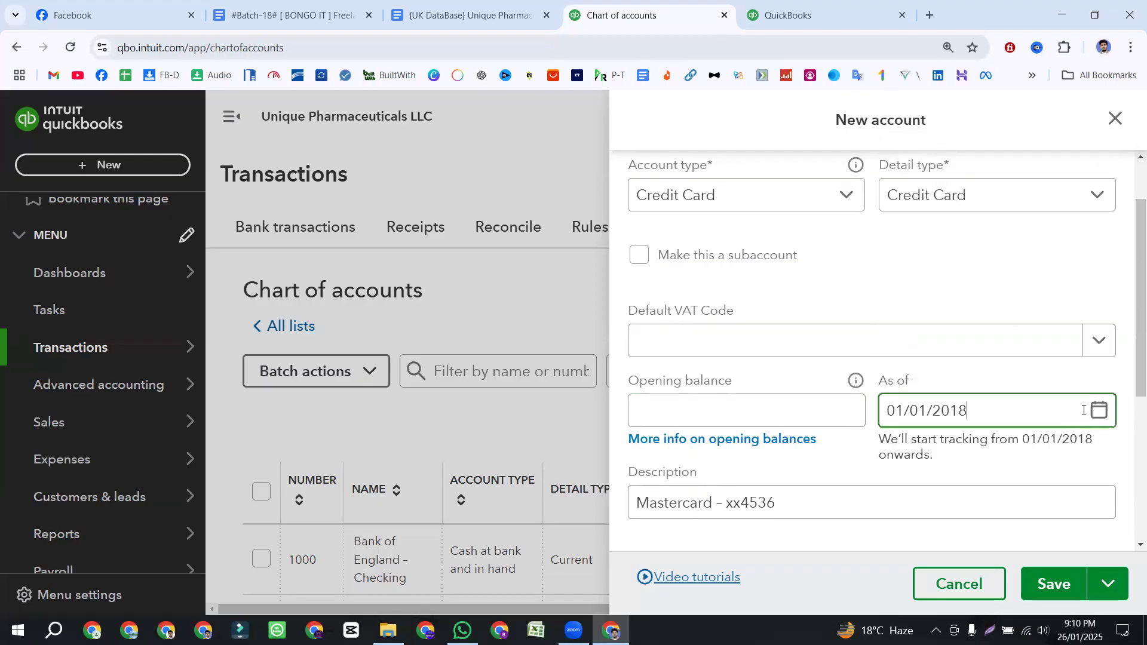
left_click(1098, 410)
left_click(934, 227)
- Save the new Mastercard account and check its row in the chart of accounts list
scroll(839, 359, "down", 1)
left_click(796, 428)
key("ctrl+a")
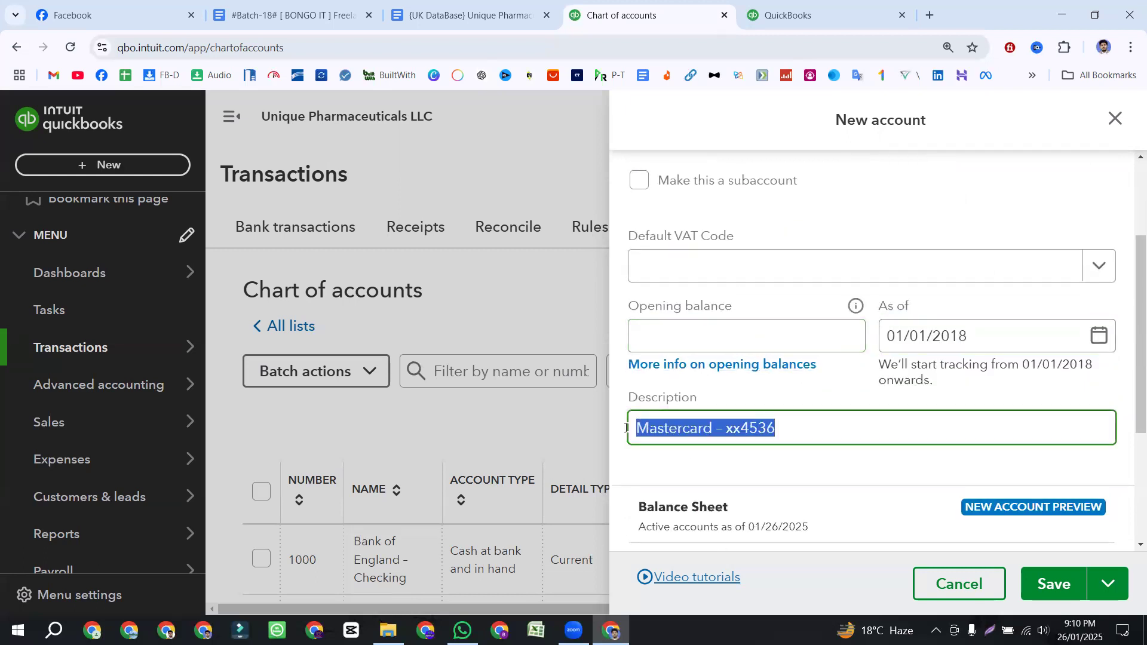
left_click(1030, 588)
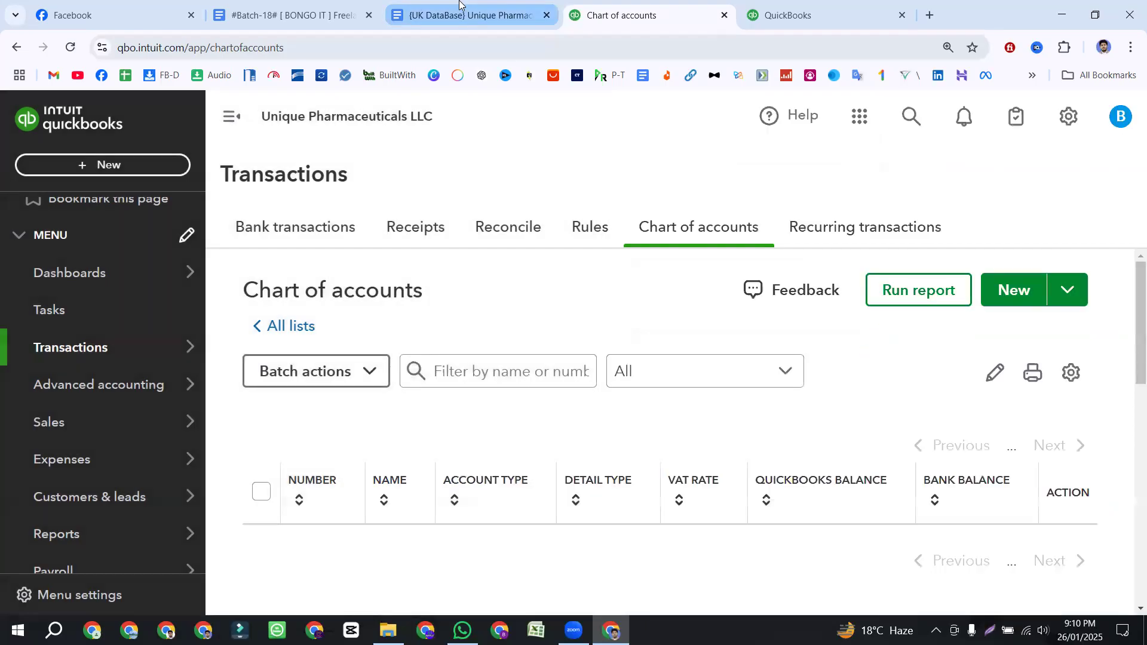
scroll(474, 402, "down", 5)
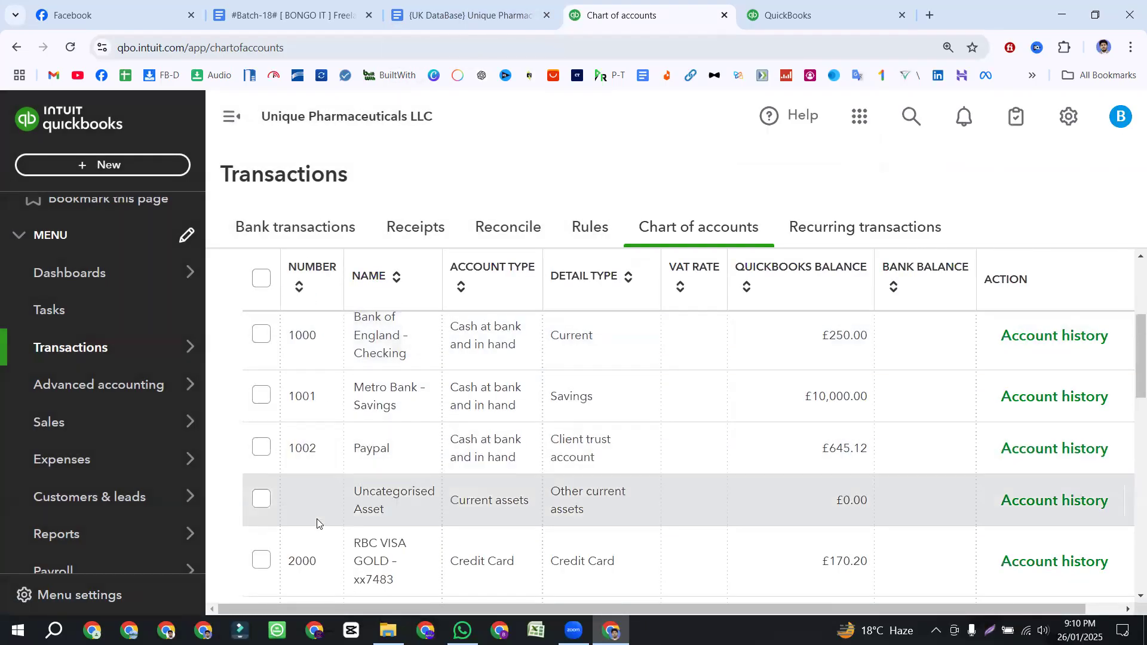
scroll(319, 501, "down", 1)
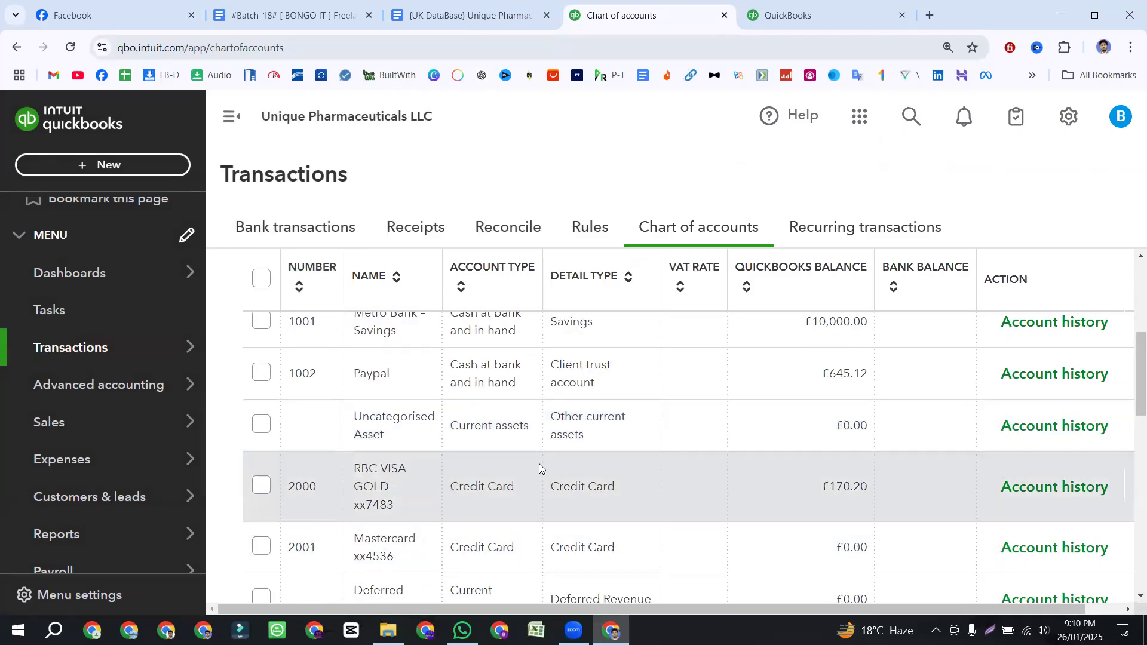
- Switch to the UK DataBase document and find the Owner's Equity section that follows the credit card accounts
scroll(539, 463, "up", 5)
left_click(472, 15)
scroll(462, 448, "down", 6)
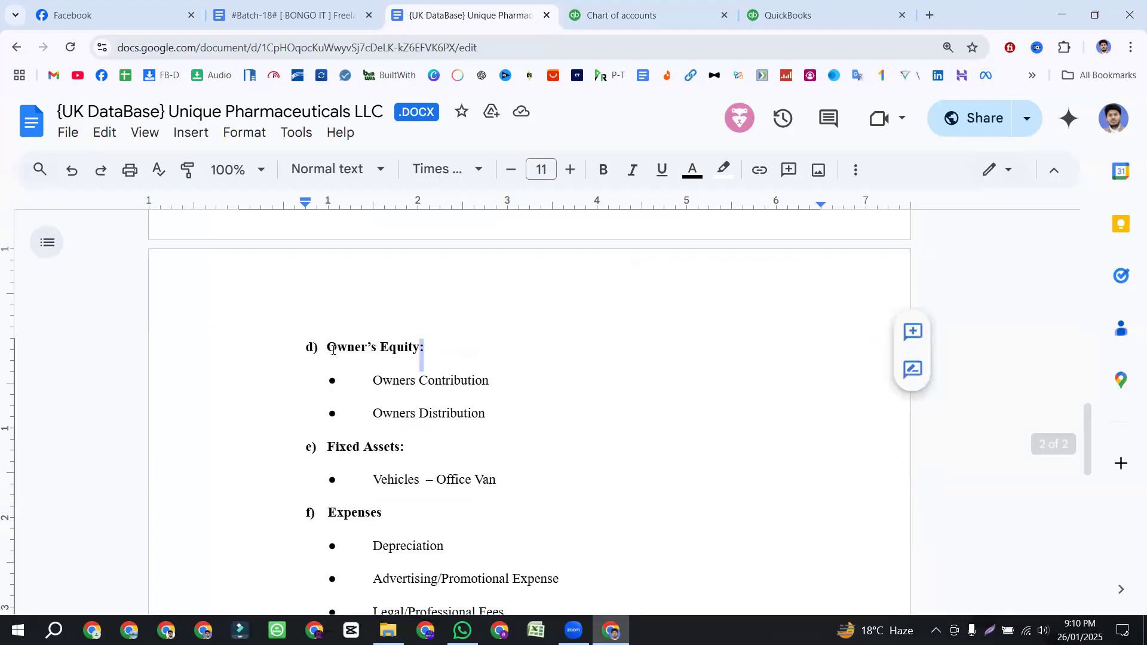
left_click_drag(333, 349, 281, 349)
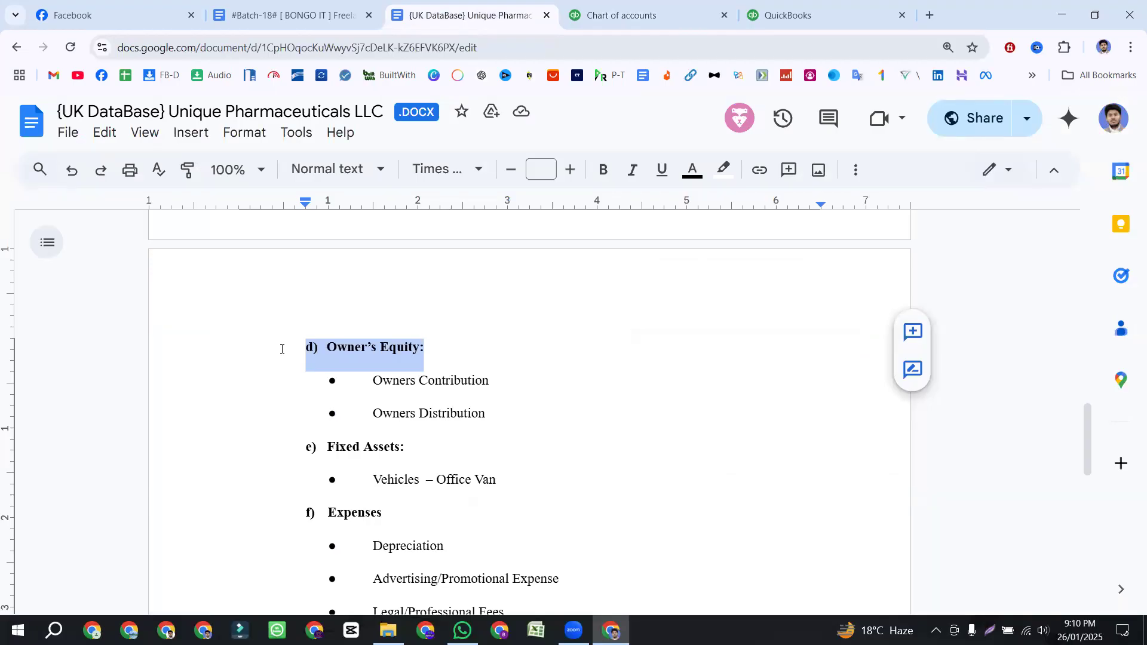
- Look up the account numbering rule for equity accounts under GAAP Standards in the #Batch-18# document
left_click(286, 15)
scroll(521, 355, "down", 3)
scroll(521, 354, "up", 3)
left_click_drag(239, 371, 532, 372)
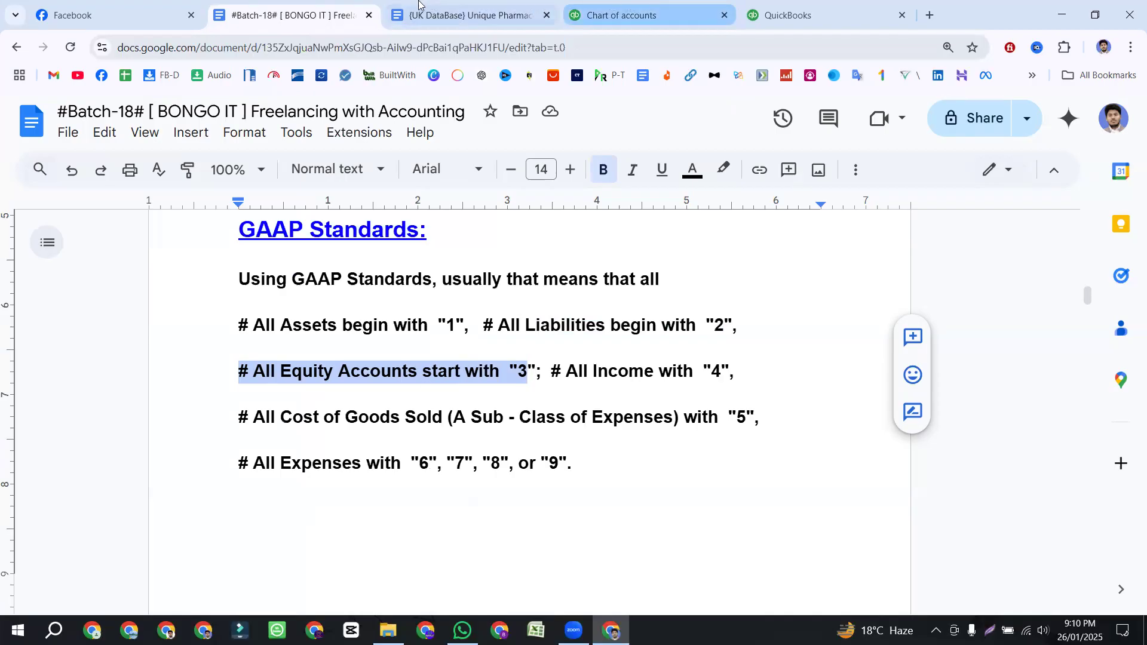
- Recheck the Owner's Equity heading in the UK DataBase document and go back to the QuickBooks chart of accounts
left_click(477, 13)
left_click(410, 343)
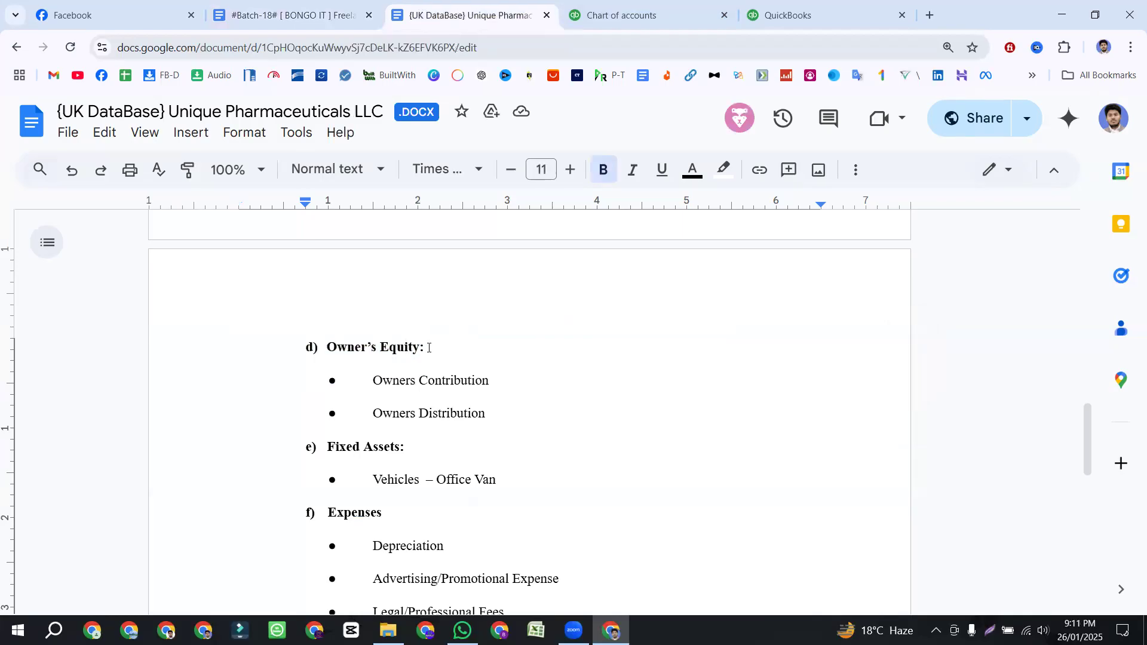
left_click_drag(425, 347, 326, 349)
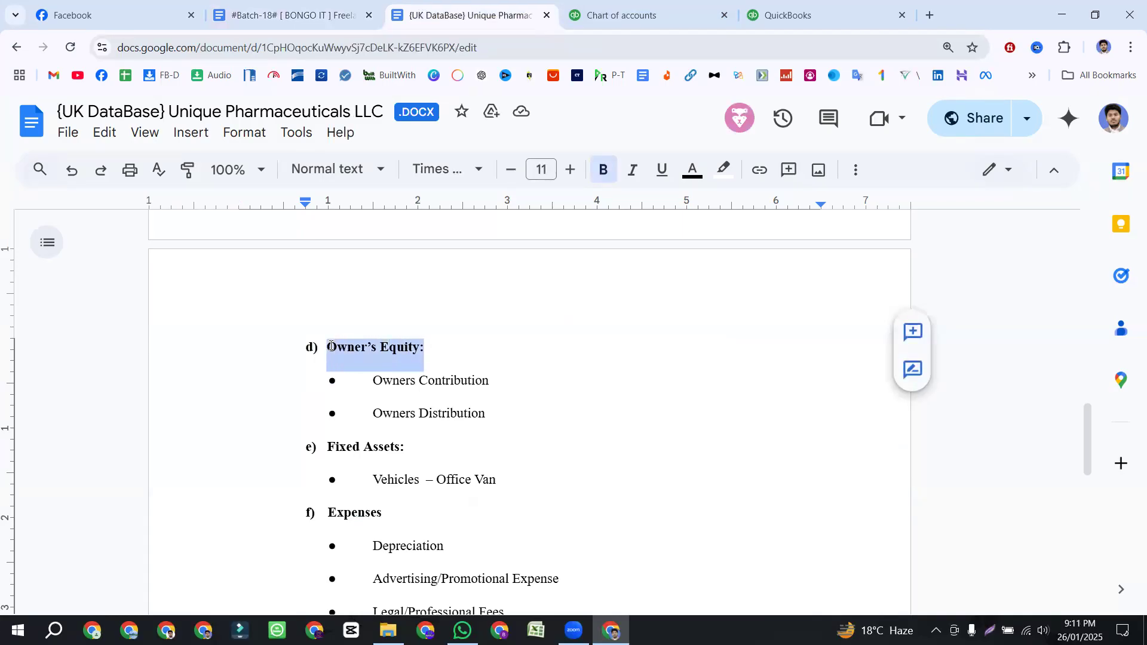
left_click(639, 13)
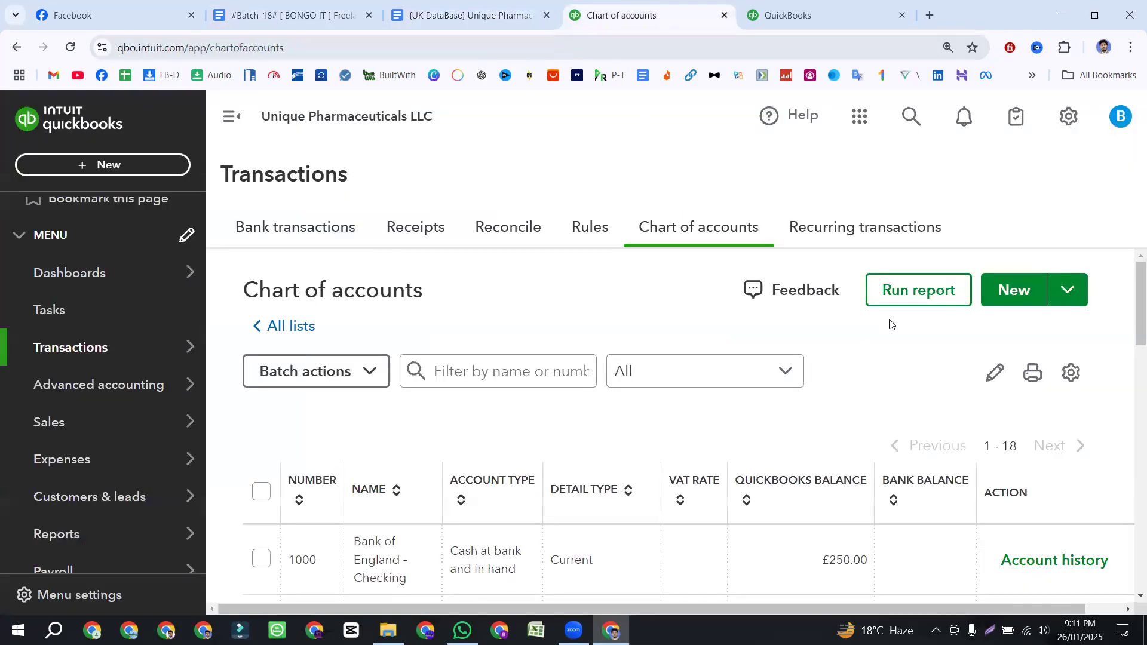
- Switch to the UK DataBase document, review the Owner's Equity section and copy the account name Owners Contribution
left_click(471, 15)
left_click_drag(440, 346, 493, 408)
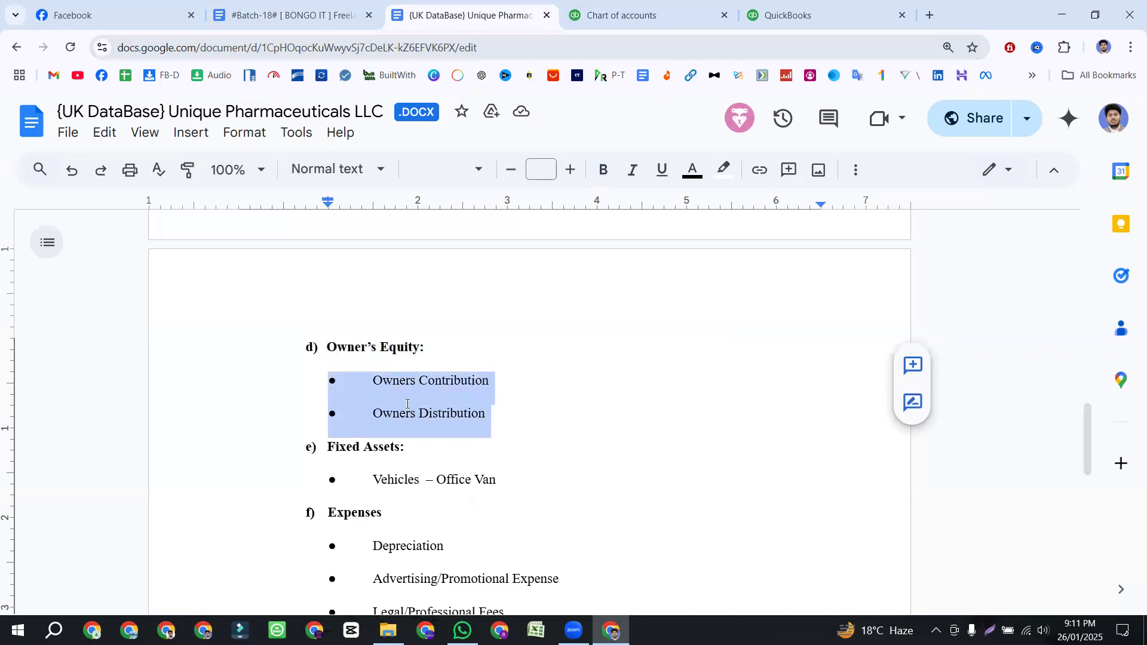
left_click_drag(429, 347, 303, 352)
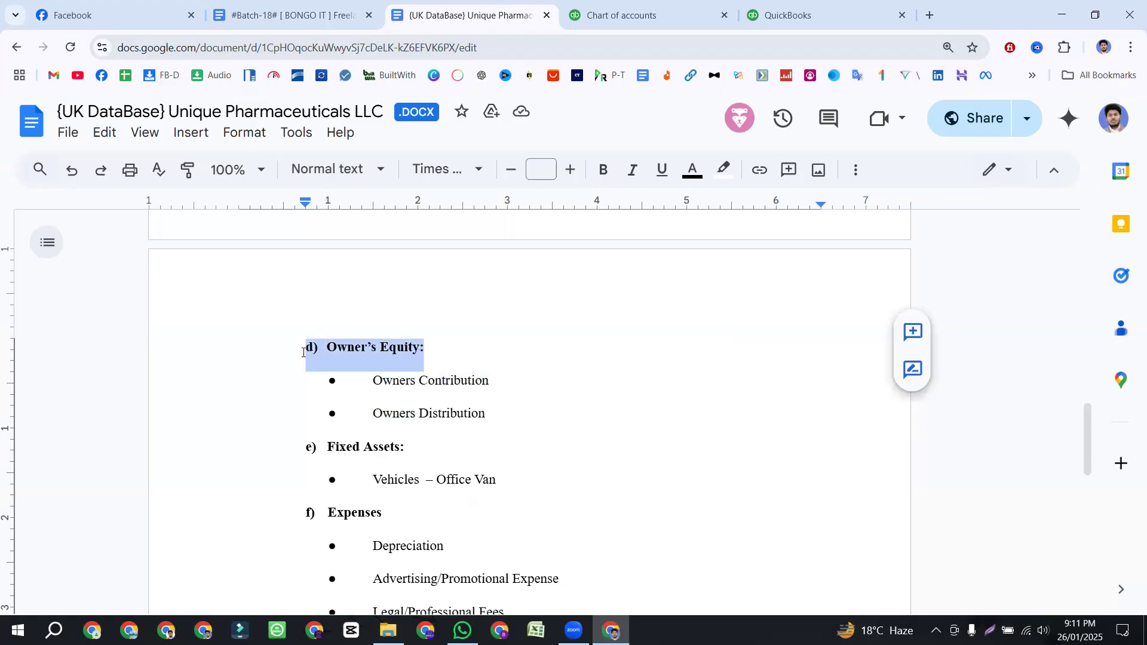
left_click_drag(371, 380, 491, 379)
left_click_drag(426, 346, 462, 383)
key("ctrl+c")
left_click(337, 352)
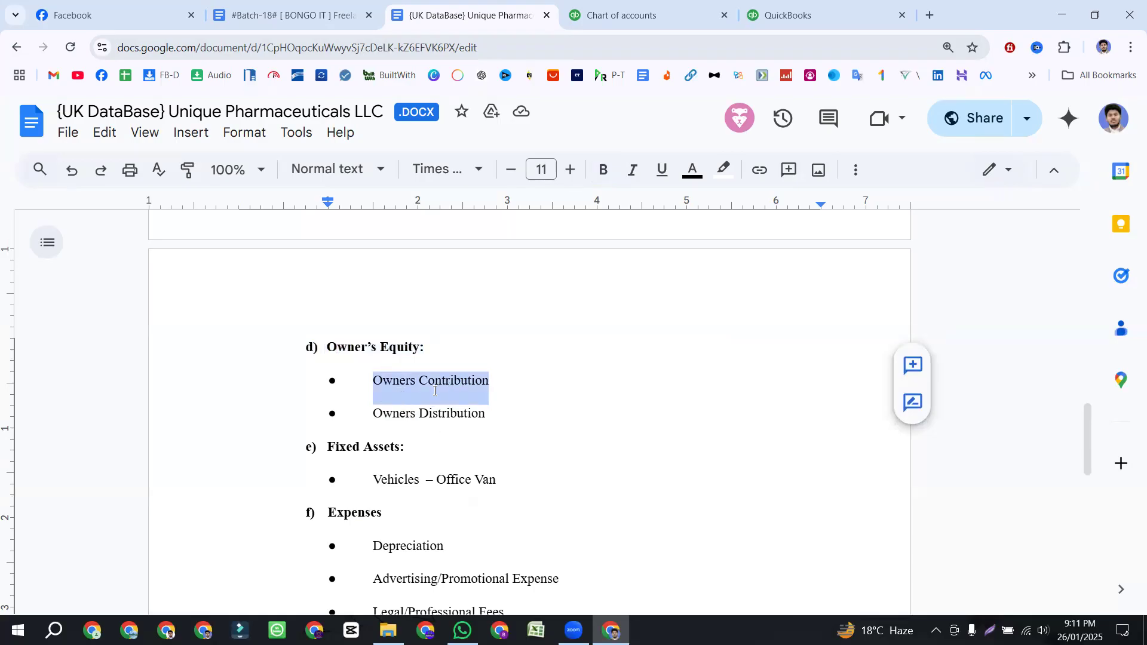
- Return to the QuickBooks chart of accounts and start a new account named Owners Contribution
left_click(615, 15)
left_click(1009, 291)
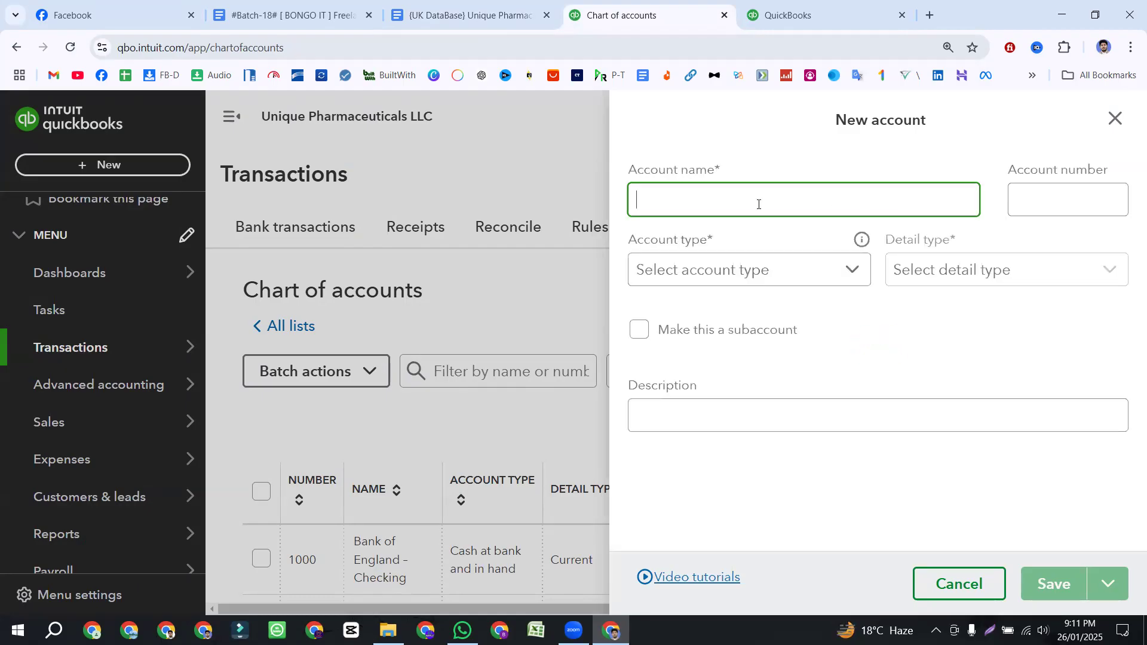
key("ctrl+v")
- Recheck the GAAP numbering rule for equity accounts in the #Batch-18# document and set the new account's number to 3000
left_click(1028, 201)
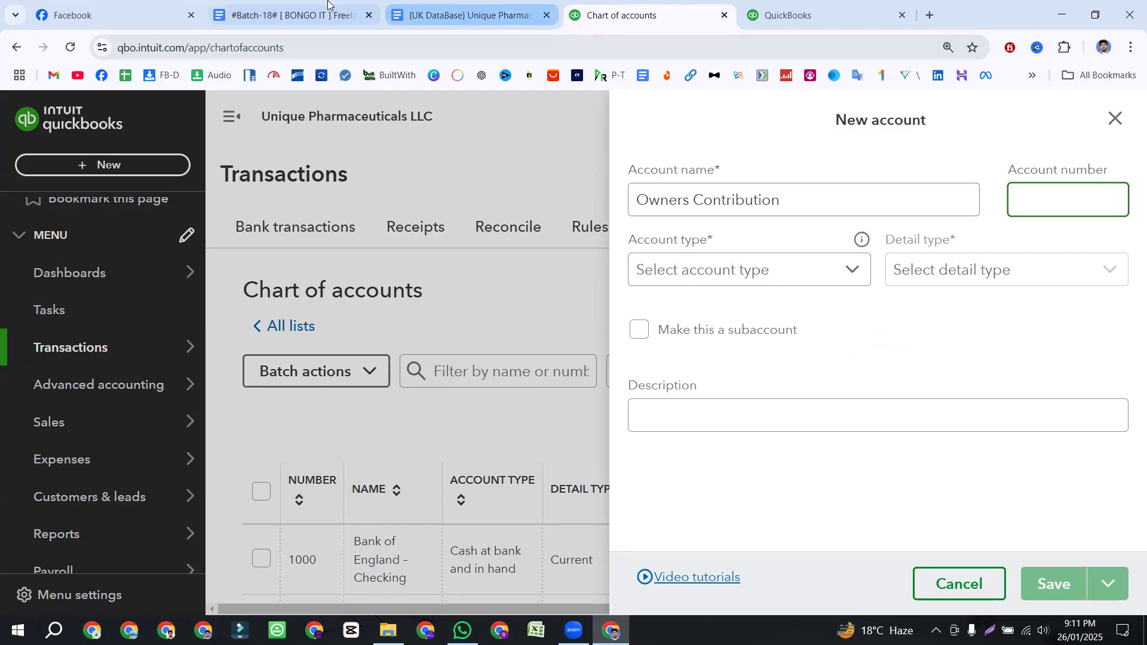
left_click(286, 15)
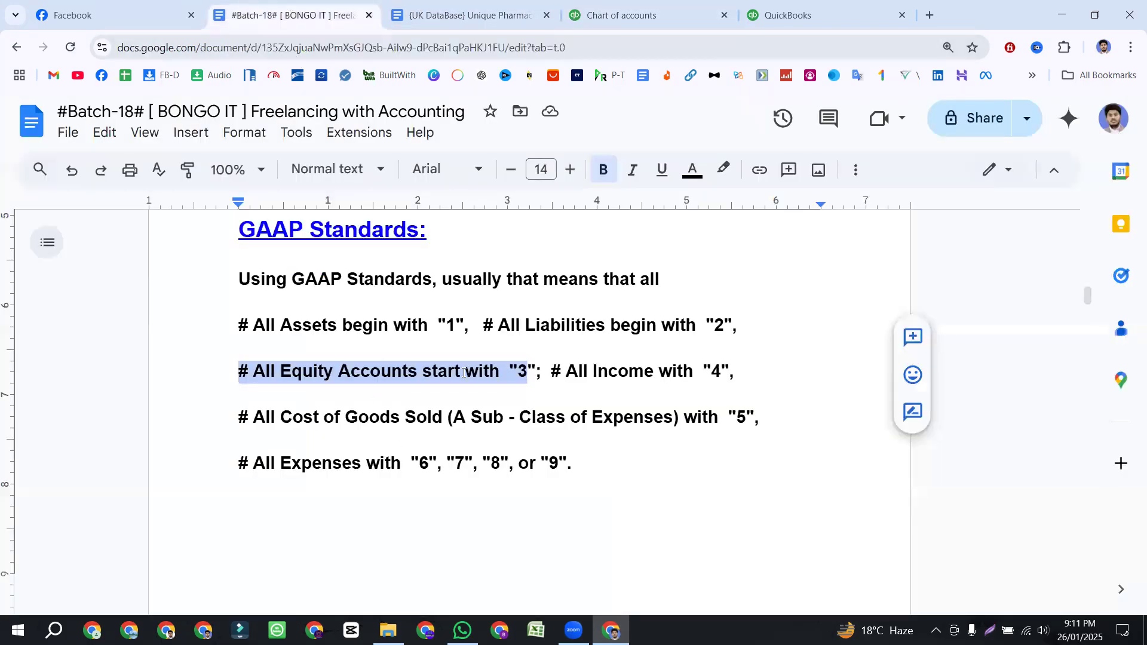
left_click(621, 15)
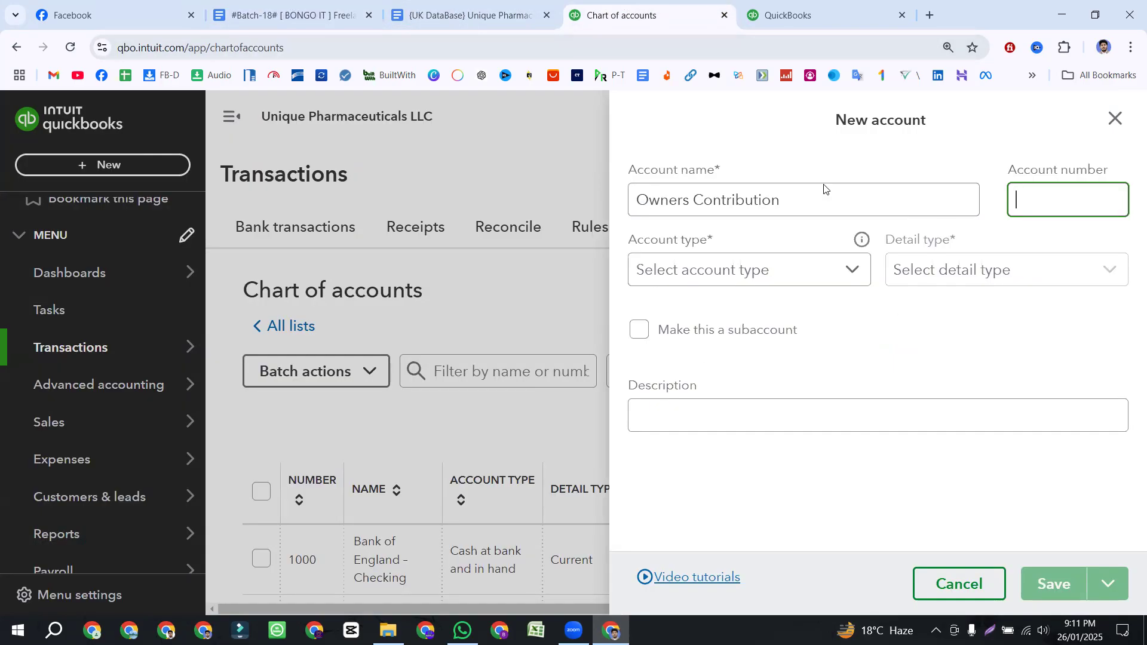
type("3000")
- Set the Owners Contribution account's type to Equity
left_click(763, 276)
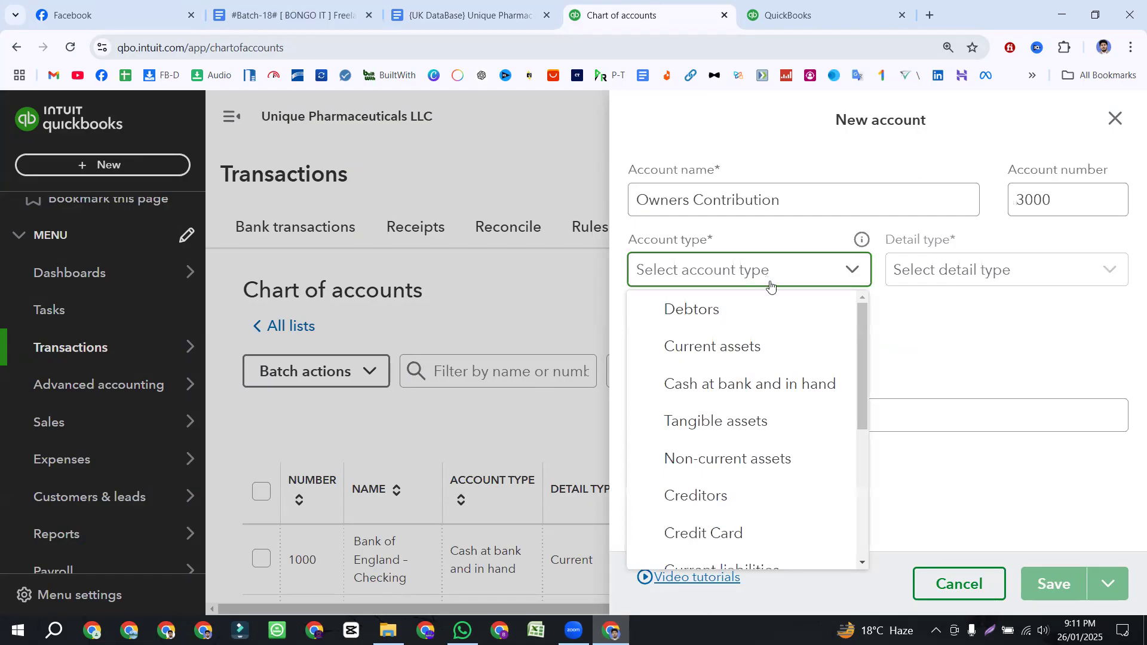
scroll(710, 452, "down", 1)
scroll(711, 453, "down", 3)
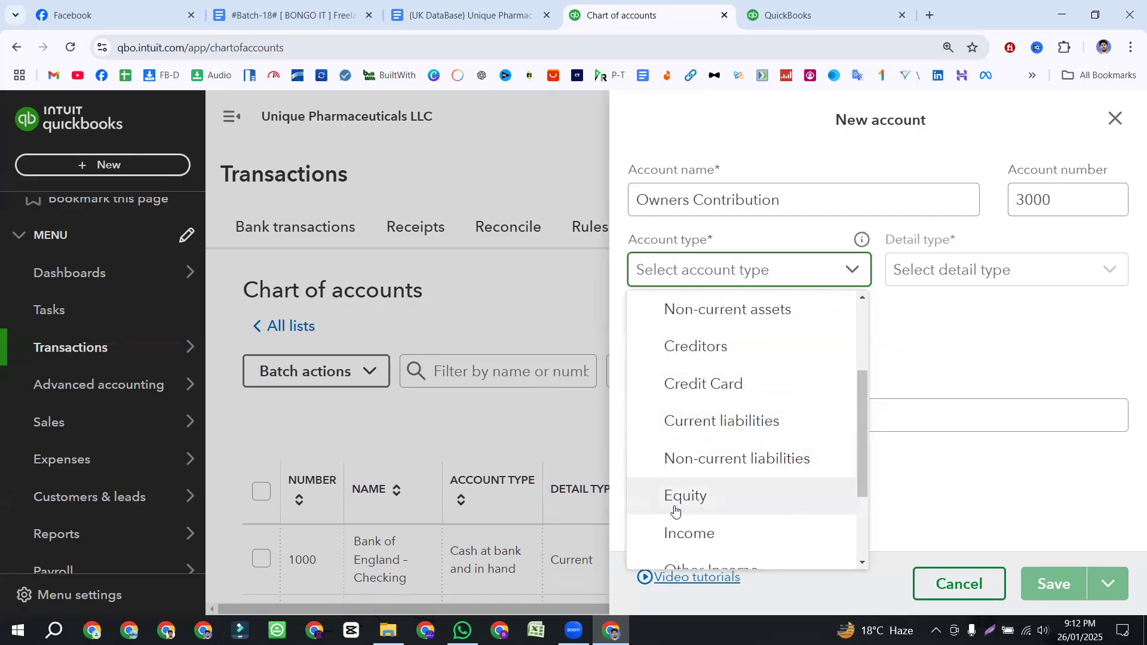
scroll(685, 366, "down", 2)
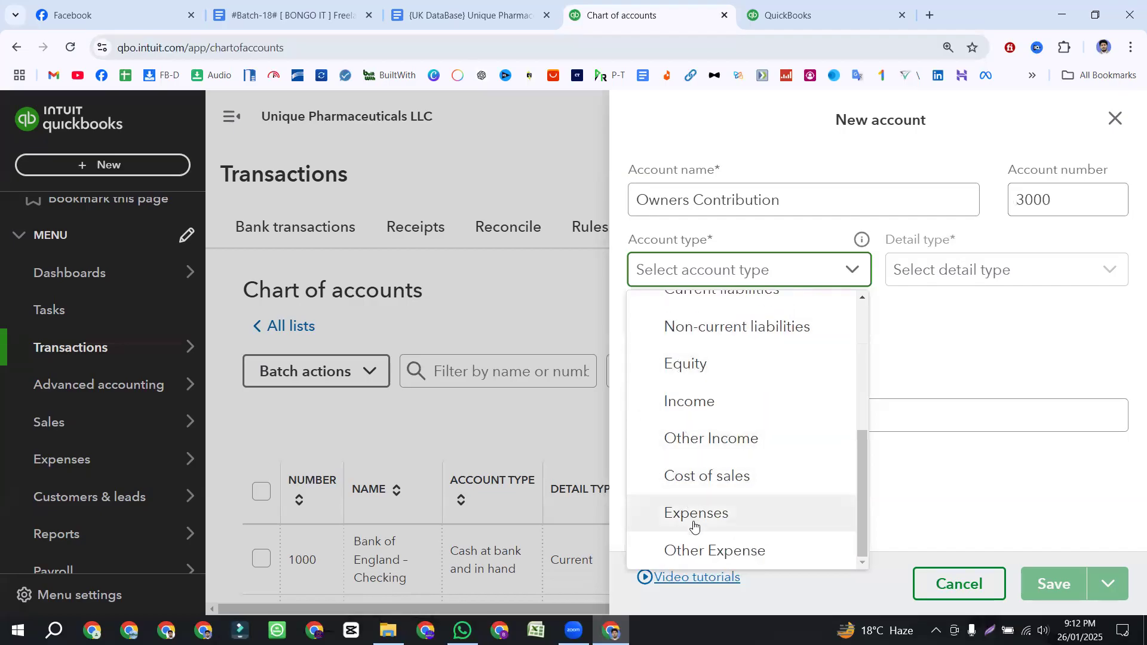
scroll(707, 481, "up", 2)
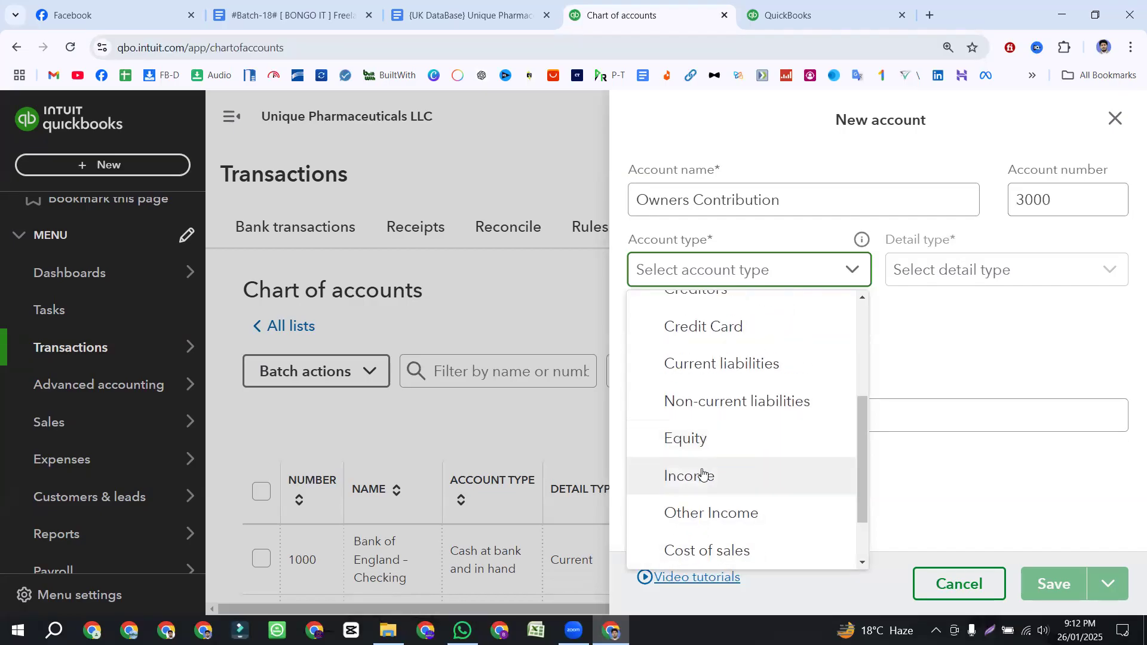
left_click(692, 441)
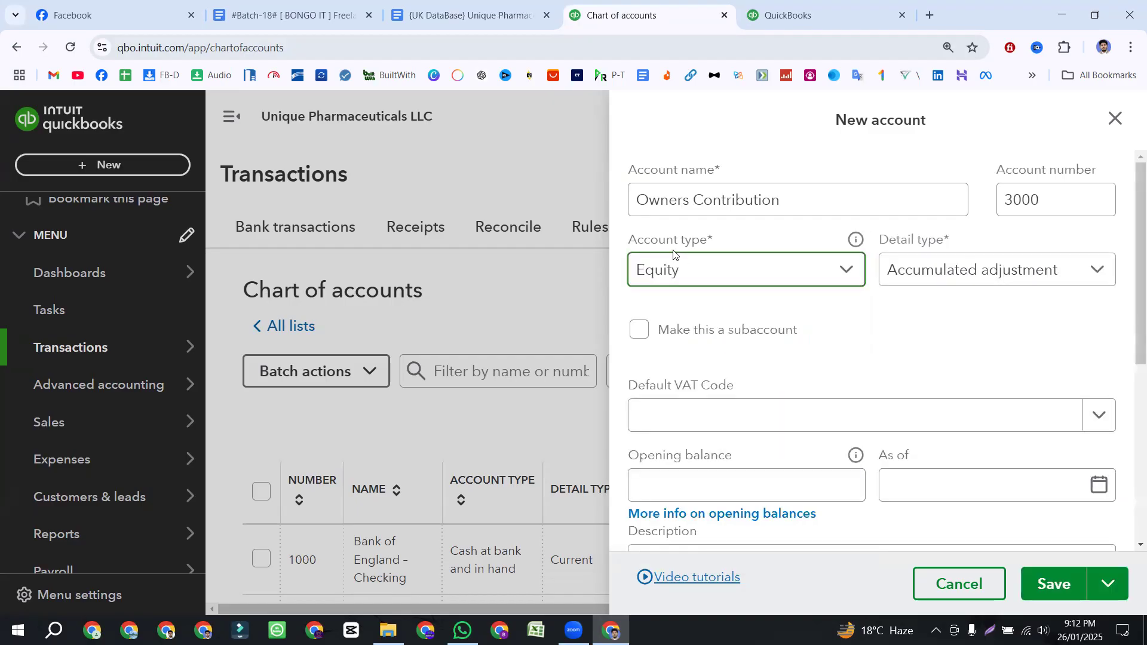
- Compare the detail types with the Owner's Equity heading in the UK DataBase document and set the detail type to Owner's Equity
left_click(1000, 276)
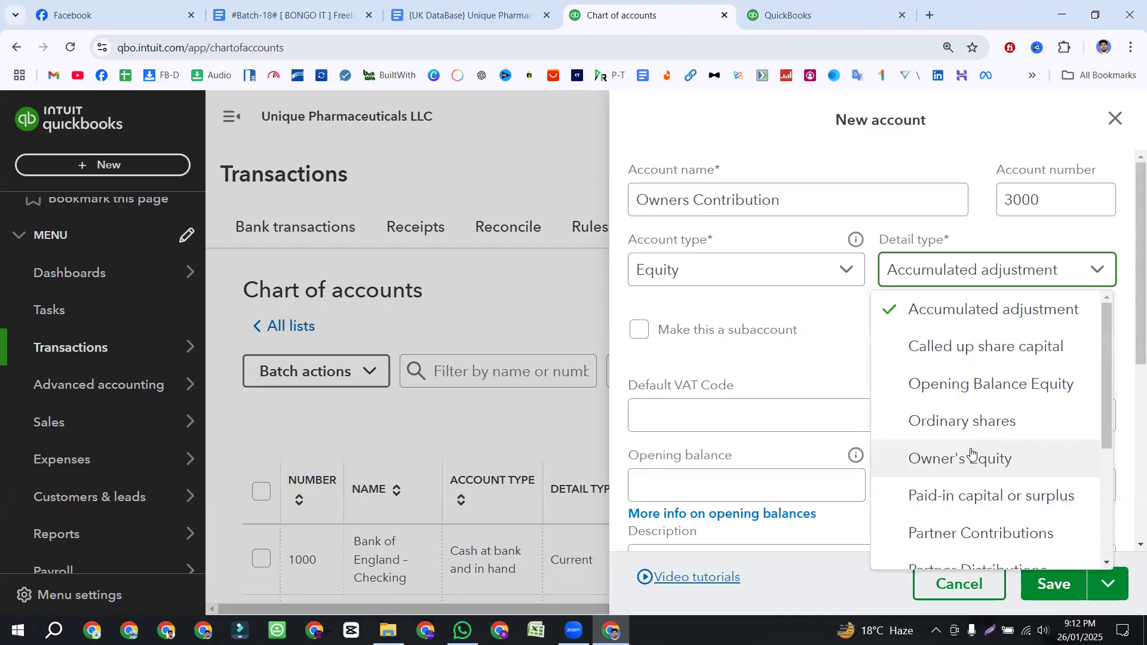
scroll(980, 458, "down", 2)
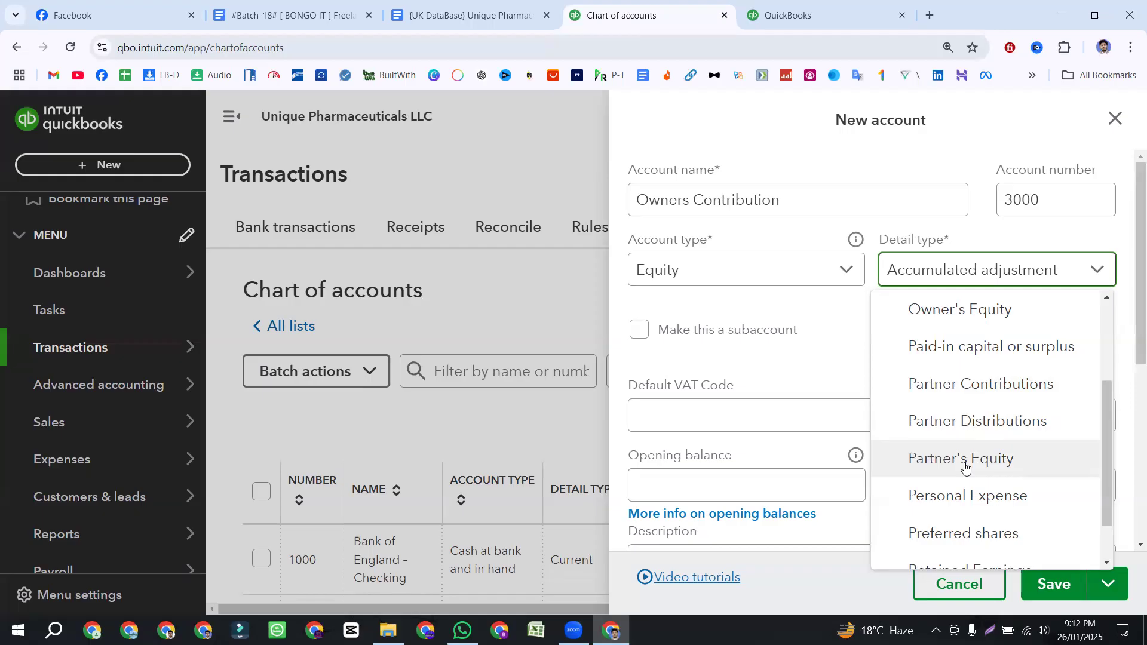
scroll(961, 464, "up", 3)
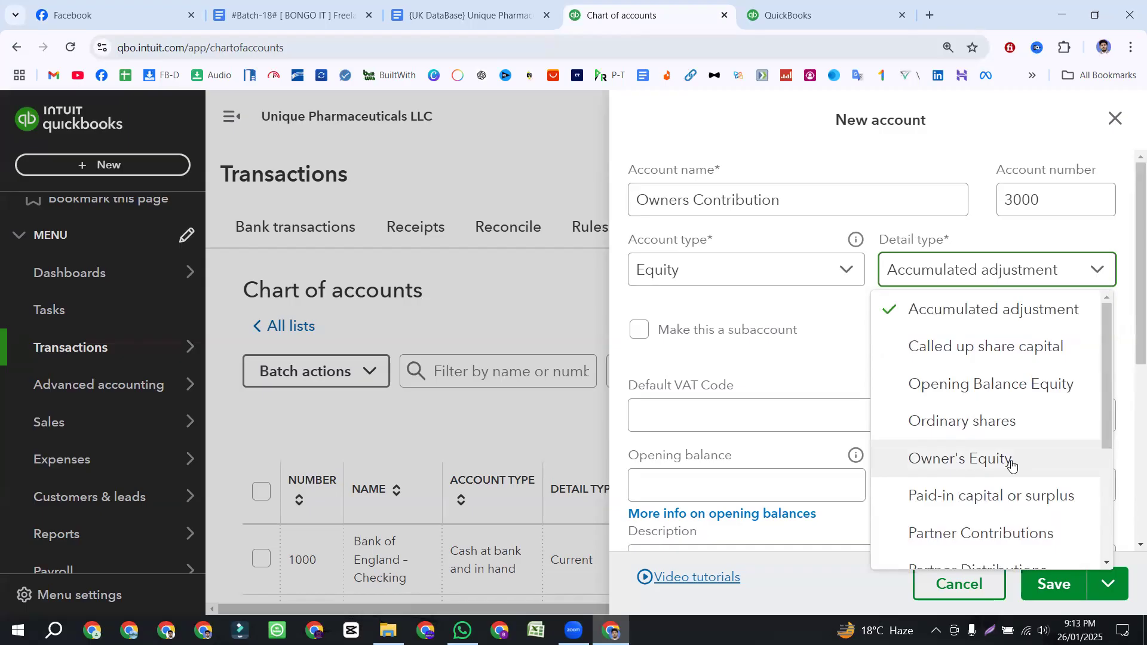
left_click(301, 16)
left_click(418, 12)
left_click_drag(424, 349, 304, 346)
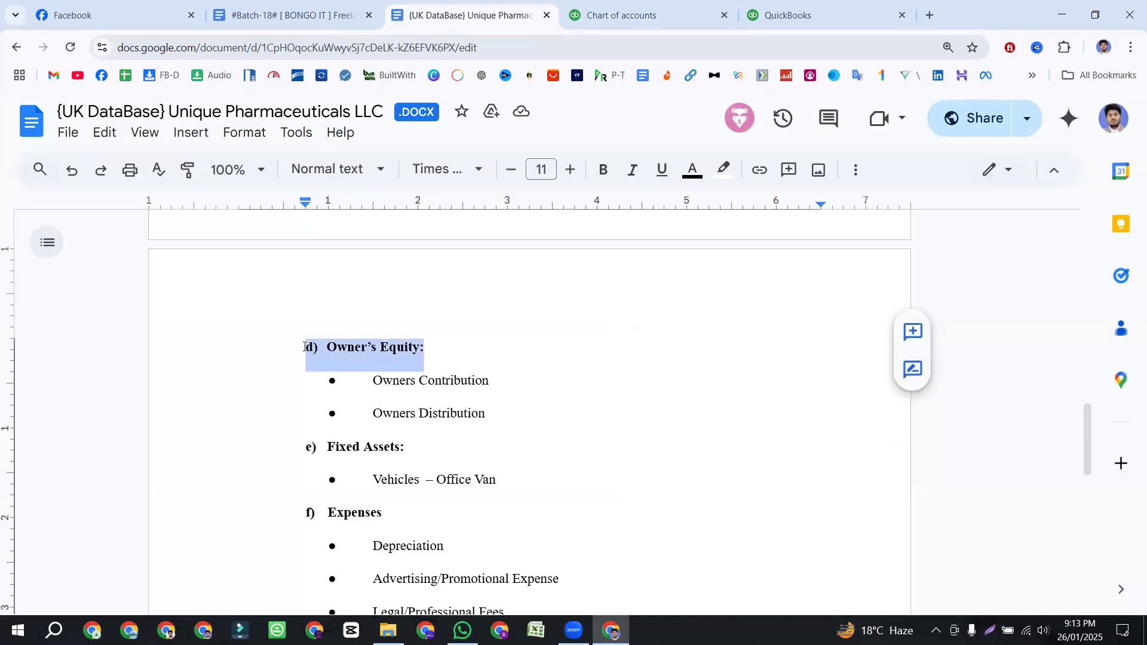
left_click(653, 5)
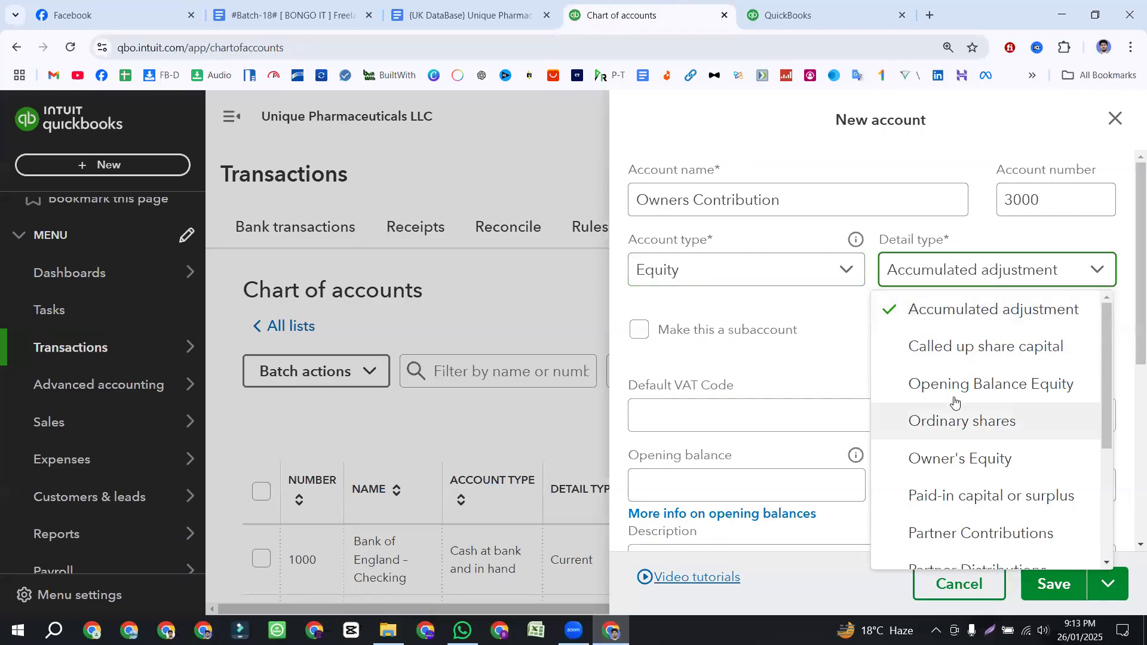
scroll(944, 466, "down", 3)
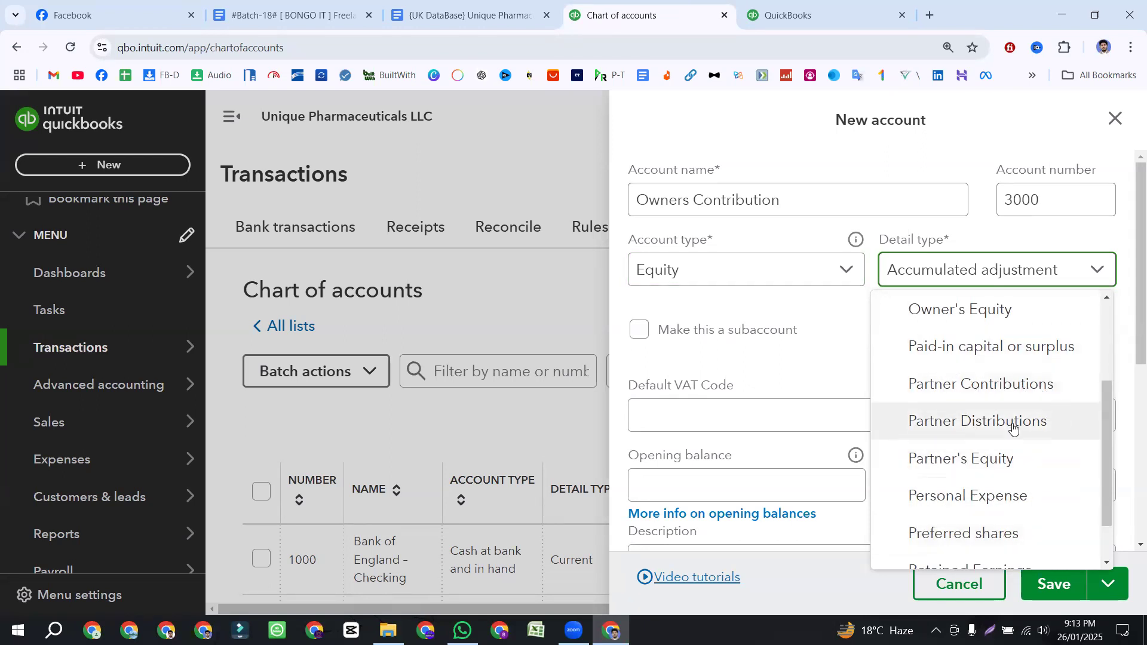
scroll(1016, 425, "down", 1)
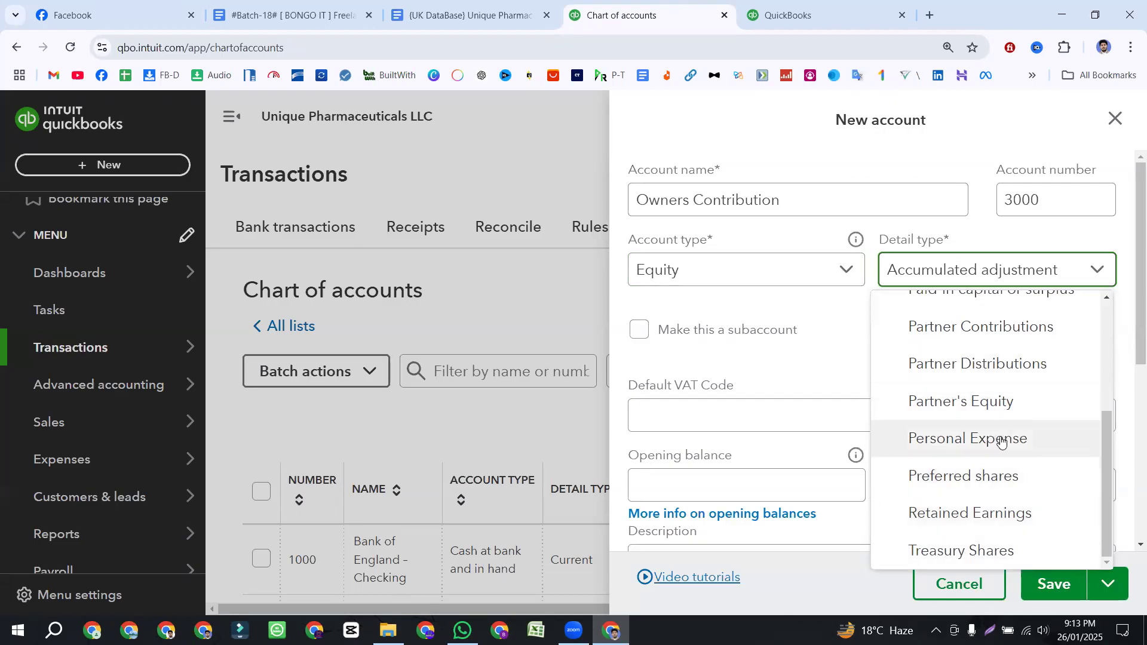
scroll(994, 481, "up", 4)
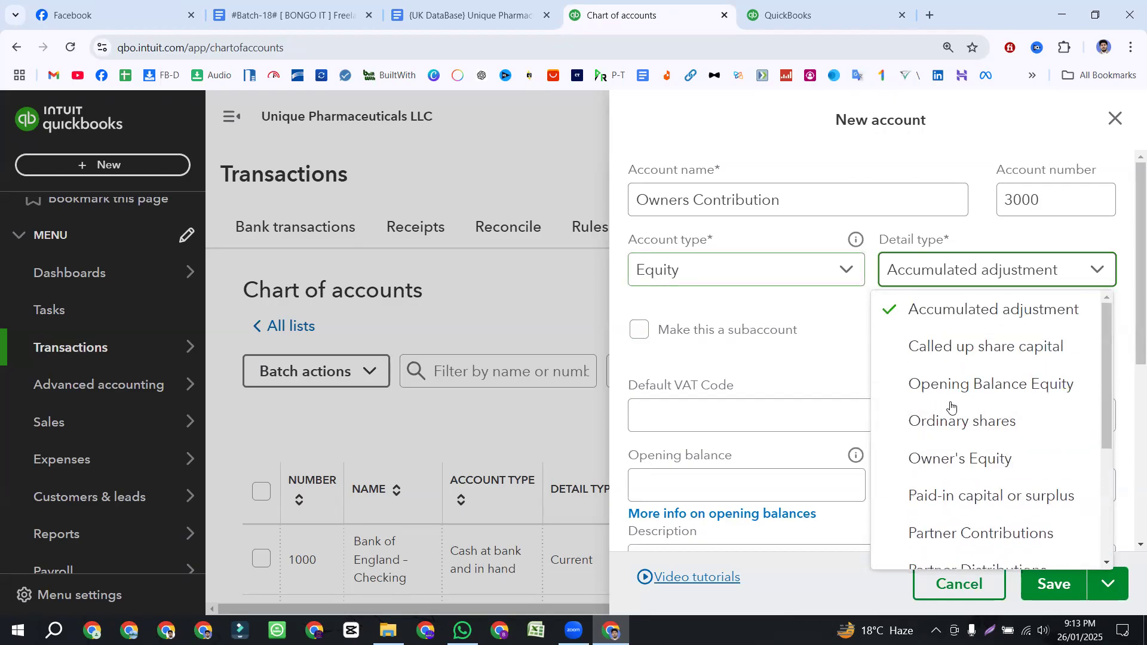
left_click(968, 470)
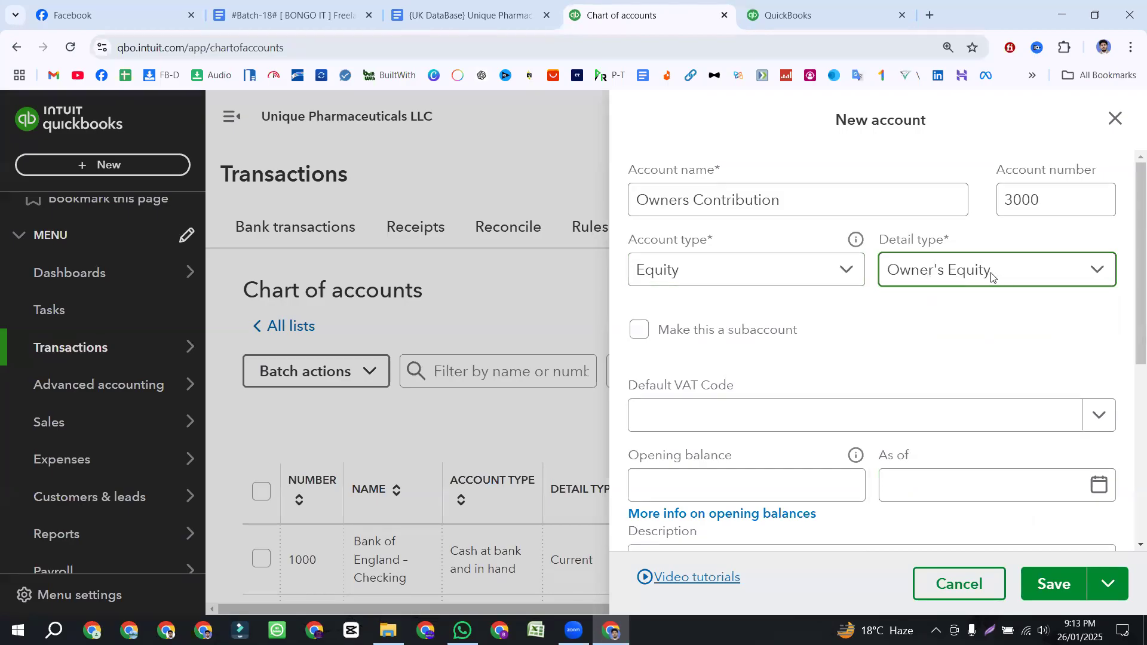
- Copy the account name Owners Contribution into the new account's description
left_click_drag(780, 200, 636, 202)
key("ctrl+c")
scroll(743, 277, "down", 2)
left_click(700, 487)
key("ctrl+v")
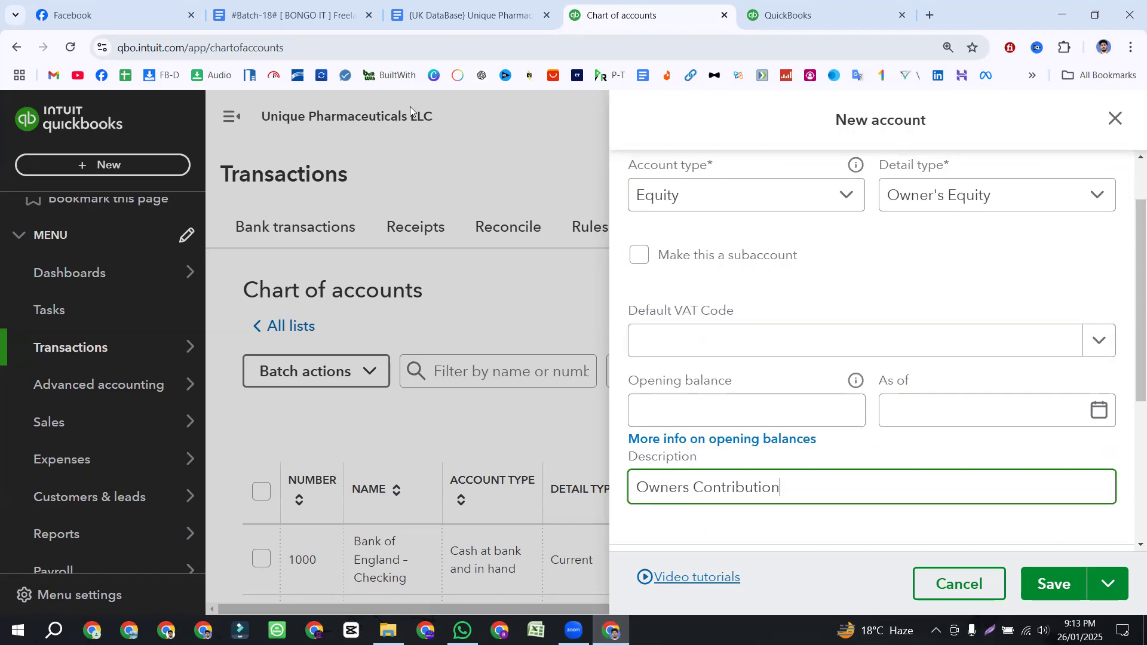
- Check the Owners Contribution entries against the UK DataBase document and save the new account
left_click(437, 16)
left_click_drag(490, 383, 373, 382)
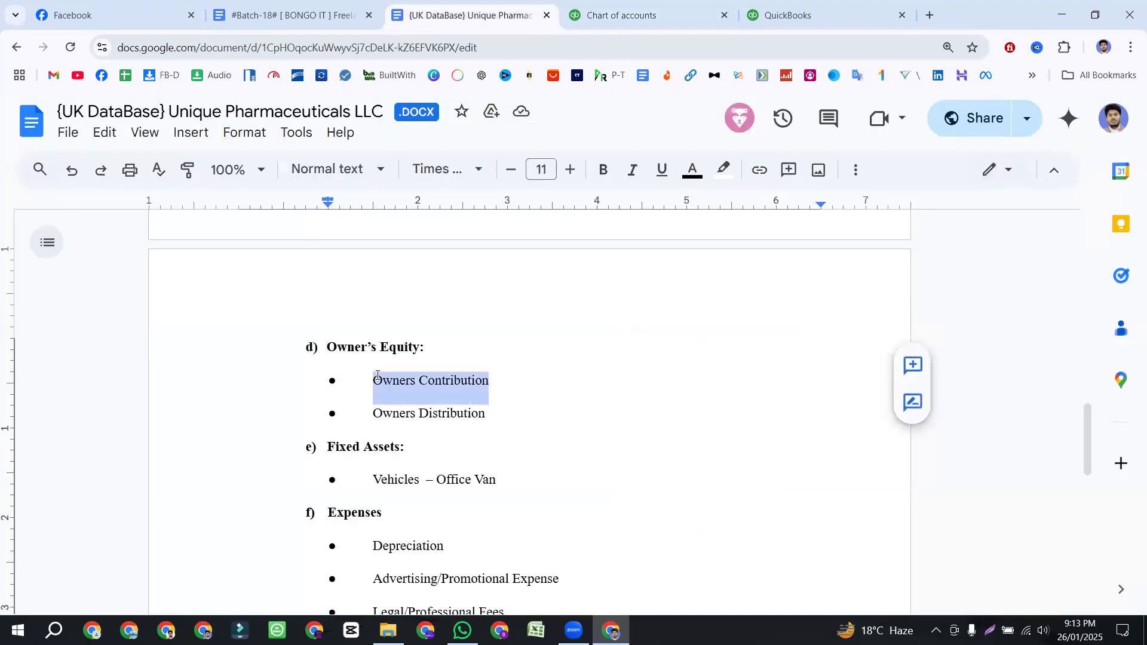
left_click(643, 2)
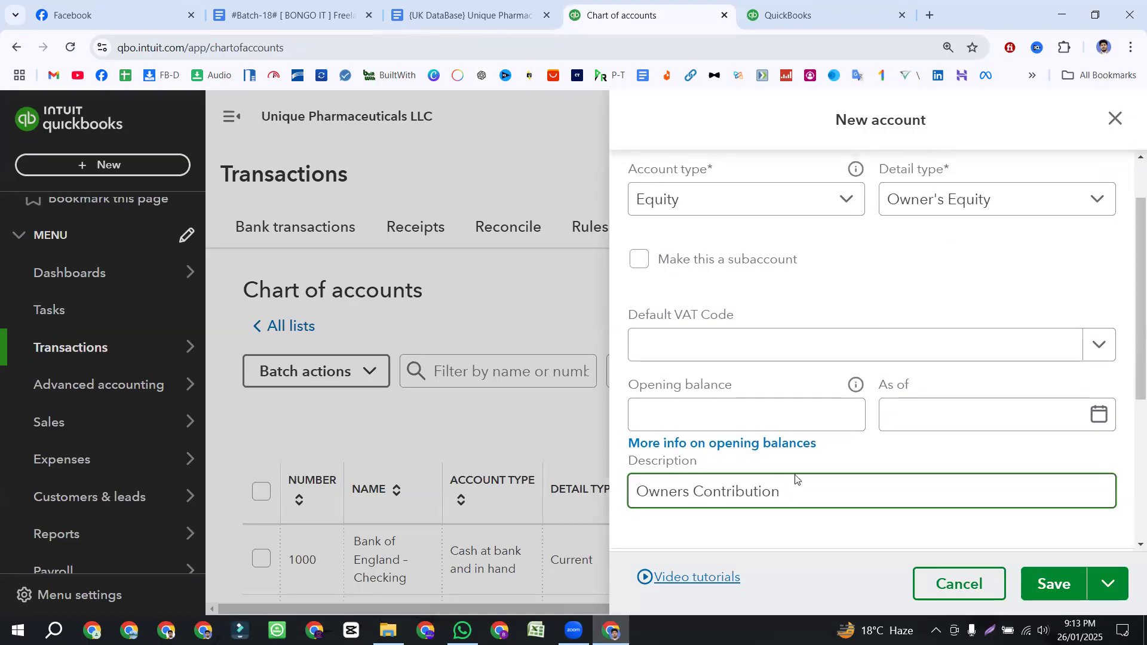
scroll(795, 477, "up", 2)
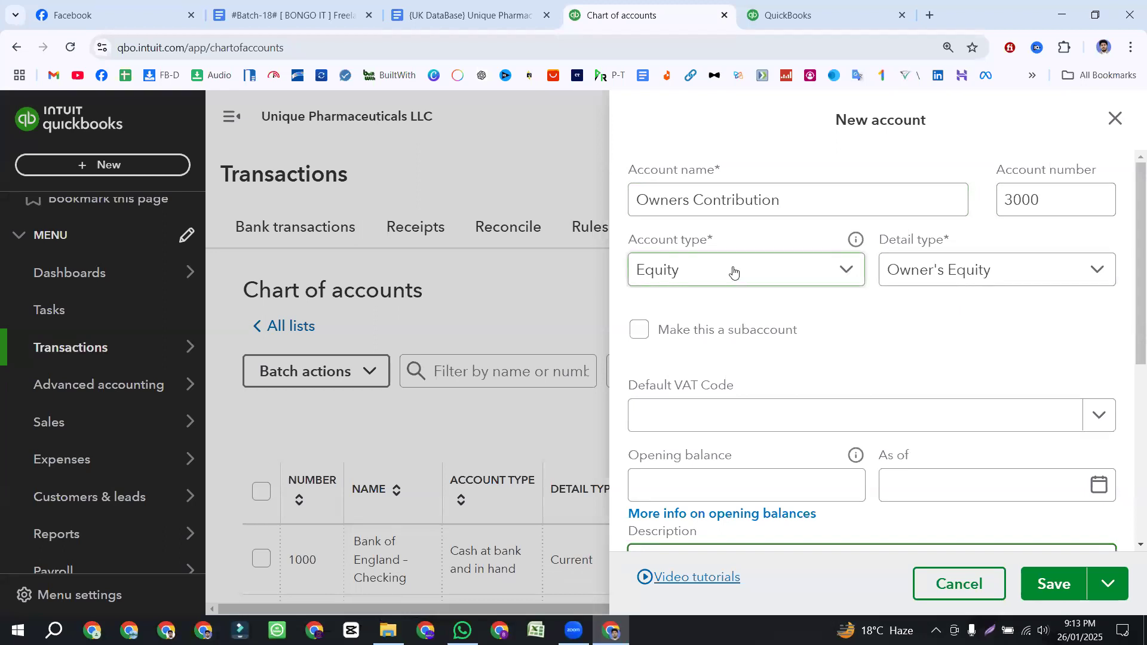
scroll(717, 405, "down", 2)
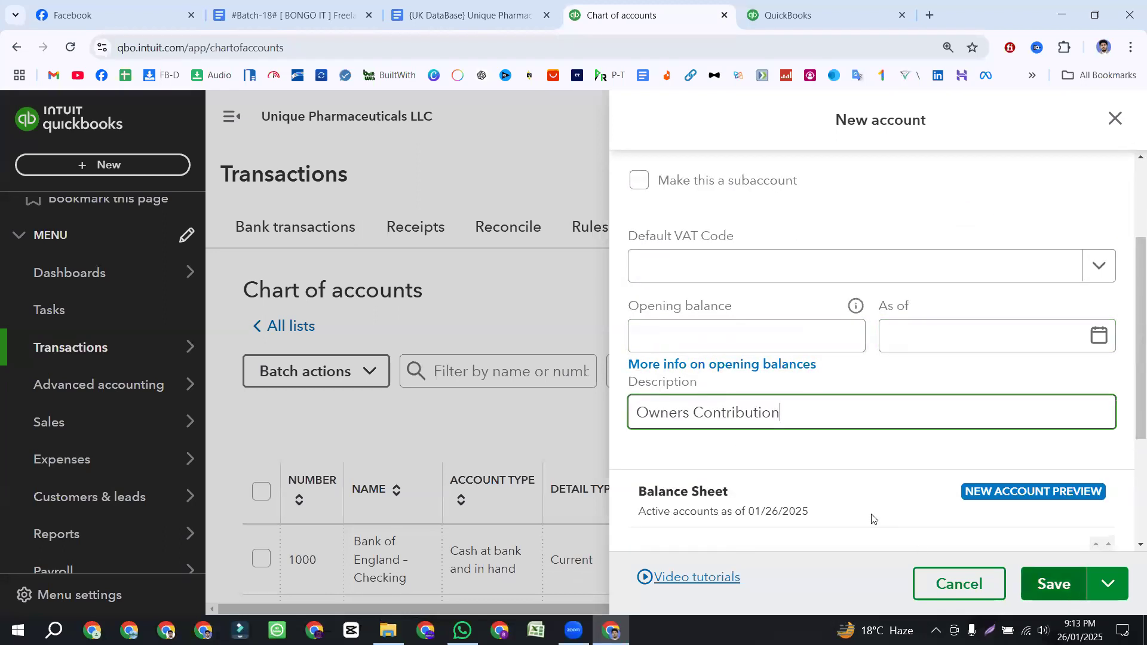
left_click(1057, 587)
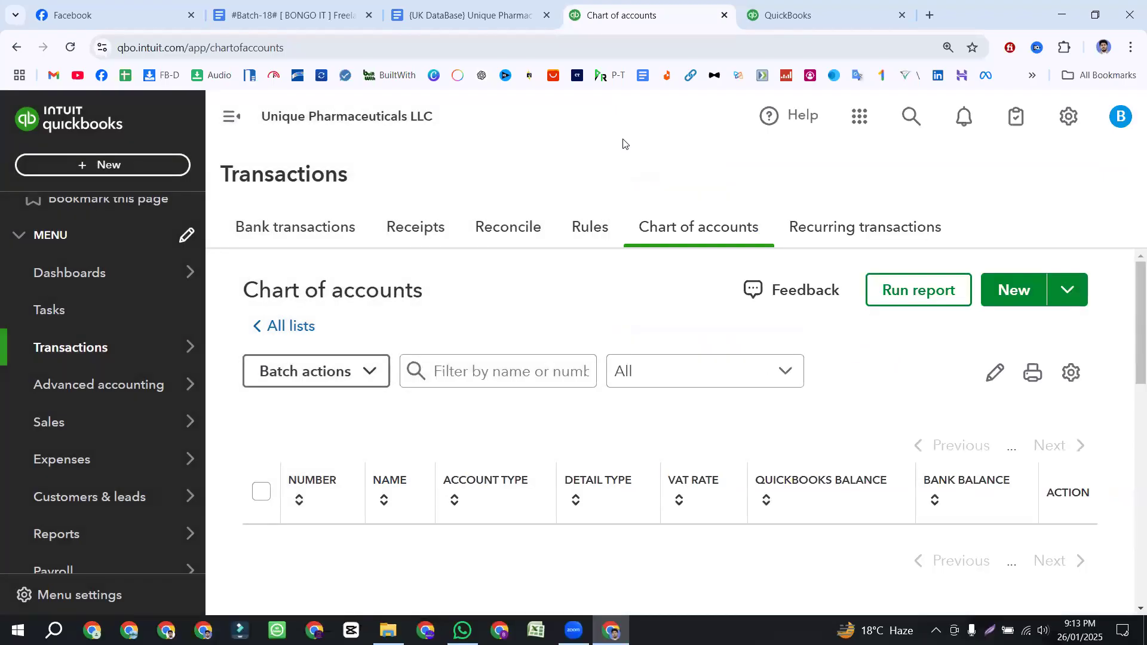
- Find the Owners Contribution row in the chart of accounts list and check its number and types
scroll(463, 451, "down", 3)
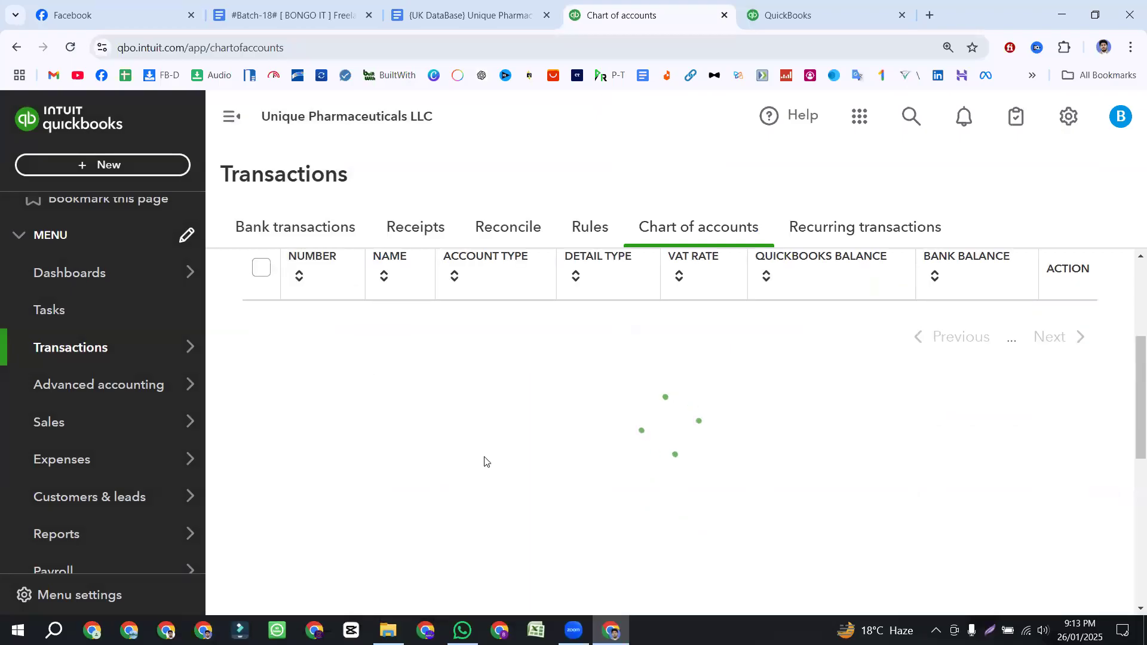
scroll(484, 449, "down", 3)
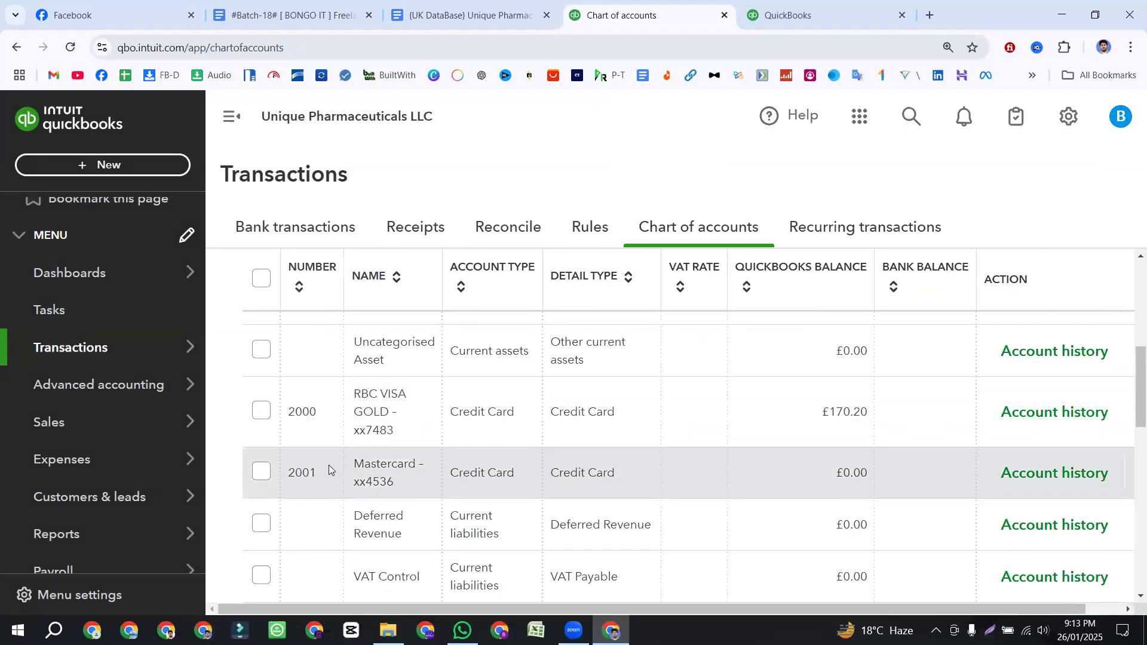
scroll(329, 468, "down", 3)
scroll(329, 469, "down", 2)
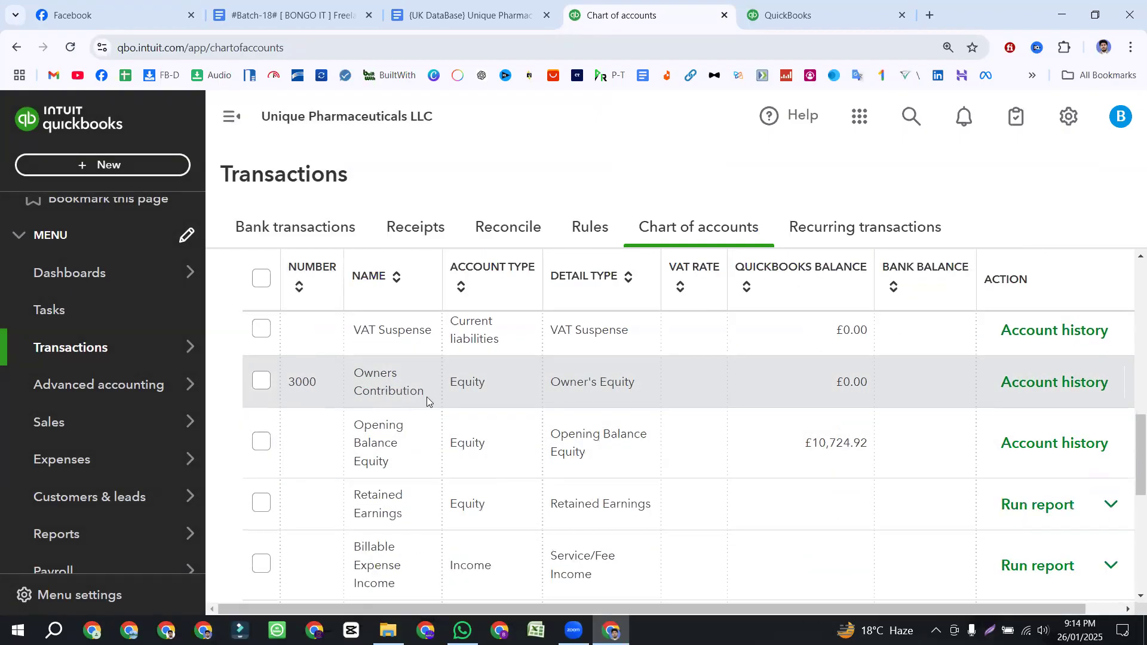
- Switch to the UK DataBase document and copy the account name Owners Distribution from the Owner's Equity section
left_click(441, 18)
left_click_drag(486, 414, 375, 412)
key("ctrl+c")
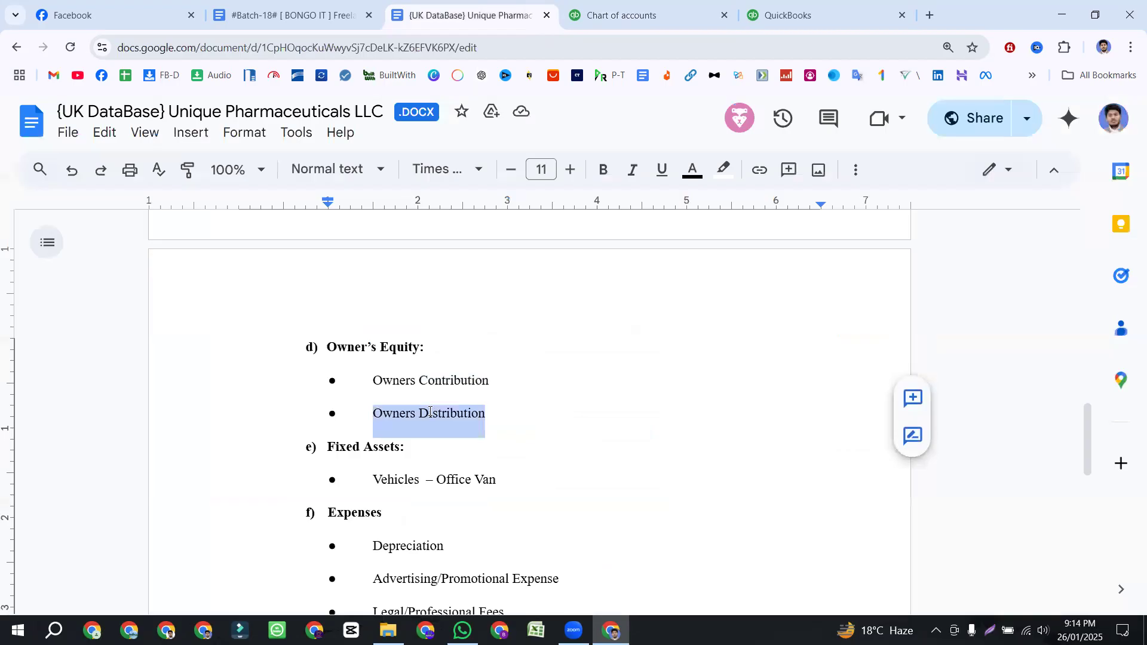
- Go back to the QuickBooks chart of accounts and start a new account named Owners Distribution
left_click(622, 15)
scroll(808, 418, "up", 8)
scroll(809, 423, "up", 3)
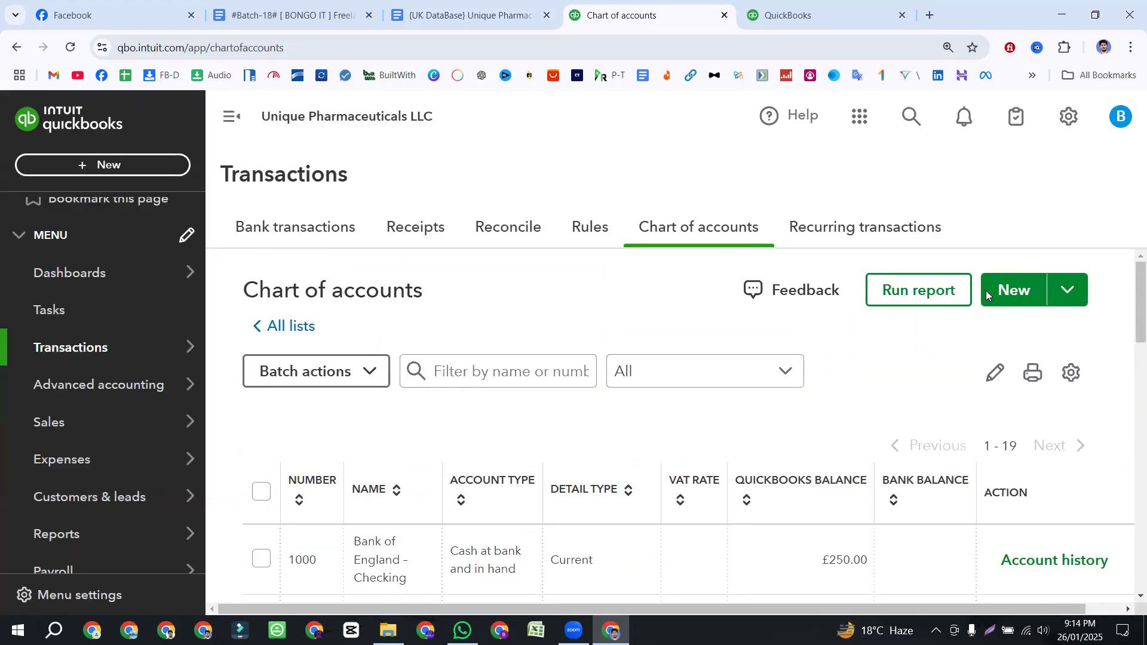
left_click(1020, 292)
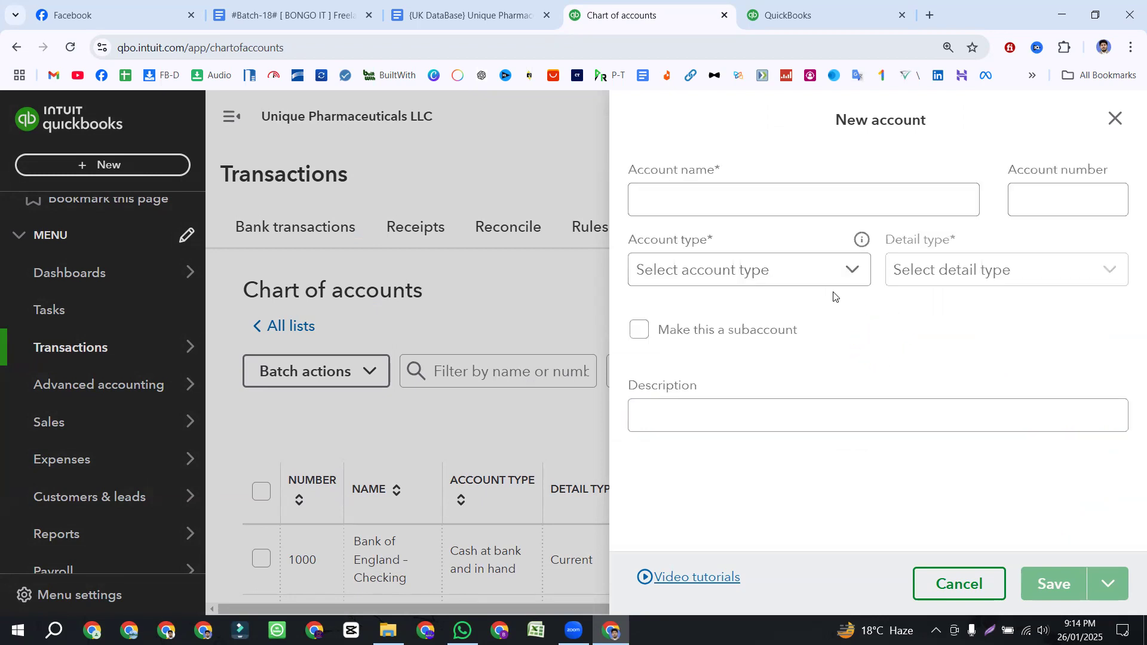
left_click(729, 204)
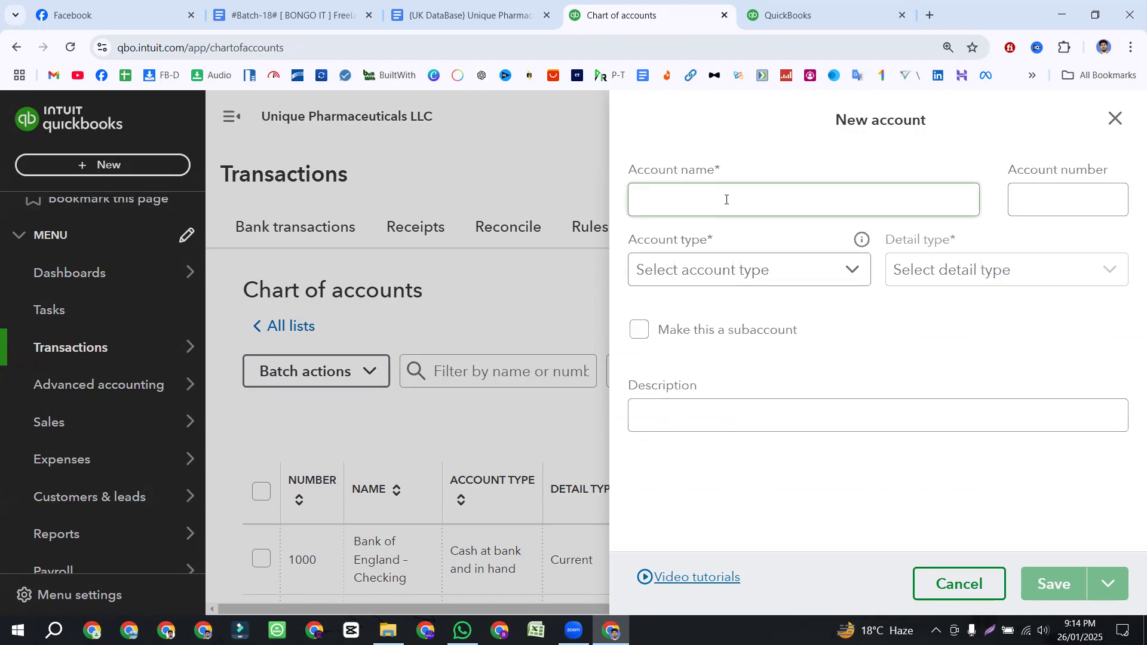
type("Owners Distribution")
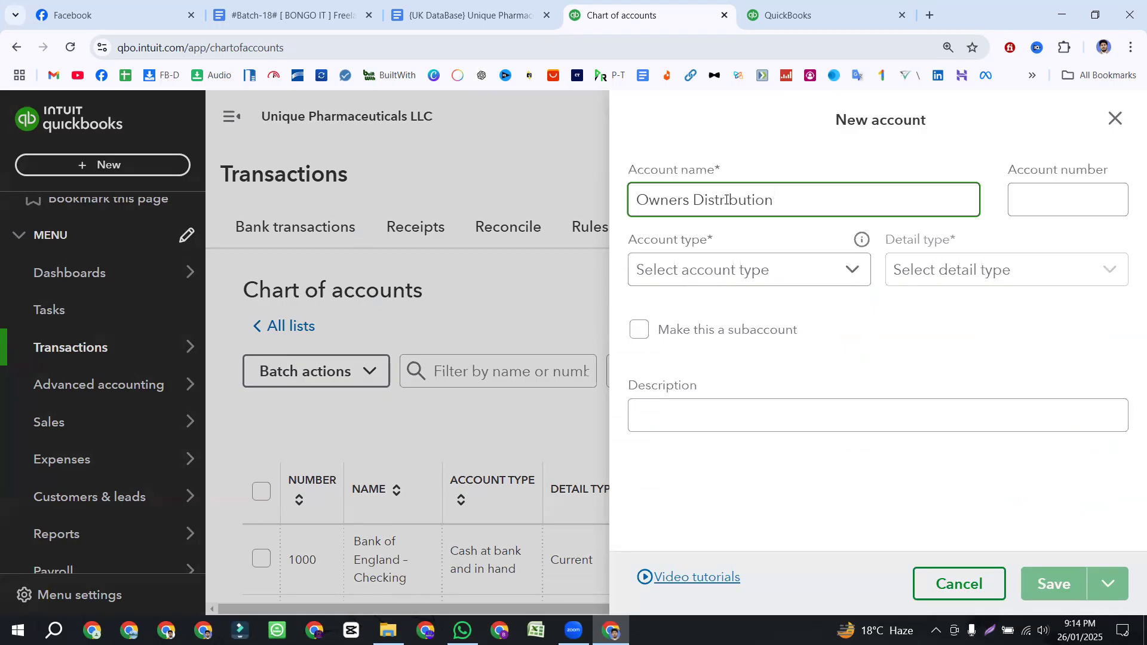
- Set the Owners Distribution account's number to 3001 and its account type to Equity
left_click(1019, 203)
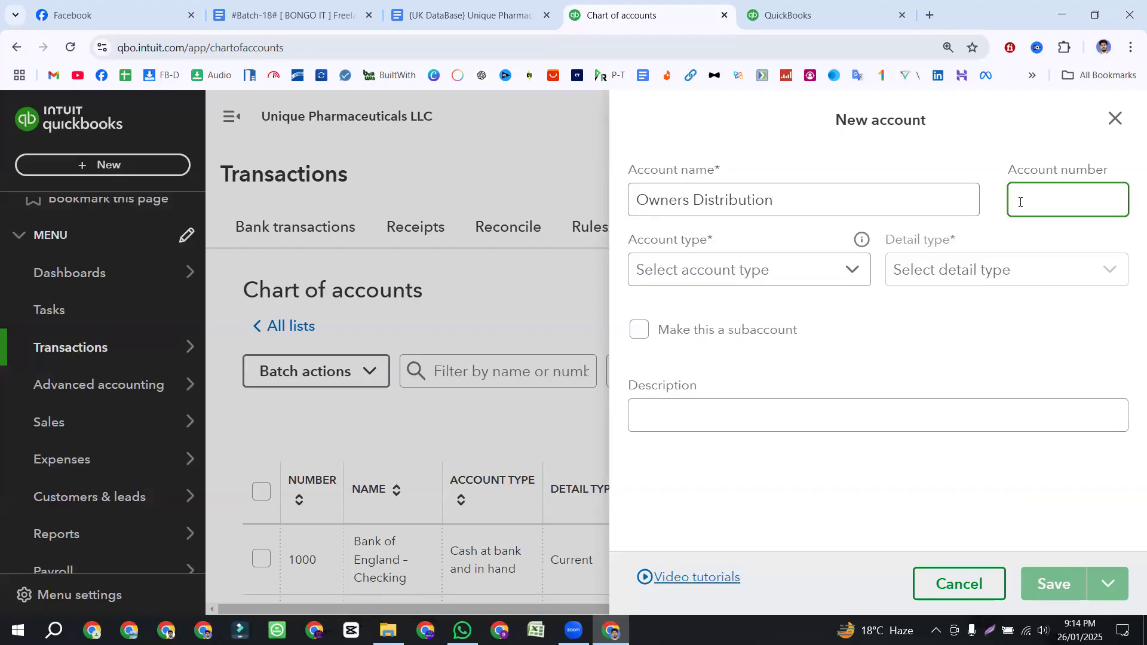
type("3001")
left_click(803, 274)
scroll(752, 452, "down", 1)
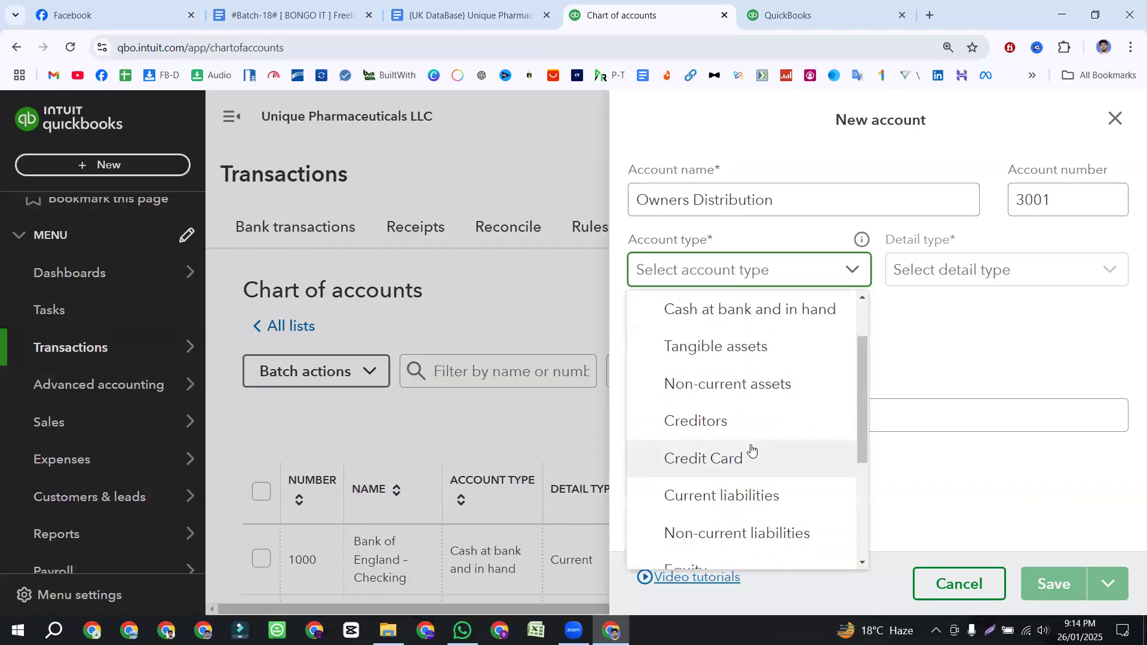
scroll(752, 452, "down", 2)
left_click(737, 489)
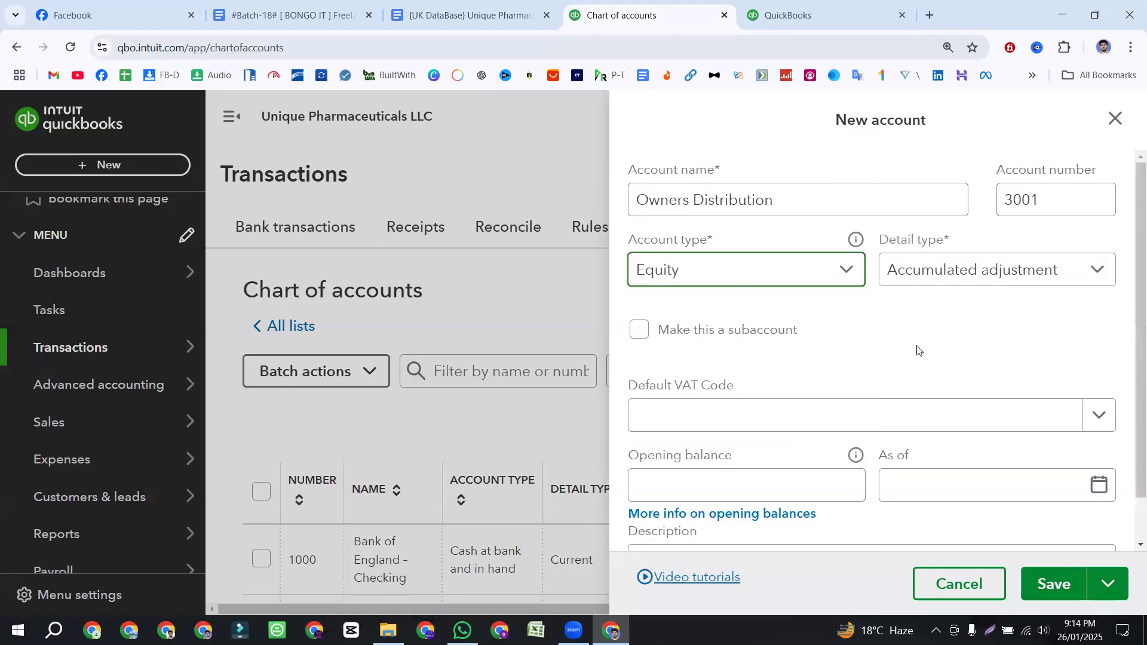
- Choose Owner's Equity as the detail type, checking it against the section heading in the UK DataBase document
left_click(938, 275)
scroll(956, 418, "down", 2)
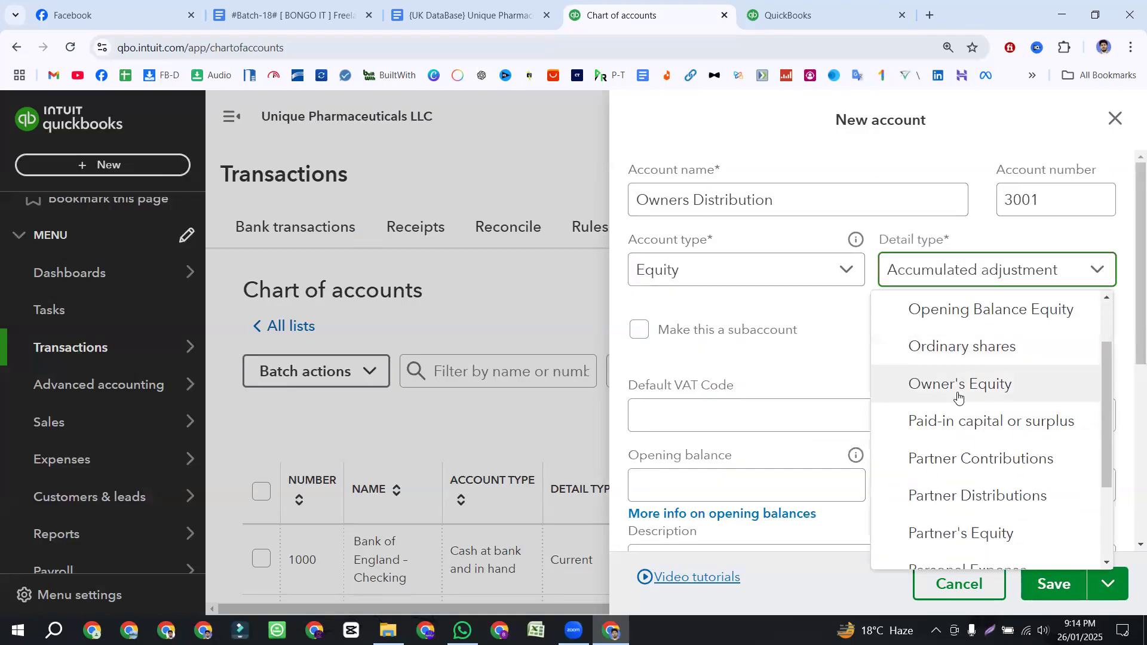
scroll(956, 385, "up", 2)
scroll(956, 388, "down", 4)
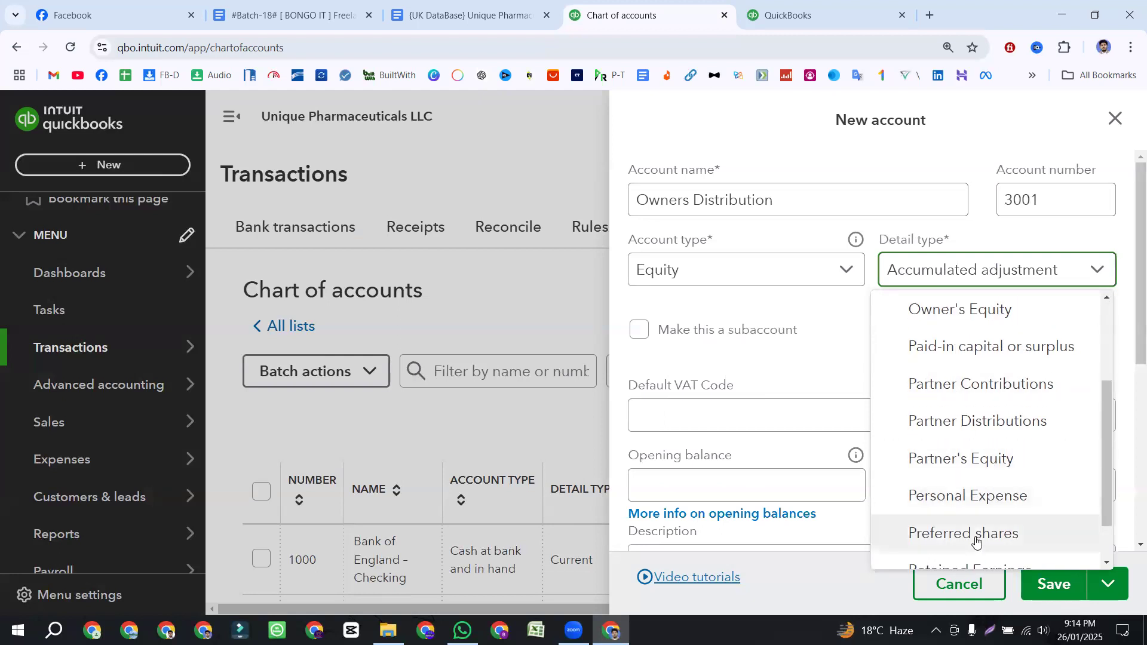
scroll(975, 529, "down", 2)
scroll(977, 517, "up", 5)
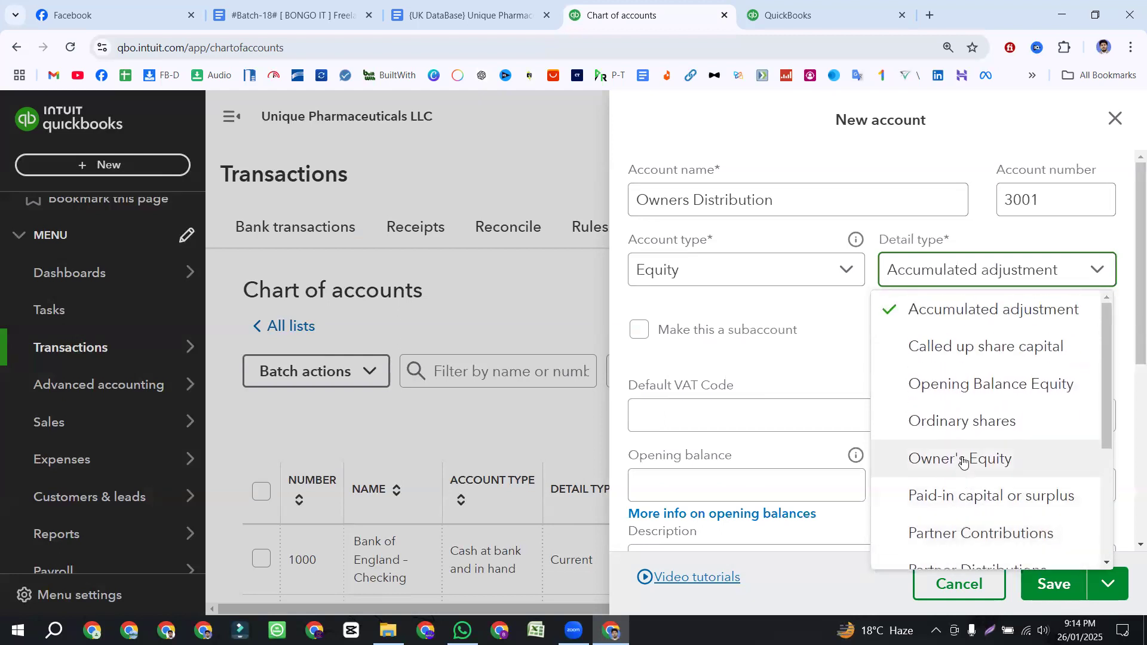
left_click(428, 24)
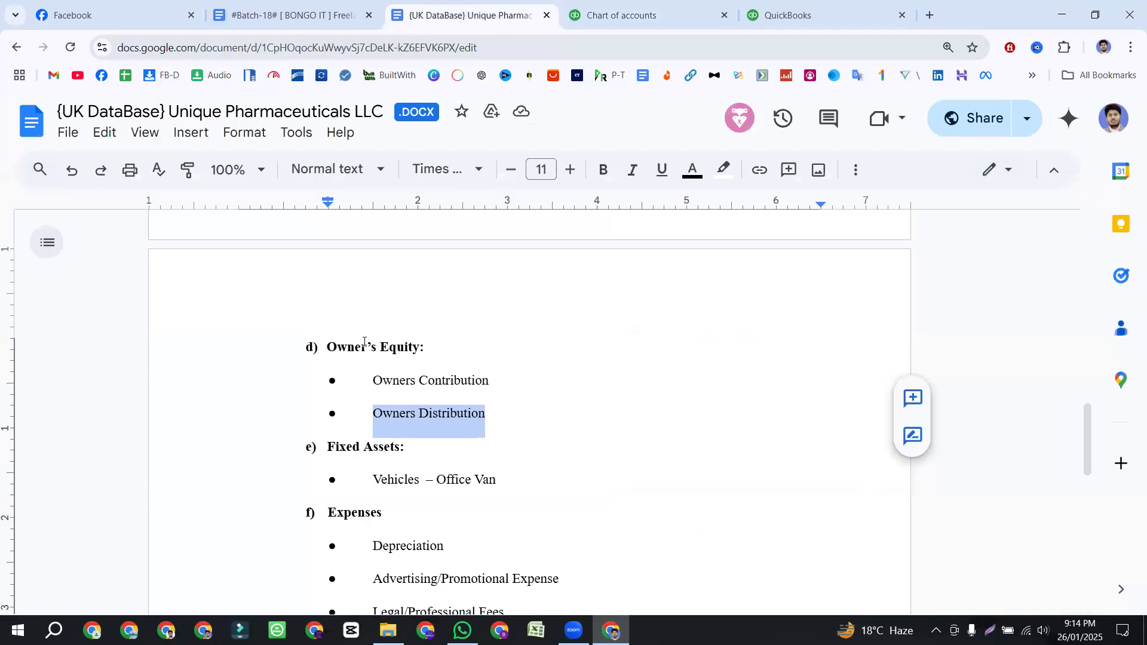
triple_click(309, 342)
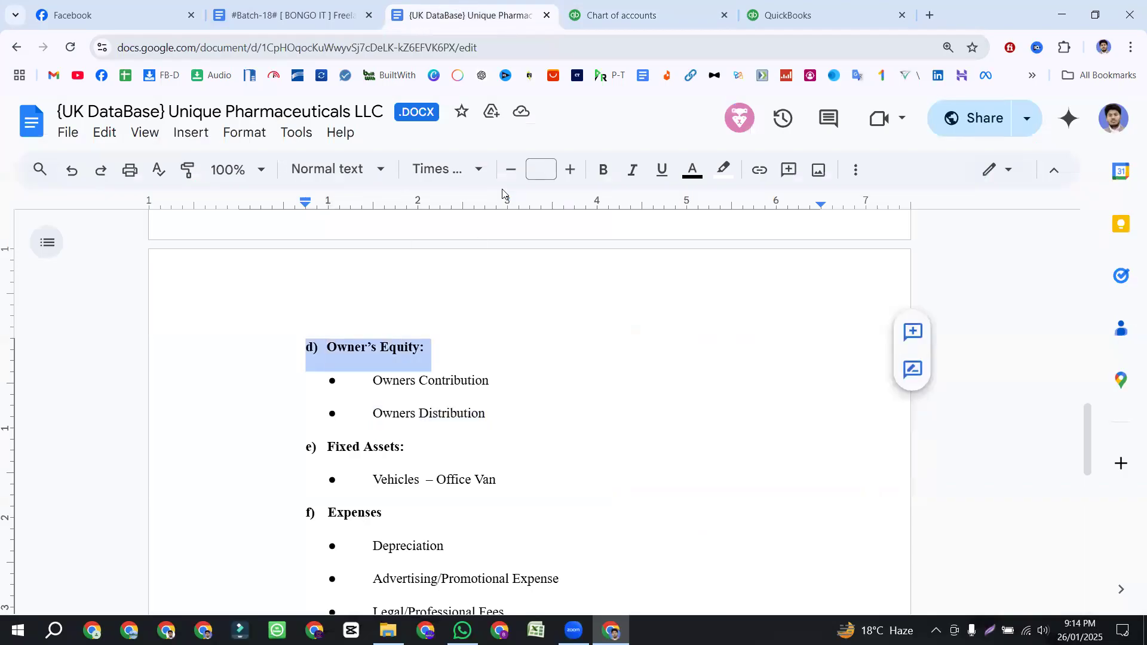
left_click(621, 18)
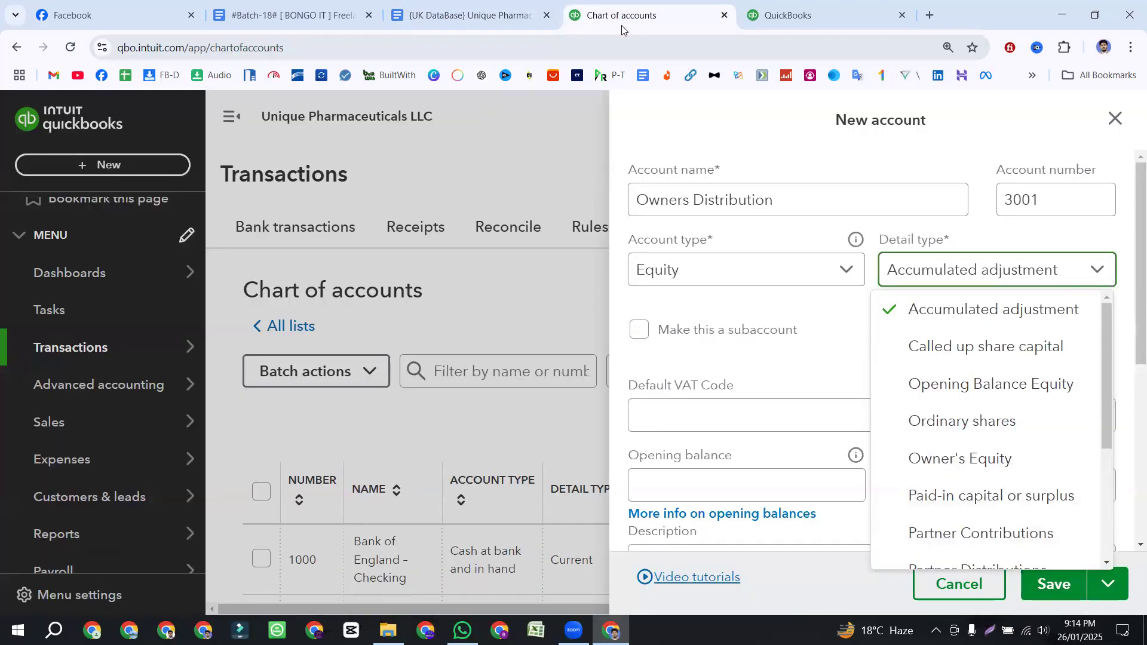
left_click(980, 468)
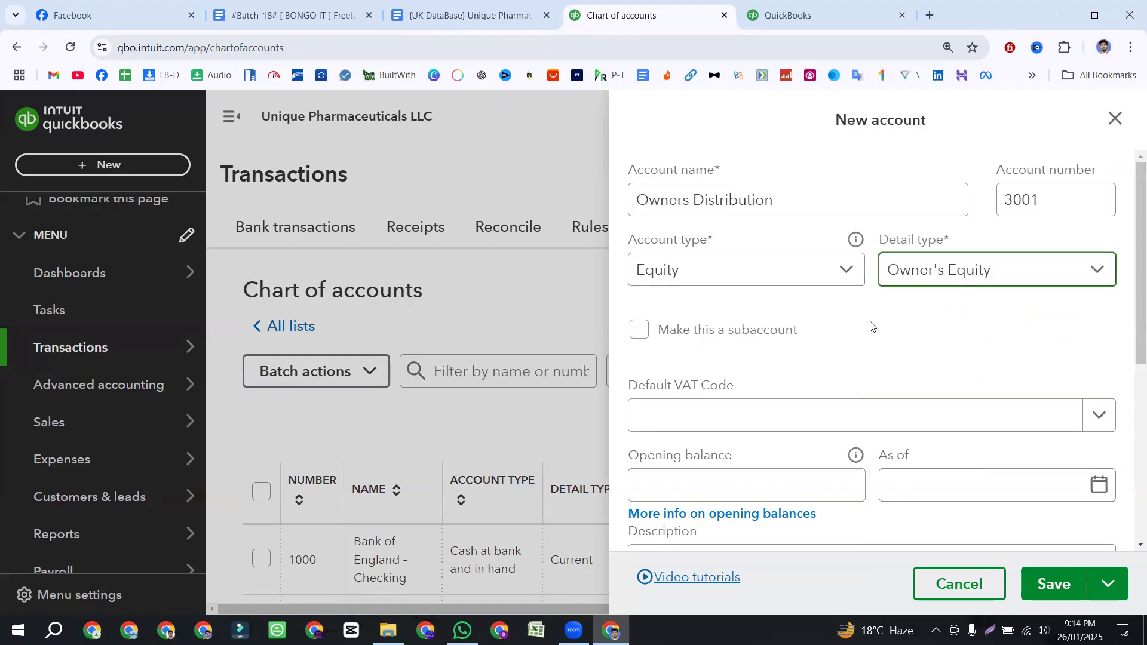
- Paste the account name Owners Distribution into the description and save the new account
scroll(729, 459, "down", 1)
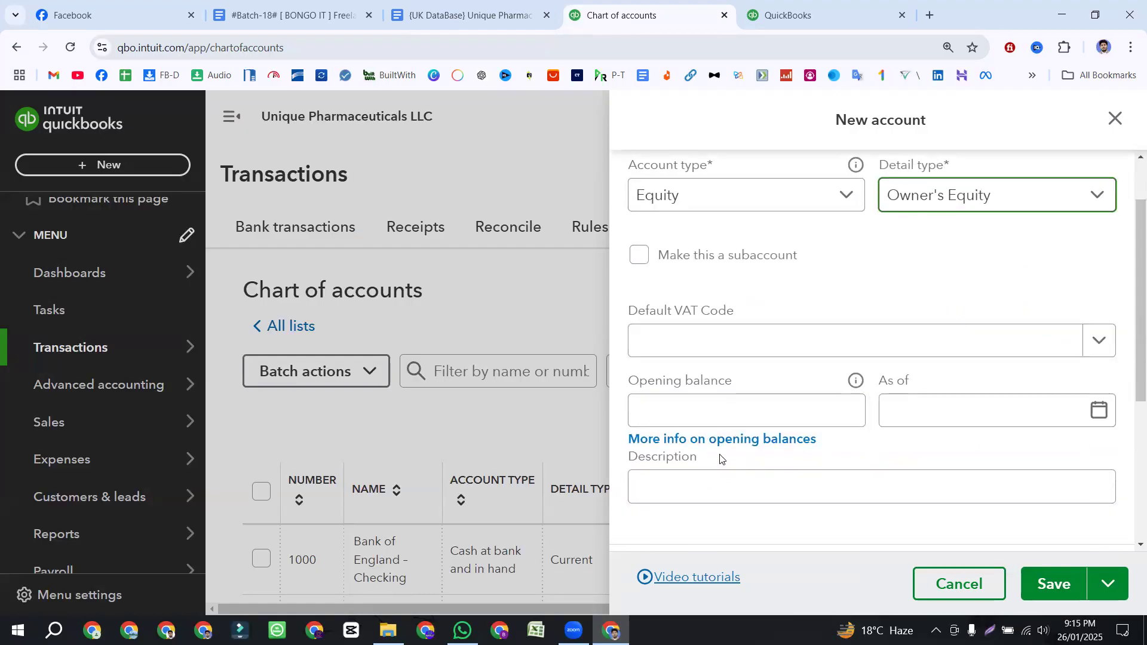
left_click(677, 483)
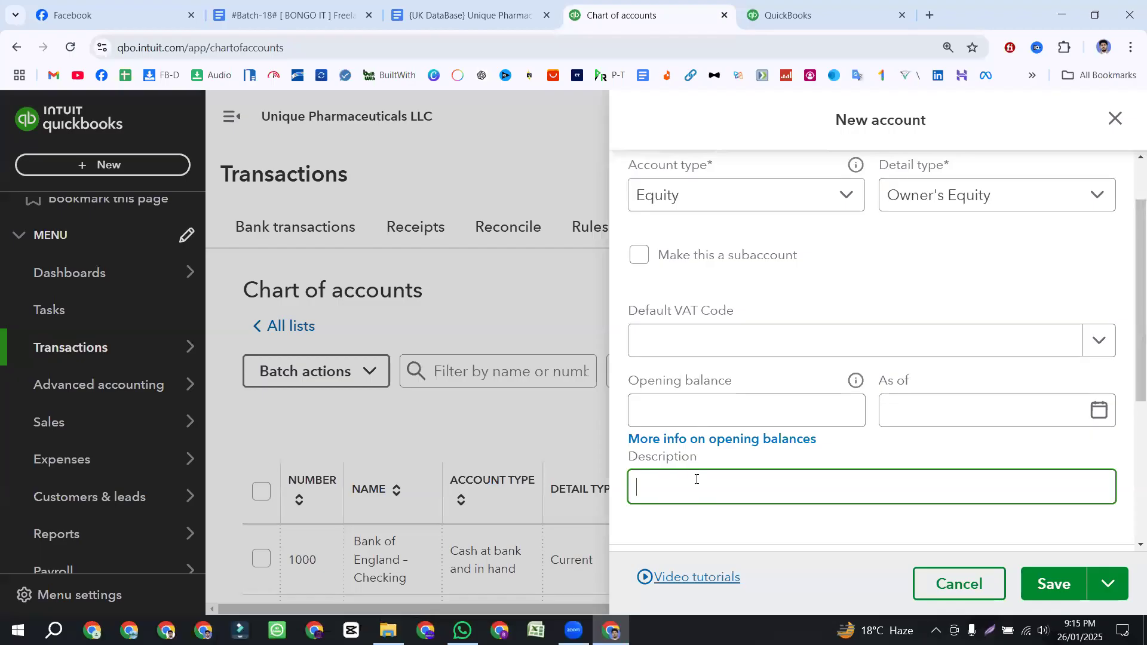
key("ctrl+v")
scroll(1011, 404, "up", 1)
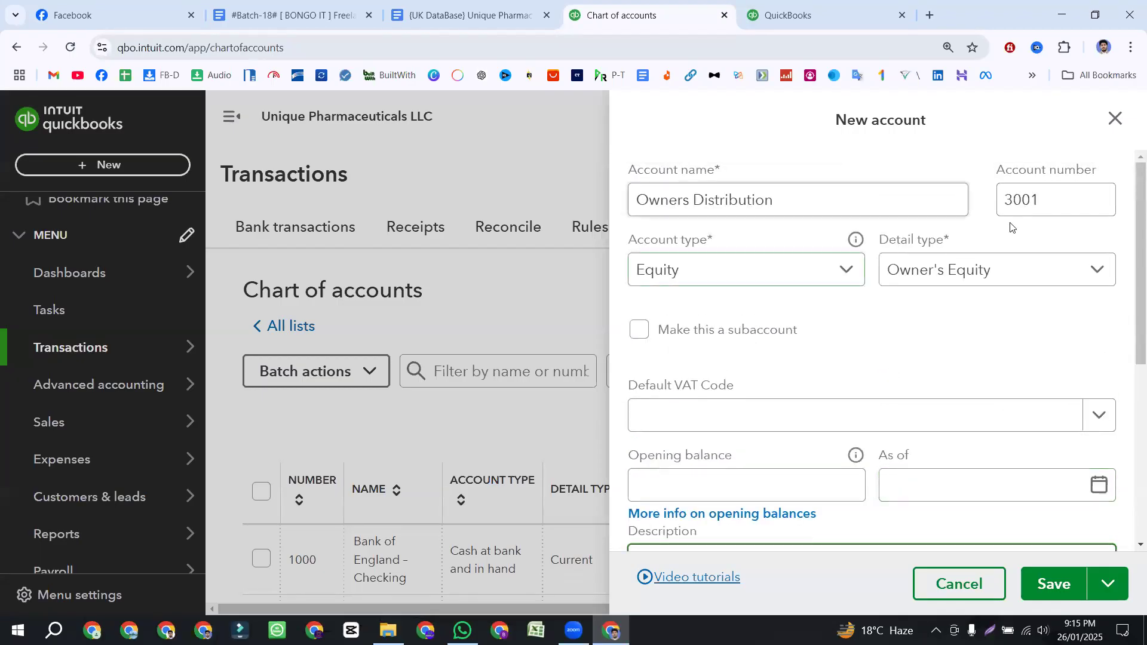
left_click(1058, 205)
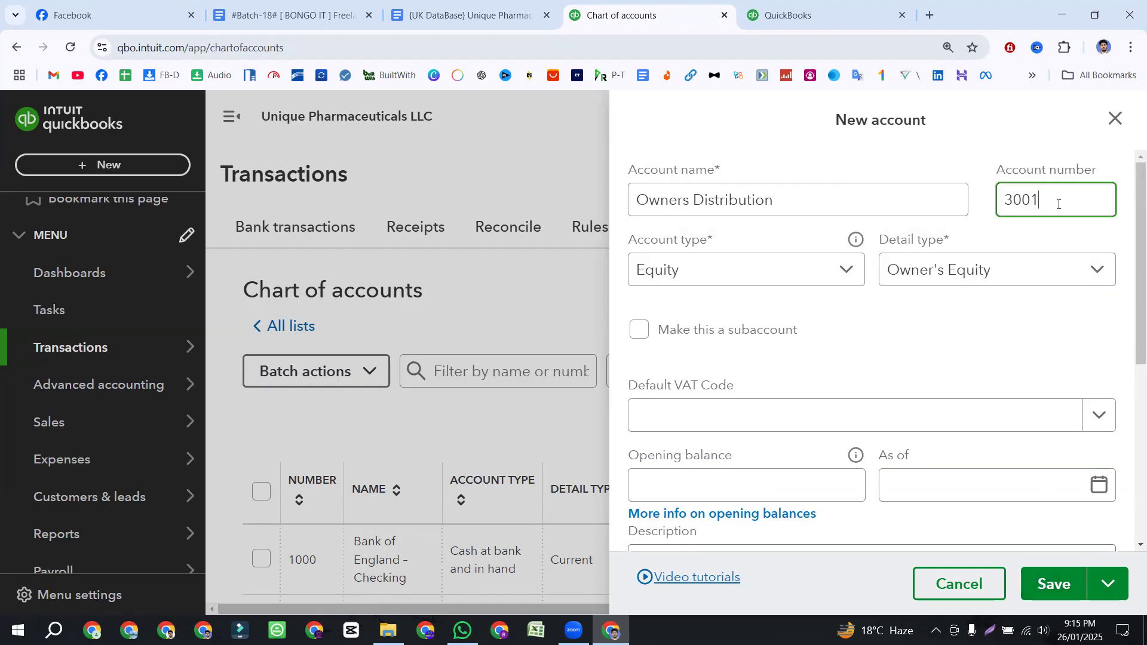
left_click(1059, 587)
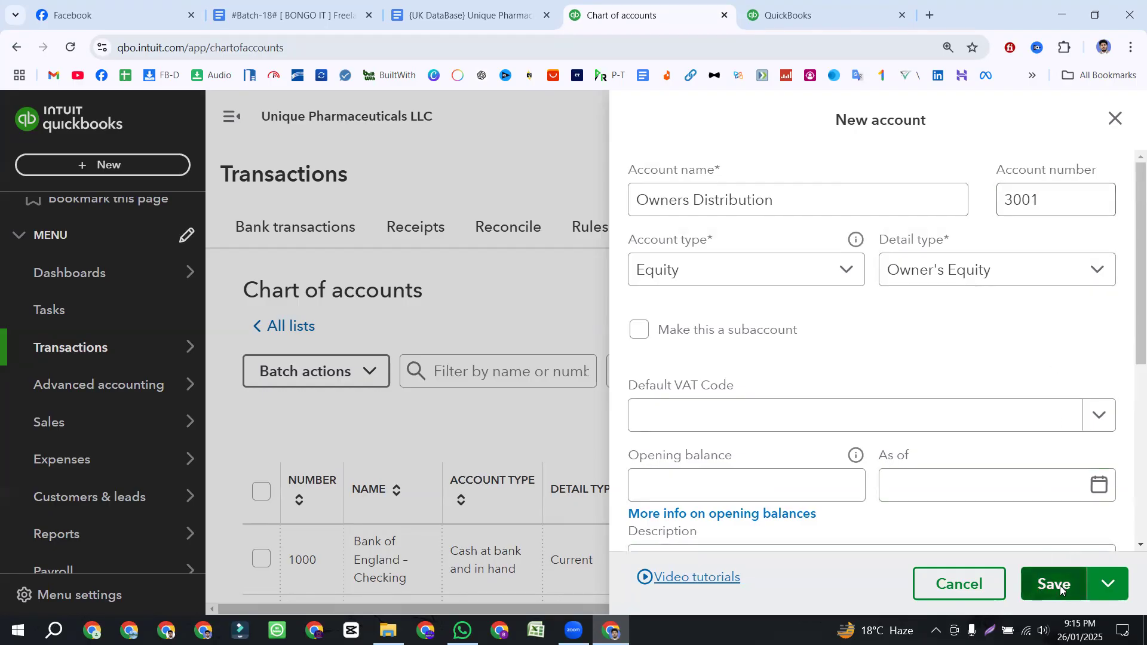
- Switch to the UK DataBase document and copy the account name Vehicles – Office Van from the Fixed Assets section
left_click(526, 15)
scroll(469, 369, "down", 3)
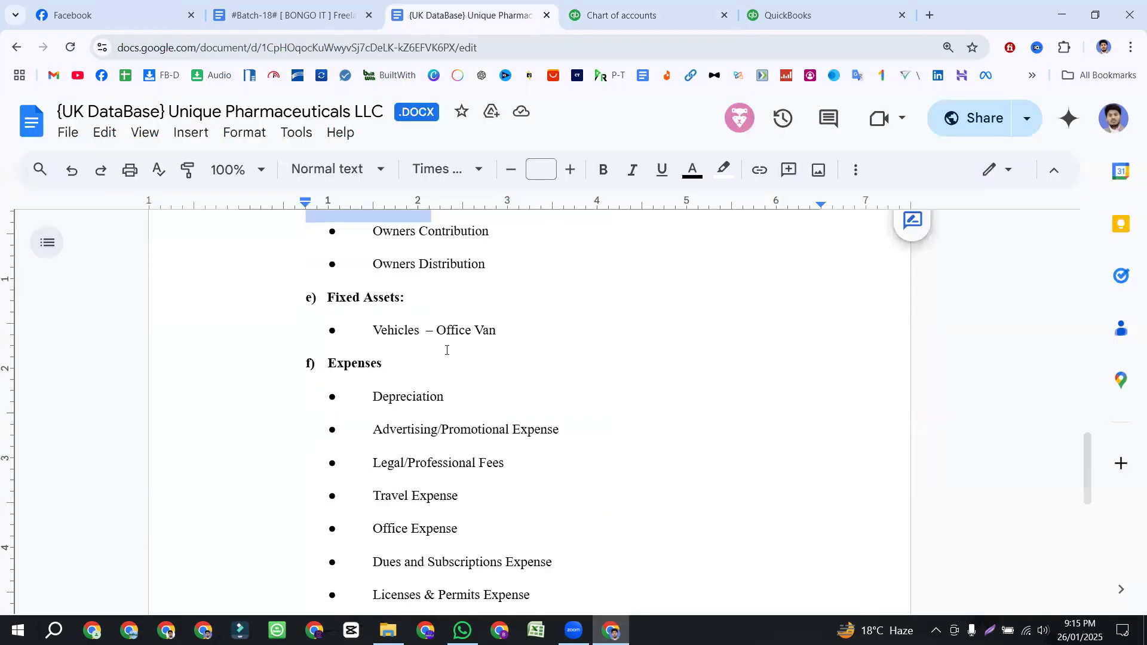
left_click_drag(308, 297, 426, 296)
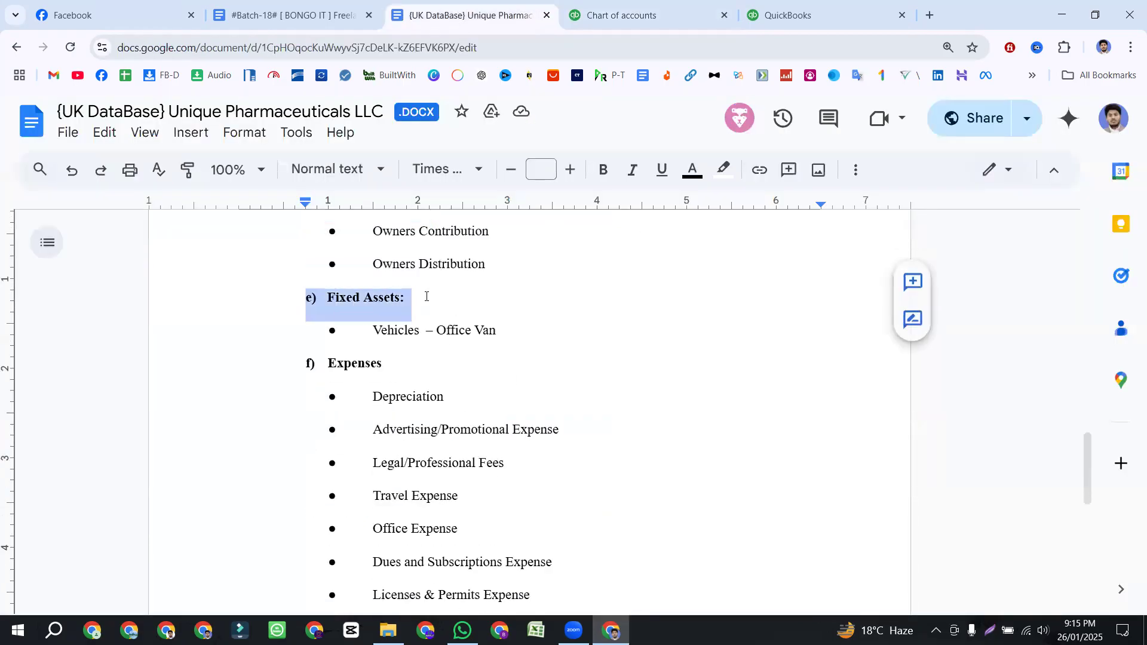
mouse_move(382, 329)
left_mouse_down()
mouse_move(498, 330)
mouse_move(373, 326)
left_mouse_up()
left_click(512, 331)
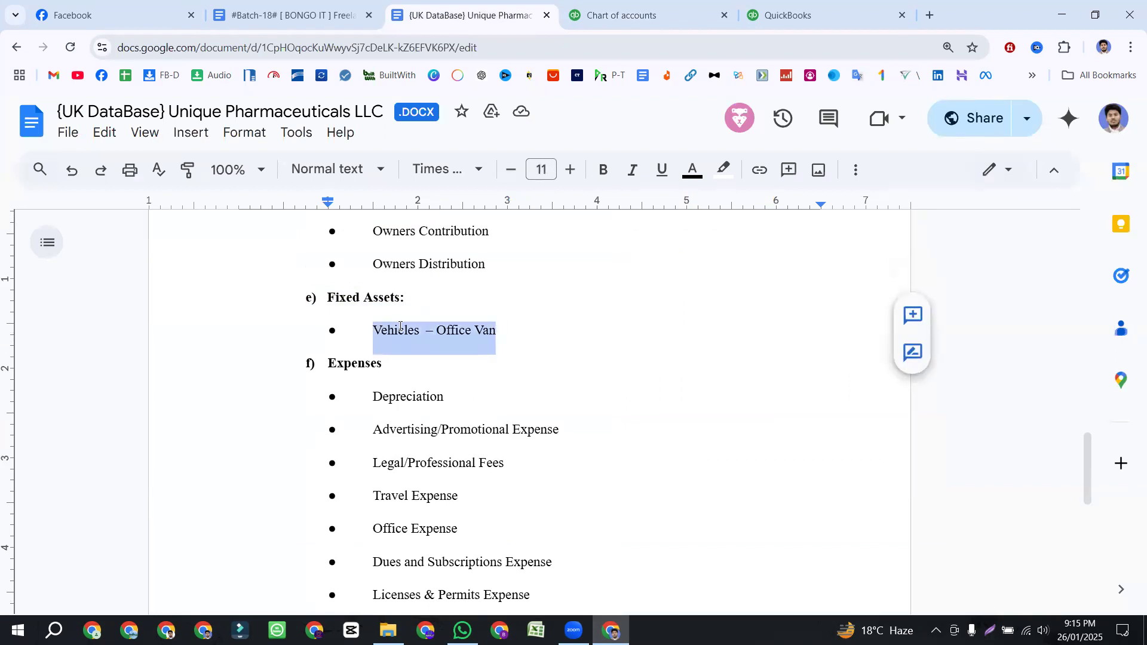
- Go back to the QuickBooks chart of accounts and start a new account named Vehicles – Office Van
left_click(626, 5)
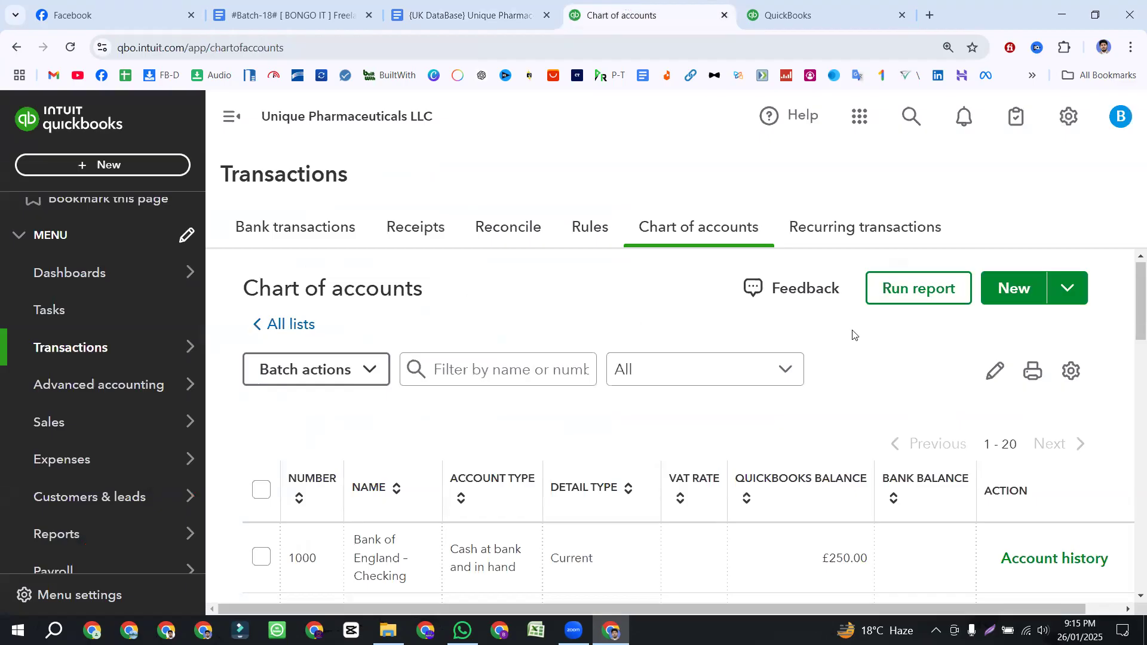
left_click(1003, 293)
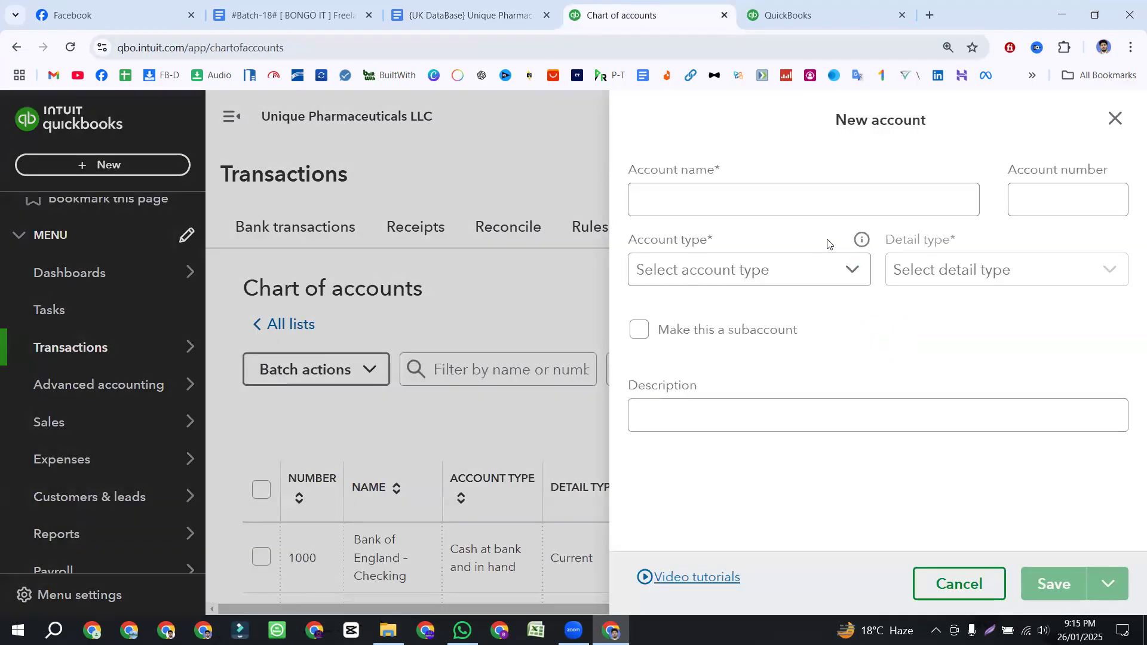
left_click(704, 201)
type("Vehicles - Office Van")
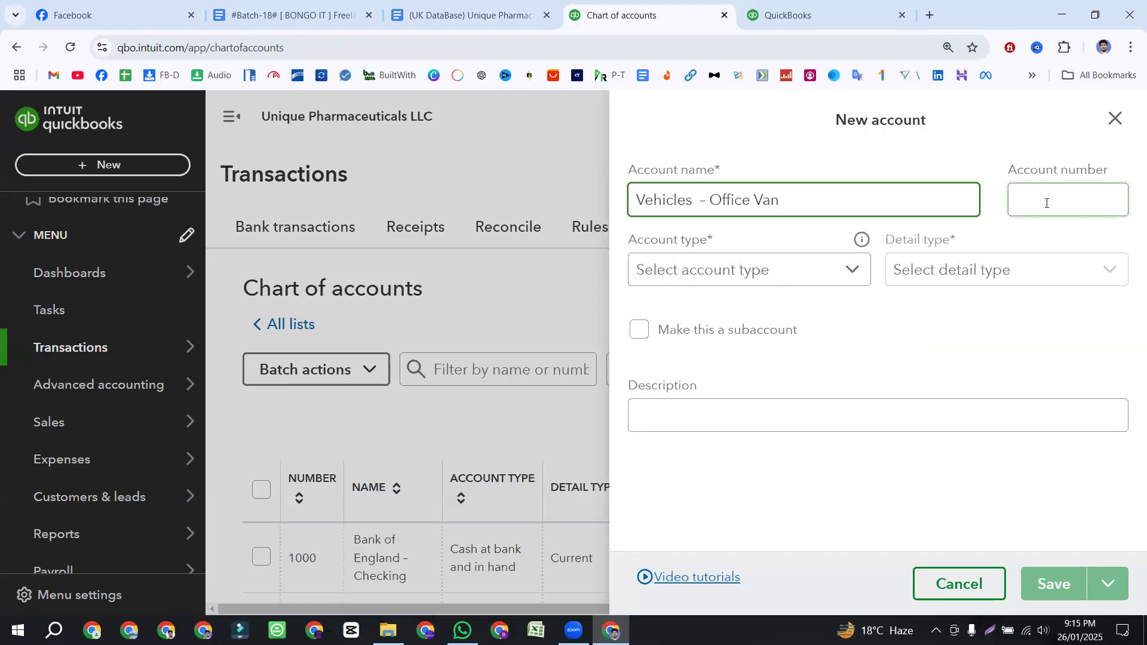
- Copy the Vehicles – Office Van line from the UK DataBase document again and return to the new account's name in QuickBooks
left_click(463, 15)
left_click(528, 401)
left_click(532, 369)
left_click_drag(506, 335, 334, 326)
key("ctrl+c")
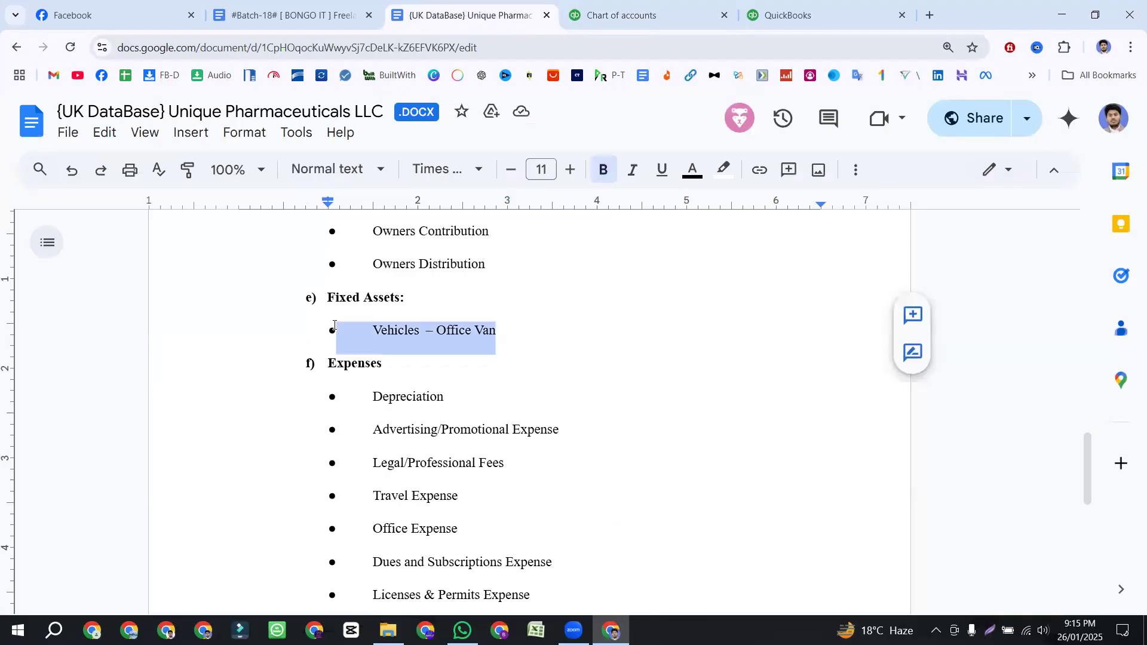
left_click(640, 6)
key("ctrl+v")
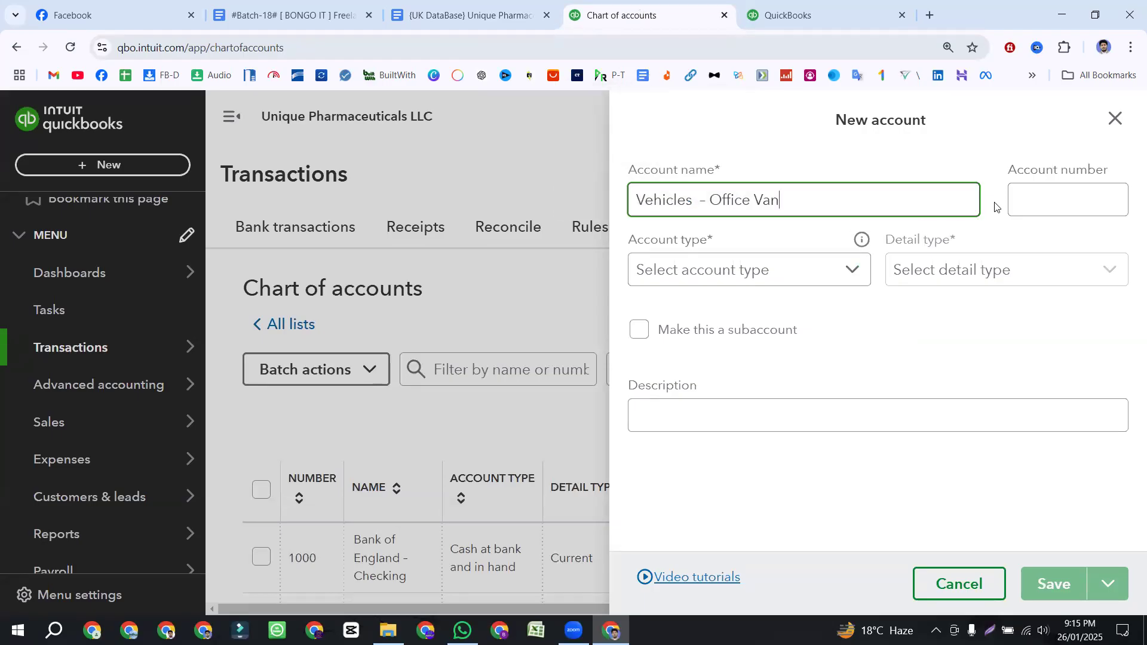
- Set the Vehicles – Office Van account's number to 1003 and its account type to Non-current assets
left_click(1047, 202)
type("1003")
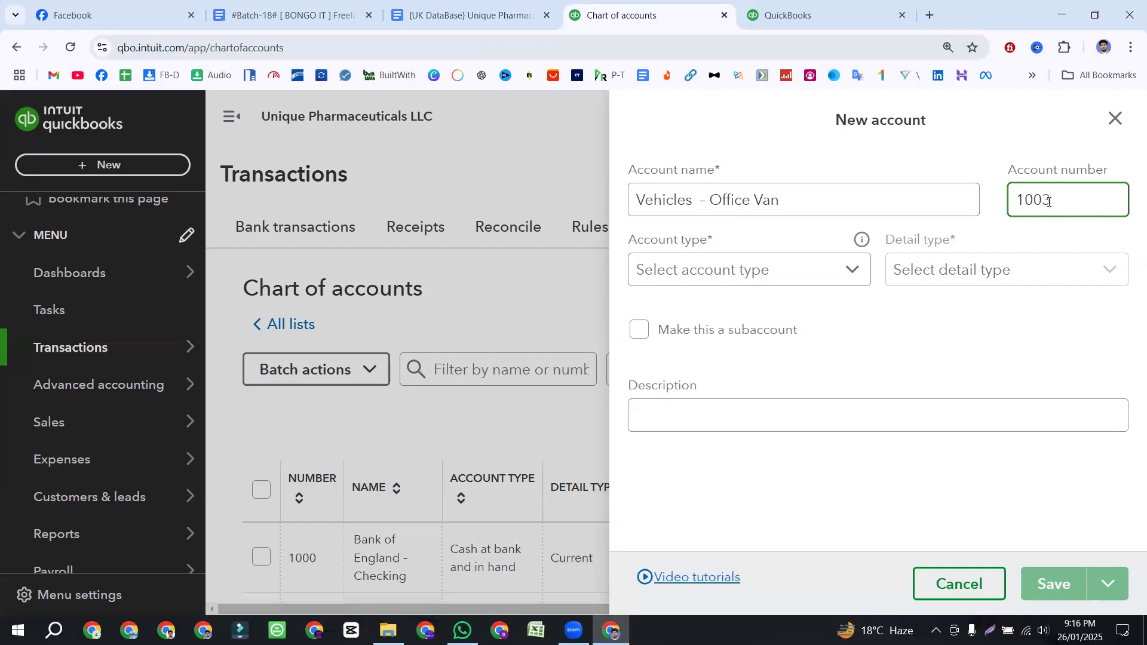
left_click(820, 277)
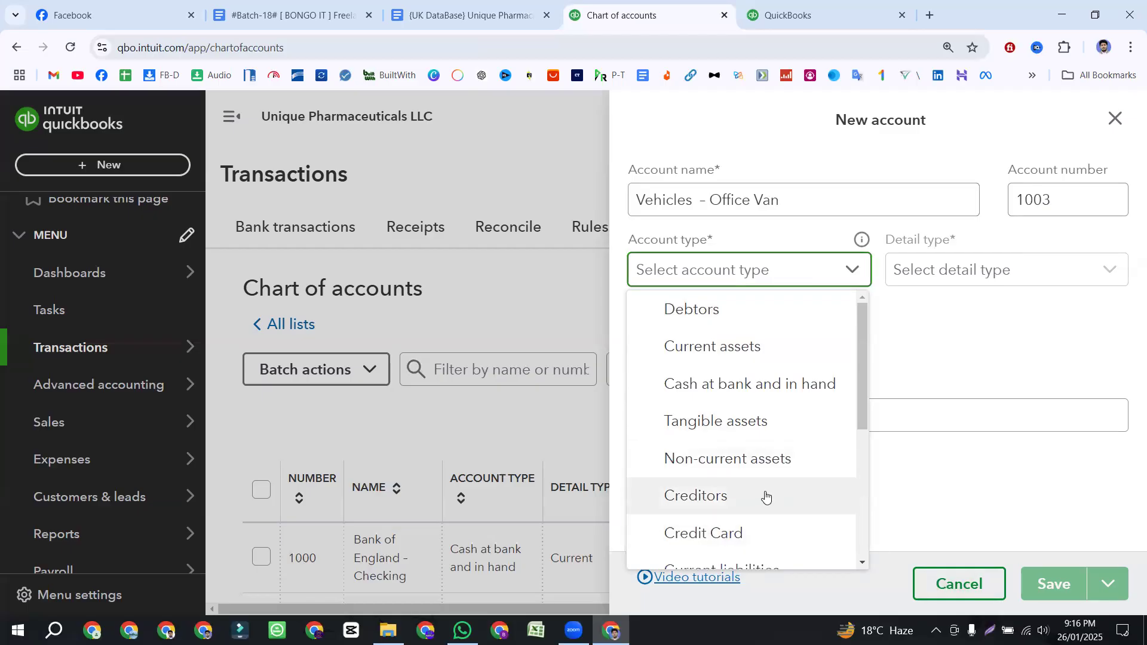
scroll(747, 457, "down", 1)
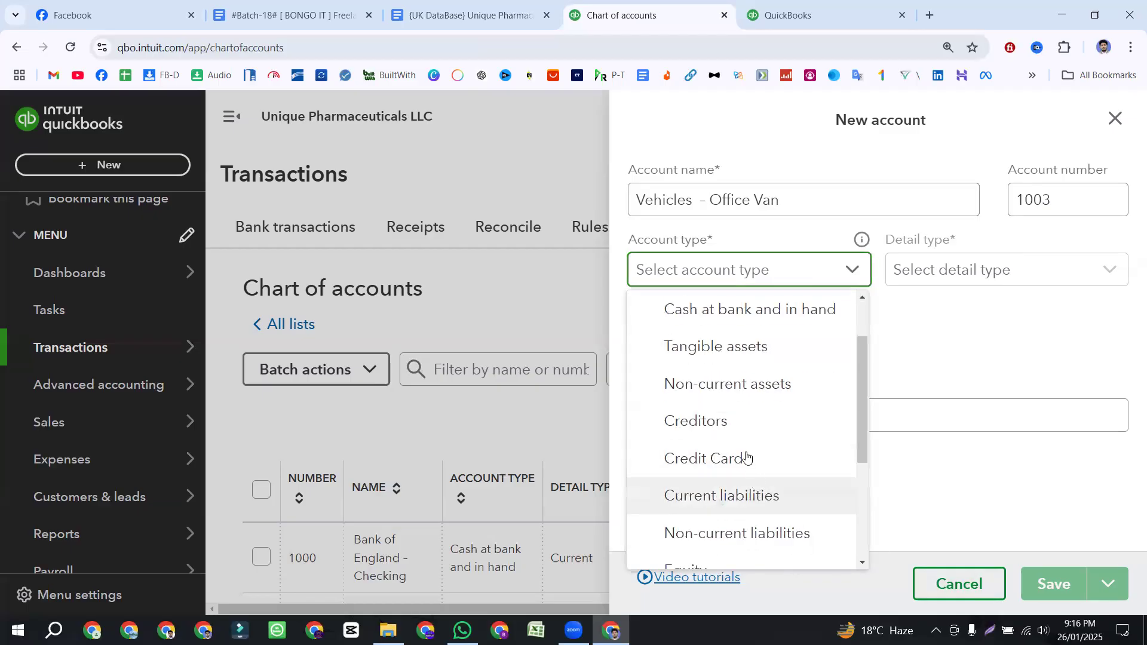
left_click(735, 390)
- Review the detail types available for the Vehicles – Office Van account and set its detail type to Other Non-current Assets
left_click(967, 269)
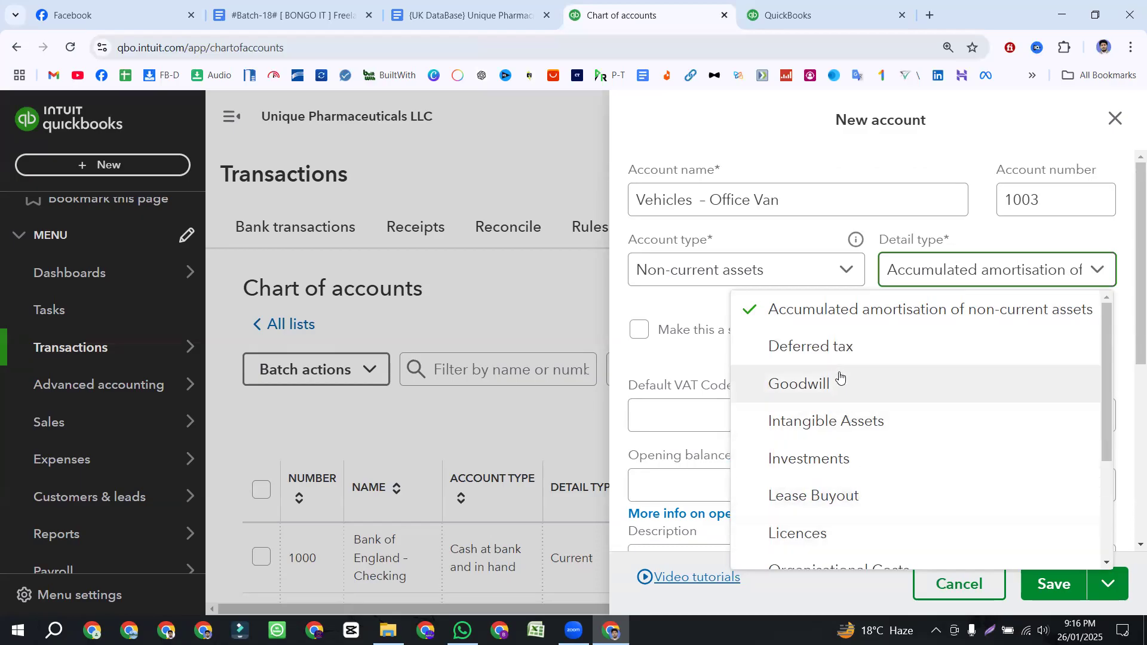
scroll(834, 363, "down", 2)
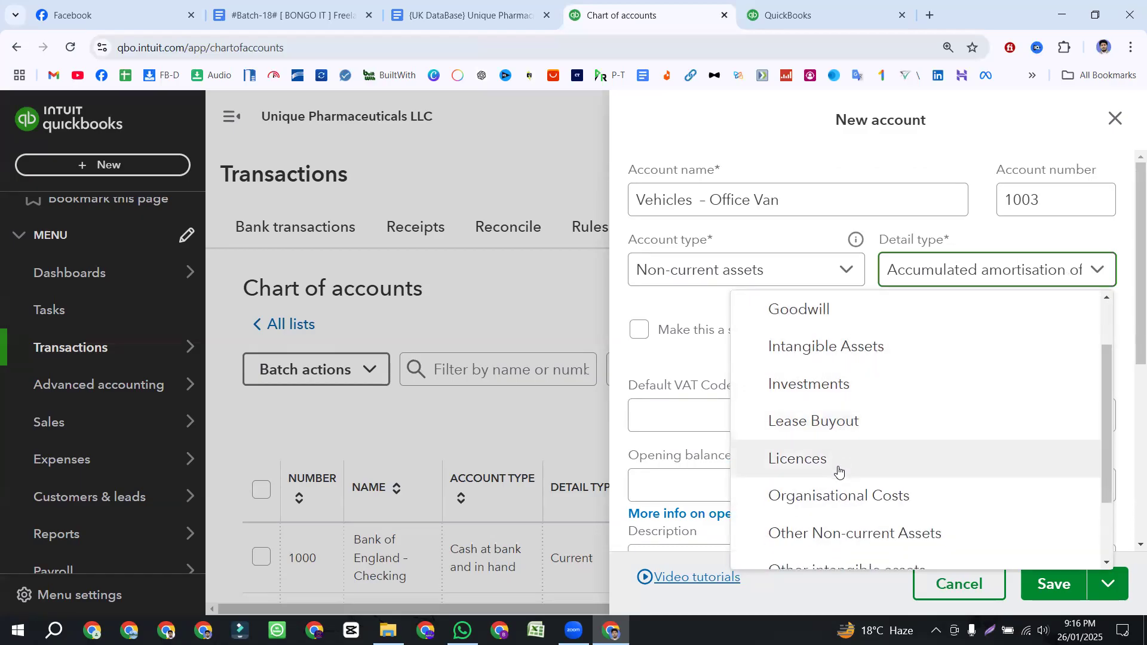
scroll(839, 470, "down", 2)
scroll(838, 470, "up", 2)
scroll(839, 470, "down", 3)
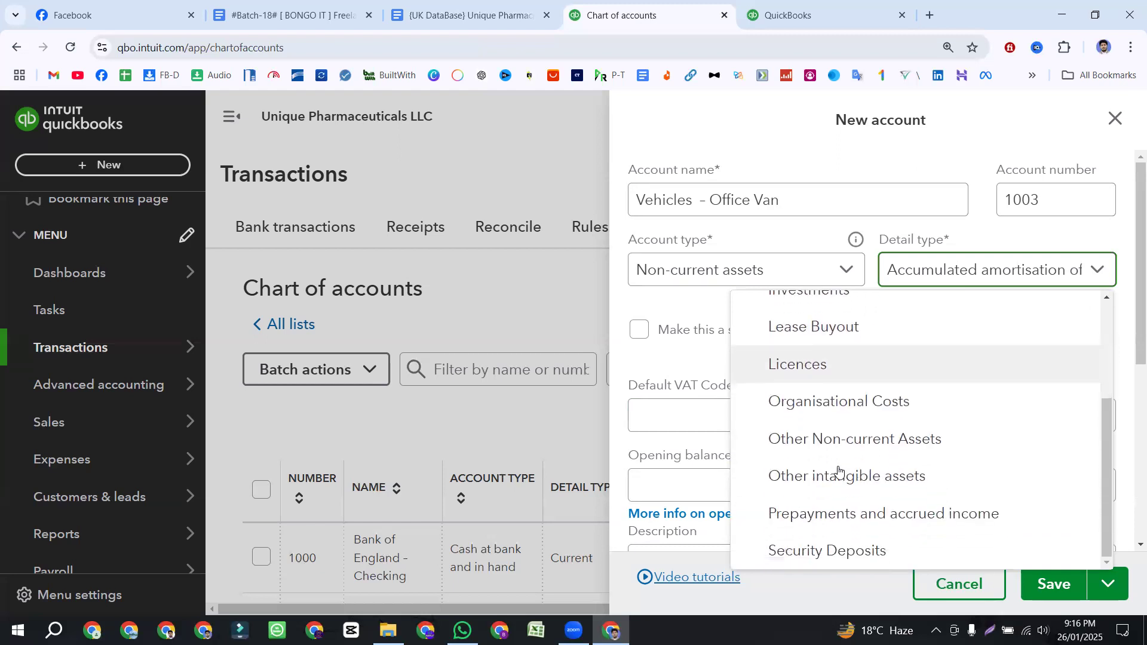
scroll(848, 495, "up", 3)
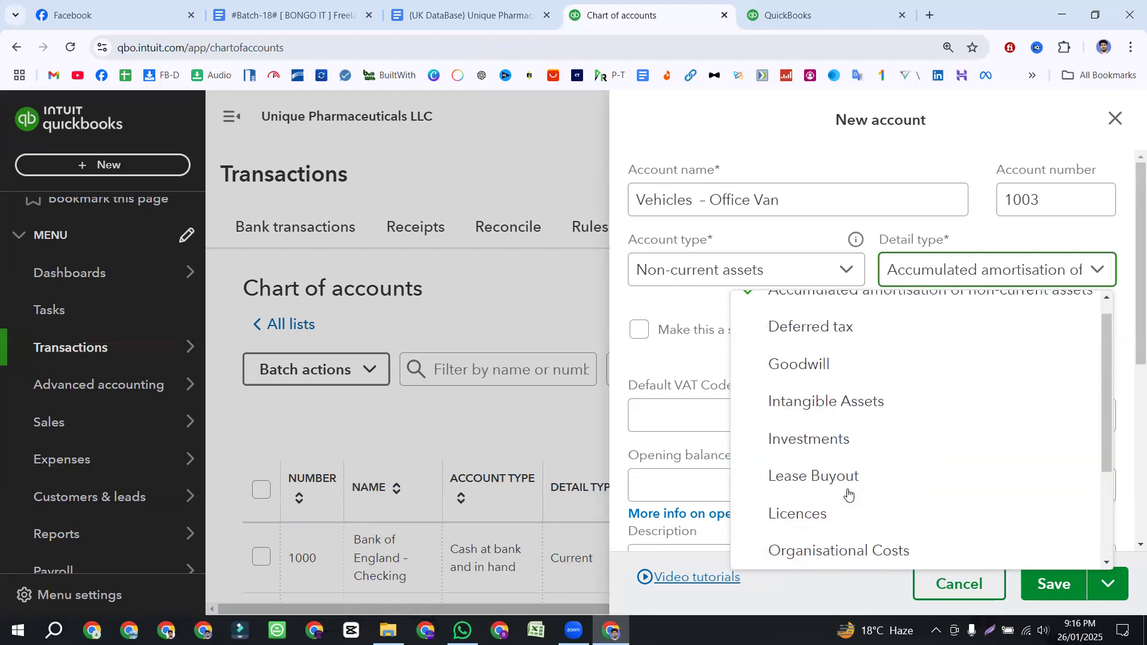
scroll(848, 493, "down", 3)
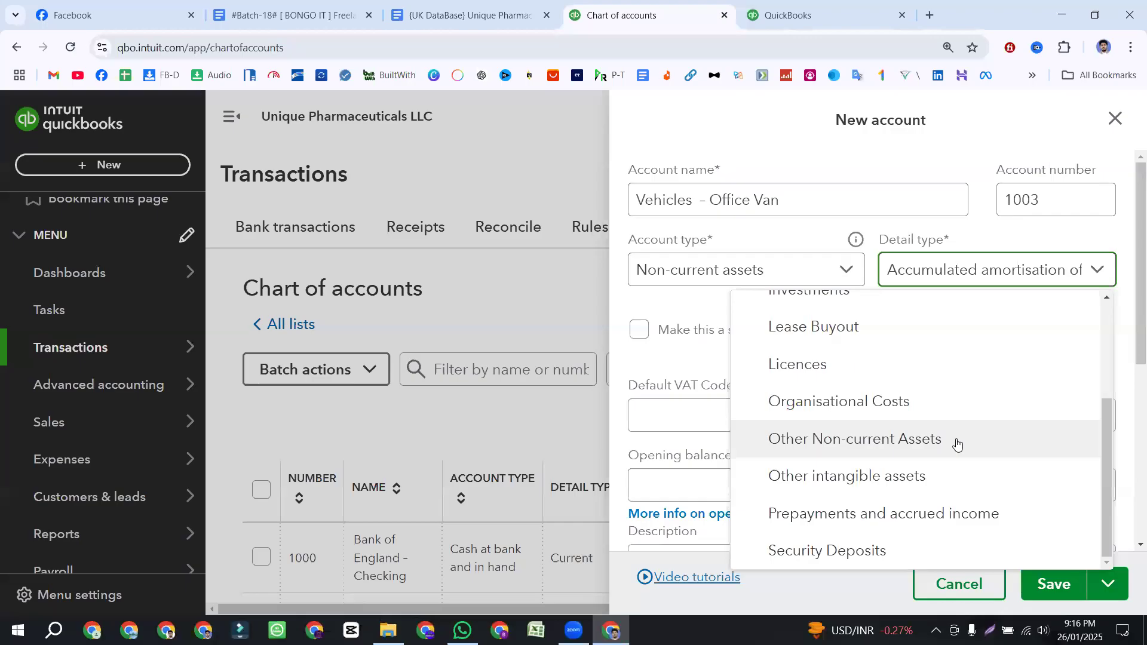
scroll(896, 442, "up", 5)
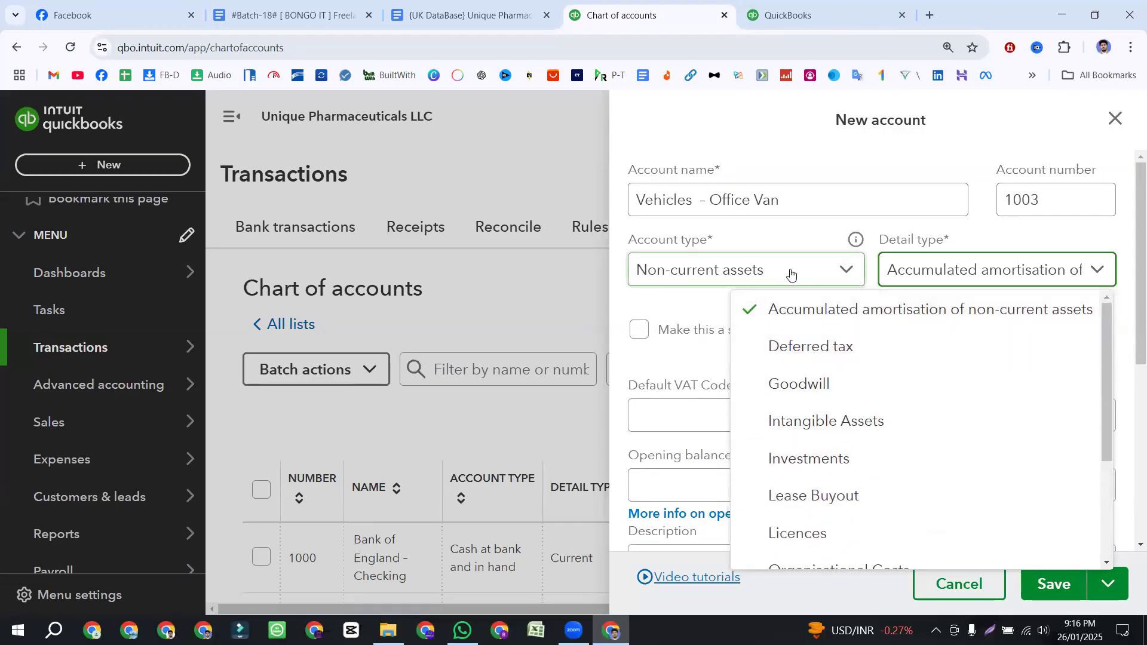
scroll(803, 359, "down", 3)
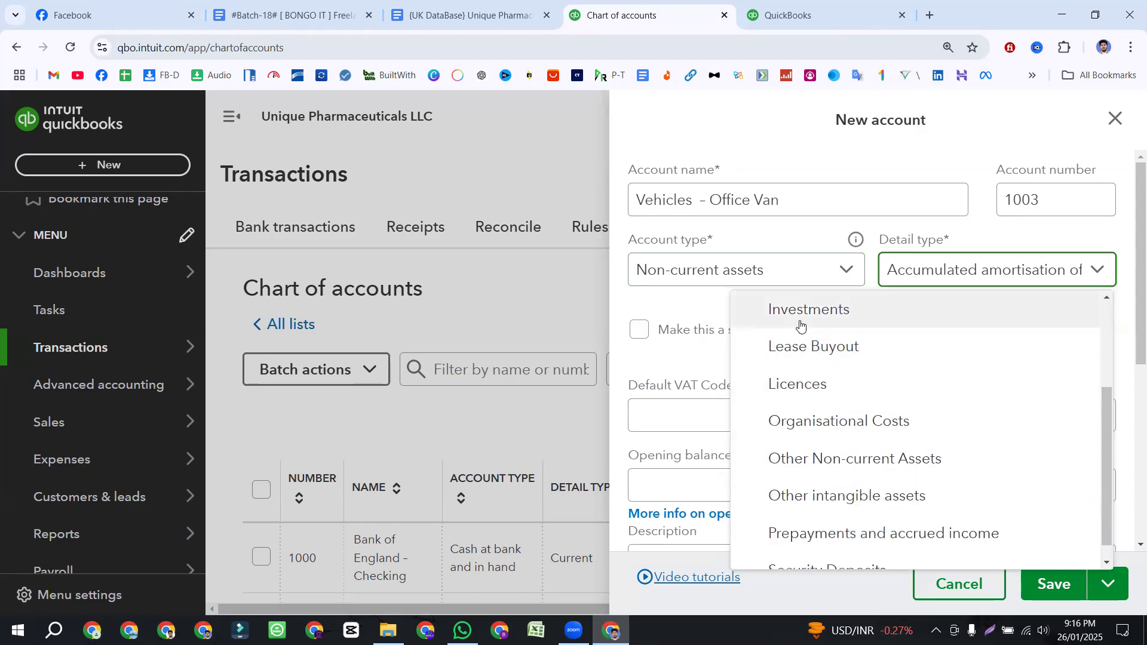
scroll(818, 468, "down", 1)
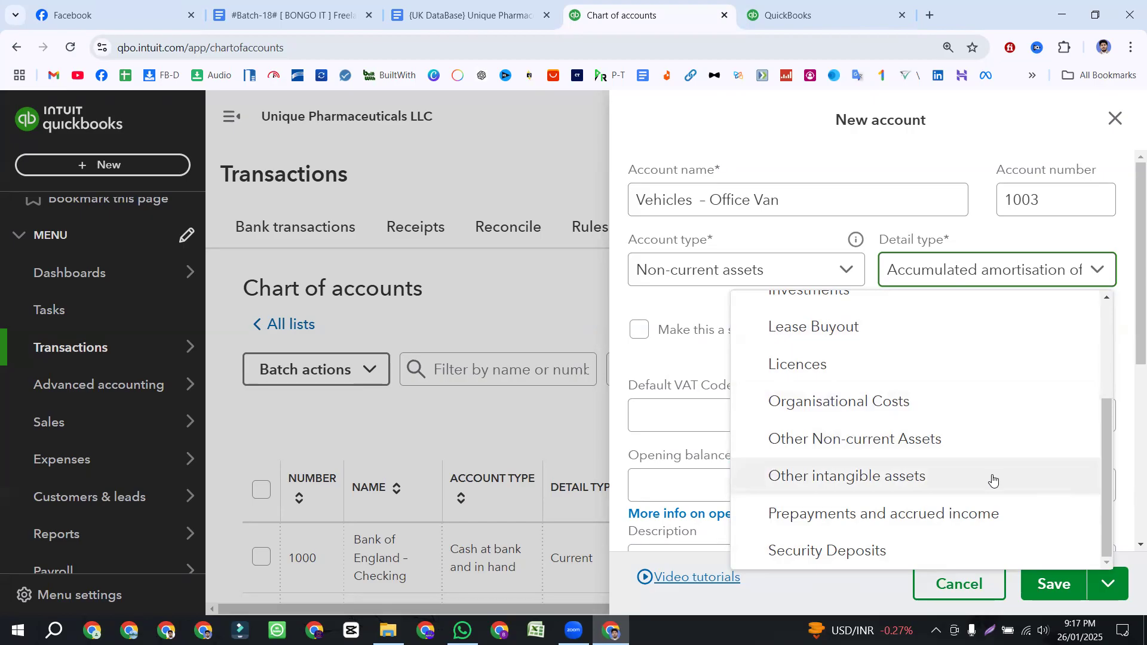
scroll(979, 472, "up", 5)
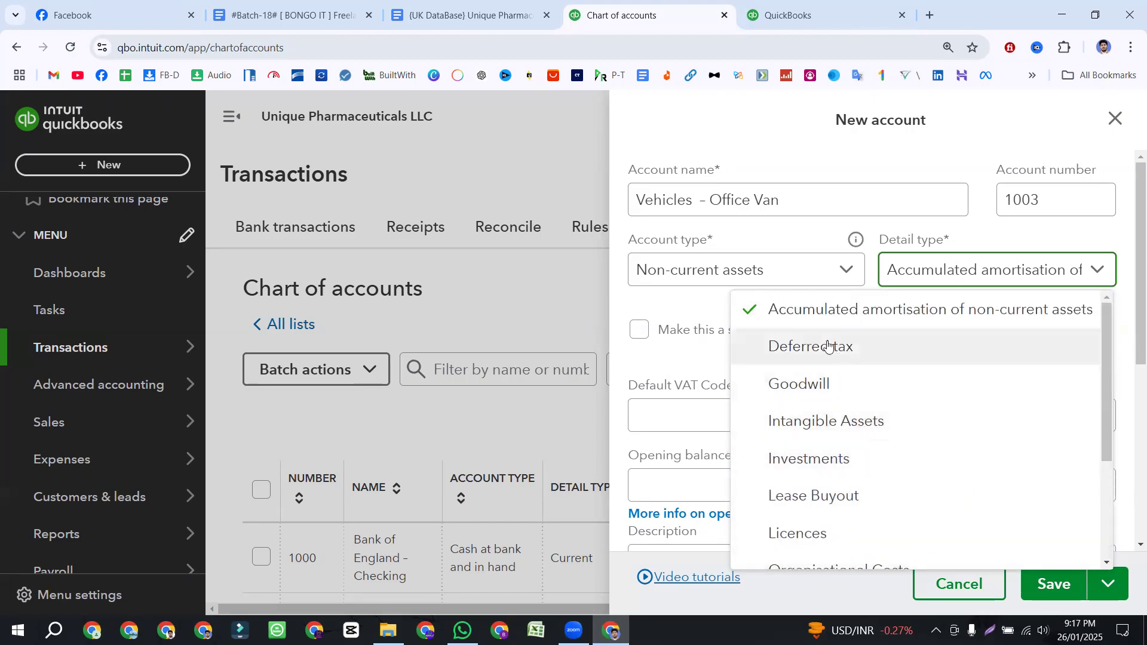
scroll(811, 474, "down", 2)
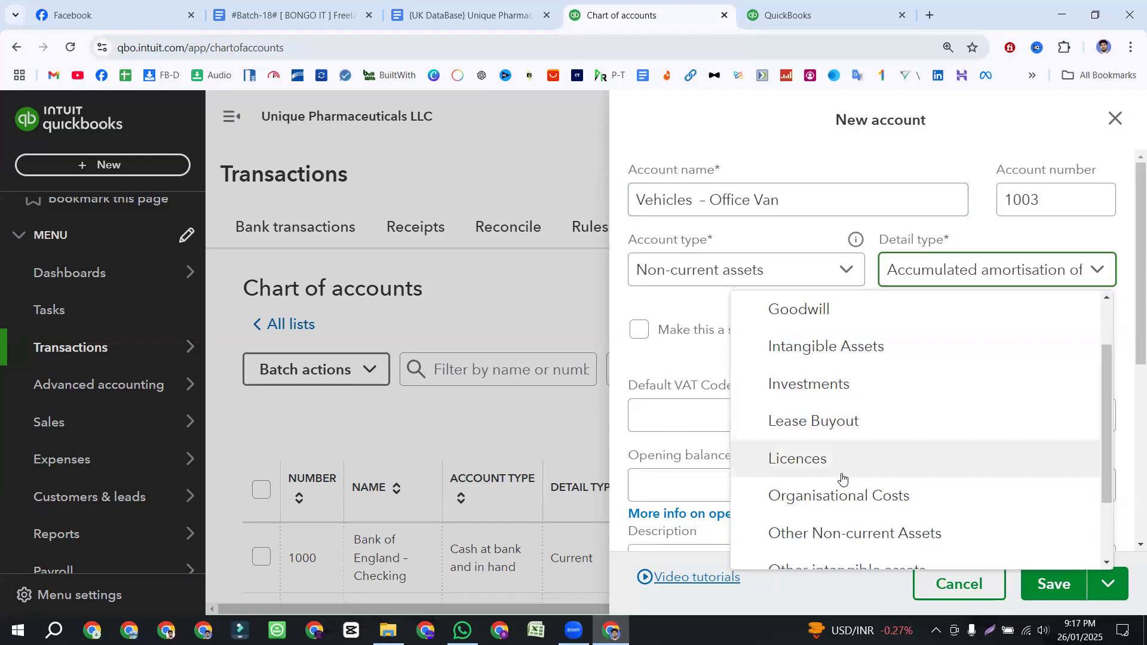
scroll(842, 478, "down", 2)
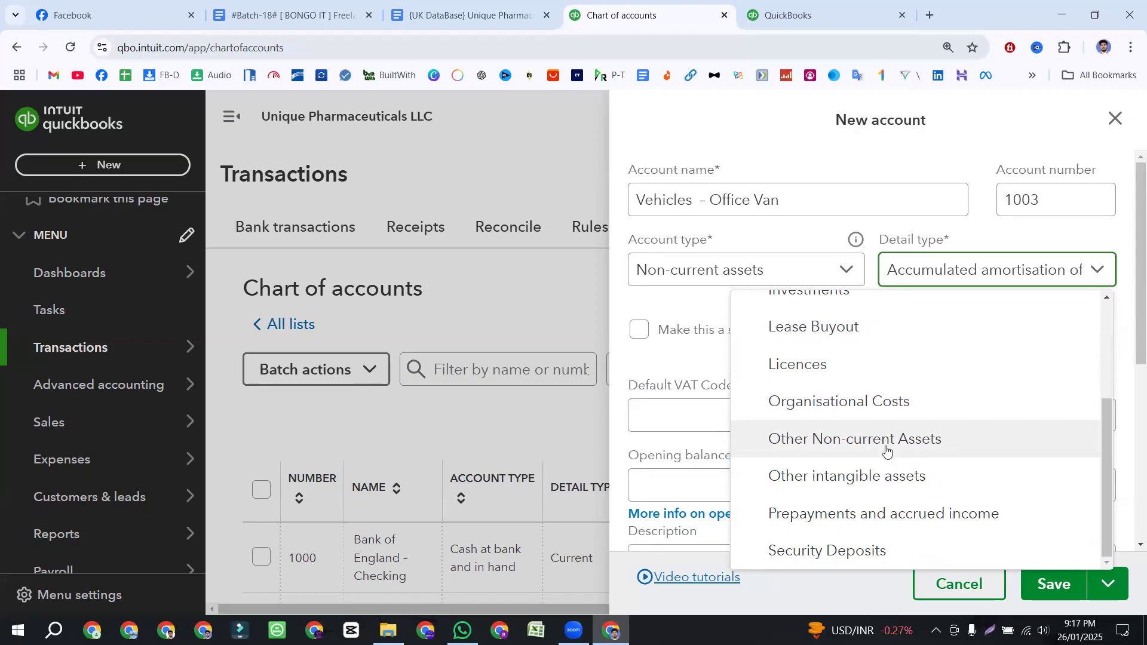
scroll(814, 436, "up", 3)
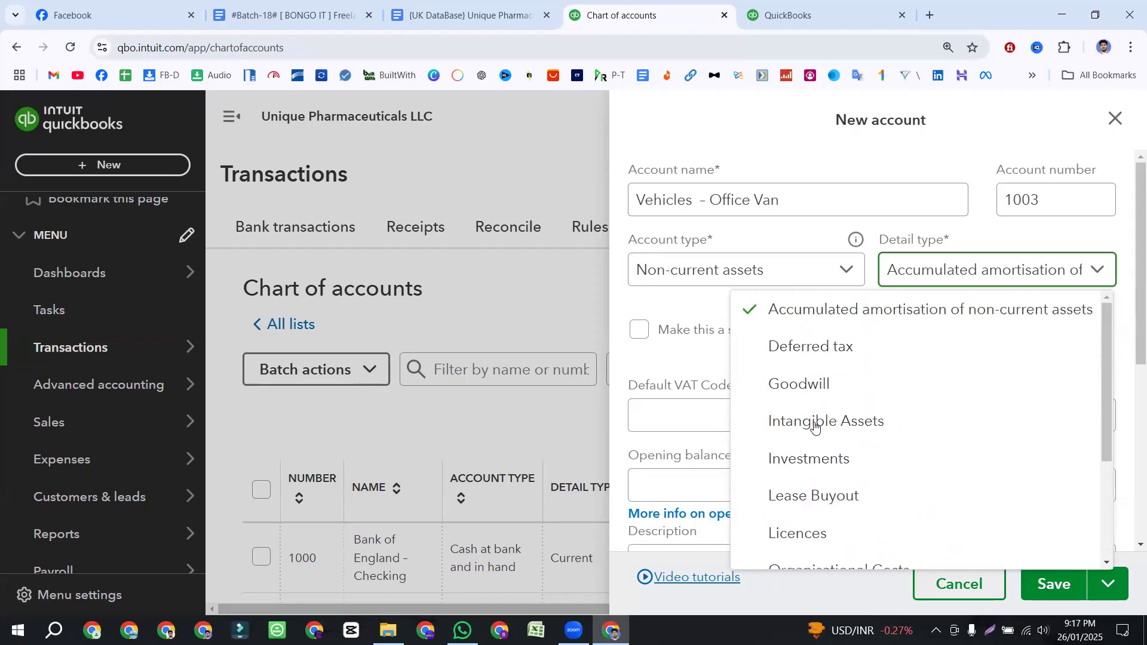
scroll(808, 495, "down", 3)
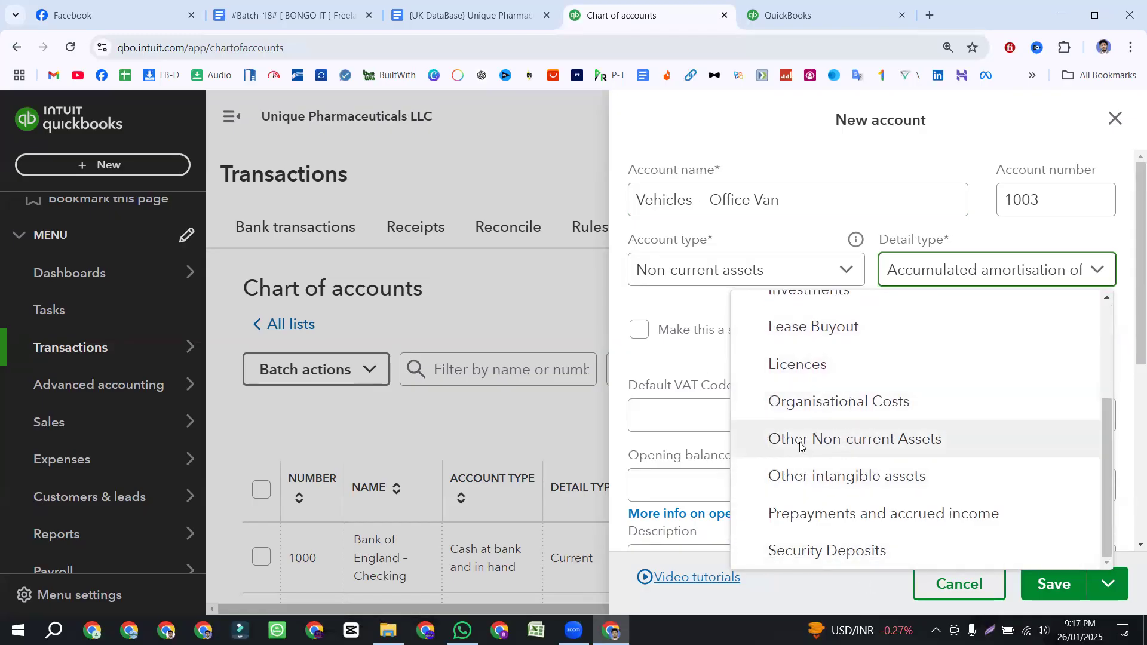
left_click(884, 446)
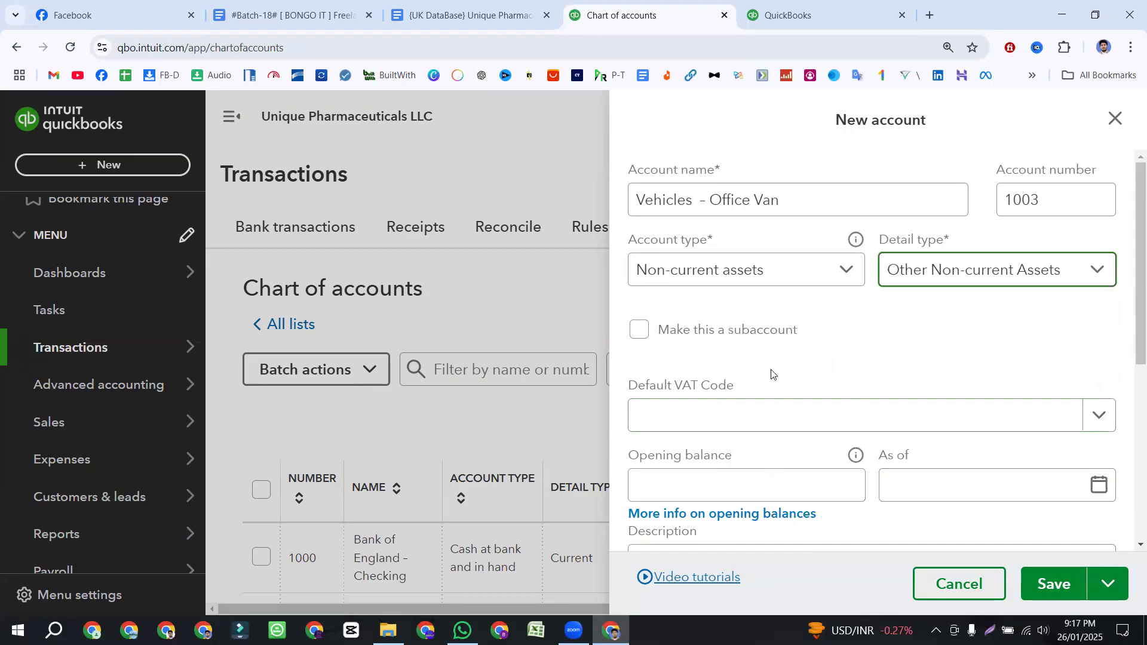
- Copy the account name Vehicles – Office Van into the new account's description and save the account
scroll(771, 374, "down", 1)
scroll(755, 317, "up", 1)
left_click(790, 201)
left_click_drag(789, 201, 635, 202)
key("ctrl+c")
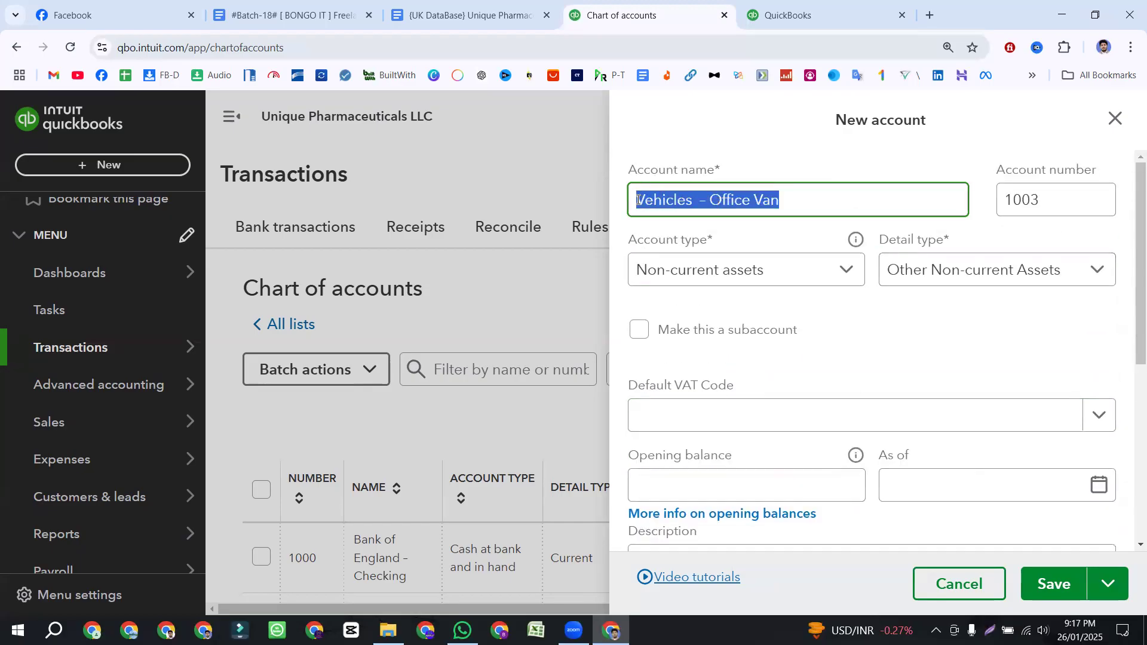
scroll(729, 322, "down", 5)
left_click(676, 269)
key("ctrl+v")
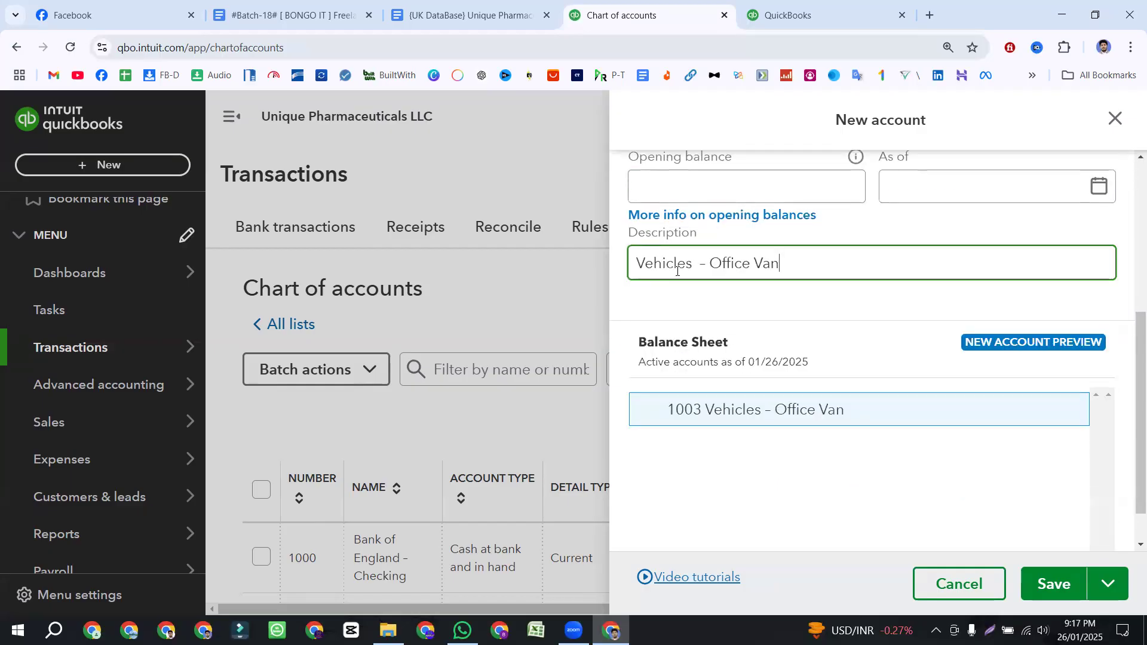
left_click(1053, 582)
- Switch to the UK DataBase document and copy the account name Depreciation from the Expenses section
left_click(447, 13)
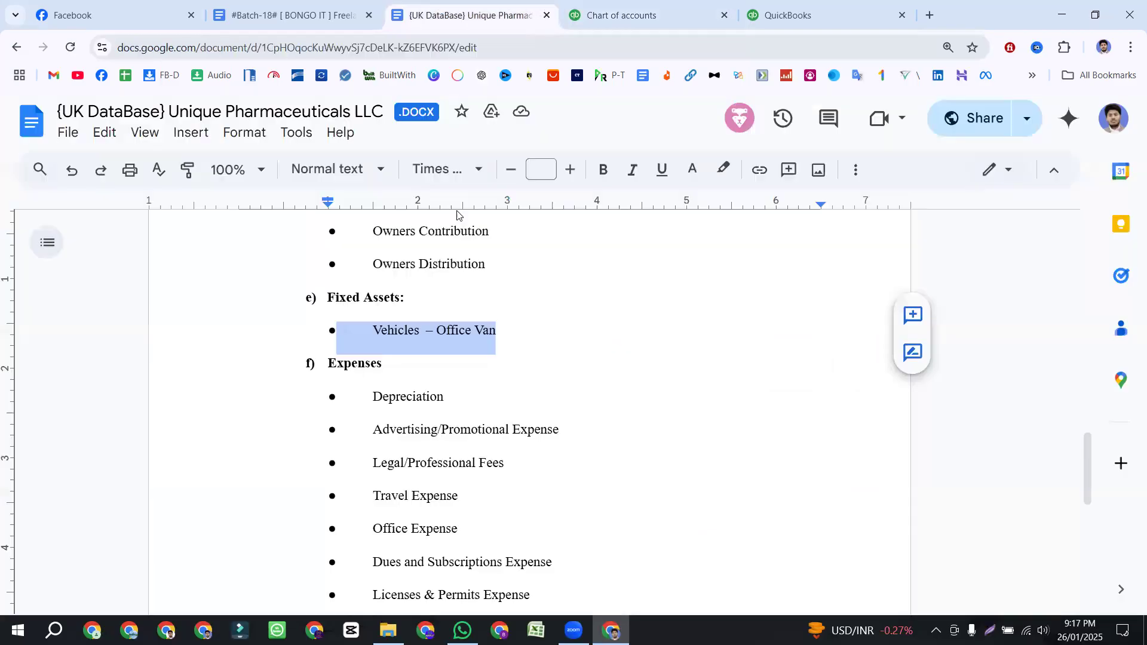
left_click(451, 358)
scroll(450, 359, "down", 1)
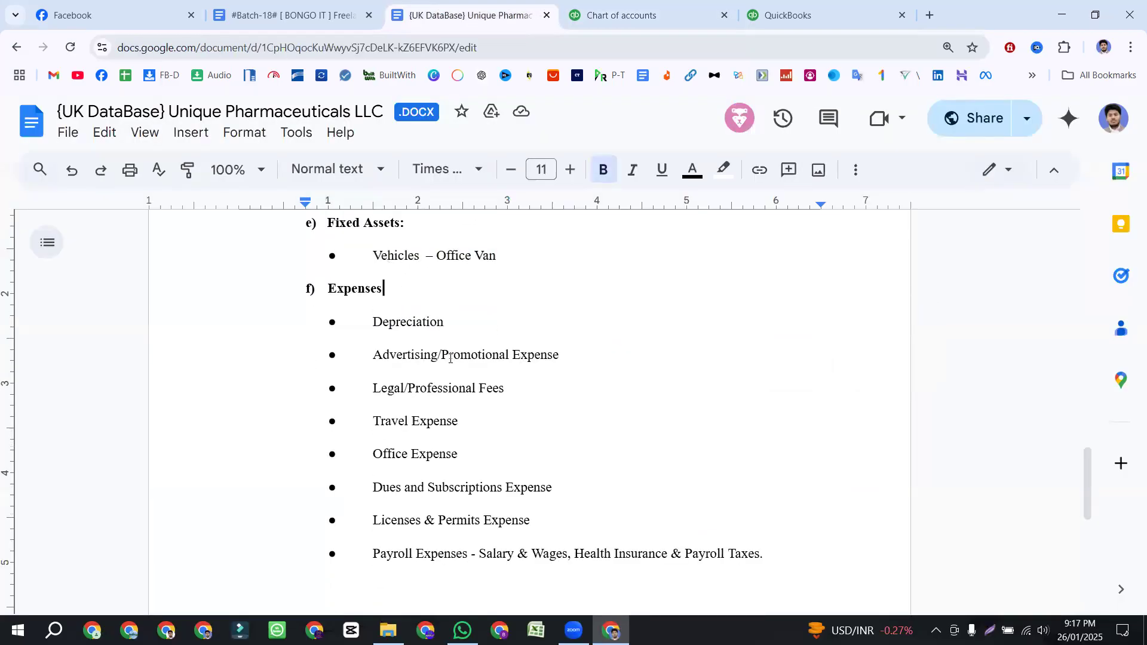
double_click(374, 320)
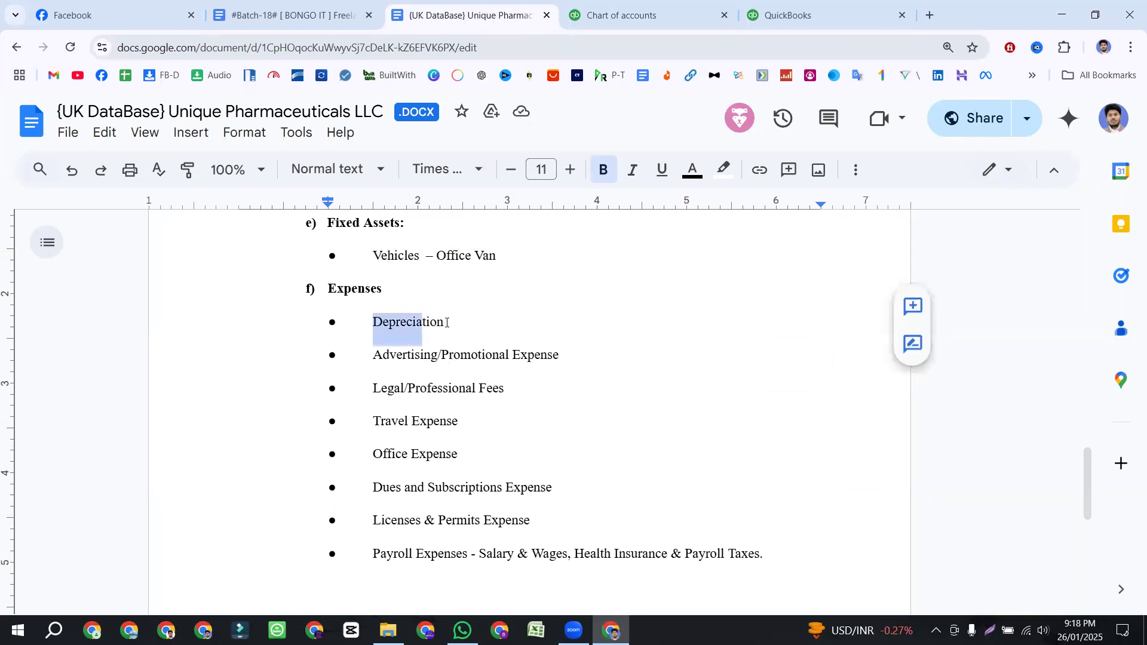
mouse_move(323, 288)
left_mouse_down()
mouse_move(405, 284)
mouse_move(330, 290)
left_mouse_up()
left_click(396, 321)
left_click_drag(371, 321, 448, 324)
key("ctrl+c")
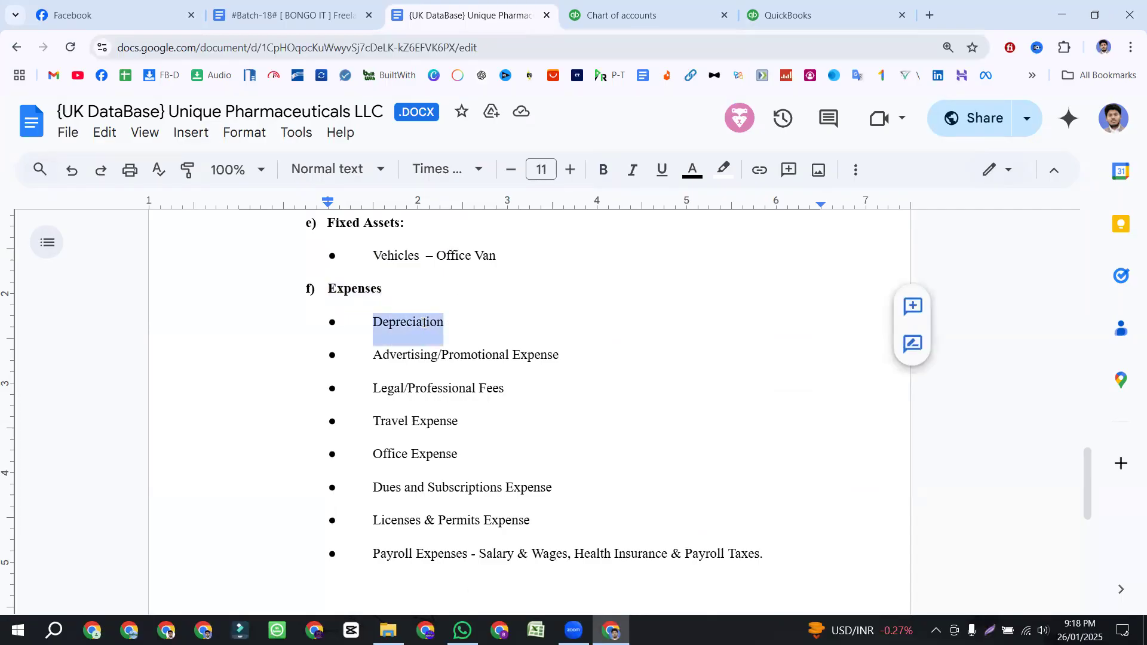
- Return to the QuickBooks chart of accounts and start a new account named Depreciation
left_click(621, 15)
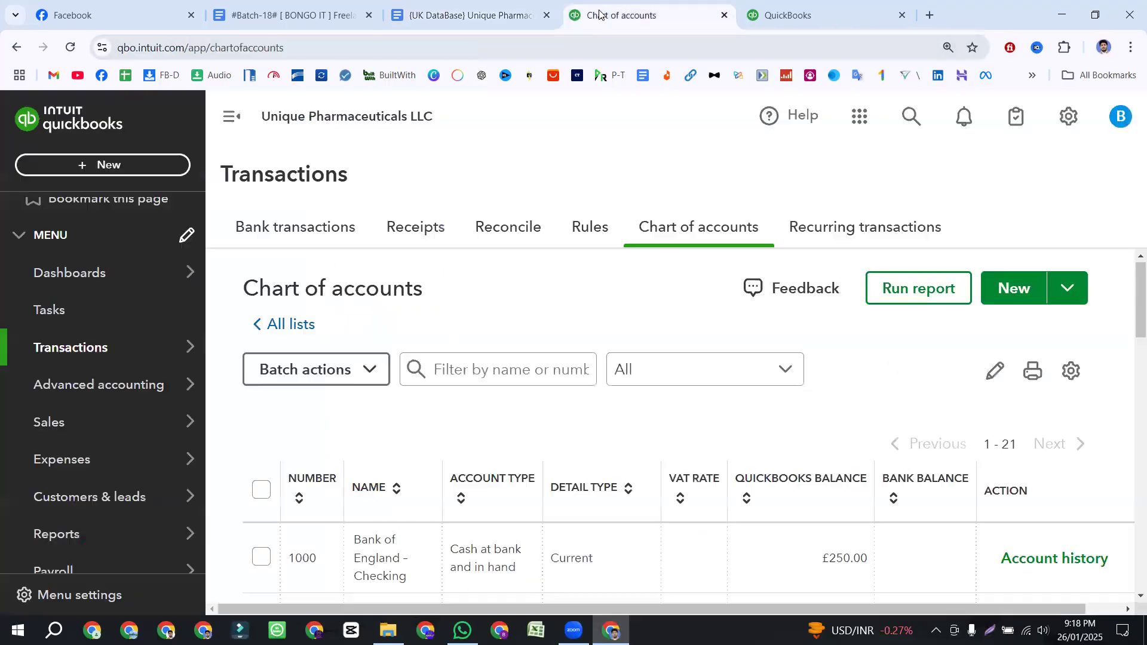
left_click(1004, 302)
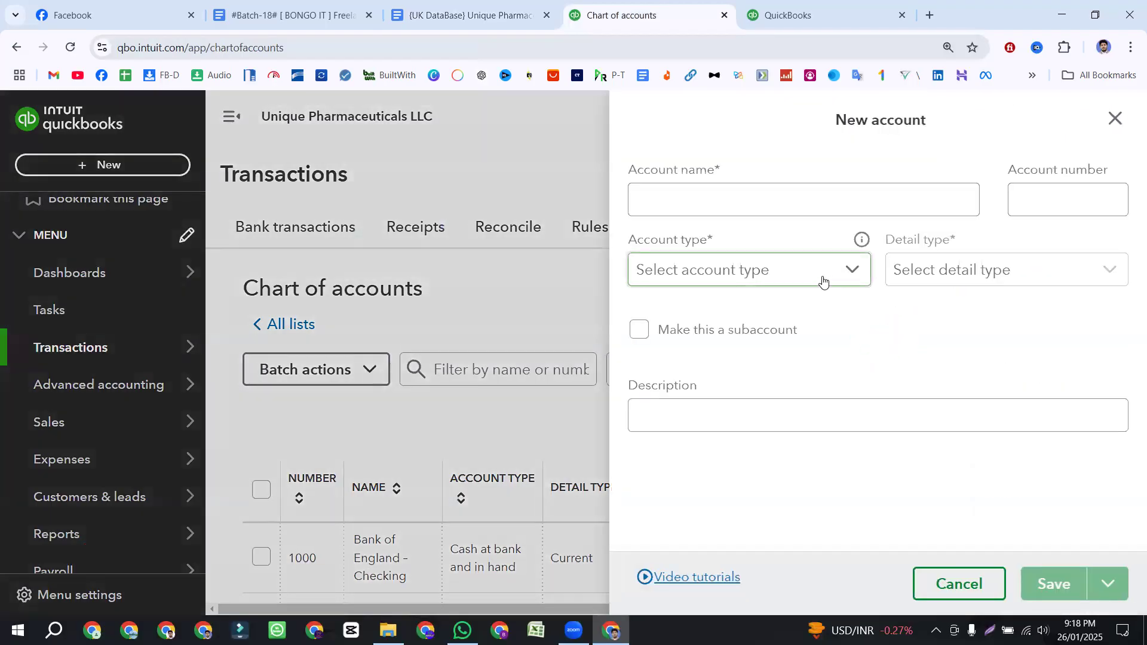
left_click(696, 198)
key("ctrl+v")
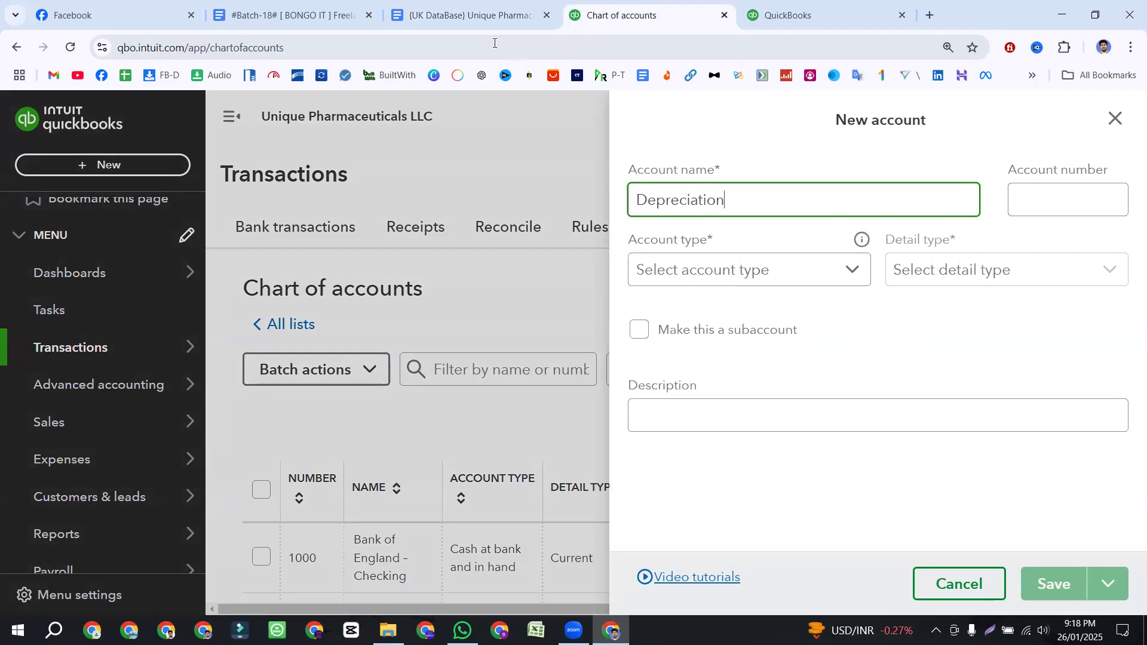
- Copy Depreciation from the UK DataBase document again and re-enter it as the new account's name in QuickBooks
left_click(478, 15)
left_click(481, 328)
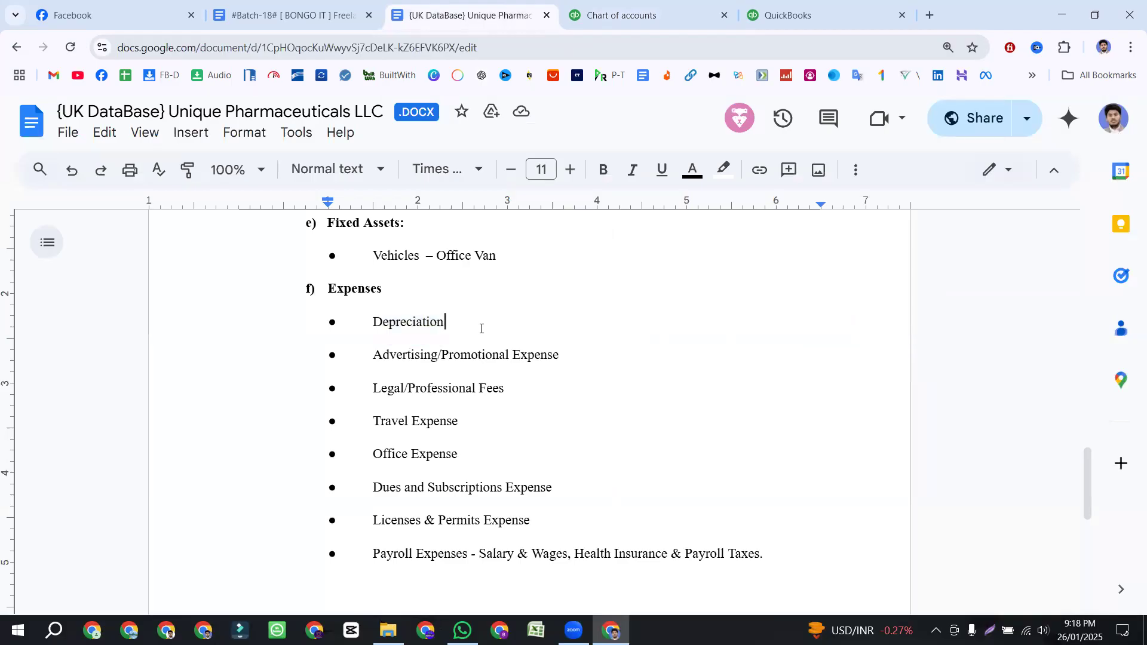
double_click(413, 323)
key("ctrl+c")
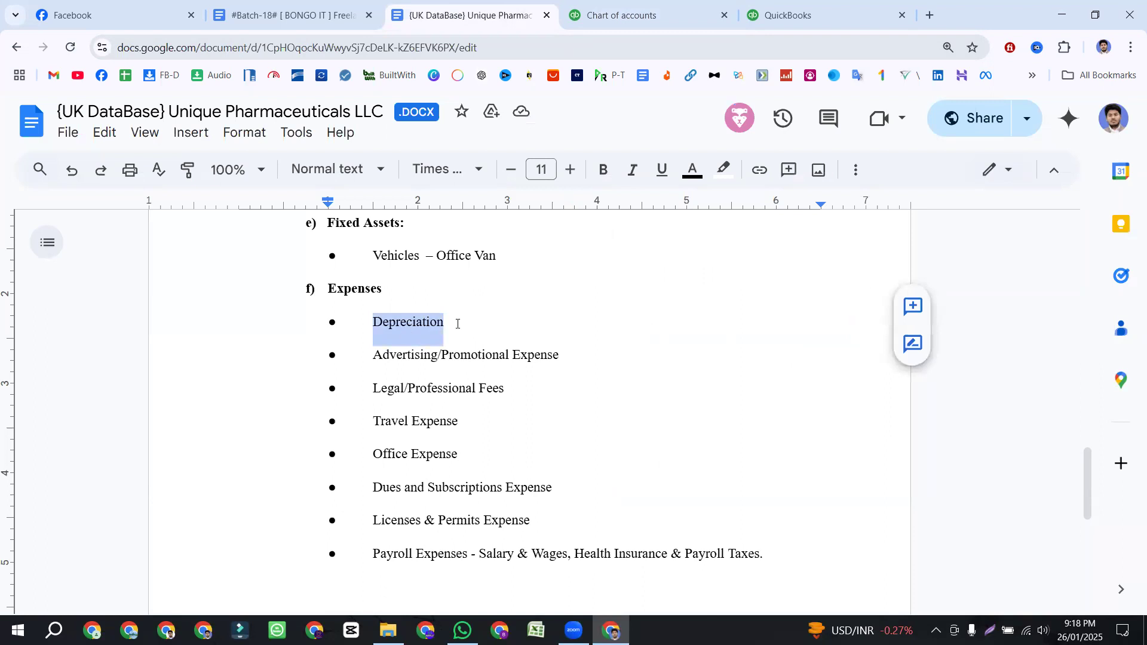
left_click(608, 15)
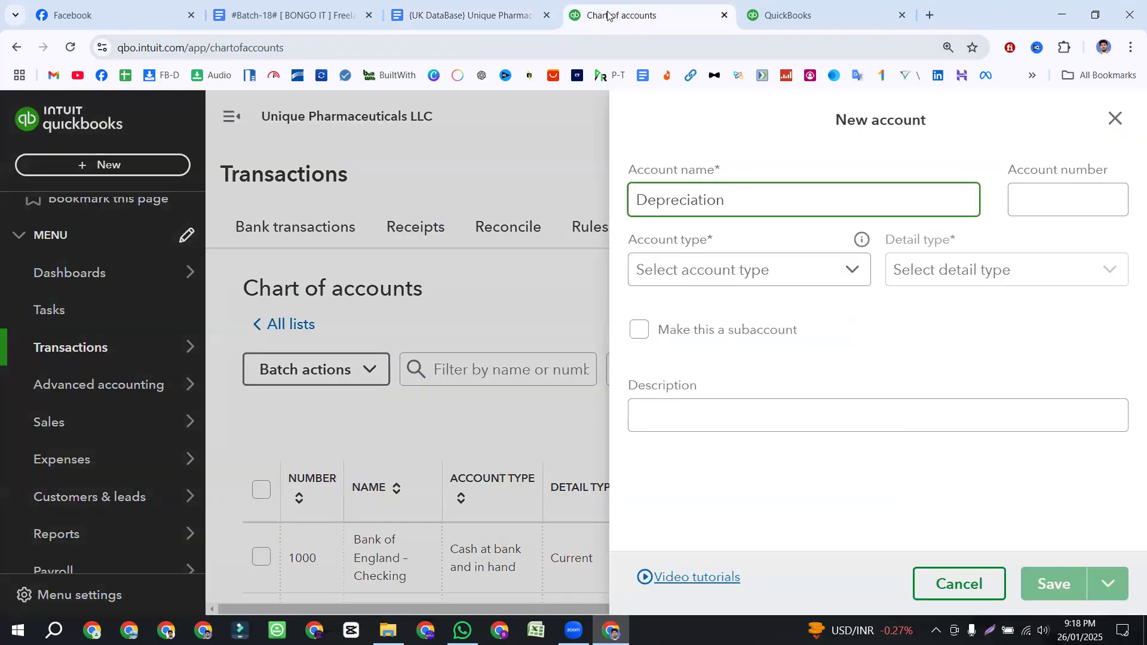
left_click_drag(729, 200, 637, 200)
key("ctrl+v")
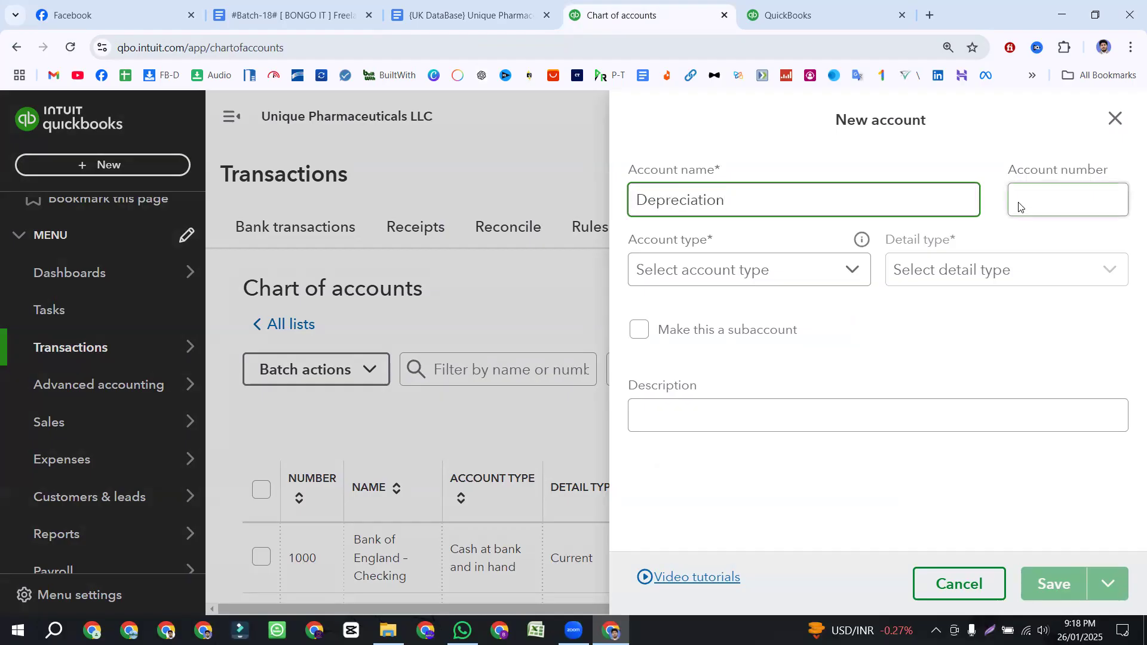
- Check the GAAP Standards section of the Batch-18 document for the starting digits of expense account numbers
left_click(454, 3)
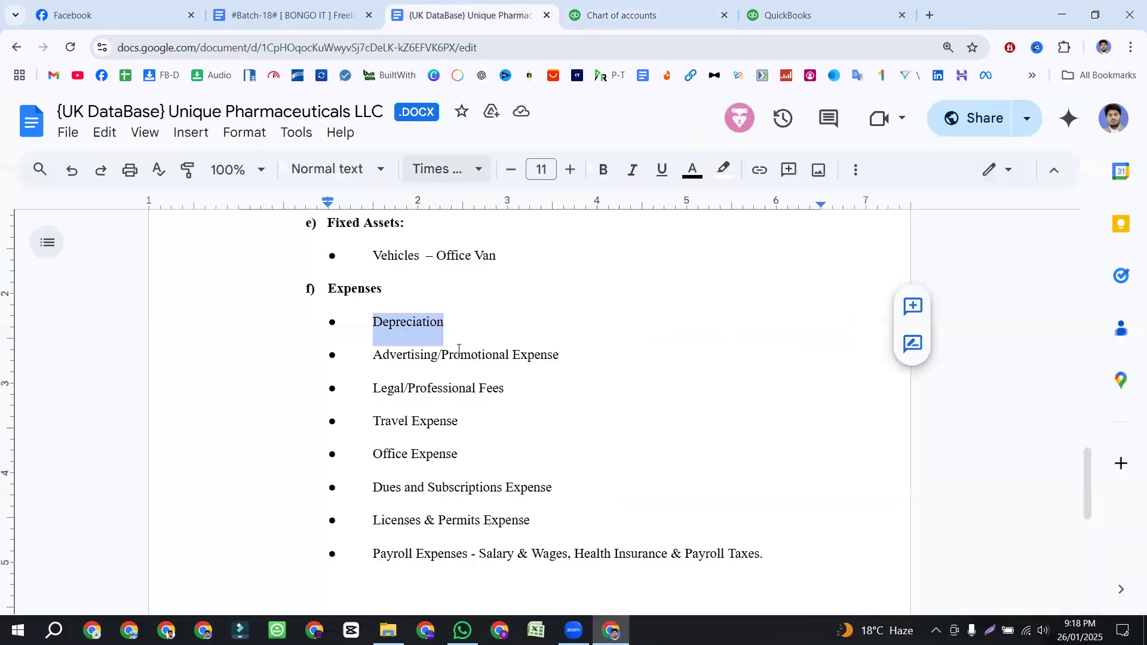
scroll(459, 348, "down", 6)
scroll(459, 348, "up", 2)
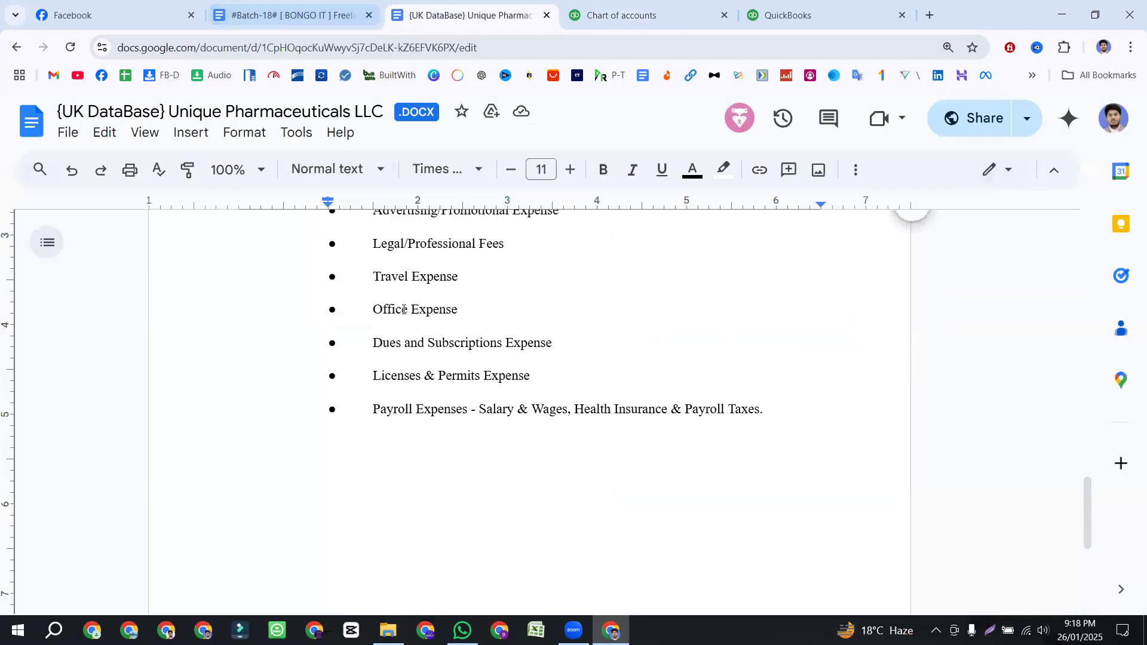
left_click(325, 5)
left_click_drag(408, 466, 585, 461)
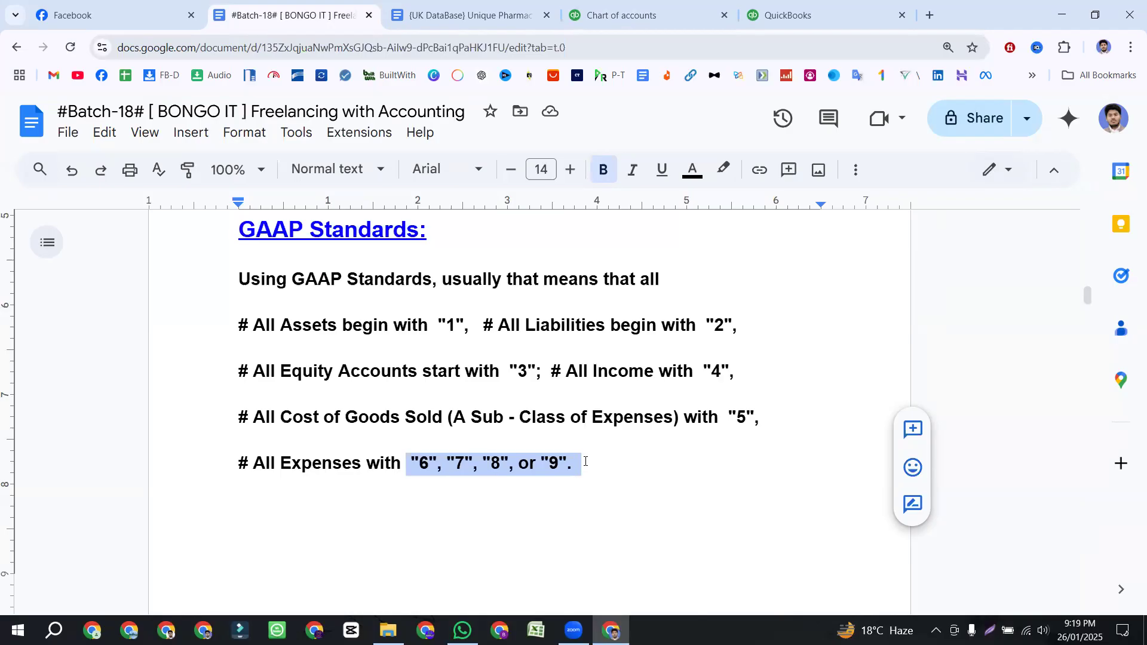
left_click(423, 464)
left_click_drag(419, 463, 427, 464)
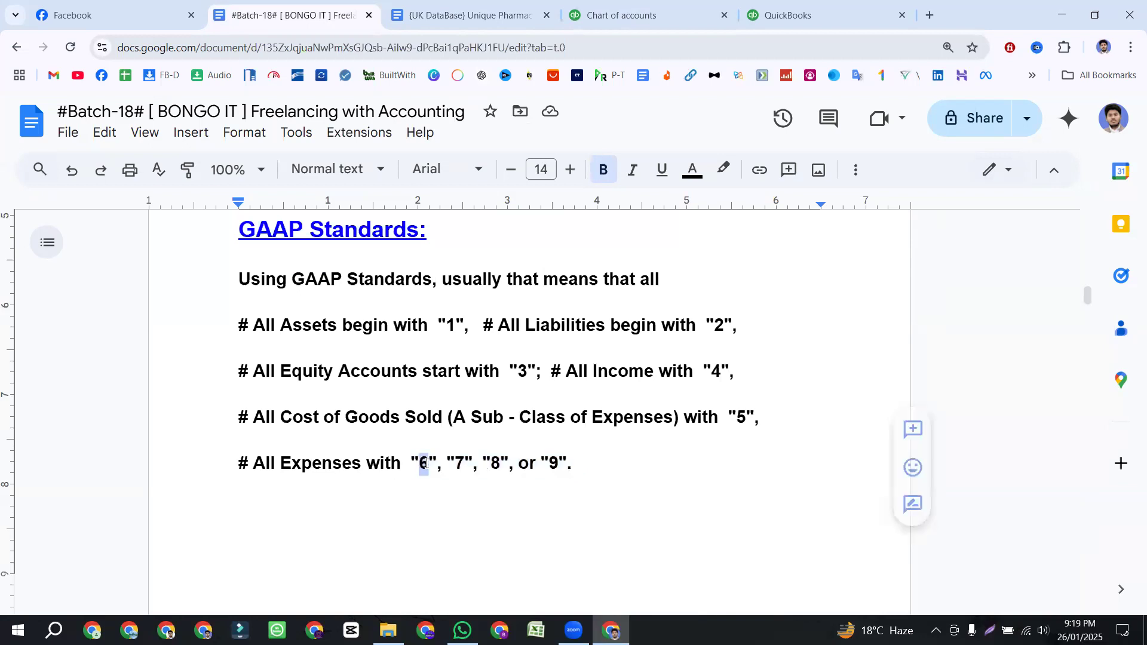
- Go back to the new Depreciation account in QuickBooks and set its account number to 6000
left_click(460, 15)
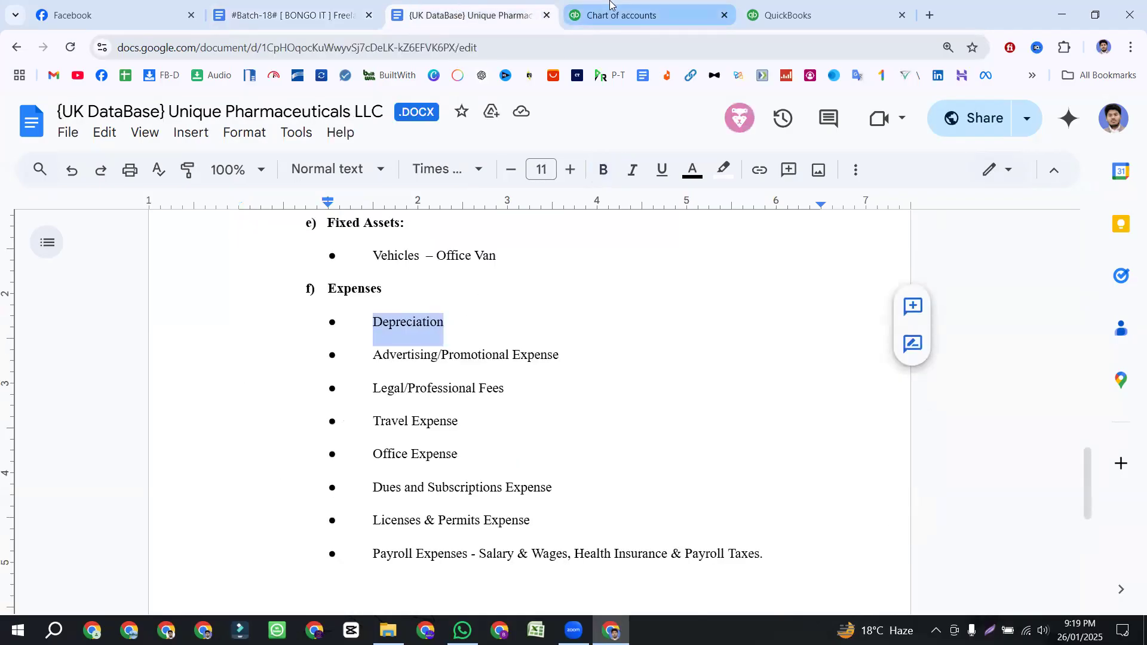
left_click(582, 13)
left_click(1046, 196)
type("6")
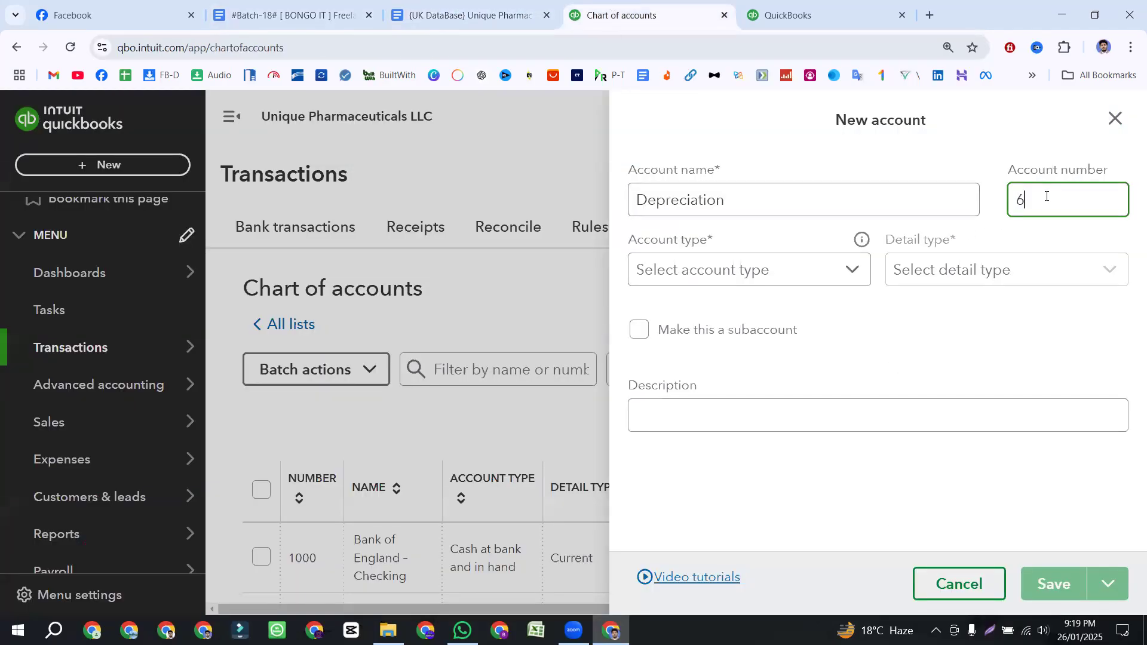
type("000")
left_click(743, 214)
- Try Expenses as the account type for the new Depreciation account
left_click(681, 270)
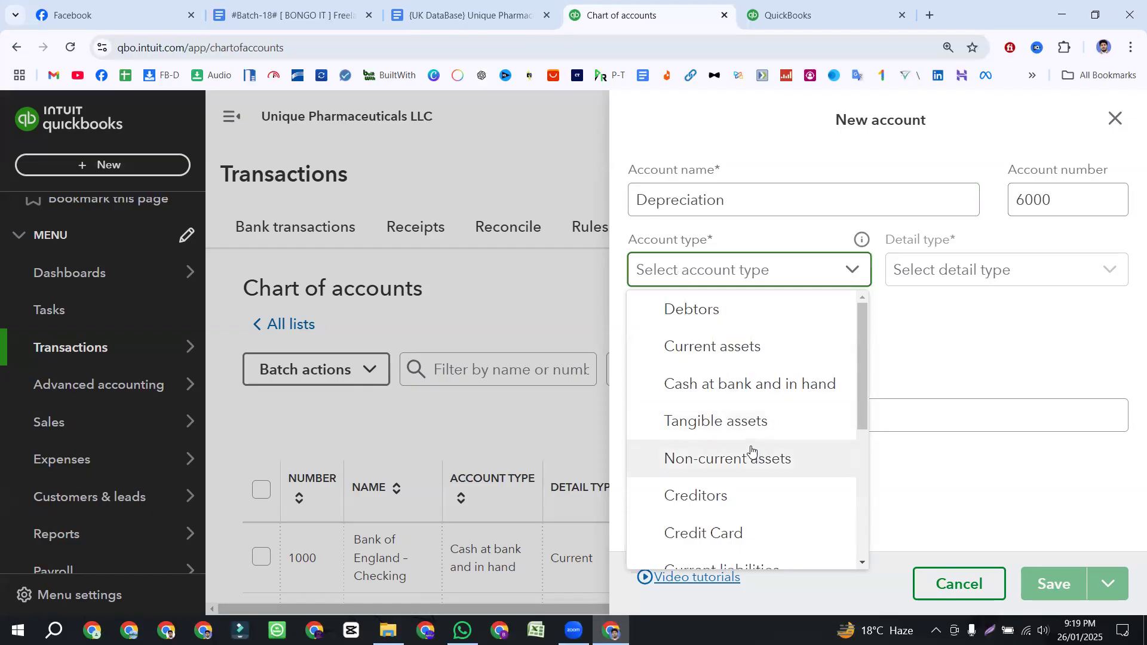
scroll(743, 454, "down", 5)
scroll(743, 438, "up", 5)
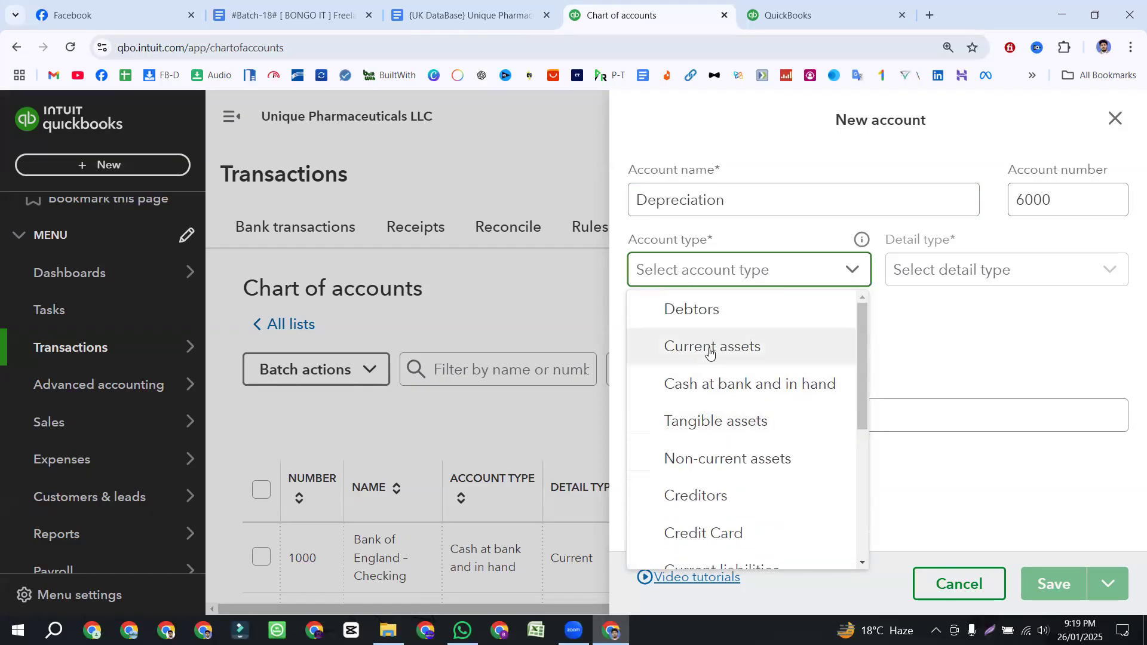
scroll(699, 334, "down", 5)
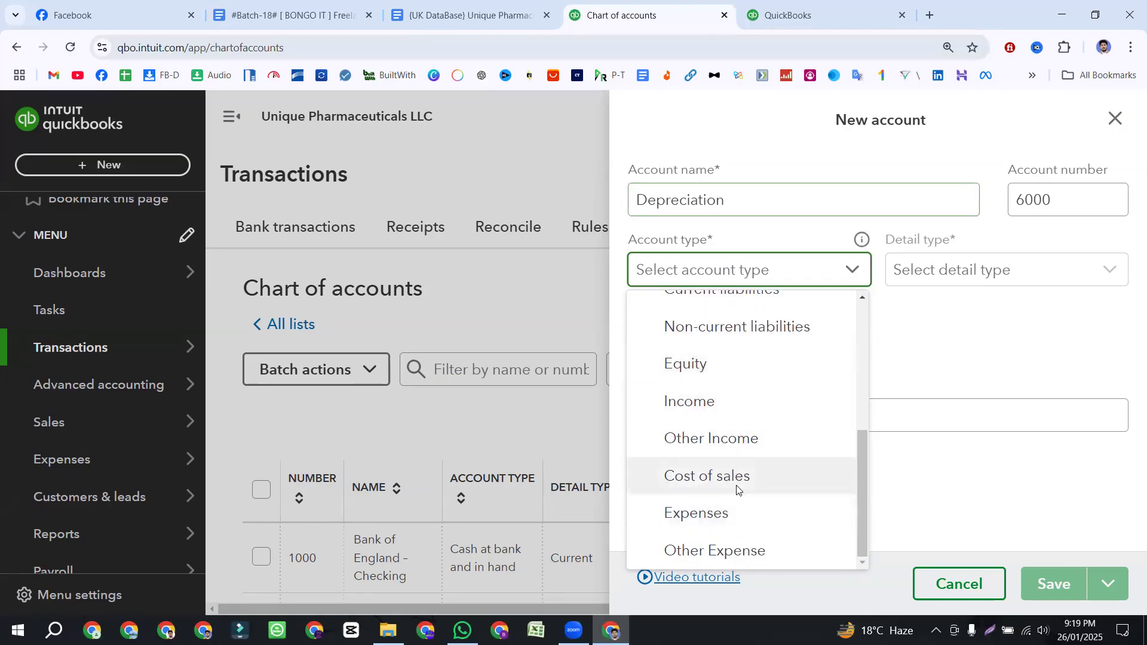
left_click(734, 516)
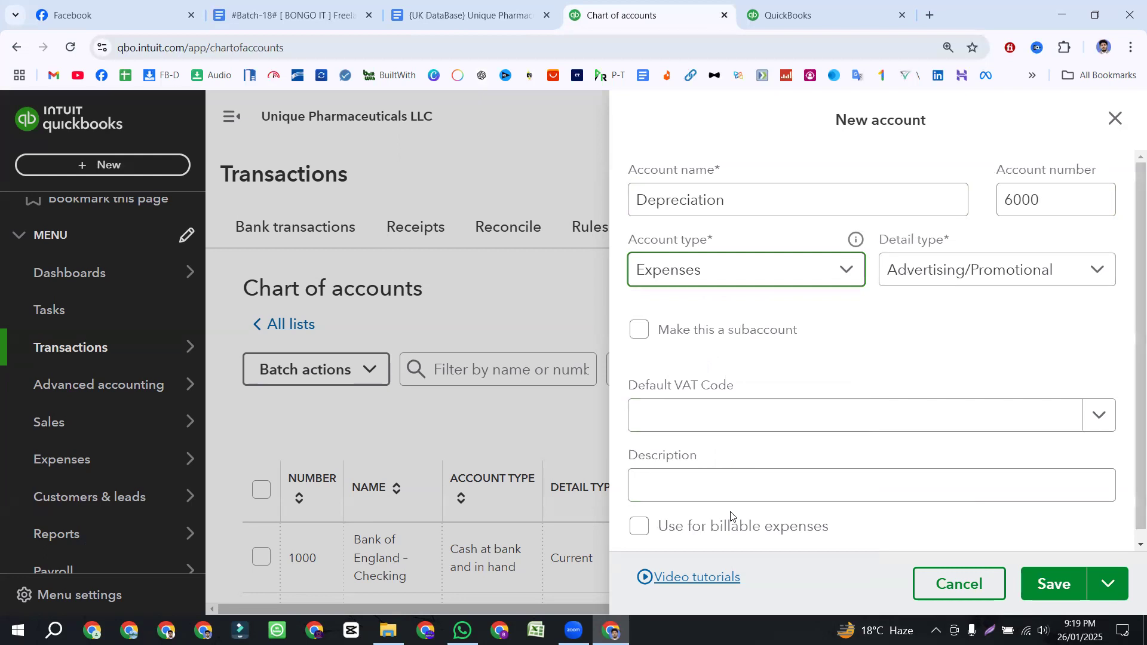
- Look through the detail types offered under the Expenses account type for one that suits depreciation
left_click(983, 270)
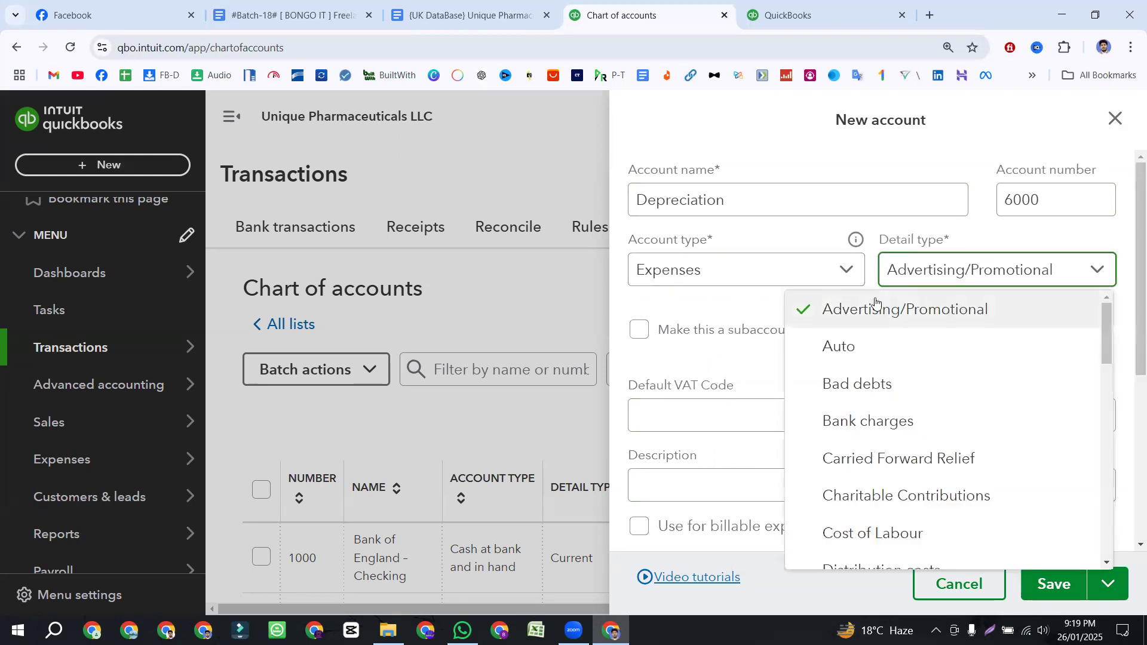
scroll(914, 418, "down", 1)
scroll(914, 429, "down", 4)
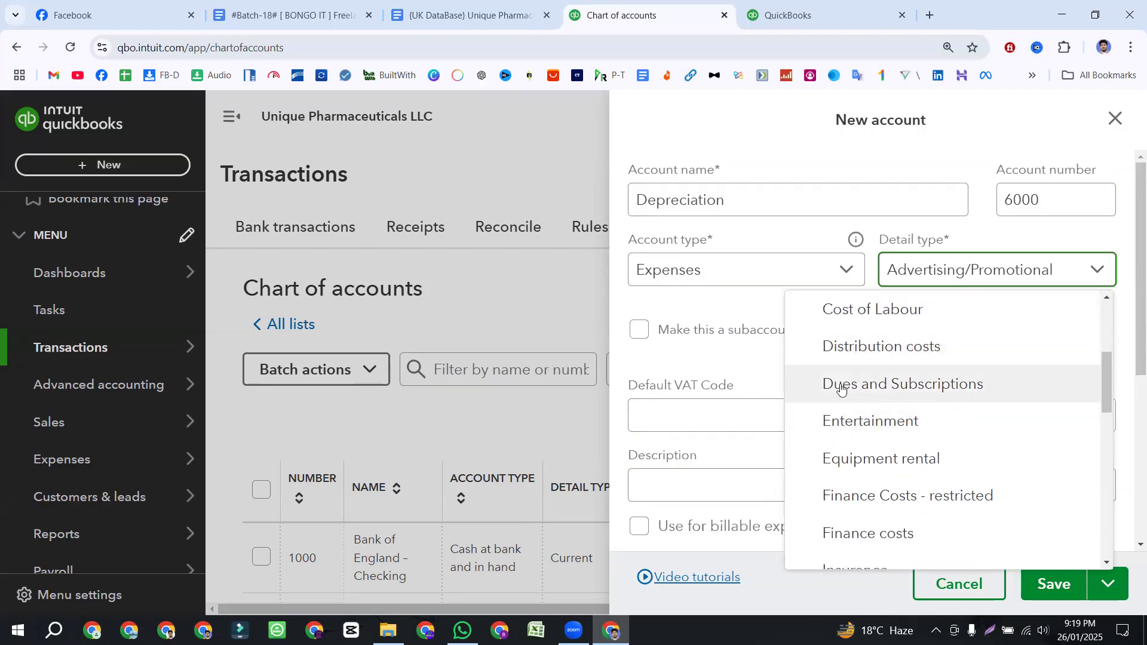
scroll(981, 390, "down", 5)
scroll(982, 390, "down", 8)
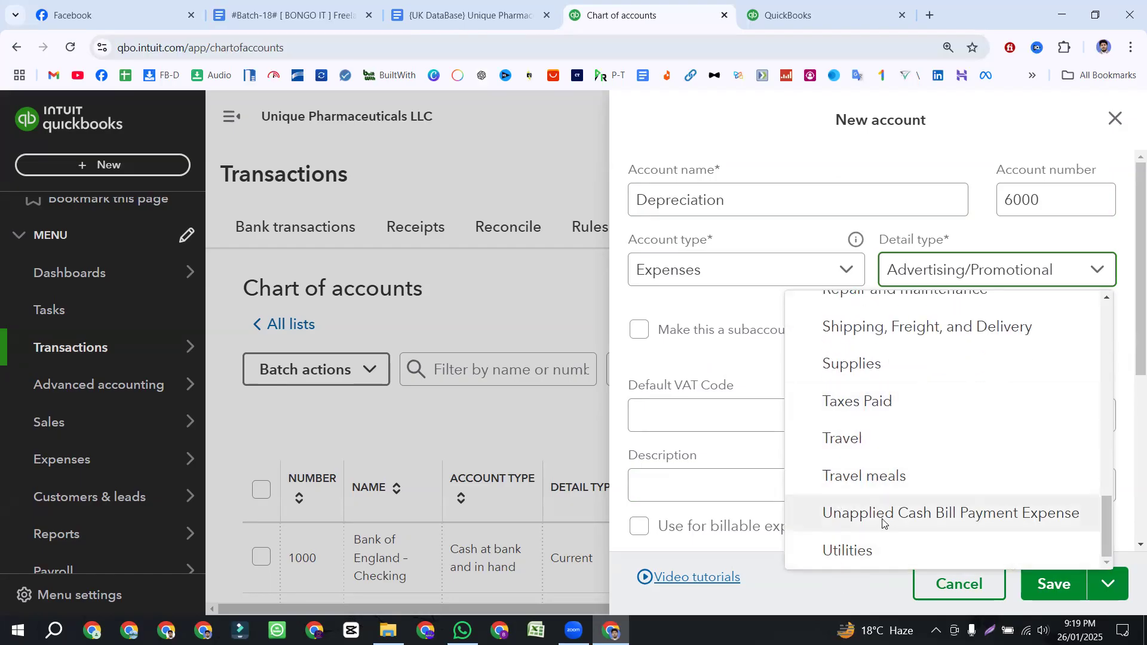
scroll(884, 514, "up", 20)
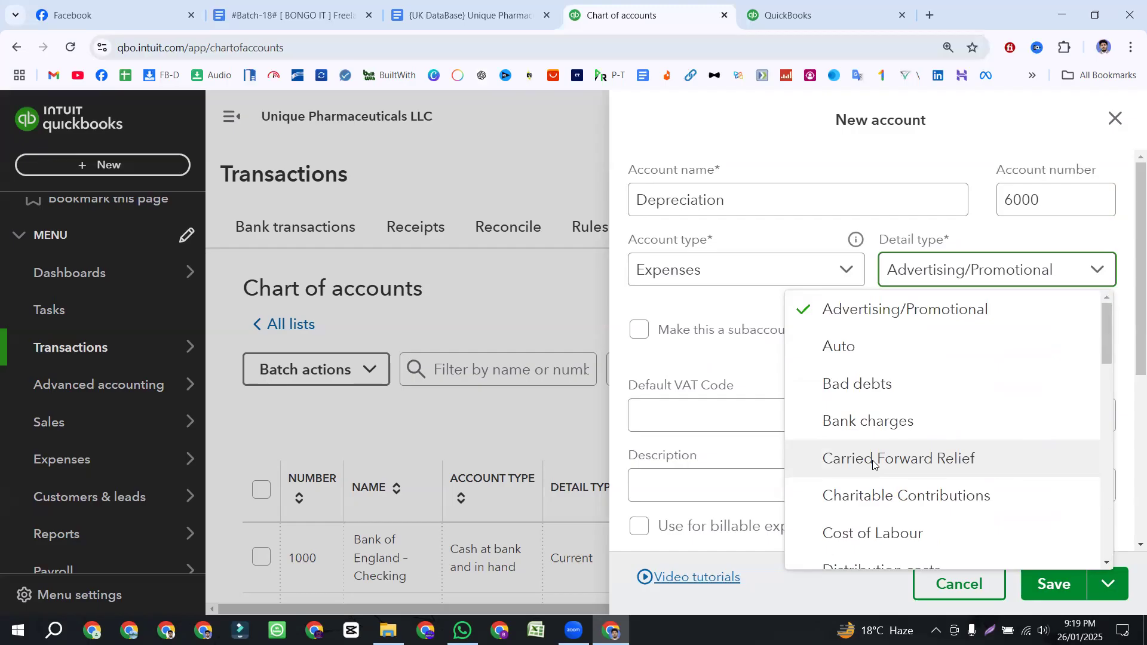
left_click(704, 272)
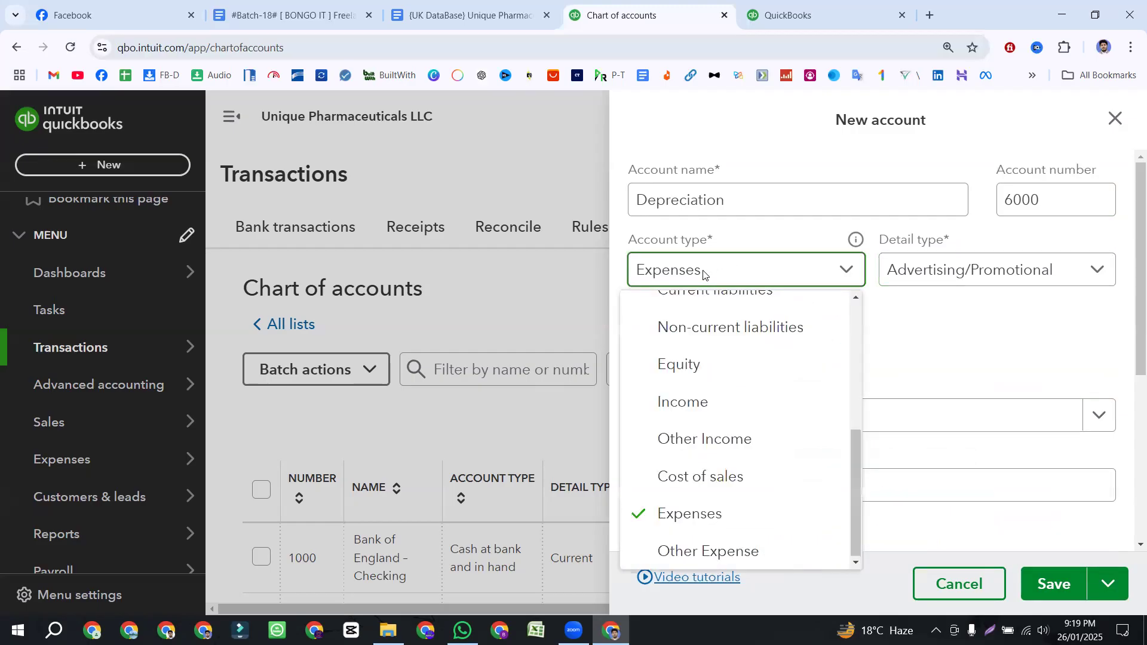
left_click(701, 519)
left_click(944, 274)
scroll(904, 367, "down", 4)
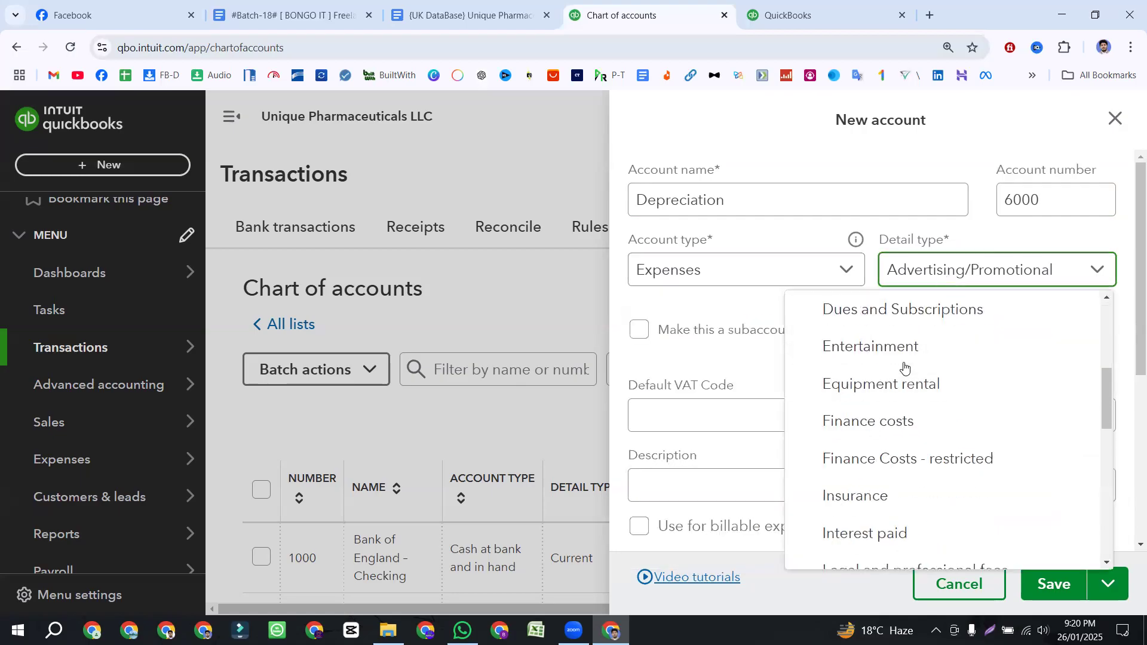
scroll(904, 368, "down", 5)
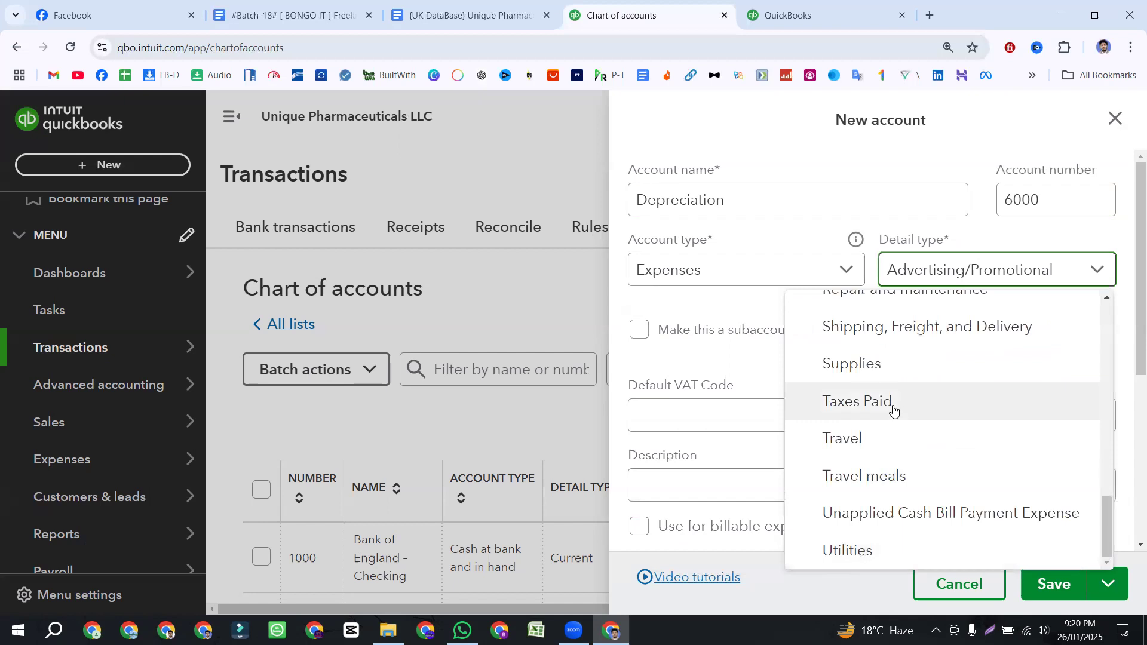
- Set the new account's type to Other Expense and its detail type to Depreciation
left_click(687, 271)
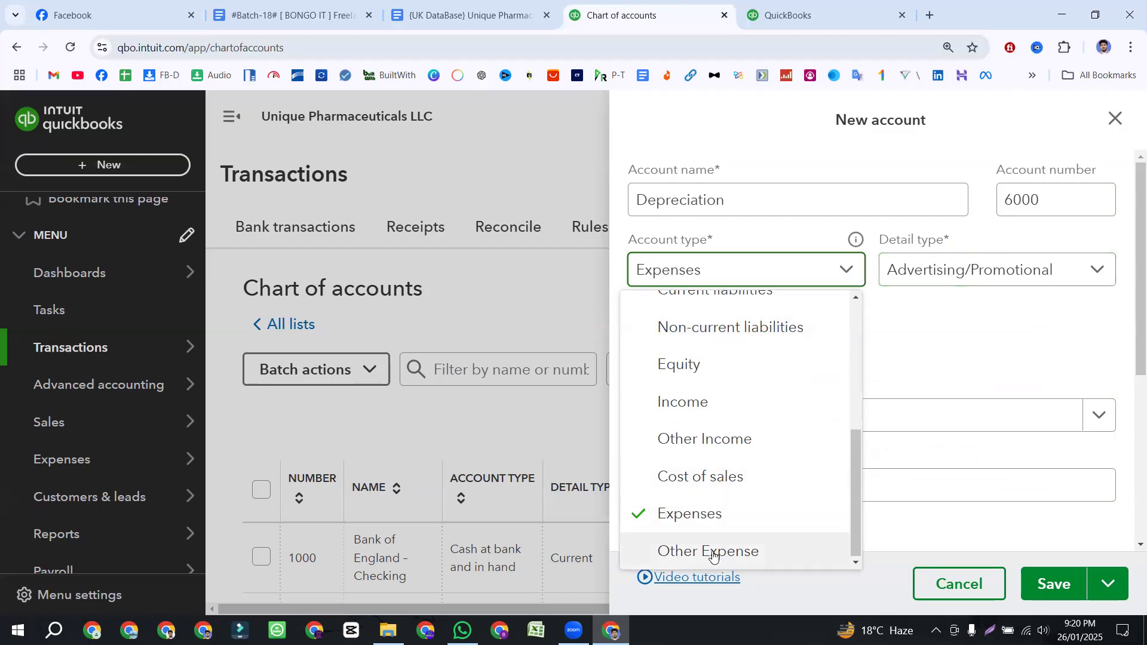
left_click(680, 559)
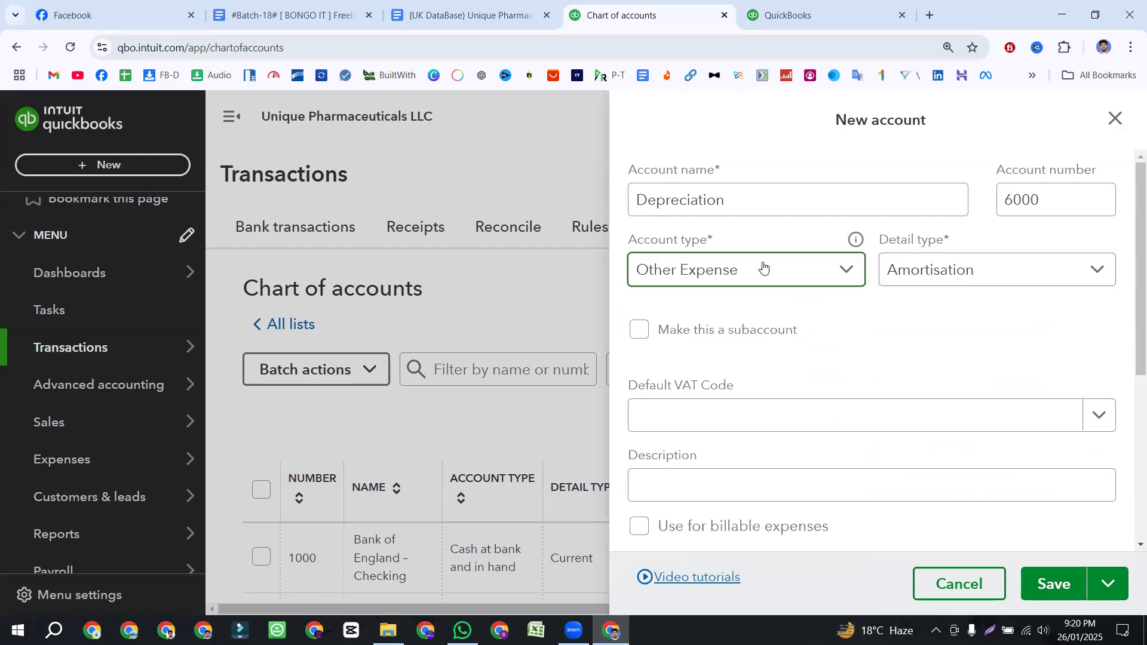
left_click(961, 270)
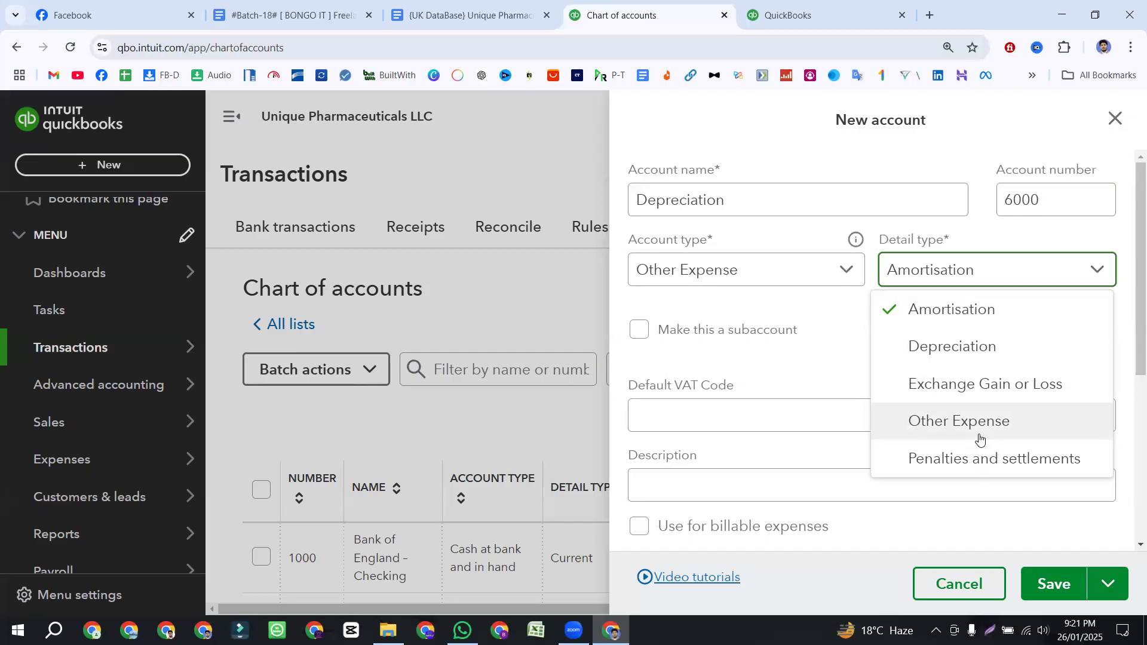
left_click(708, 278)
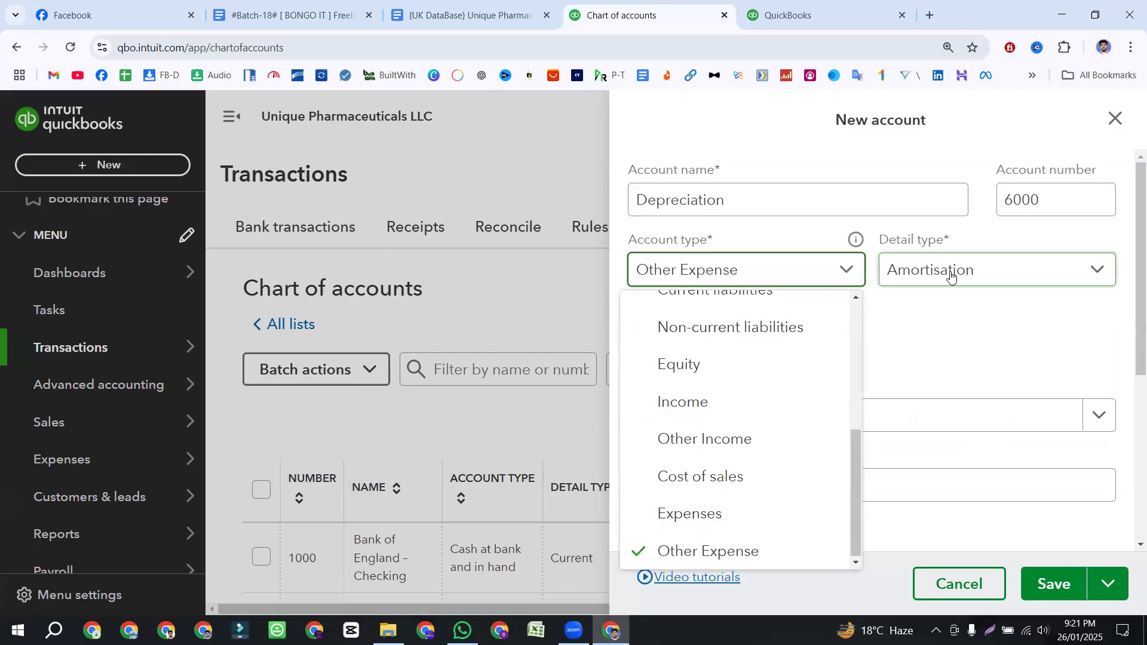
left_click(730, 552)
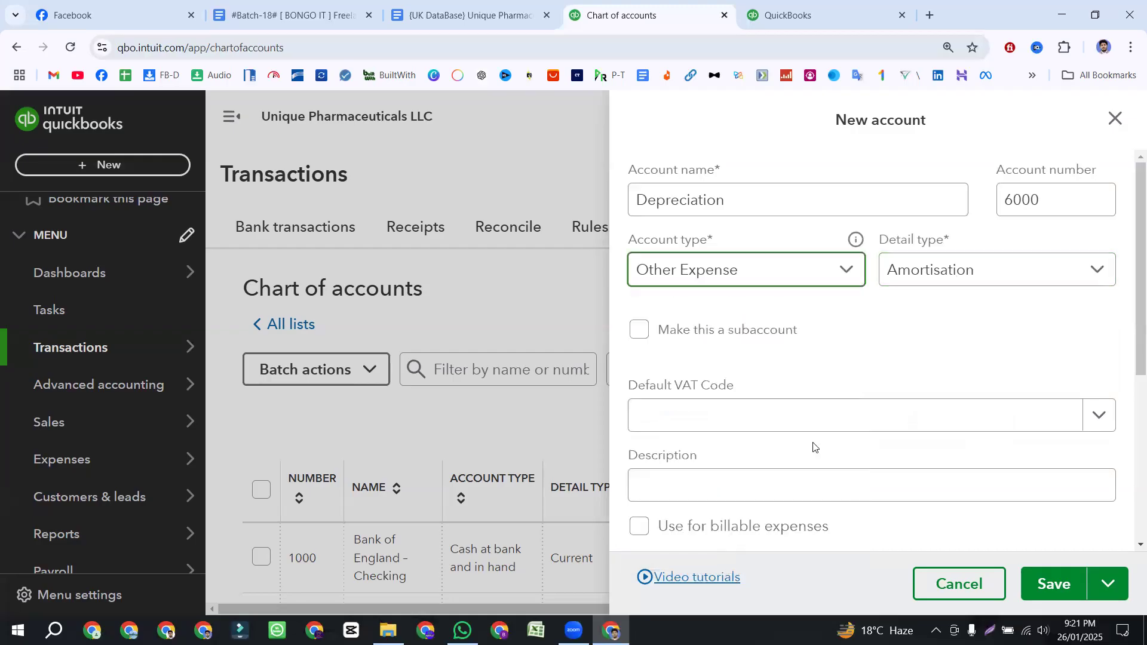
left_click(931, 270)
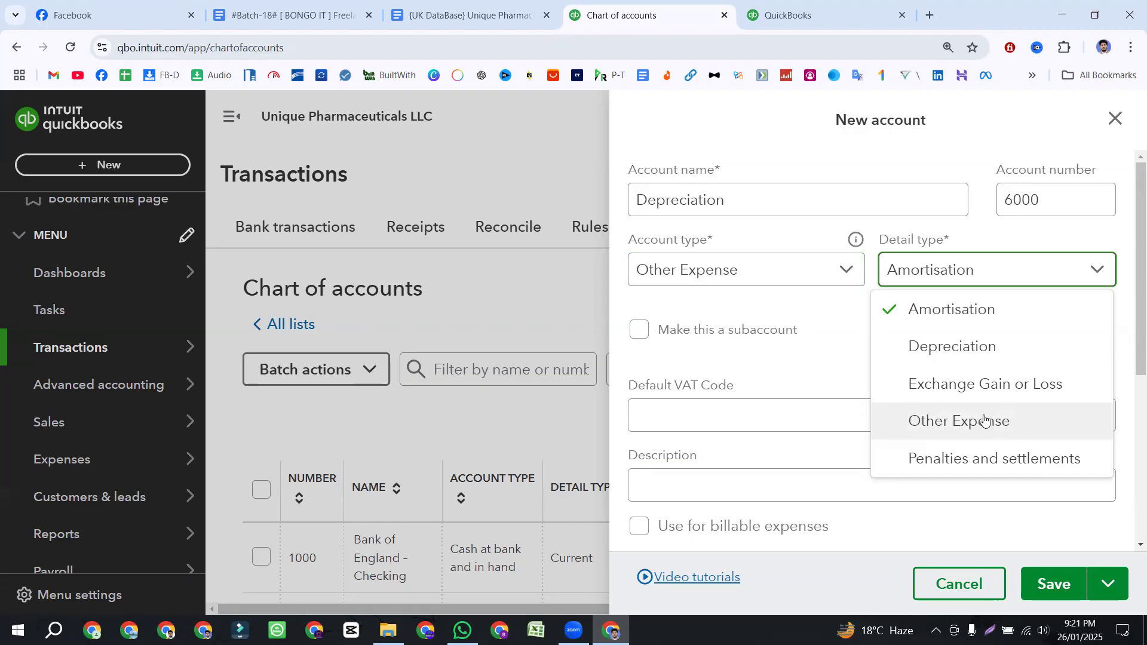
left_click(938, 351)
left_click(727, 263)
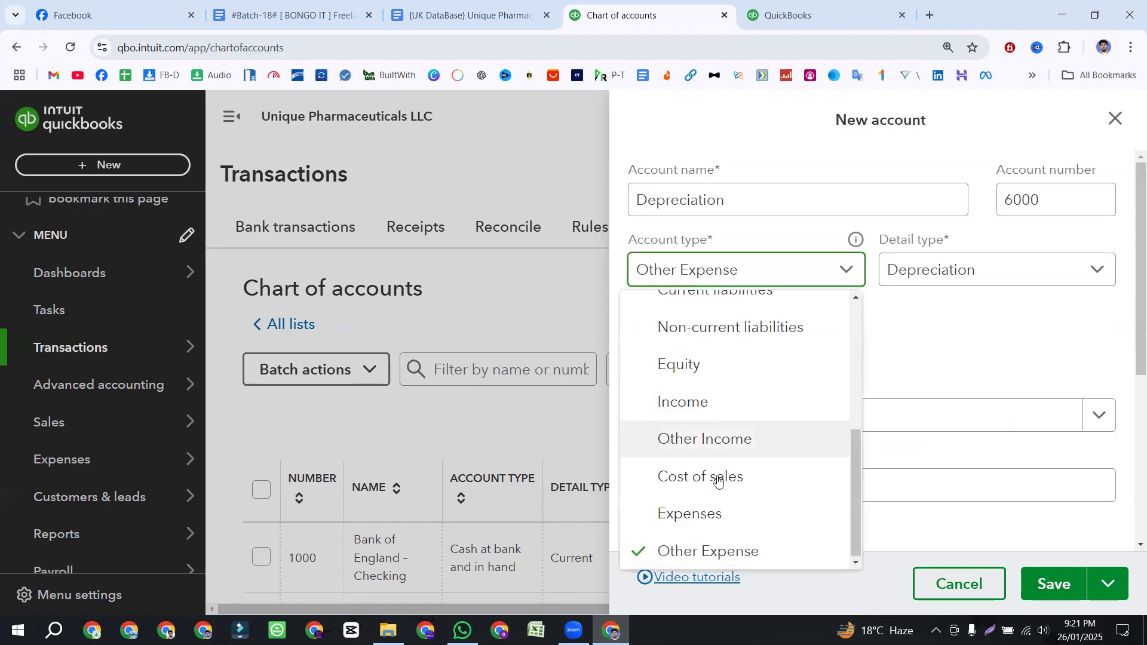
left_click(717, 558)
left_click(929, 280)
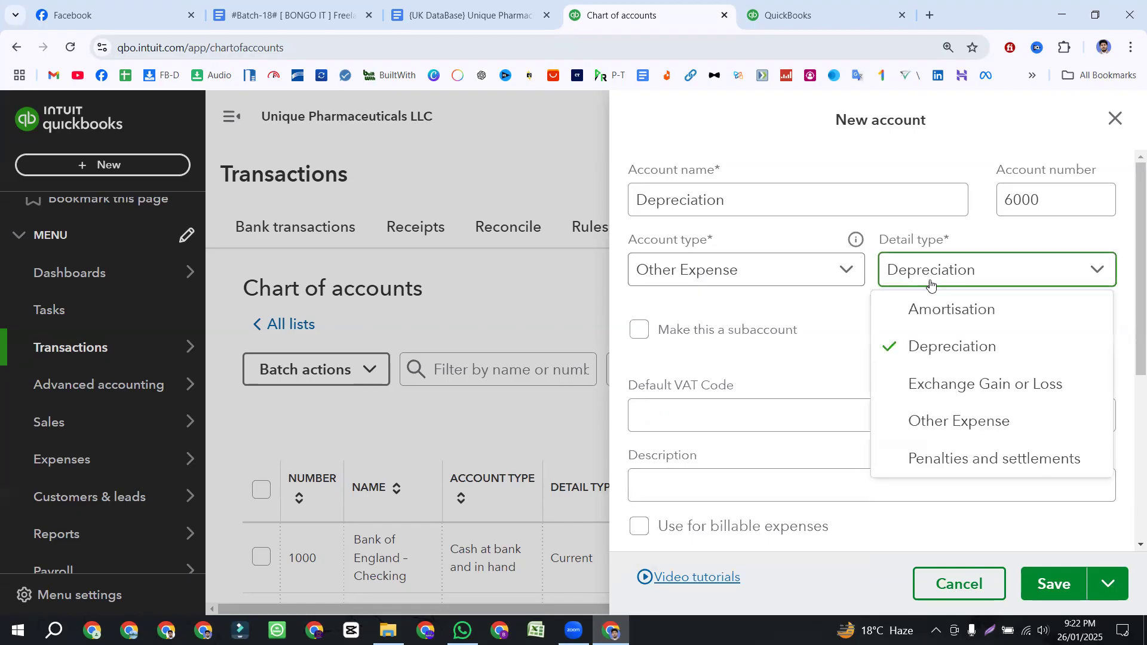
left_click_drag(951, 409, 944, 349)
left_click(960, 285)
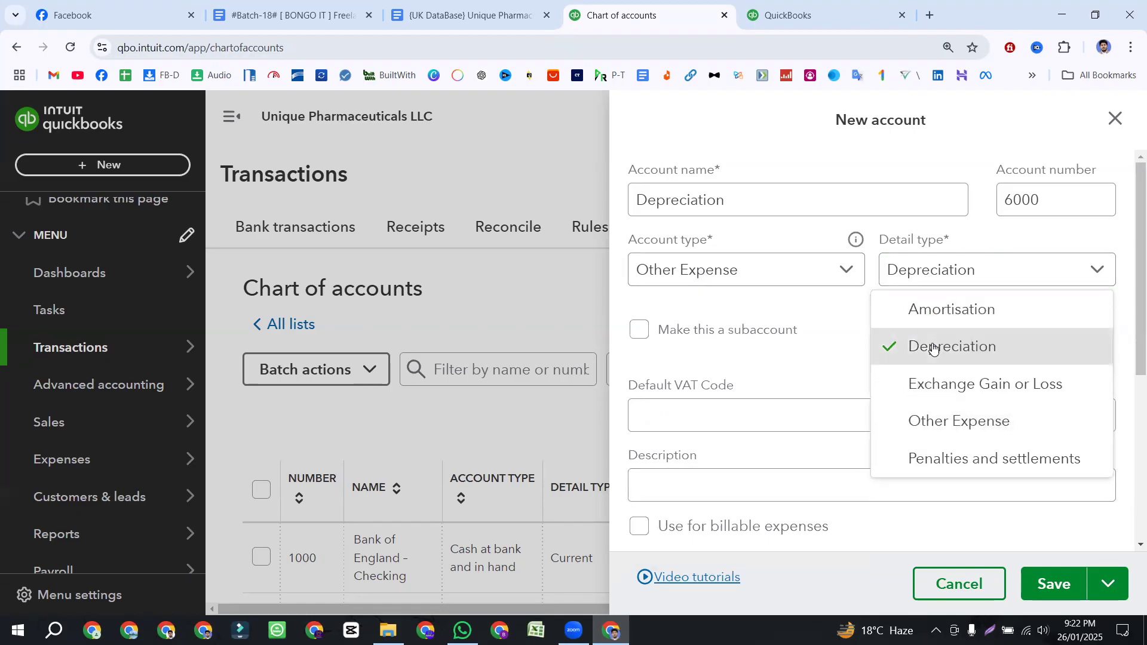
- Enter Depreciation as the new account's description, reusing the previously copied text
scroll(857, 300, "down", 3)
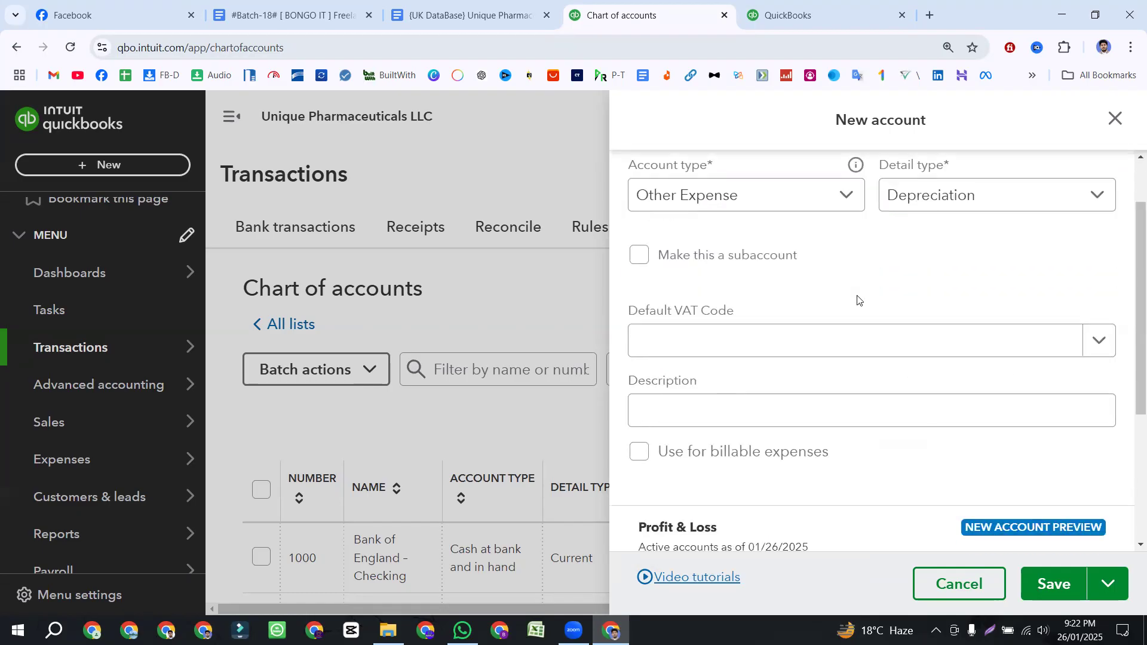
left_click(664, 338)
type("6")
key("BackSpace")
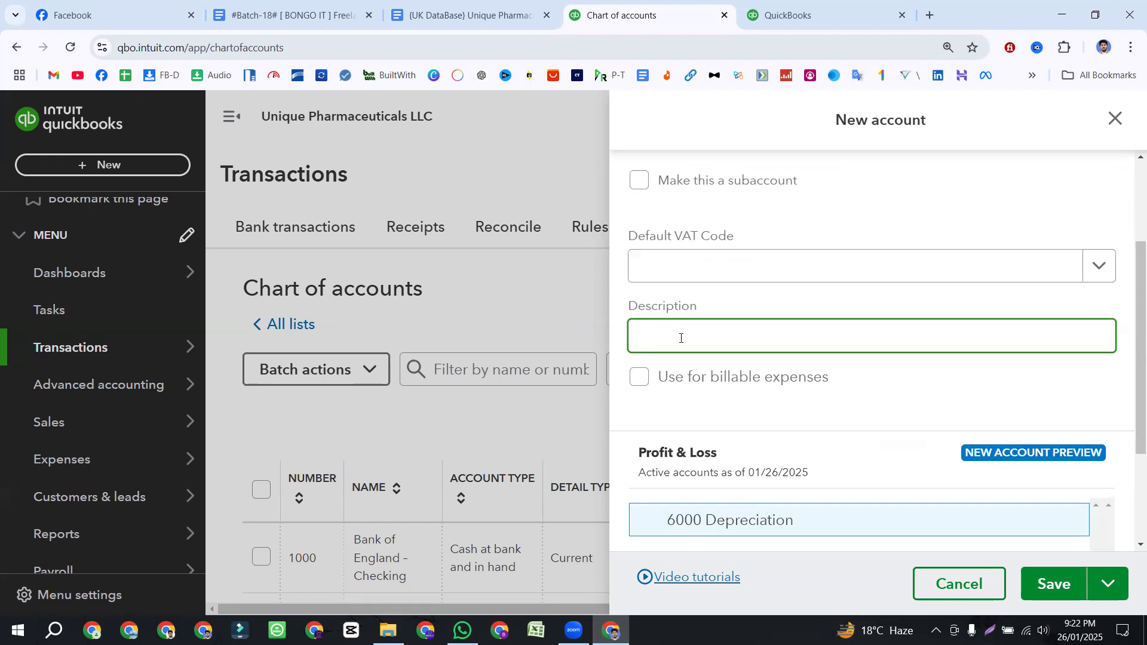
key("super+v")
left_click(673, 452)
left_click(673, 307)
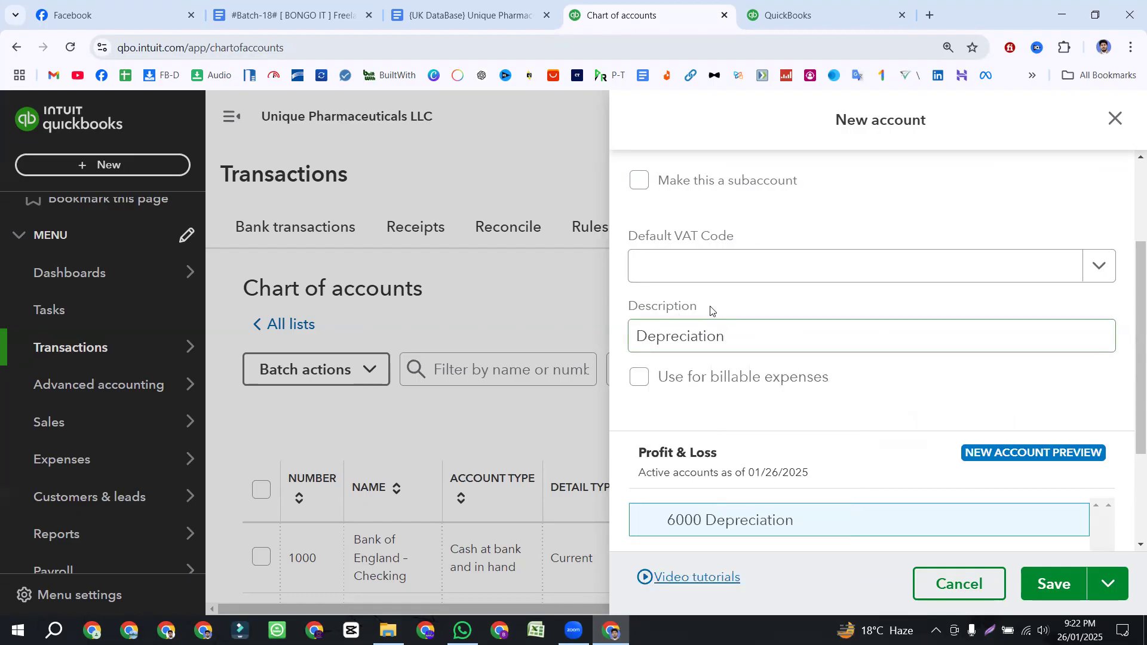
left_click(764, 331)
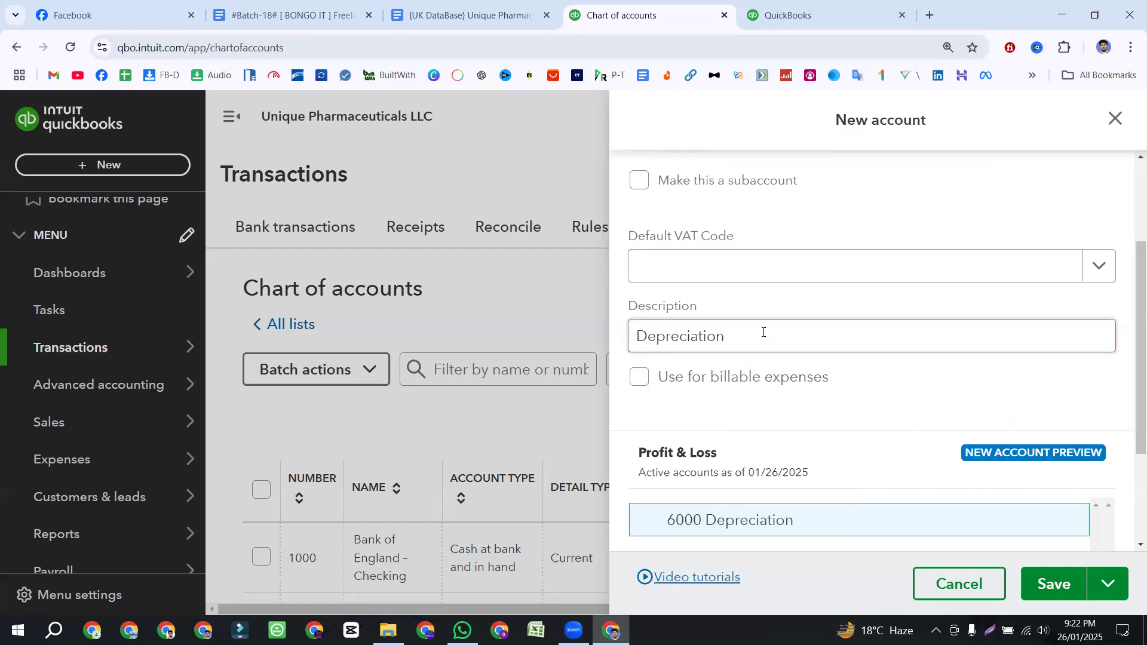
- Review the Depreciation account's details and its Profit & Loss preview, and save the account
scroll(764, 332, "up", 3)
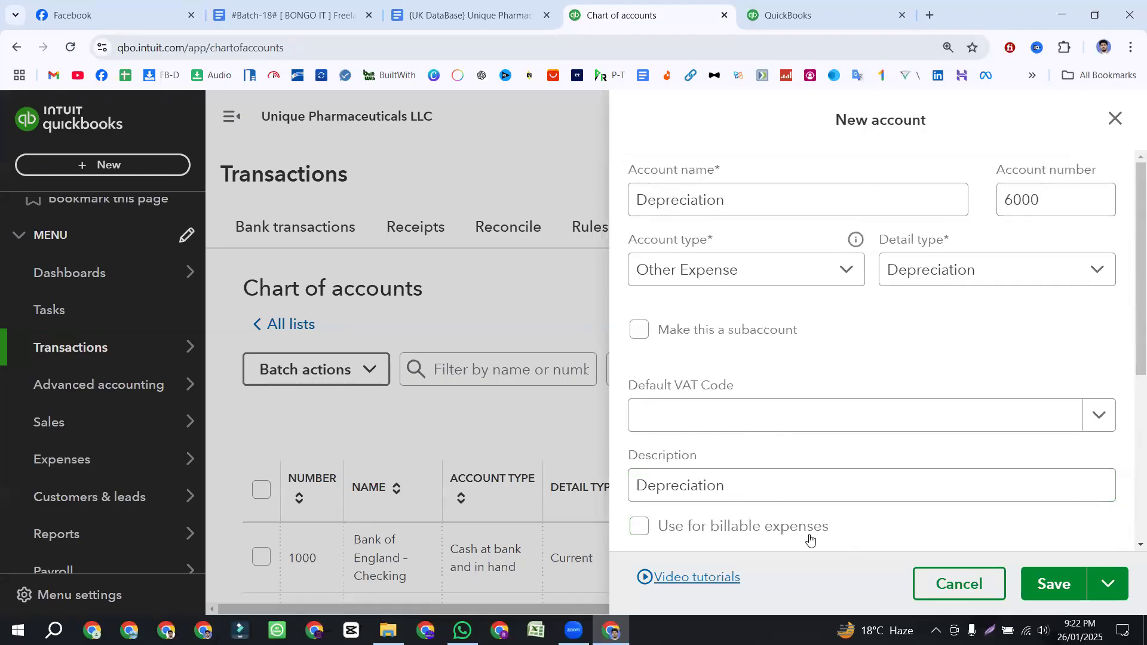
scroll(812, 540, "down", 1)
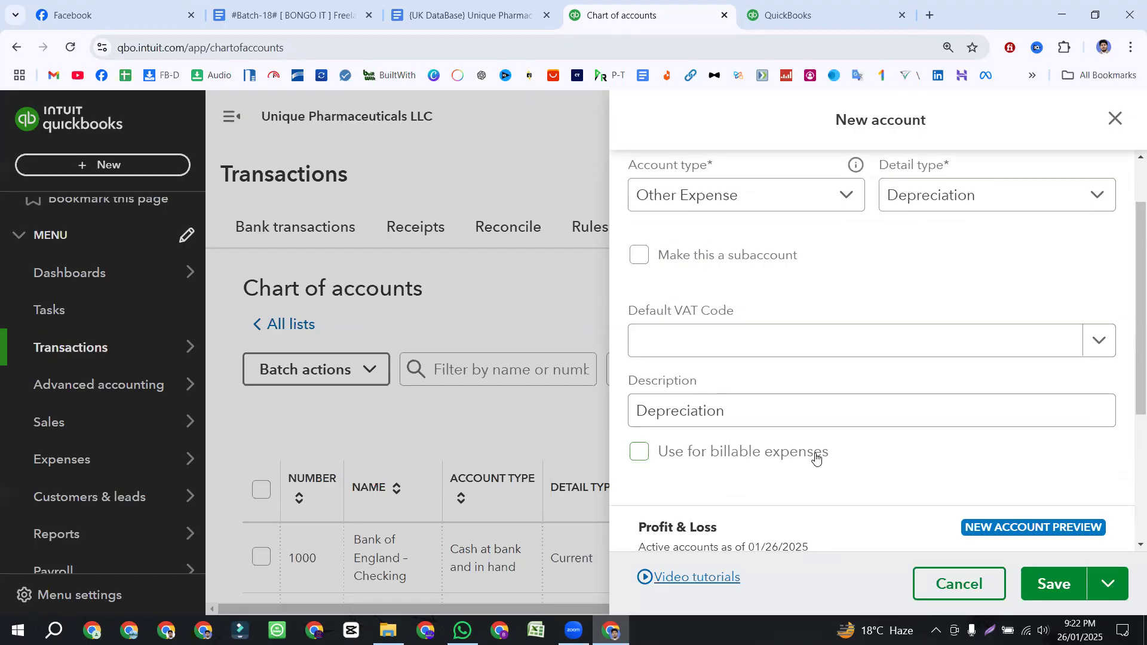
scroll(816, 457, "up", 1)
scroll(814, 458, "down", 4)
scroll(813, 458, "up", 2)
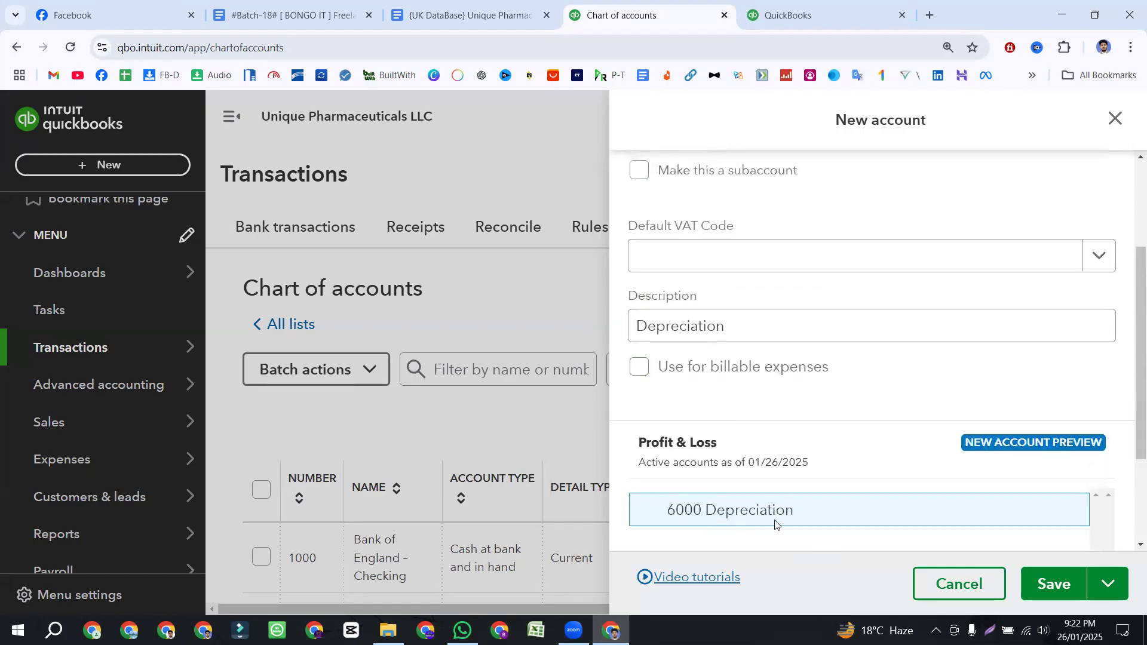
scroll(759, 514, "down", 2)
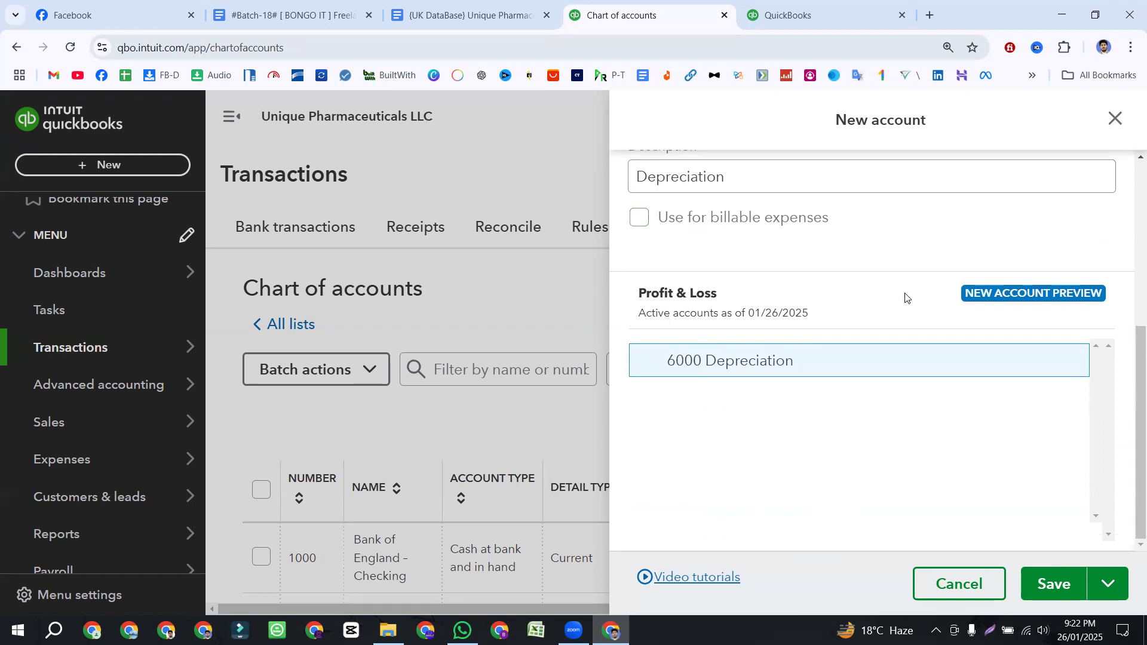
left_click(1051, 586)
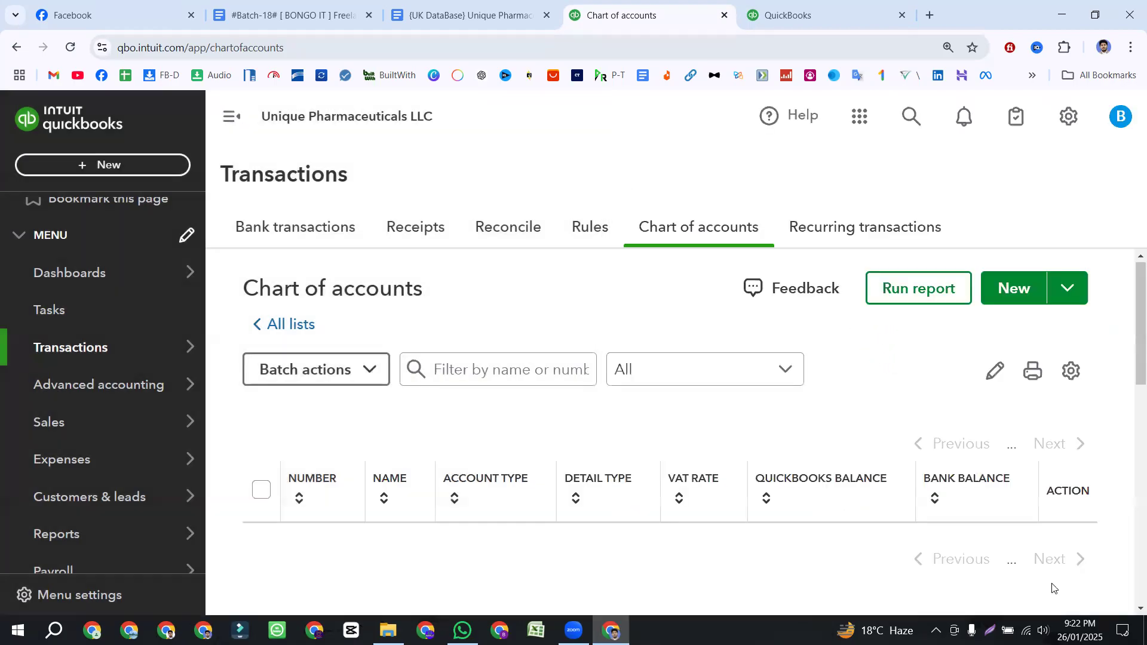
- Switch to the UK DataBase document and review the remaining Expenses accounts from Advertising/Promotional Expense to Licenses & Permits Expense
left_click(456, 17)
left_click_drag(371, 356, 506, 389)
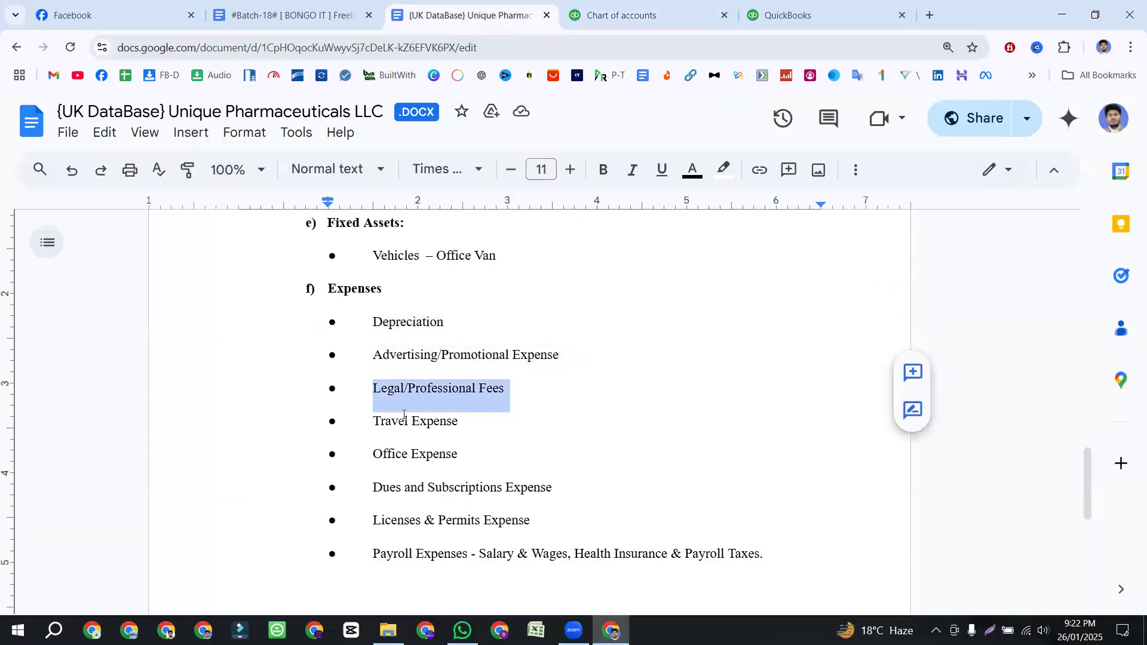
left_click_drag(375, 422, 457, 422)
left_click_drag(346, 452, 522, 452)
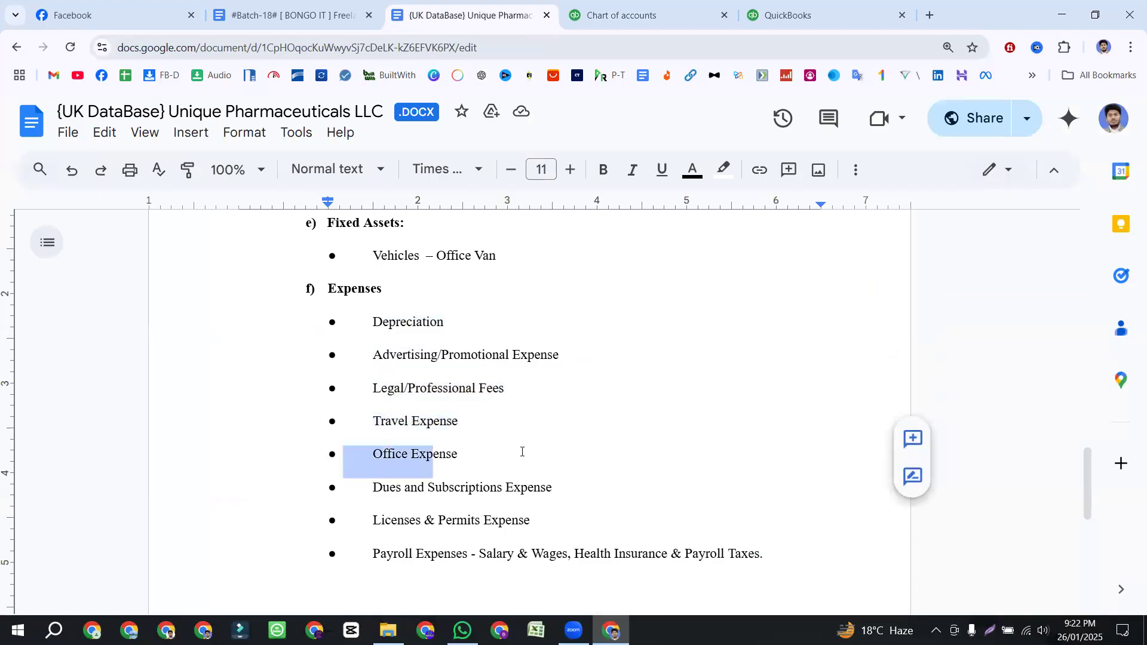
left_click_drag(343, 483, 553, 492)
left_click_drag(374, 521, 536, 529)
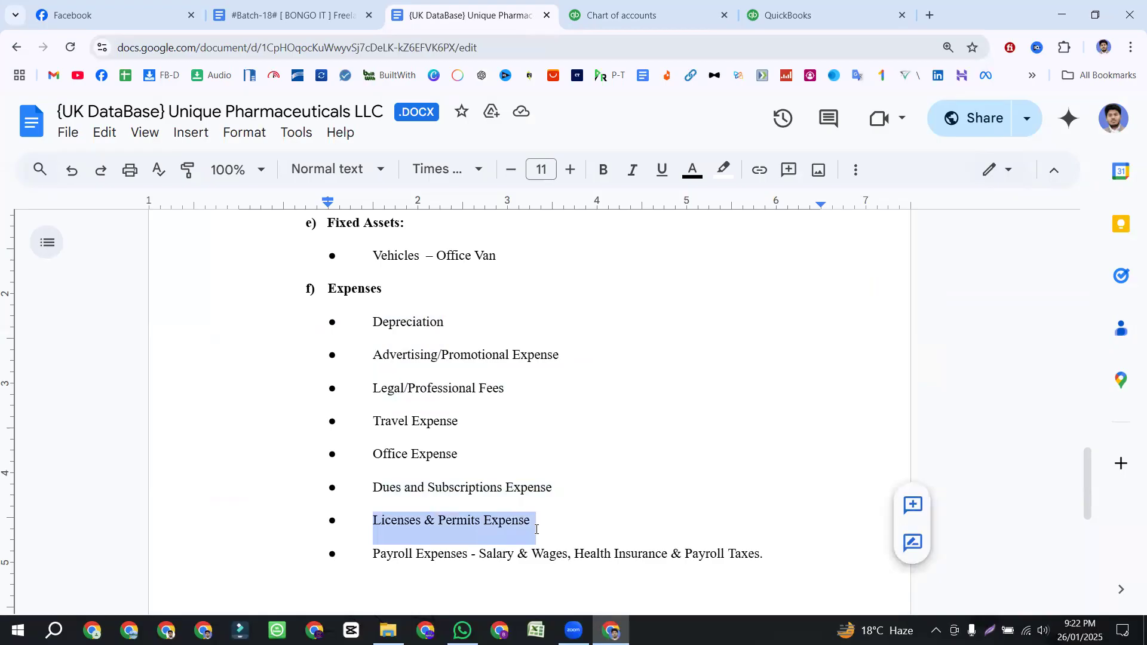
left_click_drag(326, 354, 578, 512)
left_click(348, 323)
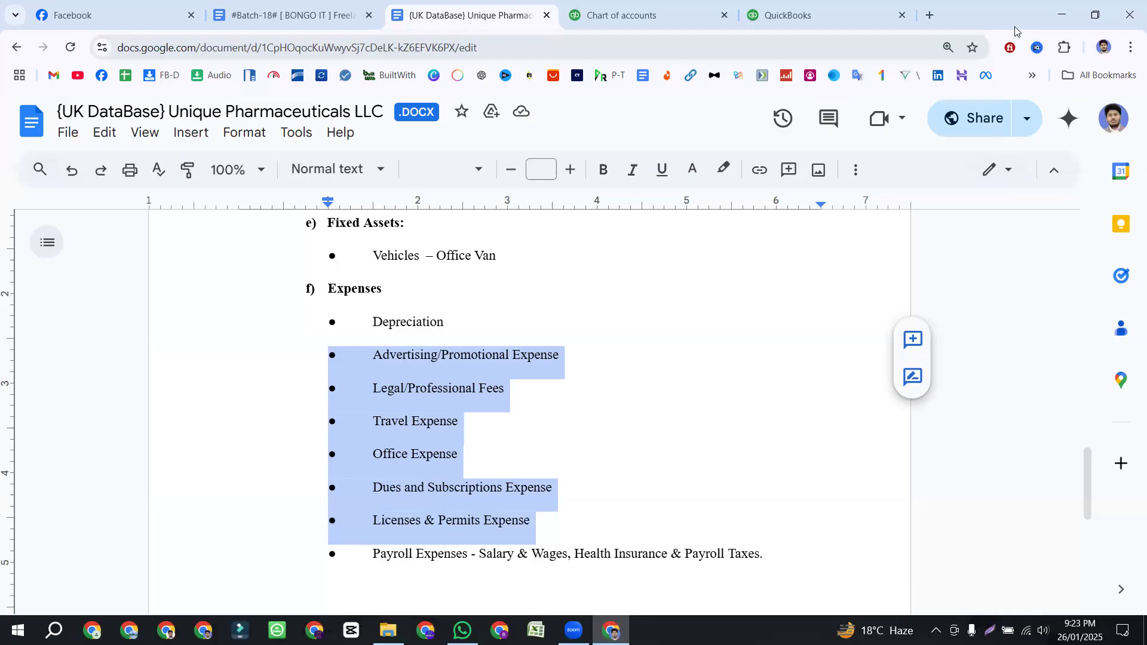
- Open the Chart of Accounts Unique Pharmaceuticals LLC workbook in Excel and look over its list of expense accounts
left_click(1054, 15)
double_click(893, 370)
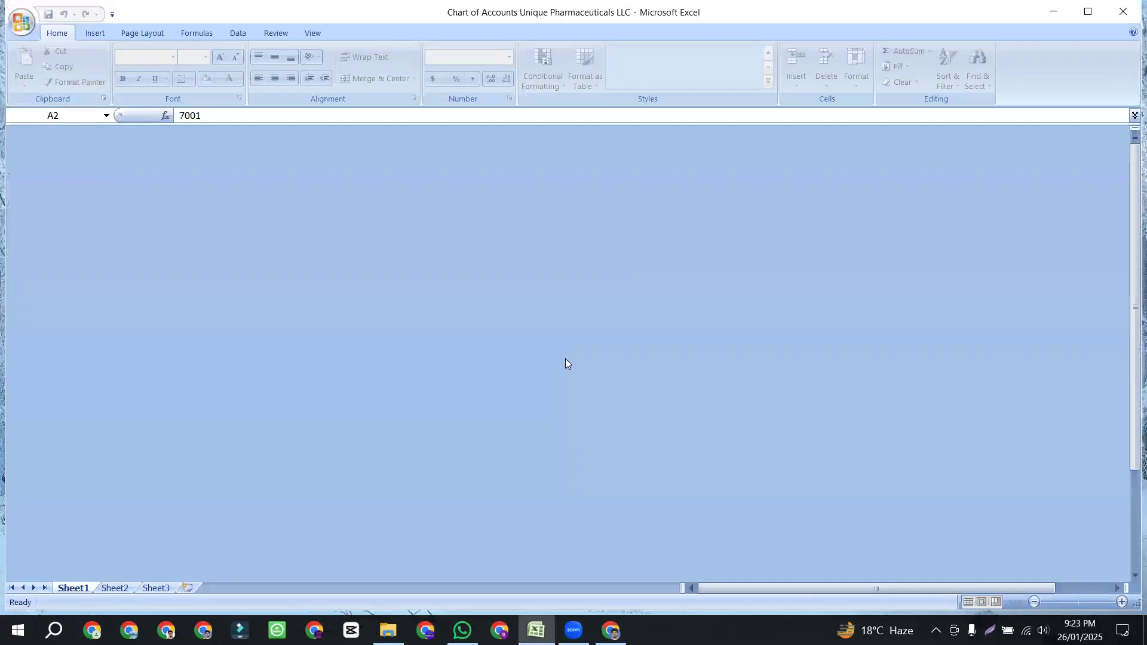
scroll(146, 203, "down", 6)
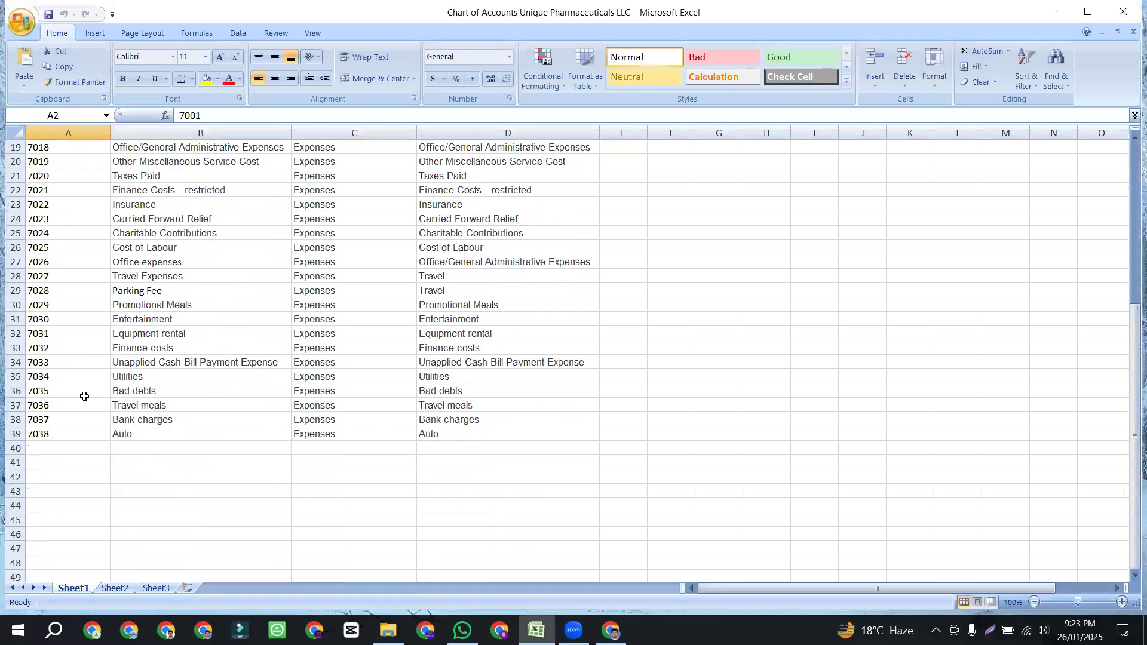
- Look through the workbook's expense accounts, examining entries such as Advertising/Promotional, Legal and professional fees, and Equipment rental
left_click(71, 435)
scroll(74, 437, "up", 3)
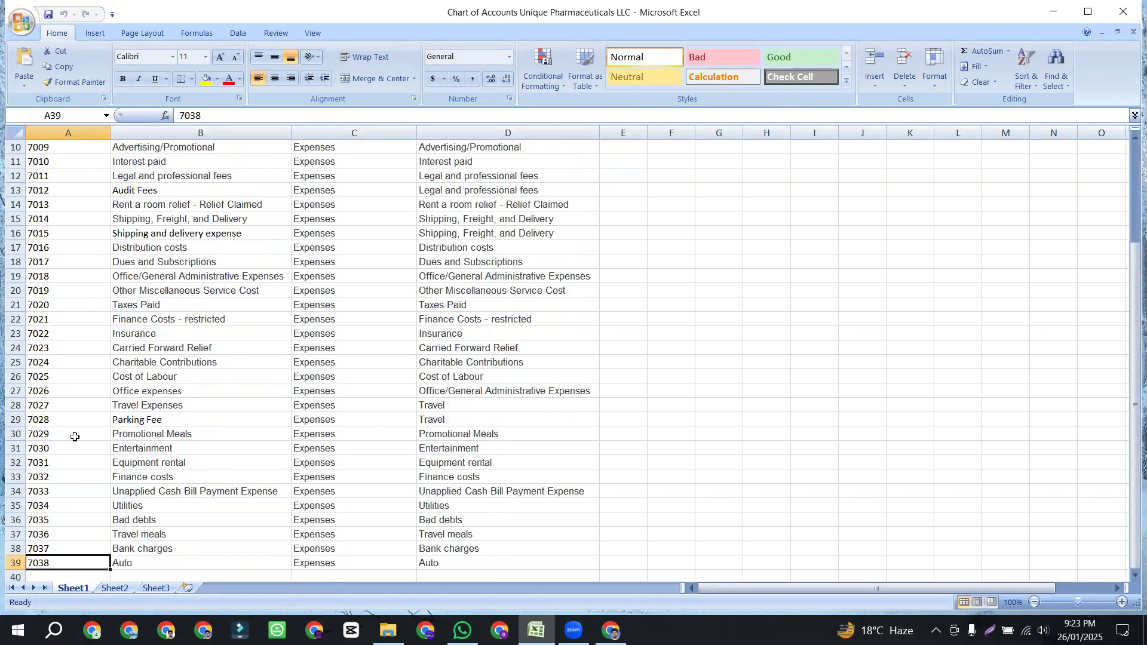
scroll(75, 436, "up", 3)
left_click_drag(49, 164, 482, 368)
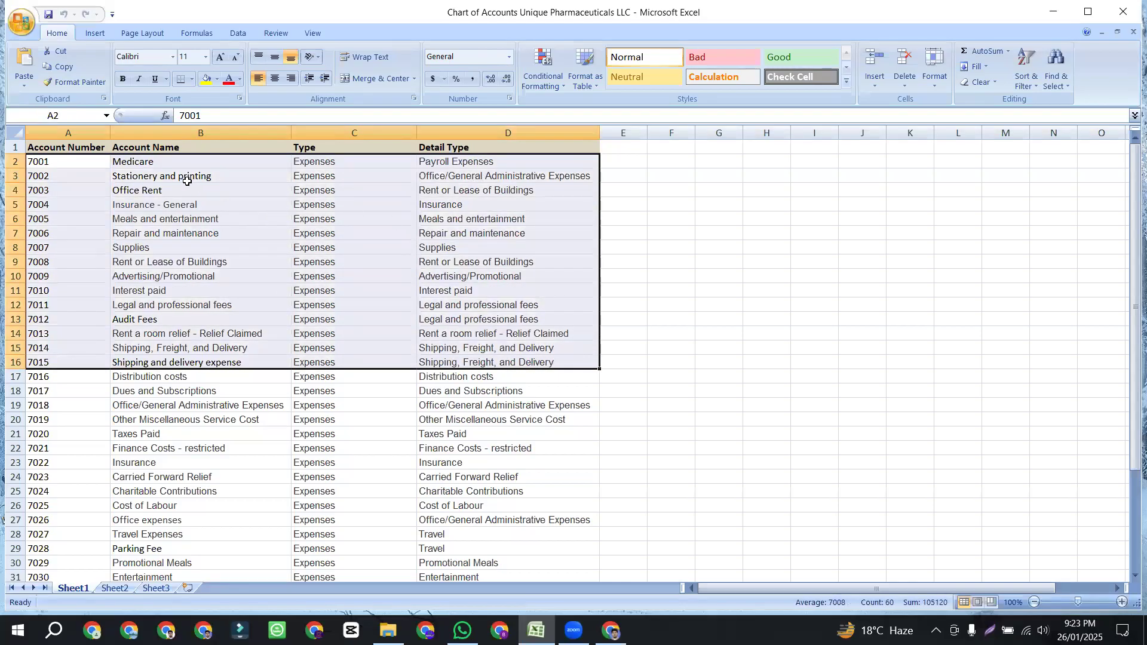
left_click(187, 180)
left_click(140, 277)
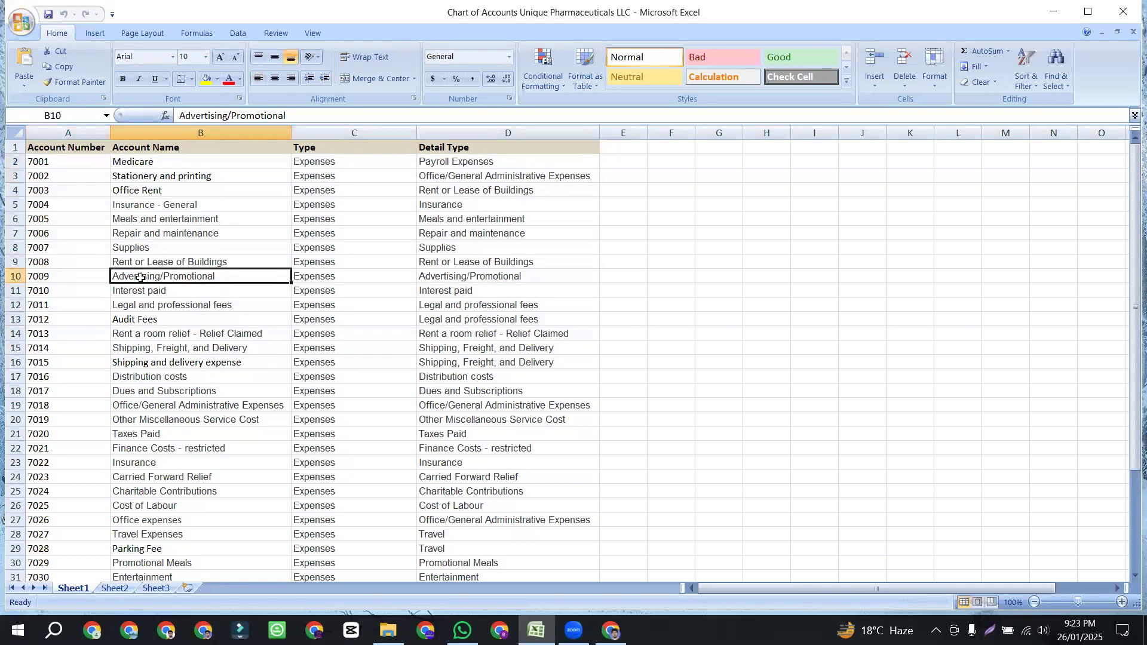
left_click(177, 308)
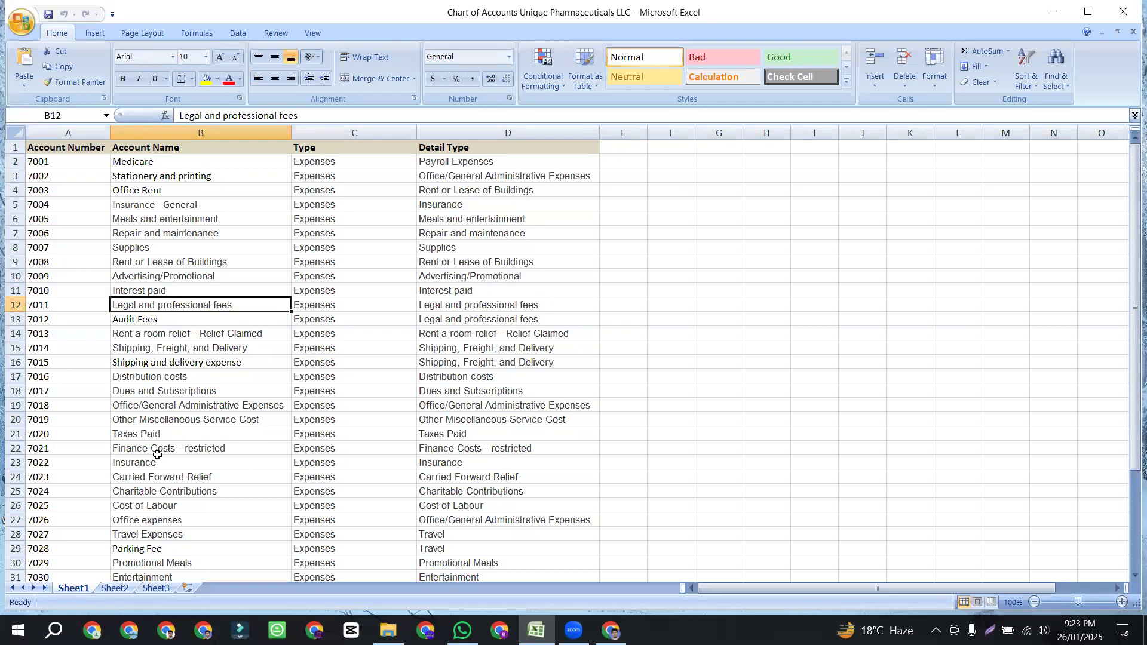
scroll(173, 472, "down", 3)
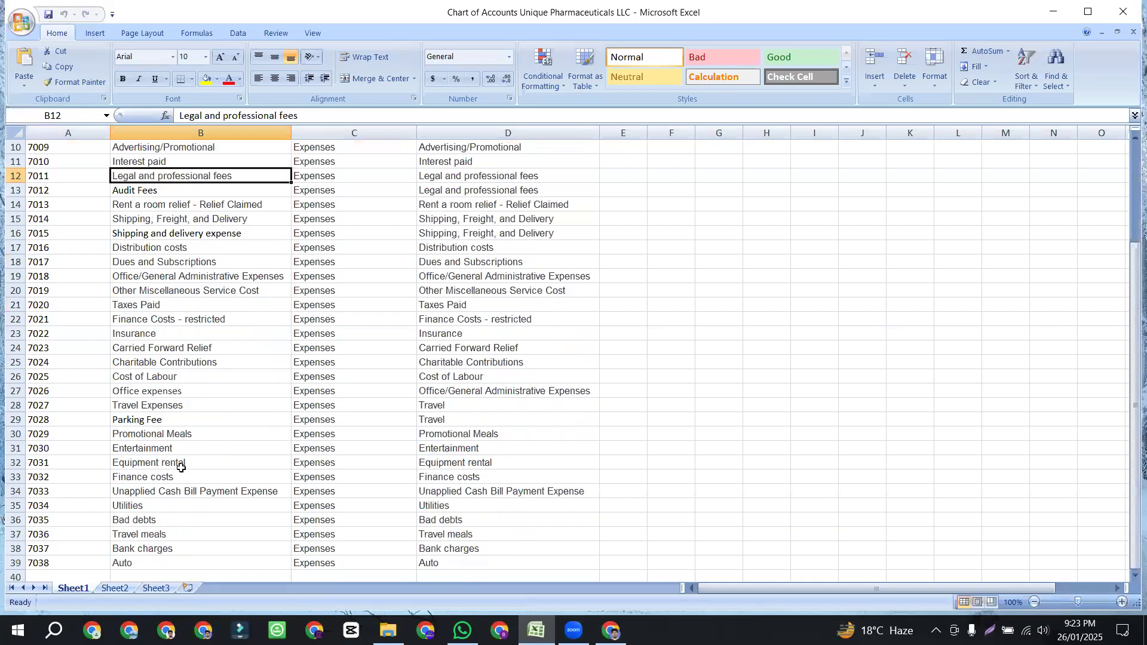
left_click(178, 464)
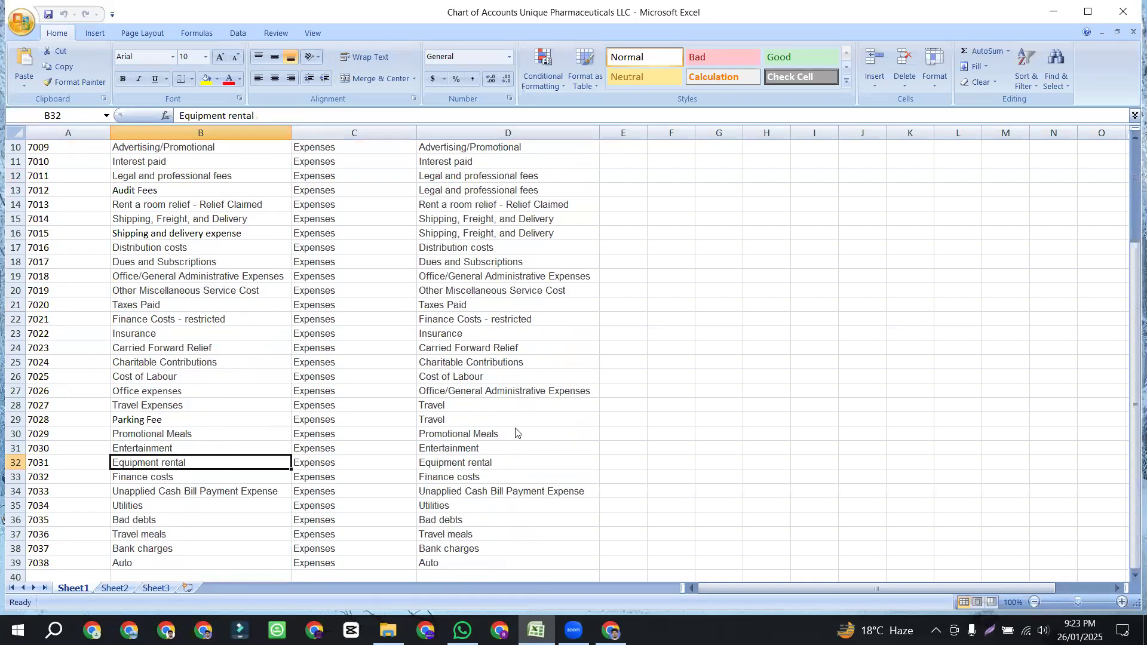
- Switch back to the UK DataBase document and review the expenses from Advertising/Promotional Expense through Licenses & Permits Expense
key("alt+Tab")
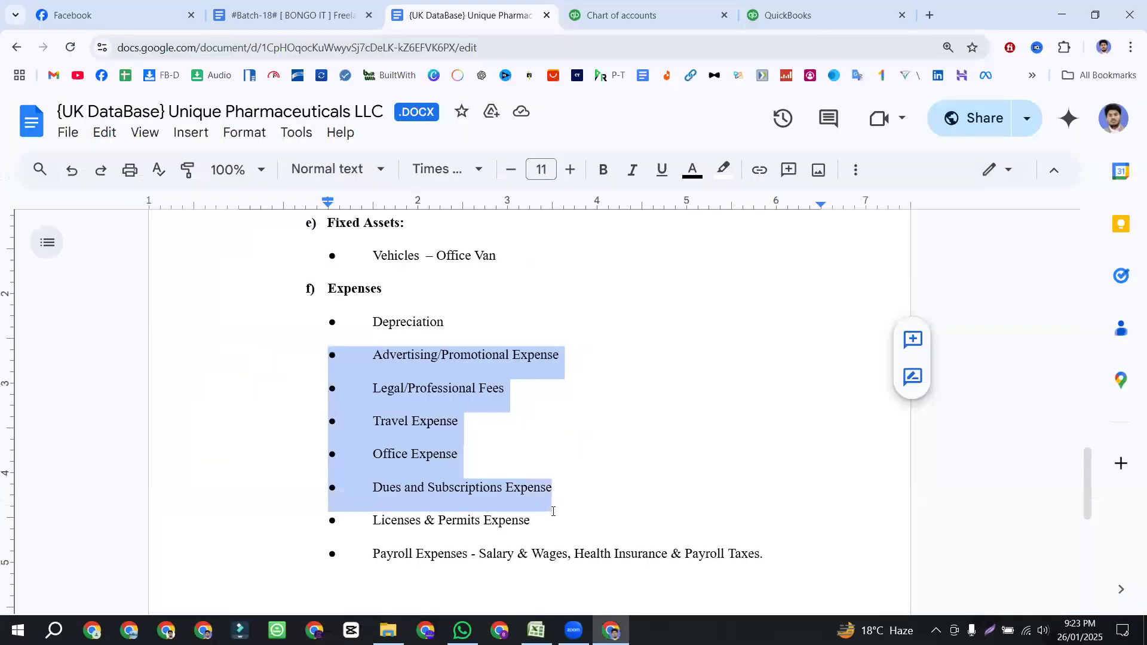
key("shift+Down")
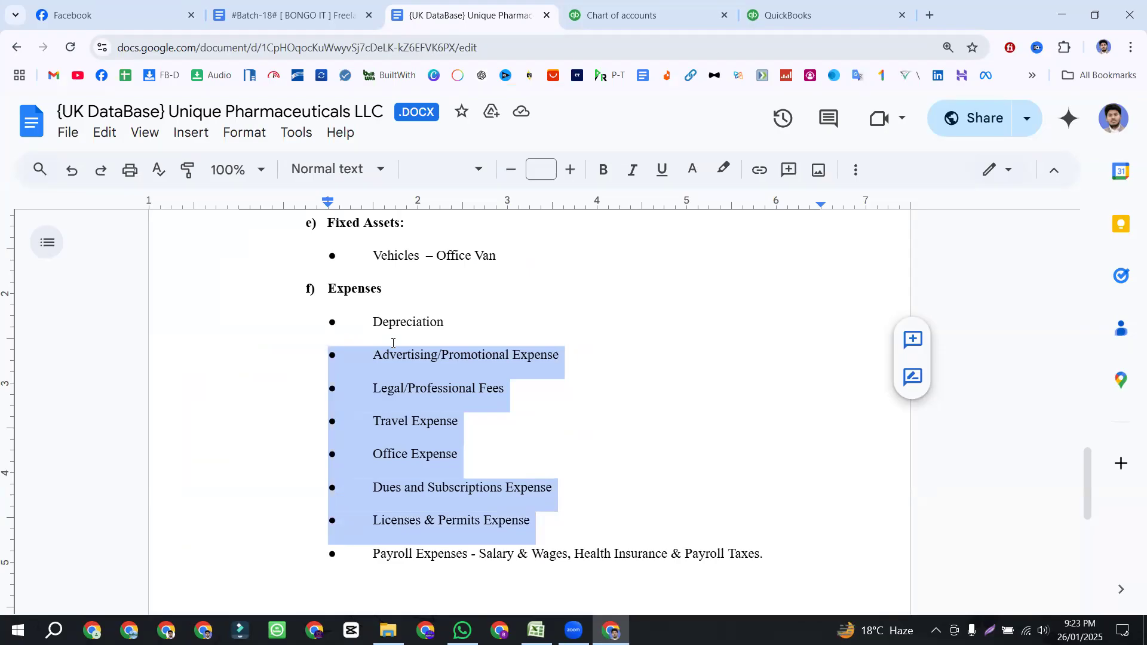
left_click_drag(329, 358, 547, 516)
left_click_drag(459, 322, 598, 520)
scroll(464, 467, "down", 2)
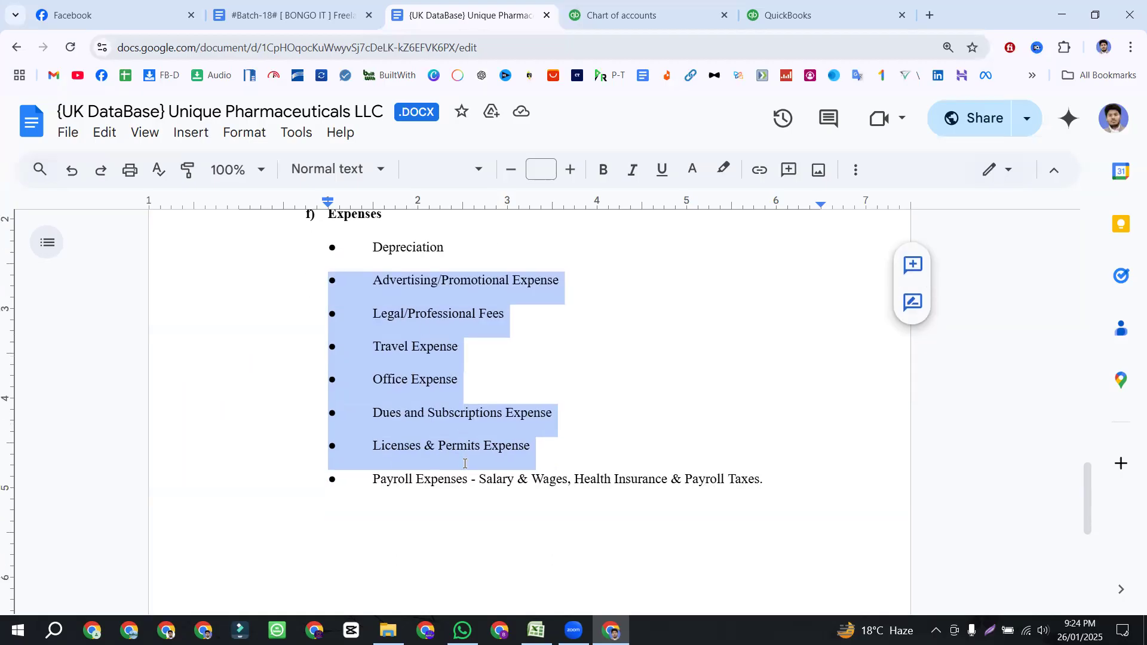
- Examine the Payroll Expenses entry and its sub-items Salary & Wages, Health Insurance and Payroll Taxes
left_click_drag(328, 476, 793, 496)
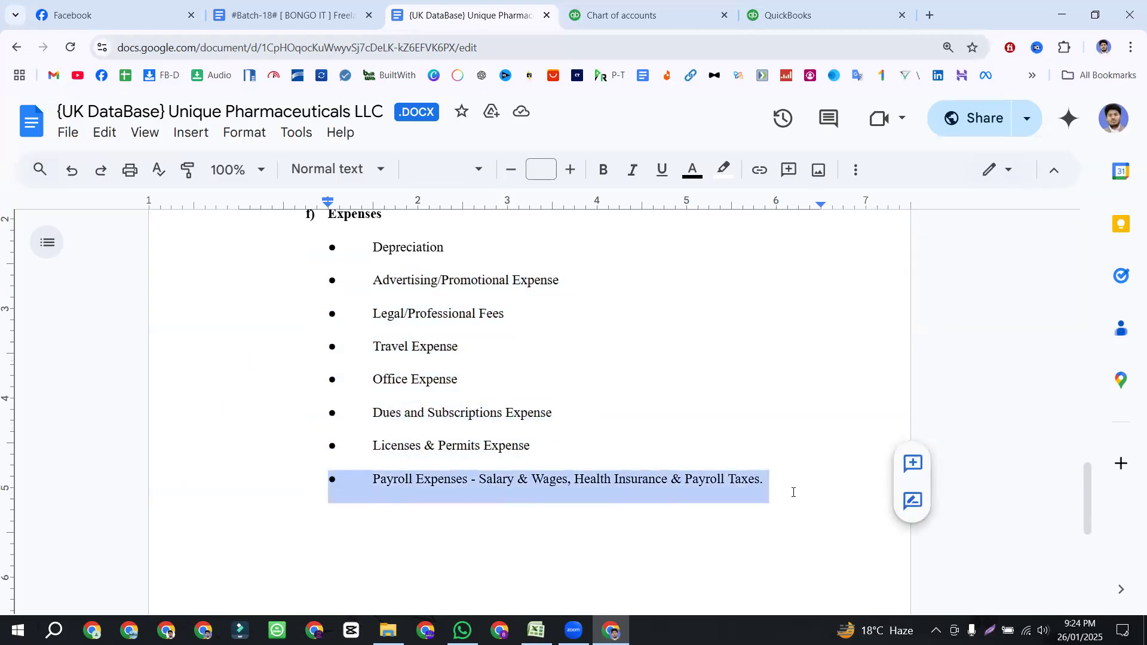
left_click(464, 479)
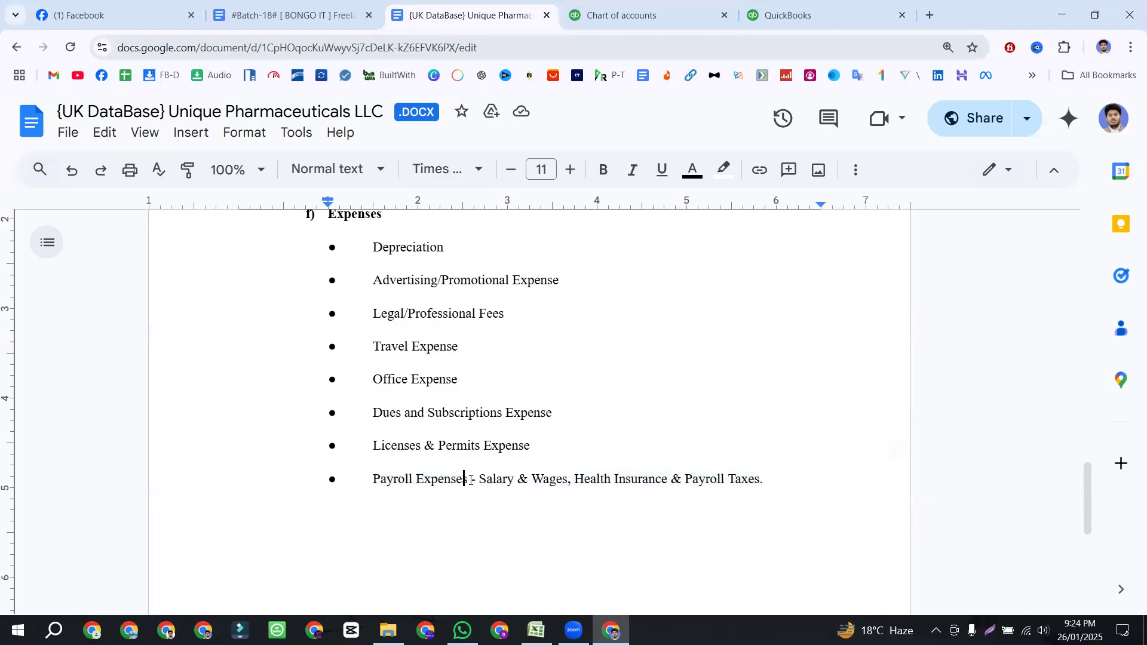
left_click(373, 480, "shift")
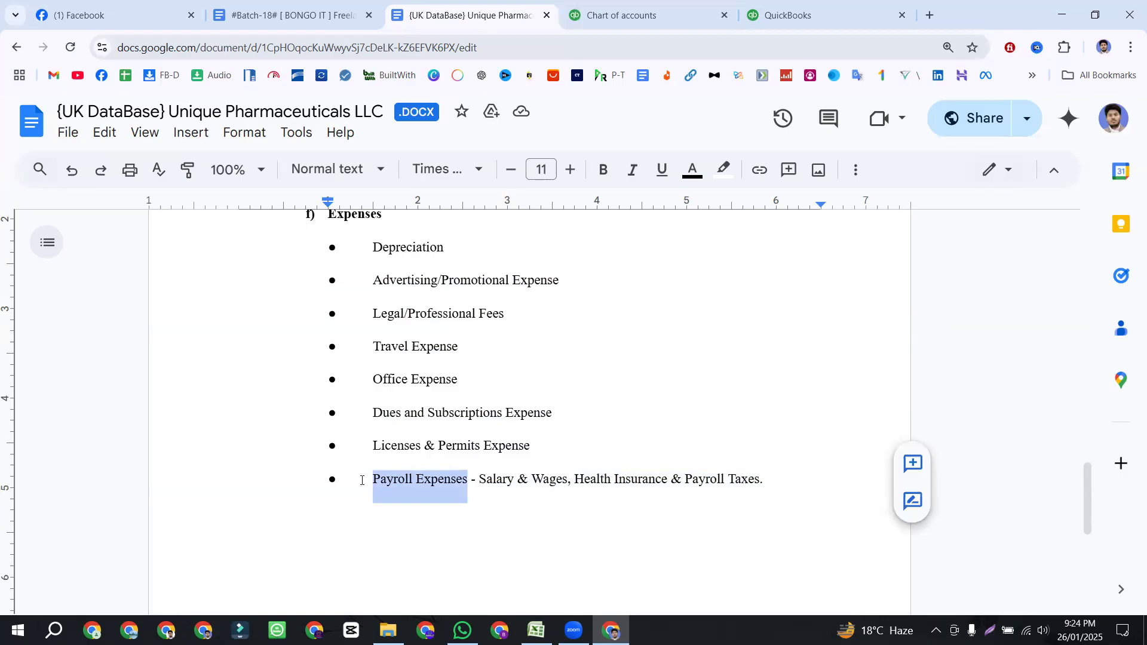
left_click_drag(476, 478, 691, 478)
left_click(574, 479)
left_click(691, 478)
left_click_drag(764, 479, 374, 476)
left_click_drag(479, 477, 786, 476)
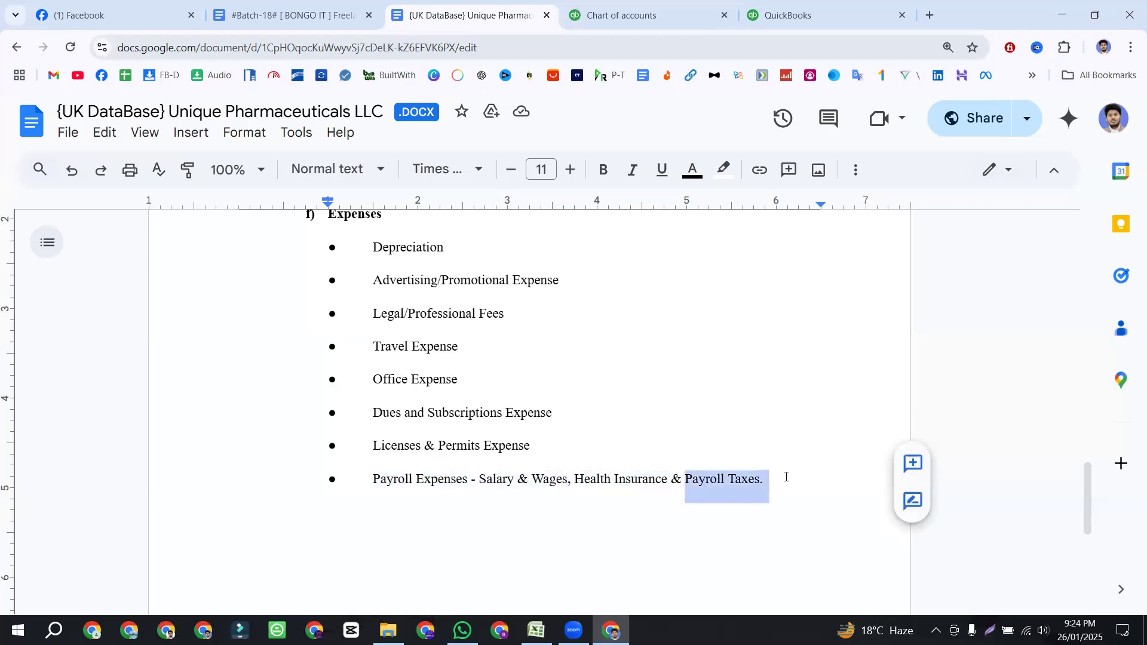
left_click_drag(470, 478, 364, 477)
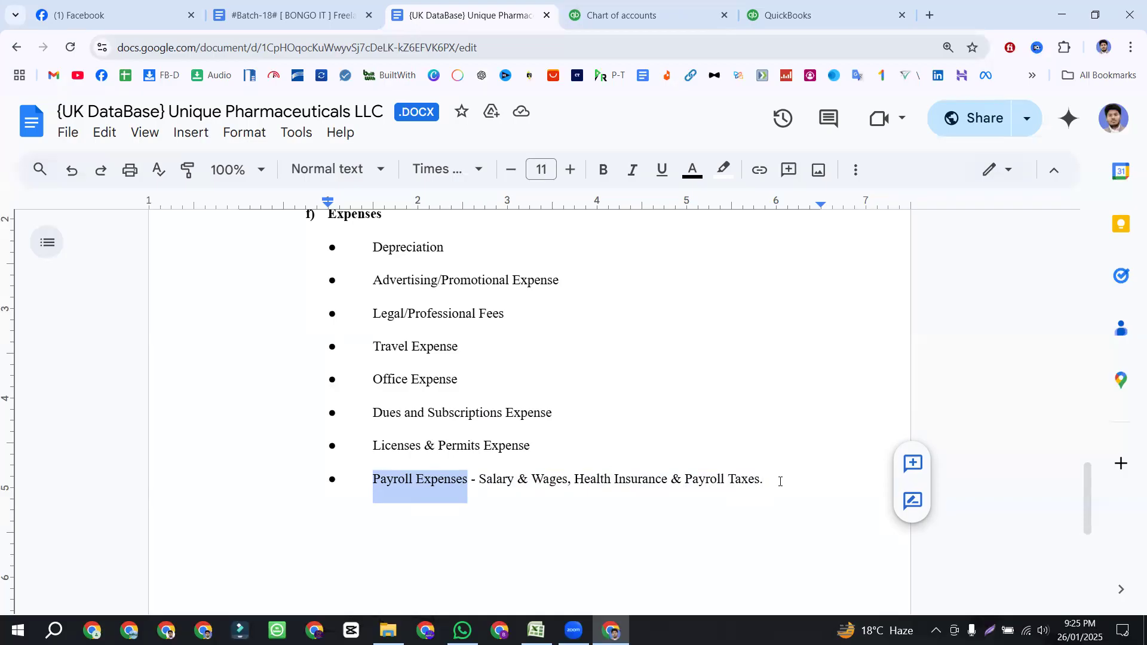
- Search the QuickBooks chart of accounts for Payroll Expenses, then clear the filter
left_click(622, 13)
scroll(595, 405, "down", 8)
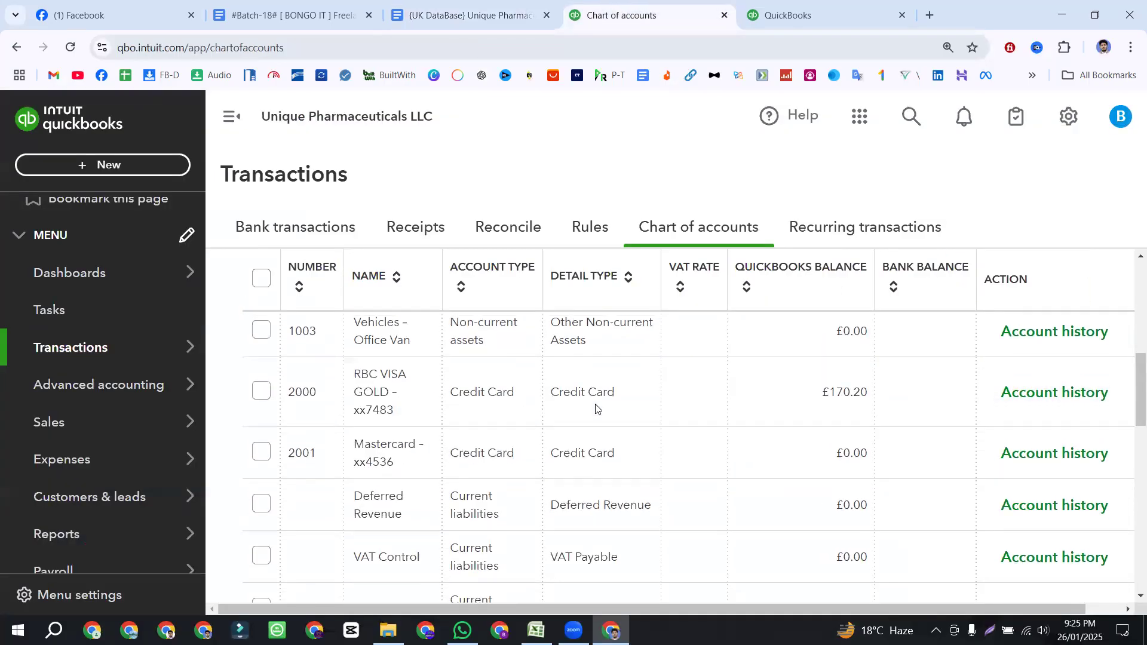
scroll(595, 404, "up", 8)
left_click(472, 373)
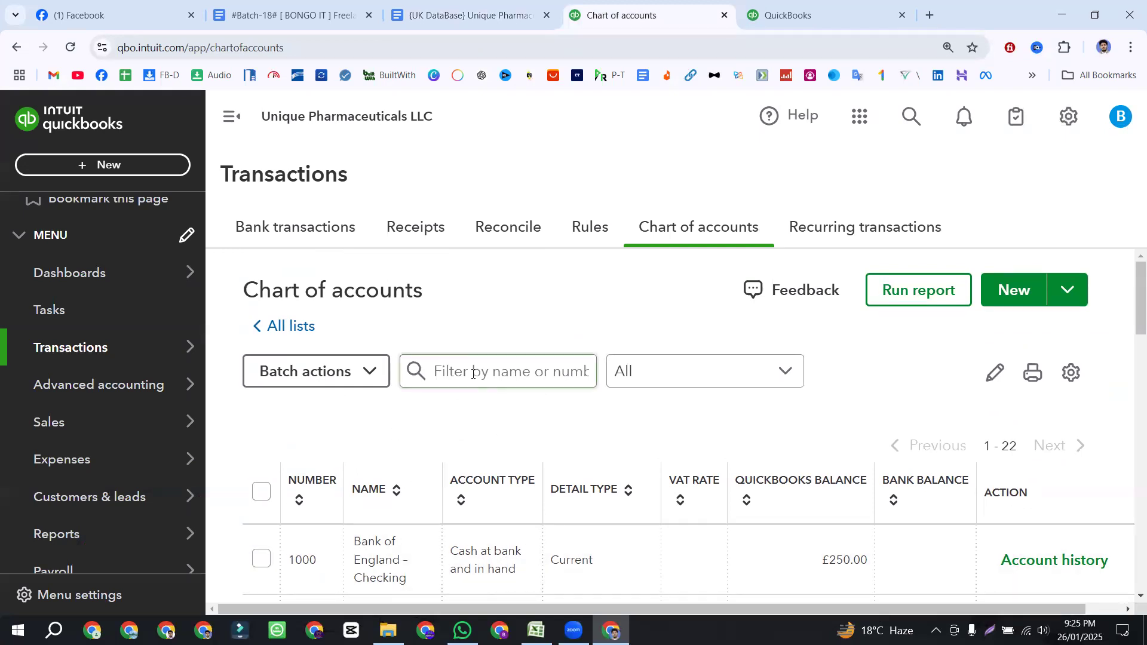
left_click(472, 373)
type("pay")
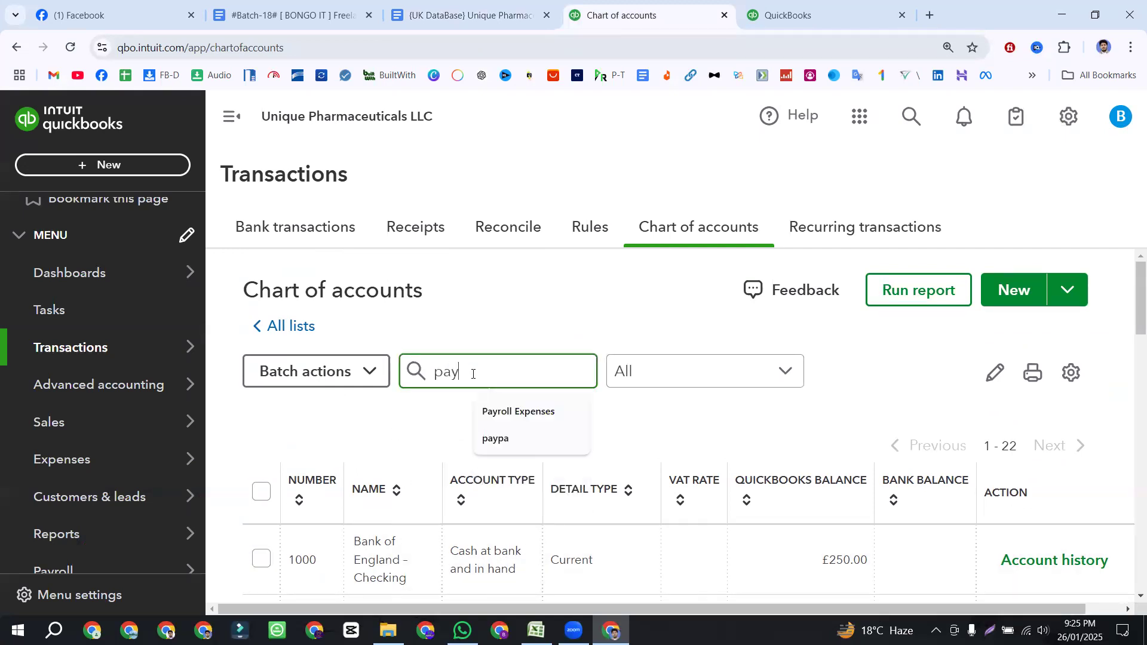
scroll(469, 397, "down", 1)
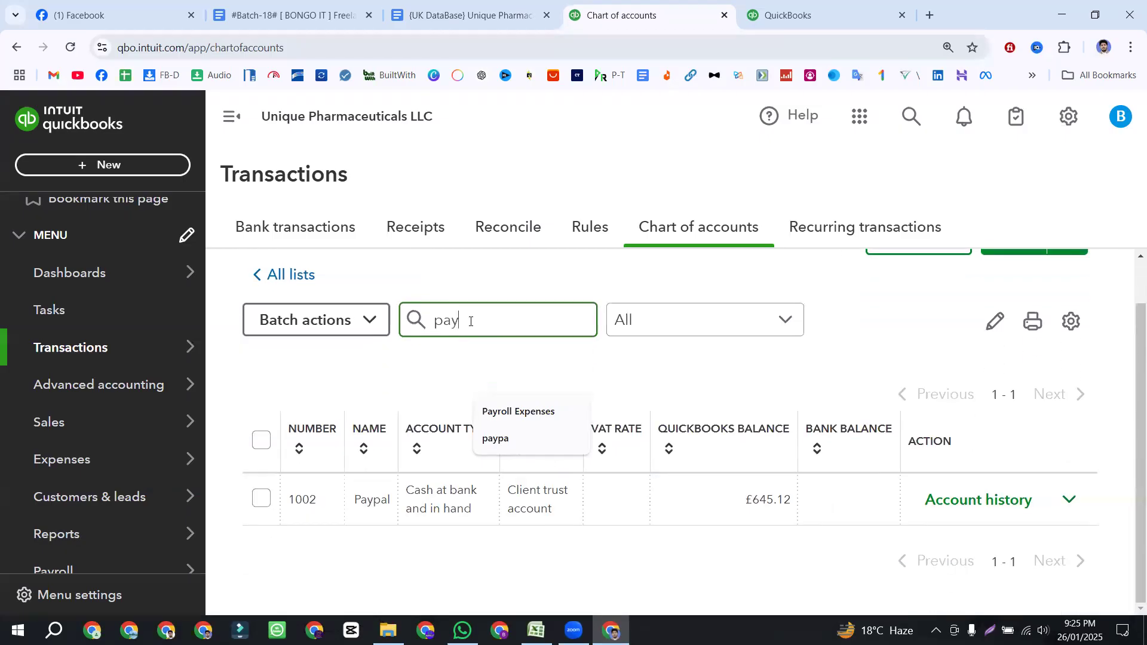
left_click(517, 411)
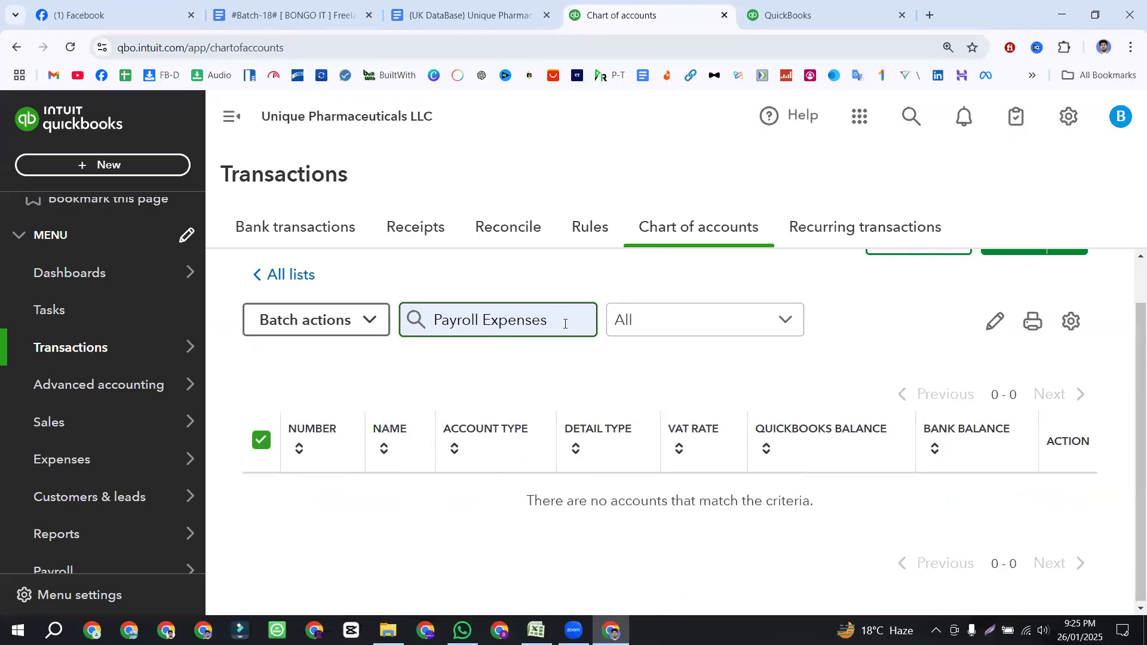
triple_click(429, 331)
key("BackSpace")
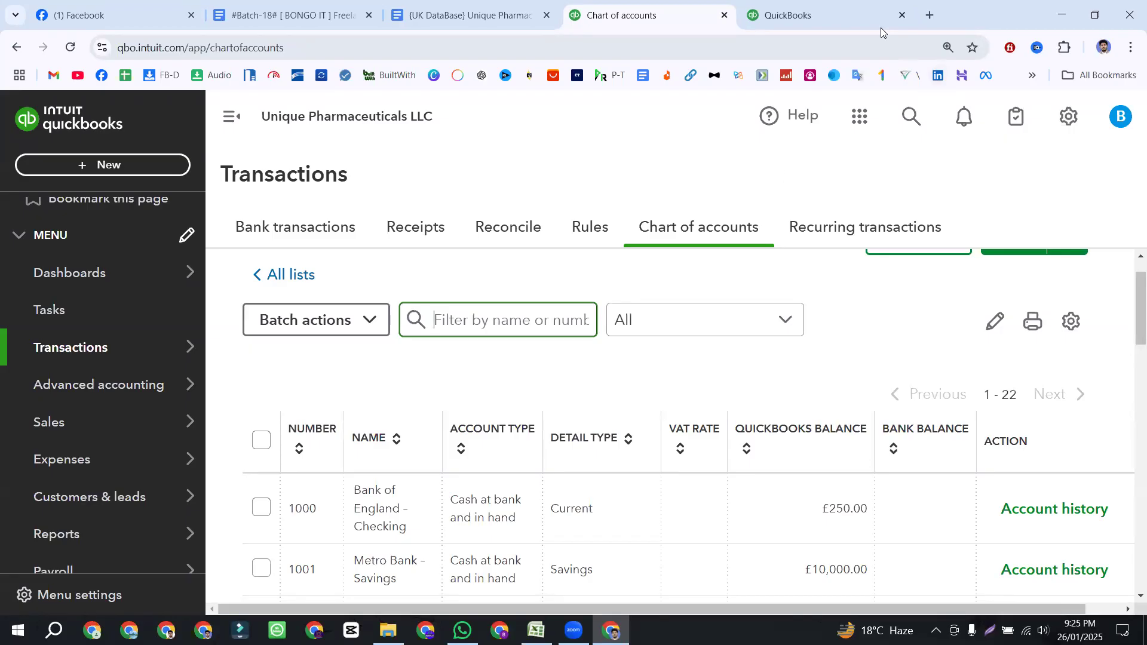
- Return to the UK DataBase document and compare the Payroll Expenses parent with its listed sub-items
left_click(478, 8)
left_click(471, 445)
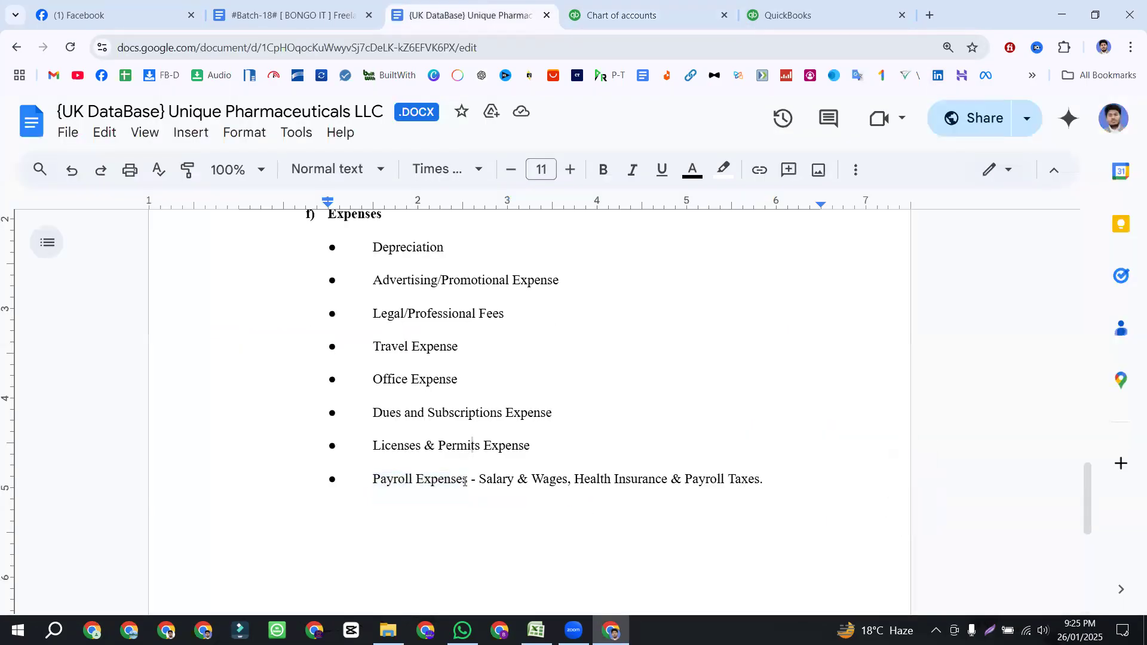
left_click_drag(468, 478, 373, 474)
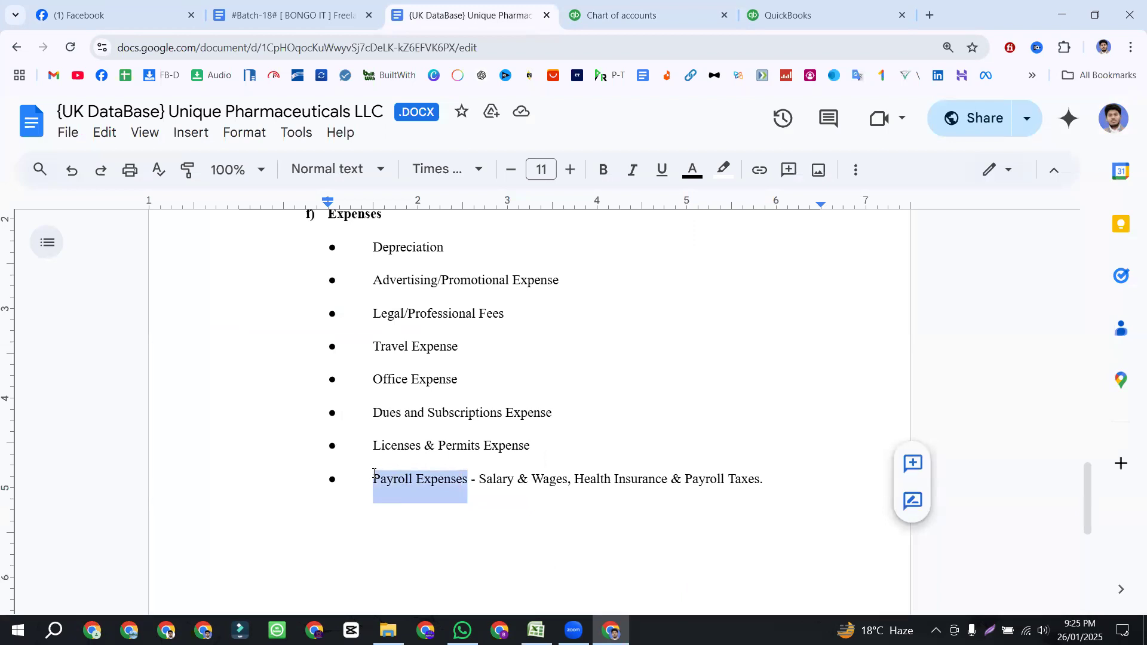
left_click_drag(478, 478, 770, 475)
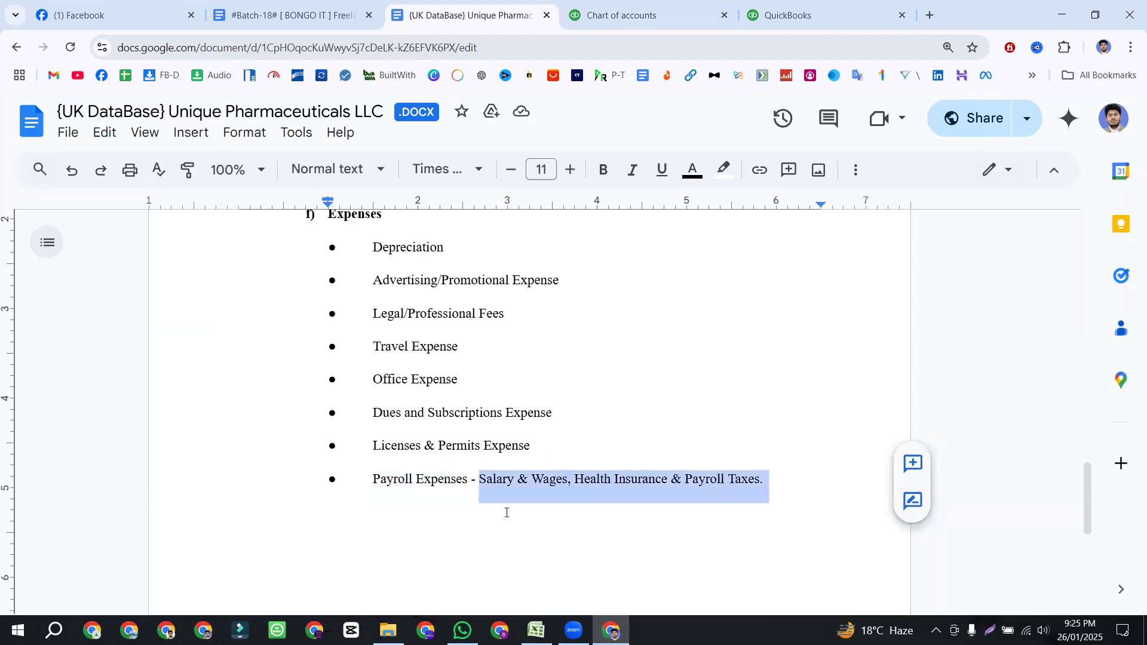
left_click(574, 480)
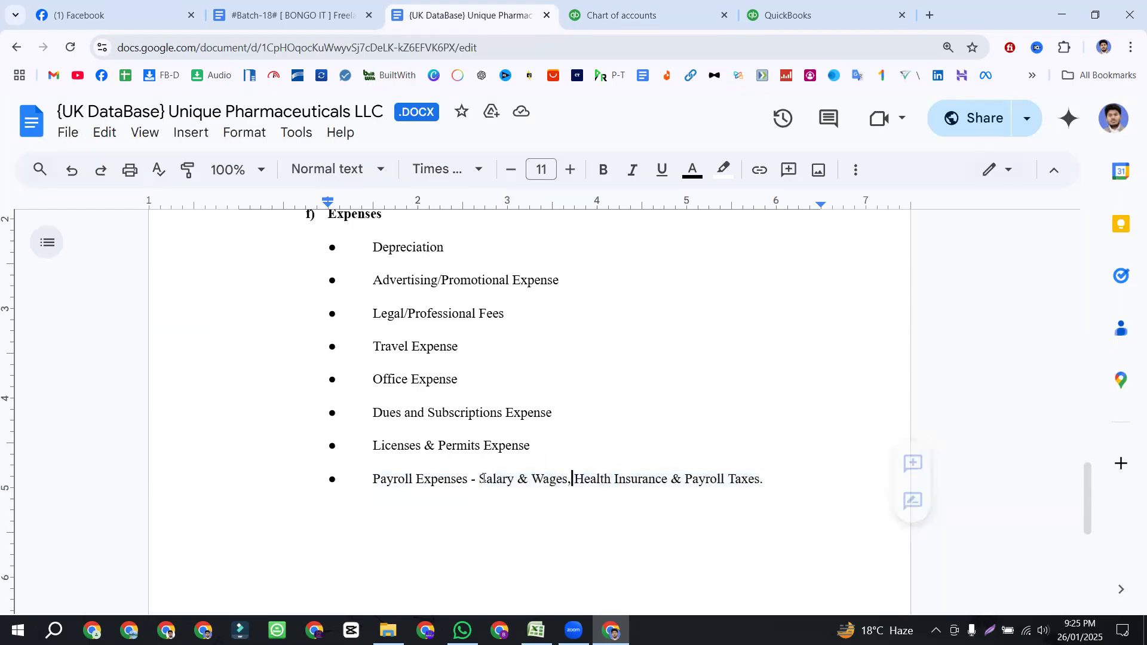
left_click_drag(573, 480, 703, 478)
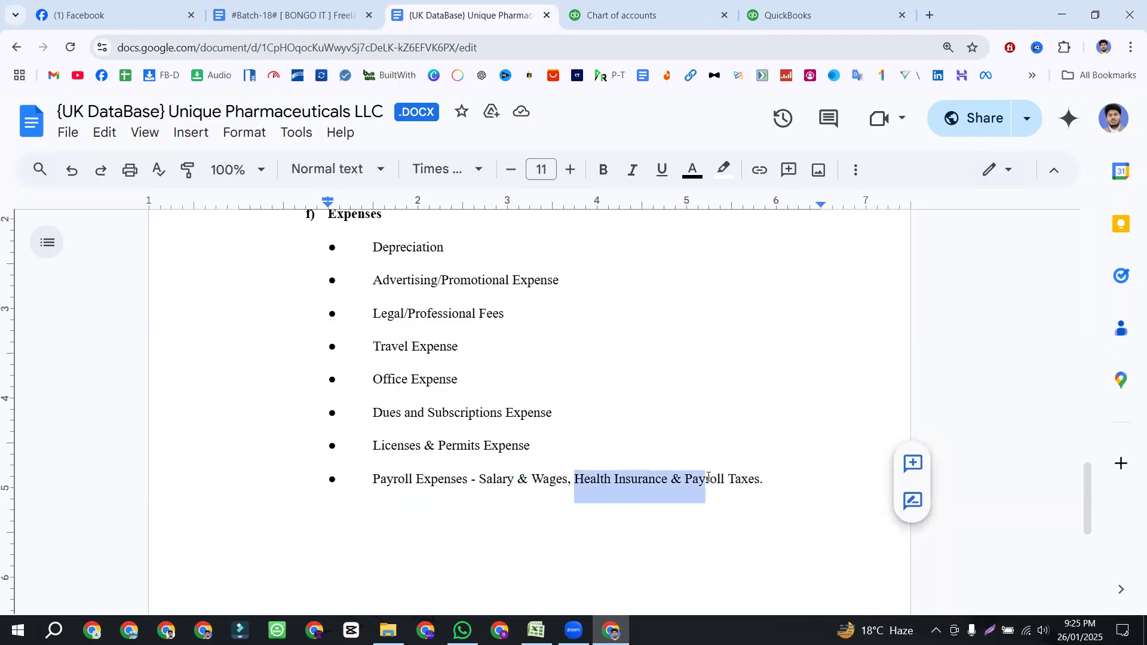
- Start a new account in the QuickBooks chart of accounts and mark it as a subaccount
left_click(621, 15)
scroll(938, 327, "up", 2)
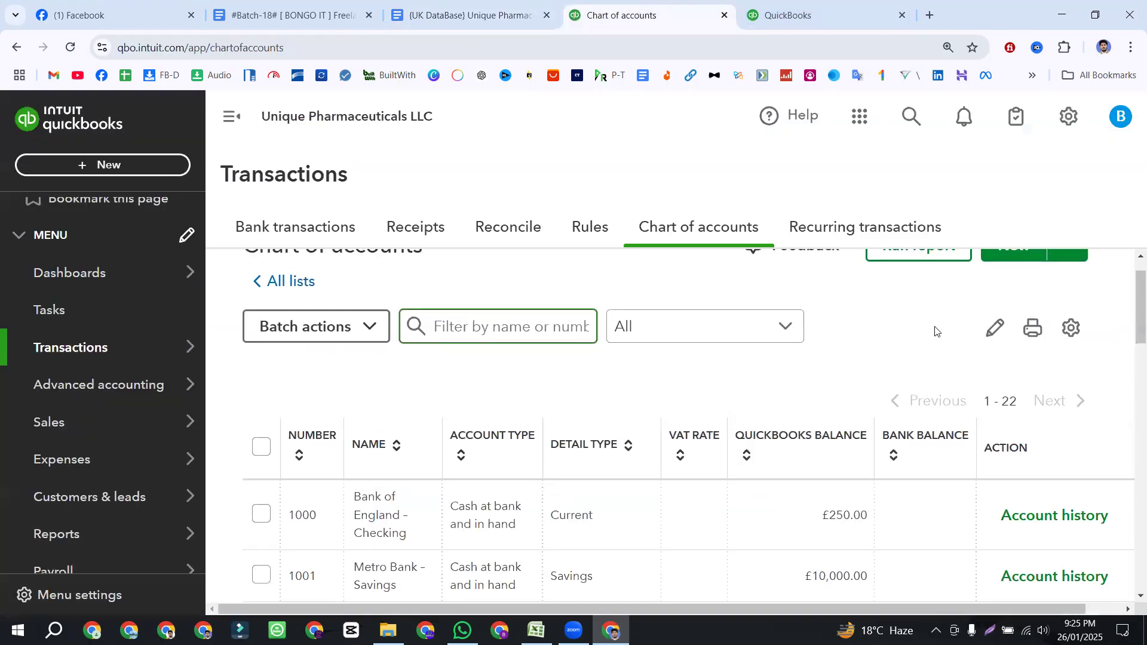
left_click(1008, 296)
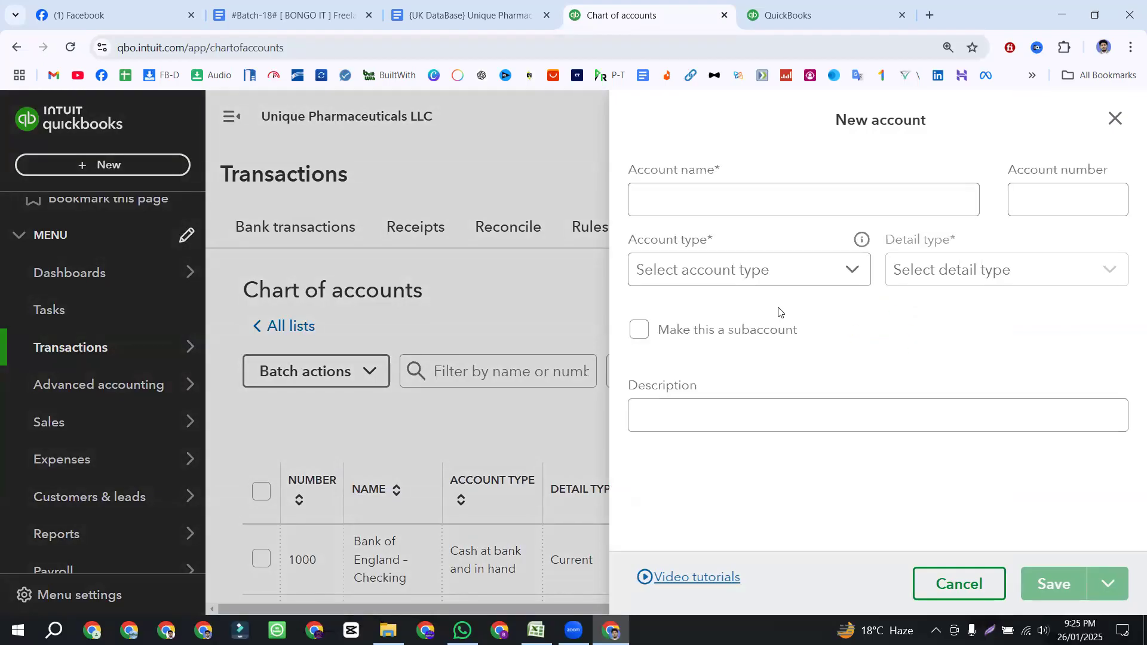
left_click(644, 339)
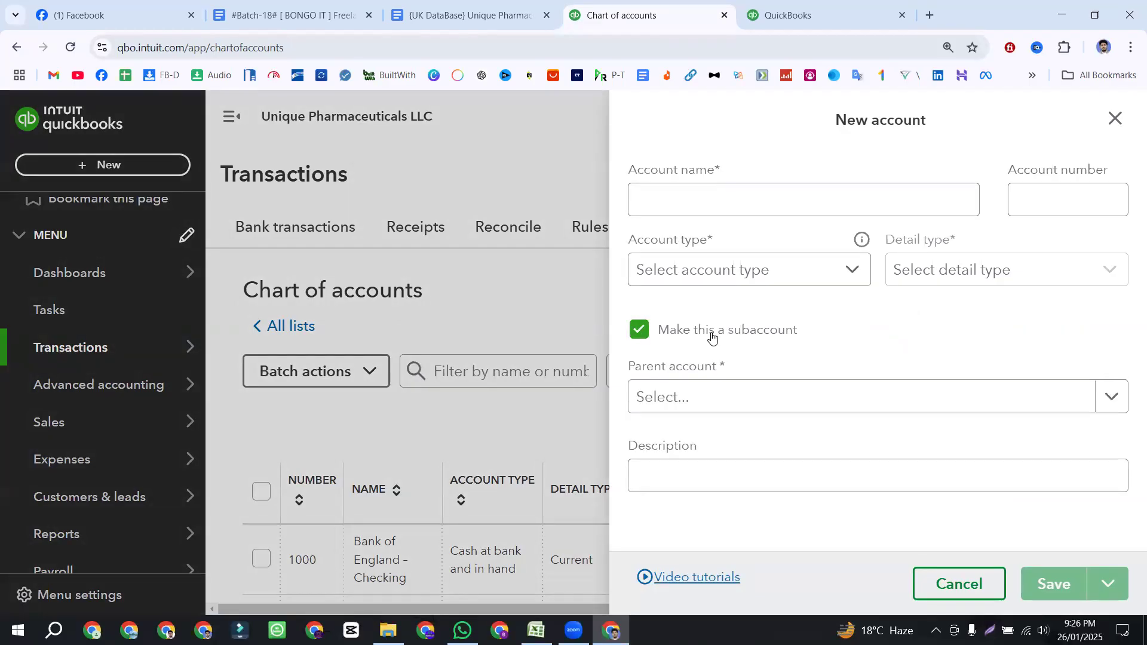
left_click(1086, 411)
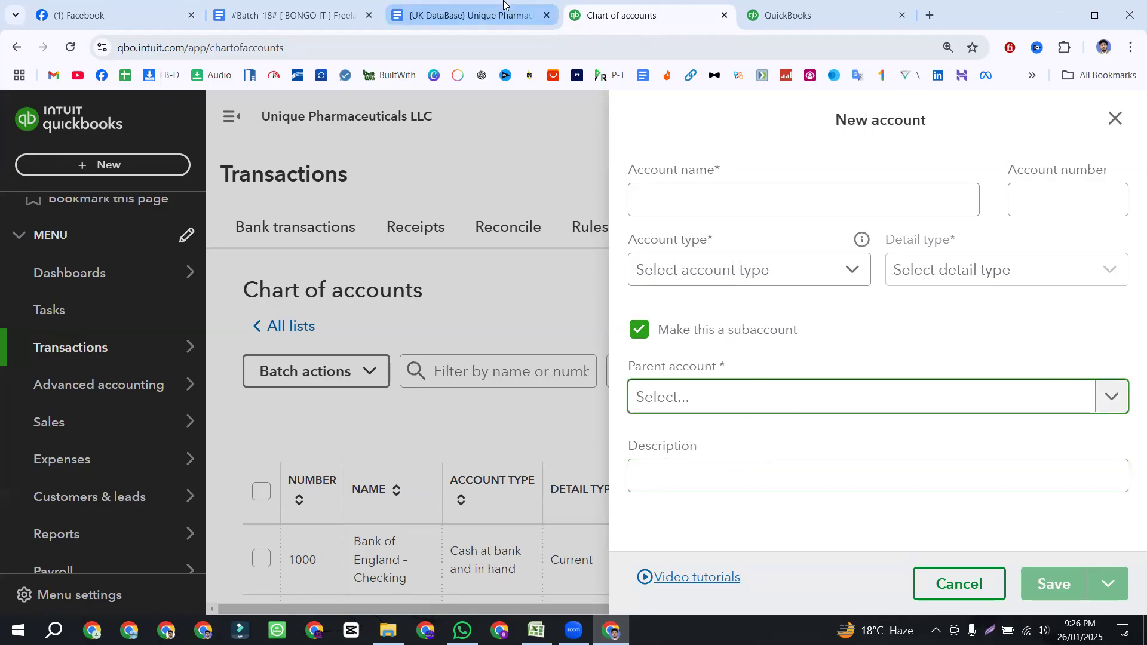
- Copy Payroll Expenses from the UK DataBase document and enter it as the new account's name
left_click(480, 12)
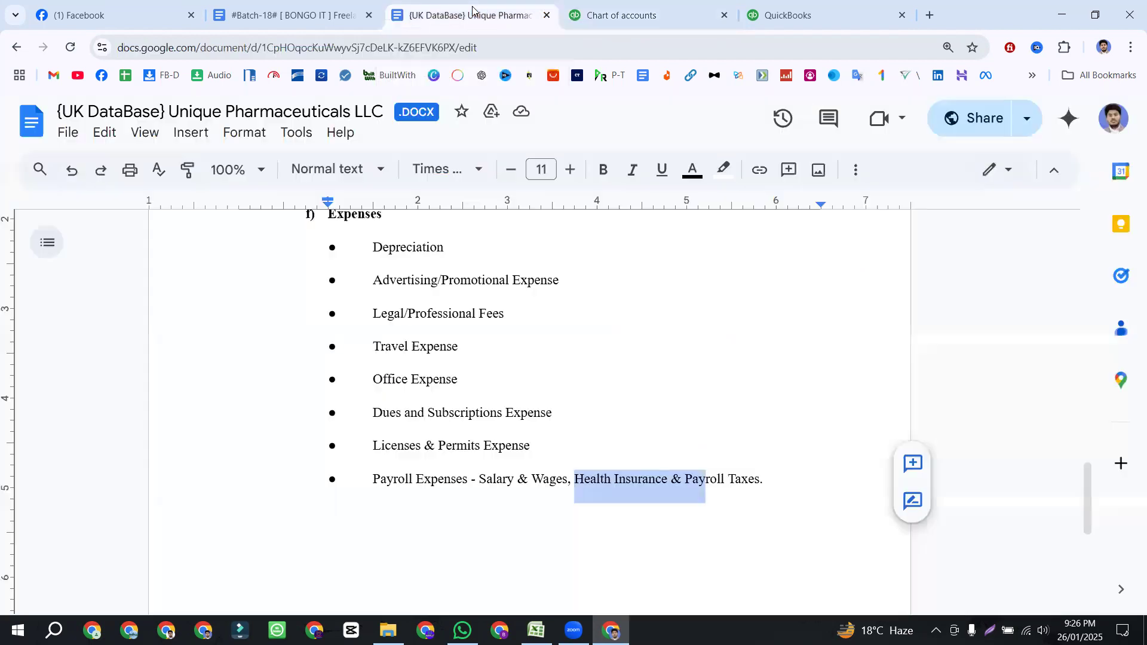
left_click_drag(467, 478, 375, 479)
key("ctrl+c")
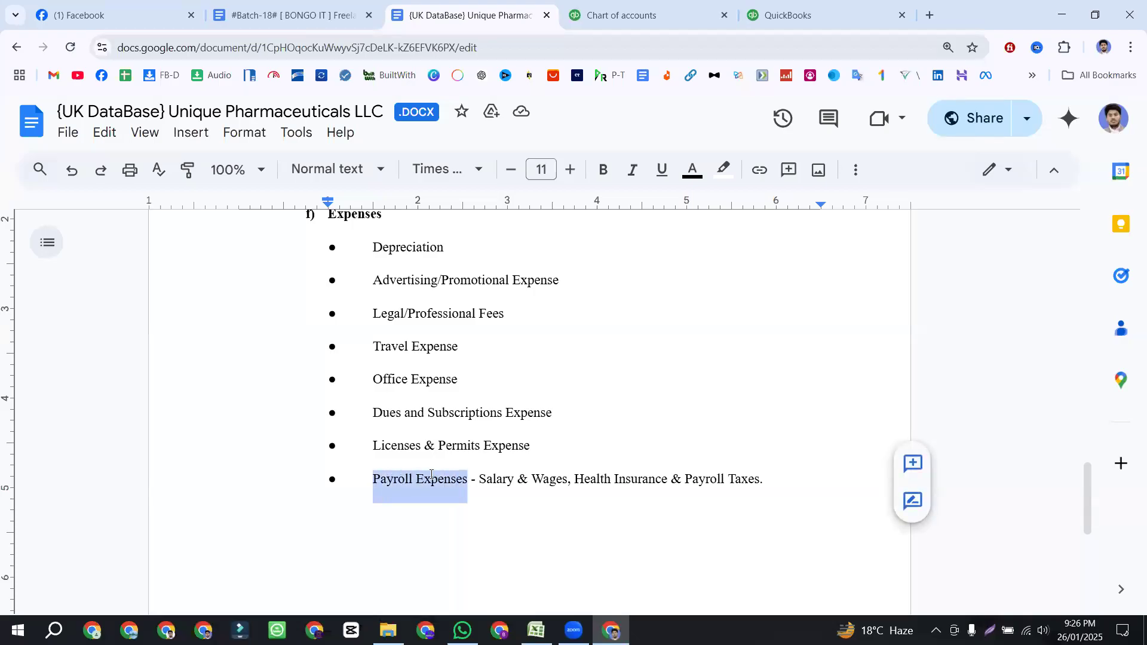
left_click(626, 6)
left_click(673, 198)
key("ctrl+v")
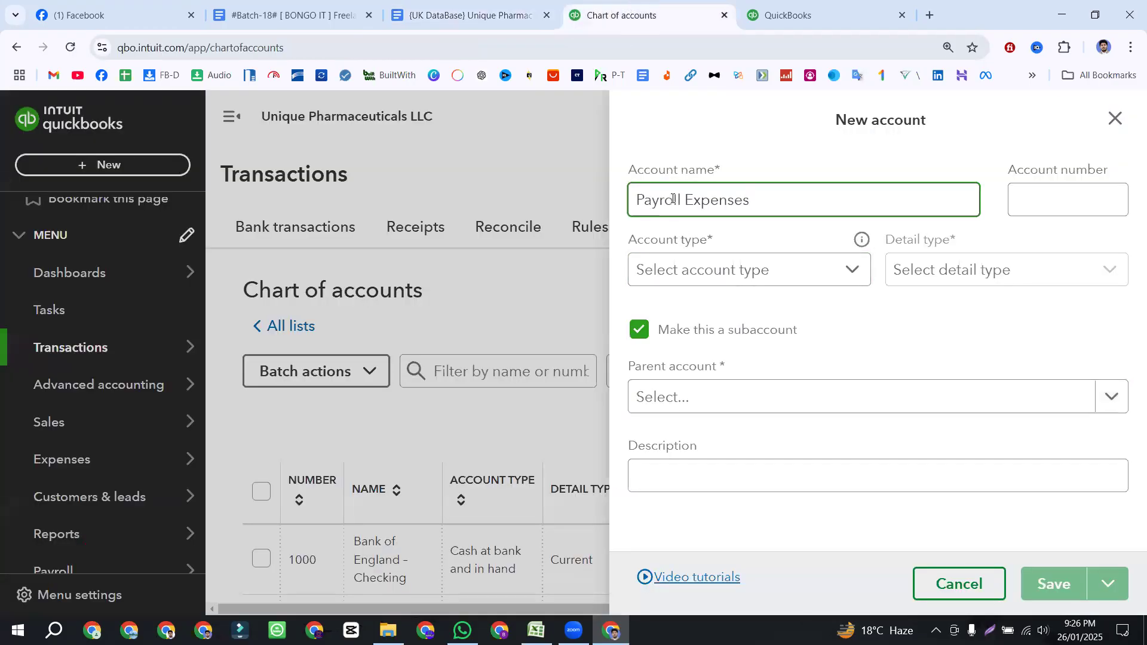
- Check the GAAP Standards numbering rule for Expenses in the Batch-18 notes before filling in the account number
left_click(1038, 197)
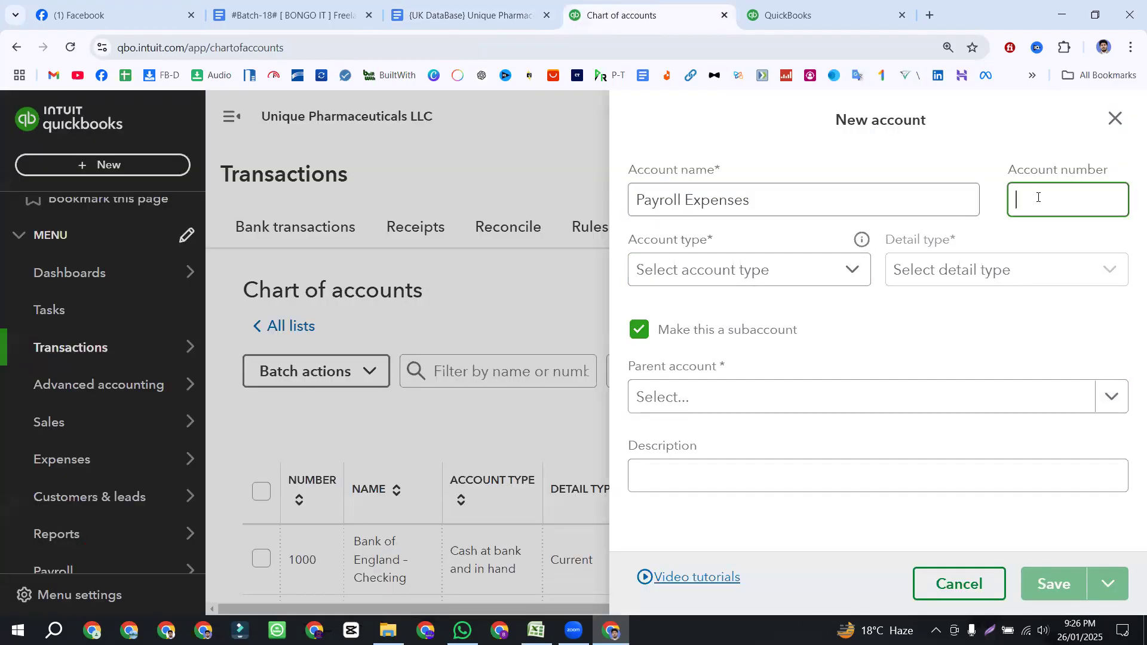
left_click(424, 3)
left_click(338, 15)
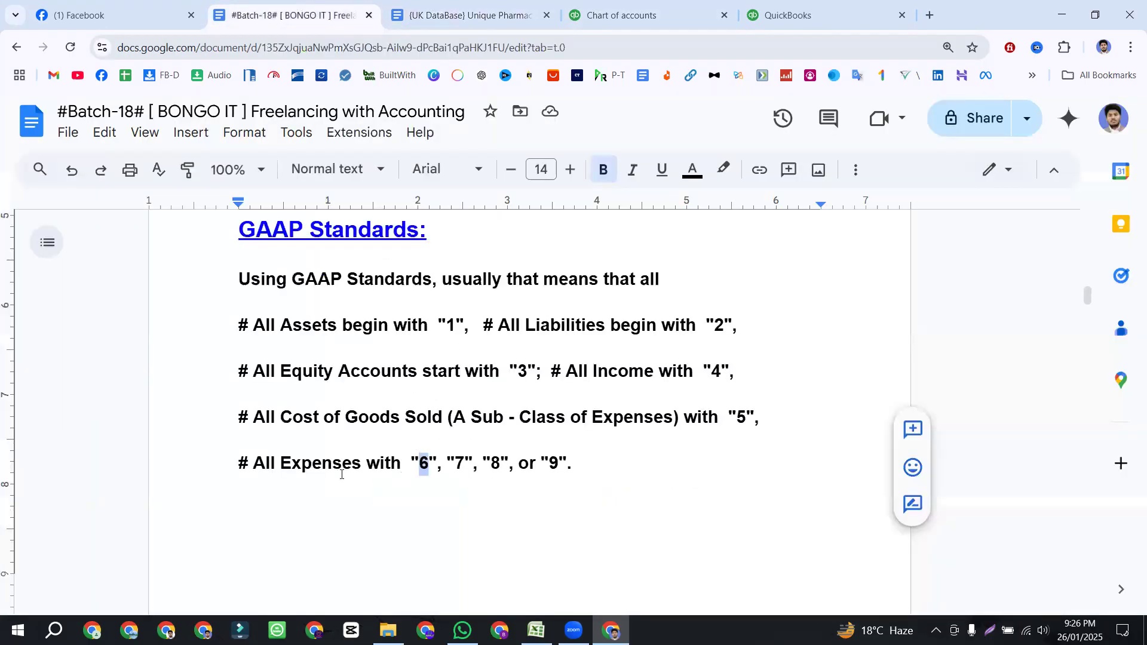
left_click_drag(228, 457, 577, 458)
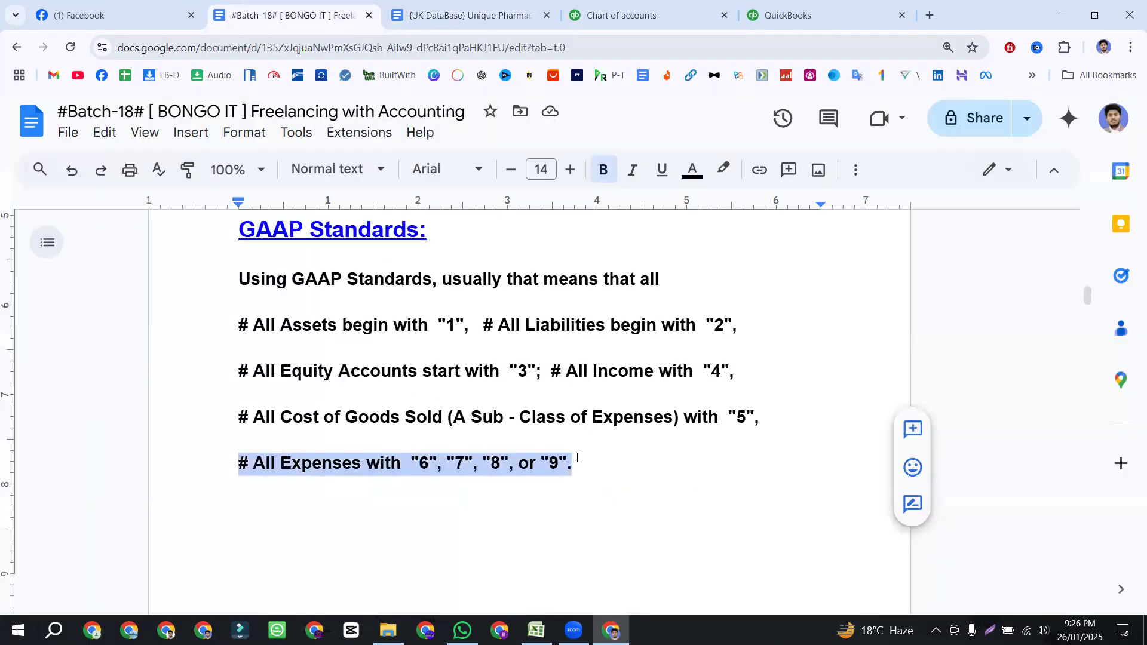
- Check the number prefixes allowed for Expenses in the Batch-18 notes and set the new QuickBooks account's number to 7000
left_click(577, 457)
left_click_drag(429, 463, 463, 461)
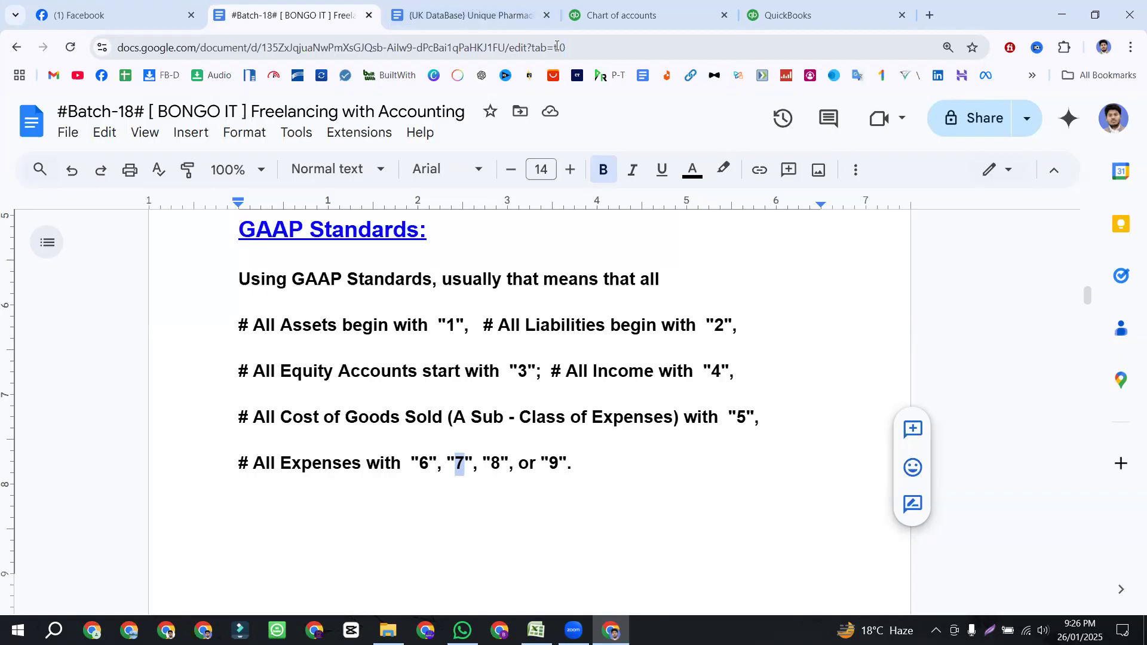
left_click_drag(412, 463, 568, 456)
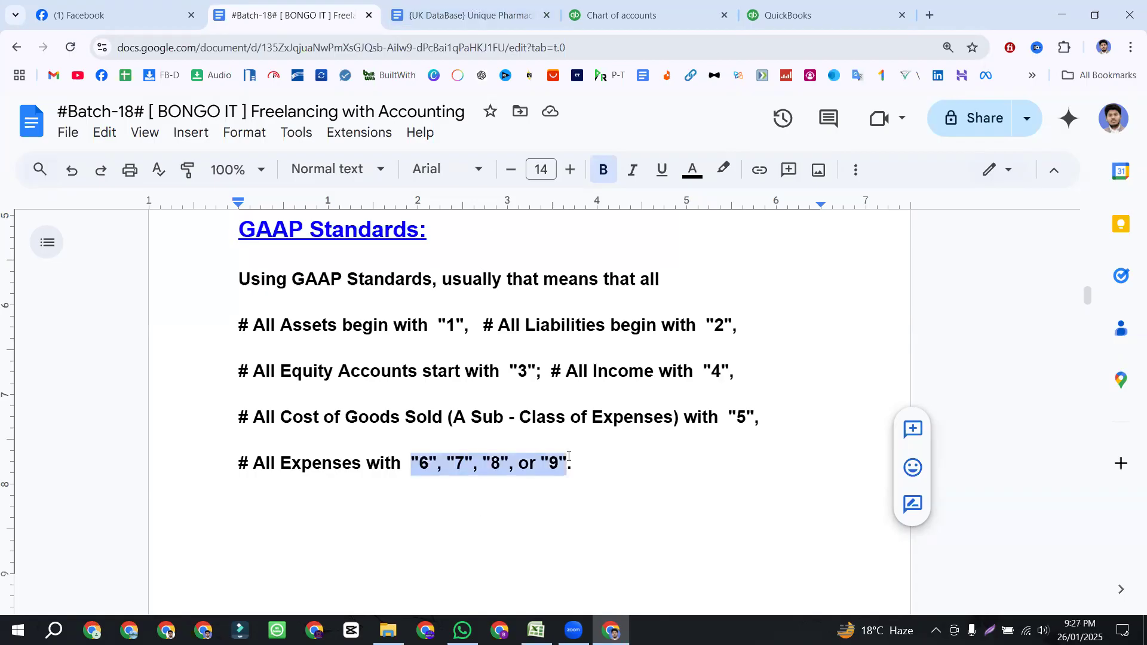
left_click(658, 8)
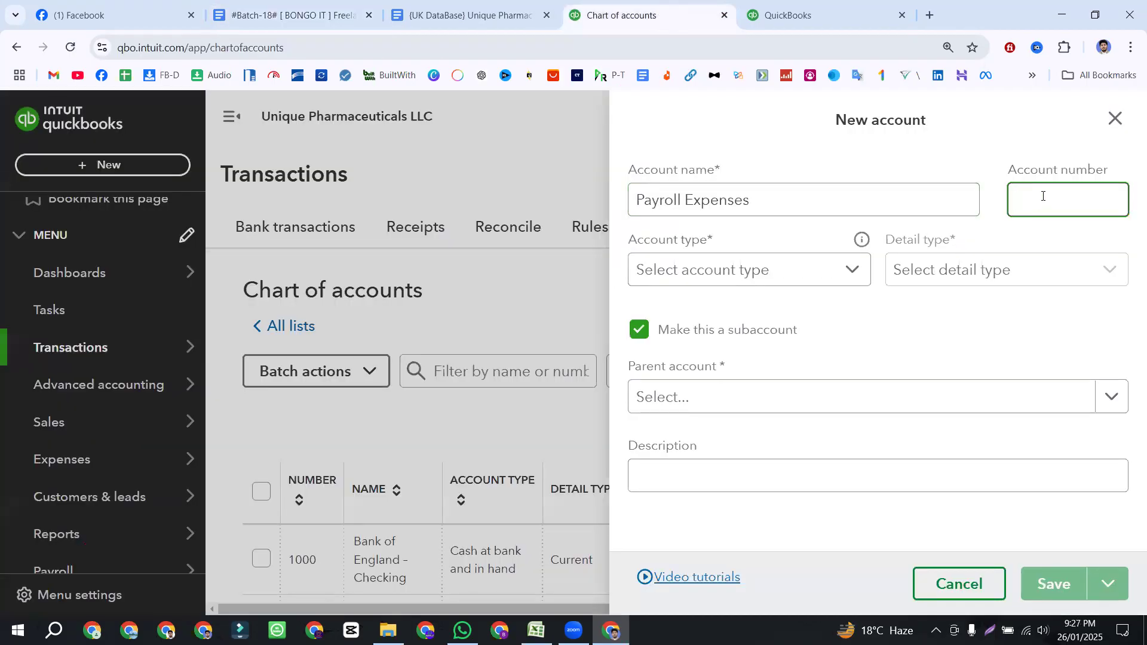
type("7000")
- Set the account type of the new Payroll Expenses account to Expenses
left_click(781, 270)
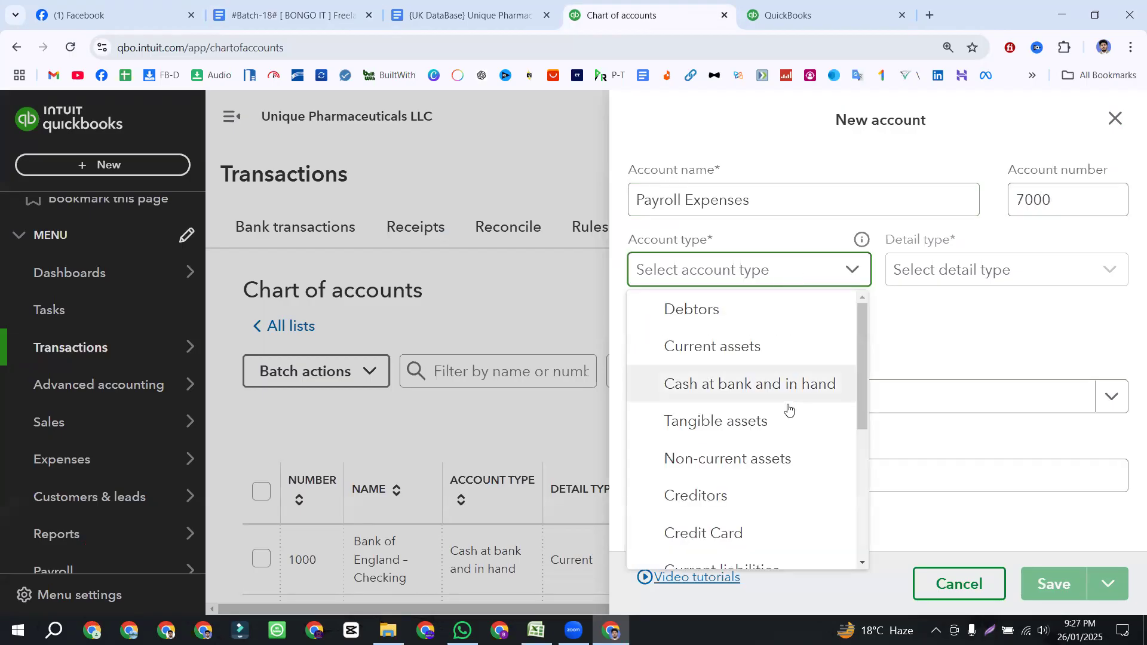
scroll(737, 331, "down", 4)
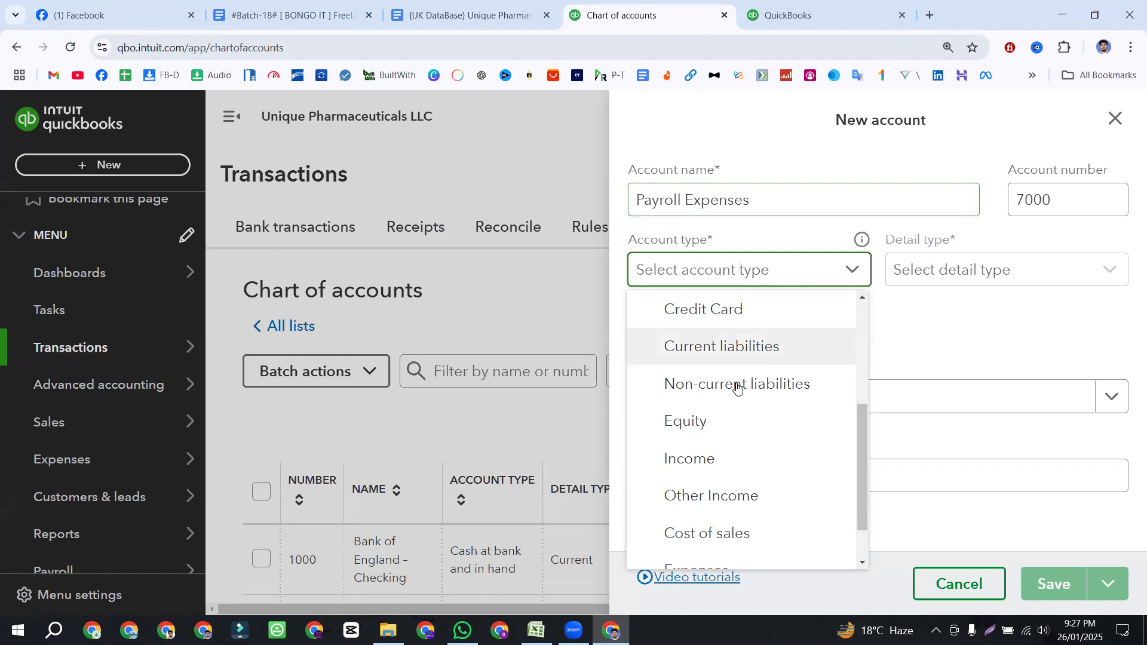
scroll(737, 388, "down", 1)
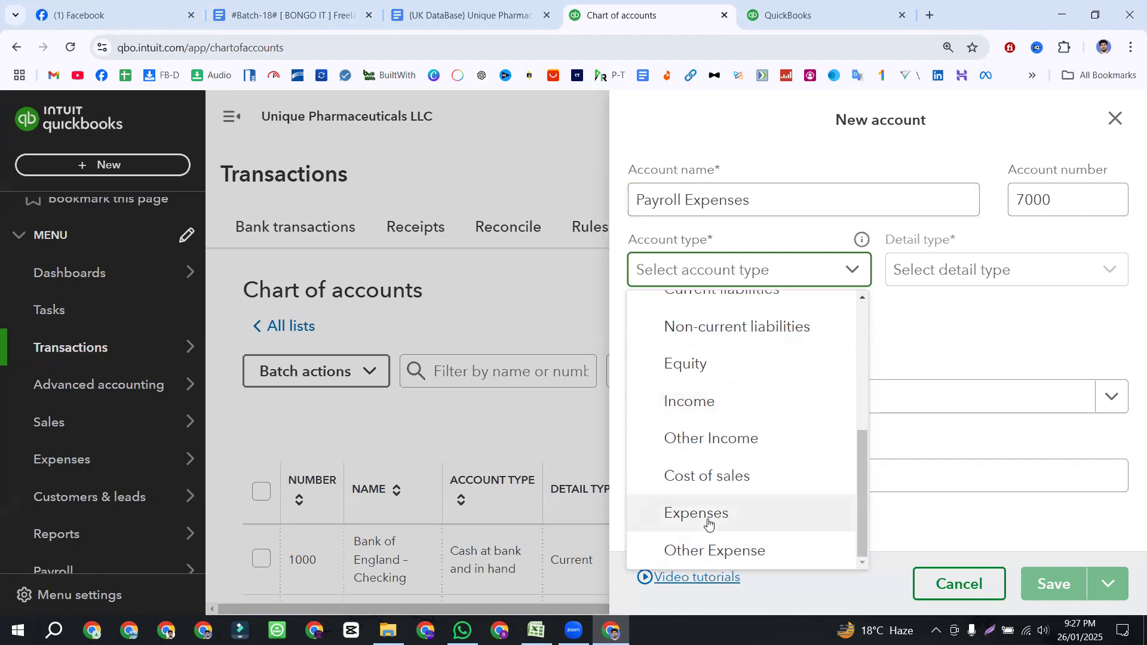
left_click(706, 525)
- Set the detail type of the new account to Payroll Expenses
left_click(920, 276)
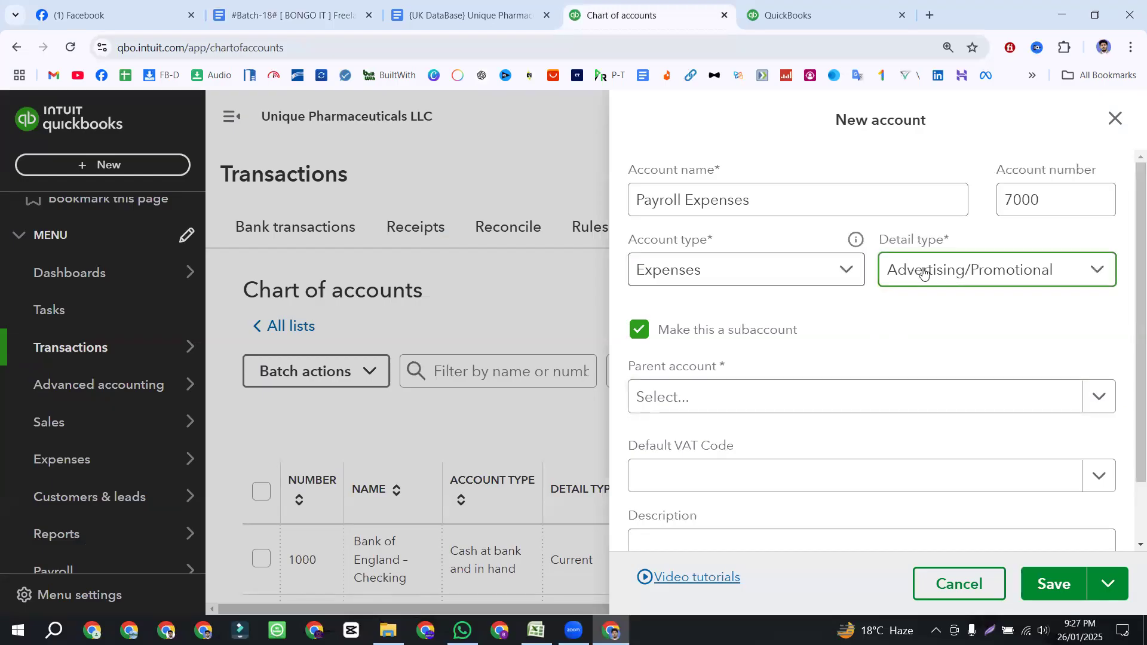
scroll(892, 481, "down", 6)
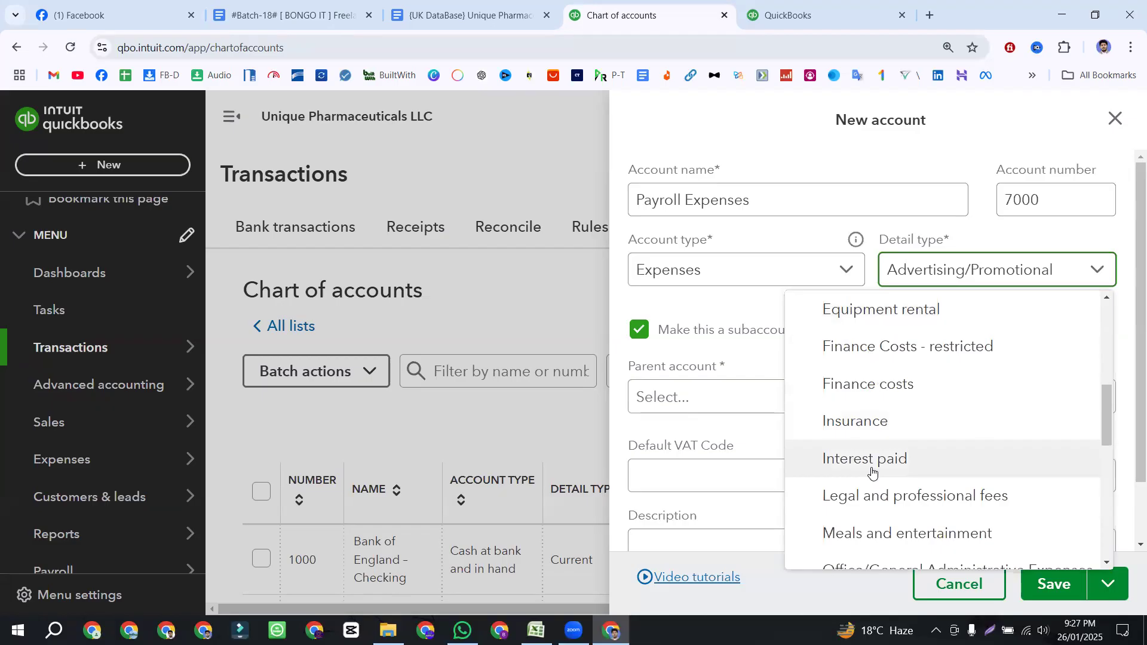
scroll(870, 457, "down", 3)
scroll(870, 462, "down", 2)
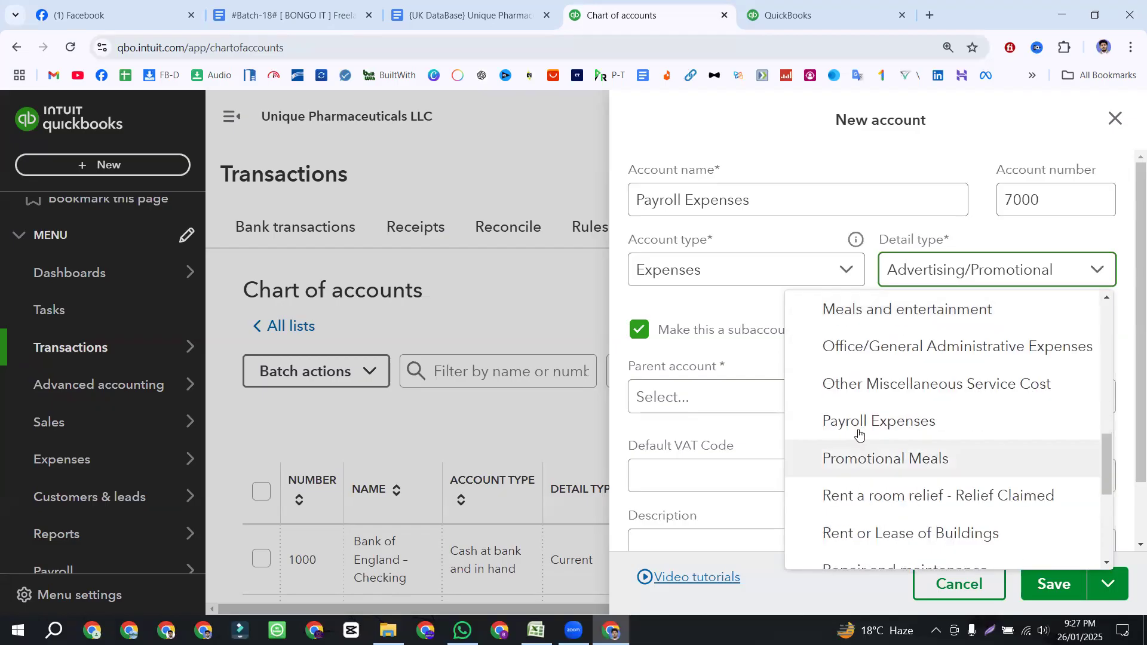
scroll(924, 438, "up", 7)
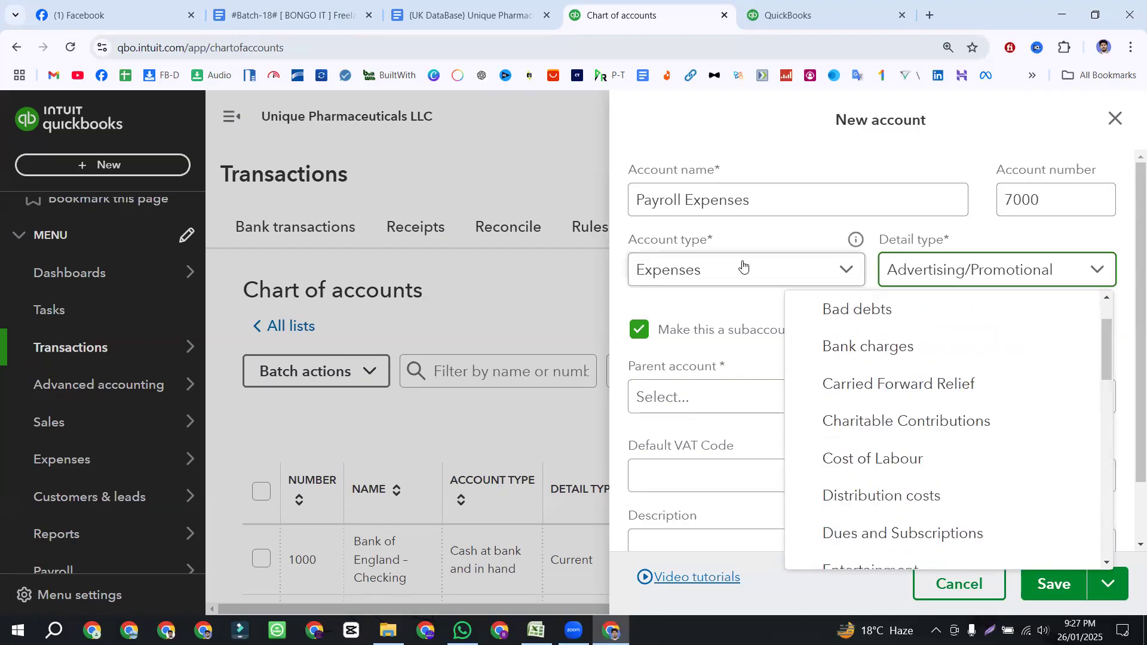
left_click(733, 264)
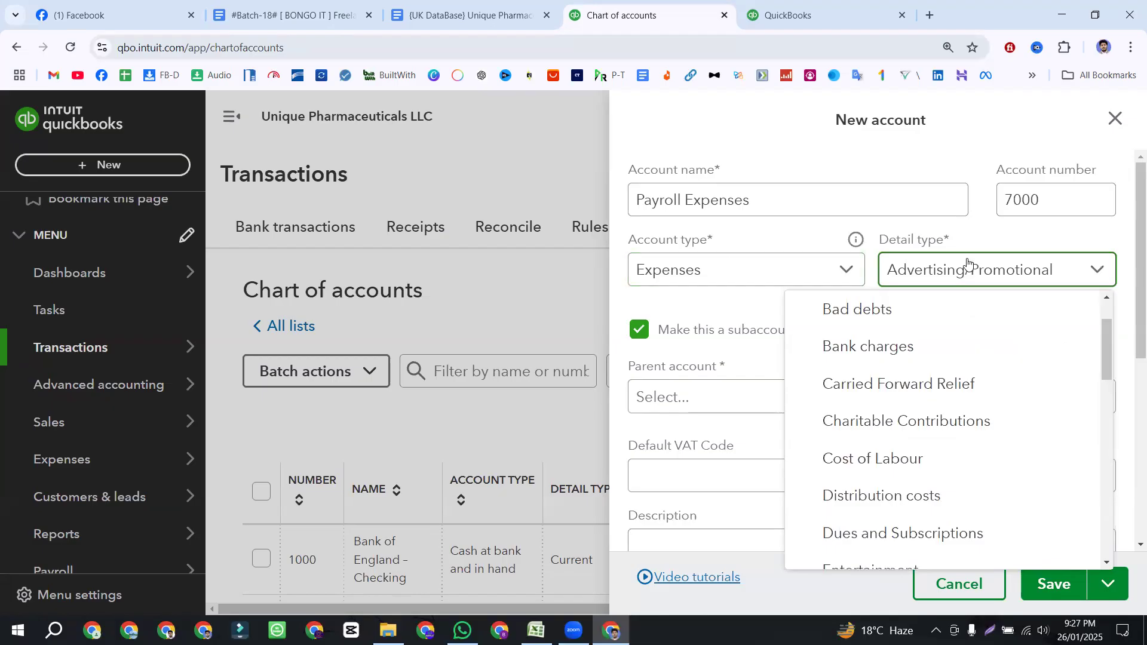
scroll(871, 456, "down", 2)
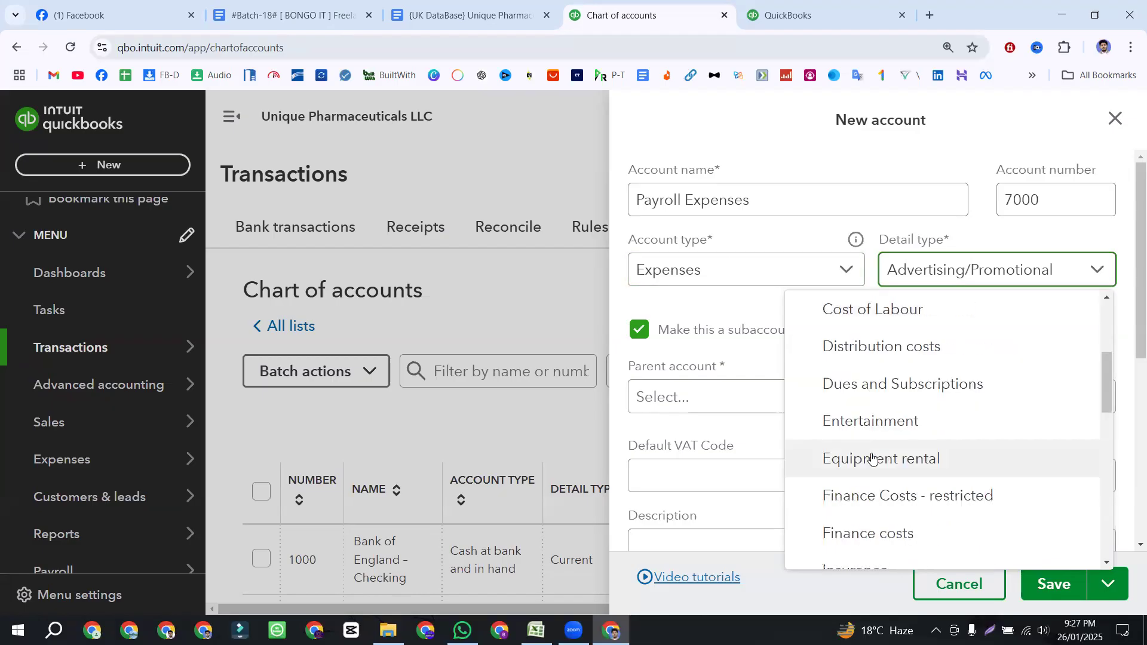
scroll(872, 459, "down", 4)
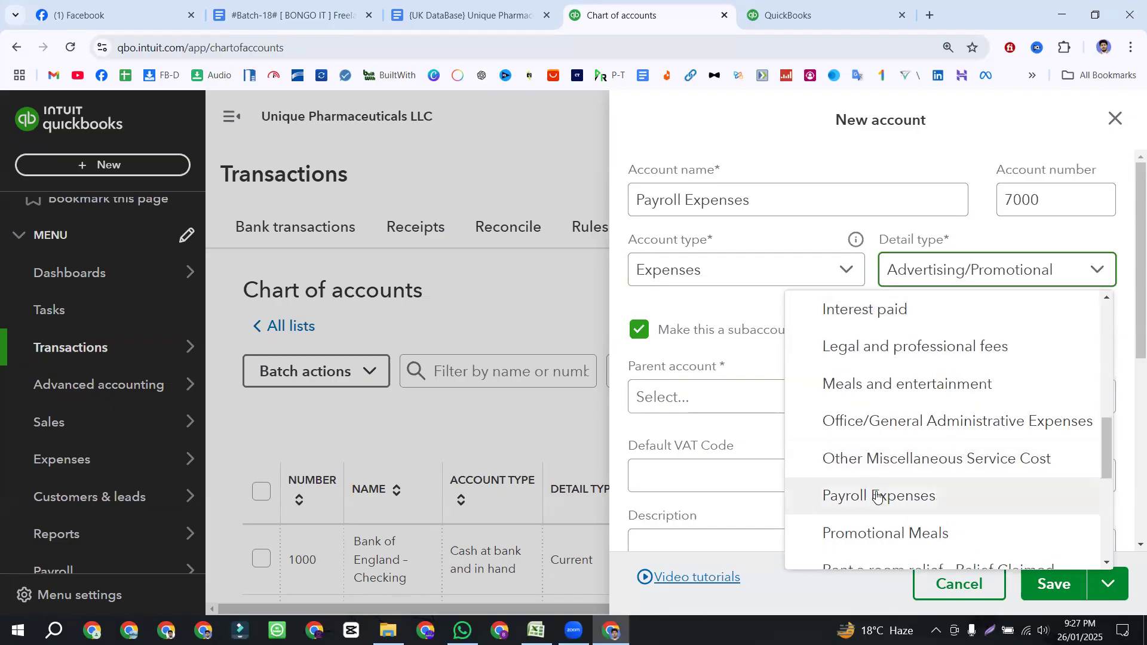
left_click(878, 498)
left_click(780, 205)
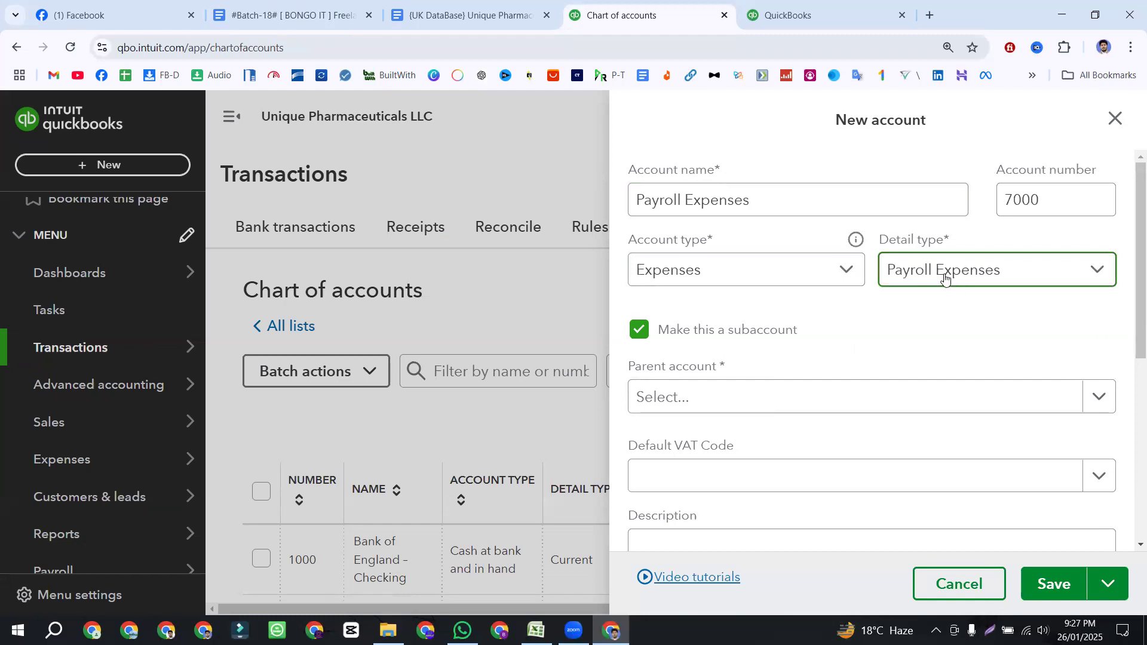
- Check the available parent accounts, clear the subaccount option for Payroll Expenses, and review its name, number and types
left_click(639, 329)
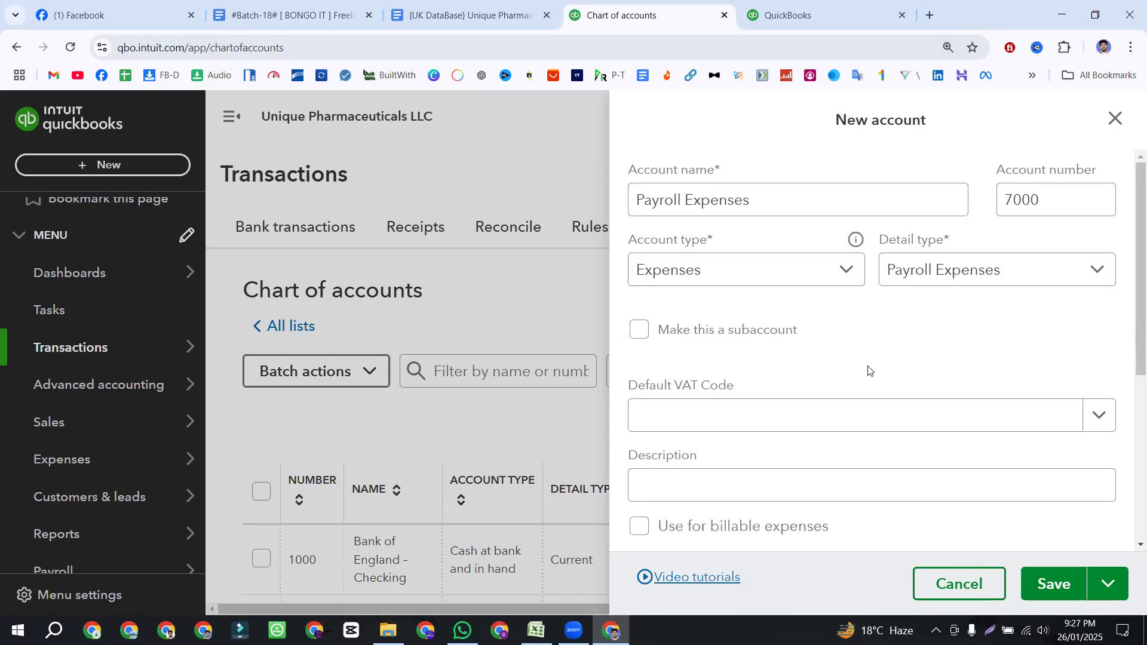
left_click(640, 330)
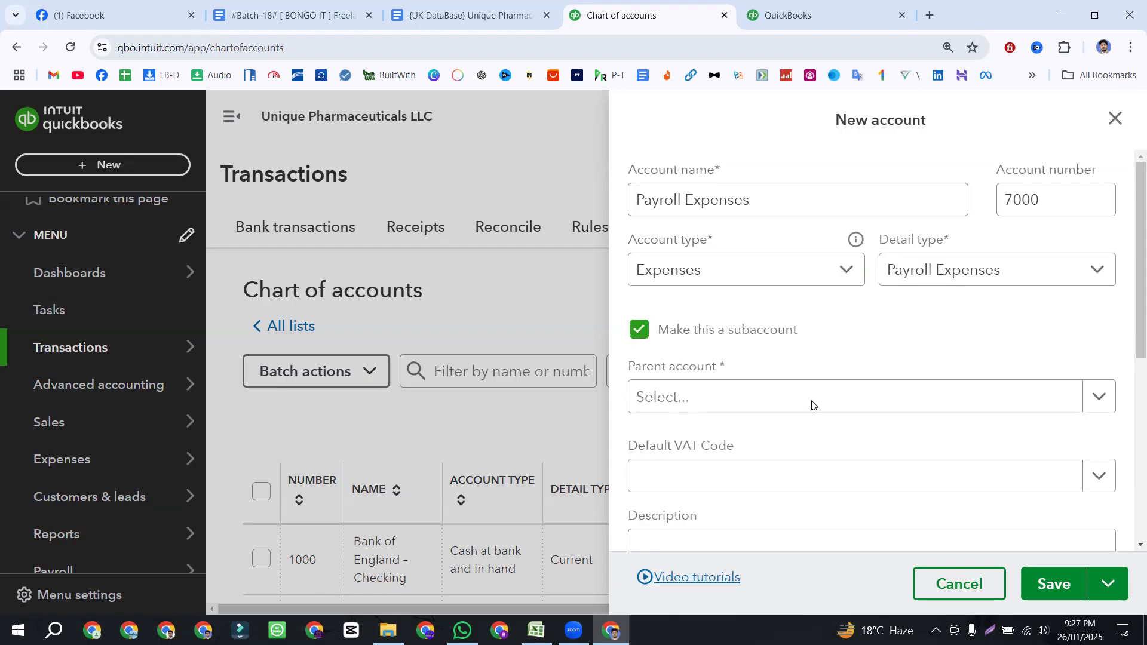
left_click(1098, 399)
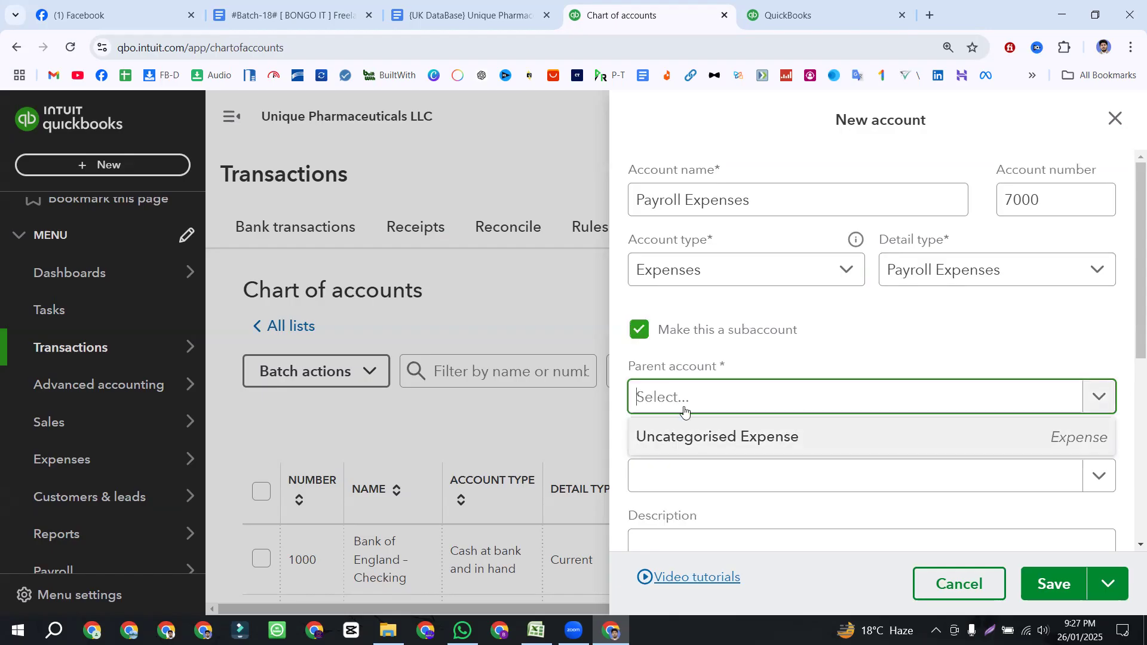
left_click(644, 335)
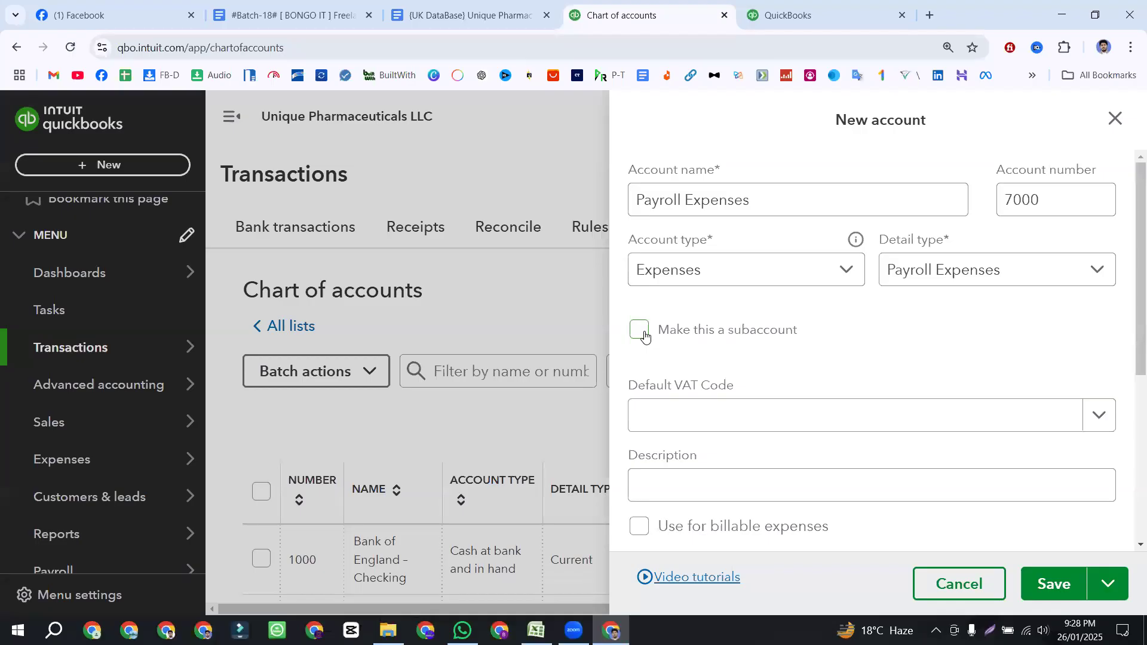
left_click(783, 200)
left_click(1029, 208)
left_click(698, 278)
left_click(979, 280)
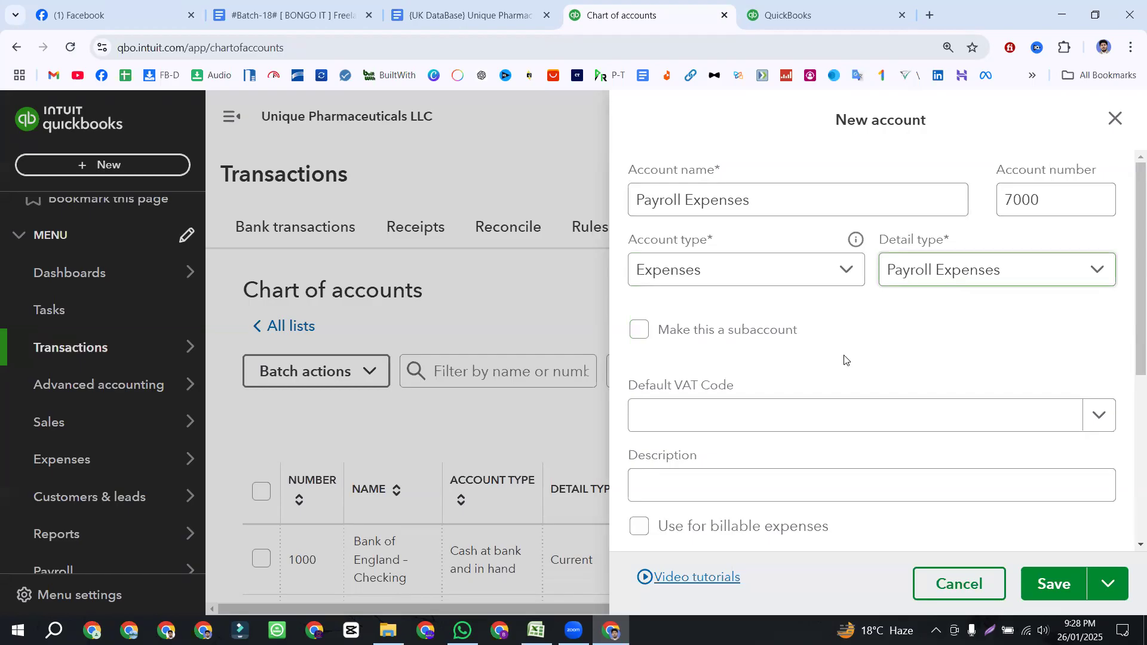
- Copy the account name Payroll Expenses into the description and save the new account
scroll(776, 370, "down", 3)
left_click(686, 342)
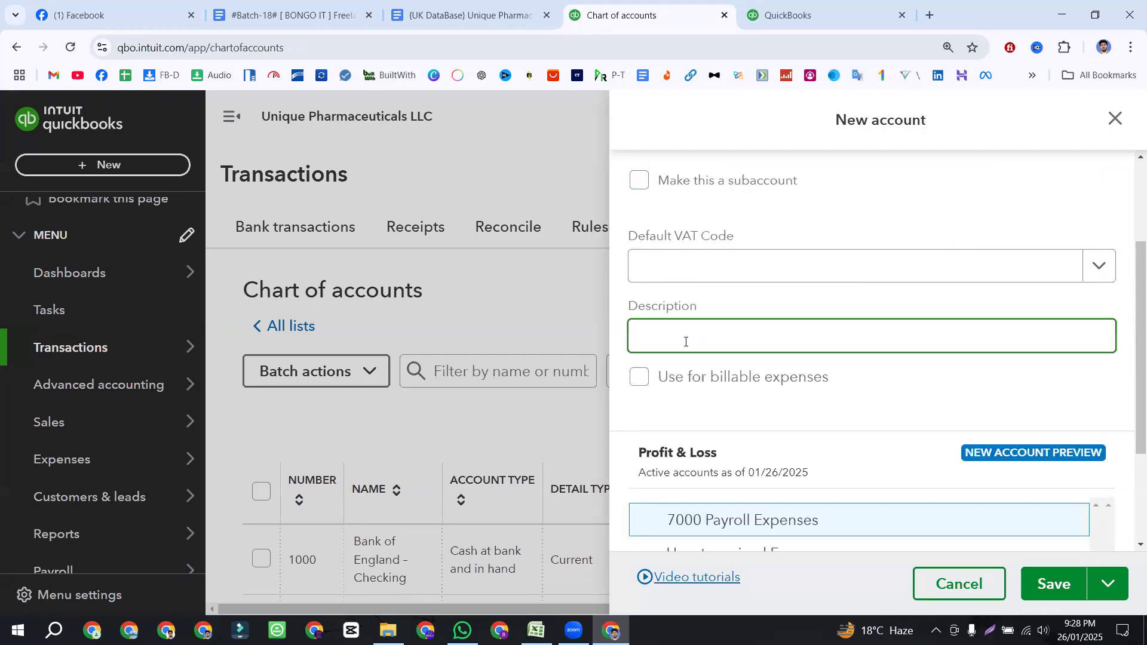
scroll(686, 341, "up", 5)
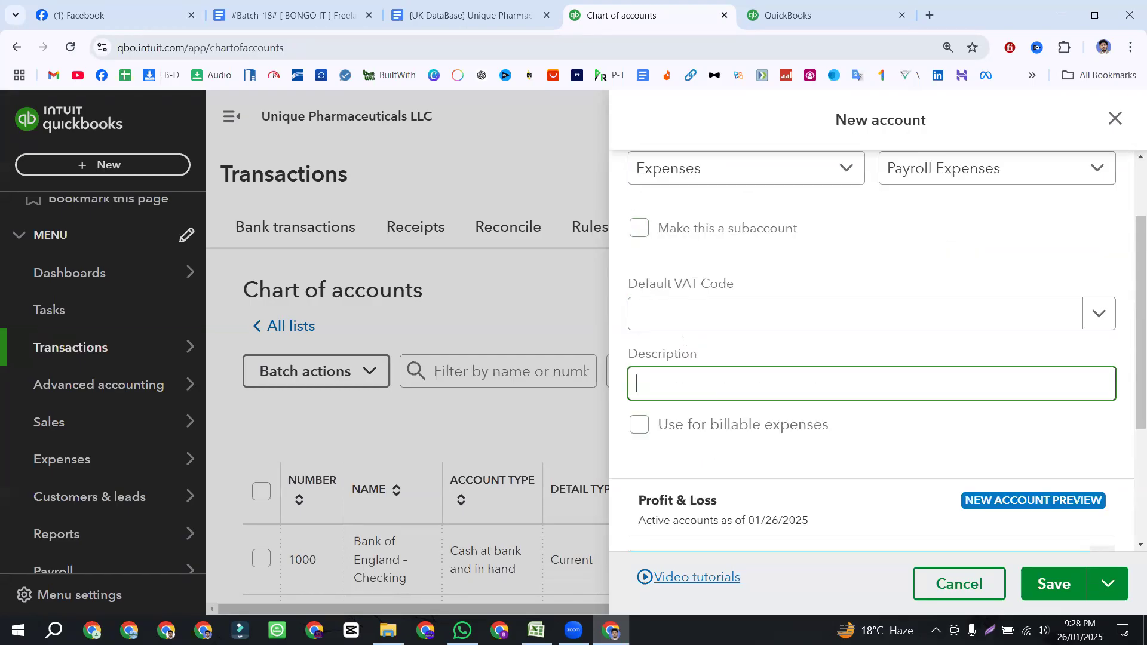
left_click_drag(758, 200, 706, 200)
key("ctrl+c")
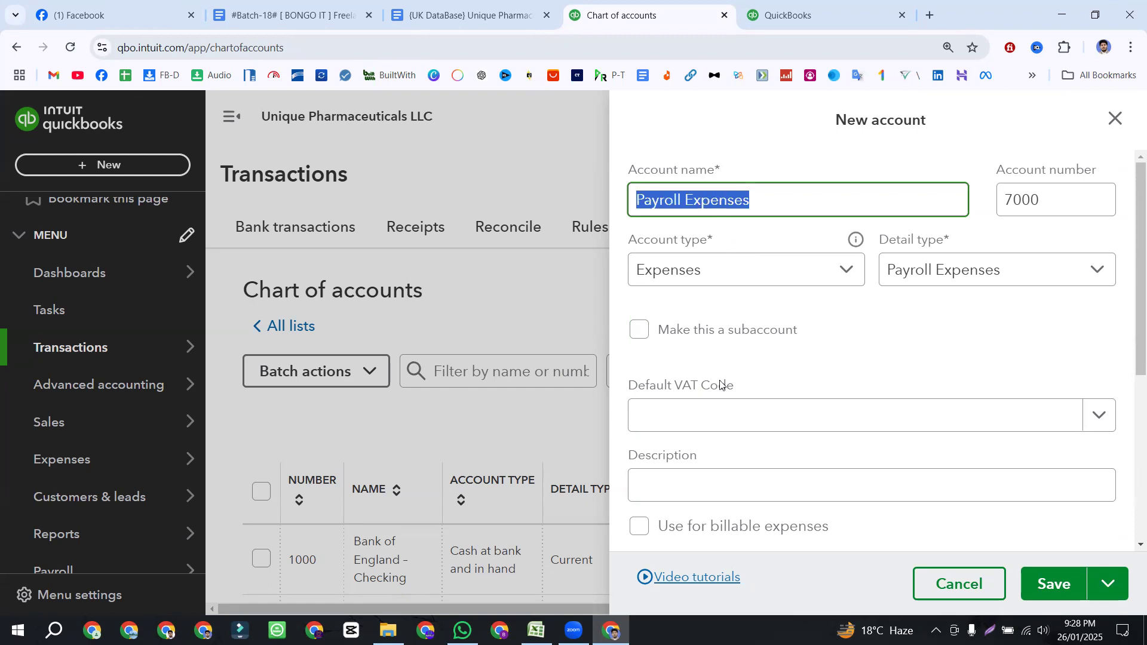
scroll(721, 403, "down", 1)
left_click(666, 403)
key("ctrl+v")
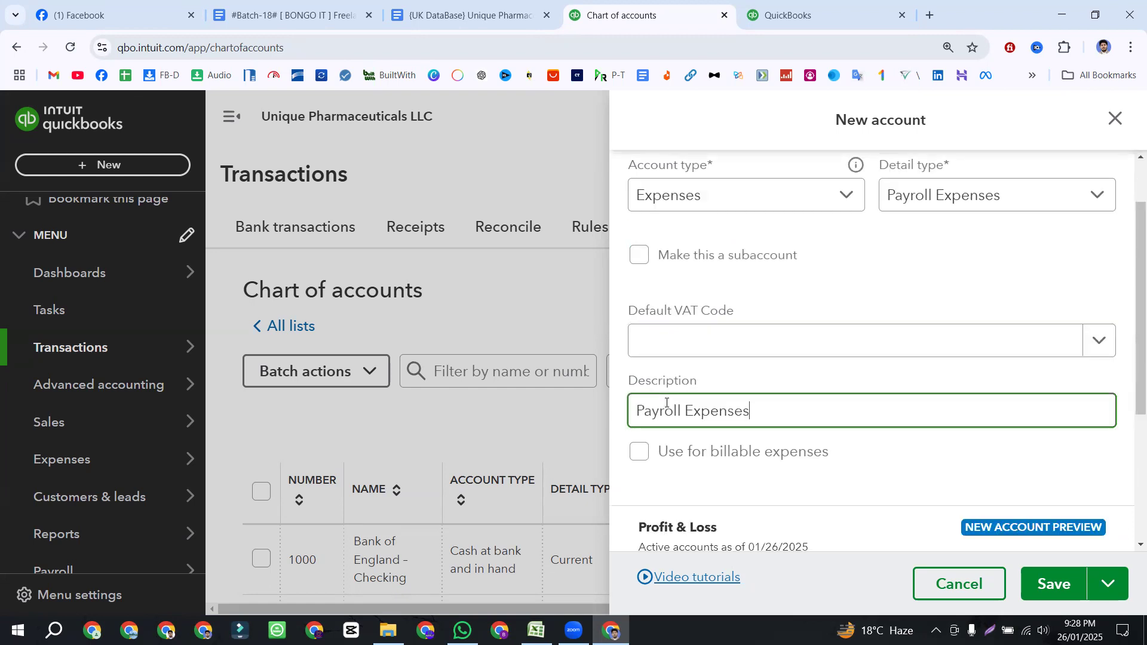
scroll(853, 436, "down", 3)
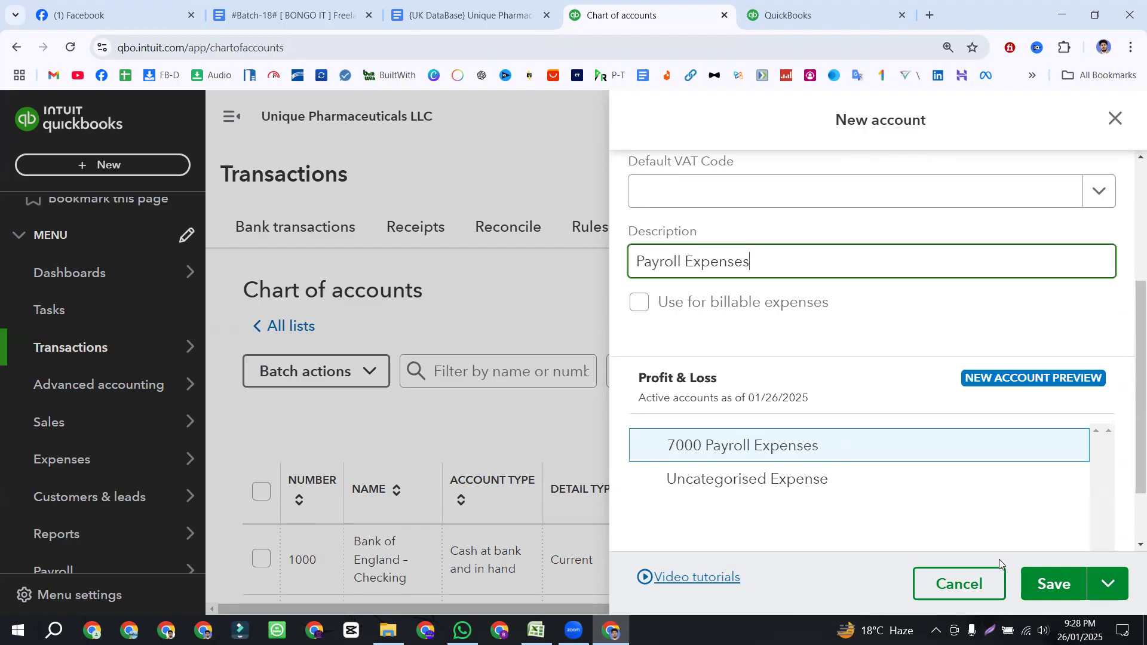
left_click(1057, 586)
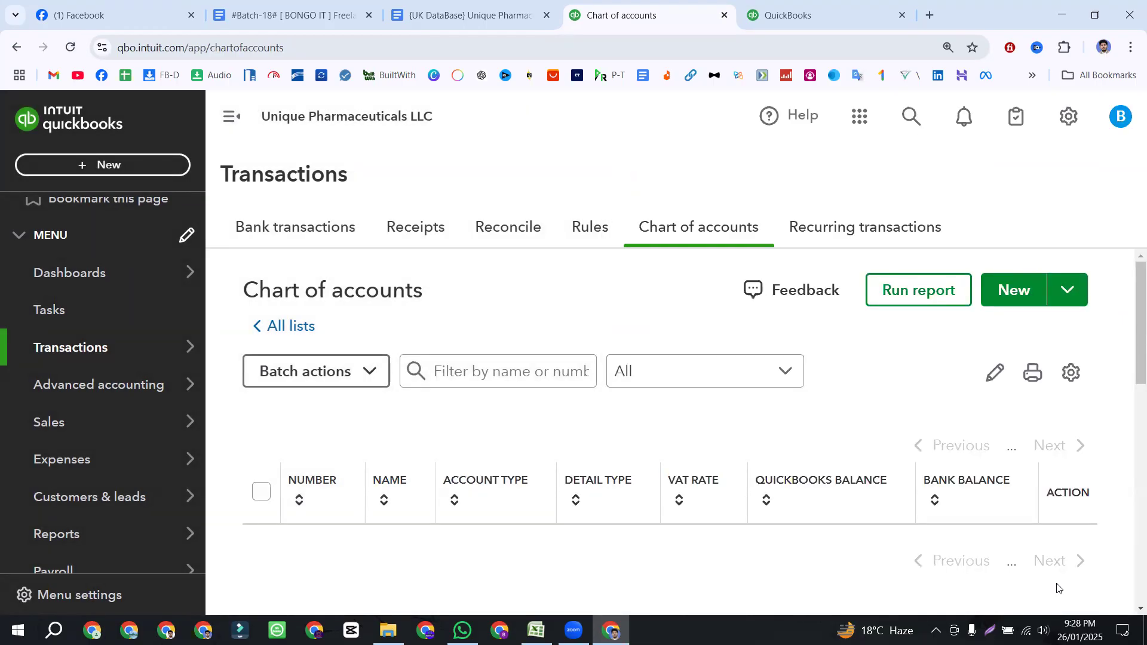
- Examine the chart of accounts list for the saved Payroll Expenses account, its number and its neighbouring expense accounts
scroll(578, 433, "down", 3)
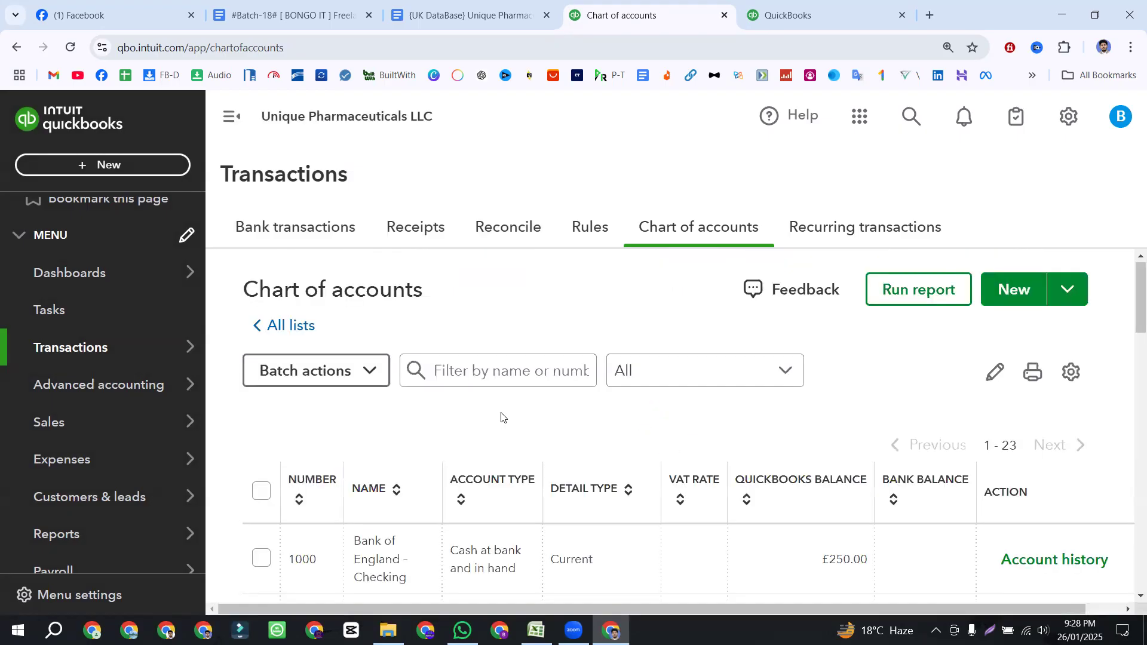
scroll(501, 418, "down", 4)
scroll(335, 418, "up", 3)
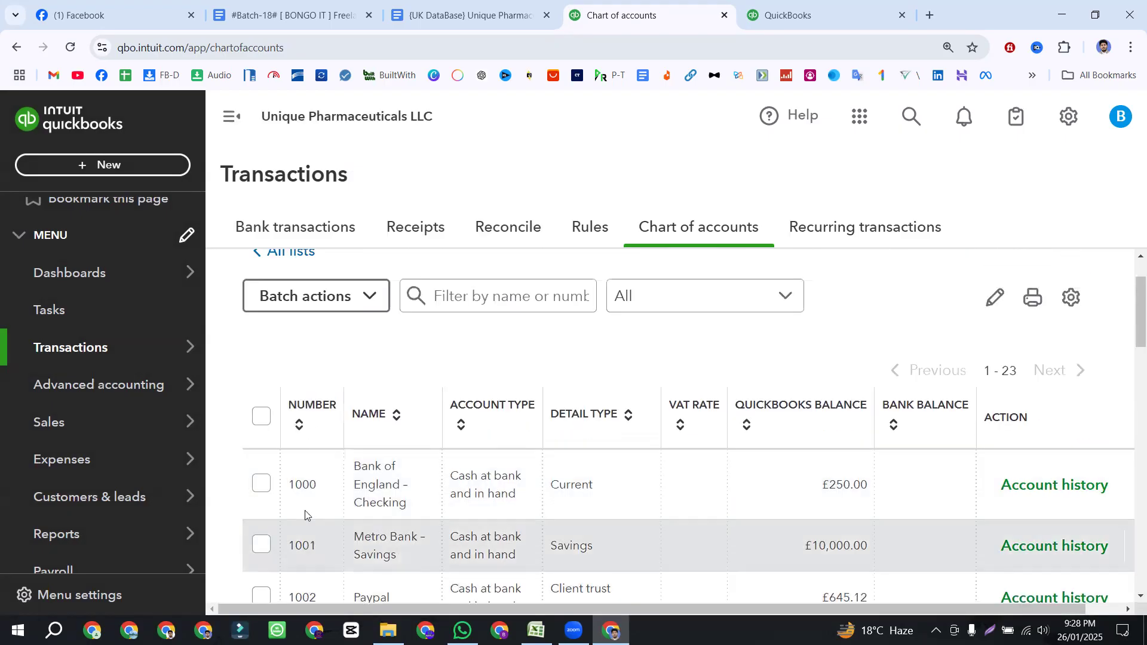
scroll(306, 515, "down", 1)
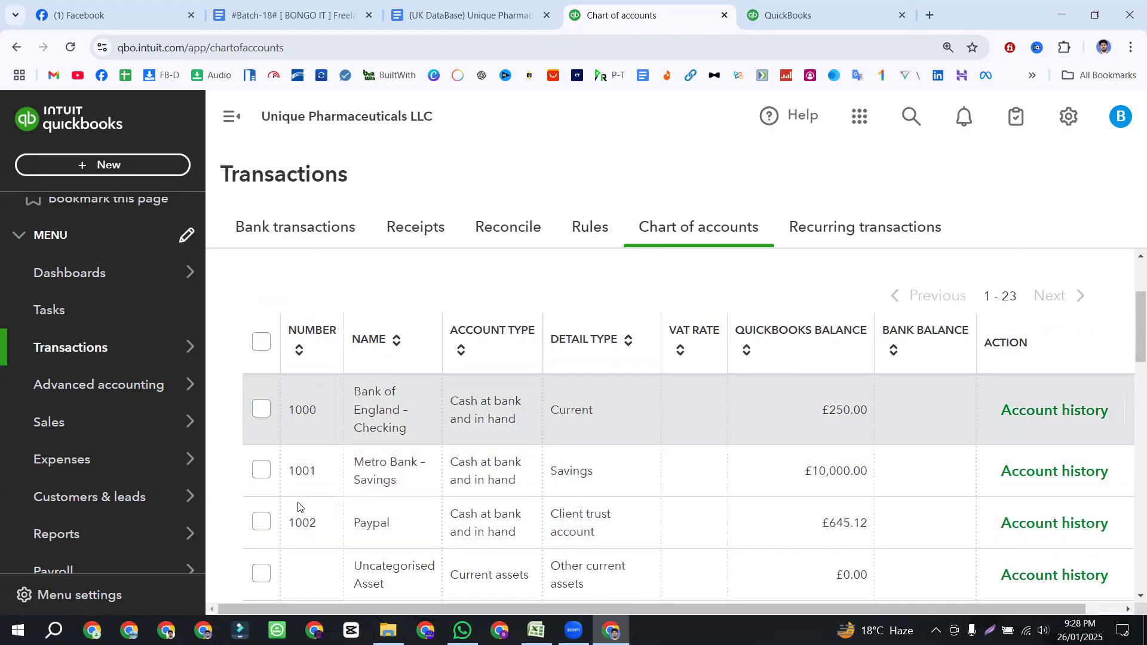
scroll(301, 438, "down", 1)
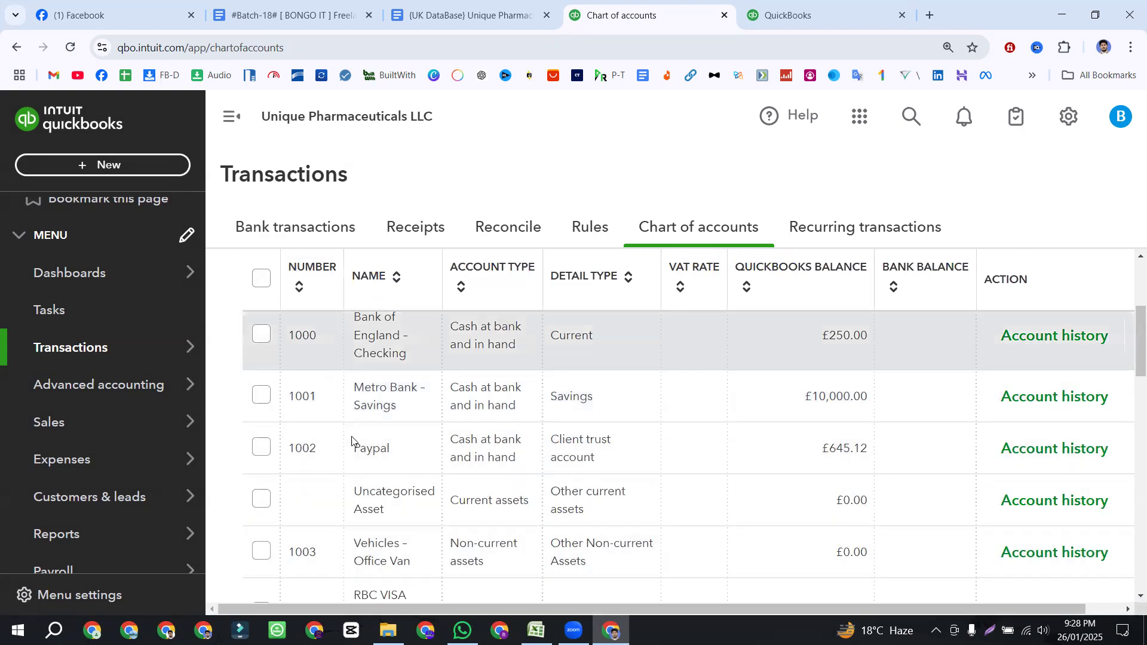
scroll(353, 478, "down", 8)
scroll(353, 471, "down", 8)
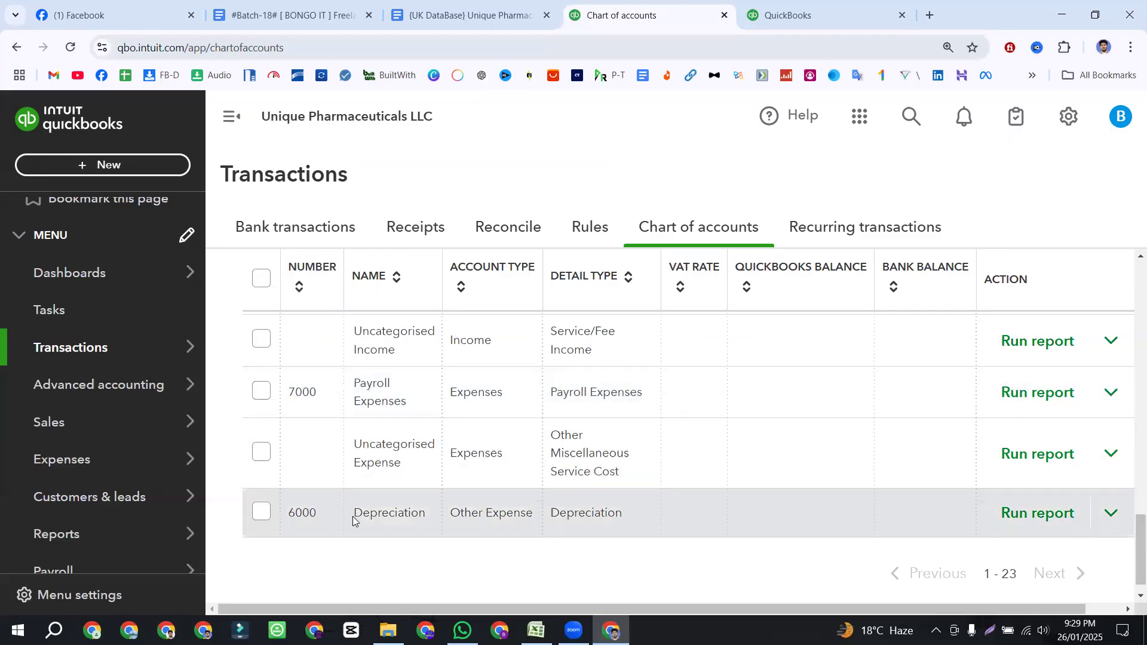
left_click_drag(287, 397, 329, 395)
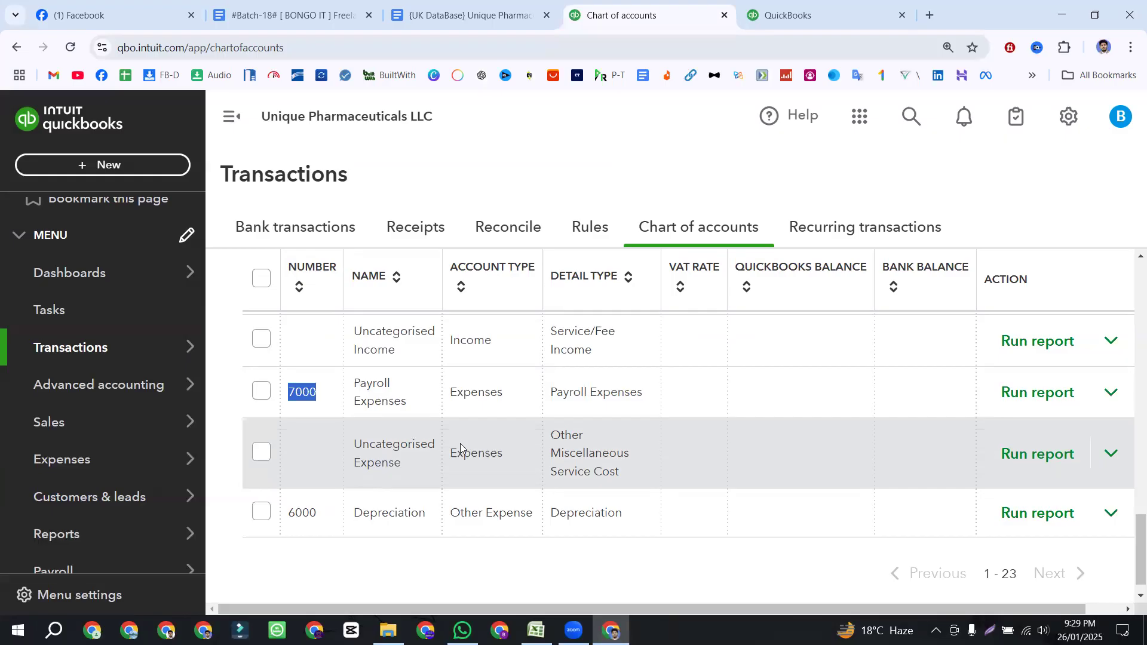
left_click(295, 394)
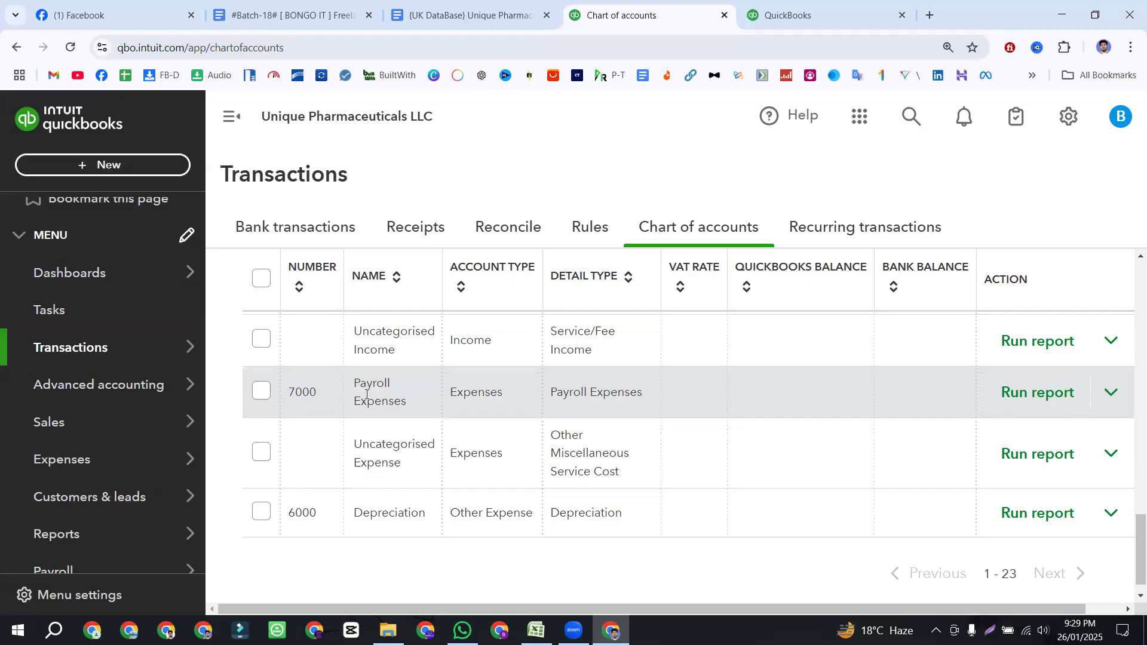
mouse_move(357, 383)
left_mouse_down()
mouse_move(374, 385)
mouse_move(360, 442)
mouse_move(369, 383)
left_mouse_up()
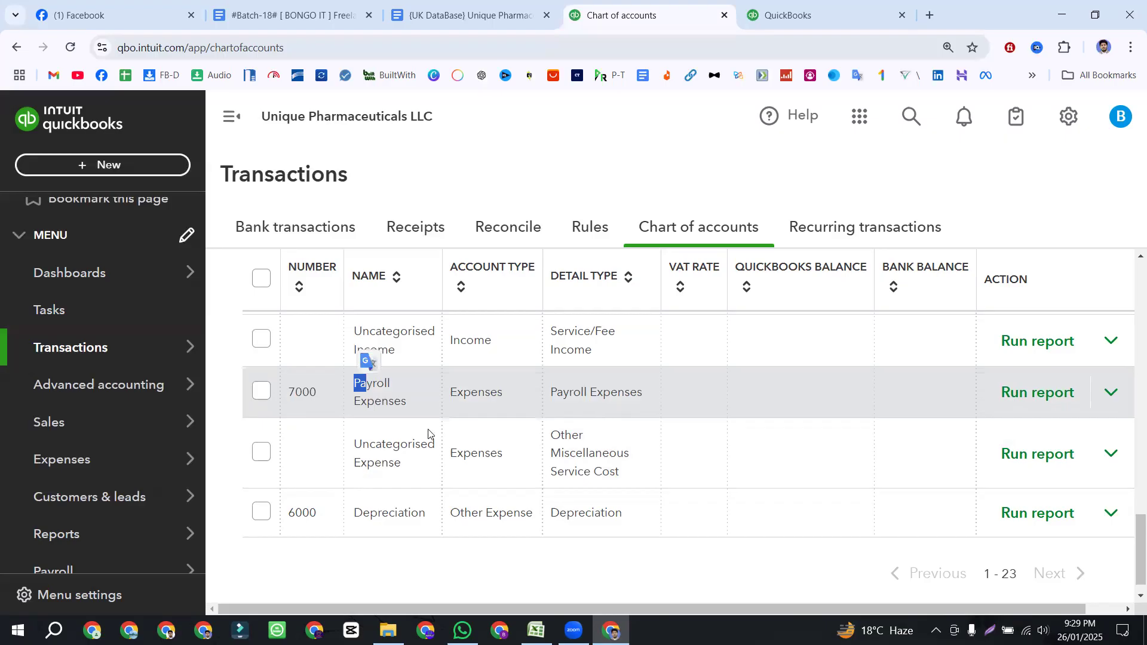
left_click_drag(299, 392, 289, 393)
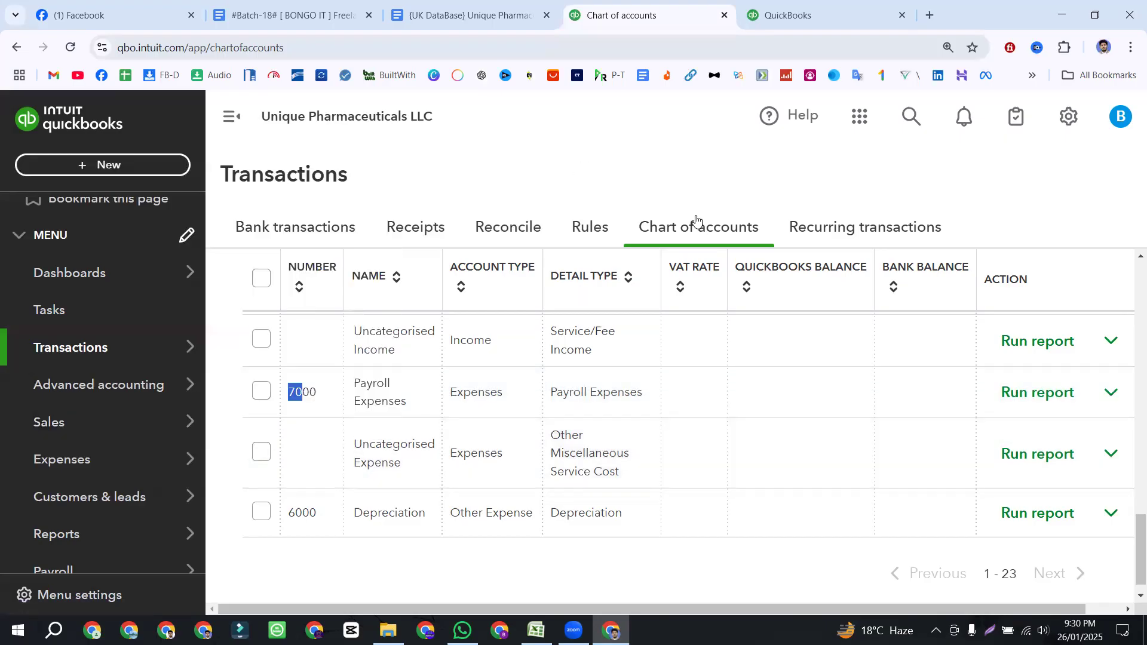
- Switch to the exercise document and copy the sub-item name Salary & Wages from the Payroll Expenses line
scroll(696, 302, "up", 3)
left_click(451, 13)
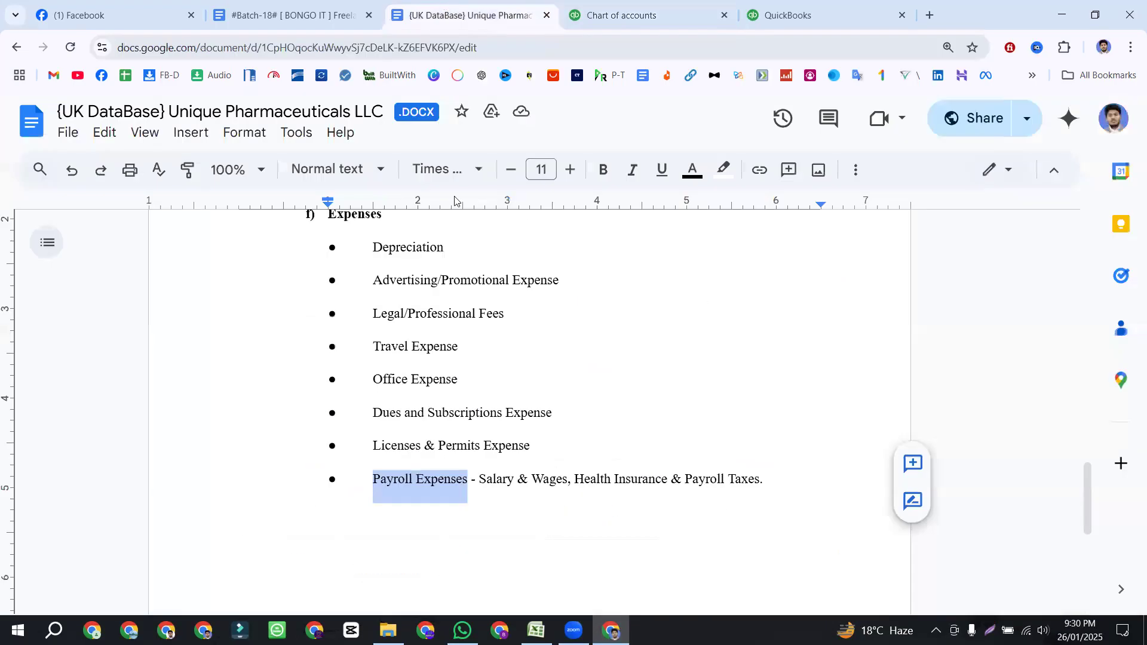
left_click(457, 481)
double_click(495, 479)
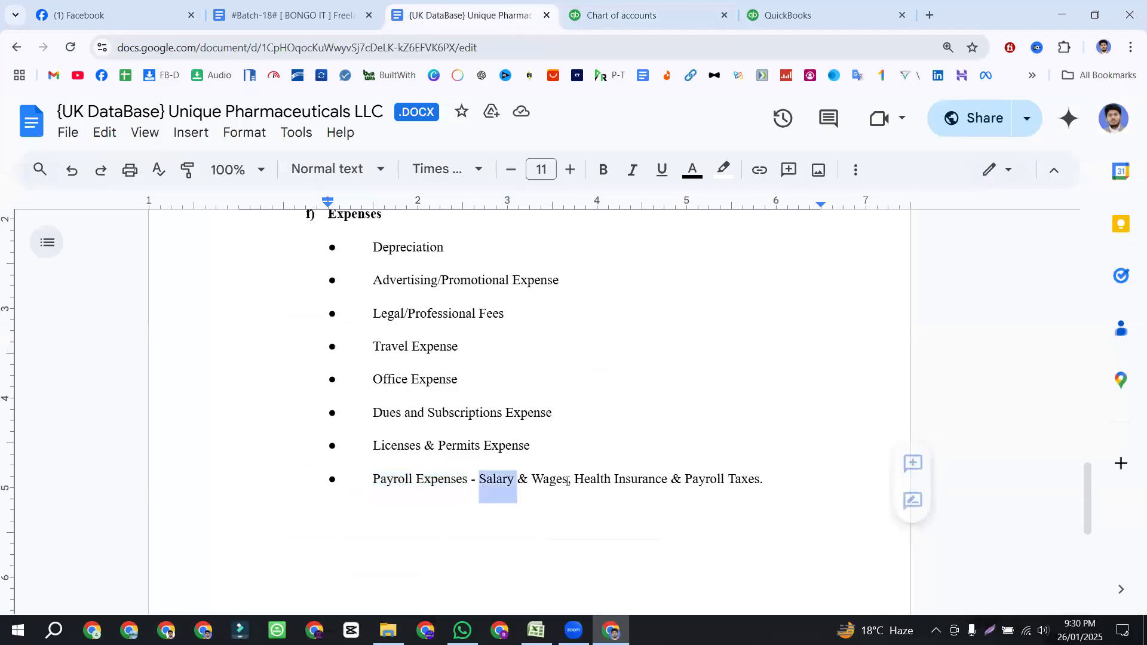
left_click_drag(566, 480, 565, 480)
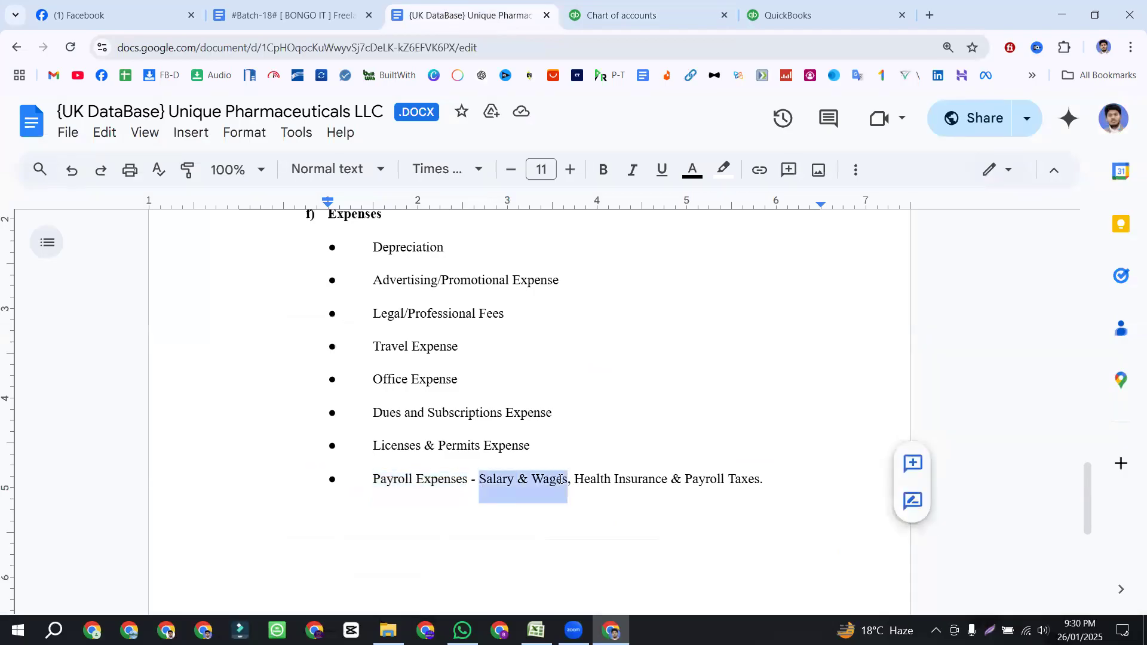
- Return to the QuickBooks chart of accounts and start a new account named Salary & Wages with number 7001
left_click(642, 4)
scroll(942, 266, "up", 5)
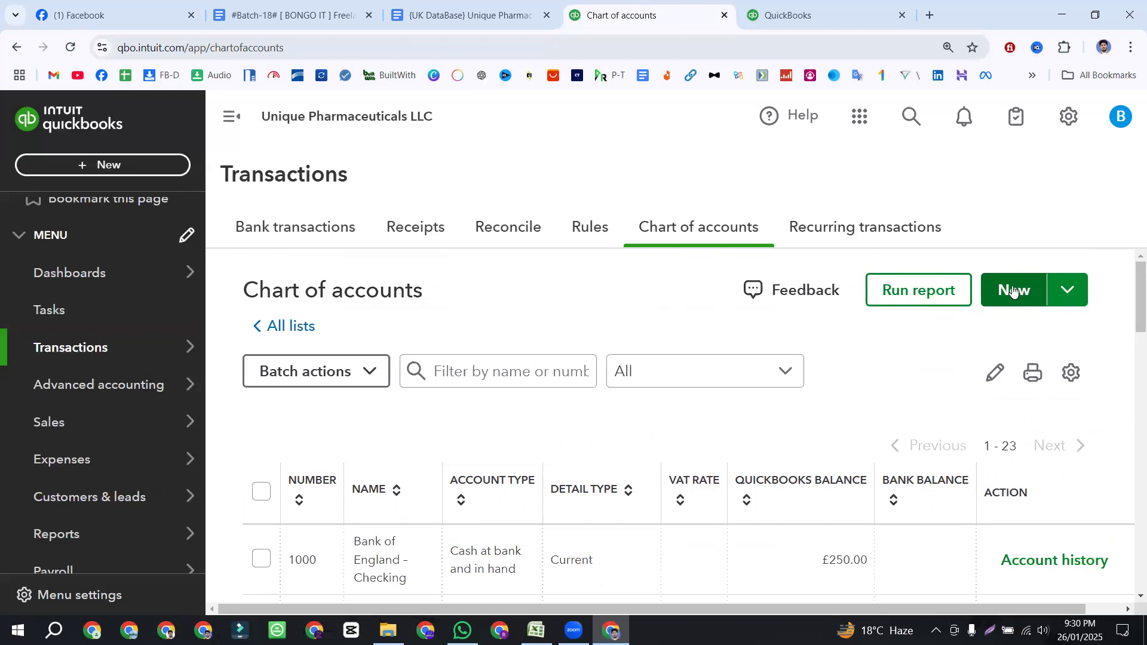
left_click(1013, 291)
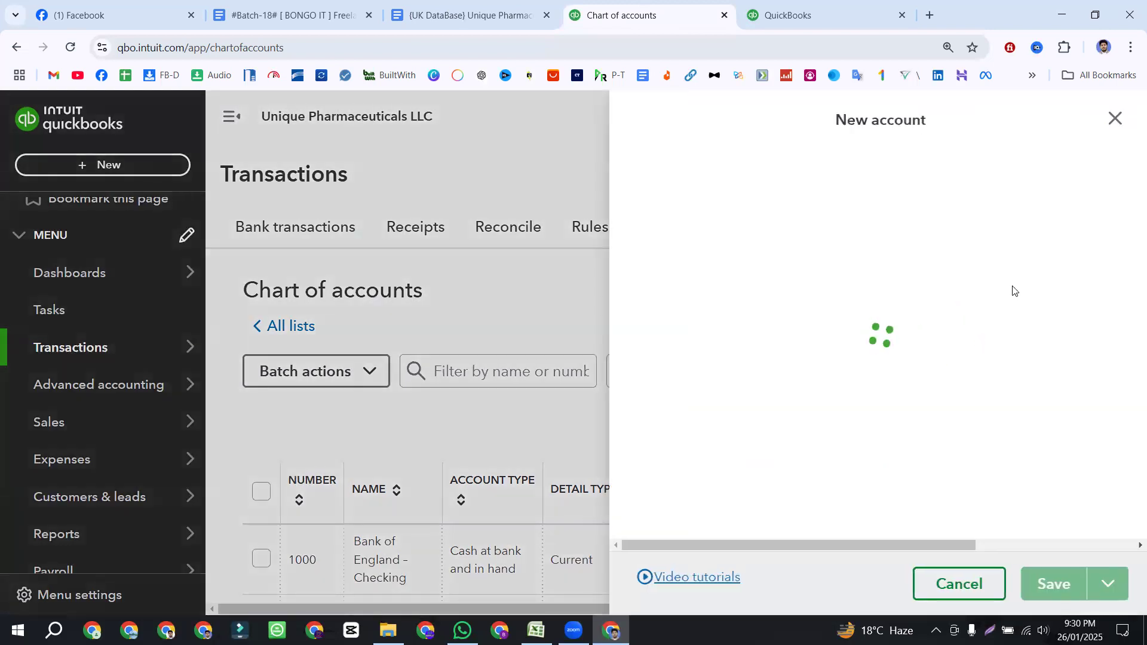
left_click(657, 186)
key("ctrl+v")
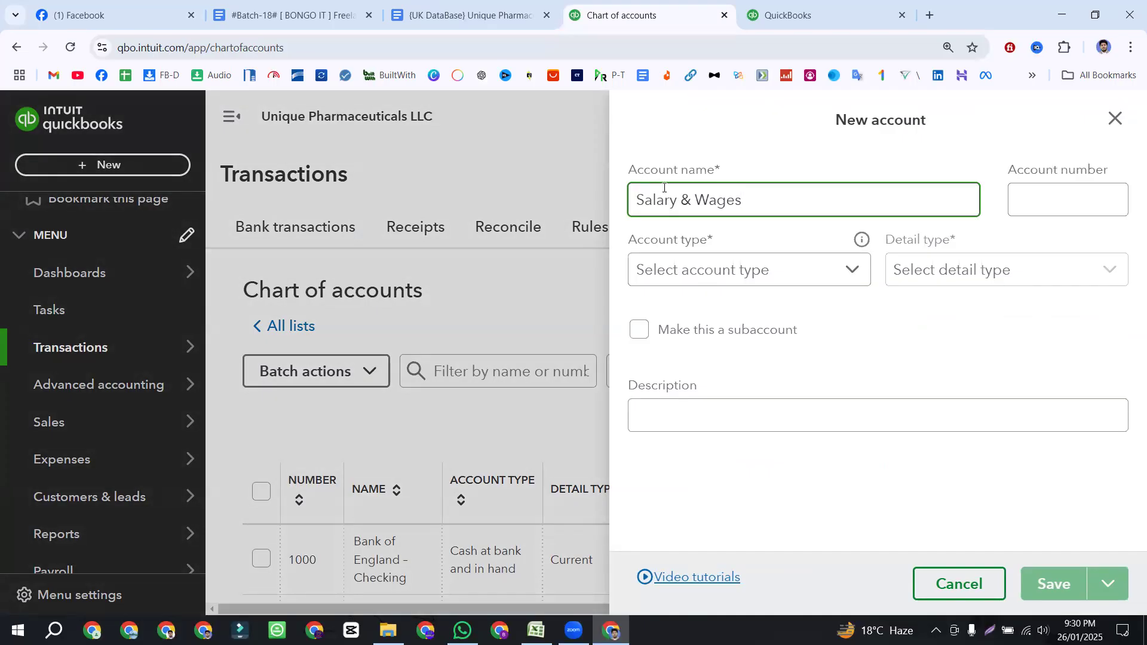
left_click(1057, 195)
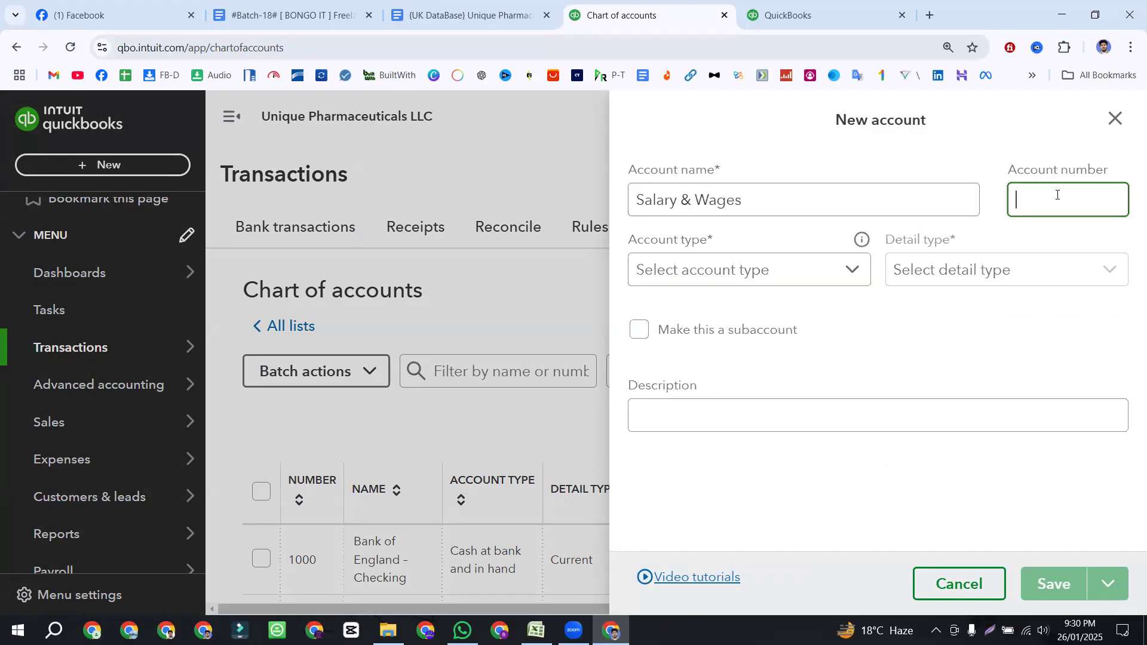
type("7001")
- Set the Salary & Wages account type to Expenses and its detail type to Payroll Expenses
left_click(741, 272)
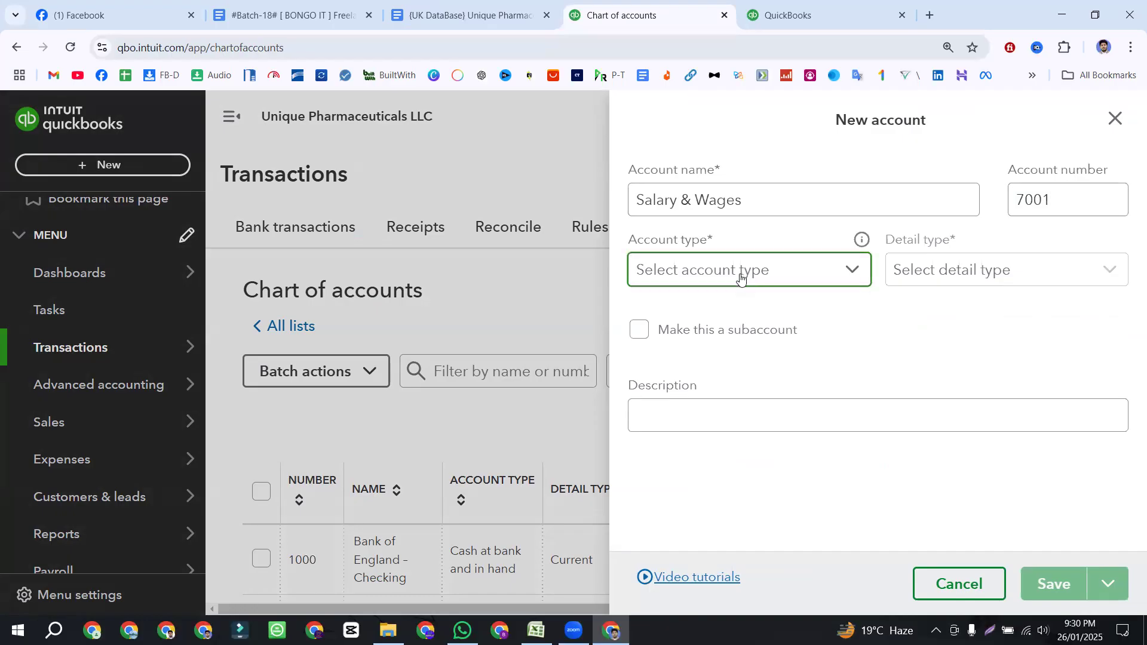
left_click(741, 273)
scroll(718, 433, "down", 5)
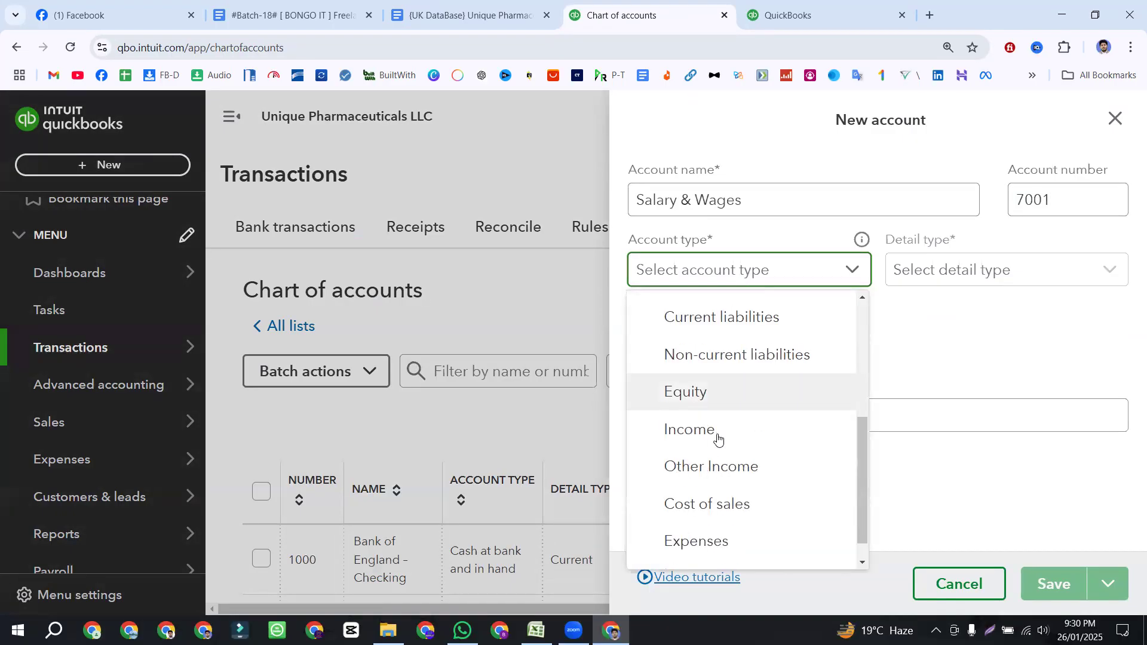
left_click(718, 521)
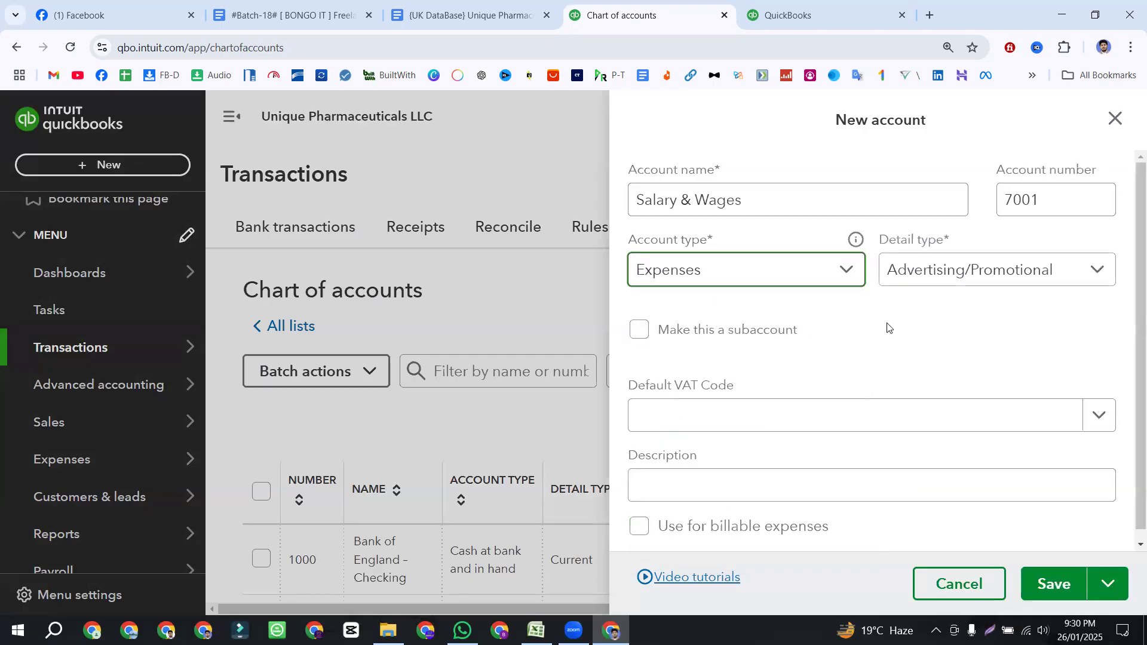
left_click(926, 269)
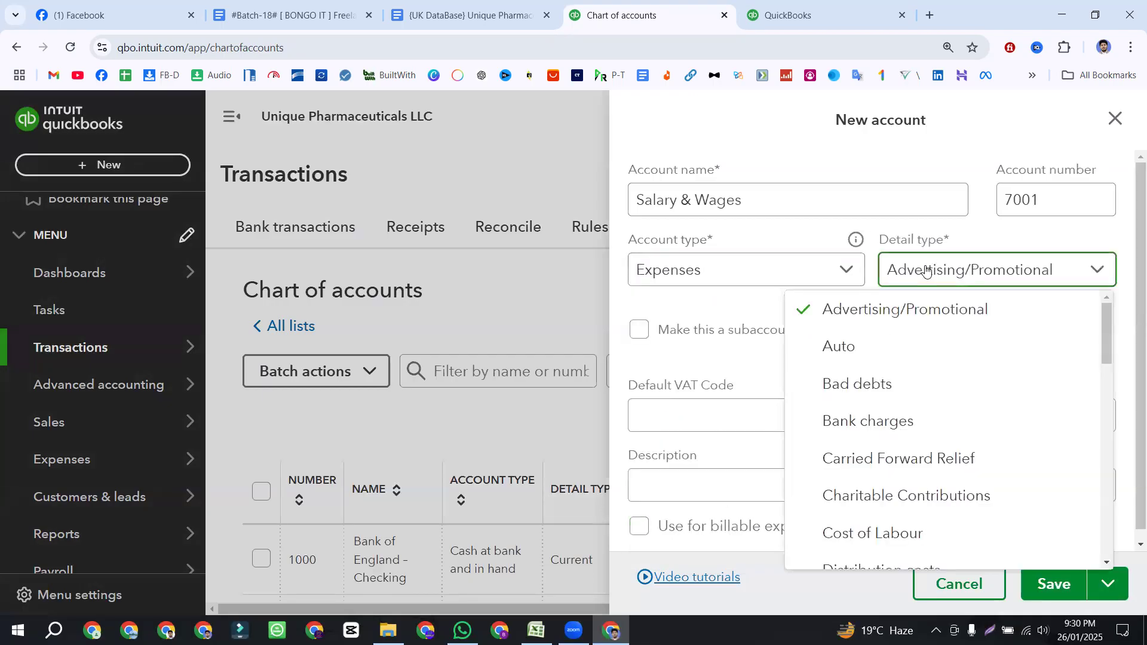
scroll(893, 413, "down", 5)
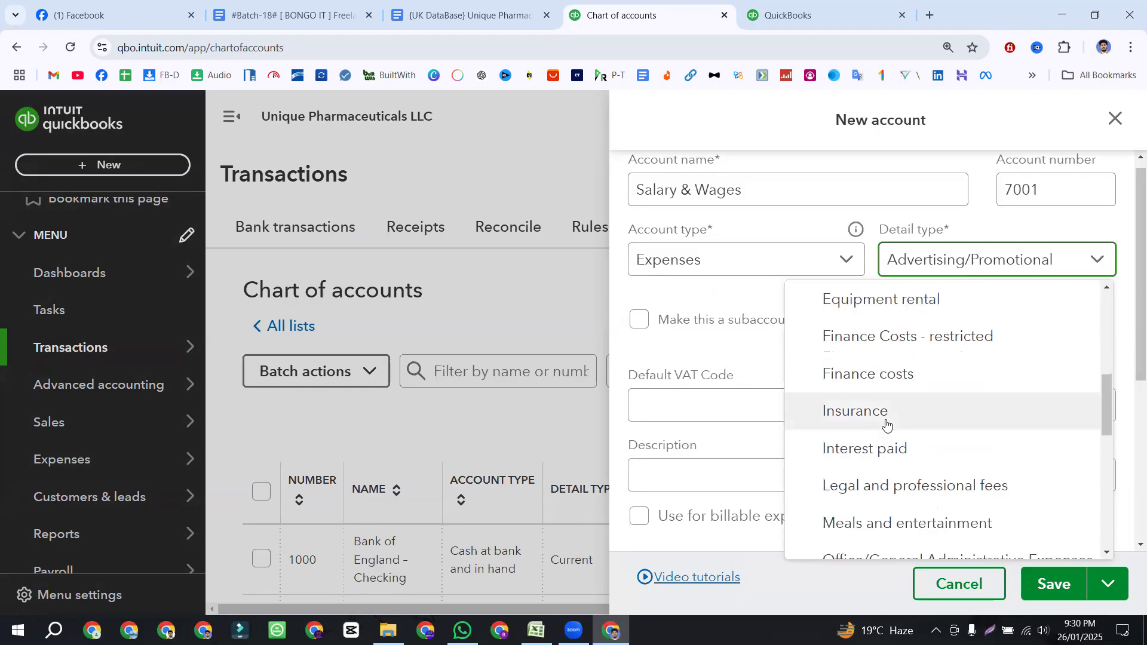
scroll(886, 424, "down", 4)
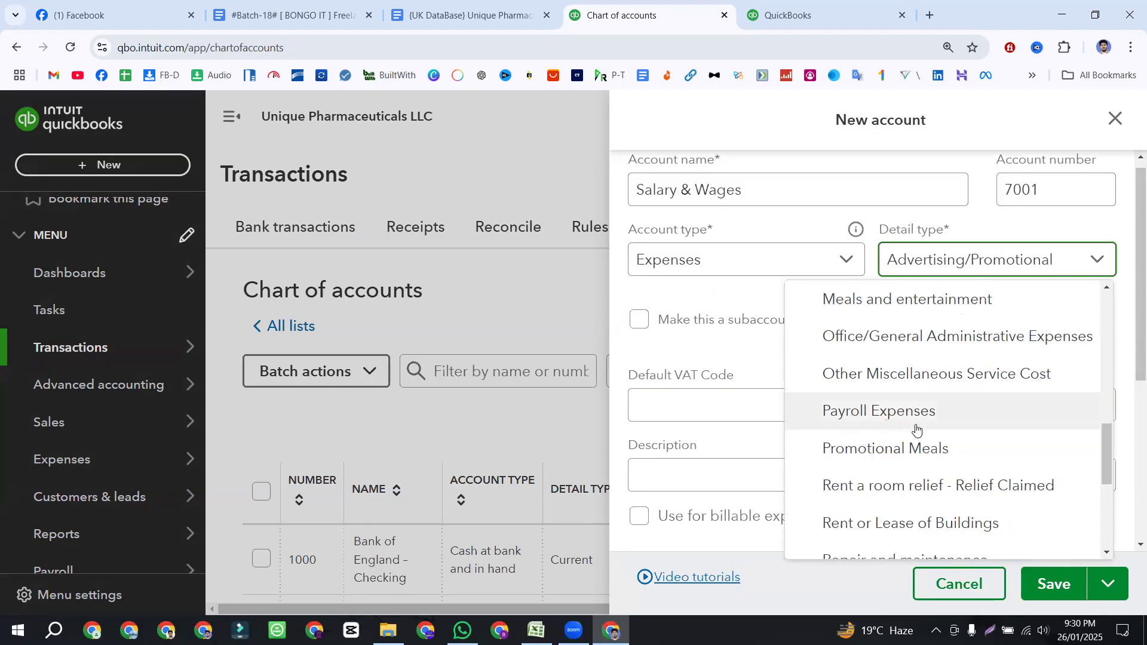
left_click(917, 414)
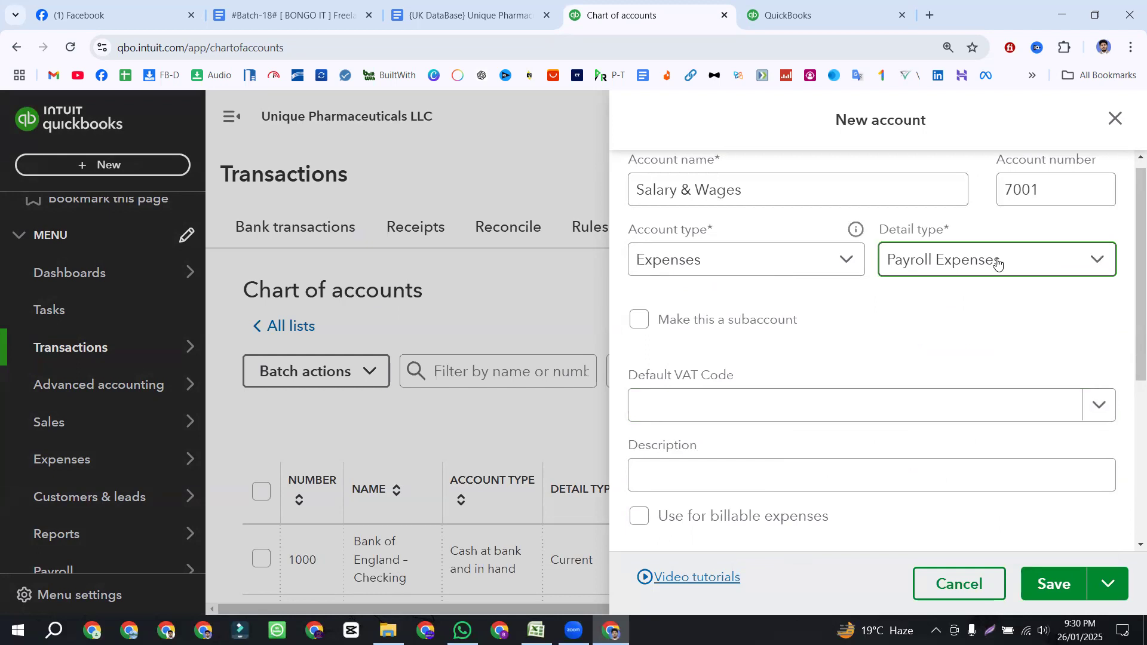
mouse_move(855, 228)
left_click(753, 188)
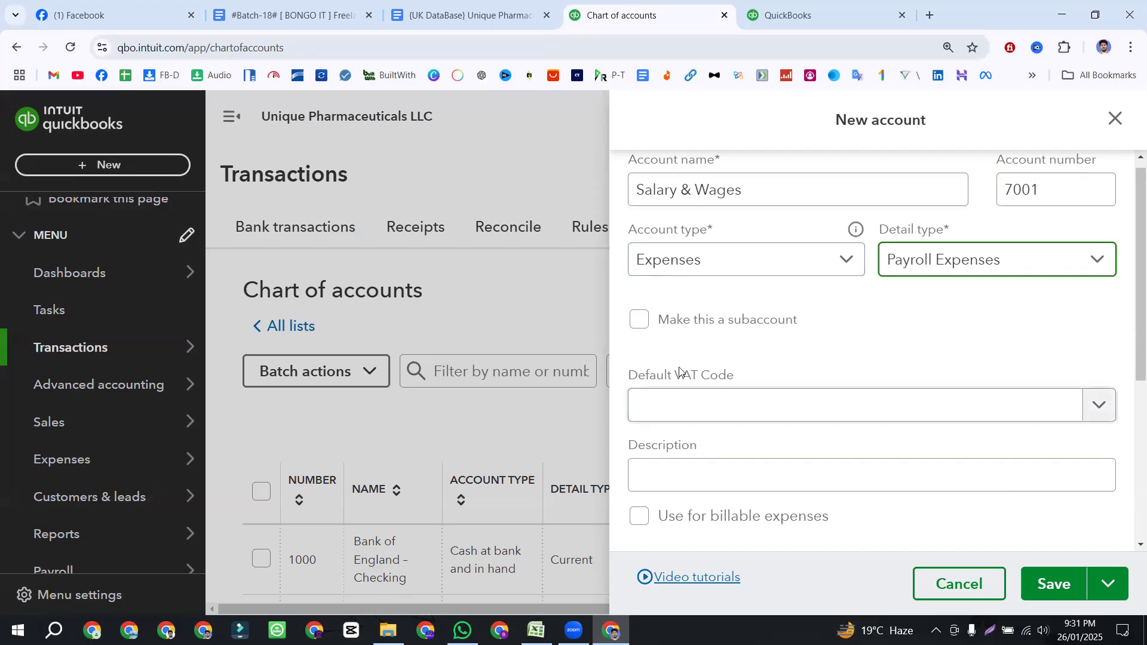
- Mark the Salary & Wages account as a subaccount
left_click(734, 327)
left_click_drag(784, 322, 640, 327)
left_click(639, 327)
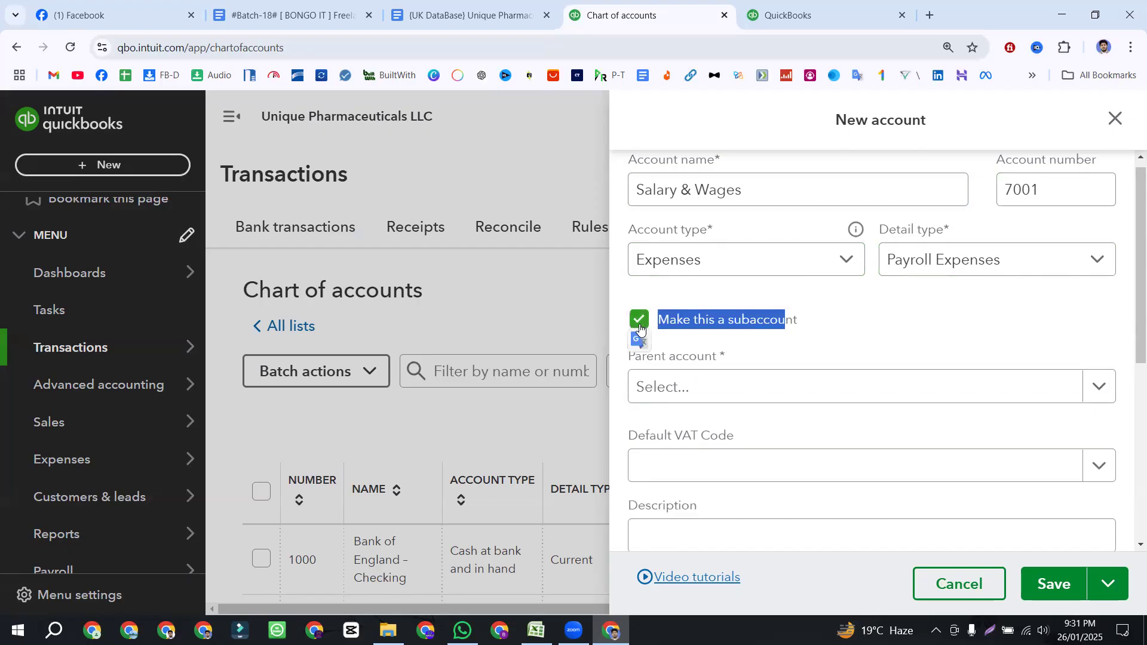
left_click(707, 358)
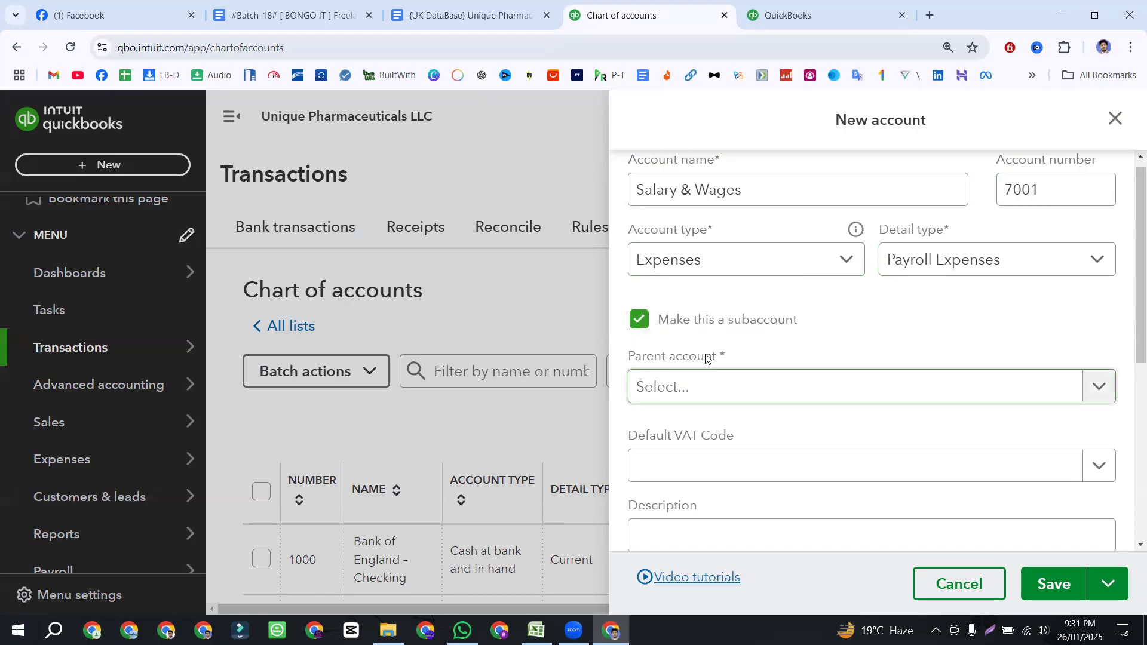
double_click(718, 354)
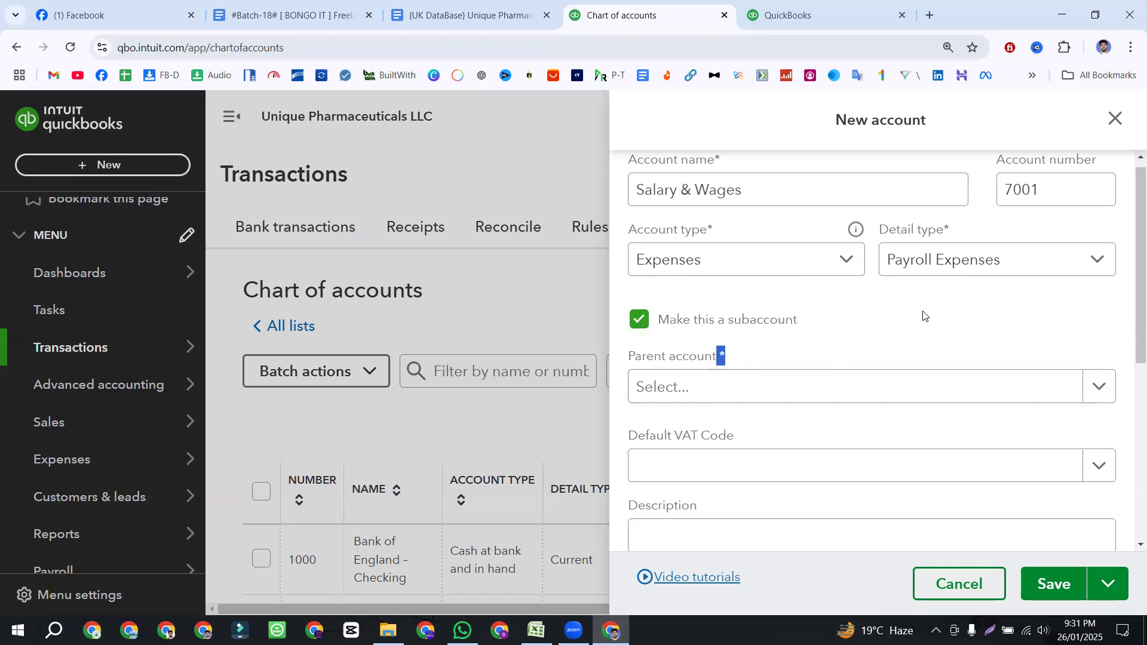
left_click(717, 361)
left_click_drag(717, 361, 627, 359)
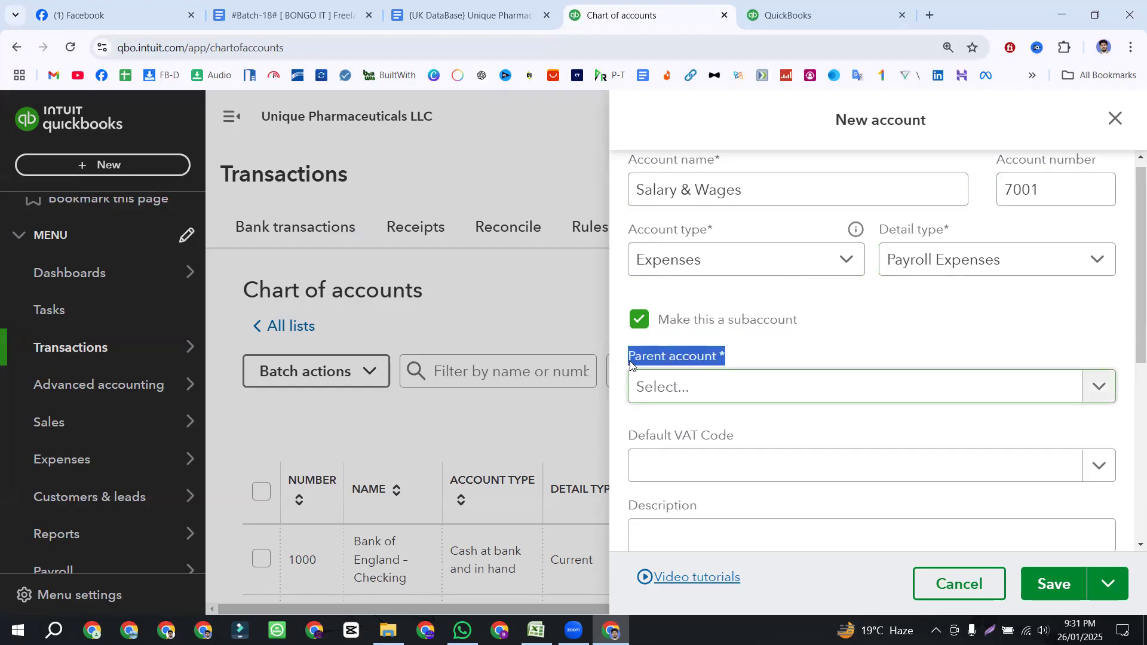
left_click(1088, 385)
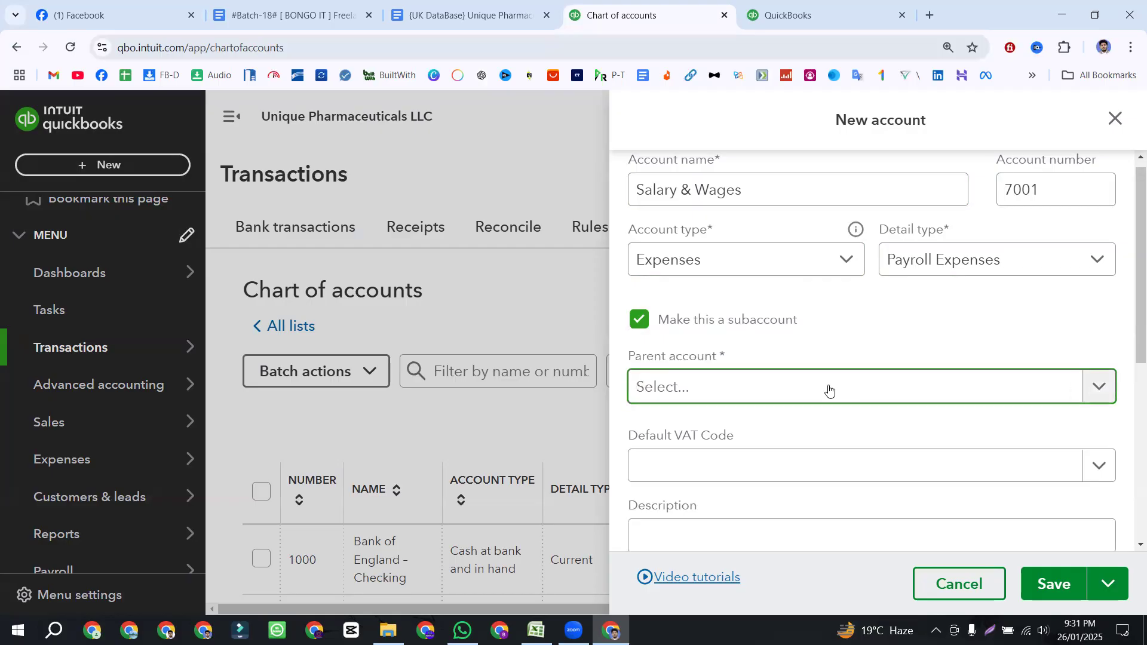
scroll(809, 383, "down", 2)
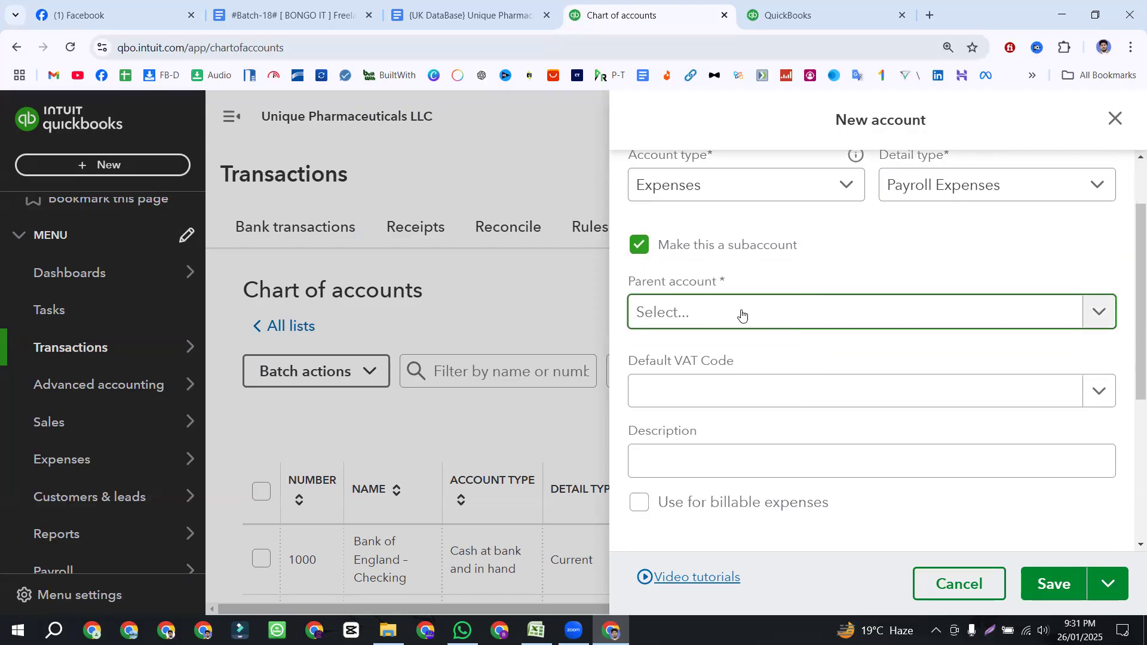
scroll(738, 311, "up", 2)
scroll(812, 286, "down", 2)
scroll(1057, 382, "up", 3)
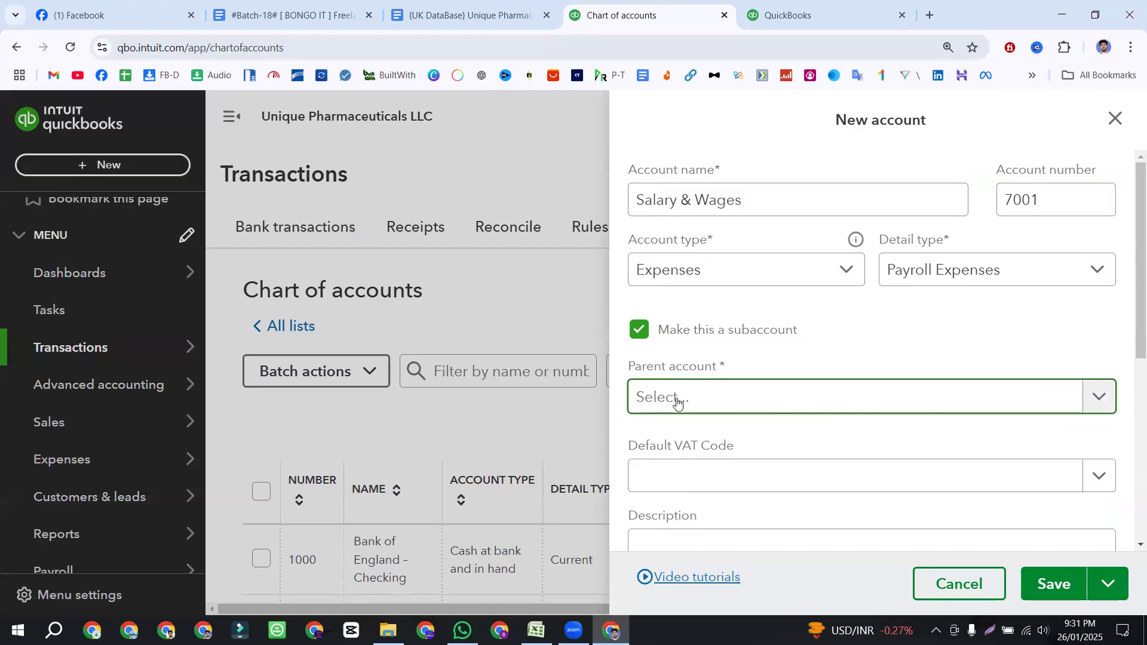
type("pay")
key("BackSpace")
key("BackSpace")
key("BackSpace")
type("pay")
left_click(779, 397)
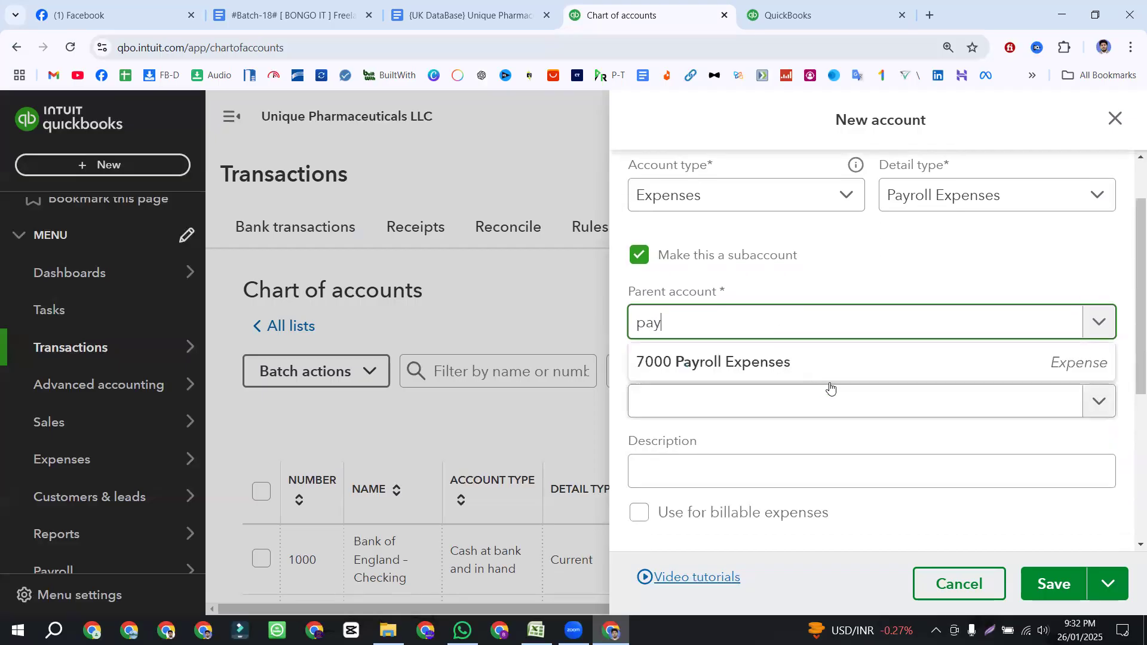
key("BackSpace")
key("BackSpace")
key("BackSpace")
left_click(826, 272)
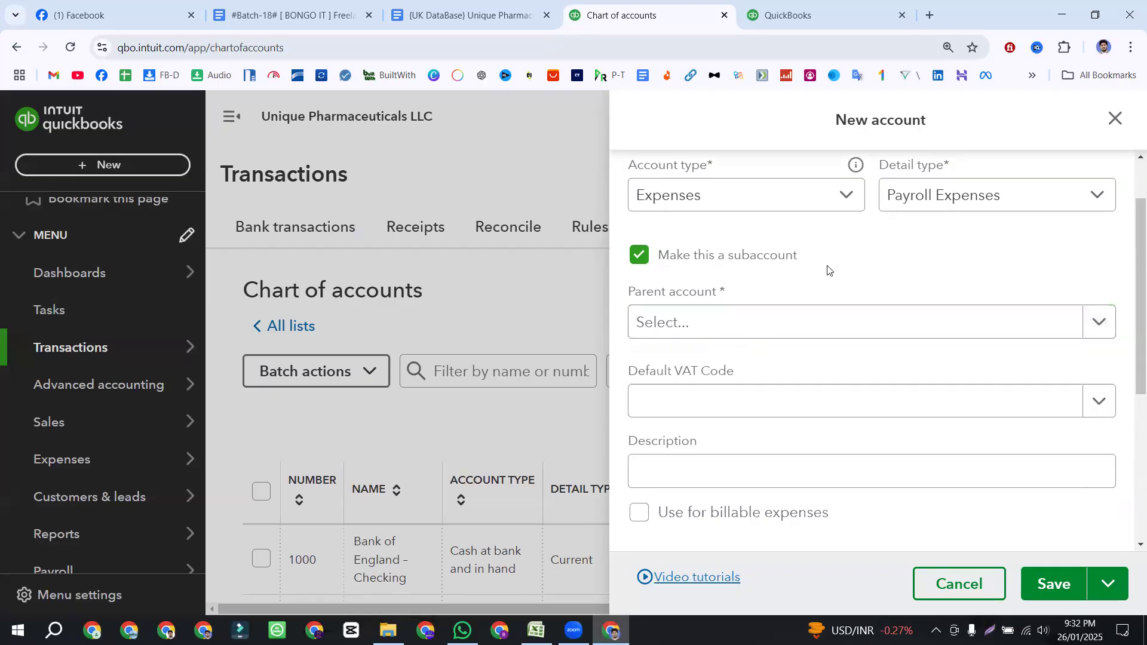
- Choose 7000 Payroll Expenses as the parent account of Salary & Wages
left_click_drag(628, 293, 719, 293)
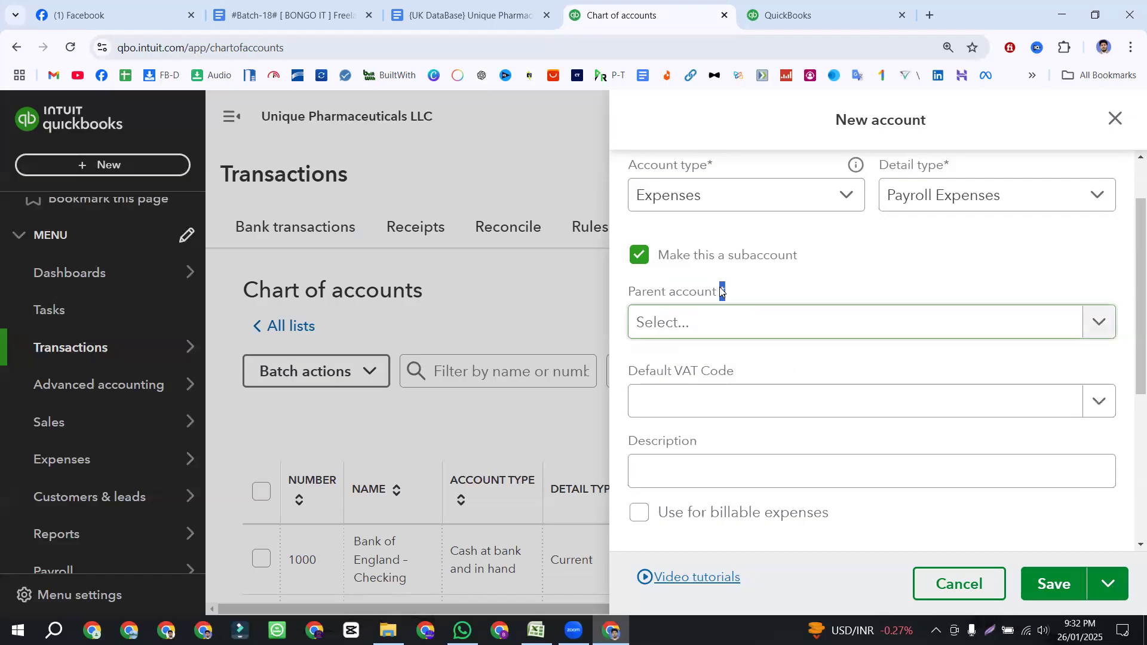
left_click(1093, 322)
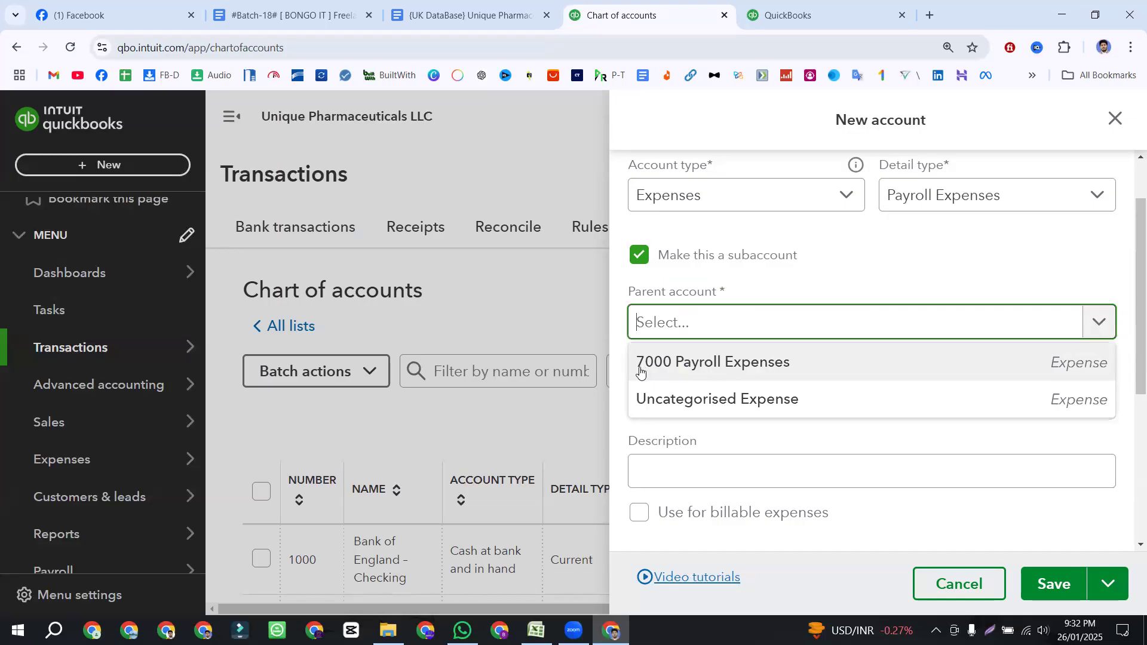
left_click(766, 370)
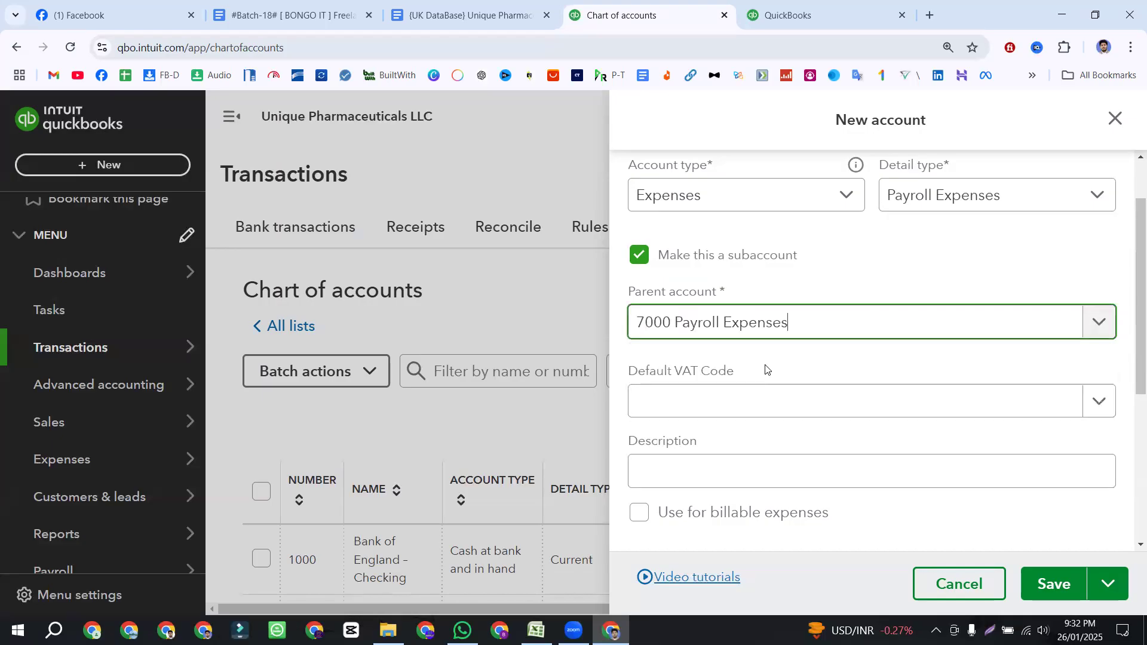
scroll(764, 370, "up", 1)
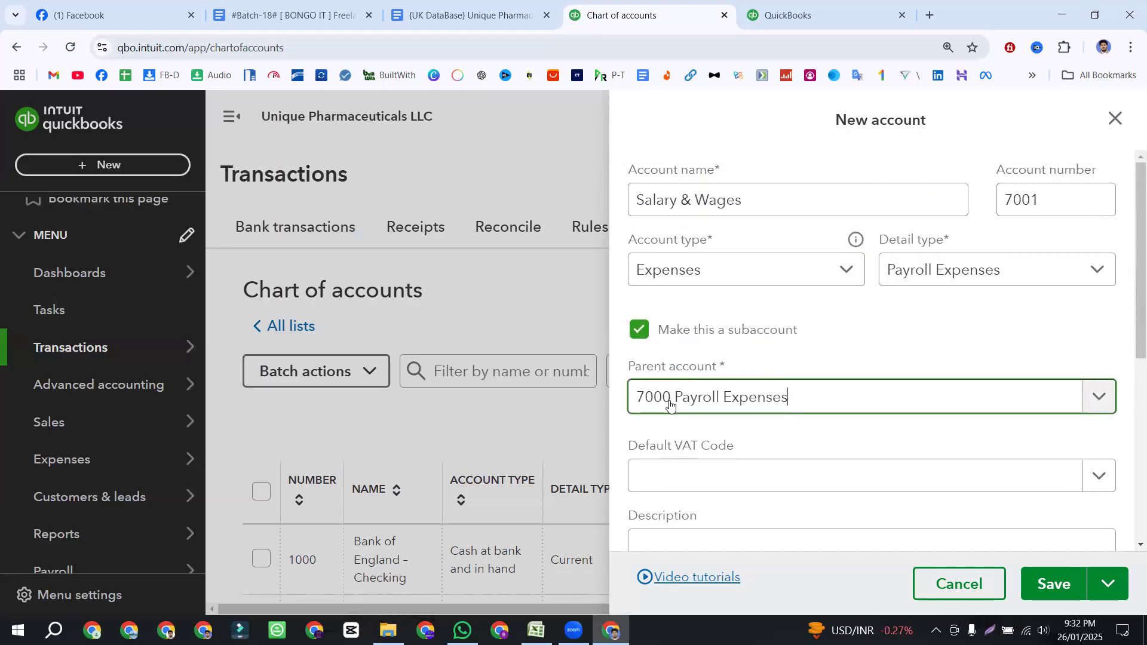
- Examine the Profit & Loss preview for how Salary & Wages nests under its parent account Payroll Expenses
scroll(739, 377, "down", 5)
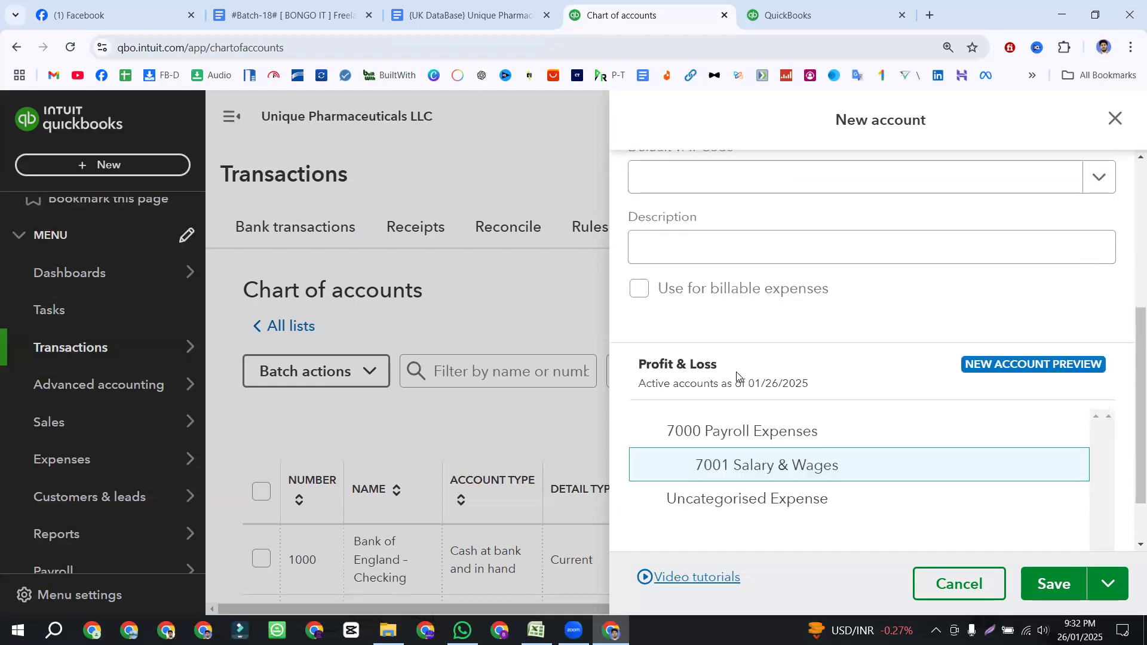
left_click_drag(667, 431, 822, 433)
left_click_drag(699, 466, 839, 466)
left_click_drag(668, 431, 824, 507)
left_click_drag(693, 468, 817, 467)
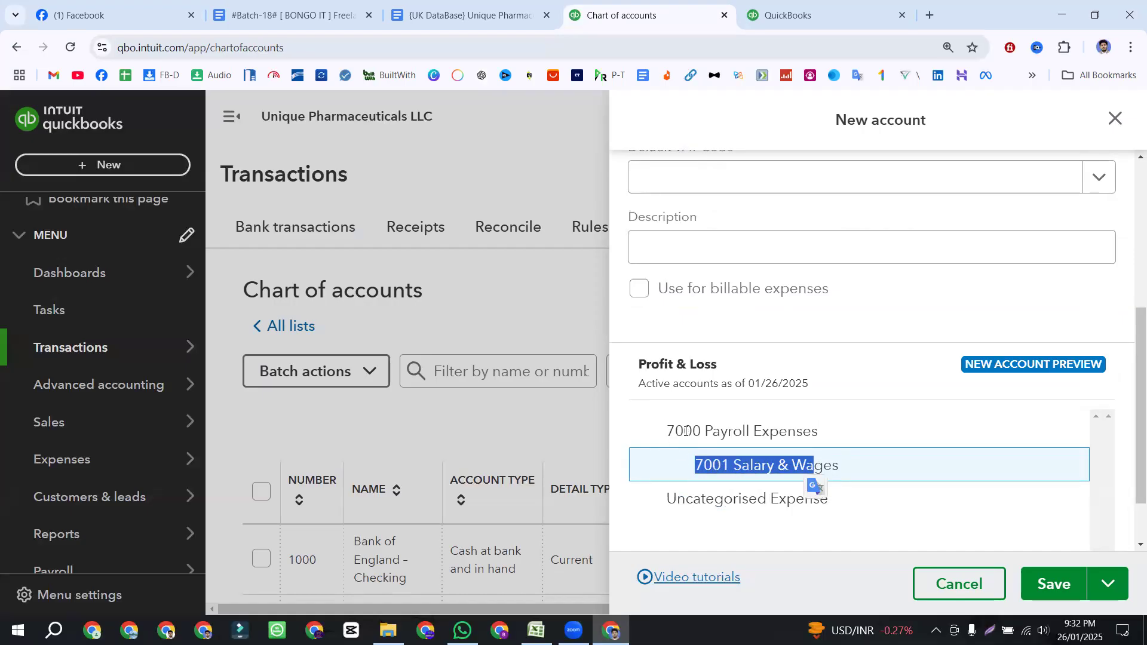
left_click_drag(690, 430, 663, 431)
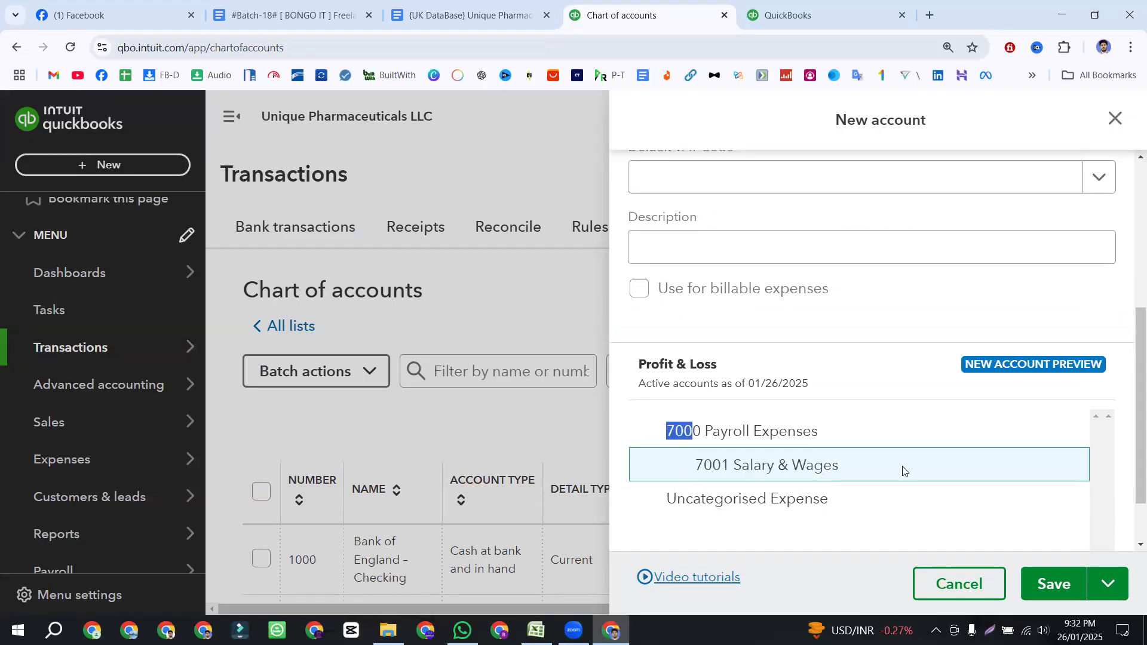
left_click_drag(705, 431, 734, 430)
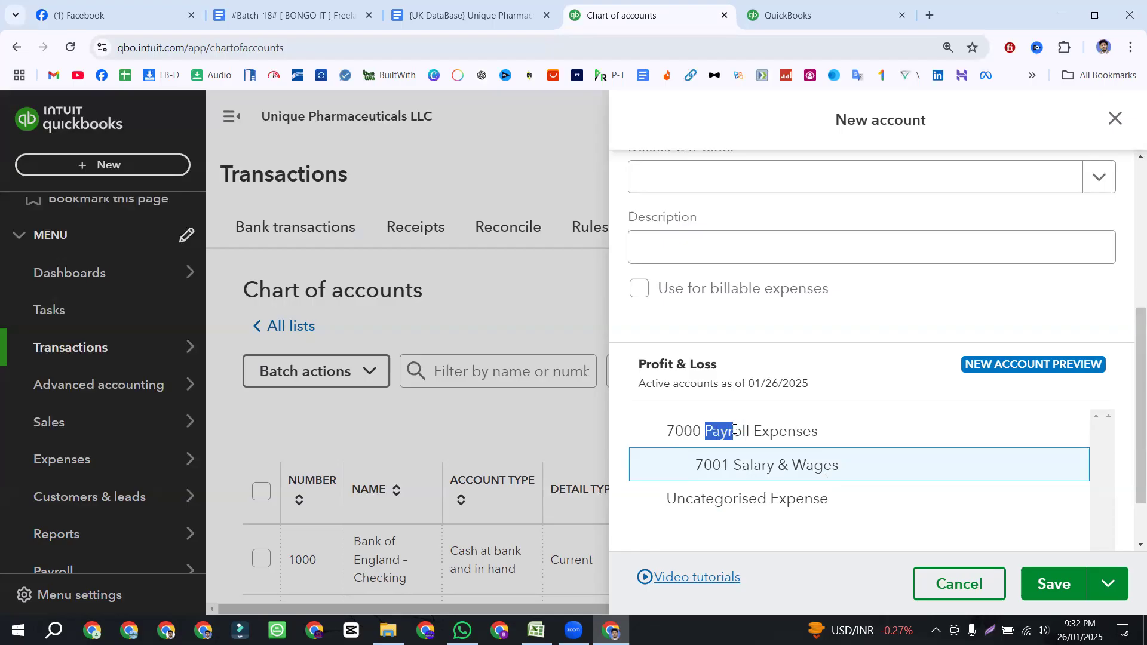
left_click_drag(733, 430, 867, 457)
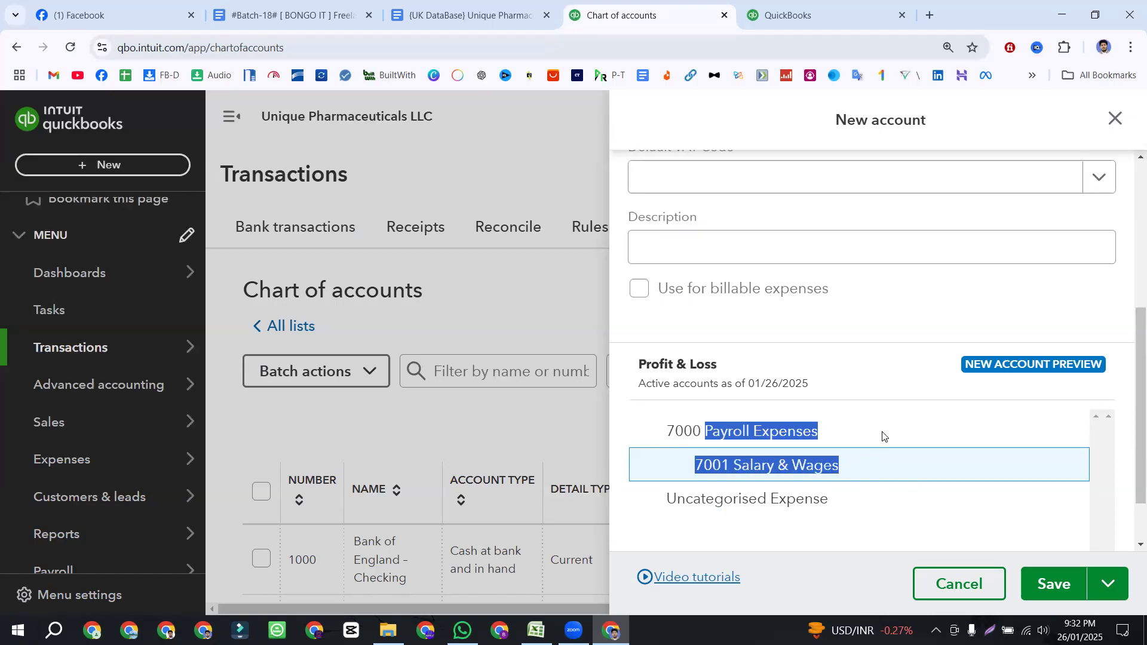
left_click(883, 436)
left_click_drag(667, 431, 812, 449)
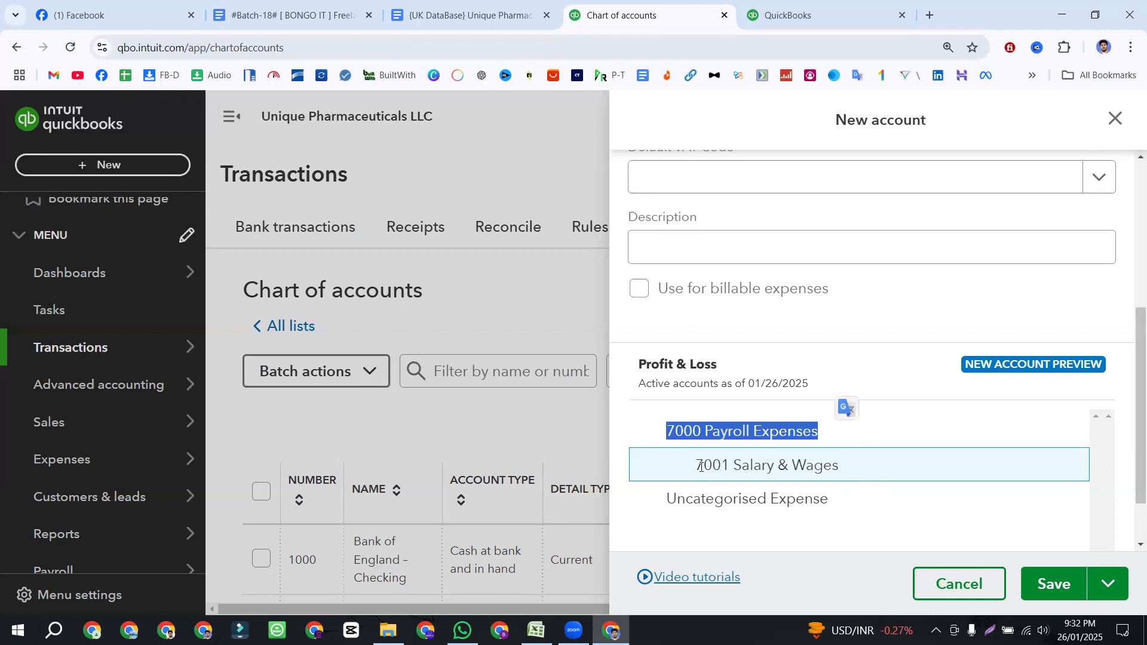
left_click_drag(697, 464, 849, 469)
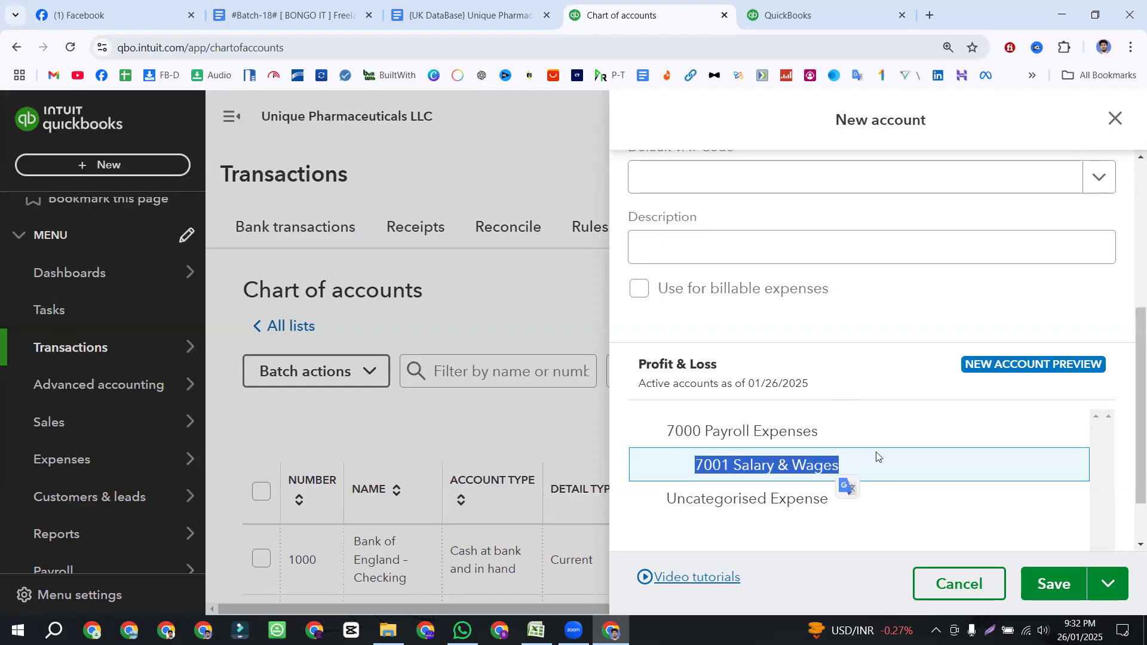
- Enter Salary & Wages as the description of the new 7001 subaccount and save the account
scroll(722, 367, "up", 1)
left_click(677, 318)
type("Salary & Wages")
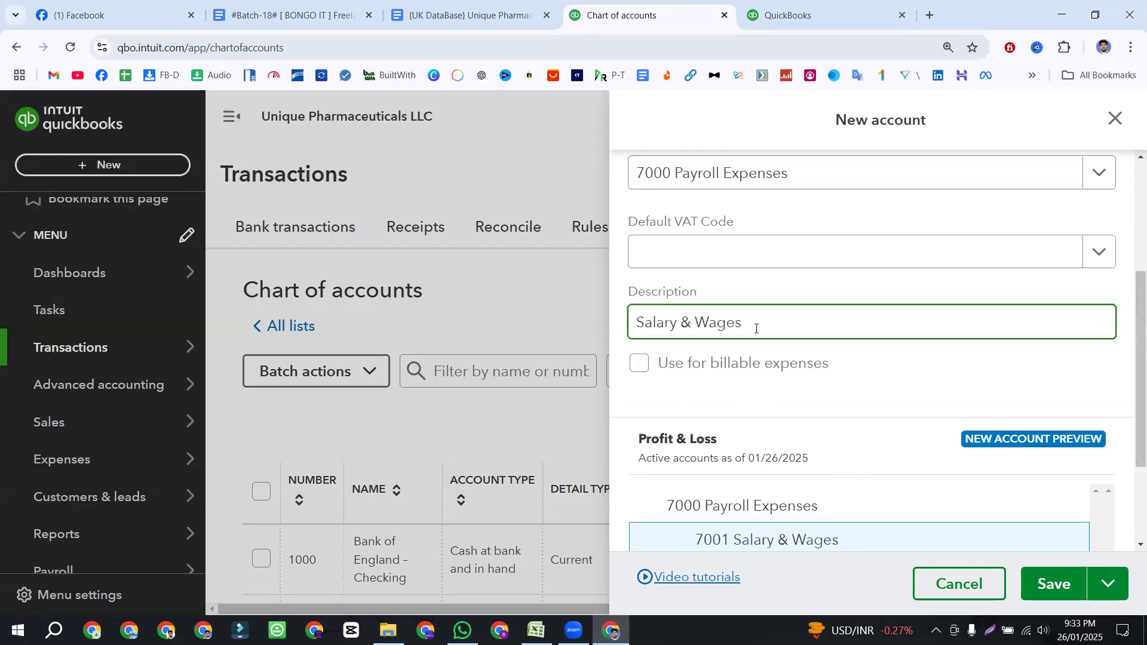
scroll(789, 361, "down", 2)
left_click(1056, 584)
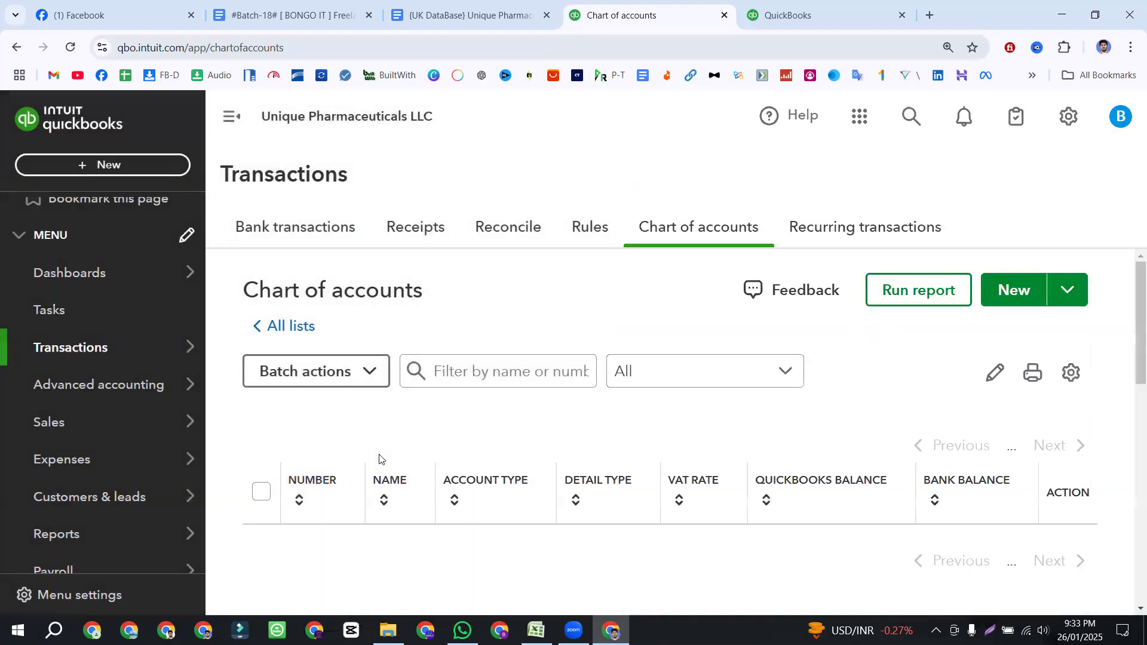
- Examine the chart of accounts list for the 7001 Salary & Wages entry beneath 7000 Payroll Expenses
scroll(411, 457, "down", 3)
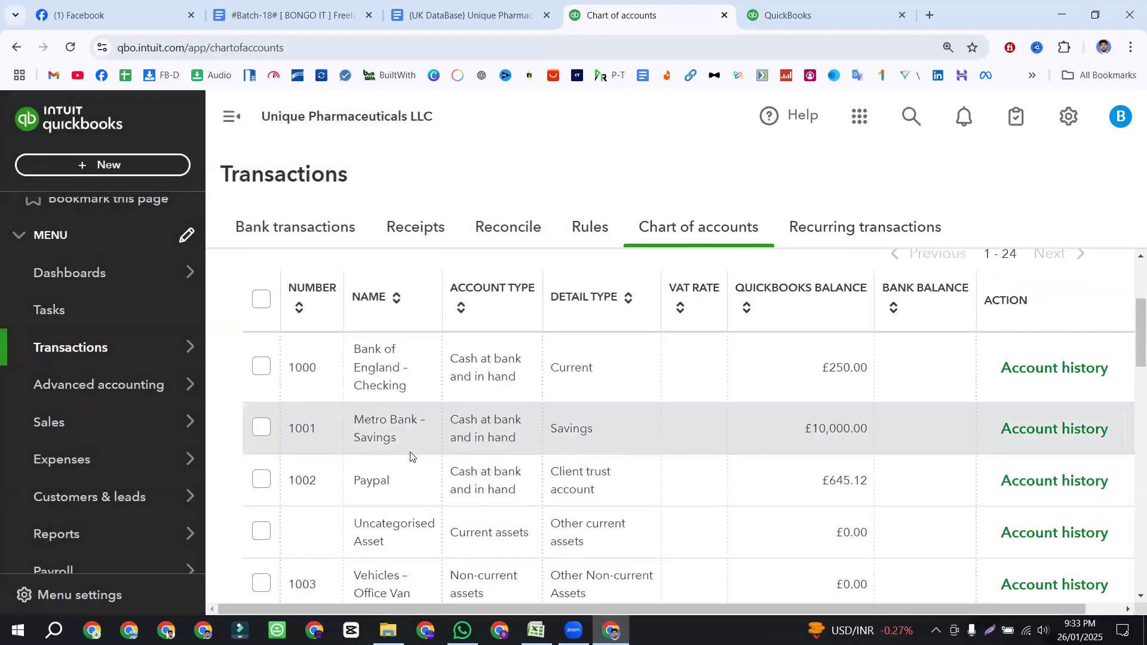
scroll(410, 457, "down", 15)
scroll(409, 457, "down", 1)
scroll(409, 454, "up", 1)
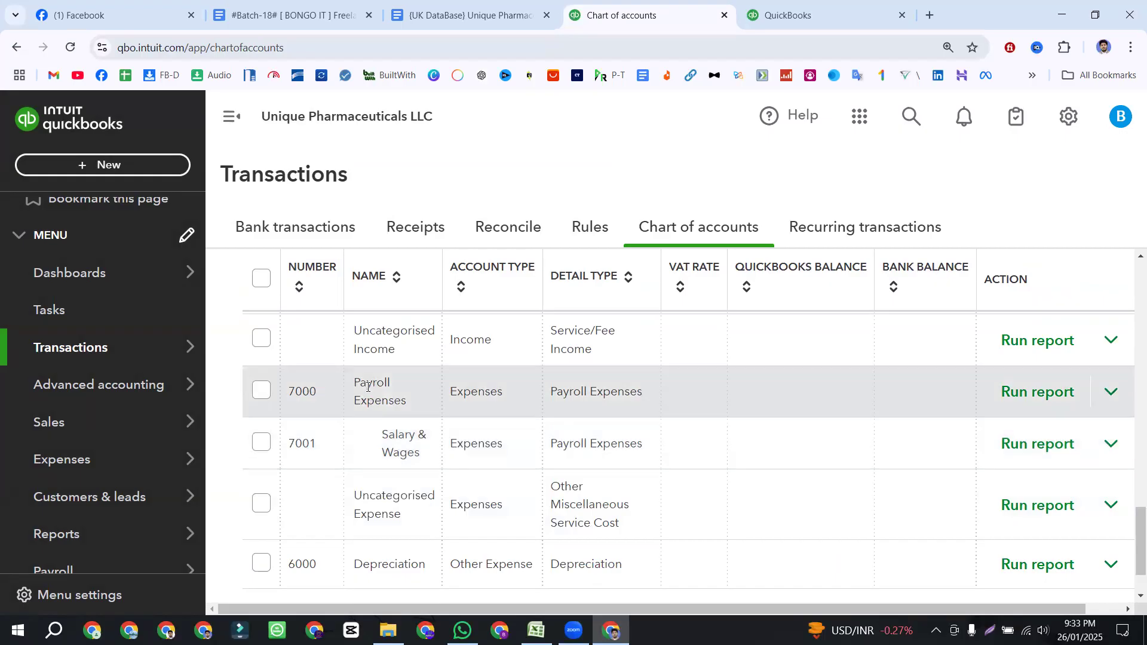
left_click_drag(421, 434, 433, 459)
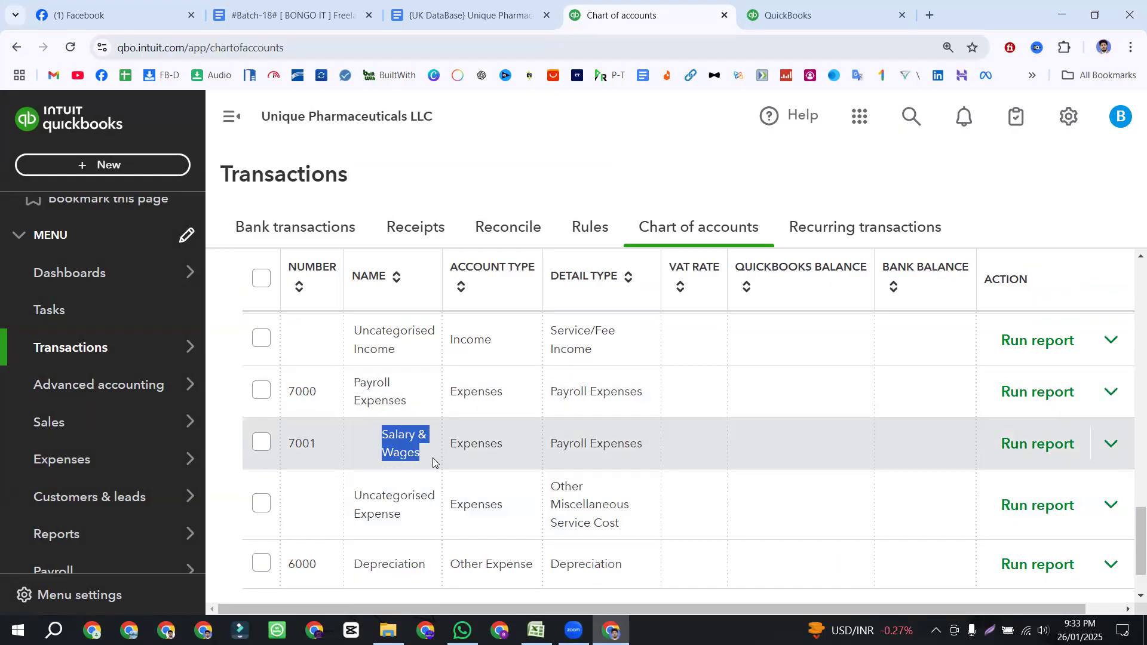
scroll(366, 443, "up", 4)
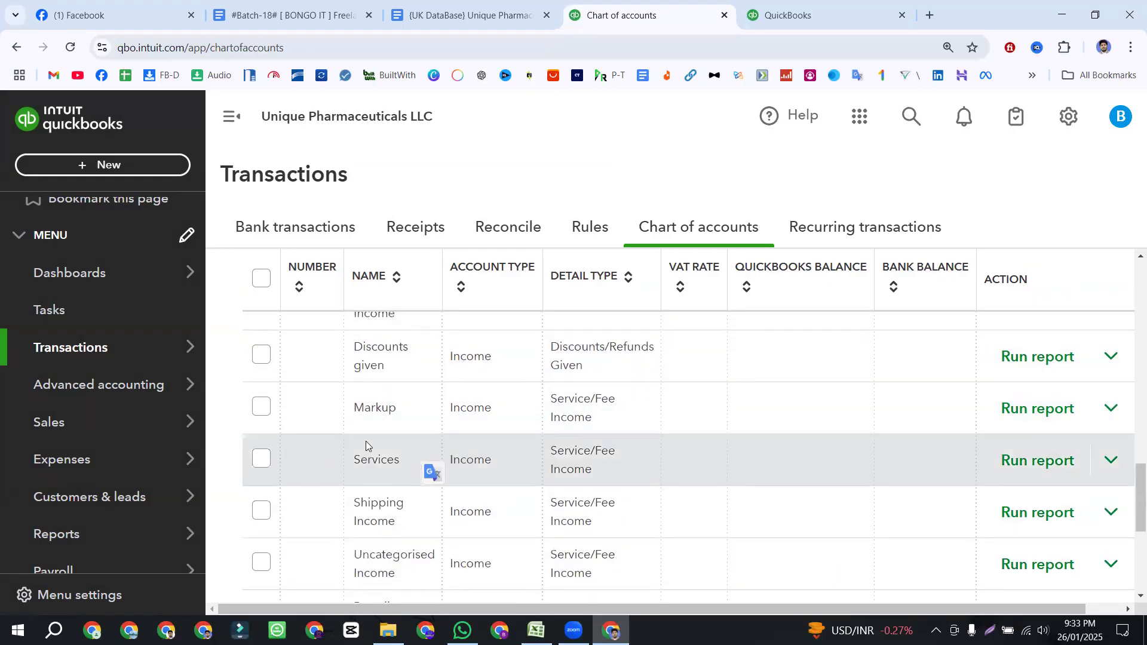
scroll(366, 441, "up", 3)
scroll(366, 441, "up", 10)
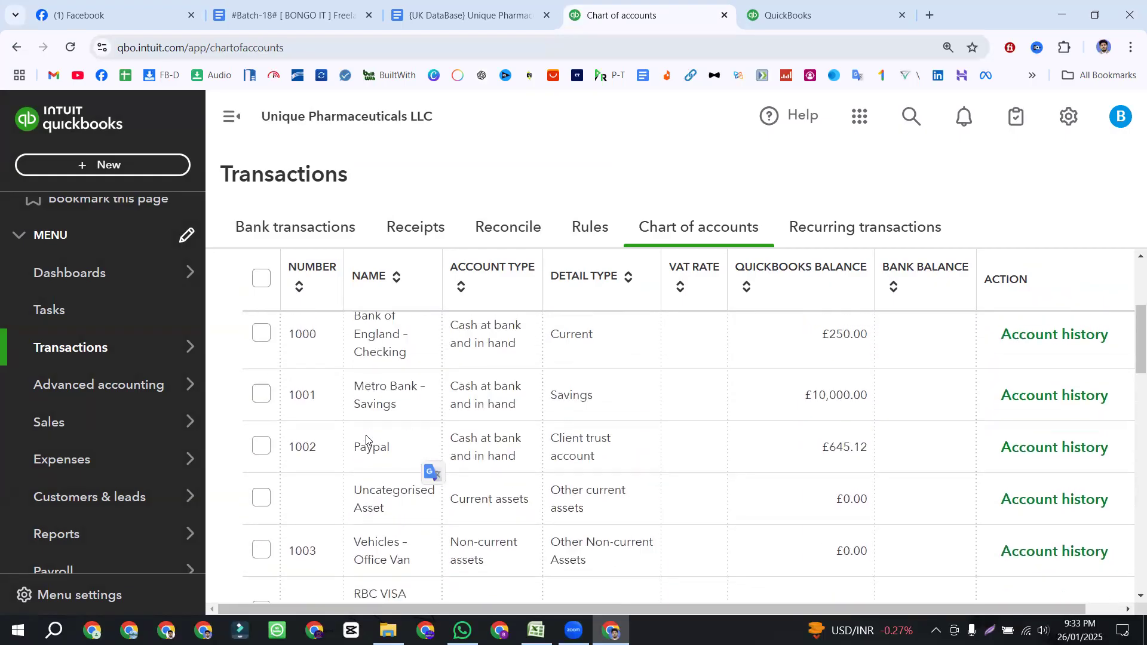
scroll(366, 440, "down", 15)
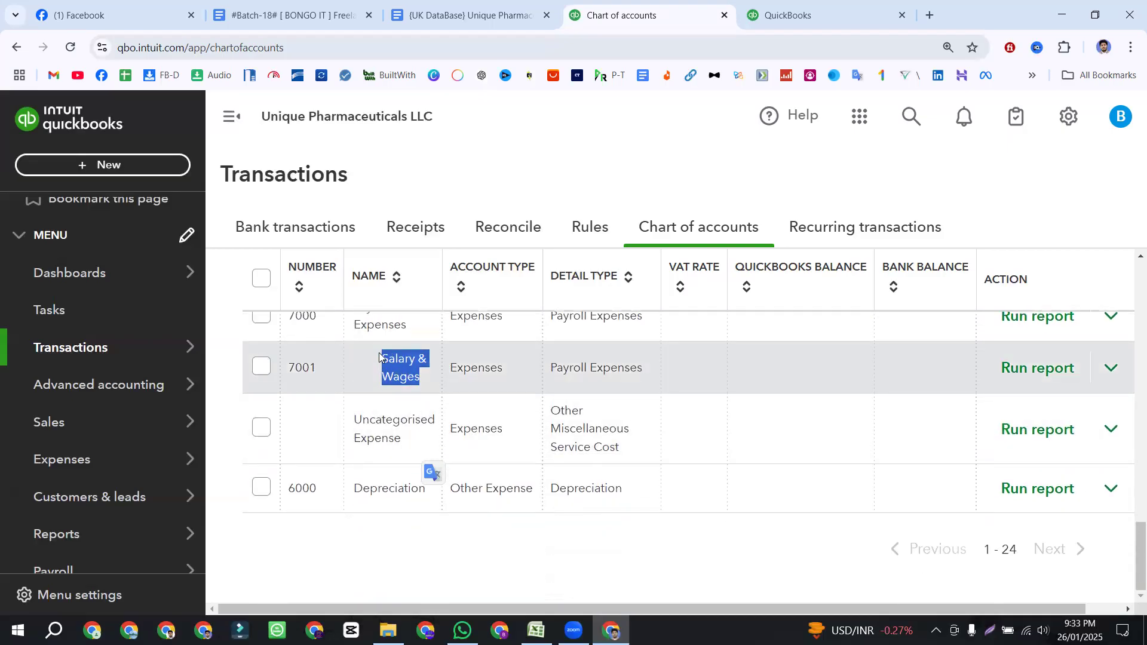
scroll(379, 357, "up", 1)
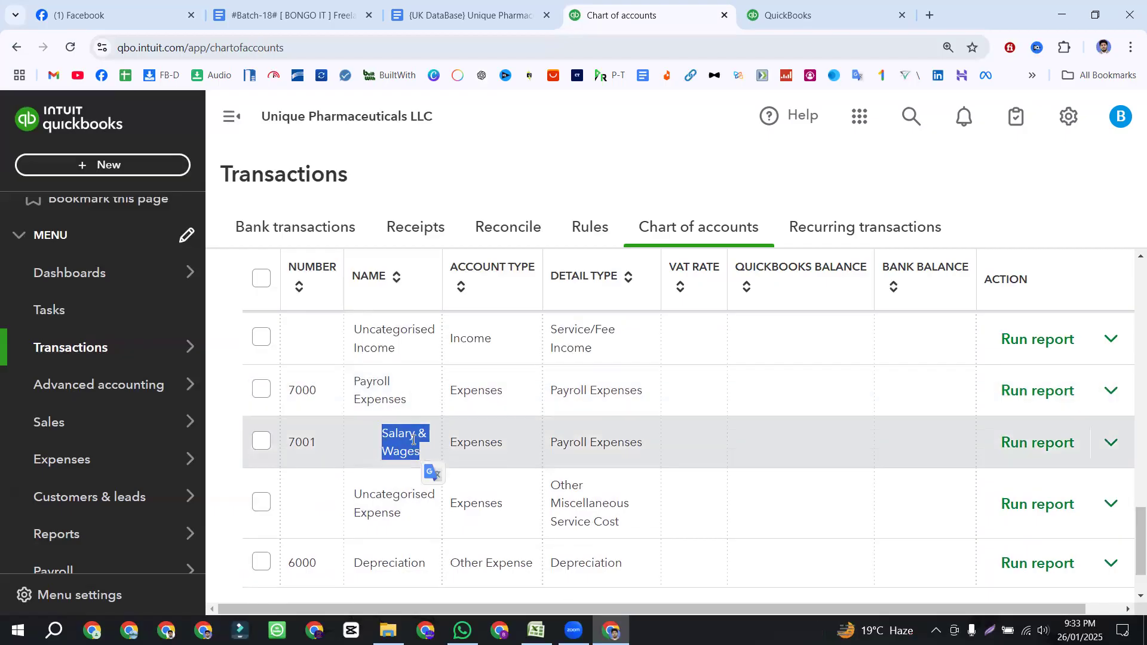
- Copy "Health Insurance" from the Payroll Expenses line in the Unique Pharmaceuticals LLC document
left_click(450, 15)
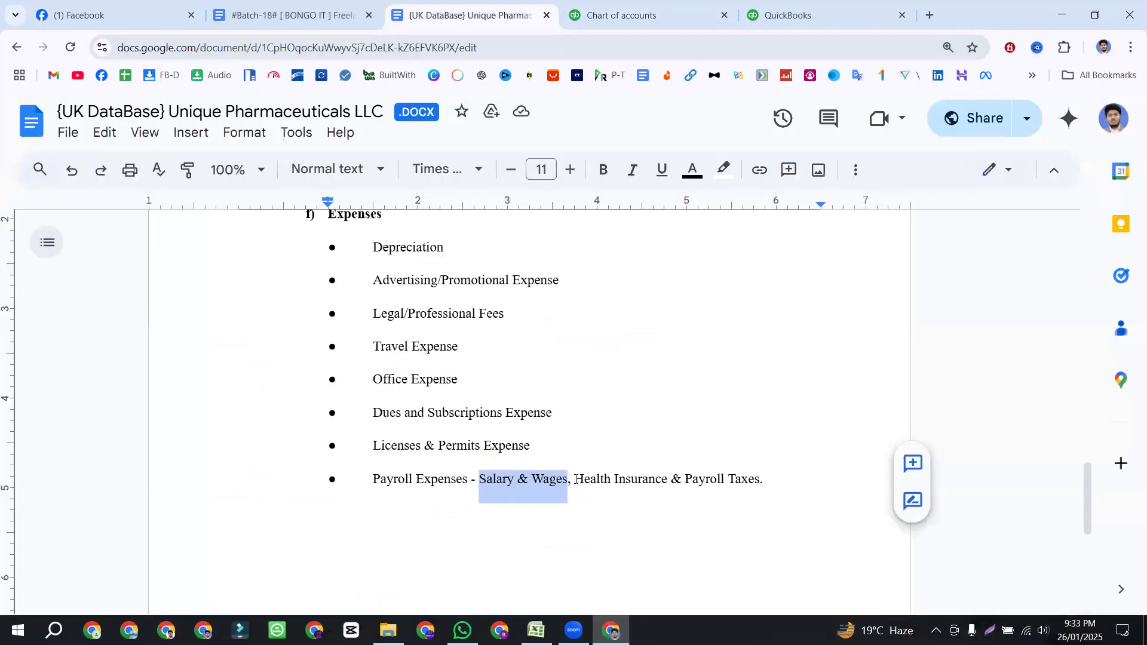
left_click_drag(576, 479, 666, 478)
key("ctrl+c")
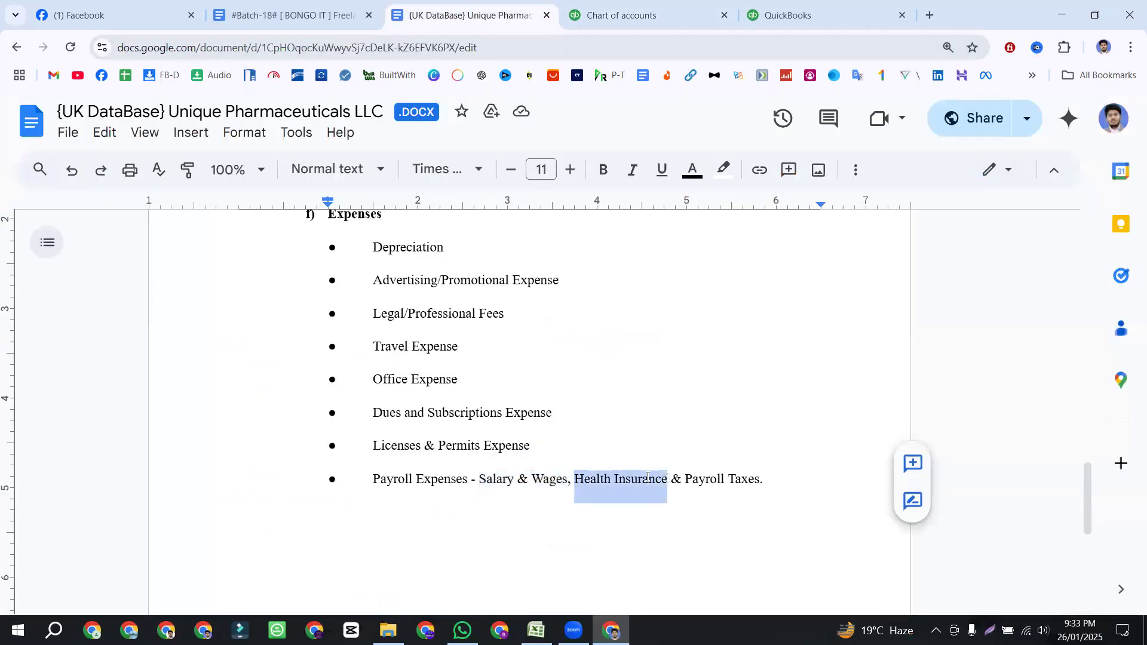
- Back in the QuickBooks chart of accounts, start a new account named Health Insurance with account number 7002
left_click(768, 9)
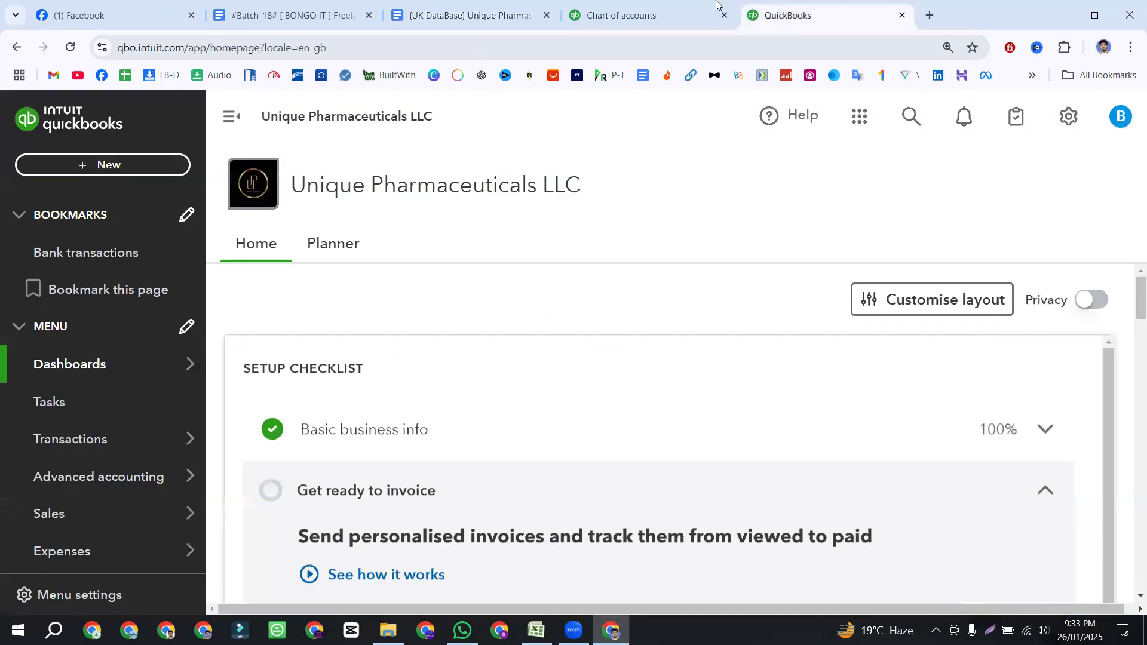
left_click(717, 3)
scroll(892, 293, "up", 15)
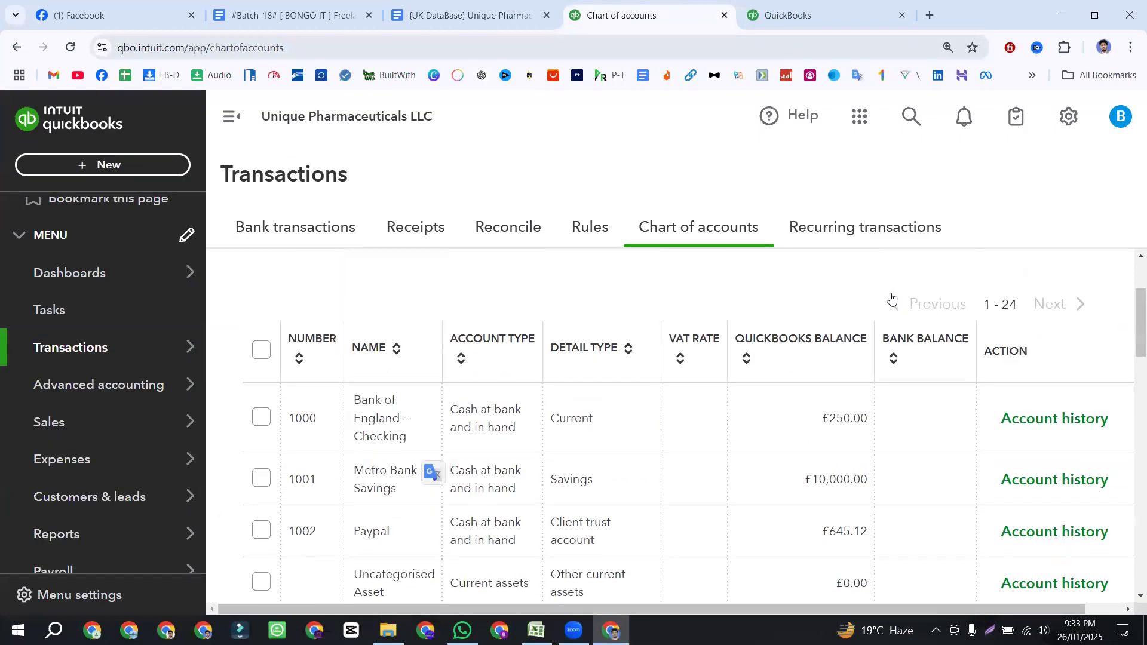
scroll(892, 297, "up", 2)
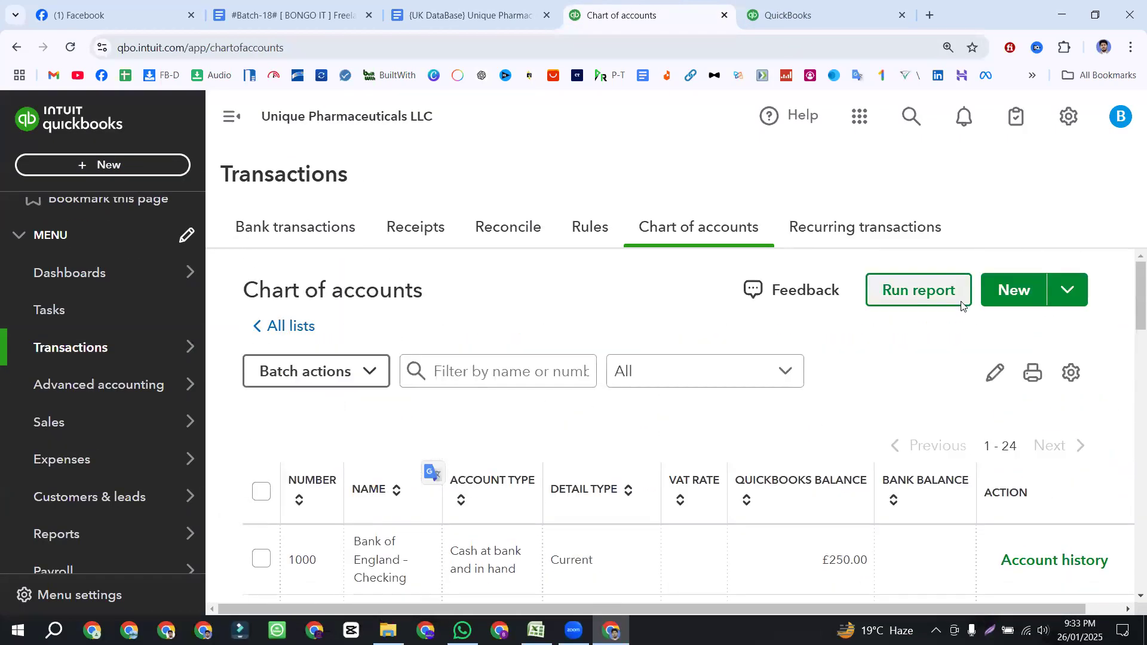
left_click(1001, 297)
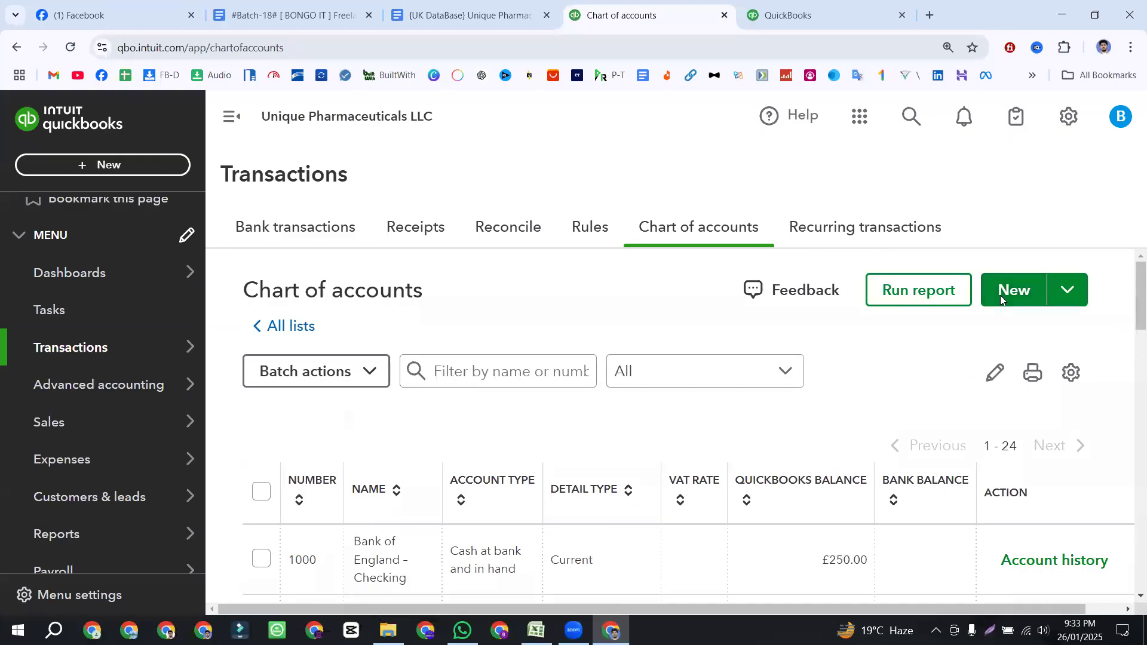
left_click(727, 201)
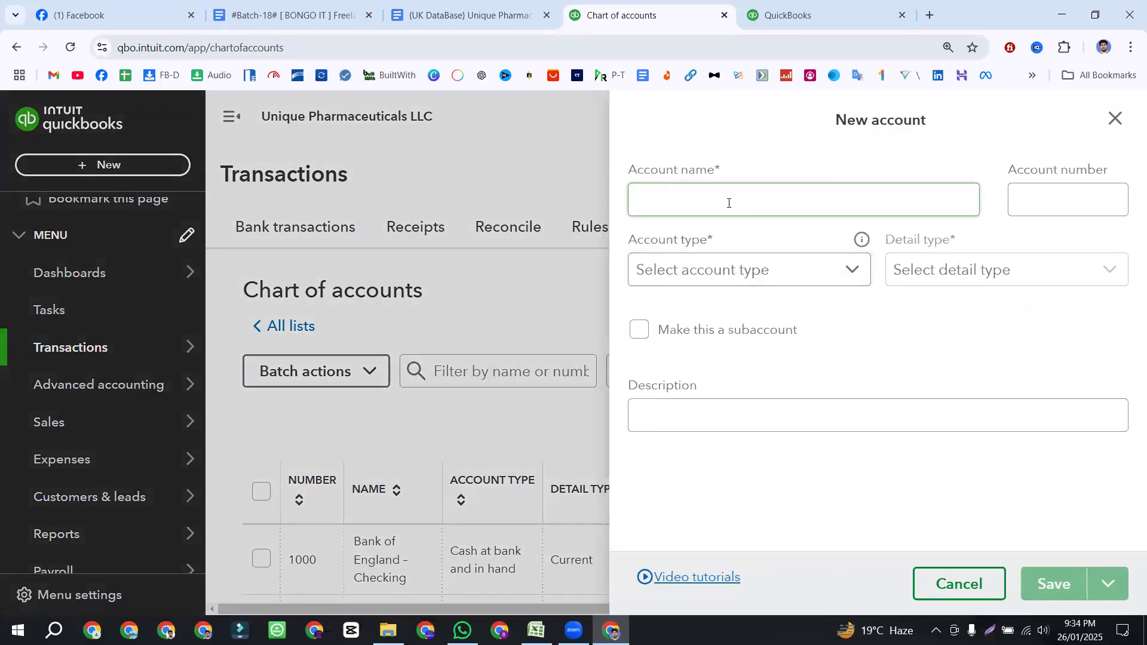
key("ctrl+v")
left_click(1023, 201)
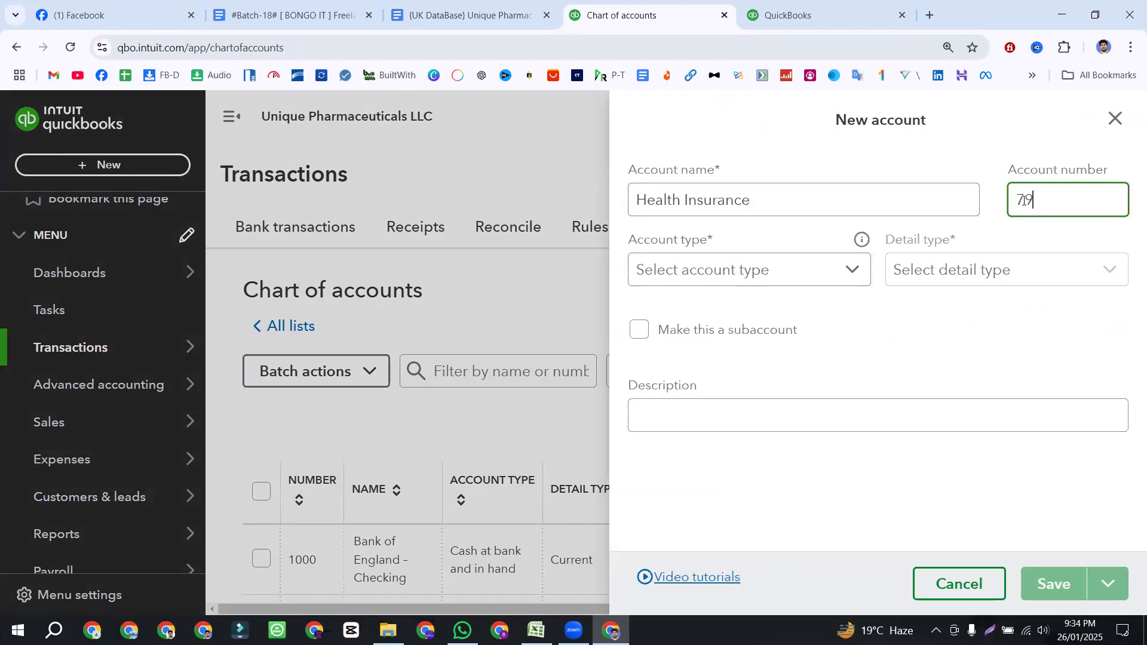
type("7002")
- Set the Health Insurance account type to Expenses and its detail type to Payroll Expenses
left_click(749, 270)
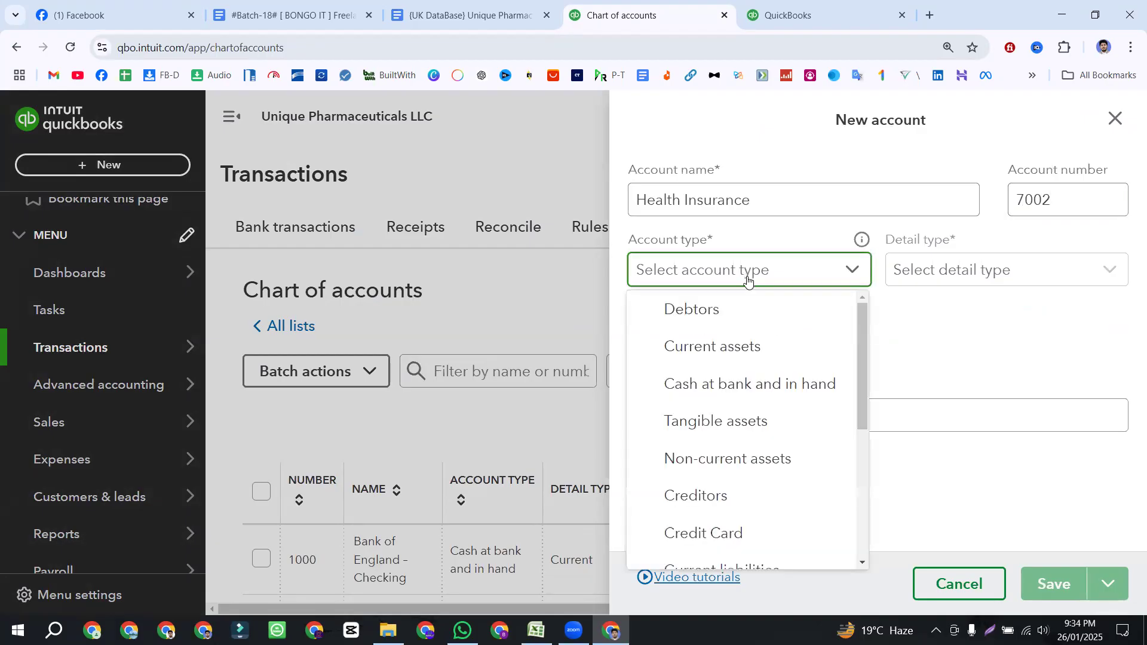
scroll(728, 519, "down", 5)
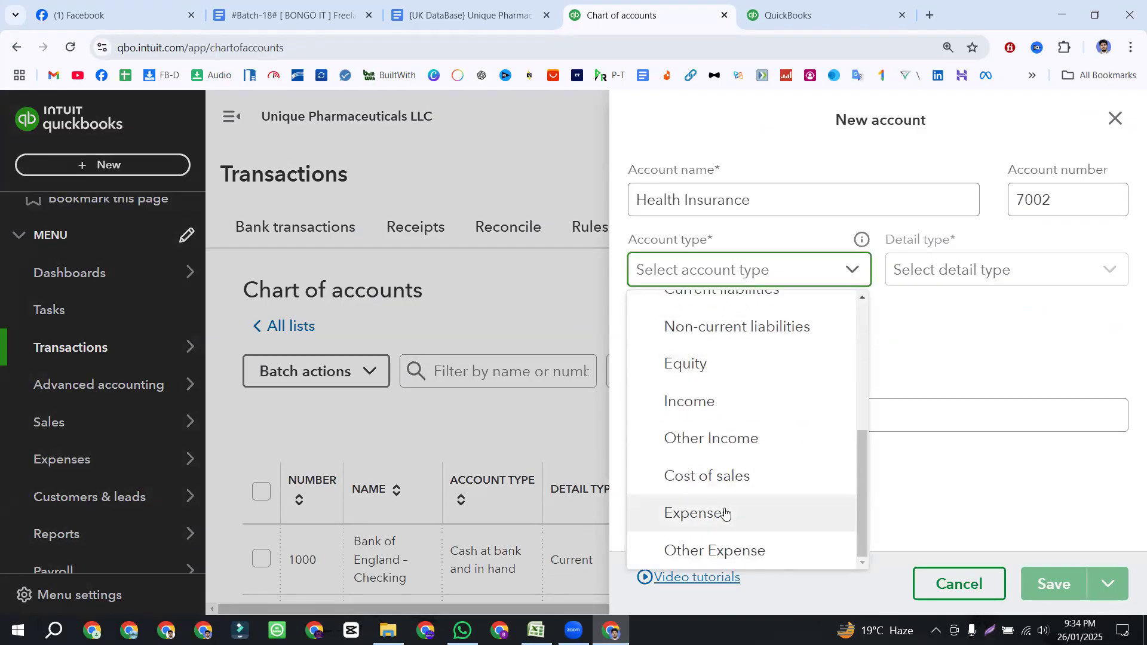
key("Return")
left_click(934, 274)
scroll(921, 429, "down", 8)
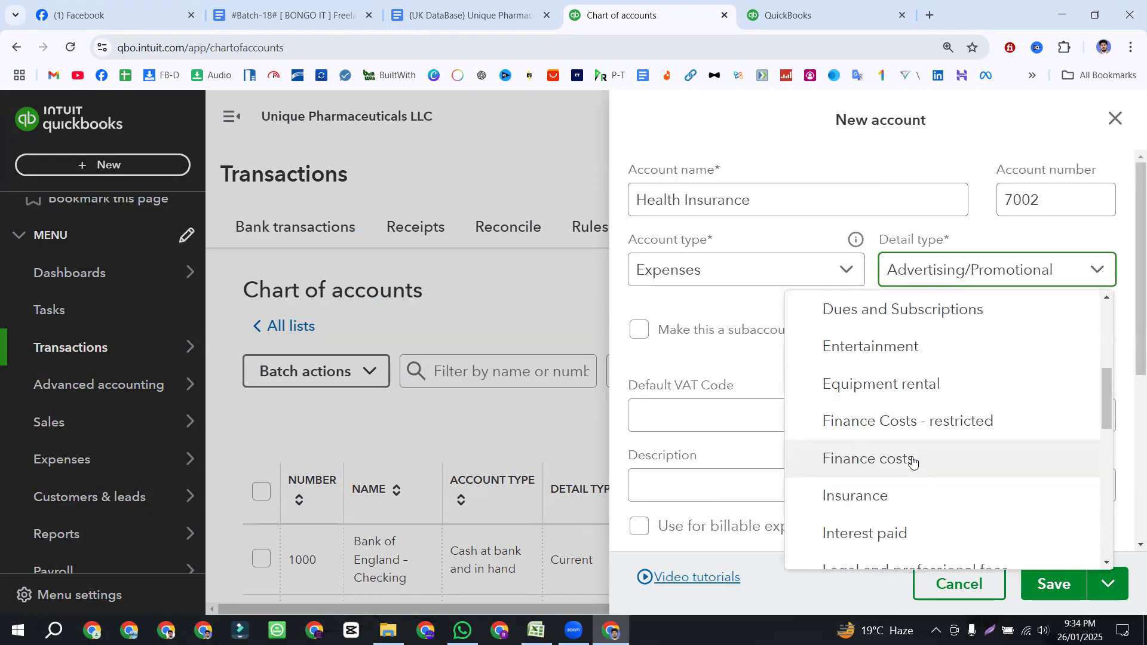
left_click(902, 494)
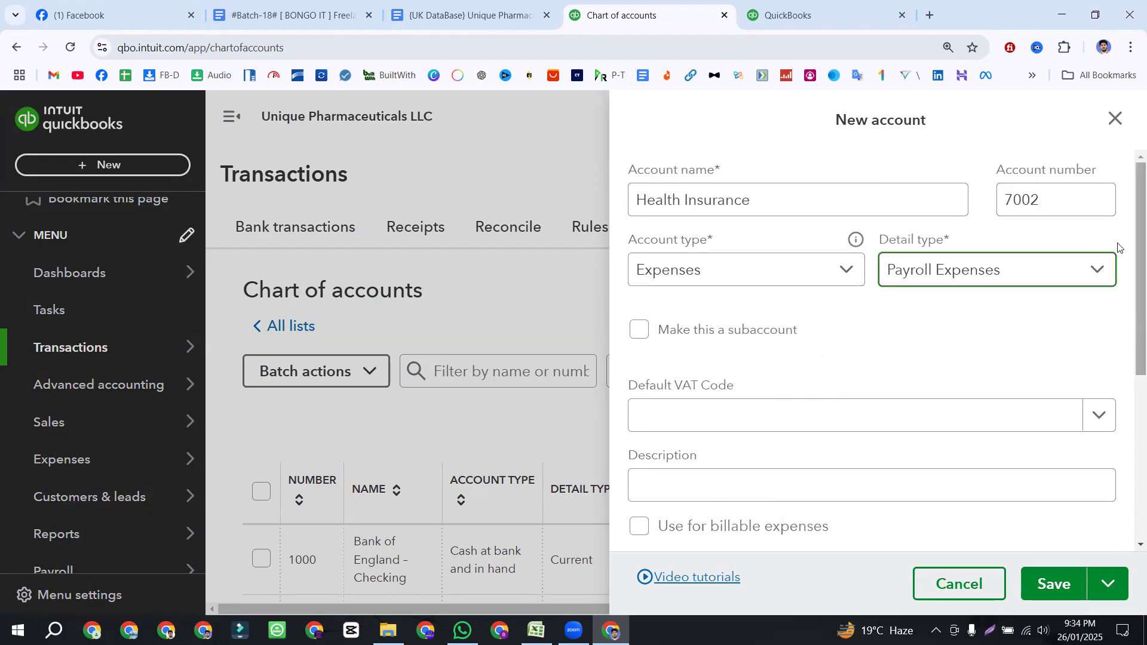
- Make Health Insurance a subaccount with 7000 Payroll Expenses as its parent account
scroll(849, 317, "down", 3)
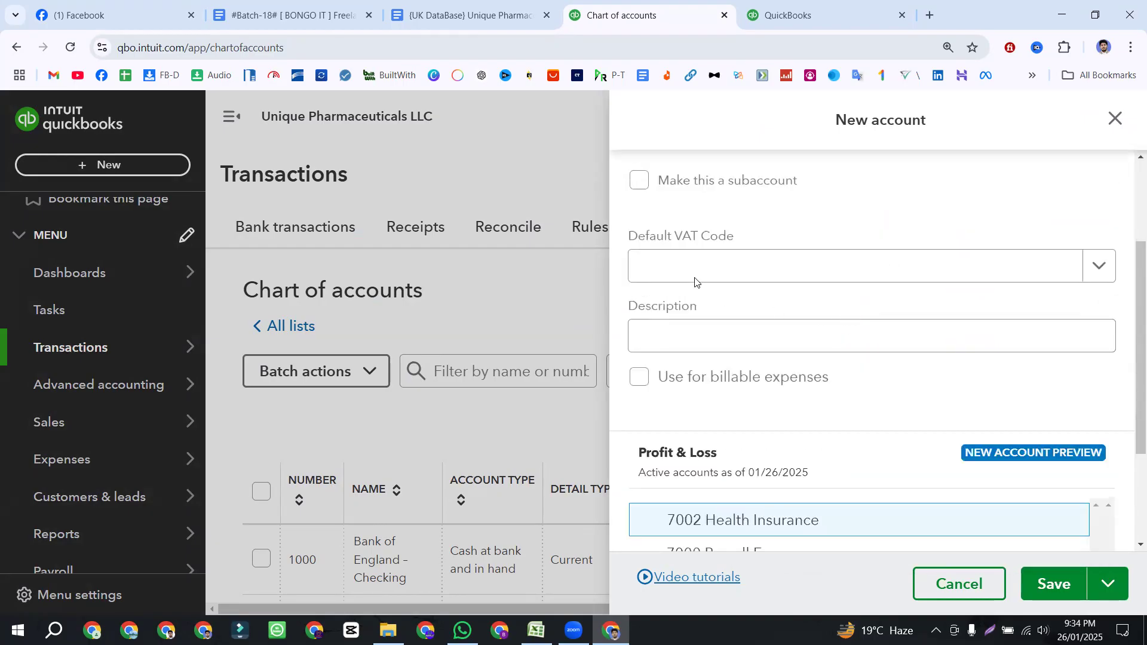
left_click(640, 182)
left_click(996, 250)
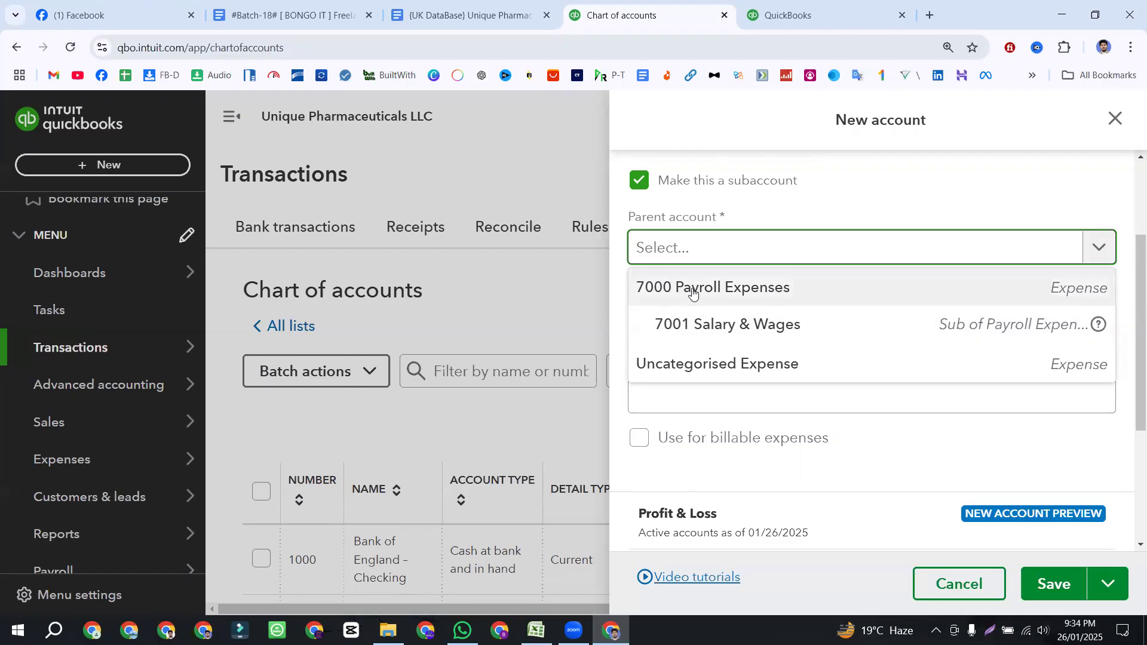
left_click(734, 291)
- Enter Health Insurance as the account's description and save the new account
left_click(667, 400)
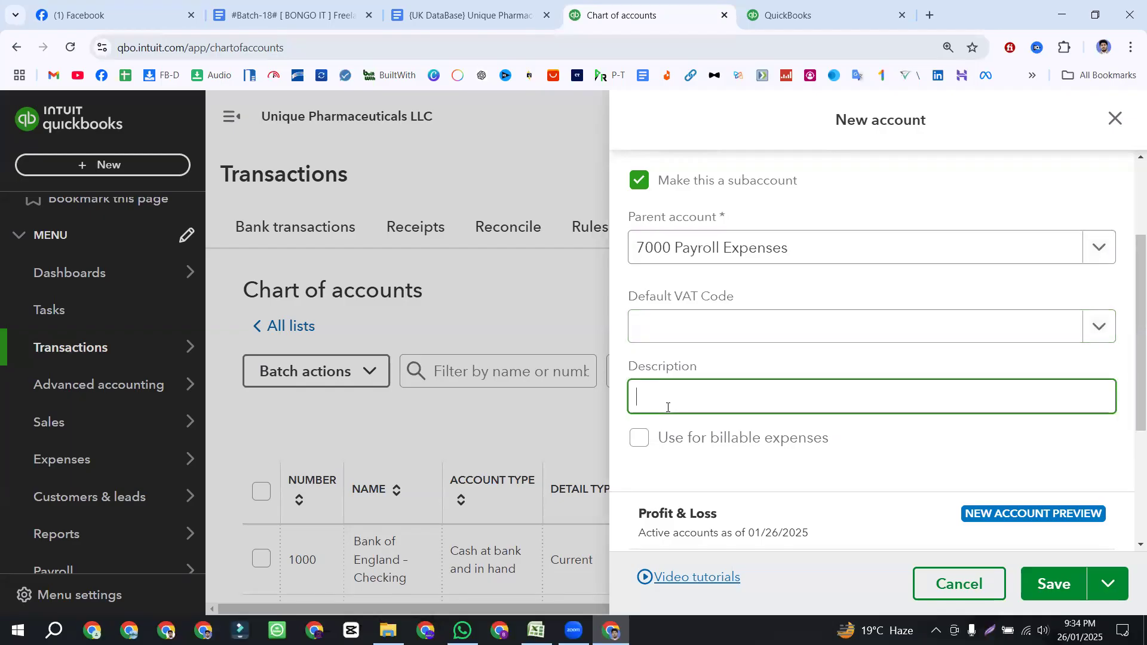
type("Health Insurance")
scroll(824, 406, "down", 3)
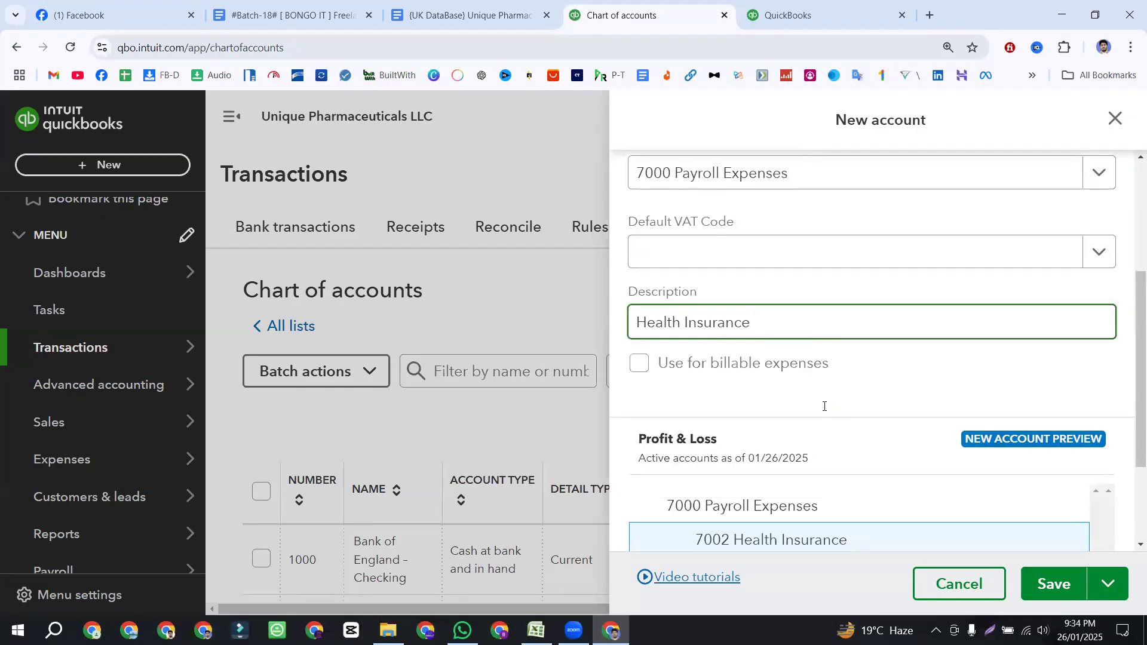
left_click(1046, 583)
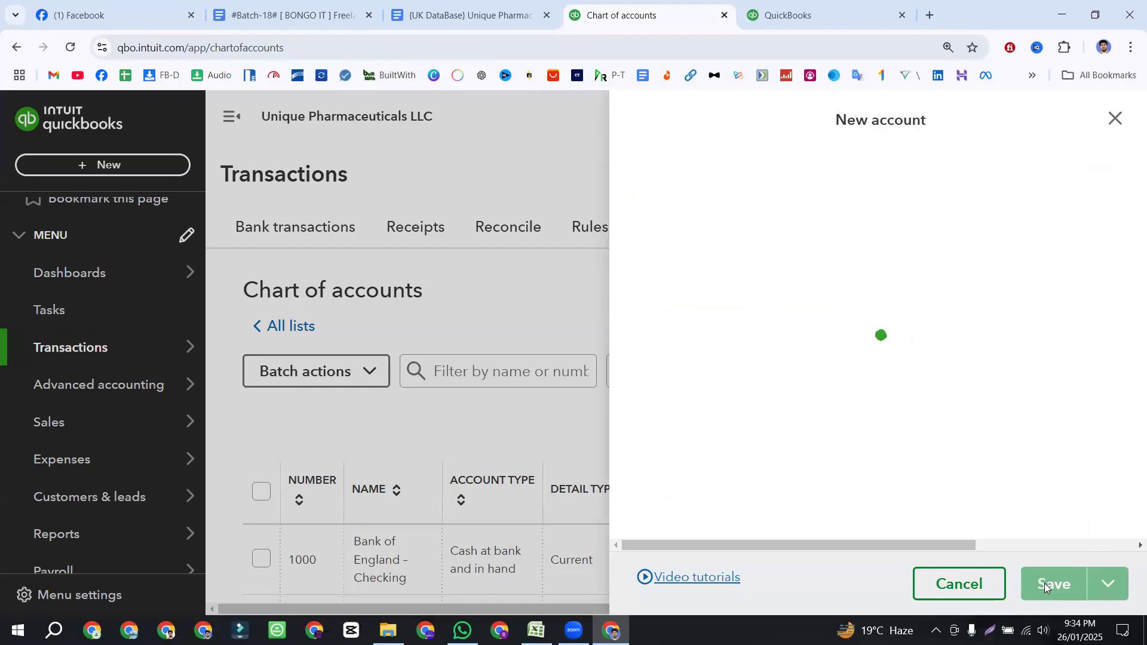
- Examine the chart of accounts list for how the Salary & Wages and Health Insurance subaccounts appear beneath 7000 Payroll Expenses
scroll(615, 400, "down", 5)
scroll(495, 443, "down", 15)
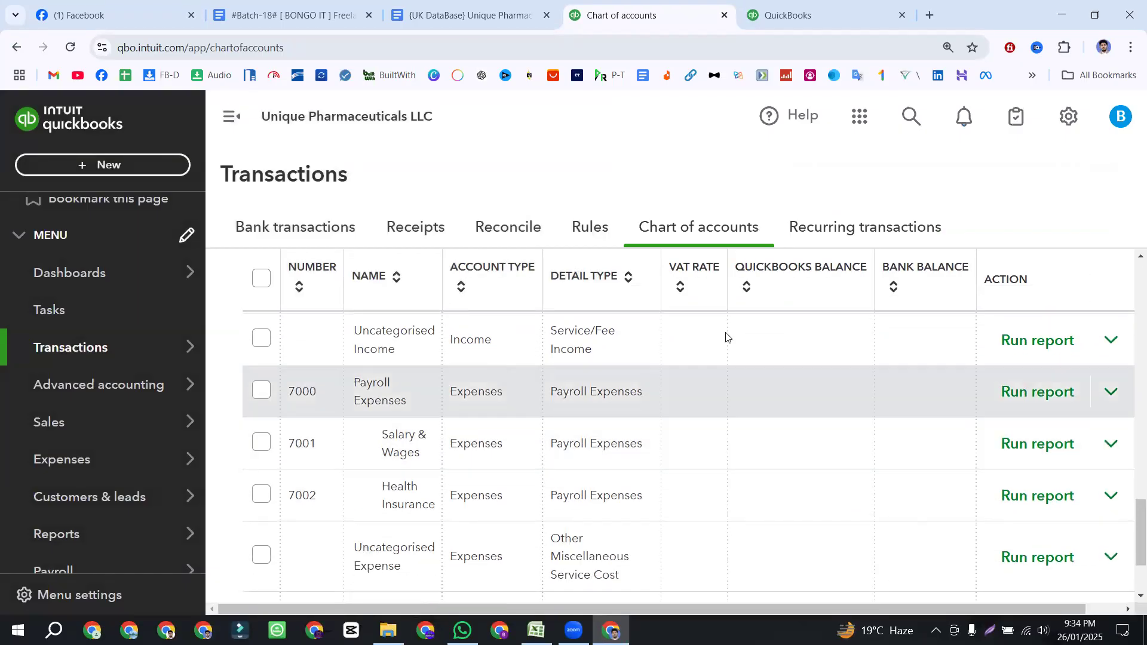
key("ctrl+minus")
key("ctrl+minus")
key("ctrl+minus")
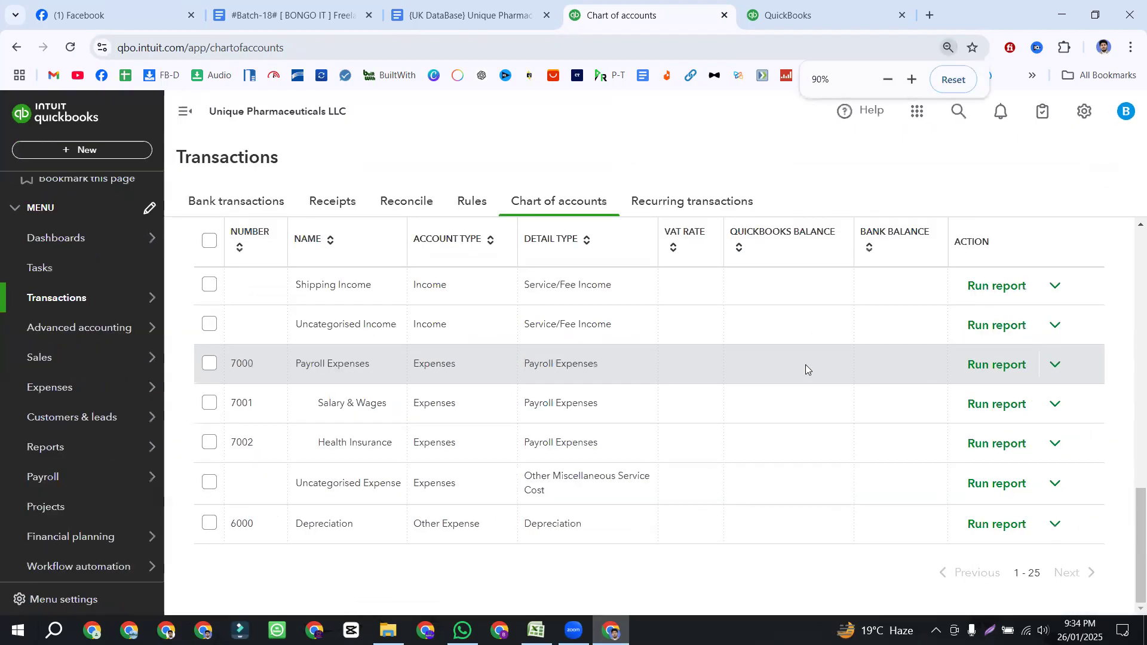
key("ctrl+plus")
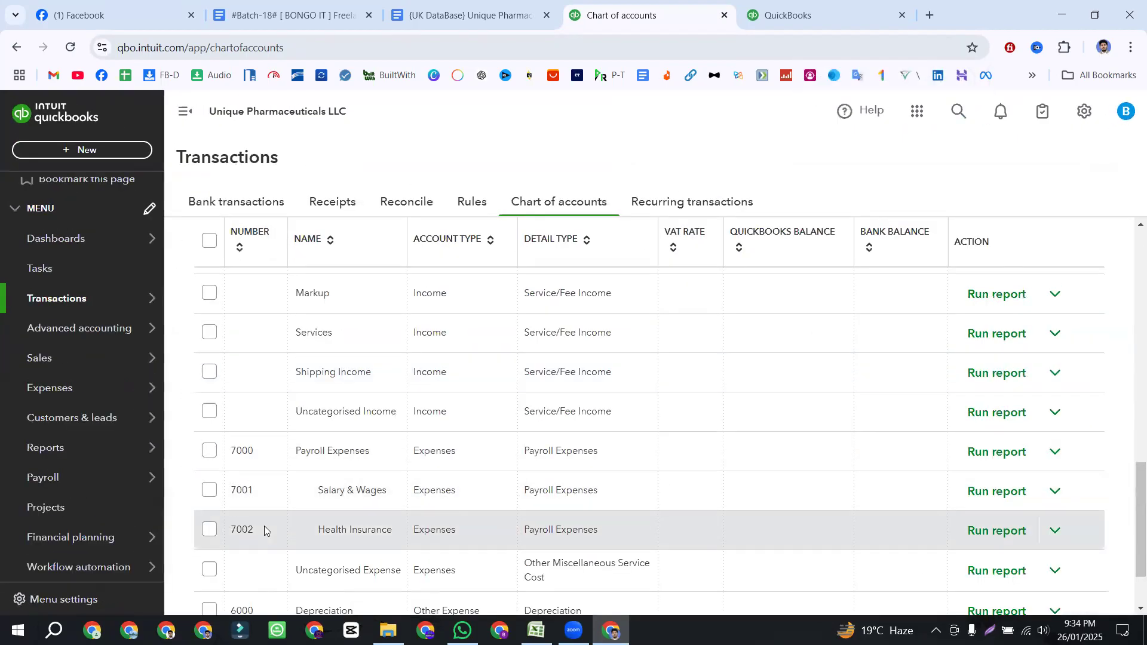
key("ctrl+plus")
key("ctrl+plus")
key("ctrl+plus")
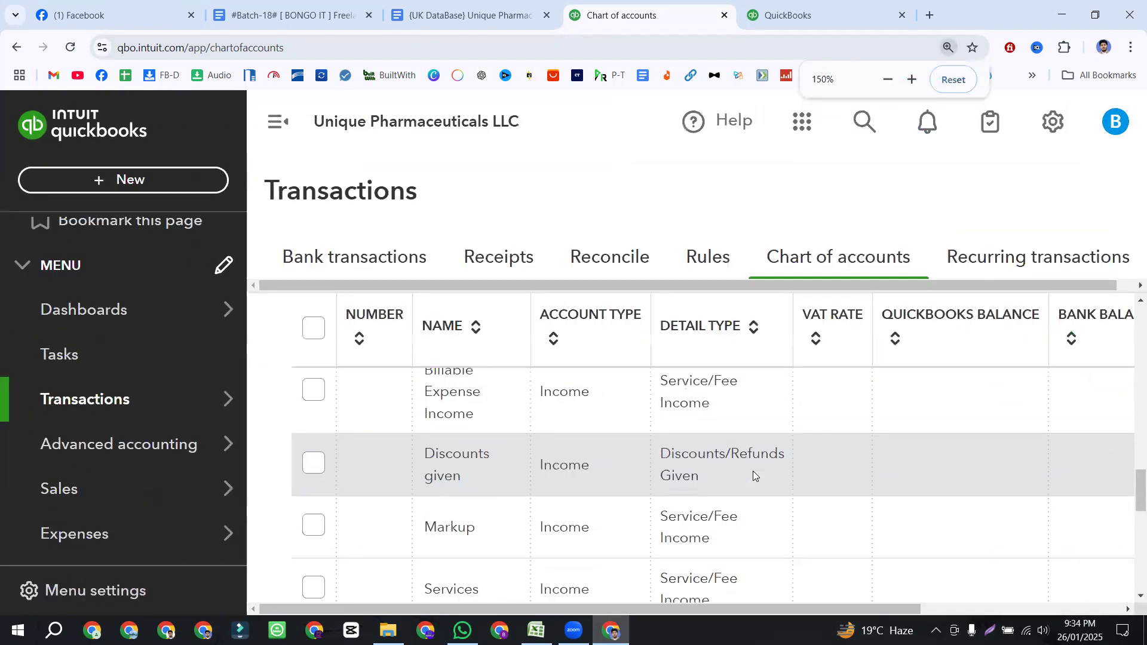
key("ctrl+minus")
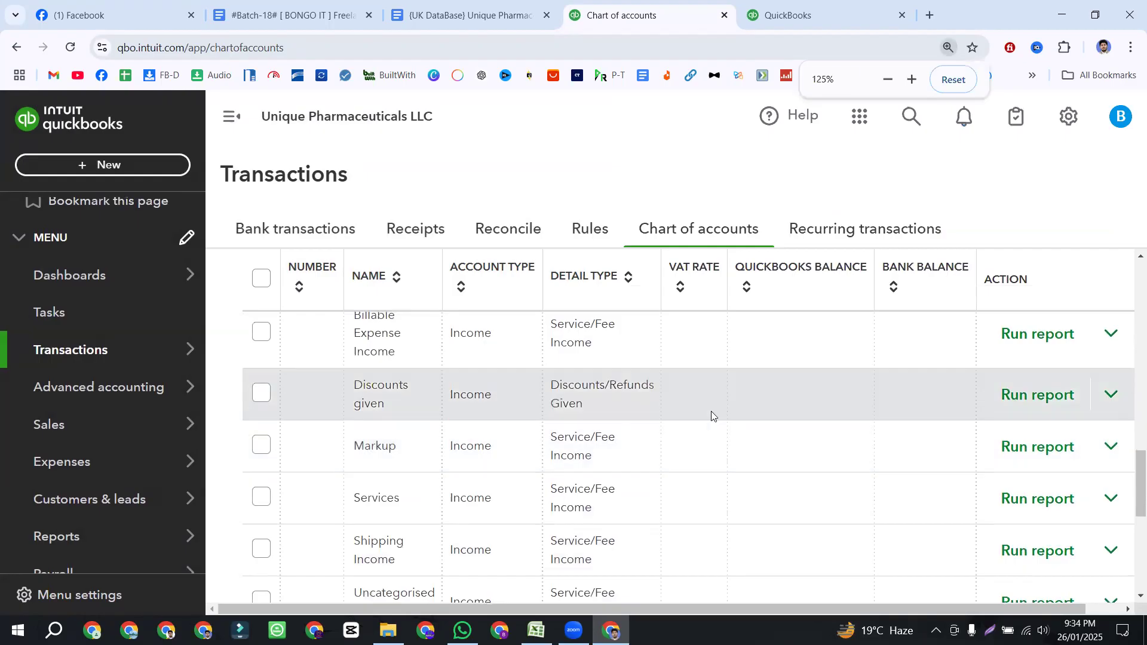
scroll(707, 418, "down", 5)
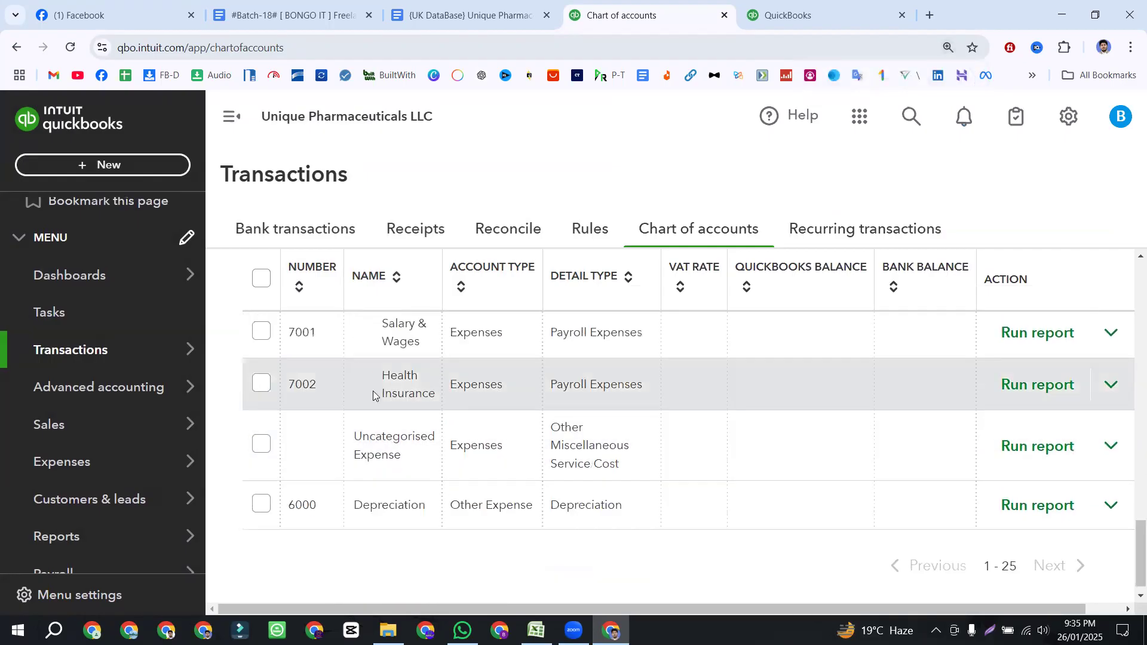
scroll(372, 388, "up", 1)
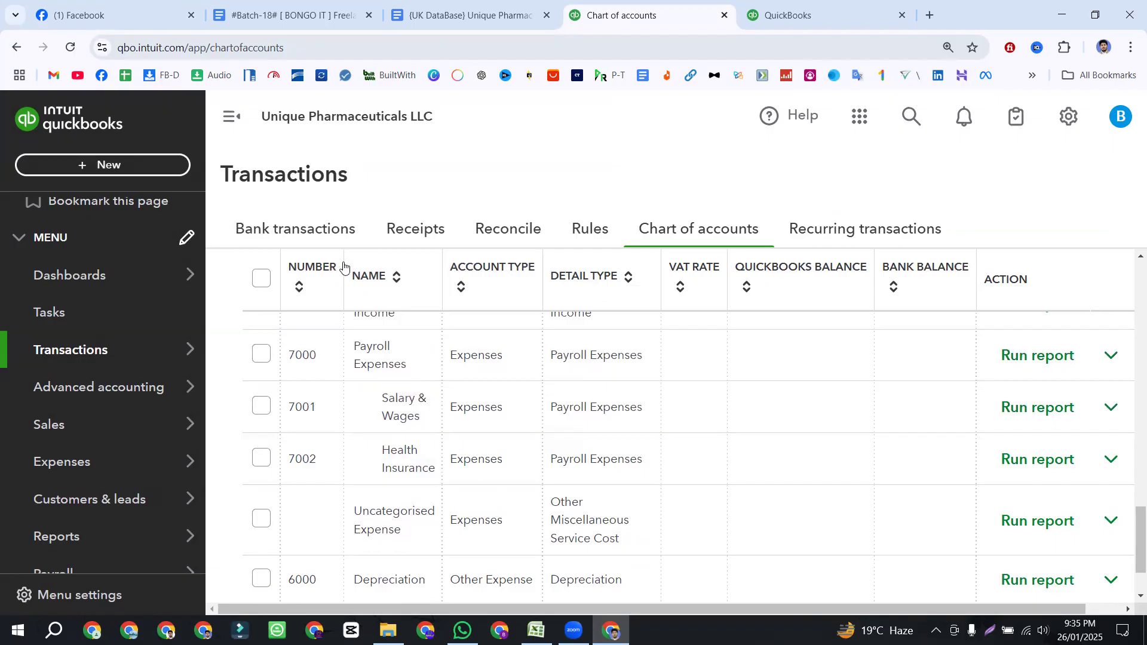
scroll(345, 285, "up", 10)
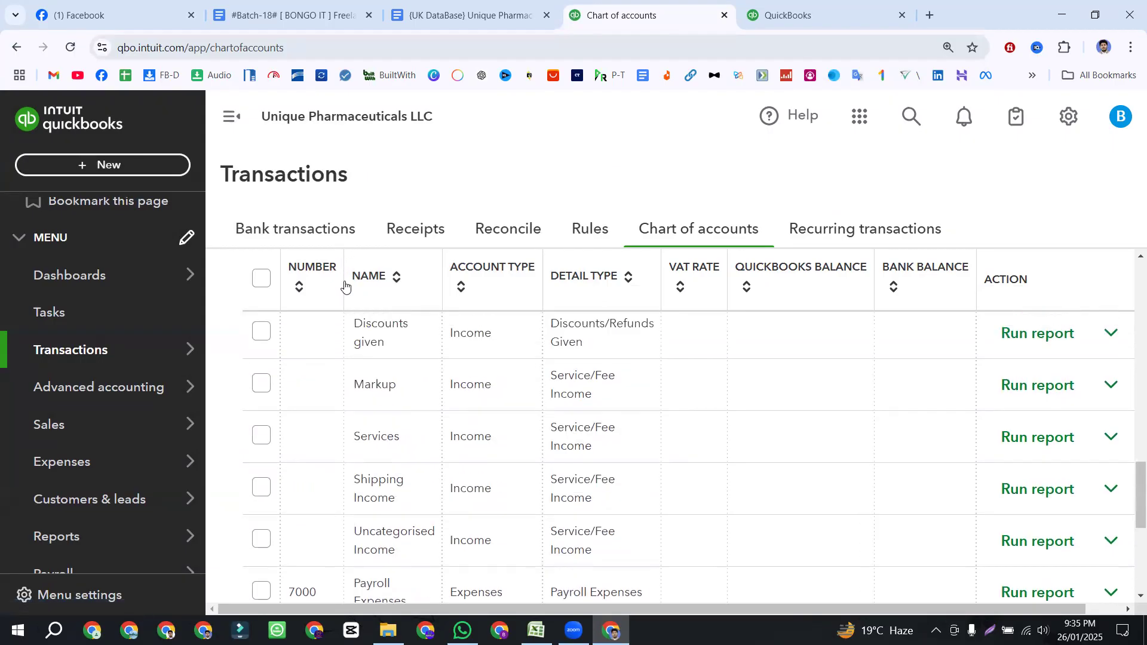
scroll(345, 285, "up", 3)
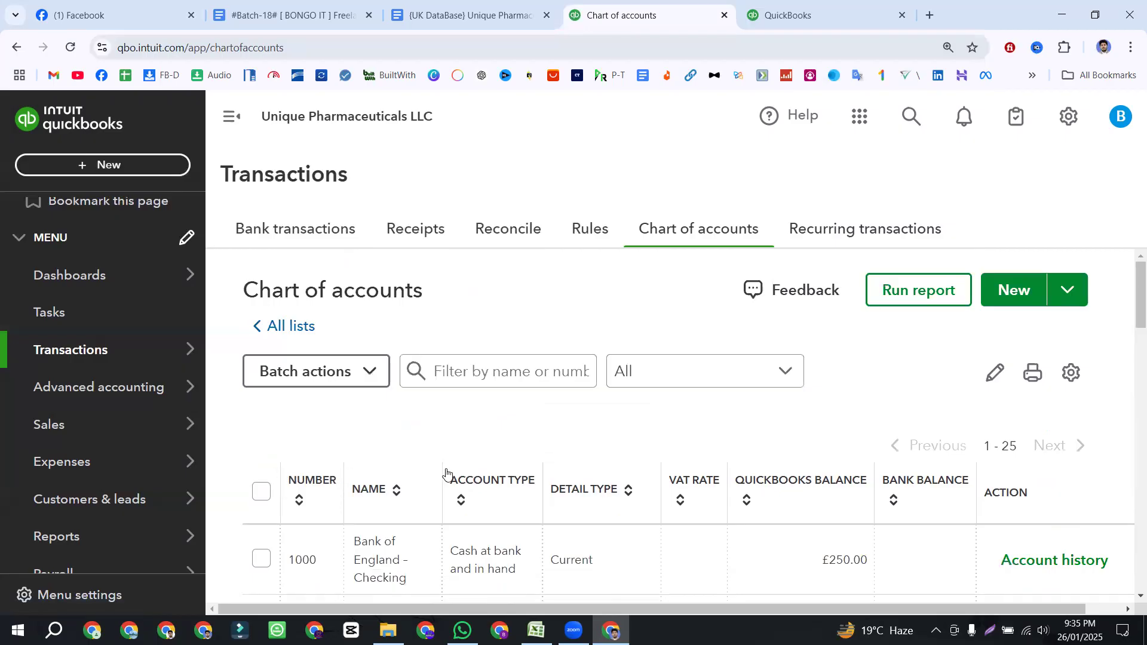
- Copy the text "Payroll Taxes" from the Payroll Expenses line in the Unique Pharmaceuticals LLC document
scroll(439, 475, "down", 3)
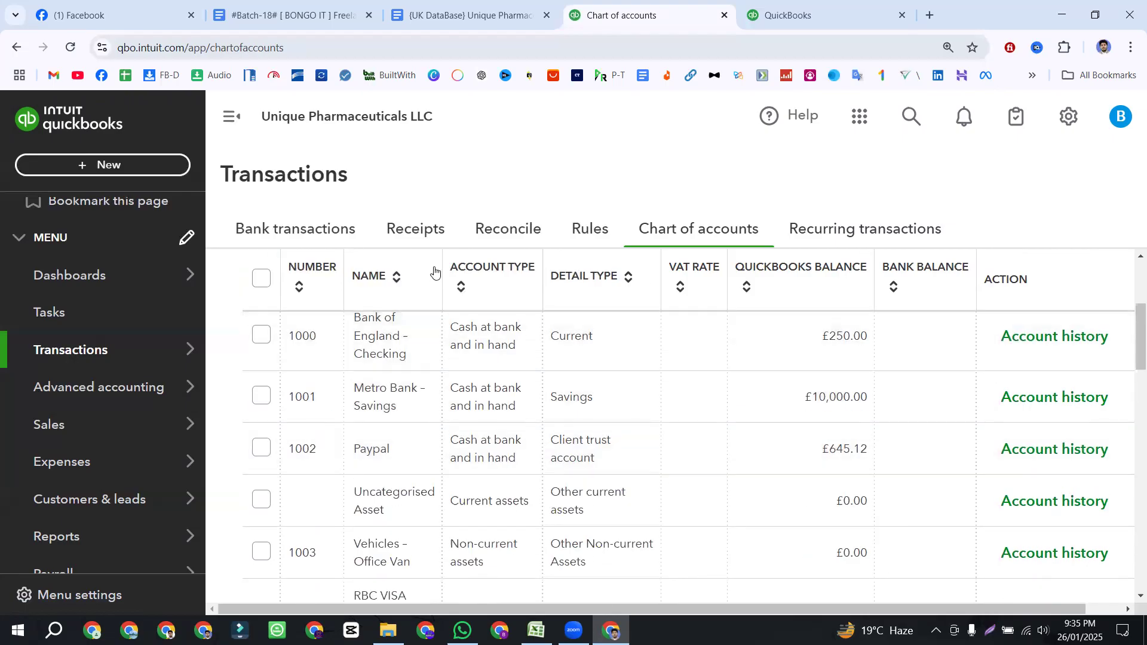
scroll(370, 413, "down", 10)
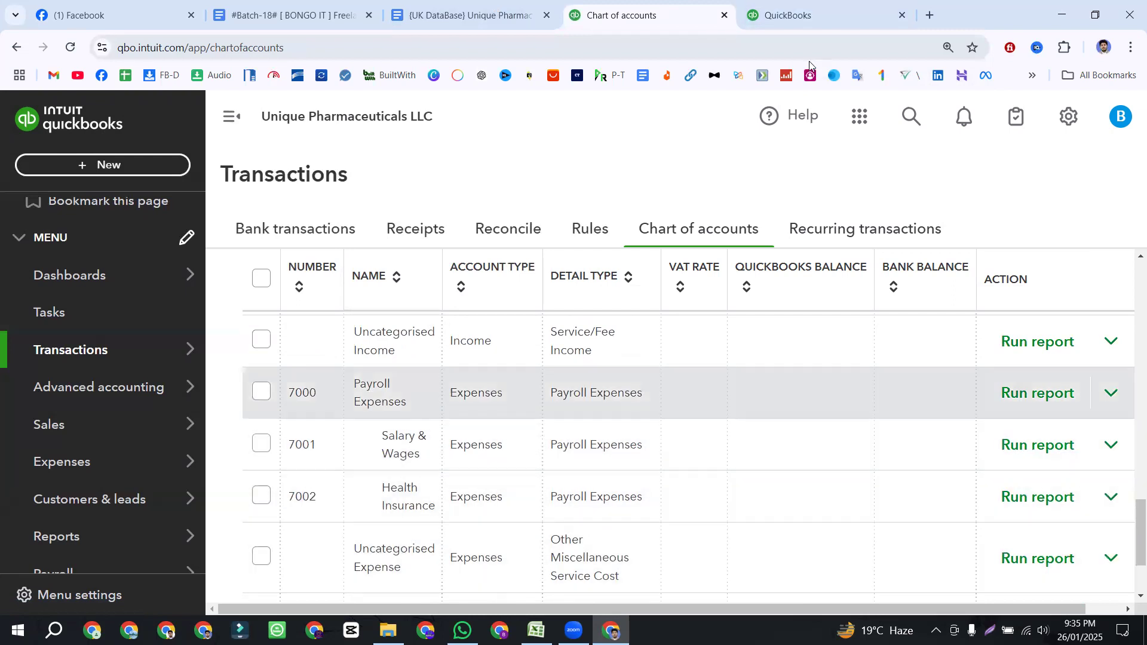
left_click(795, 24)
left_click(651, 15)
left_click(442, 17)
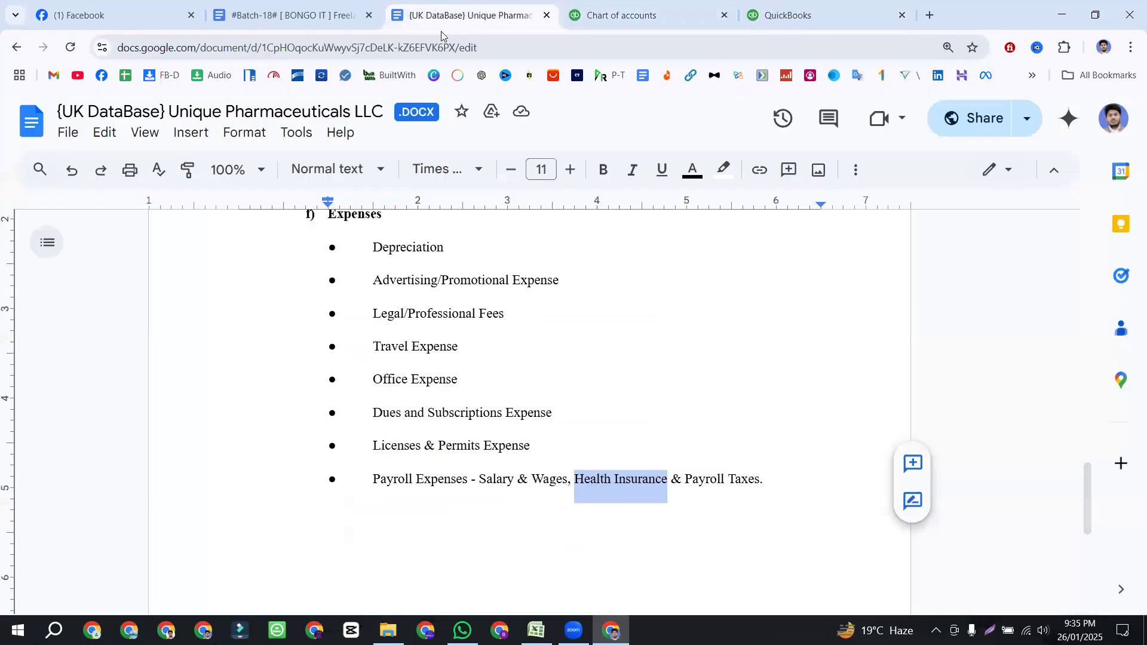
left_click_drag(685, 481, 761, 478)
key("ctrl+c")
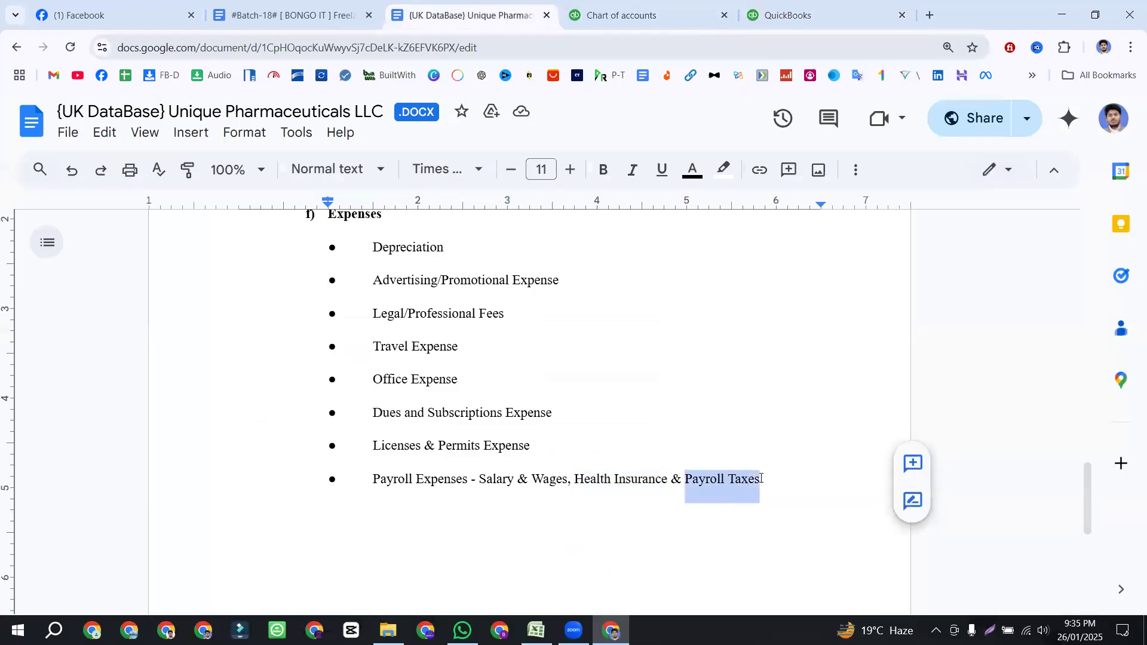
- Start a new account in the QuickBooks chart of accounts, named Payroll Taxes with account number 7003
left_click(596, 5)
scroll(844, 302, "up", 10)
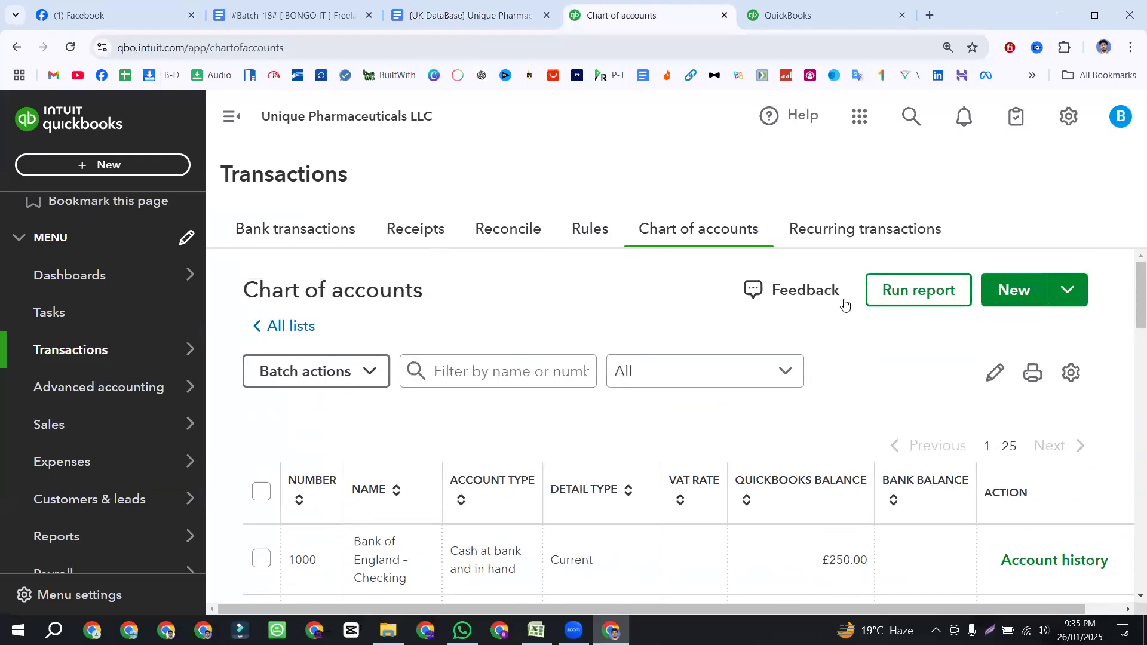
left_click(1019, 290)
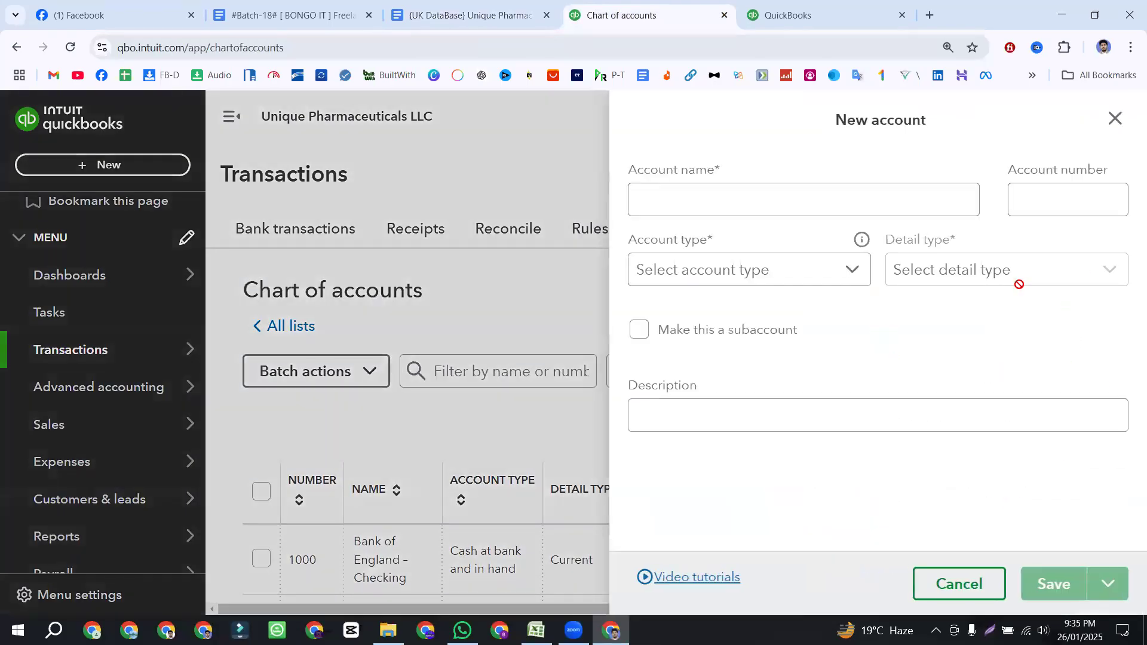
left_click(694, 202)
key("ctrl+v")
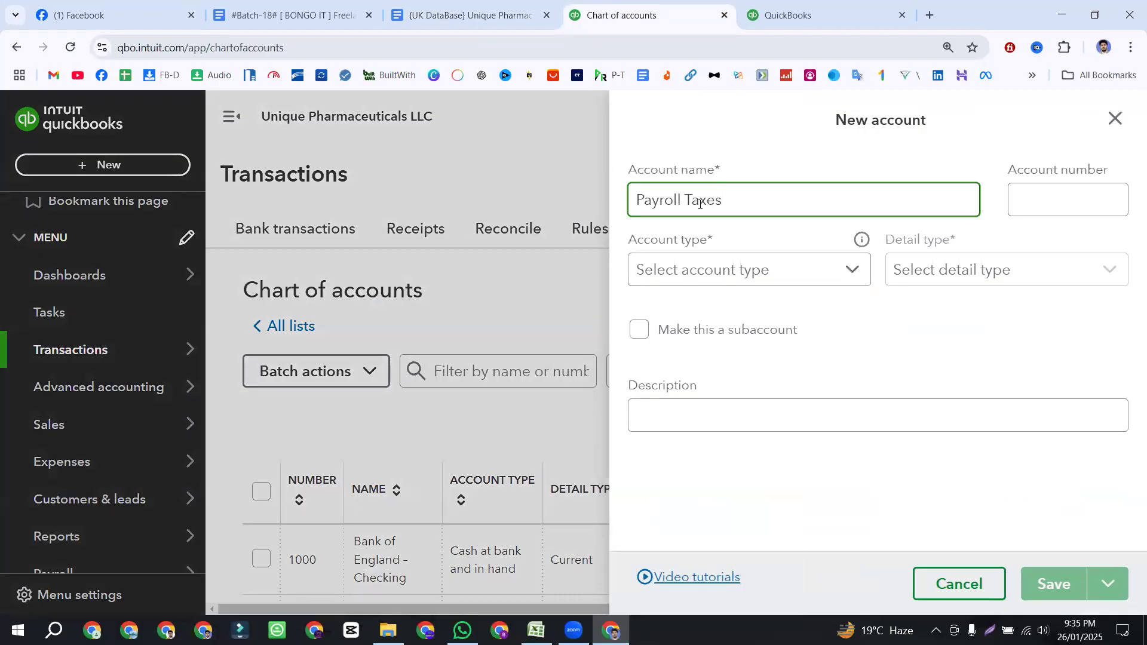
left_click(1057, 201)
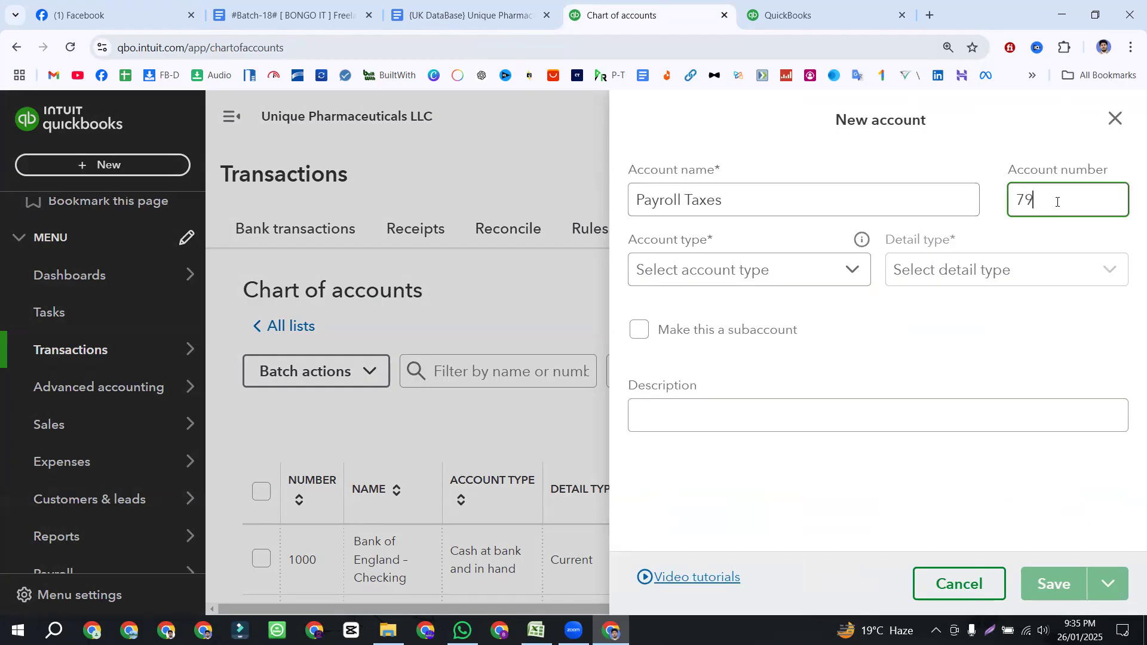
type("7003")
- Set the Payroll Taxes account type to Expenses and its detail type to Payroll Expenses
left_click(777, 272)
scroll(747, 468, "down", 5)
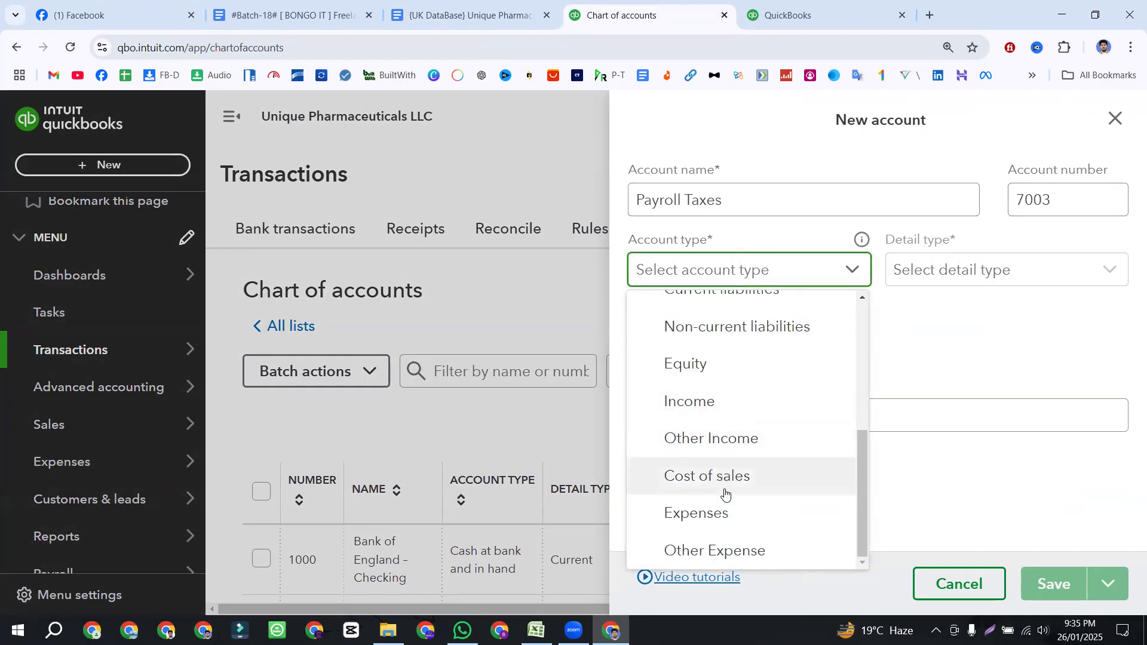
left_click(730, 524)
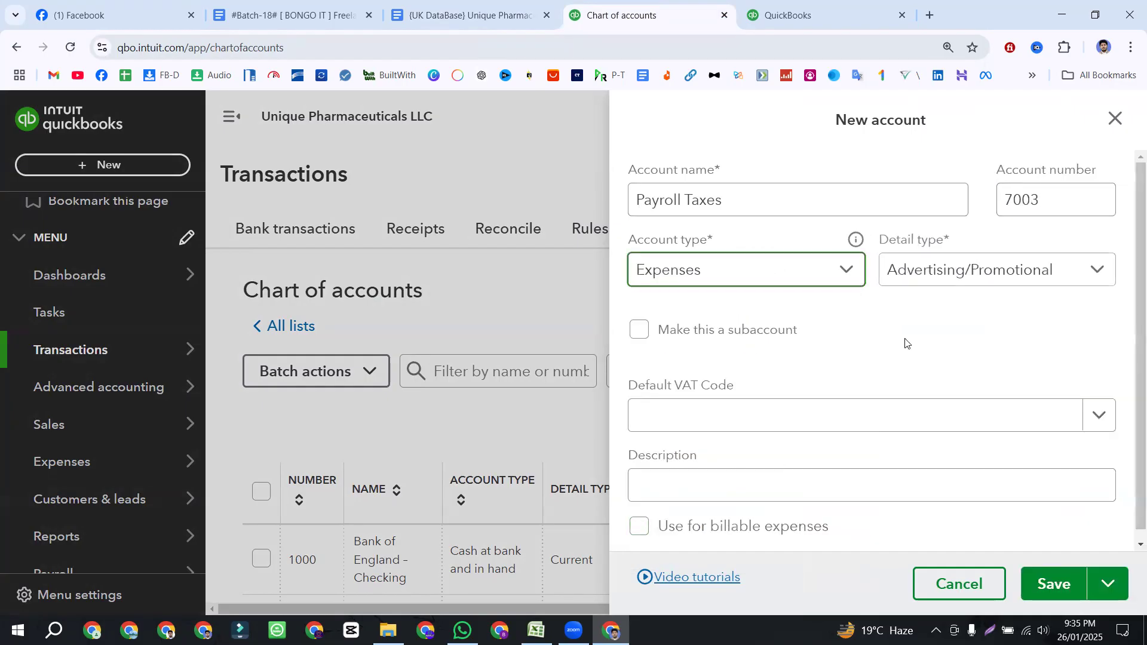
left_click(937, 274)
scroll(922, 453, "down", 5)
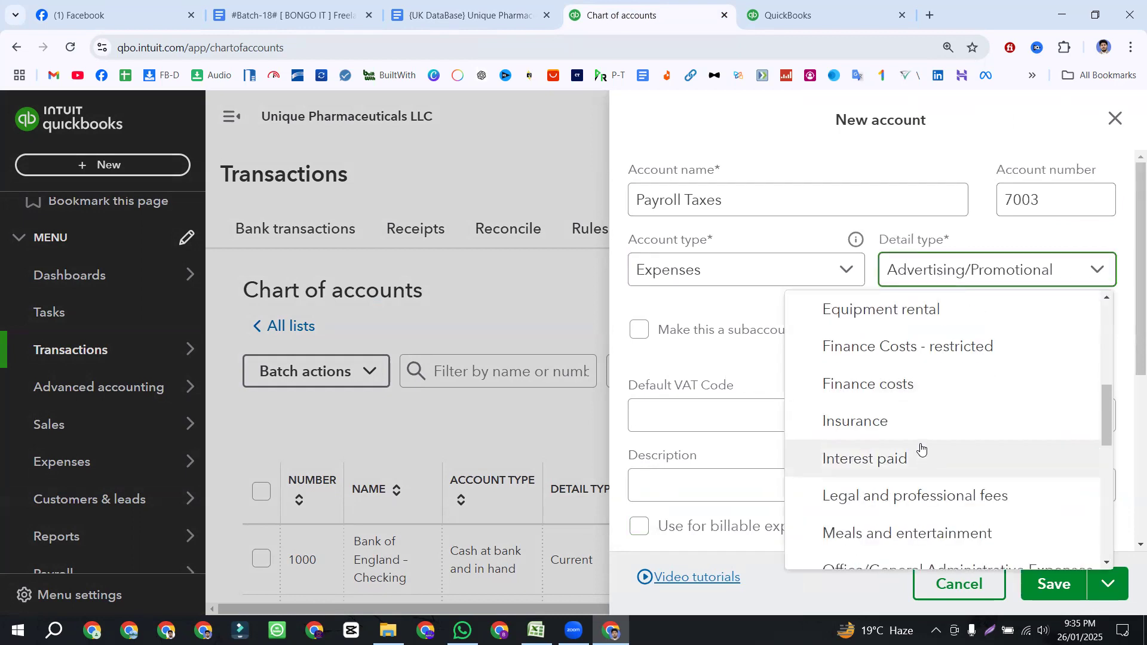
scroll(921, 449, "up", 2)
scroll(921, 447, "down", 6)
scroll(909, 430, "up", 2)
left_click(908, 417)
- Copy the account name Payroll Taxes into the account's description
left_click_drag(725, 200, 636, 200)
key("ctrl+c")
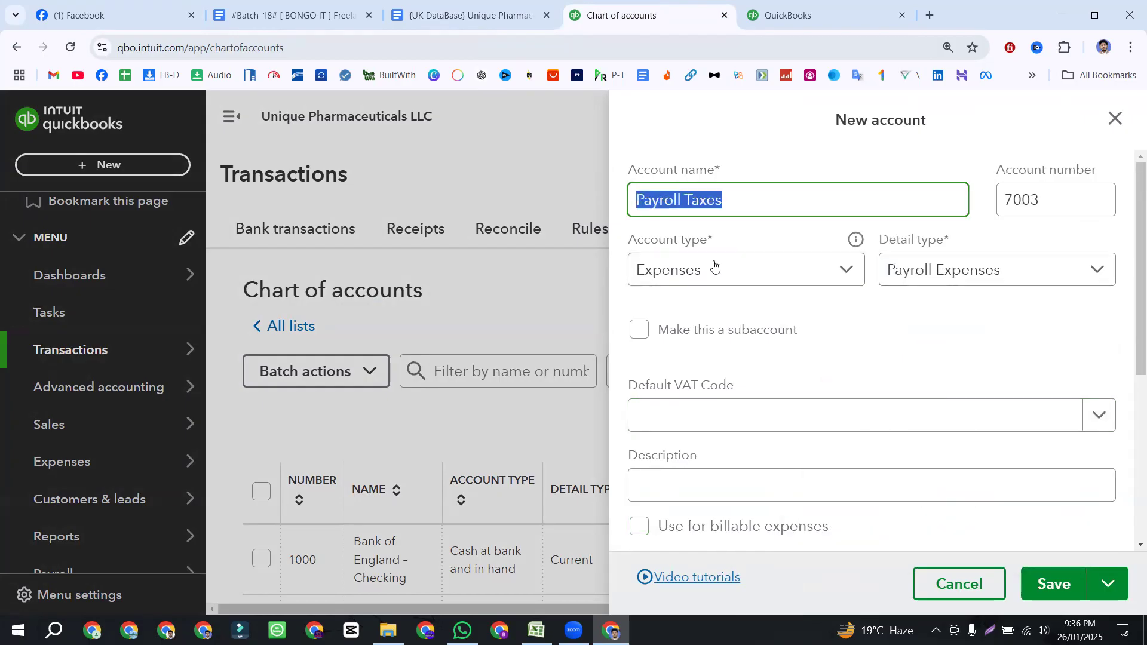
scroll(714, 280, "down", 2)
left_click(687, 326)
key("ctrl+v")
scroll(829, 366, "up", 3)
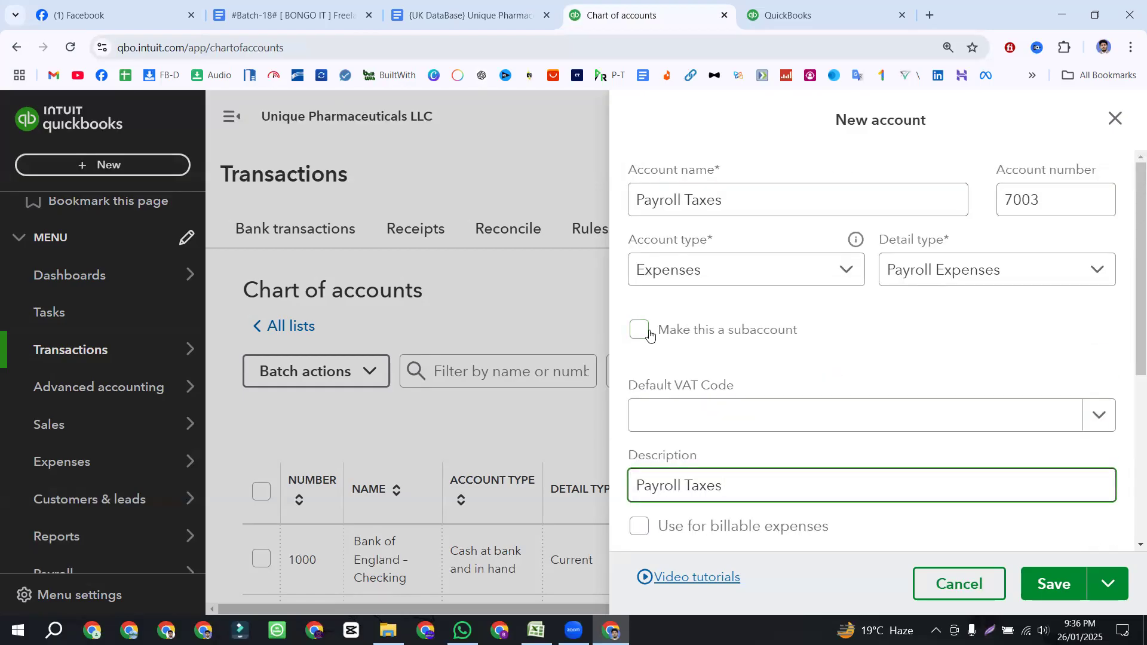
- Make Payroll Taxes a subaccount with 7000 Payroll Expenses as its parent account
left_click(666, 330)
left_click(724, 396)
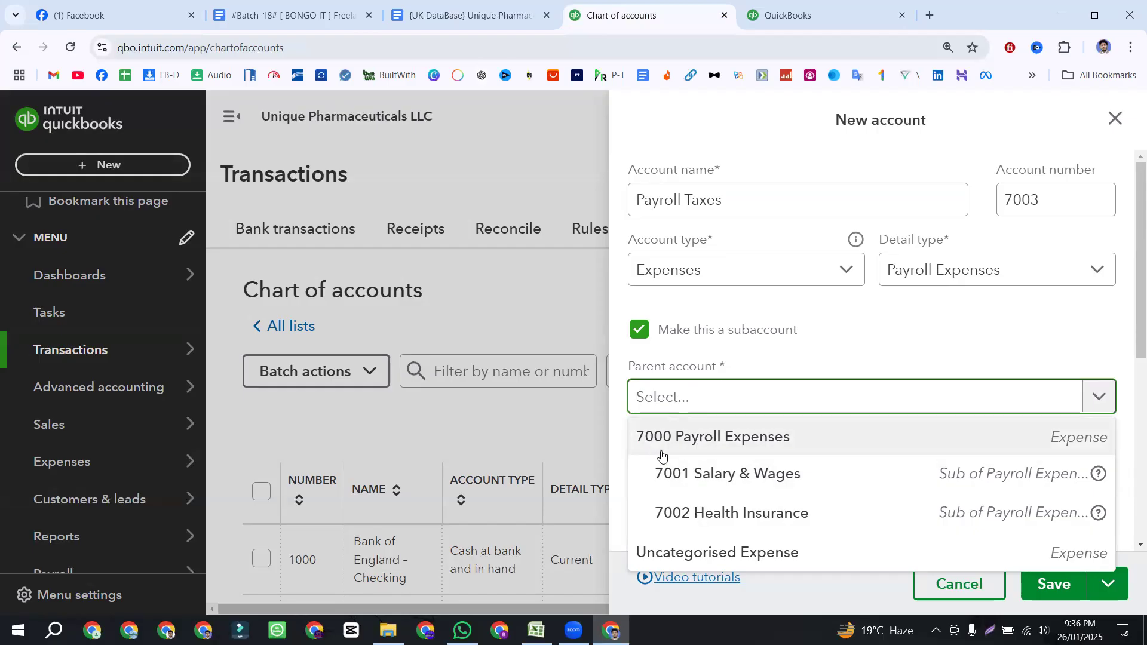
left_click(743, 440)
scroll(747, 430, "down", 4)
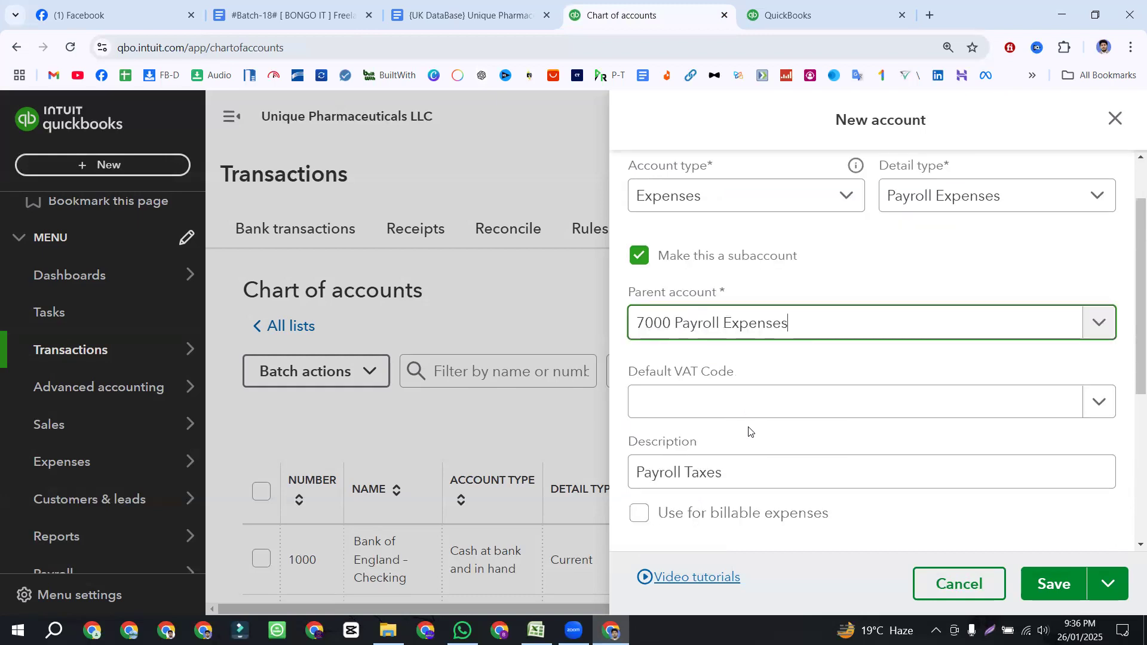
scroll(817, 382, "up", 3)
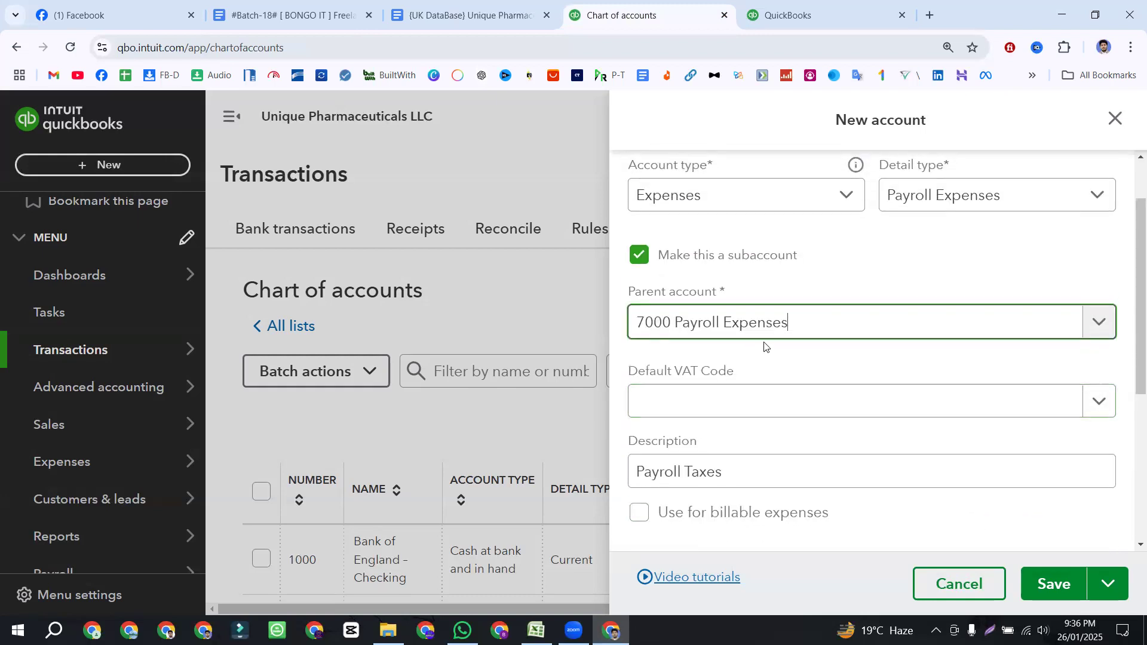
- Try 7001 Salary & Wages as the parent account, and restore 7000 Payroll Expenses as the parent
left_click(765, 326)
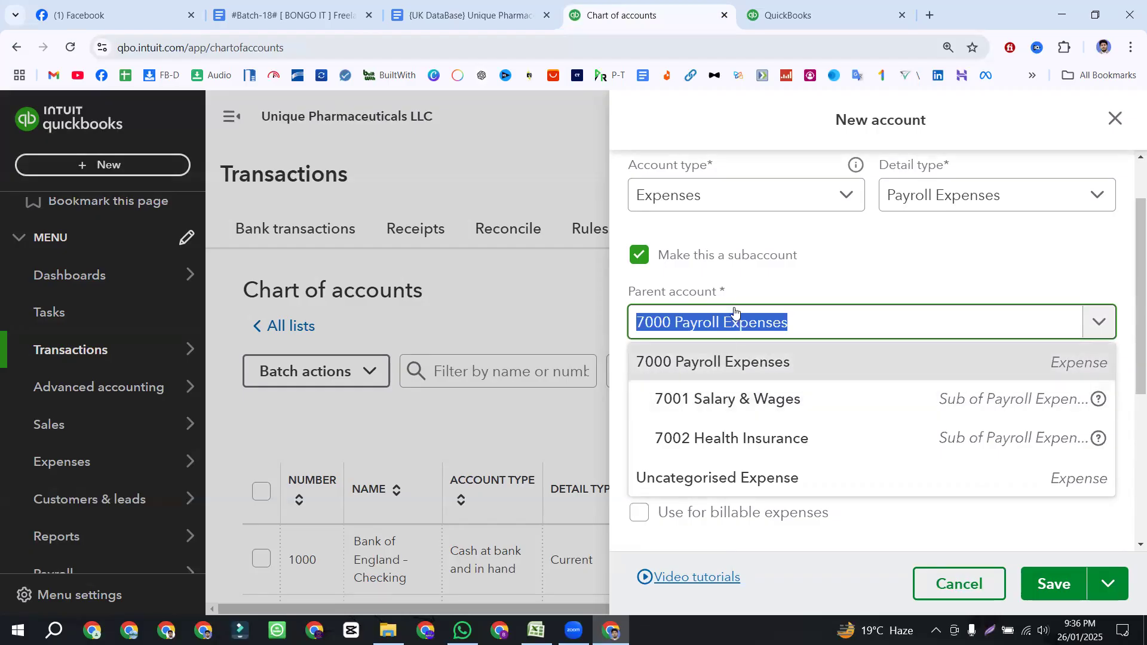
left_click(717, 403)
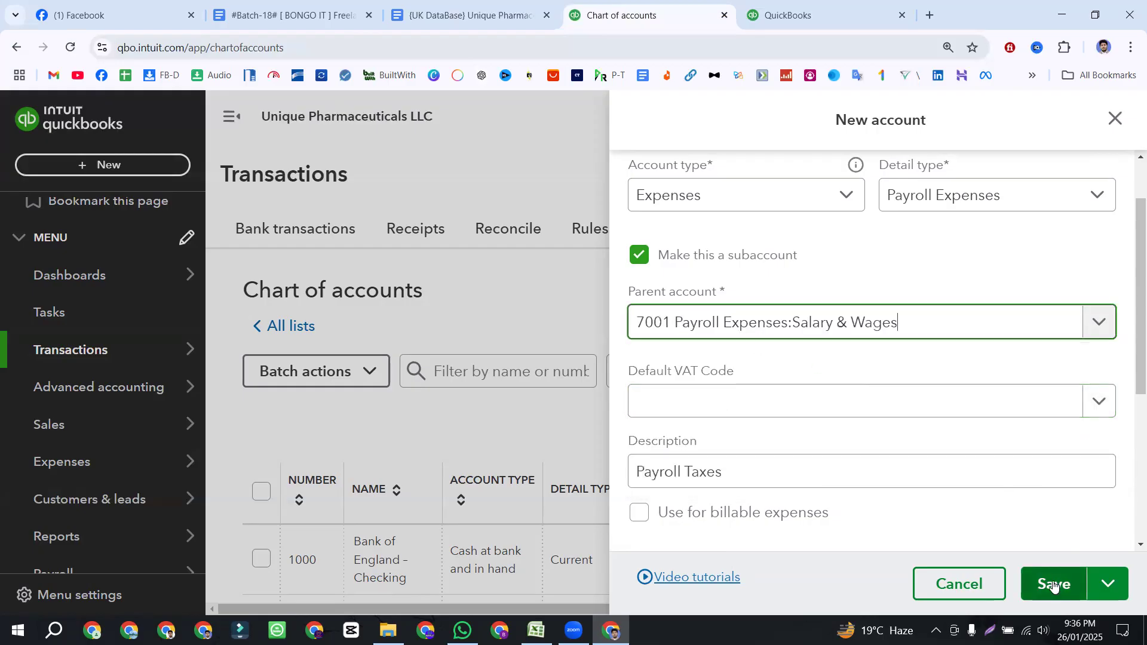
left_click(1096, 324)
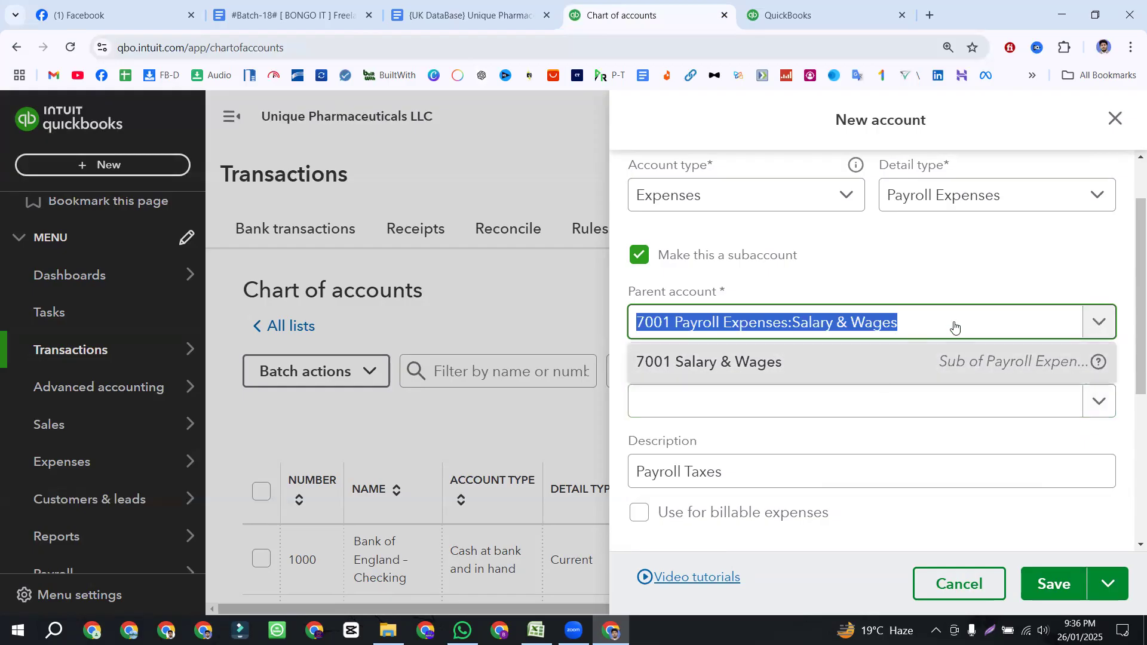
key("BackSpace")
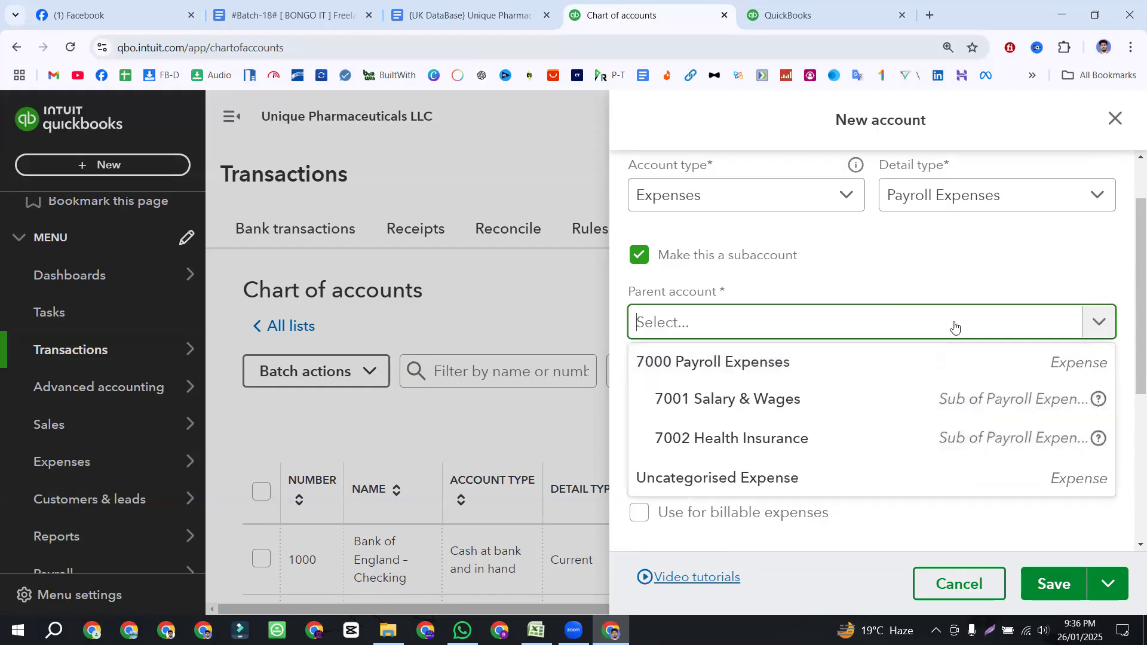
left_click(735, 361)
- Check where Payroll Taxes sits in the new account preview and save the account
scroll(732, 358, "down", 3)
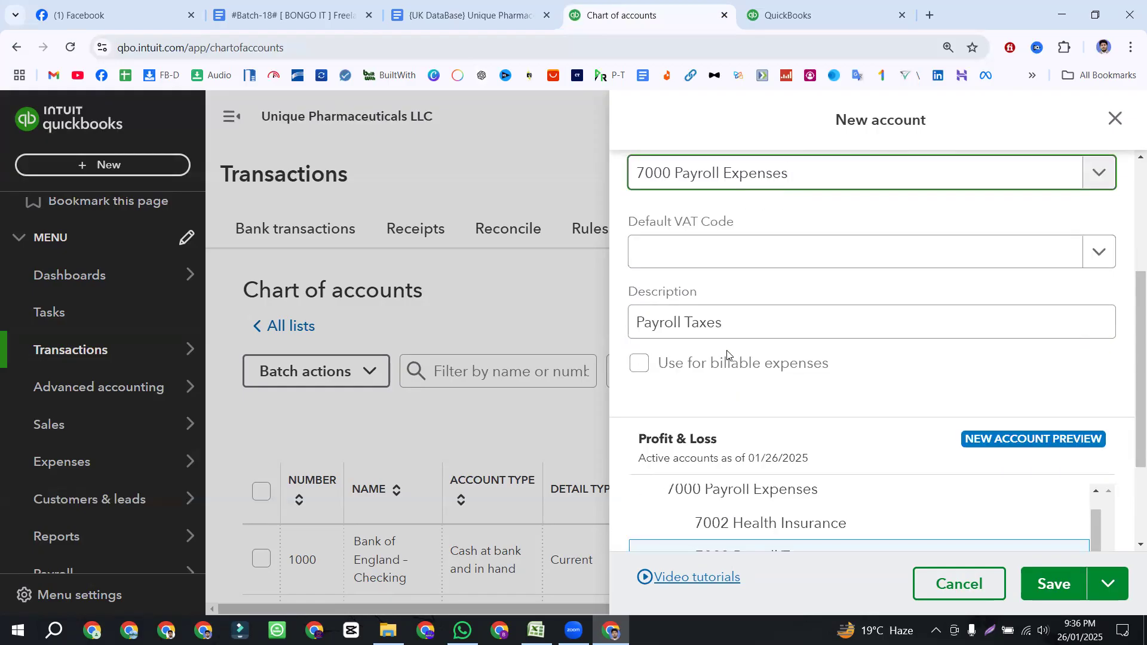
scroll(727, 353, "down", 3)
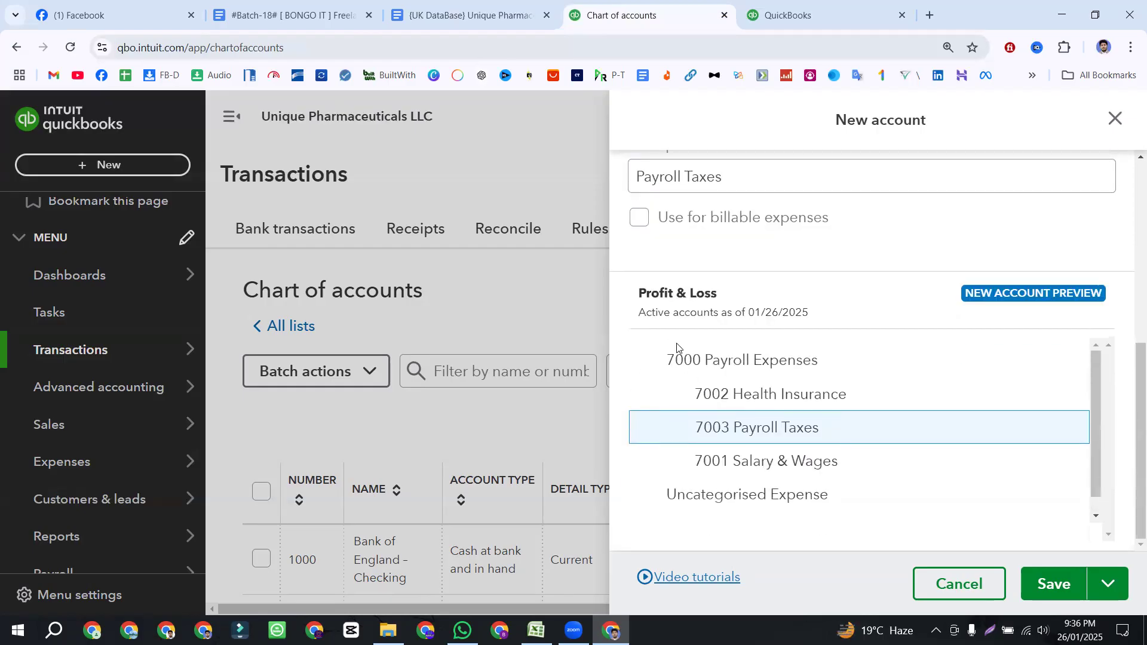
left_click(1063, 593)
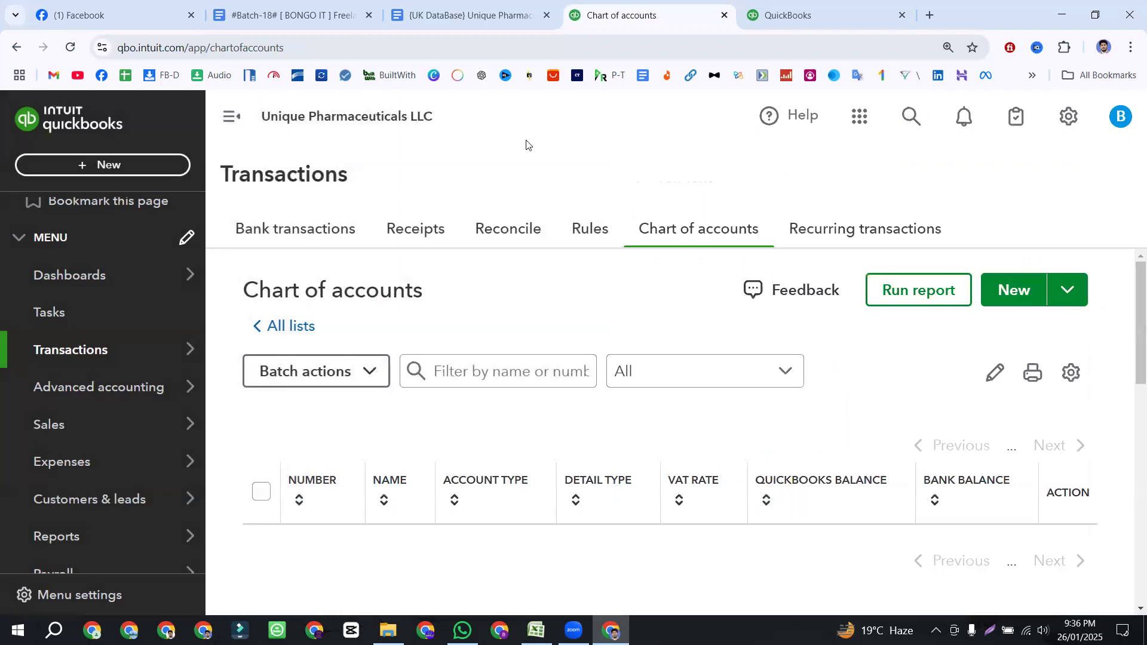
- Highlight the Expenses items from Advertising/Promotional Expense through Licenses & Permits Expense in the document
left_click(457, 15)
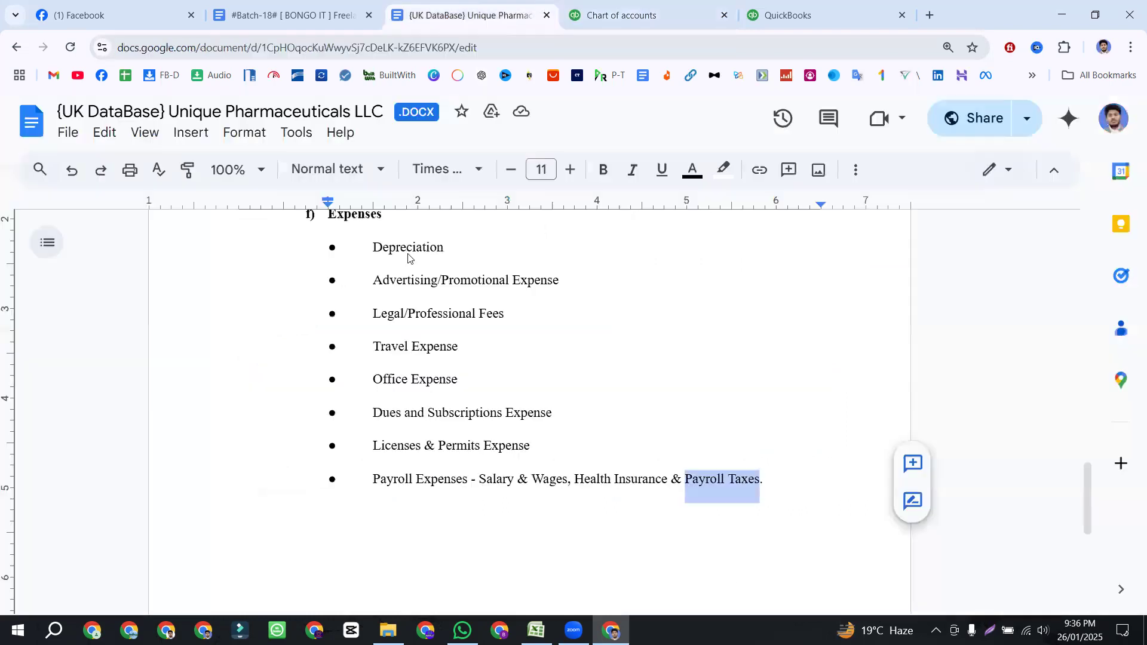
left_click(789, 479)
left_click_drag(326, 279, 559, 443)
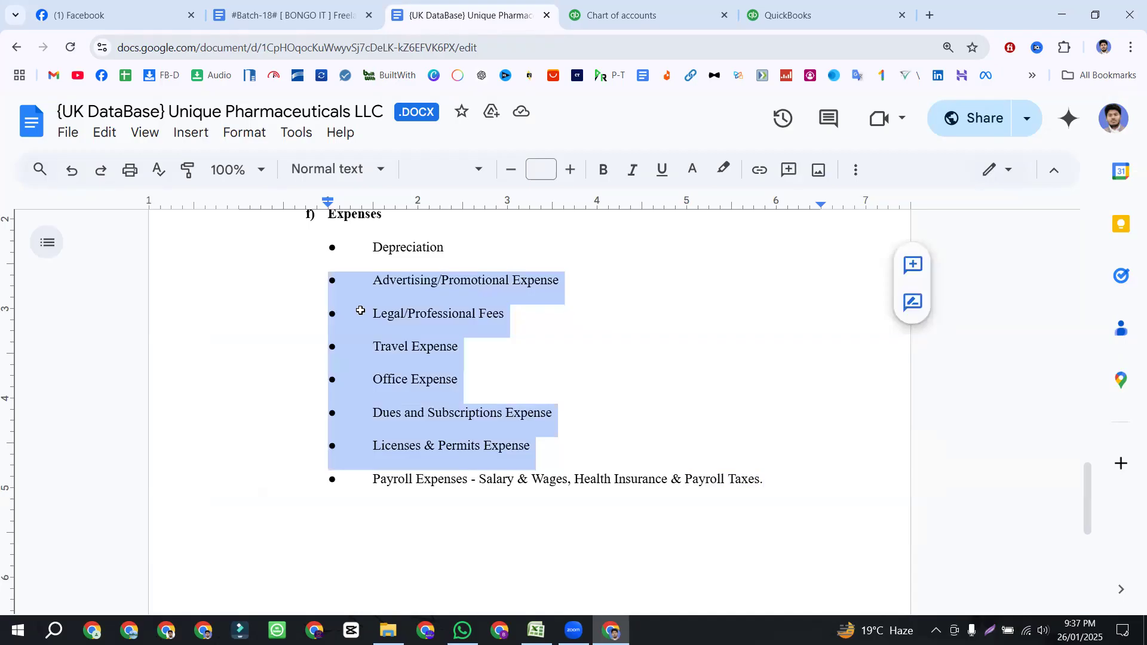
- Switch to the chart of accounts workbook in Excel and highlight account numbers 7001 to 7003 at the start of the list
key("alt+Tab")
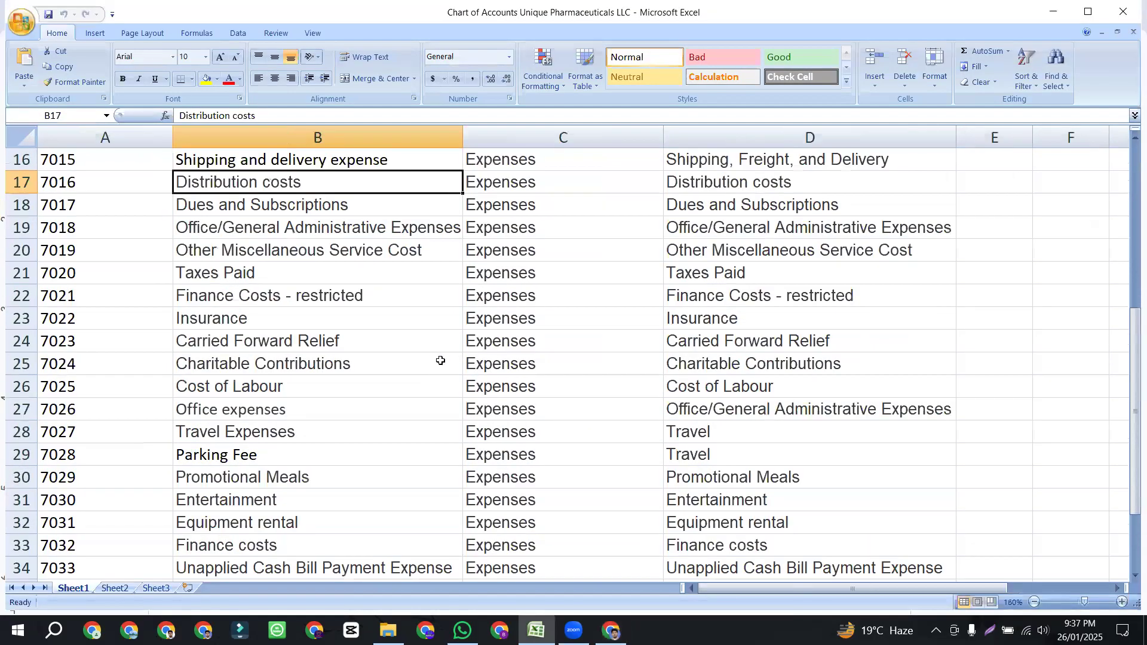
scroll(511, 388, "down", 1, "ctrl")
scroll(507, 385, "up", 5)
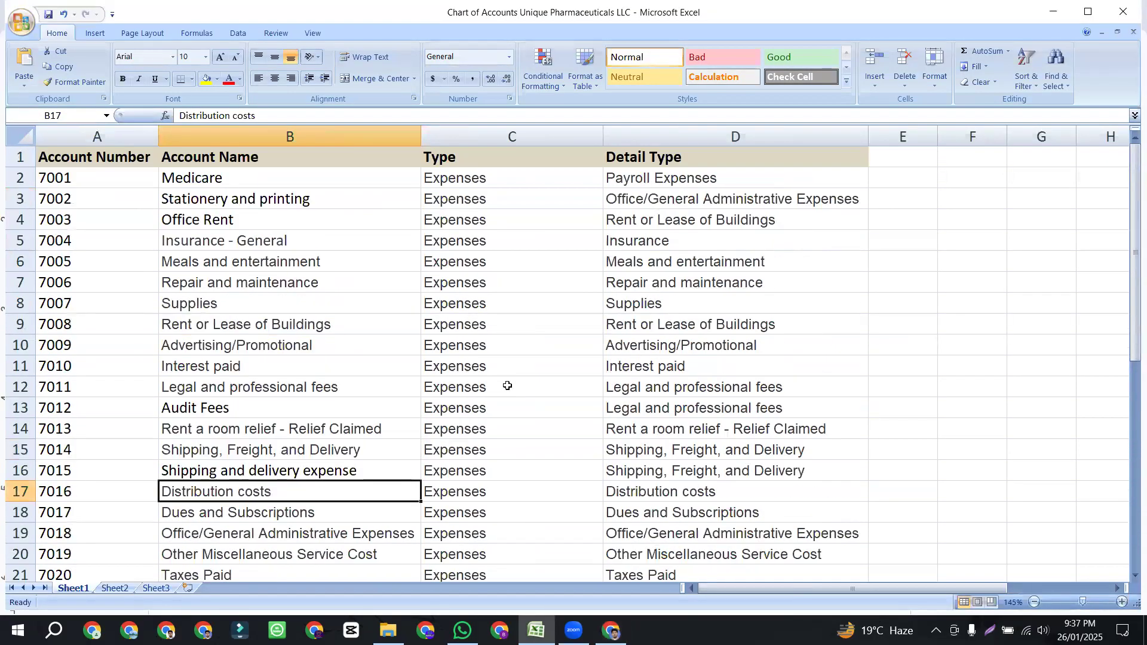
left_click(106, 180)
left_click_drag(106, 180, 100, 212)
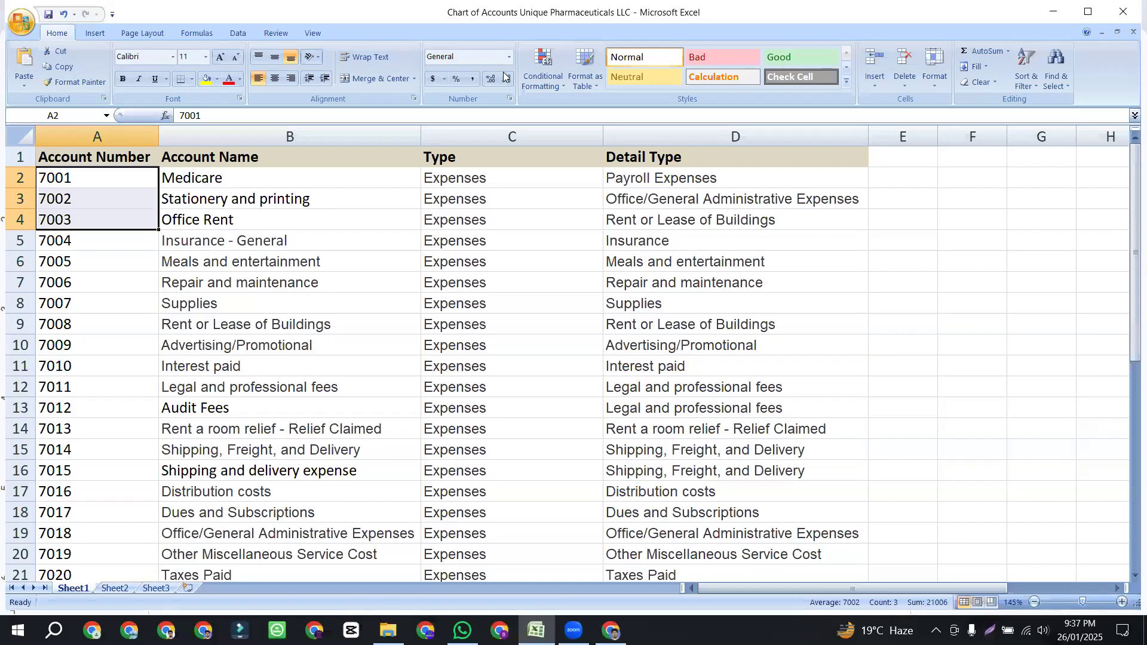
- Switch to QuickBooks and check the account numbers of the Payroll Expenses subaccounts in the chart of accounts
key("alt+Tab")
scroll(418, 430, "down", 10)
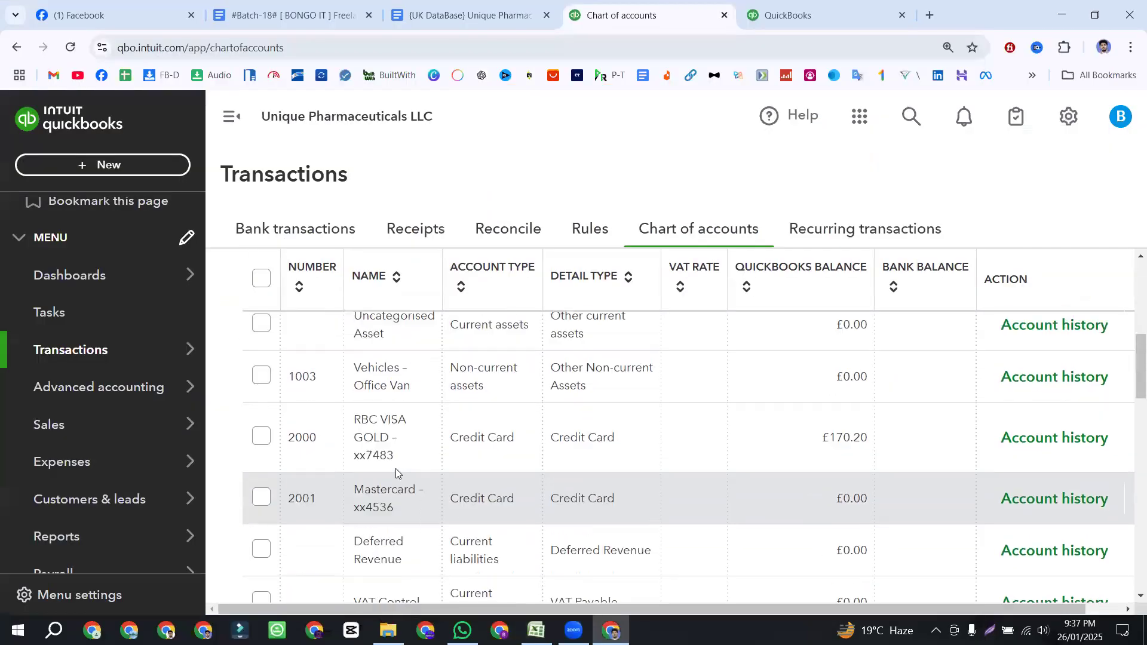
scroll(415, 430, "down", 8)
scroll(325, 405, "up", 2)
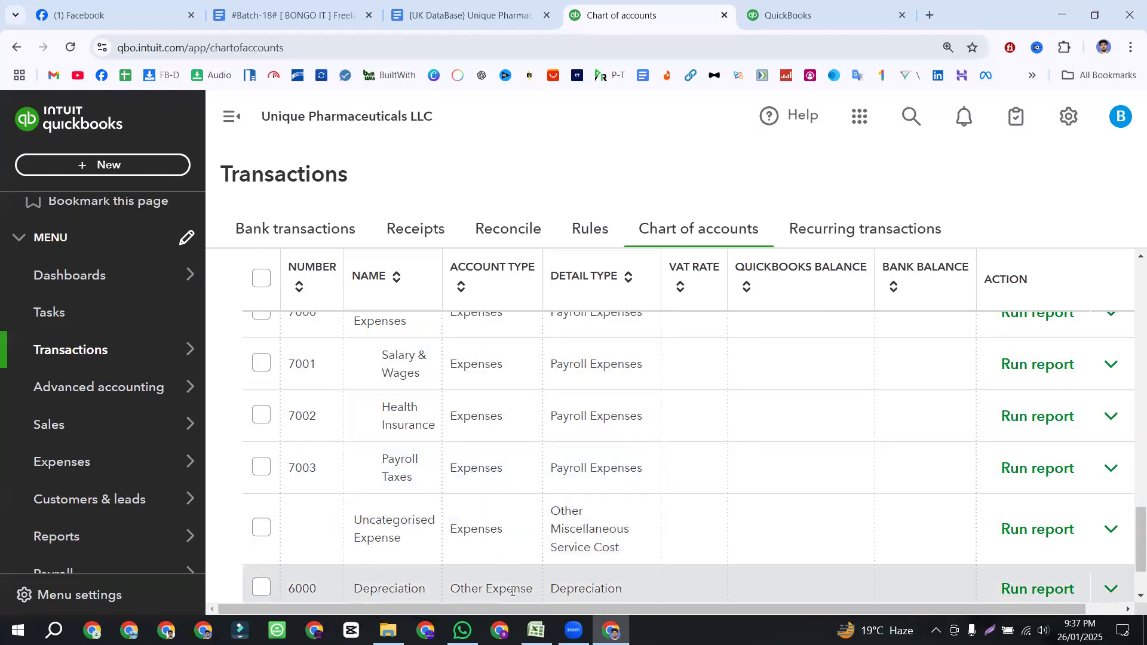
- Return to the Excel workbook and examine account numbers 7001 to 7004 along with the Account Name and Type columns
key("alt+Tab")
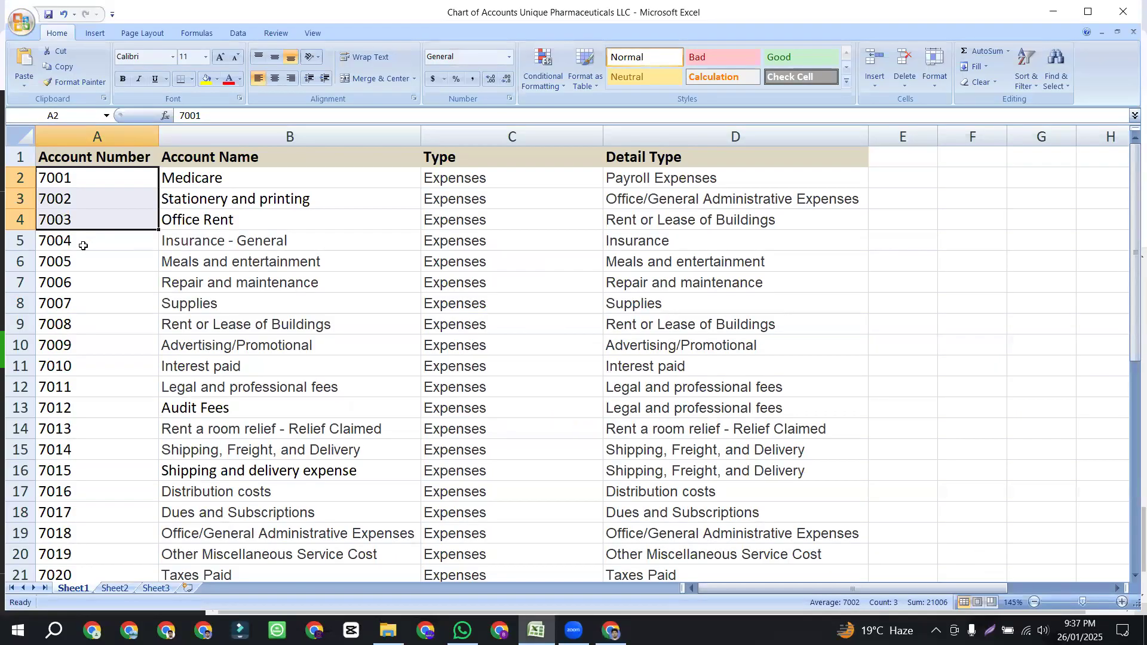
left_click(83, 258)
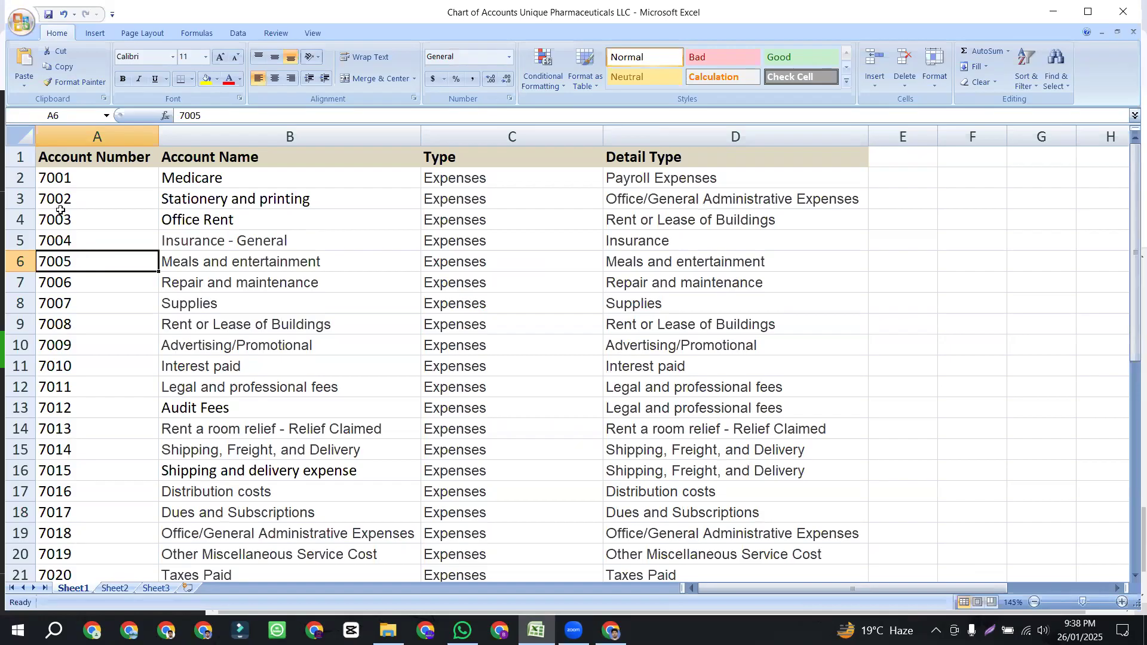
left_click_drag(57, 181, 120, 221)
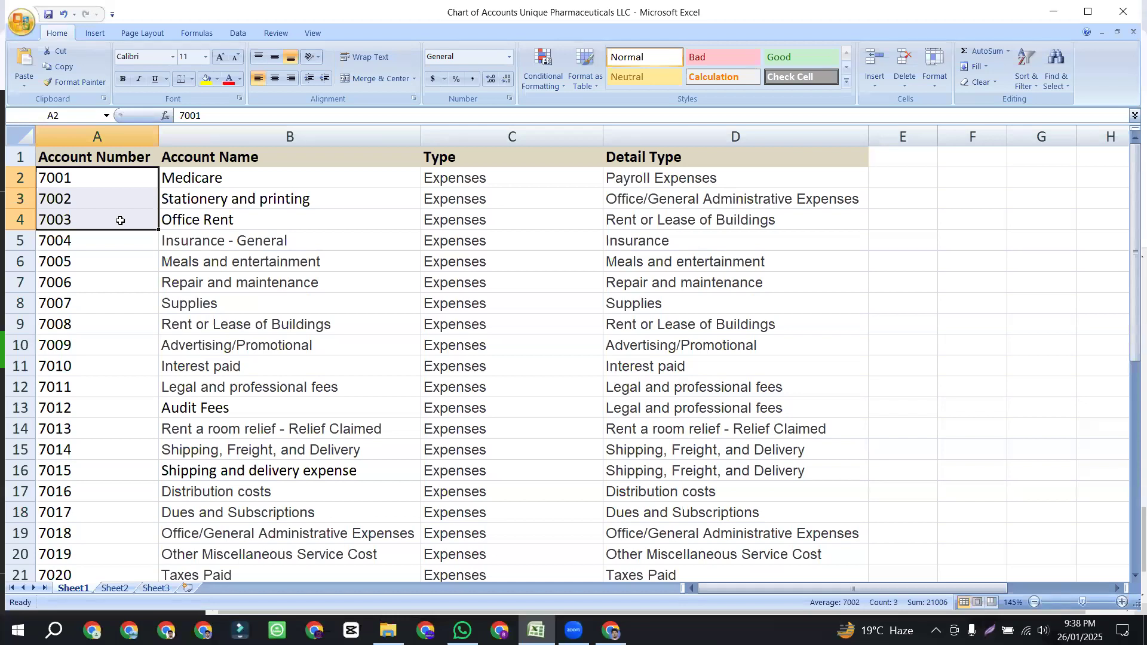
left_click(99, 181)
left_click_drag(99, 181, 76, 215)
left_click(82, 251)
left_click(82, 241)
left_click(238, 202)
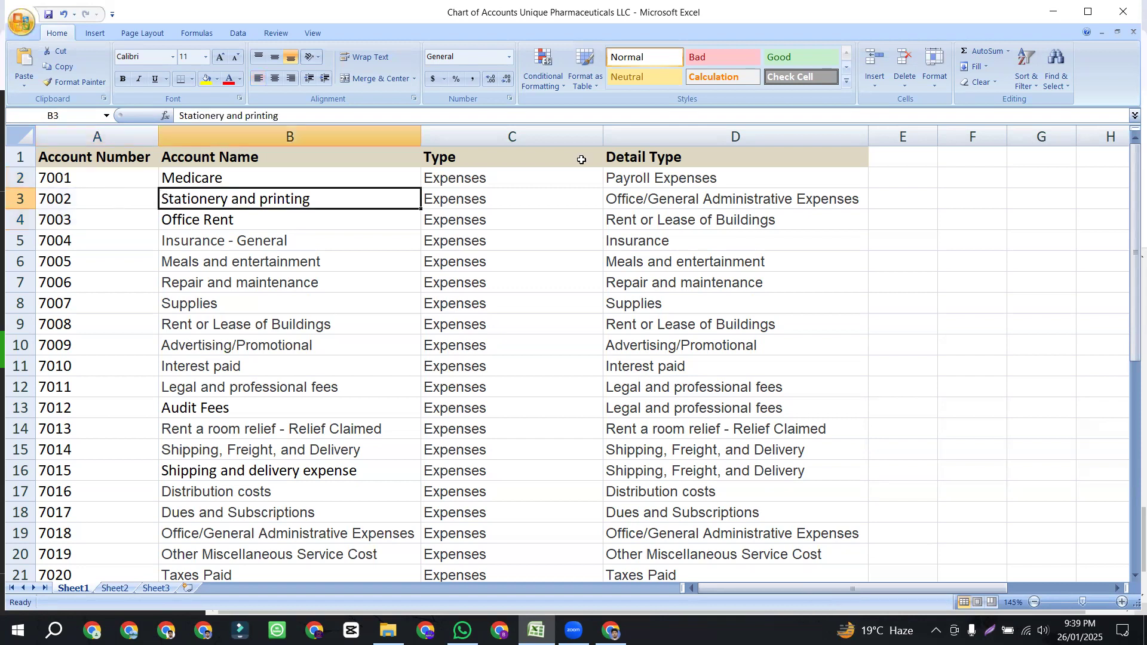
left_click(472, 158)
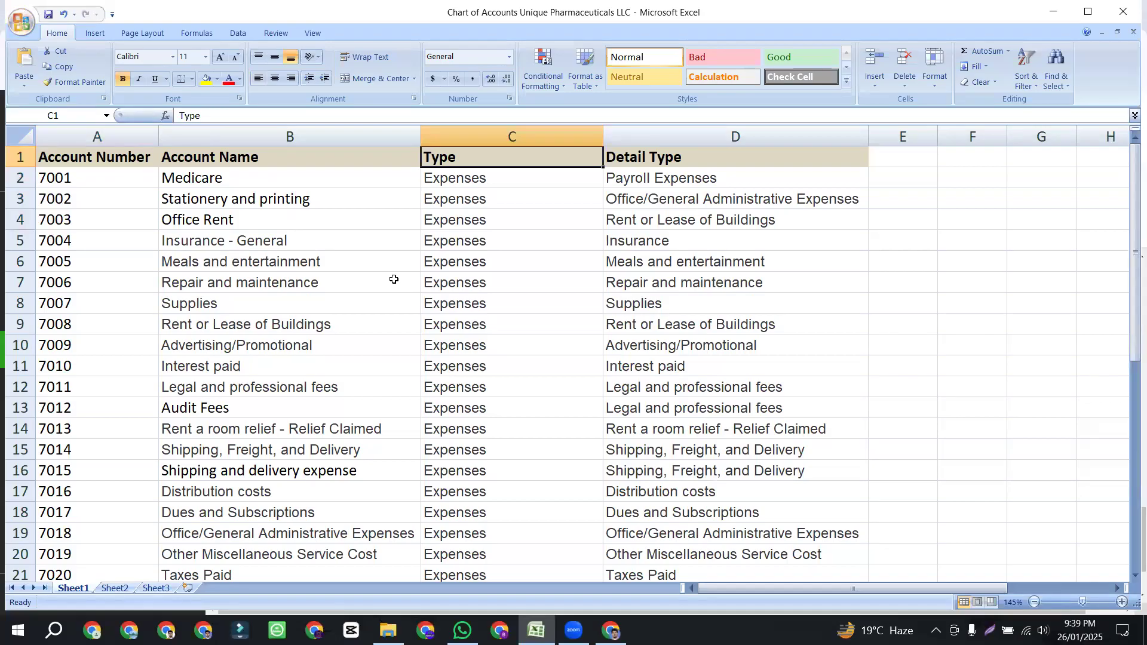
- Examine the Account Number, Account Name, Type and Detail Type headers and the rows for accounts 7001 to 7007
left_click(66, 162)
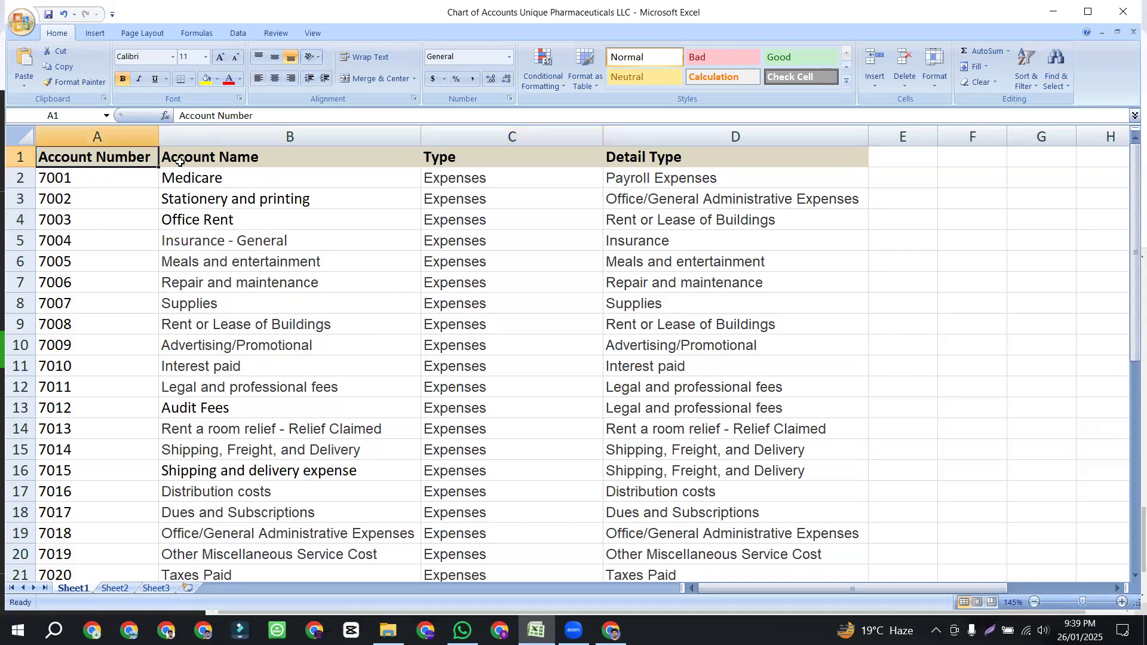
left_click(279, 161)
left_click(470, 160)
left_click(634, 159)
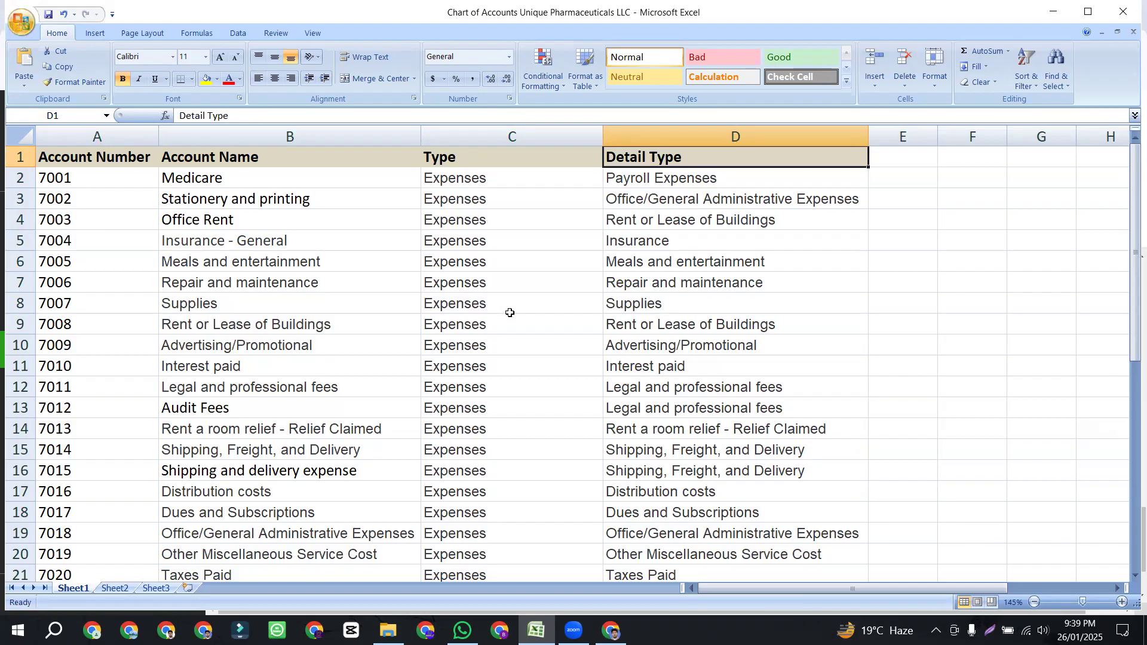
left_click_drag(119, 157, 758, 159)
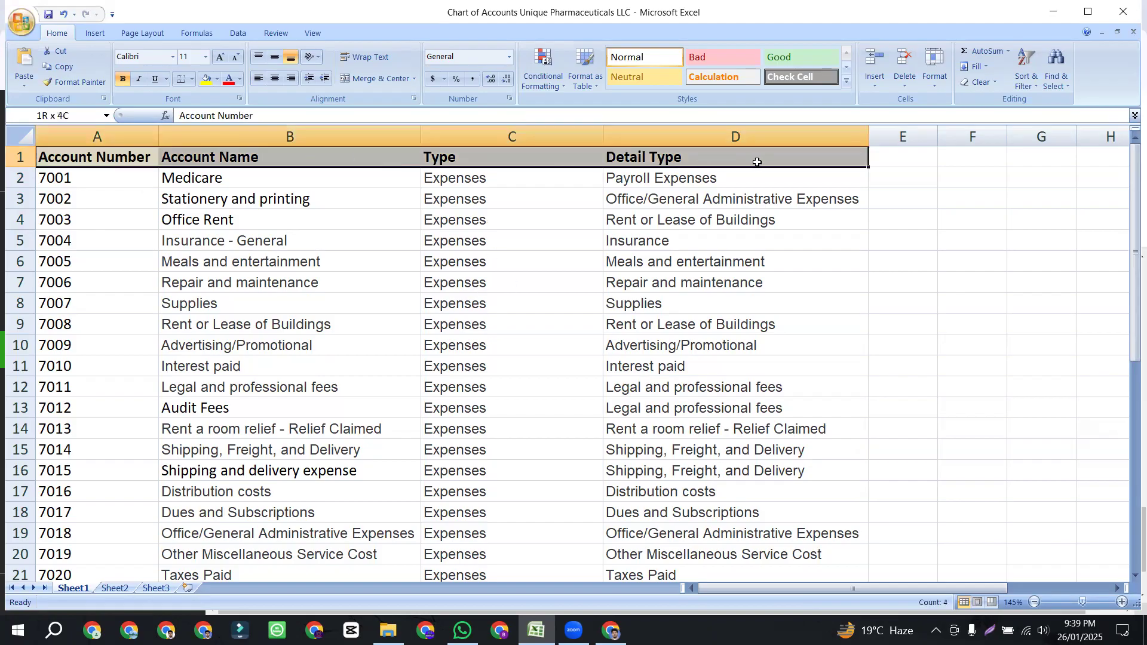
left_click_drag(70, 183, 651, 306)
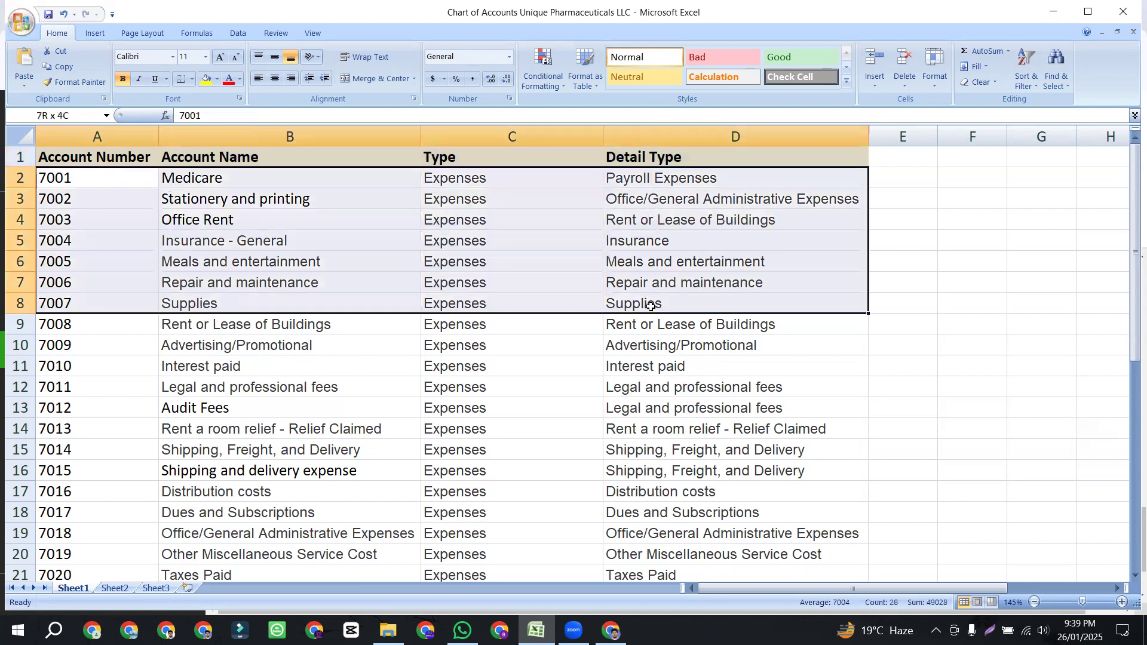
left_click(69, 158)
left_click_drag(69, 158, 753, 159)
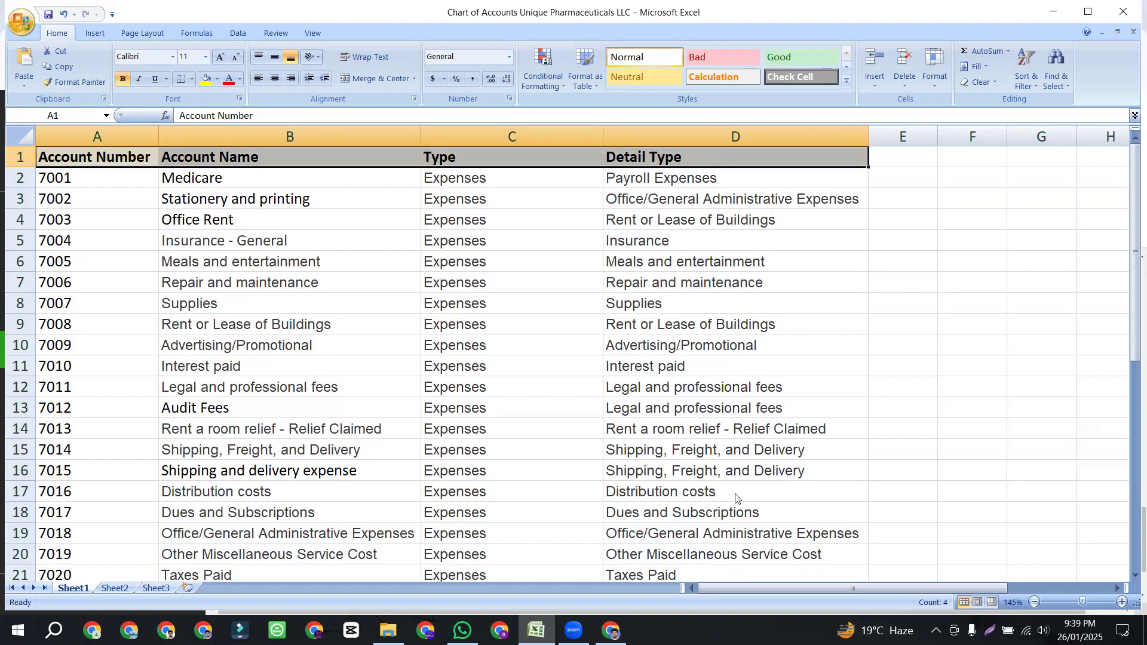
- Switch to the Batch-18 course document in Google Docs and highlight the Import of Adding and Editing Chart of Accounts topics in turn
key("alt+Tab")
left_click(334, 15)
scroll(322, 382, "up", 6)
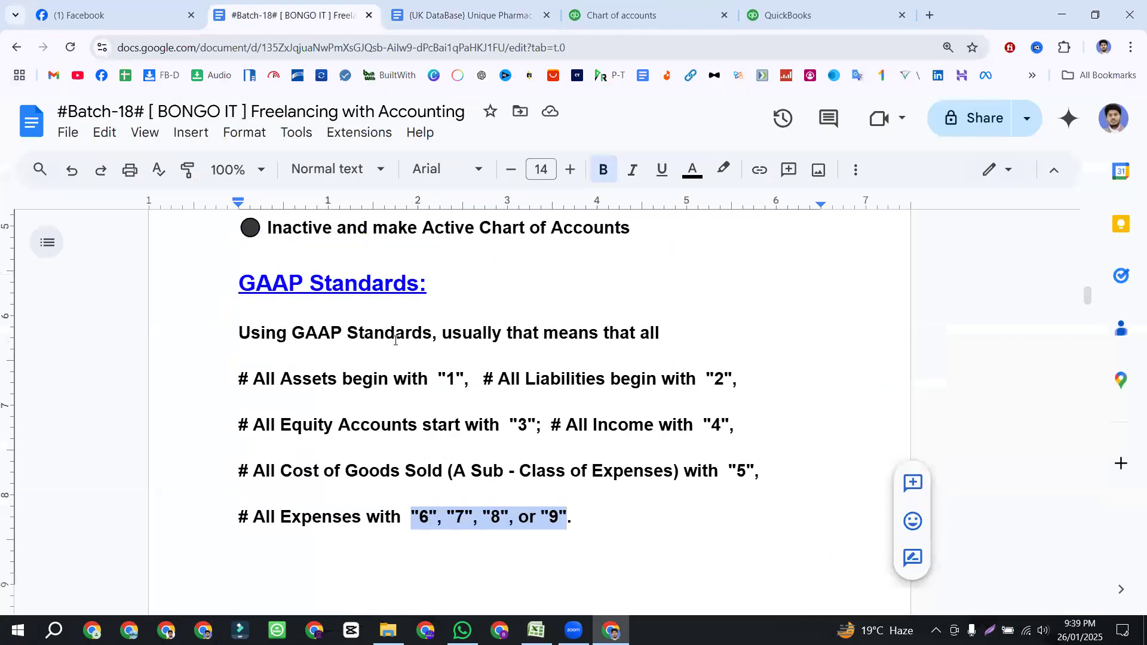
triple_click(251, 454)
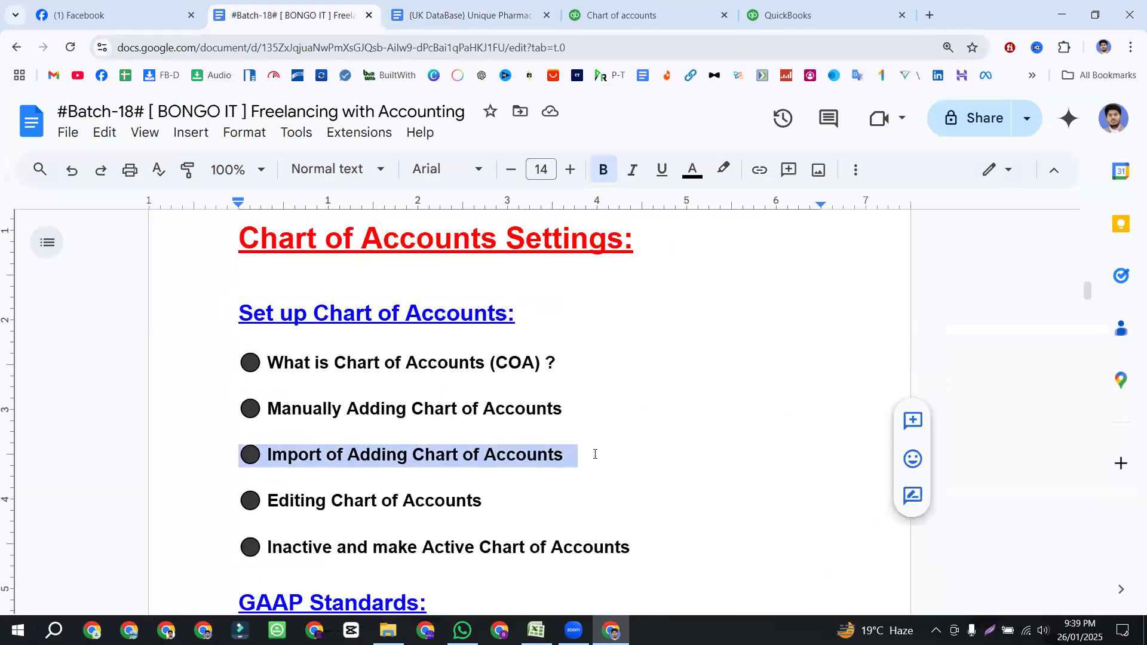
left_click_drag(245, 502, 504, 503)
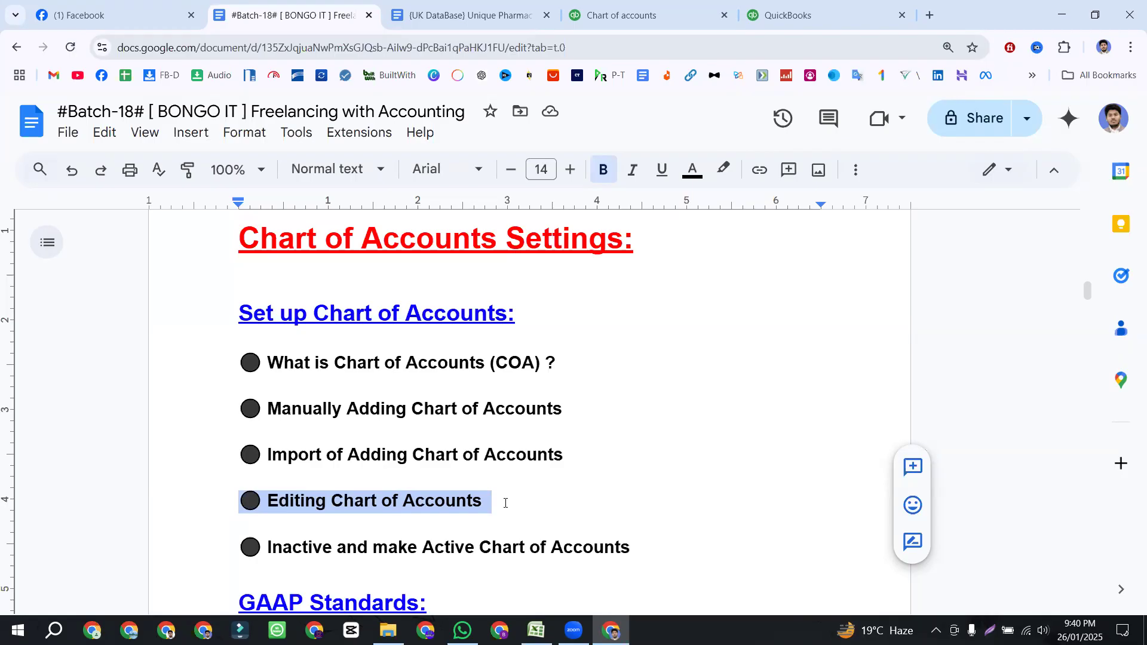
- Highlight the "Import of Adding Chart of Accounts" line in the course outline
scroll(519, 469, "down", 1)
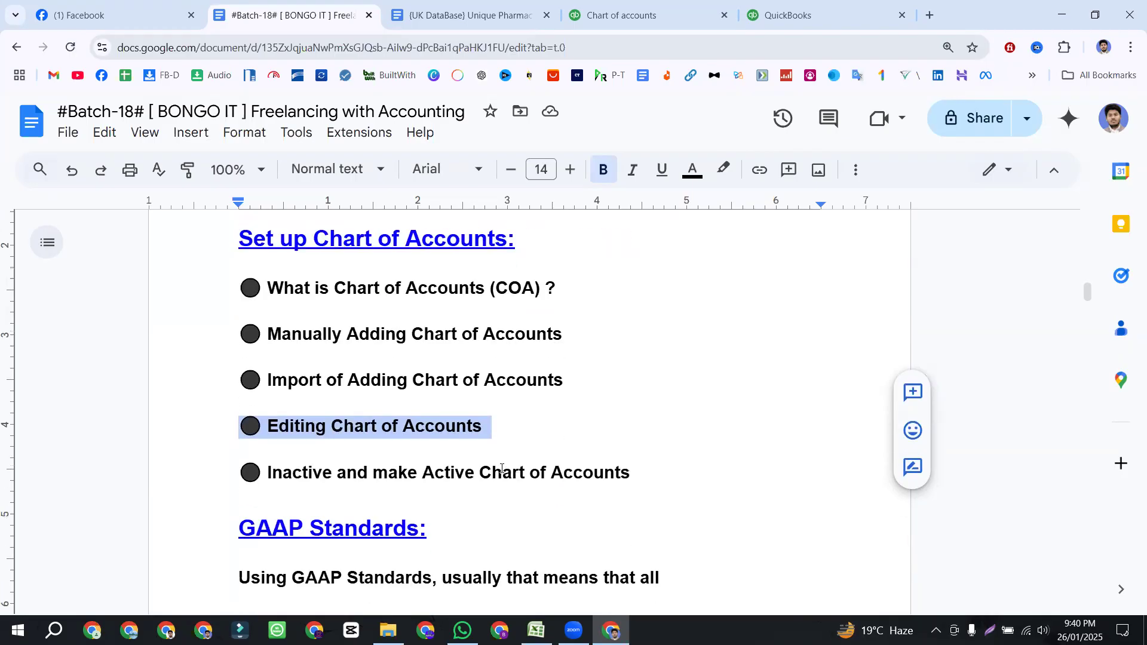
left_click(249, 463)
key("Up")
key("Up")
key("shift+End")
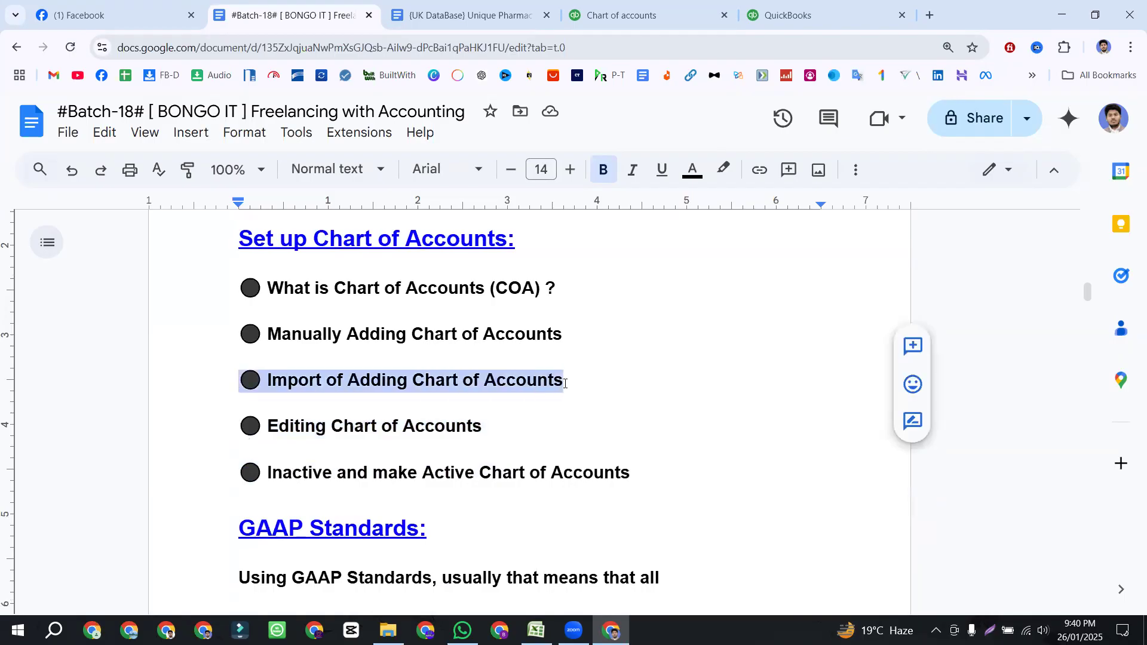
- Switch to QuickBooks and open the Import accounts page from the Chart of accounts list
left_click(592, 3)
scroll(725, 384, "up", 1)
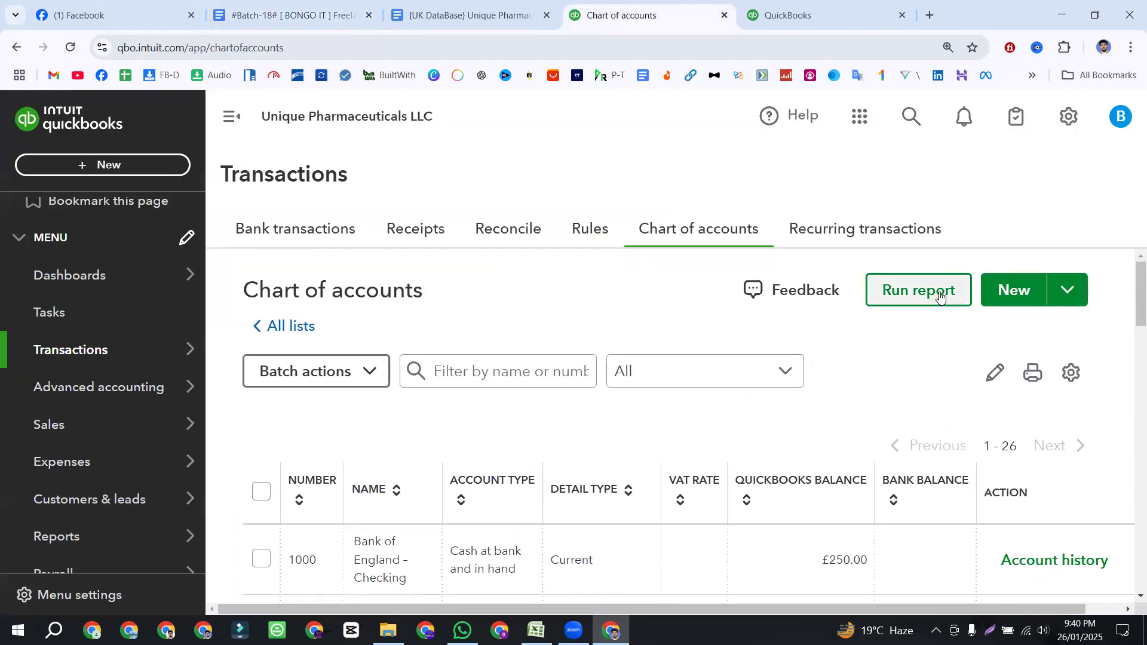
mouse_move(67, 353)
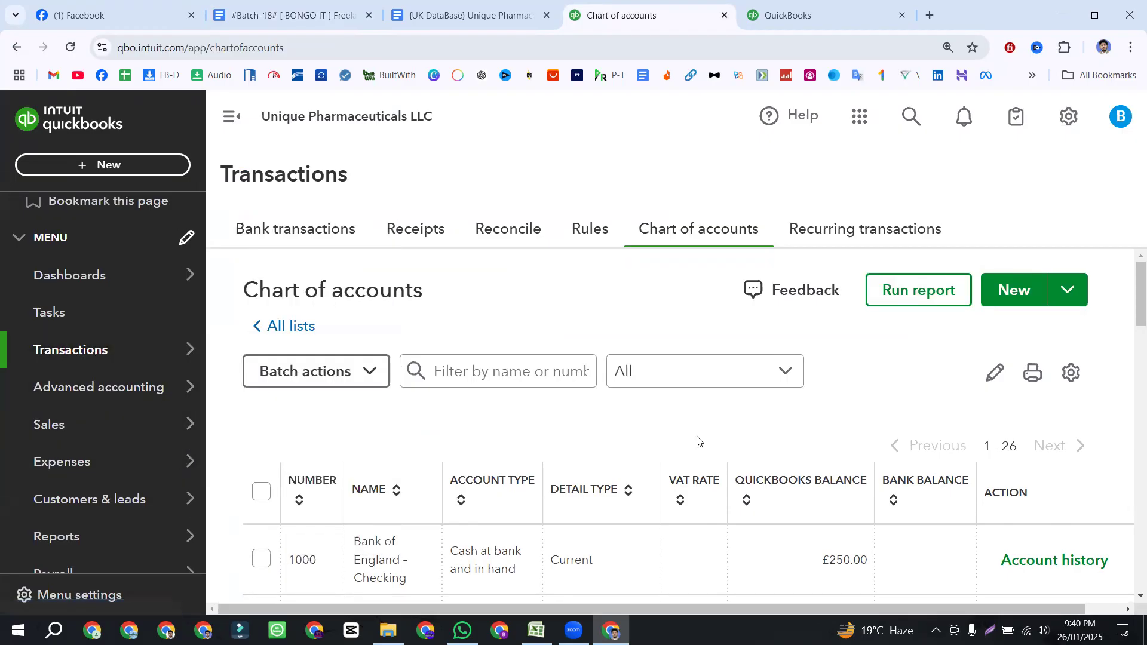
scroll(513, 484, "down", 1)
scroll(513, 485, "down", 2)
scroll(513, 484, "up", 5)
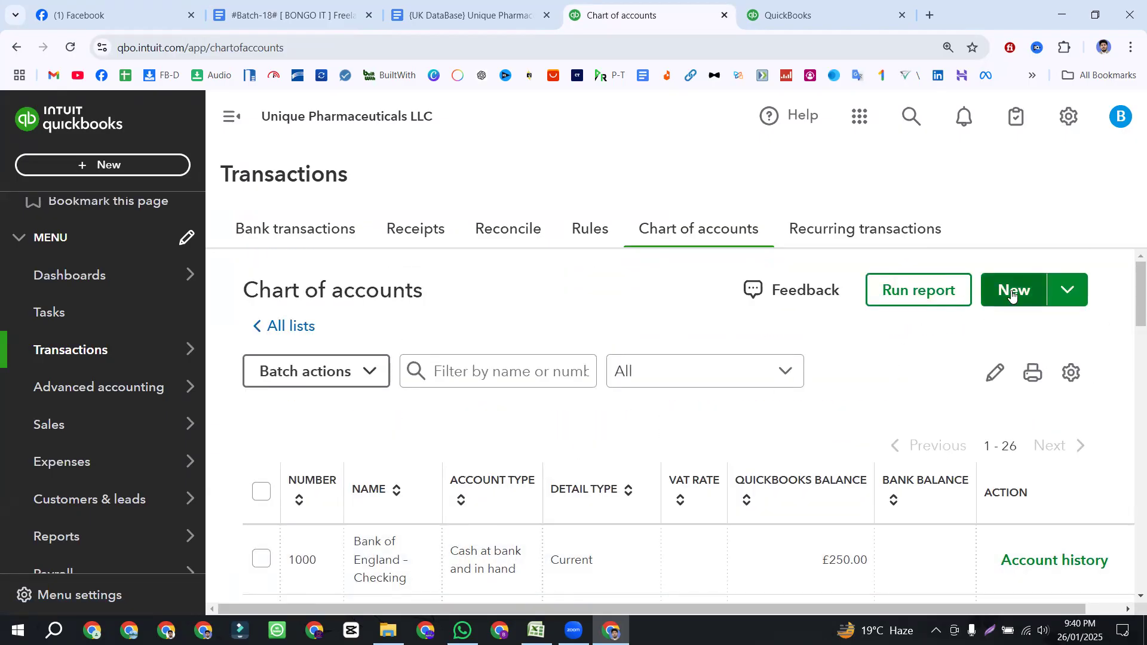
left_click(1068, 298)
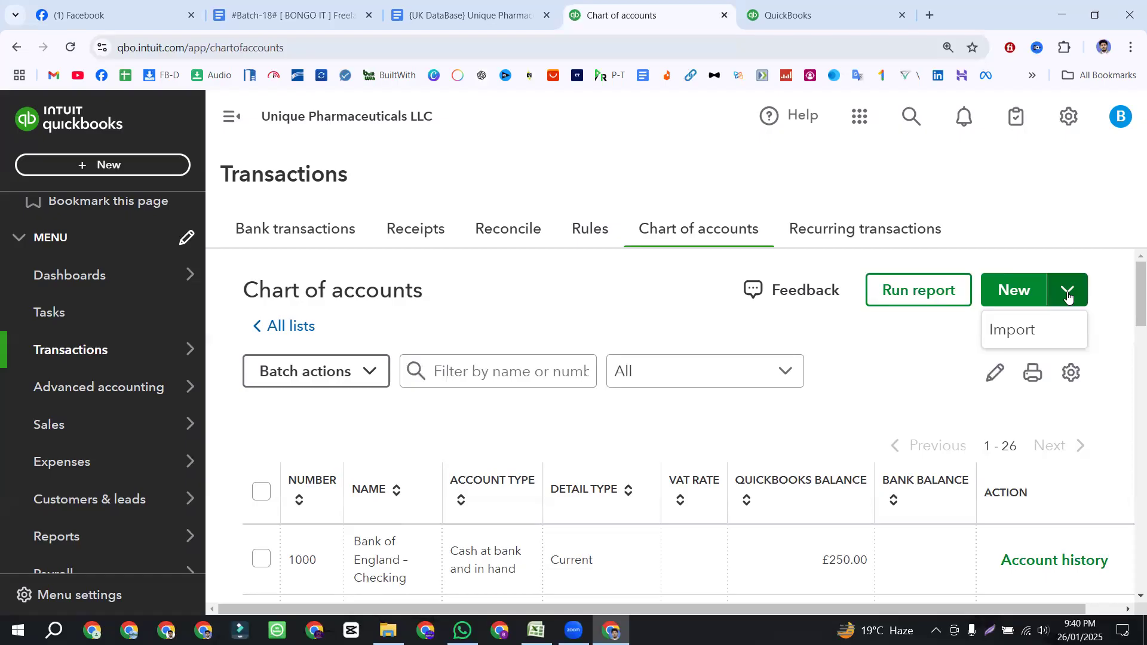
left_click(918, 335)
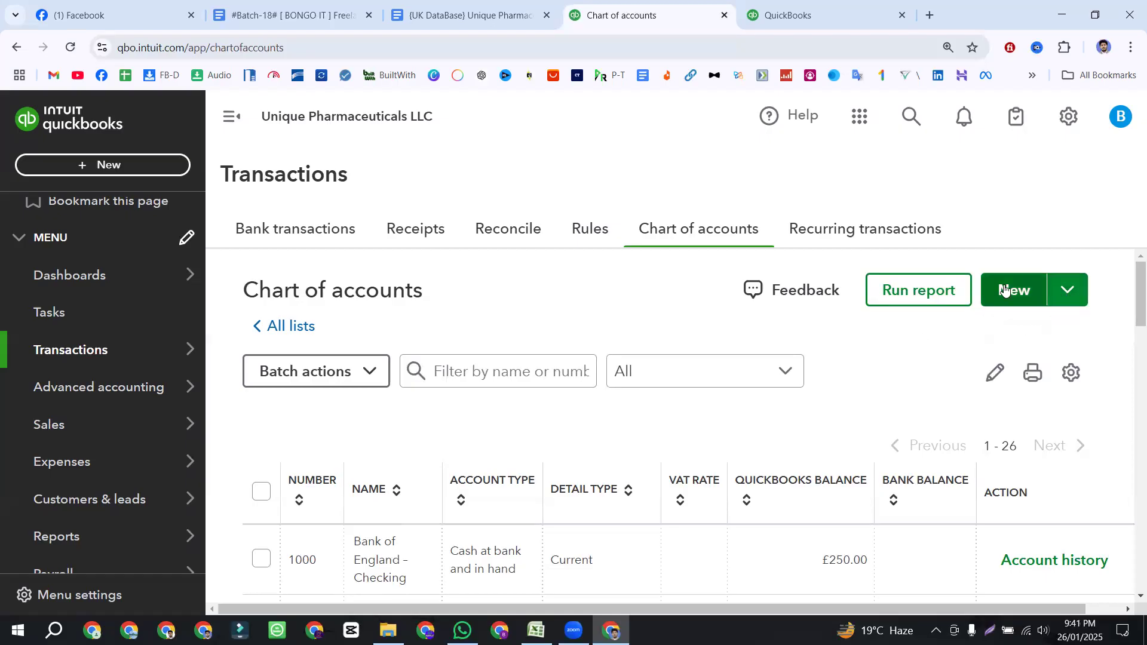
left_click(1070, 297)
left_click(1046, 329)
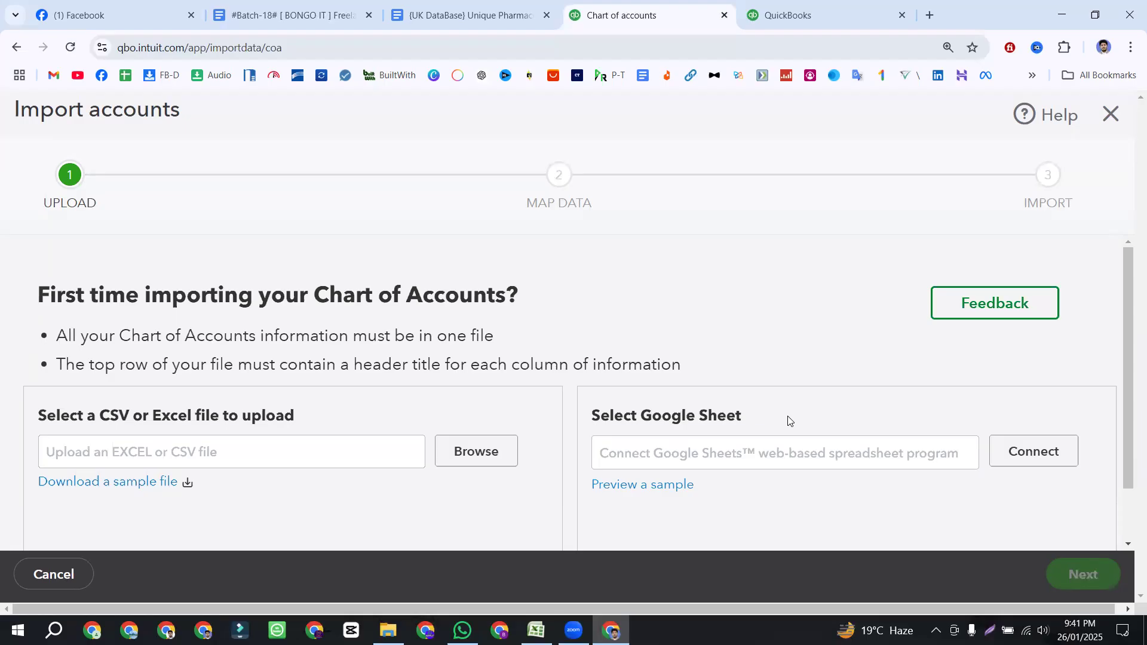
- Read the CSV/Excel and Google Sheet upload options and the two file requirements for first-time imports
left_click_drag(317, 417, 116, 418)
left_click(31, 434)
left_click_drag(32, 434, 30, 421)
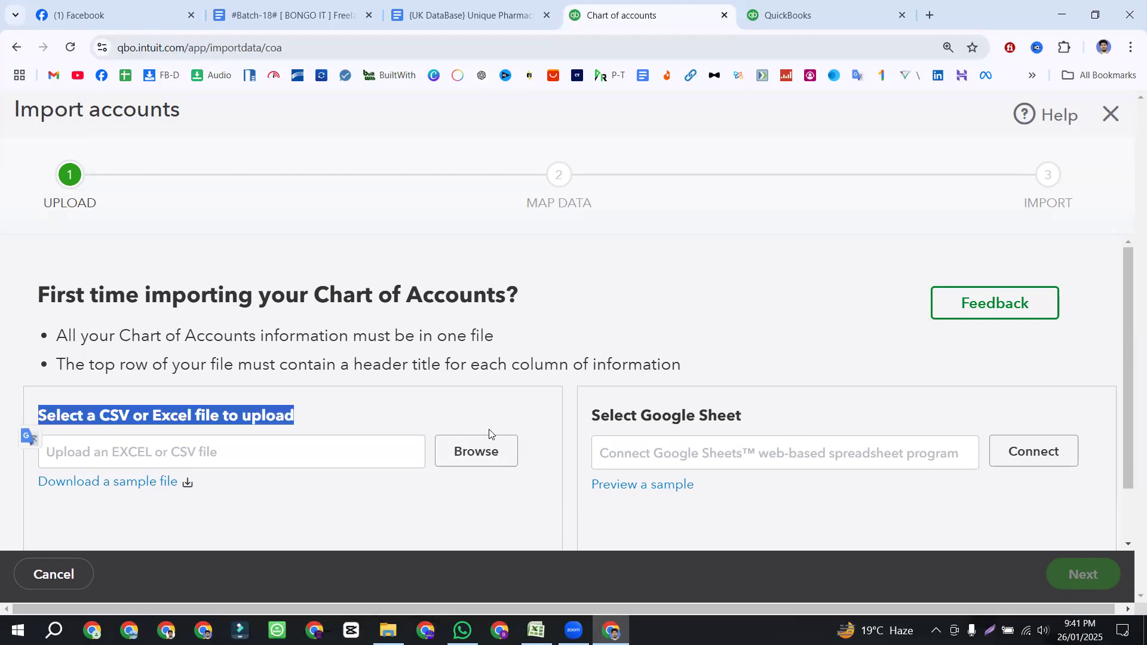
left_click_drag(584, 421, 777, 420)
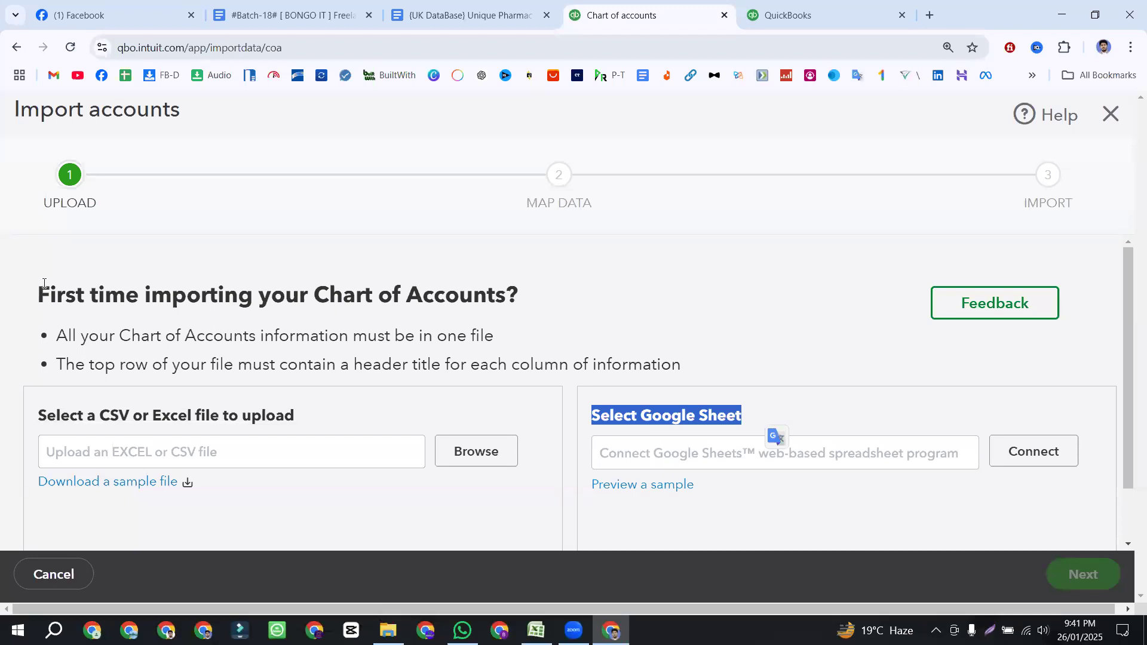
left_click_drag(35, 296, 465, 296)
left_click(559, 298)
left_click_drag(55, 336, 496, 346)
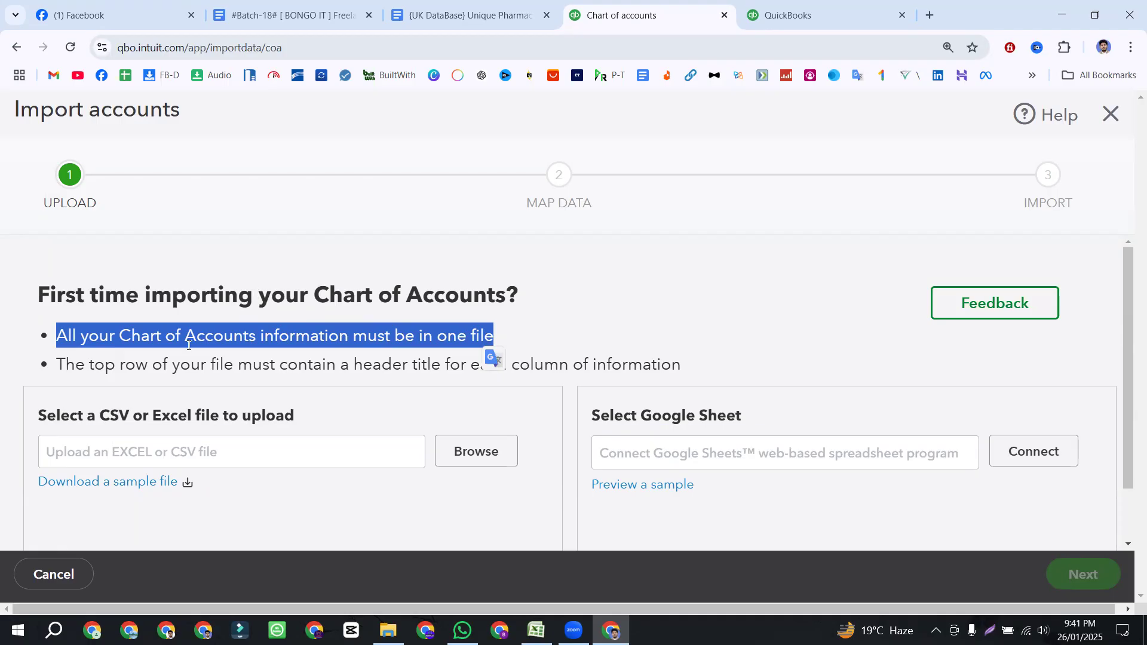
left_click(392, 341)
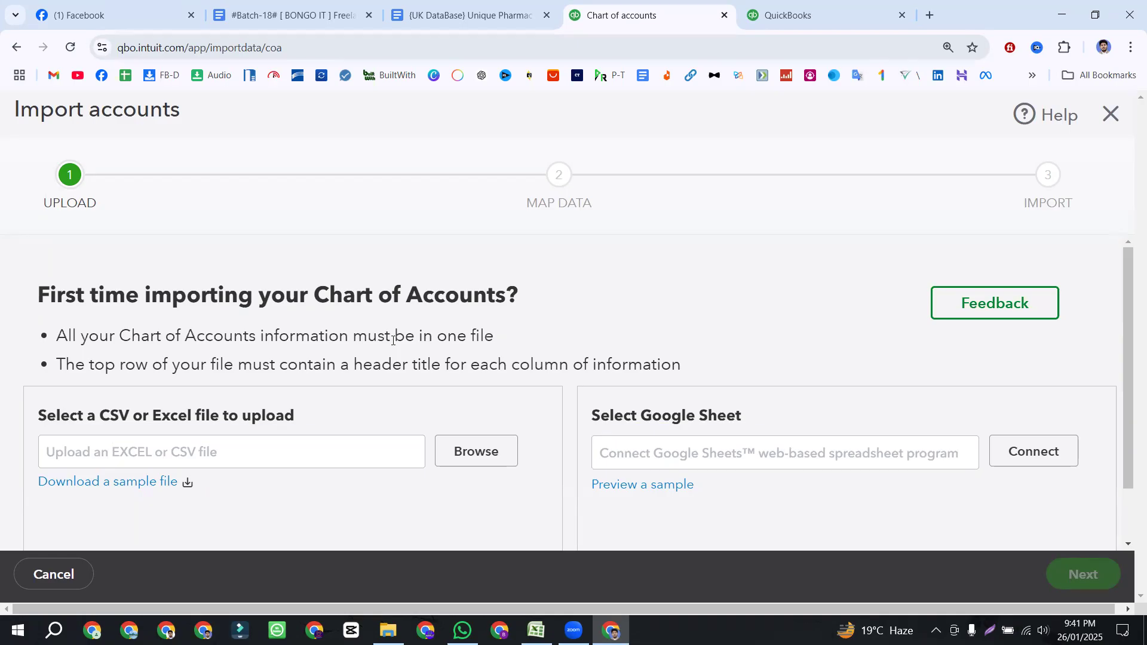
left_click_drag(64, 365, 684, 367)
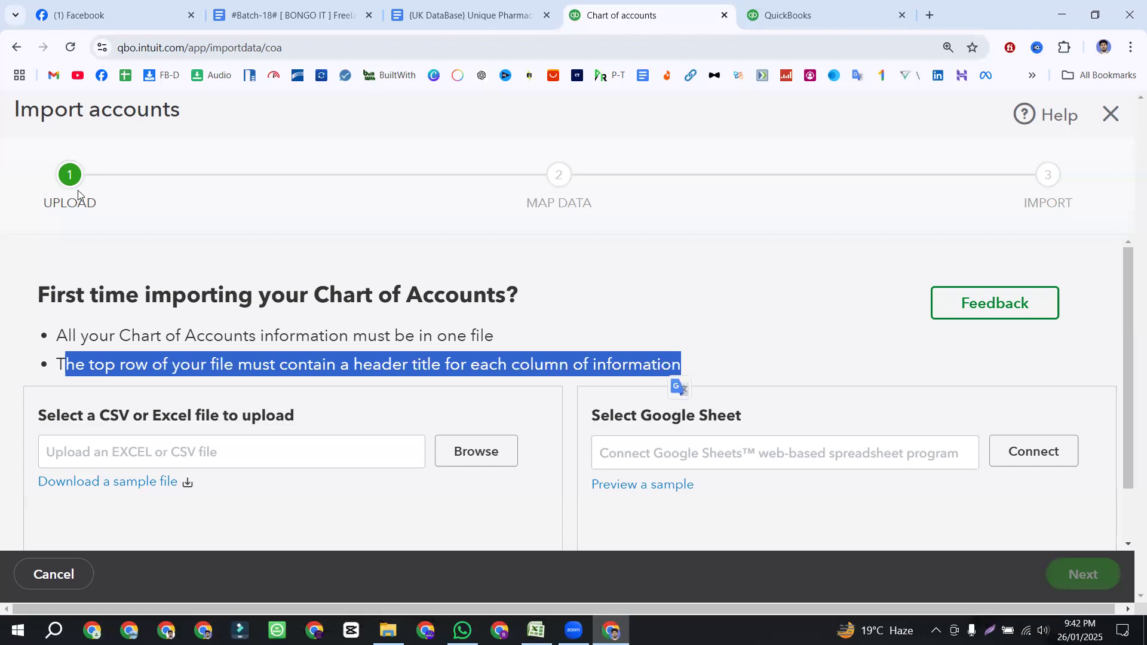
- Switch to the Chart of Accounts Excel workbook and review the Account Number, Account Name, Type and Detail Type columns
key("alt+Tab")
left_click(52, 152)
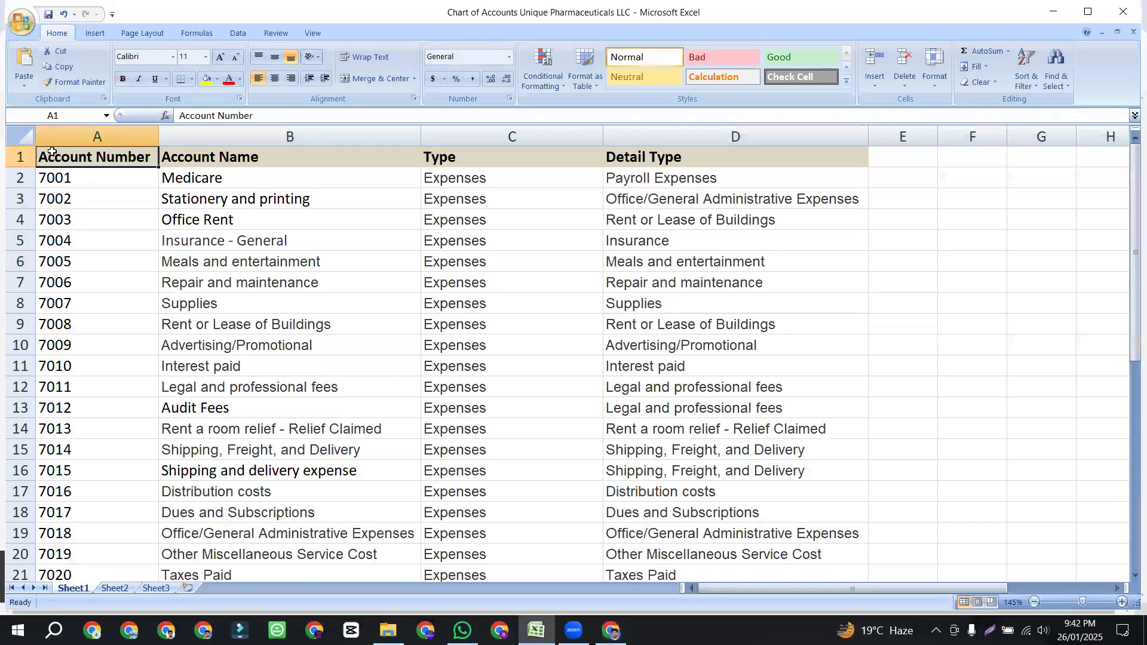
left_click(211, 159)
left_click_drag(209, 178, 209, 303)
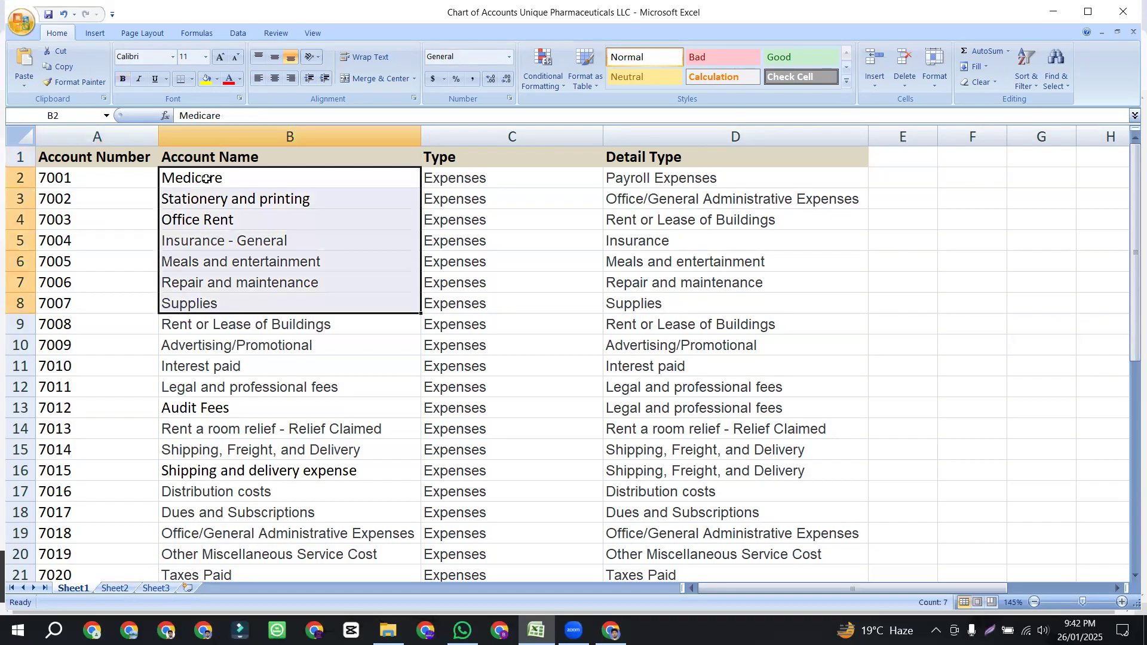
left_click(205, 154)
left_click_drag(453, 179, 454, 462)
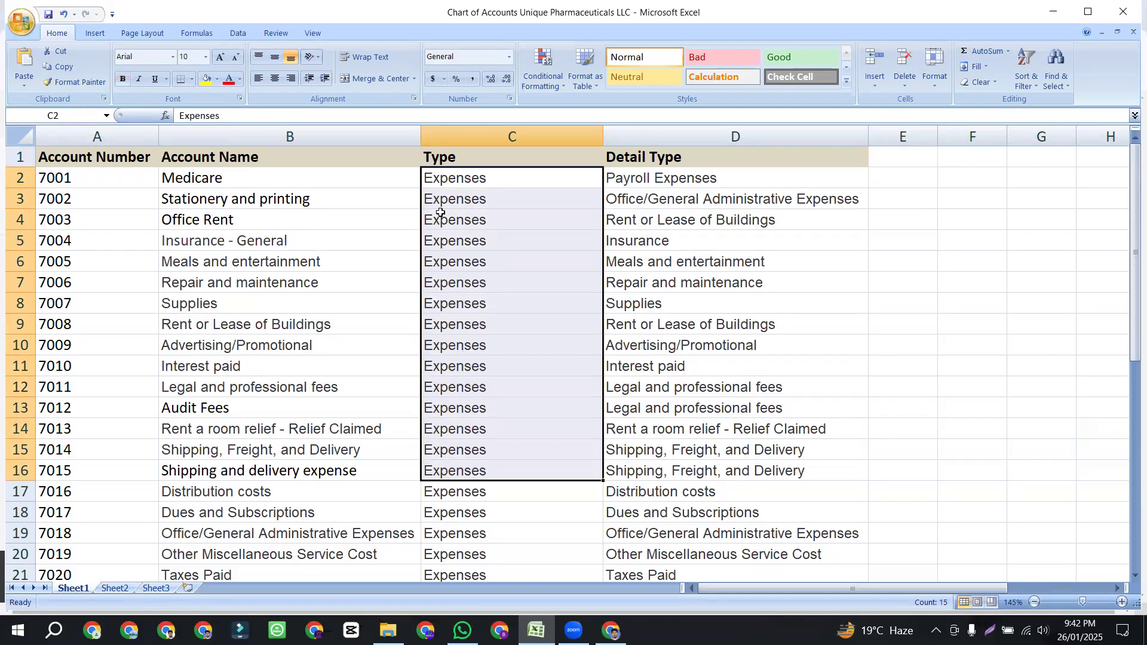
left_click(447, 151)
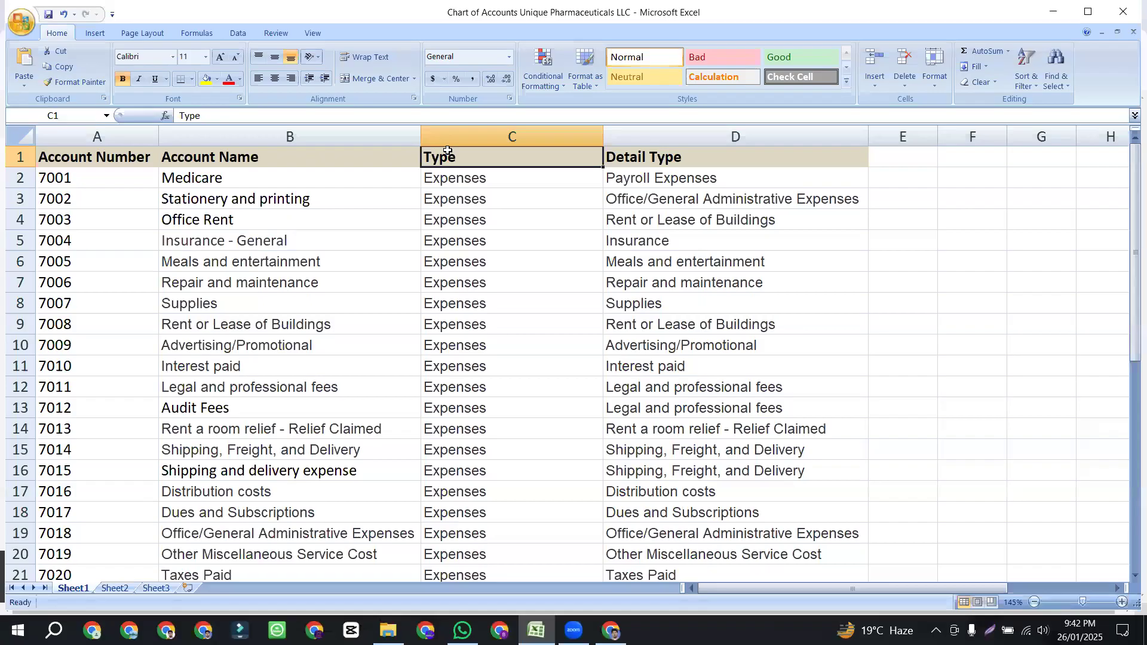
left_click_drag(643, 184, 669, 491)
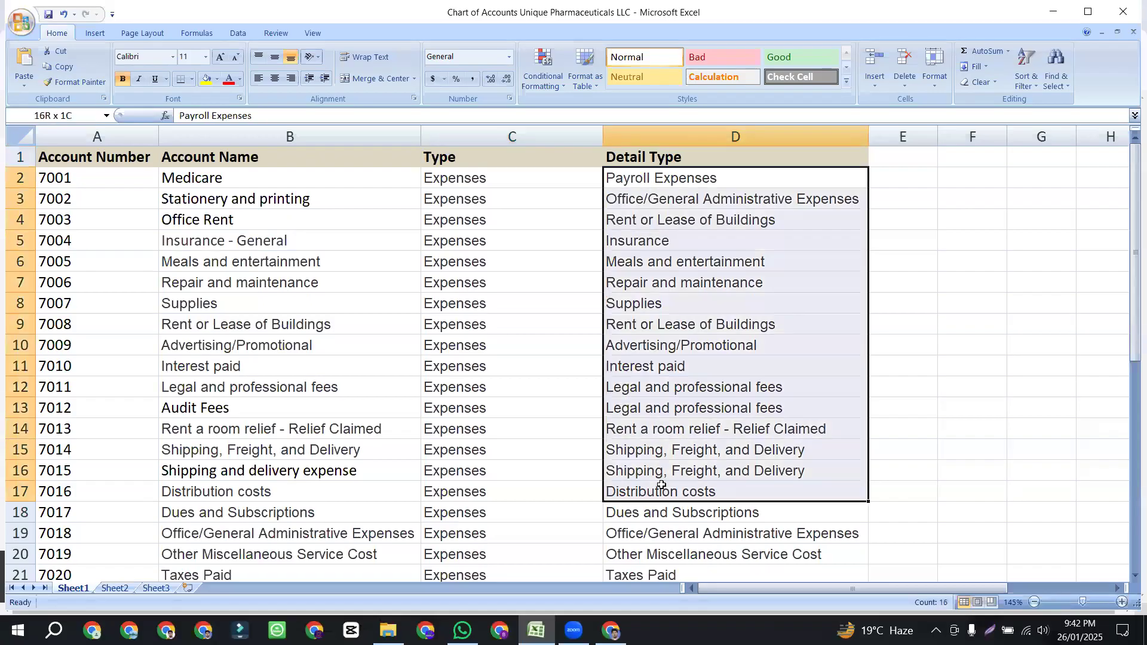
left_click(656, 151)
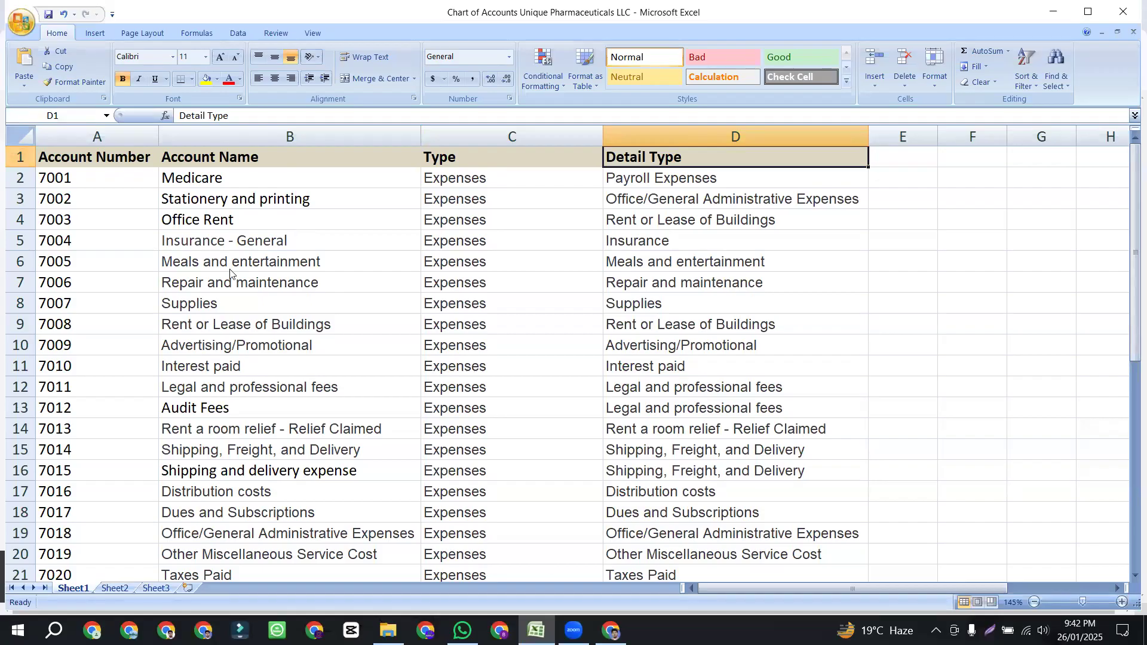
- Check each header title against the import rule, look over the Detail Type entries, and select the header cells A1:D1
key("alt+Tab")
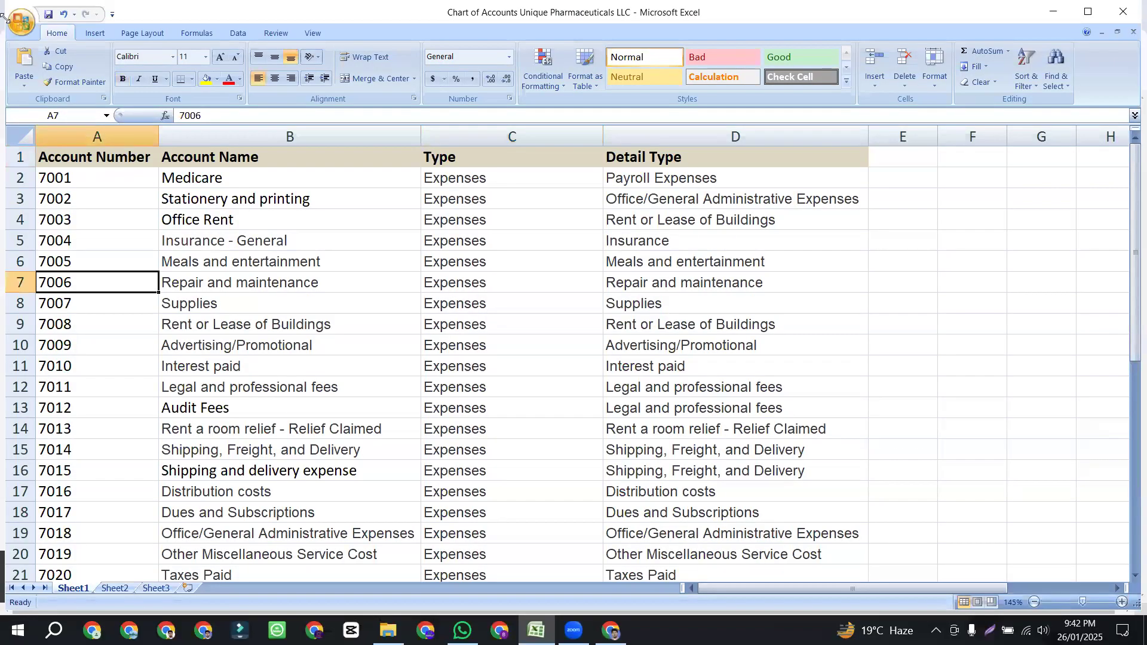
key("alt+Tab")
left_click(62, 166)
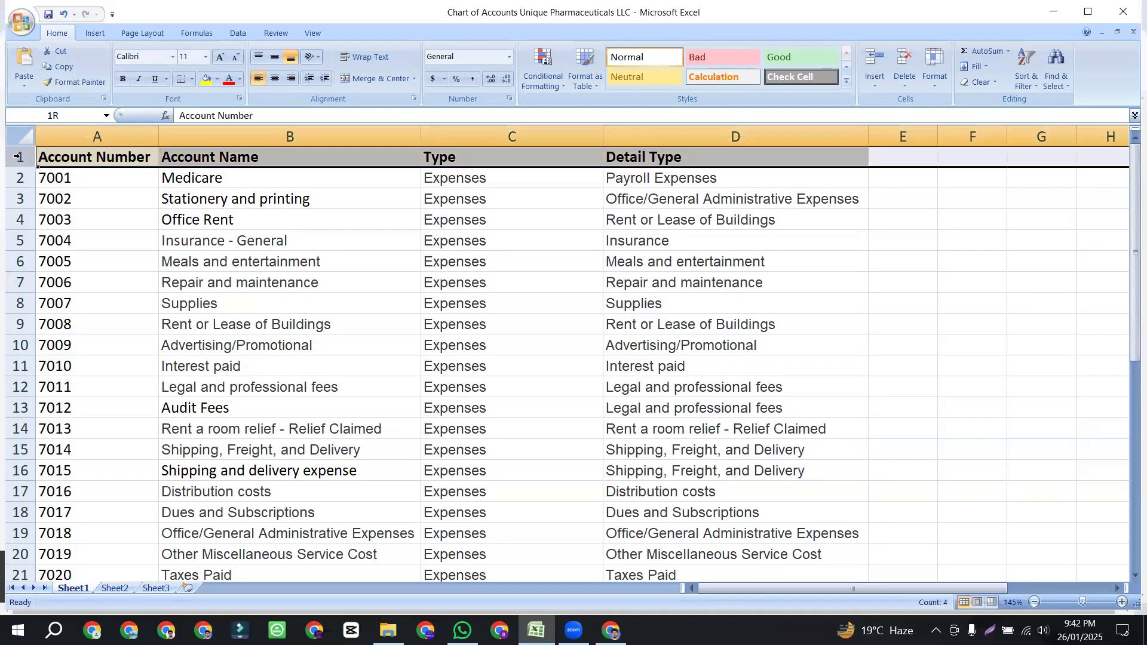
left_click(251, 156)
left_click(449, 157)
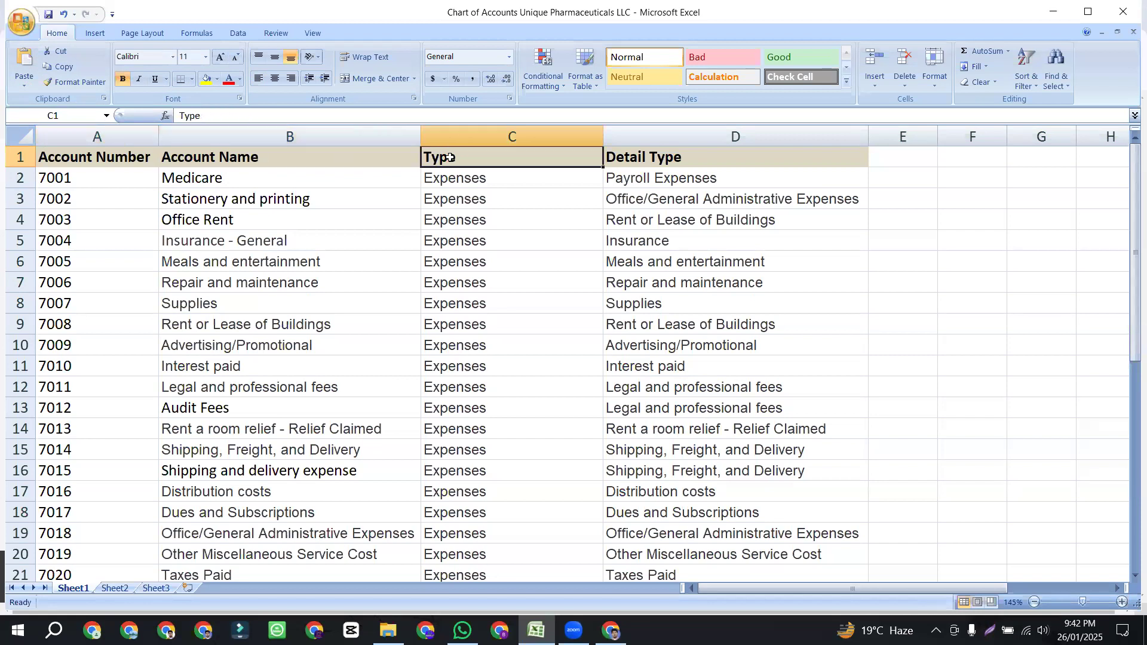
left_click(640, 157)
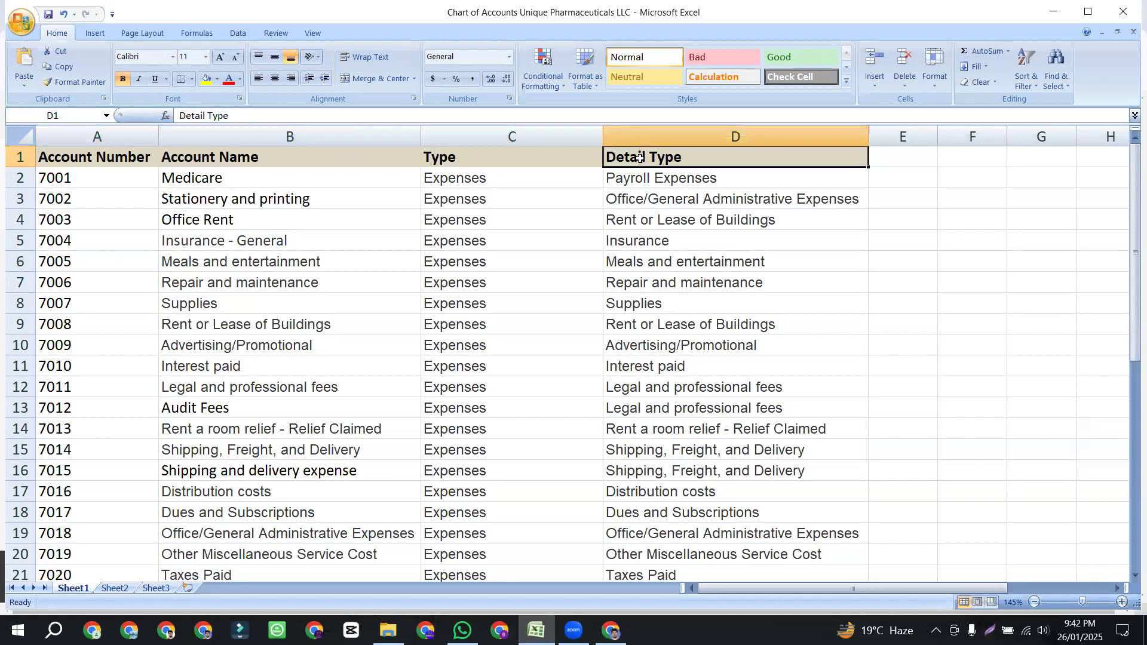
key("Down")
key("shift+Down")
key("shift+Down")
key("shift+Down")
key("shift+Down")
key("shift+Down")
key("shift+Down")
key("shift+Down")
key("shift+Down")
key("shift+Down")
key("shift+Down")
left_click_drag(81, 157, 656, 162)
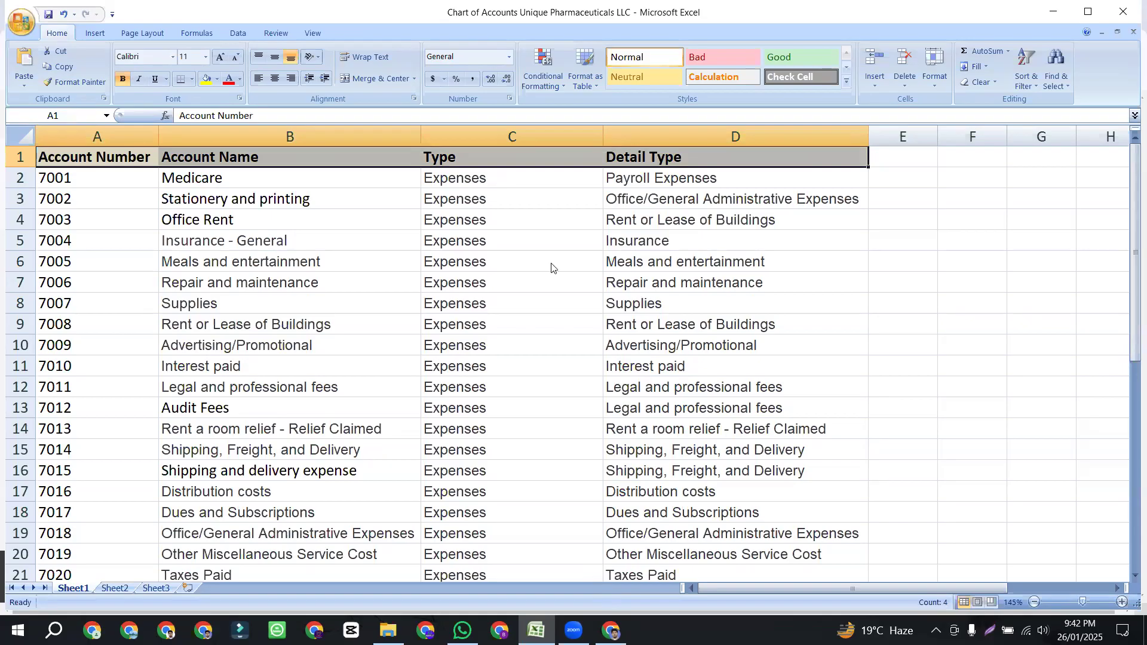
- Return to the QuickBooks import page and go over the Upload, Map Data and Import stages
key("alt+Tab")
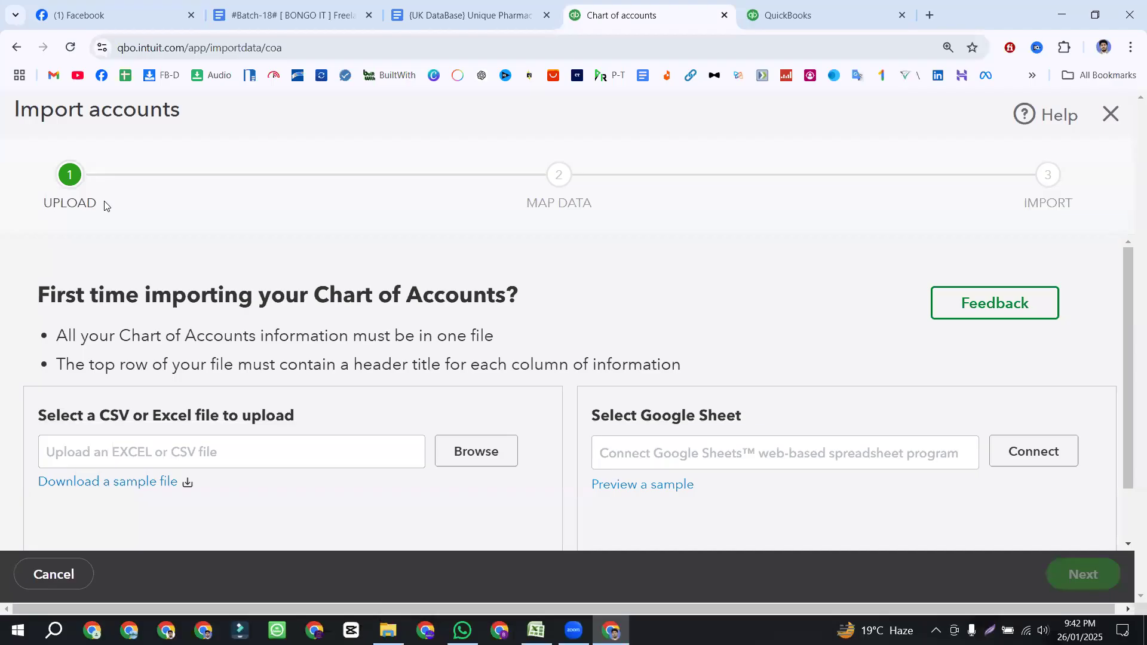
left_click_drag(104, 205, 28, 205)
left_click_drag(596, 207, 538, 203)
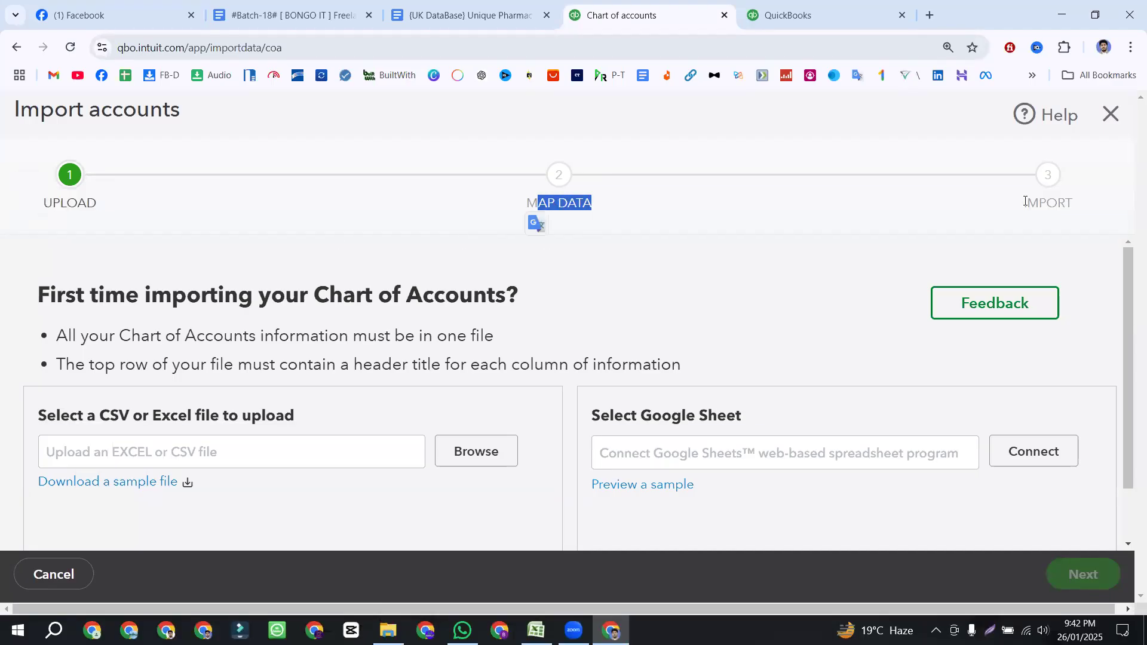
left_click_drag(1025, 201, 1088, 211)
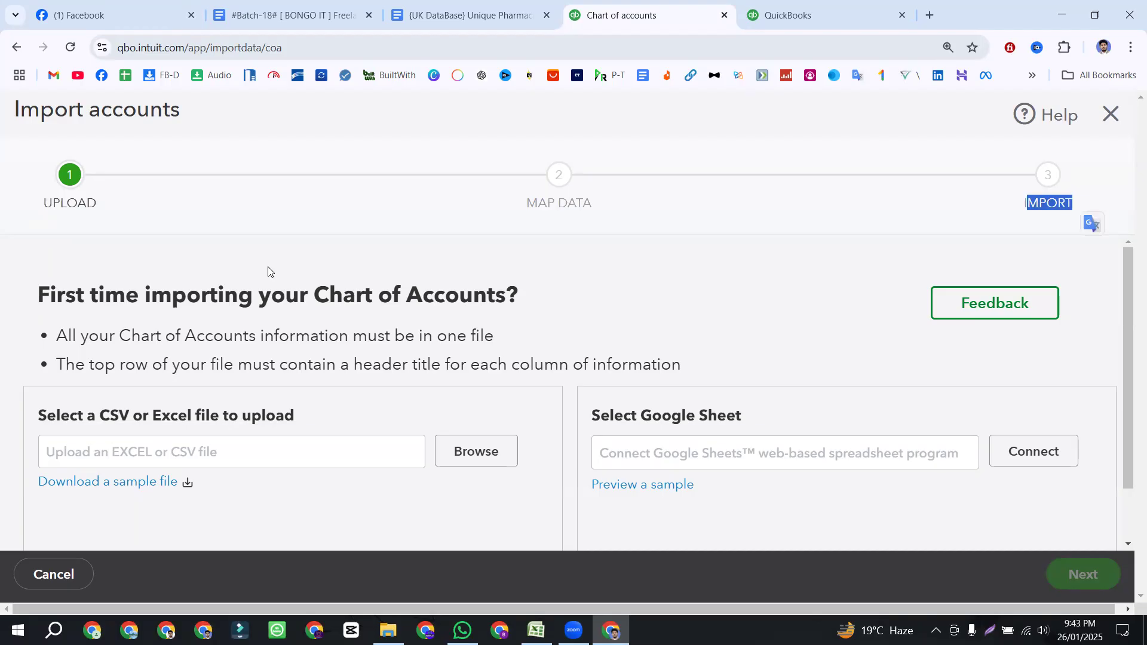
left_click(38, 209)
left_click_drag(104, 208, 47, 203)
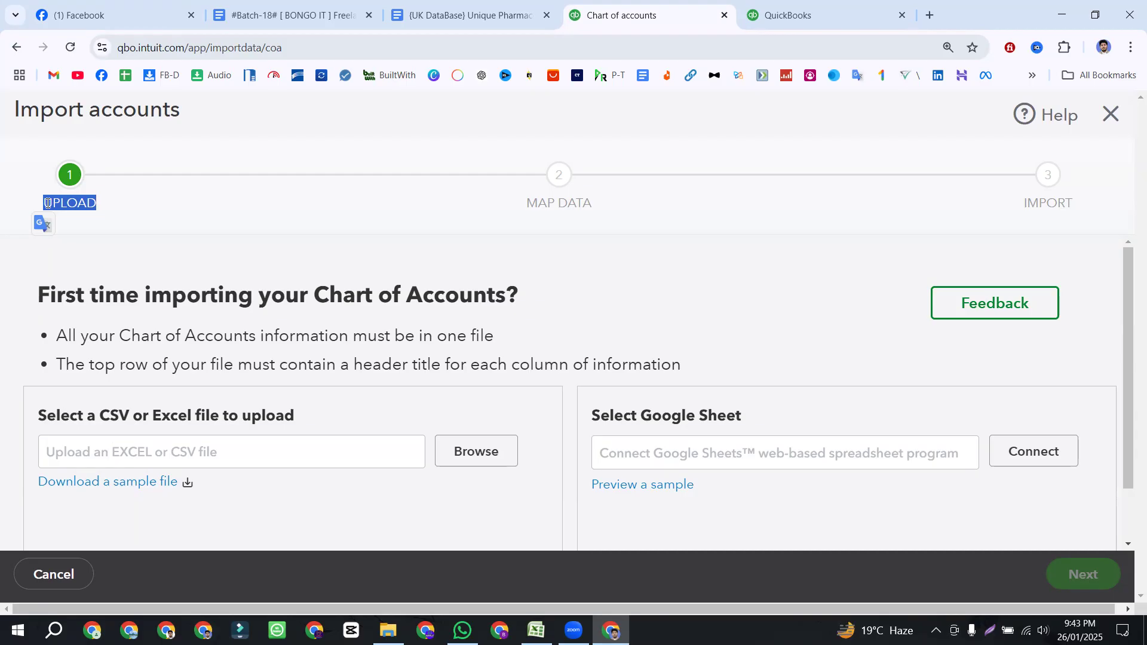
left_click_drag(101, 206, 40, 210)
left_click_drag(599, 208, 528, 214)
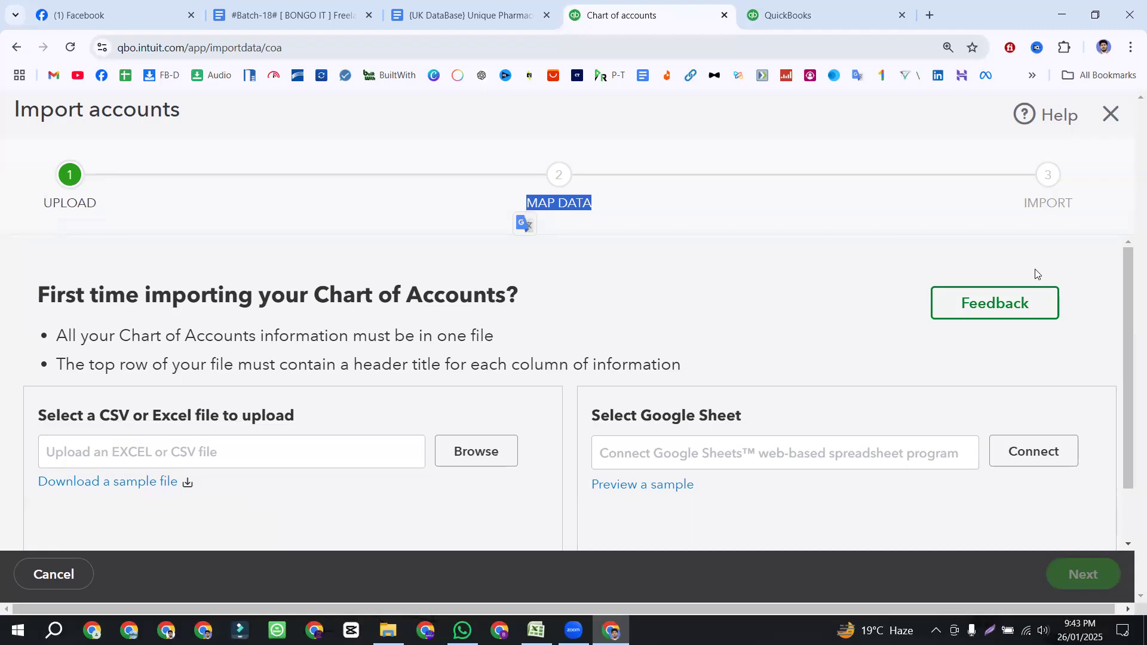
left_click_drag(1021, 204, 1099, 206)
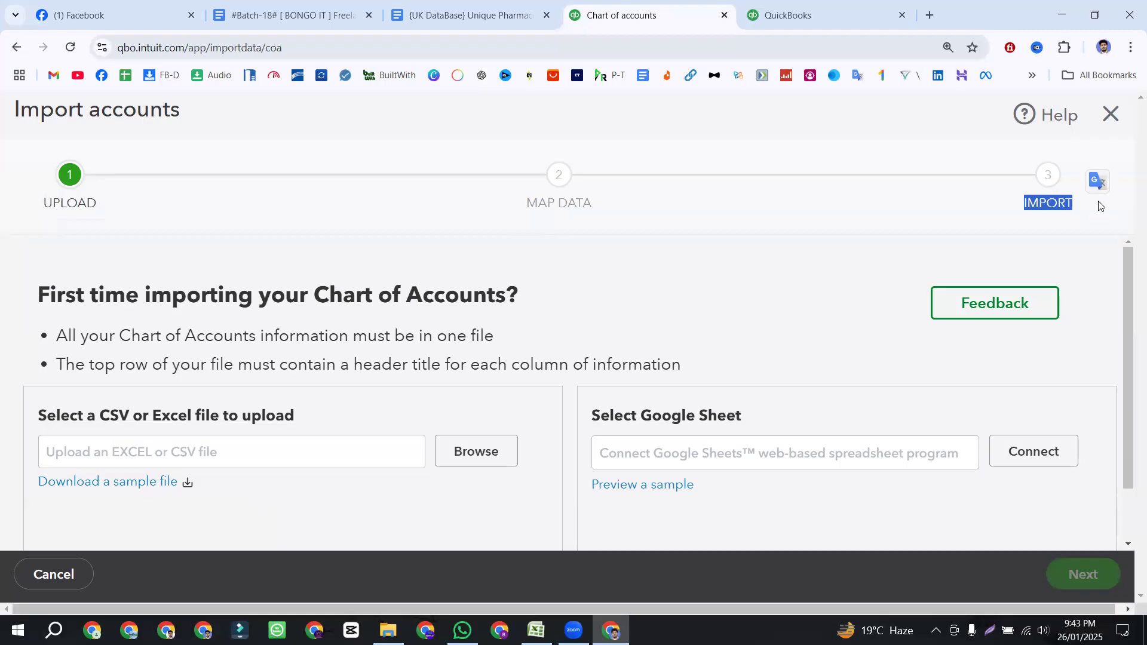
- Examine the Select Google Sheet option beside the CSV or Excel upload option
left_click(820, 307)
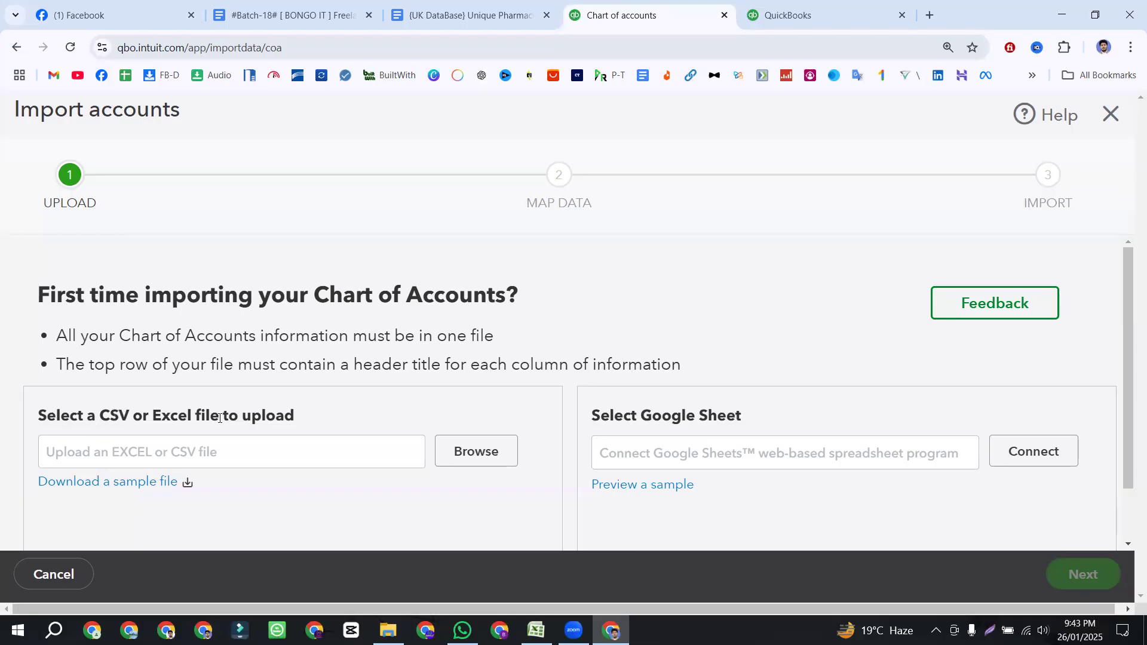
left_click_drag(594, 418, 764, 416)
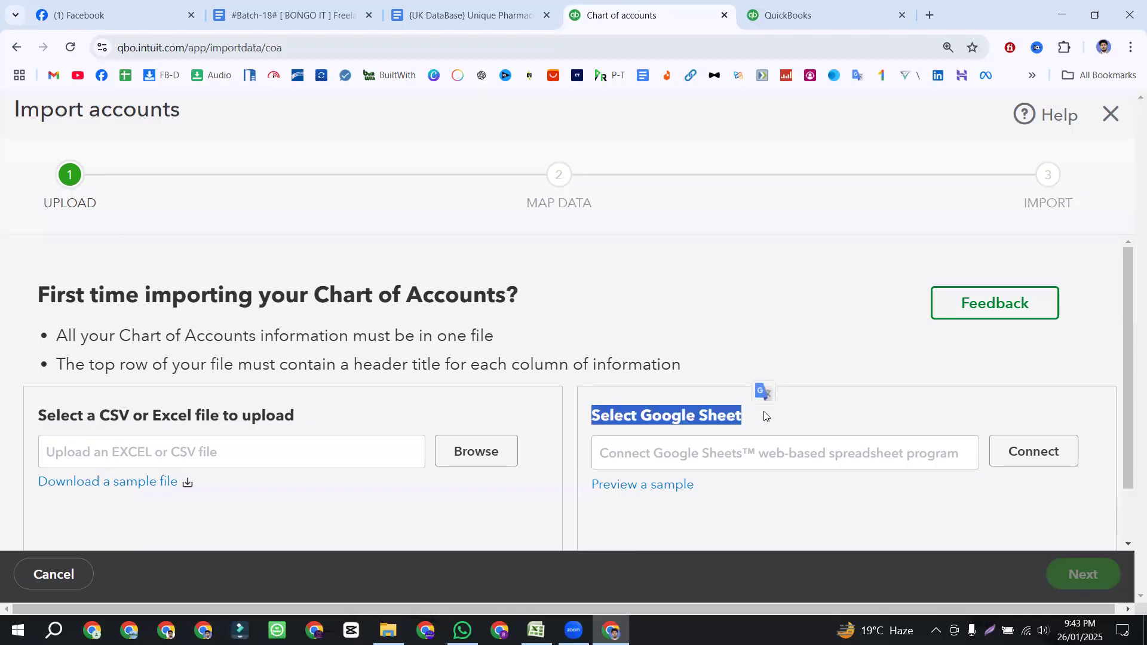
scroll(798, 281, "down", 1)
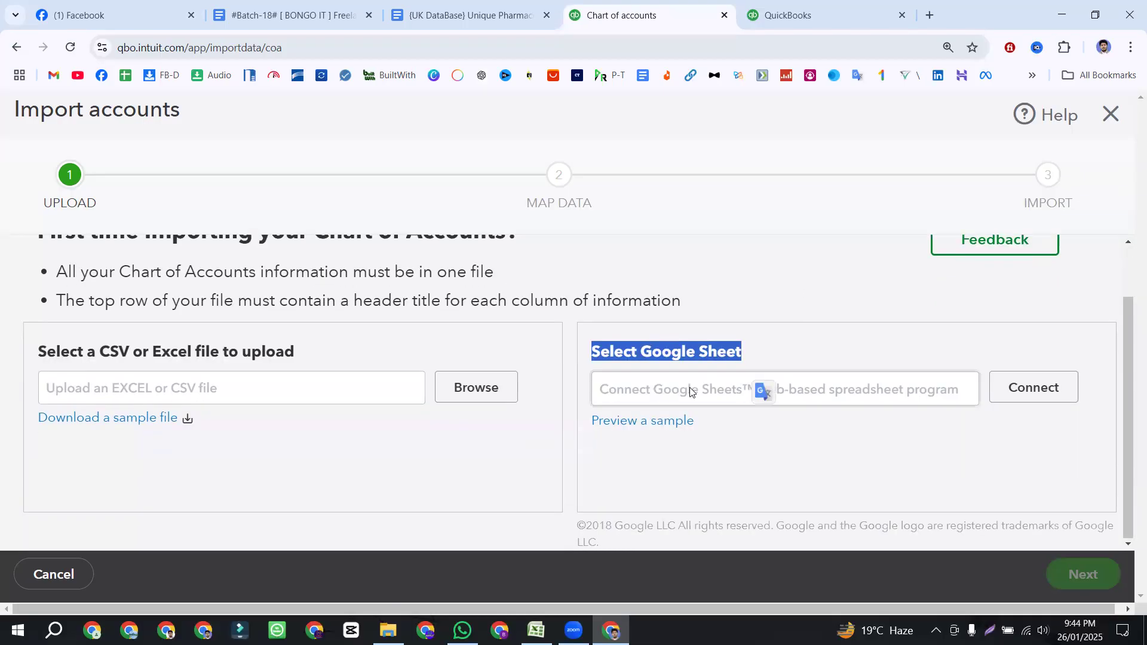
left_click(808, 304)
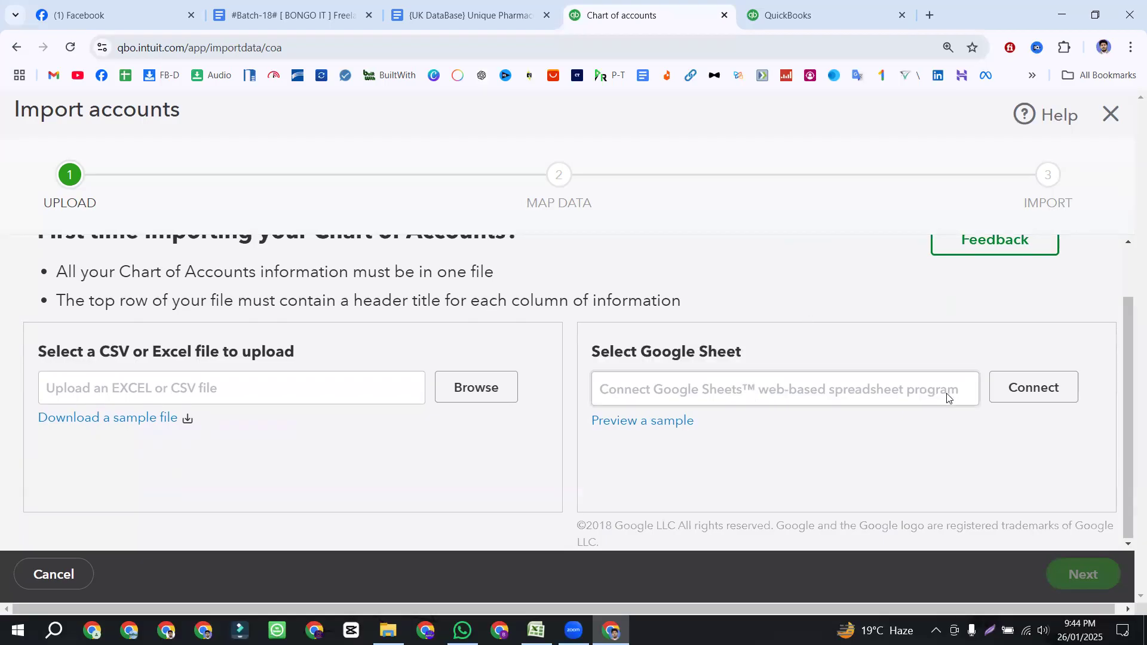
scroll(768, 446, "up", 1)
scroll(967, 412, "down", 1)
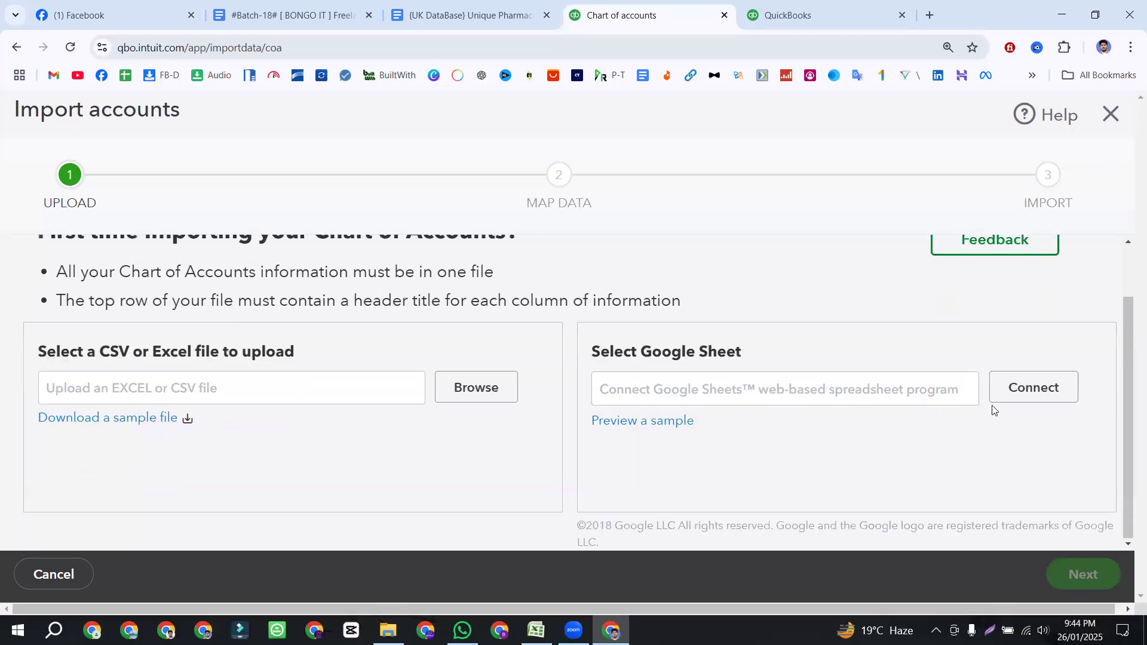
scroll(1017, 395, "up", 1)
left_click(1022, 451)
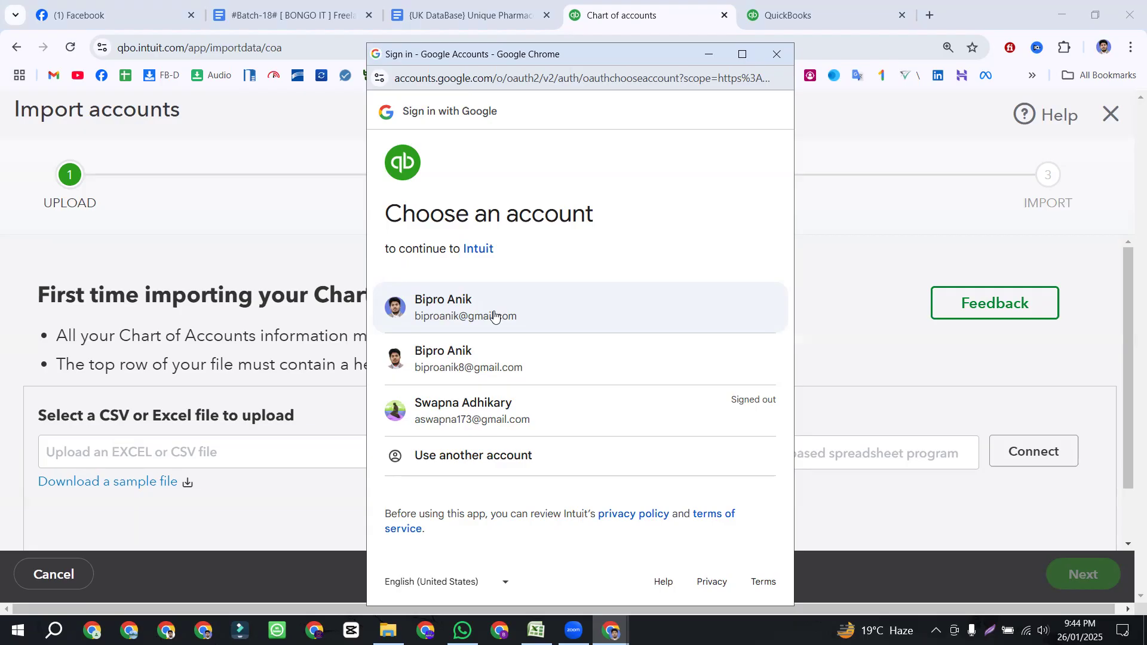
left_click(489, 454)
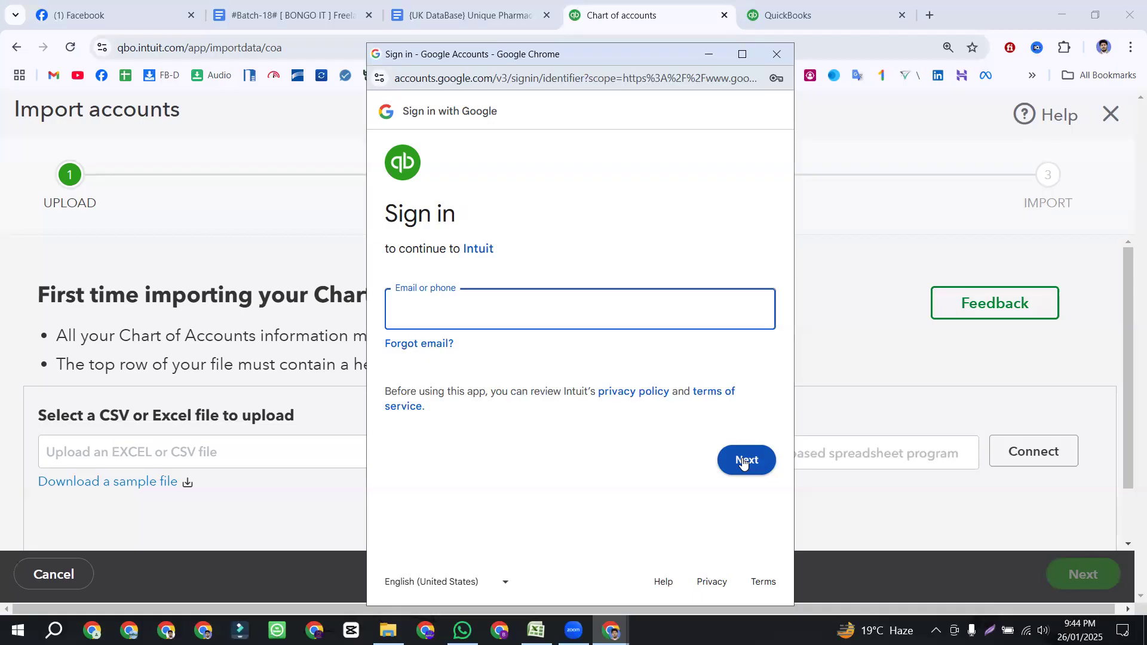
left_click(776, 55)
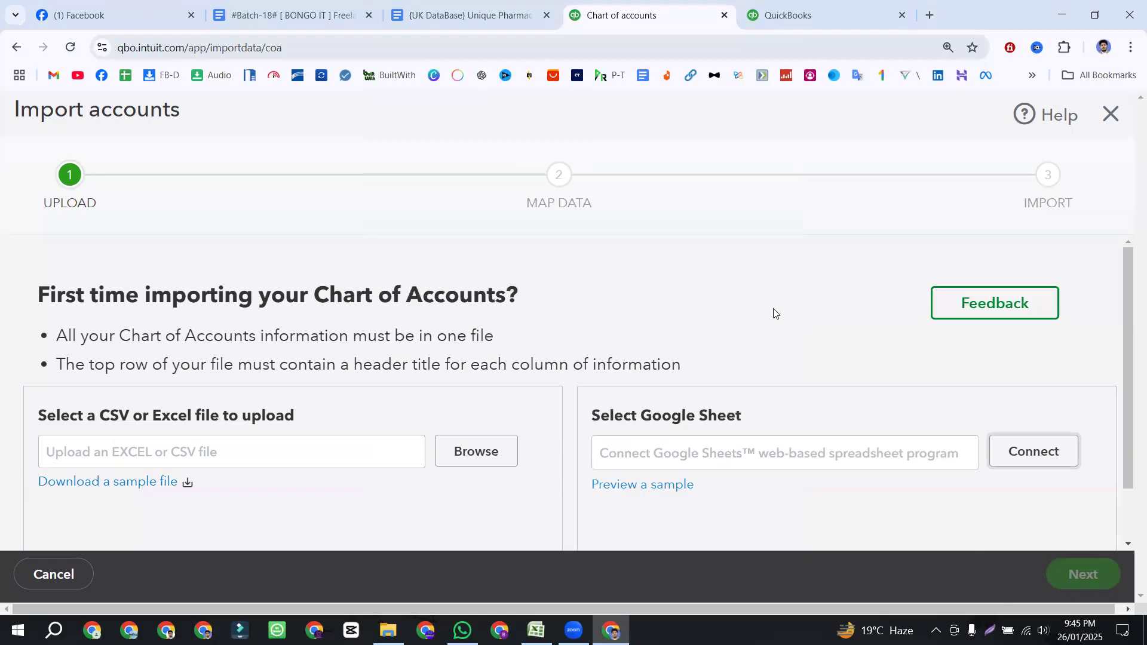
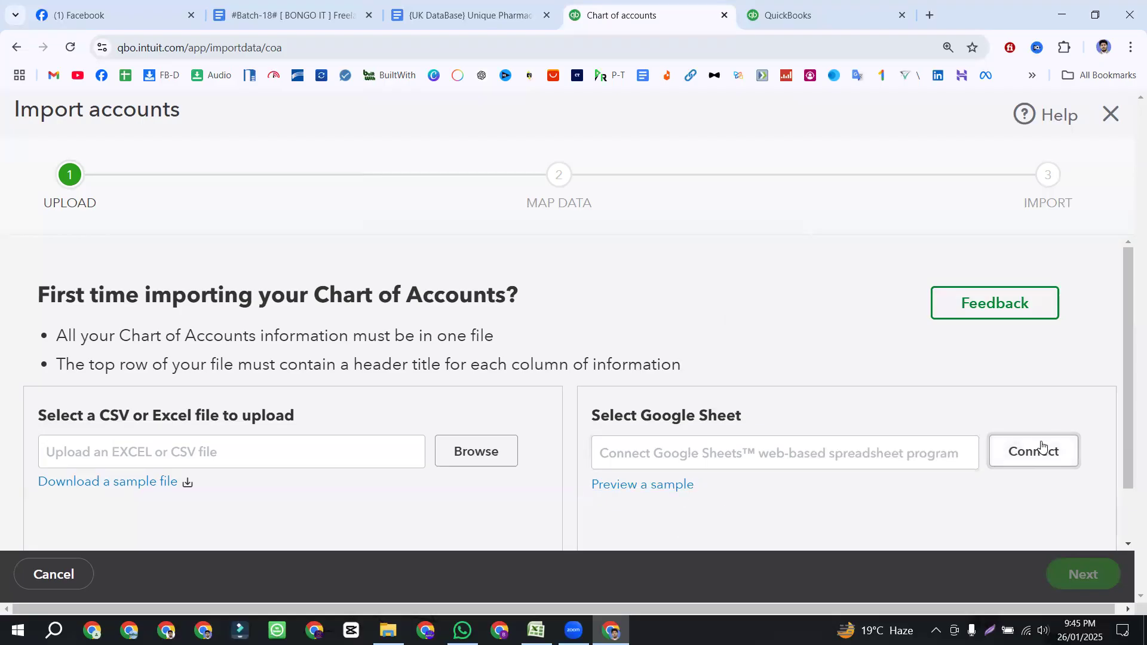
- Examine the CSV or Excel upload option on the import page, including its file browser
left_click_drag(46, 415, 301, 419)
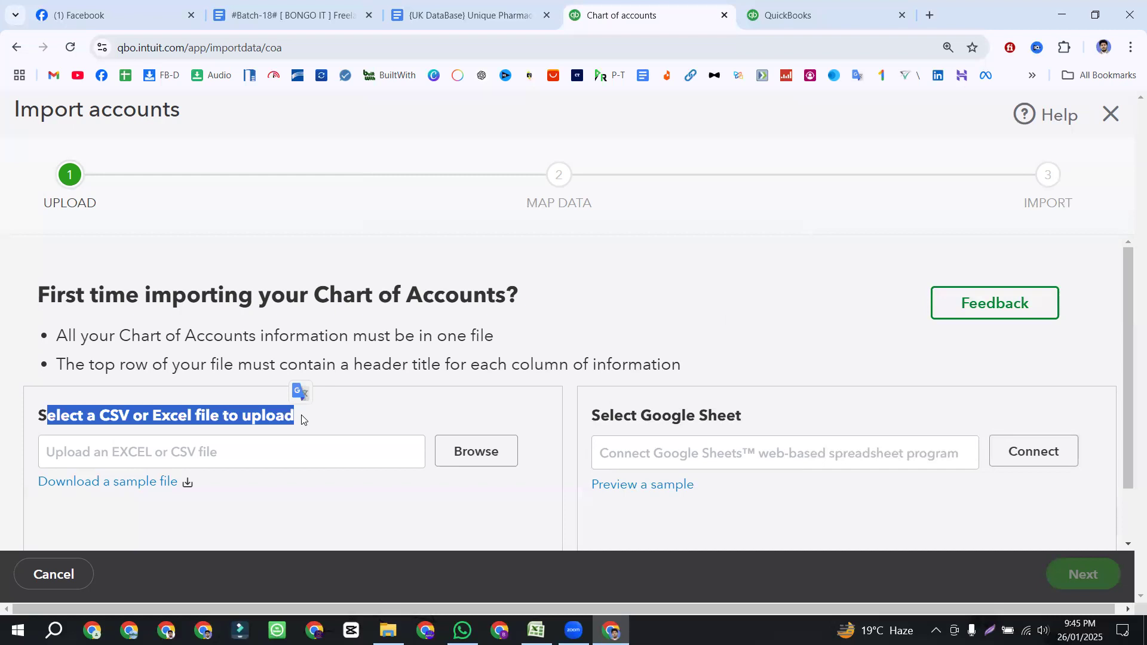
left_click(577, 320)
left_click_drag(302, 423, 29, 417)
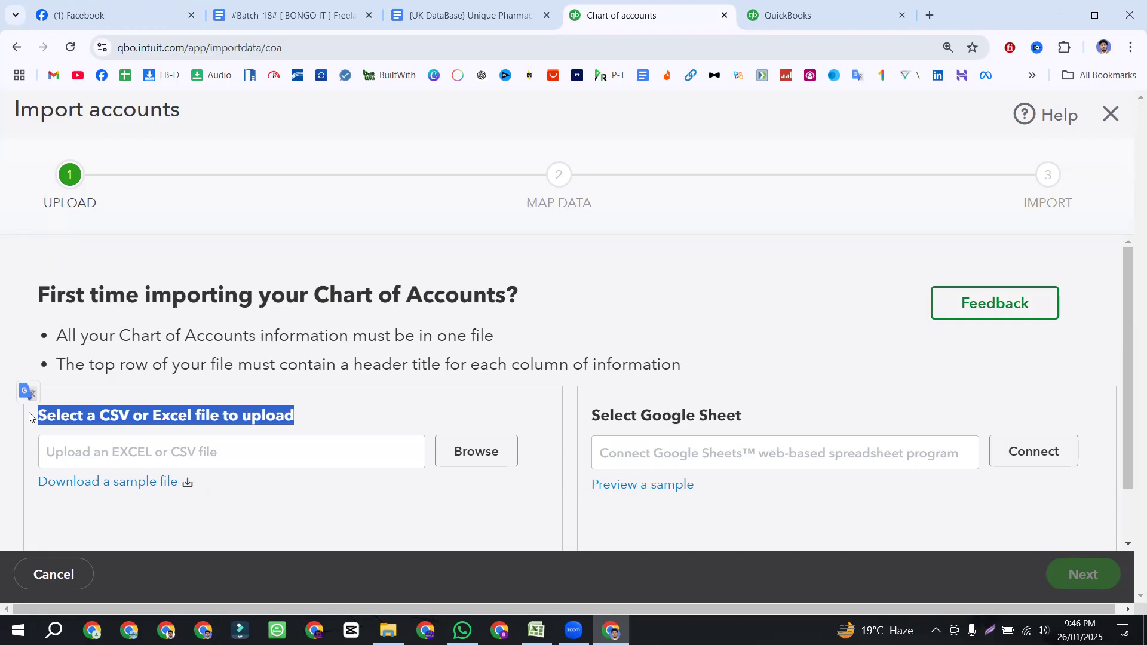
left_click_drag(320, 416, 39, 415)
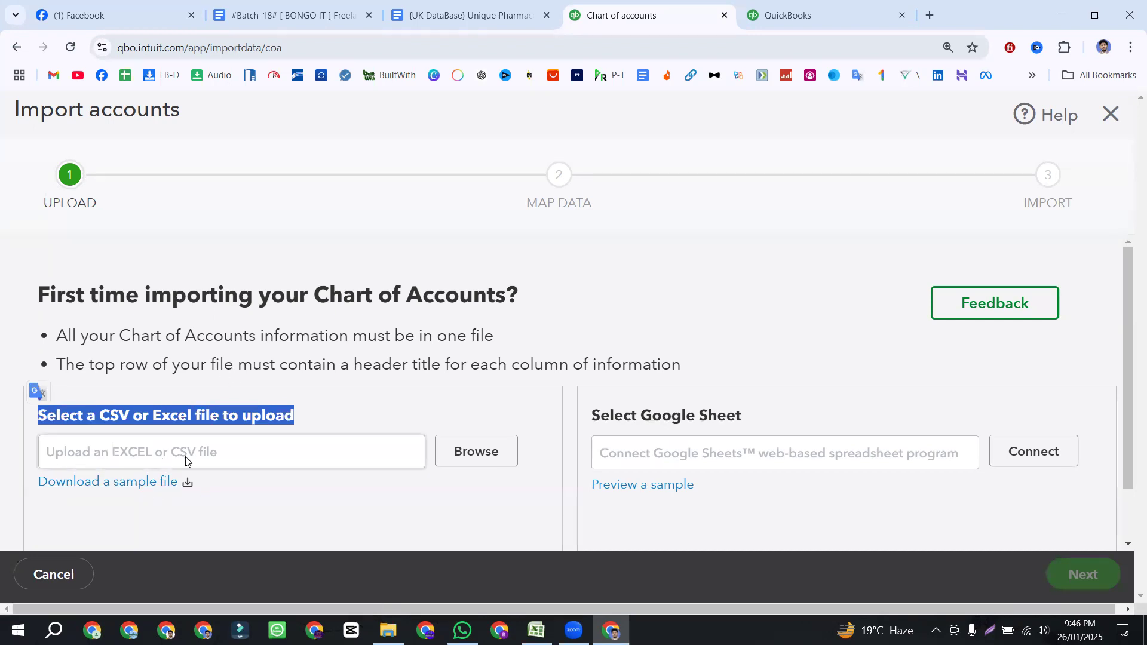
left_click(231, 512)
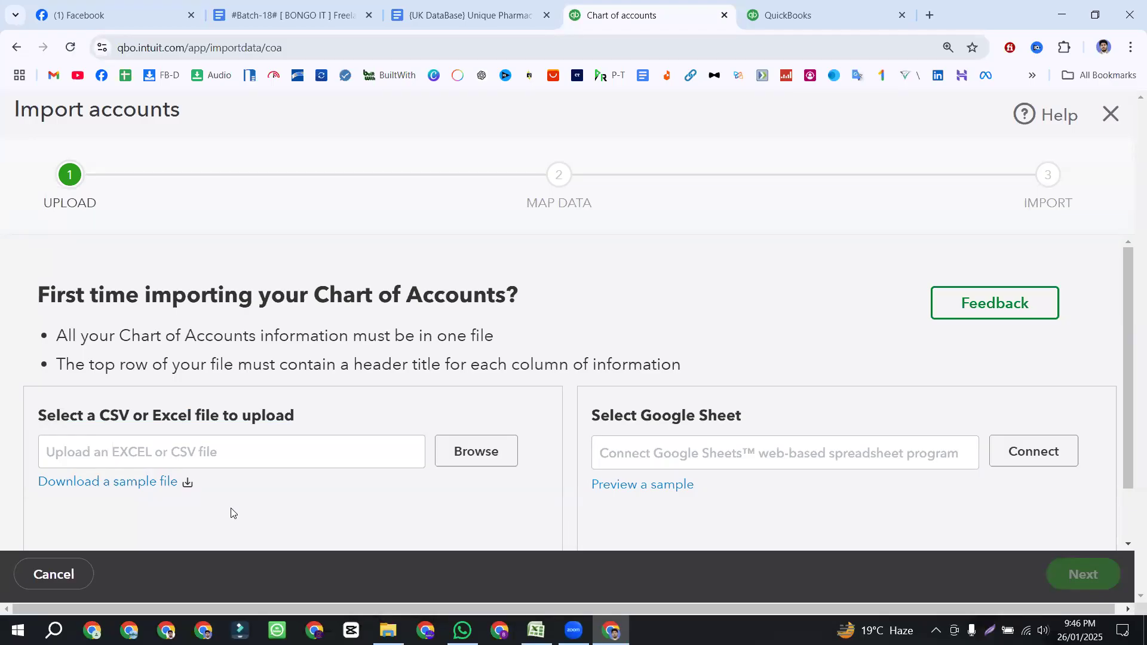
left_click(501, 455)
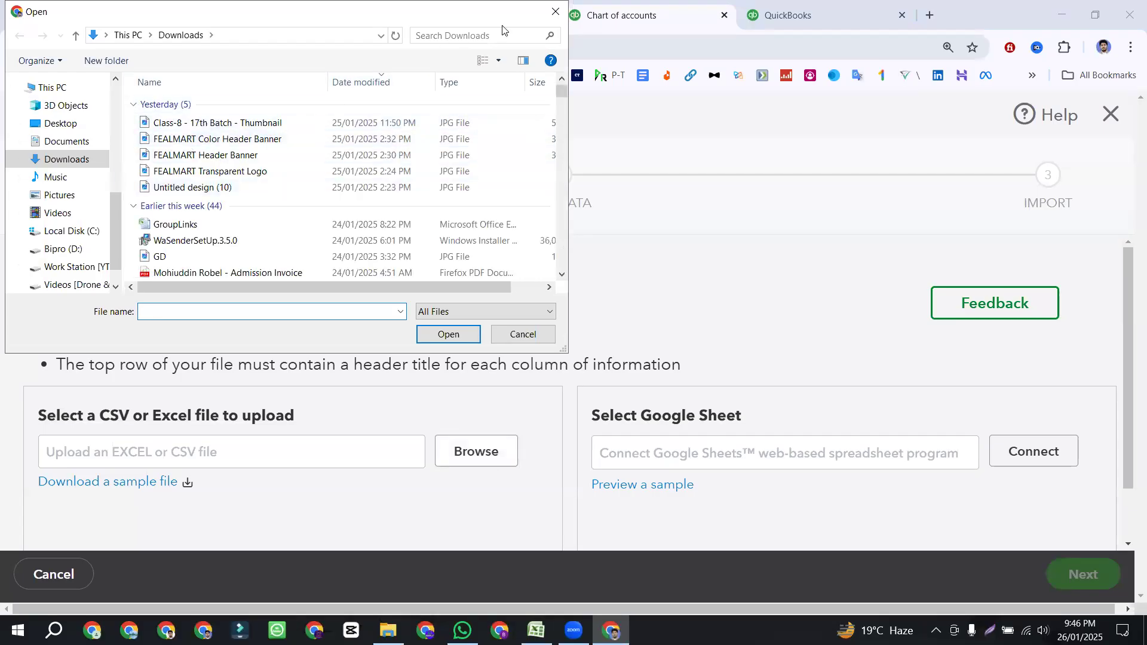
left_click(556, 13)
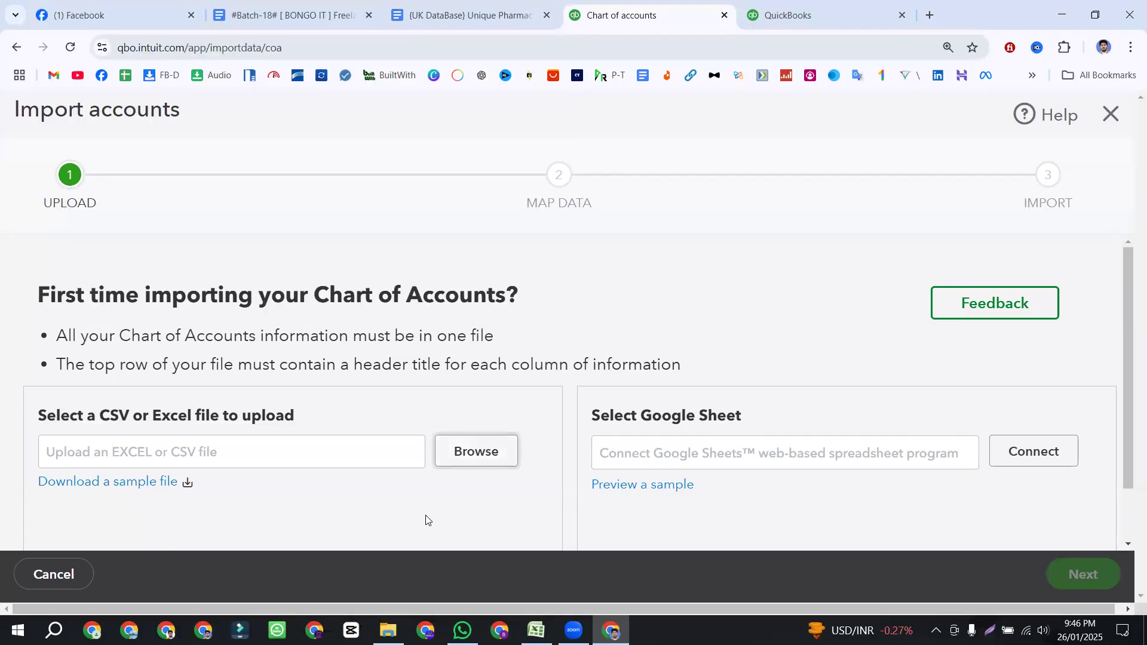
scroll(371, 499, "down", 1)
scroll(370, 498, "up", 1)
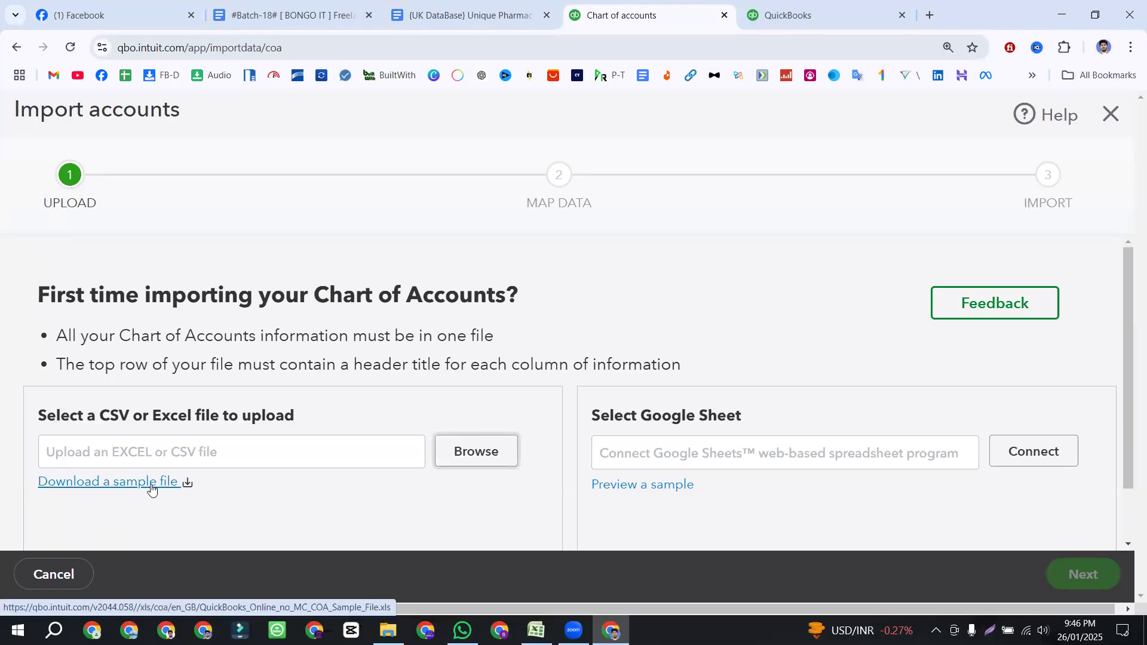
- Download the sample Chart of Accounts file and take it from the Downloads folder onto the clipboard
left_click(122, 487)
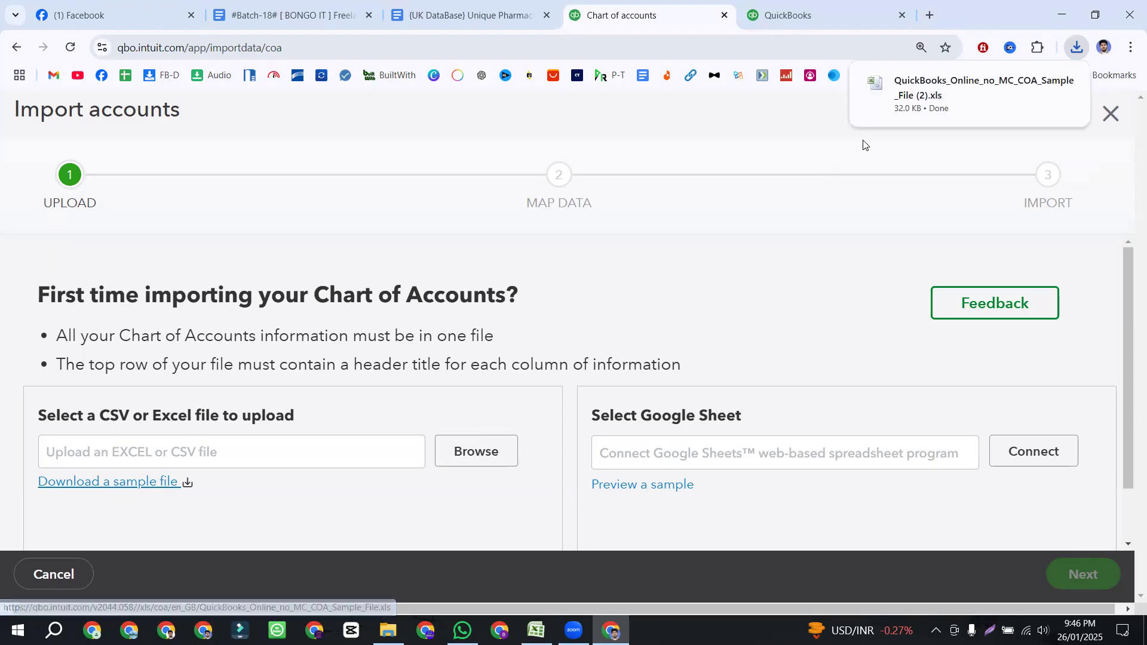
left_click(1038, 82)
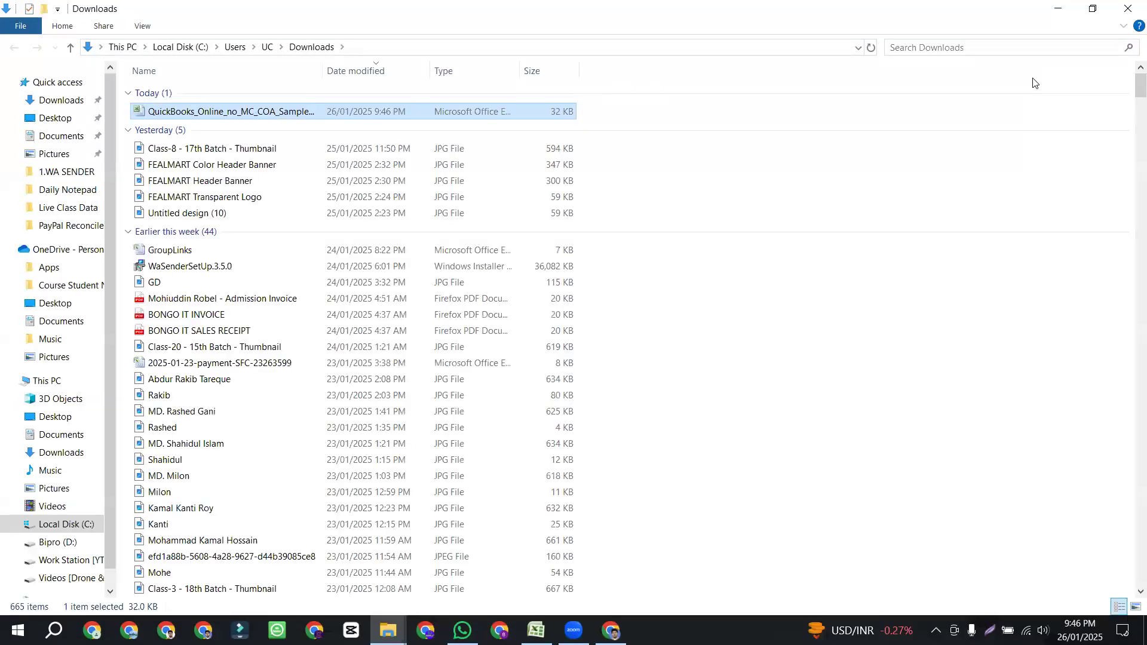
right_click(258, 111)
left_click(312, 387)
- Place the downloaded sample file on the desktop and open it in Excel
left_click(1057, 9)
left_click(1060, 10)
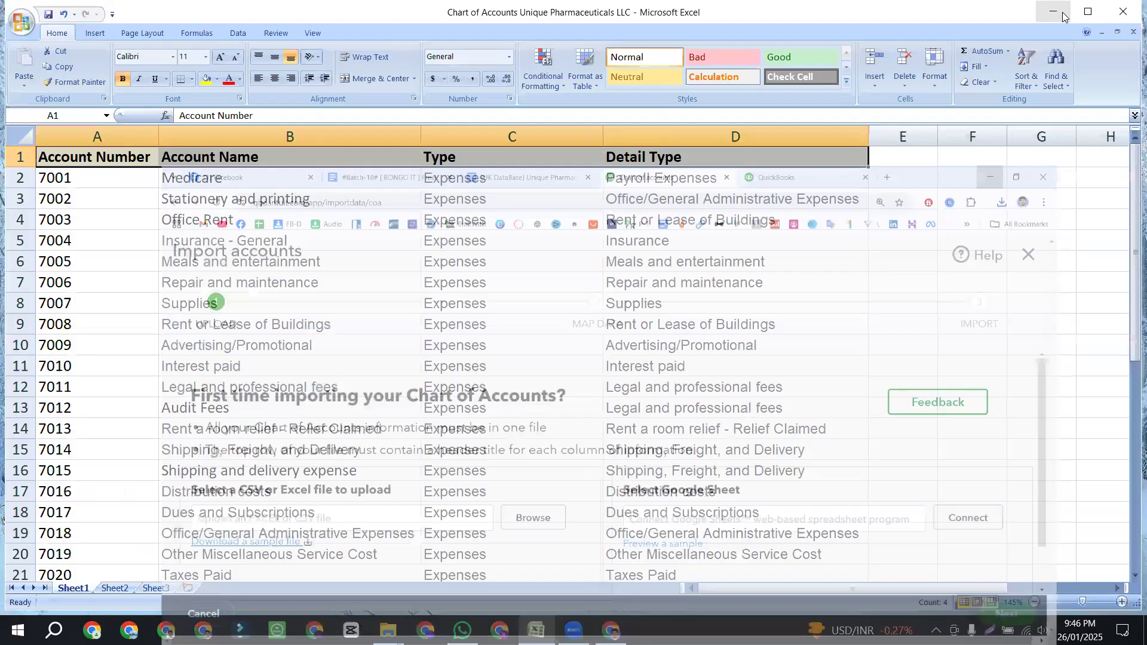
left_click(1063, 17)
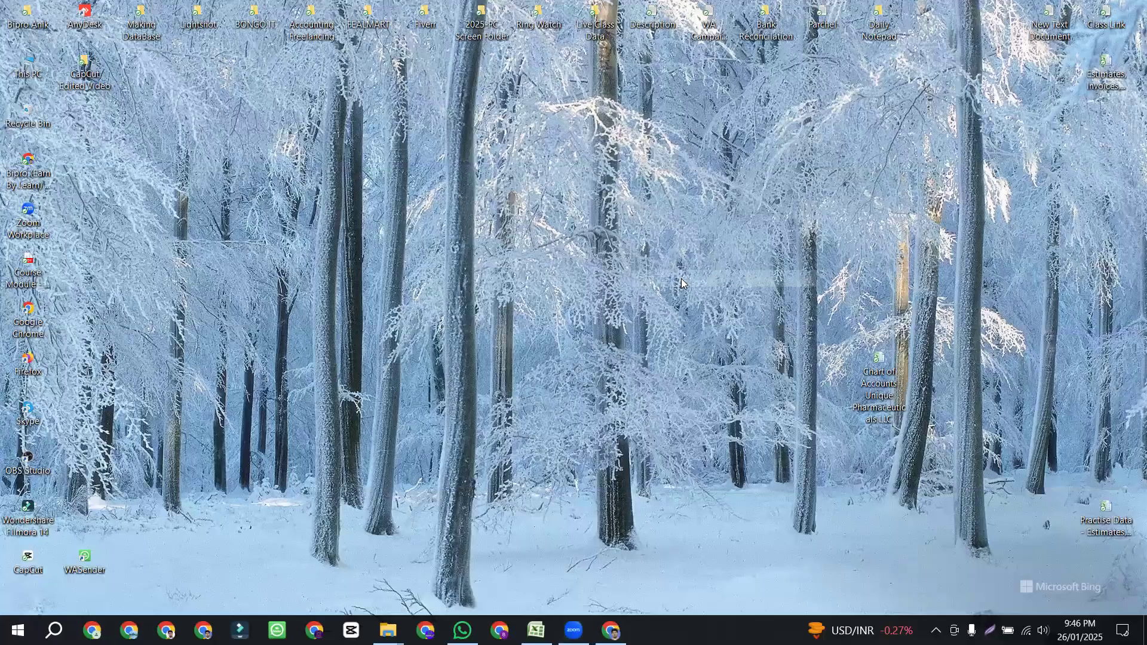
left_click_drag(652, 191, 274, 422)
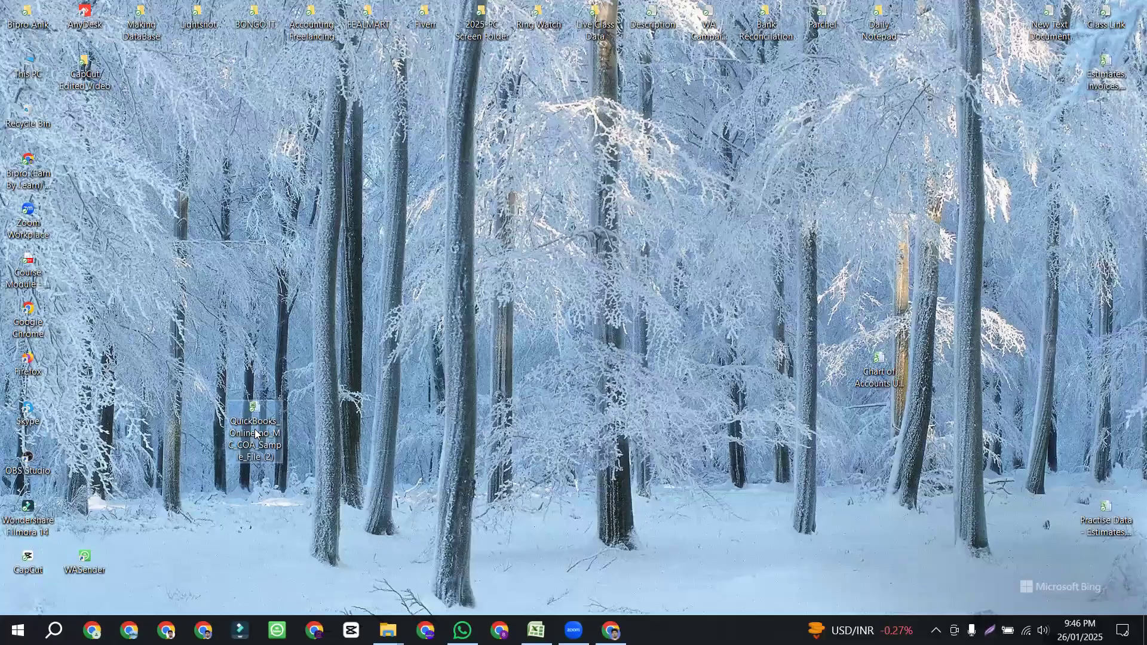
double_click(255, 433)
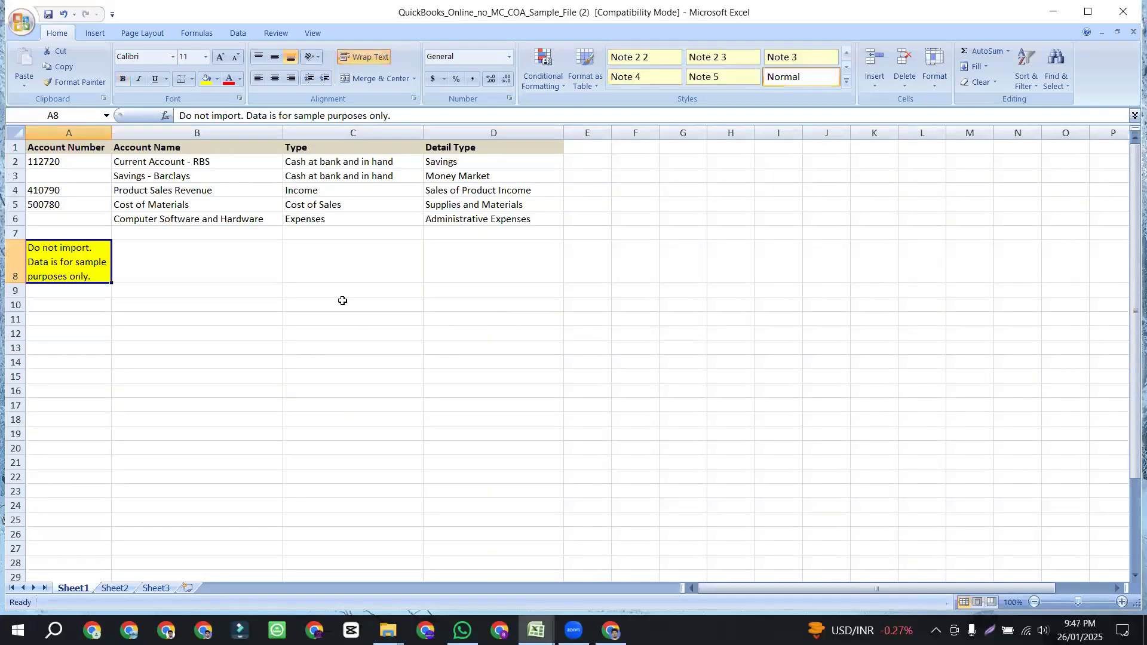
- Review the Account Number column of the sample file, checking its header, the filled cells and the blank cells
left_click_drag(56, 162, 103, 161)
left_click(61, 189)
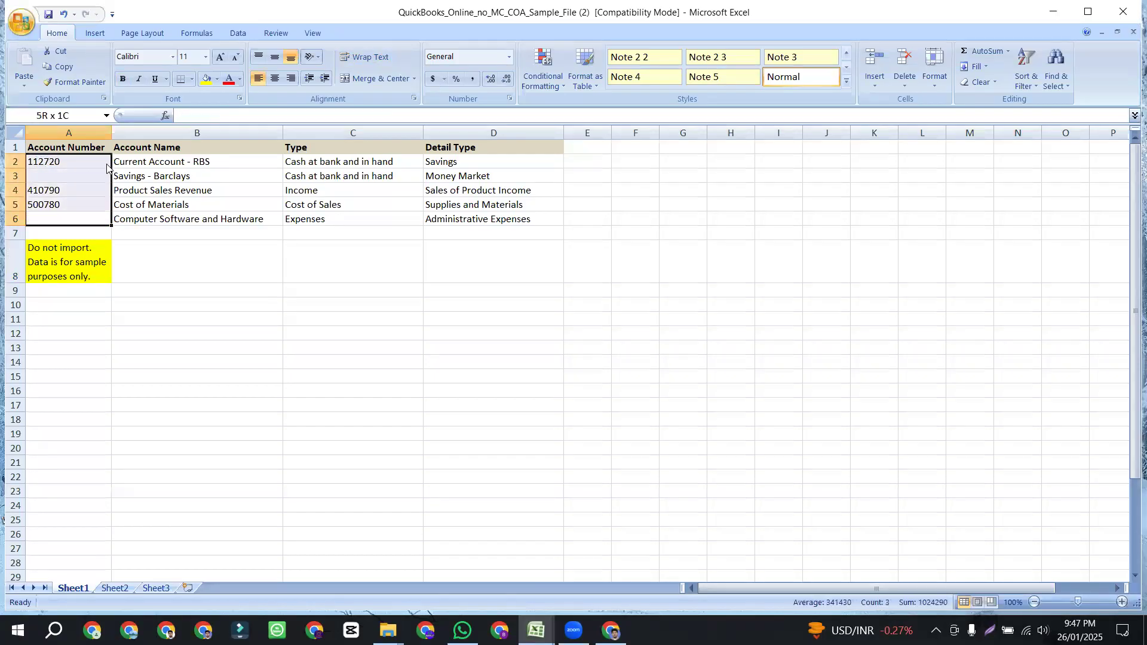
left_click(53, 203)
left_click(58, 162)
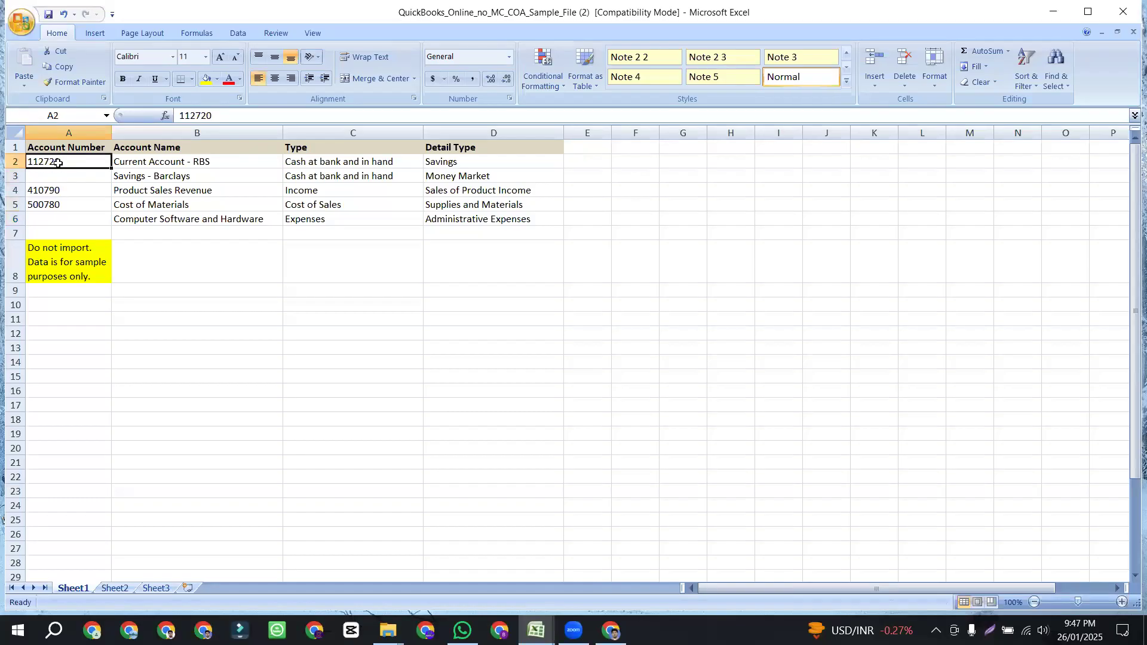
left_click(62, 203)
left_click(66, 178)
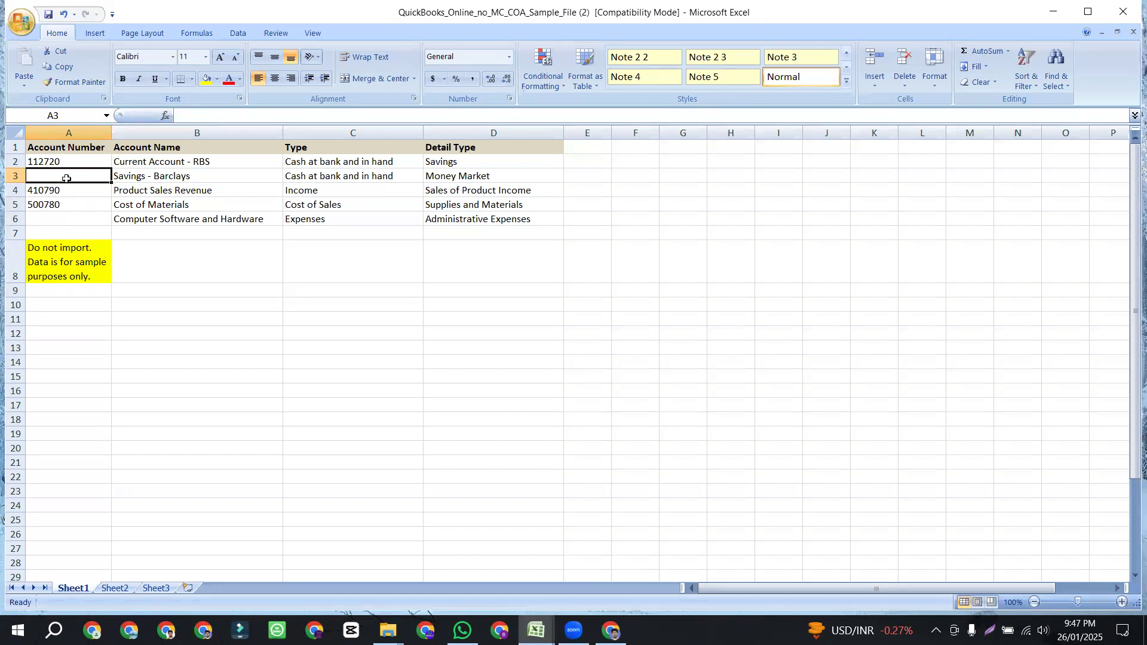
left_click_drag(71, 162, 72, 218)
left_click(63, 143)
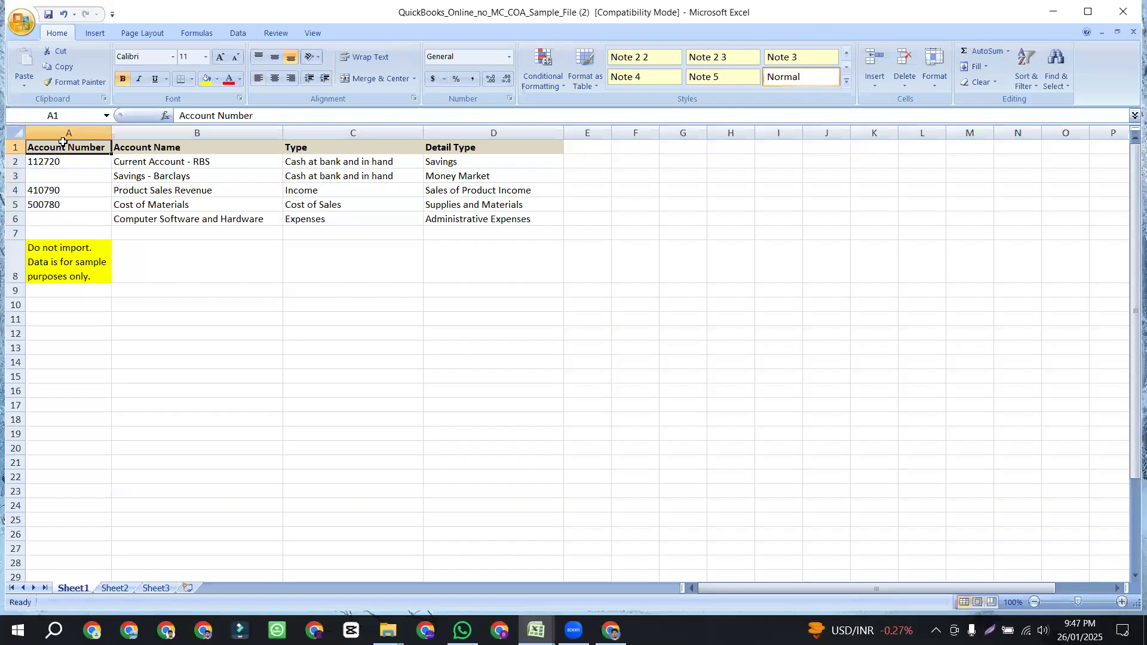
left_click_drag(68, 160, 51, 401)
left_click(67, 144)
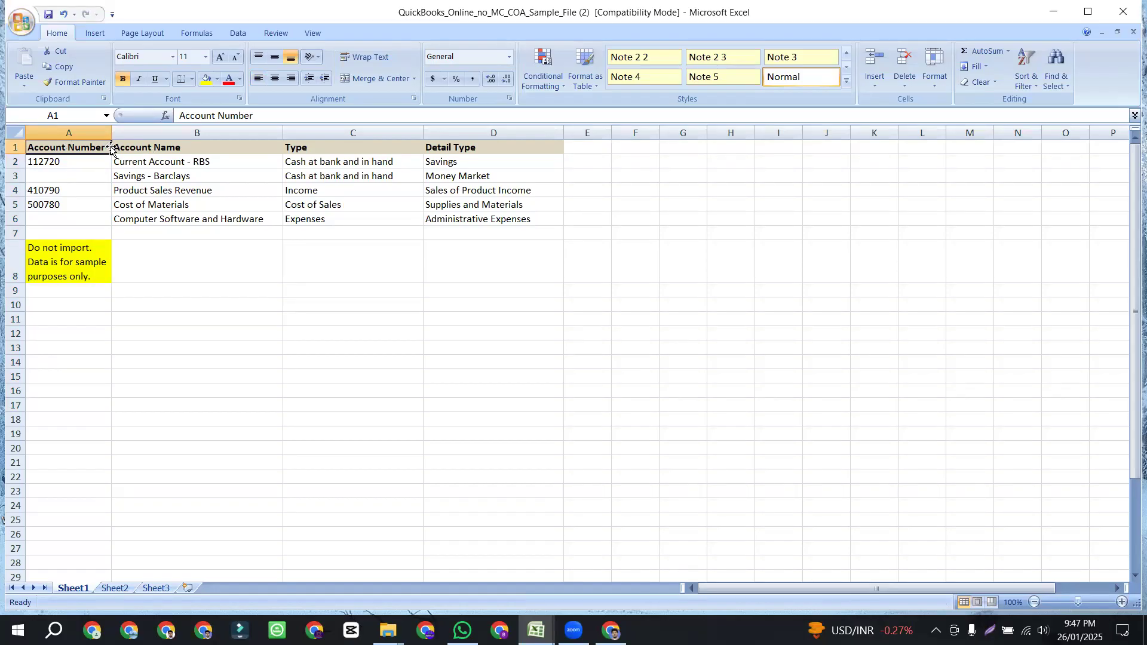
double_click(77, 146)
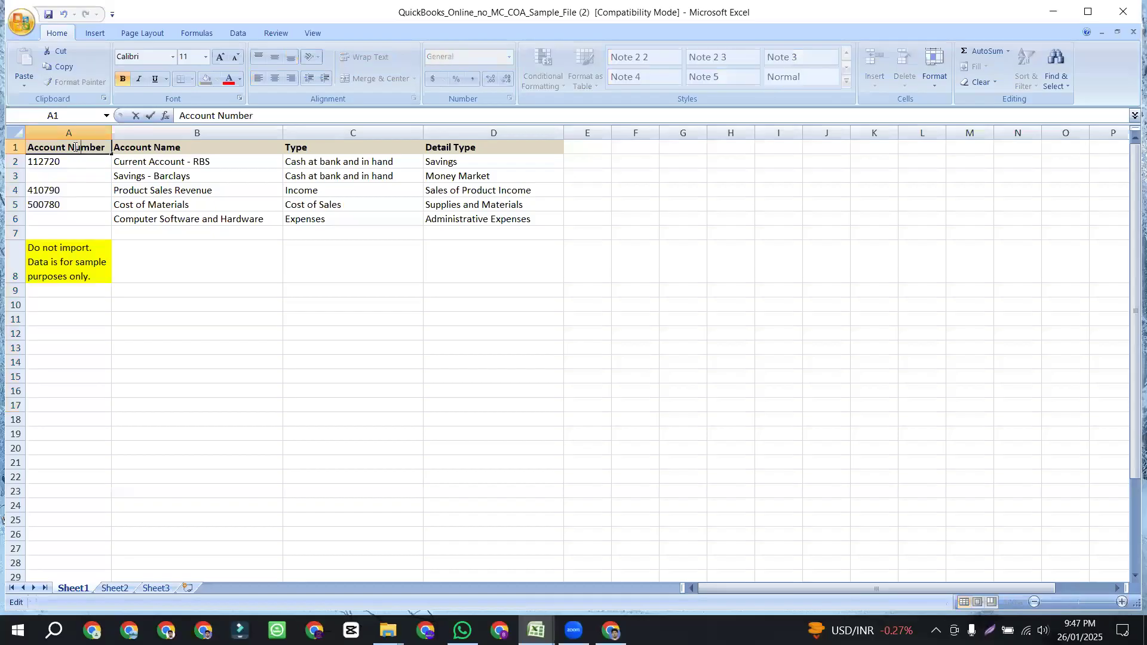
key("BackSpace")
type("n")
key("Escape")
- Look over the sample's account entries, the header cells A1:D1 and the highlighted note in A8
left_click(65, 189)
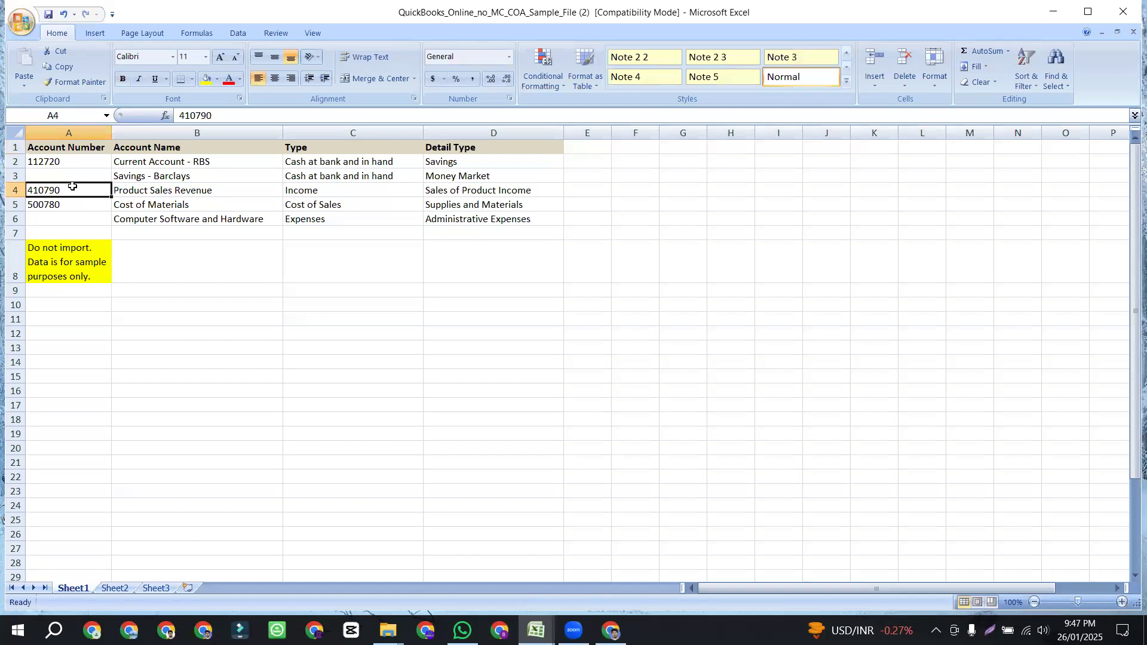
left_click_drag(66, 158, 74, 332)
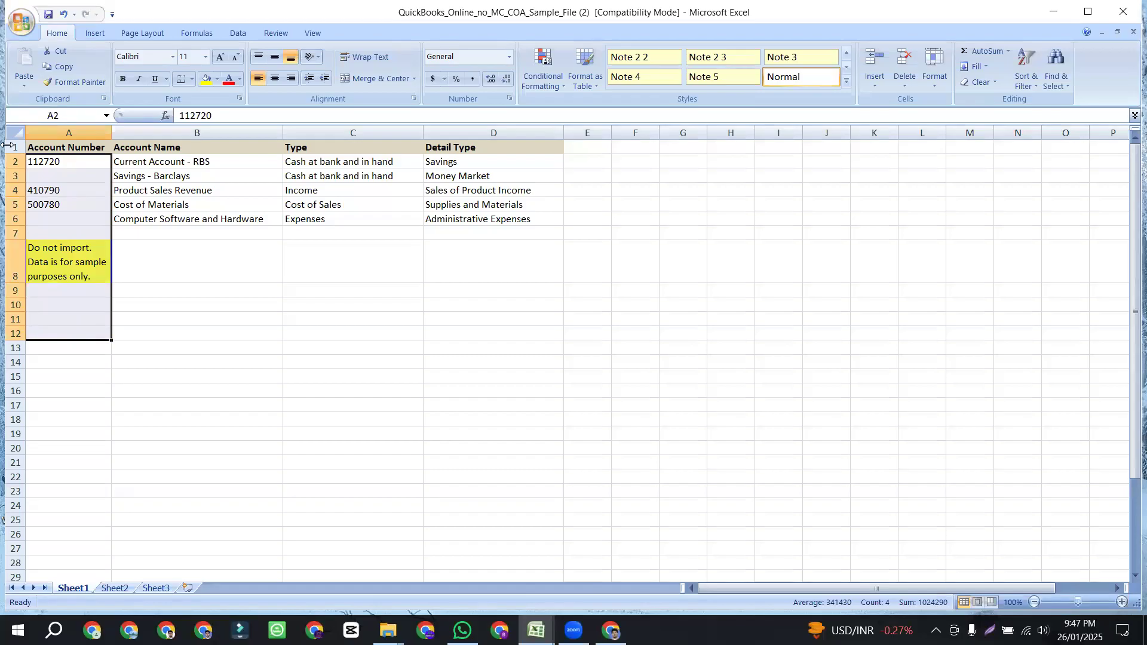
left_click_drag(34, 147, 467, 147)
left_click_drag(122, 175, 497, 218)
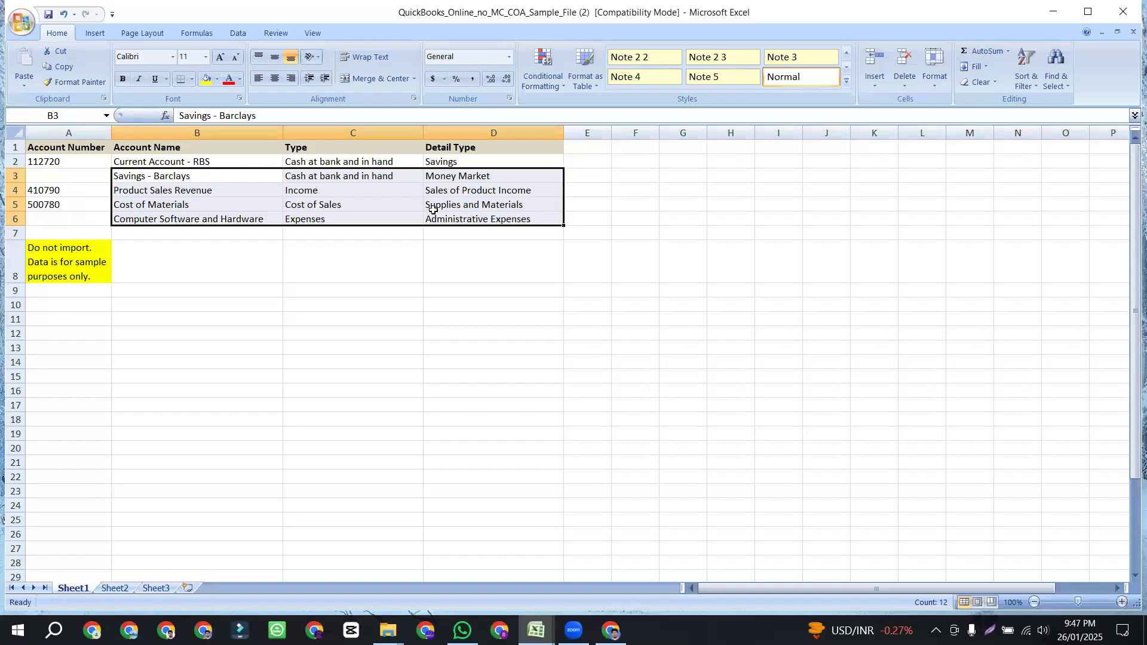
left_click_drag(78, 147, 465, 149)
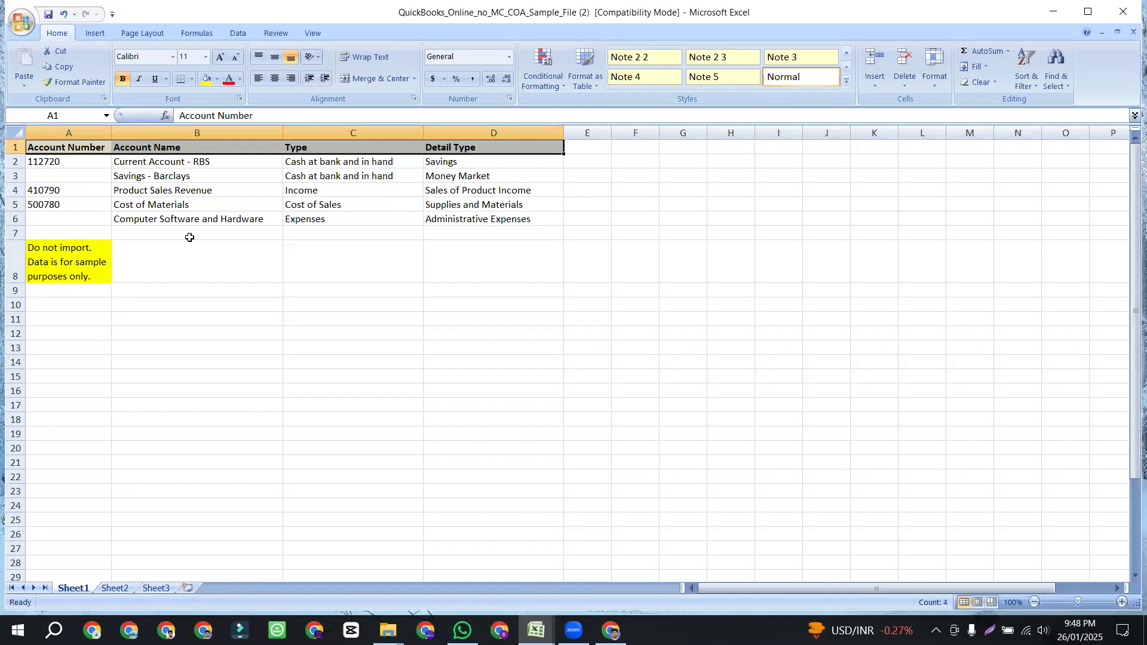
left_click(155, 292)
left_click(65, 256)
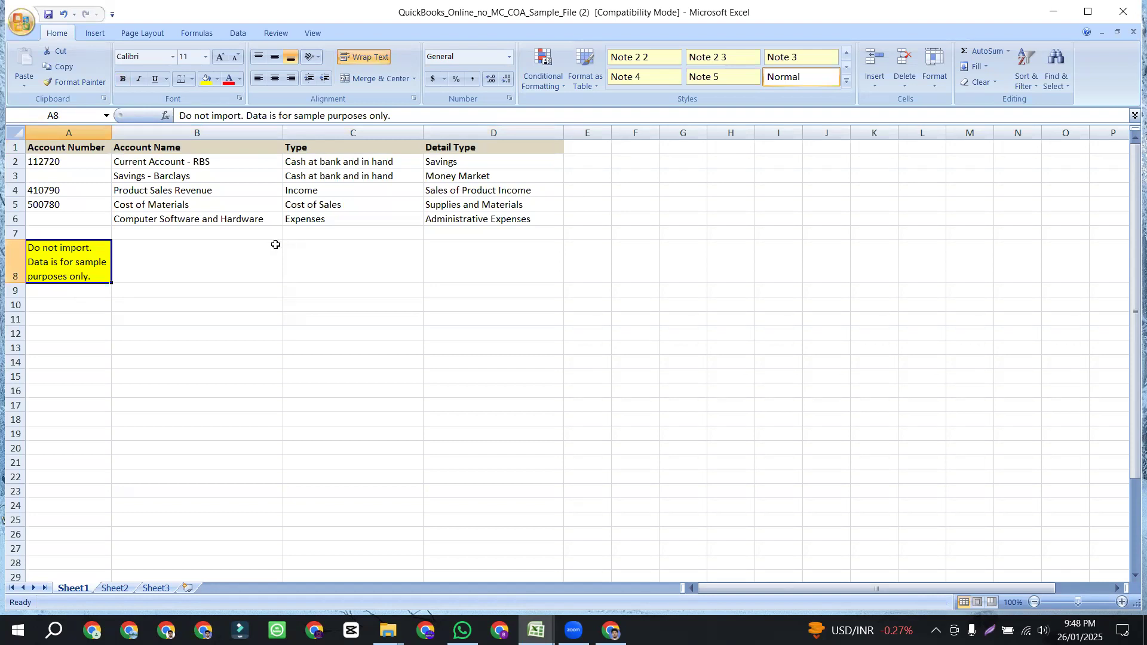
- Go through the Account Number, Account Name, Type and Detail Type headers one by one and select row 1
left_click(13, 161)
left_click(74, 145)
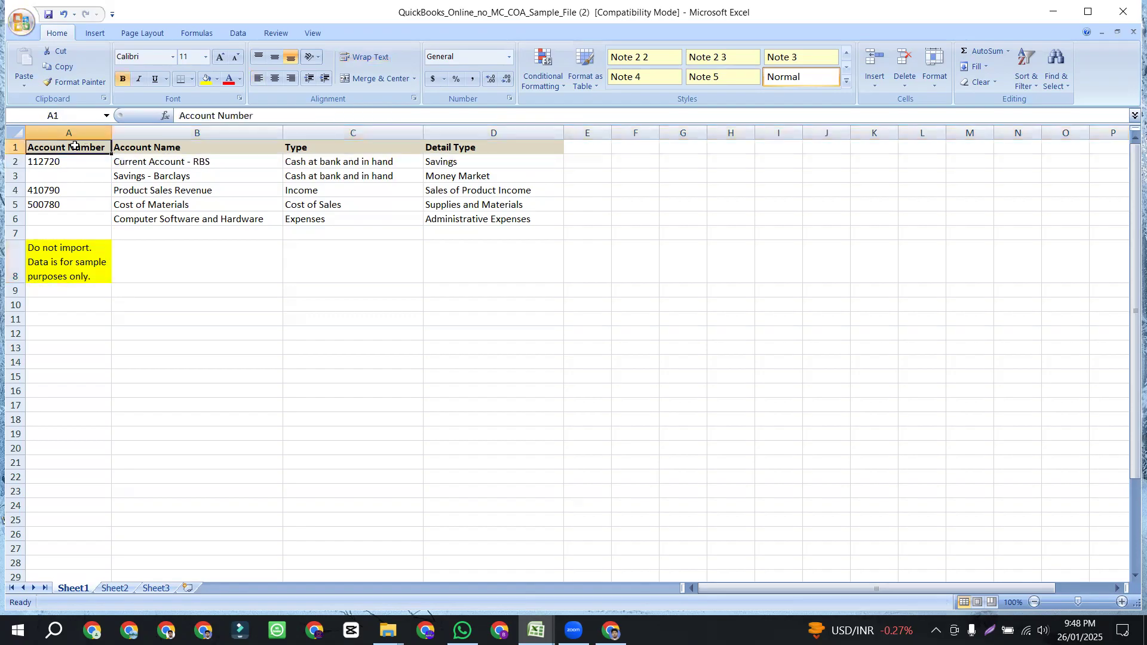
left_click(189, 149)
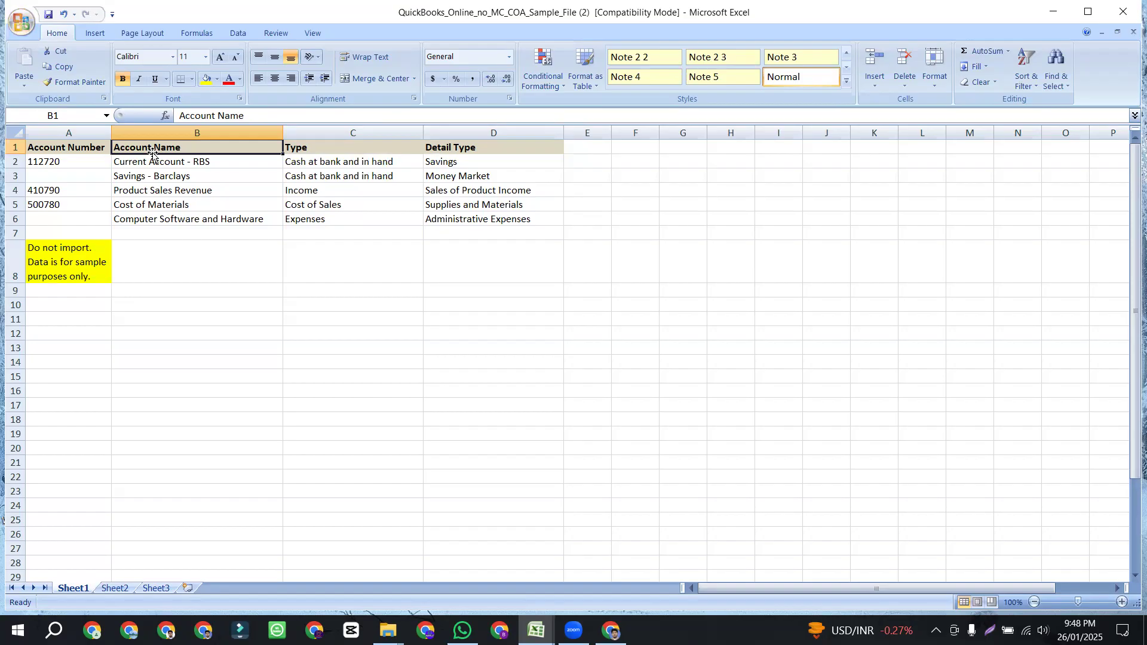
left_click(326, 143)
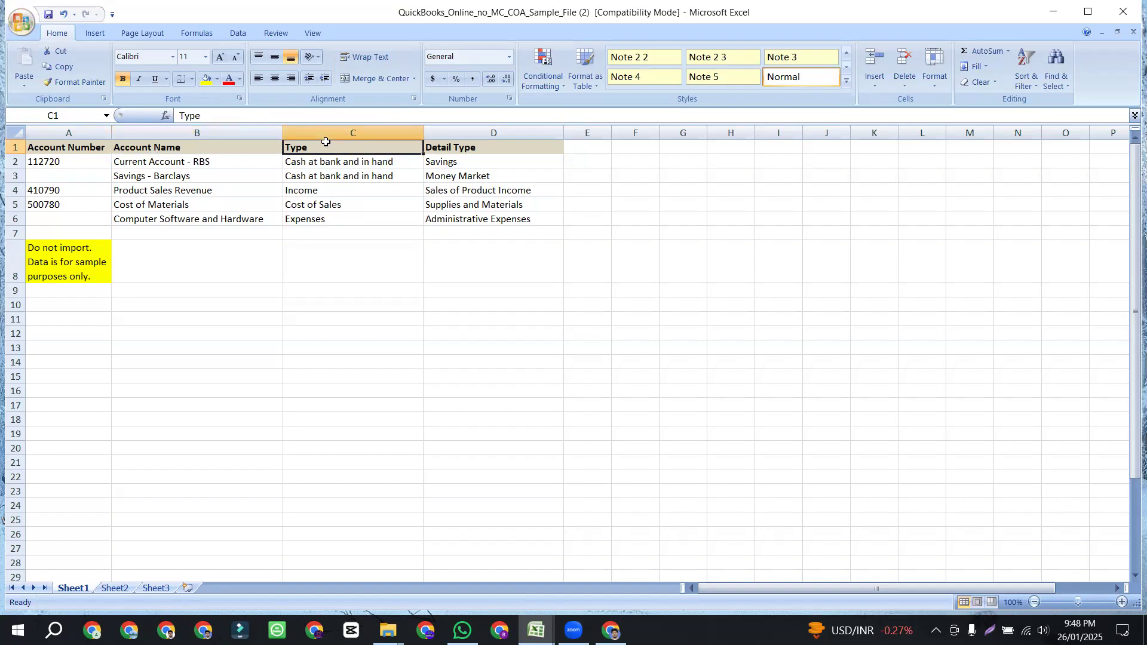
left_click(461, 149)
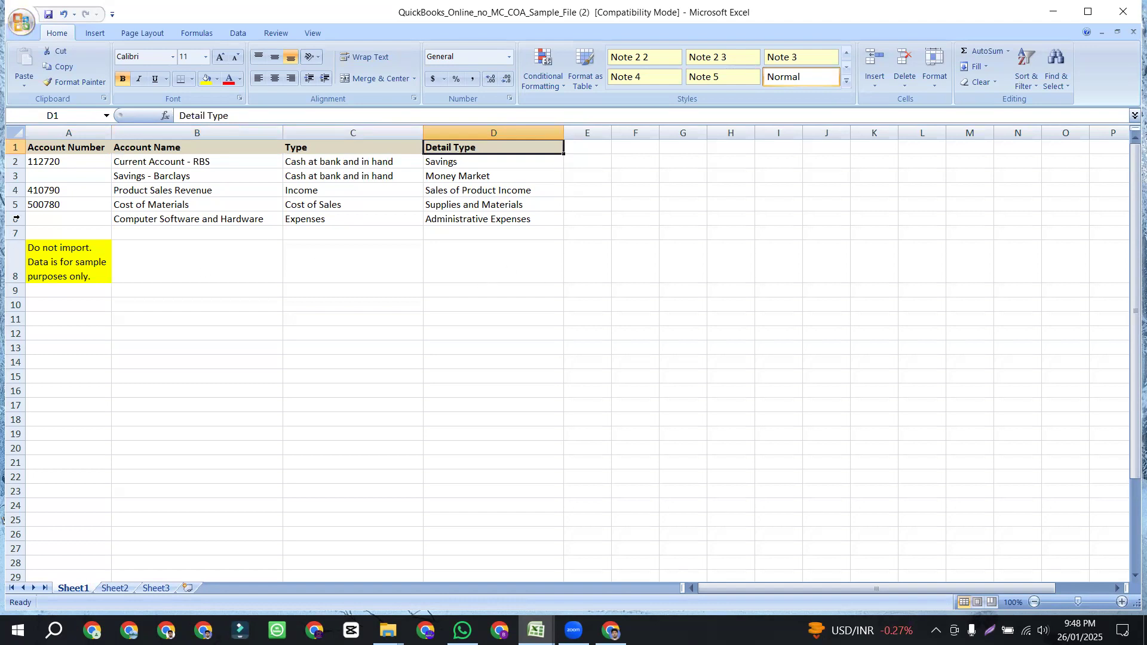
left_click(9, 147)
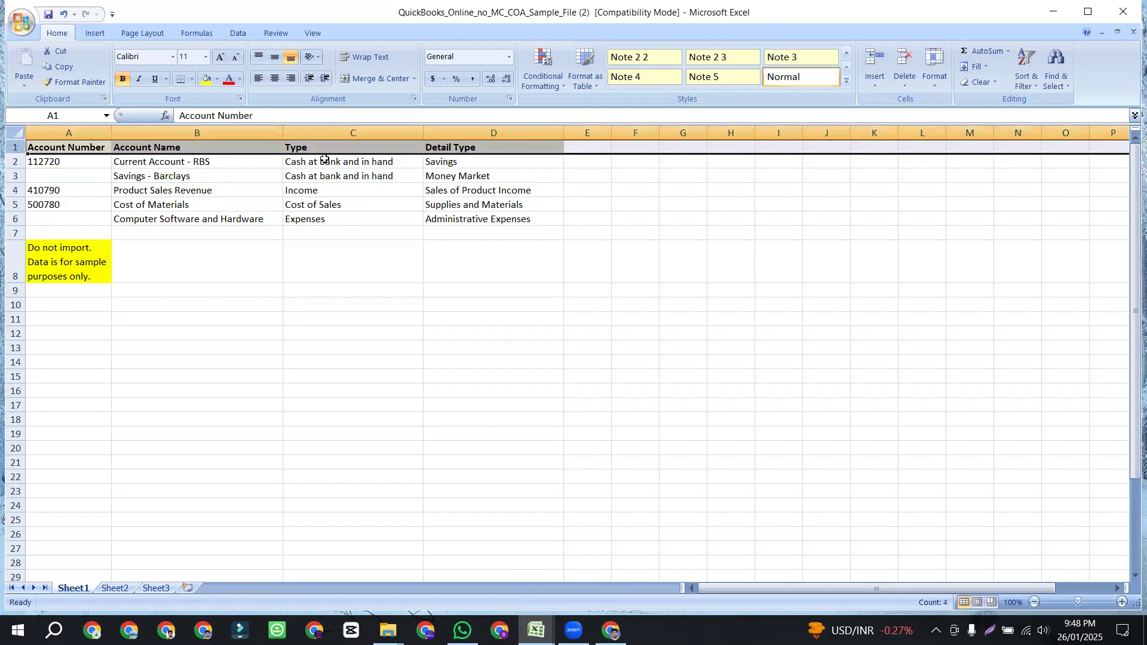
- Delete the sample data in rows 2 to 13, keeping the header row, and select cell A2
left_click_drag(13, 162, 43, 347)
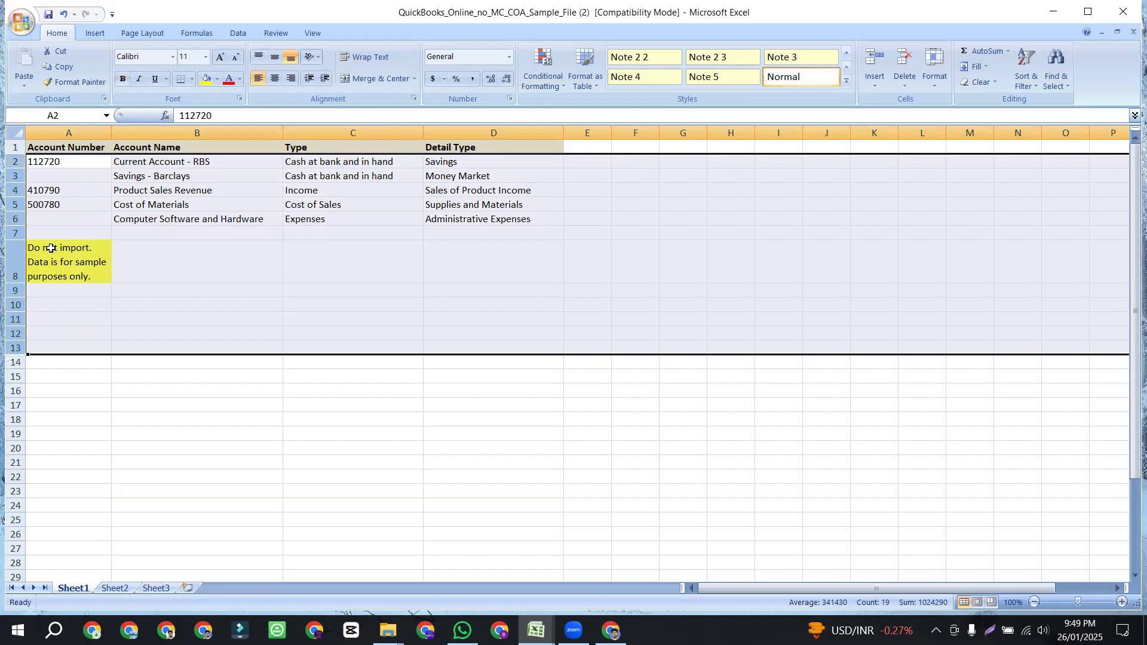
right_click(197, 230)
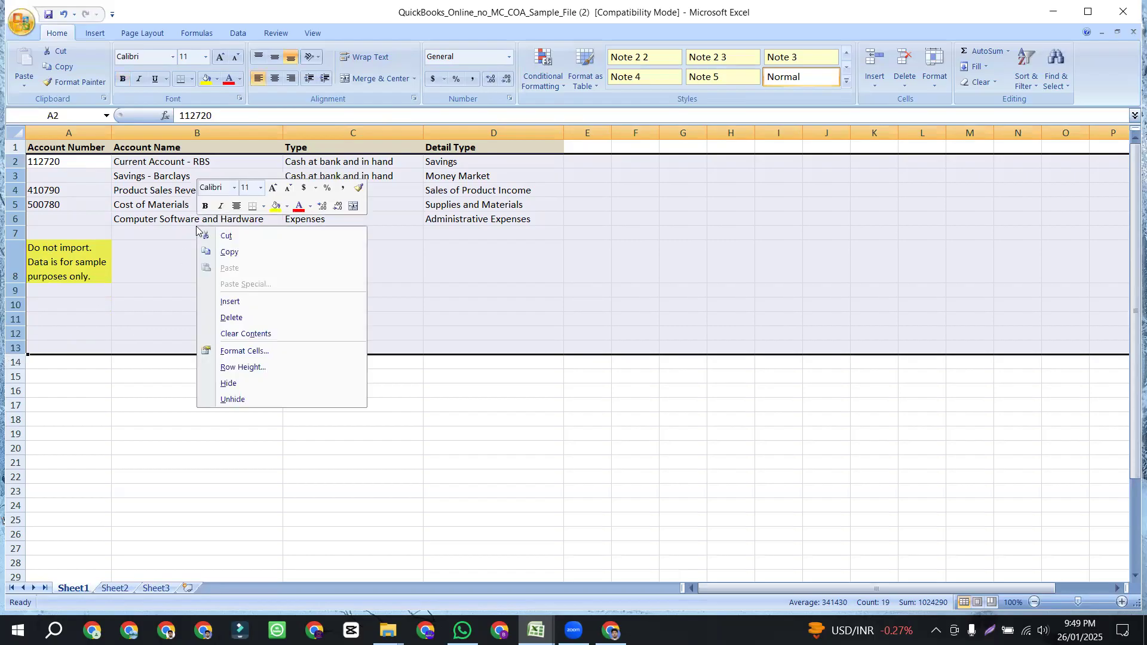
left_click(236, 317)
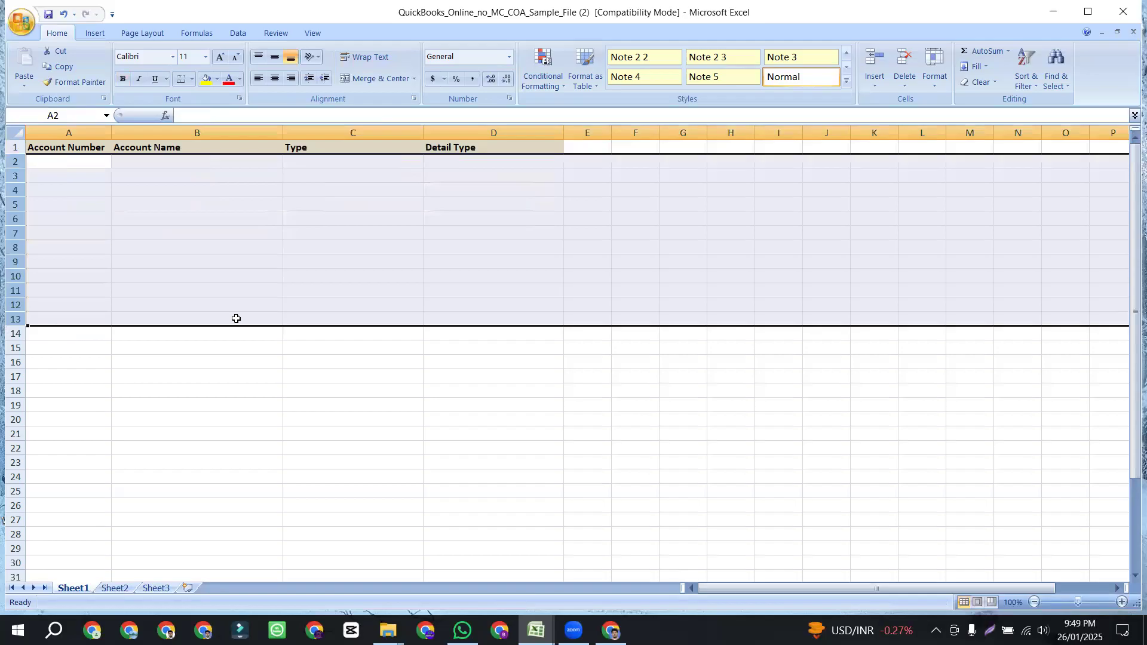
left_click(52, 163)
left_click(15, 148)
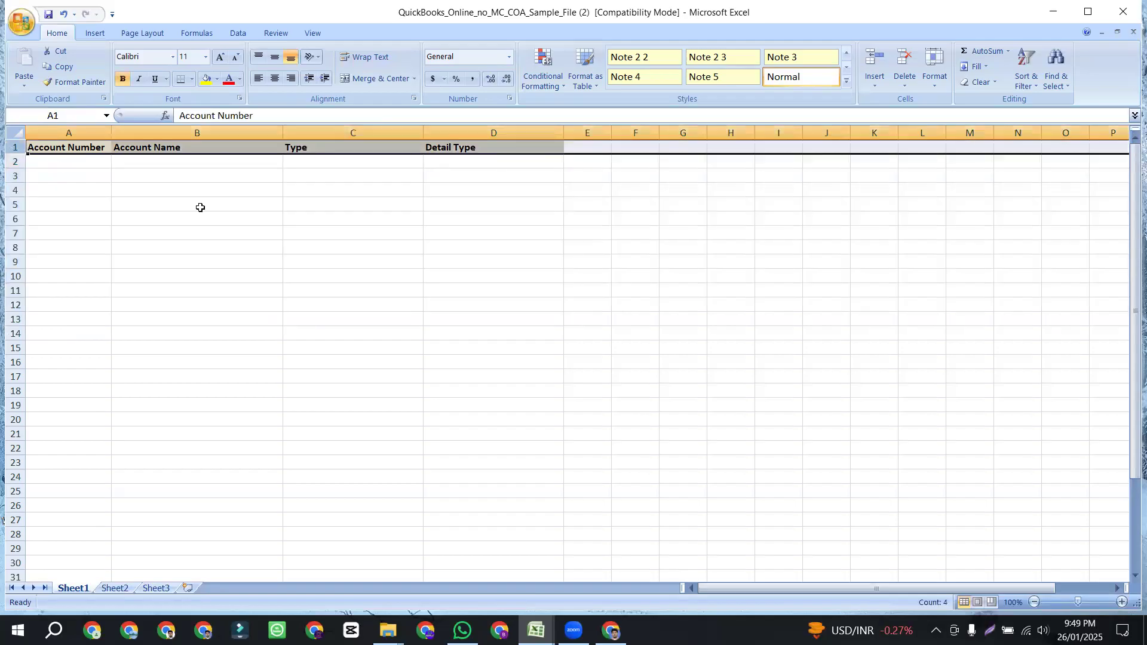
left_click(174, 206)
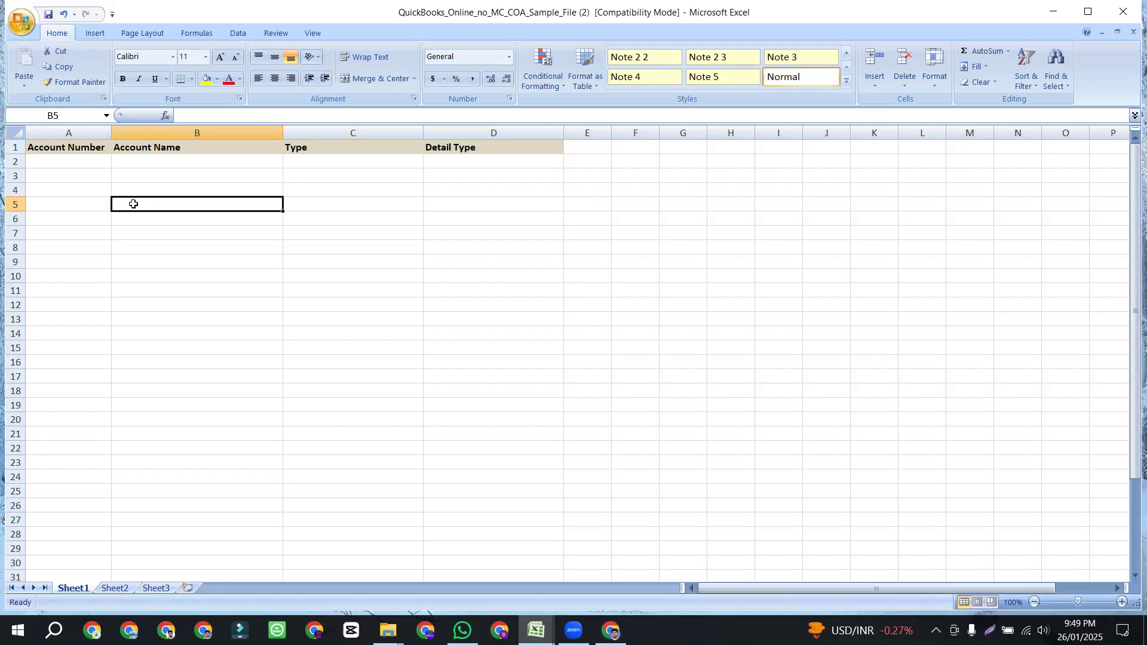
left_click(29, 163)
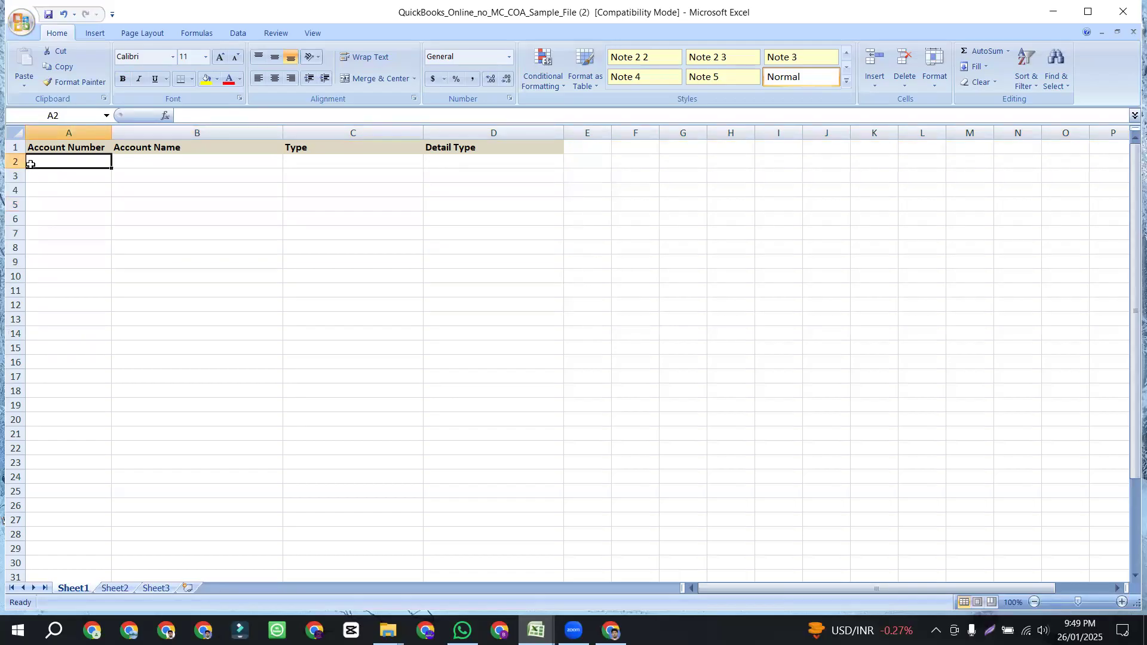
- Save and close the cleared sample file, clear the other workbook off the screen, and reopen the sample file from the desktop
key("ctrl+s")
left_click(635, 411)
left_click(1124, 14)
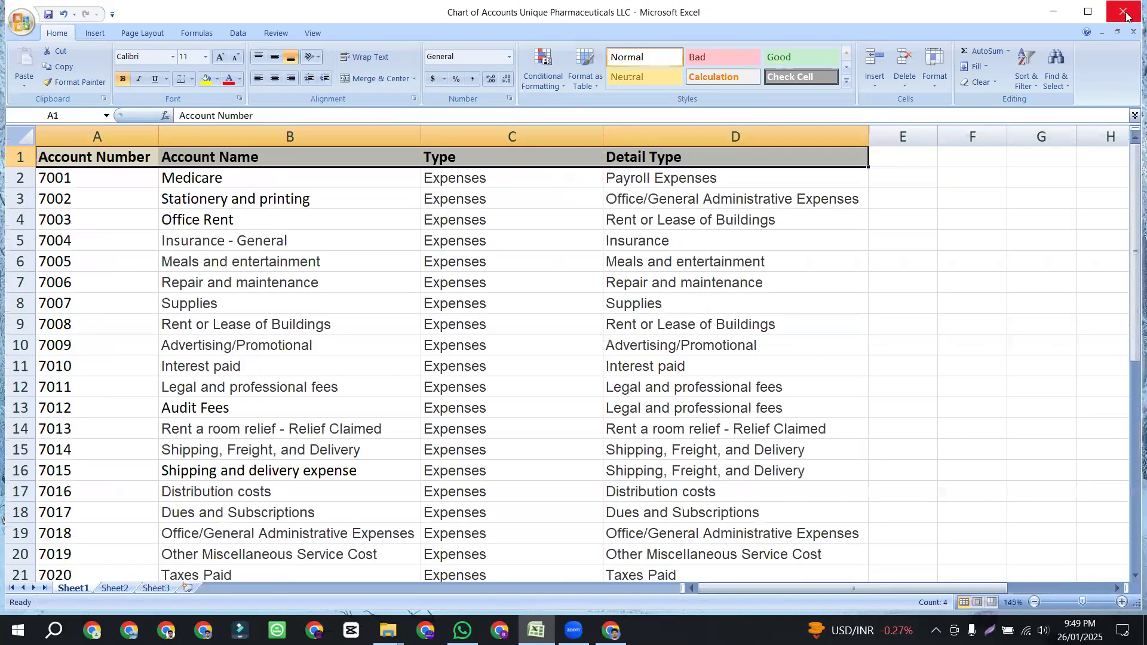
left_click(1124, 12)
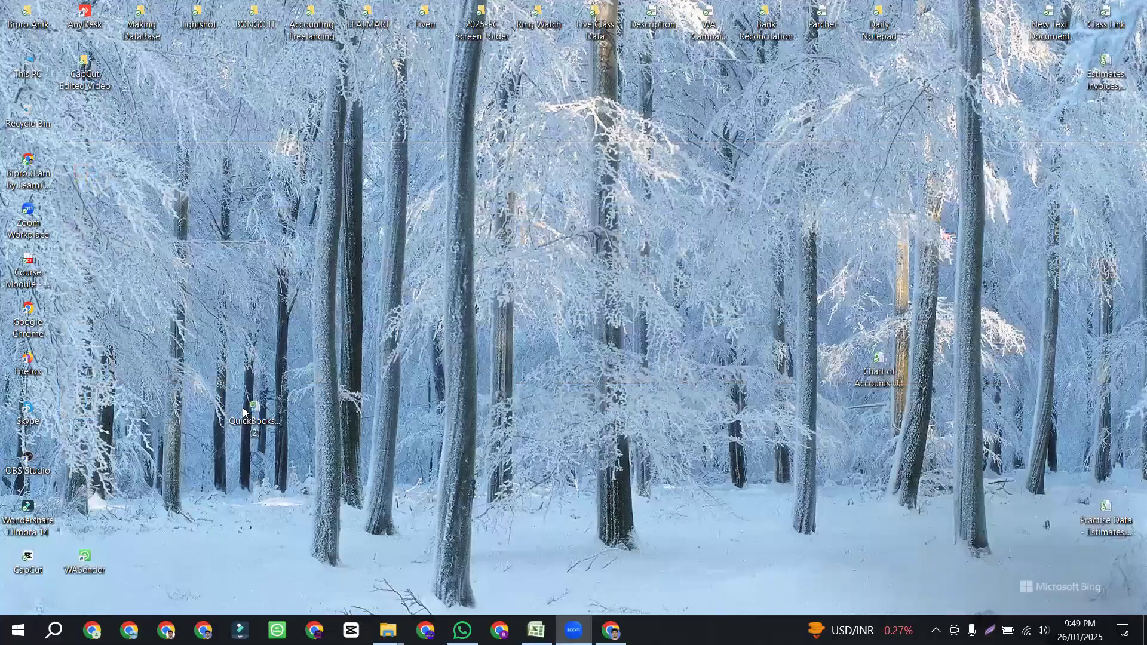
double_click(245, 412)
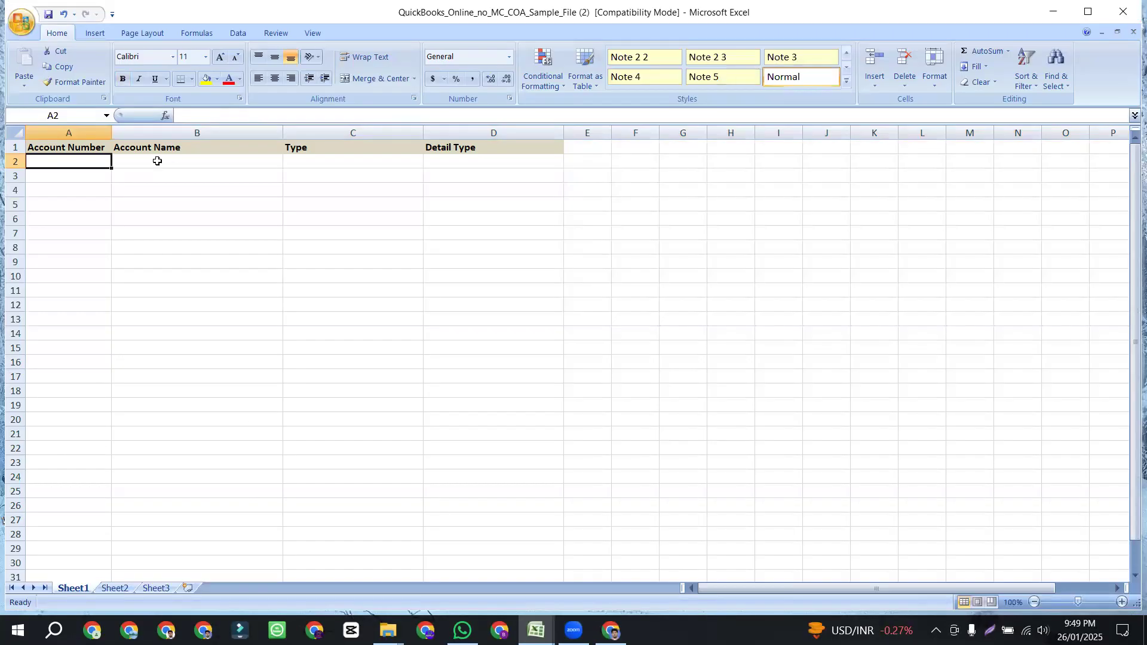
- Check the empty range A2:D13 beneath the sample file's headers and minimize the workbook
left_click(90, 176)
left_click(72, 190)
left_click_drag(83, 165, 510, 320)
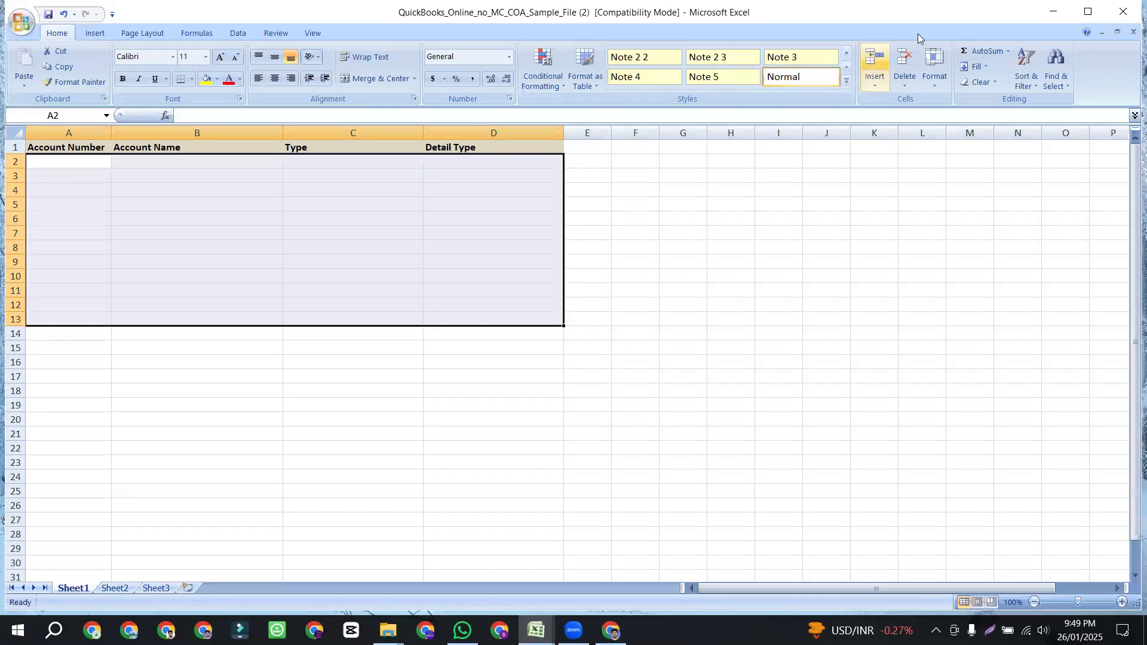
left_click(1054, 13)
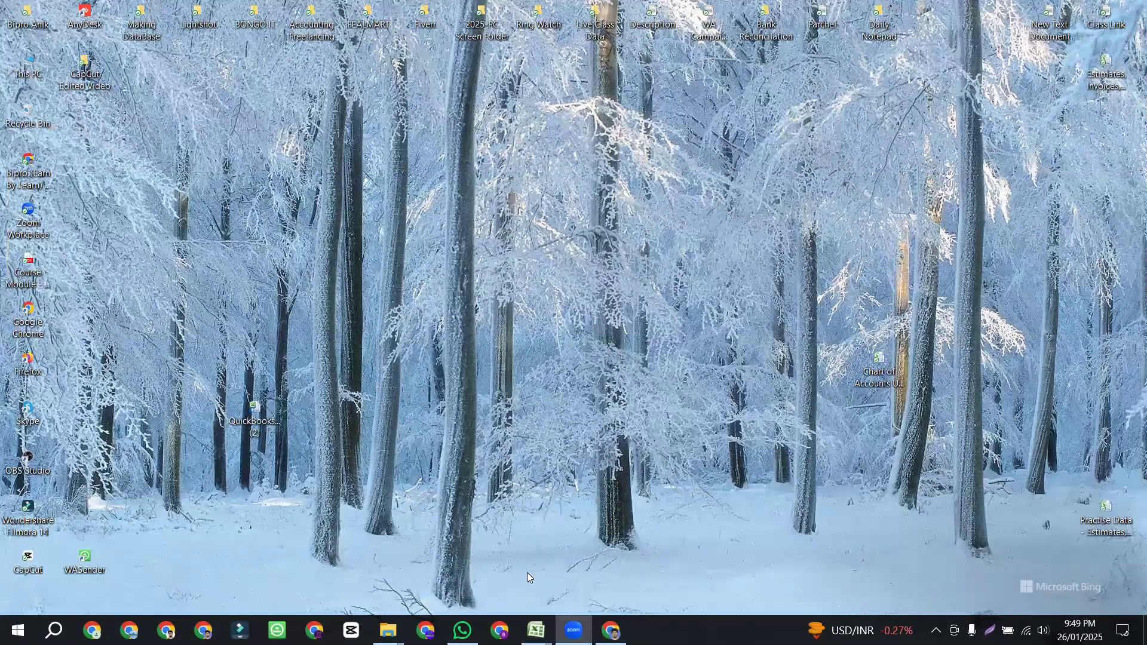
- Switch to the Chart of Accounts Unique Pharmaceuticals LLC workbook and review its account entries in A2:D39 and the Account Number column
left_click(535, 630)
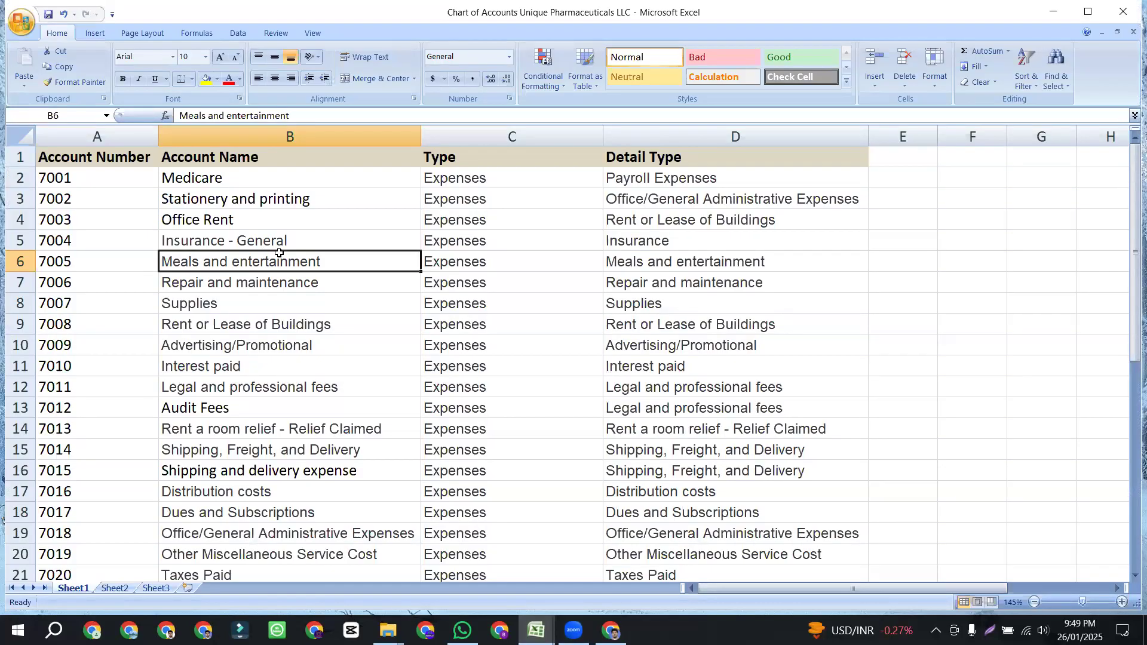
left_click_drag(78, 178, 723, 496)
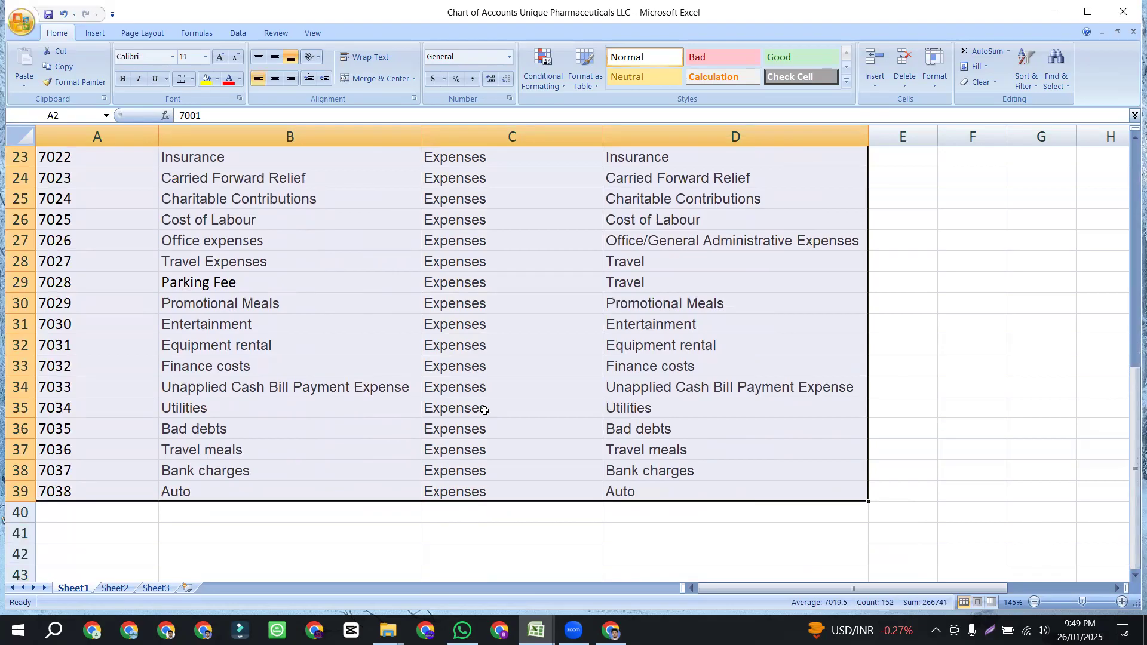
scroll(484, 410, "up", 7)
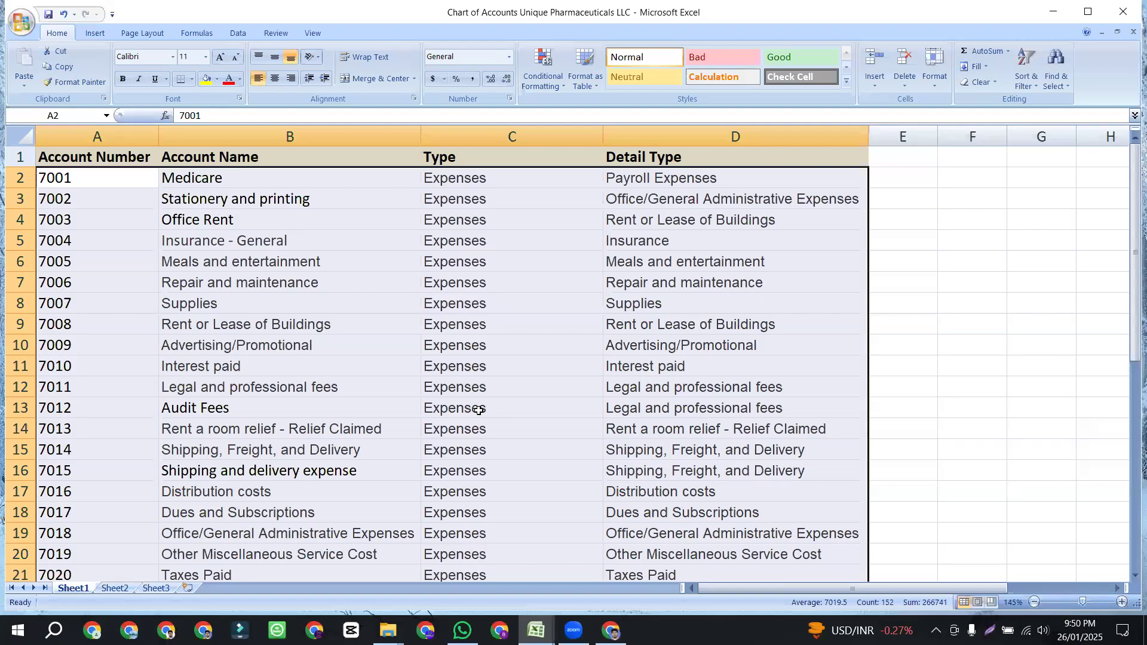
left_click(391, 410)
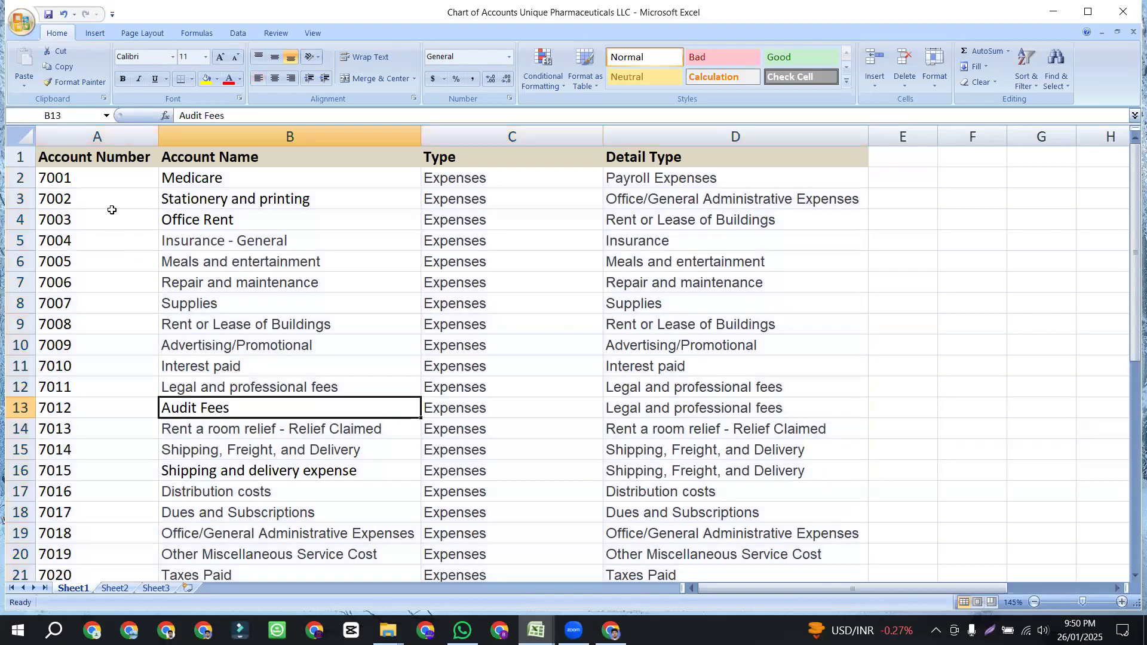
left_click(90, 176)
left_click(91, 156)
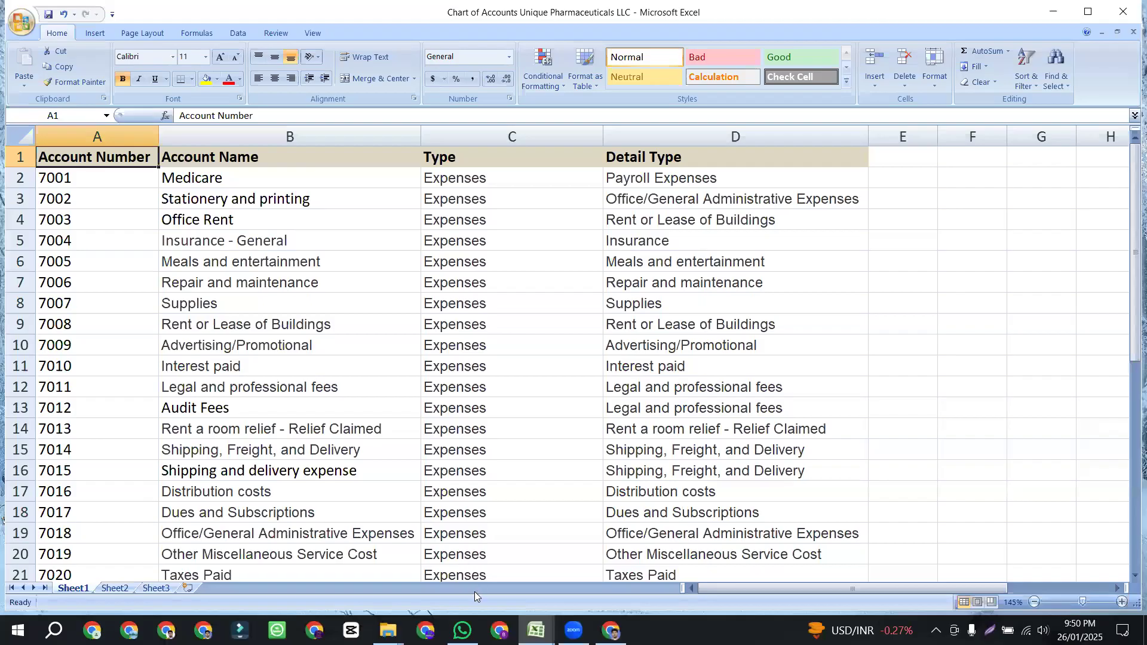
- Return to the QuickBooks sample file at 130% zoom and select the empty Account Number cells starting at A2
left_click(535, 630)
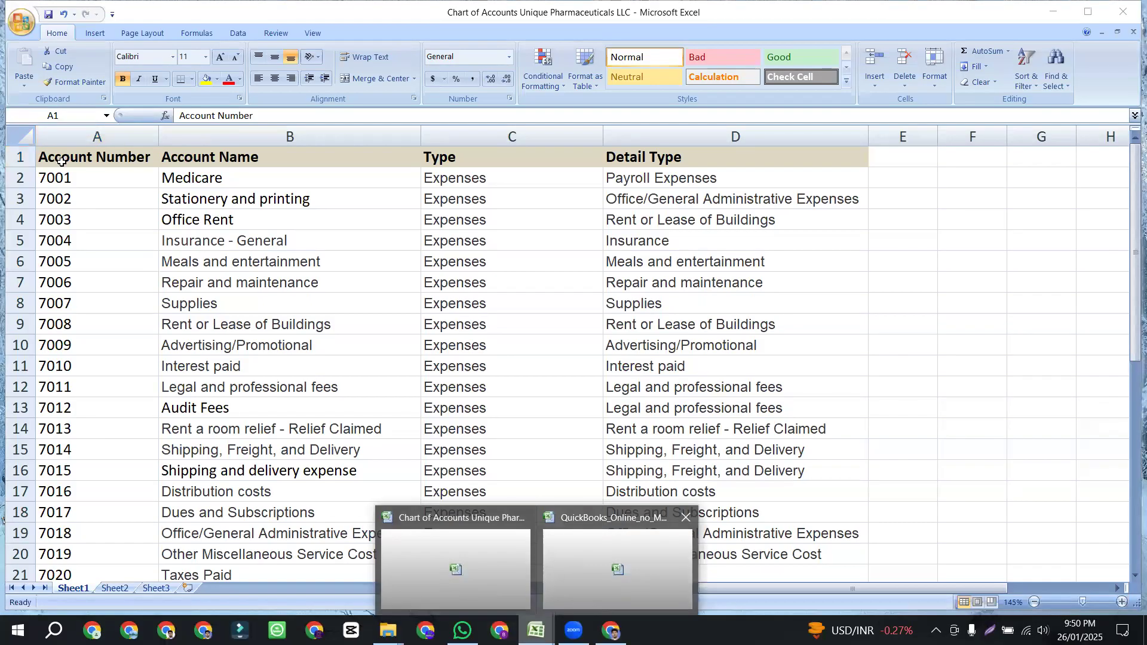
left_click_drag(61, 161, 58, 484)
scroll(206, 459, "up", 2)
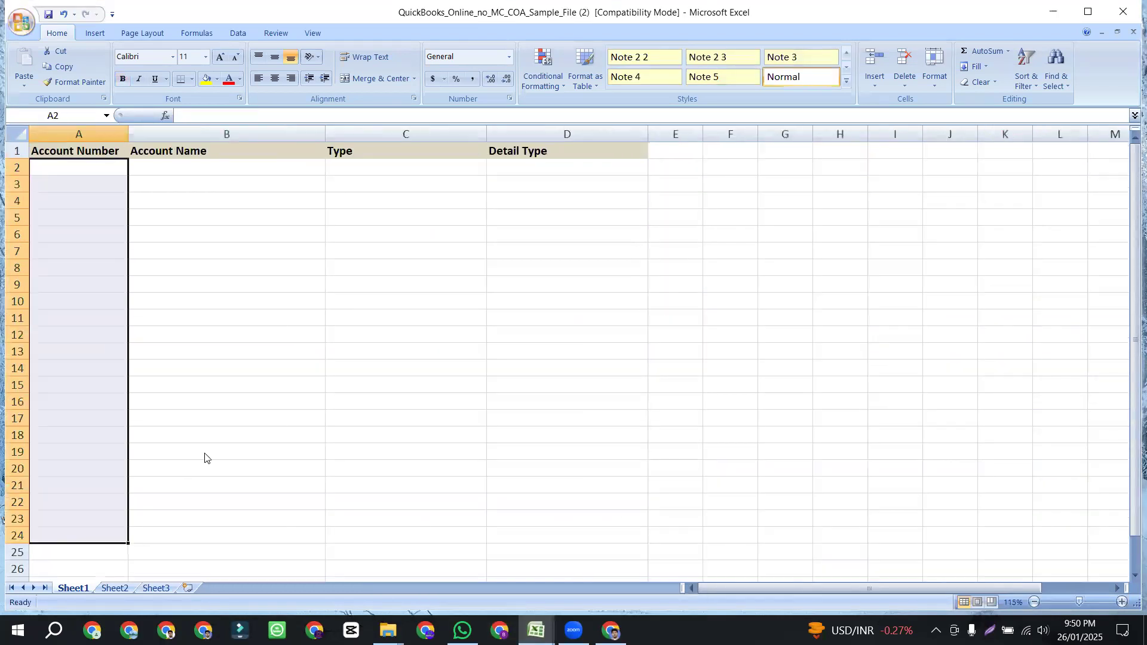
scroll(203, 453, "up", 1)
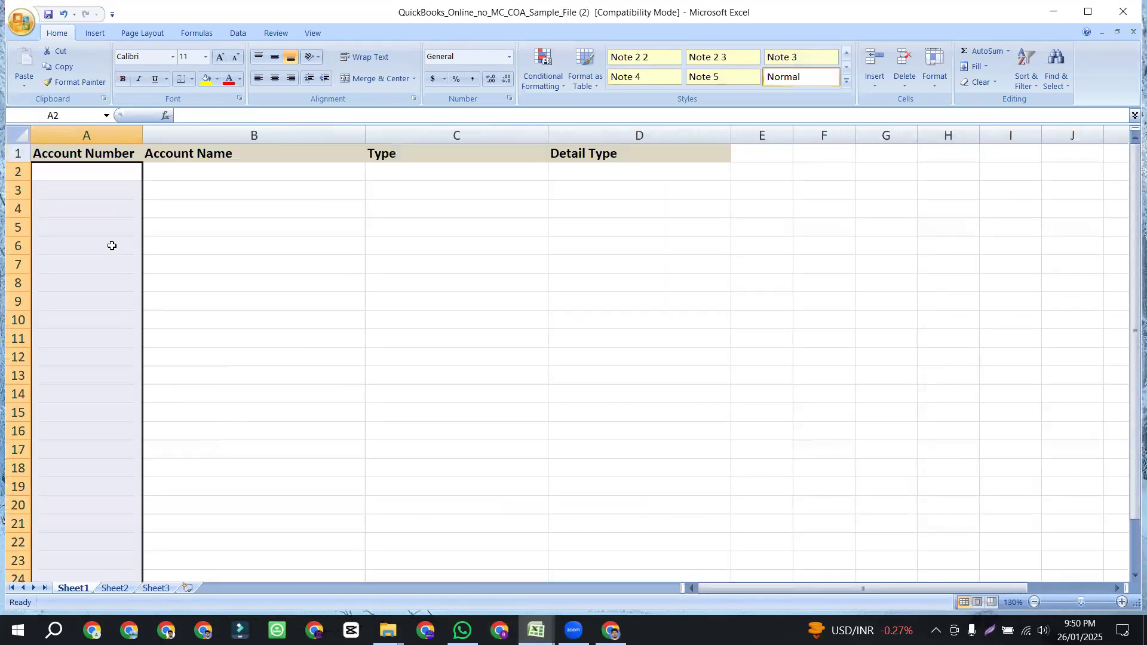
left_click(90, 190)
left_click_drag(83, 172, 99, 509)
- Copy the account numbers in A2:A39 of the Chart of Accounts Unique Pharmaceuticals LLC workbook
left_click(535, 630)
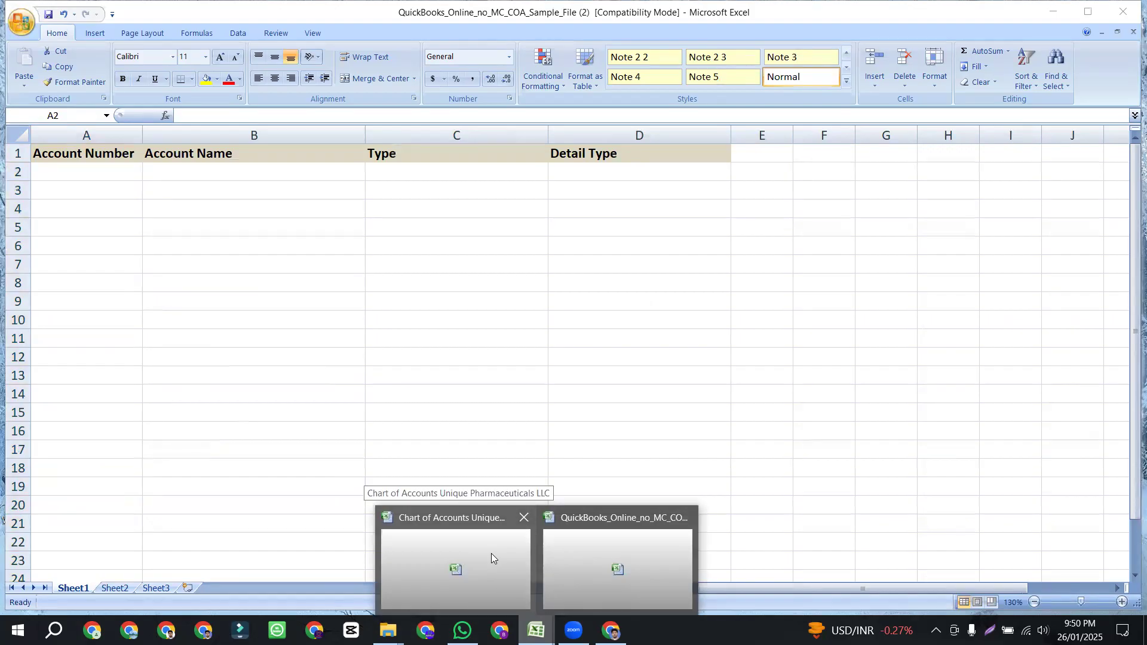
left_click(491, 553)
left_click_drag(79, 178, 106, 530)
key("ctrl+c")
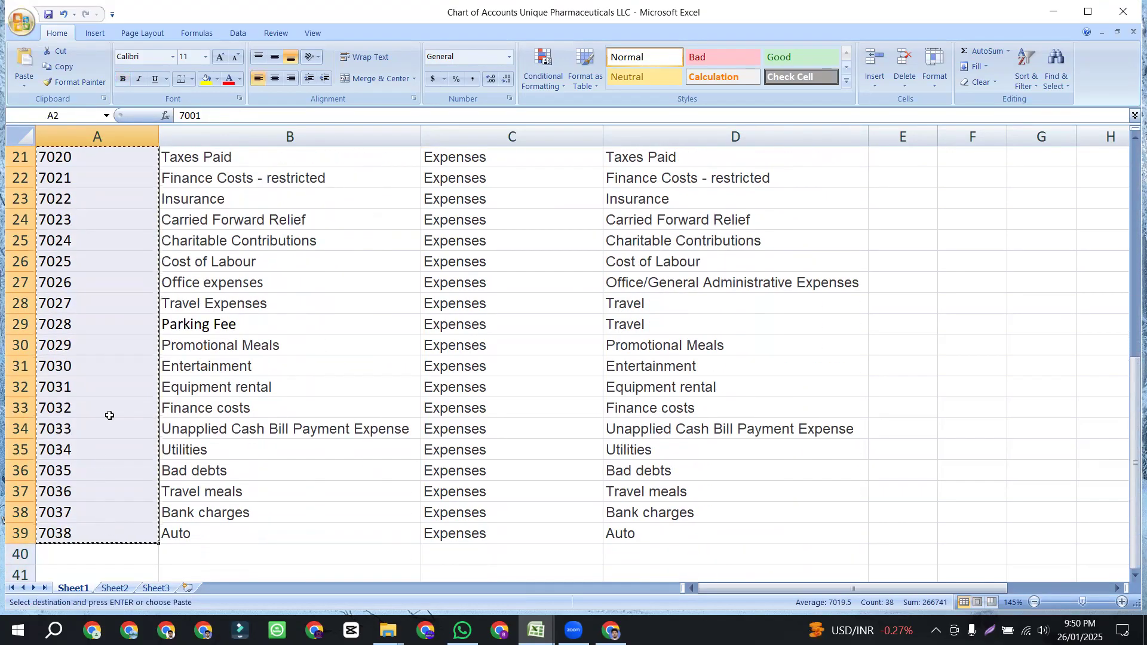
scroll(105, 418, "up", 7)
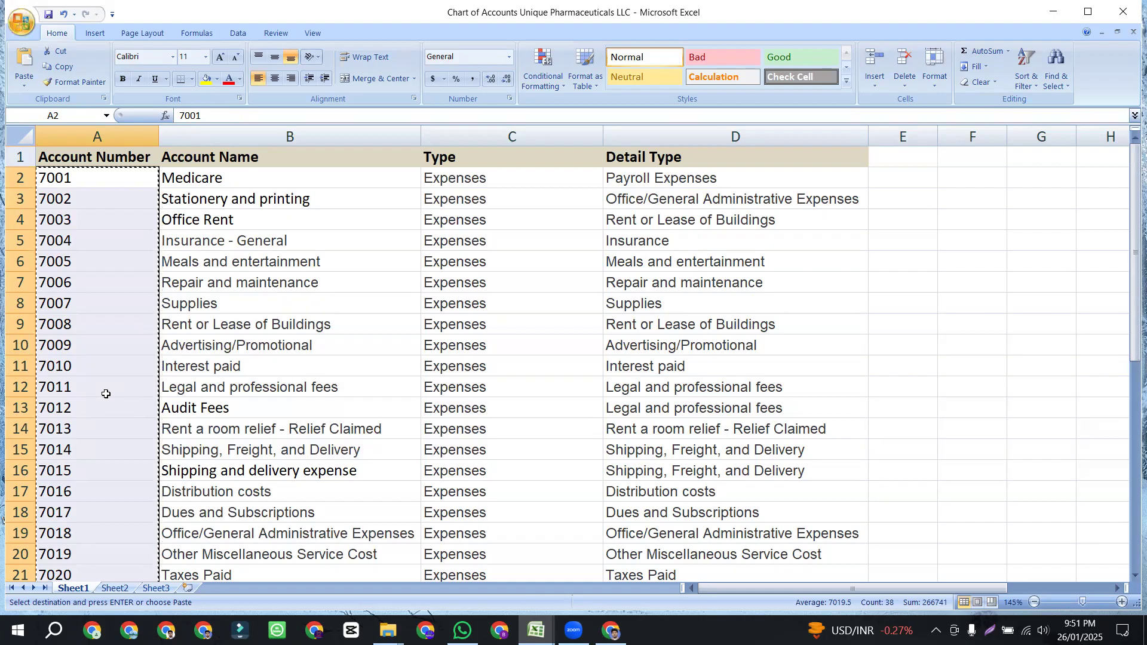
left_click_drag(96, 188, 101, 545)
scroll(99, 394, "up", 7)
- Paste the copied account numbers into the sample file's Account Number column from A2 and check the pasted list
mouse_move(536, 630)
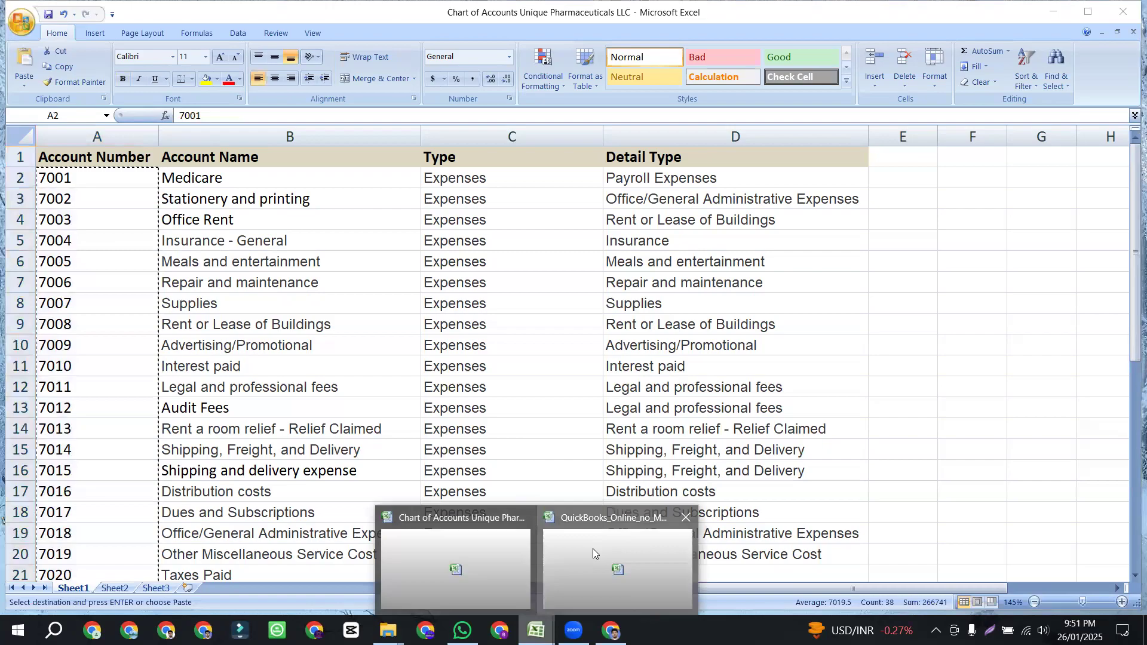
left_click(592, 549)
key("ctrl+v")
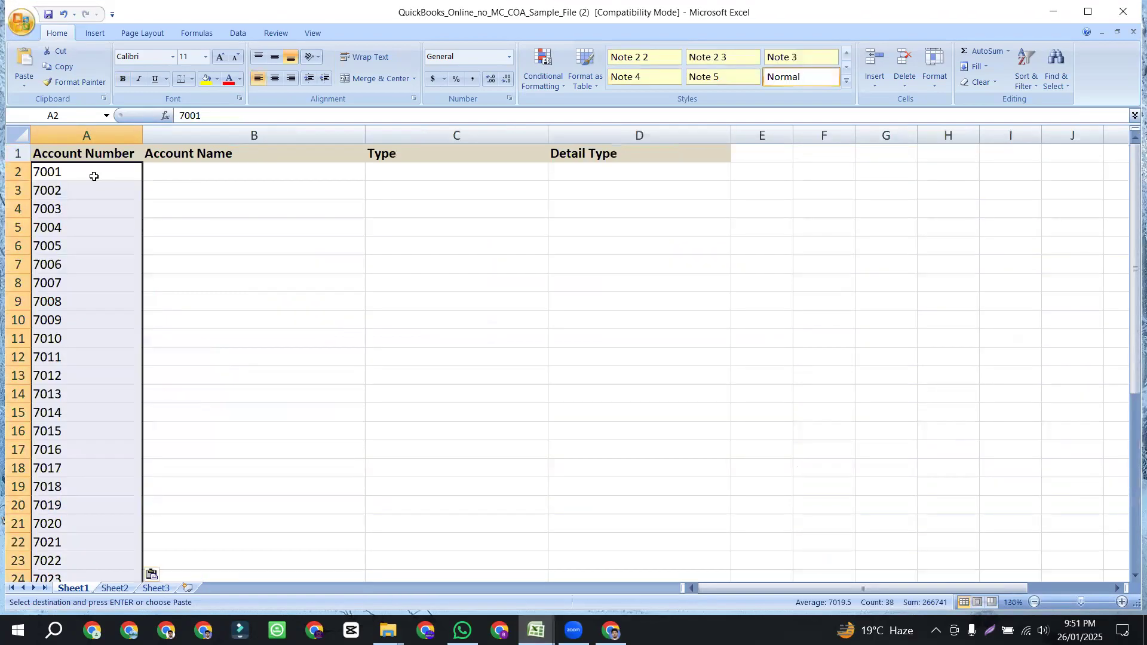
scroll(88, 233, "down", 7)
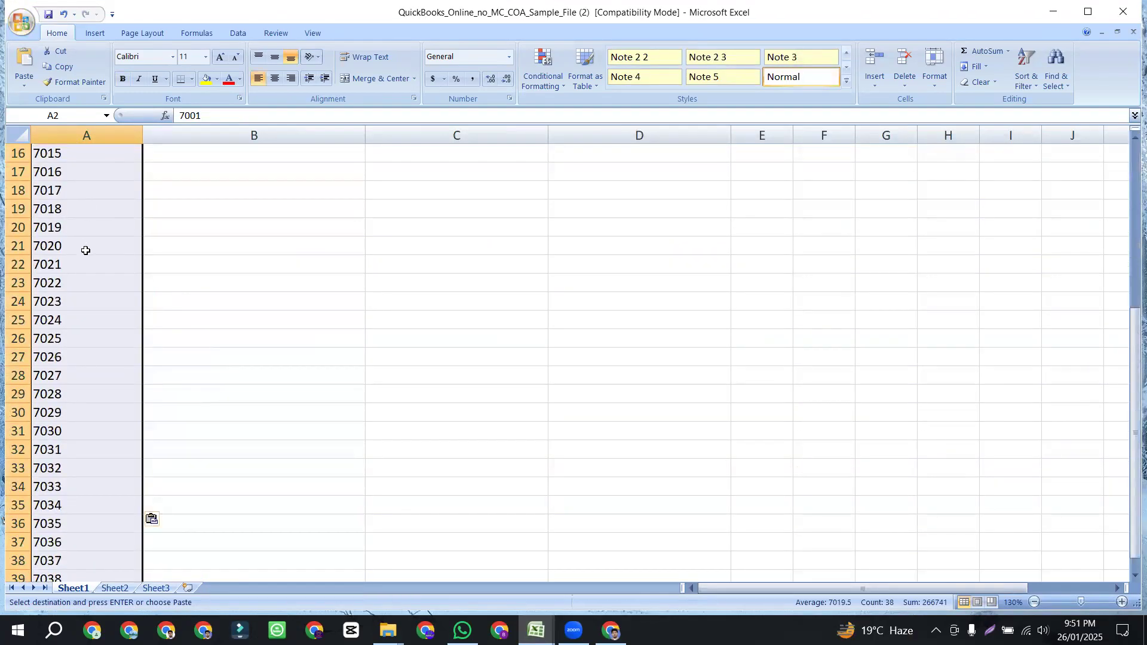
scroll(143, 430, "up", 7)
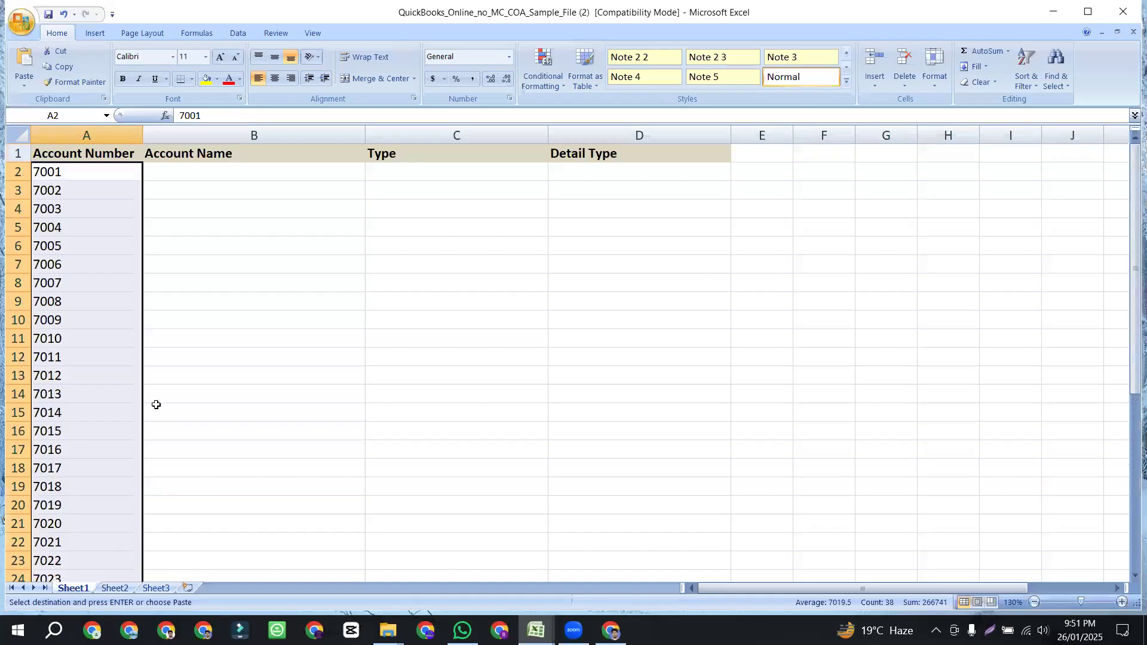
- Compare the sample file's Account Name column with the Account Name and Type headers in the Chart of Accounts workbook
left_click(188, 170)
left_click(191, 156)
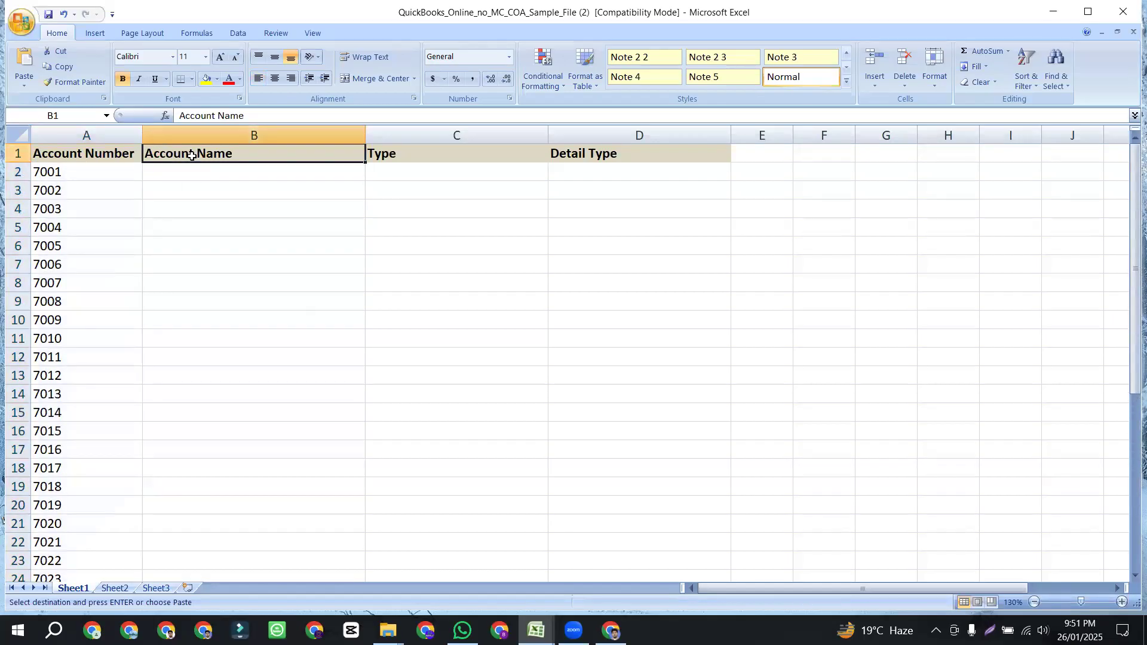
mouse_move(536, 630)
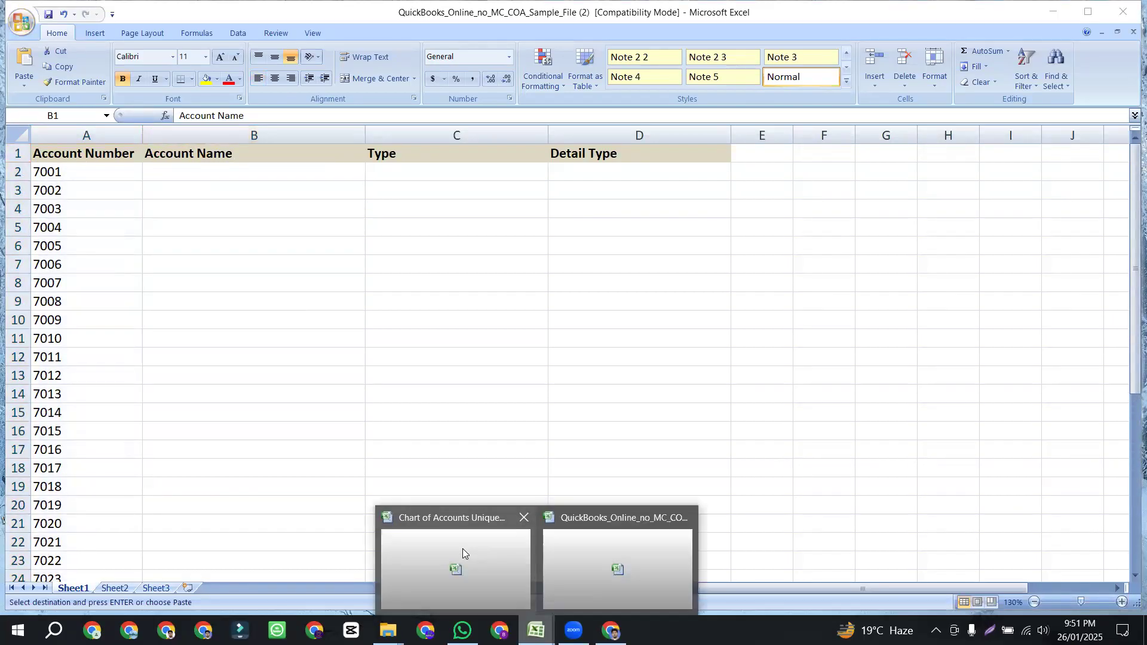
left_click(462, 548)
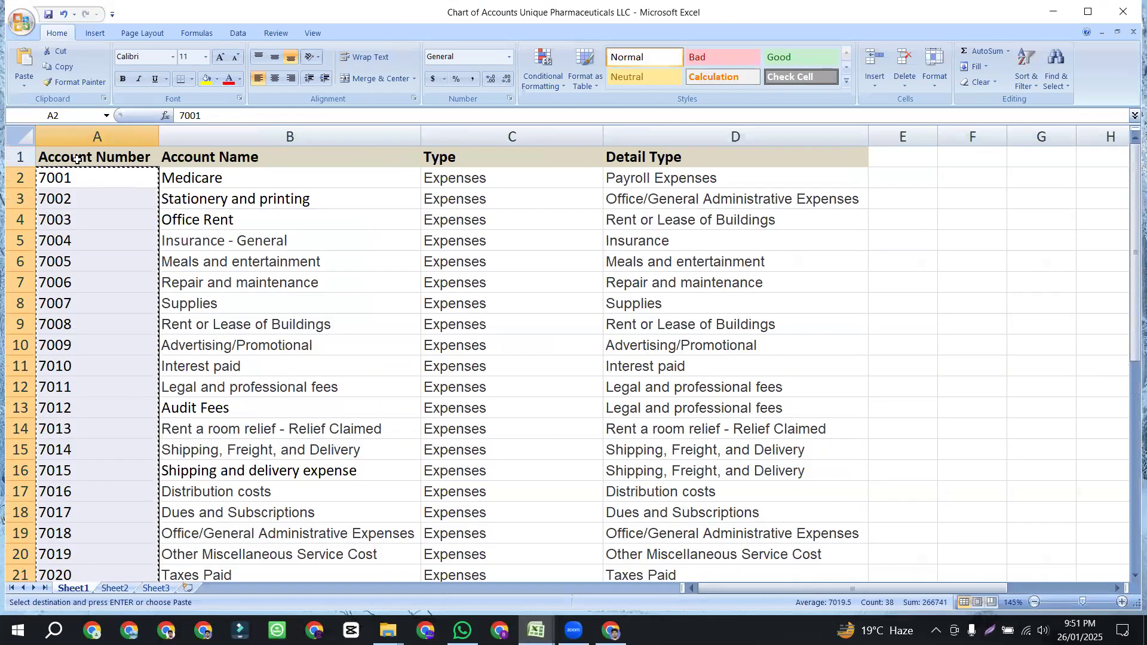
left_click(443, 166)
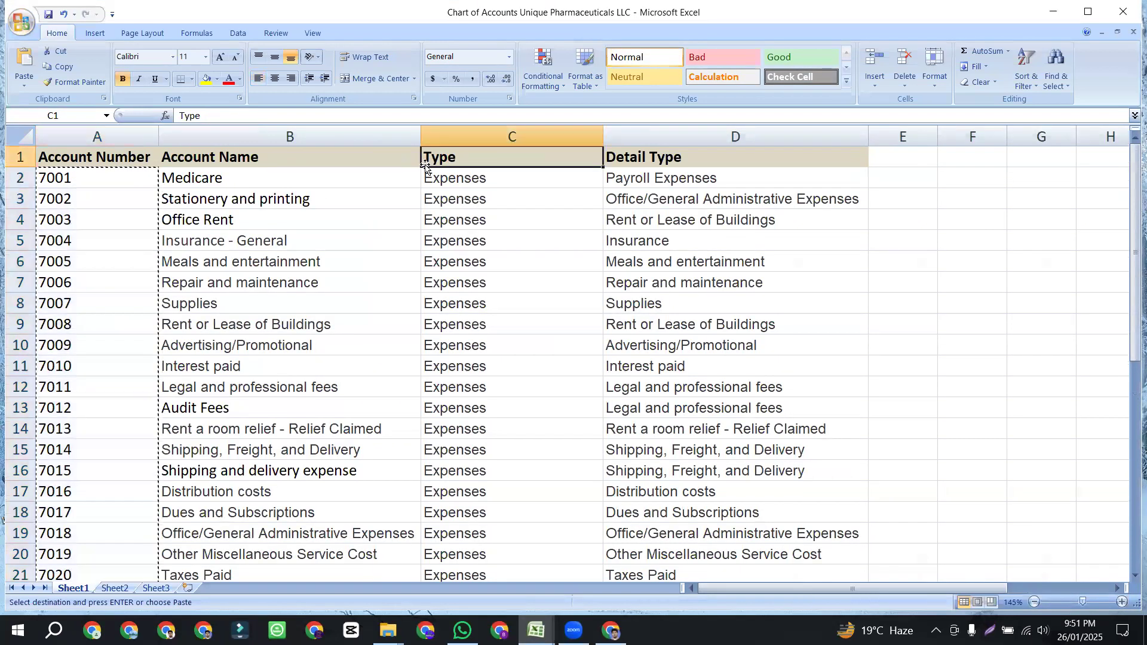
left_click(264, 159)
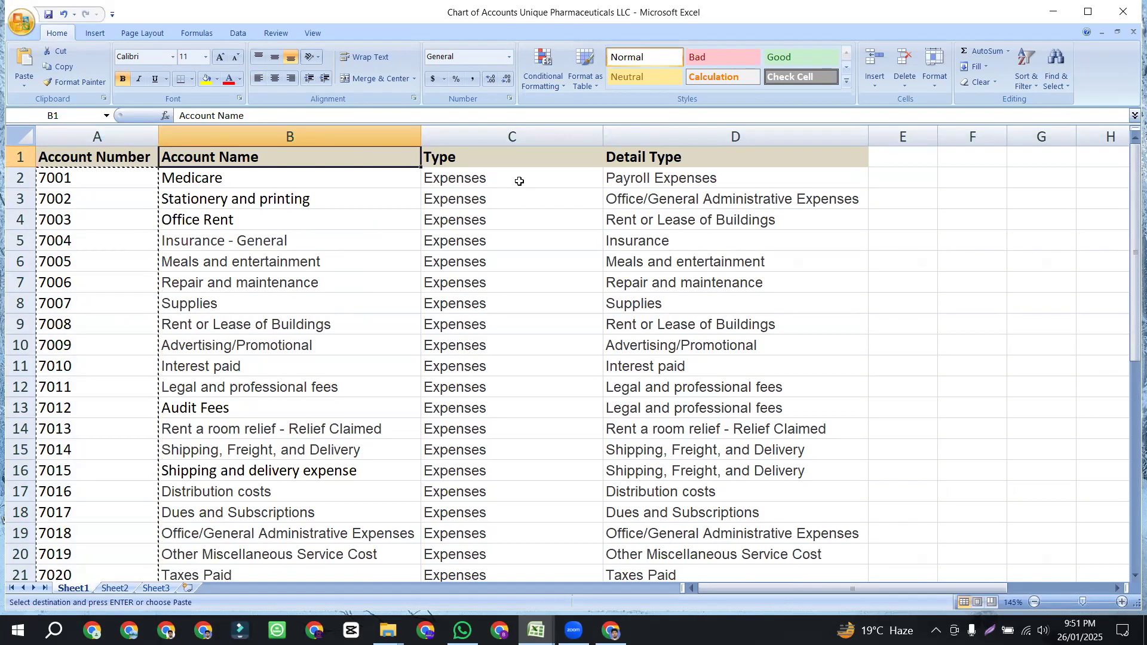
- Copy the account names in B2:B39 of the Chart of Accounts workbook into the sample file's Account Name column from B2
left_click(246, 178)
left_click_drag(246, 178, 257, 537)
key("ctrl+c")
scroll(272, 442, "up", 7)
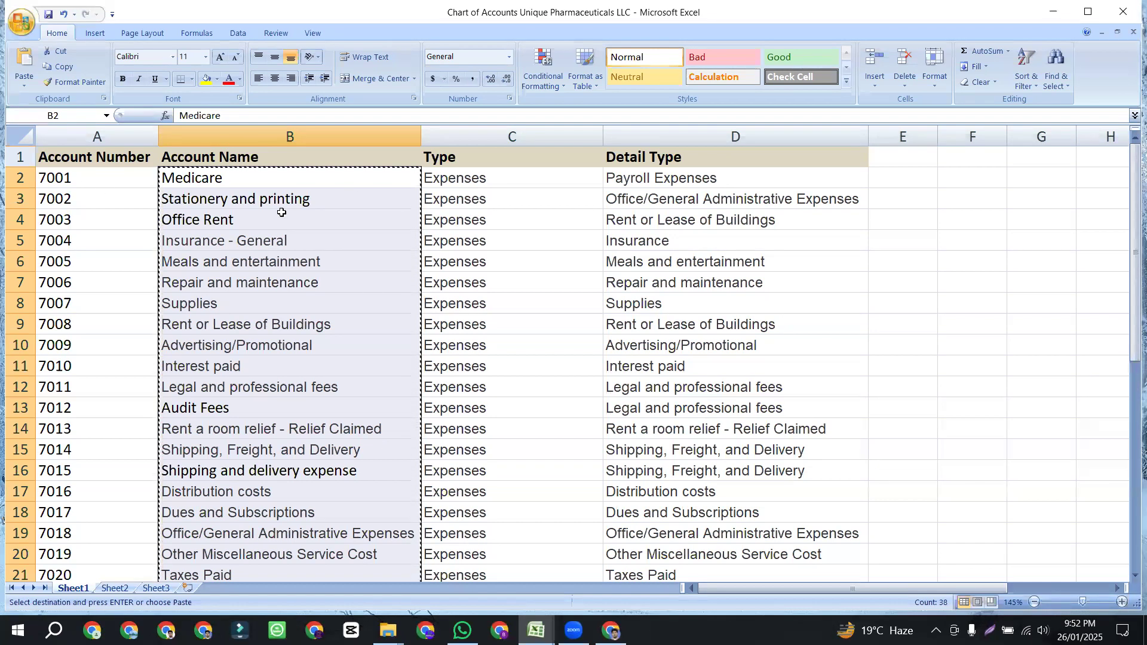
scroll(281, 213, "down", 6)
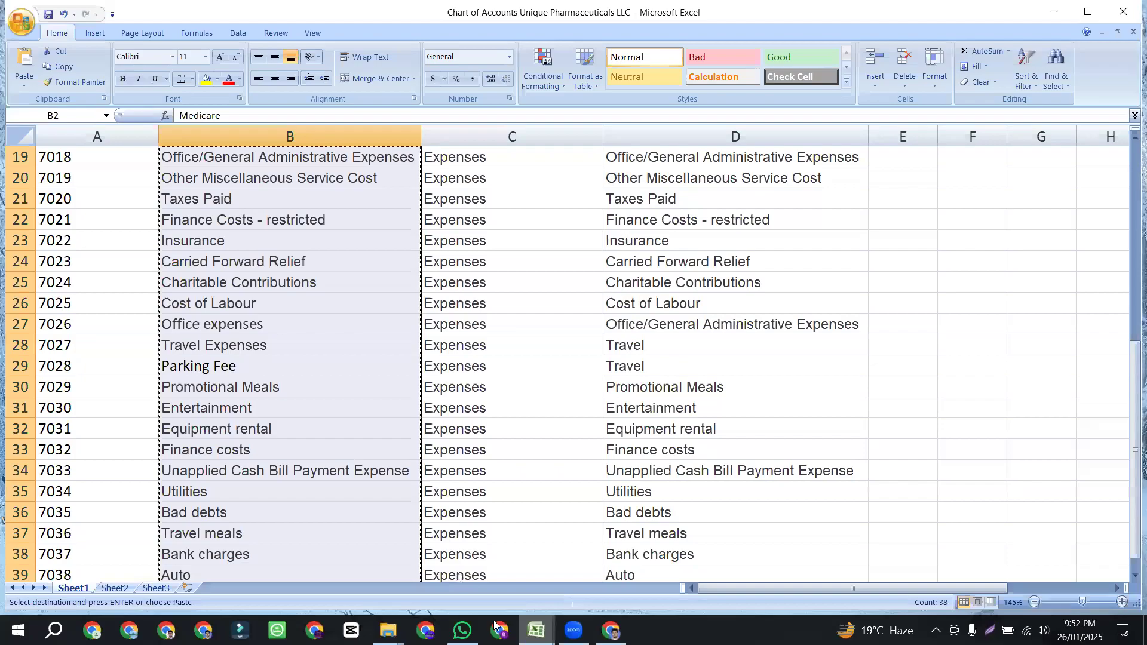
mouse_move(536, 630)
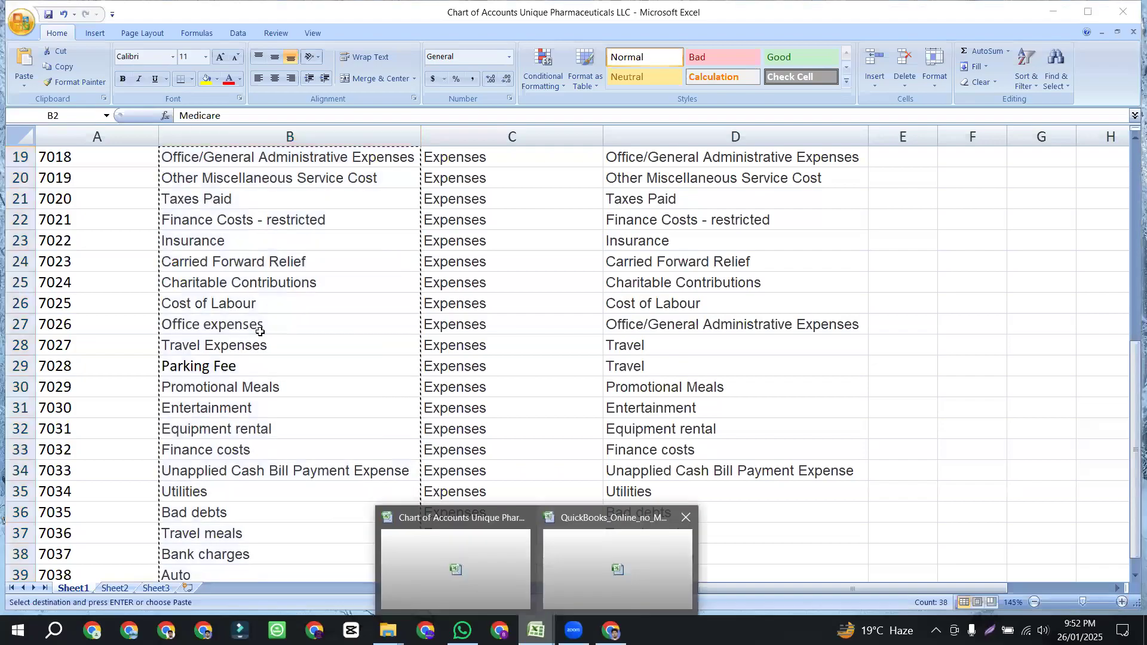
key("ctrl+Tab")
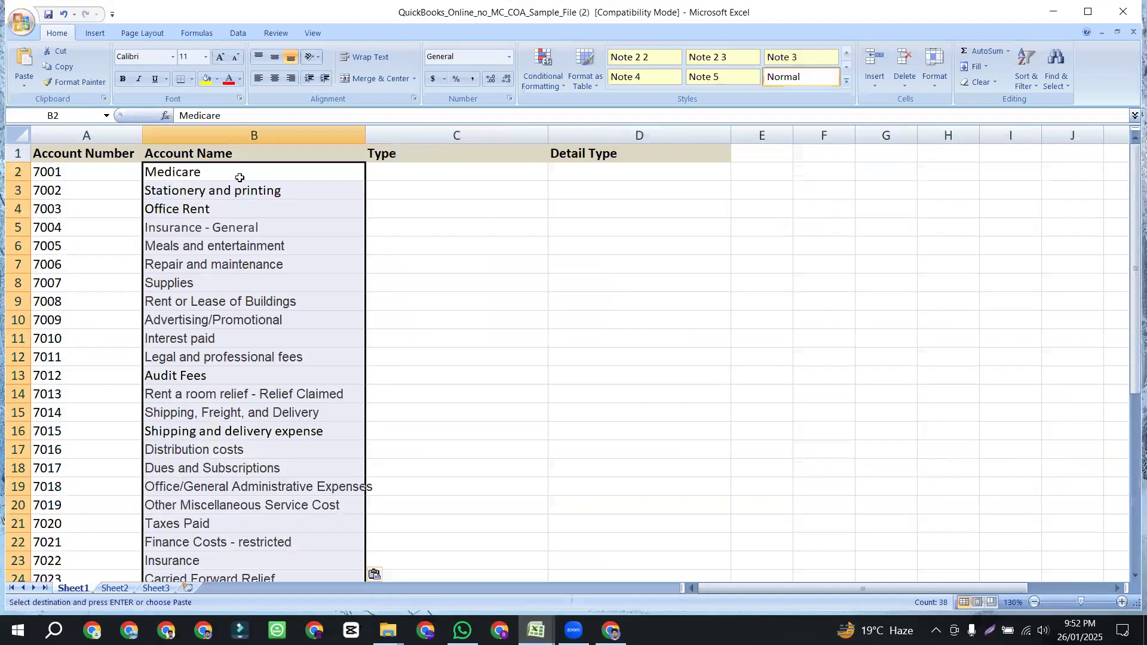
- Copy the Type entries in C2:C39 of the Chart of Accounts Unique Pharmaceuticals LLC workbook
left_click(400, 170)
left_click_drag(397, 157, 433, 481)
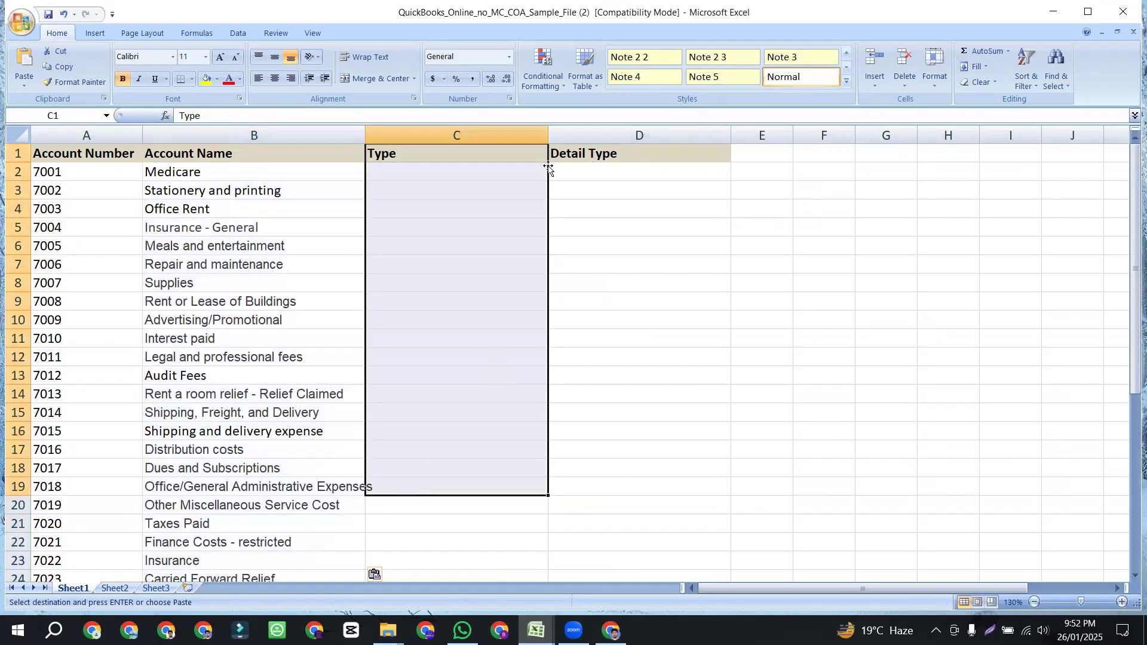
left_click(449, 157)
left_click(614, 158)
left_click_drag(448, 157, 624, 382)
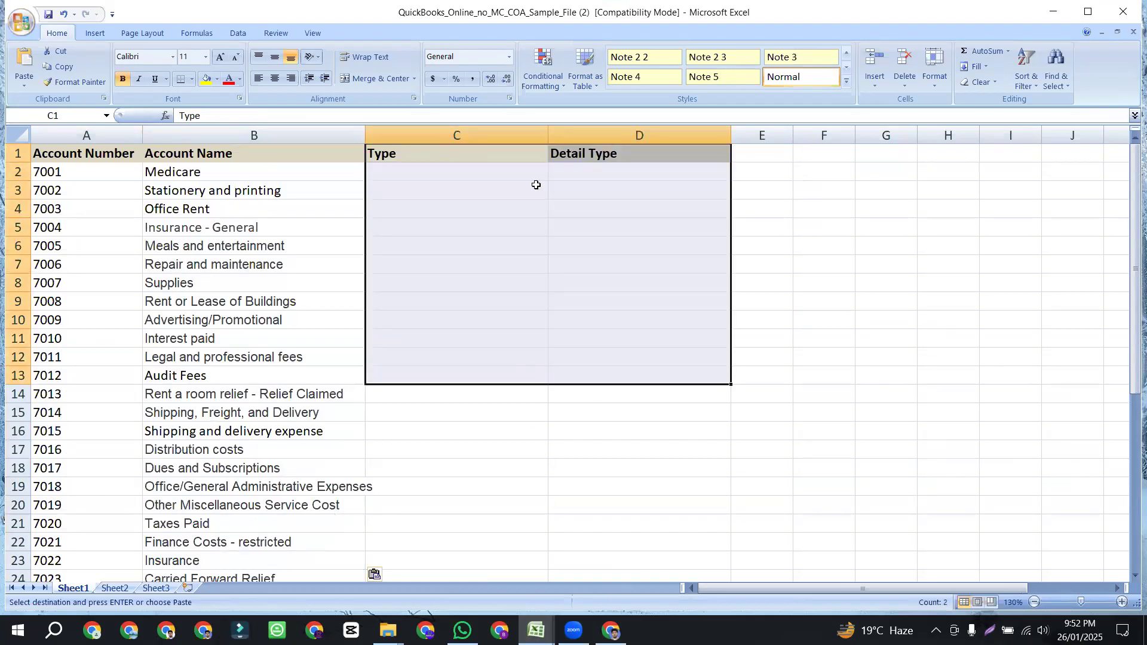
key("alt+Tab")
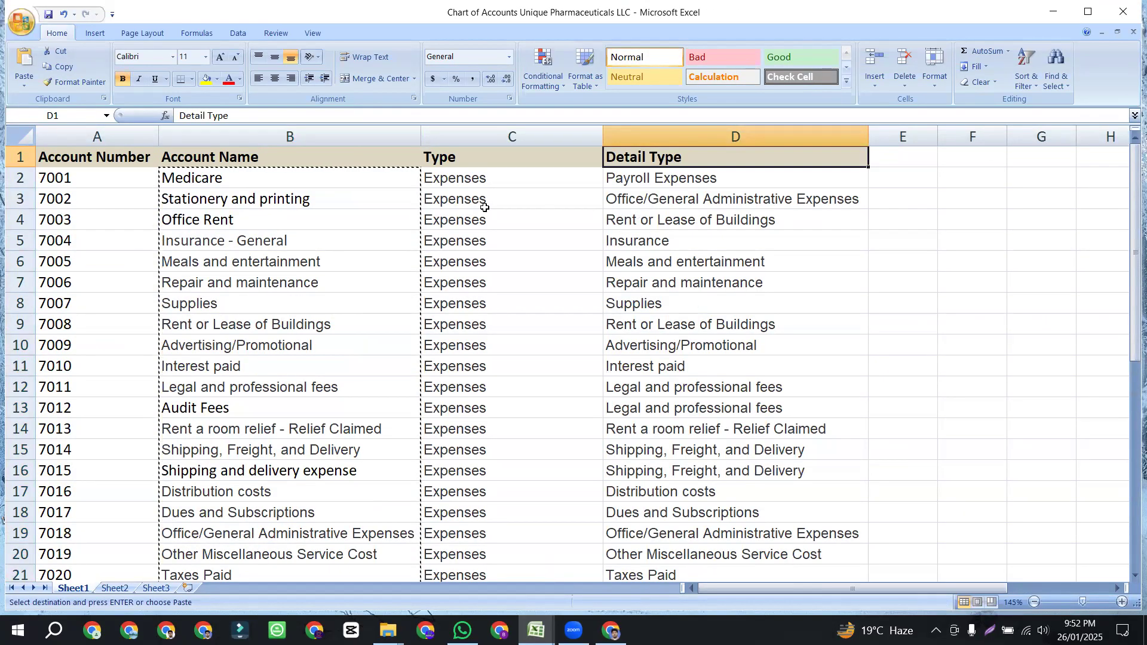
left_click_drag(512, 177, 501, 502)
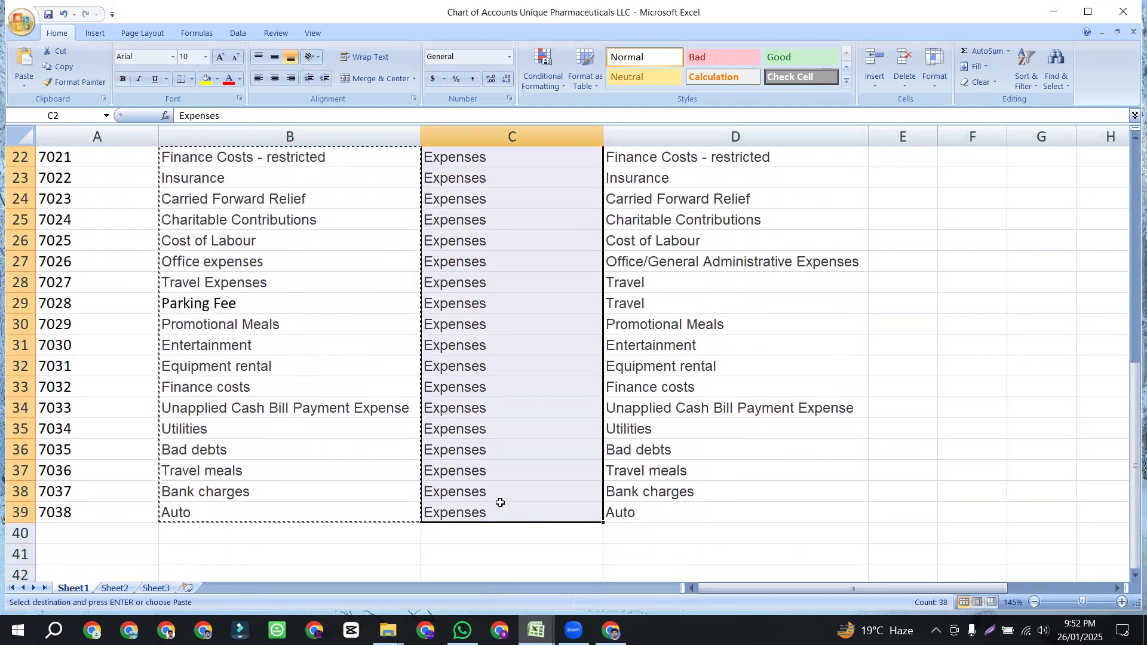
key("ctrl+c")
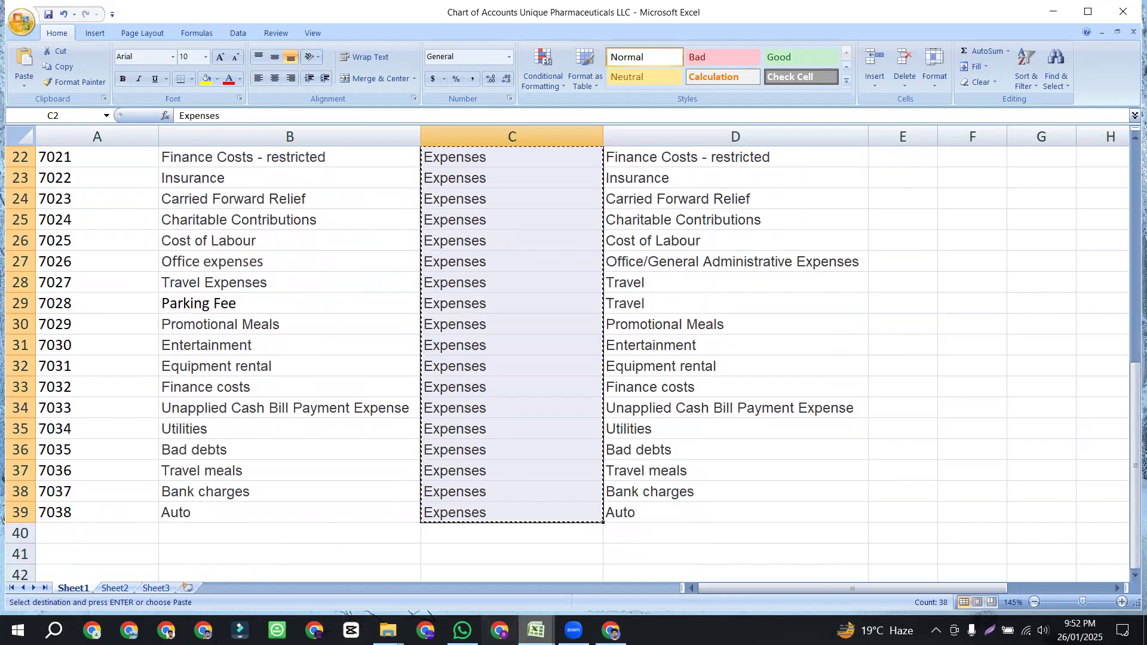
- Paste the copied account types into the QuickBooks sample file's Type column, starting at C2
mouse_move(535, 631)
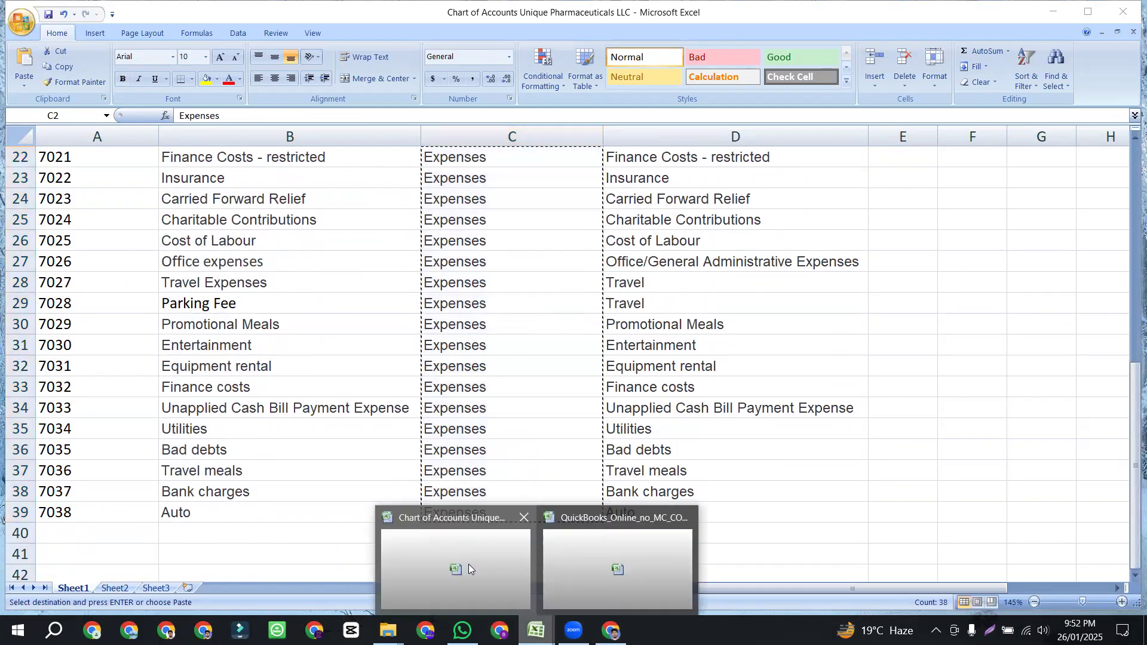
left_click(580, 549)
left_click(455, 172)
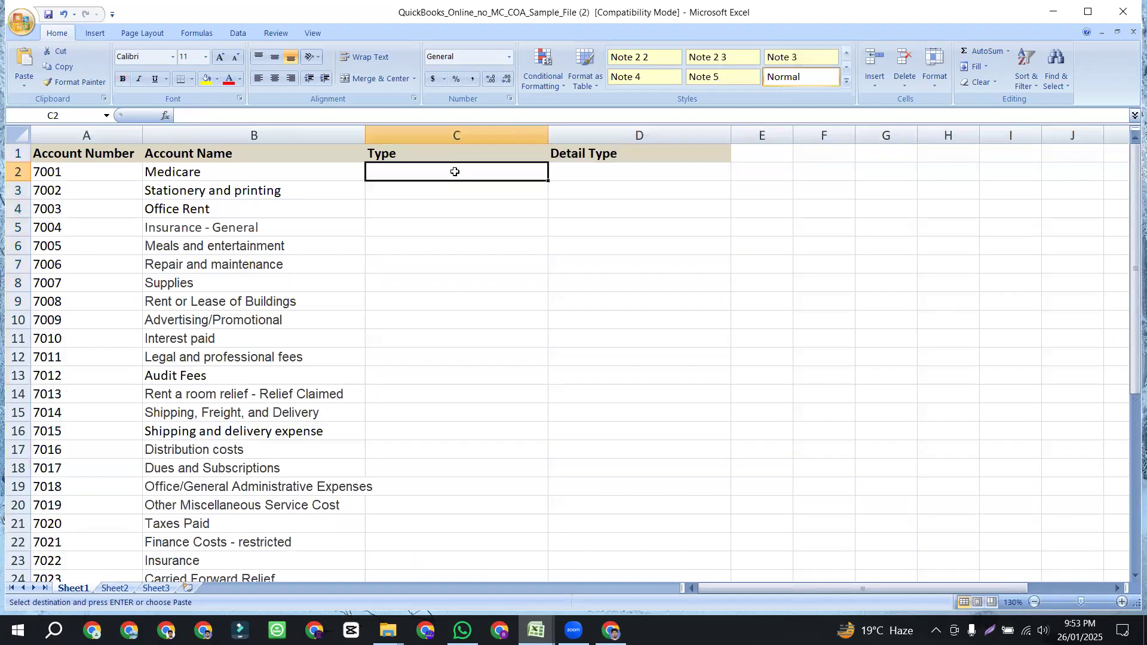
key("ctrl+v")
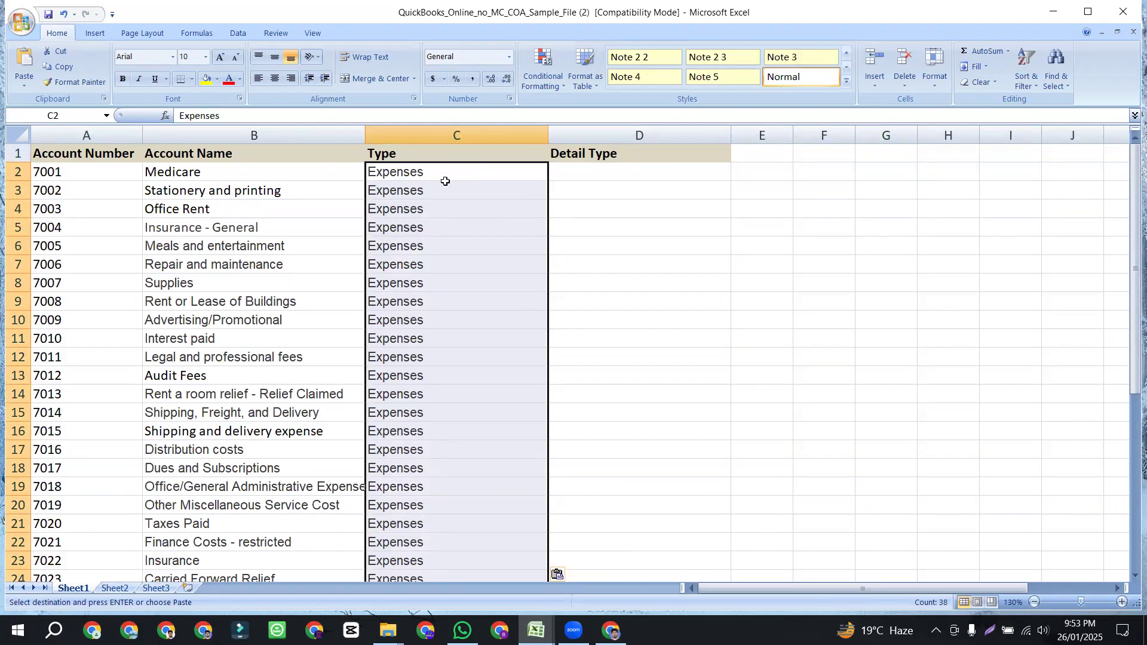
left_click(438, 170)
- Copy the Detail Type entries in D2:D39 of the Chart of Accounts workbook
left_click(597, 174)
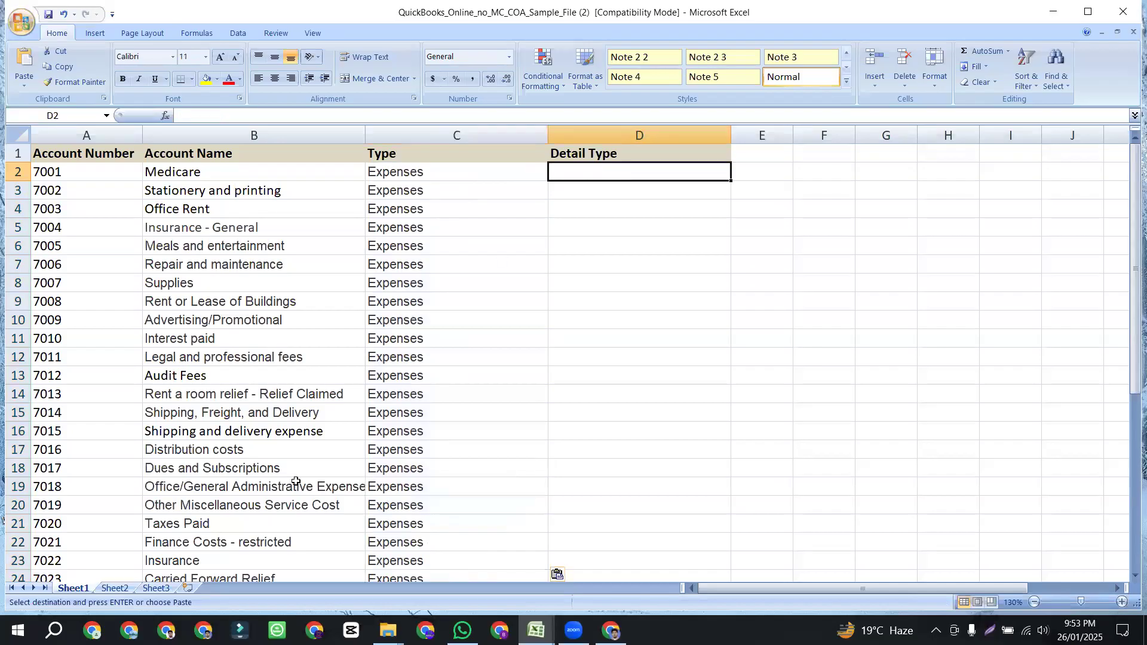
left_click(536, 630)
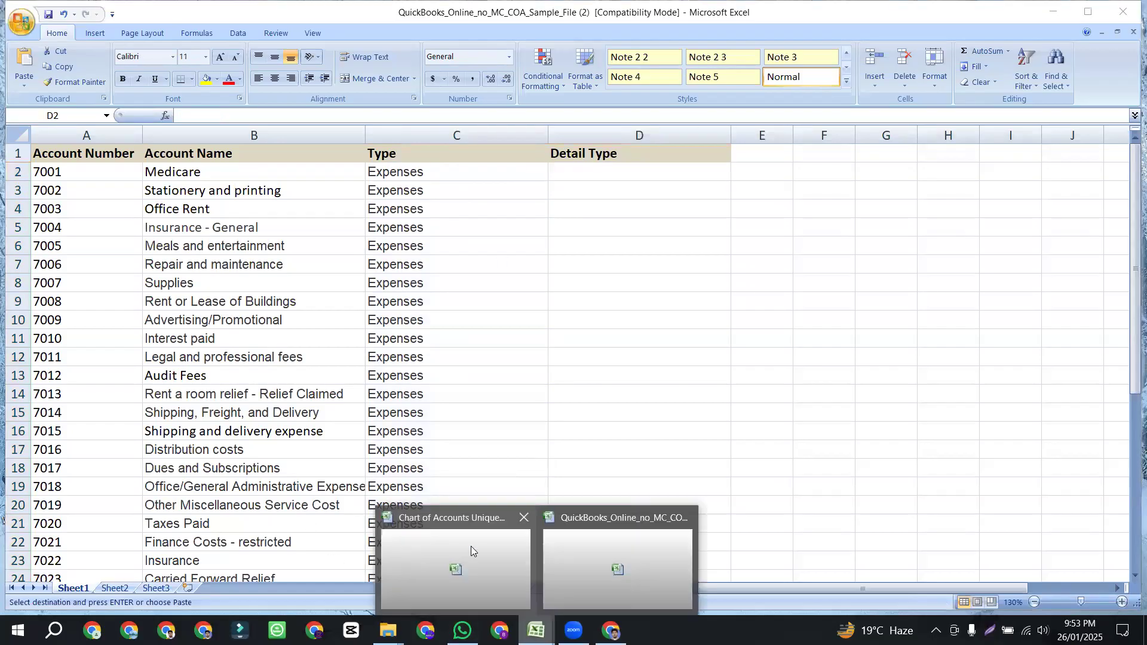
left_click(471, 550)
scroll(600, 302, "up", 7)
left_click_drag(653, 177, 653, 531)
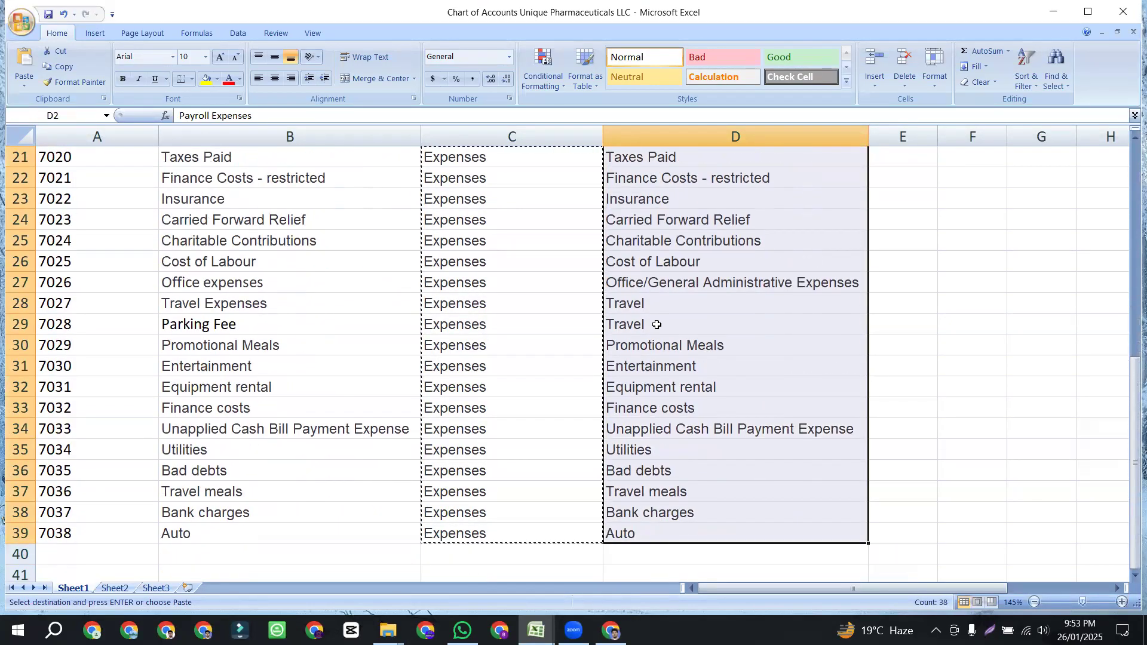
right_click(656, 324)
left_click(690, 351)
scroll(538, 478, "up", 7)
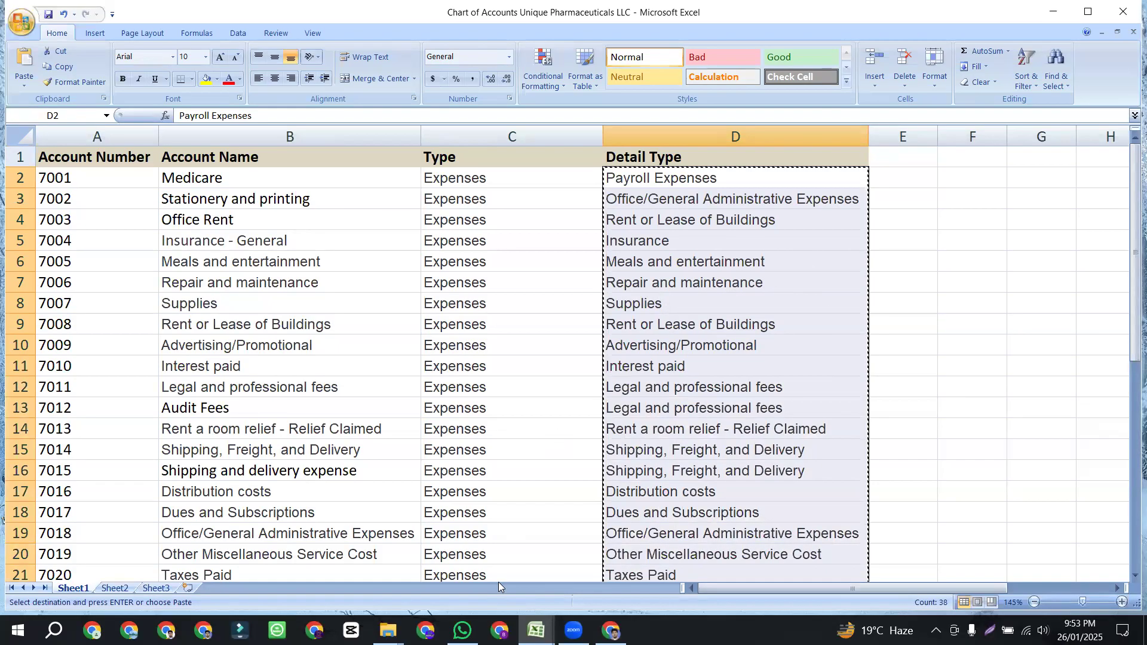
- Paste the copied detail types into the sample file from D2 and widen column D to fit its longest entries
left_click(533, 628)
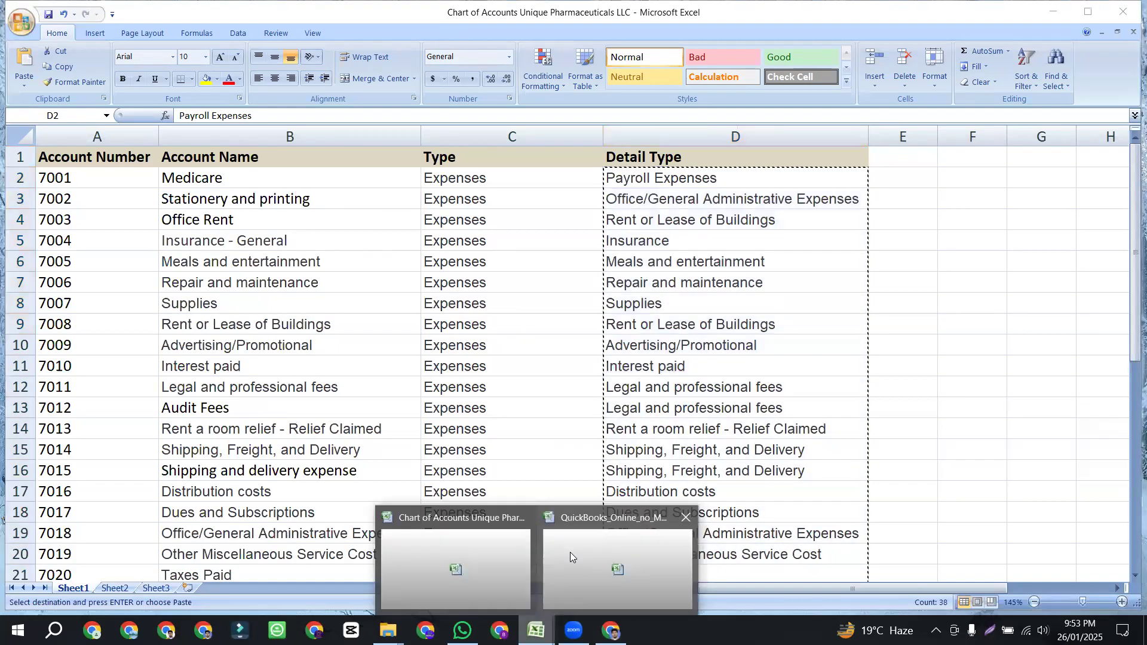
right_click(602, 171)
left_click(621, 217)
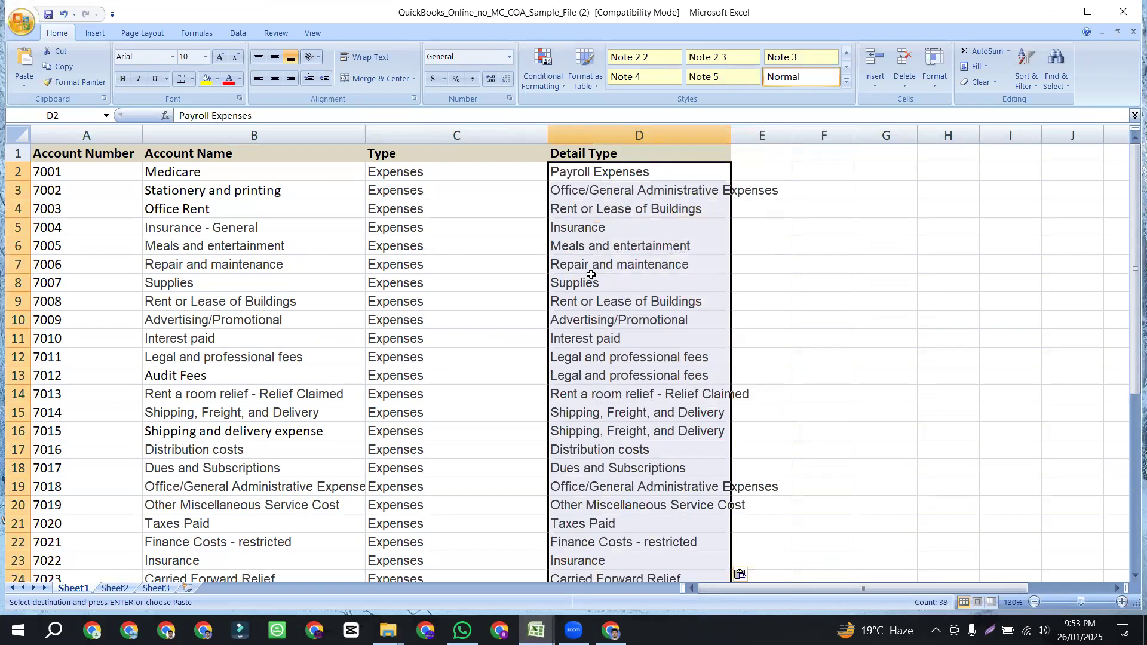
left_click_drag(732, 136, 797, 138)
- Check all four columns of the filled sample file, from the headers through the last account in row 39
left_click(110, 160)
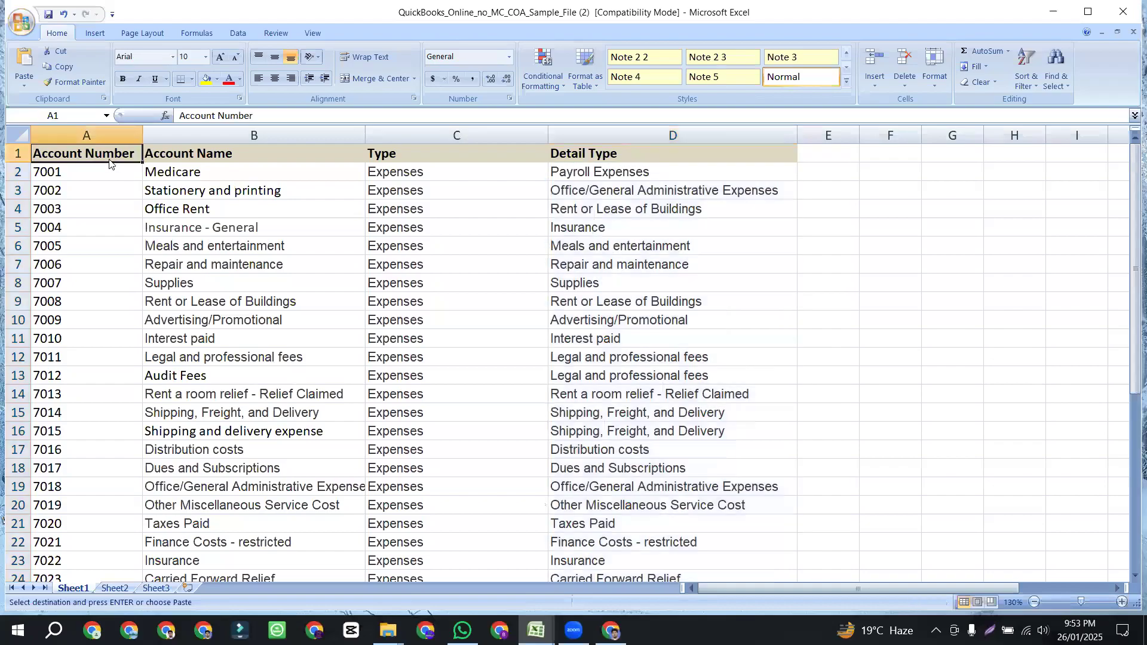
left_click(72, 170)
left_click(208, 159)
left_click(208, 178)
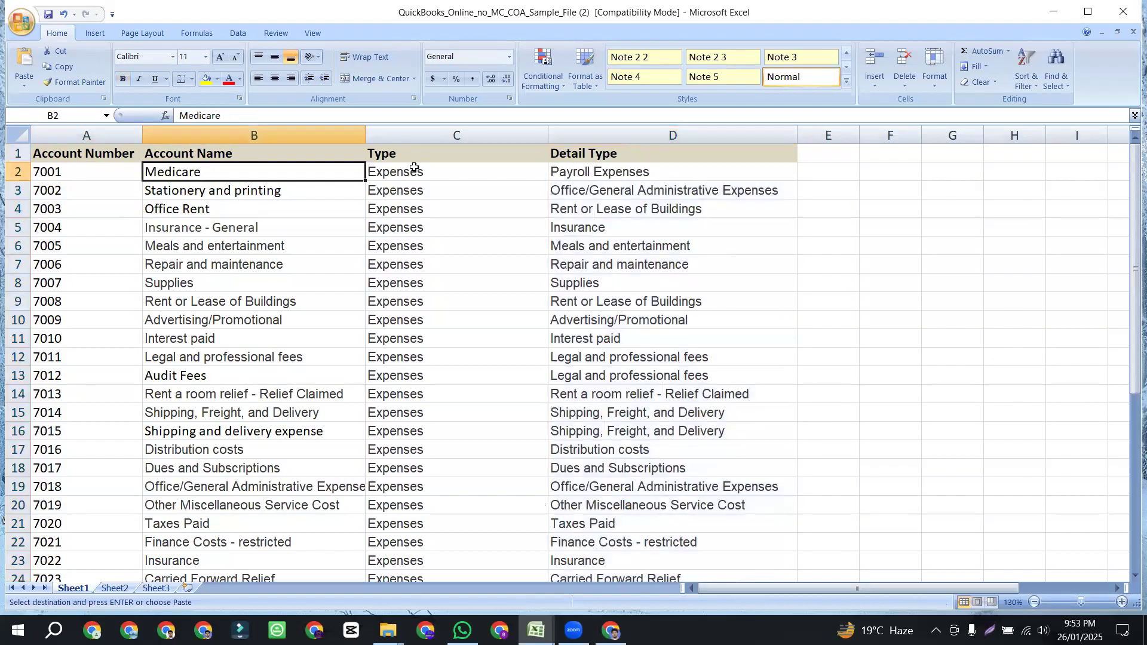
left_click(415, 157)
left_click(414, 177)
left_click(568, 156)
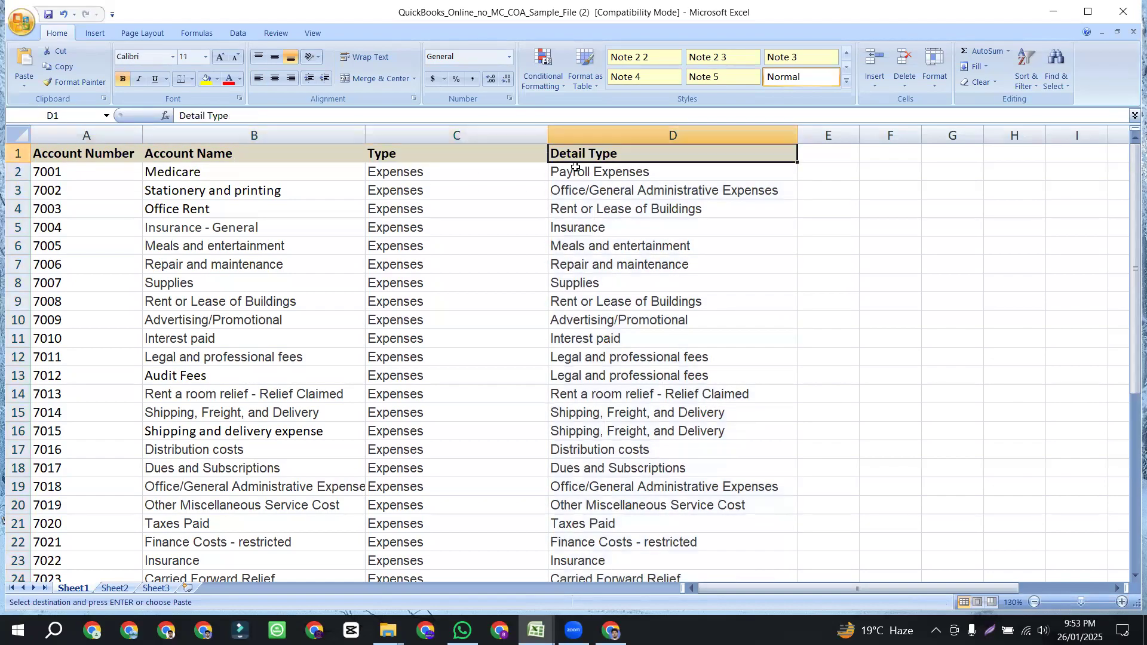
left_click(580, 190)
scroll(466, 314, "down", 12)
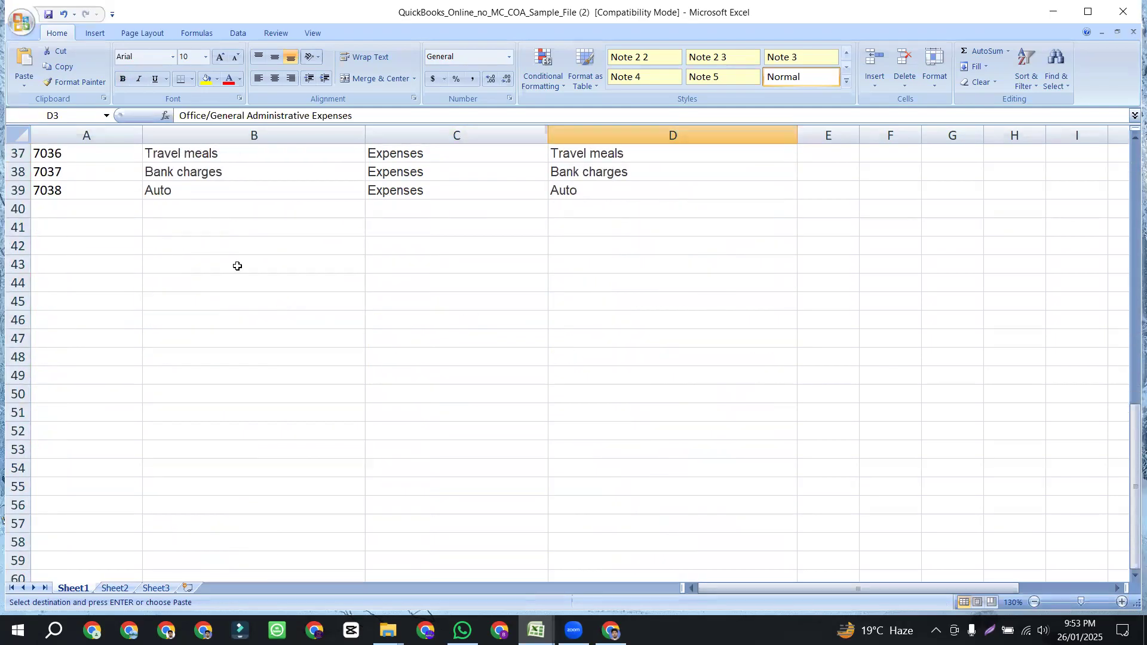
scroll(238, 265, "up", 2)
left_click_drag(54, 301, 567, 309)
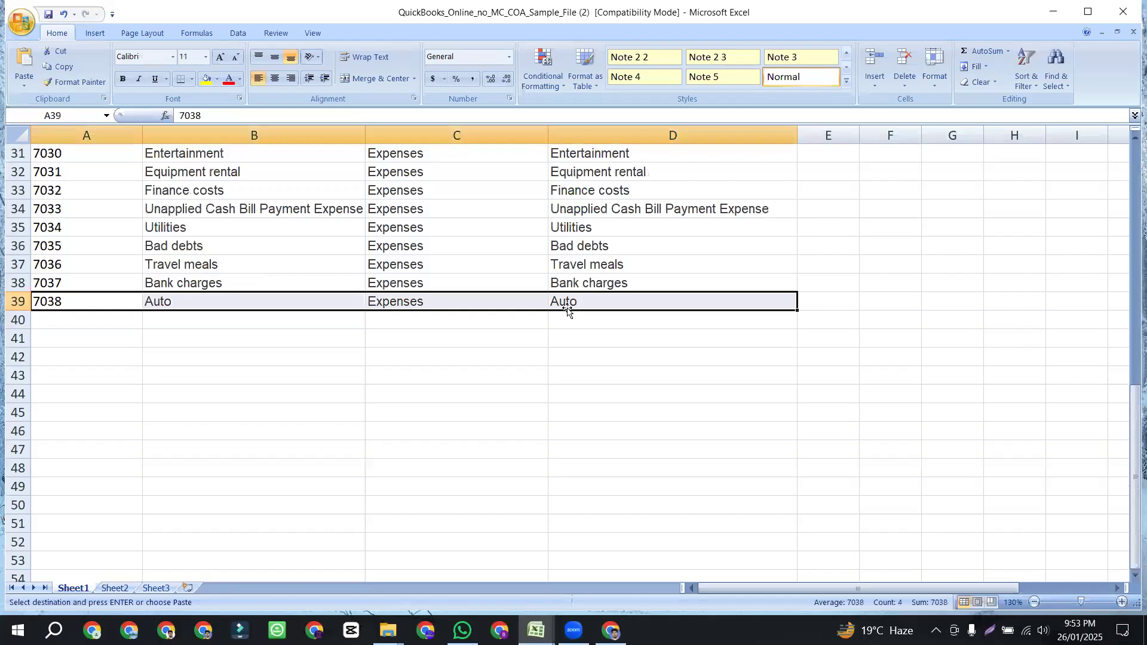
scroll(474, 329, "up", 10)
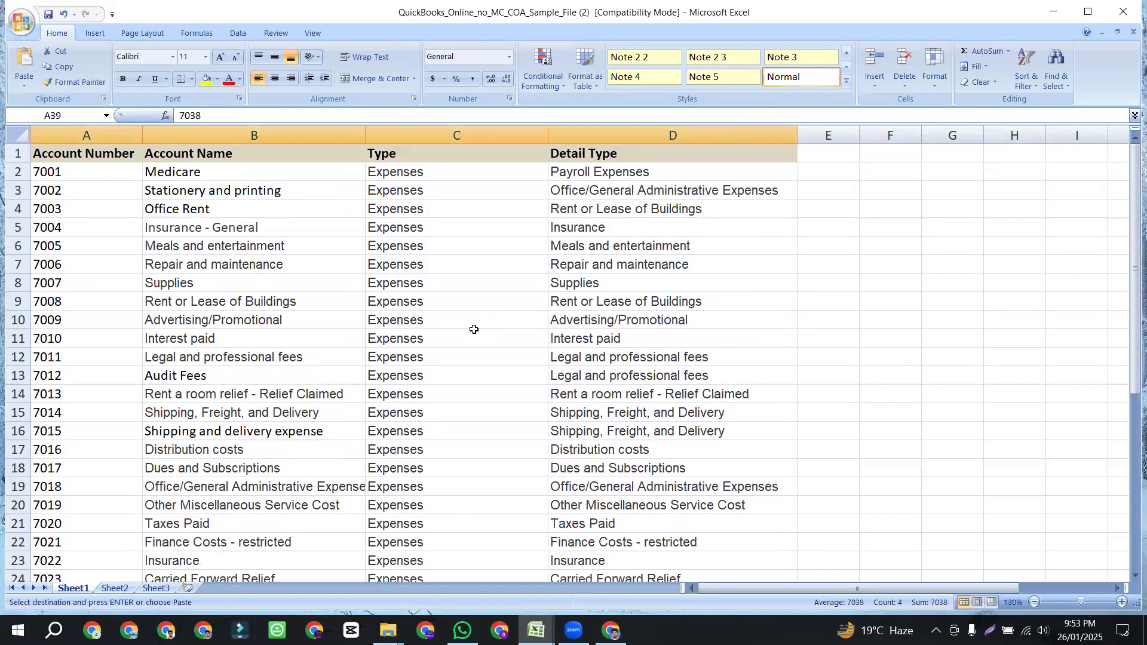
left_click_drag(65, 173, 70, 216)
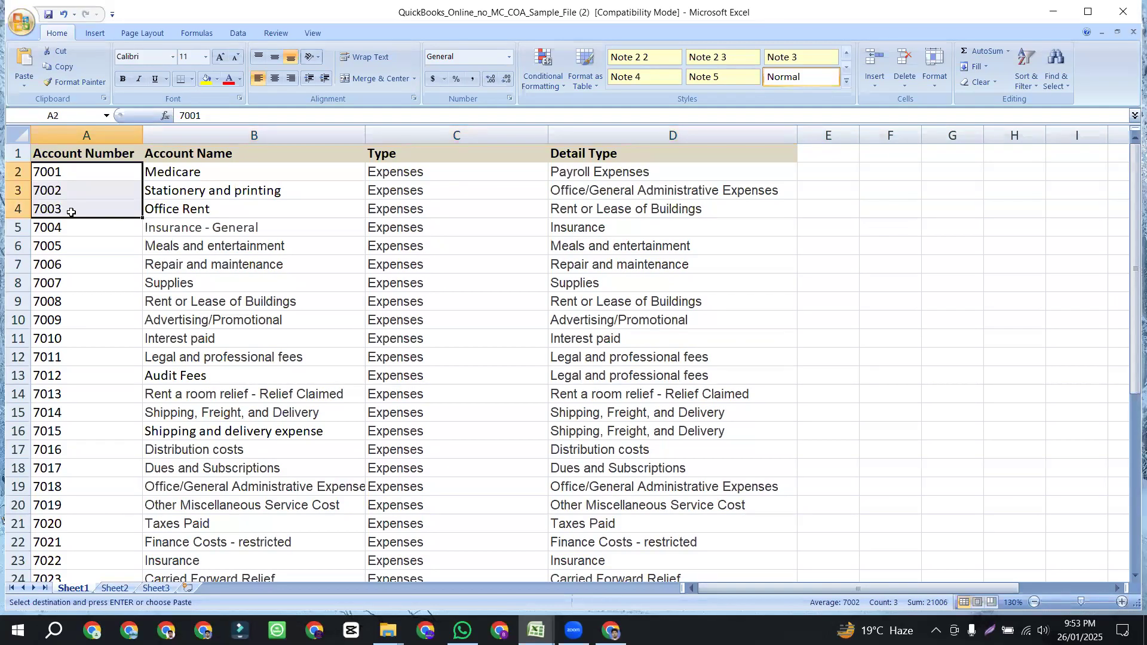
- Save the filled sample file in its existing format despite the compatibility check, and close it
key("ctrl+s")
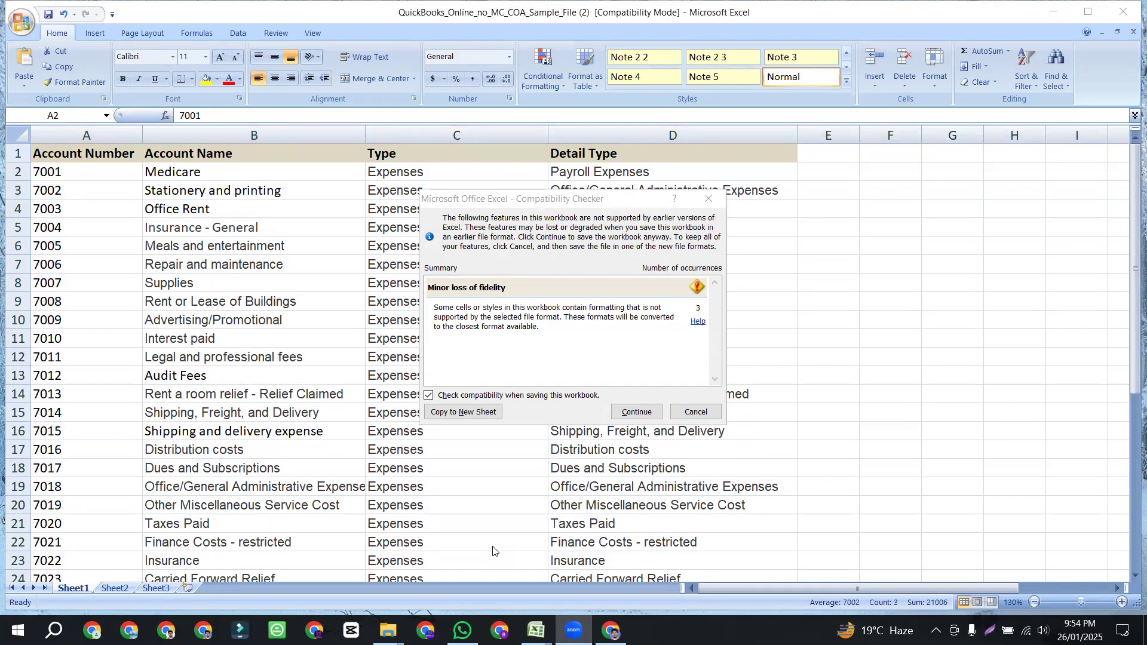
left_click(642, 411)
left_click(89, 173)
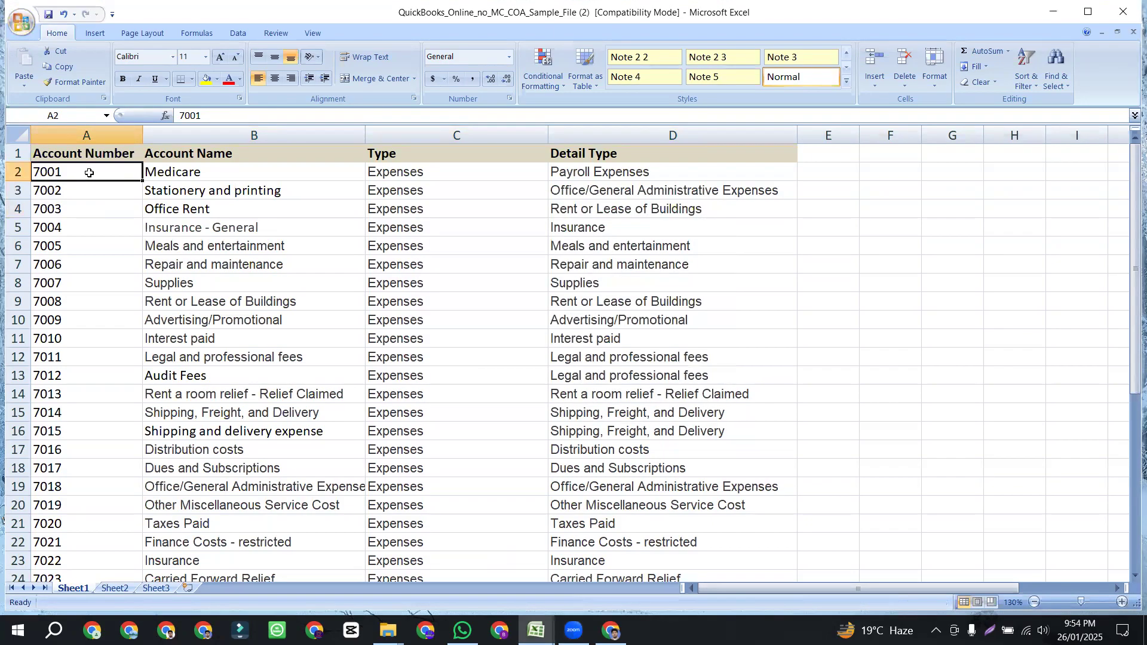
key("ctrl+s")
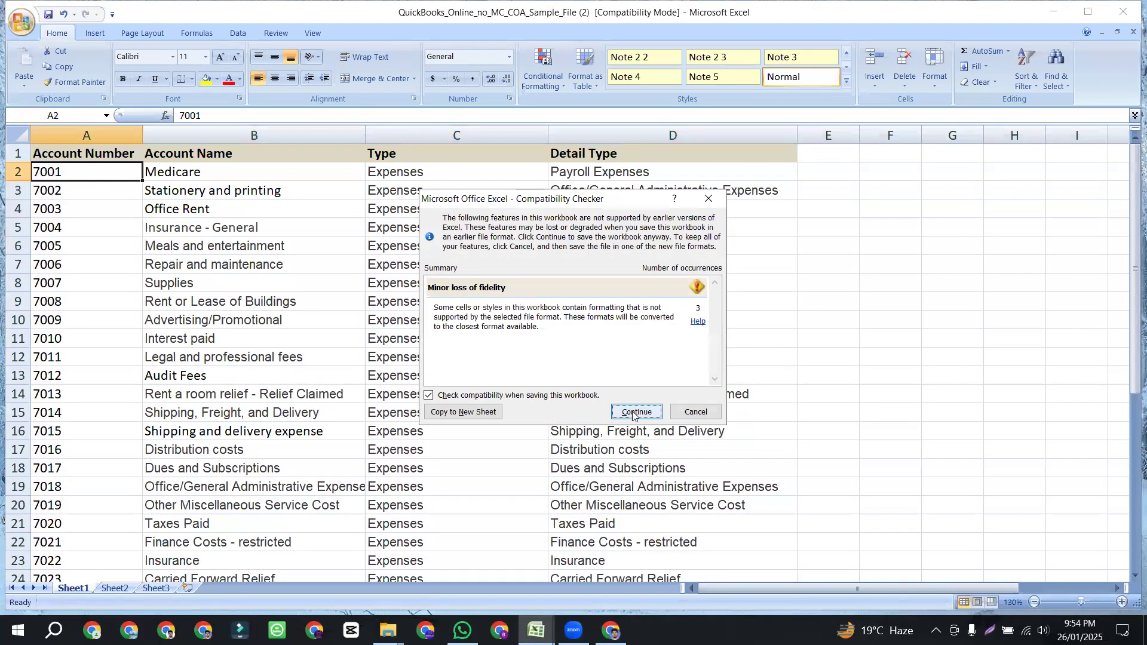
left_click(636, 409)
left_click(1123, 12)
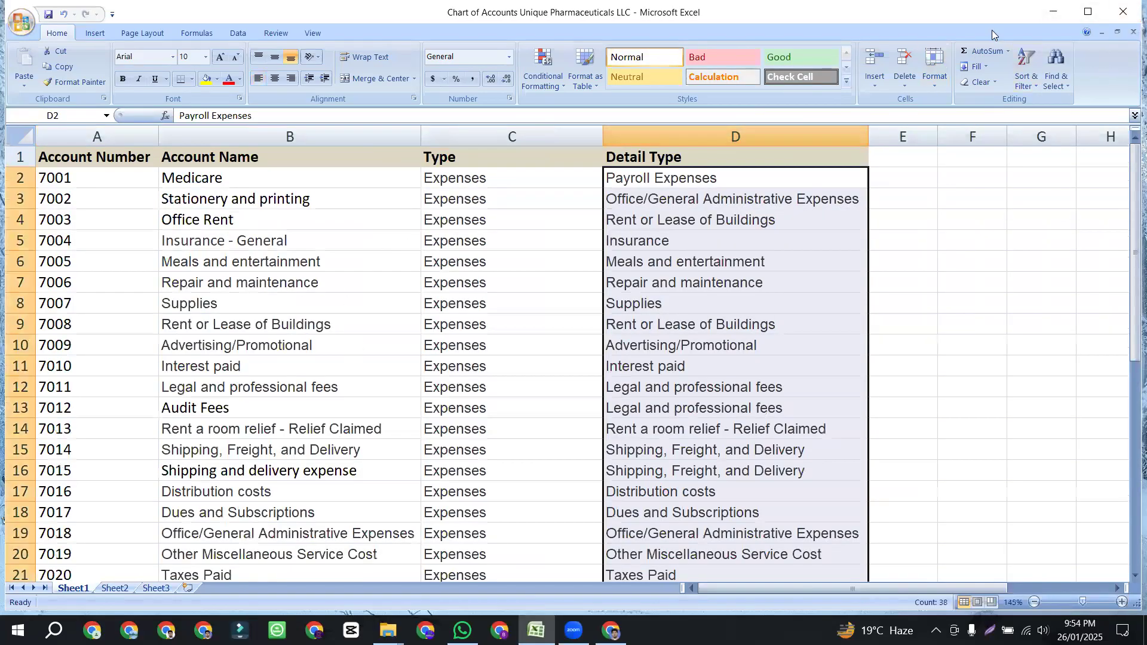
- Minimize the Chart of Accounts workbook and reopen the saved QuickBooks_Online_no_MC_COA_Sample_File (2) from the desktop
left_click(1067, 15)
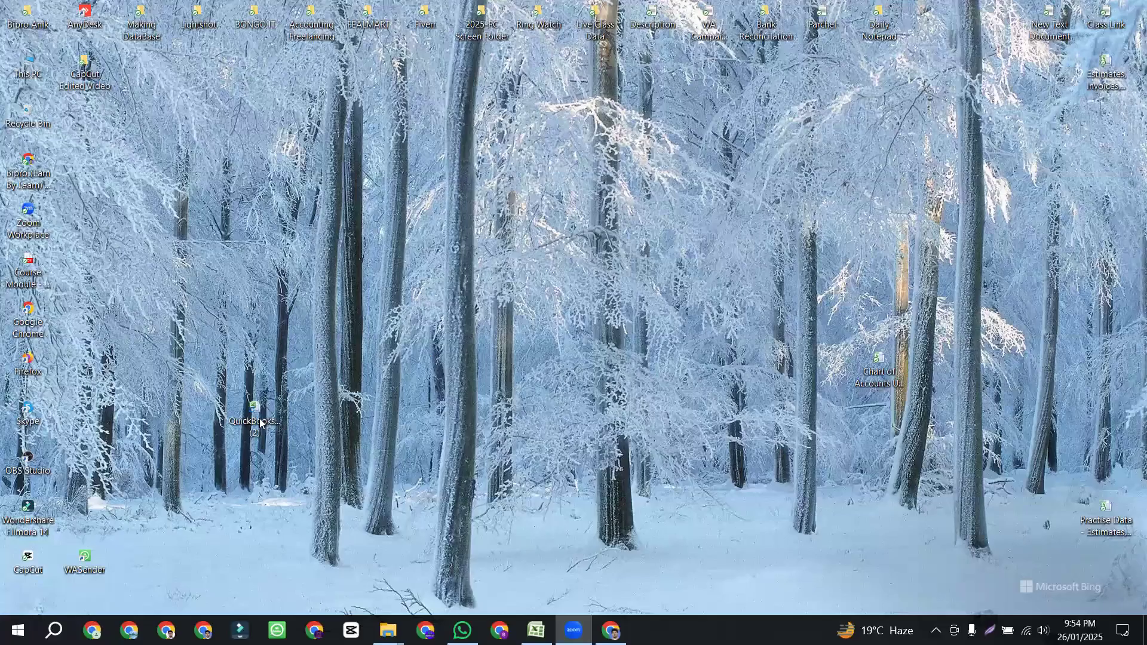
left_click(256, 431)
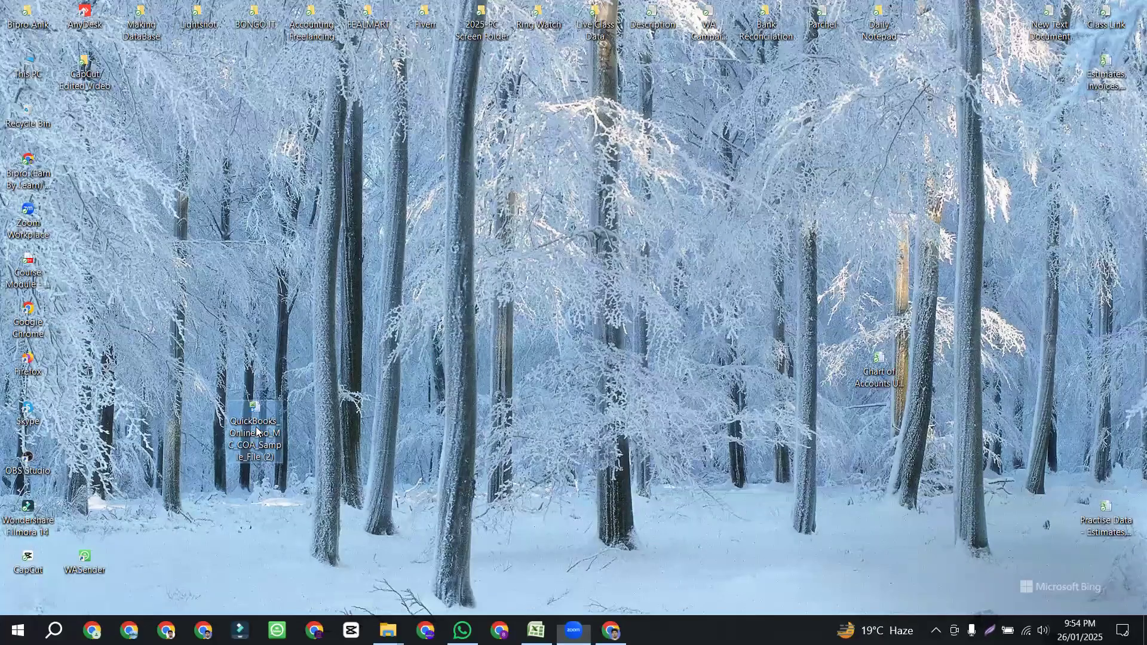
double_click(256, 431)
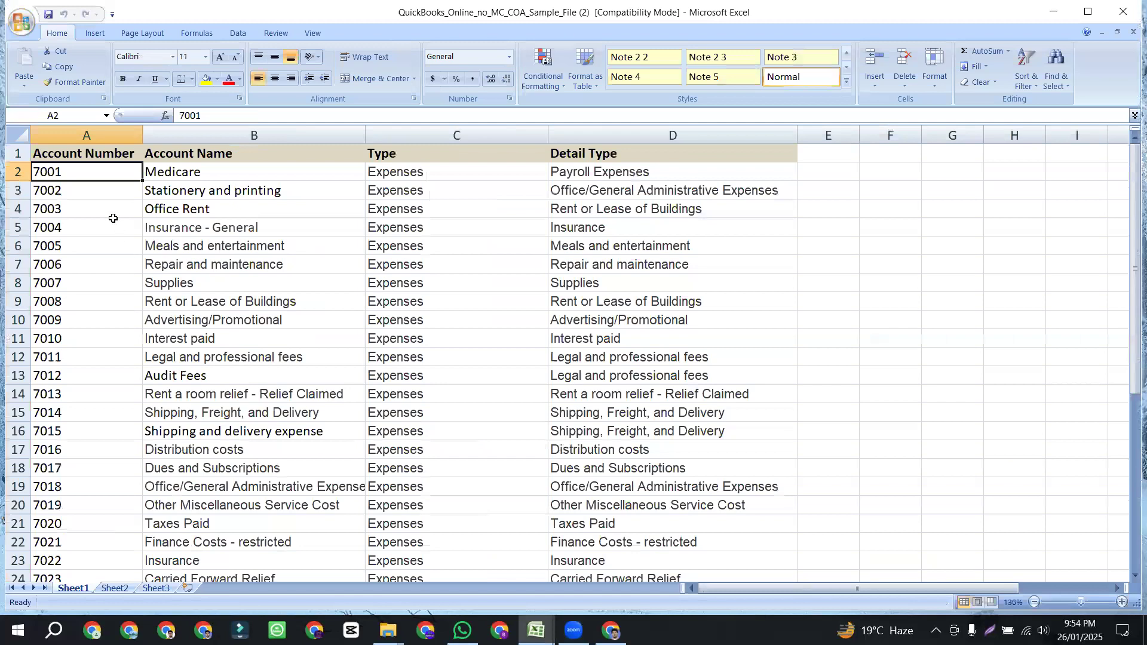
- Examine the reopened sample file's four columns from the first account in row 2 to the last in row 39
left_click(609, 171)
left_click(458, 182)
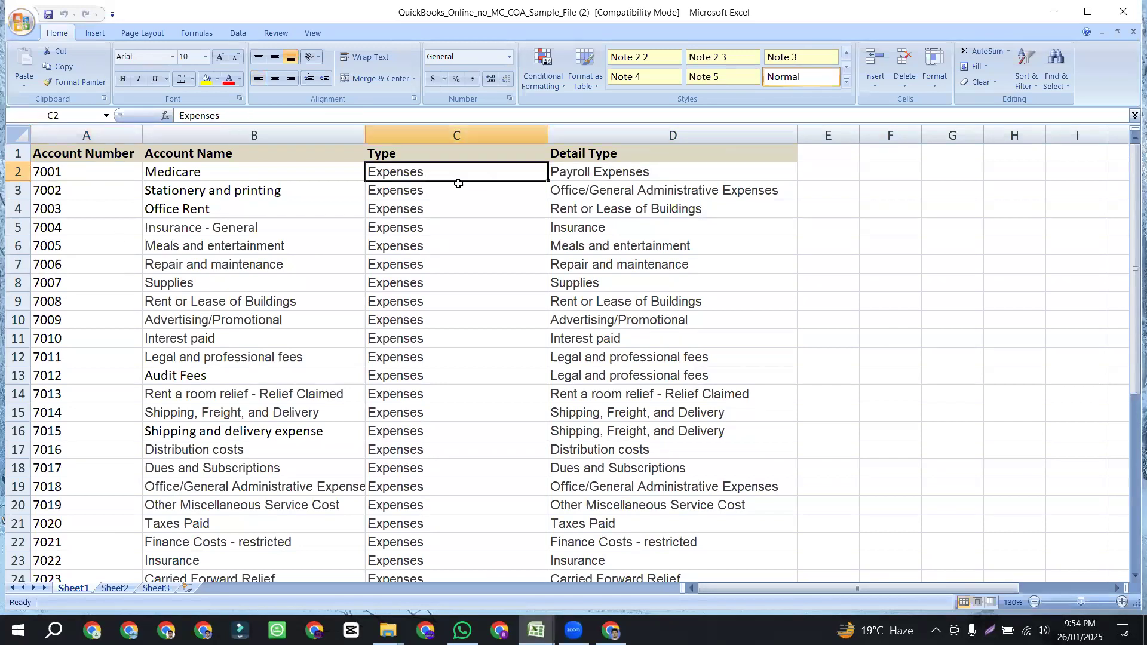
left_click(220, 176)
left_click(70, 196)
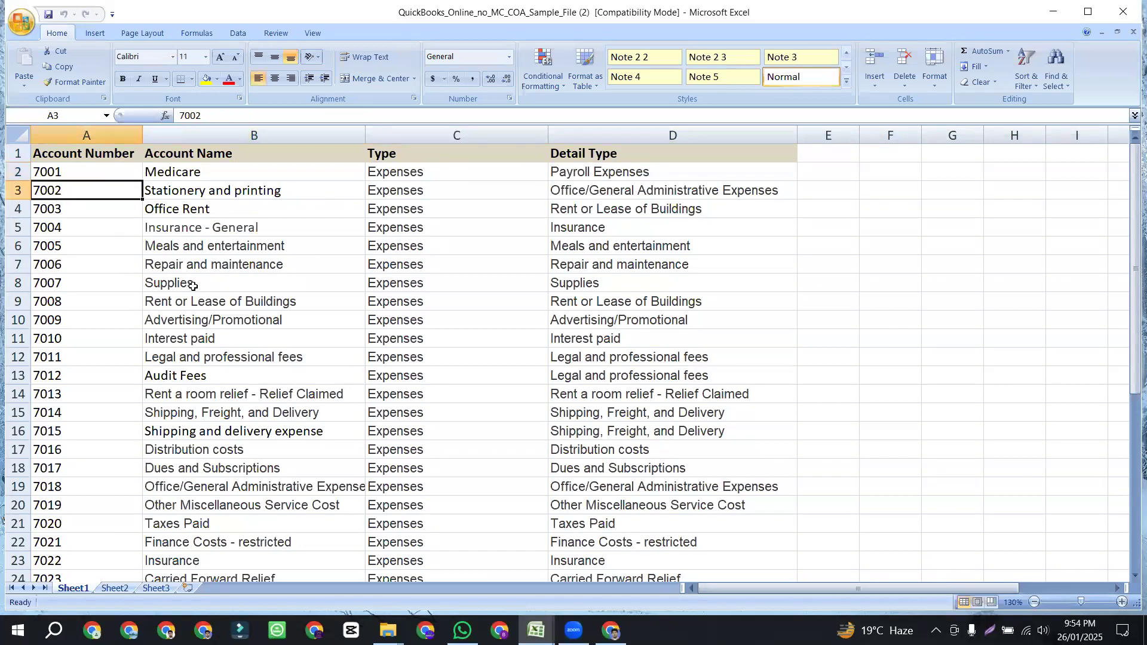
scroll(192, 286, "down", 10)
left_click_drag(77, 302, 674, 296)
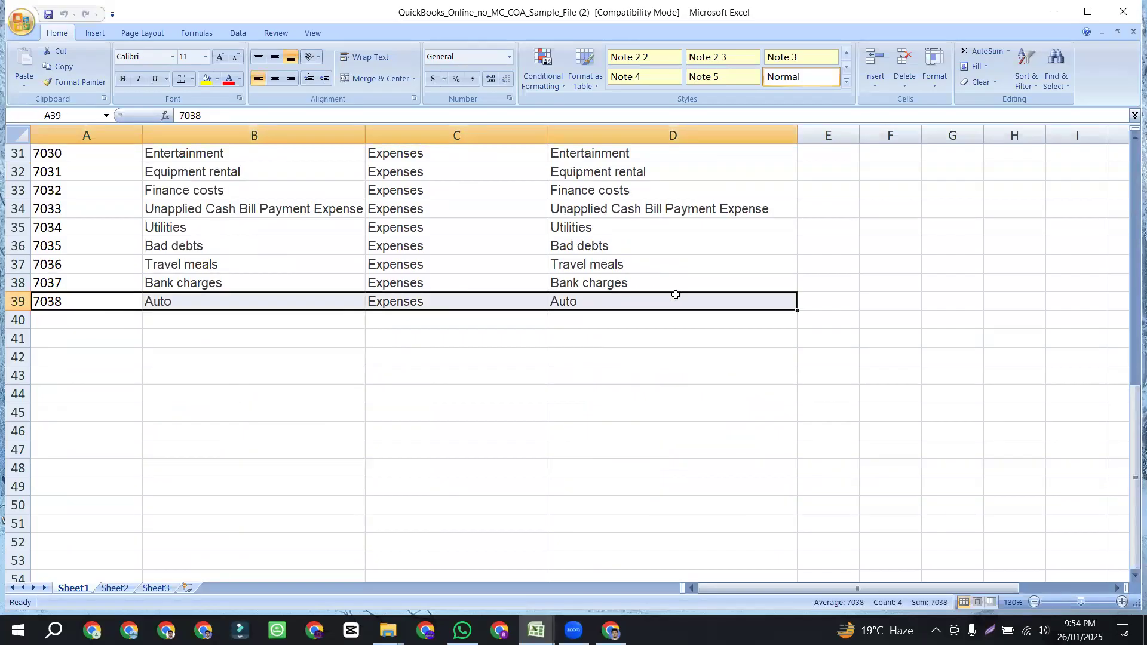
left_click(87, 299)
scroll(537, 463, "up", 10)
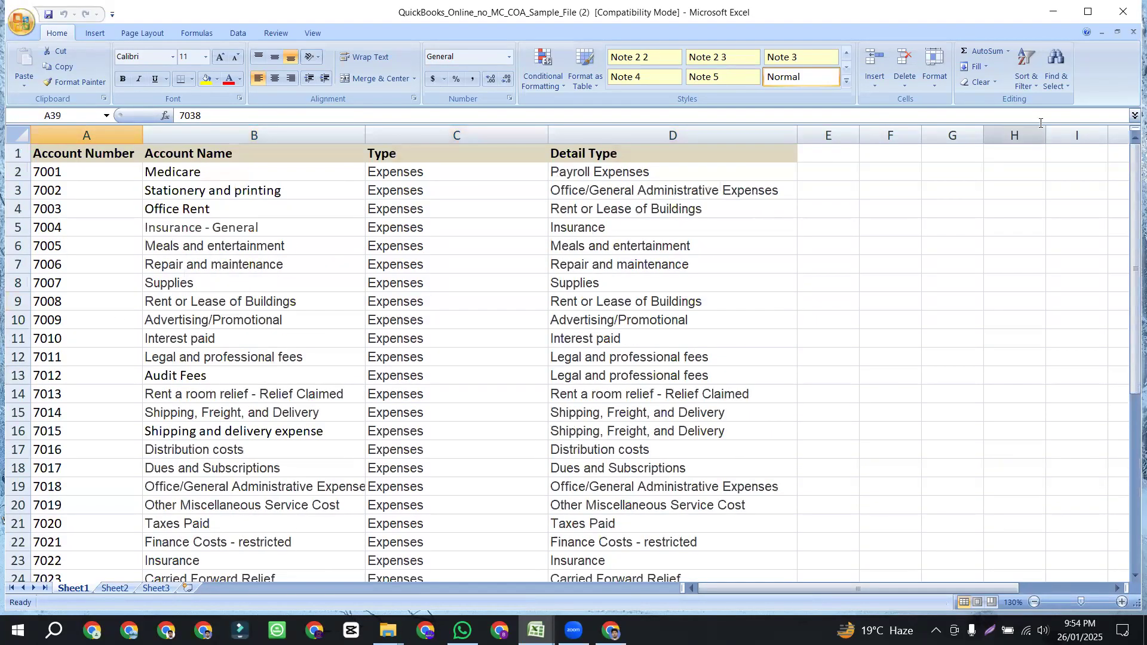
- Close the reopened sample file, minimize the Chart of Accounts workbook, and rename the sample file on the desktop as UK Buyer - COA
left_click(1123, 11)
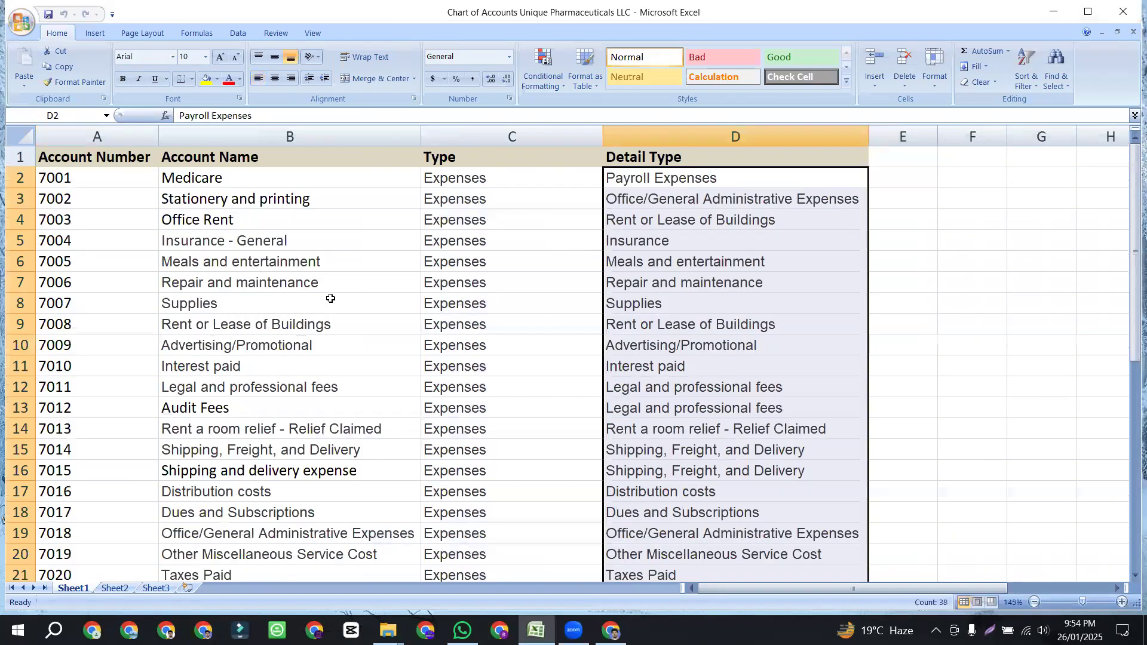
left_click(1063, 12)
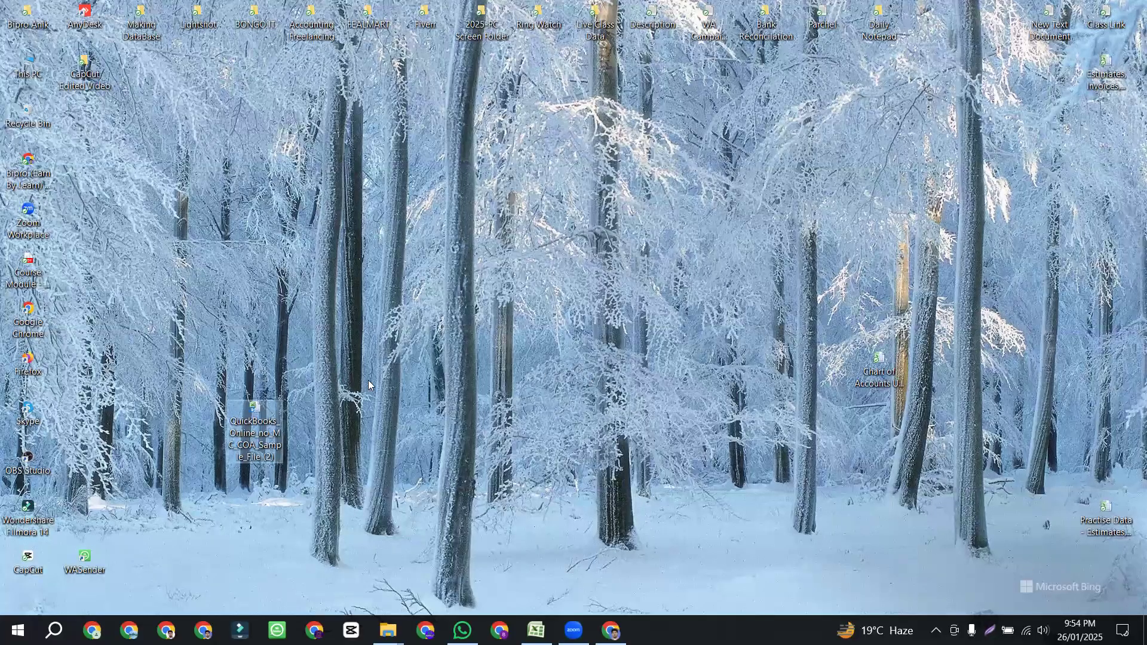
left_click(253, 431)
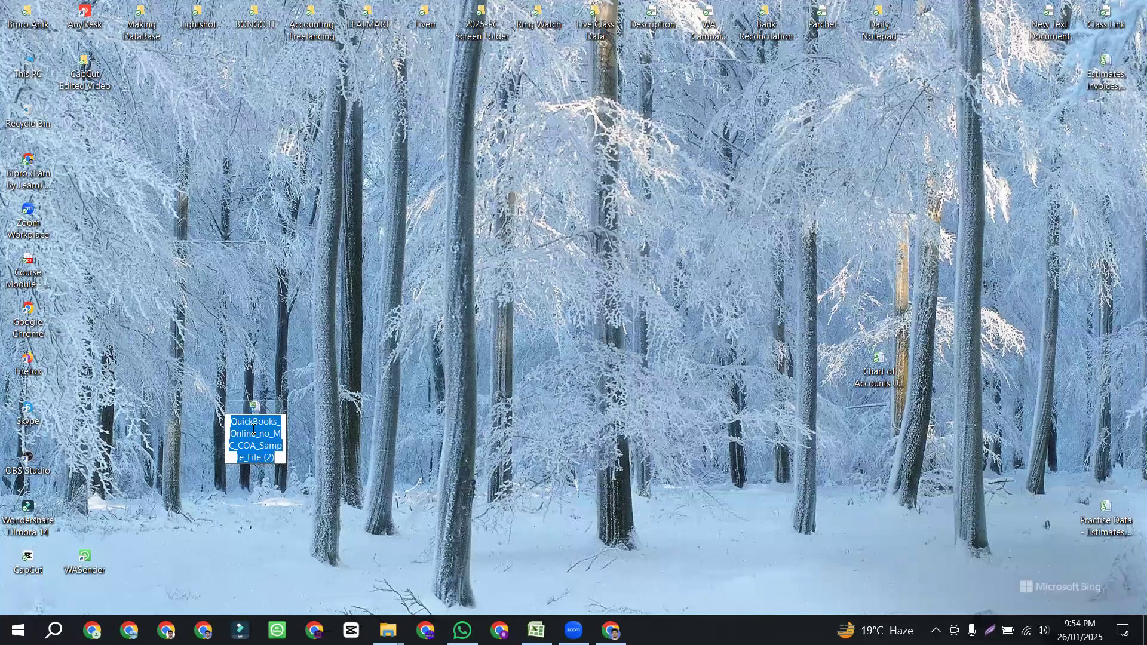
key("BackSpace")
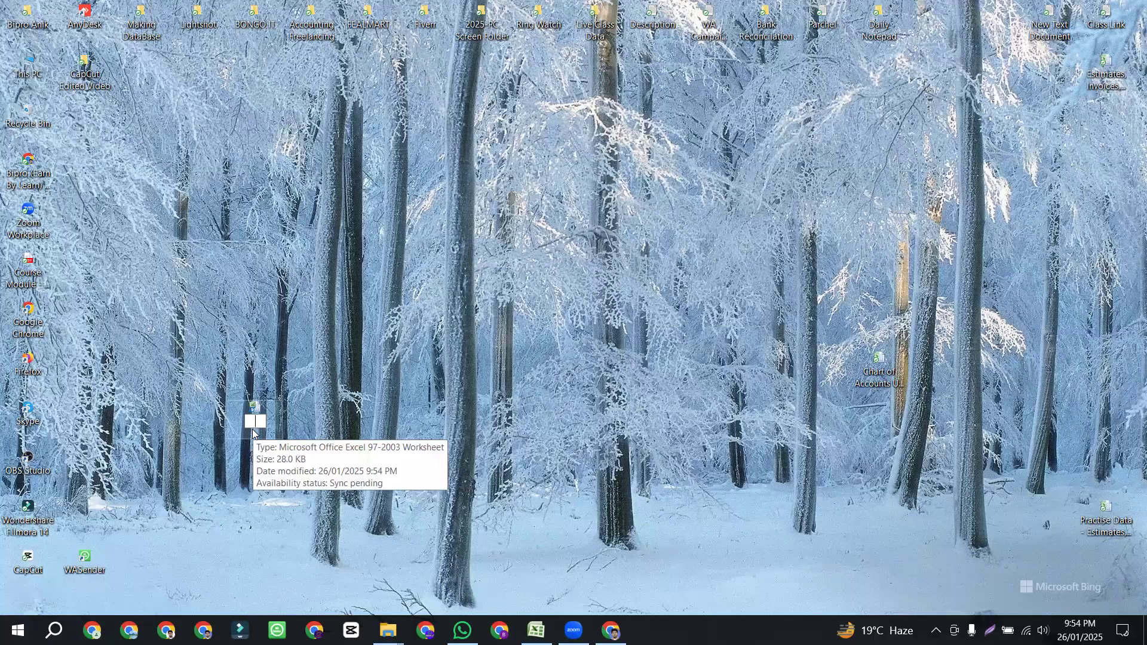
type("UK Buyer - COA")
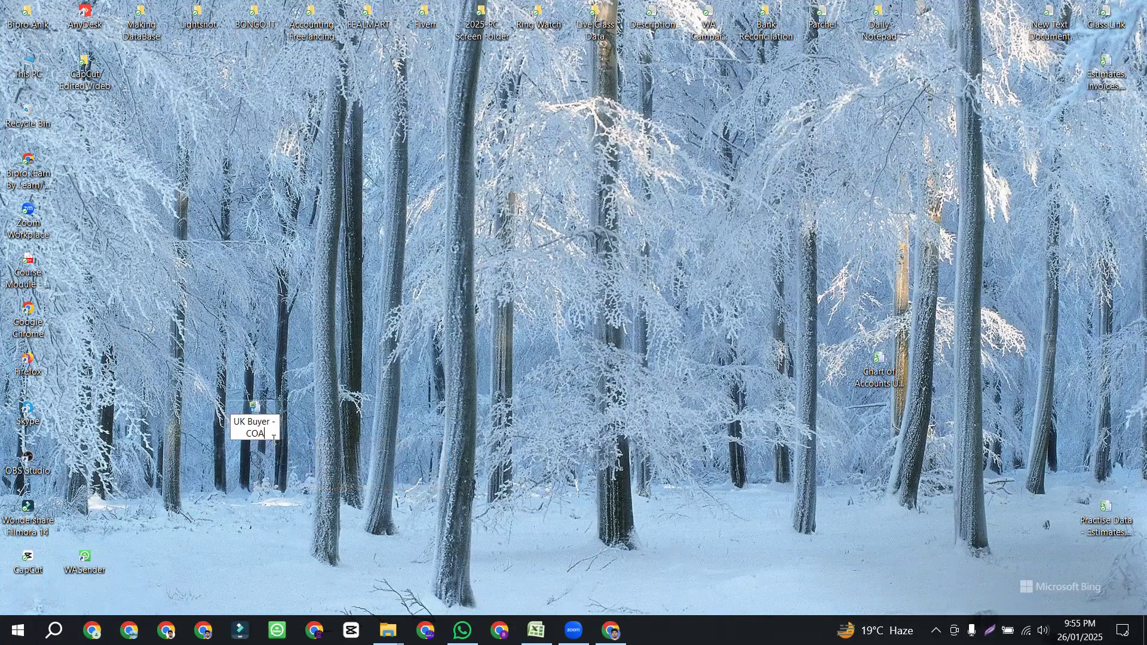
key("Return")
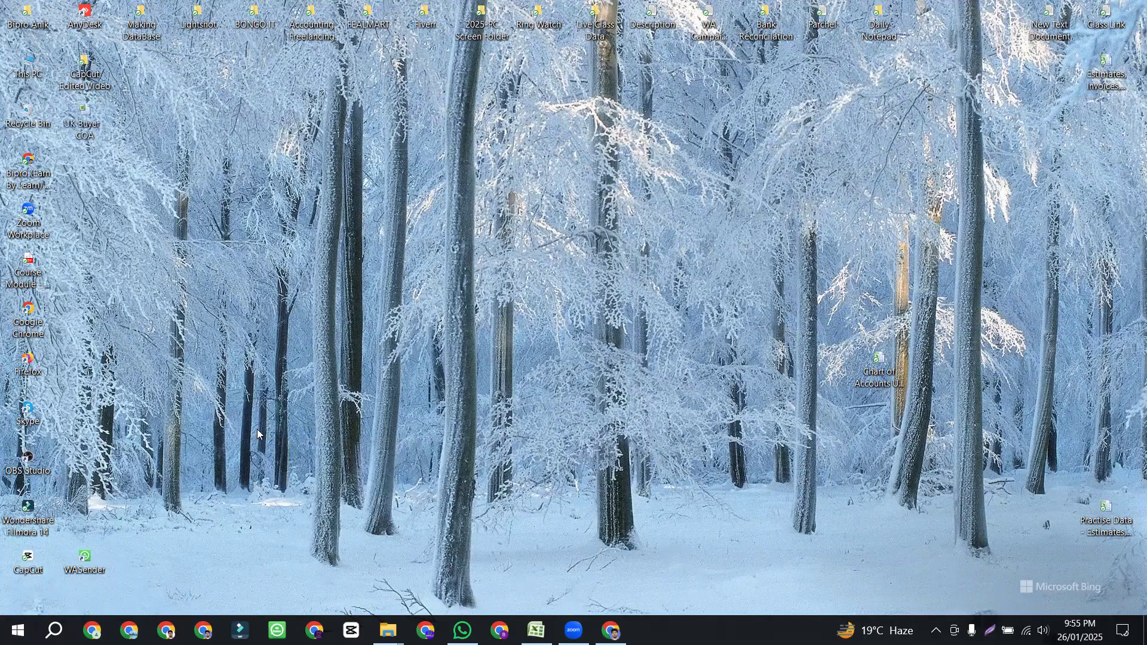
- Move the UK Buyer - COA file below the Chart of Accounts workbook on the desktop and create a new desktop folder named COA
left_click_drag(84, 132, 884, 504)
left_click_drag(877, 575, 876, 572)
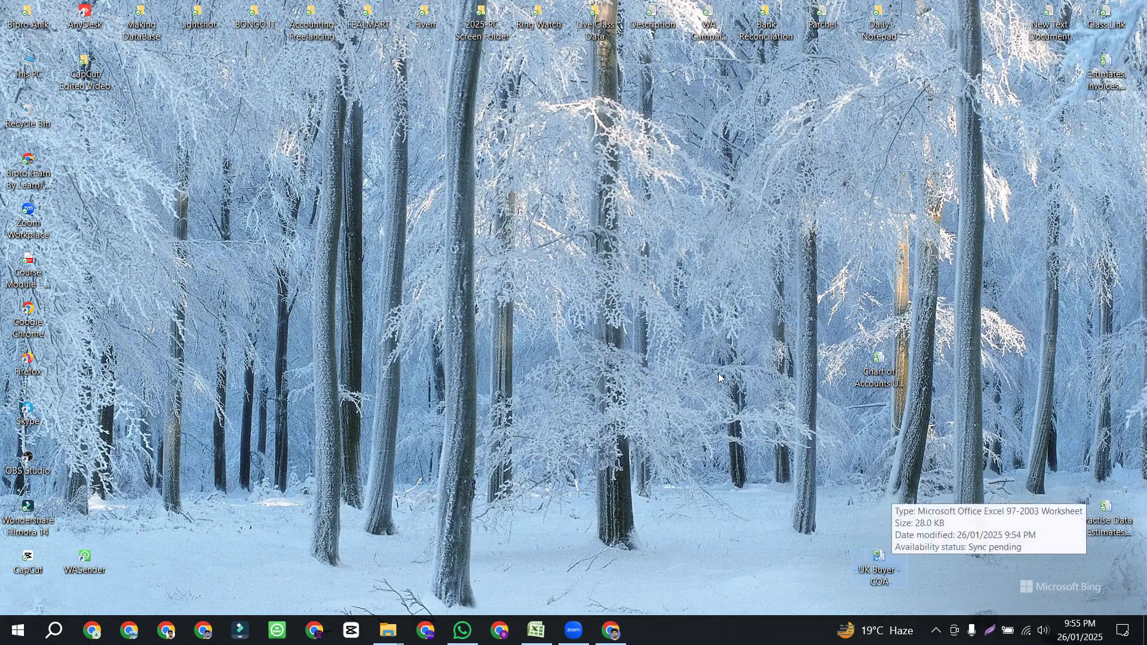
right_click(746, 245)
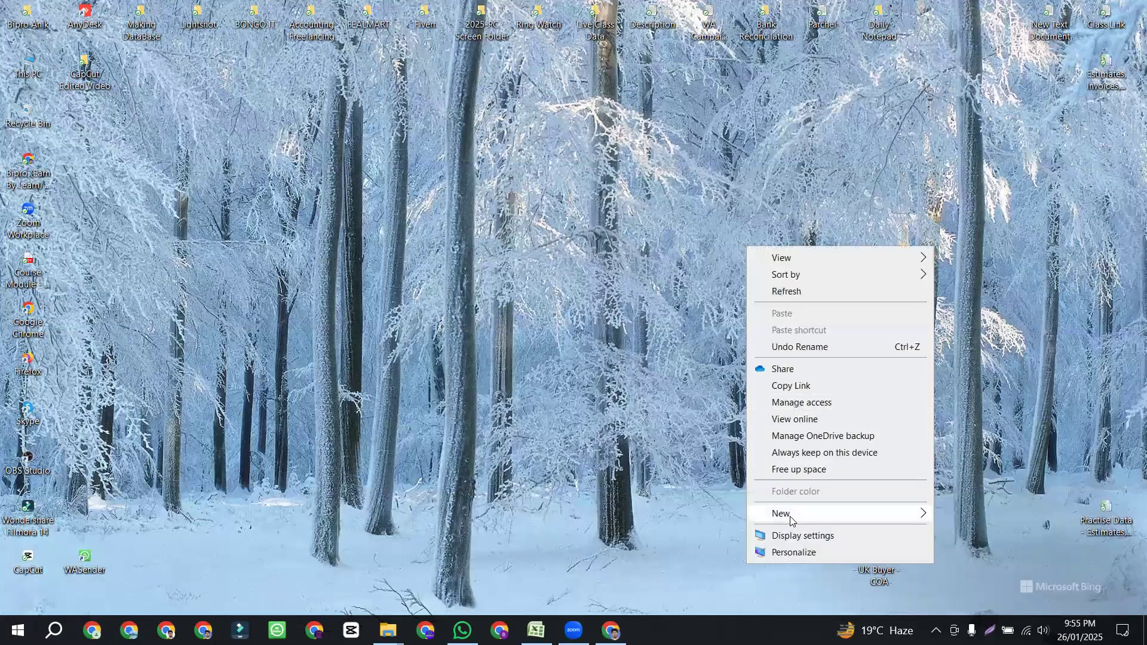
mouse_move(782, 513)
left_click(582, 340)
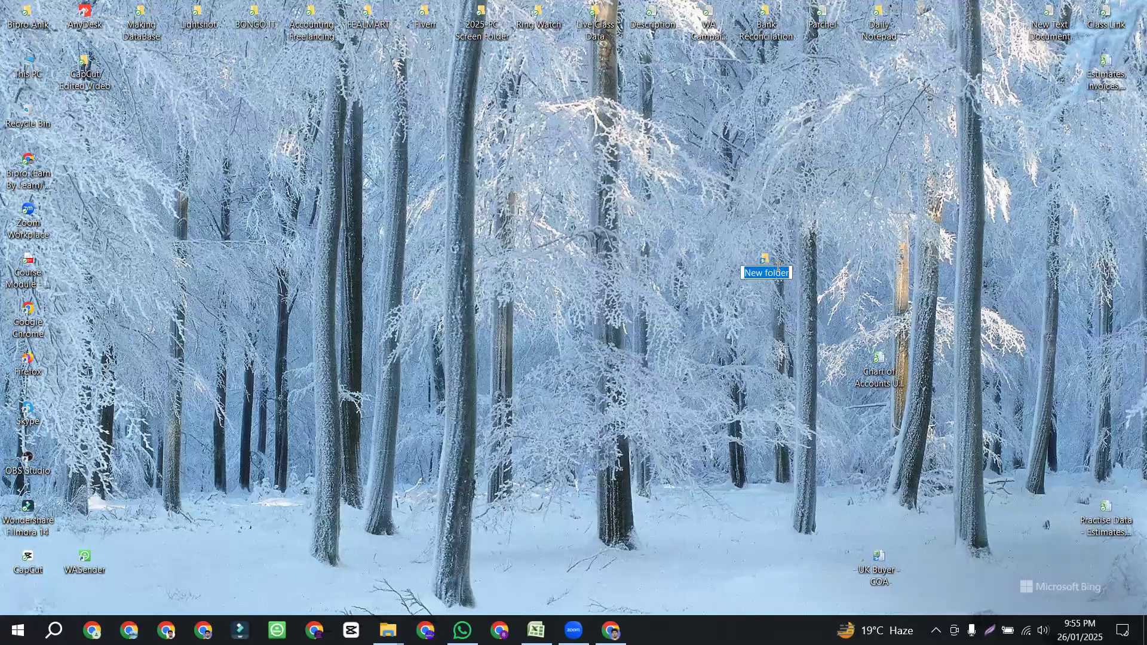
type("COA")
left_click(757, 318)
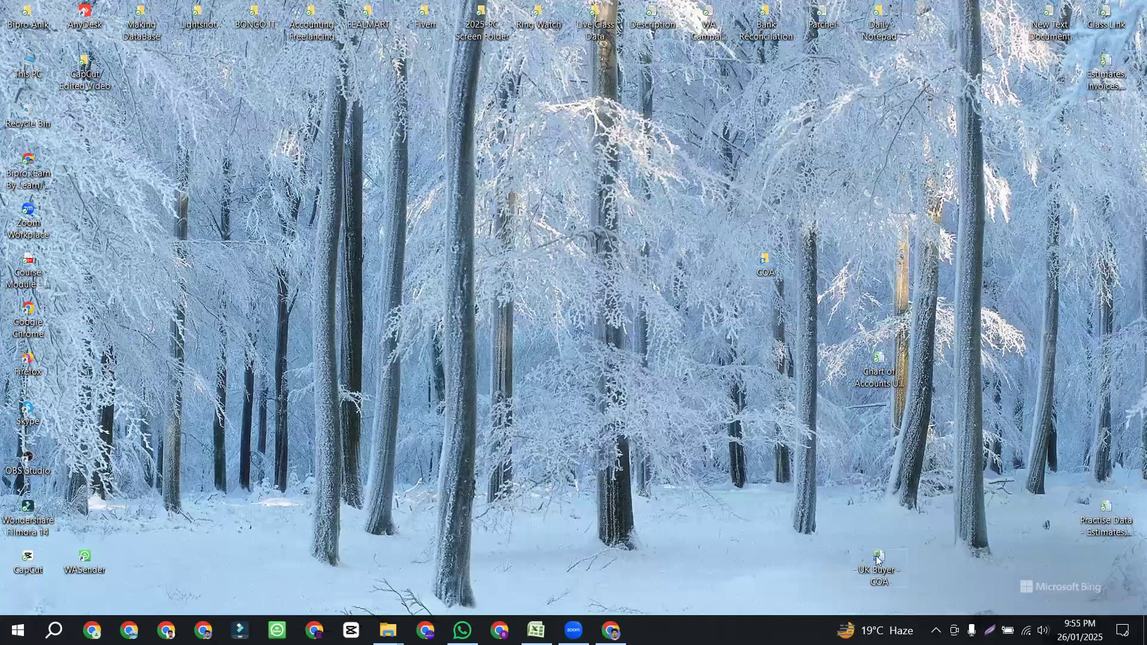
- Put the UK Buyer - COA file into the COA desktop folder and open the folder to check its contents
left_click_drag(878, 569, 858, 521)
left_click_drag(879, 384, 1050, 383)
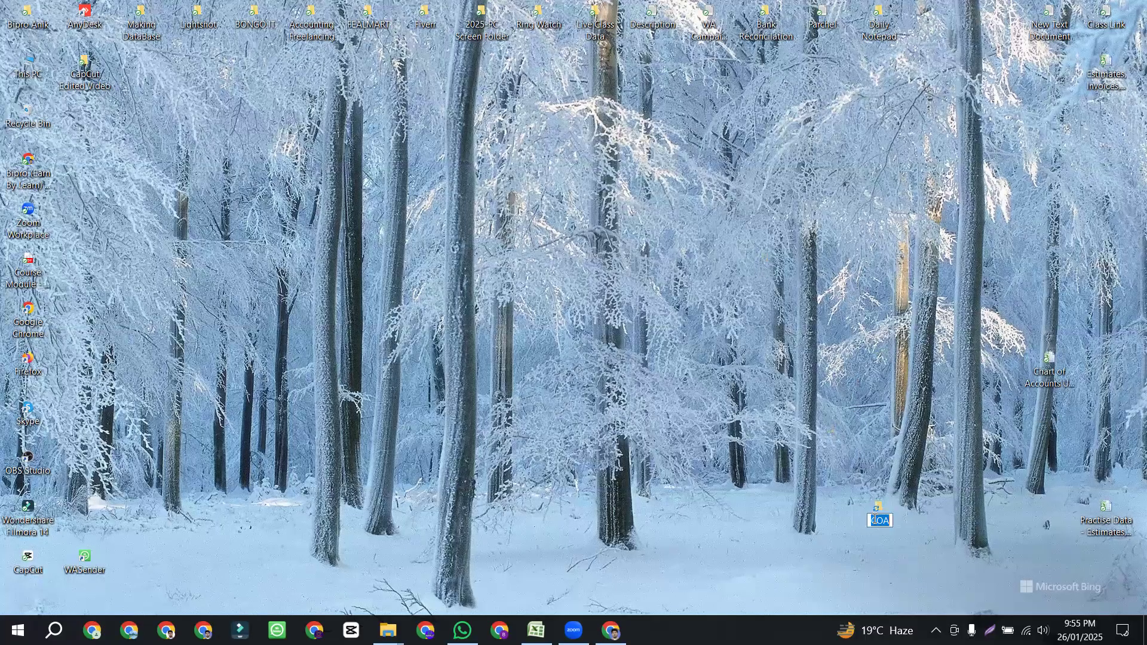
double_click(883, 516)
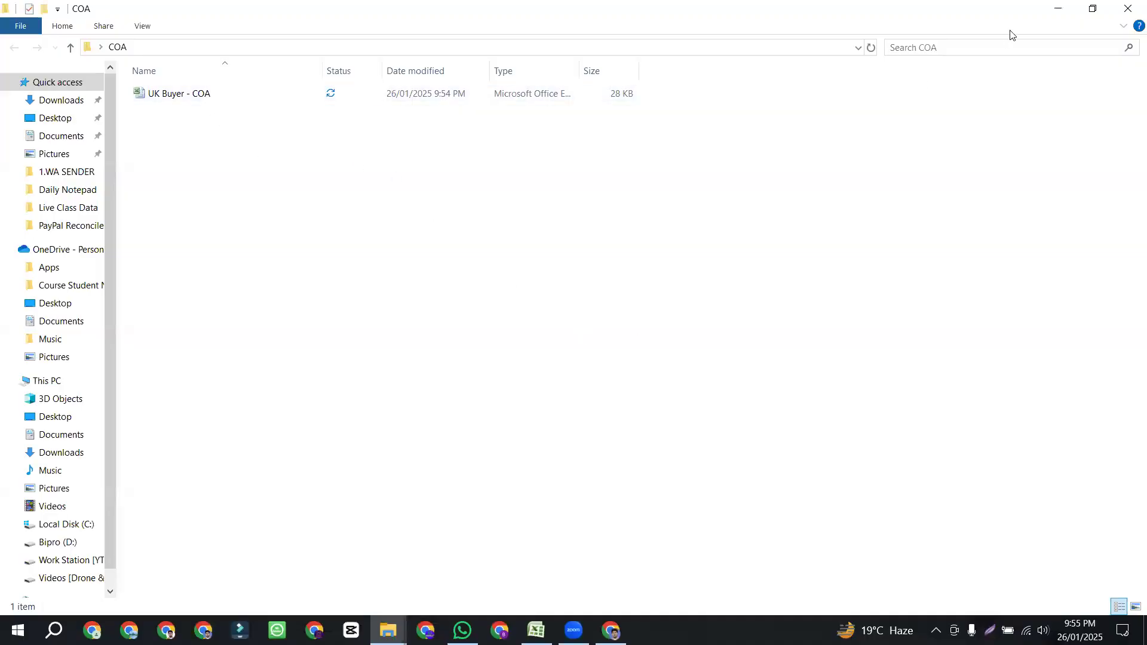
key("super+d")
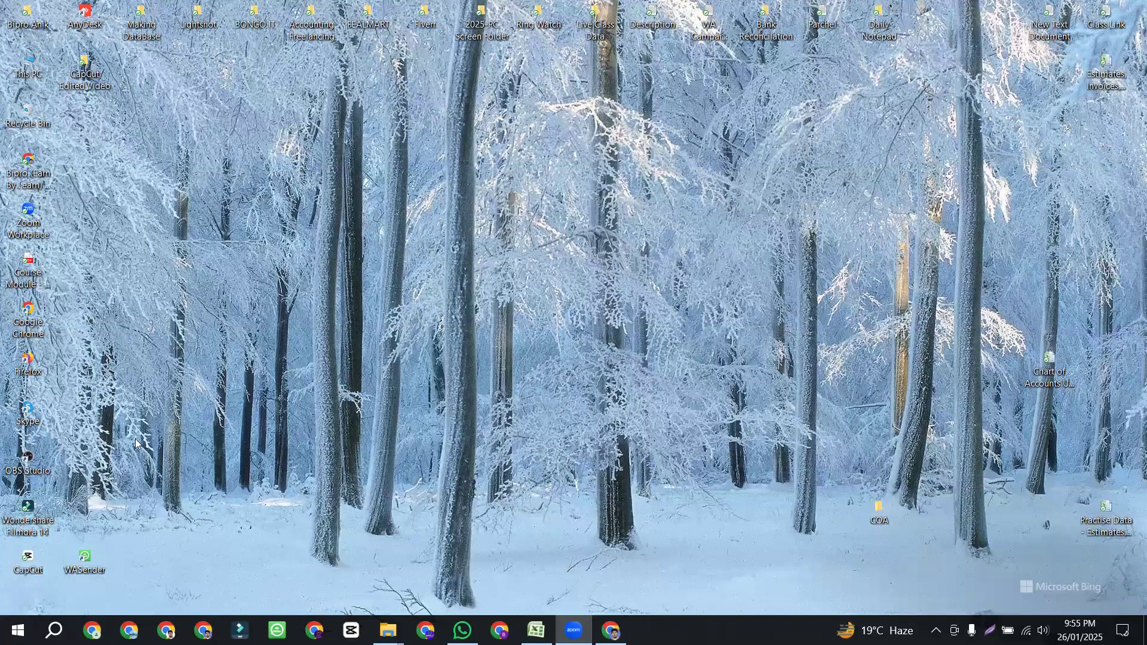
- Switch to the QuickBooks Import accounts page in Chrome and choose UK Buyer - COA from the desktop's COA folder as the upload file
key("alt+Tab")
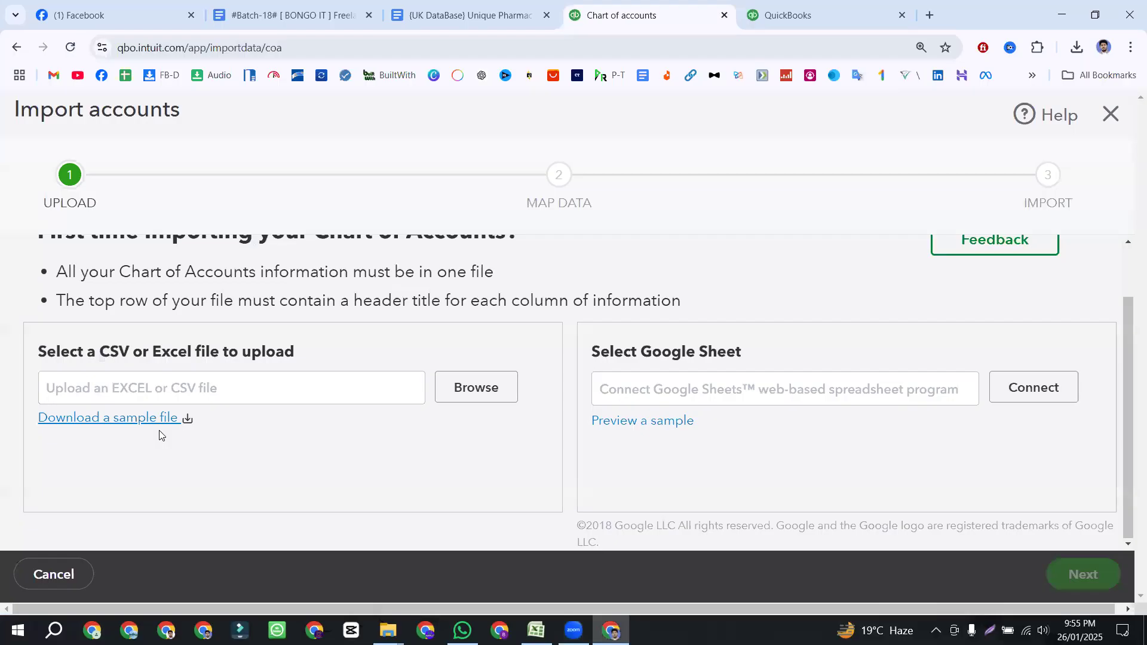
left_click(487, 389)
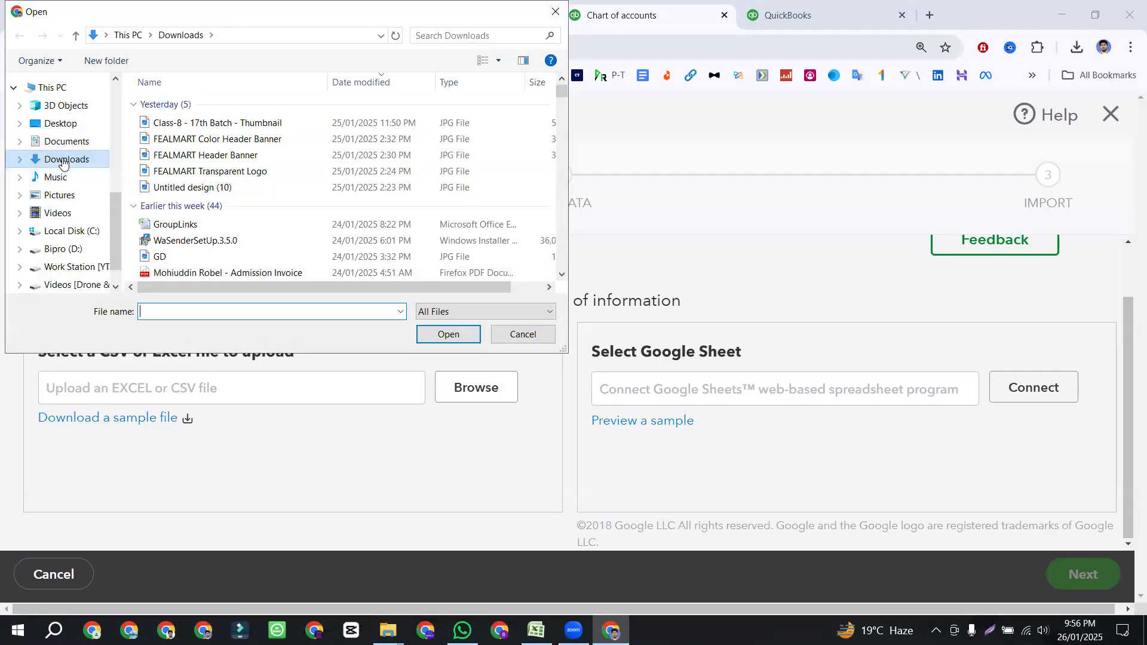
scroll(66, 257, "down", 1)
scroll(70, 203, "up", 2)
scroll(70, 191, "up", 5)
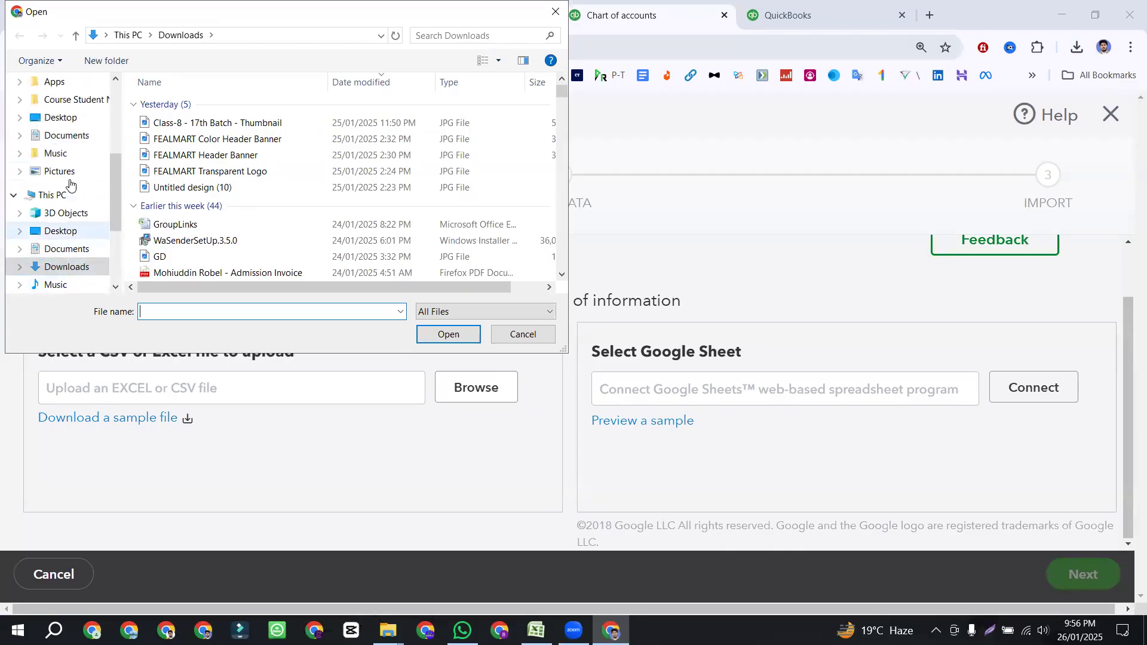
scroll(63, 80, "up", 1)
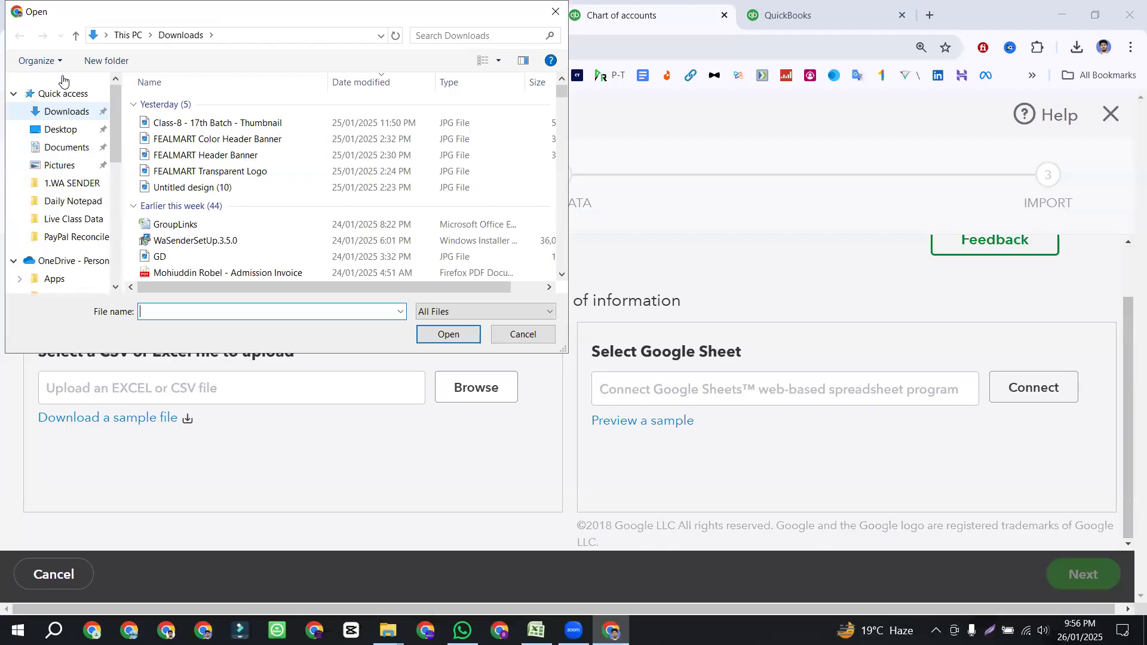
left_click(58, 130)
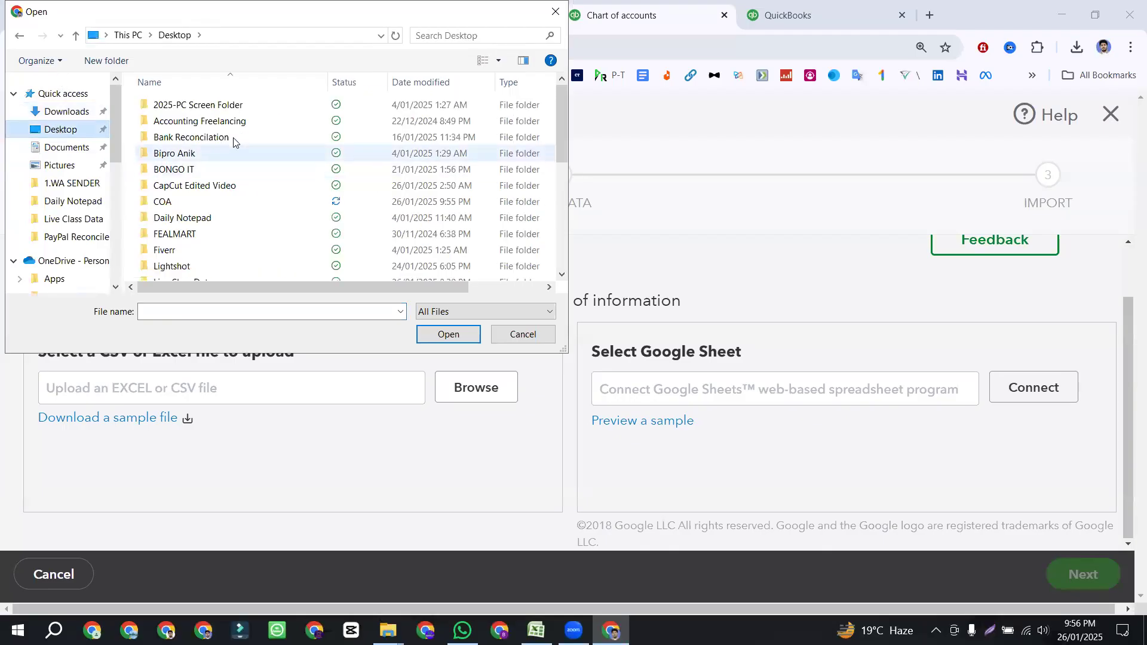
scroll(209, 123, "down", 1)
scroll(209, 126, "down", 1)
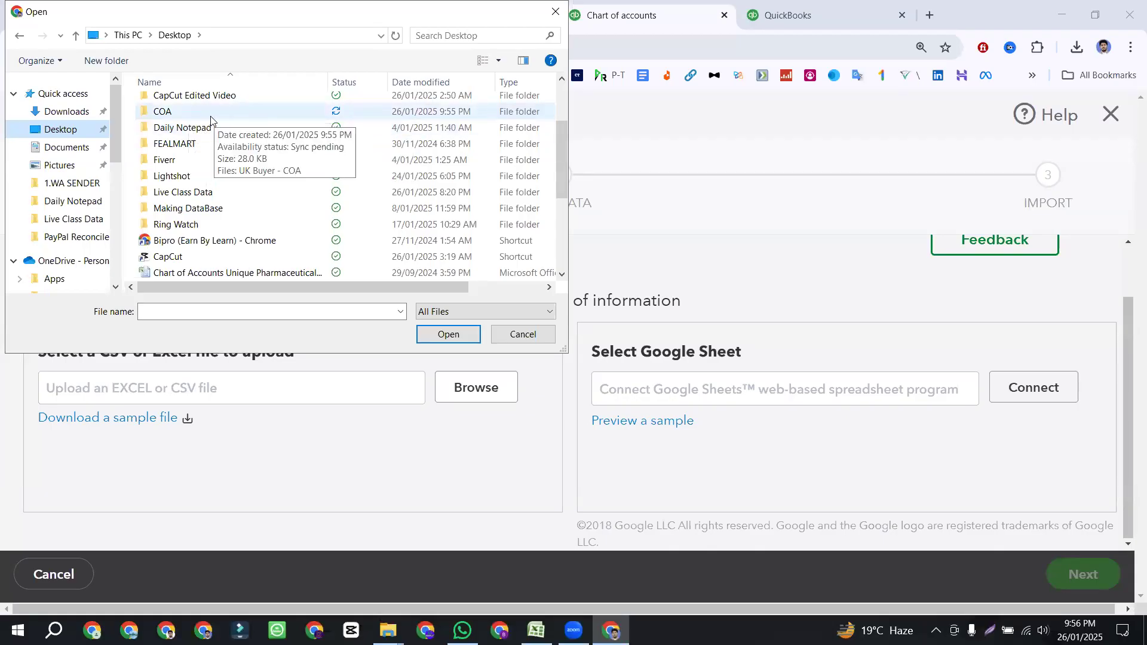
double_click(211, 117)
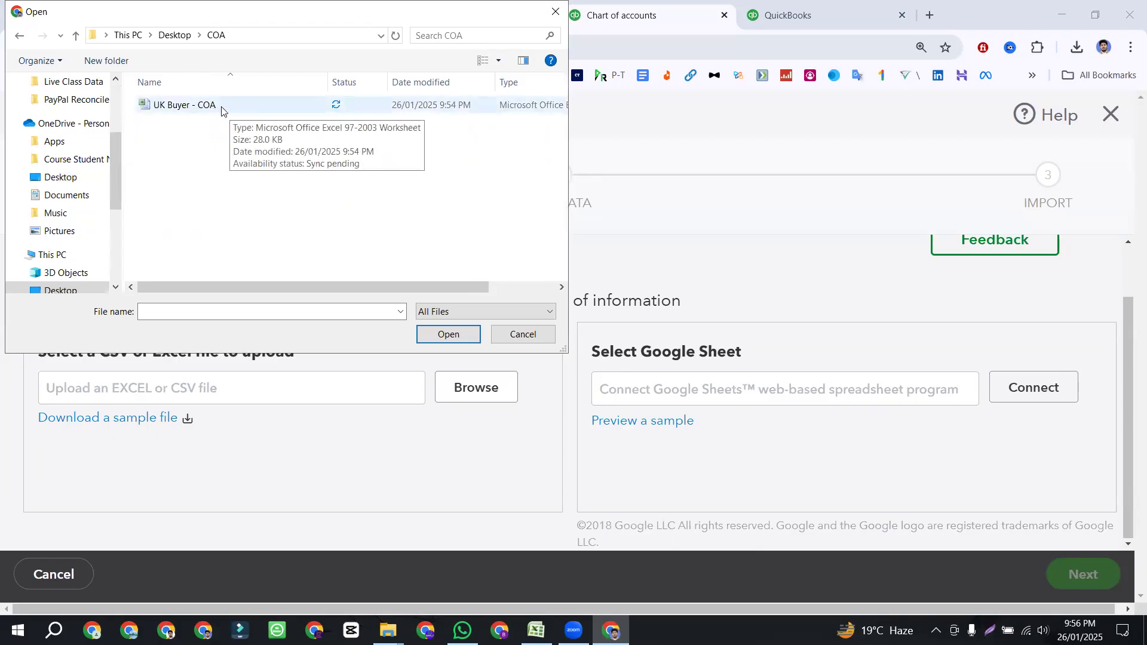
left_click(221, 110)
left_click(450, 339)
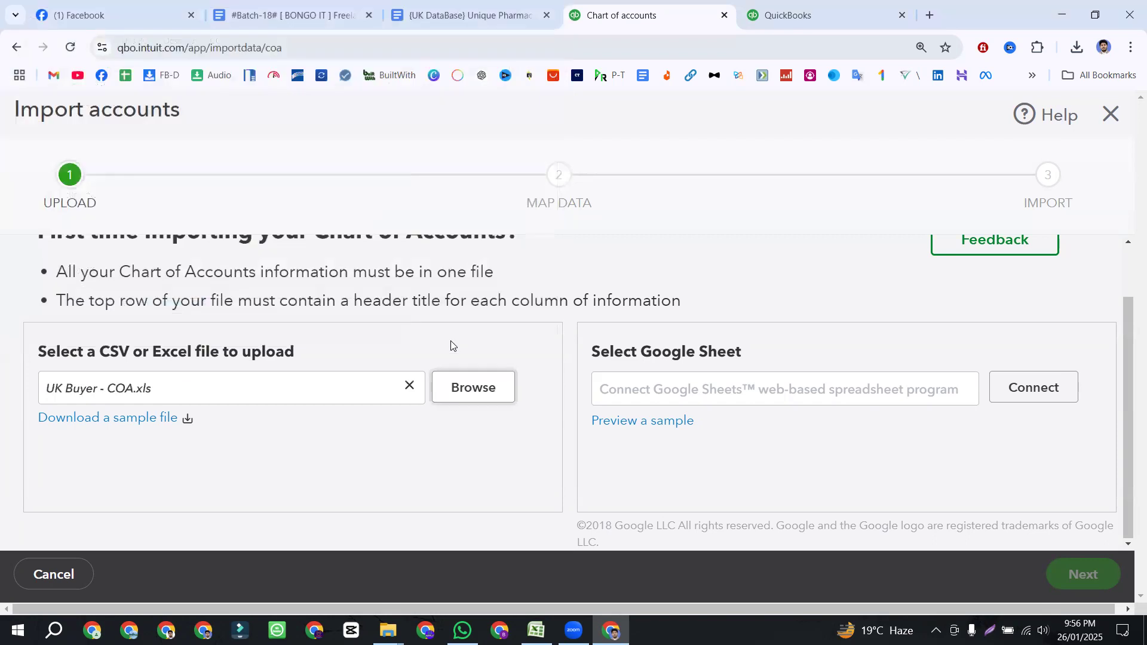
- Submit the uploaded UK Buyer - COA.xls file and continue to the Map Data stage of the import
left_click(1072, 575)
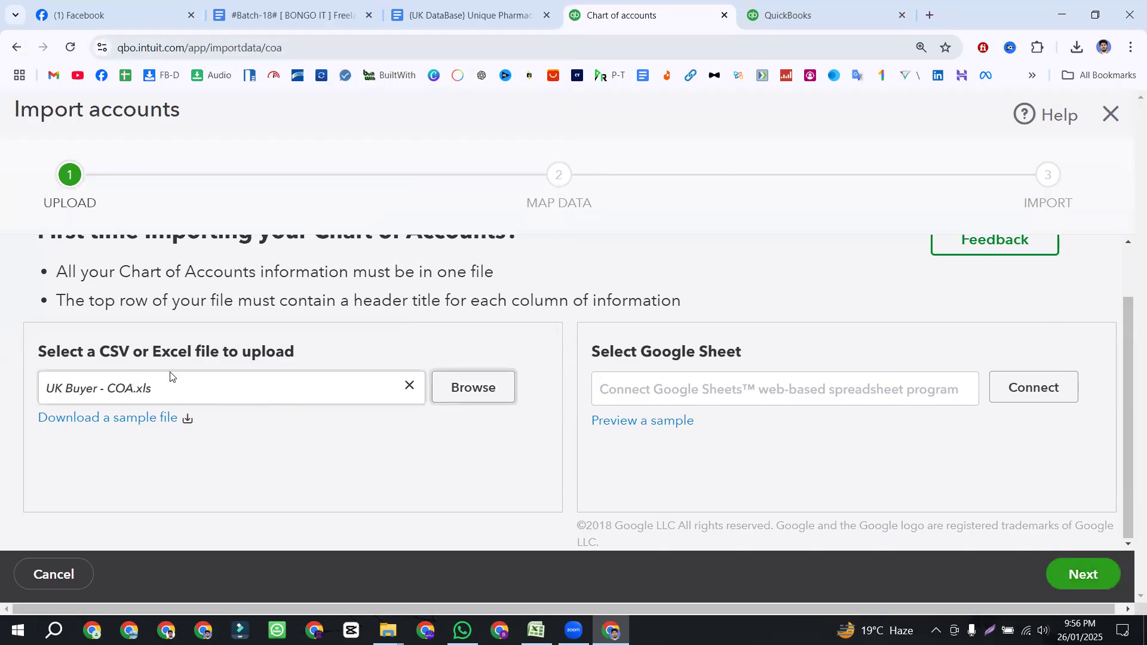
left_click(1069, 565)
left_click(1069, 573)
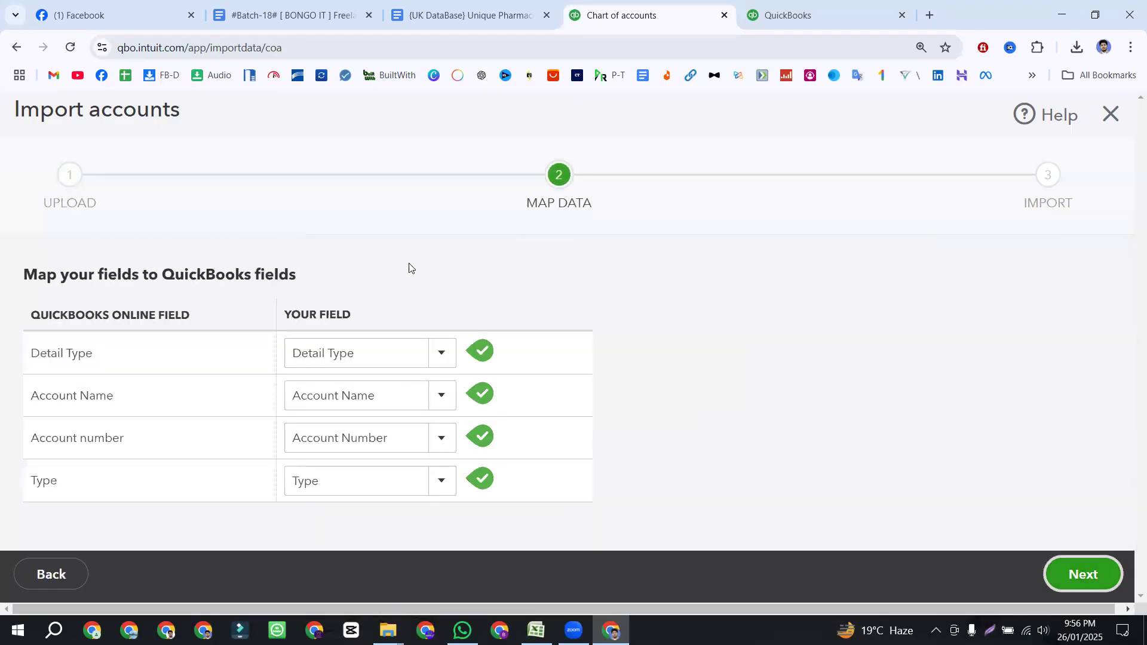
- Review the Map Data stage and the heading about mapping your fields to QuickBooks fields
left_click_drag(105, 206, 30, 206)
left_click_drag(517, 208, 593, 207)
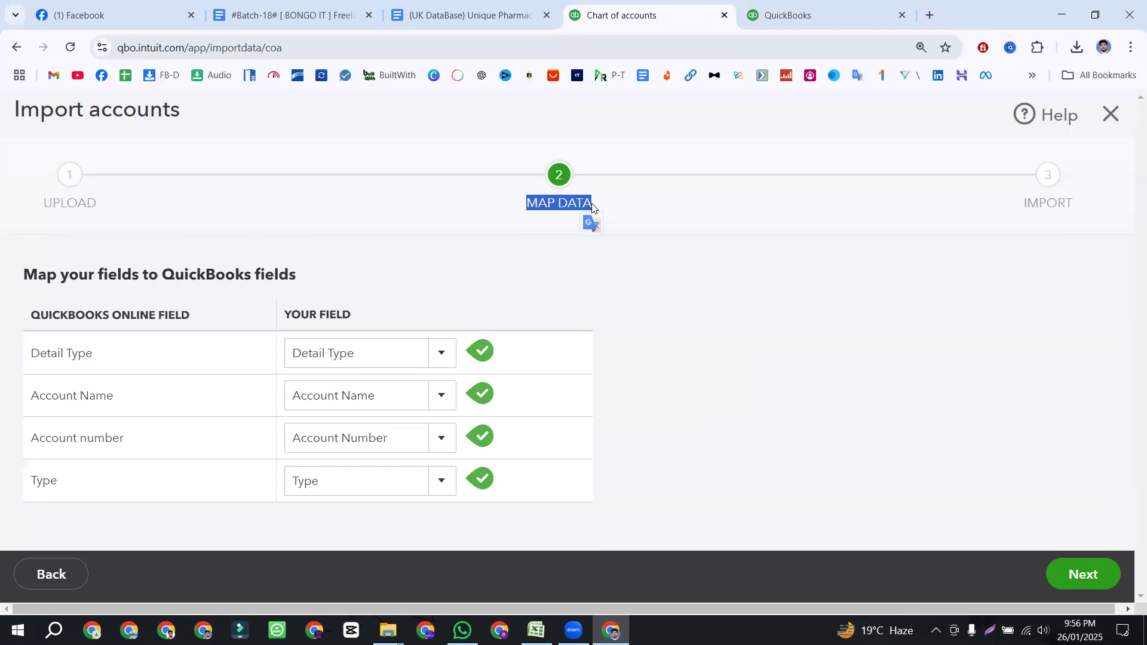
left_click(553, 205)
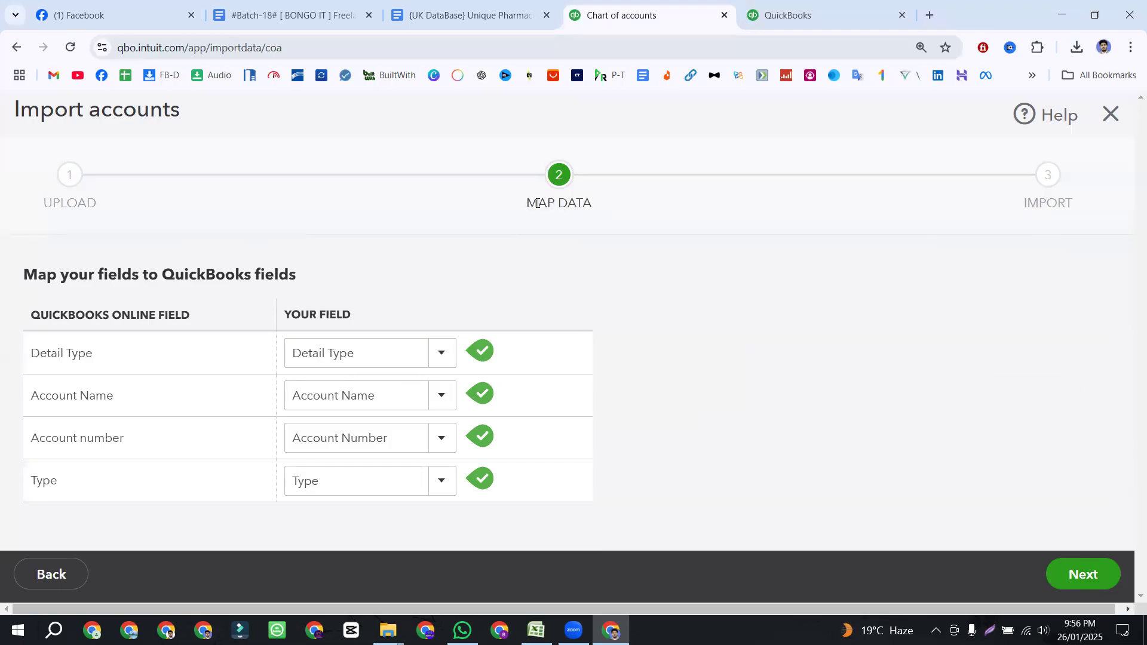
left_click_drag(525, 206, 604, 205)
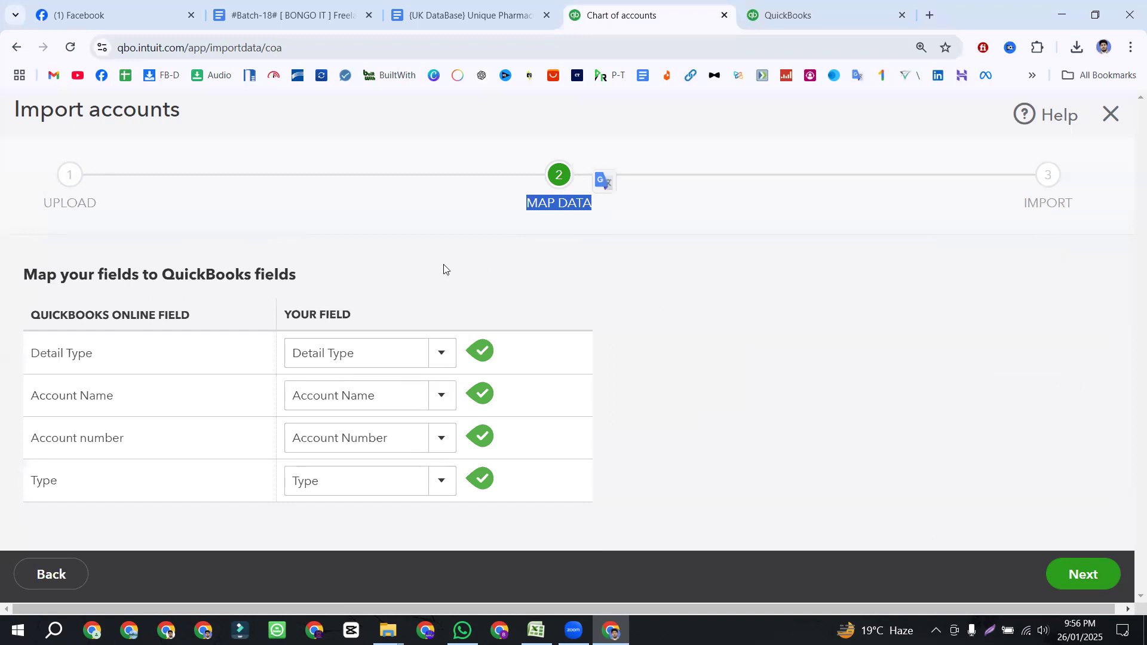
left_click_drag(38, 277, 298, 279)
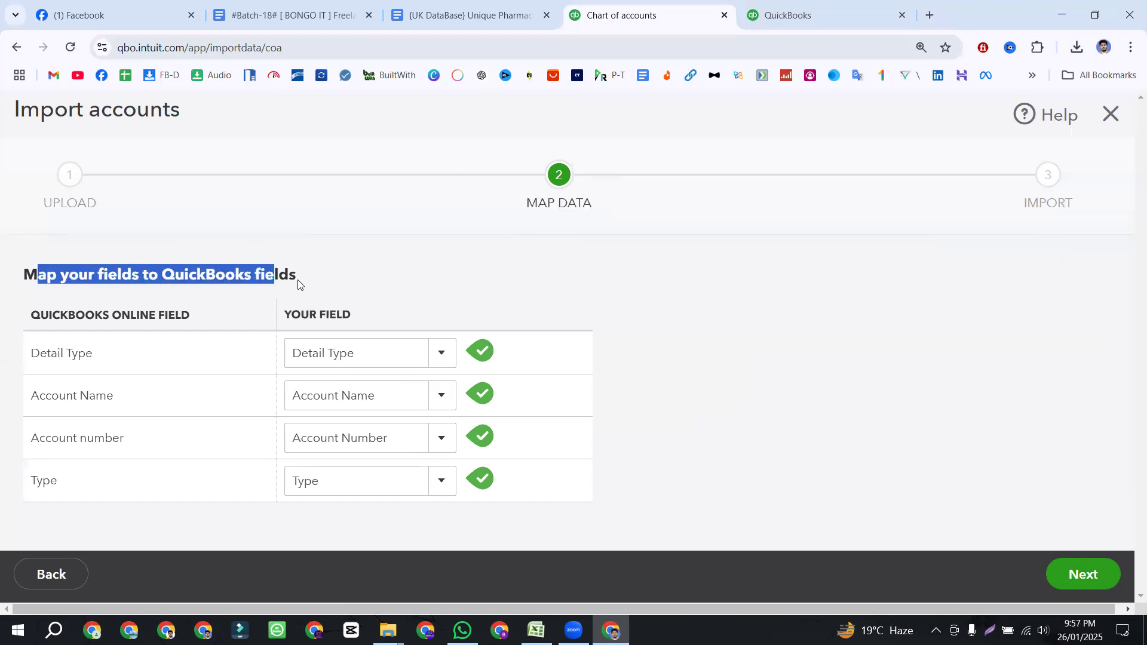
left_click_drag(24, 276, 297, 282)
left_click_drag(202, 318, 108, 358)
left_click(32, 355)
left_click(236, 289)
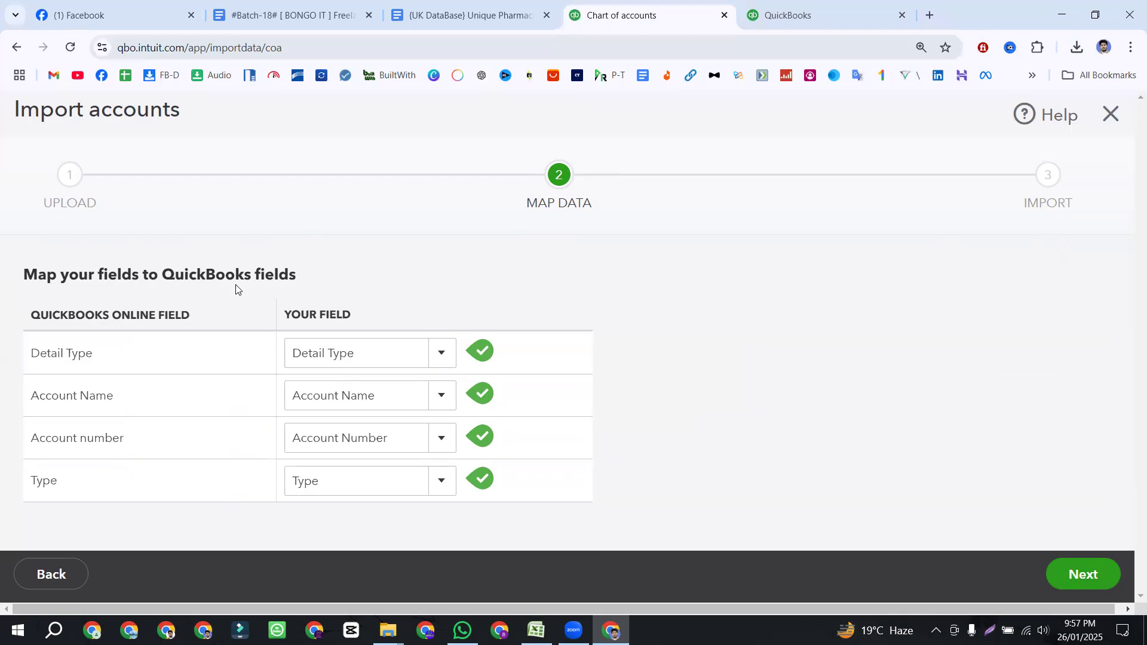
- Compare the Detail Type, Account Name, Account number and Type fields with the file columns they are mapped to
left_click_drag(70, 355, 30, 355)
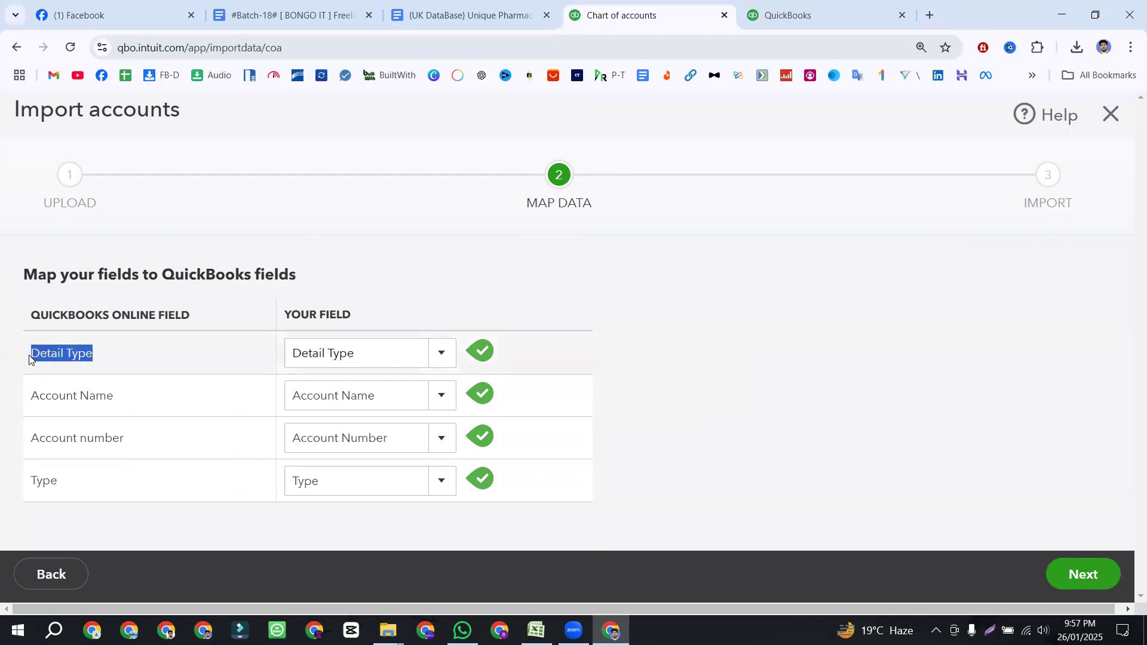
left_click_drag(354, 356, 290, 355)
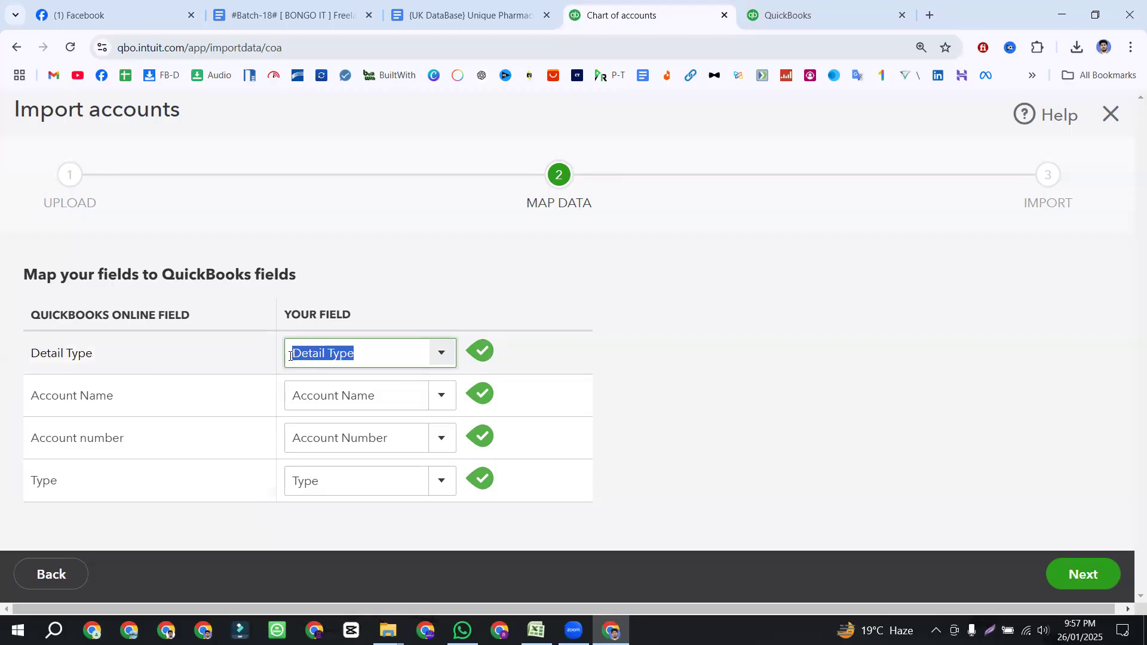
left_click(525, 358)
left_click_drag(123, 394, 33, 394)
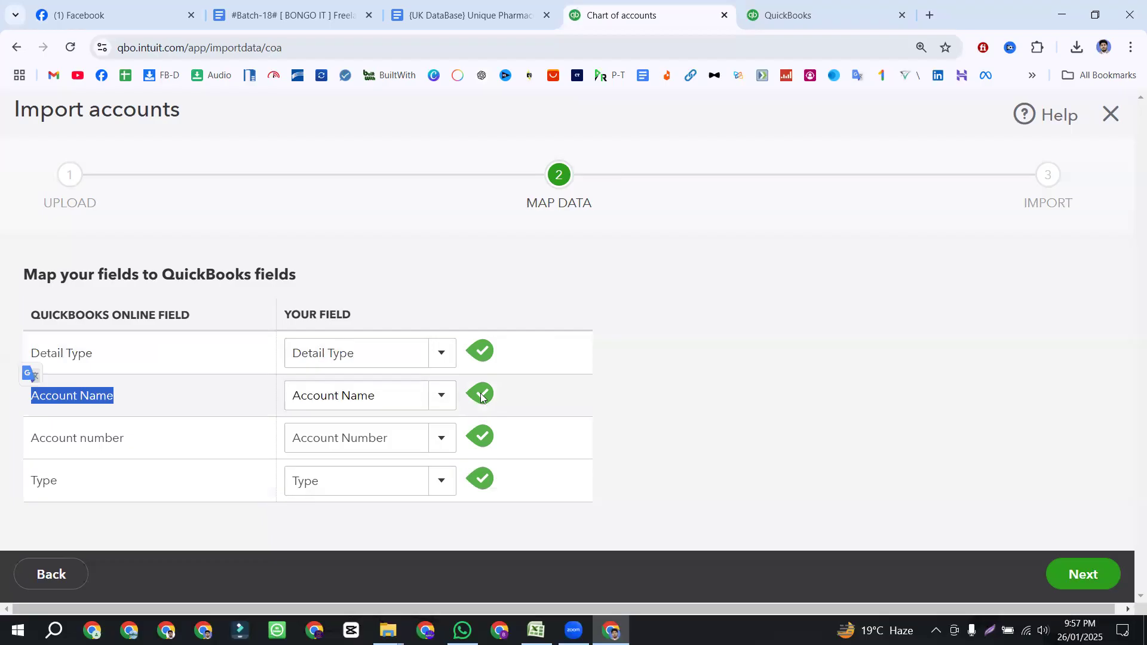
left_click_drag(136, 440, 30, 442)
left_click(545, 439)
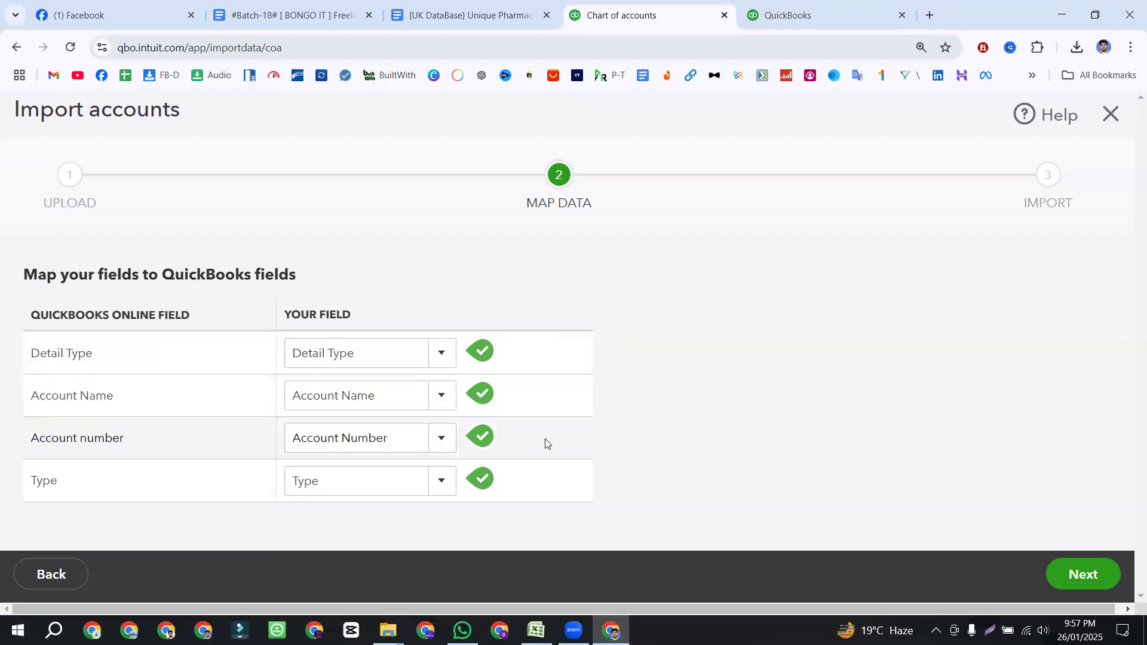
left_click_drag(115, 481, 29, 479)
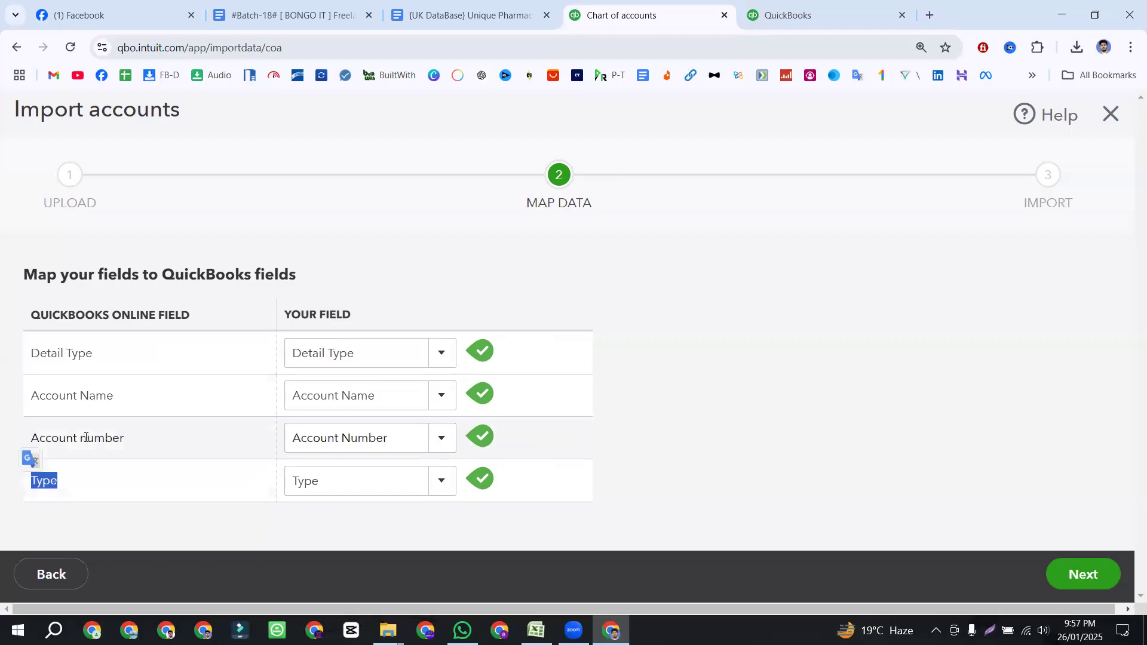
left_click(86, 438)
left_click_drag(83, 439, 87, 438)
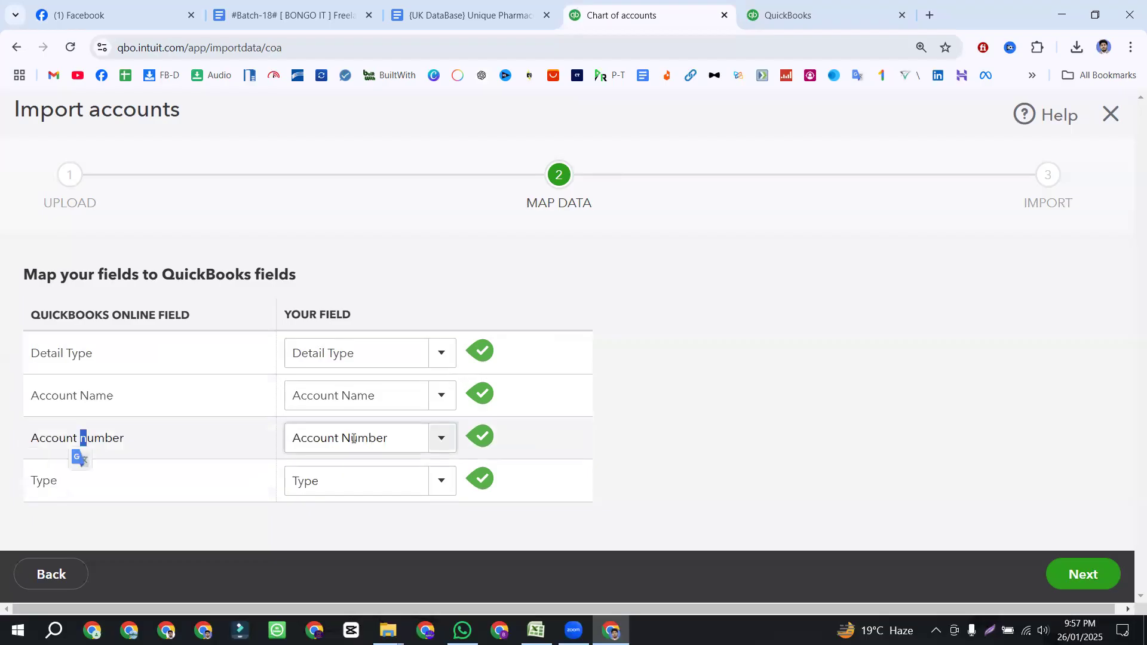
left_click(106, 443)
left_click_drag(90, 438, 83, 439)
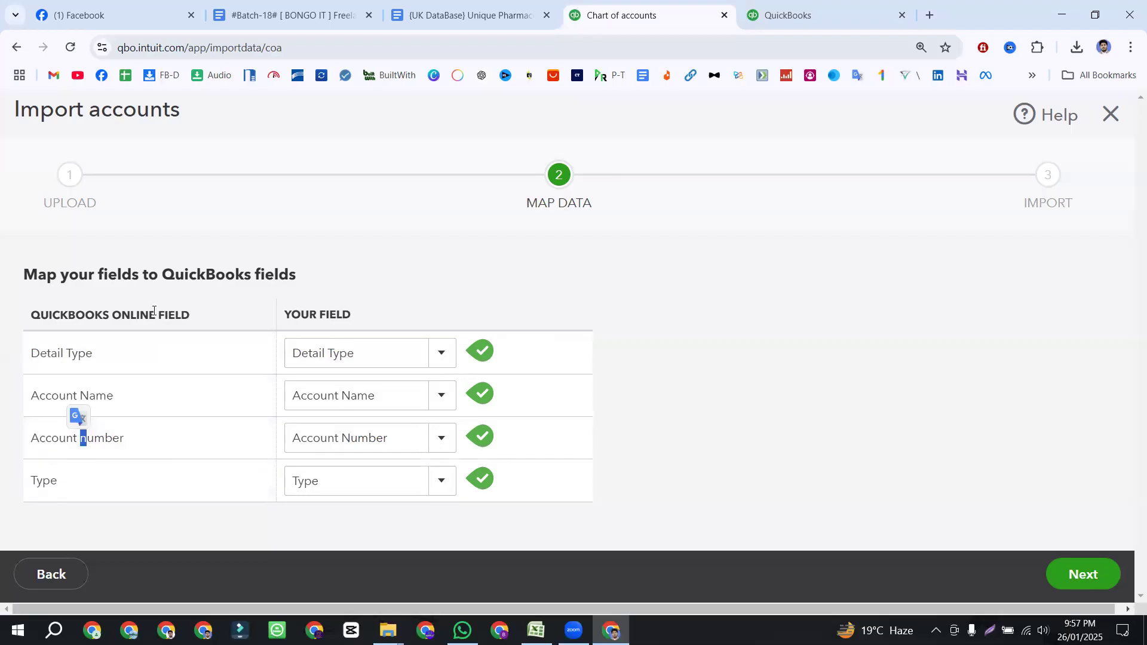
- Check the Account number and Type fields against the file columns they are mapped to
left_click(144, 437)
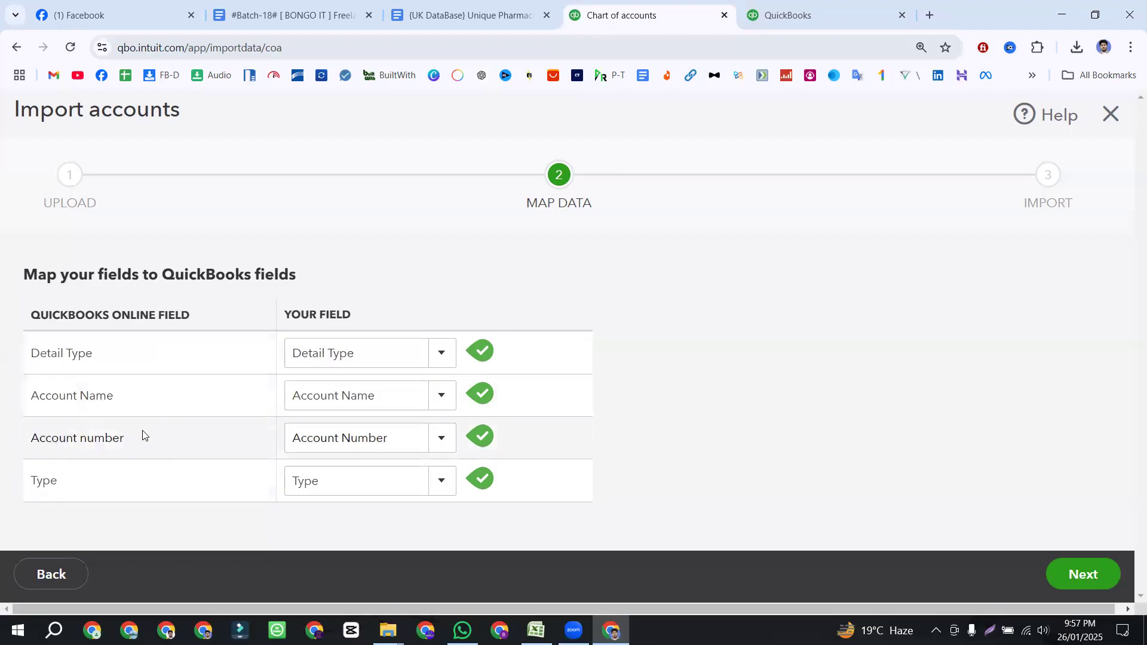
left_click_drag(95, 438, 88, 438)
left_click(83, 437)
left_click_drag(86, 438, 78, 440)
left_click(78, 436)
left_click_drag(26, 443, 129, 450)
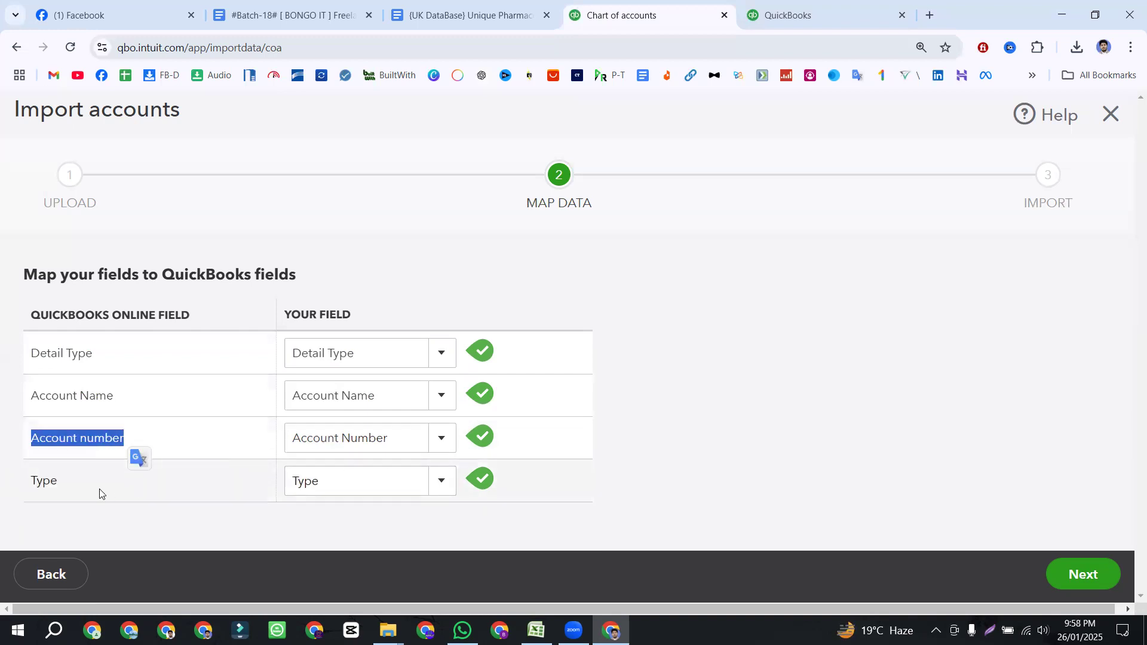
left_click_drag(97, 493, 30, 488)
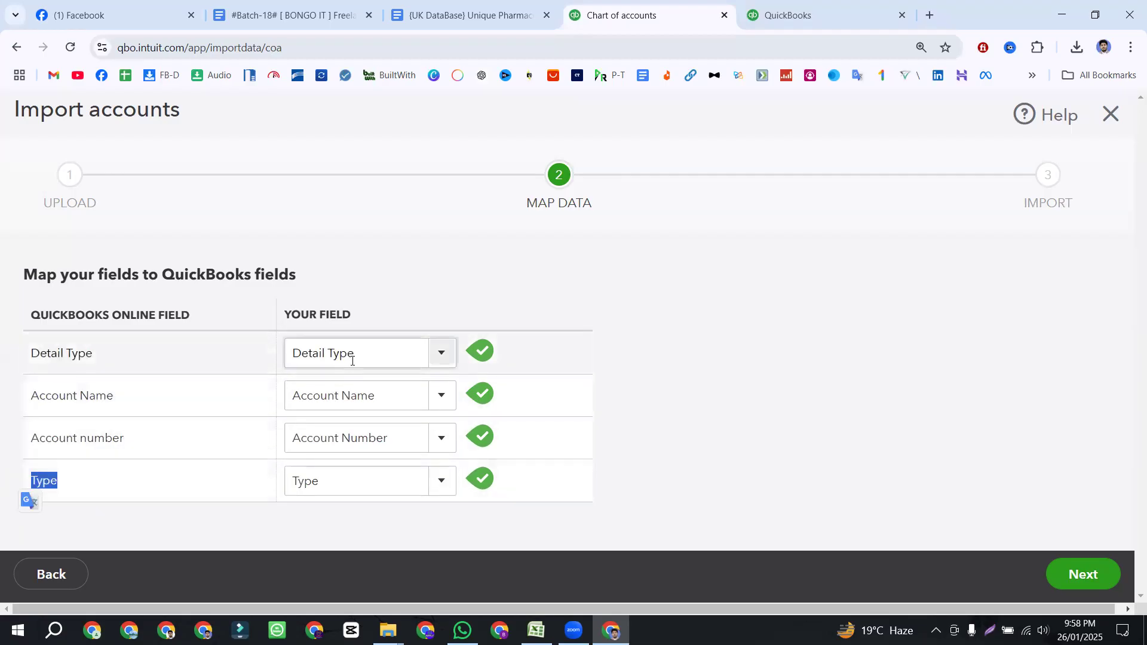
left_click(642, 518)
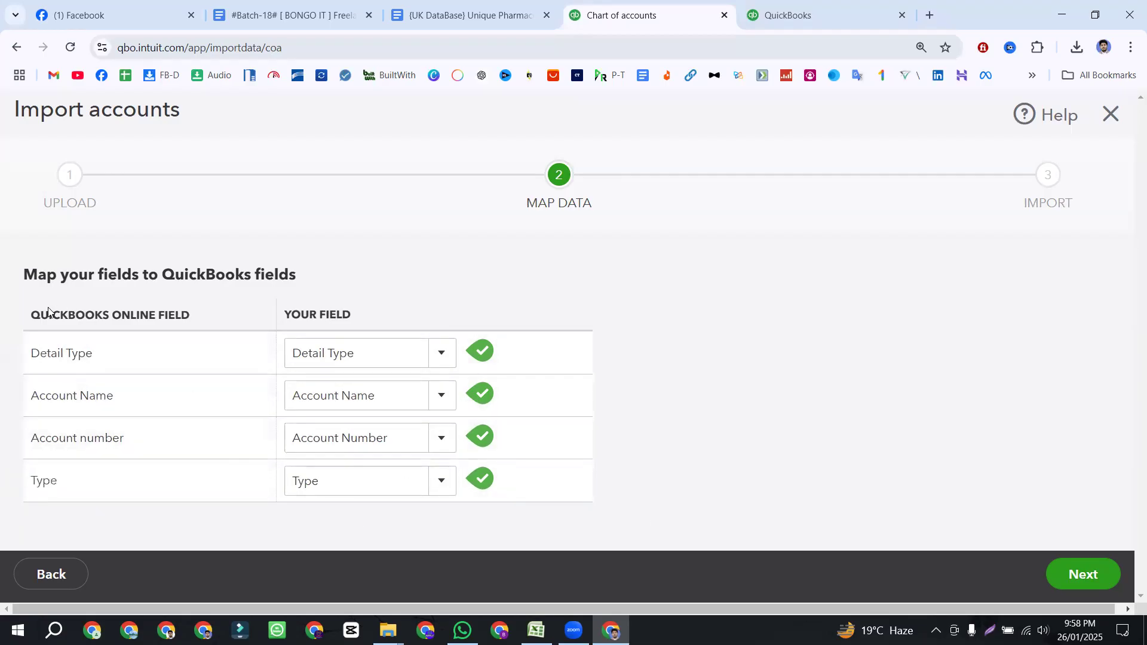
- Accept the field mapping as it stands and continue to the Import stage
left_click_drag(27, 278, 310, 280)
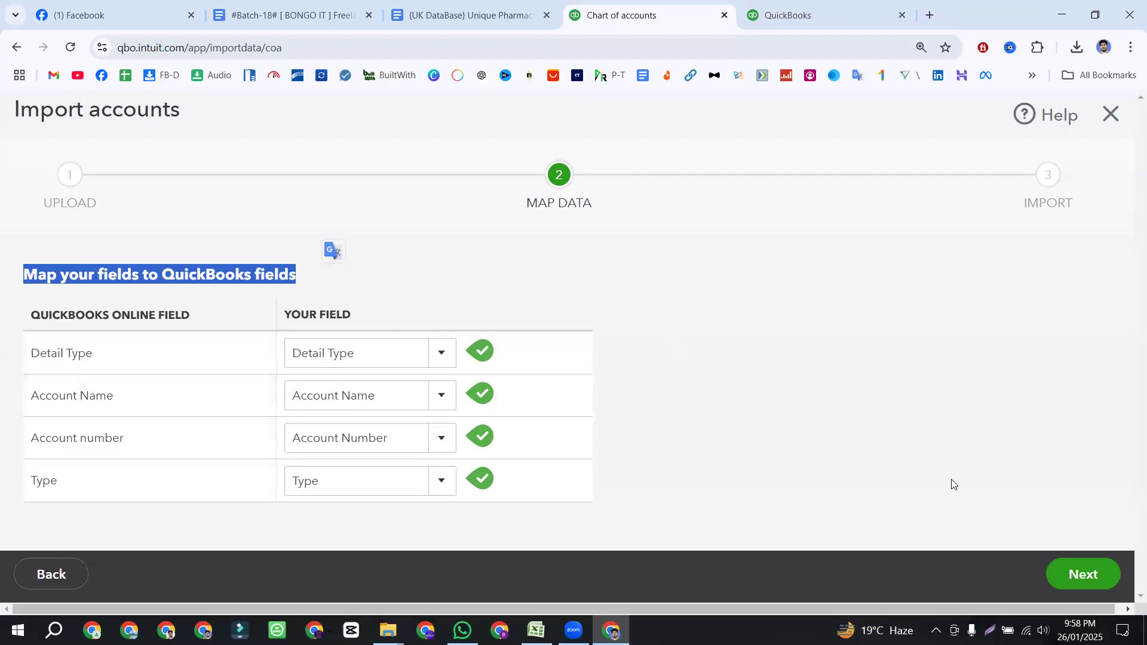
left_click_drag(36, 314, 399, 320)
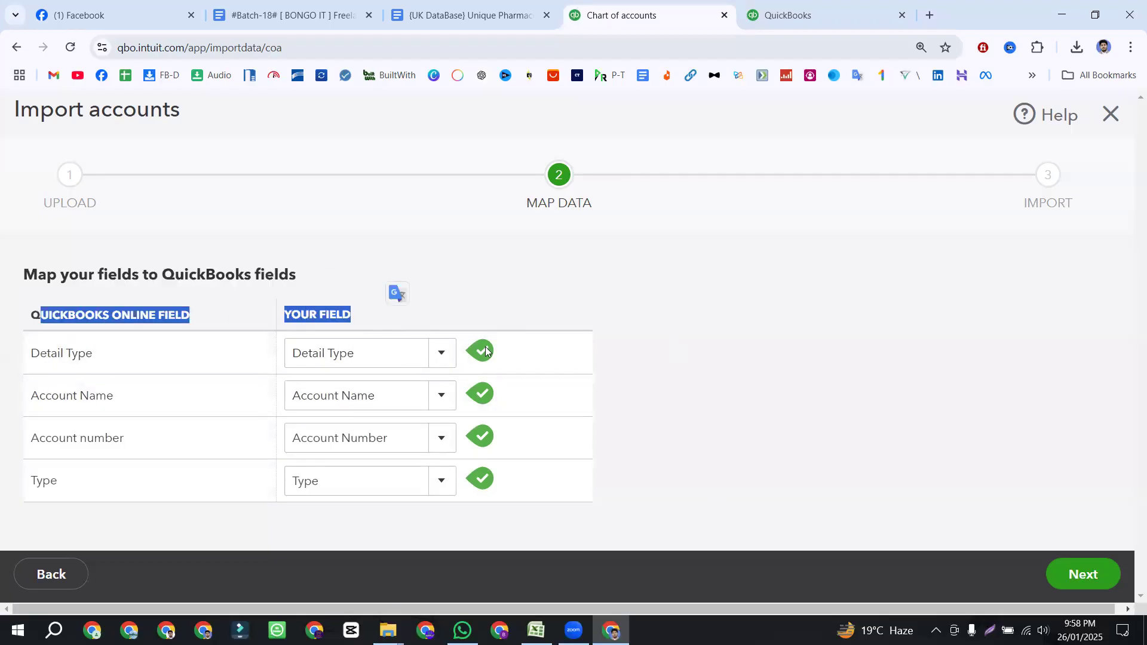
left_click(1091, 585)
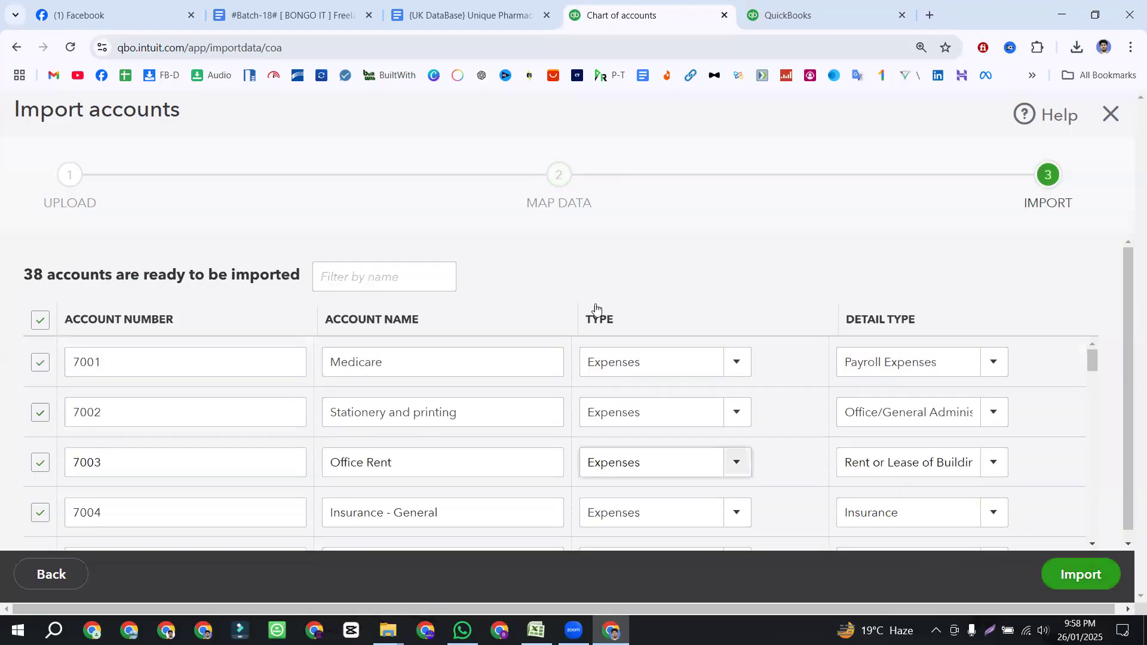
- Review the list of accounts ready for import, including their numbers, names, types and selection marks
left_click_drag(1019, 202, 1094, 202)
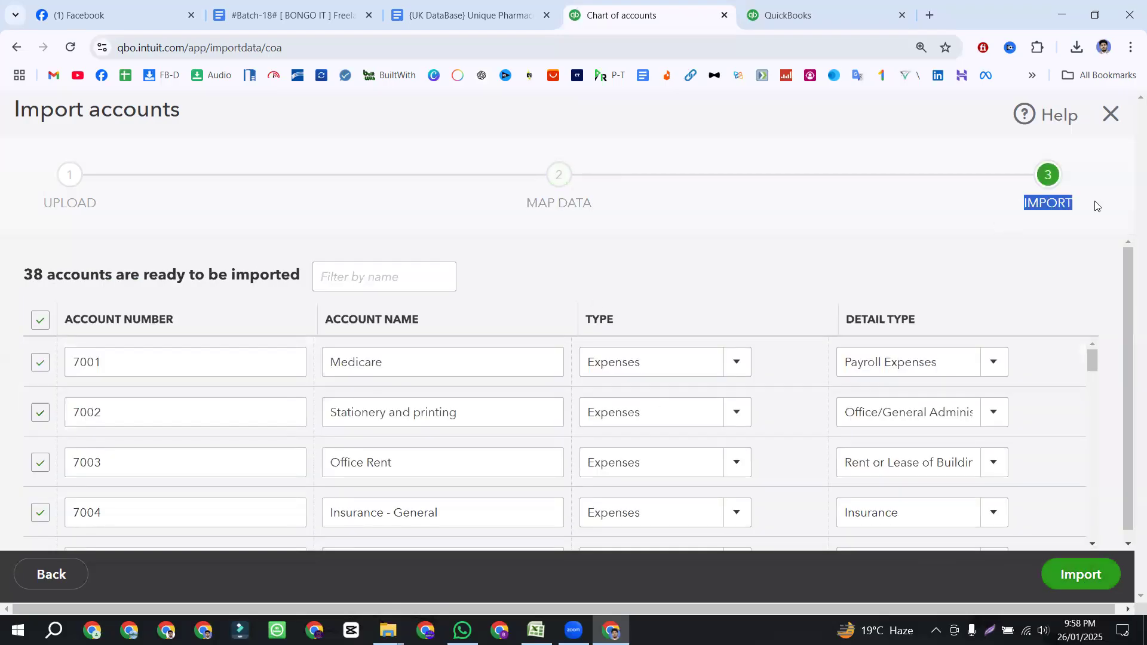
left_click_drag(27, 275, 115, 273)
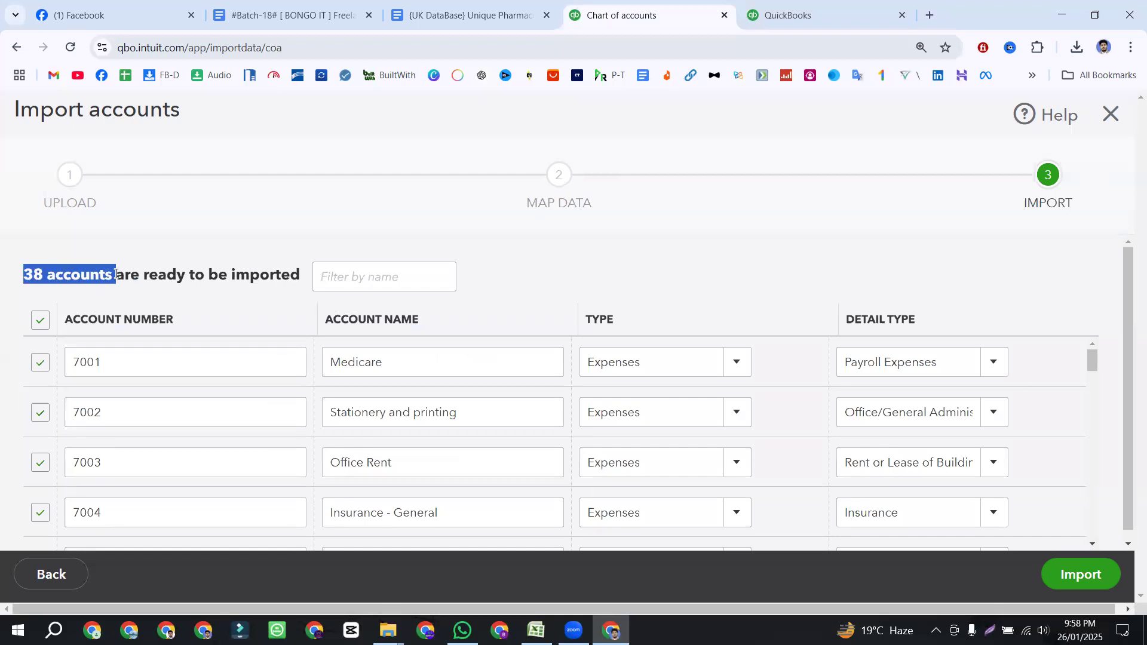
left_click_drag(116, 274, 305, 279)
scroll(296, 289, "down", 1)
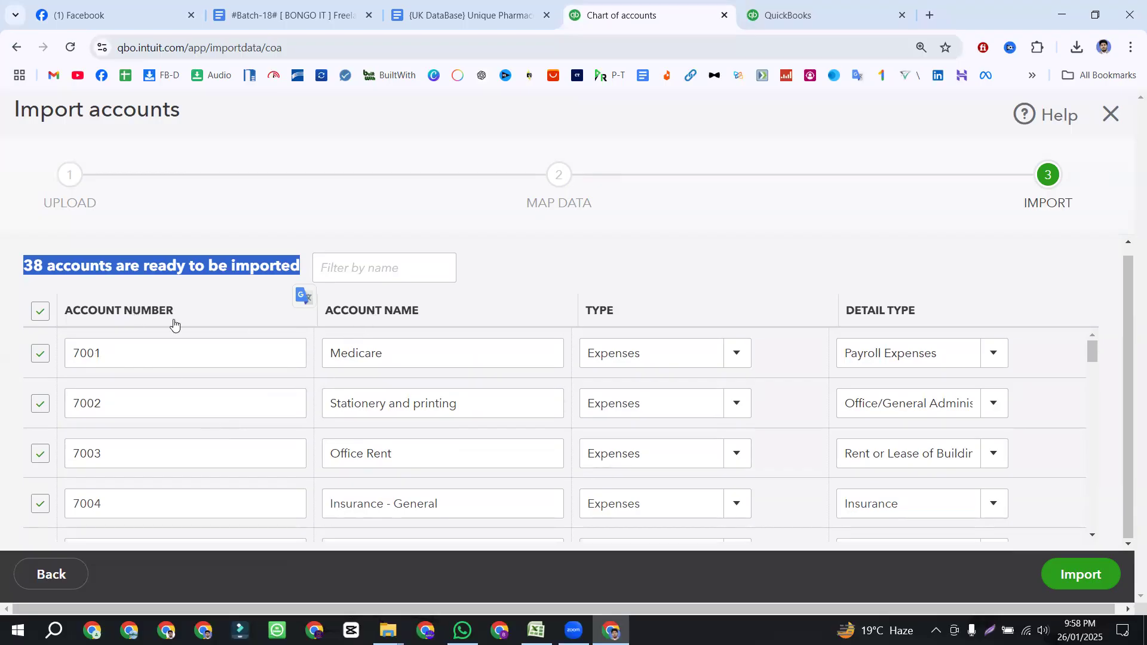
left_click(165, 366)
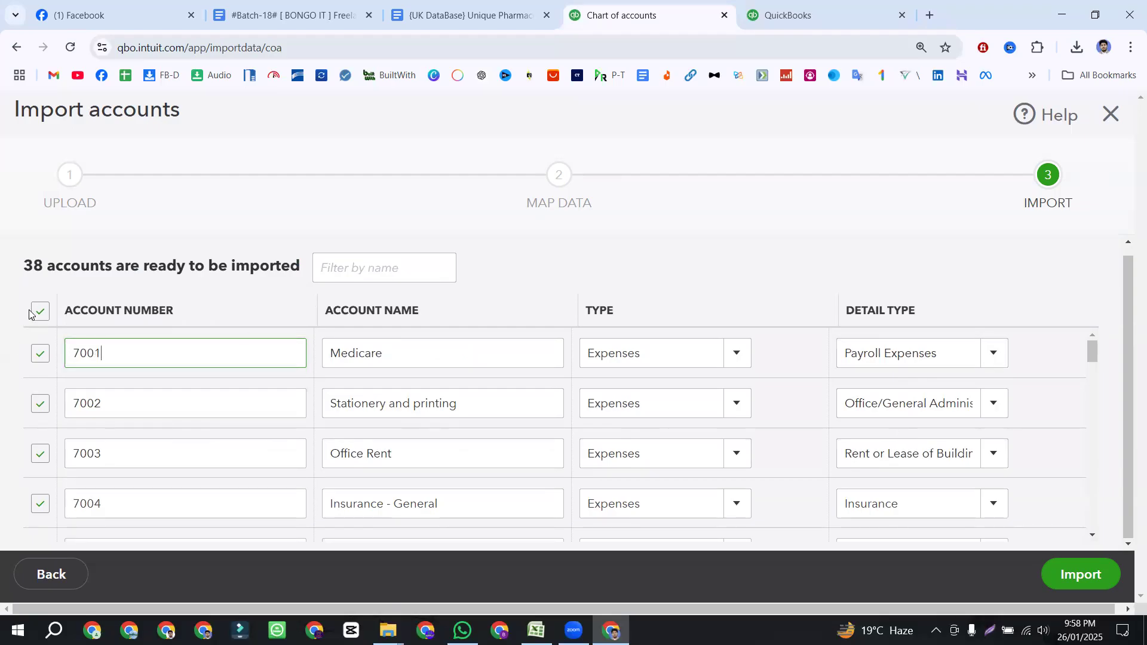
scroll(40, 406, "down", 20)
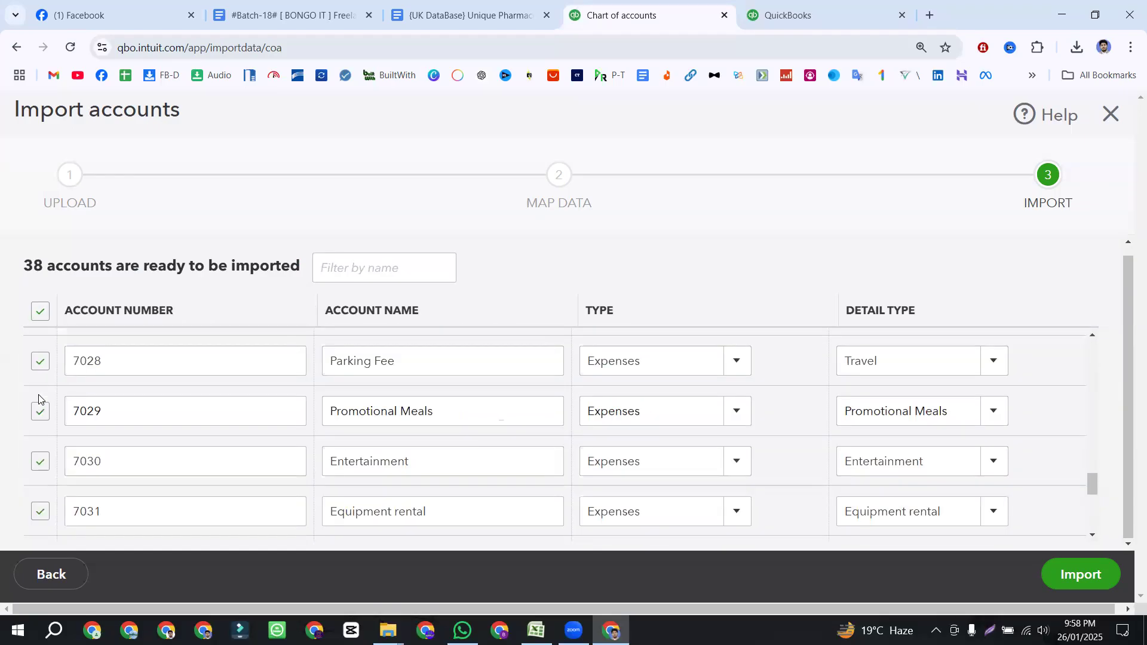
scroll(39, 400, "up", 9)
scroll(38, 399, "up", 12)
scroll(39, 399, "down", 3)
scroll(39, 399, "down", 1)
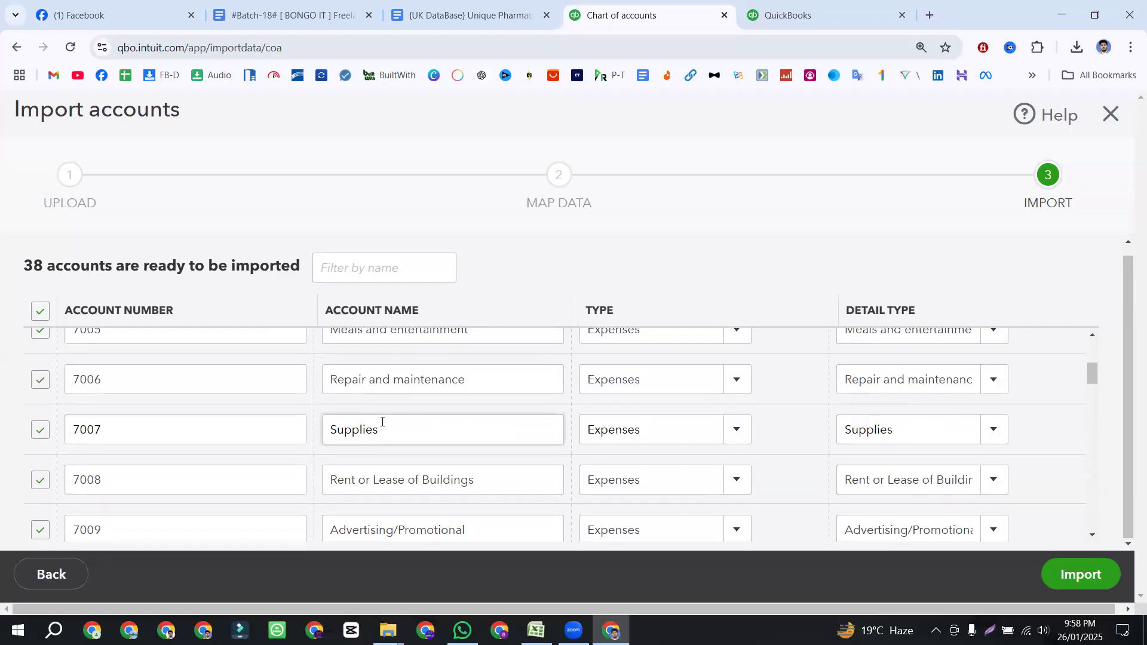
- Exclude accounts 7007 Supplies and 7011 Legal and professional fees from the import, and include both again
left_click(40, 430)
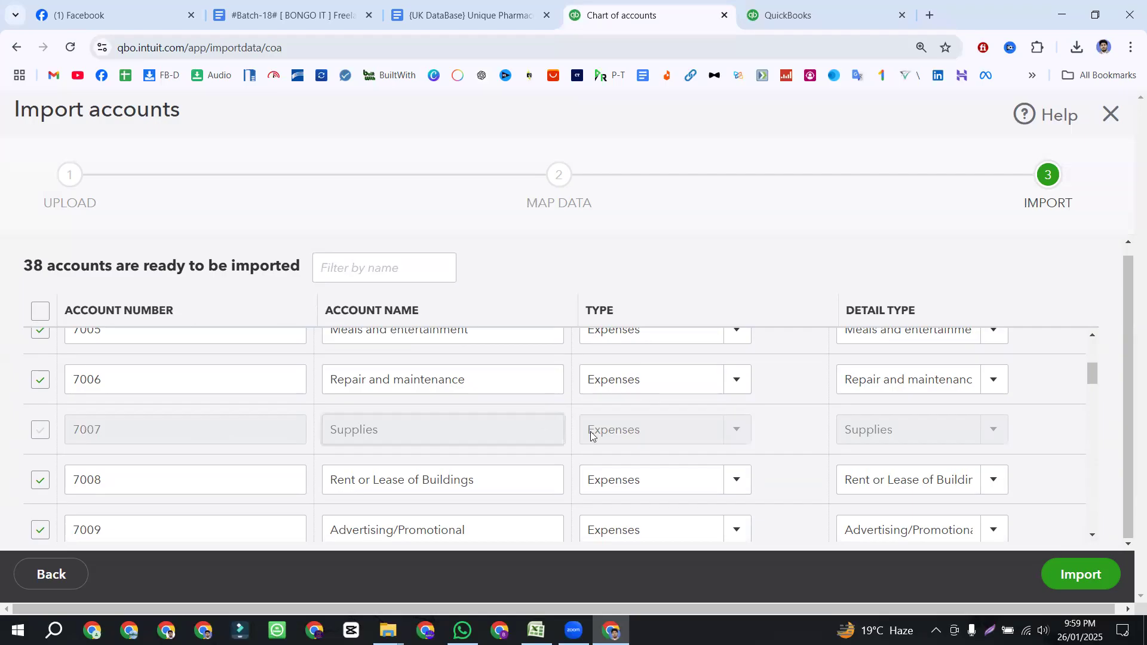
scroll(120, 460, "down", 3)
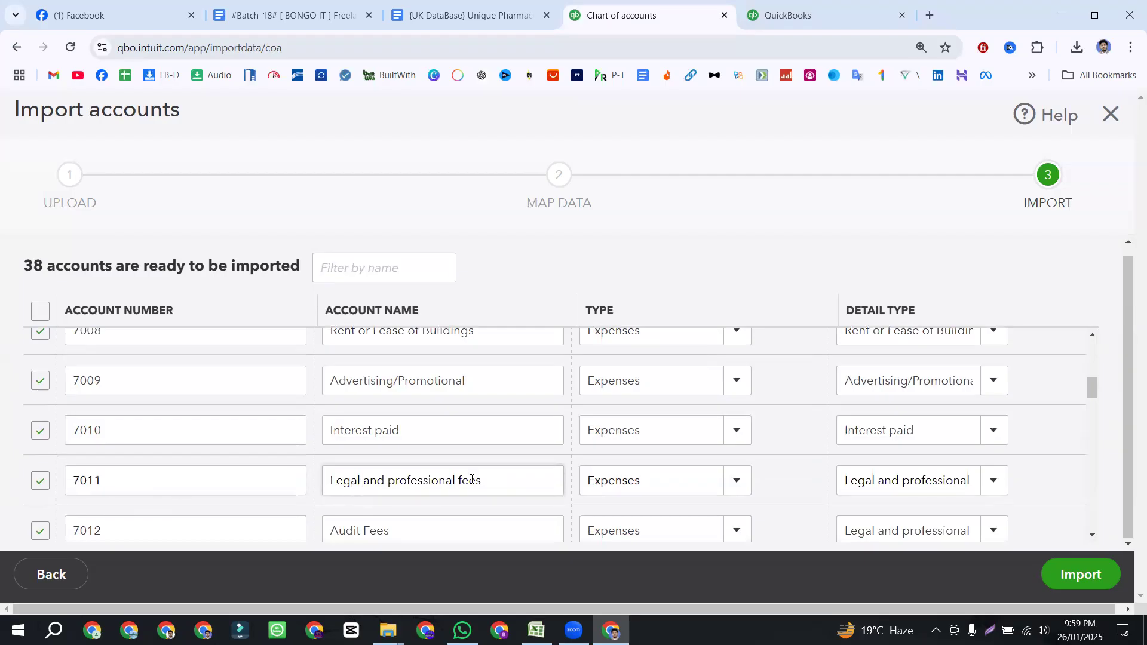
left_click(40, 480)
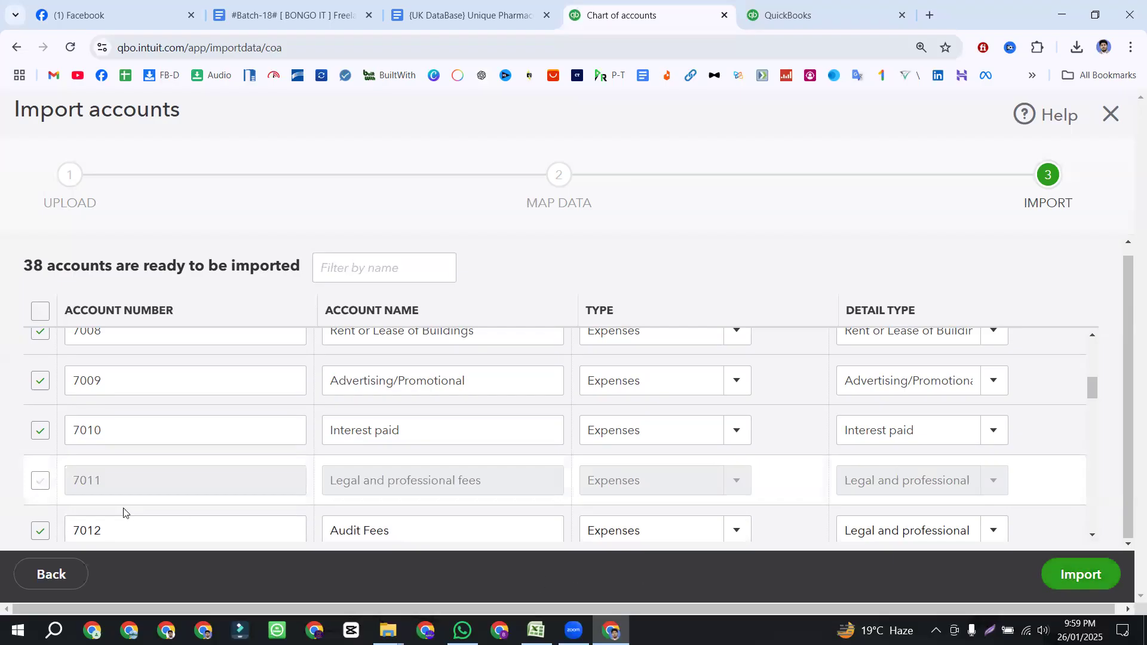
left_click(40, 481)
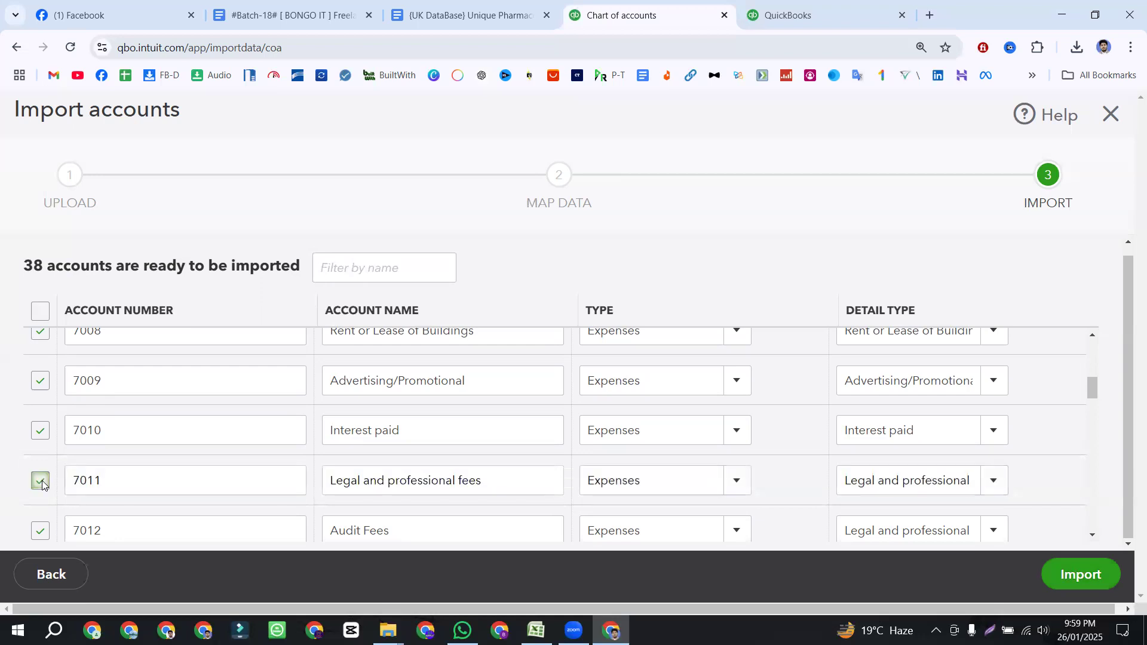
scroll(40, 481, "up", 2)
left_click(41, 430)
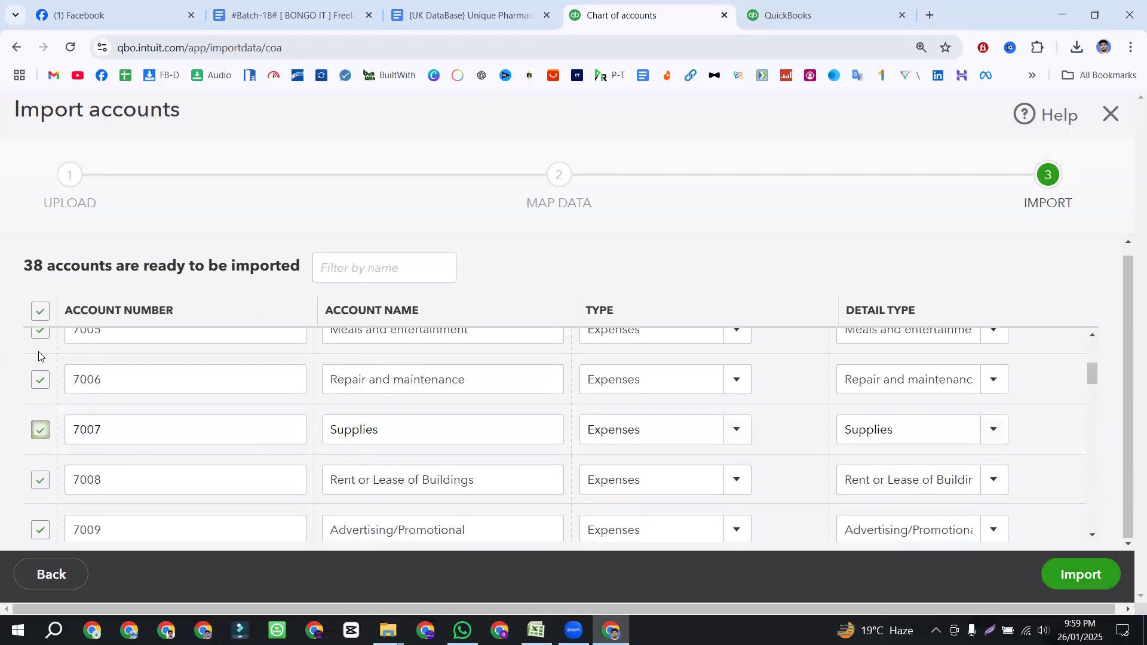
- Check the account numbers of the first three rows and the Medicare account's name
scroll(166, 417, "up", 3)
double_click(119, 368)
left_click_drag(116, 411, 81, 412)
left_click_drag(108, 455, 70, 464)
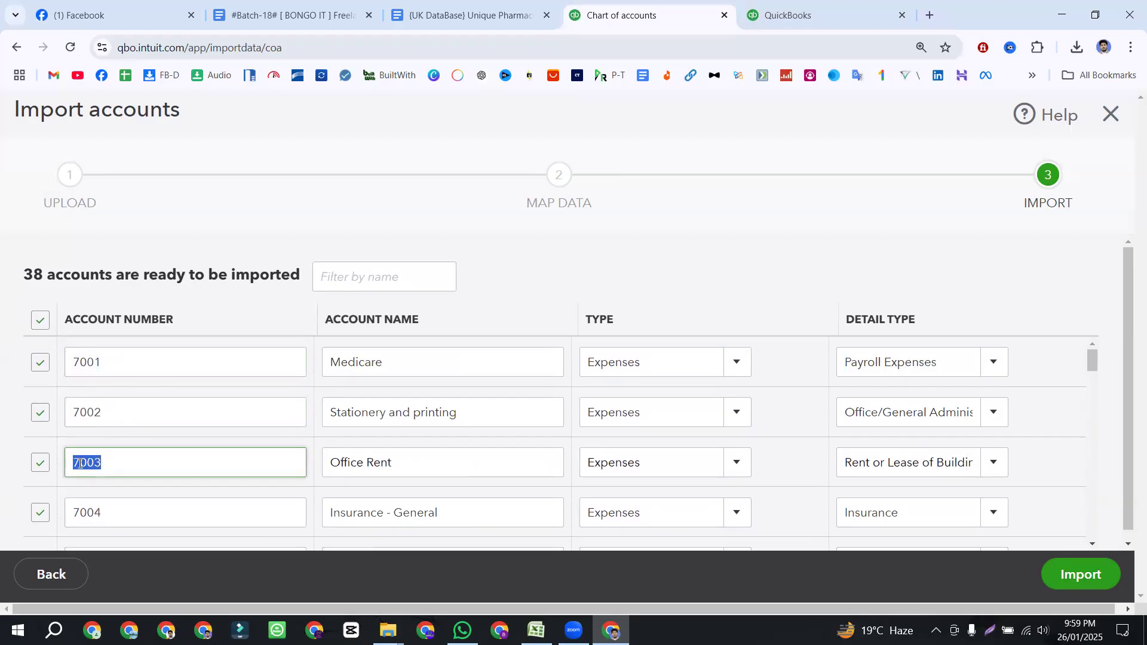
left_click(949, 578)
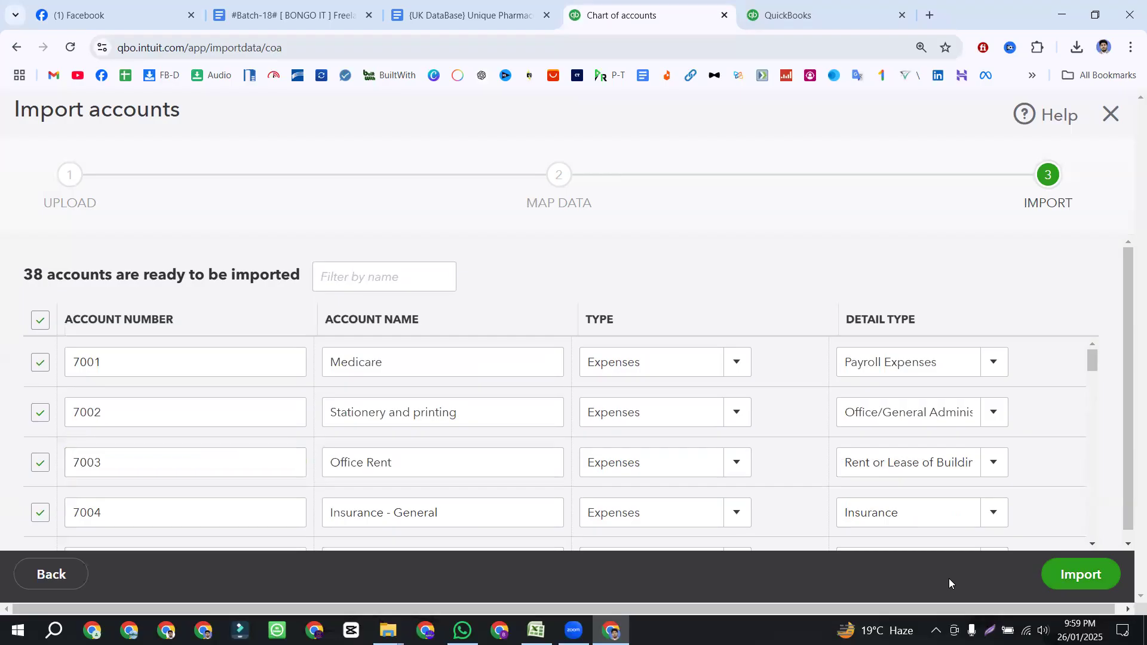
left_click(98, 371)
left_click(429, 372)
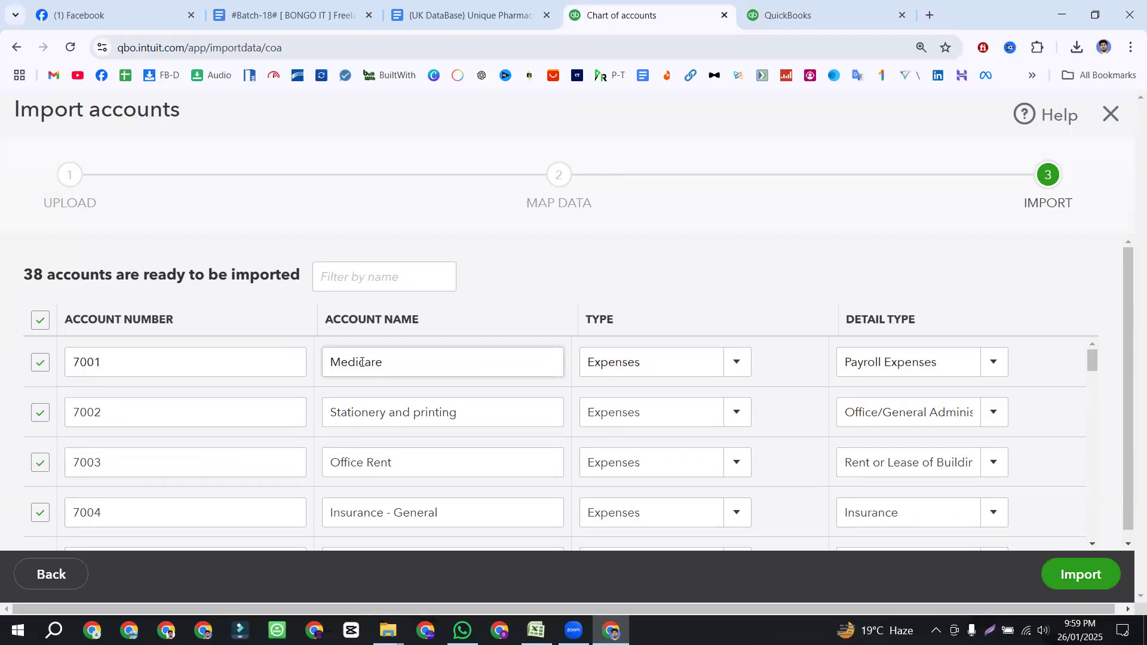
left_click(113, 370)
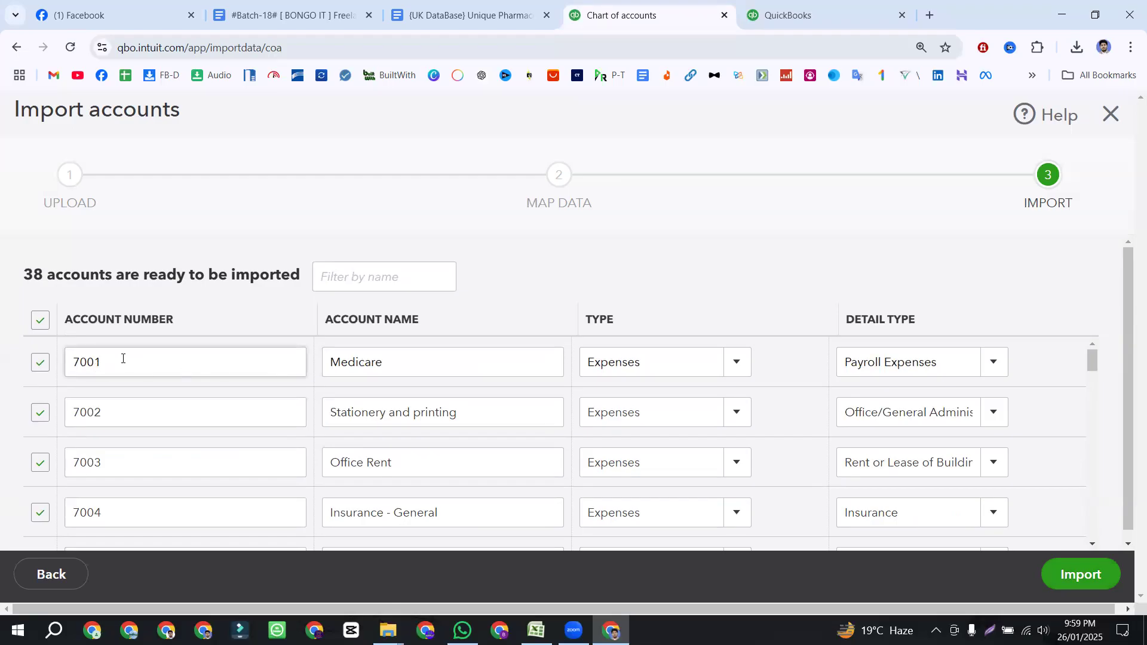
left_click_drag(123, 358, 76, 358)
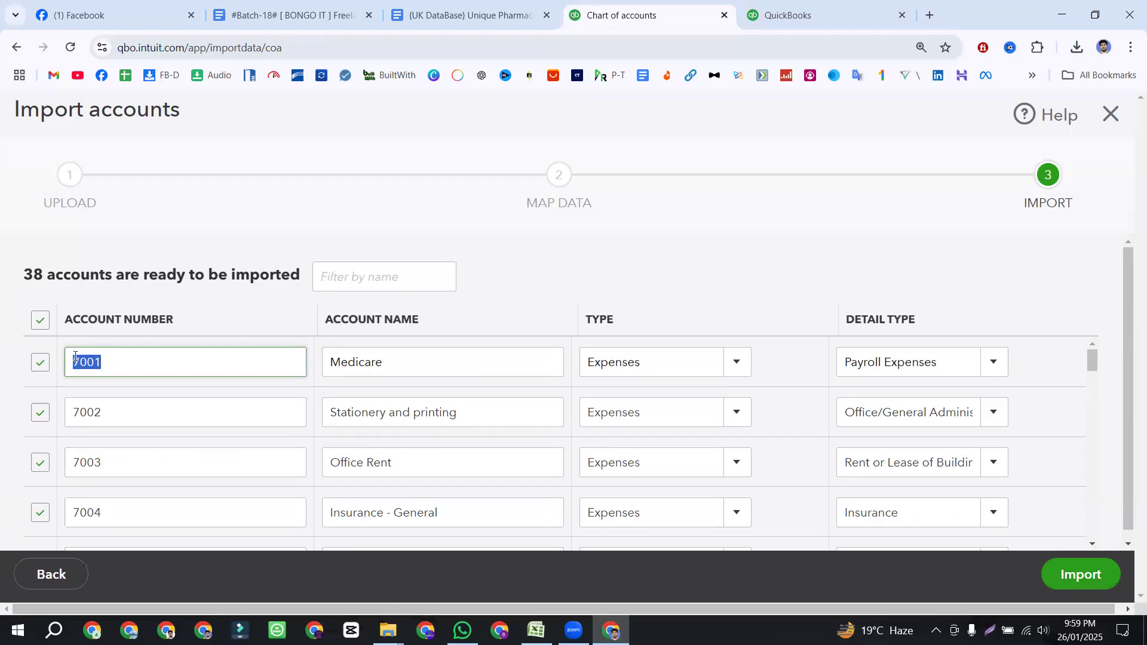
- Compare the account names and numbers in the Stationery and printing and Office Rent rows
left_click_drag(467, 412, 332, 412)
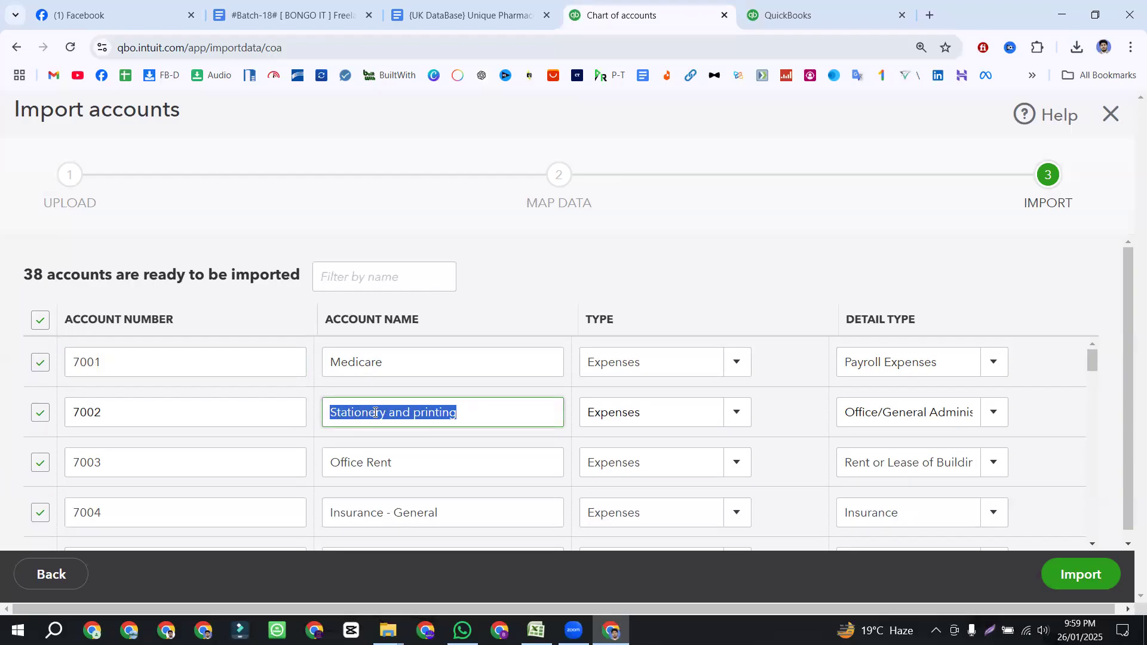
left_click_drag(122, 411, 76, 412)
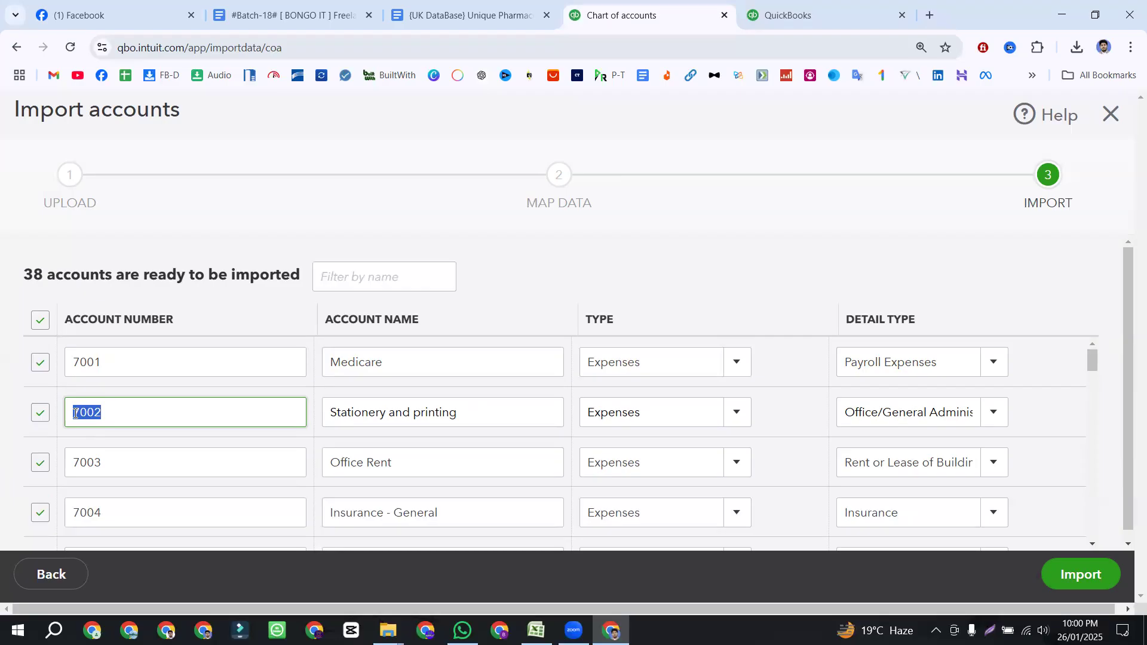
left_click(378, 461)
key("ctrl+a")
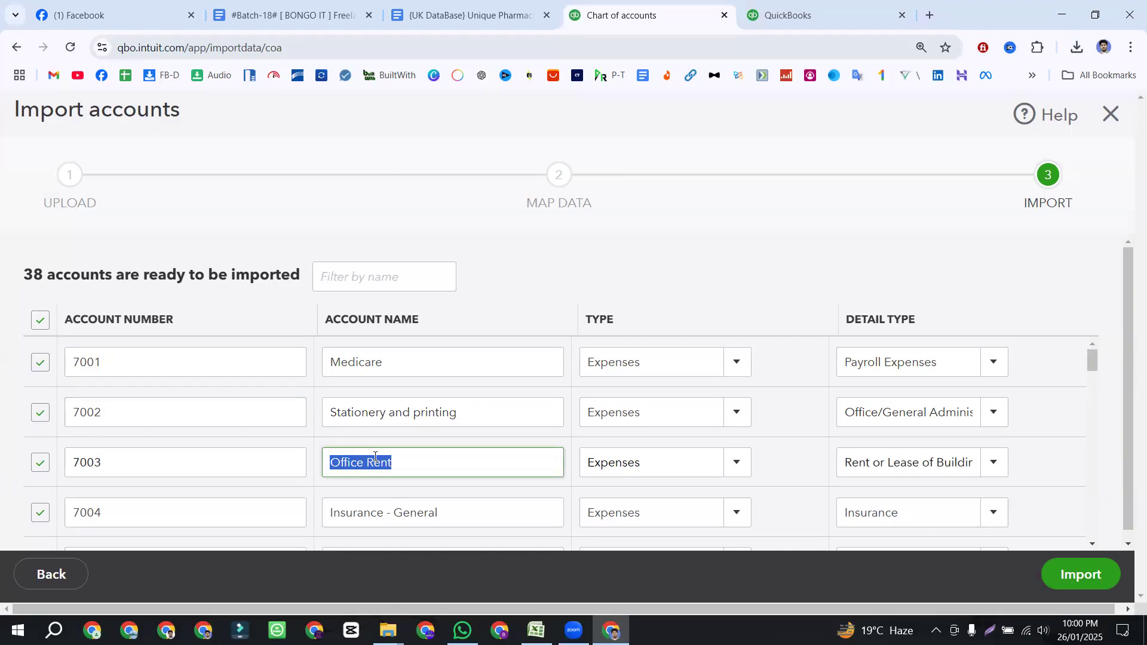
left_click(90, 464)
key("ctrl+a")
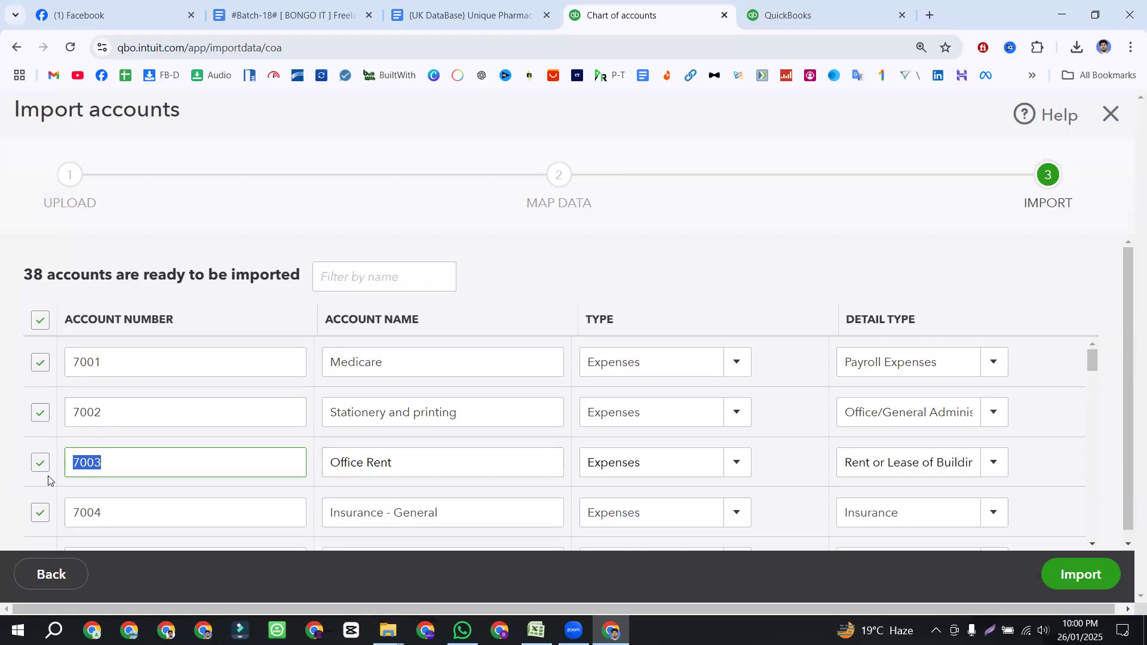
left_click(135, 258)
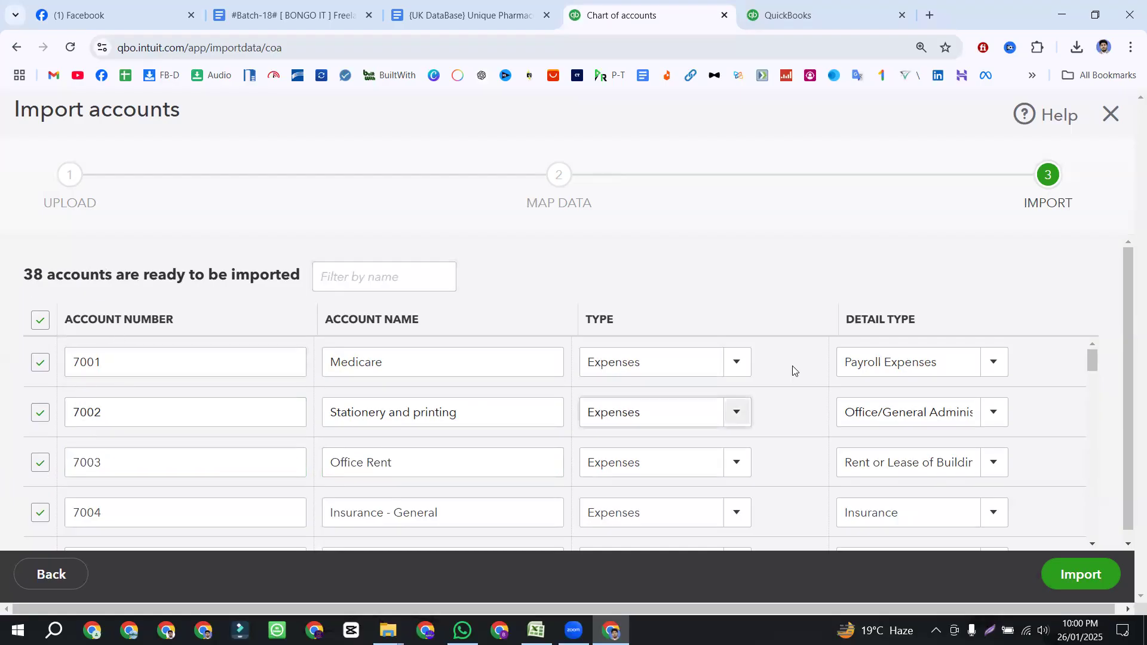
- Import all selected accounts into the chart of accounts
scroll(960, 487, "down", 4)
scroll(433, 376, "down", 1)
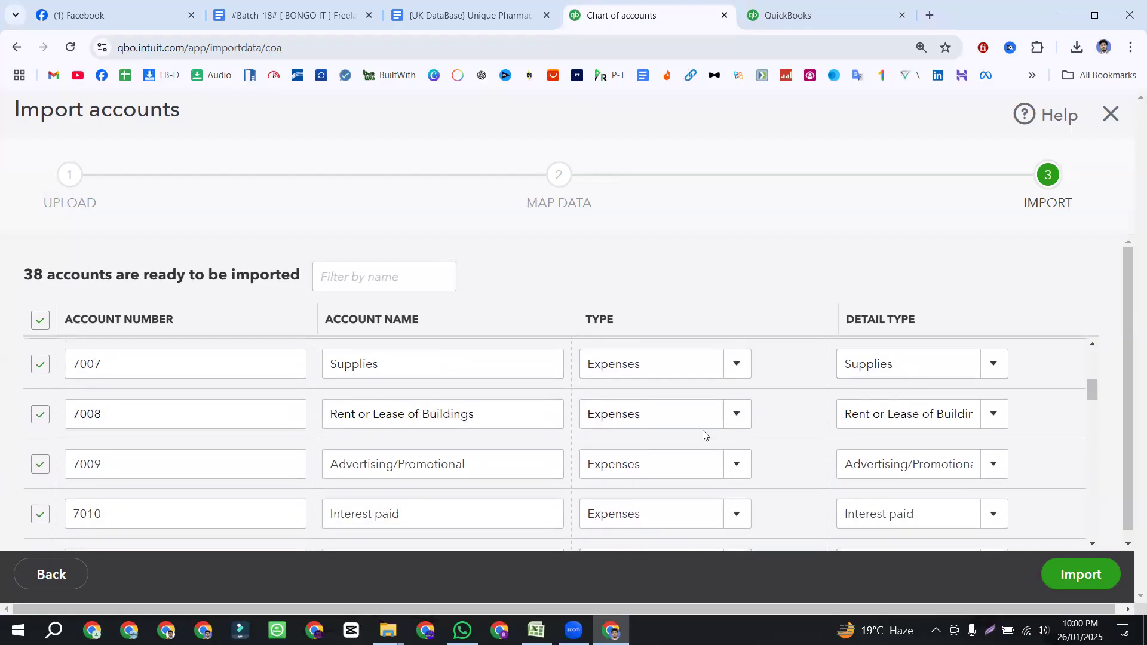
left_click(1072, 577)
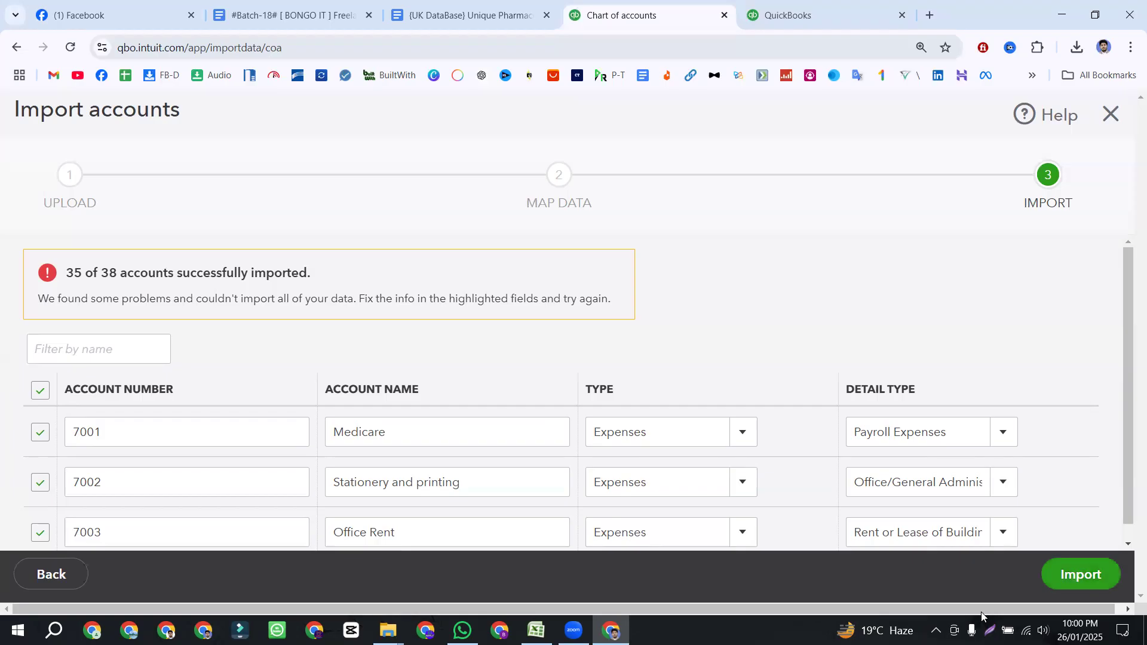
- Examine the import result and the names and numbers of the Medicare and Stationery and printing accounts still listed
scroll(127, 461, "down", 1)
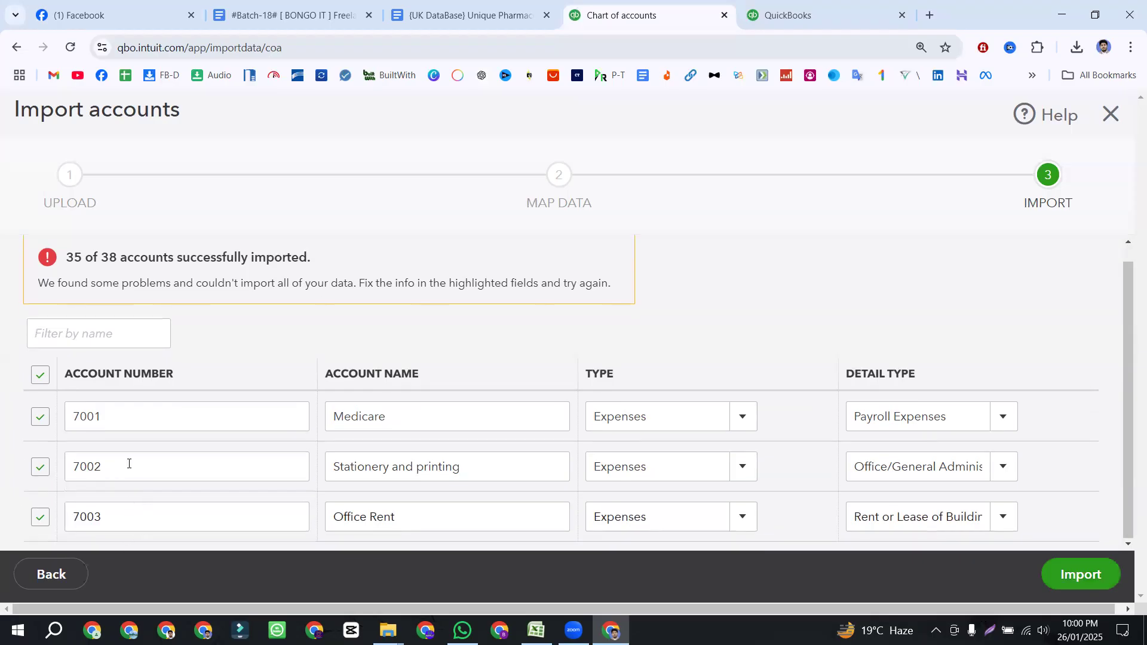
left_click(399, 417)
double_click(361, 418)
left_click(99, 418)
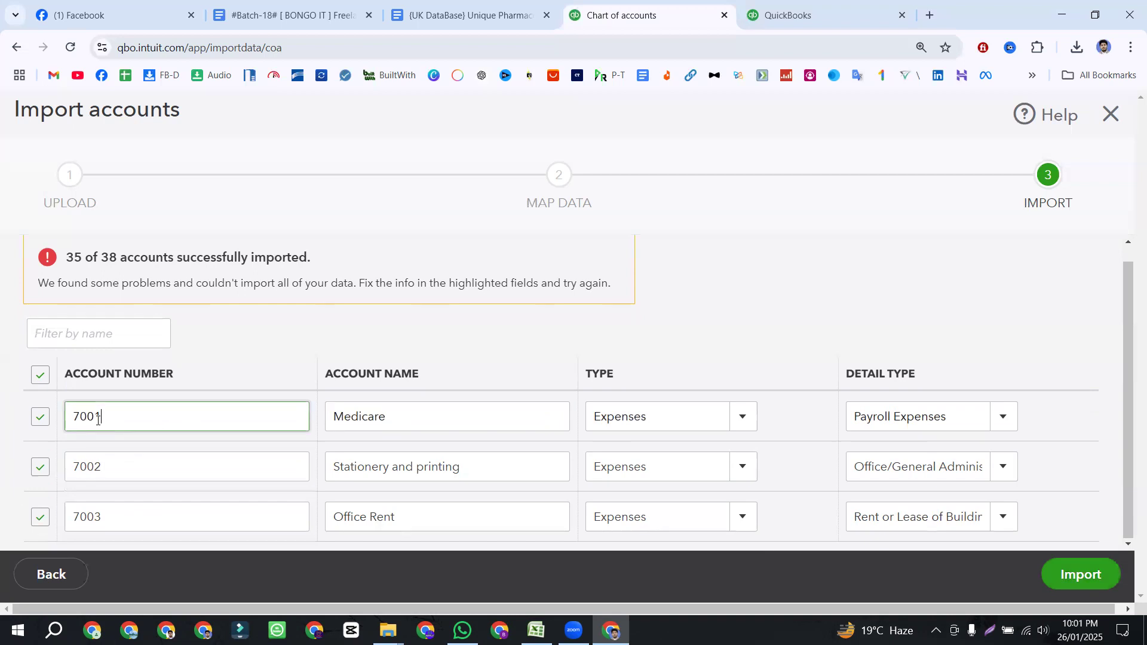
double_click(93, 418)
left_click_drag(483, 469, 334, 468)
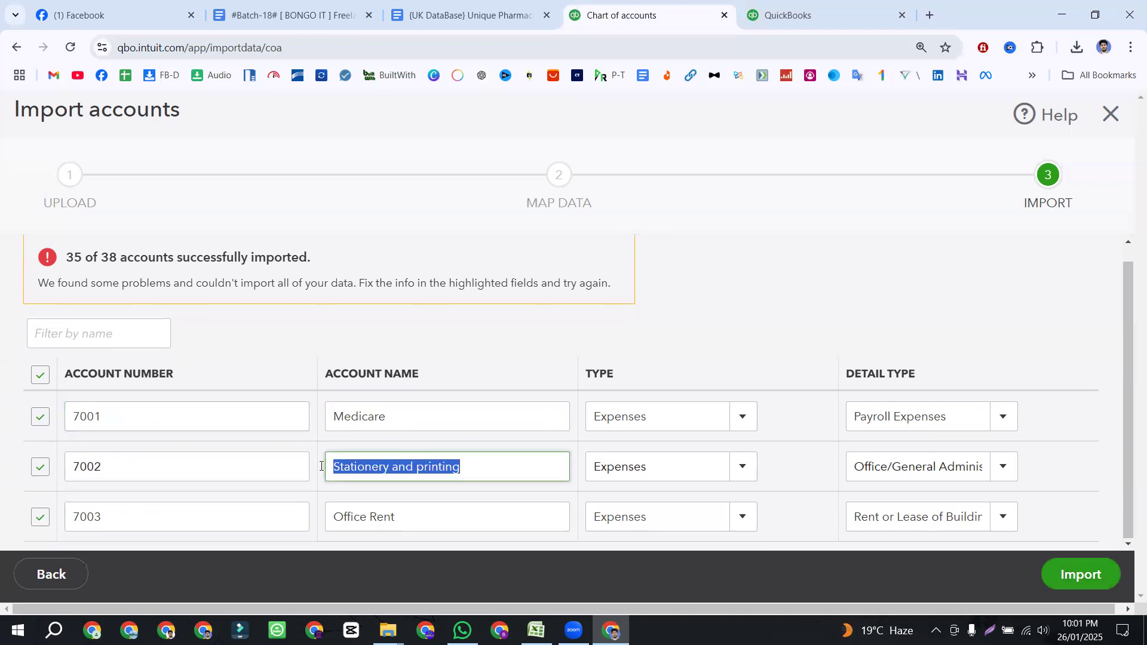
left_click_drag(109, 467, 74, 468)
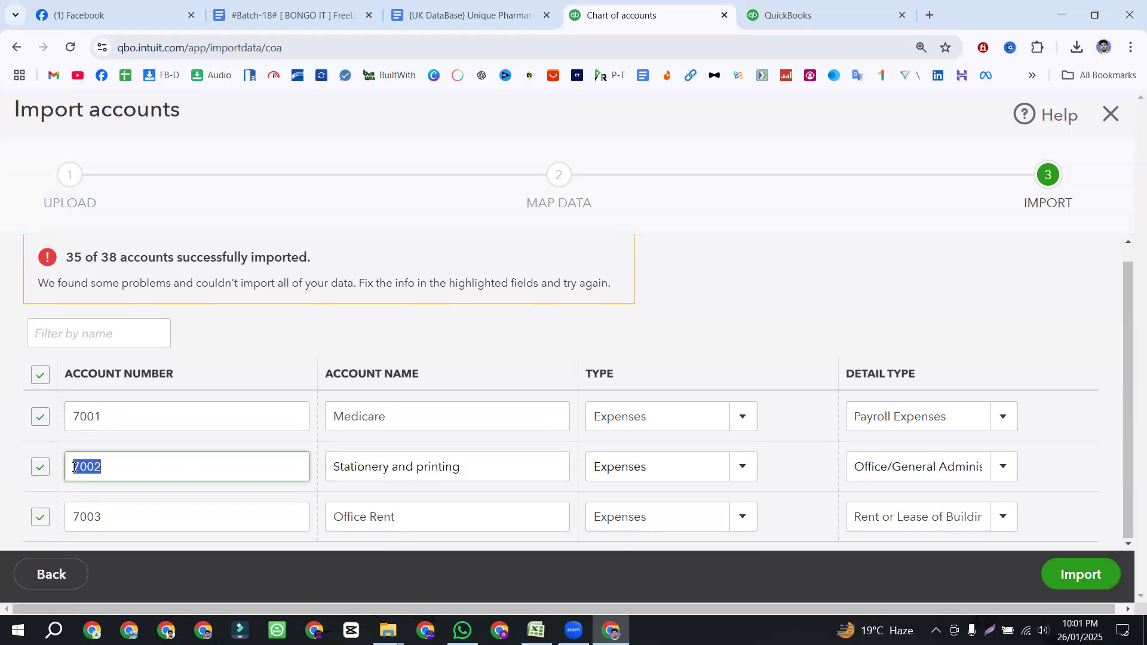
left_click(79, 259)
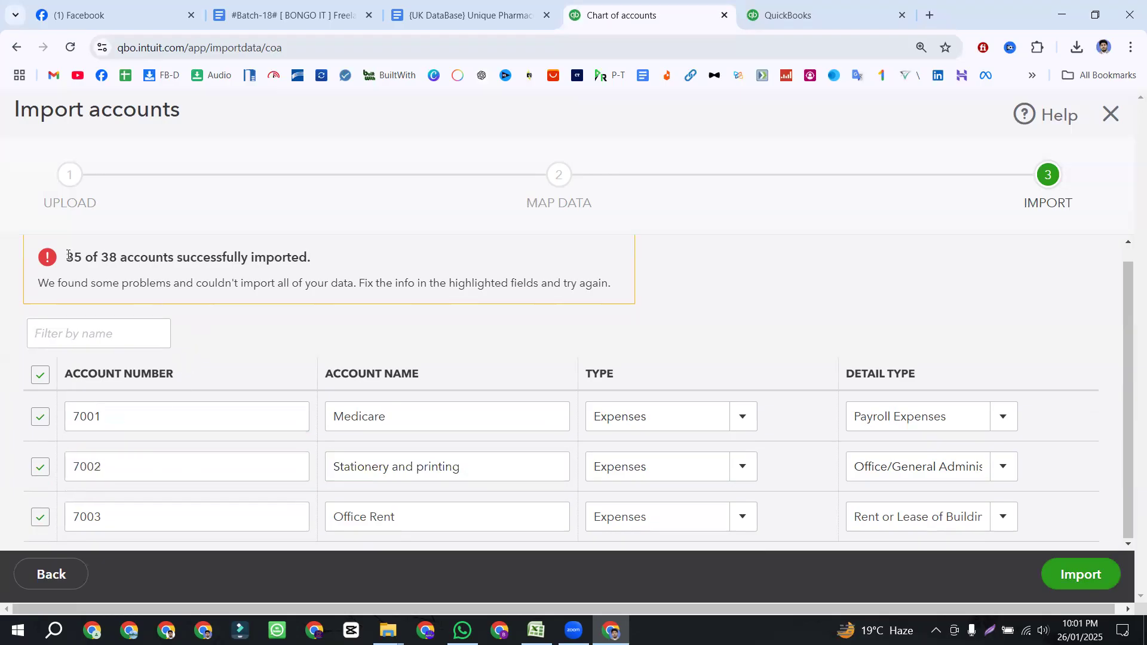
- Read the import error notice and check the account numbers of the Medicare, Stationery and printing, and Office Rent rows
left_click_drag(67, 257, 329, 271)
left_click(383, 315)
left_click_drag(43, 284, 682, 301)
left_click(687, 302)
double_click(144, 424)
double_click(148, 471)
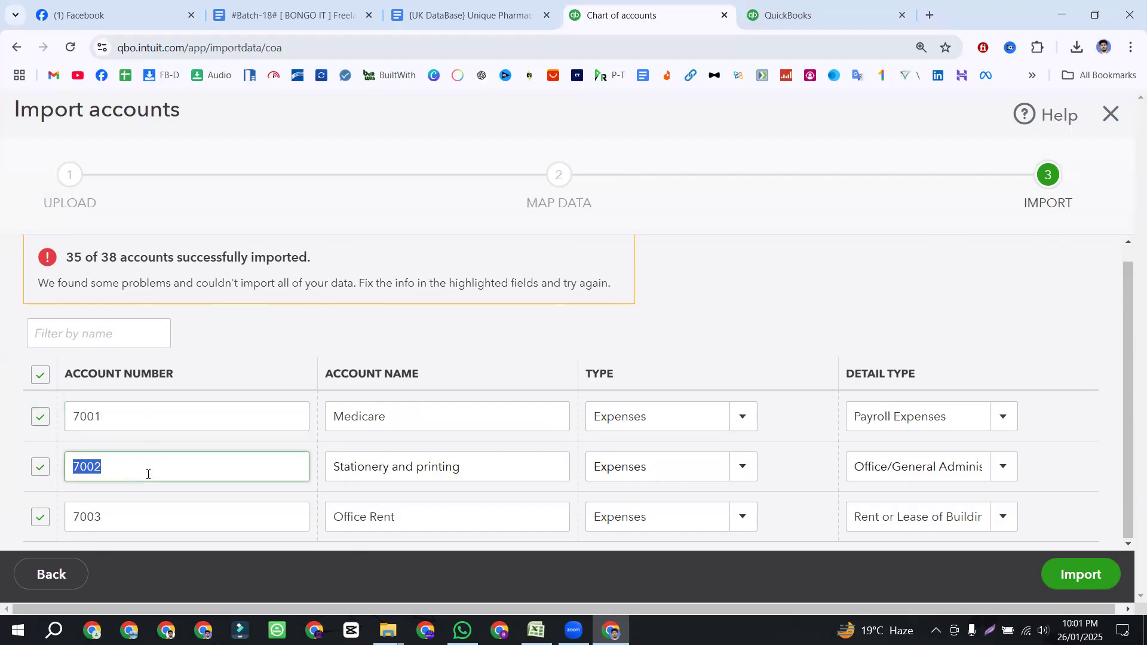
double_click(139, 508)
double_click(123, 415)
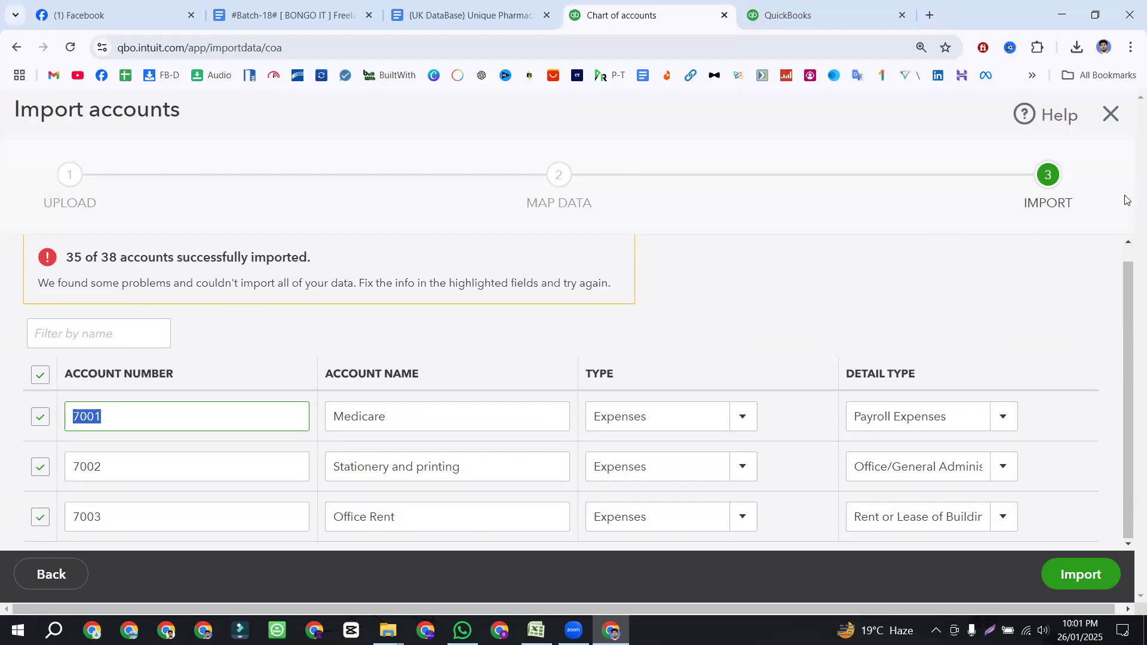
left_click(465, 307)
left_click(105, 415)
left_click(104, 415)
- Switch to the chart of accounts workbook in Excel and check the first and last account numbers and the empty rows below them
key("alt+Tab")
scroll(262, 427, "down", 4)
scroll(261, 427, "up", 6)
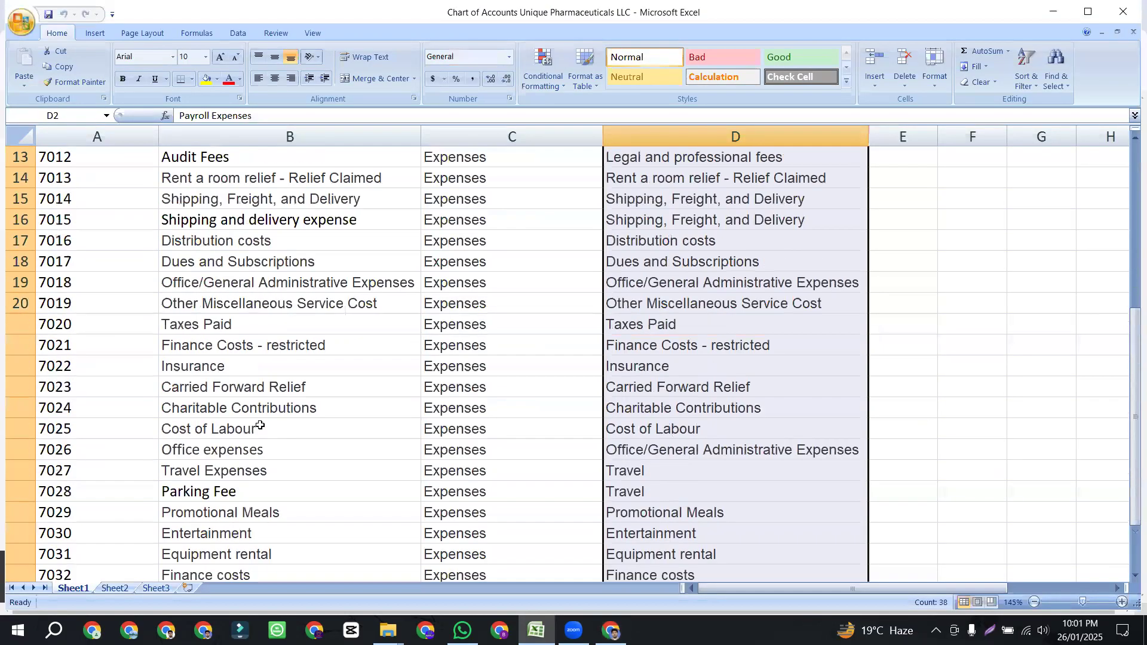
scroll(260, 425, "up", 4)
left_click(98, 178)
scroll(102, 191, "down", 11)
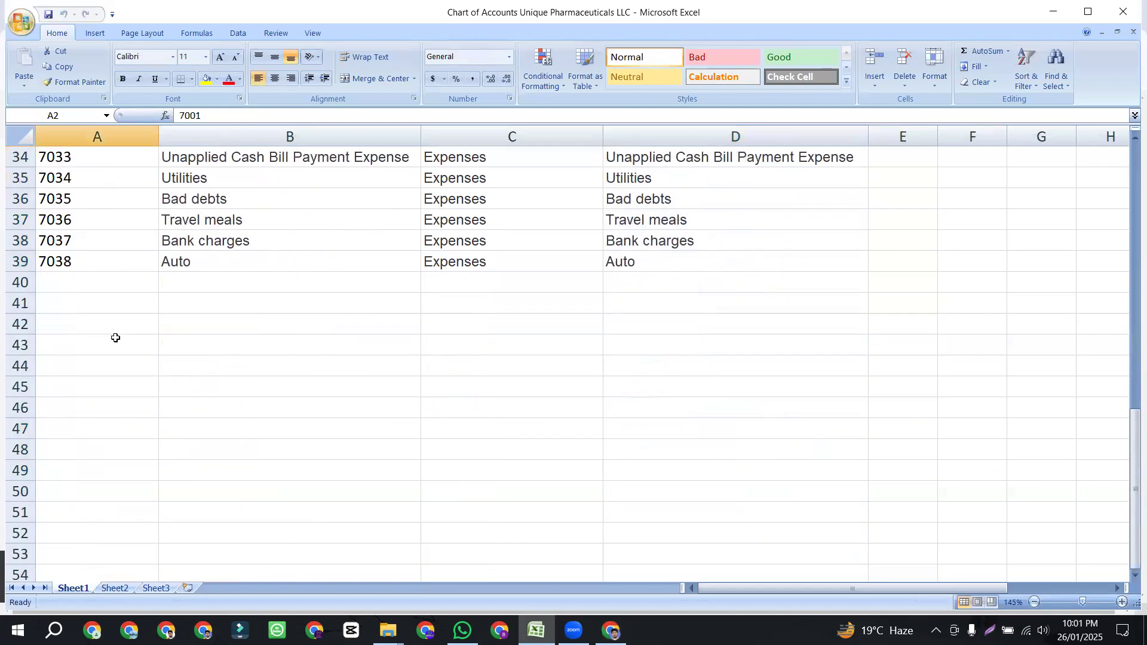
left_click(100, 269)
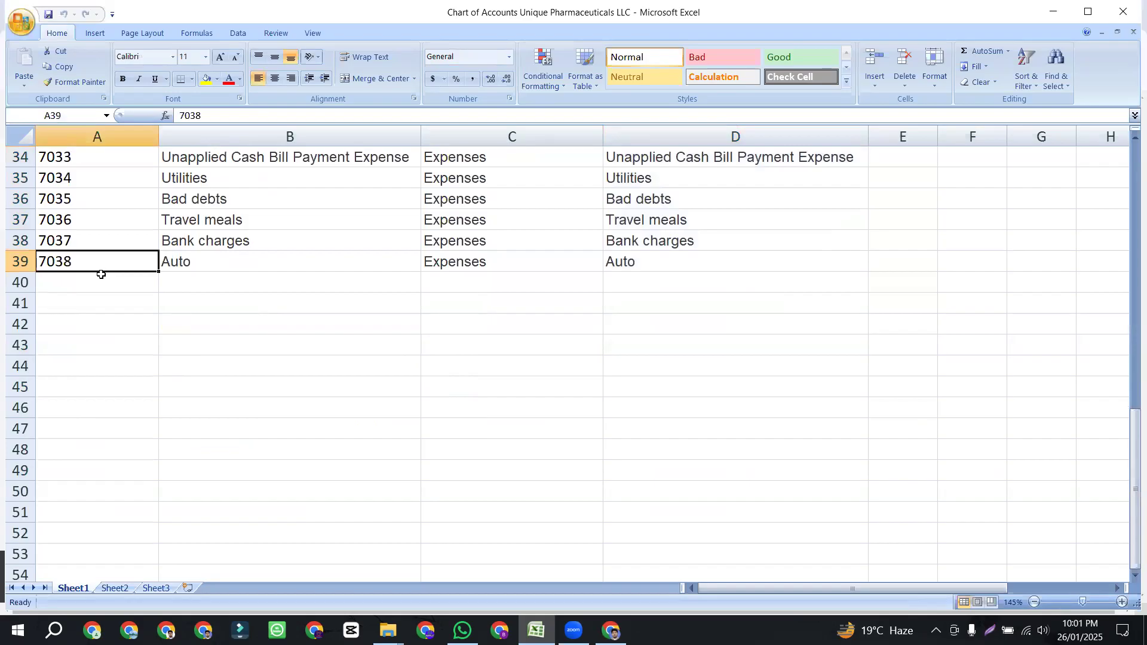
left_click(108, 283)
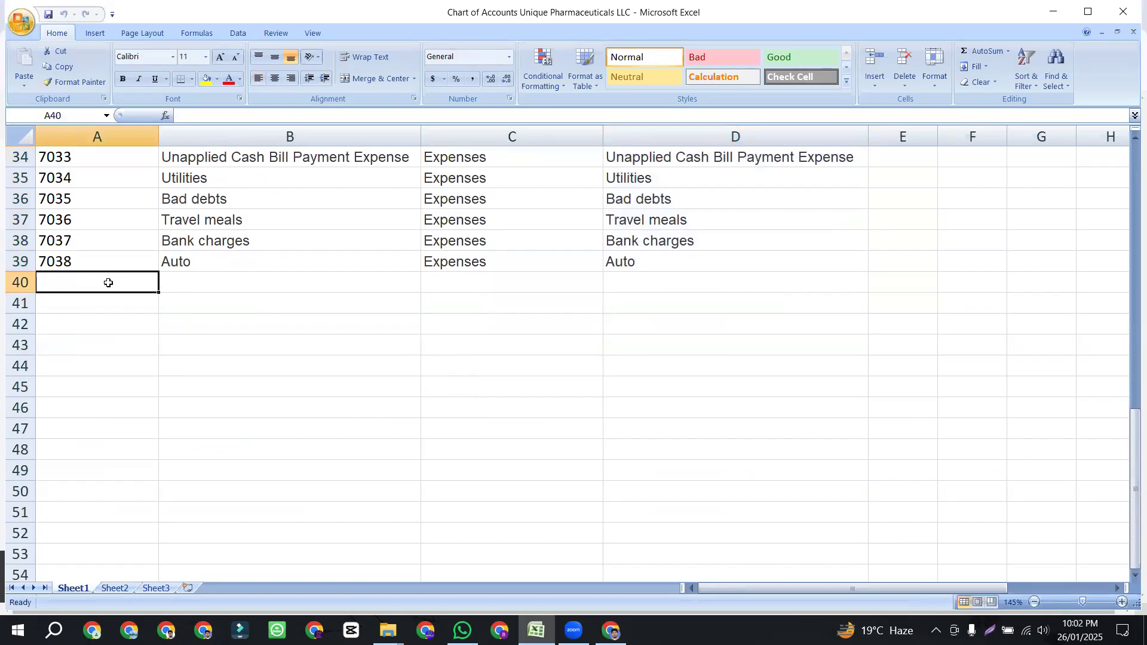
left_click(102, 309)
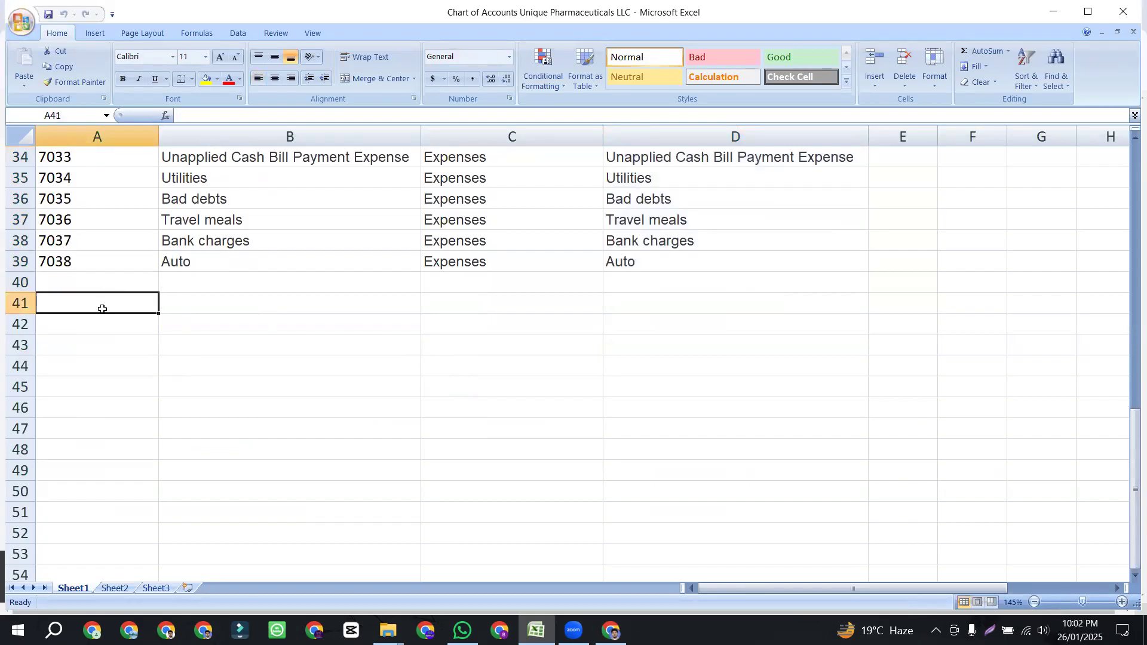
left_click_drag(89, 284, 90, 344)
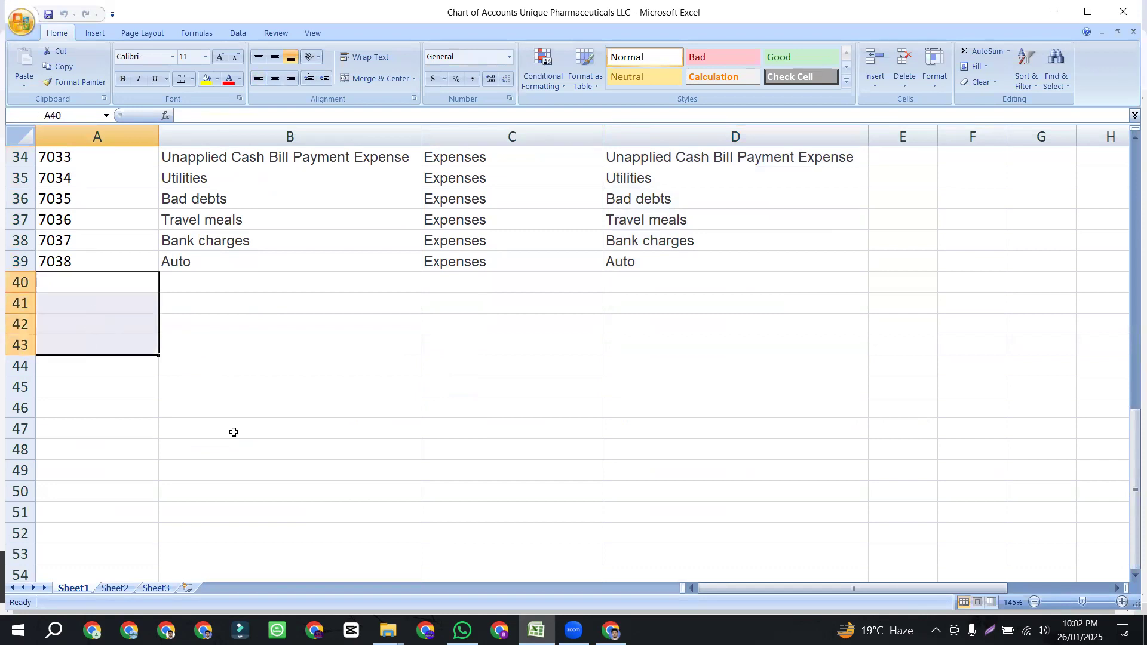
- Back in the QuickBooks import, renumber the Medicare account as 7039 and Stationery and printing as 7040
left_click(611, 630)
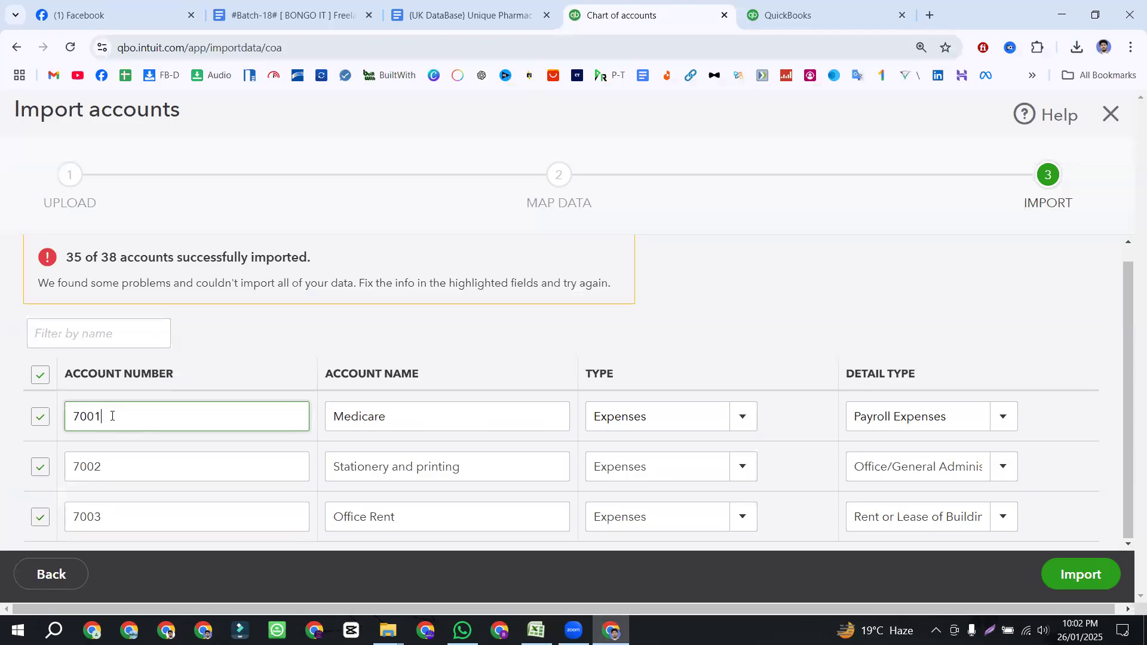
key("BackSpace")
key("BackSpace")
type("39")
double_click(138, 467)
left_click(138, 468)
key("BackSpace")
key("BackSpace")
type("40")
- Renumber the Office Rent account as 7041 and import the remaining accounts
double_click(126, 515)
key("BackSpace")
type("7041")
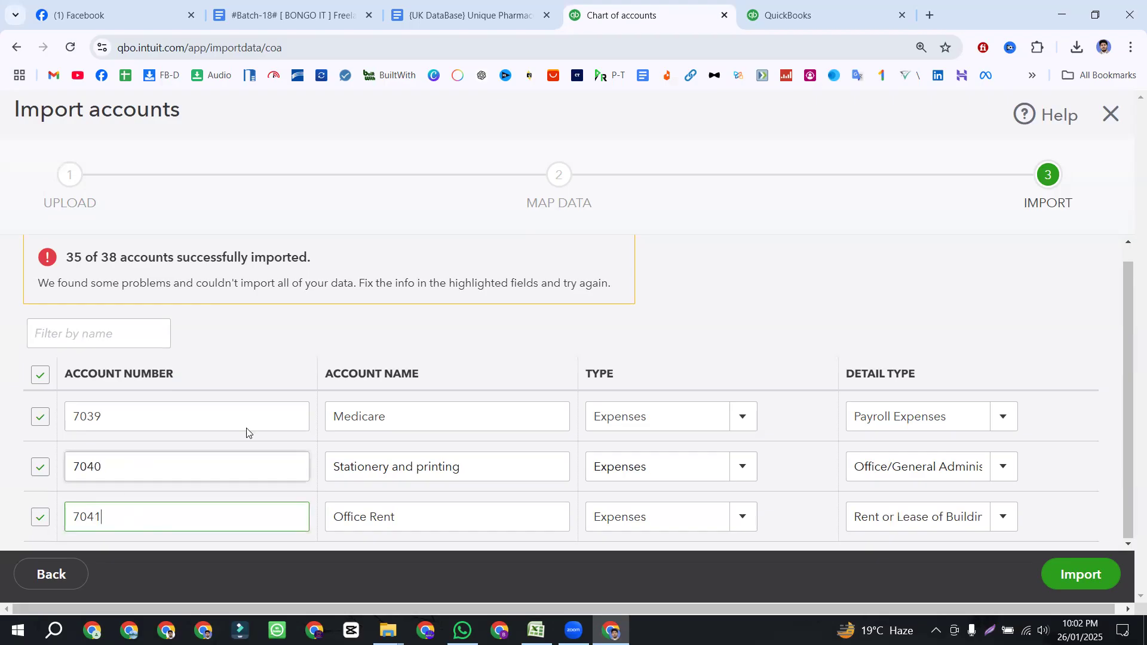
left_click(277, 371)
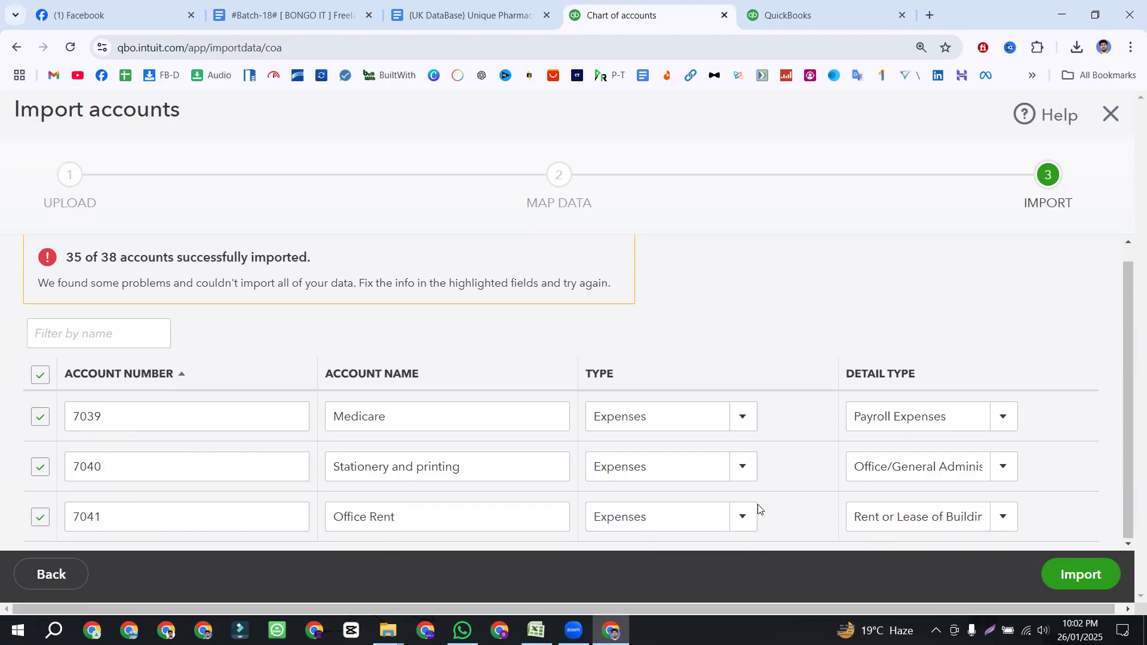
left_click(1061, 578)
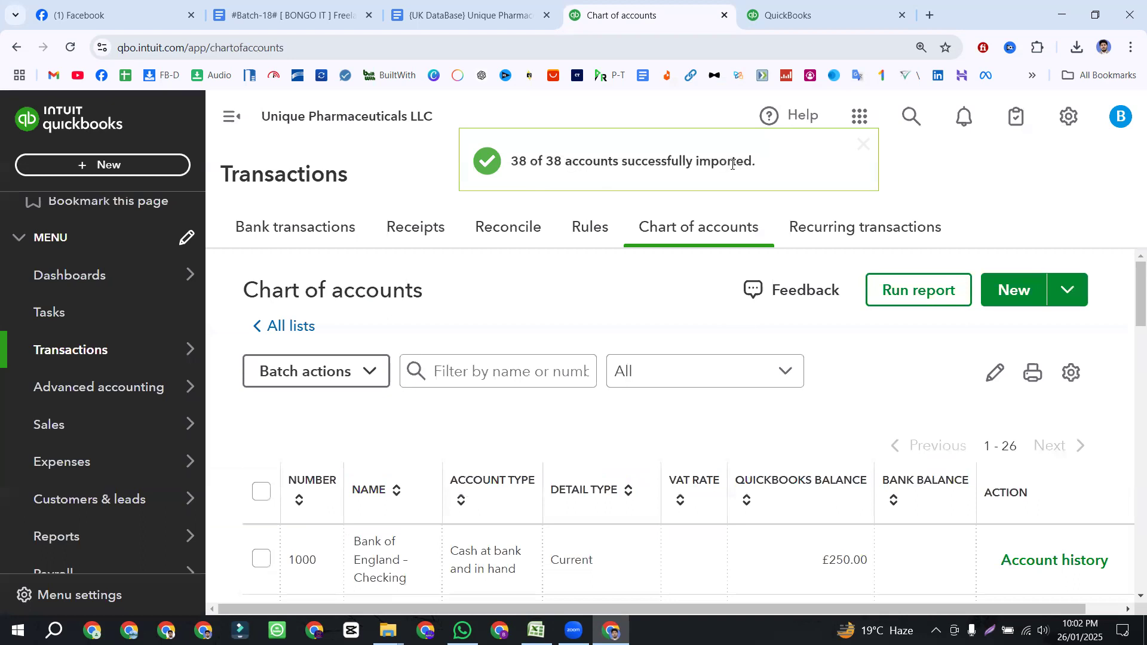
- Look through the whole chart of accounts list for the newly imported expense accounts
scroll(346, 377, "down", 5)
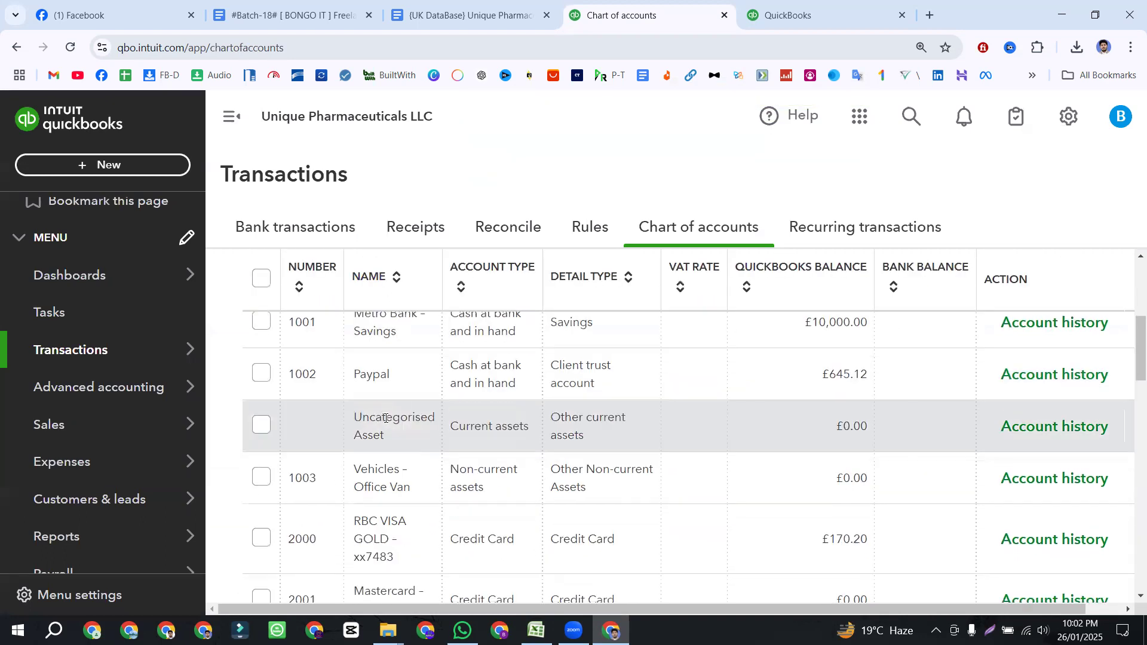
scroll(339, 364, "up", 2)
scroll(366, 372, "down", 7)
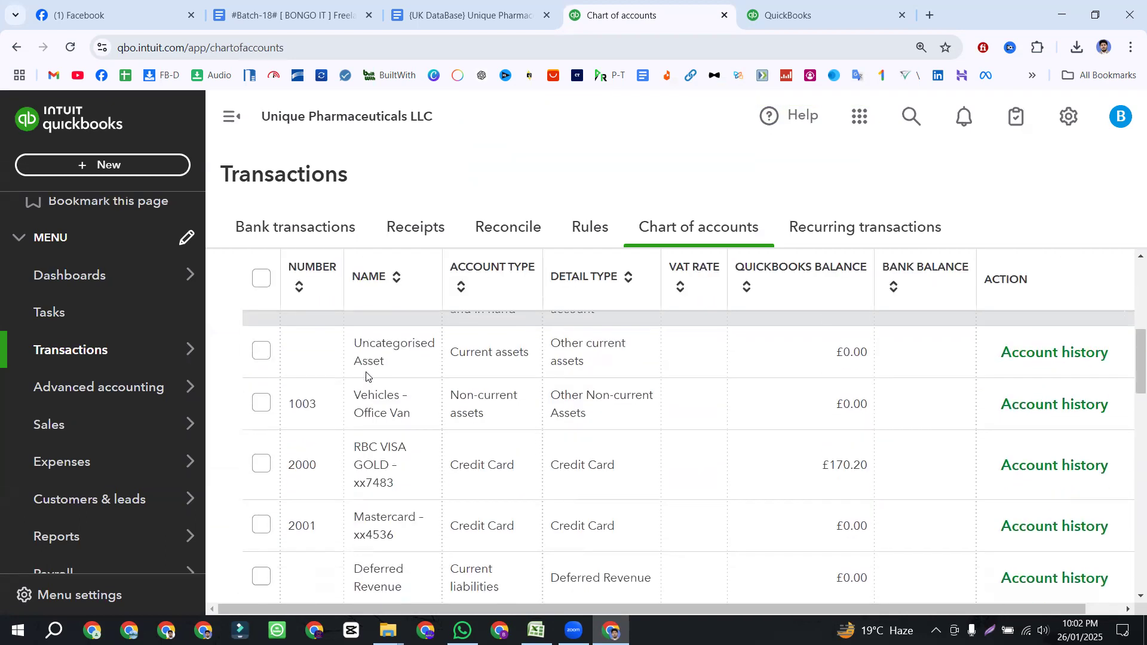
scroll(366, 372, "down", 10)
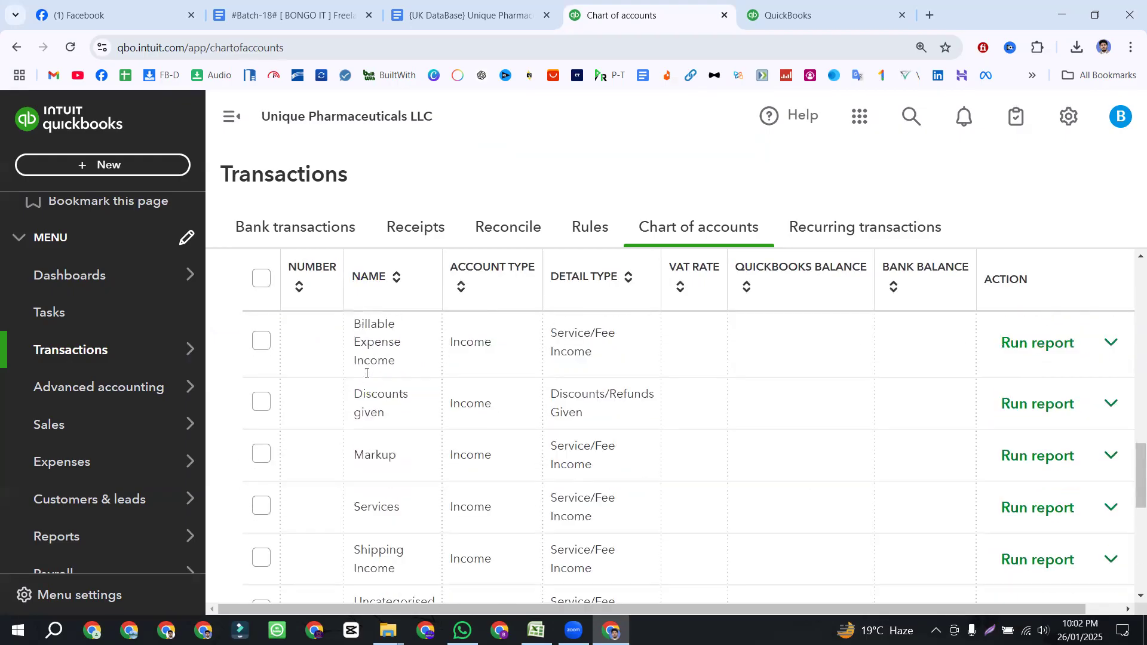
scroll(355, 372, "up", 1)
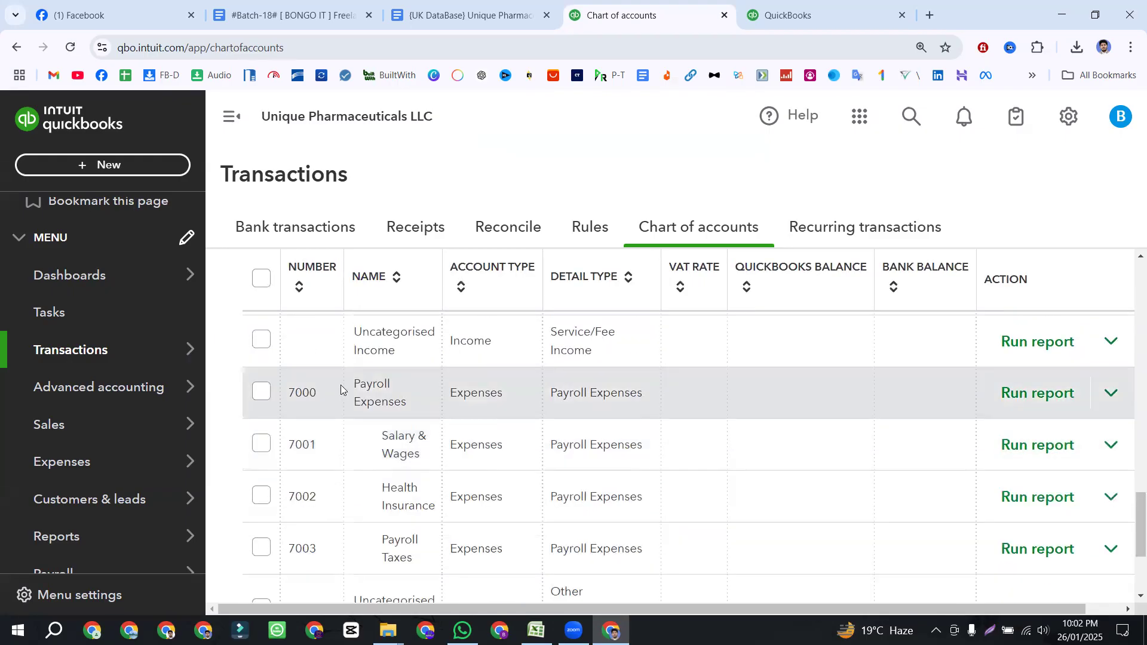
scroll(333, 495, "down", 3)
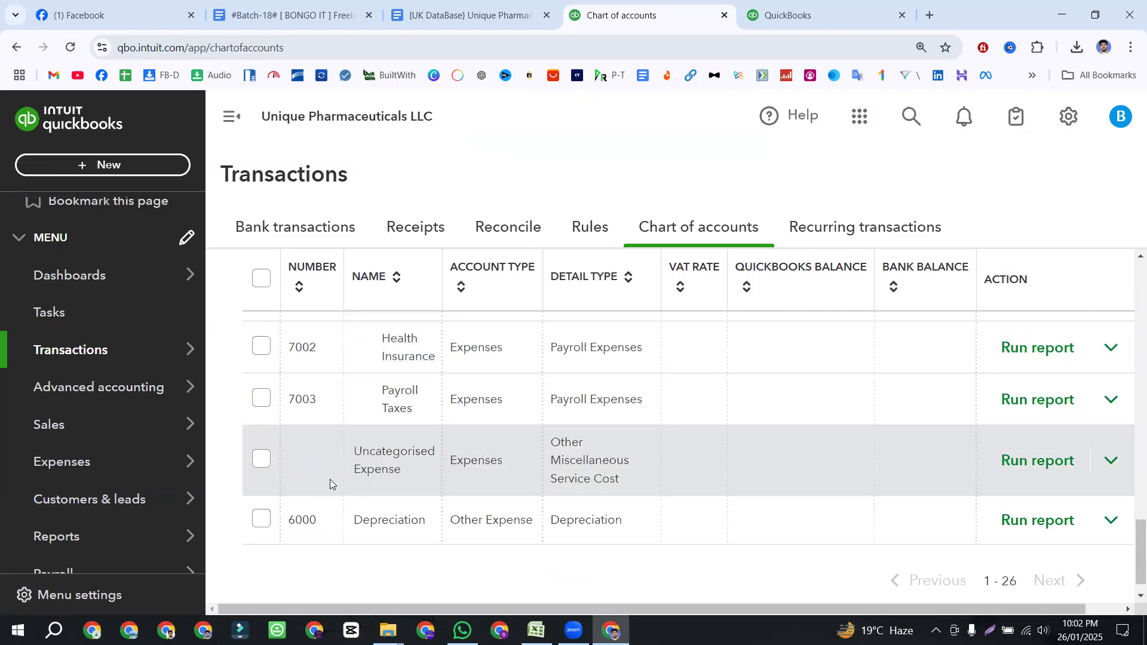
scroll(326, 491, "down", 1)
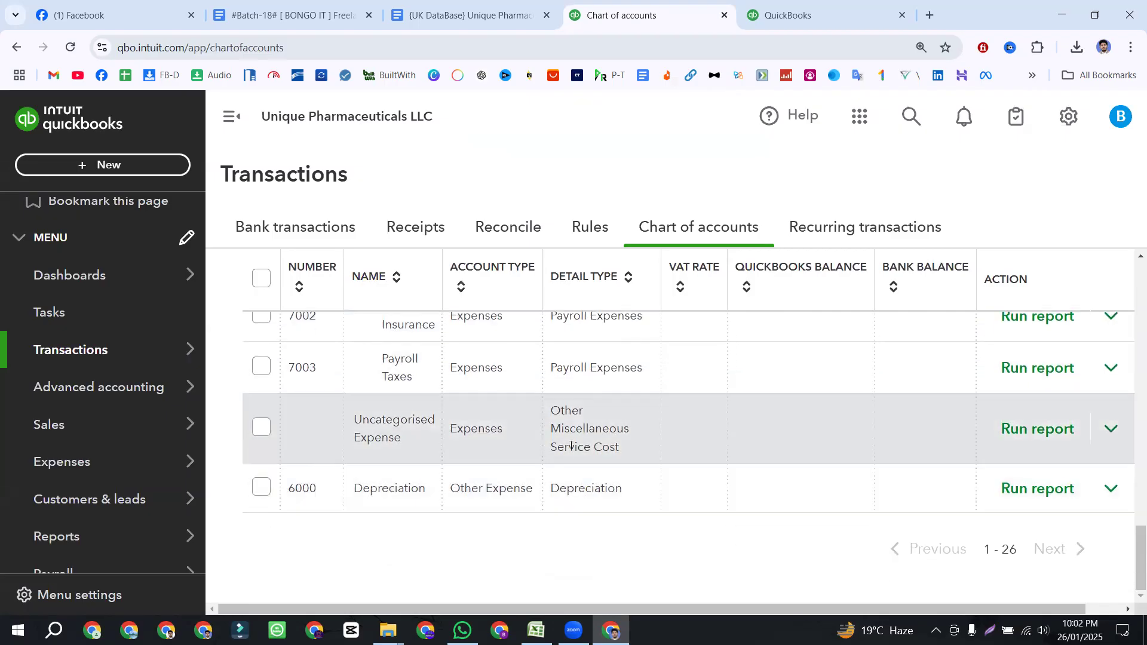
scroll(569, 443, "up", 12)
scroll(569, 444, "up", 5)
scroll(569, 443, "down", 2)
scroll(570, 443, "up", 2)
scroll(570, 443, "down", 3)
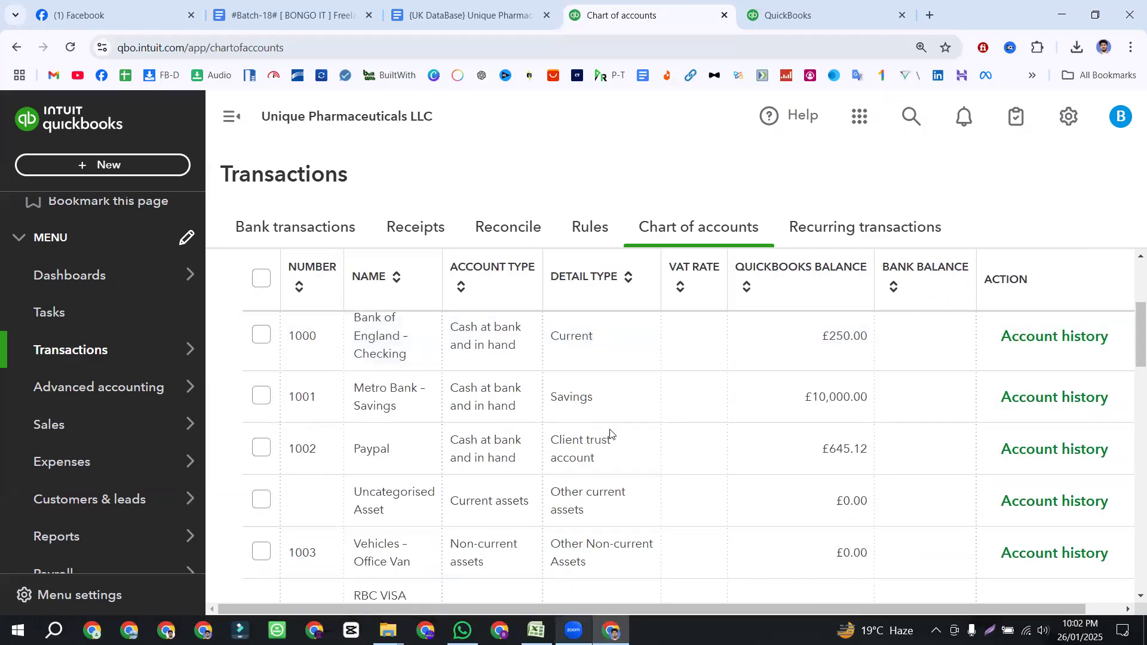
scroll(594, 433, "up", 3)
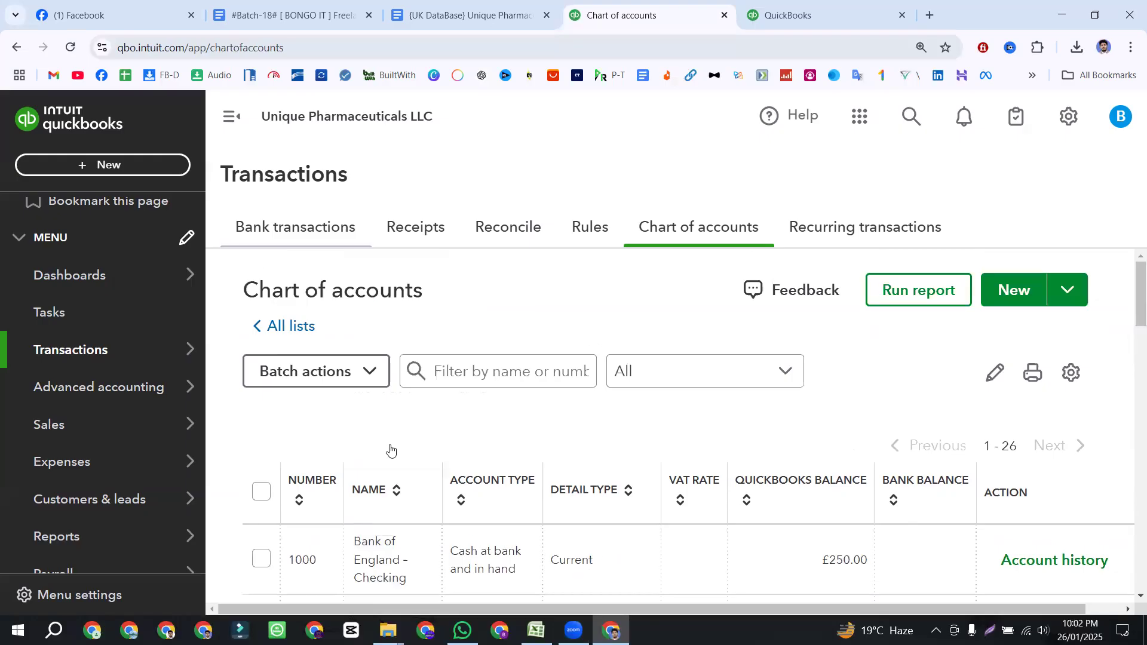
scroll(445, 438, "down", 10)
scroll(443, 437, "down", 10)
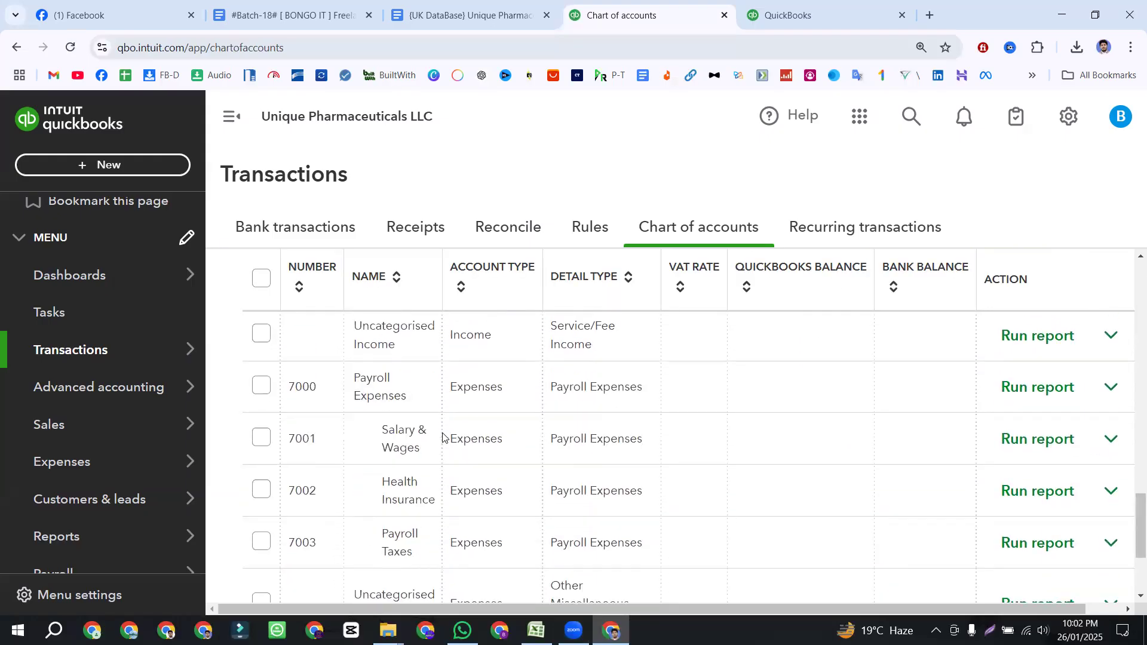
scroll(443, 437, "up", 1)
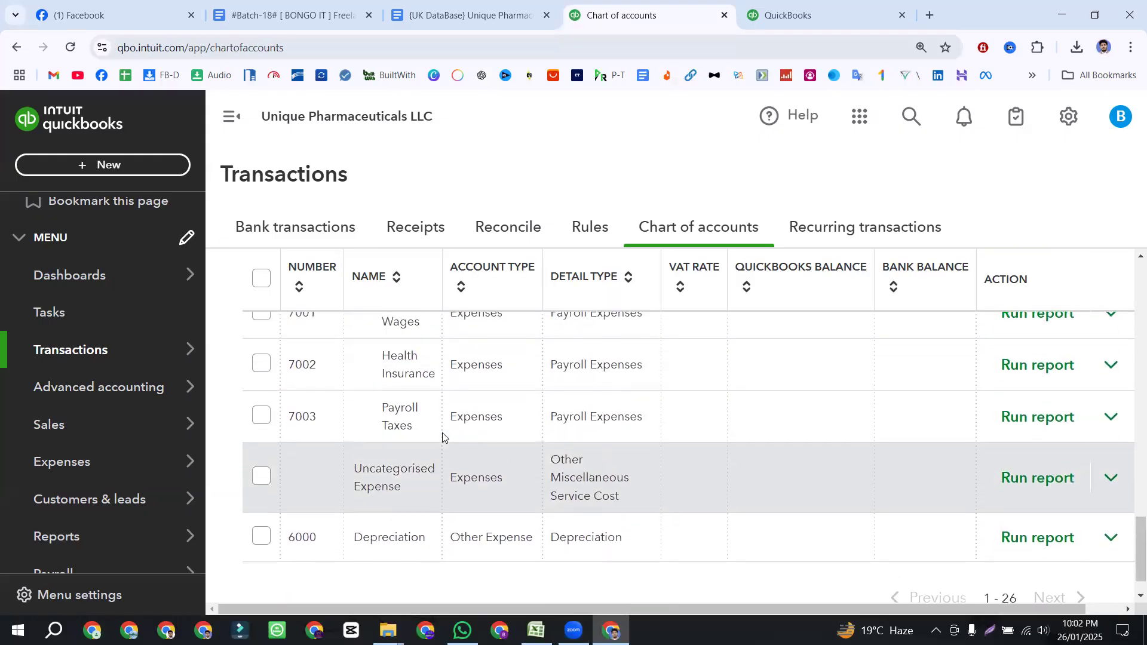
scroll(443, 438, "down", 1)
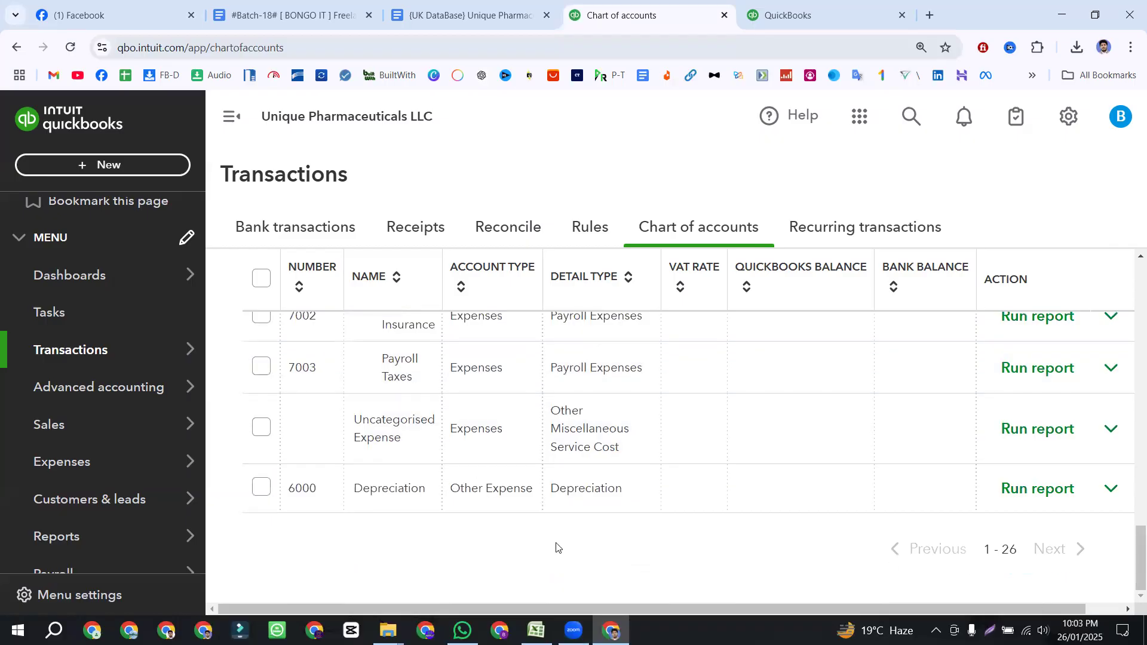
scroll(556, 545, "up", 10)
scroll(538, 519, "up", 5)
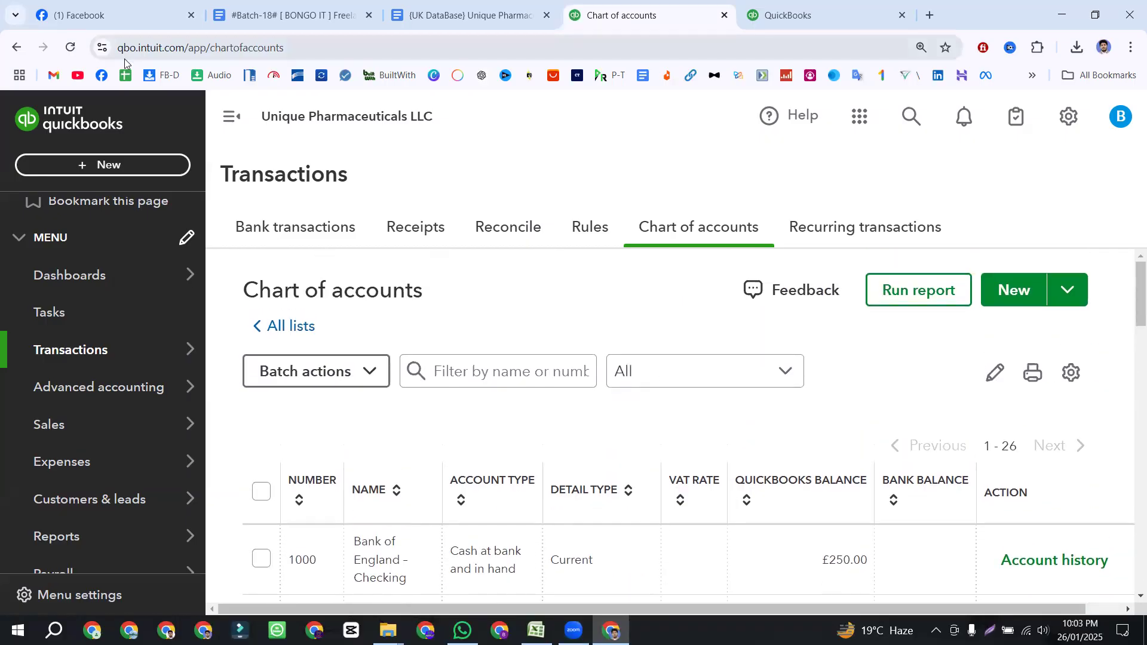
- Reload the chart of accounts page and check how many accounts it lists
left_click(71, 48)
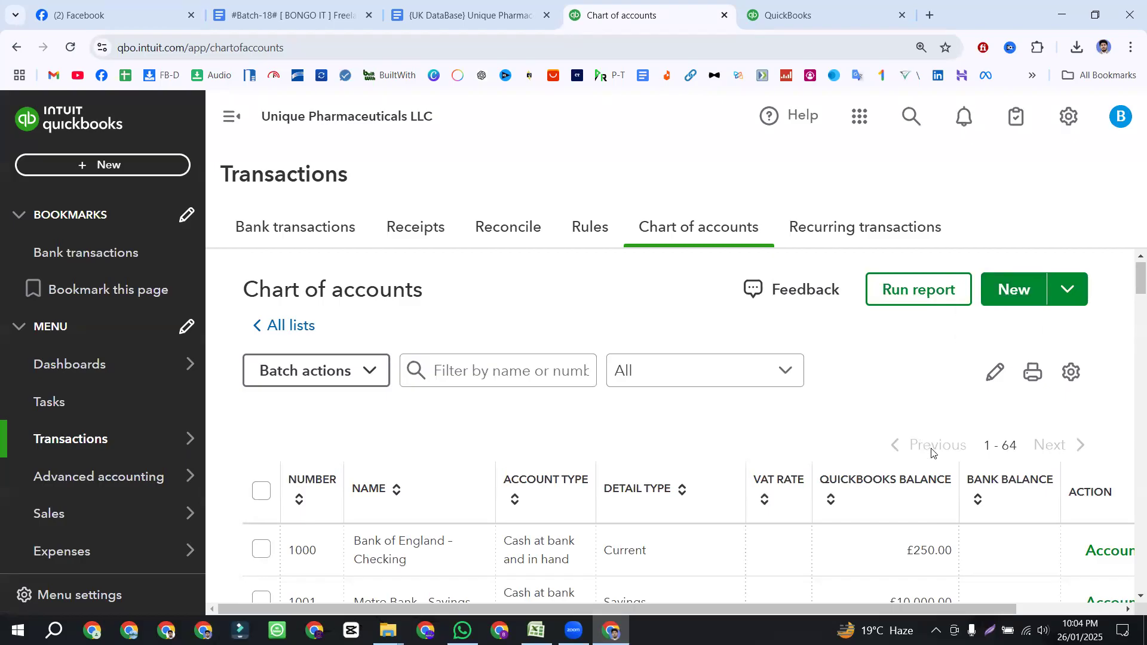
double_click(1008, 445)
left_click(714, 523)
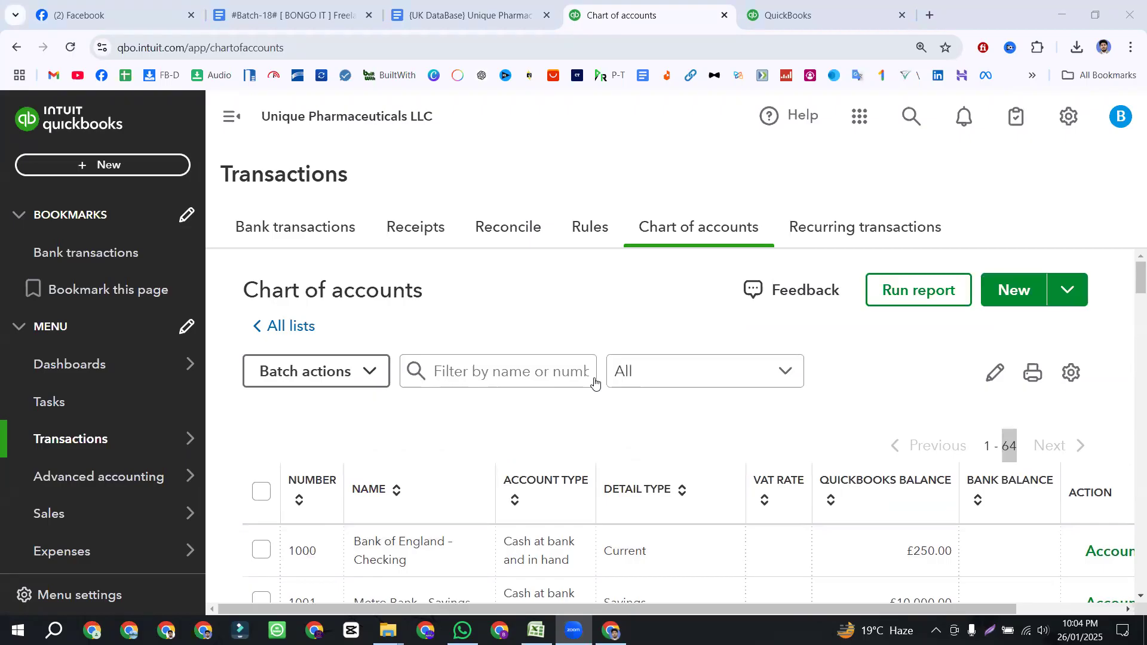
- Review the reloaded list's 7000-series expense accounts through to Medicare, Stationery and printing, and Office Rent
scroll(538, 394, "down", 2)
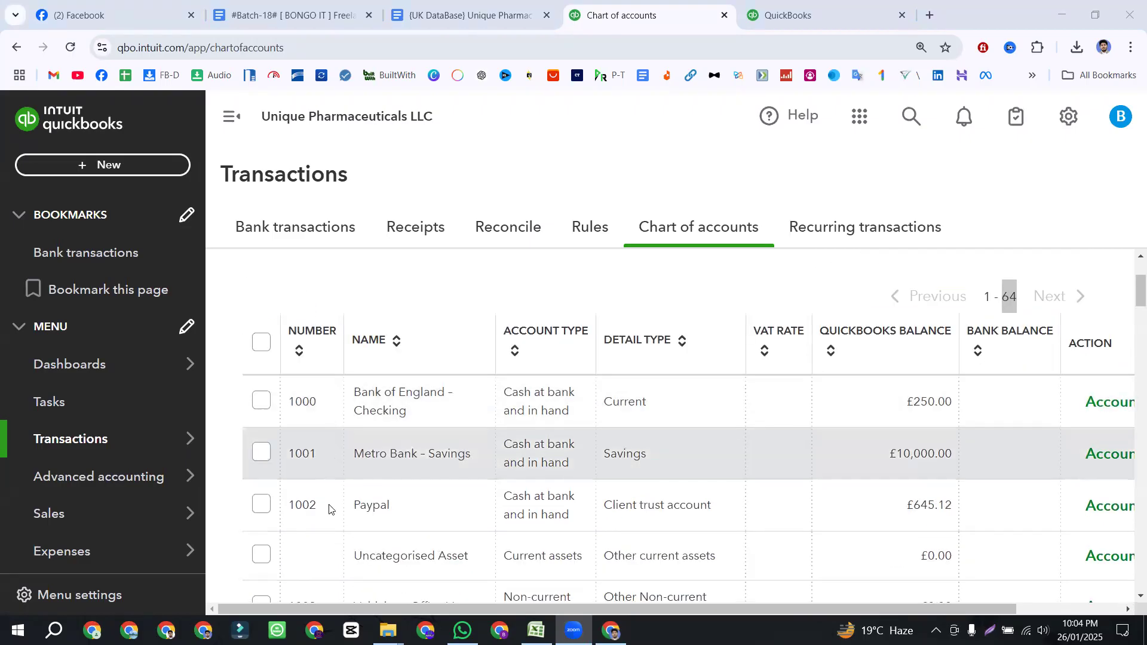
scroll(330, 496, "down", 12)
scroll(331, 476, "down", 6)
scroll(331, 476, "up", 3)
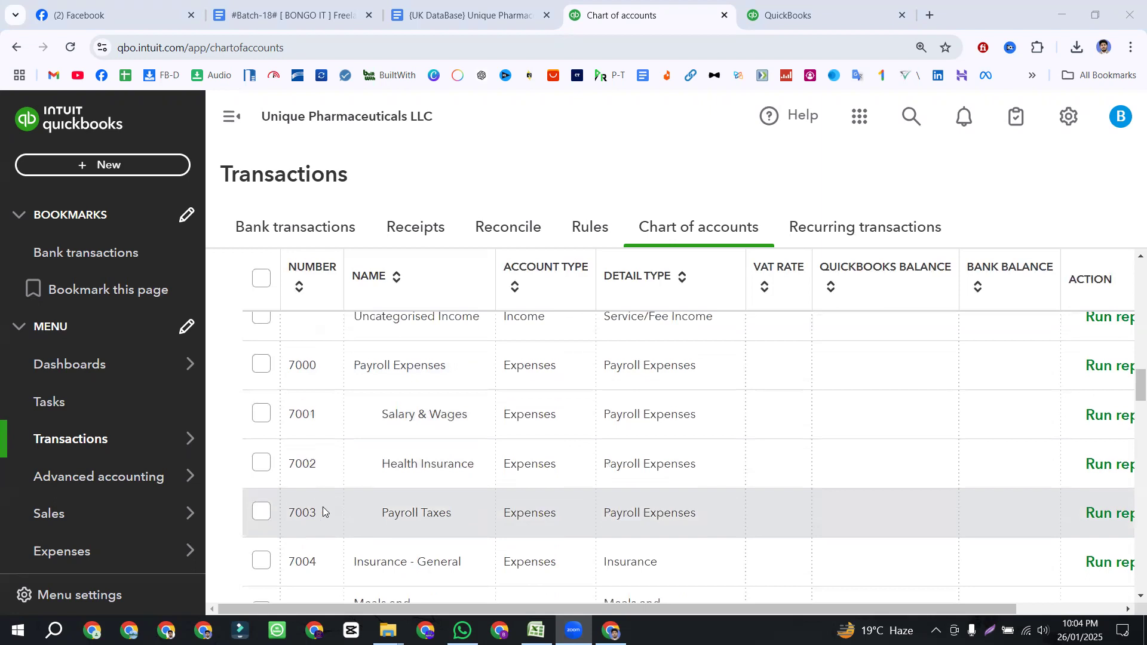
scroll(323, 511, "down", 5)
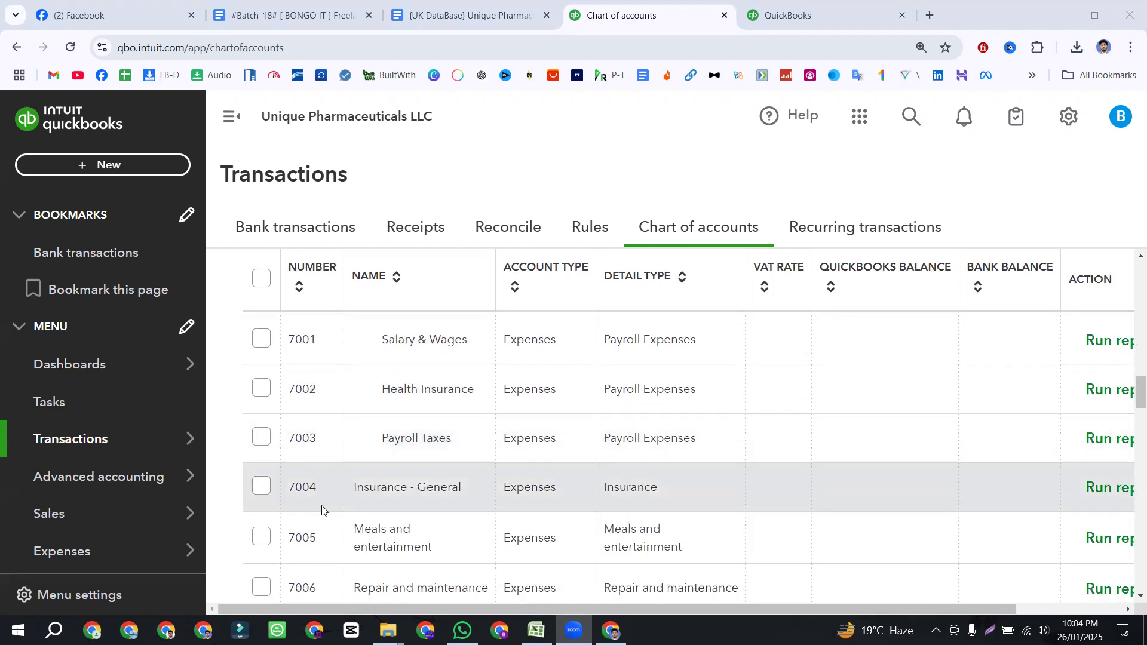
scroll(322, 515, "down", 16)
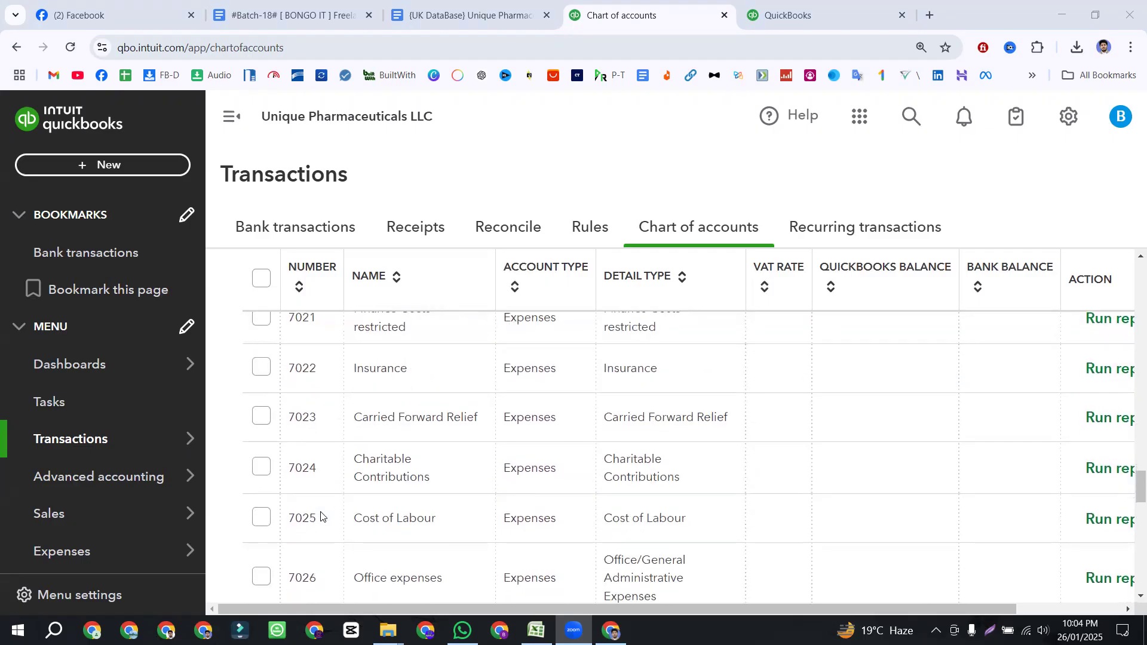
scroll(321, 515, "down", 12)
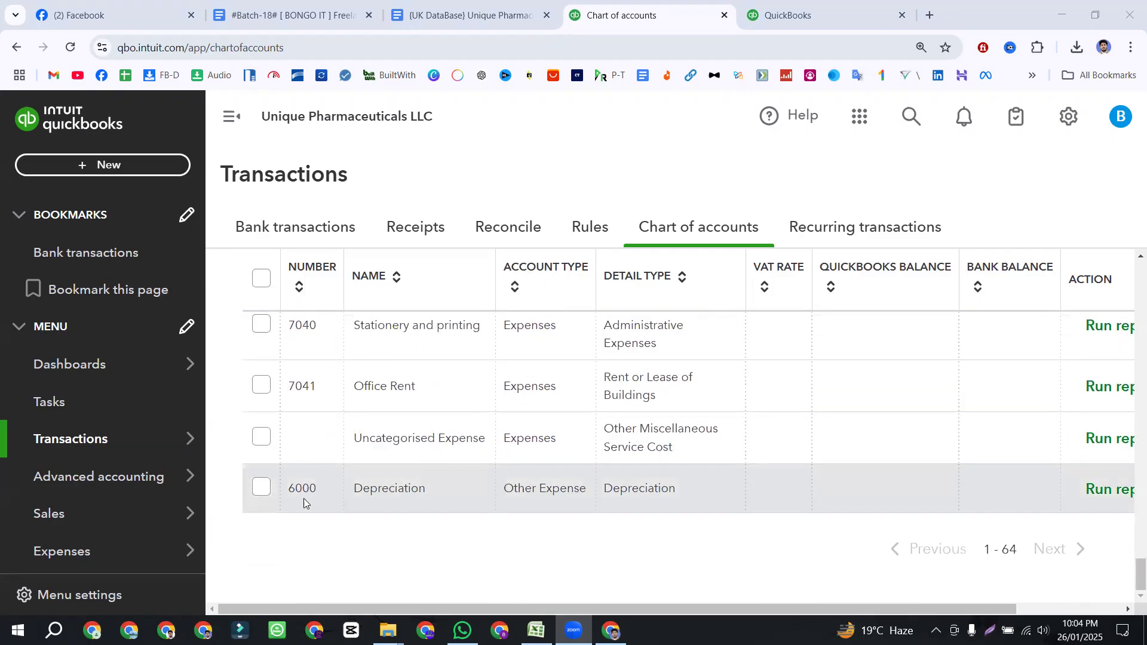
scroll(310, 395, "up", 1)
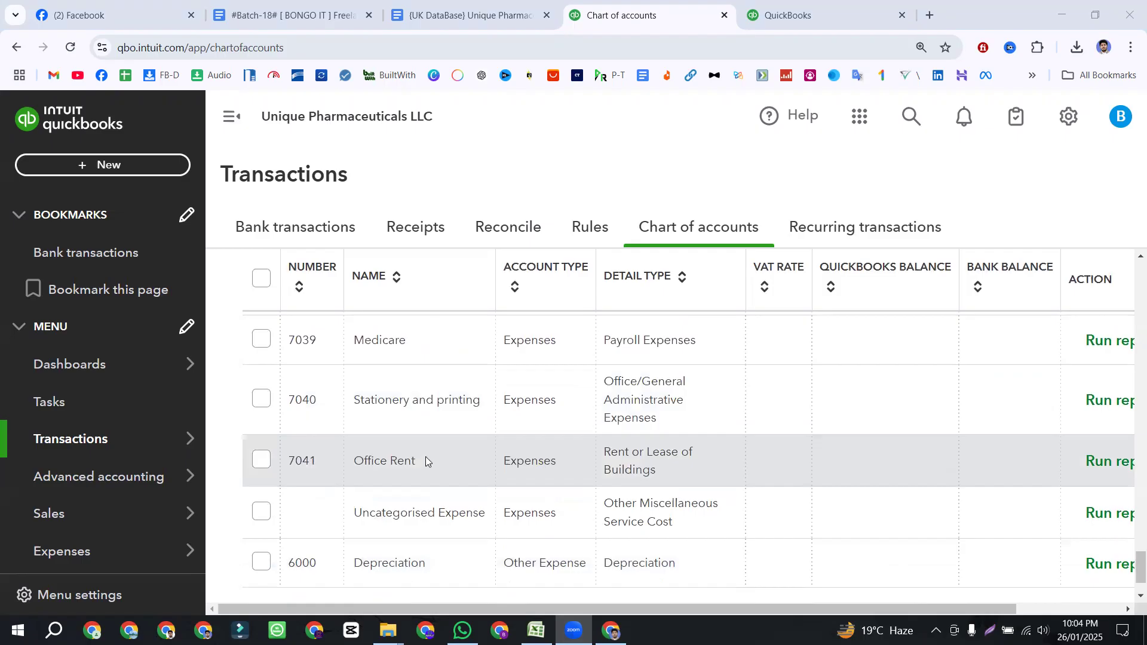
scroll(425, 456, "up", 15)
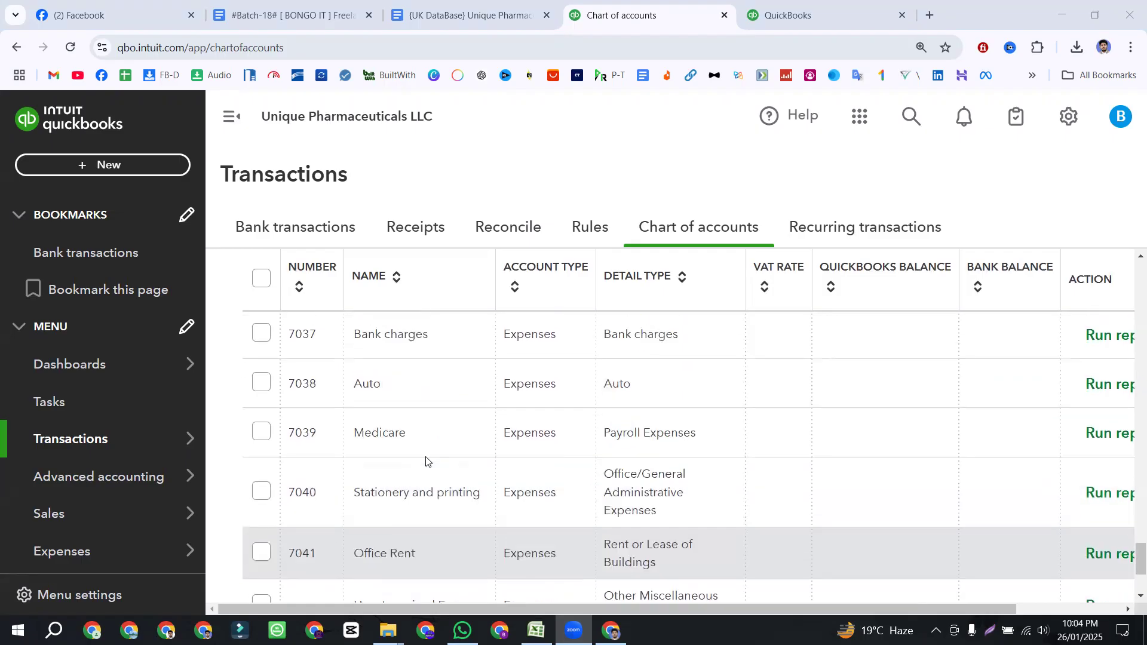
scroll(425, 459, "up", 20)
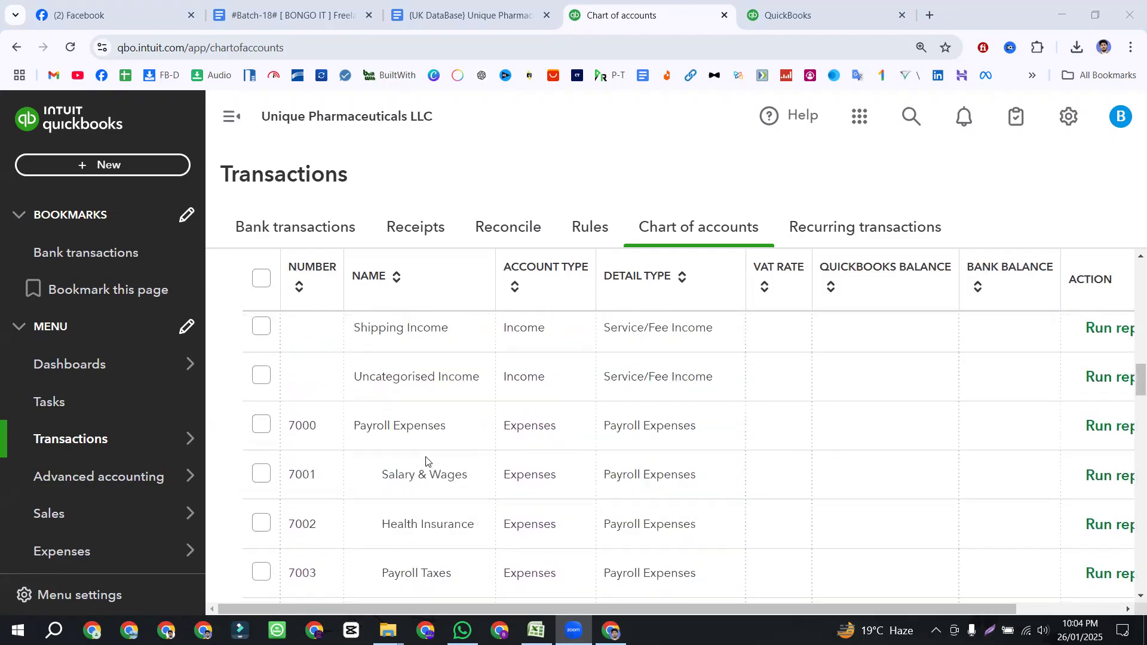
- Switch to the Google Docs course outline and highlight the Editing Chart of Accounts topic
left_click(269, 6)
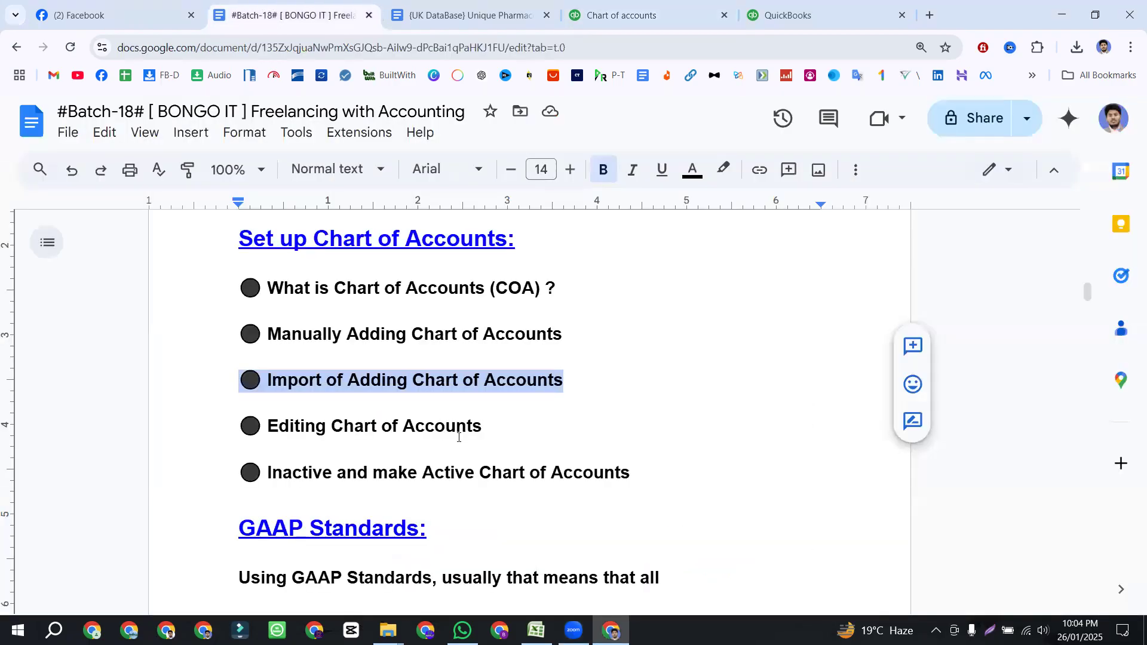
left_click_drag(582, 378, 226, 375)
left_click_drag(490, 427, 235, 430)
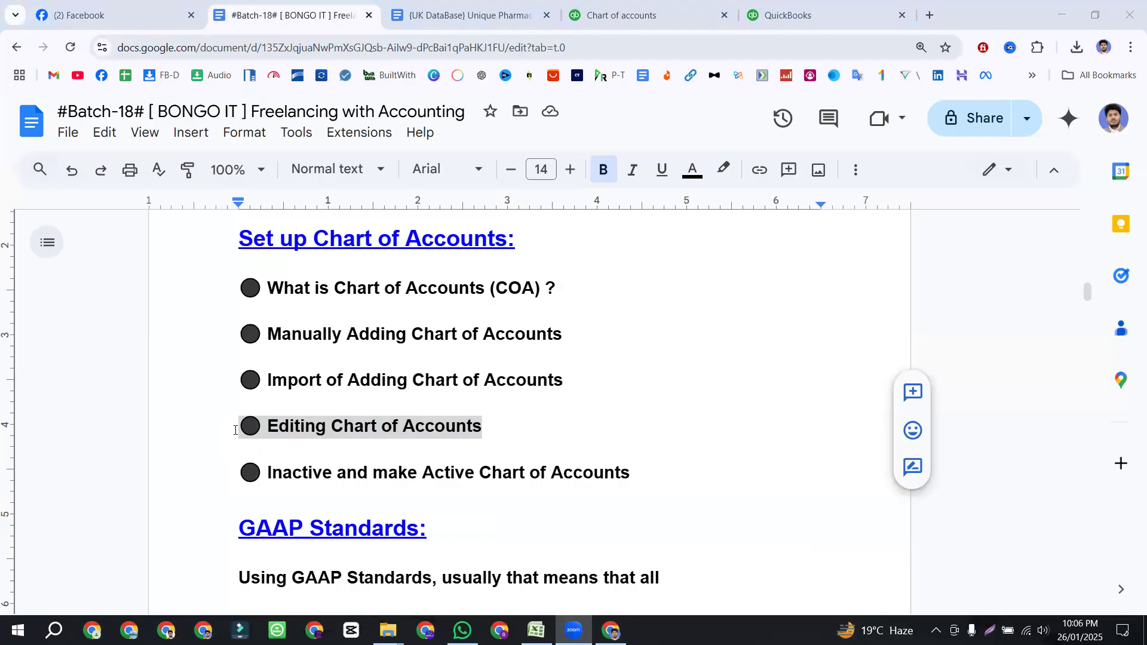
left_click(487, 430)
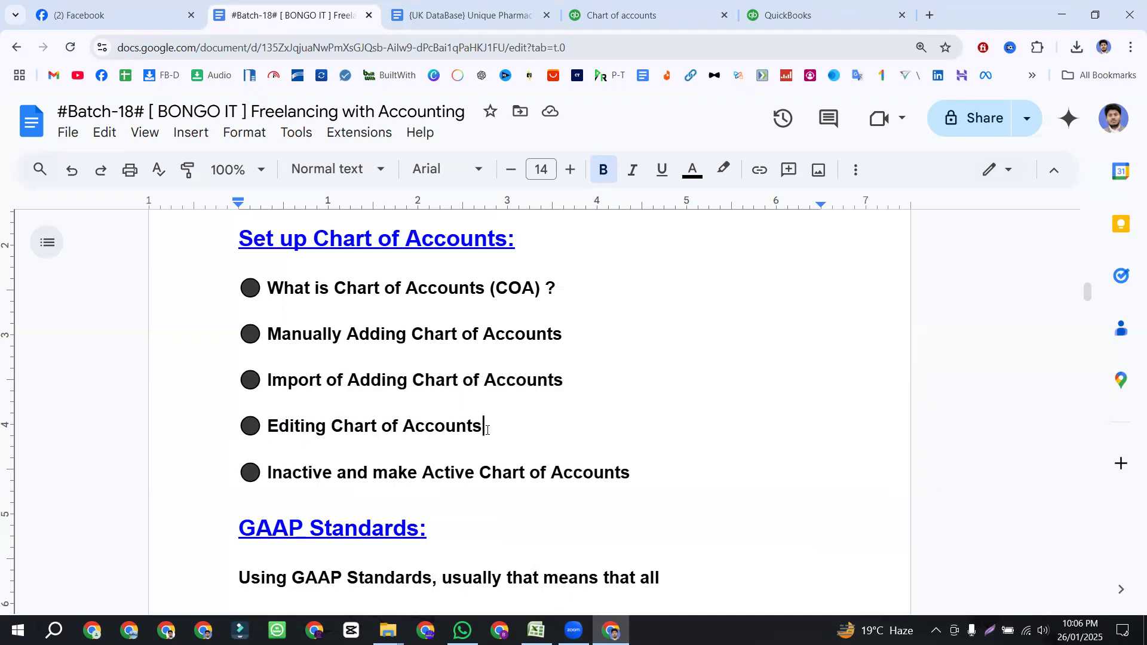
left_click_drag(242, 436, 492, 429)
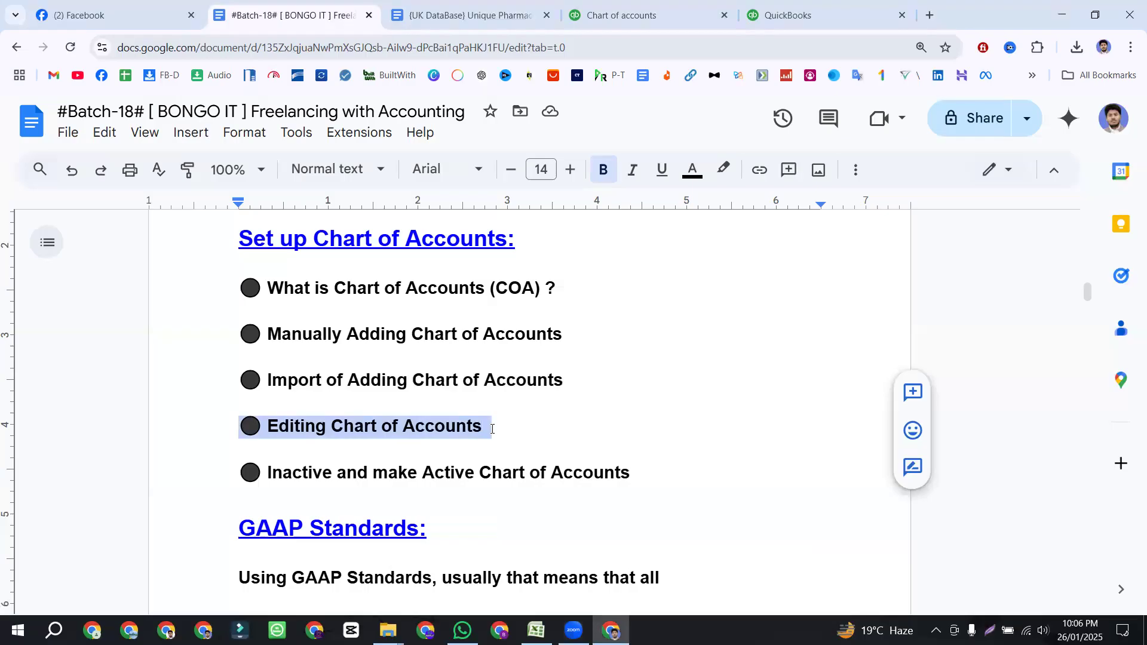
- Return to QuickBooks, open the Bank of England – Checking account for editing and check its balance
left_click(643, 8)
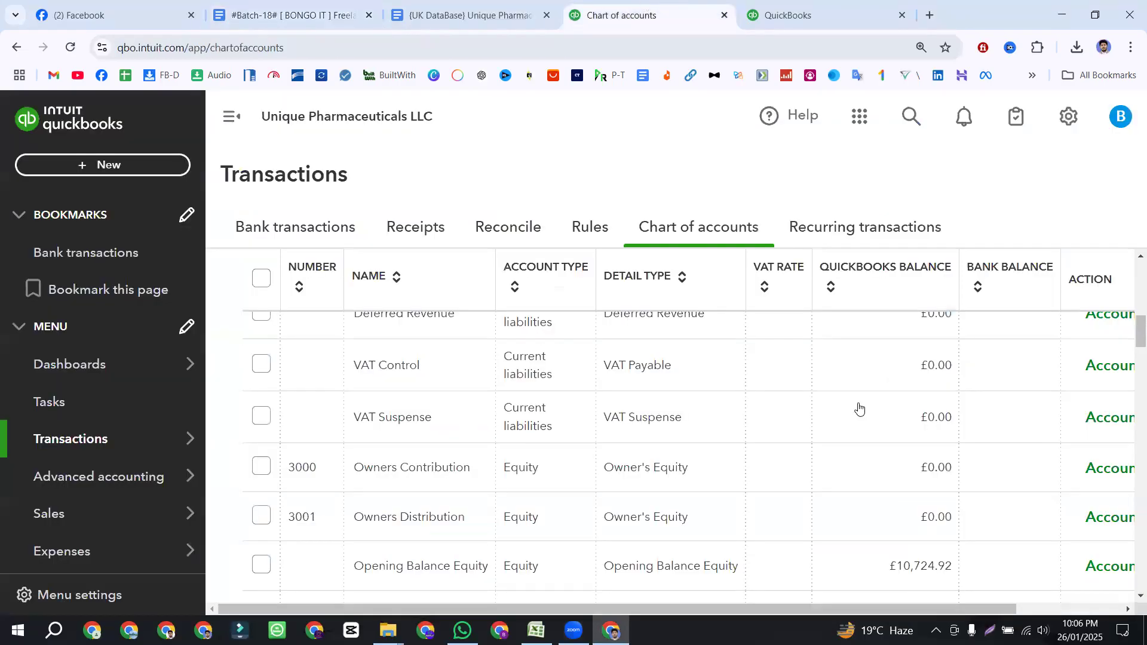
scroll(859, 407, "up", 10)
scroll(845, 410, "down", 2)
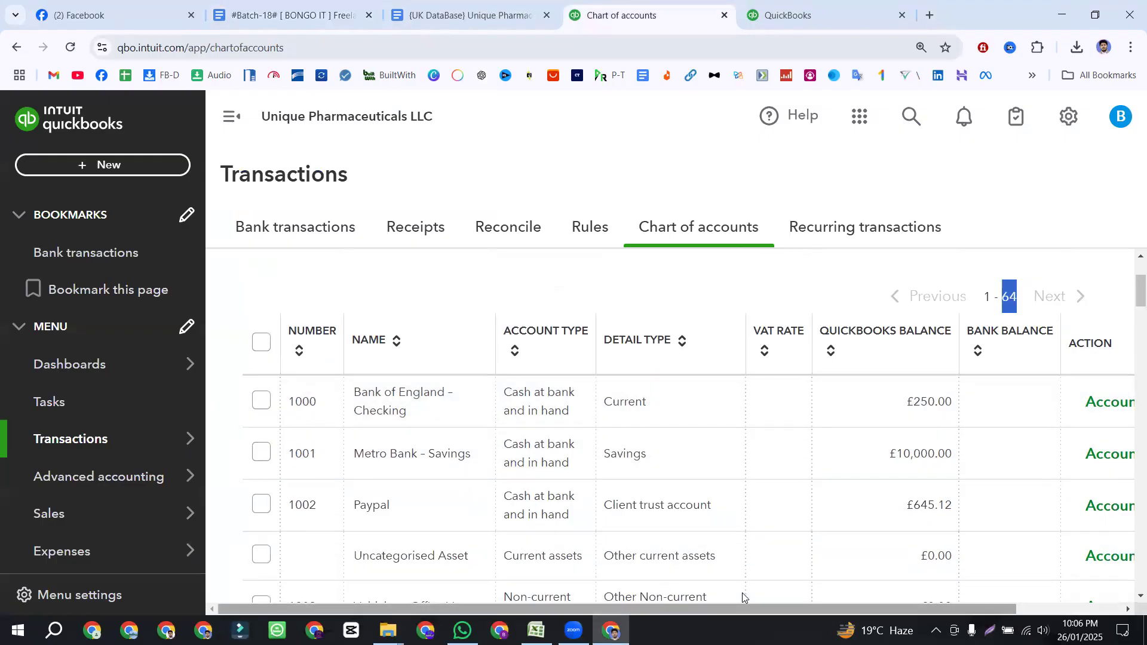
scroll(979, 601, "right", 5)
left_click(1107, 401)
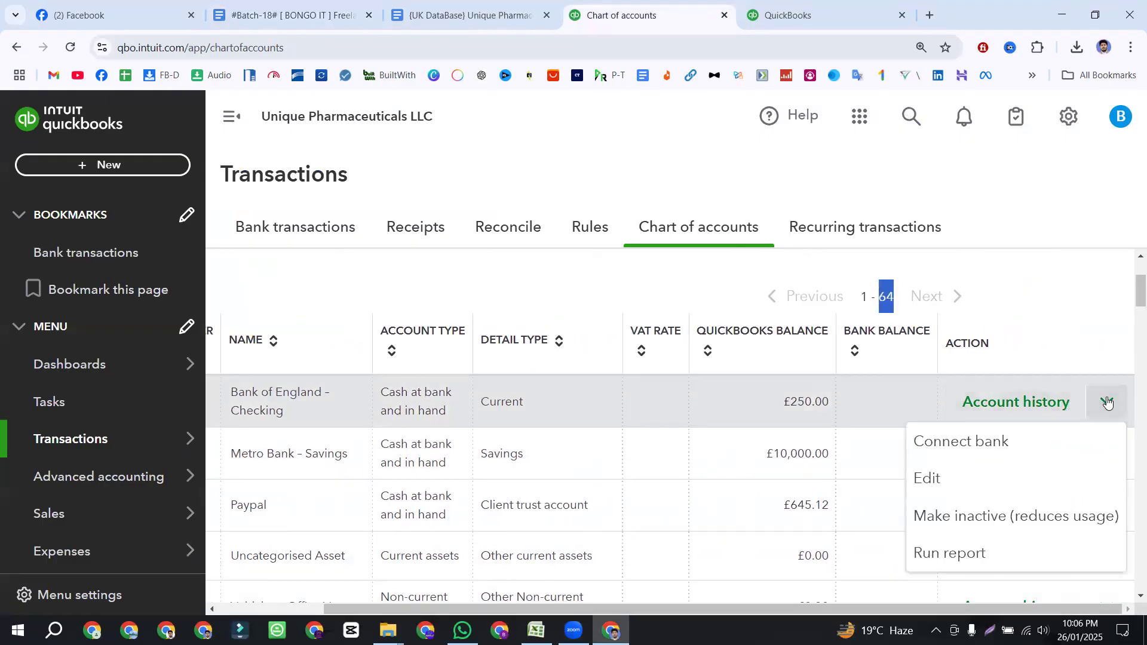
left_click(966, 475)
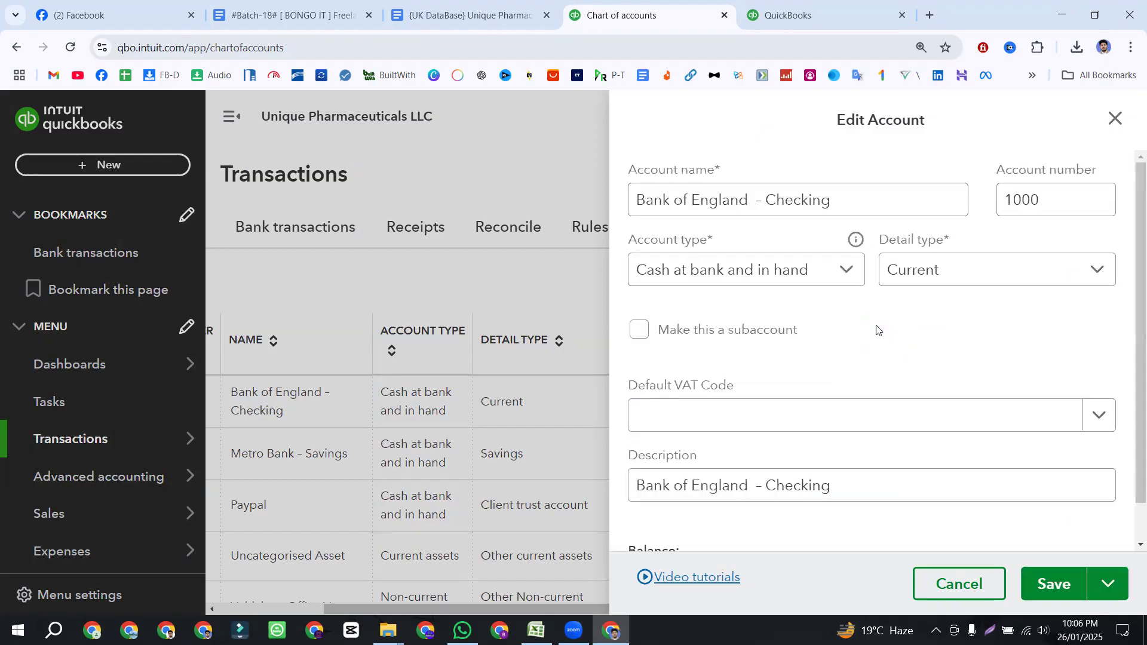
scroll(876, 331, "down", 5)
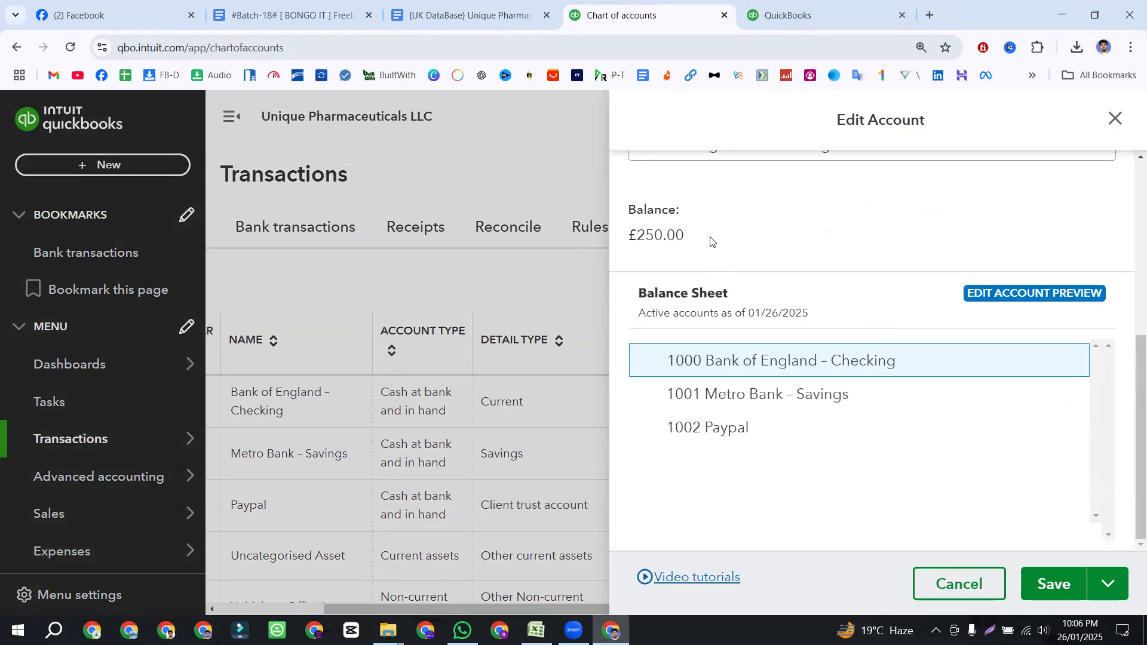
left_click_drag(710, 241, 632, 236)
scroll(880, 349, "up", 3)
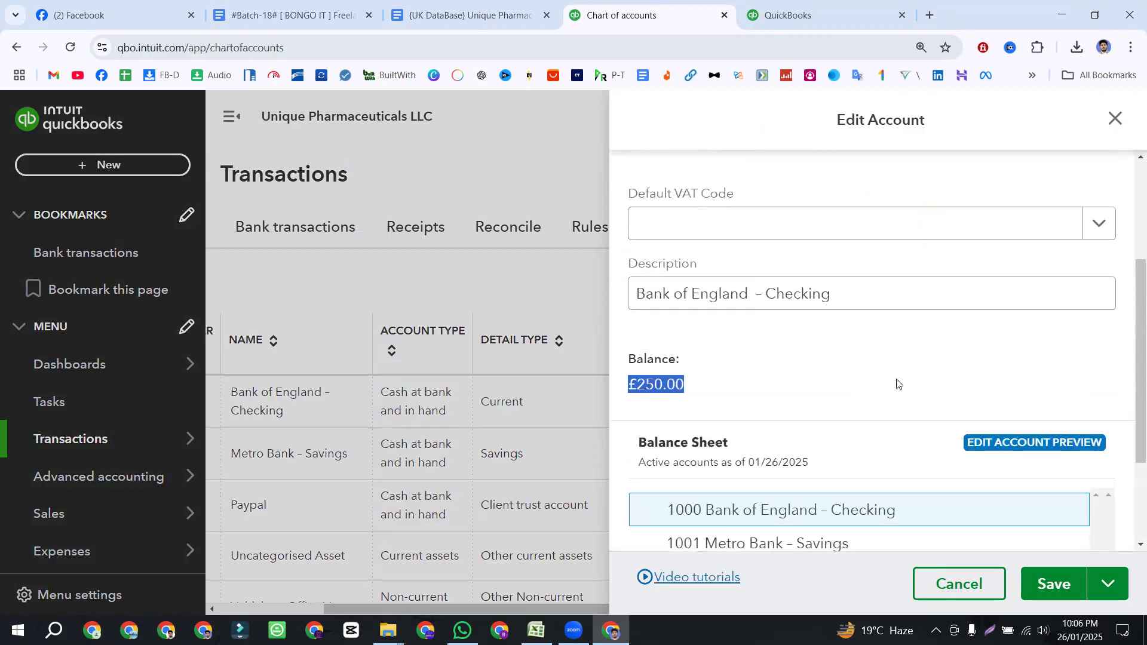
left_click(697, 384)
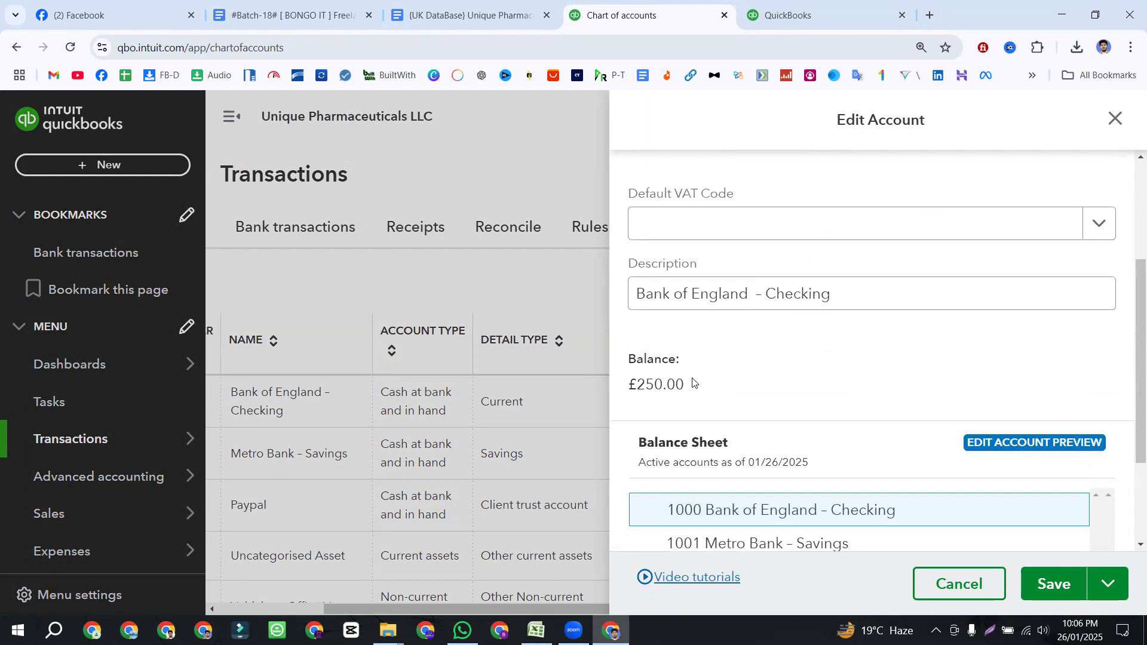
scroll(692, 383, "up", 4)
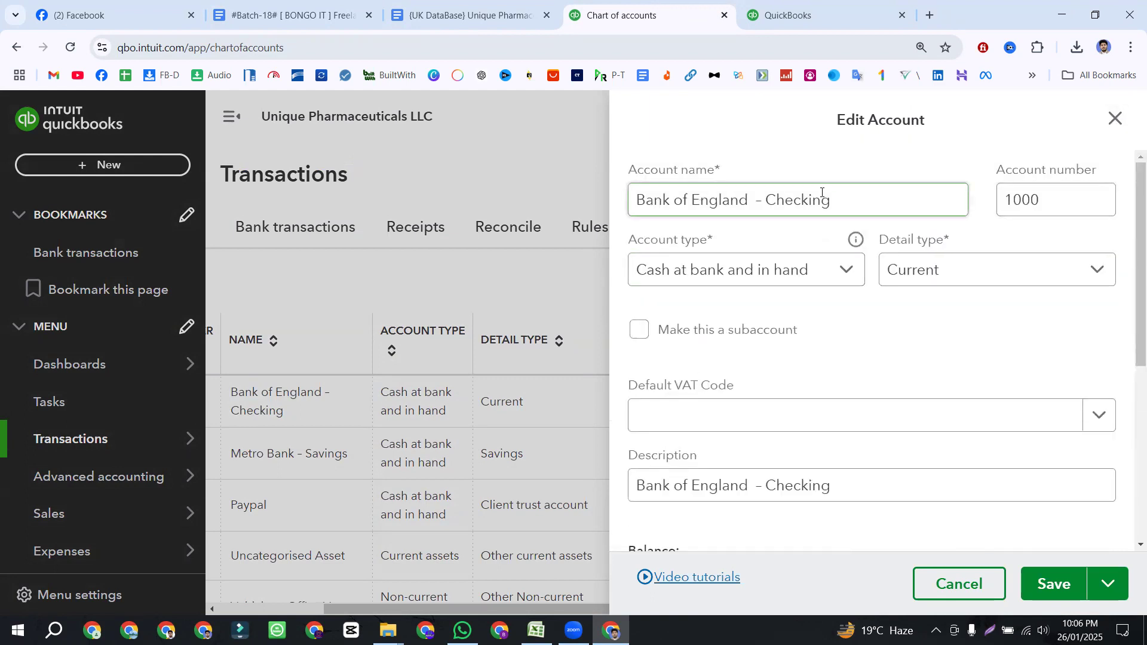
- Review the account's name, number, account type, detail type and description fields, and close it without saving
left_click(850, 200)
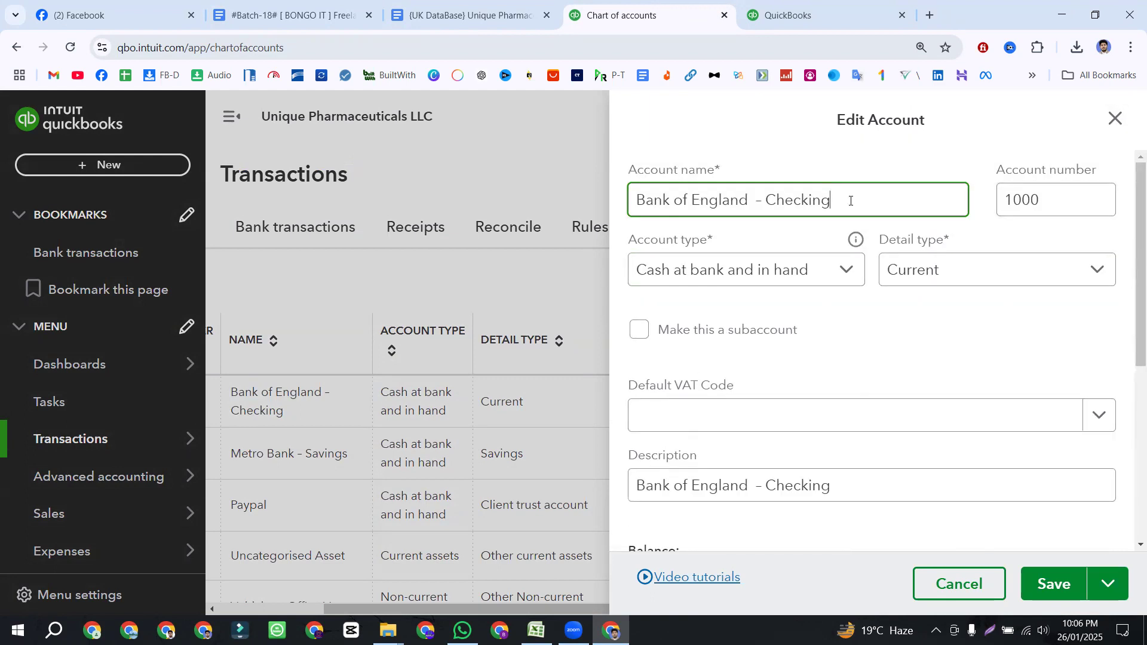
left_click(1041, 200)
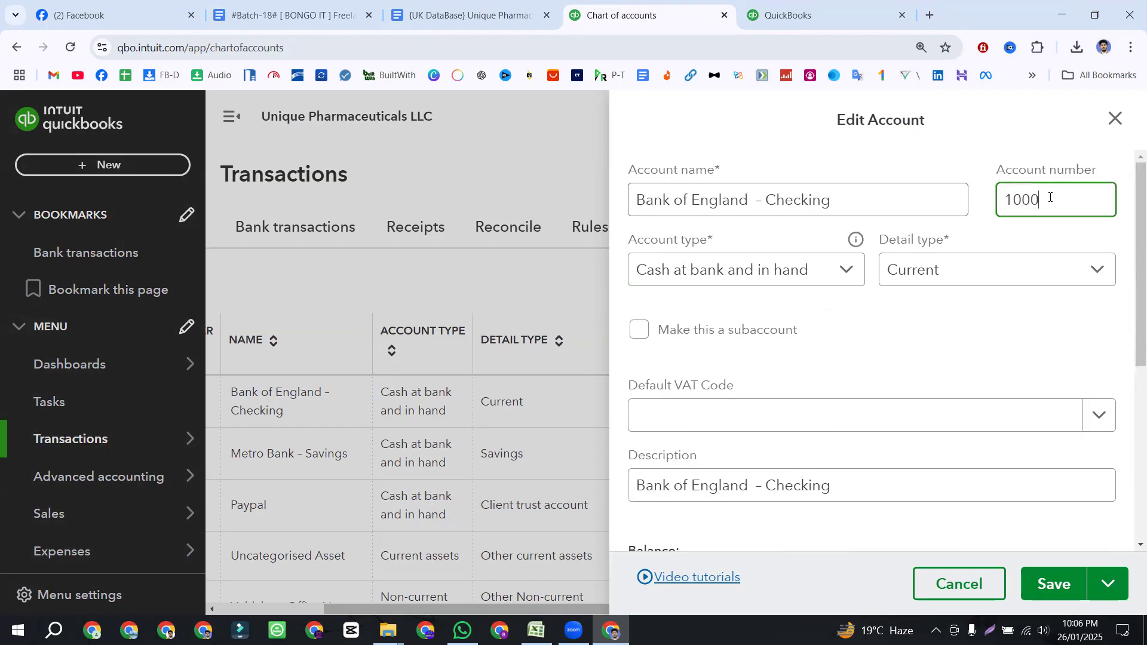
left_click(825, 270)
left_click(945, 267)
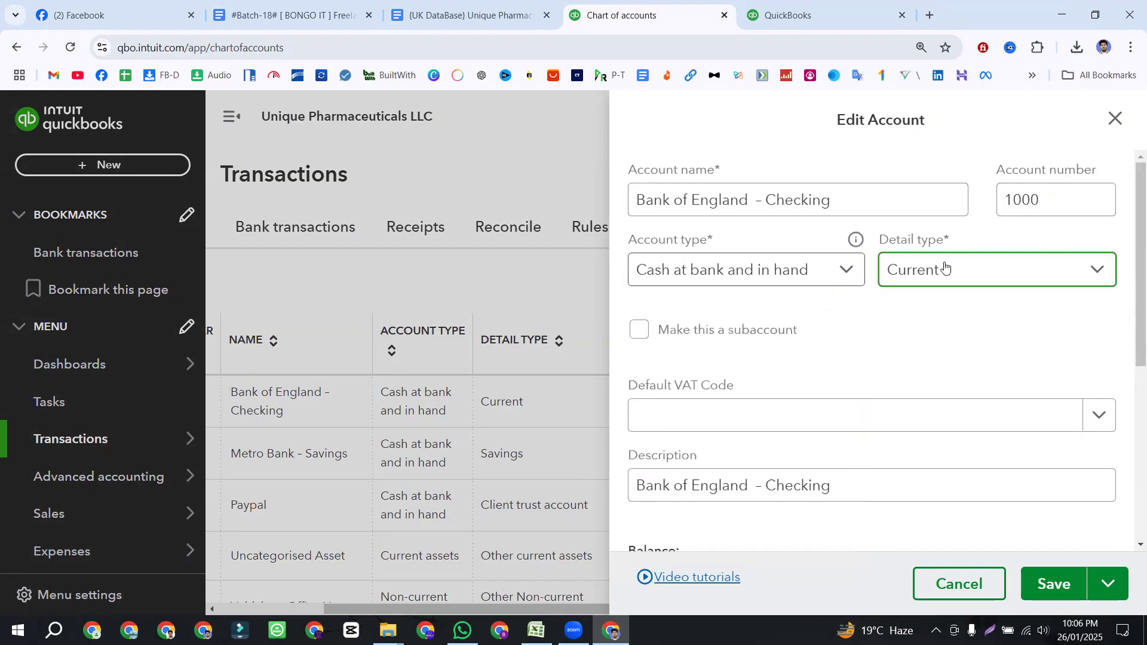
left_click(833, 353)
scroll(848, 392, "down", 3)
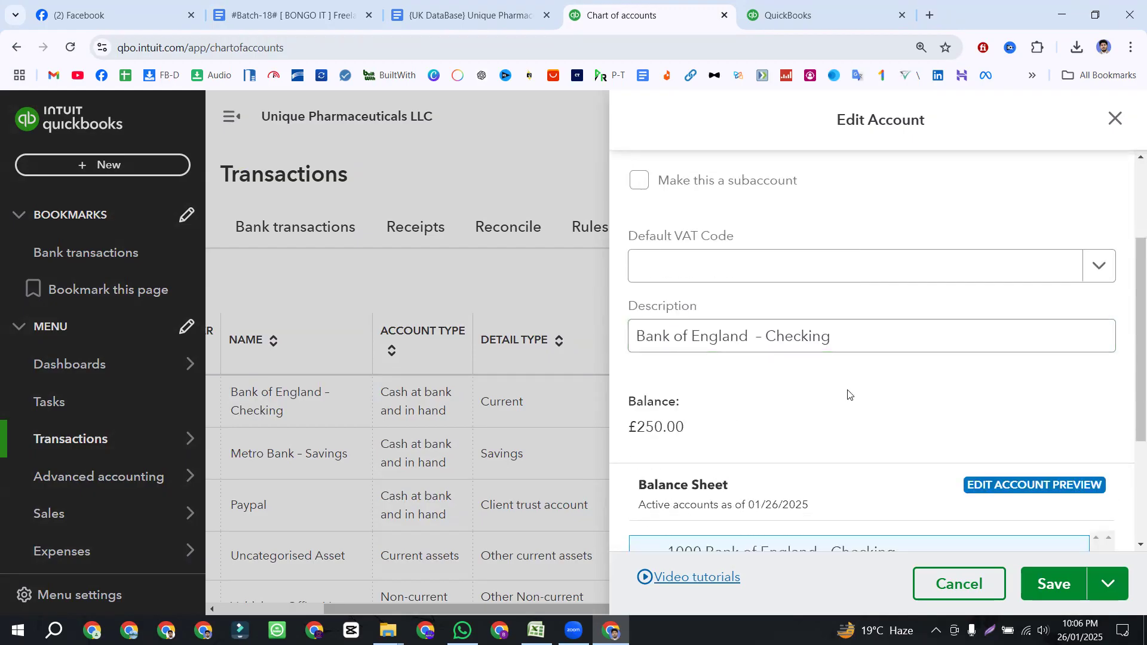
left_click_drag(878, 338, 631, 341)
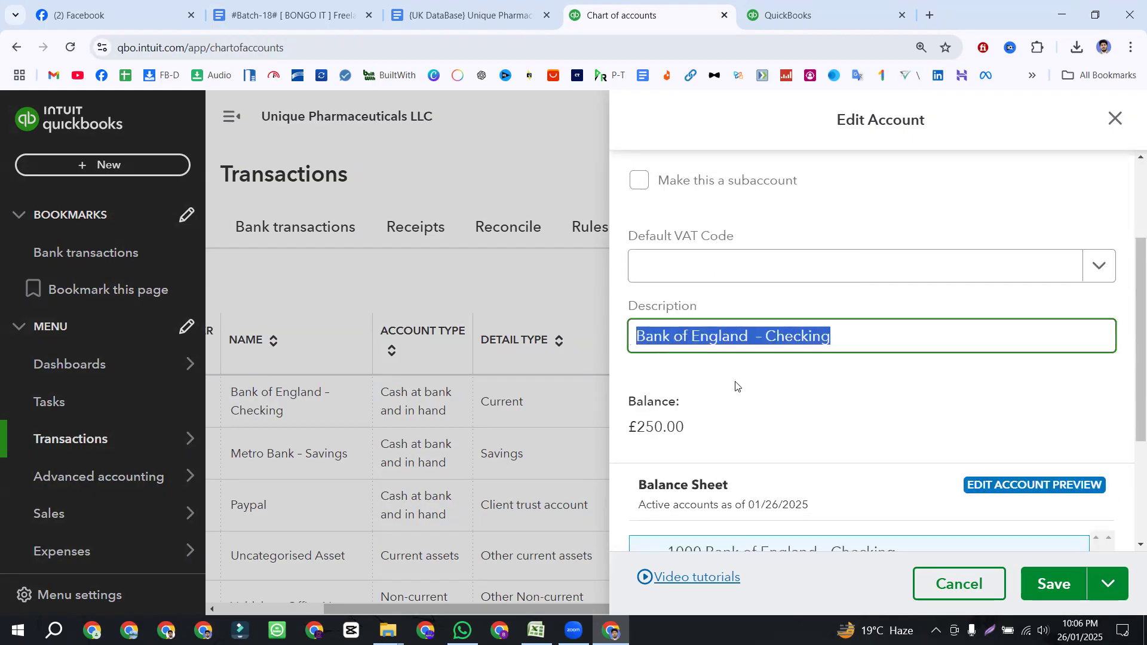
scroll(736, 386, "down", 1)
scroll(739, 390, "up", 3)
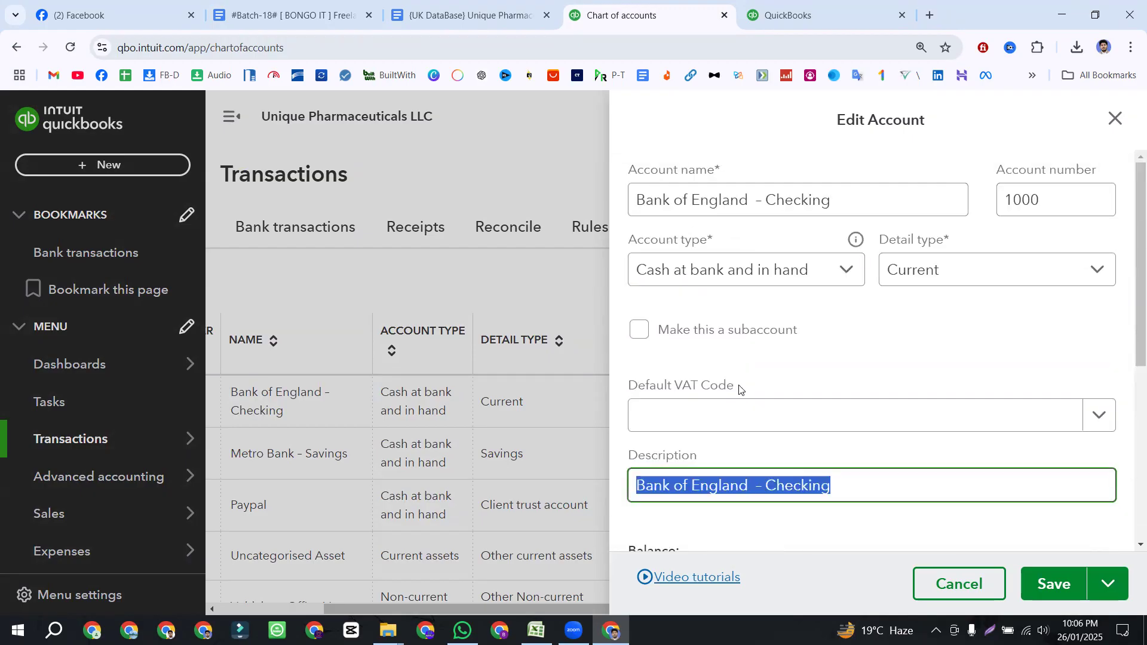
left_click(1115, 117)
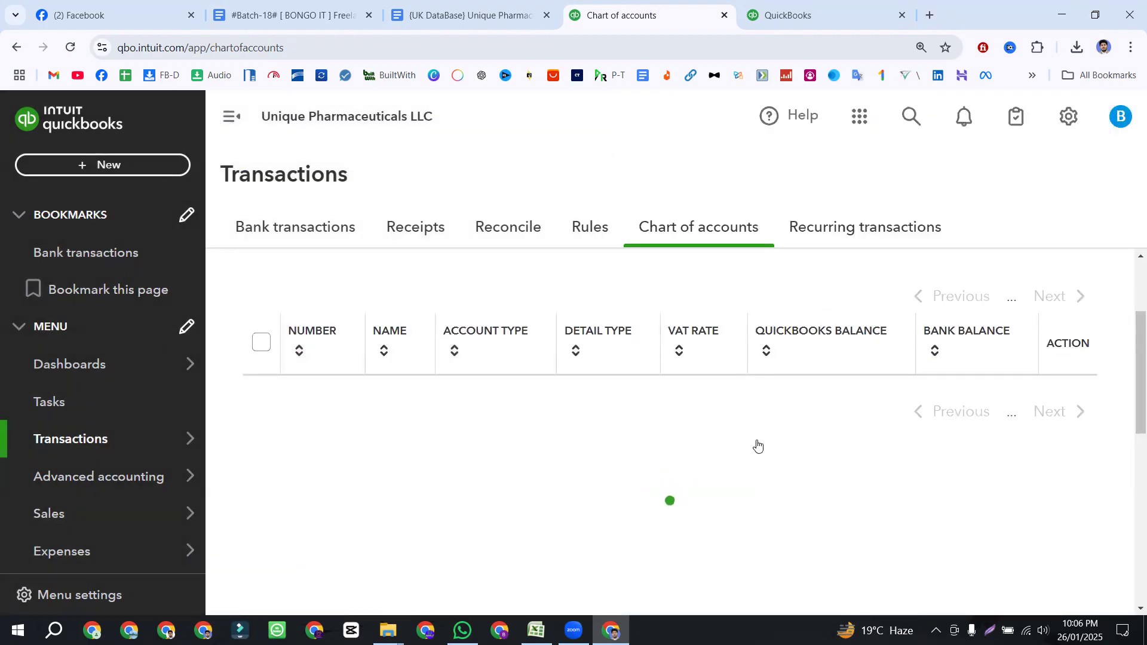
- Open the Supplies expense account for editing and review its name, number, type, description and billable expense fields
scroll(808, 431, "down", 10)
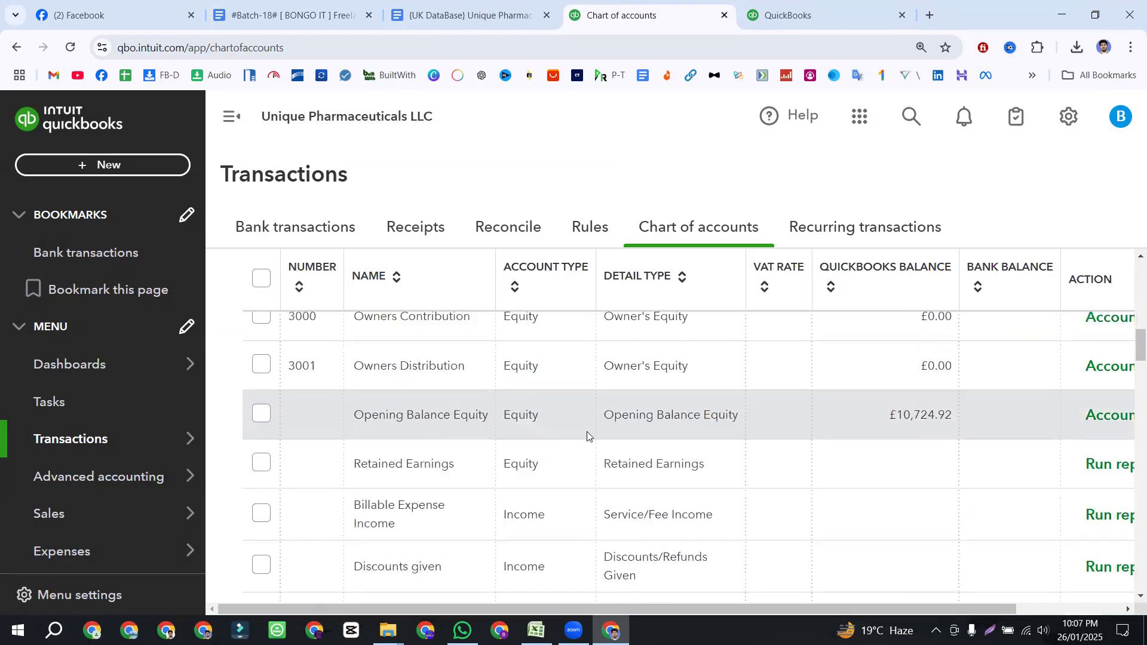
scroll(584, 430, "down", 8)
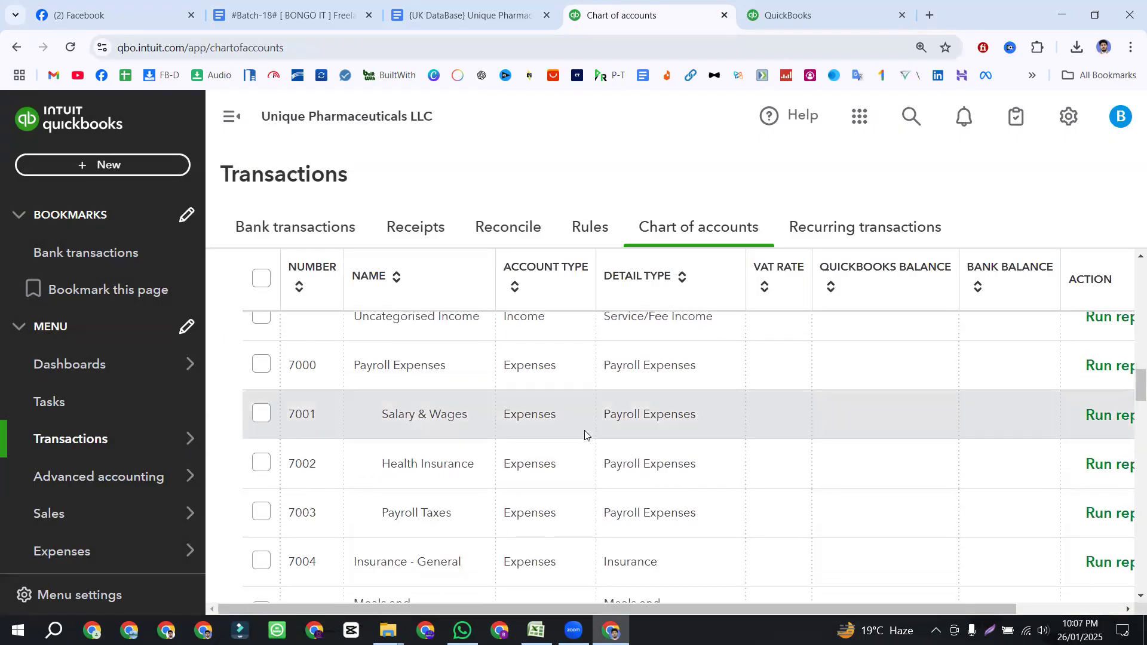
scroll(584, 435, "down", 4)
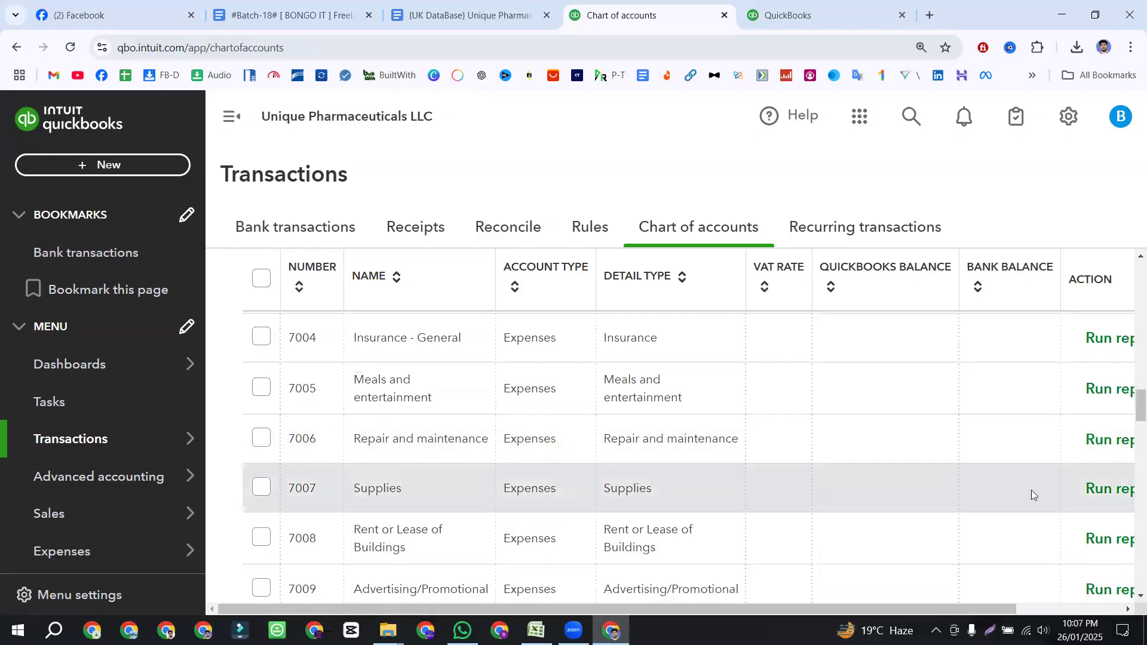
scroll(948, 607, "right", 2)
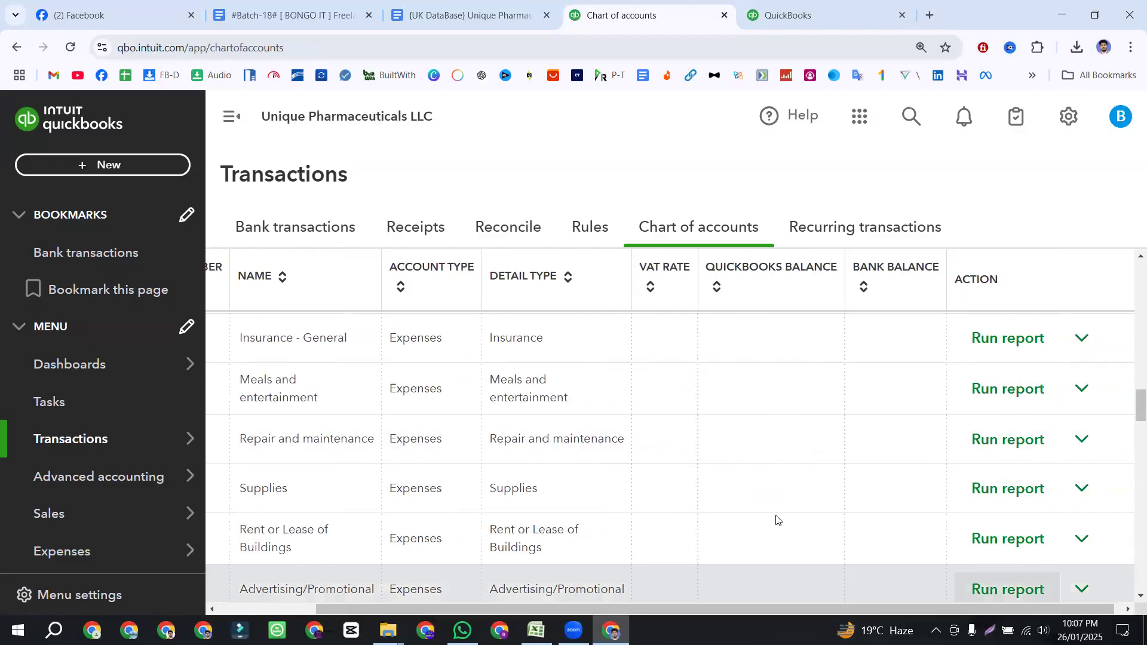
left_click(1081, 488)
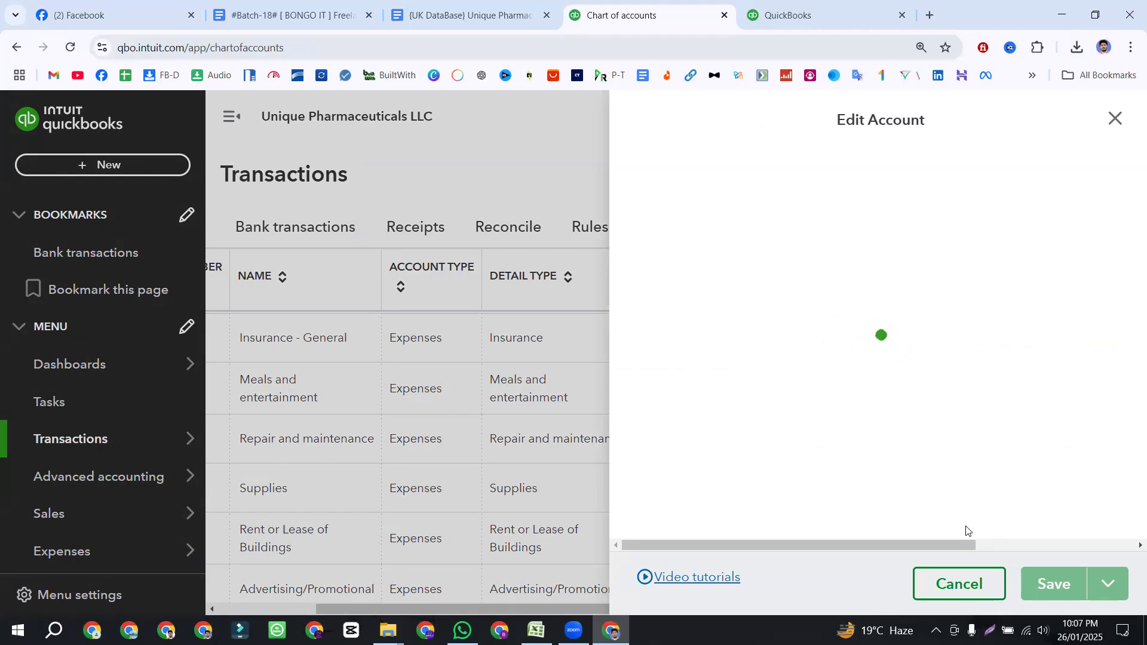
left_click(1033, 487)
left_click(927, 371)
left_click(745, 207)
left_click(1074, 208)
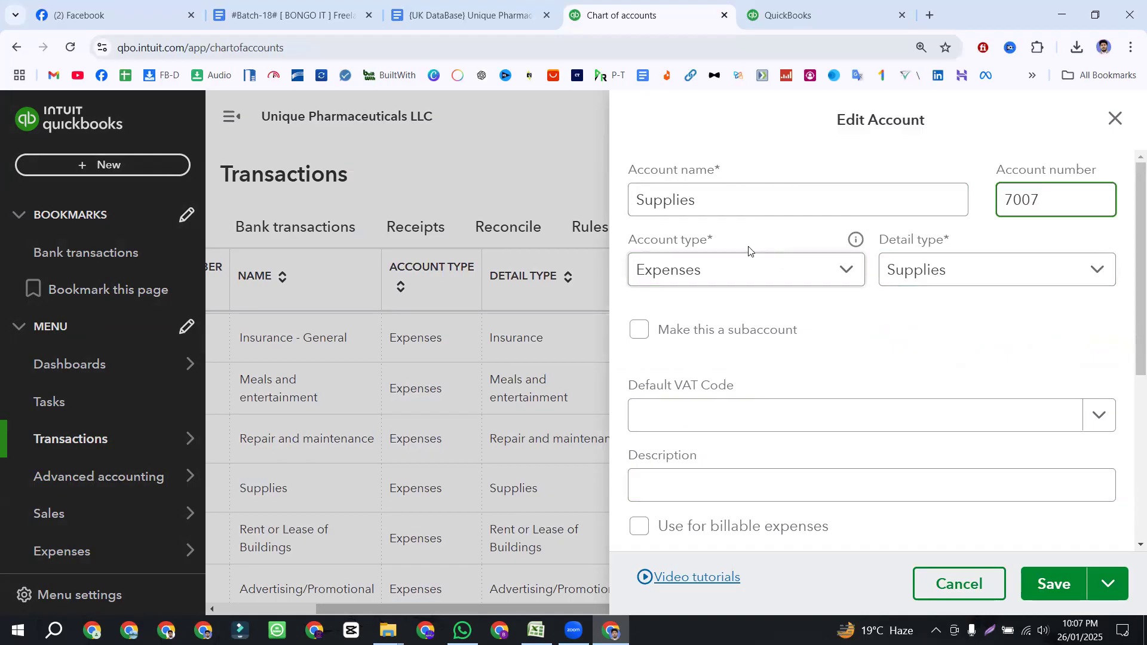
scroll(770, 371, "down", 1)
scroll(770, 371, "down", 3)
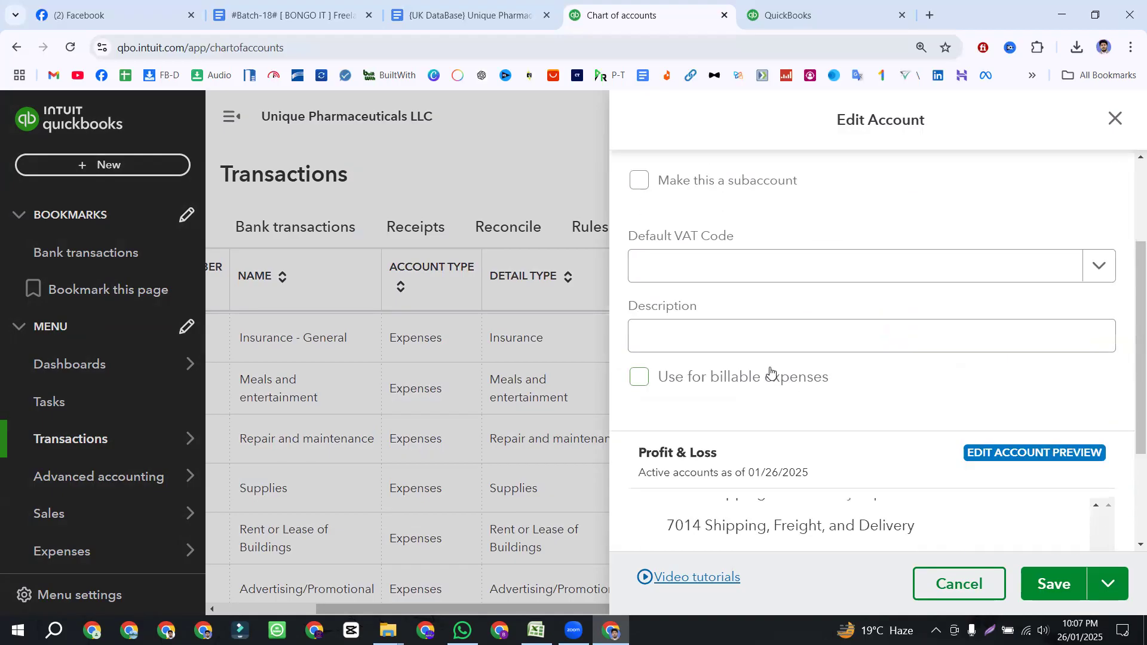
scroll(768, 374, "up", 3)
- Copy the account name Supplies into the account's description and save the account
left_click_drag(709, 197, 630, 204)
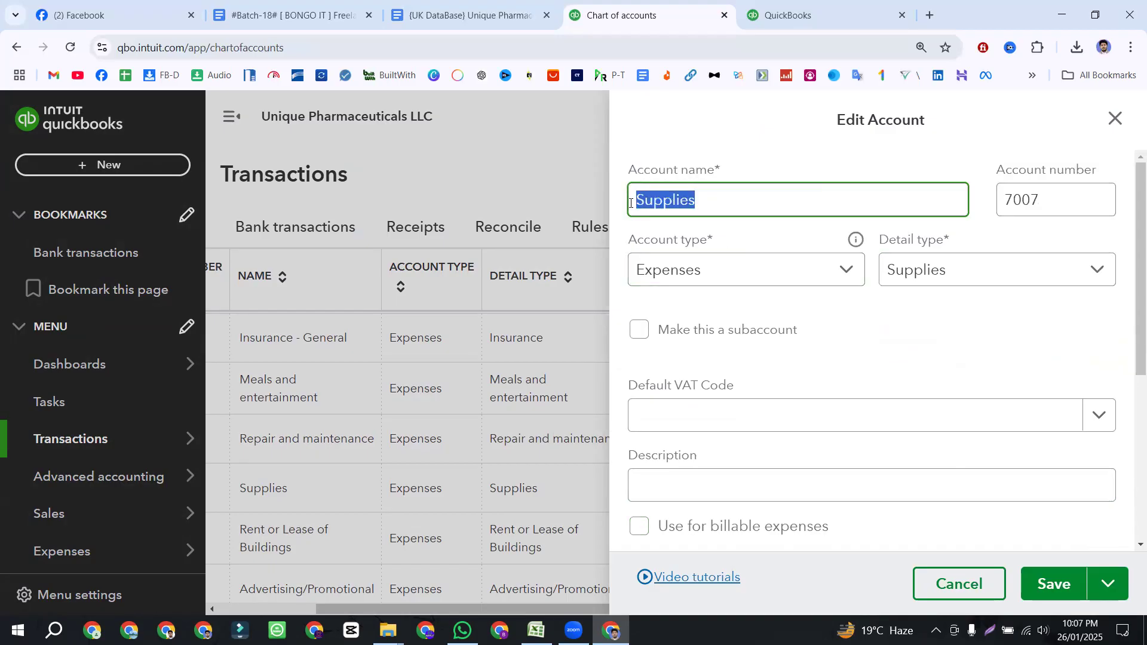
key("ctrl+c")
scroll(719, 285, "down", 3)
left_click(691, 334)
key("ctrl+v")
scroll(729, 358, "down", 3)
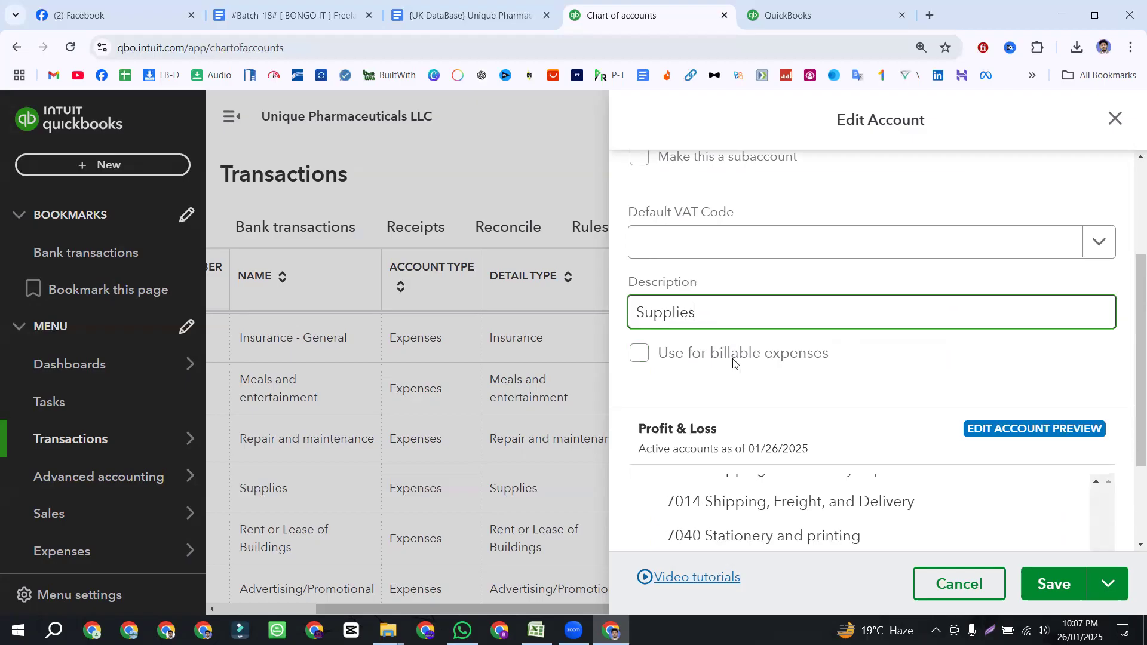
scroll(736, 361, "up", 10)
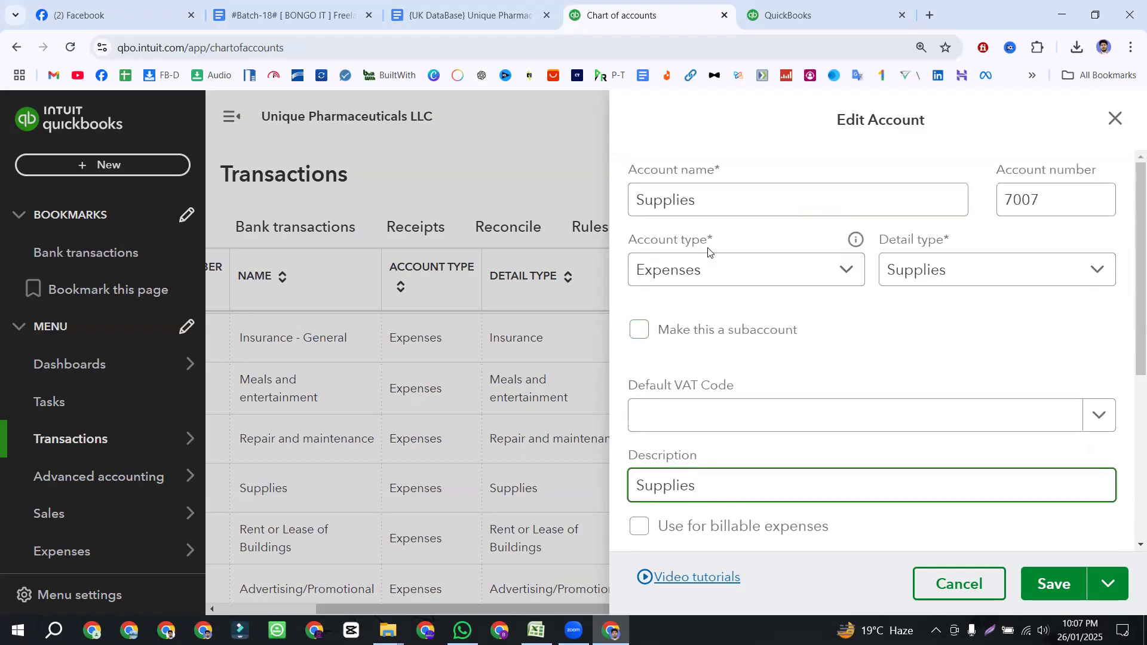
left_click(1059, 583)
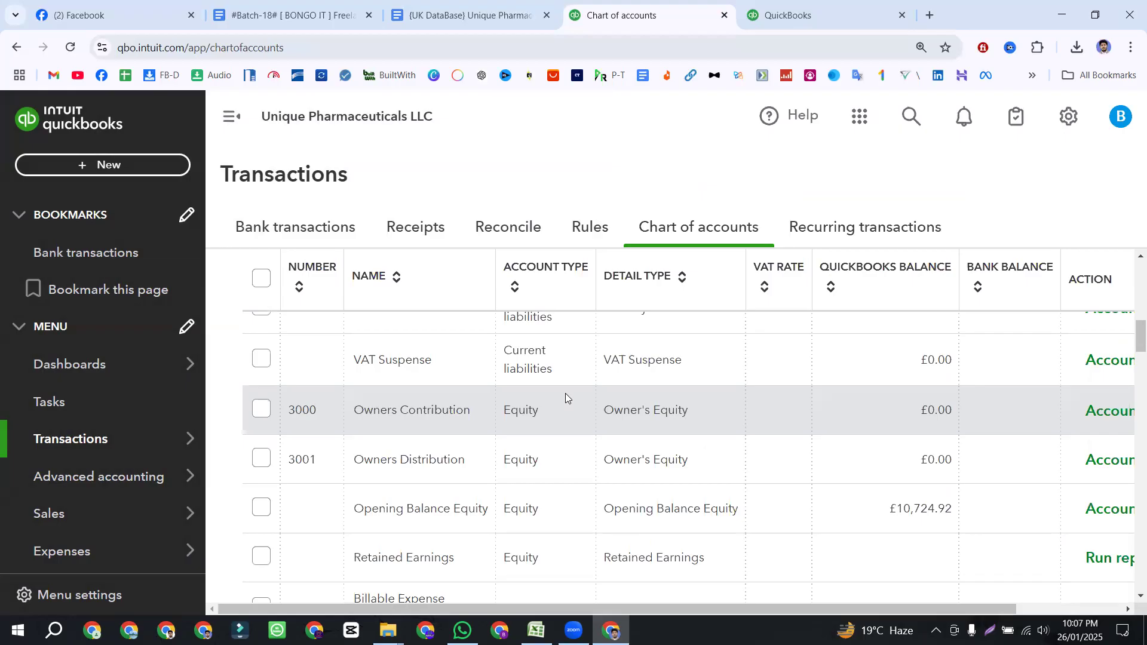
- Highlight the Inactive and make Active Chart of Accounts topic in the Google Docs outline and return to QuickBooks
left_click(286, 15)
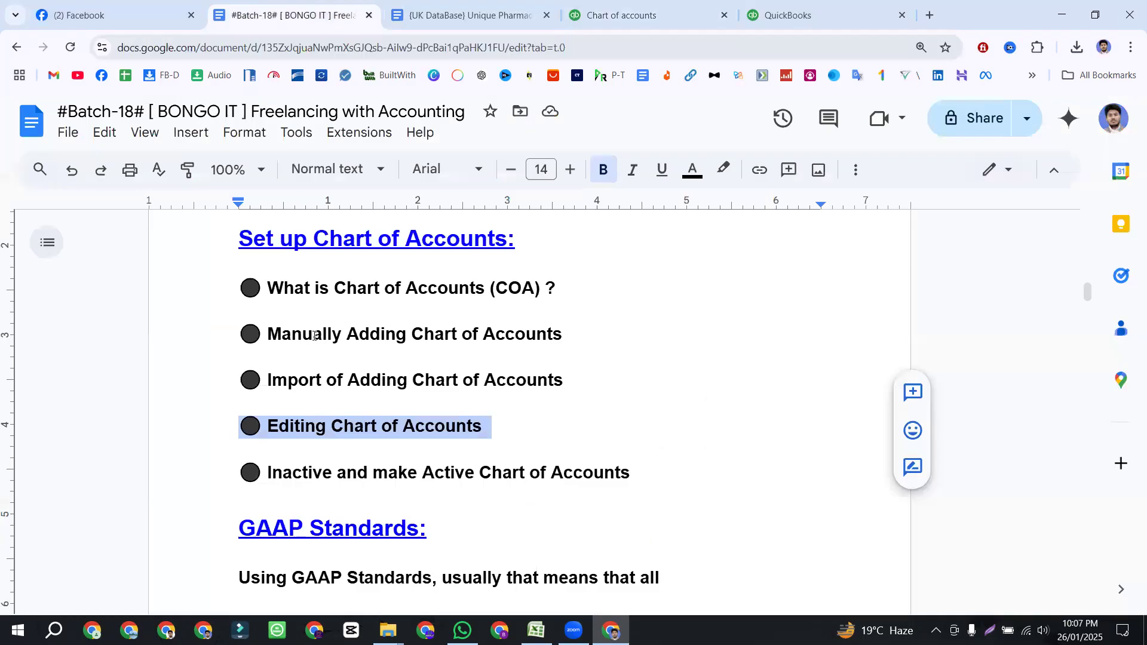
left_click_drag(649, 474, 242, 478)
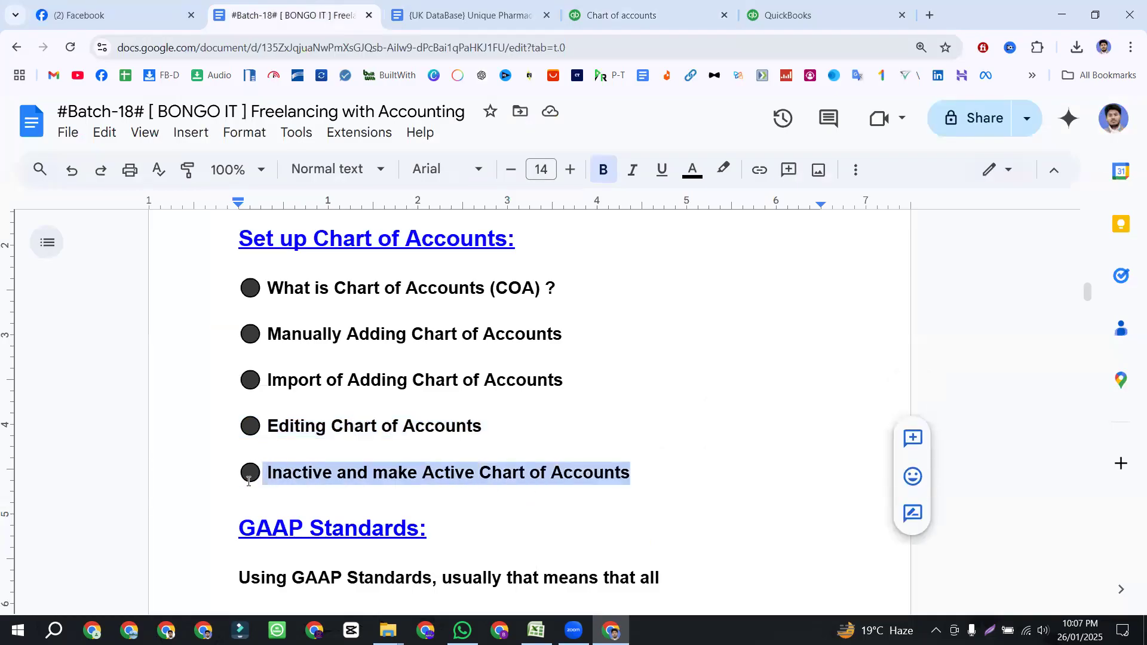
left_click(634, 5)
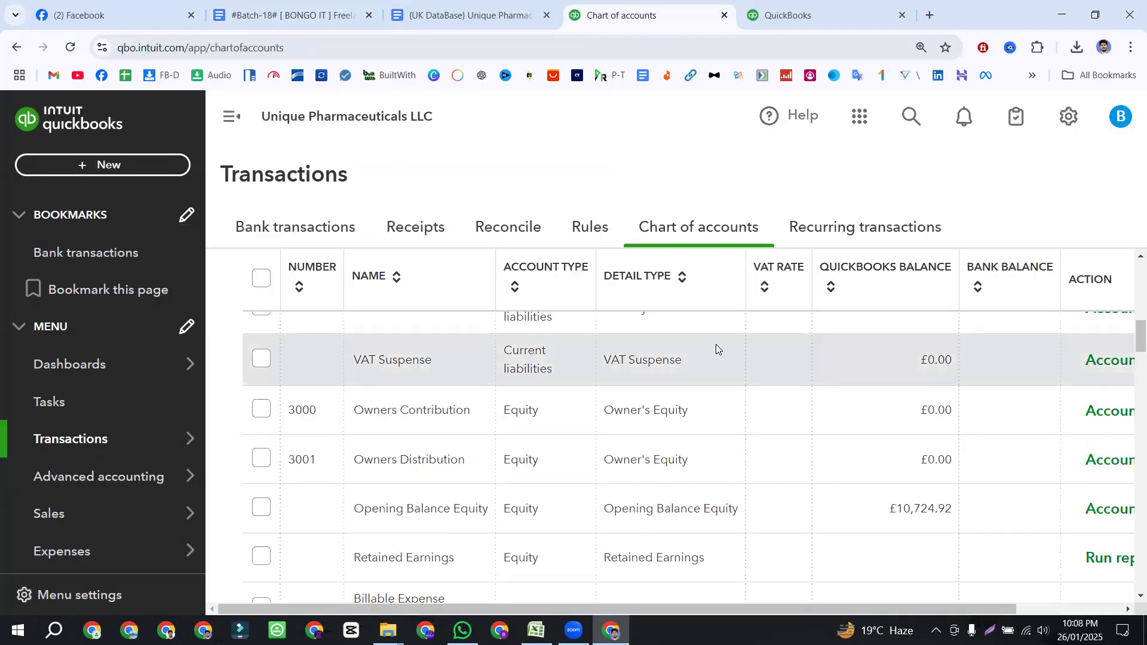
- Look through the chart of accounts, from liabilities and equity to the expense accounts, for an account to make inactive
scroll(715, 344, "up", 2)
scroll(713, 349, "down", 3)
scroll(713, 350, "up", 4)
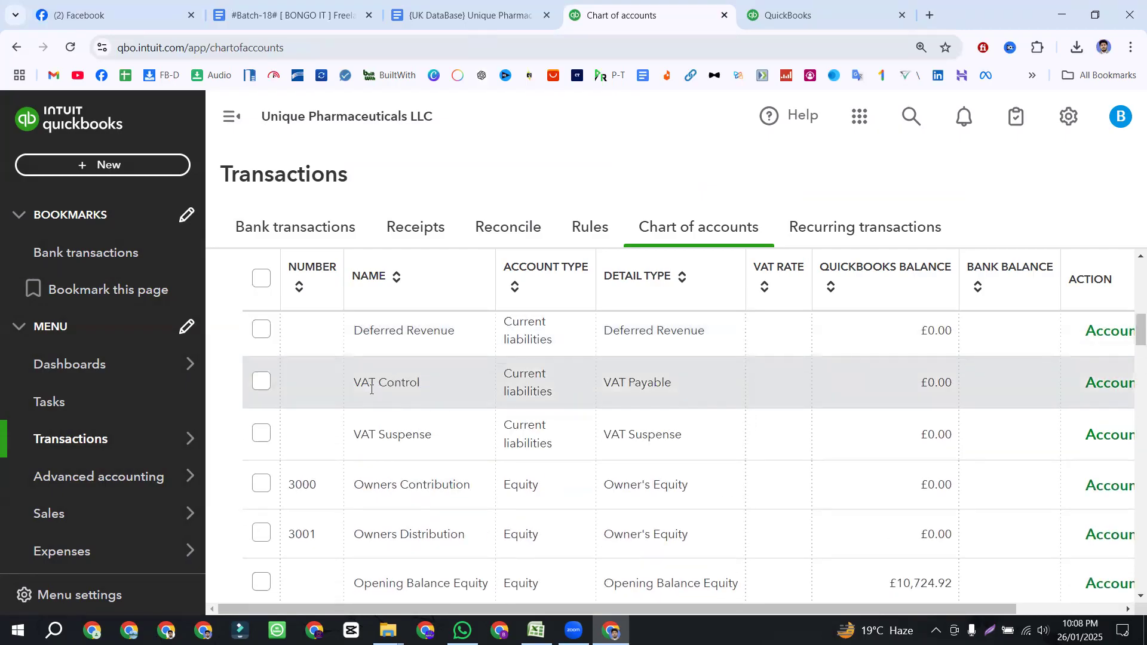
scroll(779, 436, "down", 15)
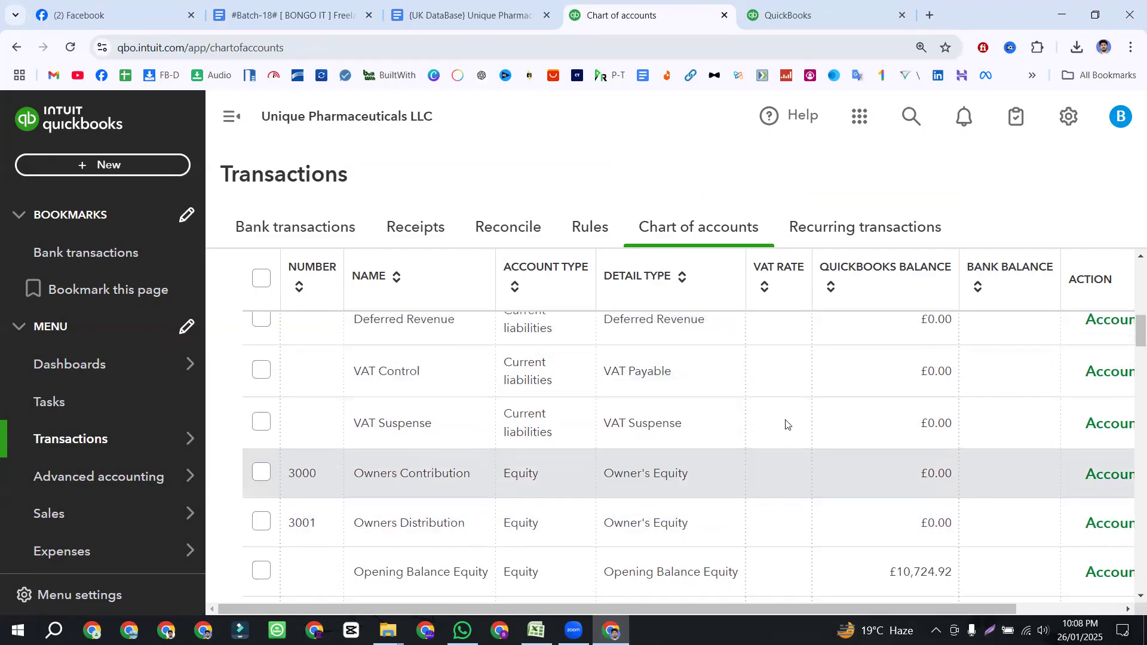
scroll(780, 451, "down", 15)
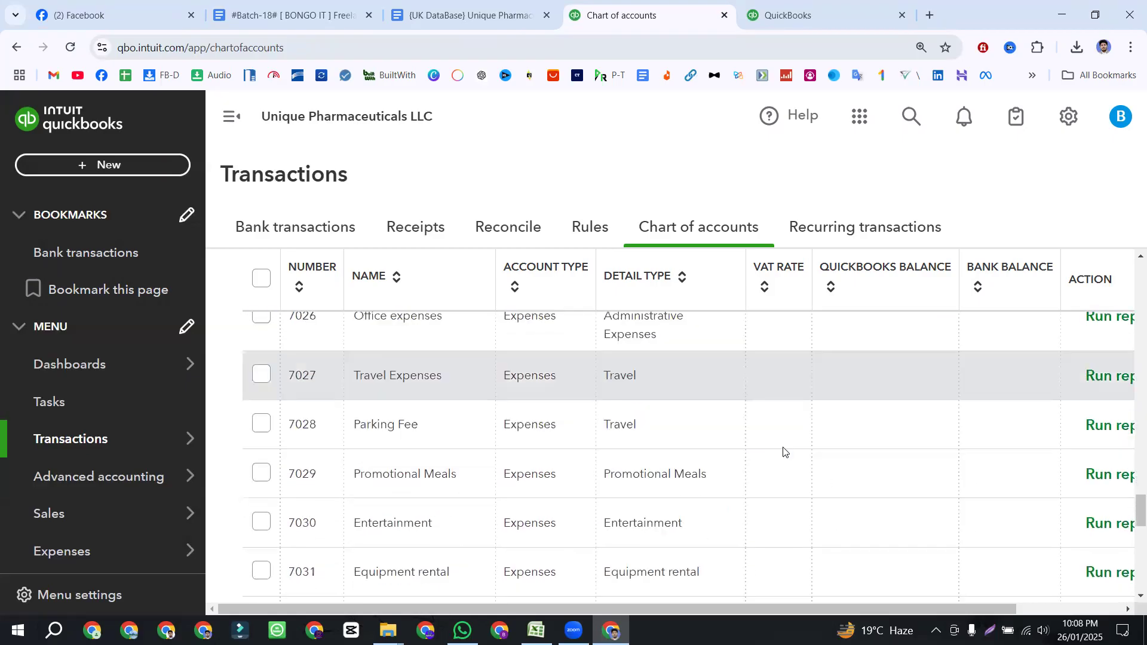
scroll(783, 450, "down", 4)
scroll(783, 450, "up", 6)
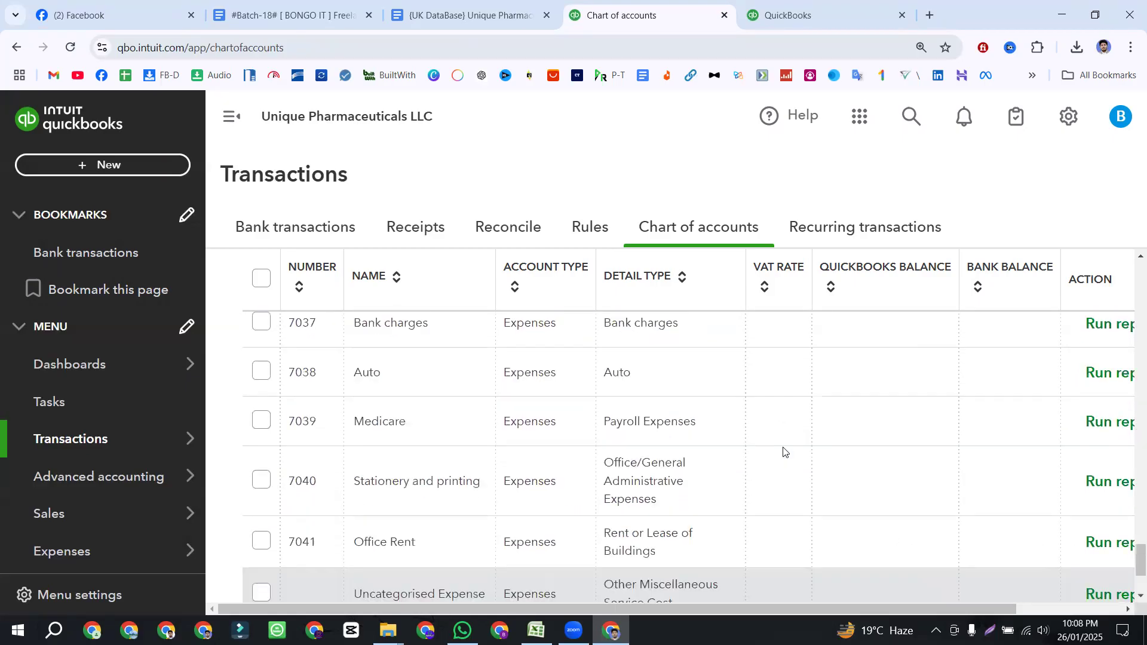
scroll(453, 460, "up", 10)
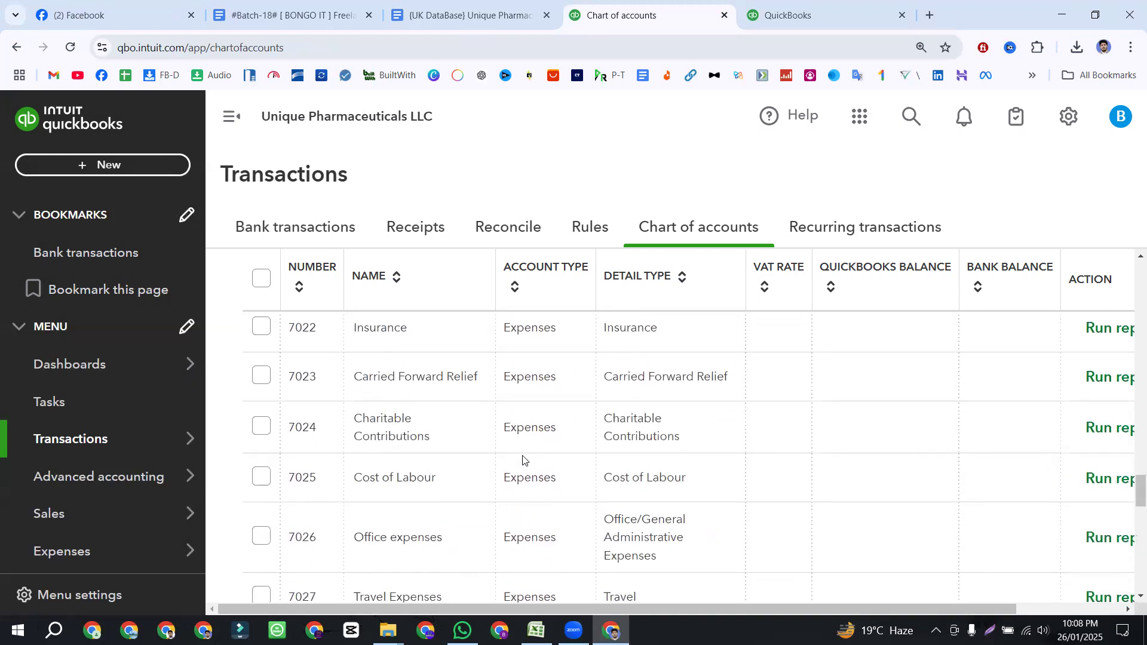
scroll(523, 460, "up", 10)
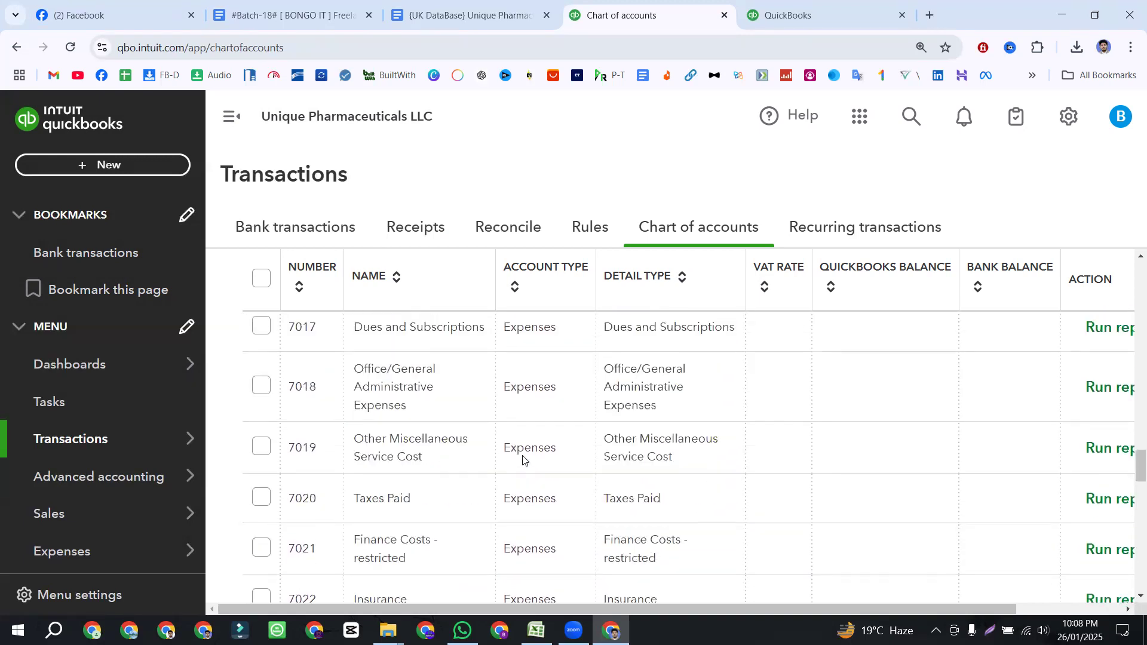
scroll(522, 460, "up", 4)
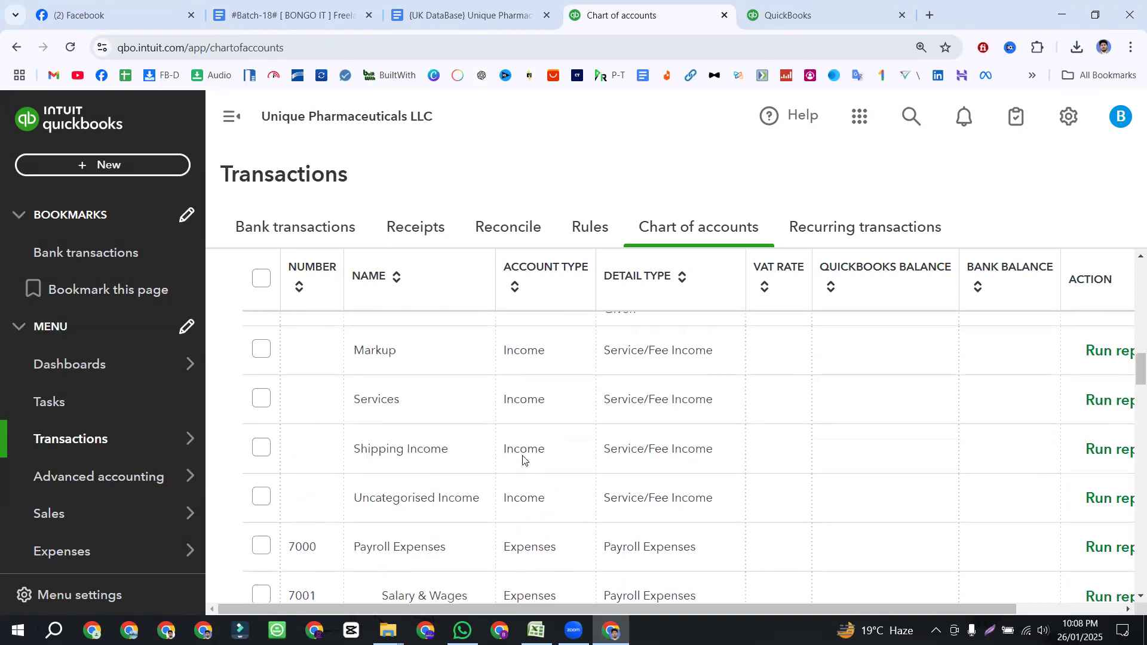
scroll(462, 479, "up", 10)
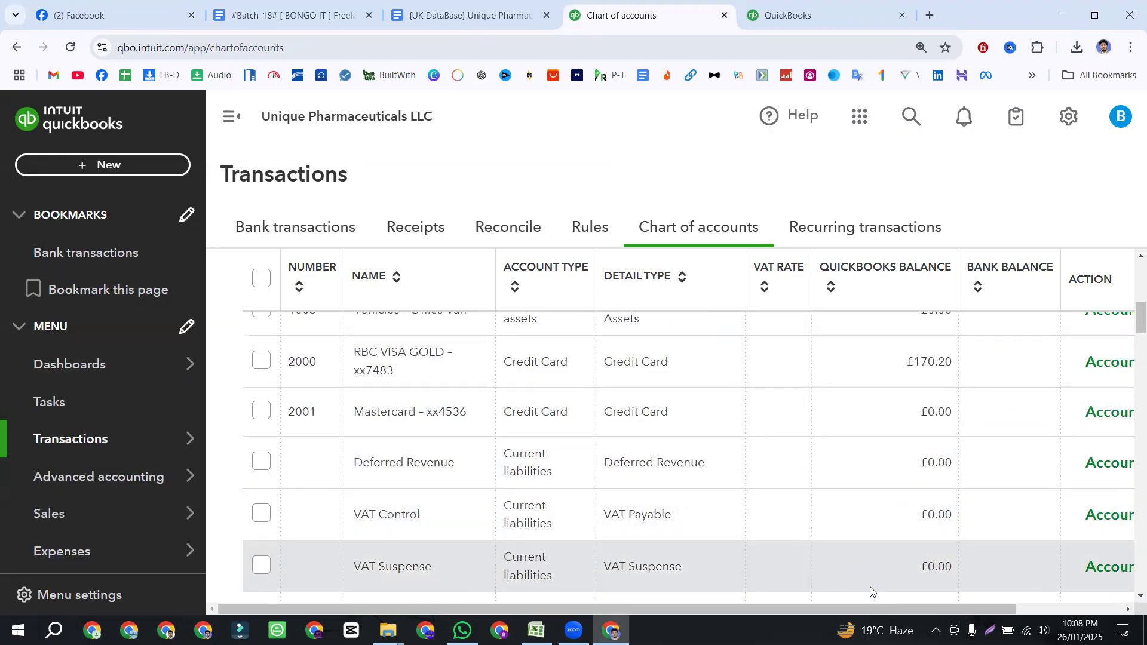
- Try to make the VAT Control current liabilities account inactive, reading the deactivation prompt before agreeing to it
scroll(878, 595, "right", 3)
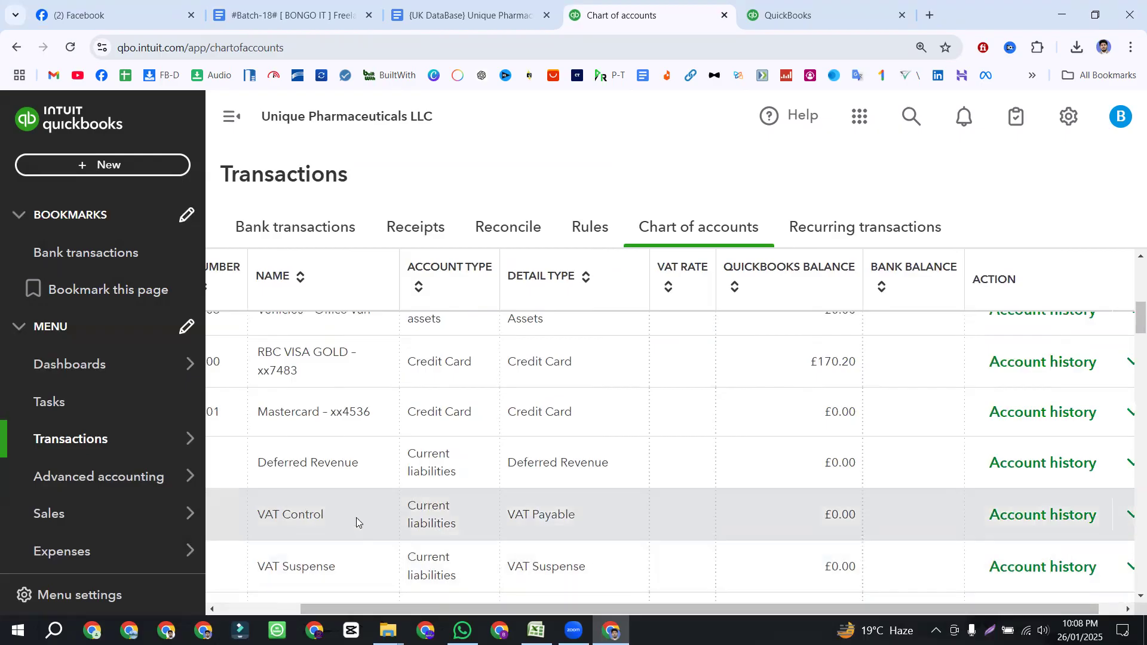
scroll(919, 597, "left", 3)
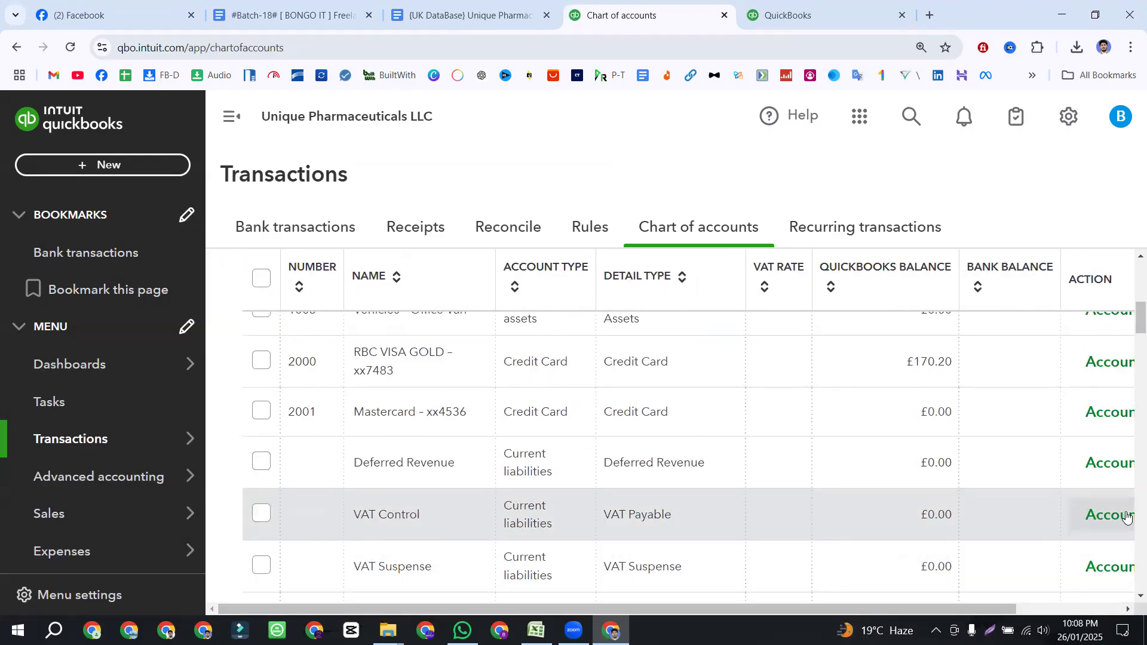
scroll(956, 597, "right", 3)
scroll(956, 597, "right", 2)
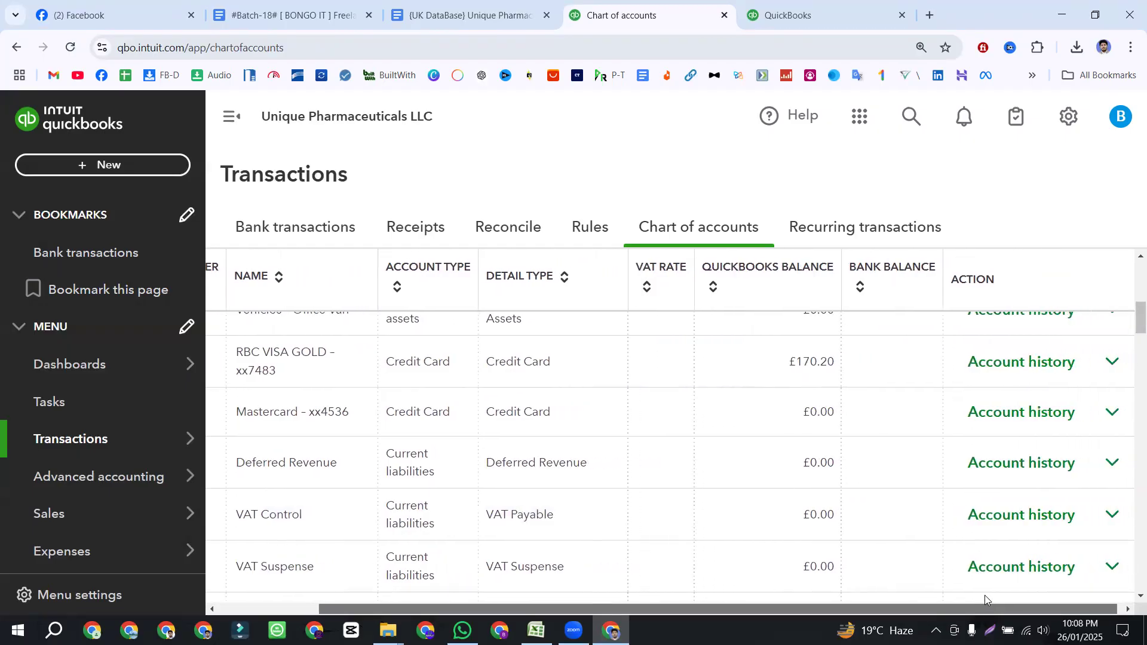
left_click(1113, 518)
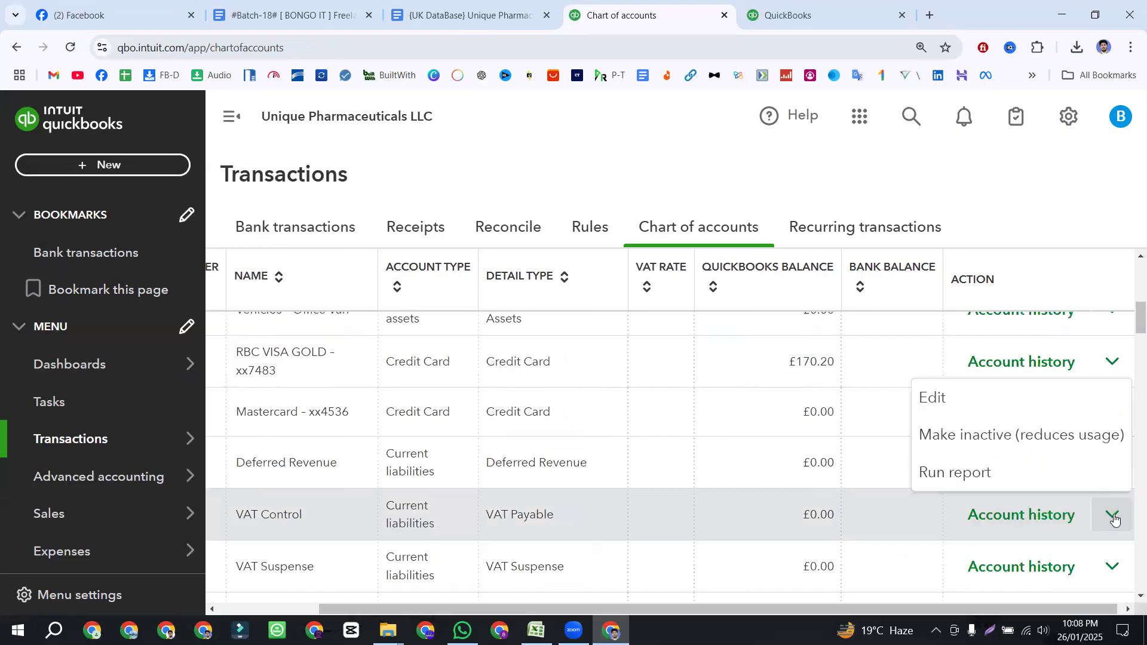
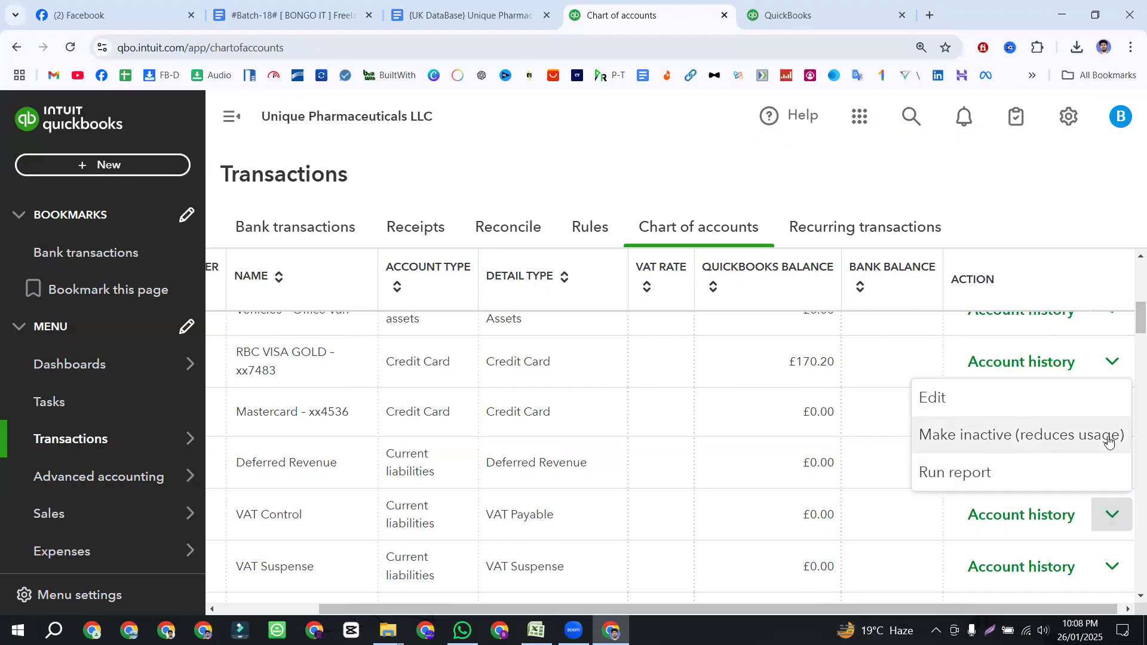
left_click(972, 442)
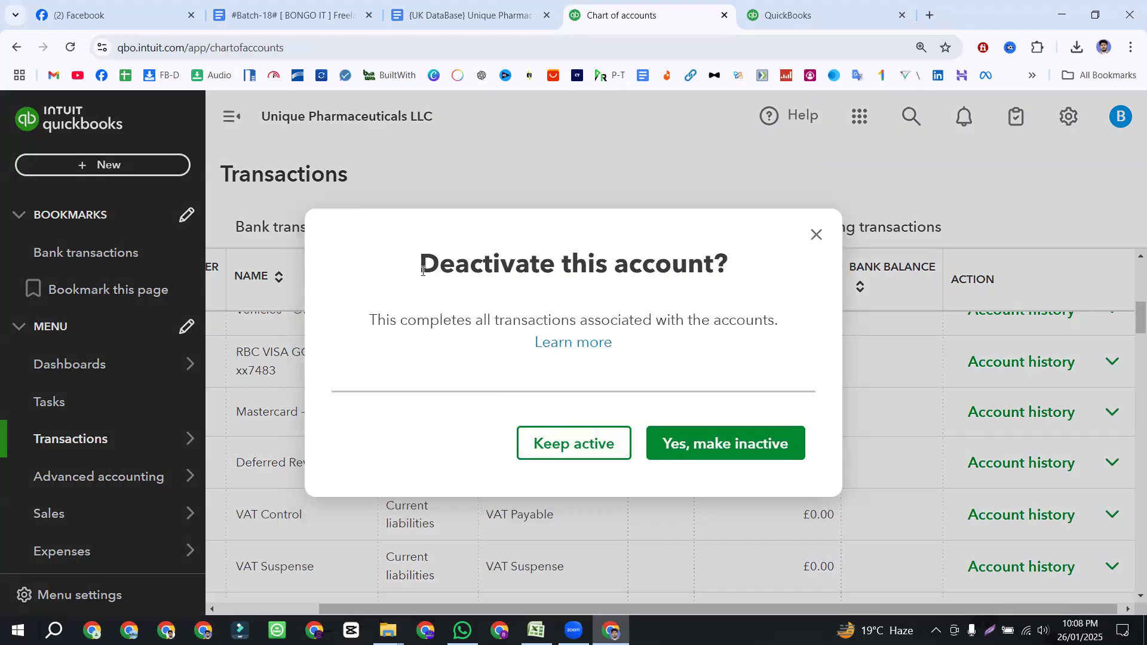
left_click_drag(420, 266, 728, 266)
left_click_drag(381, 319, 784, 321)
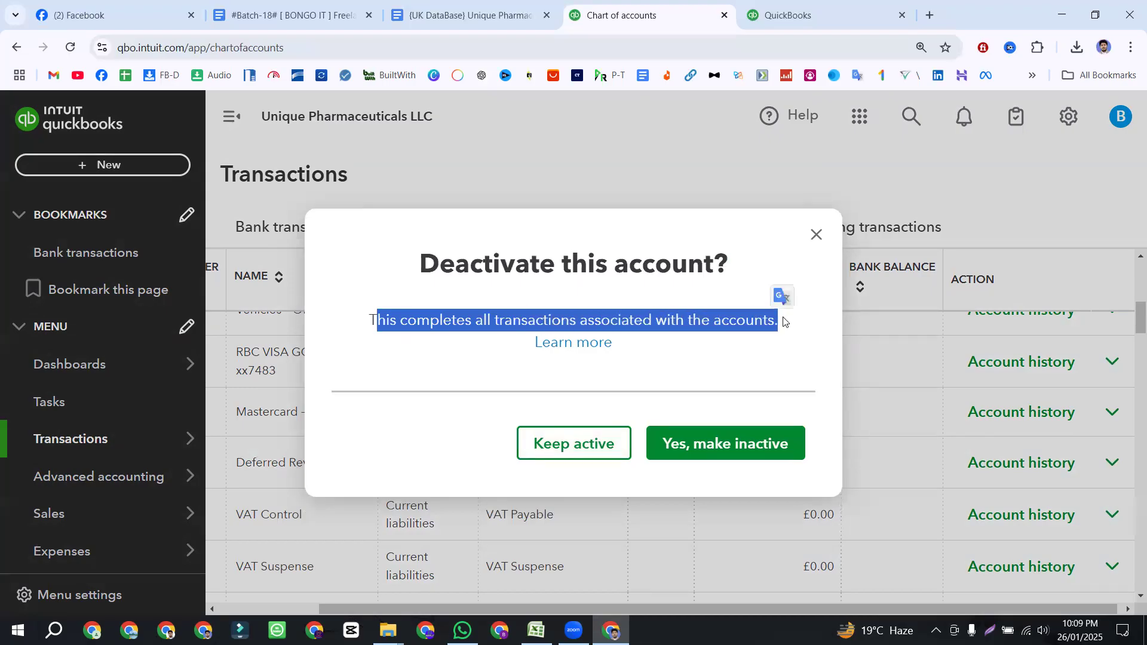
left_click(729, 375)
left_click(736, 449)
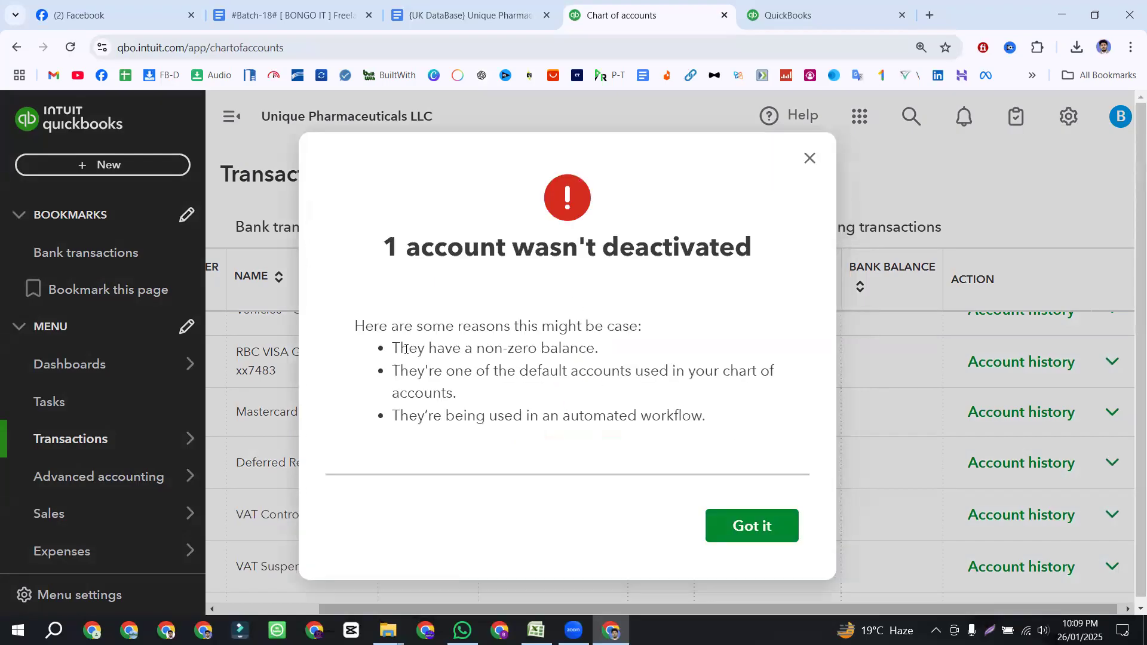
- Read the listed reasons for the VAT Control deactivation result, and dismiss both the dialog and the error notice
left_click_drag(376, 335, 645, 343)
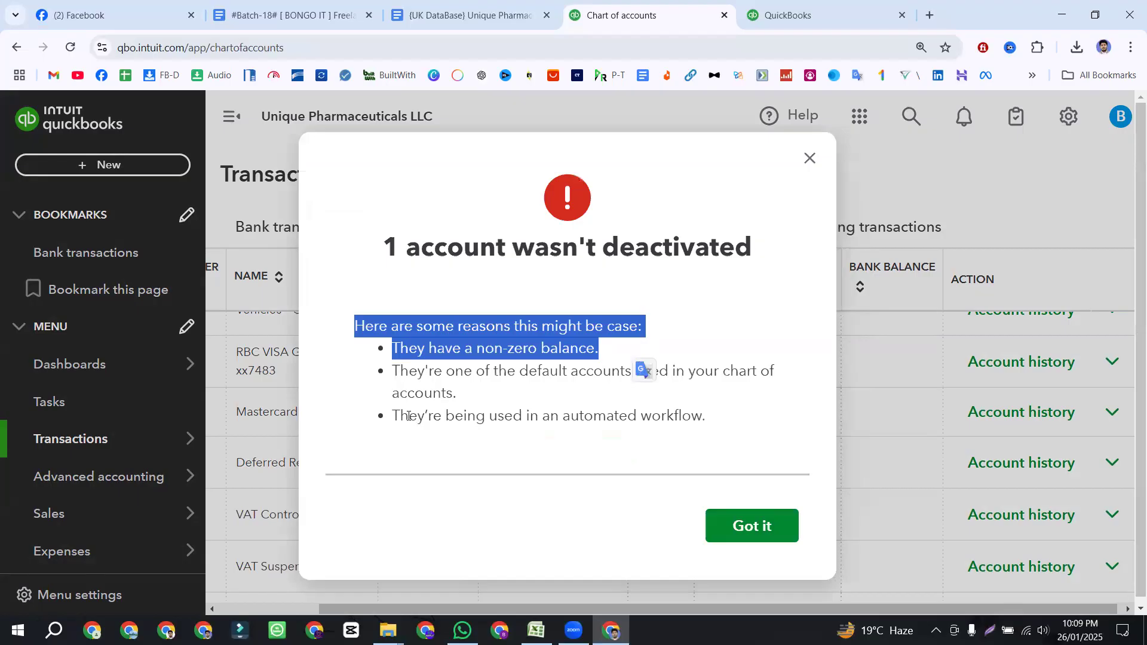
left_click(398, 380)
left_click_drag(394, 372, 774, 390)
left_click_drag(398, 416, 722, 425)
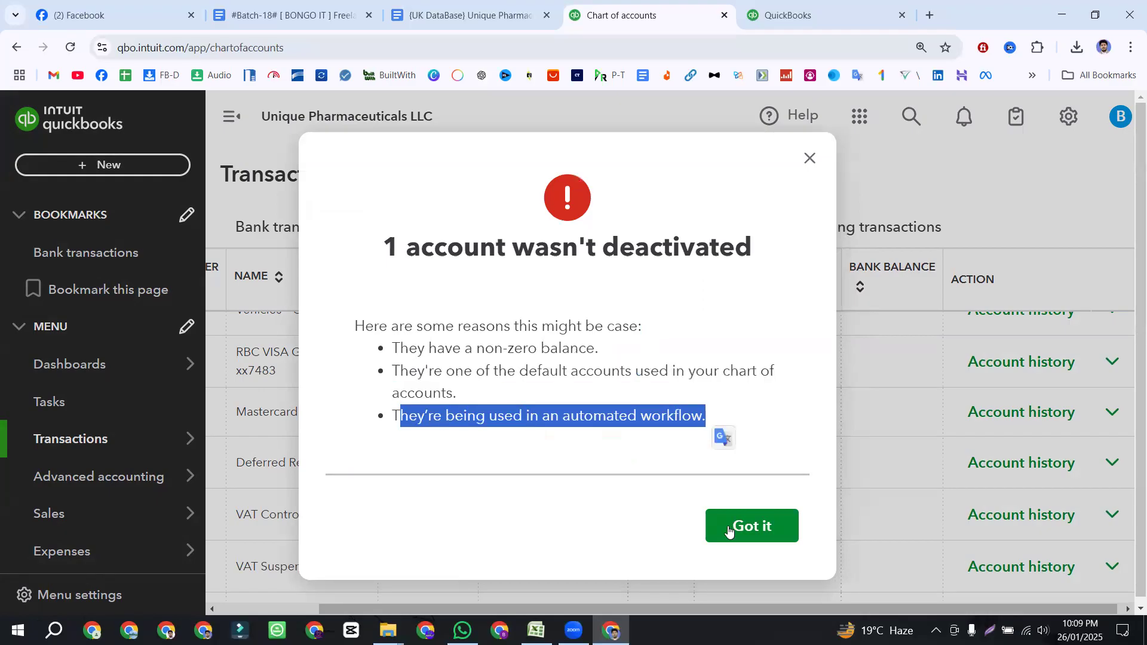
left_click(810, 158)
scroll(809, 498, "up", 4)
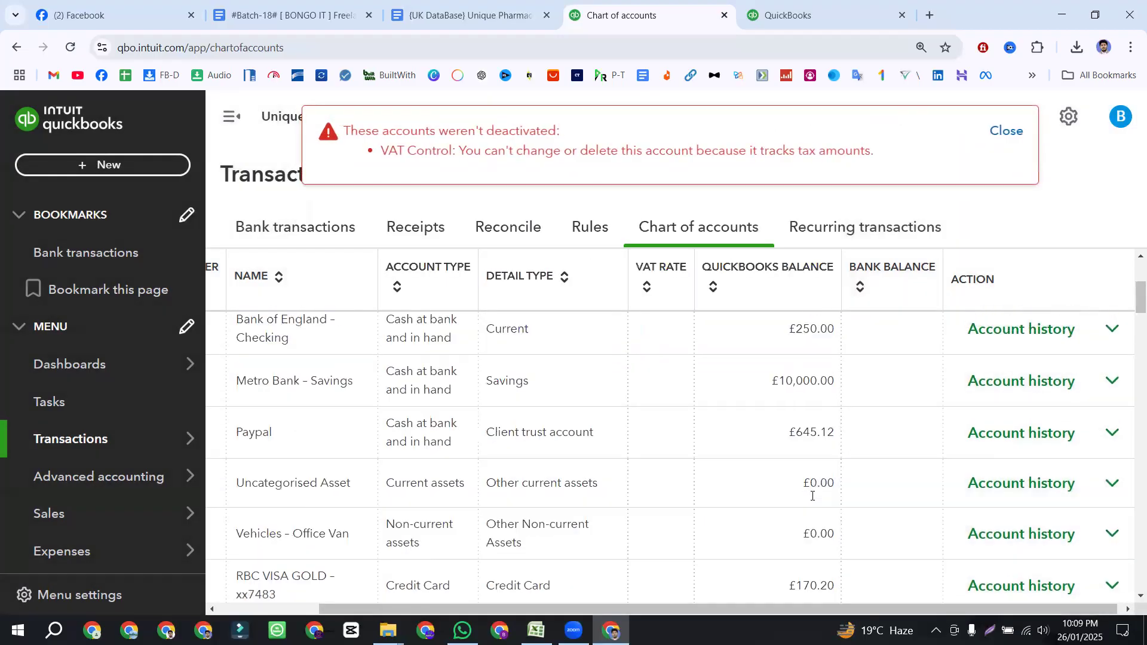
left_click(1005, 131)
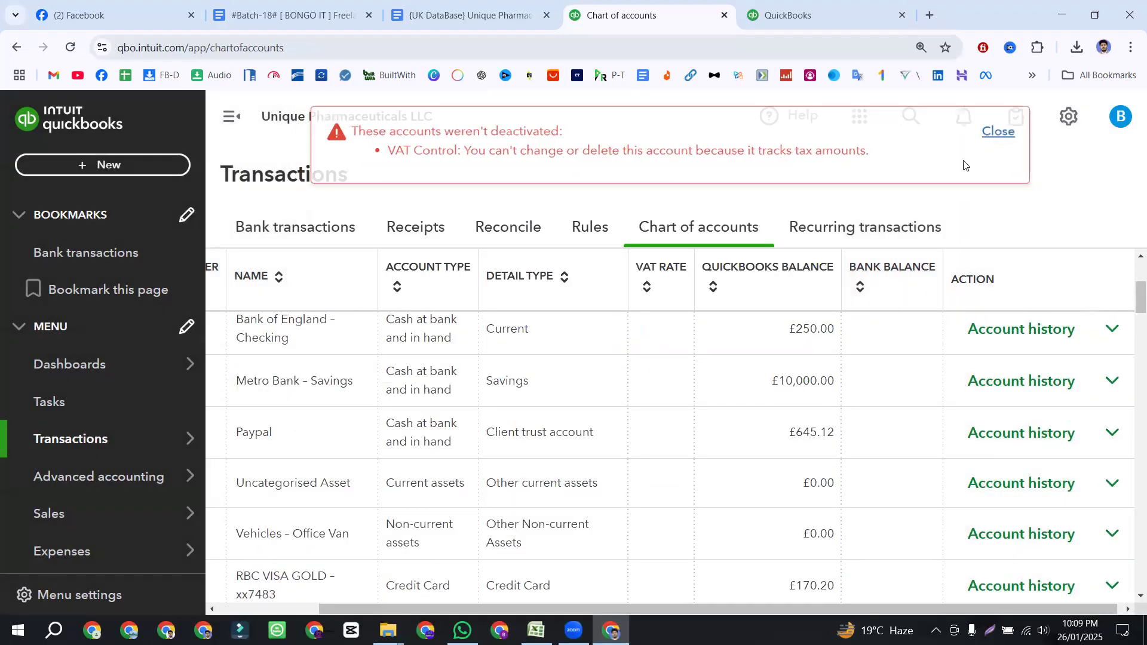
- Make the Supplies expense account, number 7007, inactive and confirm the deactivation
scroll(674, 453, "down", 2)
scroll(675, 450, "down", 4)
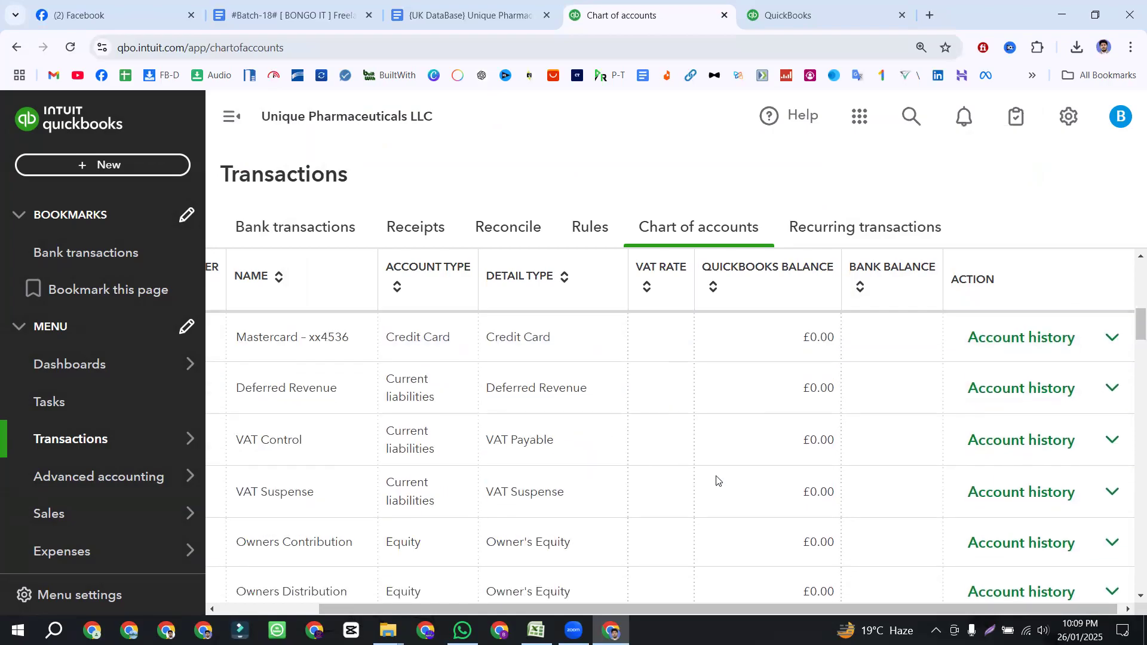
left_click_drag(939, 611, 838, 612)
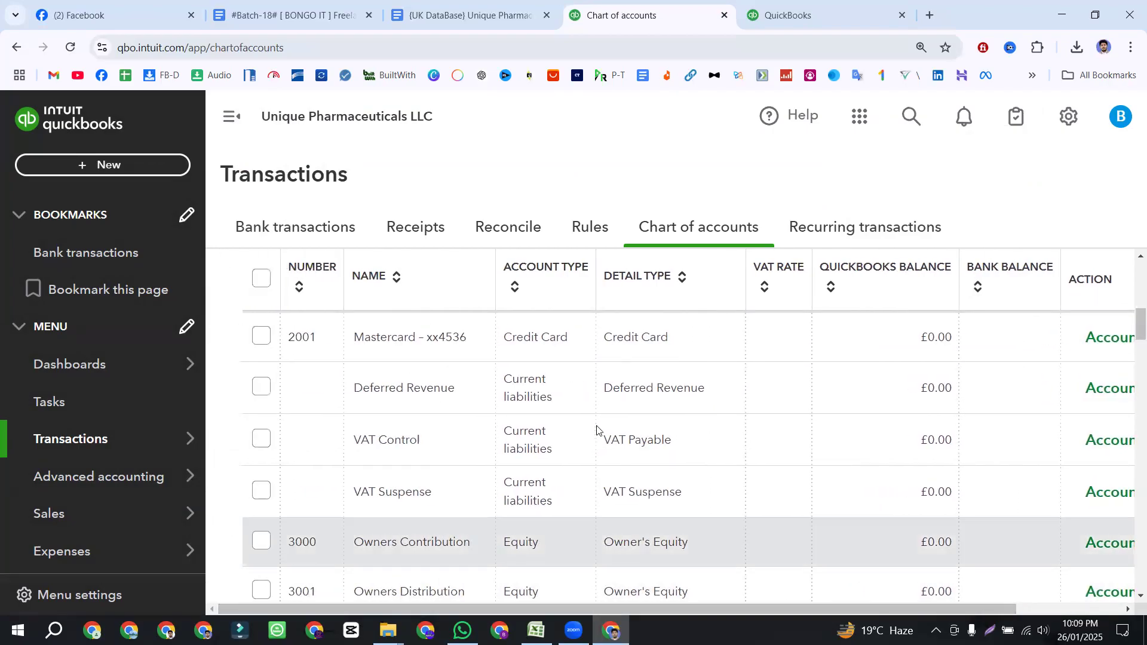
scroll(595, 429, "down", 1)
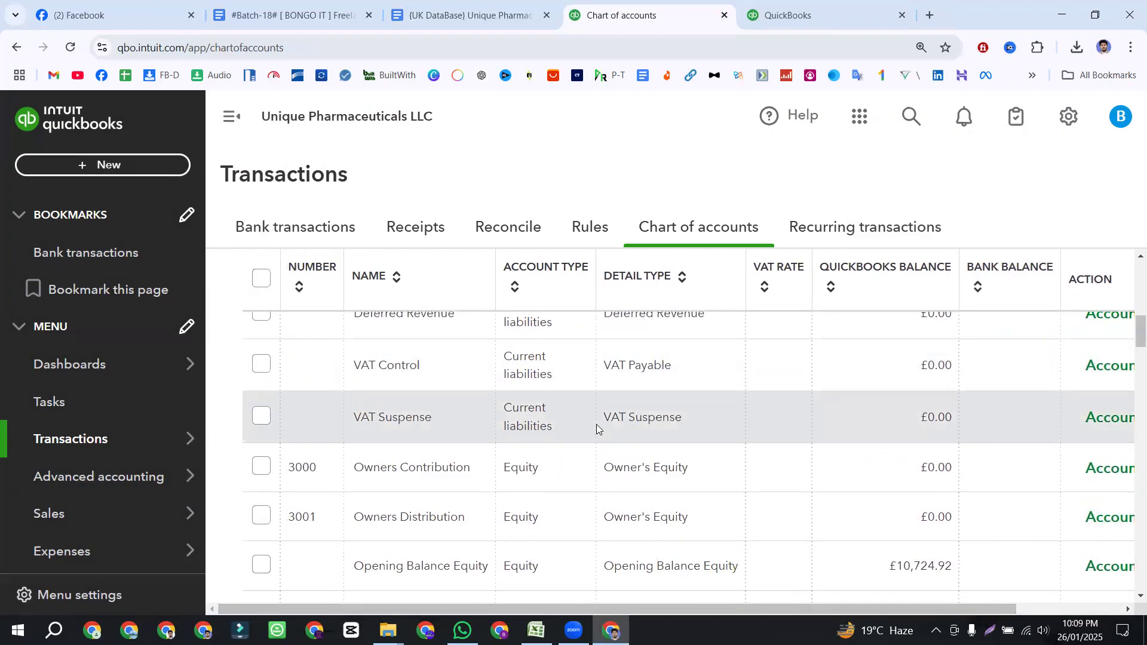
scroll(597, 429, "down", 10)
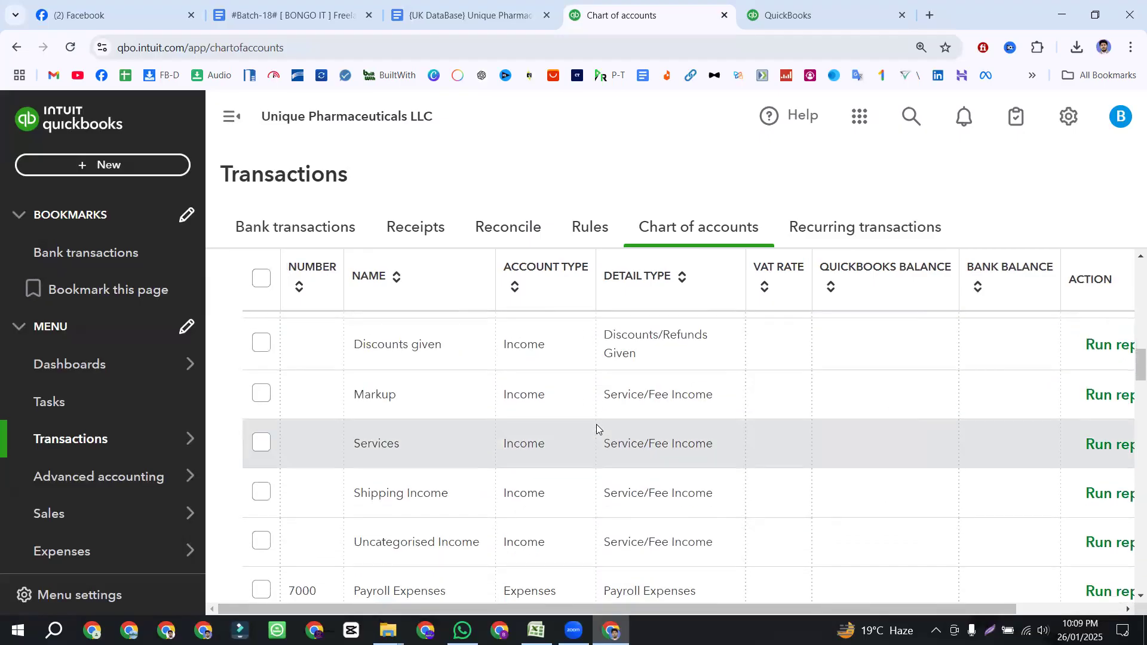
scroll(597, 429, "down", 4)
scroll(597, 429, "down", 1)
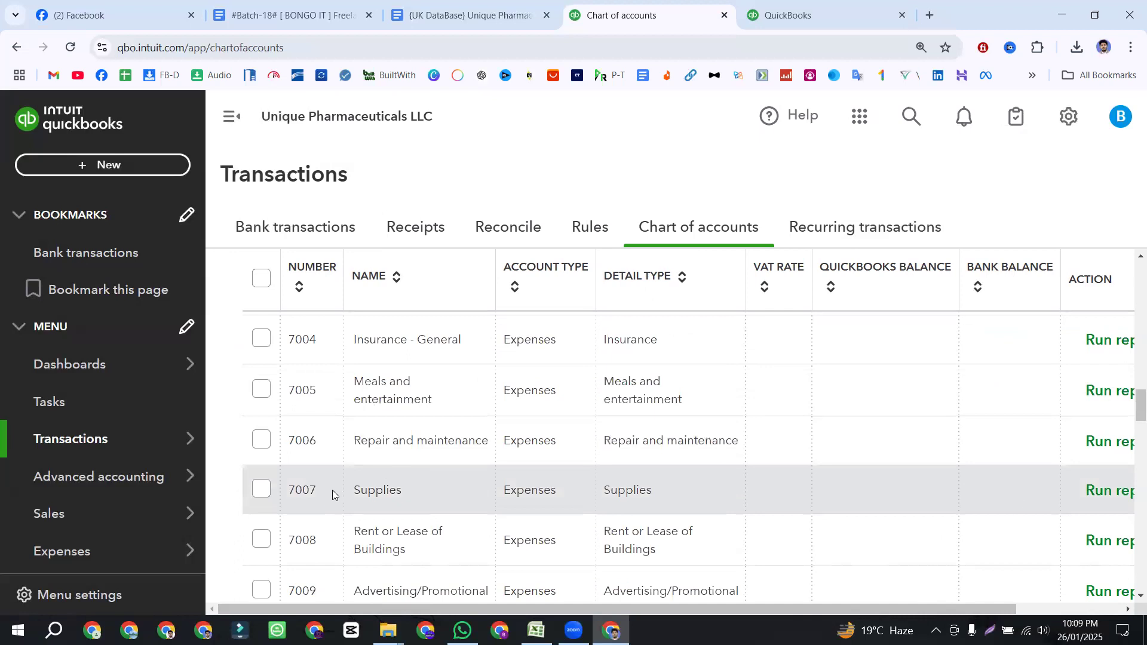
scroll(914, 594, "right", 3)
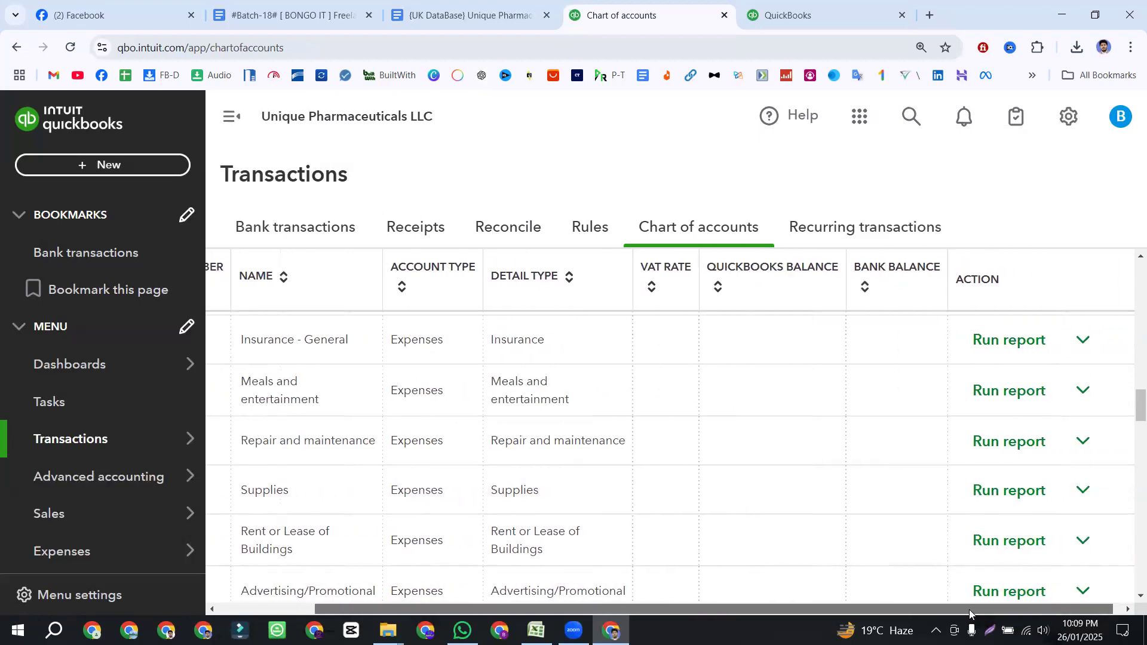
left_click(1080, 491)
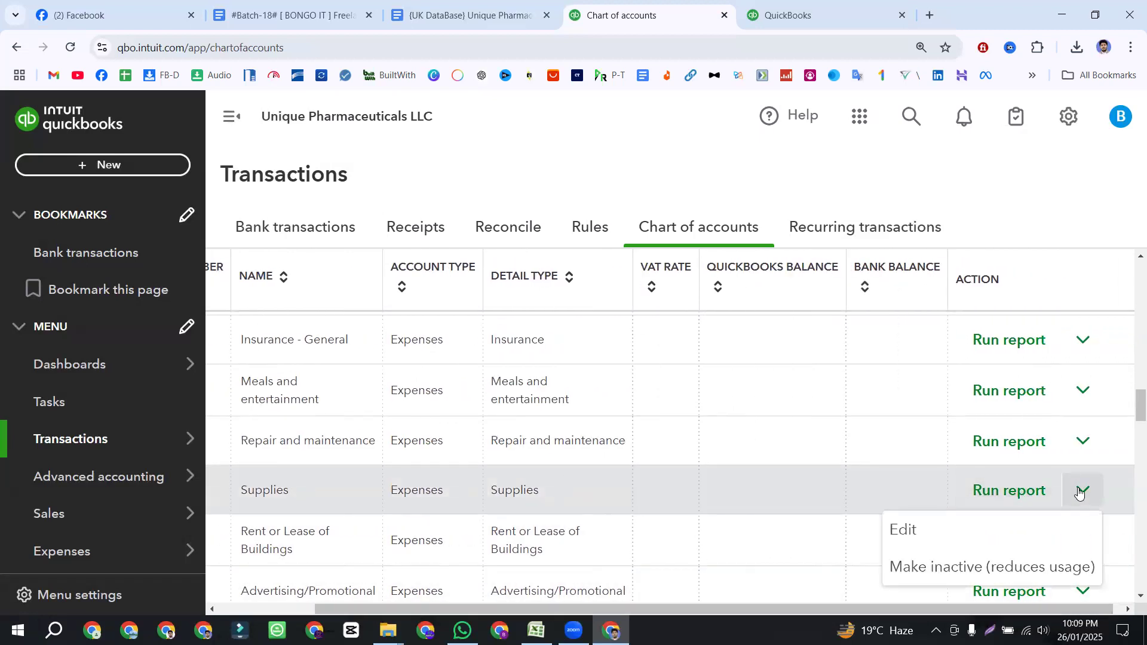
left_click(990, 568)
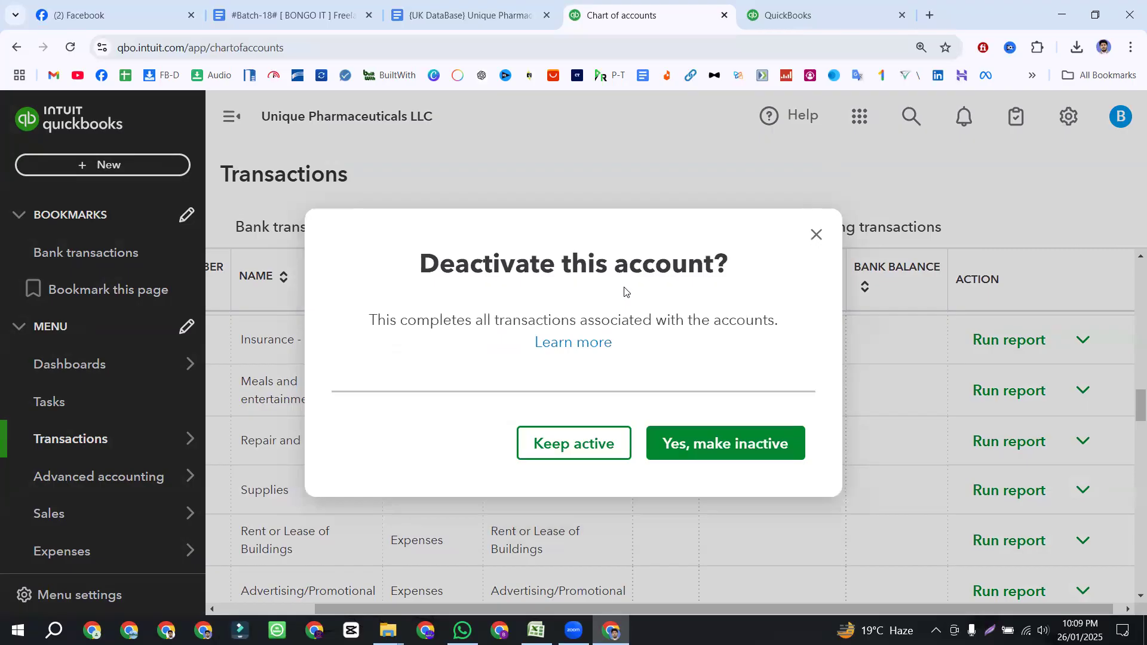
left_click_drag(410, 270, 740, 267)
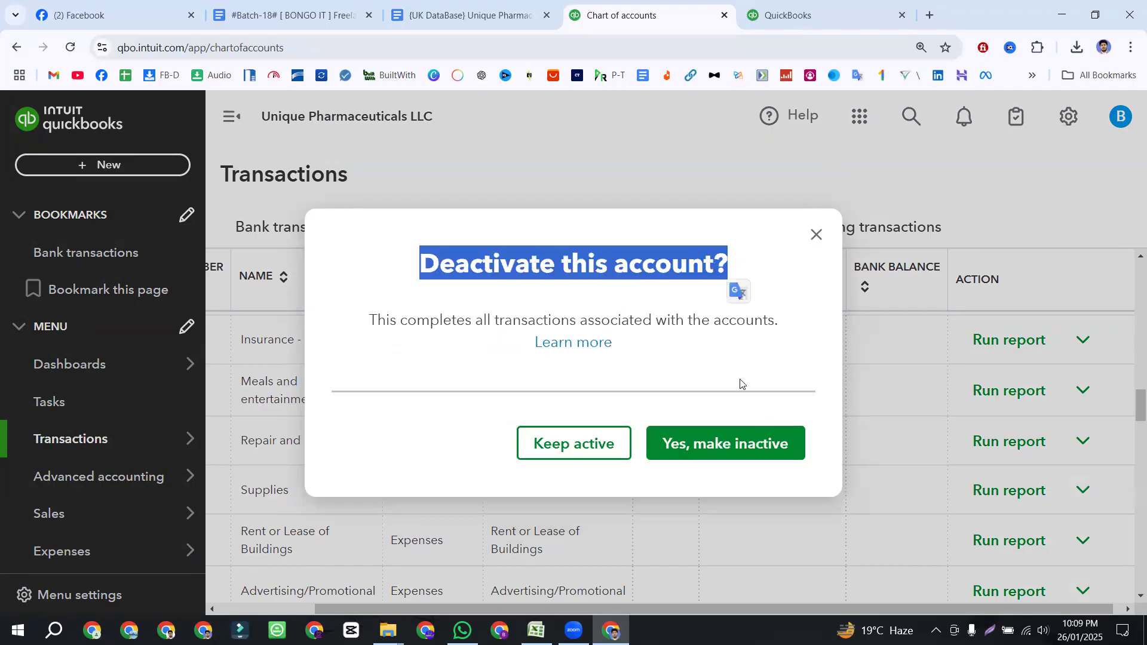
left_click(758, 442)
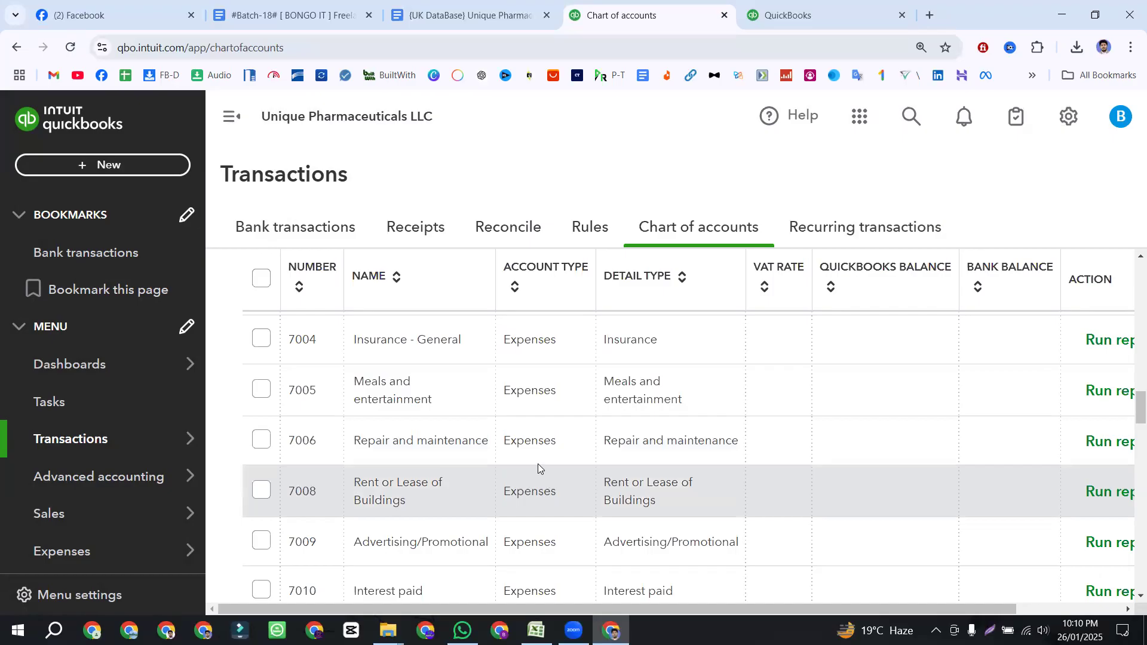
- Check the chart of accounts for the deactivated account by filtering the list by the name "supplies"
scroll(537, 463, "up", 20)
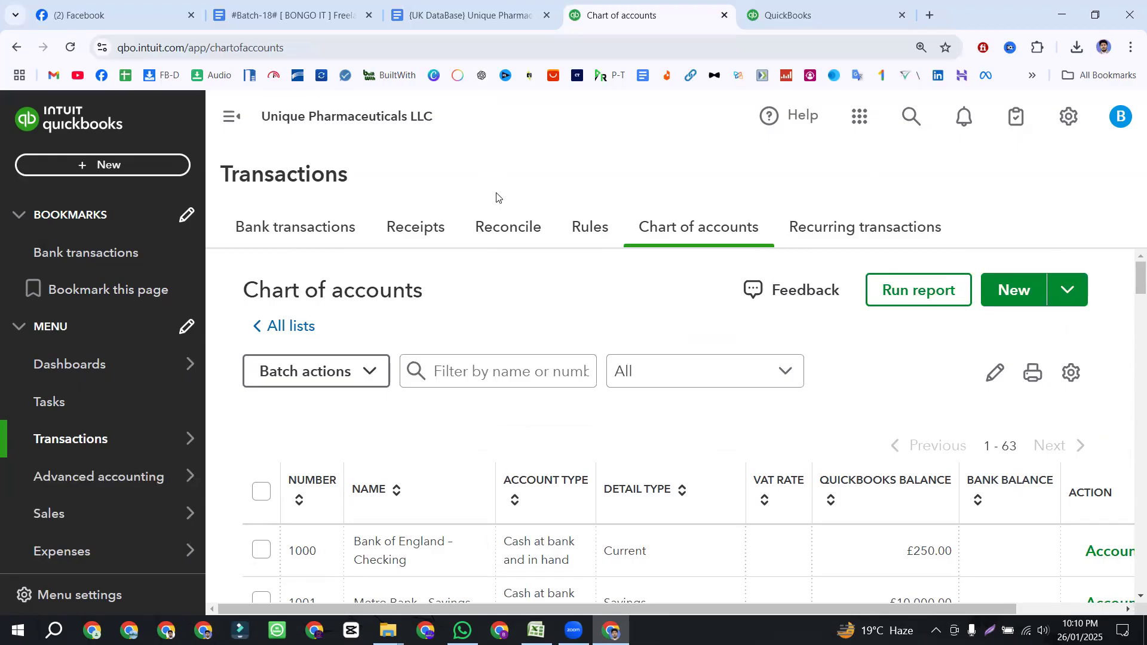
scroll(788, 378, "down", 5)
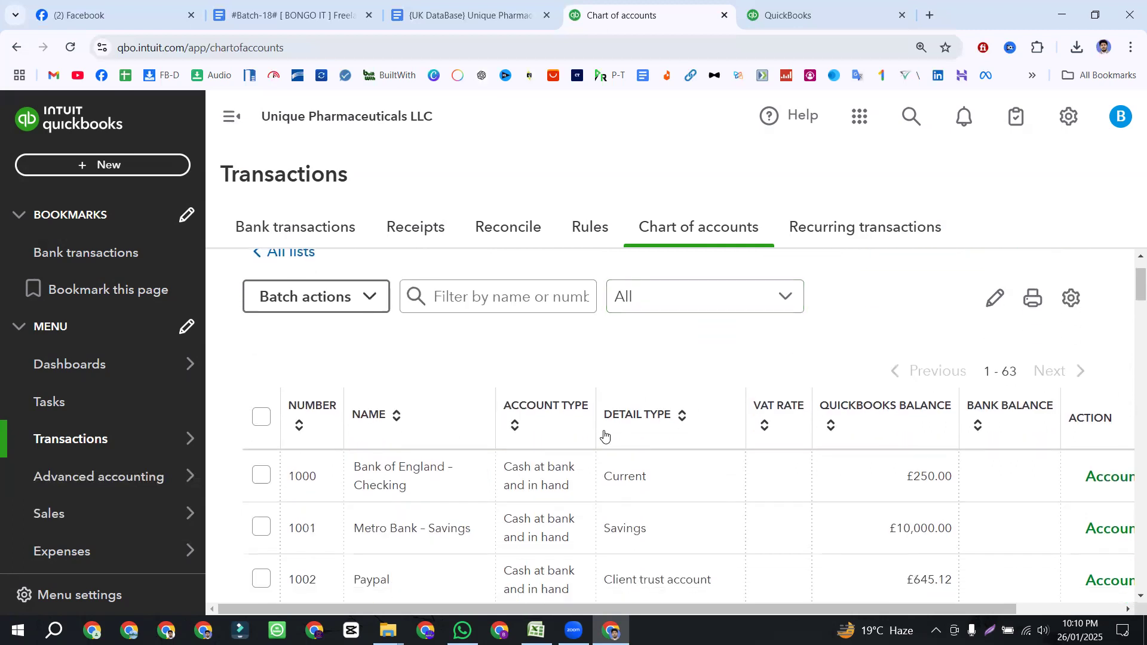
scroll(603, 431, "down", 15)
scroll(603, 431, "up", 20)
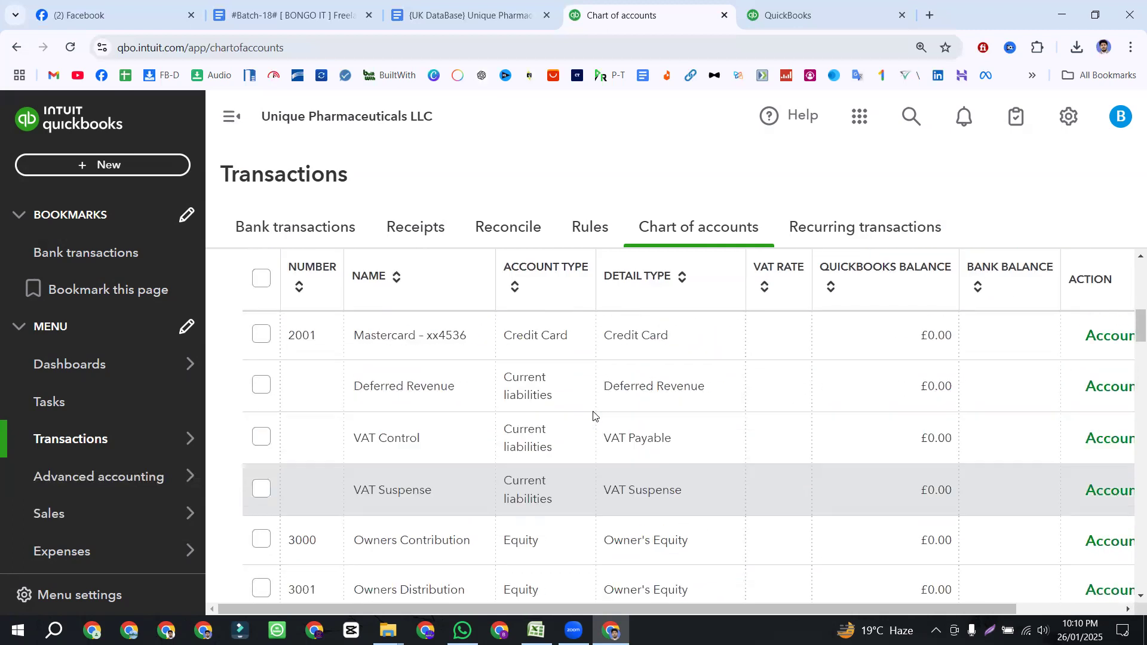
left_click(491, 361)
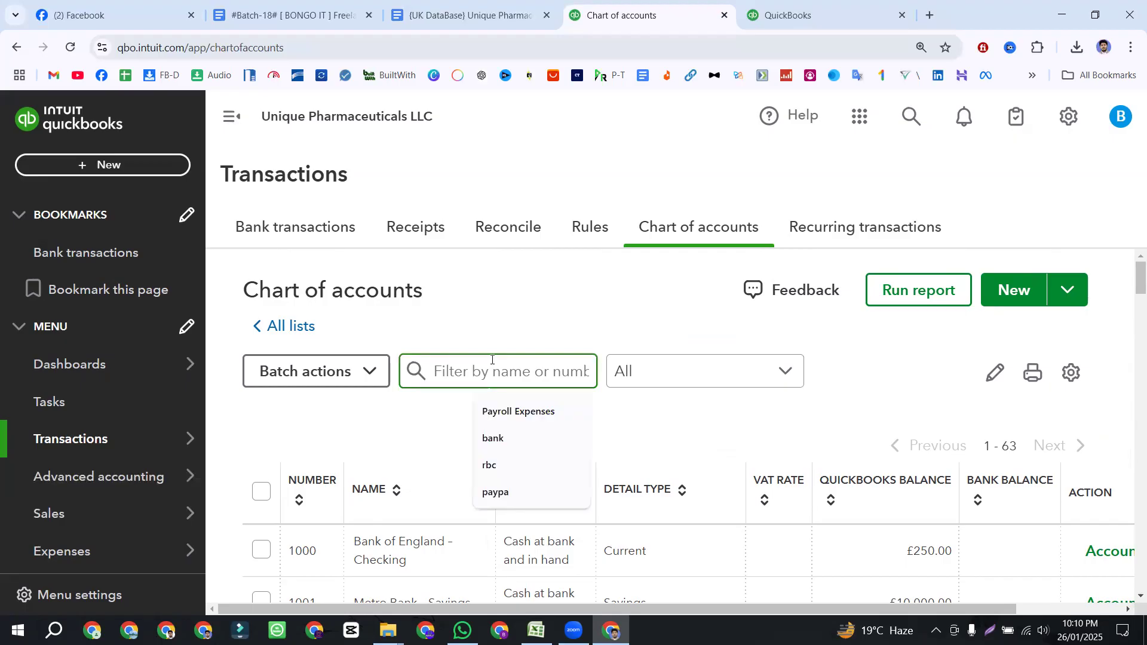
type("supplies")
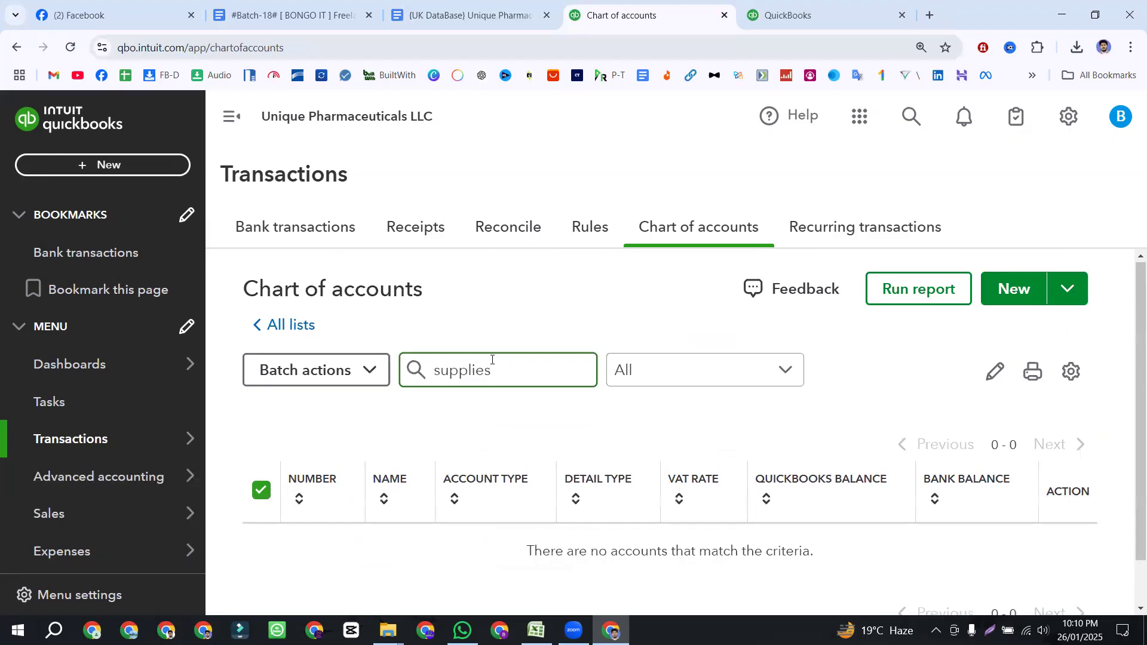
- Clear the "supplies" name filter so the chart of accounts shows all accounts again
scroll(558, 494, "down", 1)
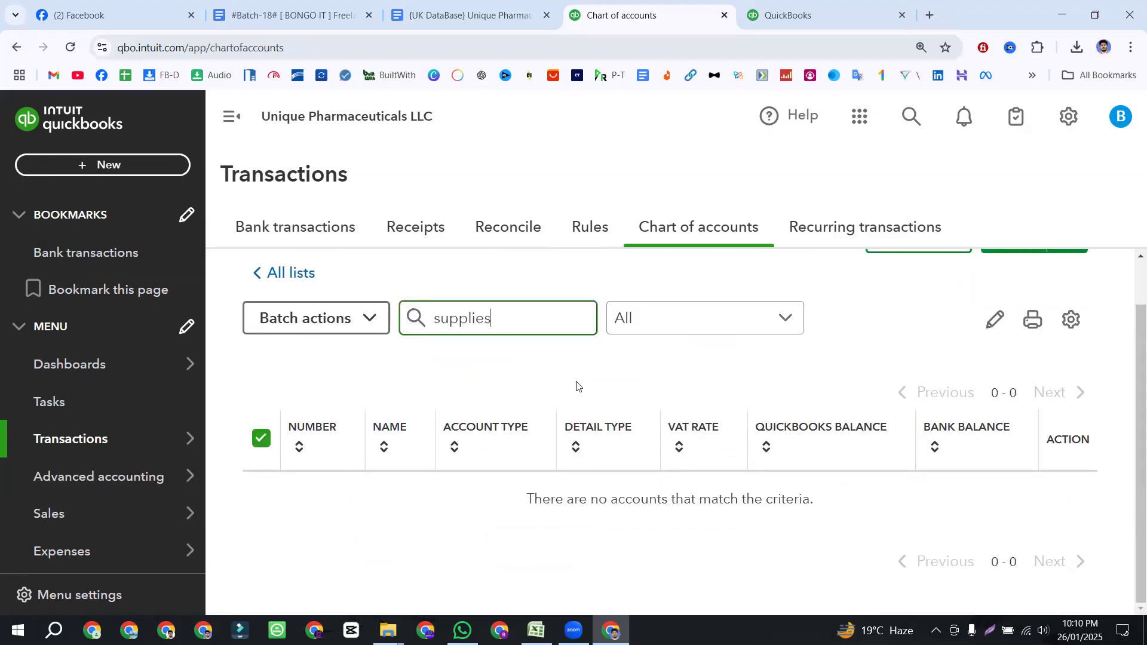
key("BackSpace")
key("BackSpace")
key("BackSpace")
key("BackSpace")
key("BackSpace")
key("BackSpace")
key("BackSpace")
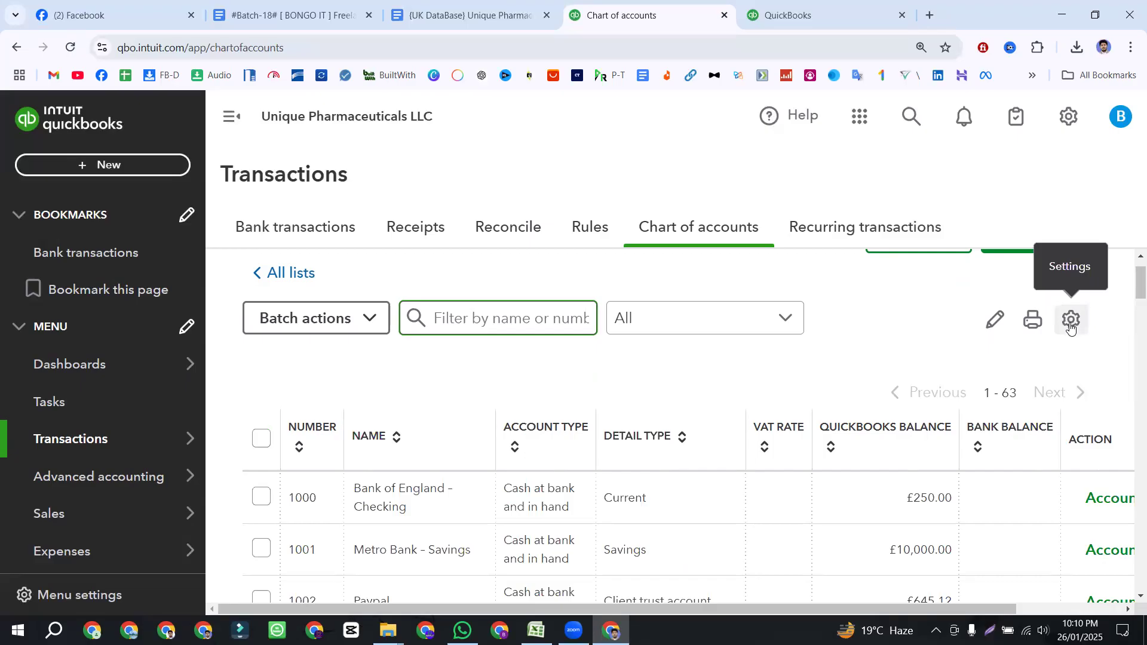
- Review the accounts list settings for columns, inactive accounts, page size and table density
scroll(886, 379, "up", 1)
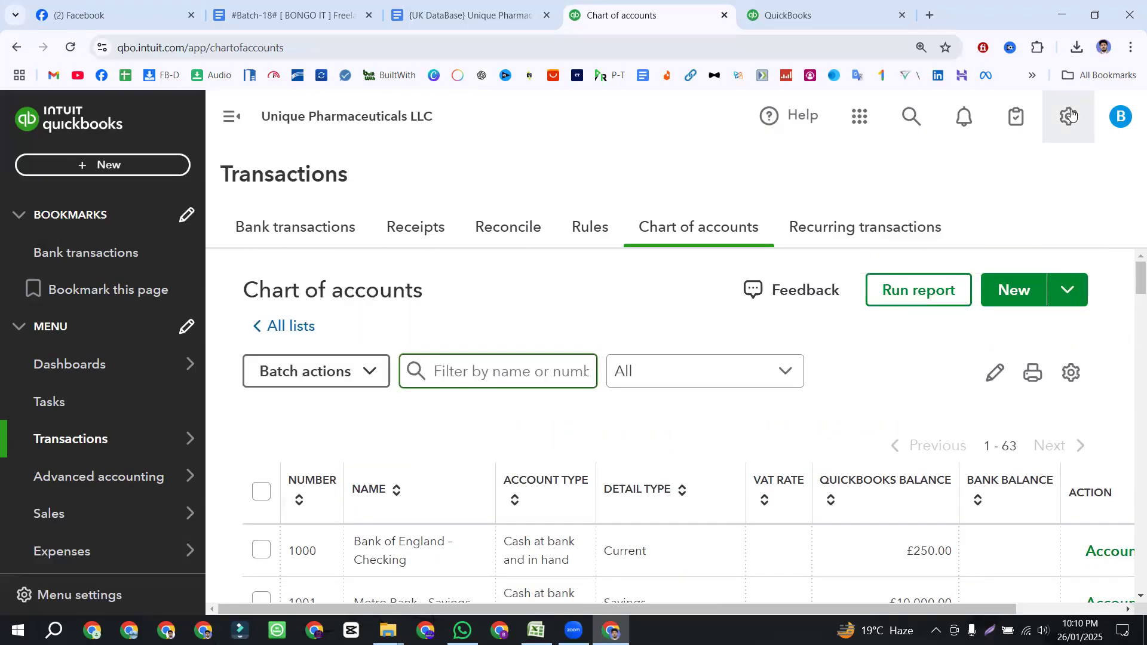
left_click(1072, 361)
scroll(868, 399, "down", 2)
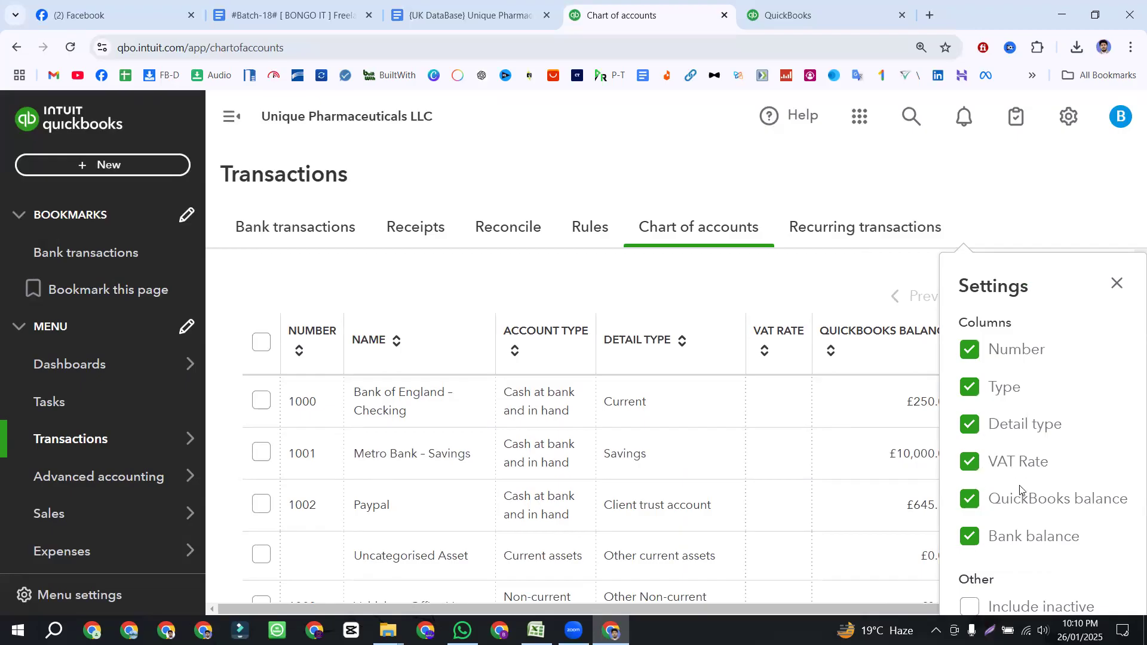
scroll(788, 347, "down", 6)
scroll(804, 318, "up", 3)
scroll(827, 322, "up", 1)
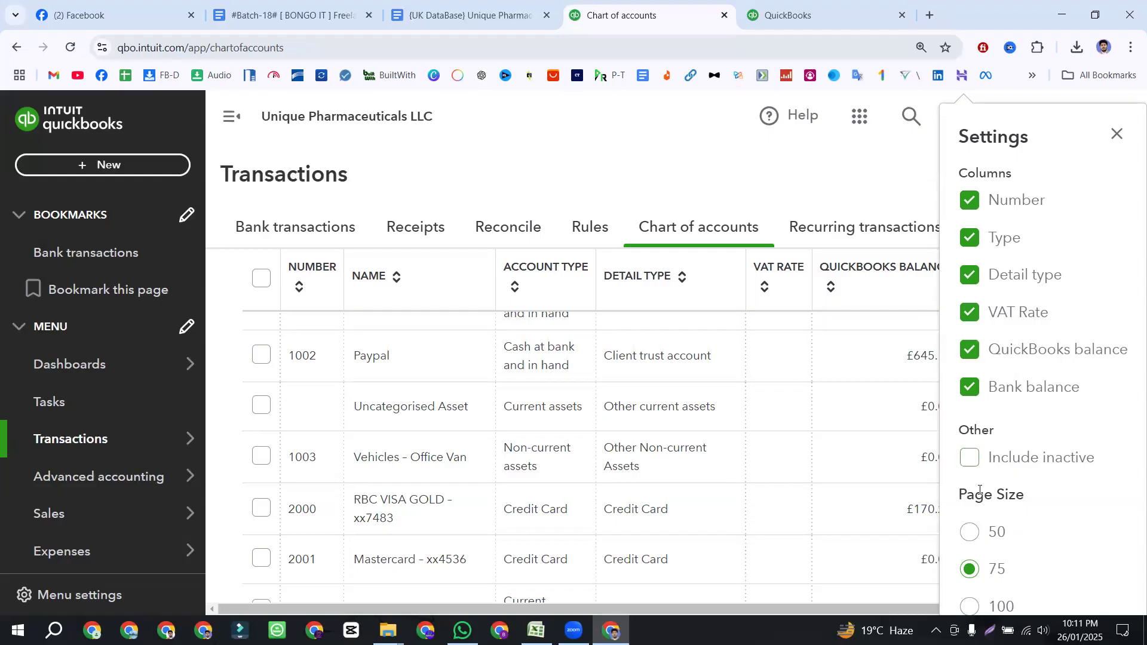
scroll(979, 490, "down", 2)
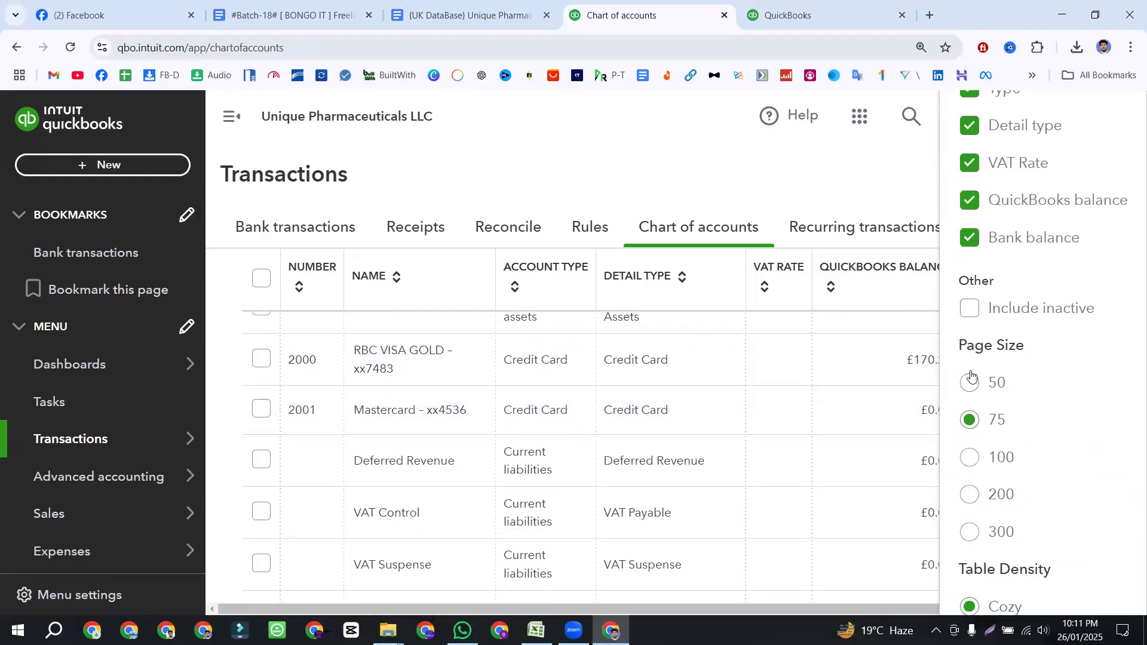
scroll(853, 356, "down", 2)
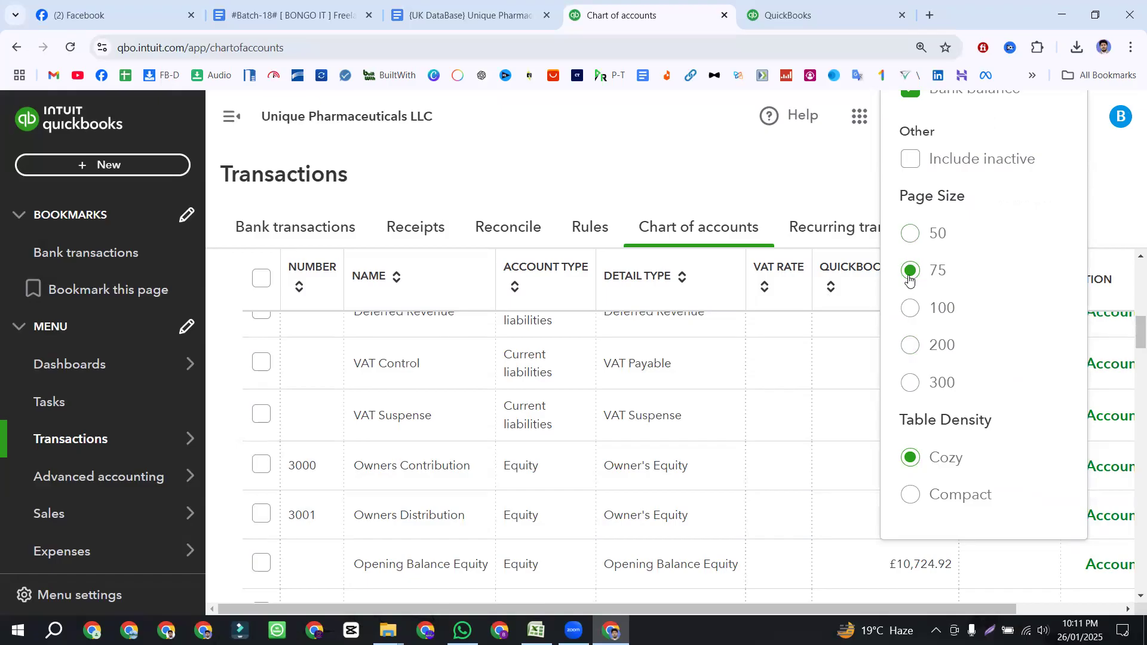
- Check the Previous and Next paging controls at the end of the accounts list
scroll(624, 417, "down", 15)
scroll(624, 417, "down", 20)
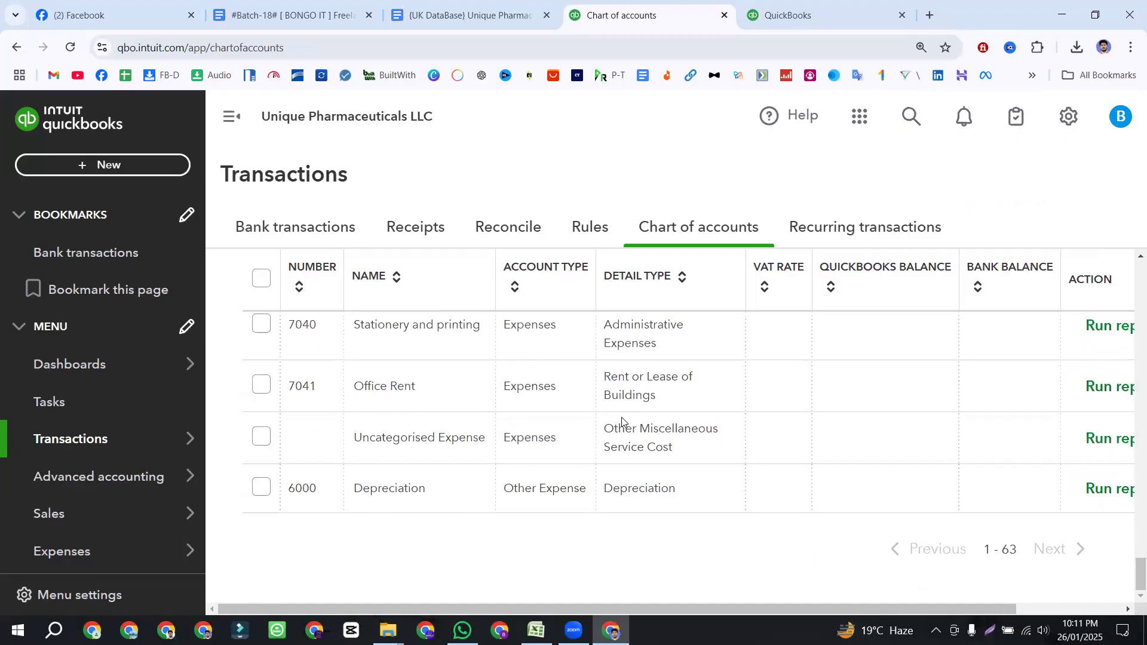
double_click(1078, 549)
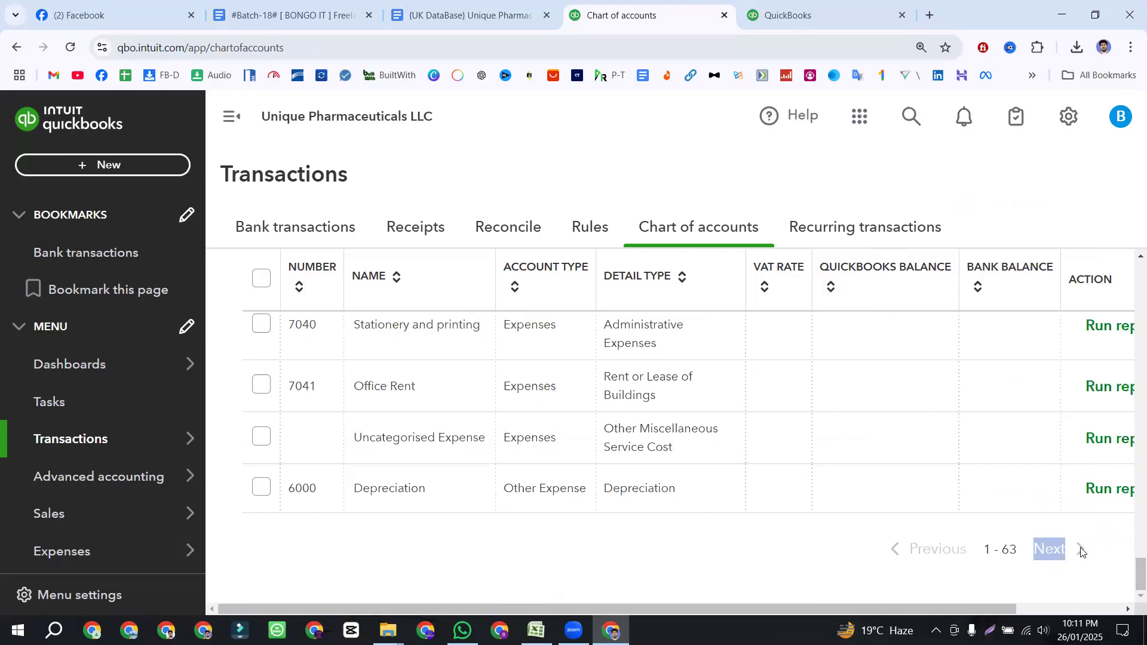
double_click(915, 549)
scroll(921, 428, "up", 20)
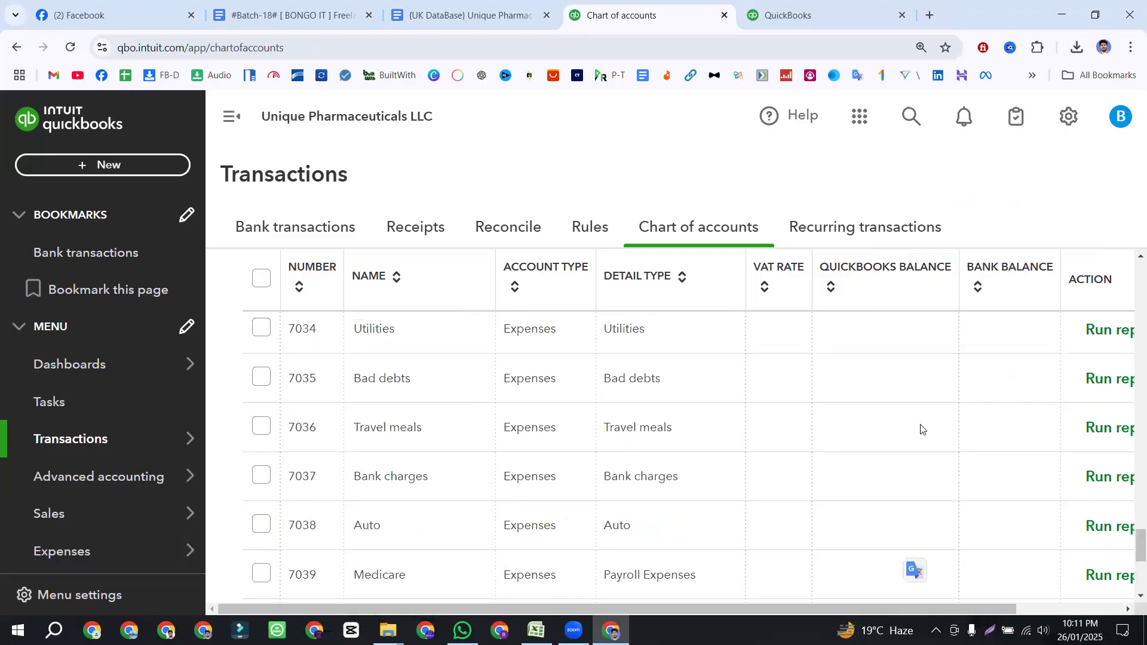
scroll(920, 428, "up", 20)
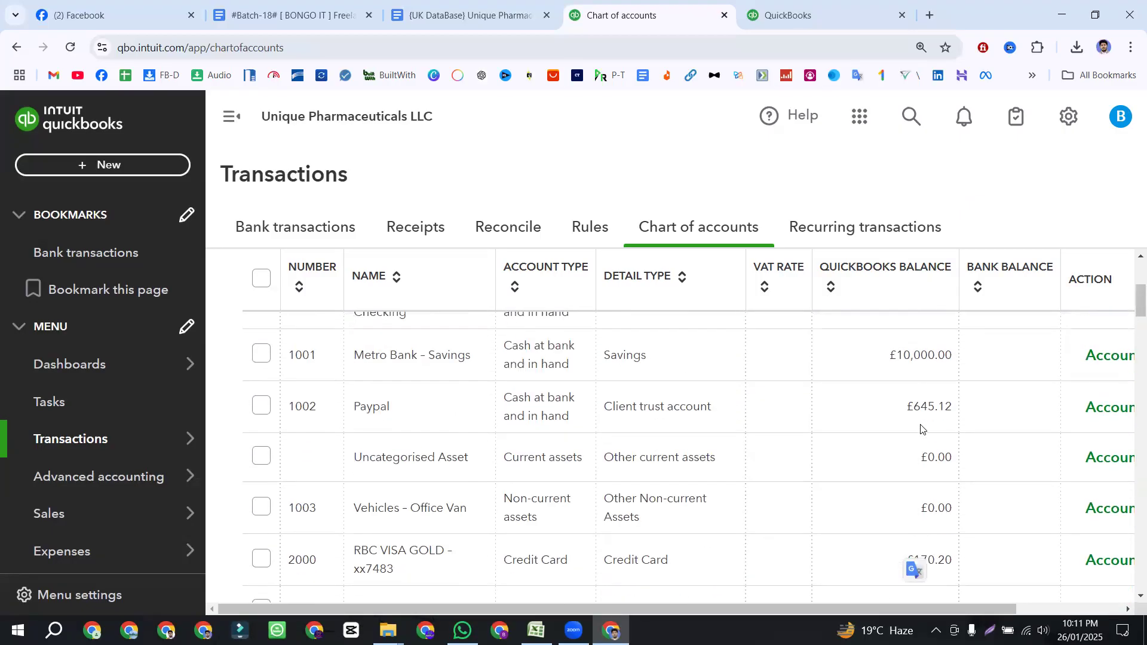
- Set the page size of the chart of accounts list to 300 and close the settings
left_click(1071, 372)
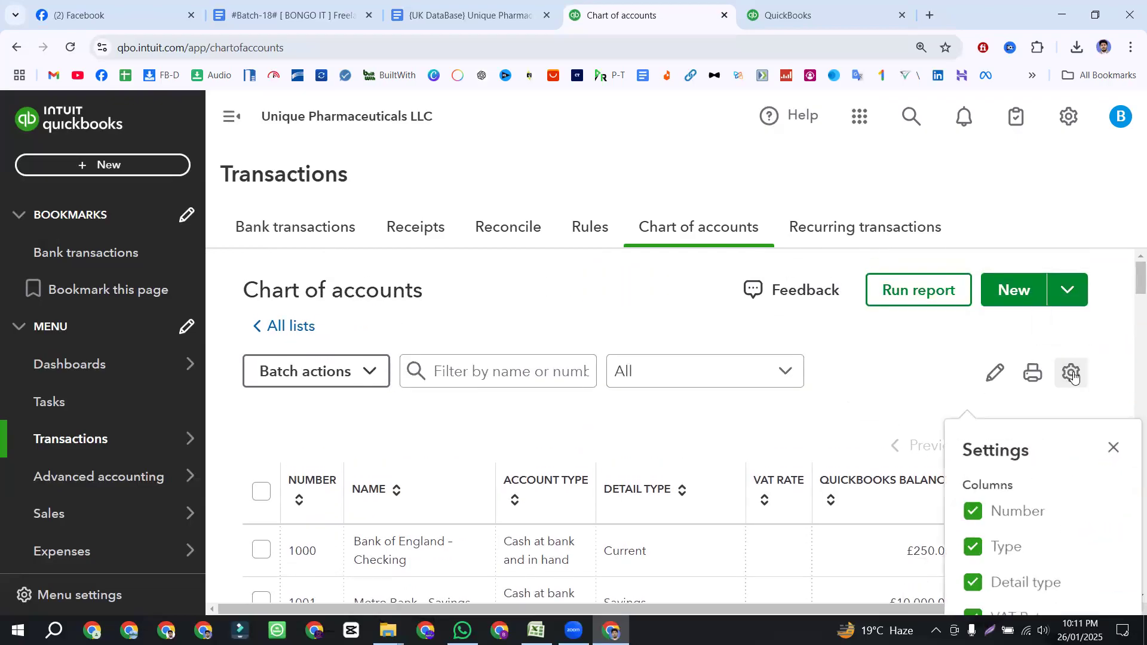
scroll(870, 360, "down", 4)
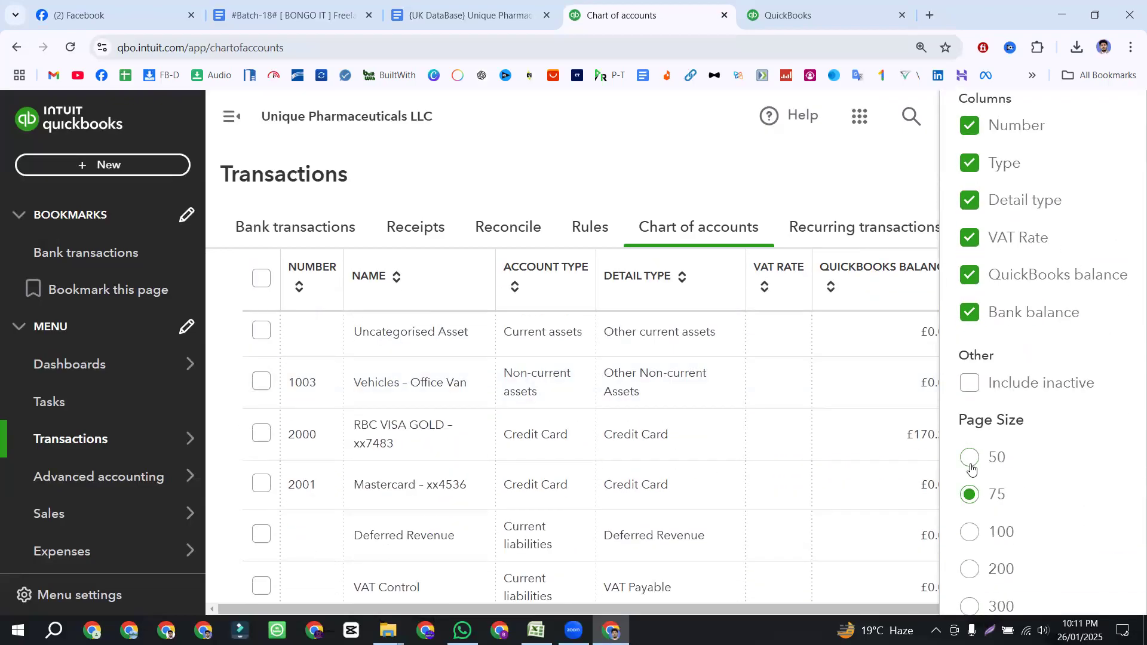
scroll(922, 454, "down", 3)
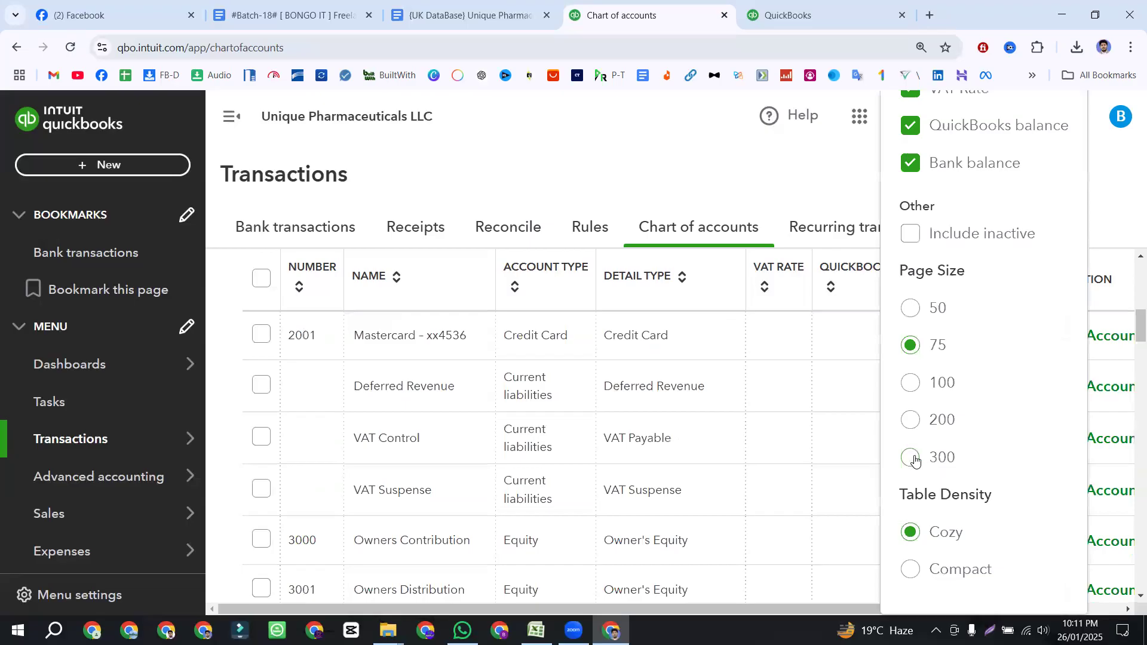
left_click(912, 458)
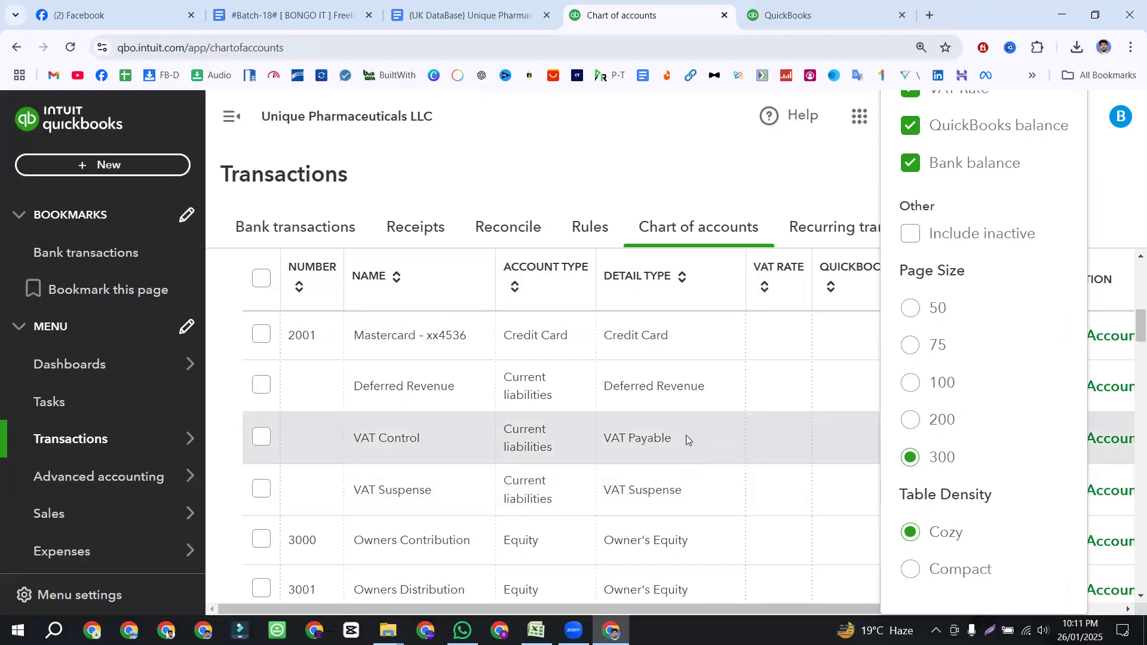
scroll(750, 400, "up", 1)
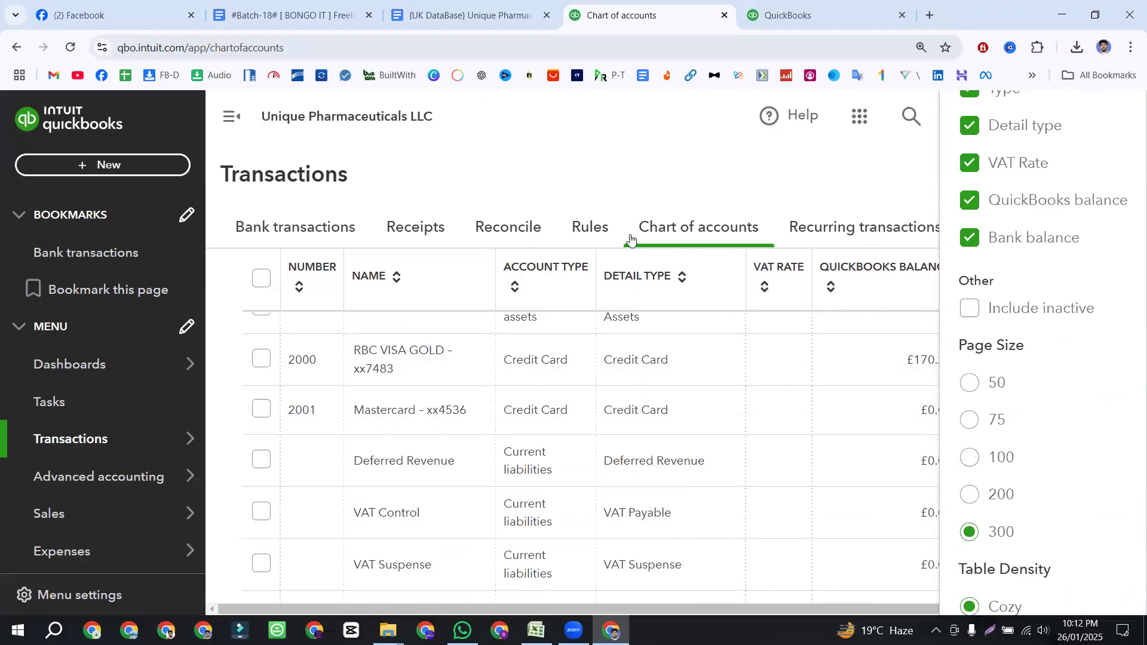
left_click(625, 190)
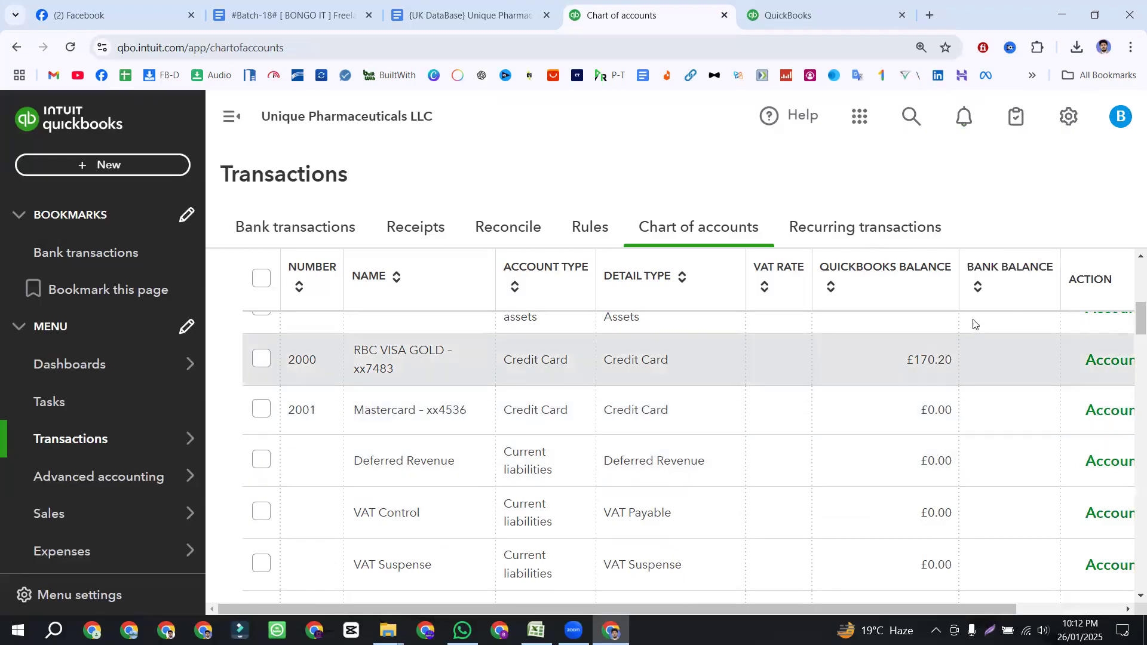
- Include inactive accounts in the chart of accounts list
scroll(973, 325, "up", 8)
left_click(1073, 373)
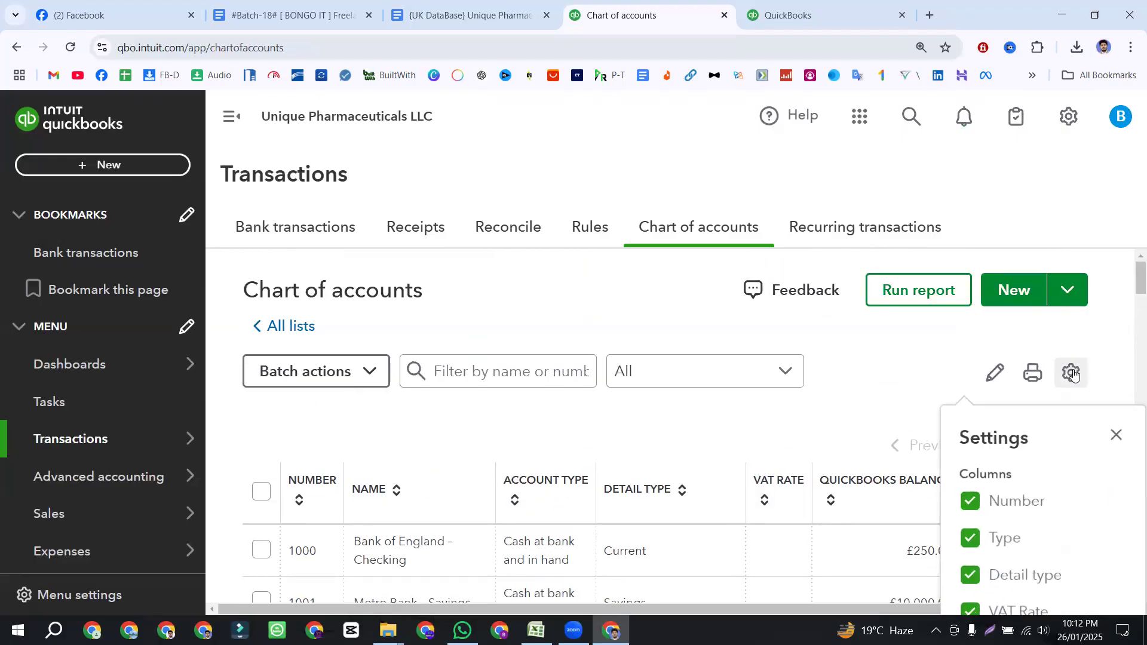
scroll(830, 388, "down", 5)
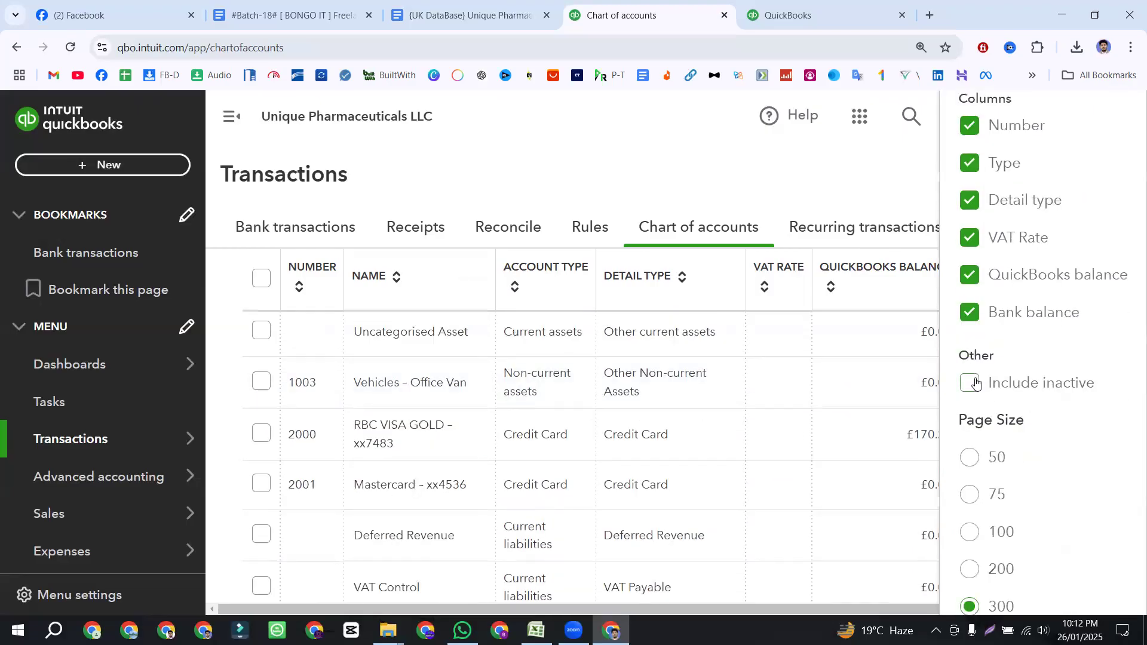
left_click(970, 383)
left_click(989, 387)
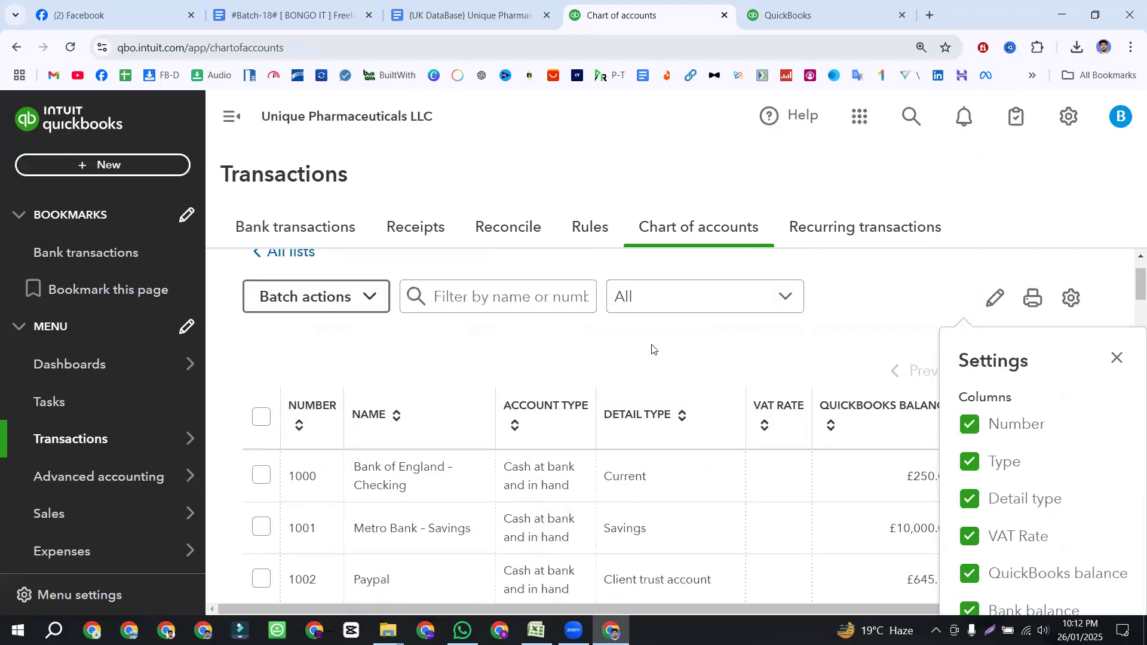
left_click(657, 353)
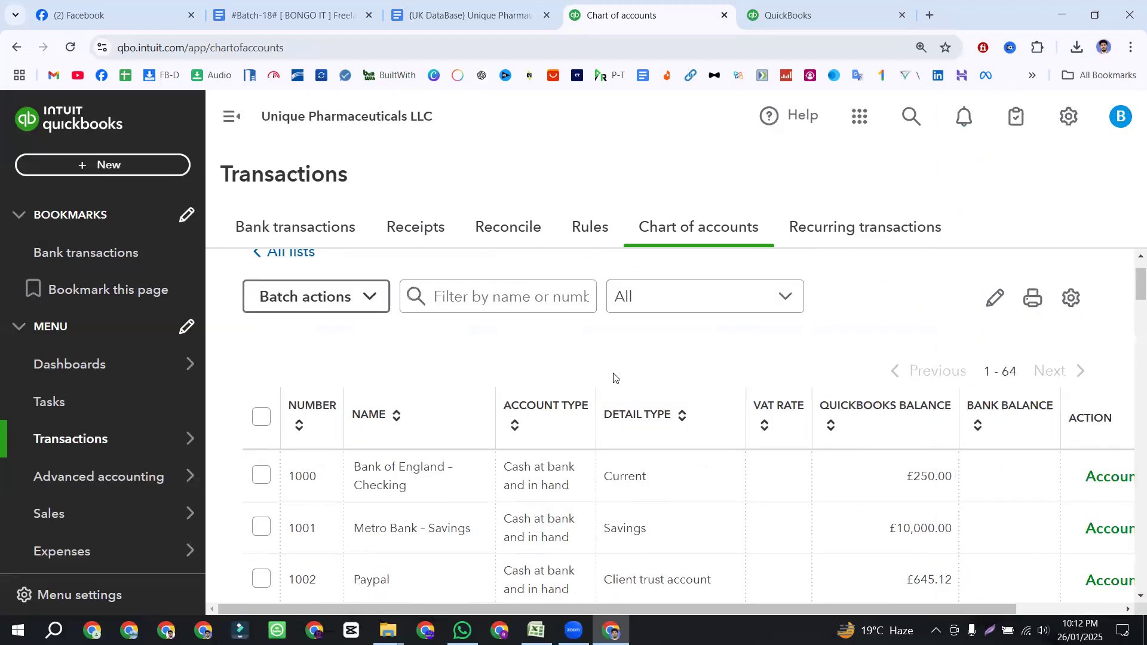
- Exclude inactive accounts from the chart of accounts list and check the account count
left_click(1072, 300)
scroll(896, 422, "down", 1)
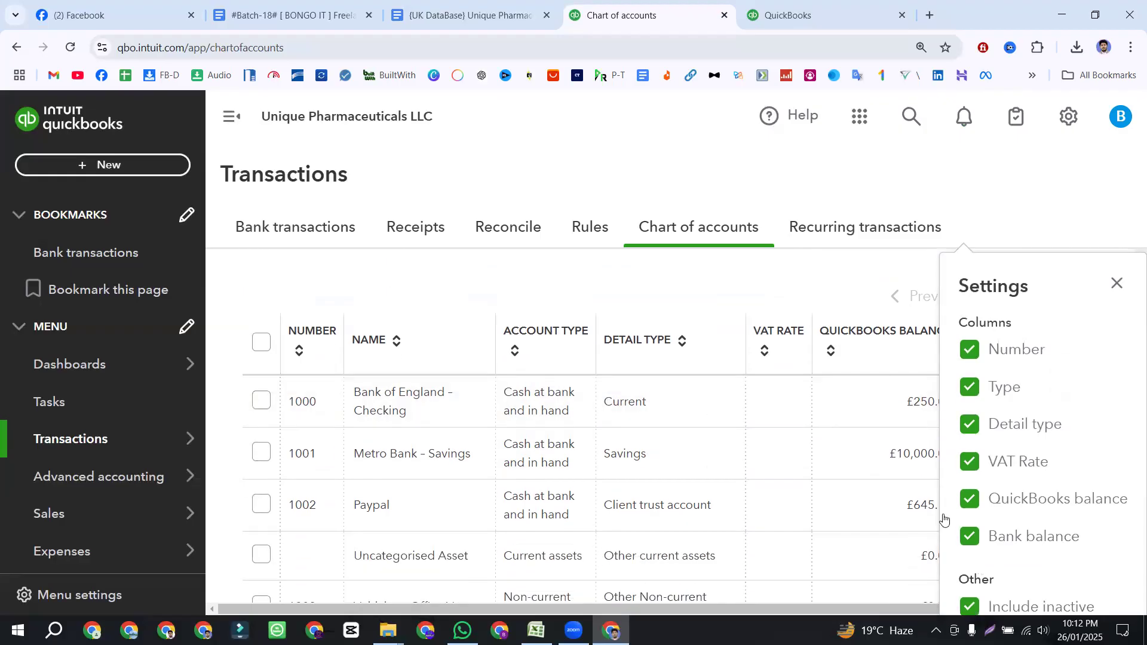
scroll(854, 454, "down", 1)
left_click(970, 533)
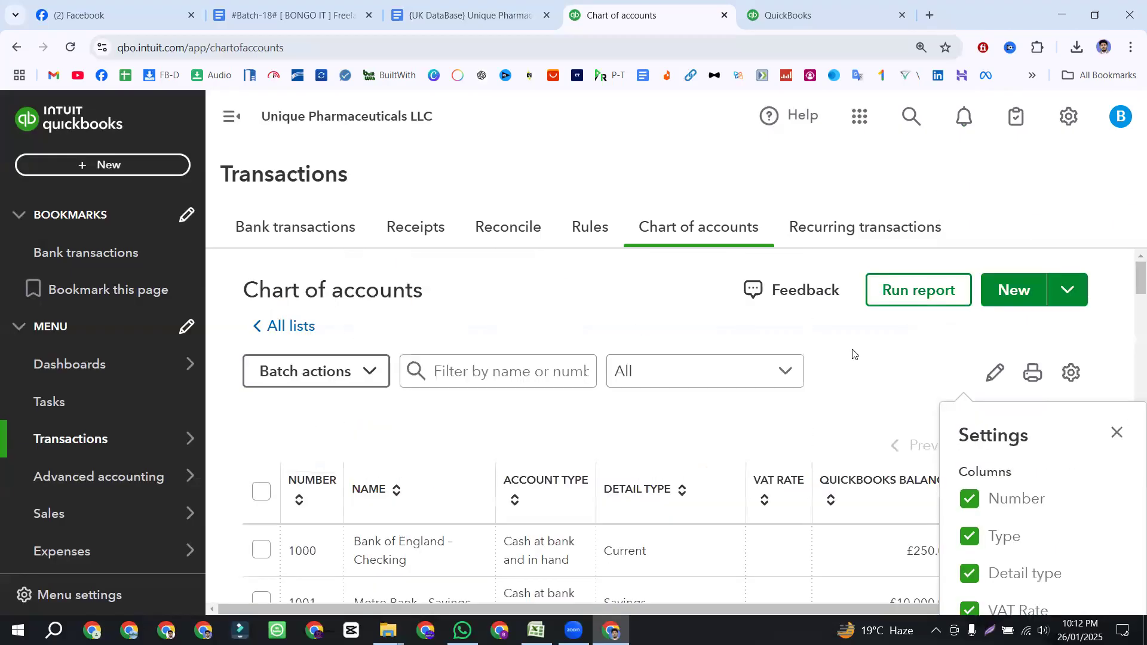
left_click(852, 354)
double_click(1005, 447)
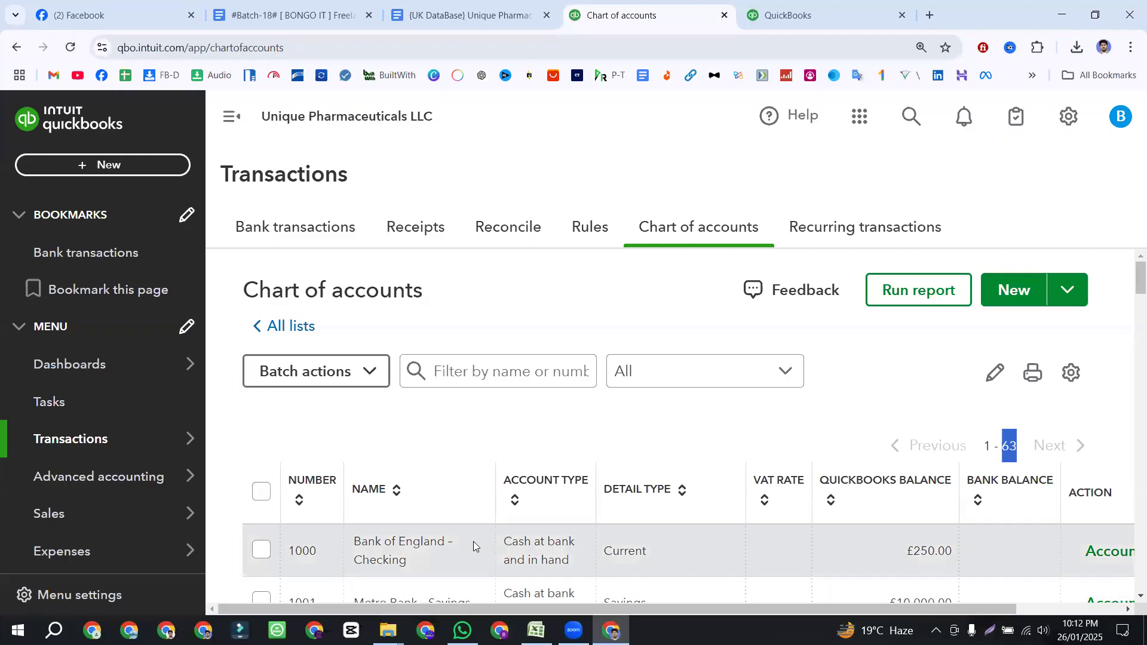
- Include inactive accounts in the chart of accounts list again and compare the account count
left_click(1071, 372)
scroll(896, 388, "down", 5)
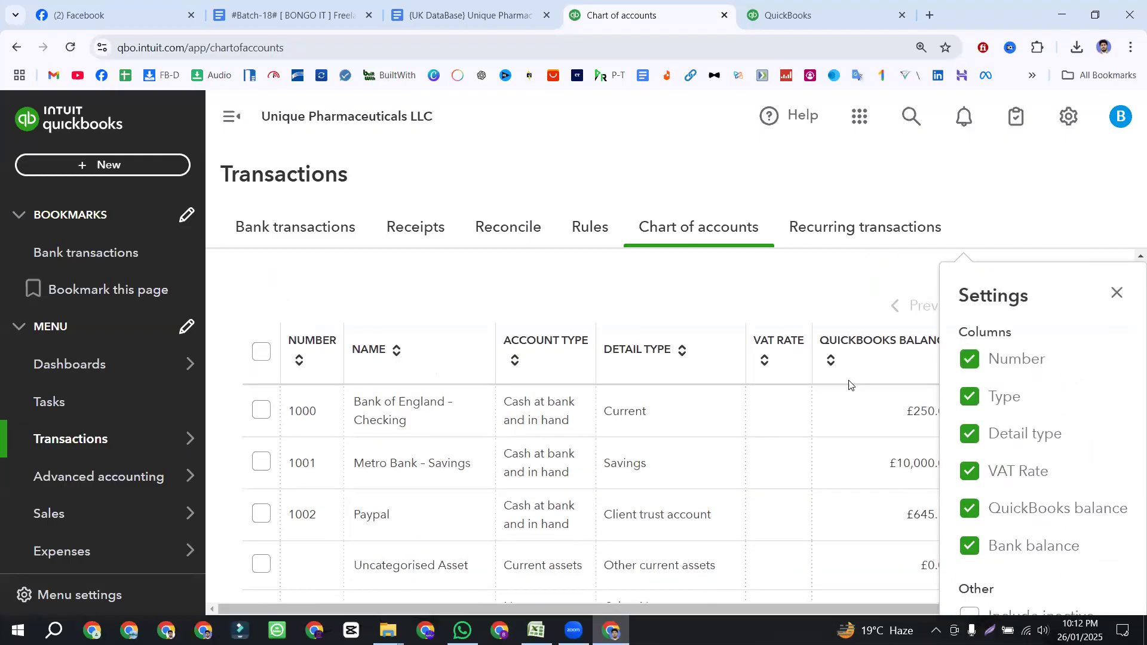
left_click(967, 384)
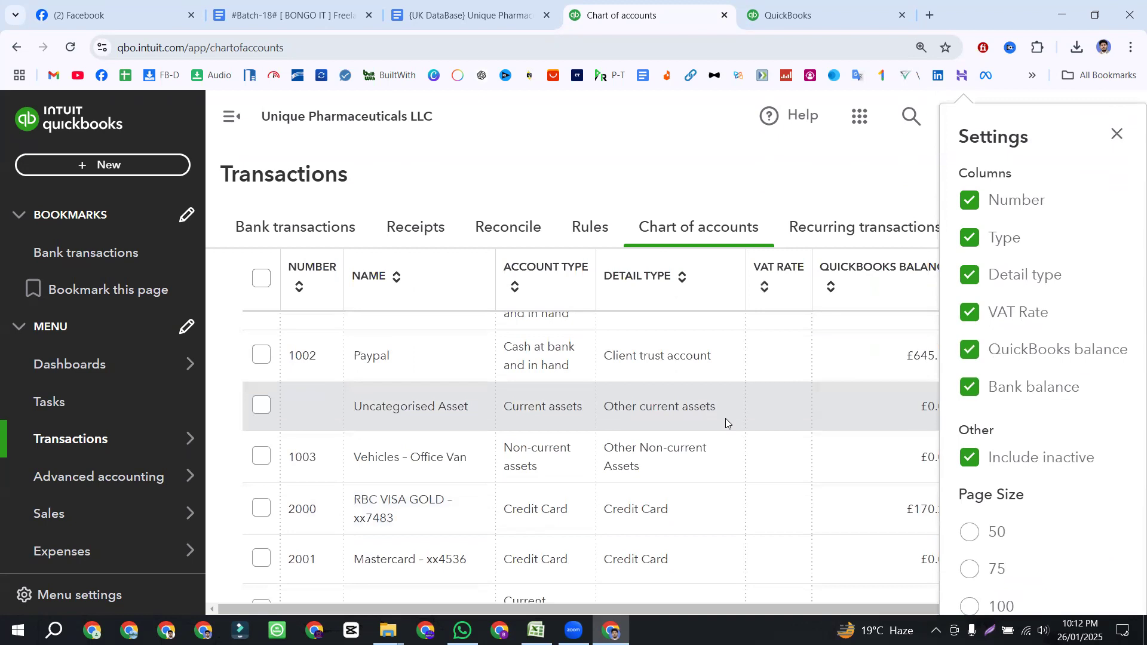
scroll(741, 421, "up", 3)
scroll(754, 425, "up", 3)
left_click(851, 428)
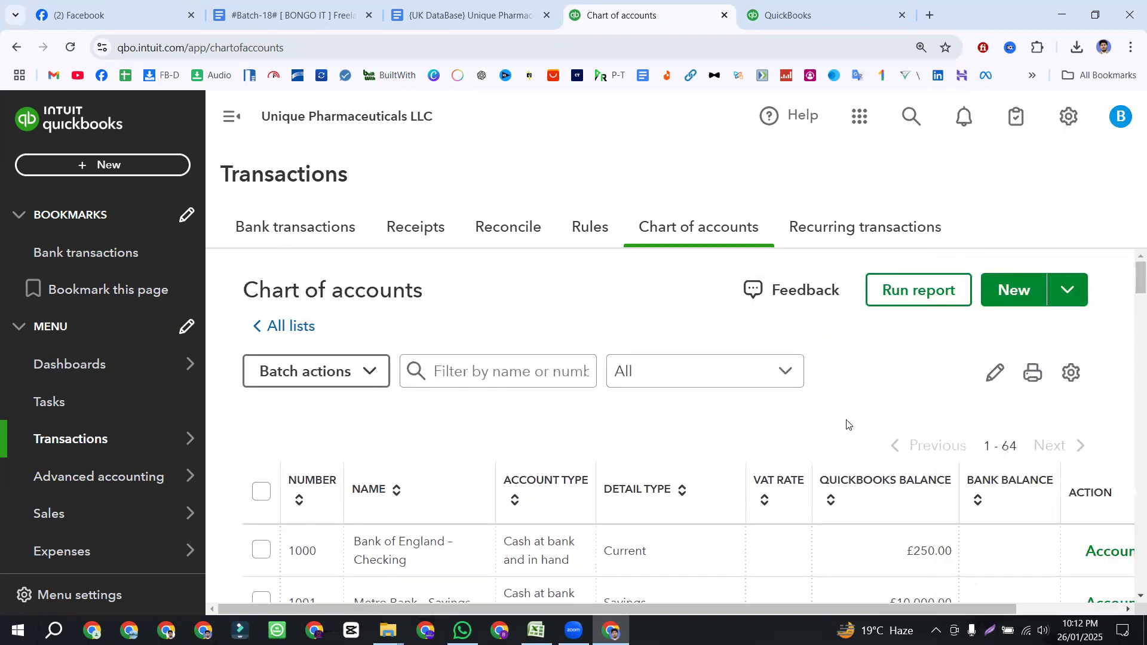
double_click(1008, 447)
- Find the inactive Supplies account by filtering the chart of accounts by "supp"
scroll(589, 463, "down", 1)
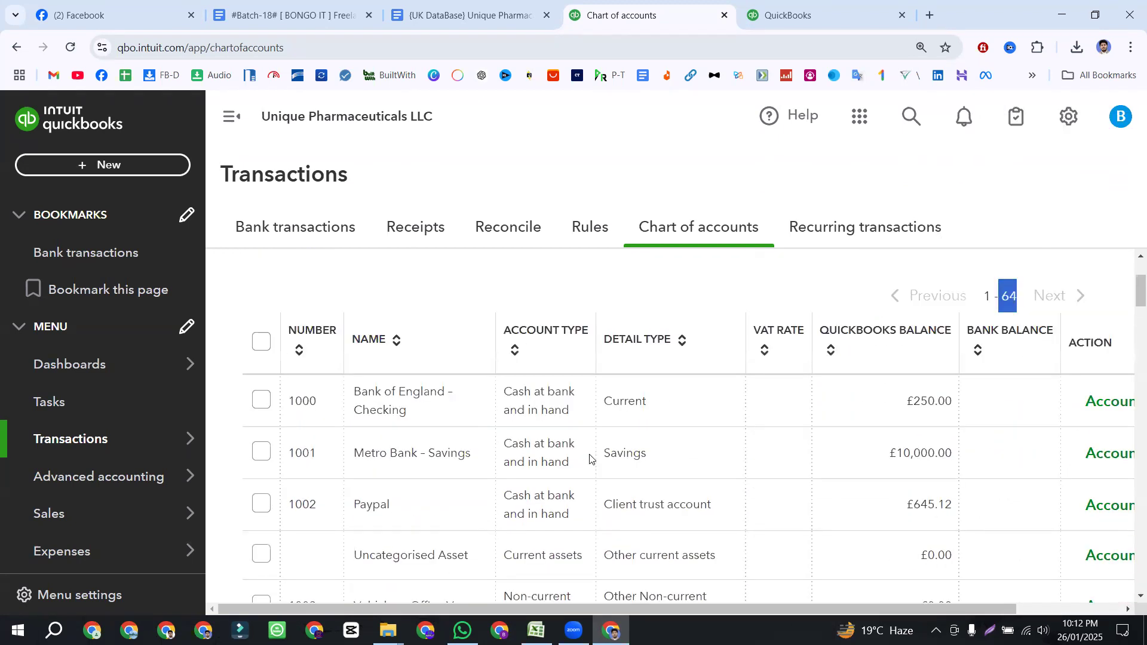
scroll(520, 439, "up", 1)
left_click(459, 375)
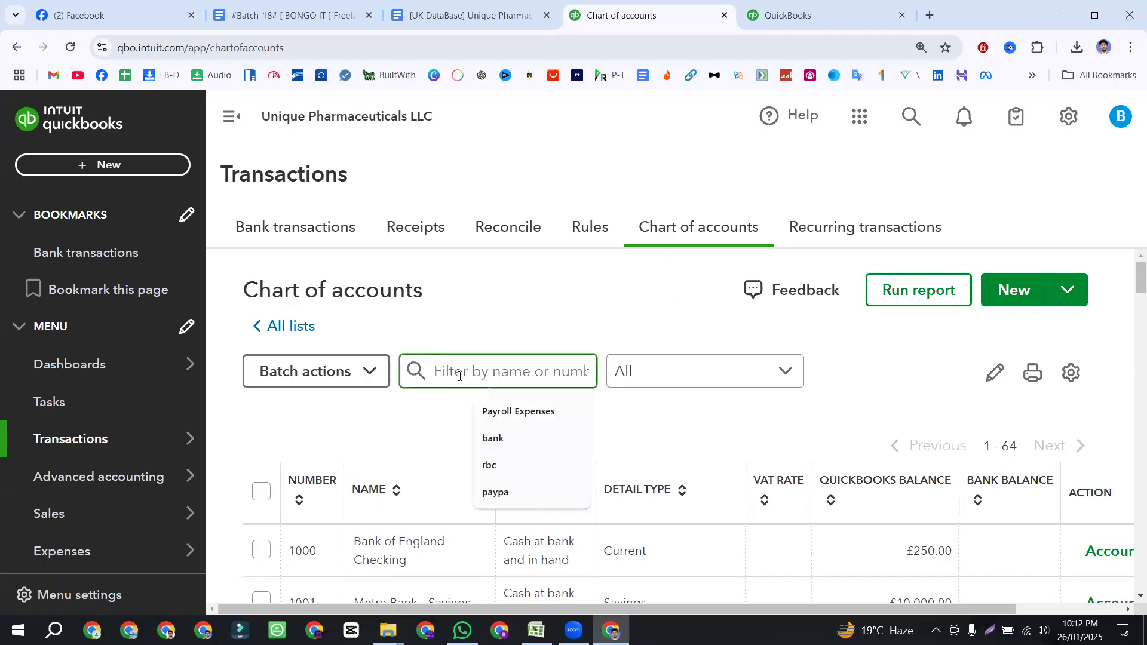
type("supp")
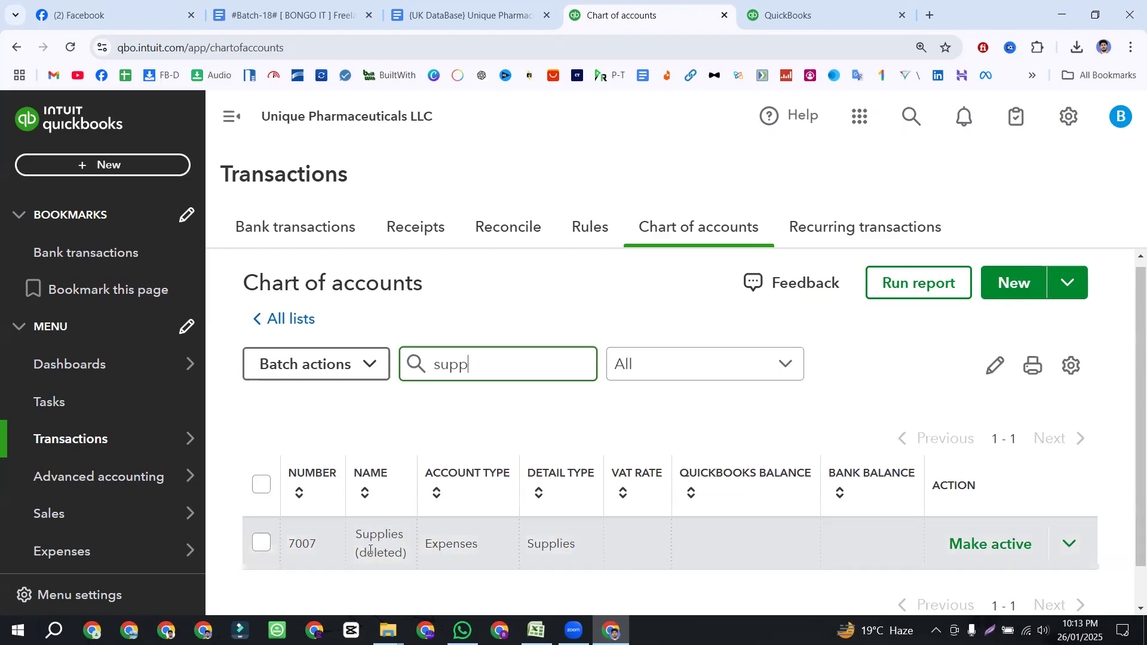
left_click(1064, 374)
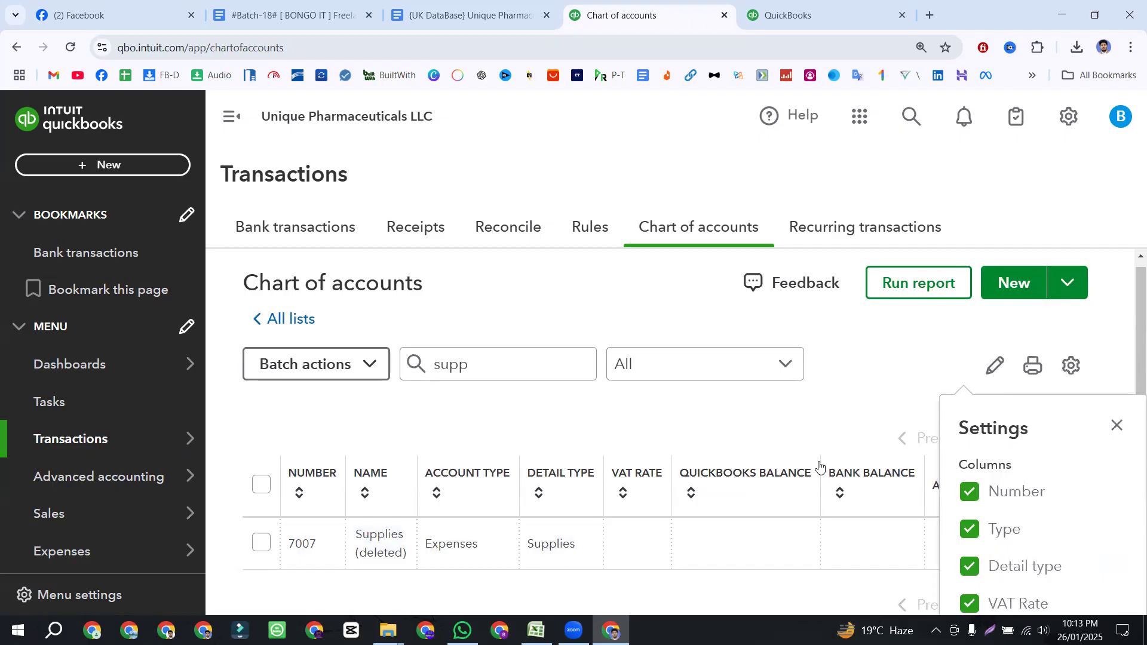
left_click(825, 431)
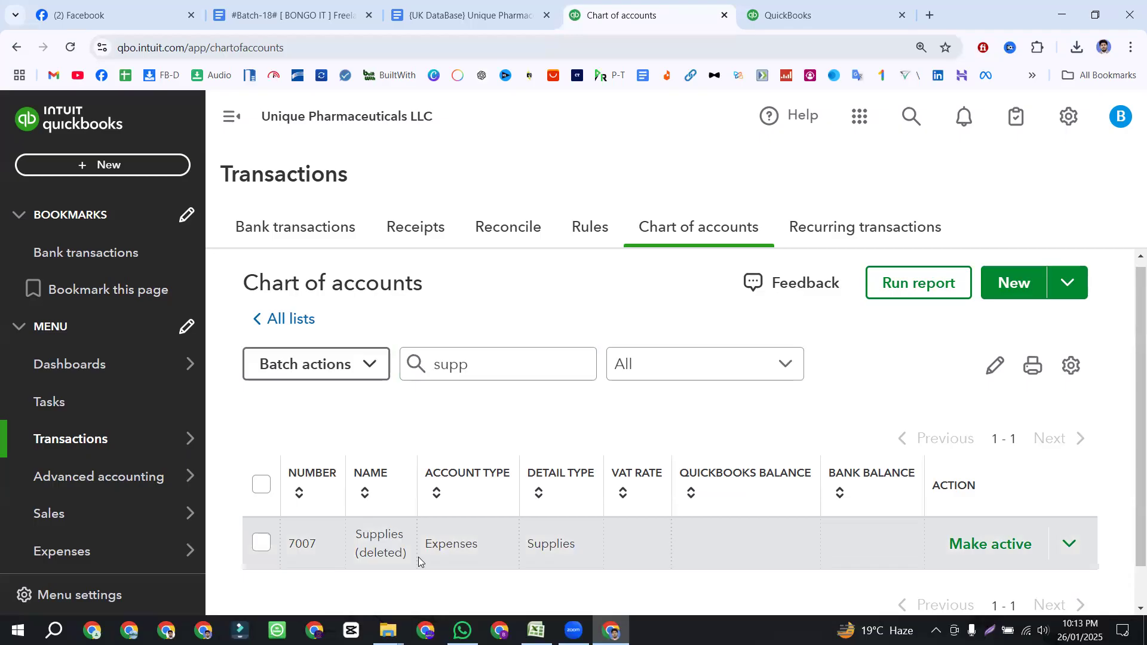
- Make the Supplies expense account, number 7007, active again
left_click(505, 362)
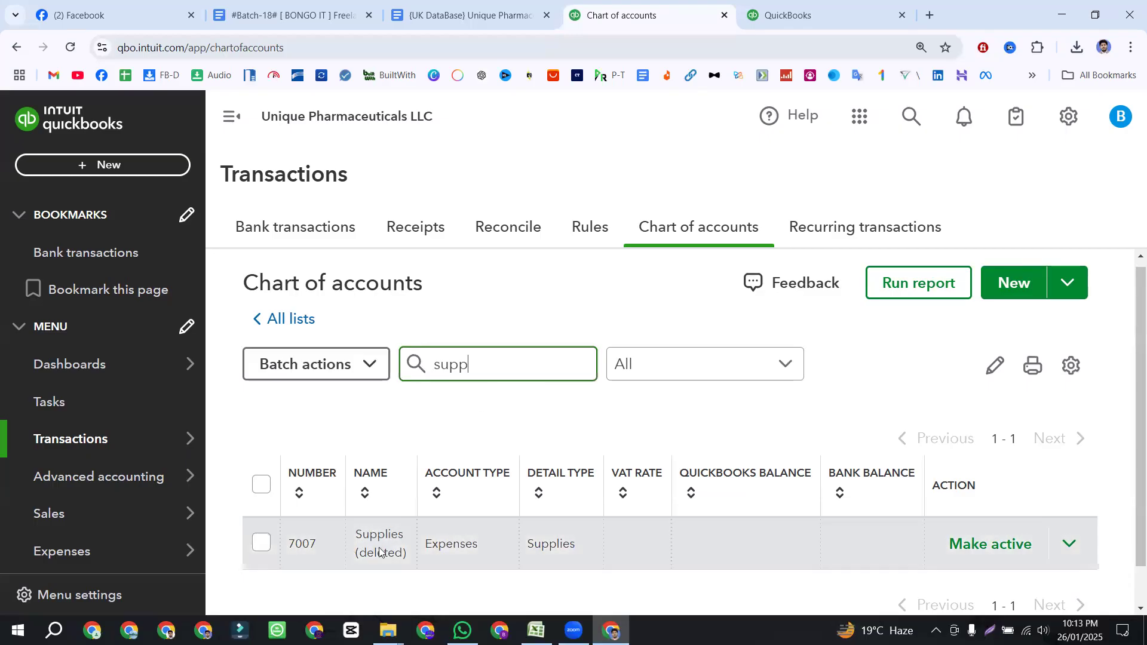
left_click(1001, 554)
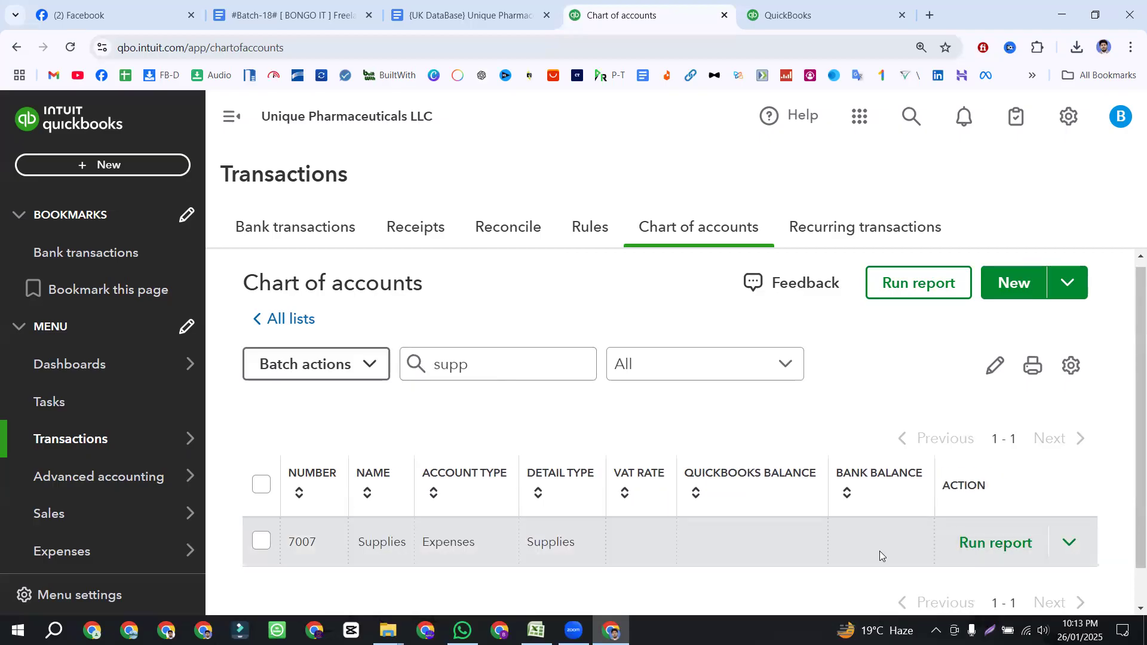
scroll(874, 538, "down", 1)
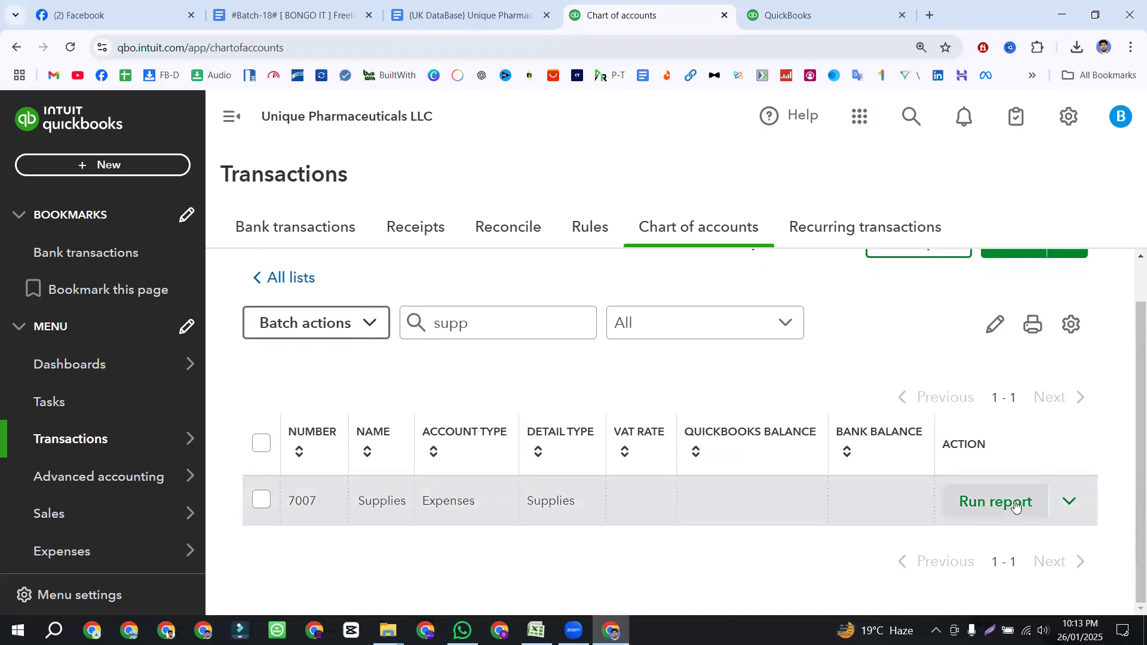
- Clear the "supp" filter from the chart of accounts list
scroll(621, 391, "up", 1)
left_click(555, 372)
key("BackSpace")
key("BackSpace")
key("BackSpace")
key("BackSpace")
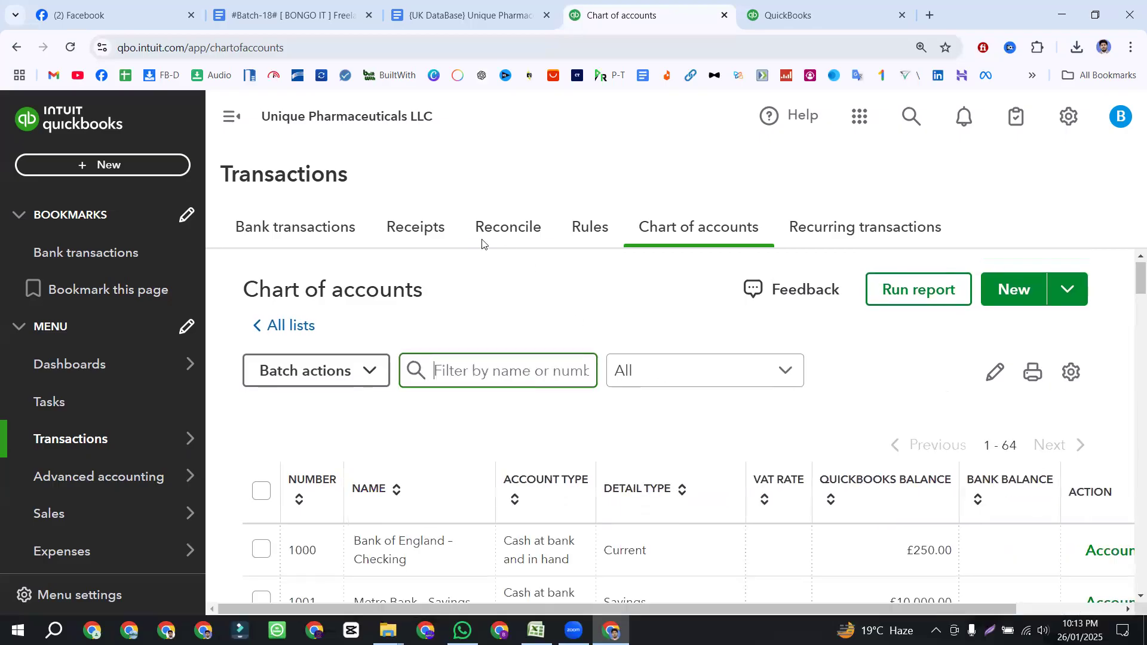
- Switch to the Batch-18 class outline in Google Docs and highlight the topic "Inactive and make Active Chart of Accounts"
left_click(323, 16)
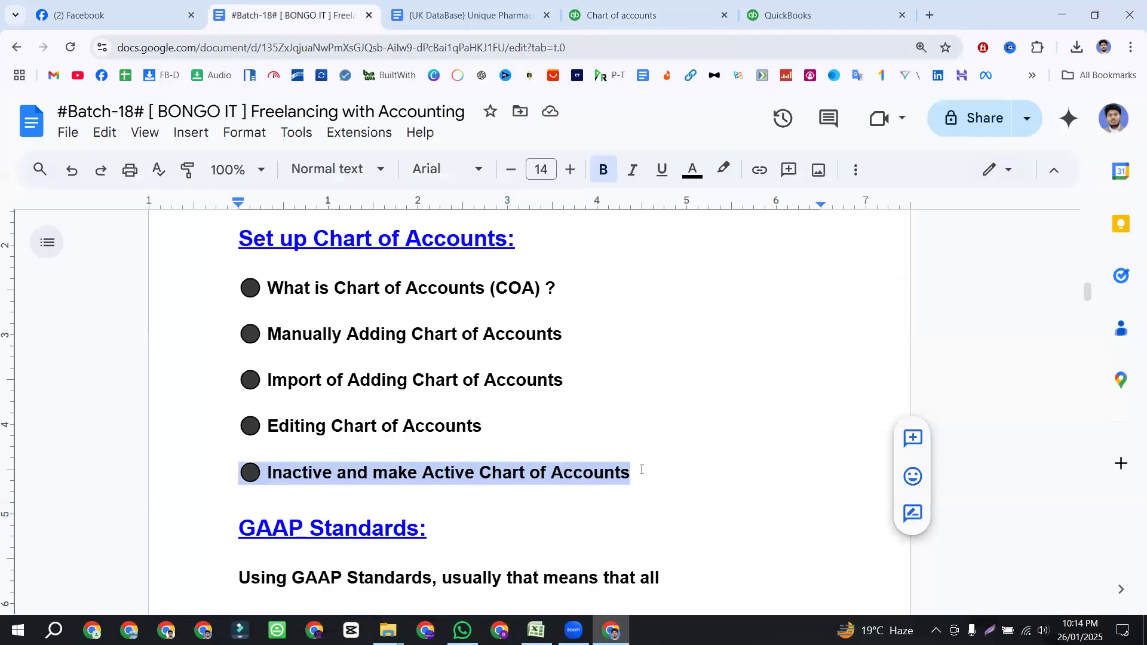
left_click_drag(635, 472, 251, 469)
scroll(516, 480, "up", 3)
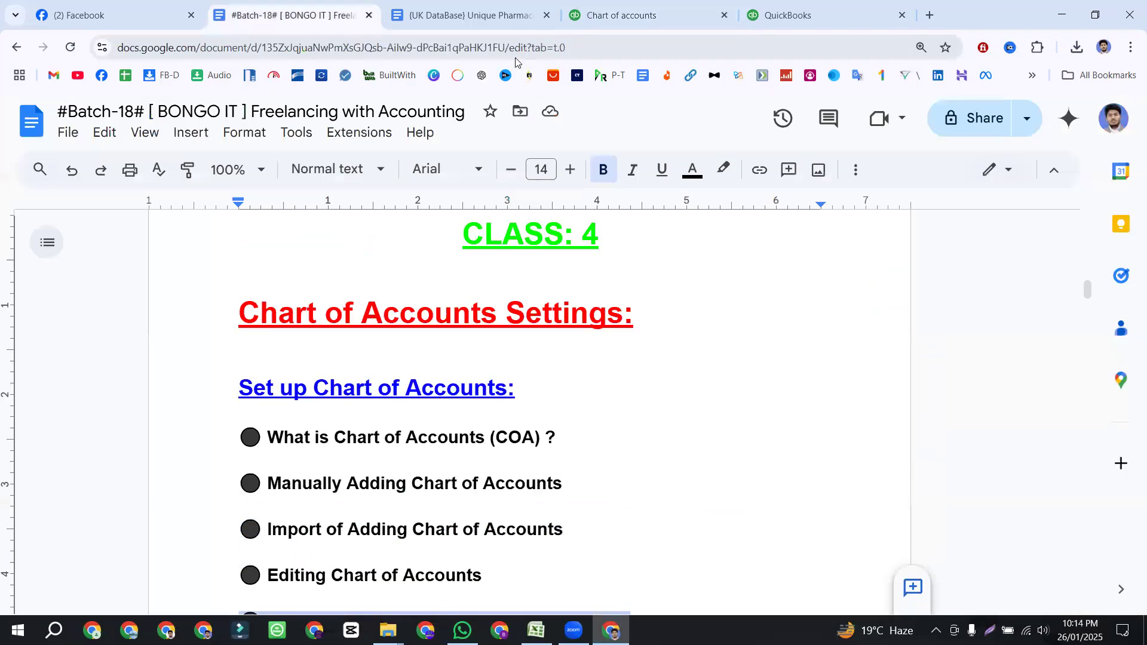